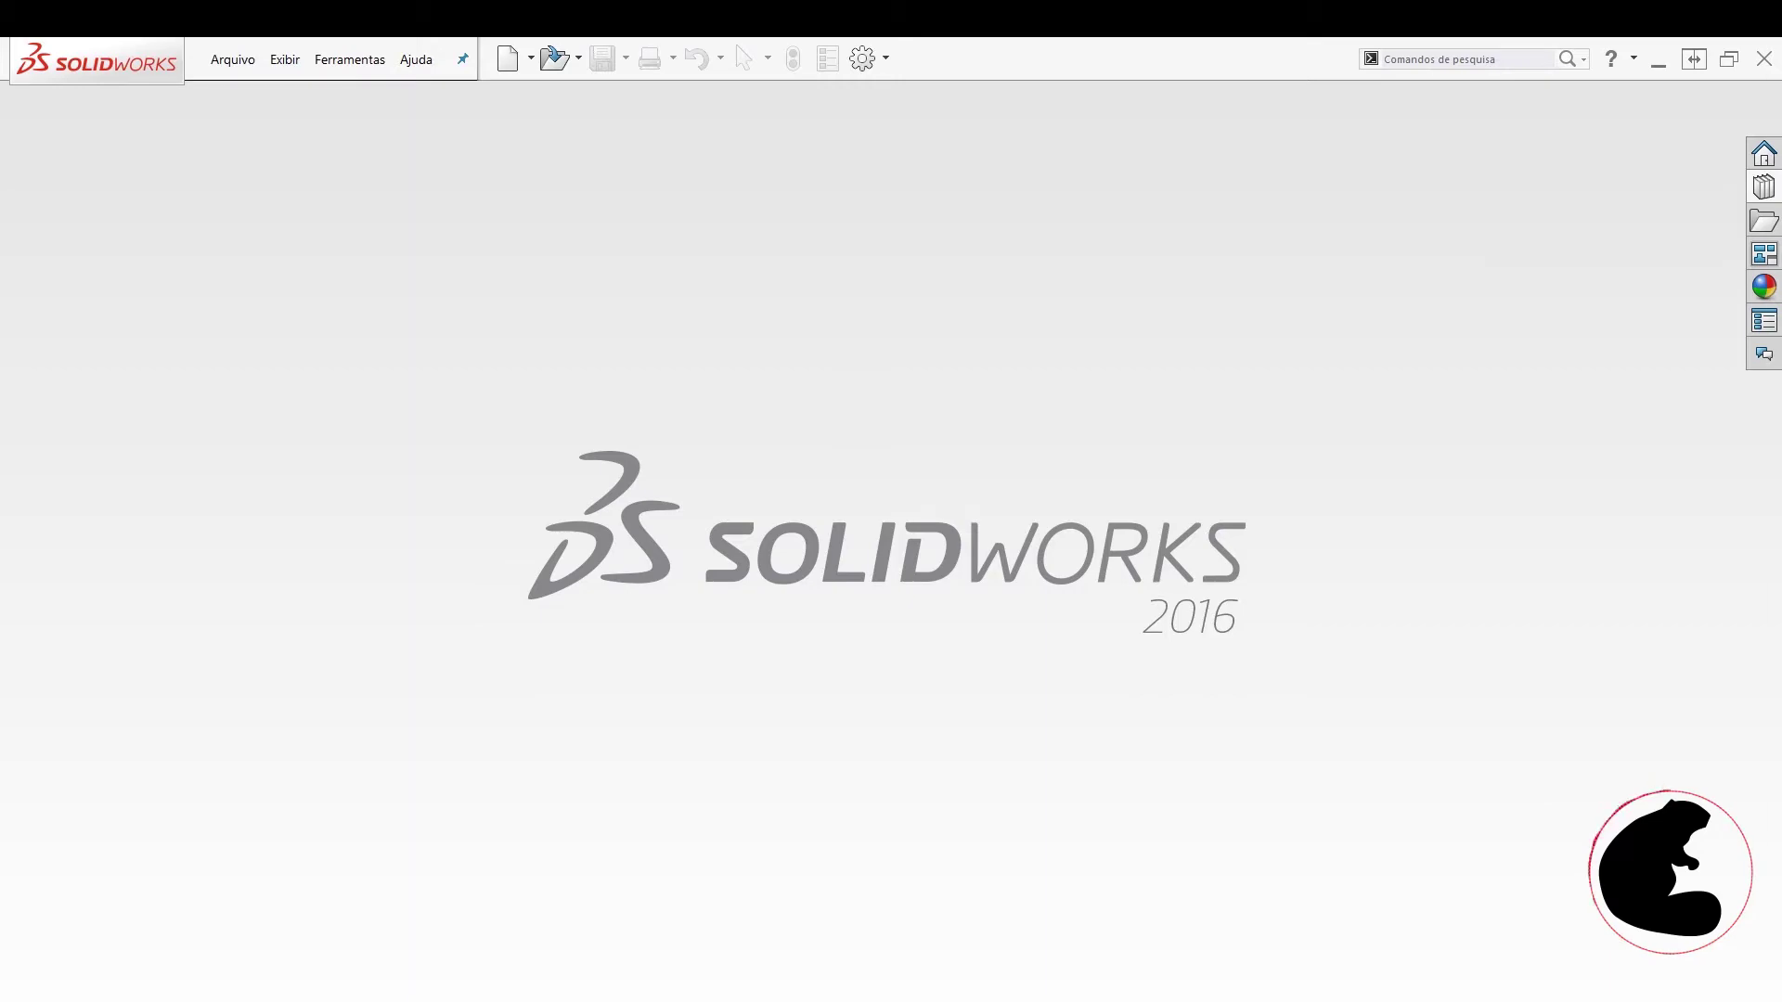
- Review the Pinterest reference drawing full-screen, then move the browser aside to reveal SOLIDWORKS
left_click_drag(1256, 409, 1026, 52)
mouse_move(529, 464)
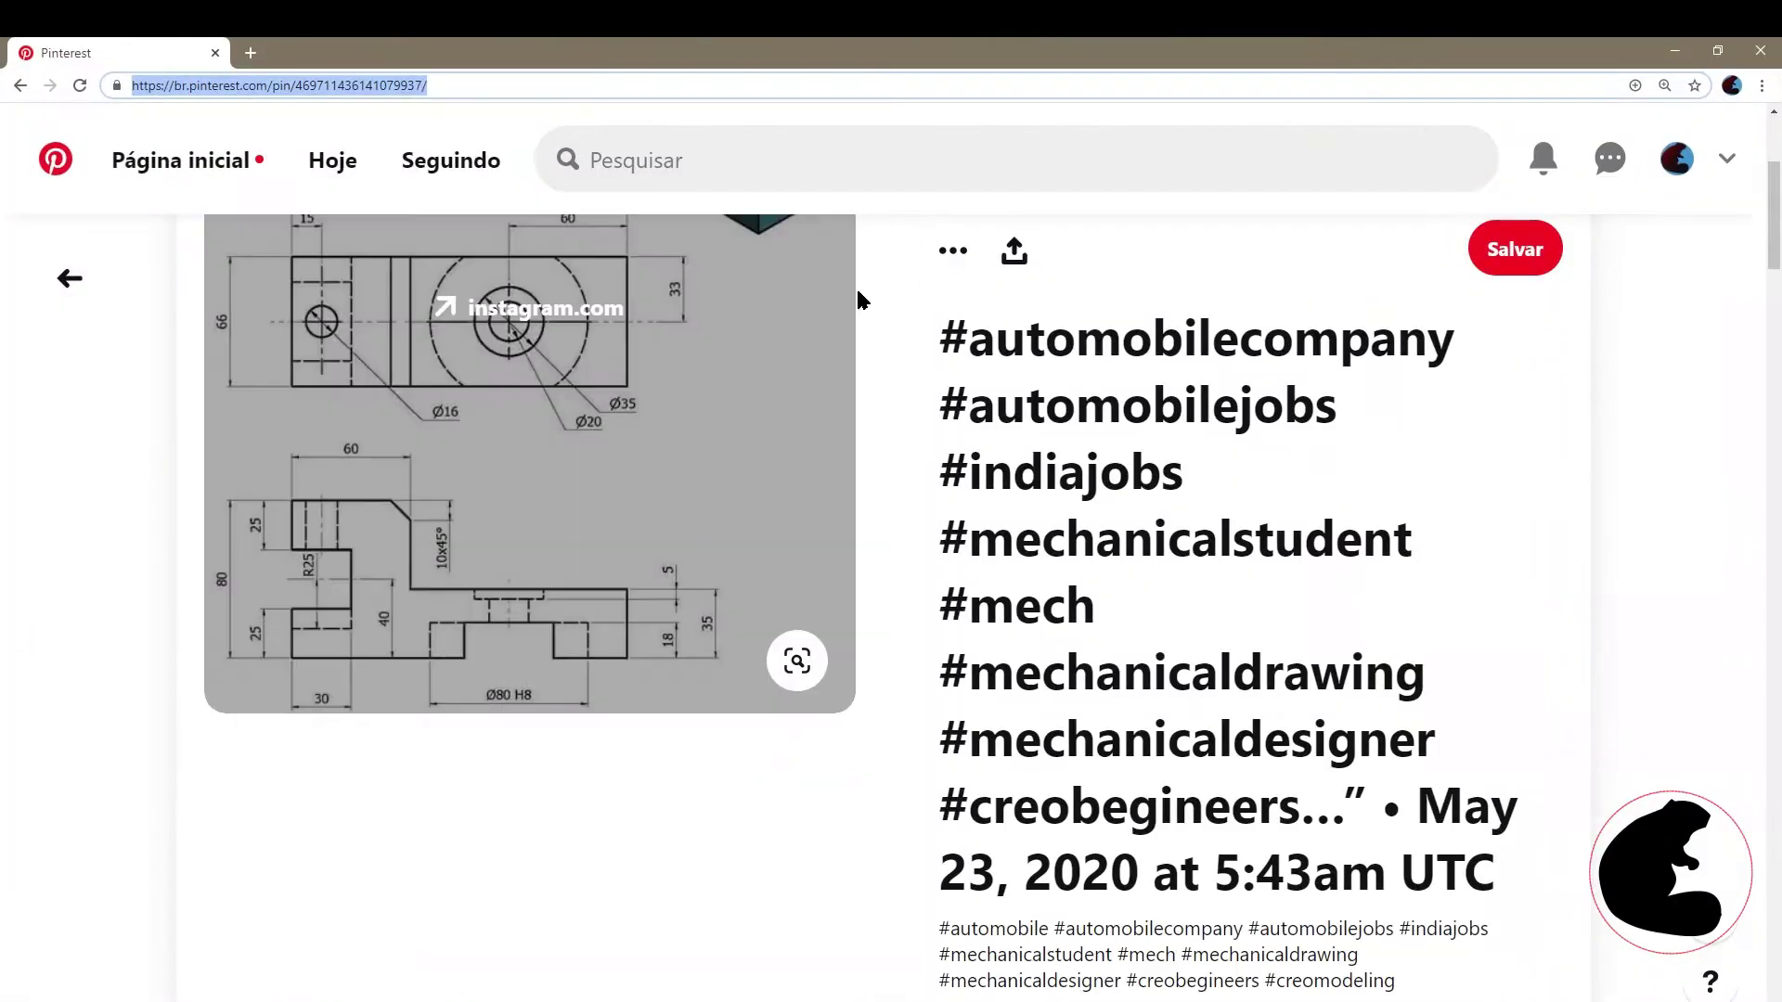
scroll(628, 529, "up", 2)
scroll(613, 534, "up", 2)
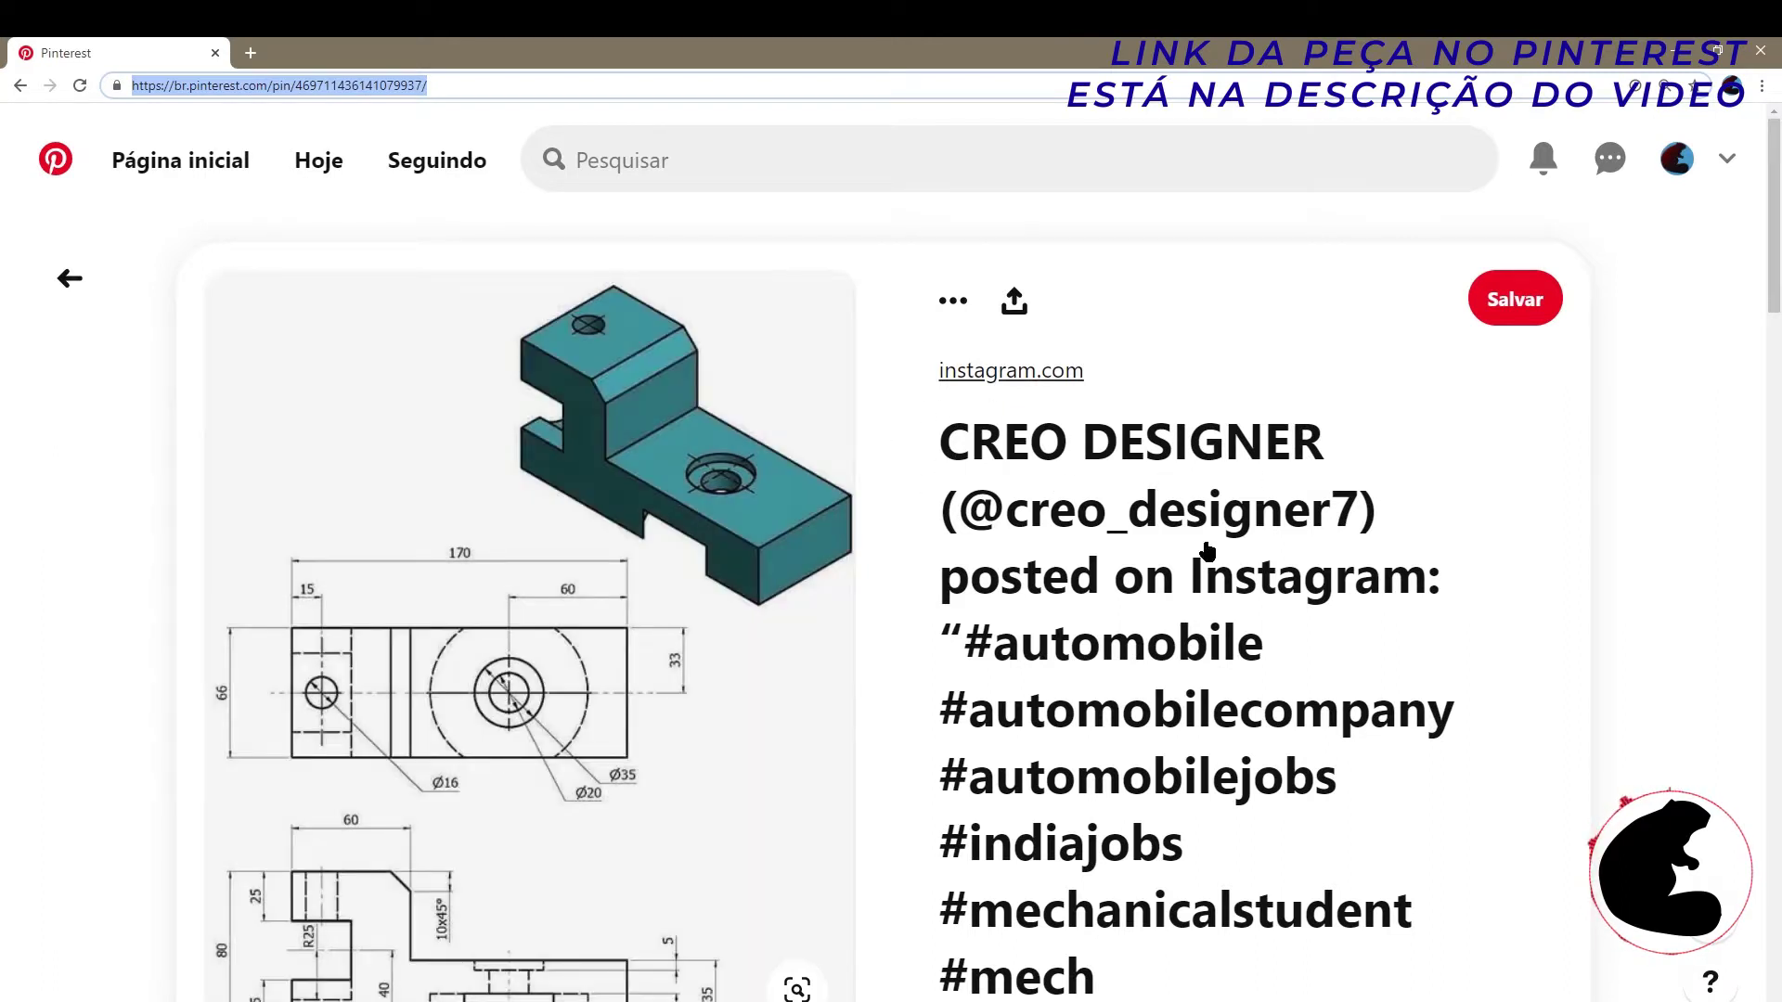
scroll(547, 461, "down", 2)
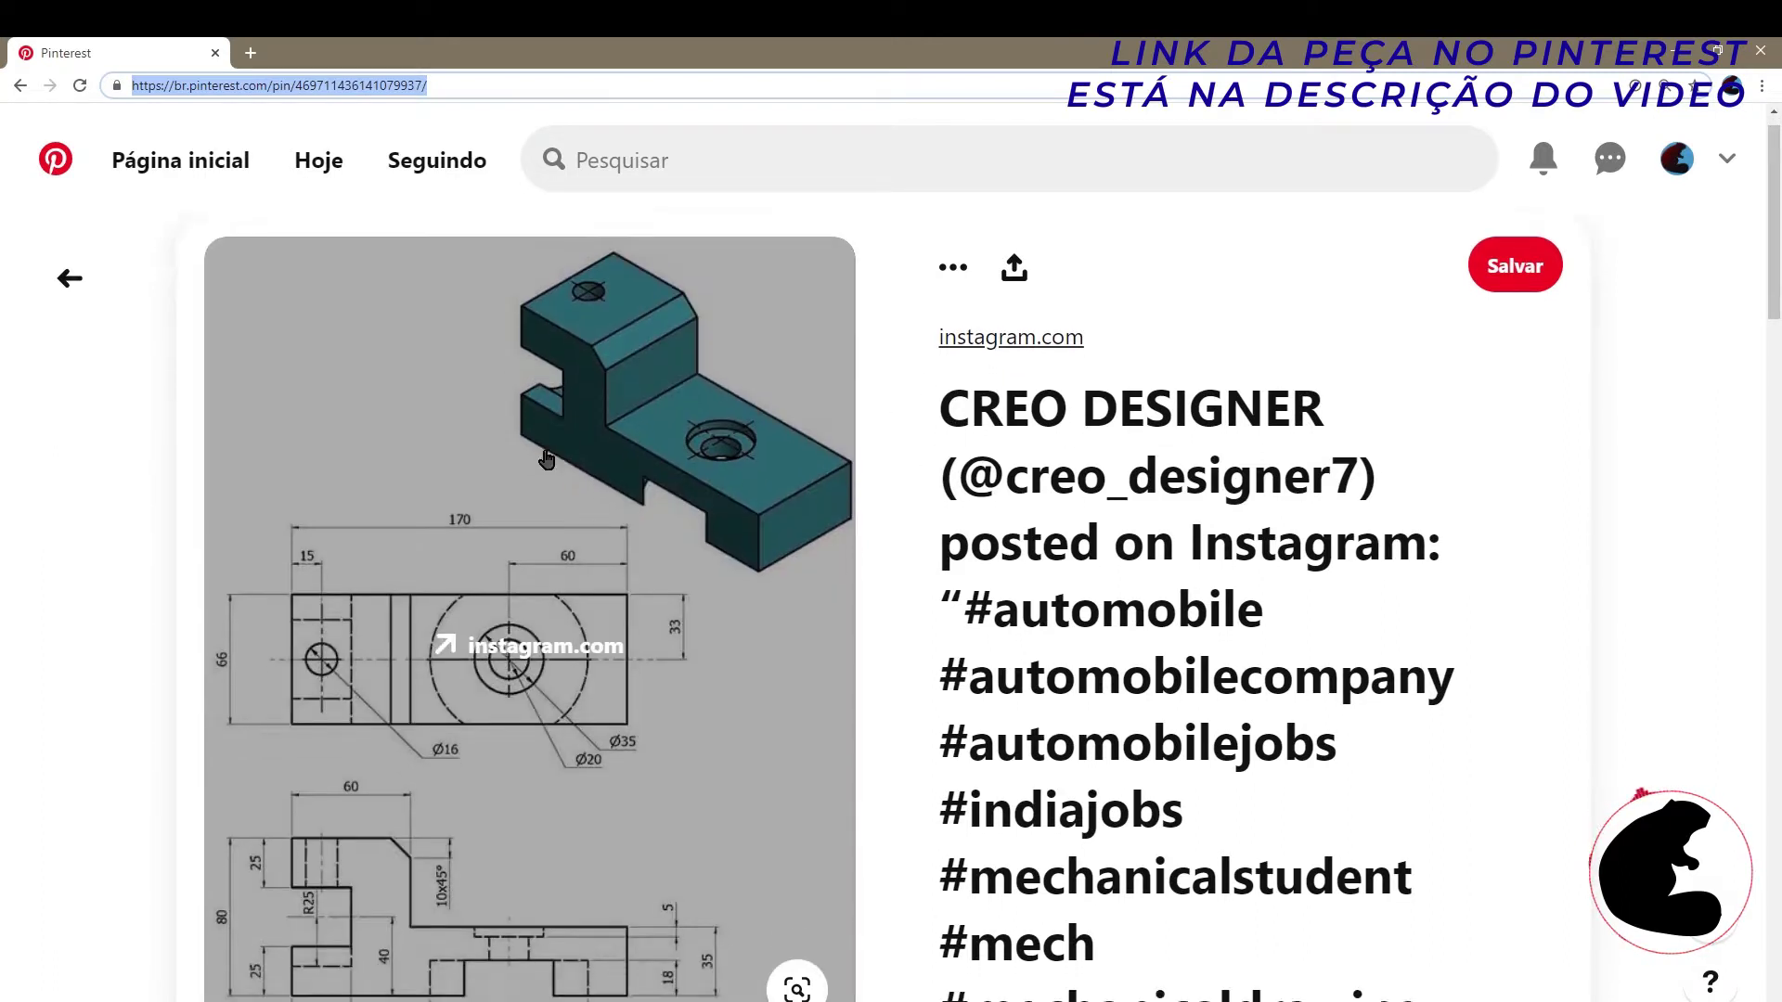
scroll(580, 483, "up", 2)
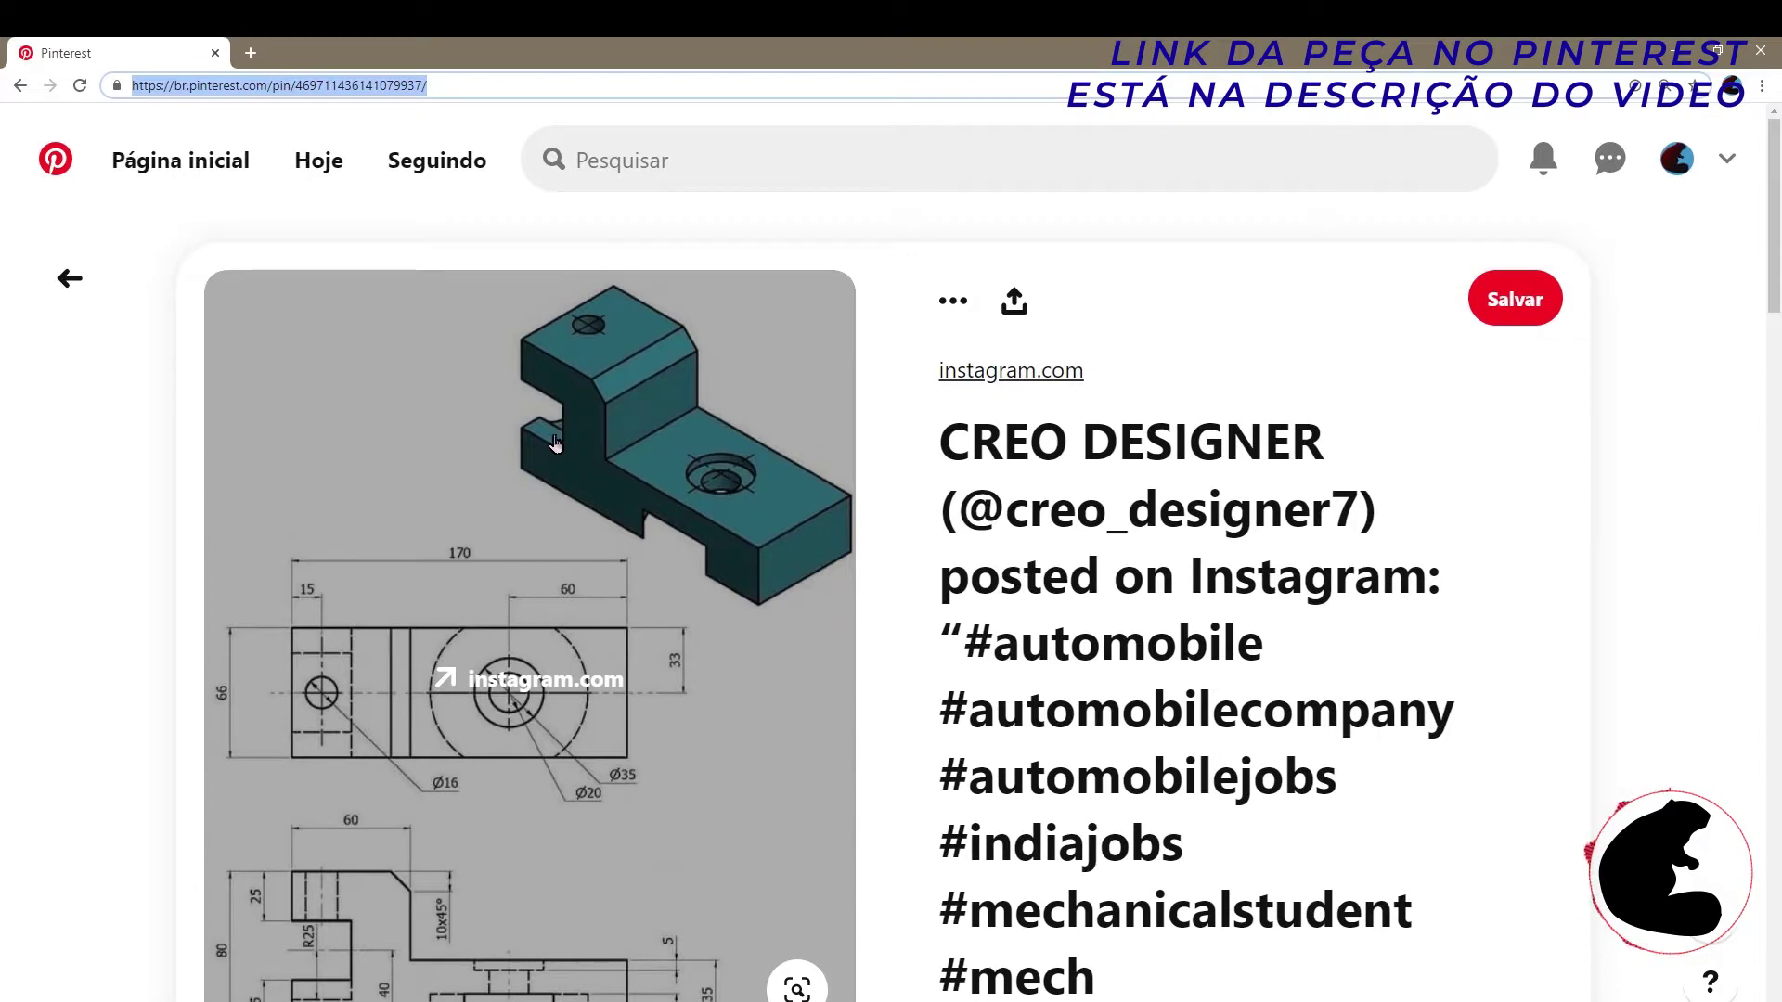
scroll(520, 622, "down", 3)
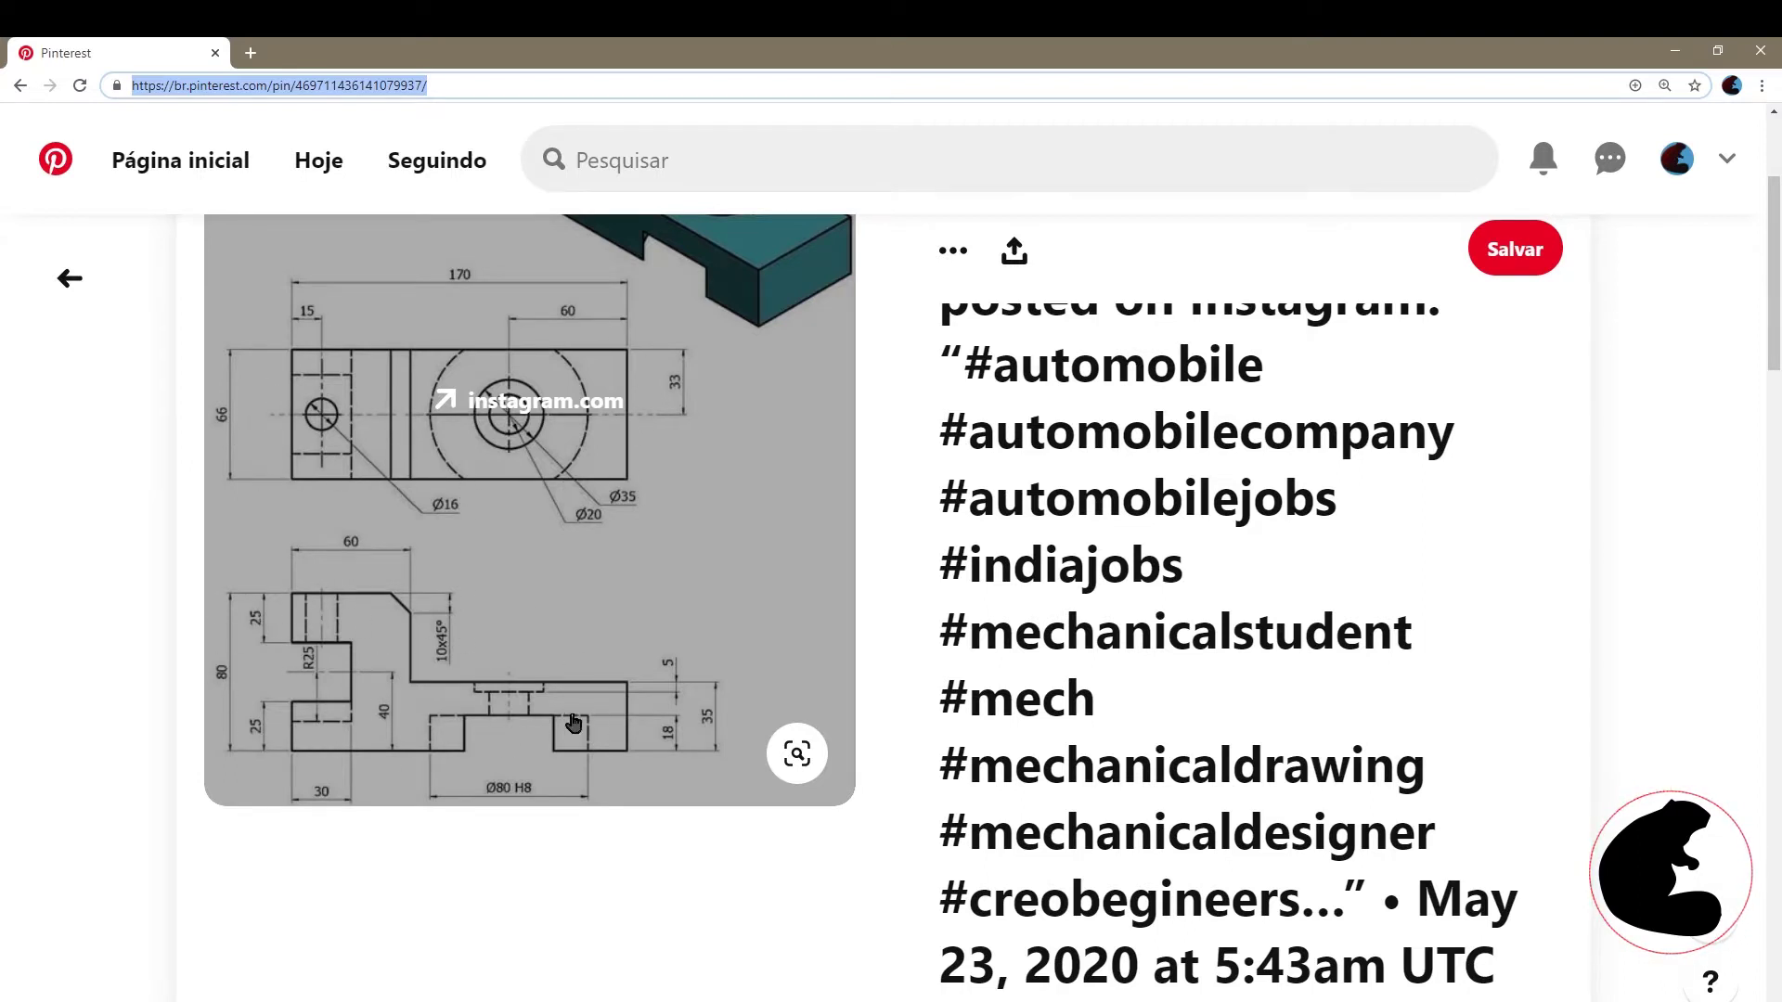
scroll(538, 724, "up", 2)
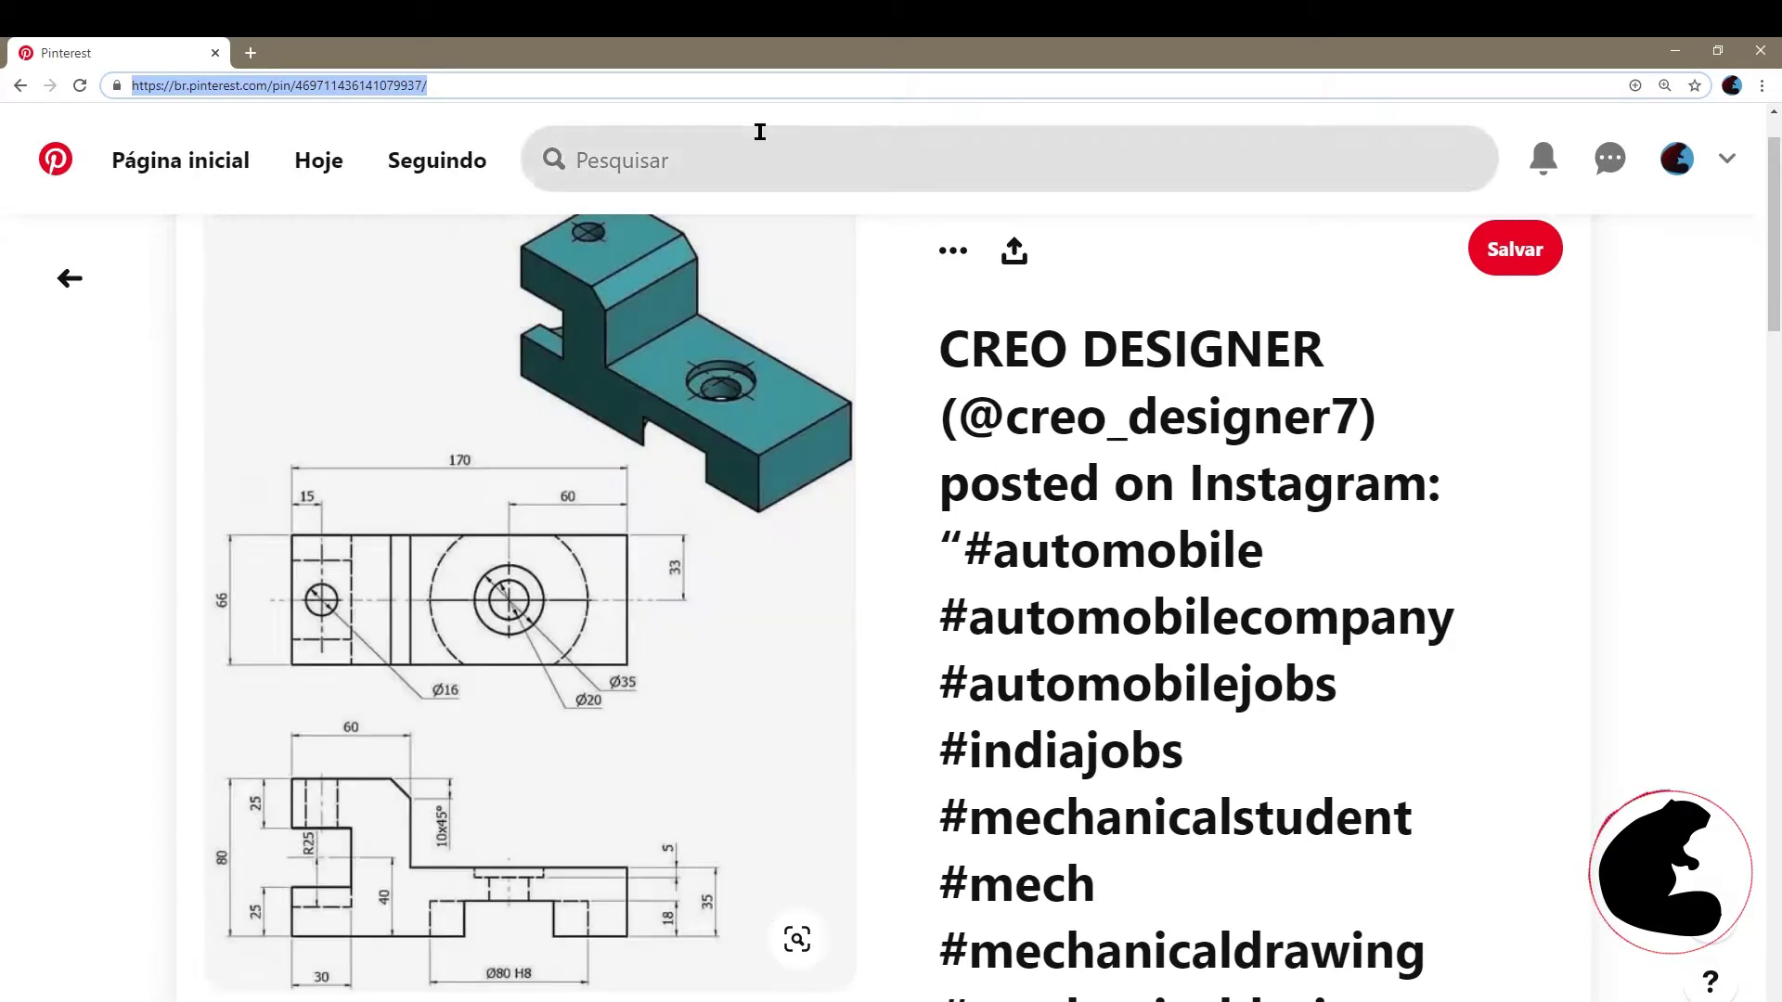
mouse_move(733, 65)
left_mouse_down()
mouse_move(978, 131)
mouse_move(1781, 131)
left_mouse_up()
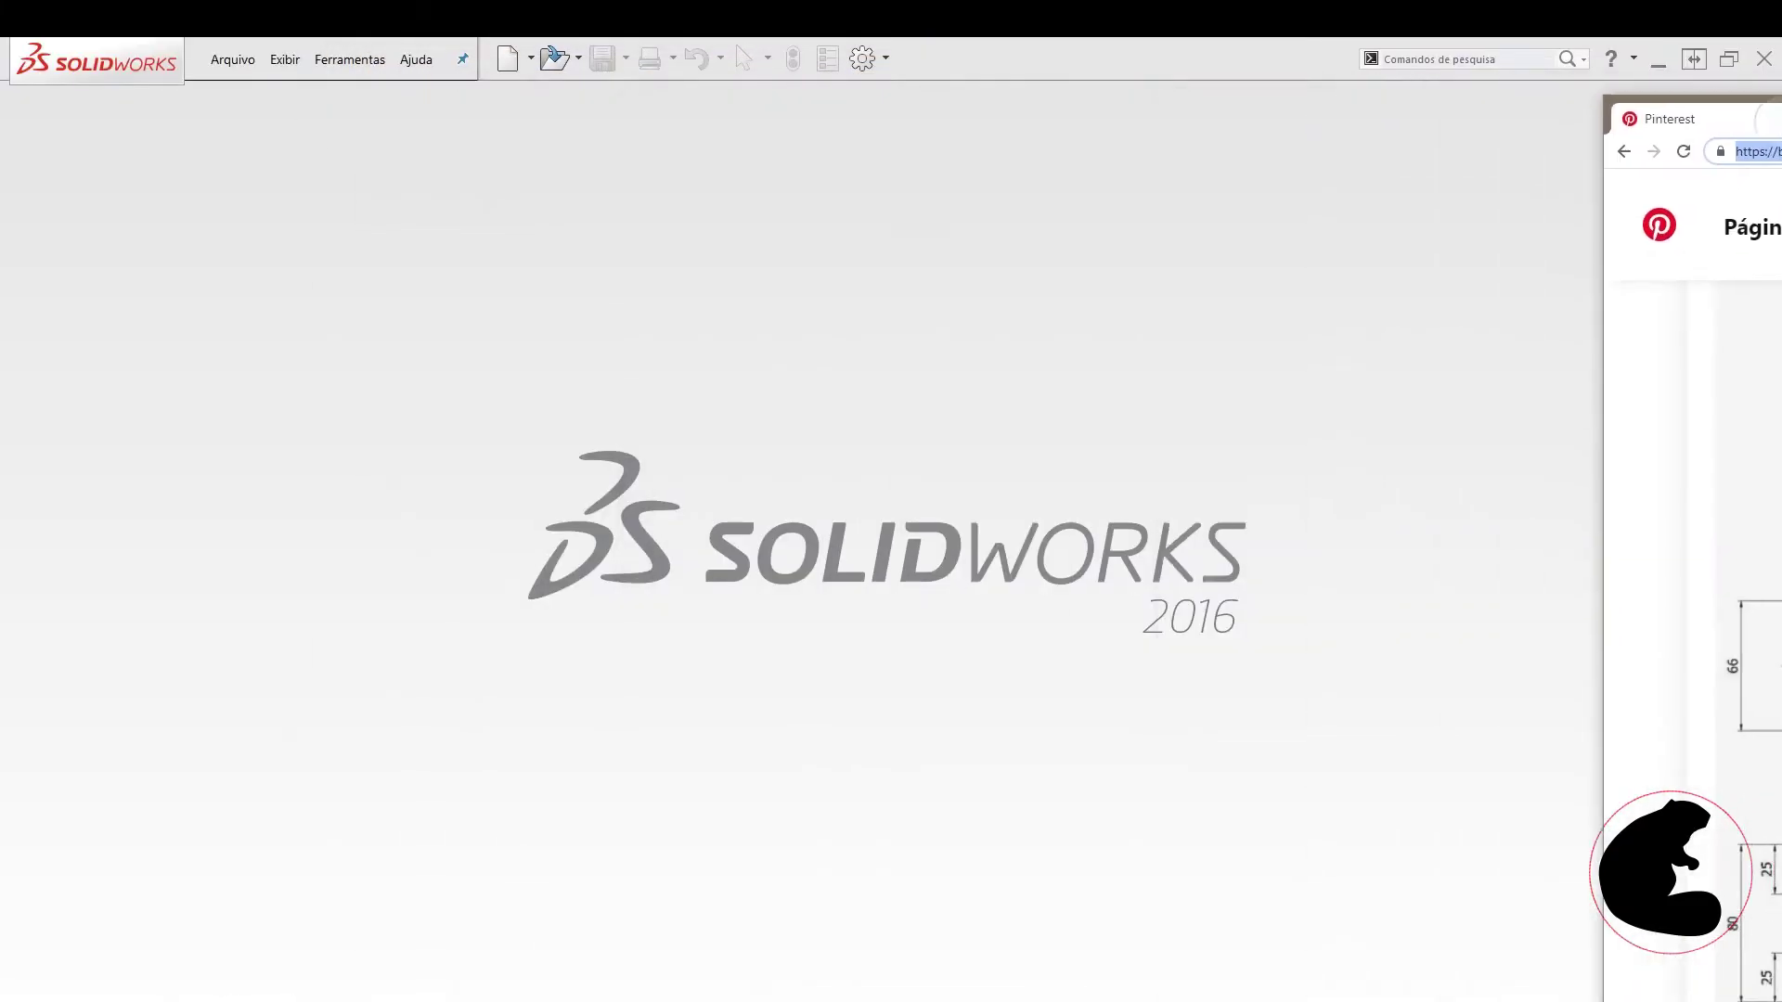
- Create a new Peça (part) document, then bring the Pinterest reference back over it
left_click(508, 63)
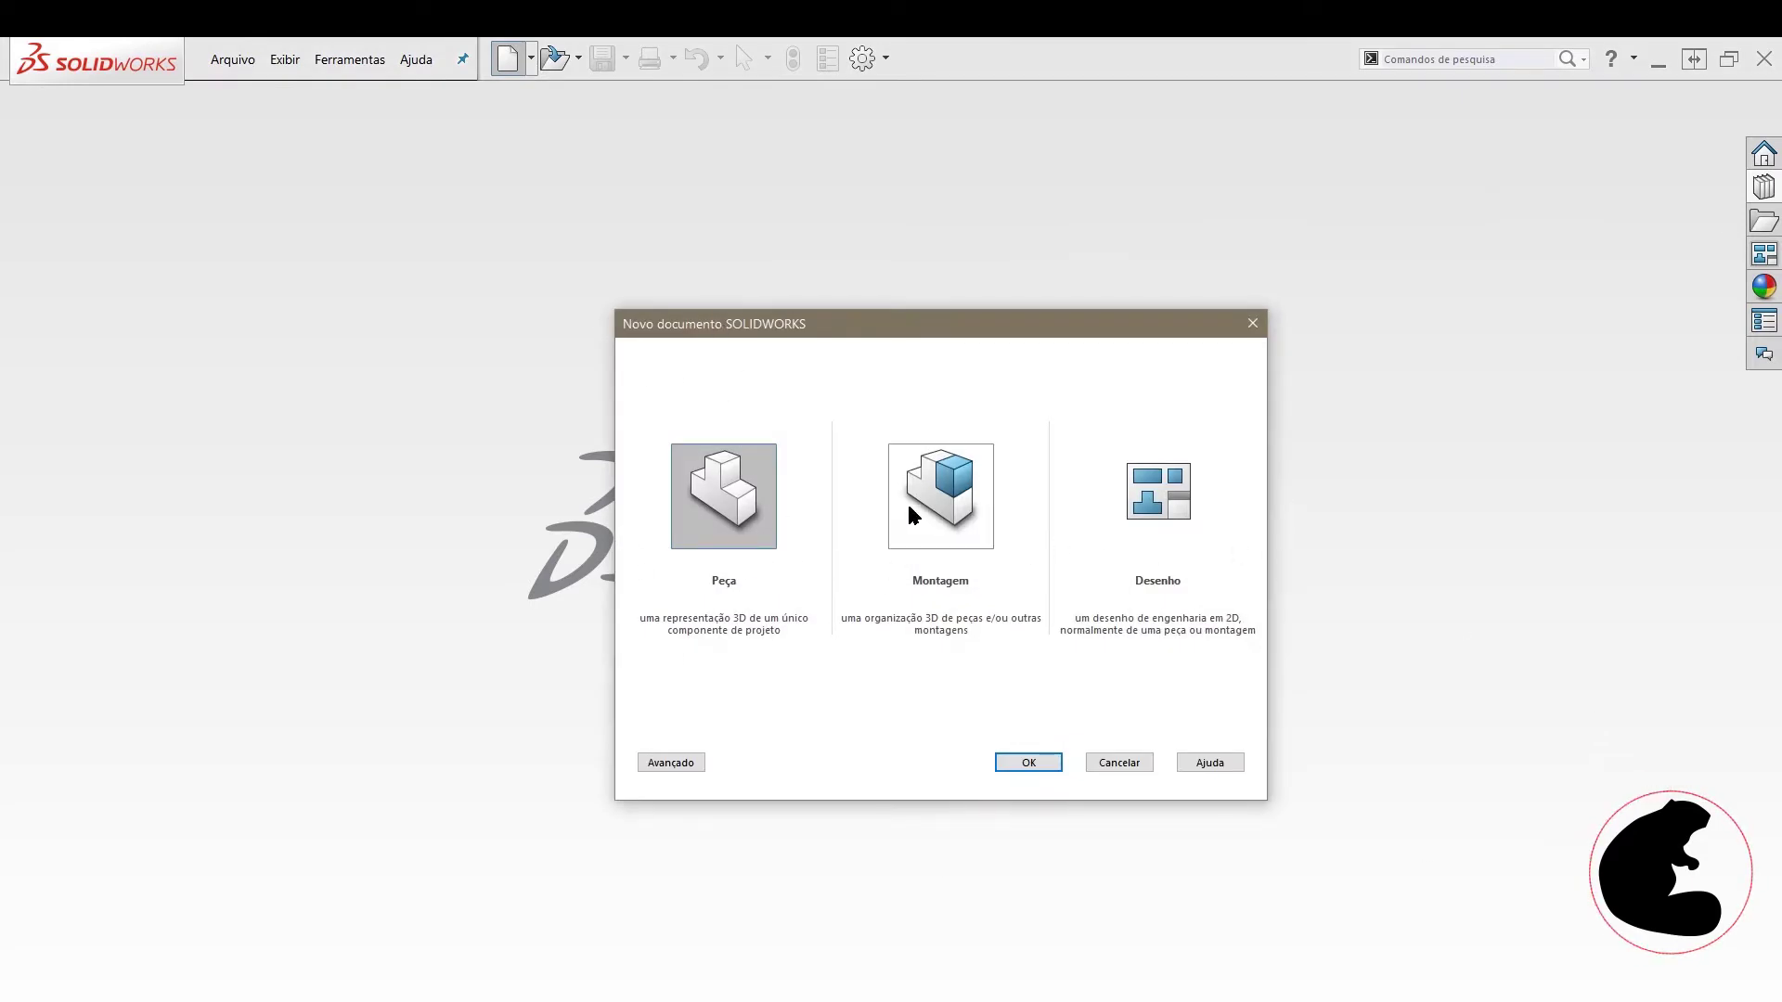
left_click(939, 493)
left_click(1117, 490)
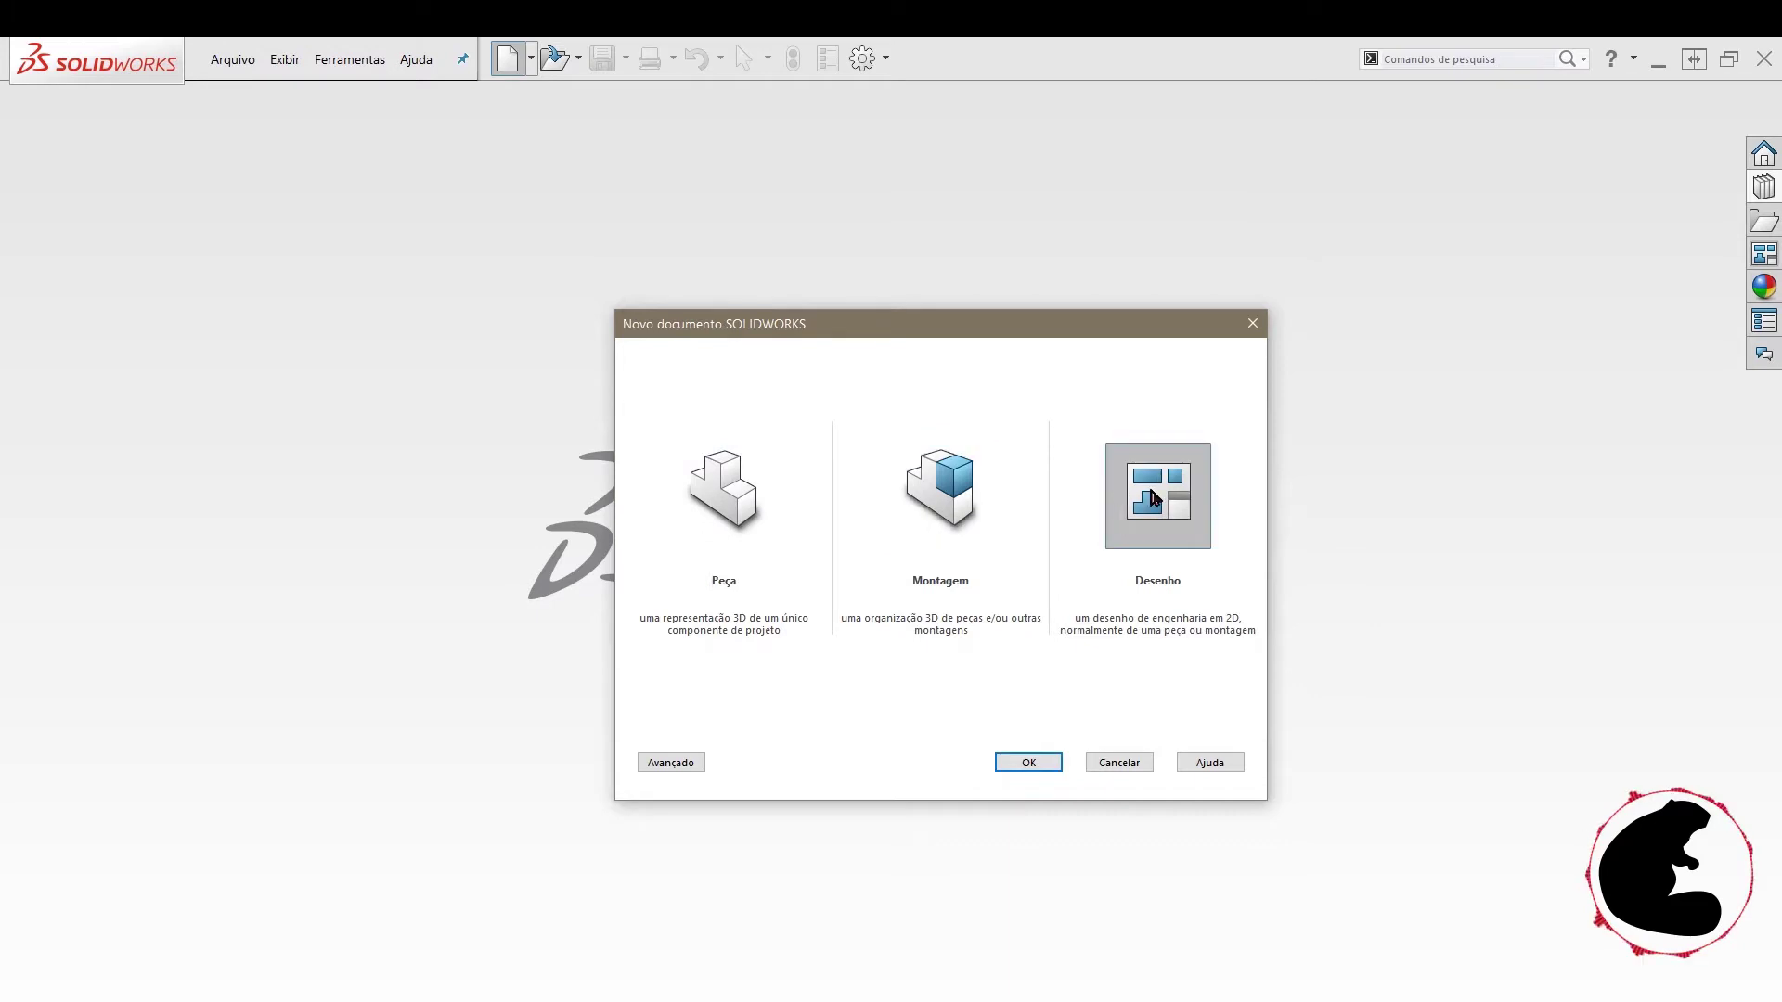
left_click(733, 524)
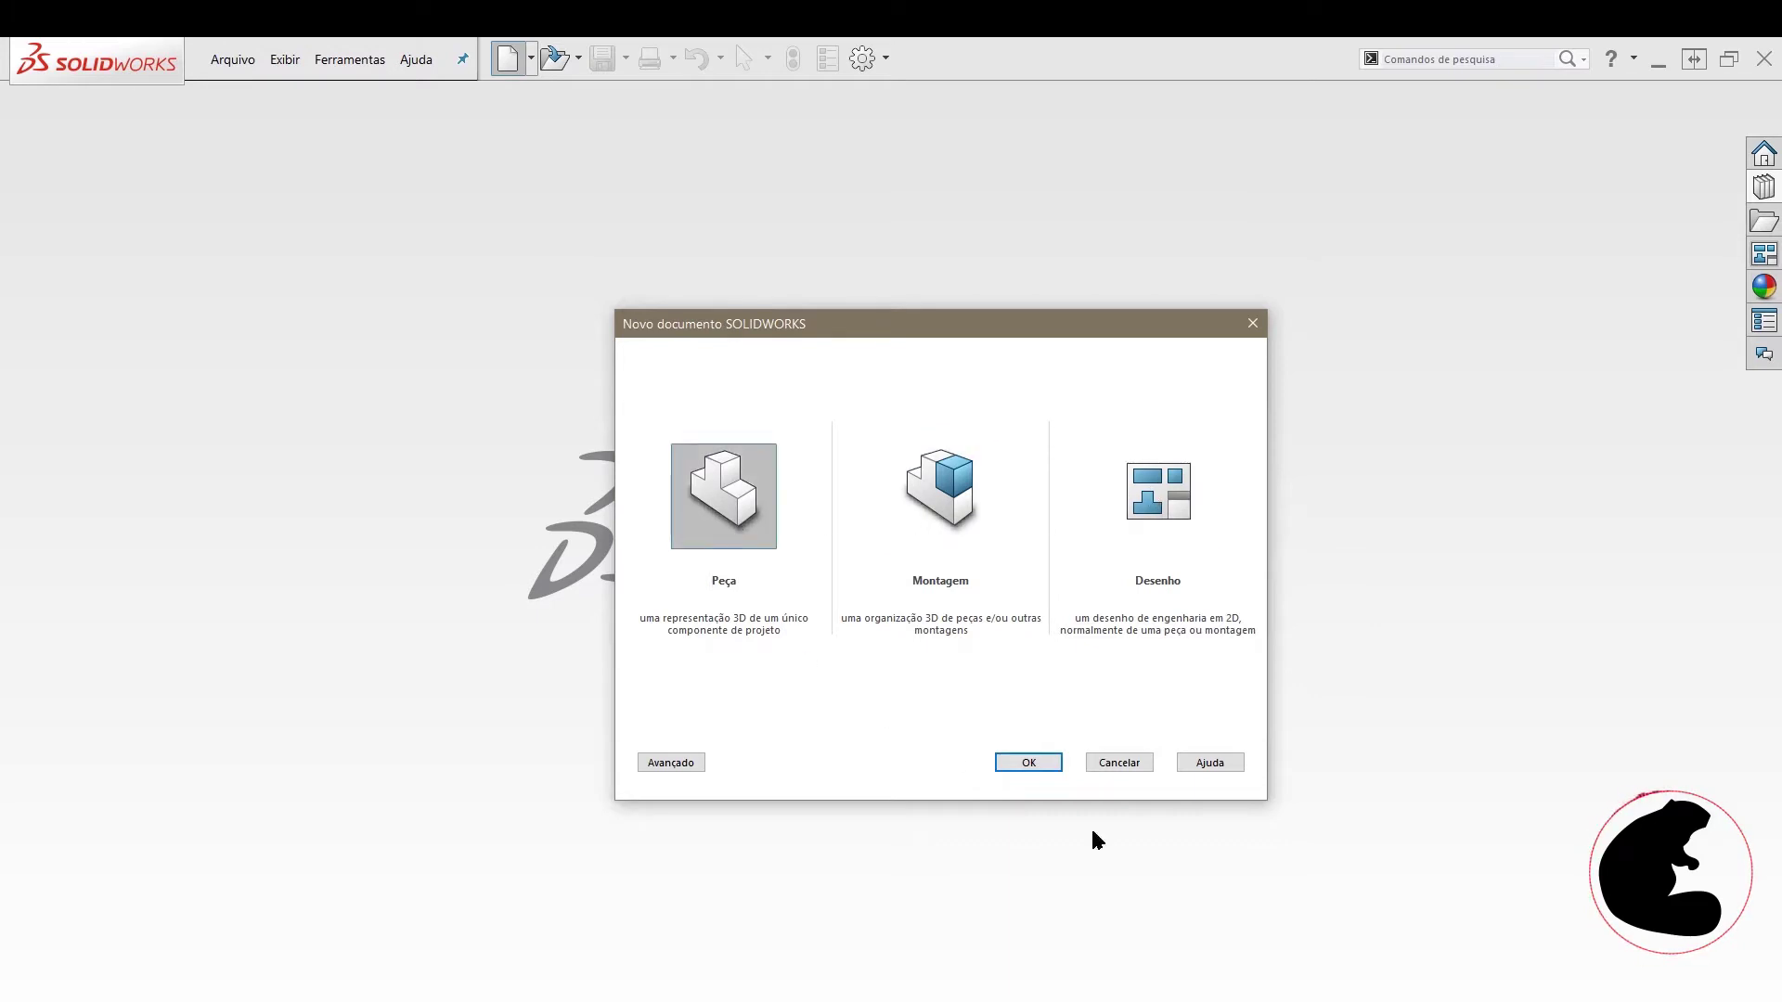
left_click(1026, 763)
left_click_drag(1578, 279, 1151, 65)
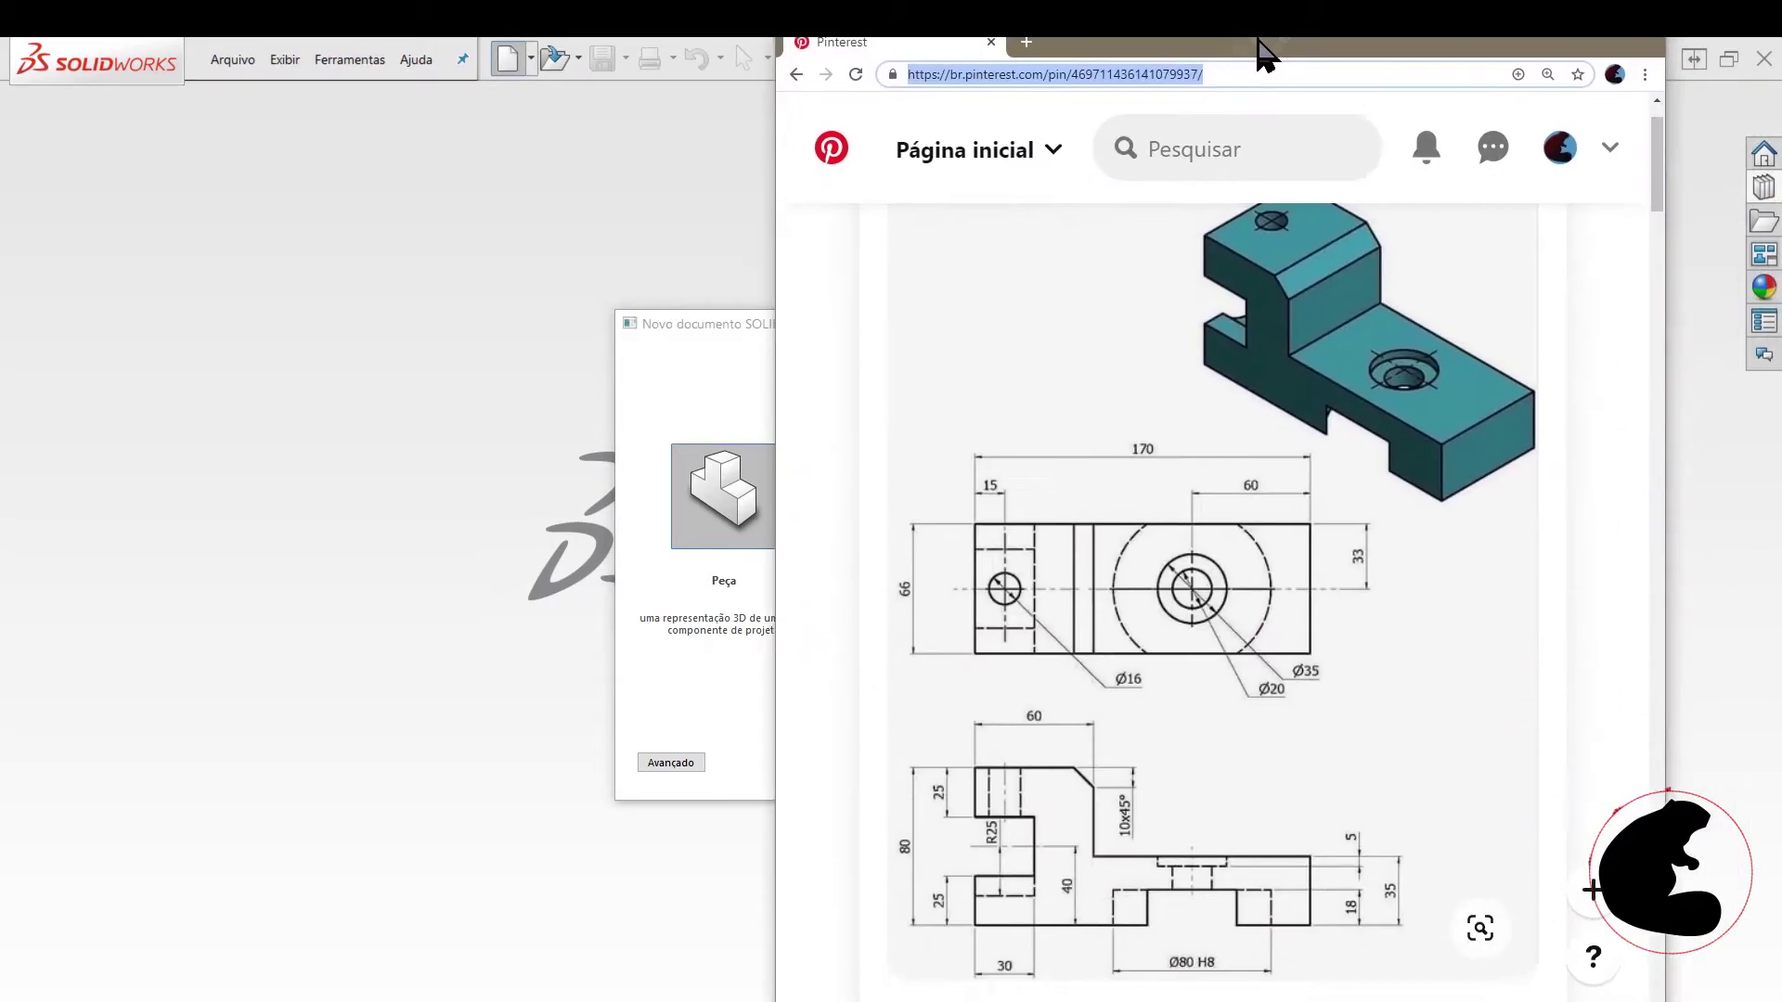
- Zoom the Pinterest page to 300% so the drawing's 170 overall length is readable
mouse_move(529, 601)
scroll(734, 761, "down", 1)
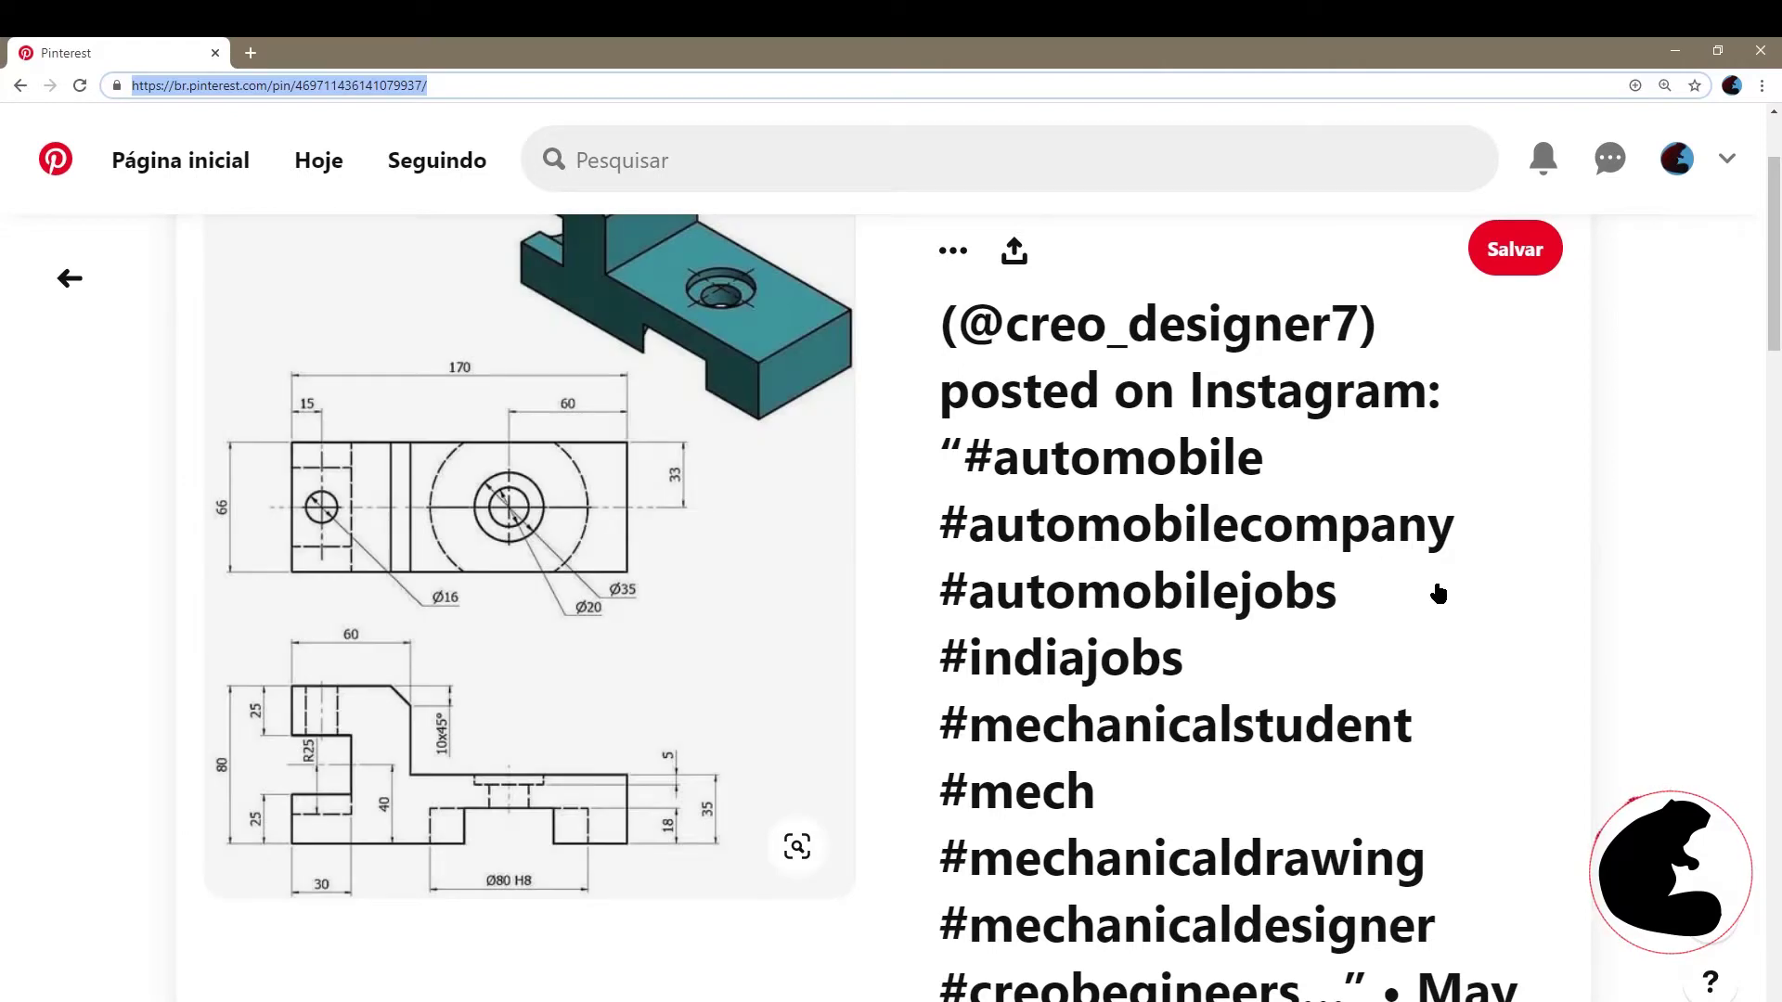
scroll(645, 740, "up", 4, "ctrl")
scroll(646, 736, "up", 1, "ctrl")
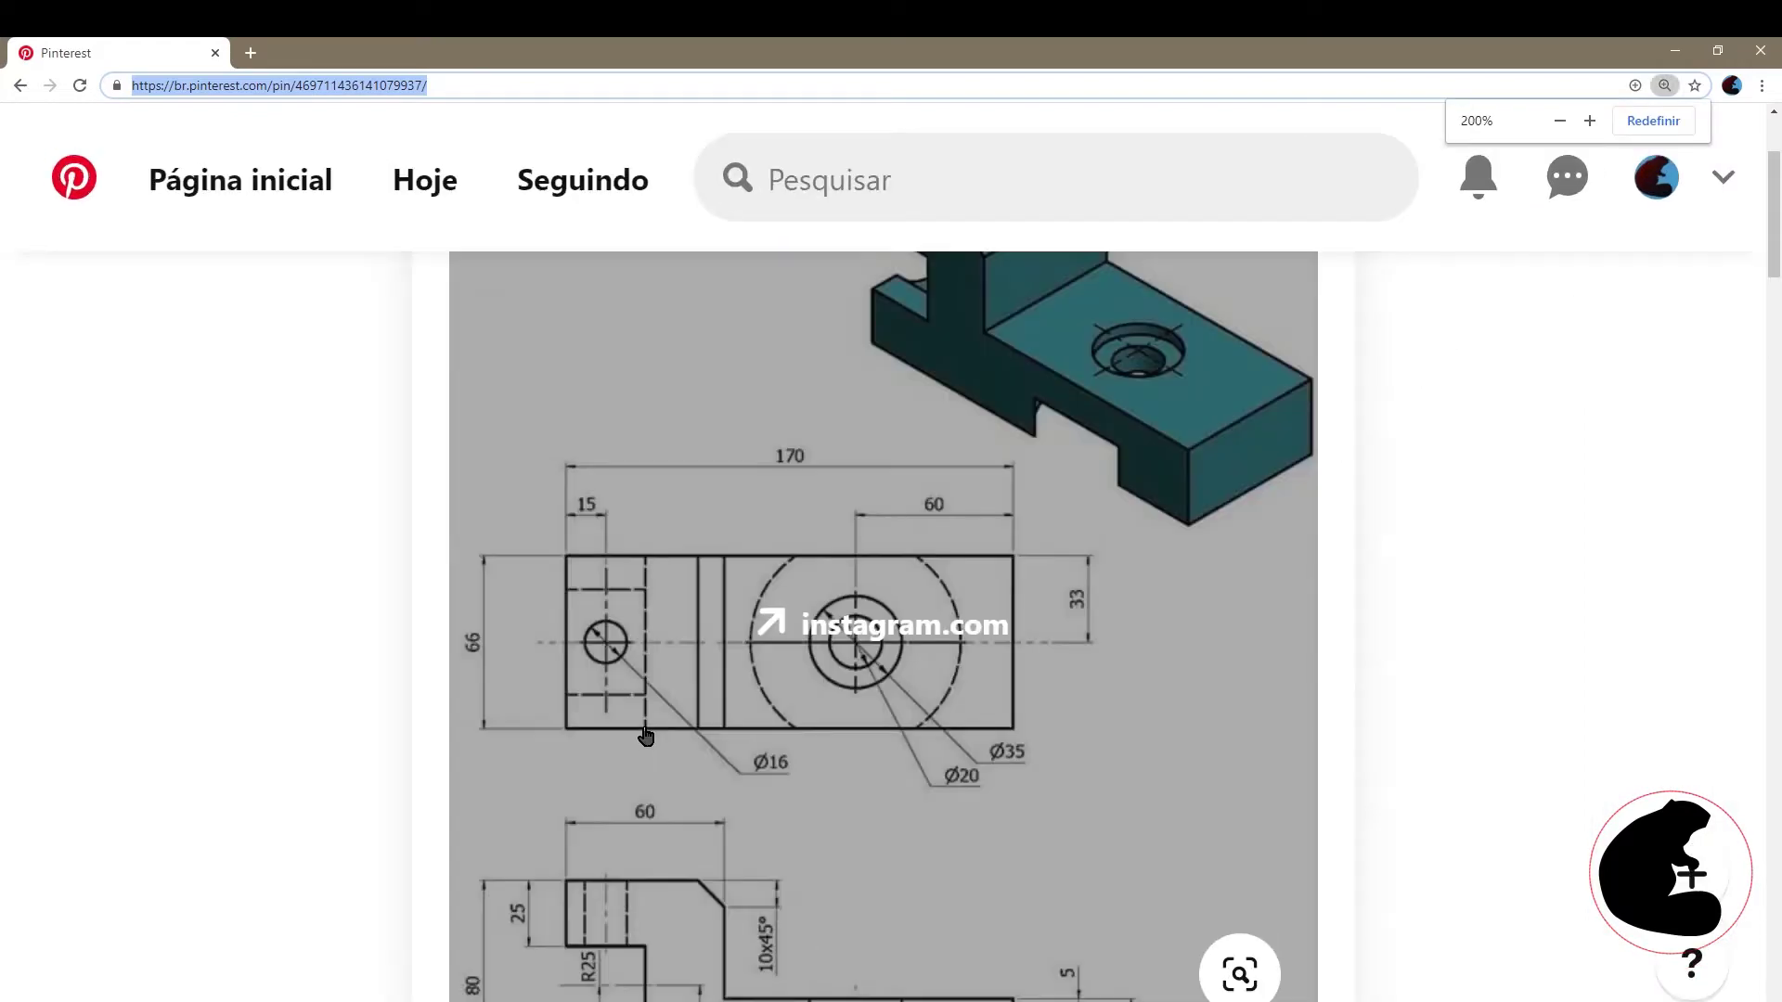
scroll(686, 733, "up", 1, "ctrl")
scroll(882, 733, "up", 1, "ctrl")
scroll(1079, 758, "down", 1)
scroll(1648, 728, "up", 1)
scroll(1648, 728, "up", 1)
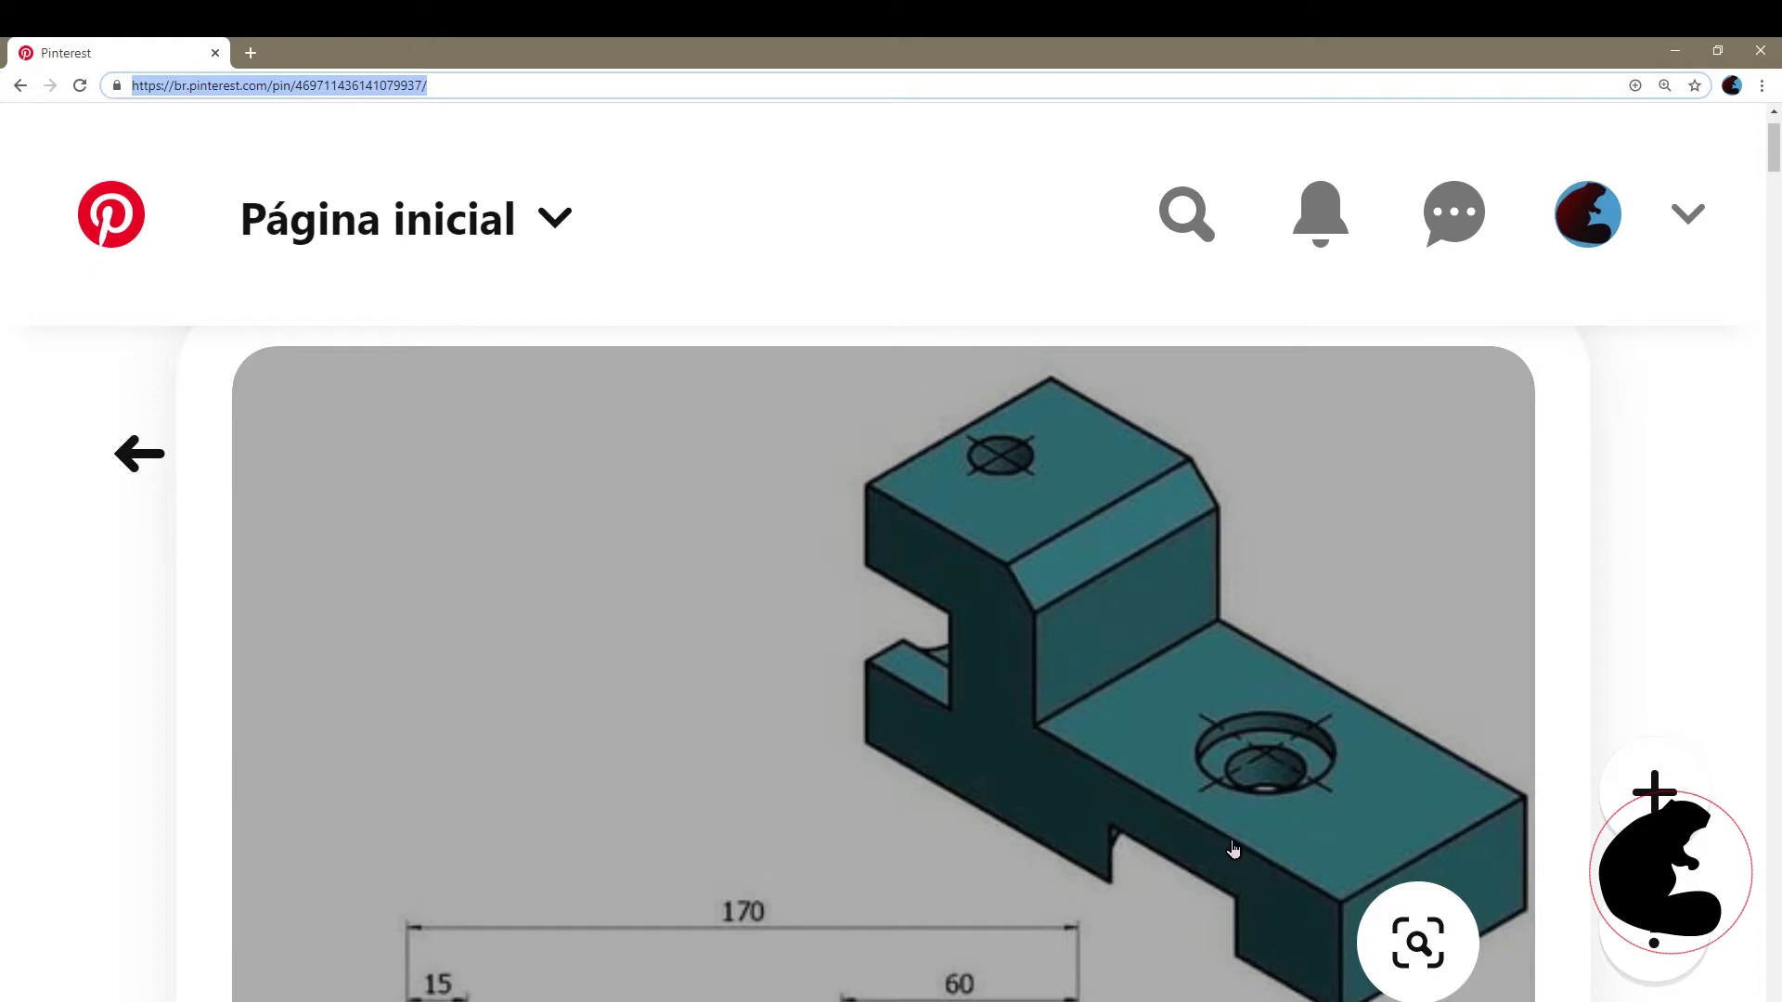
- Scroll through the pin's top and side views to study their dimensions
scroll(1225, 825, "down", 3)
scroll(1224, 825, "down", 3)
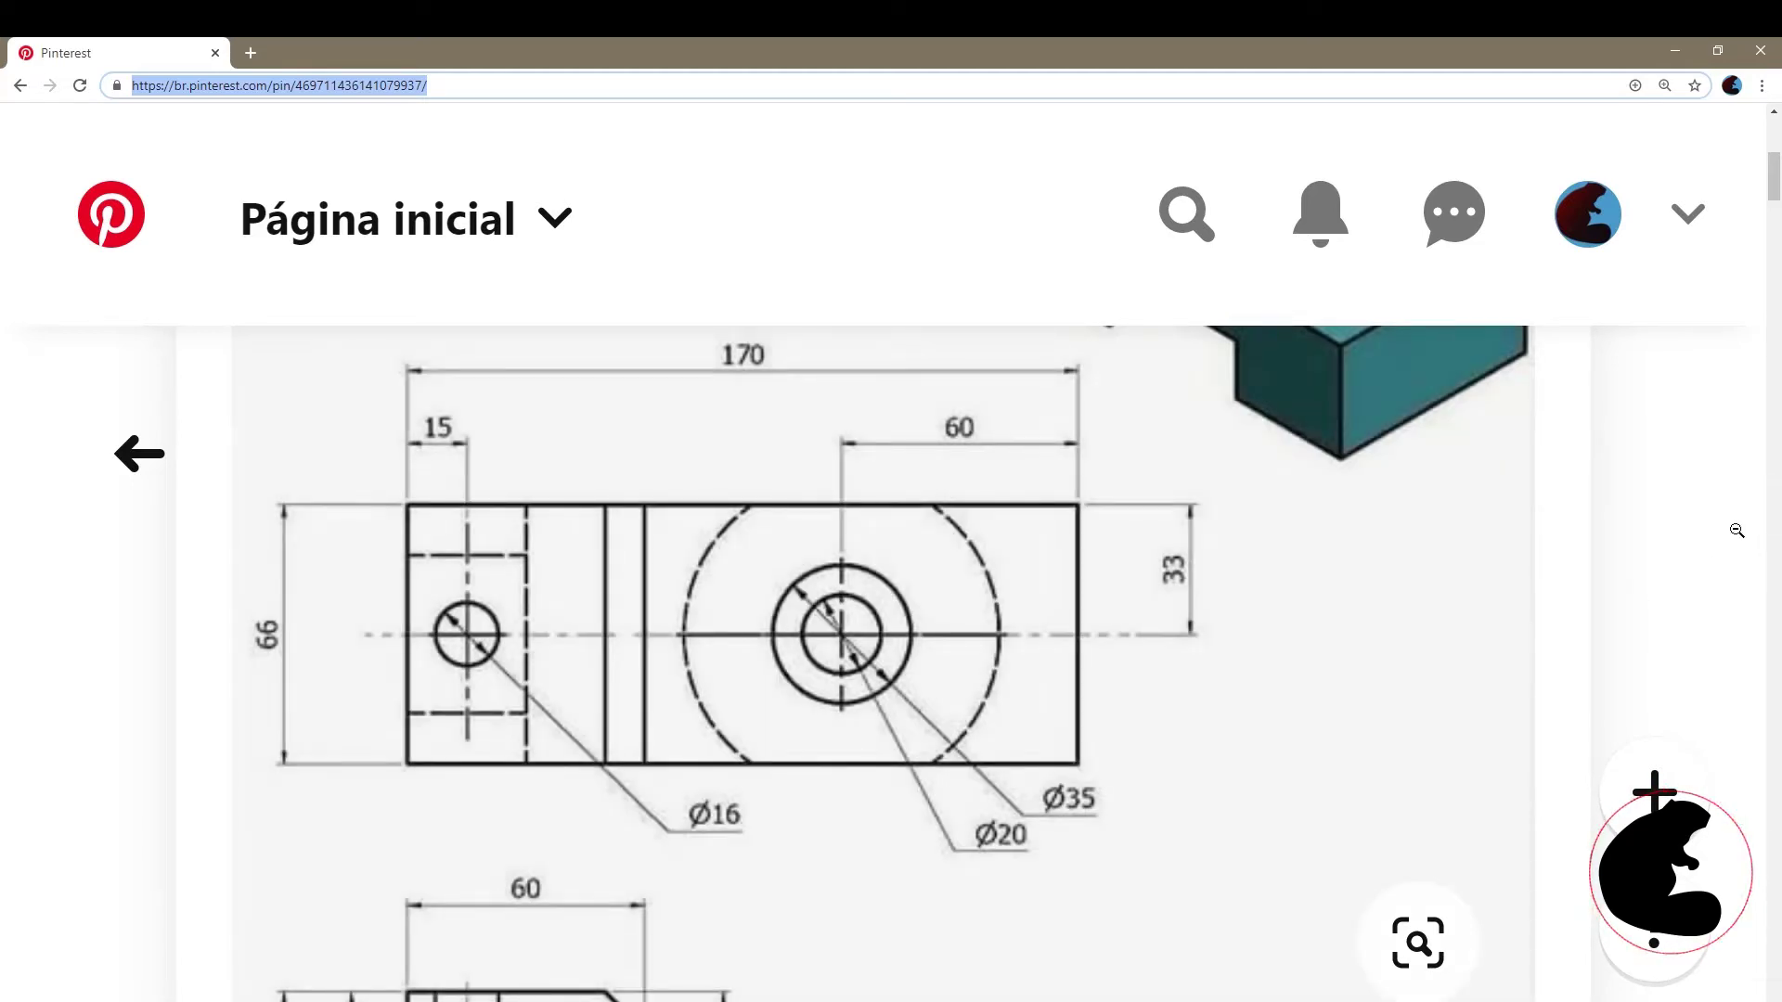
mouse_move(883, 669)
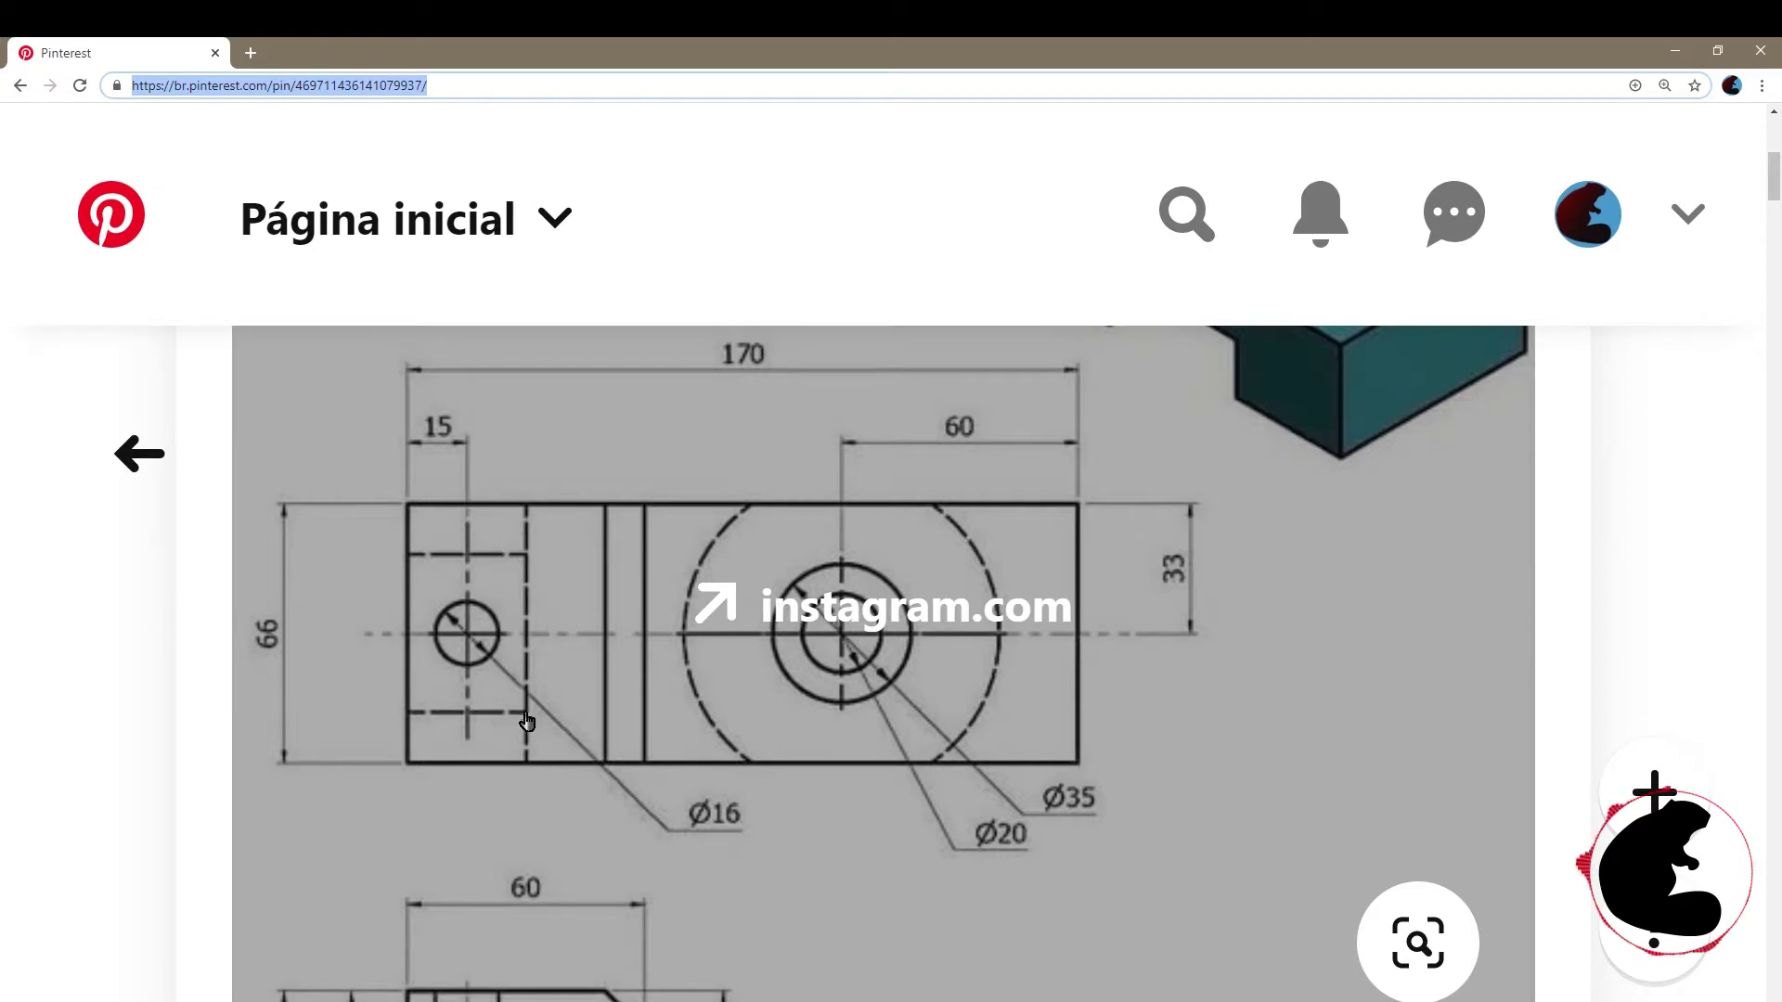
scroll(538, 548, "down", 4)
scroll(543, 549, "down", 2)
scroll(548, 548, "up", 1)
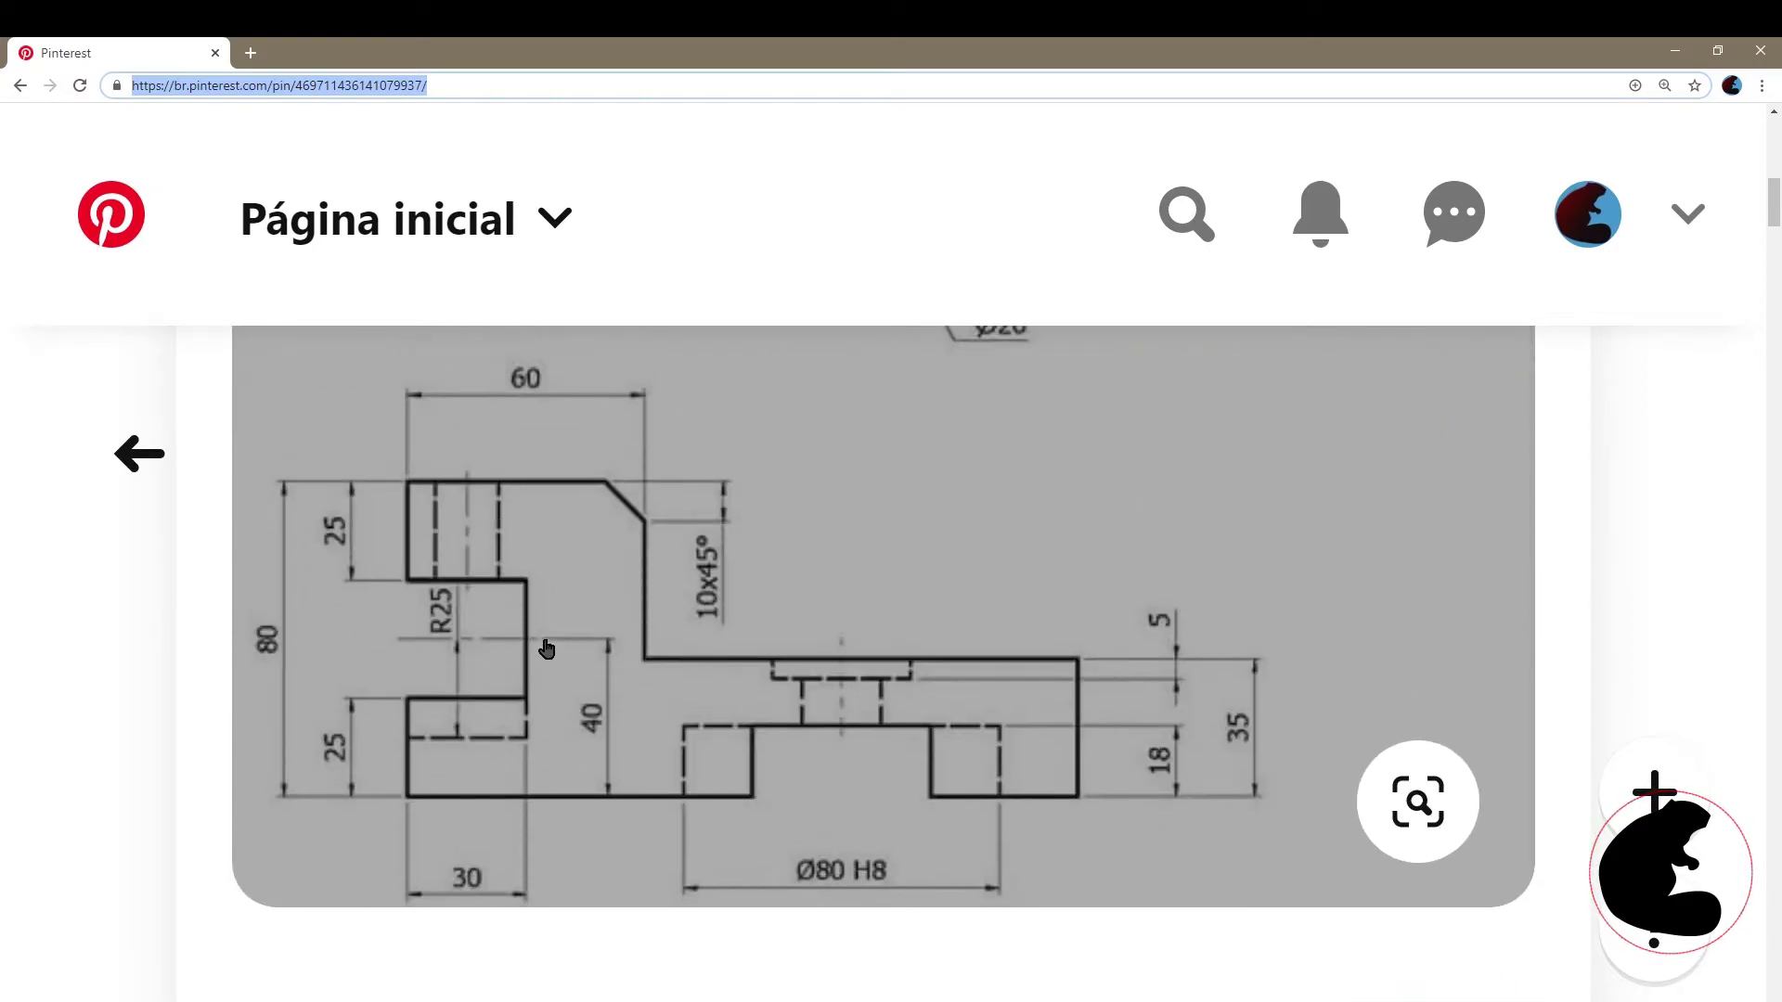
scroll(529, 706, "up", 3)
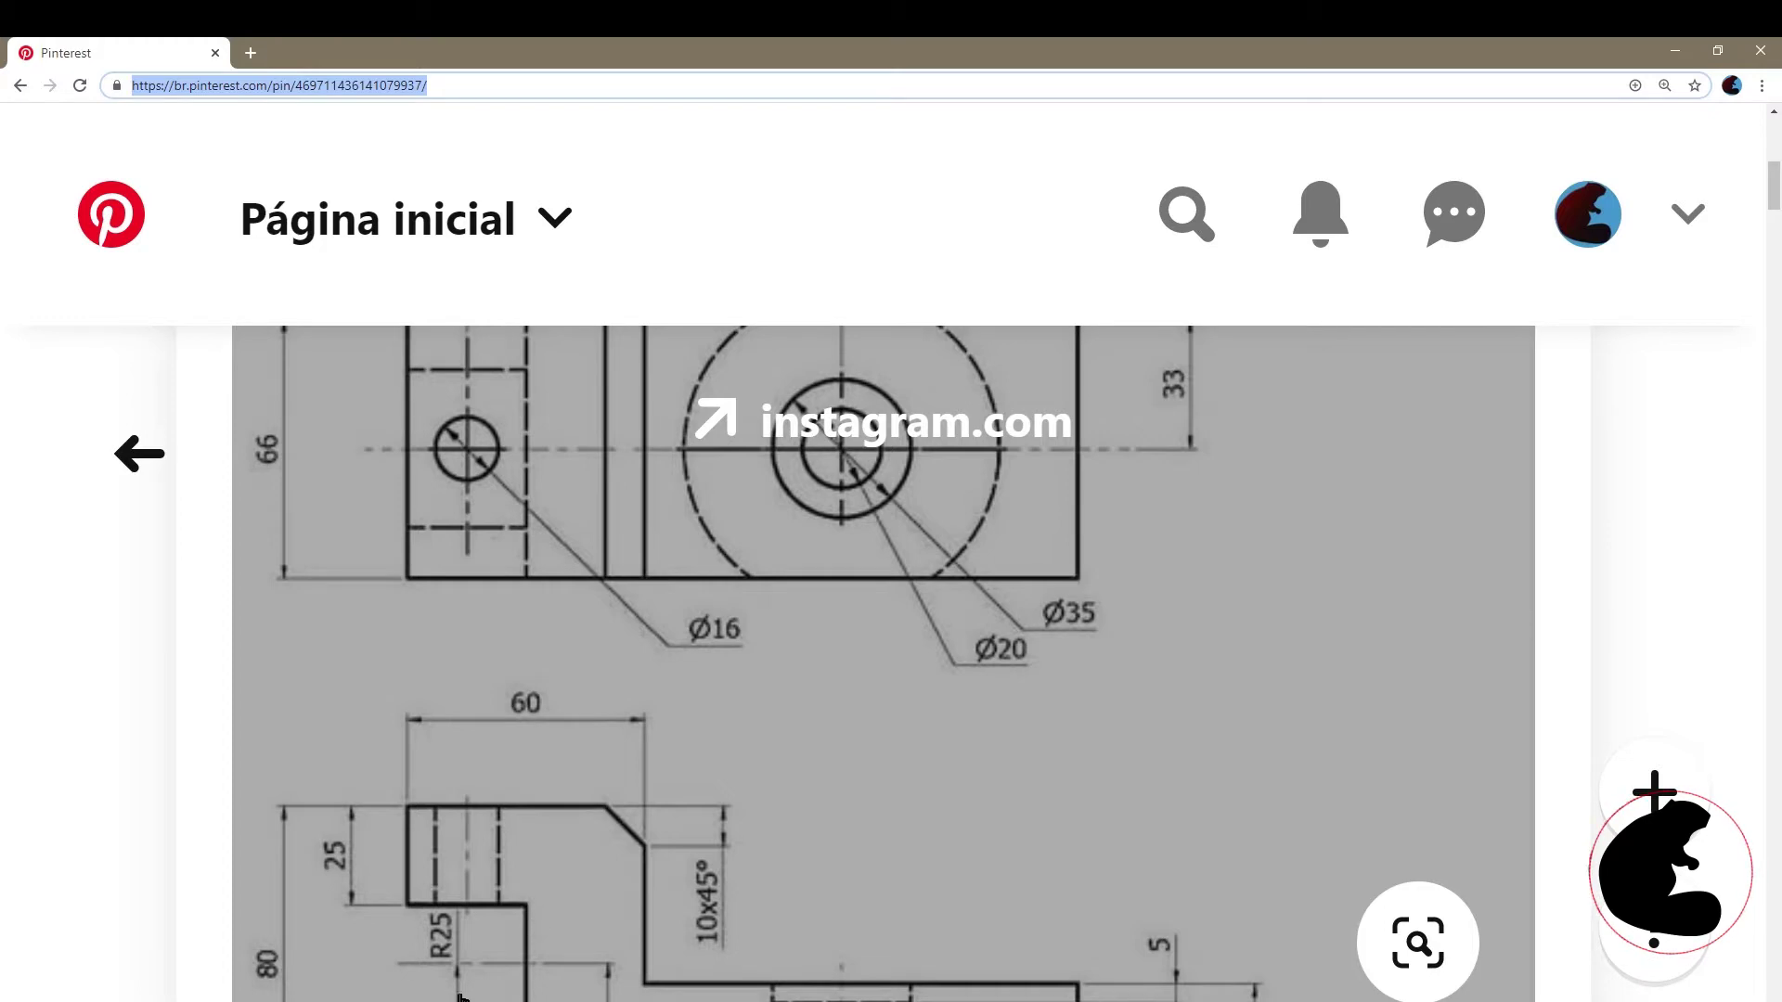
scroll(512, 724, "up", 1)
scroll(445, 719, "up", 1)
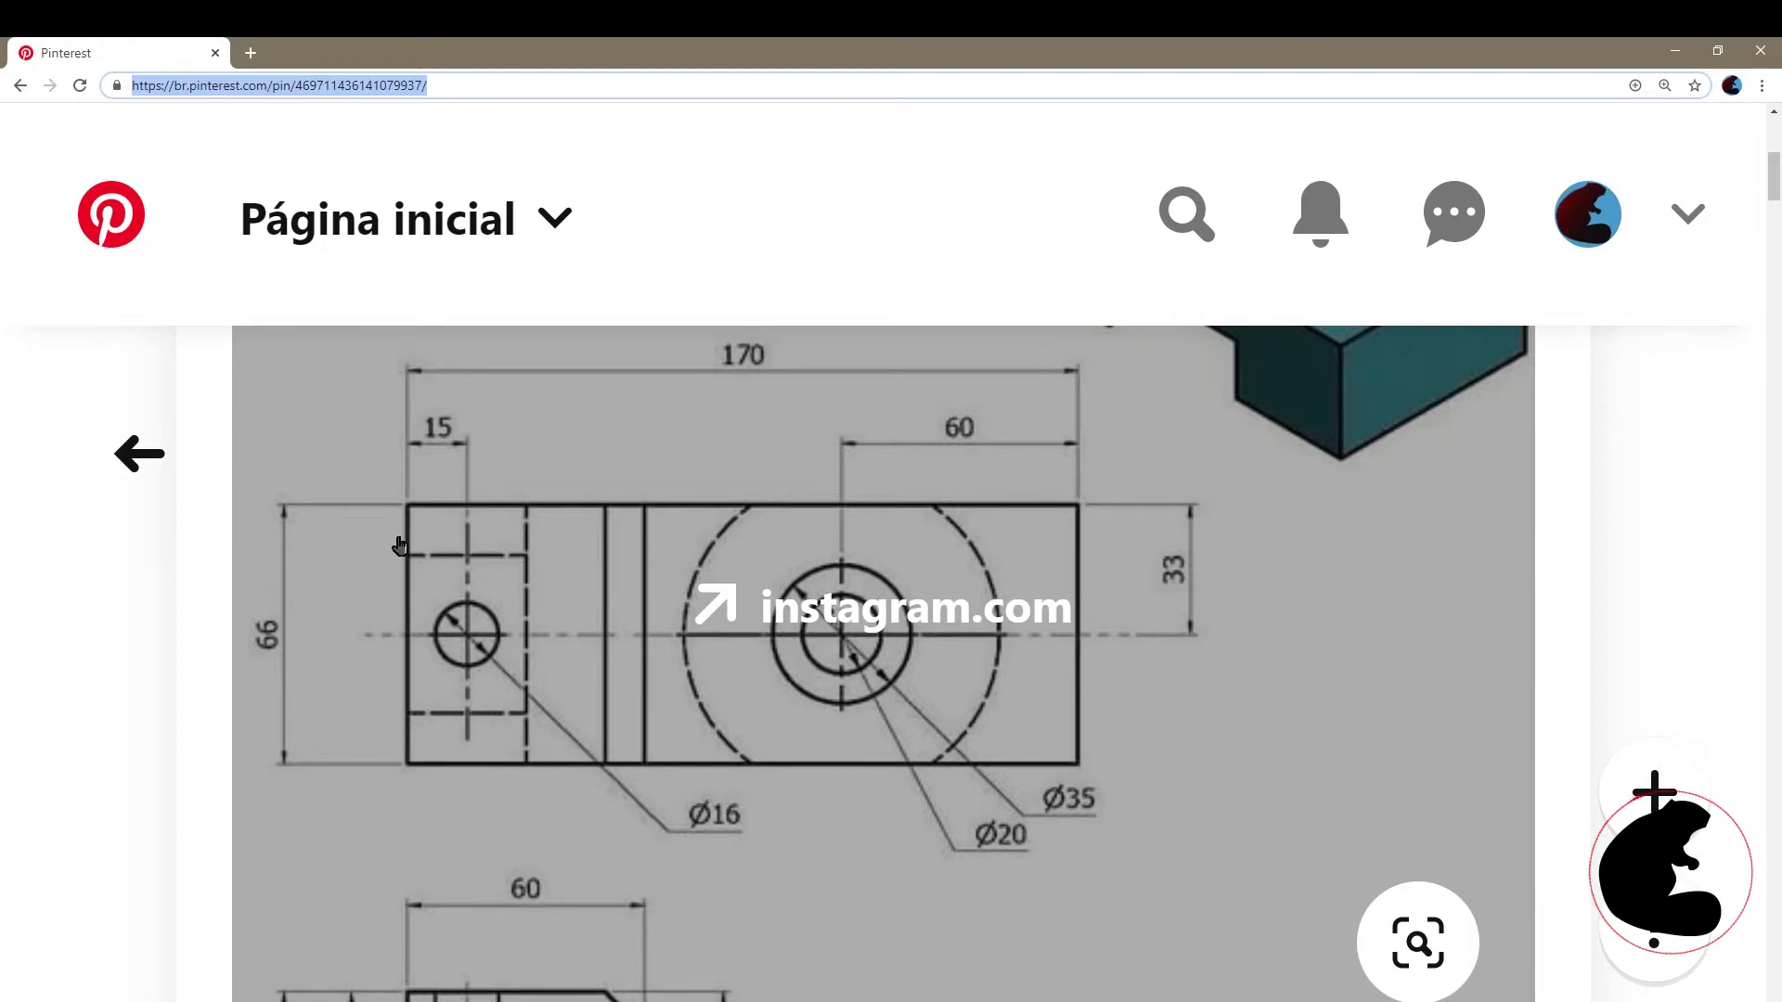
scroll(461, 697, "down", 2)
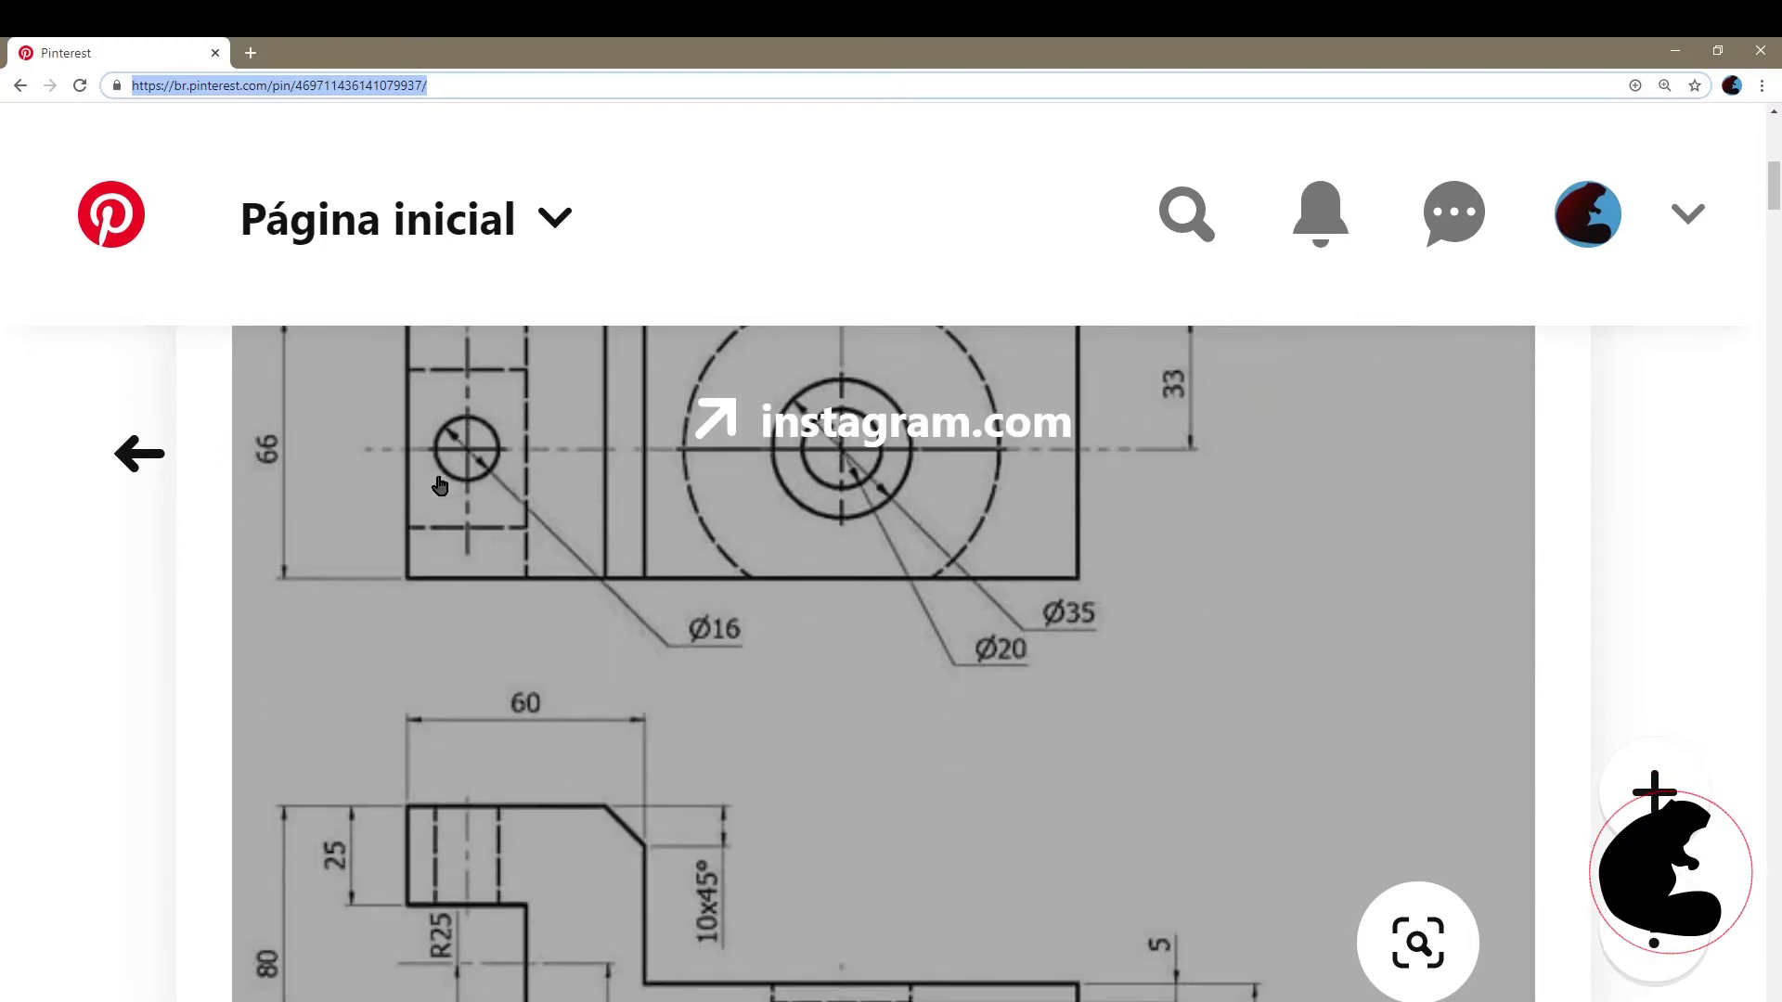
scroll(478, 770, "down", 3)
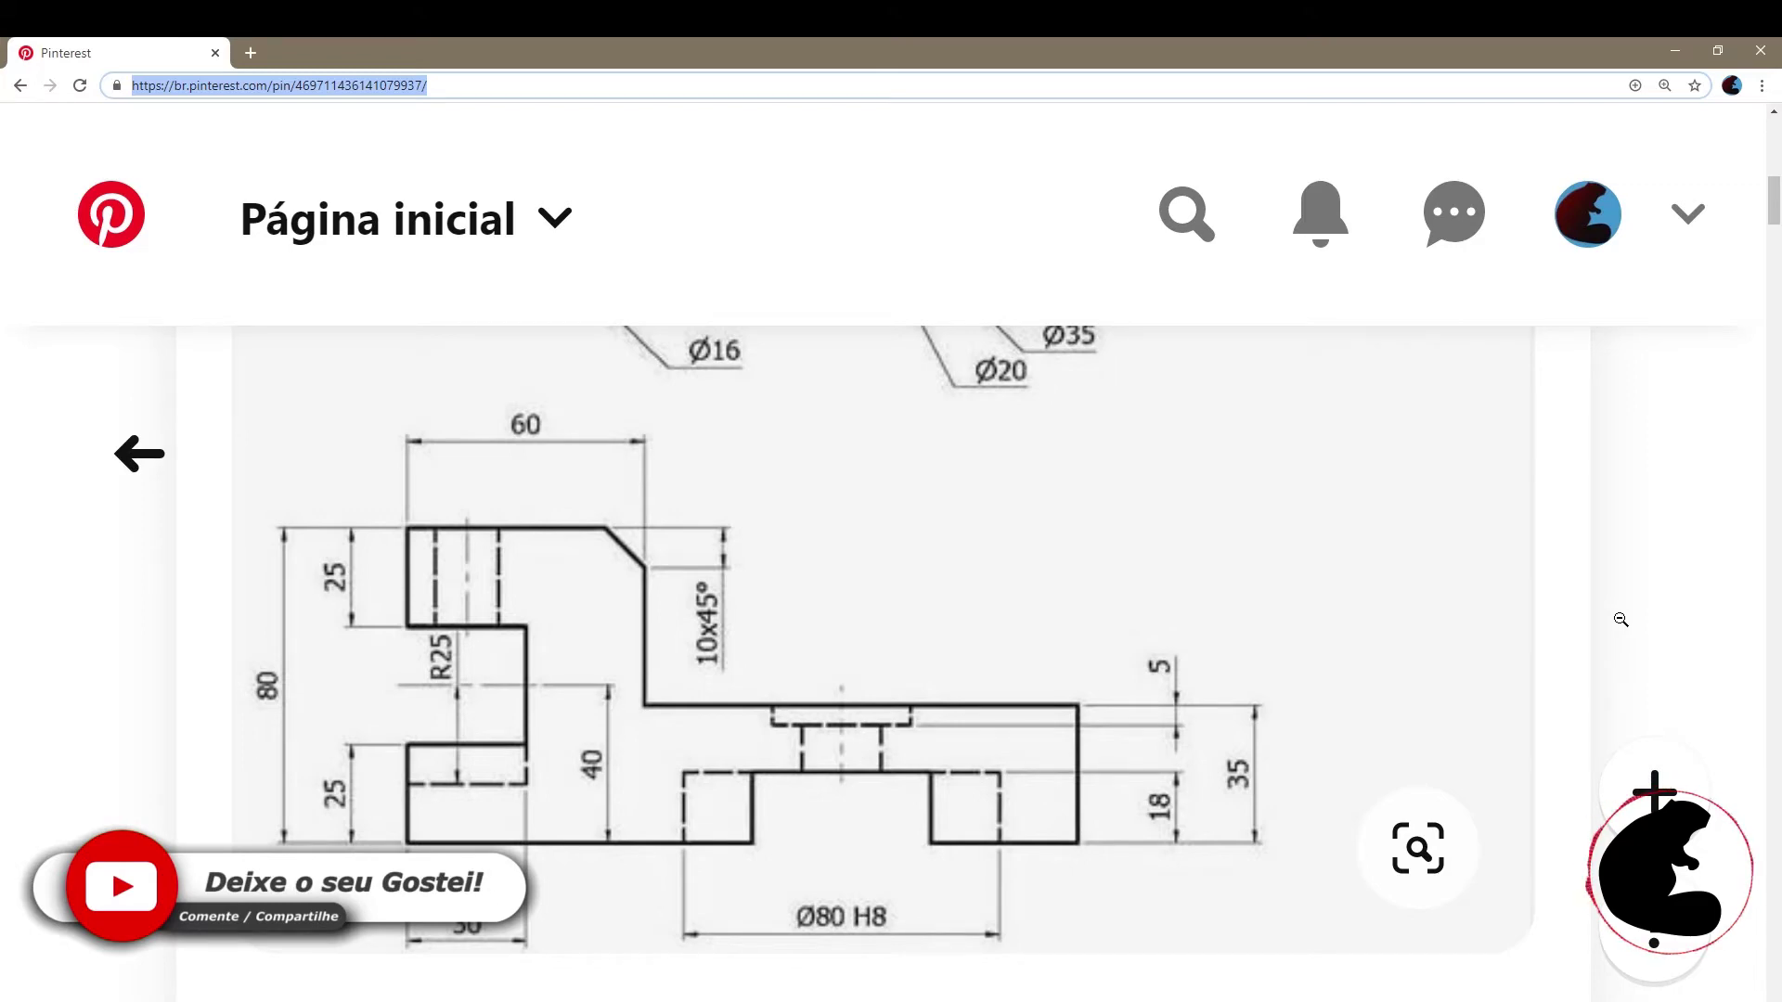
scroll(1621, 619, "up", 5)
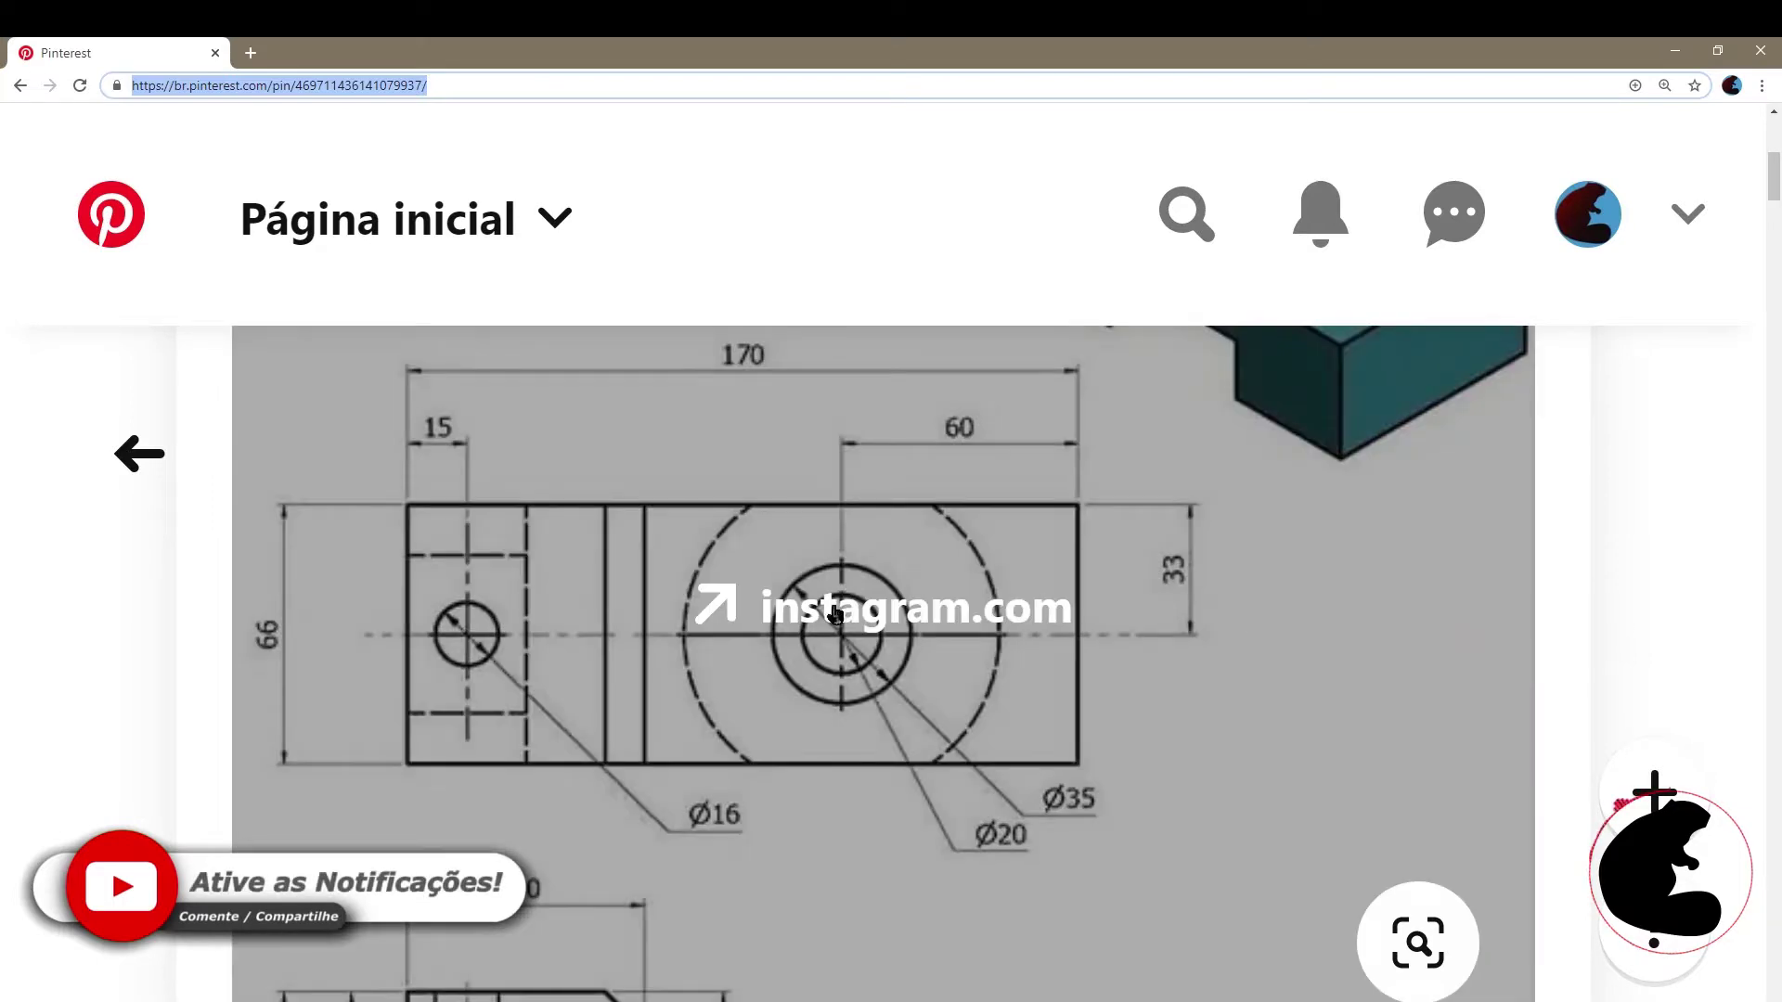
scroll(478, 738, "down", 3)
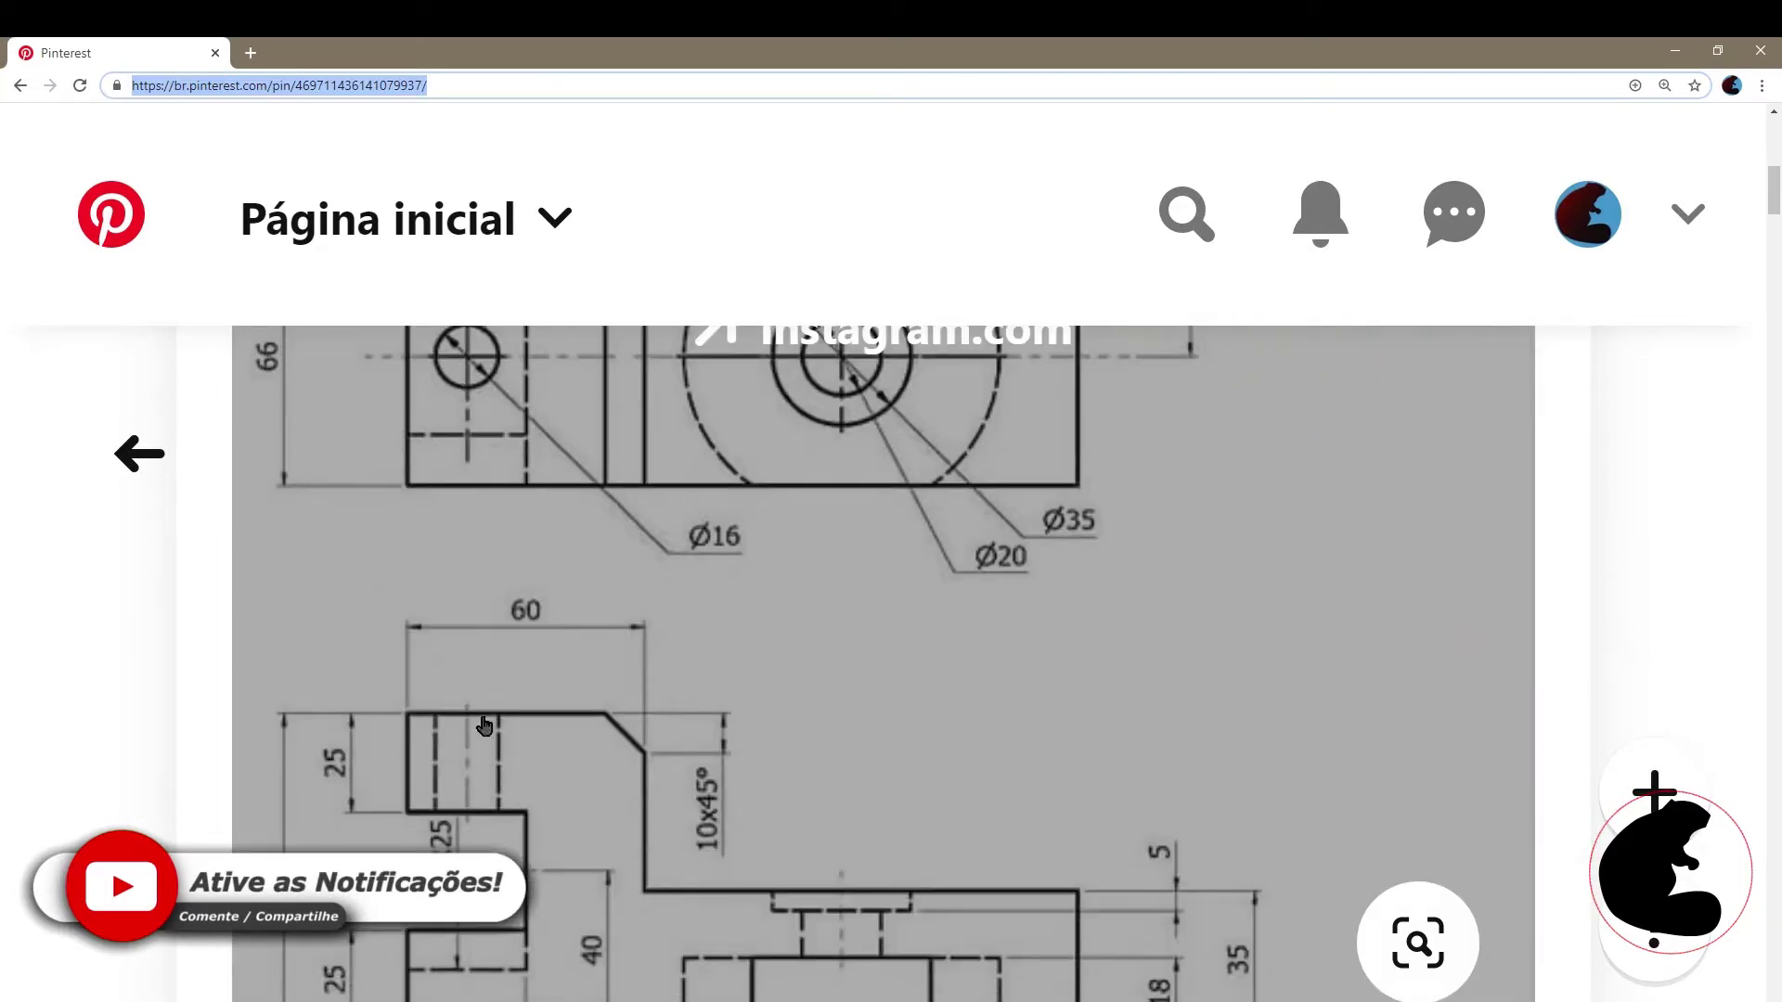
scroll(460, 813, "down", 3)
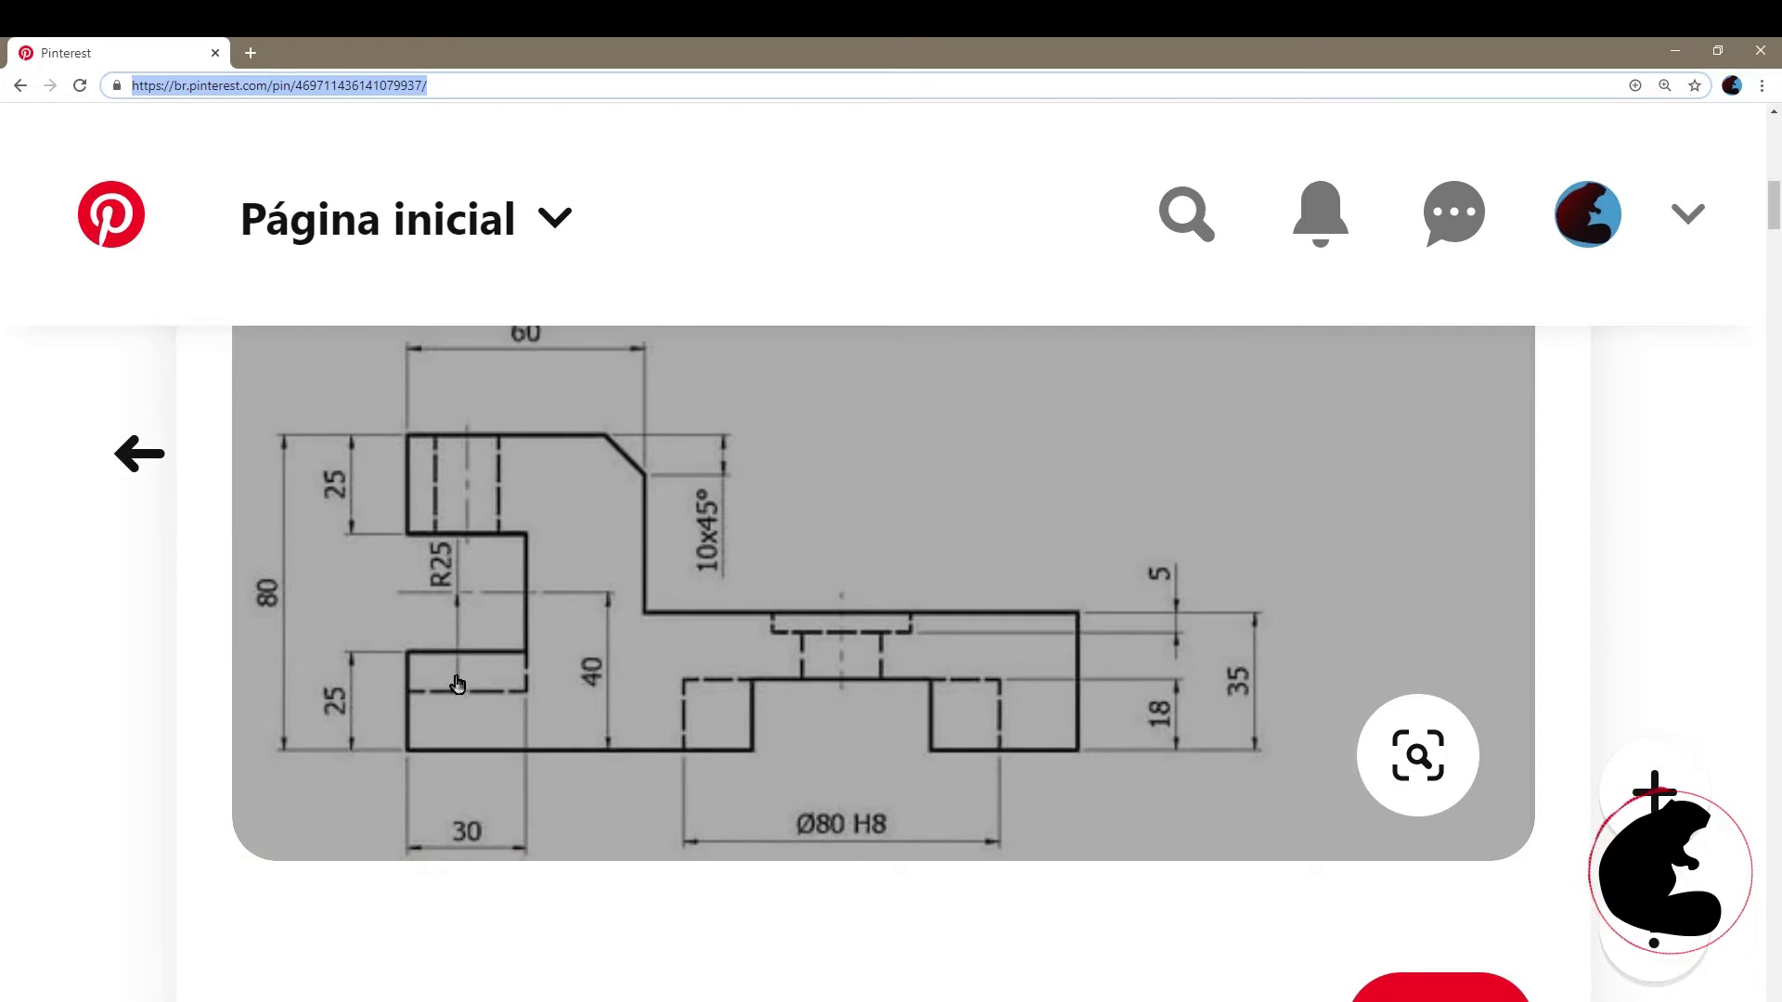
scroll(1299, 678, "up", 5)
scroll(1438, 733, "down", 3)
scroll(1532, 687, "down", 2)
scroll(926, 581, "up", 4)
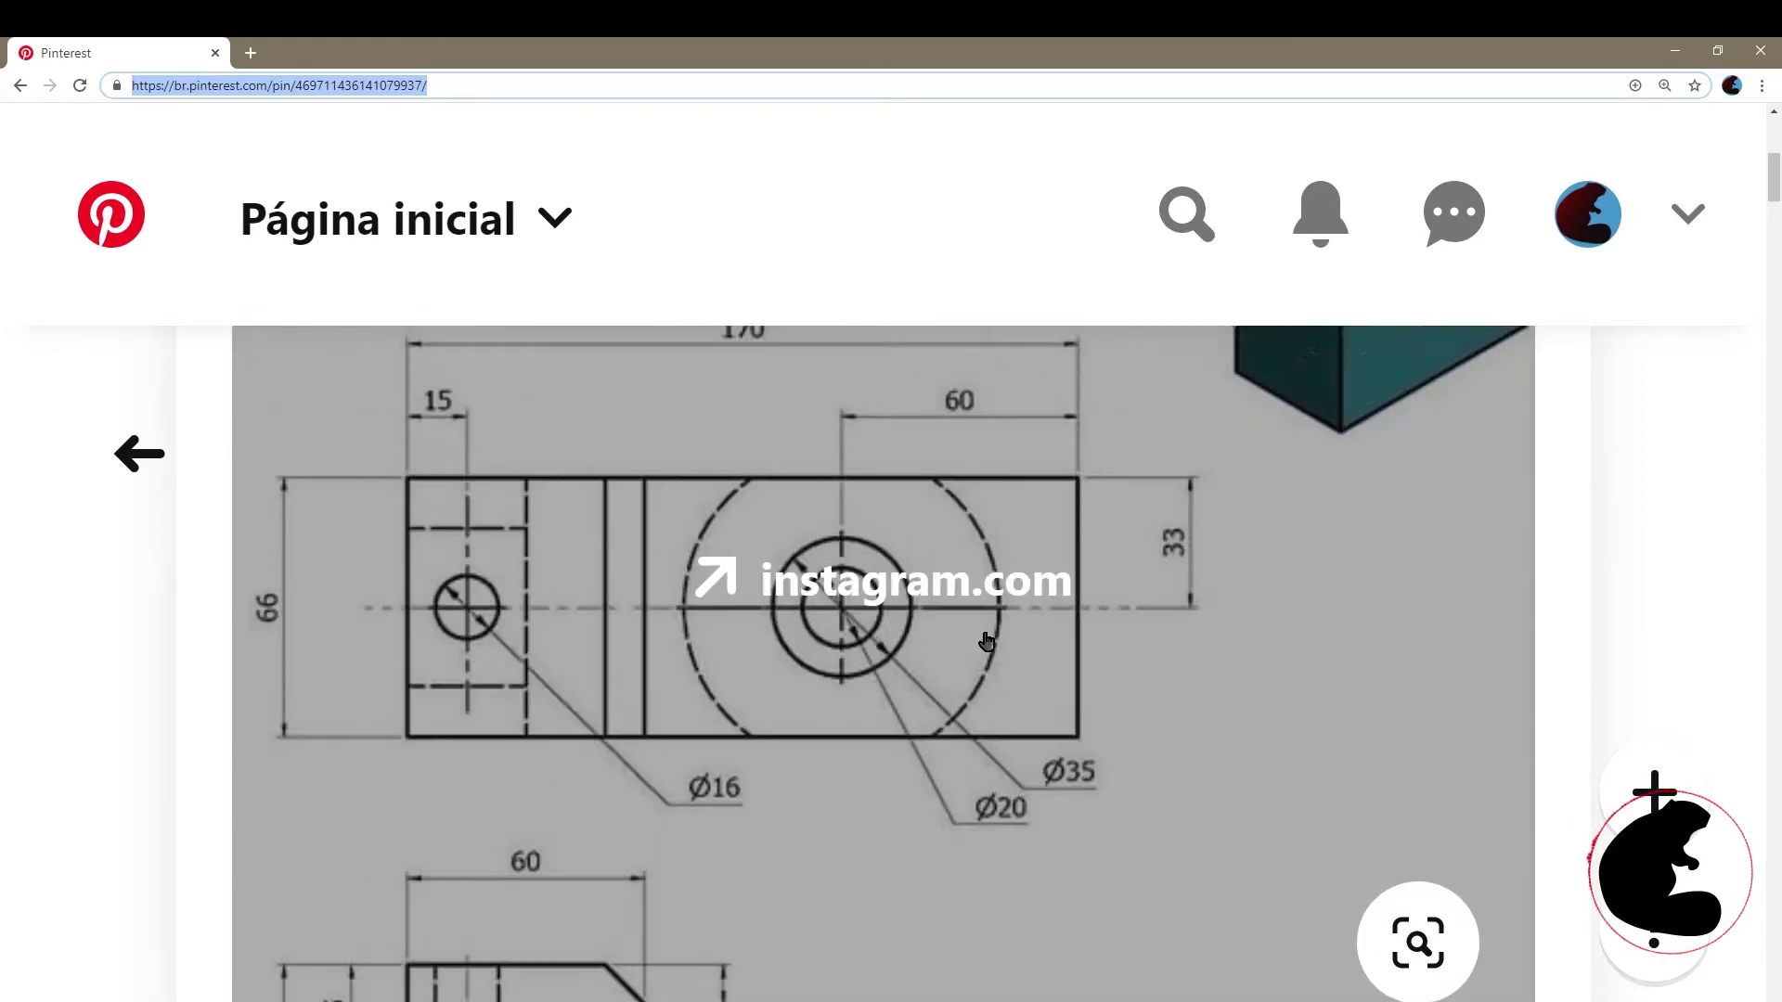
scroll(1612, 588, "up", 3)
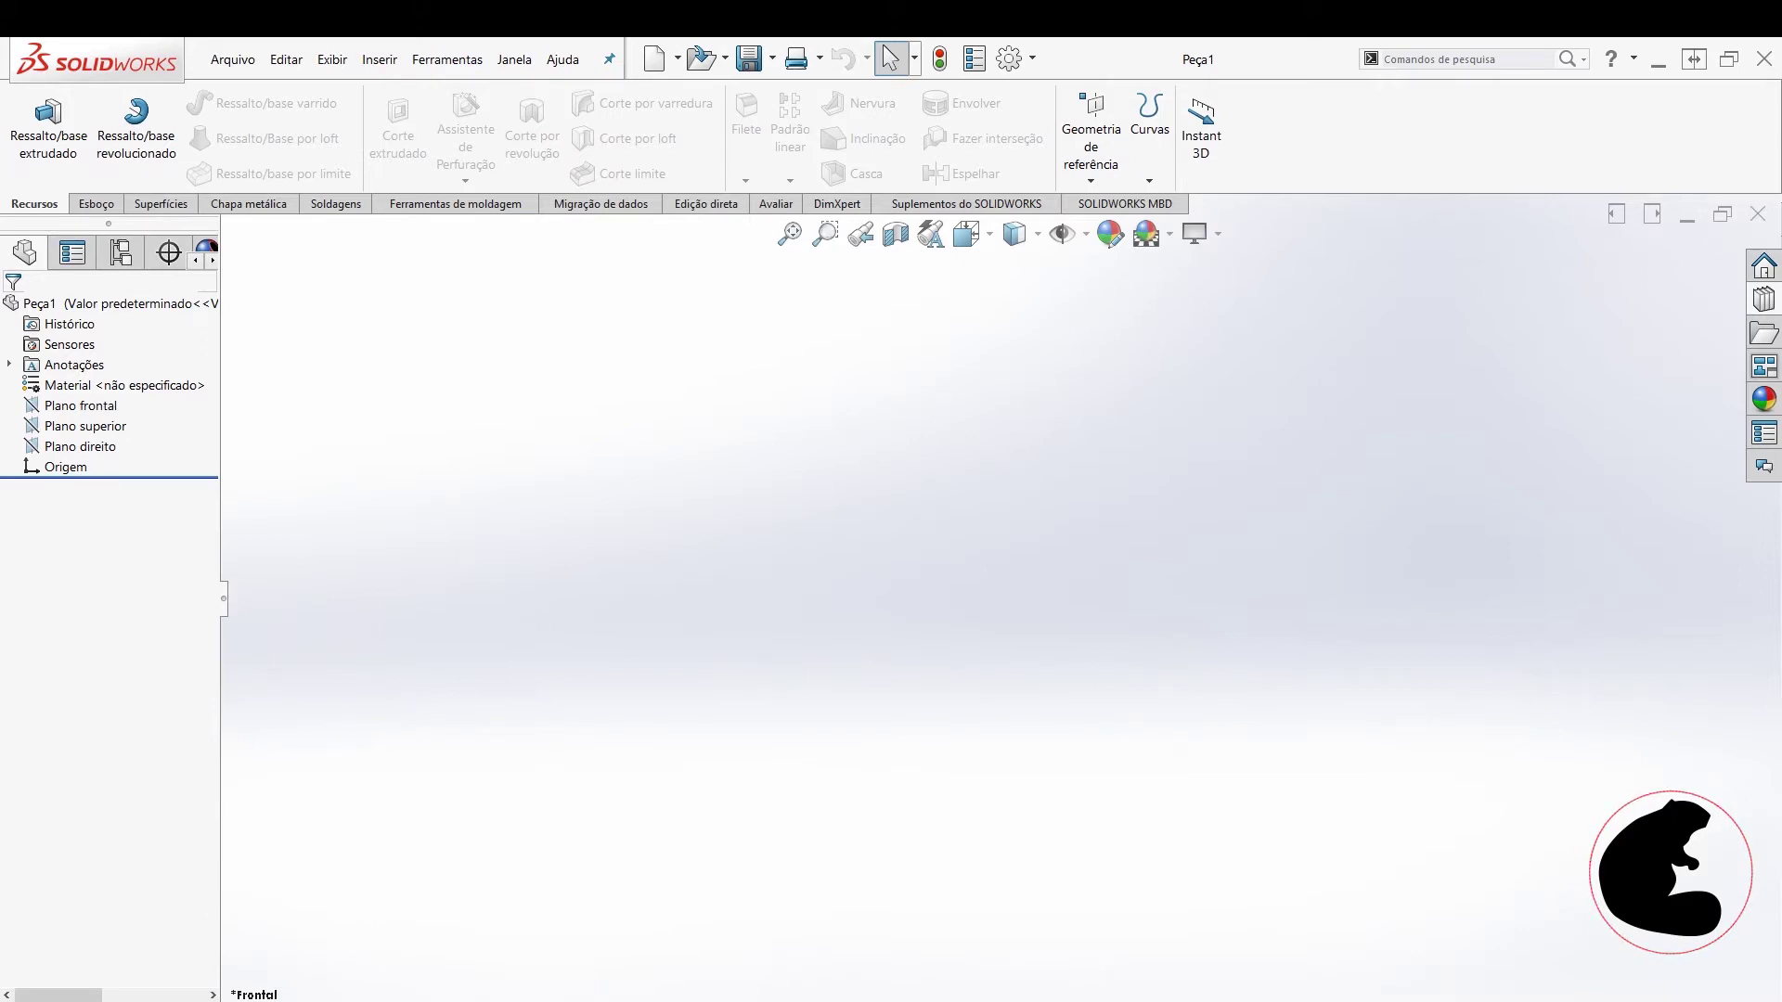
- Maximize the Pinterest pin over SOLIDWORKS and show the front view's 60, 80, 10x45° and 35 dimensions
key("alt+Tab")
left_click_drag(860, 181, 848, 116)
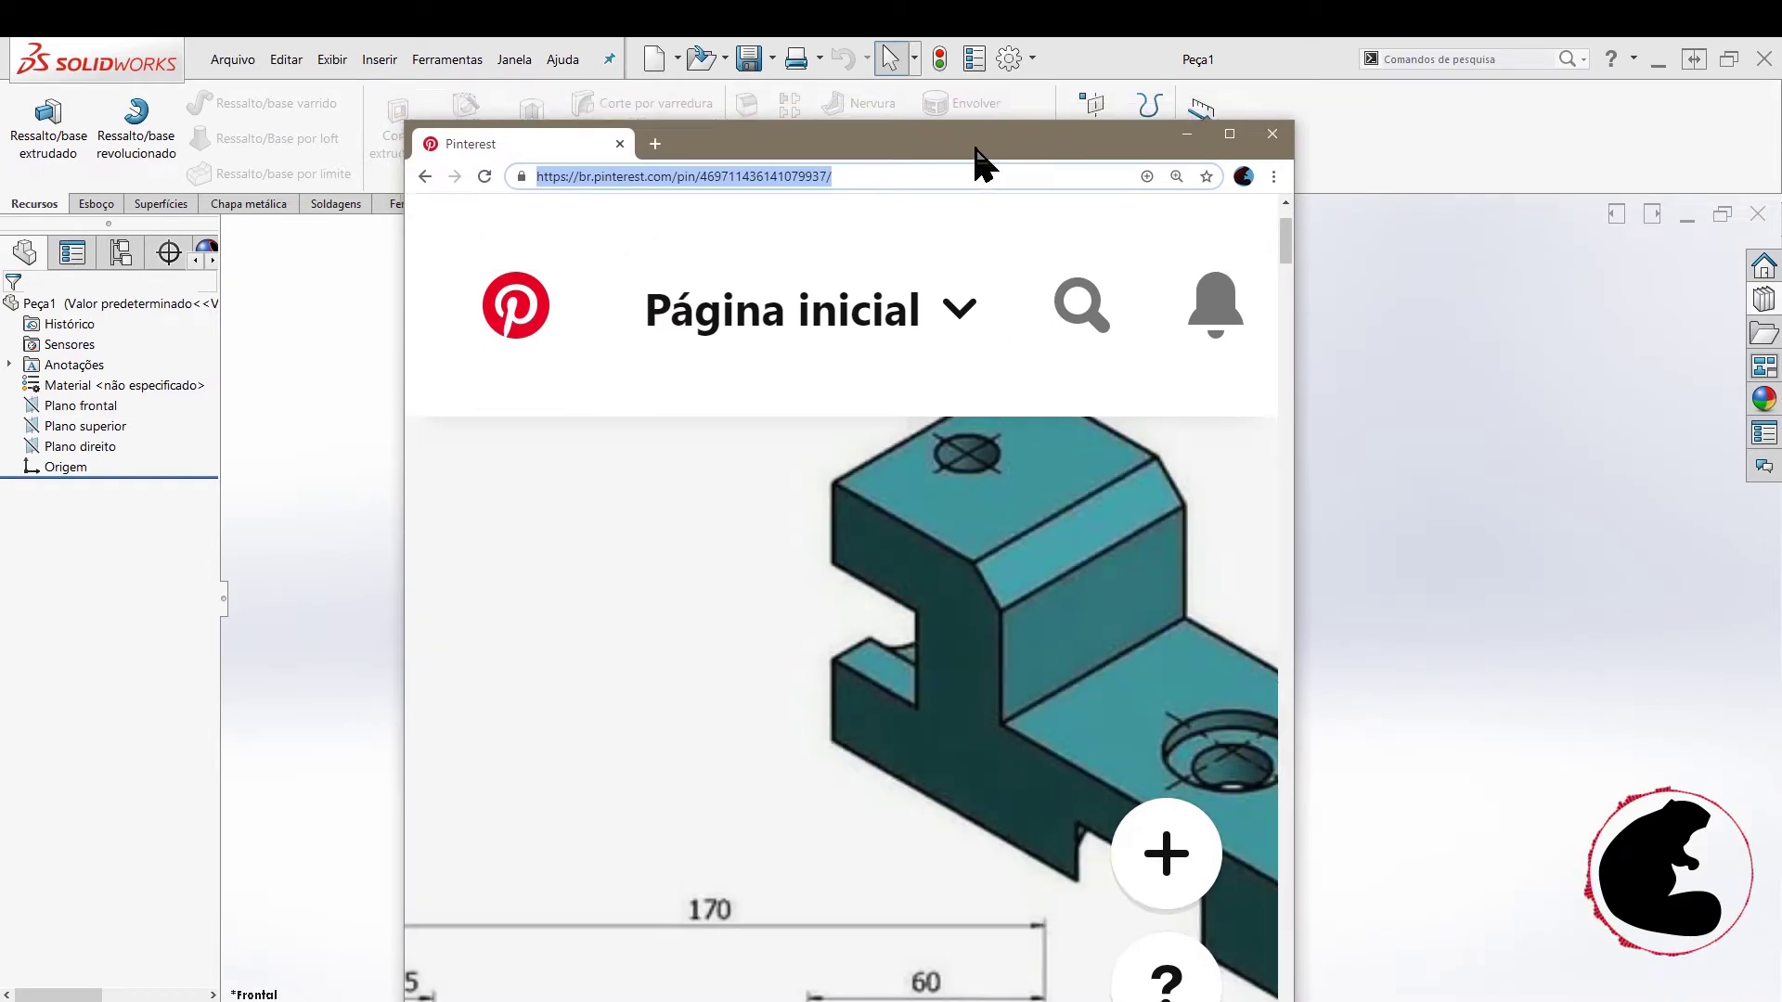
double_click(974, 139)
scroll(1471, 660, "down", 1)
scroll(1393, 714, "up", 3)
scroll(1392, 714, "down", 4)
scroll(1110, 703, "down", 4)
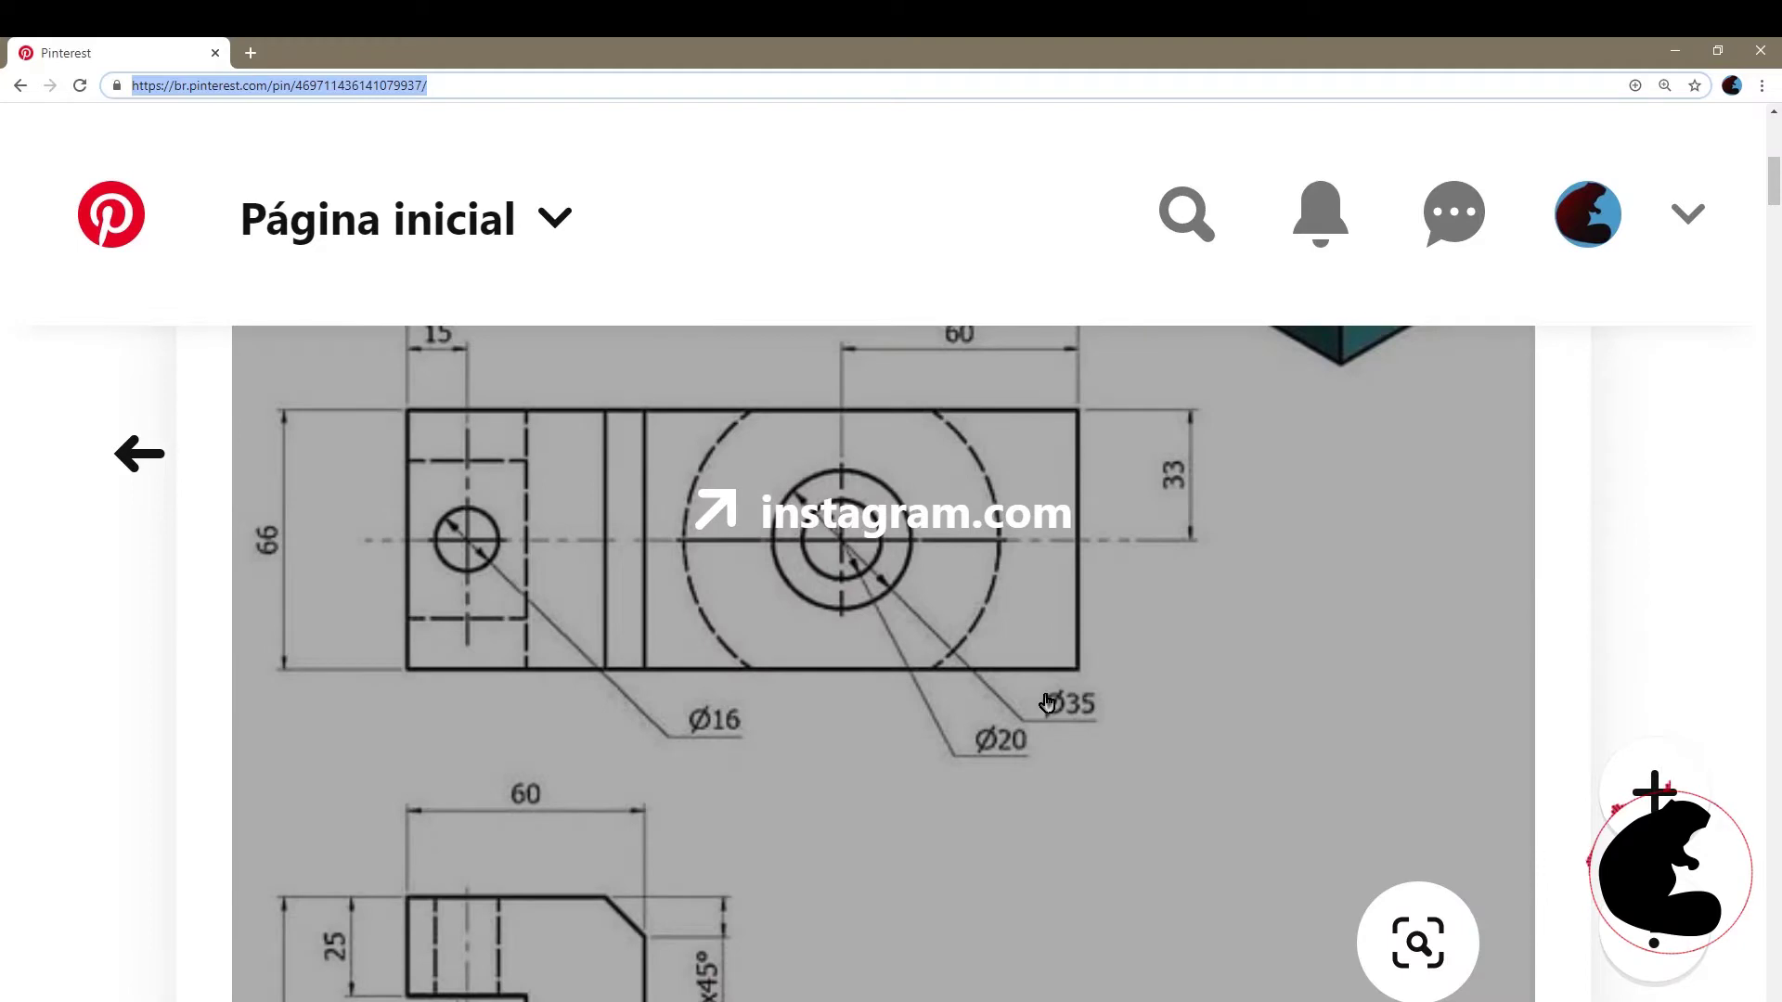
scroll(1046, 715, "down", 4)
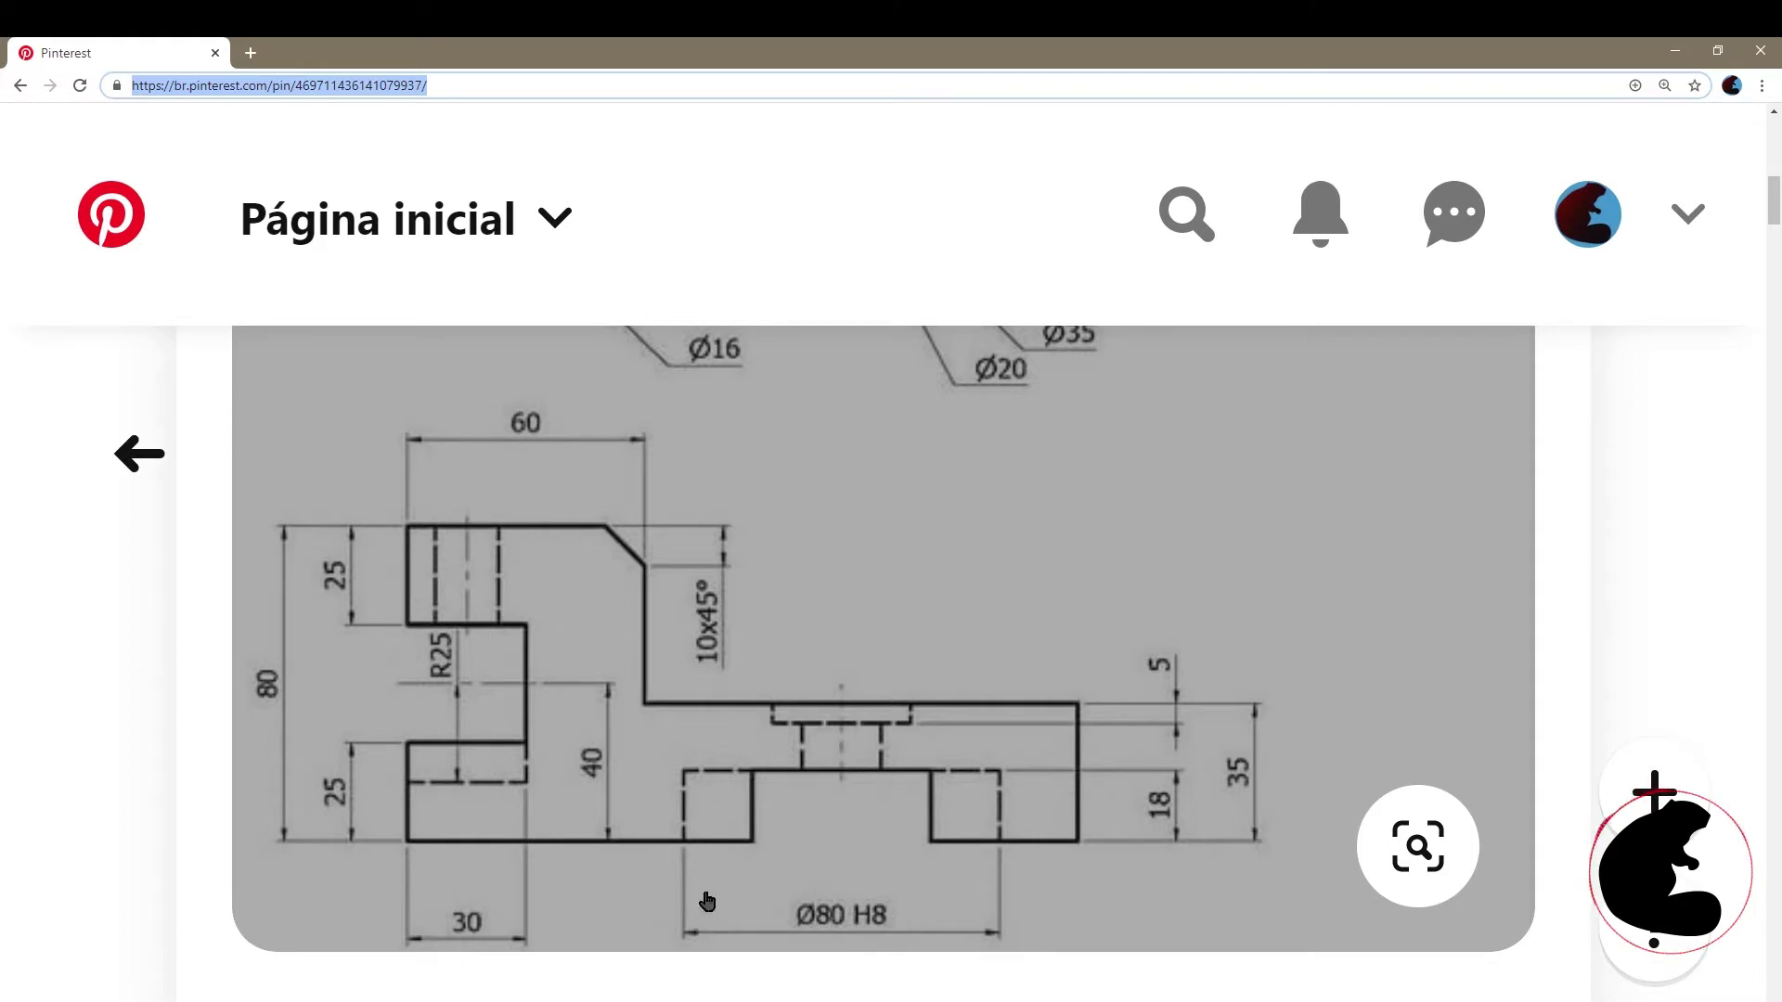
scroll(831, 670, "down", 3)
scroll(832, 668, "up", 4)
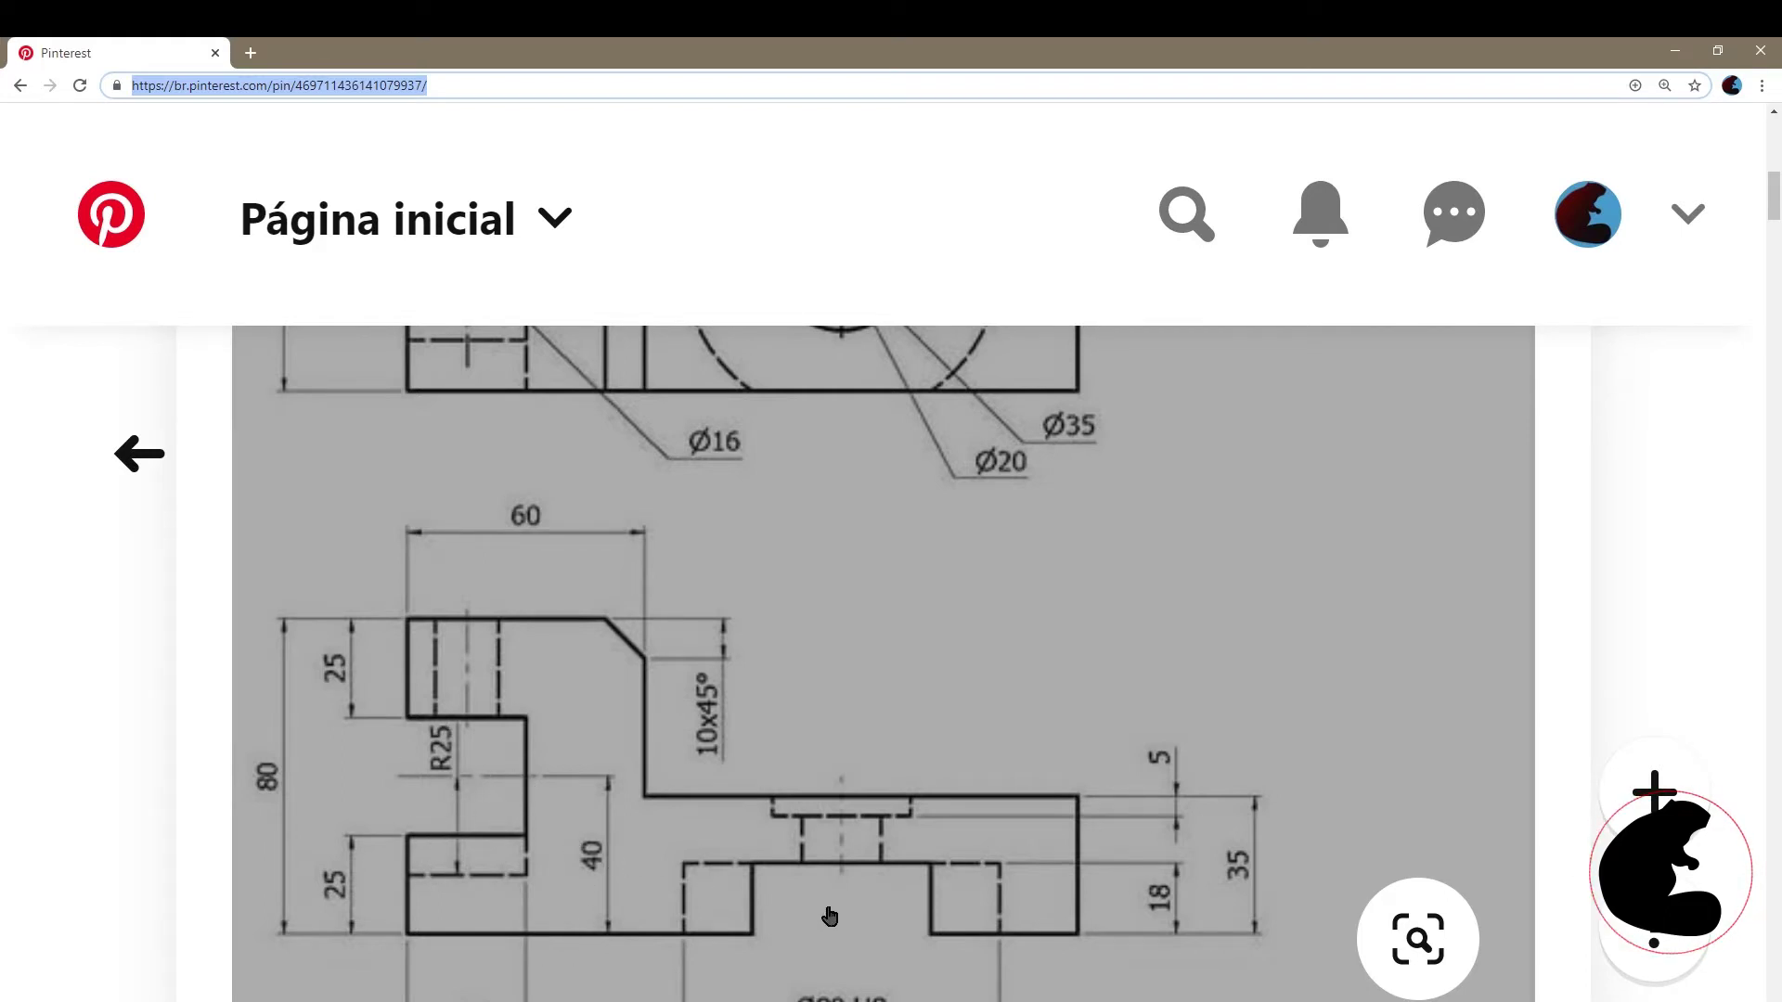
scroll(829, 916, "down", 2)
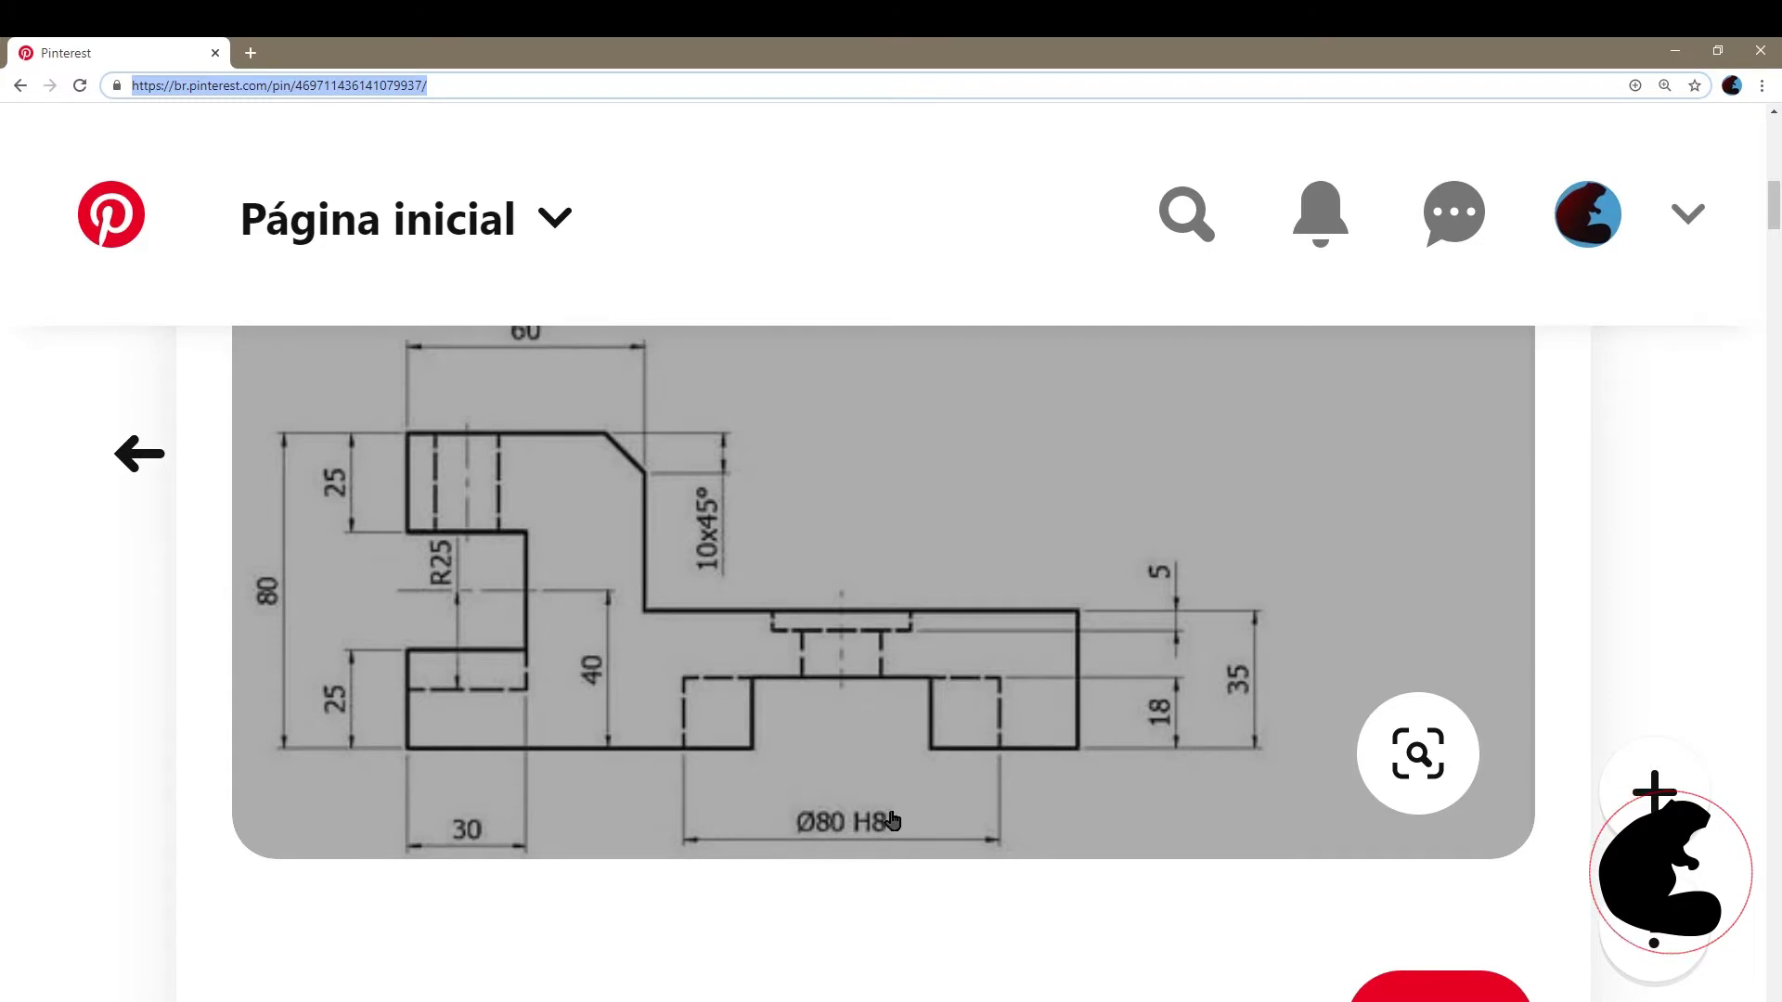
scroll(891, 822, "up", 1)
scroll(1153, 849, "up", 1)
scroll(1154, 849, "up", 1)
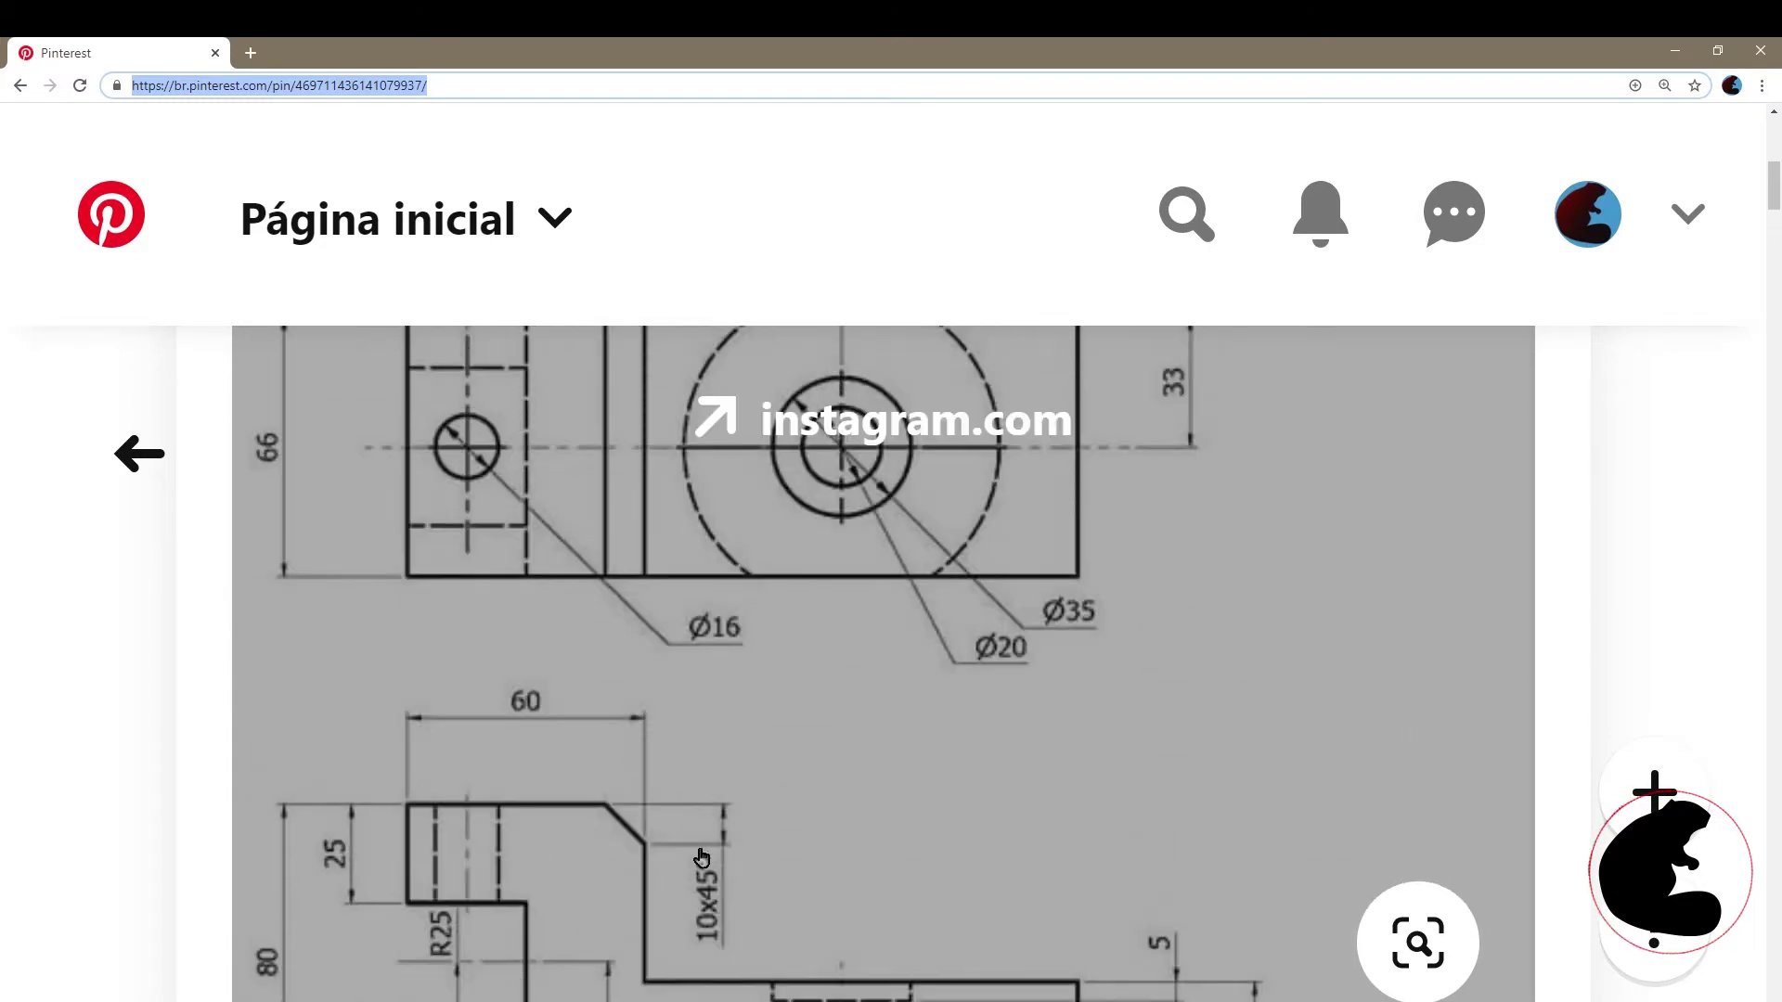
scroll(1068, 616, "up", 1)
scroll(1064, 623, "up", 1)
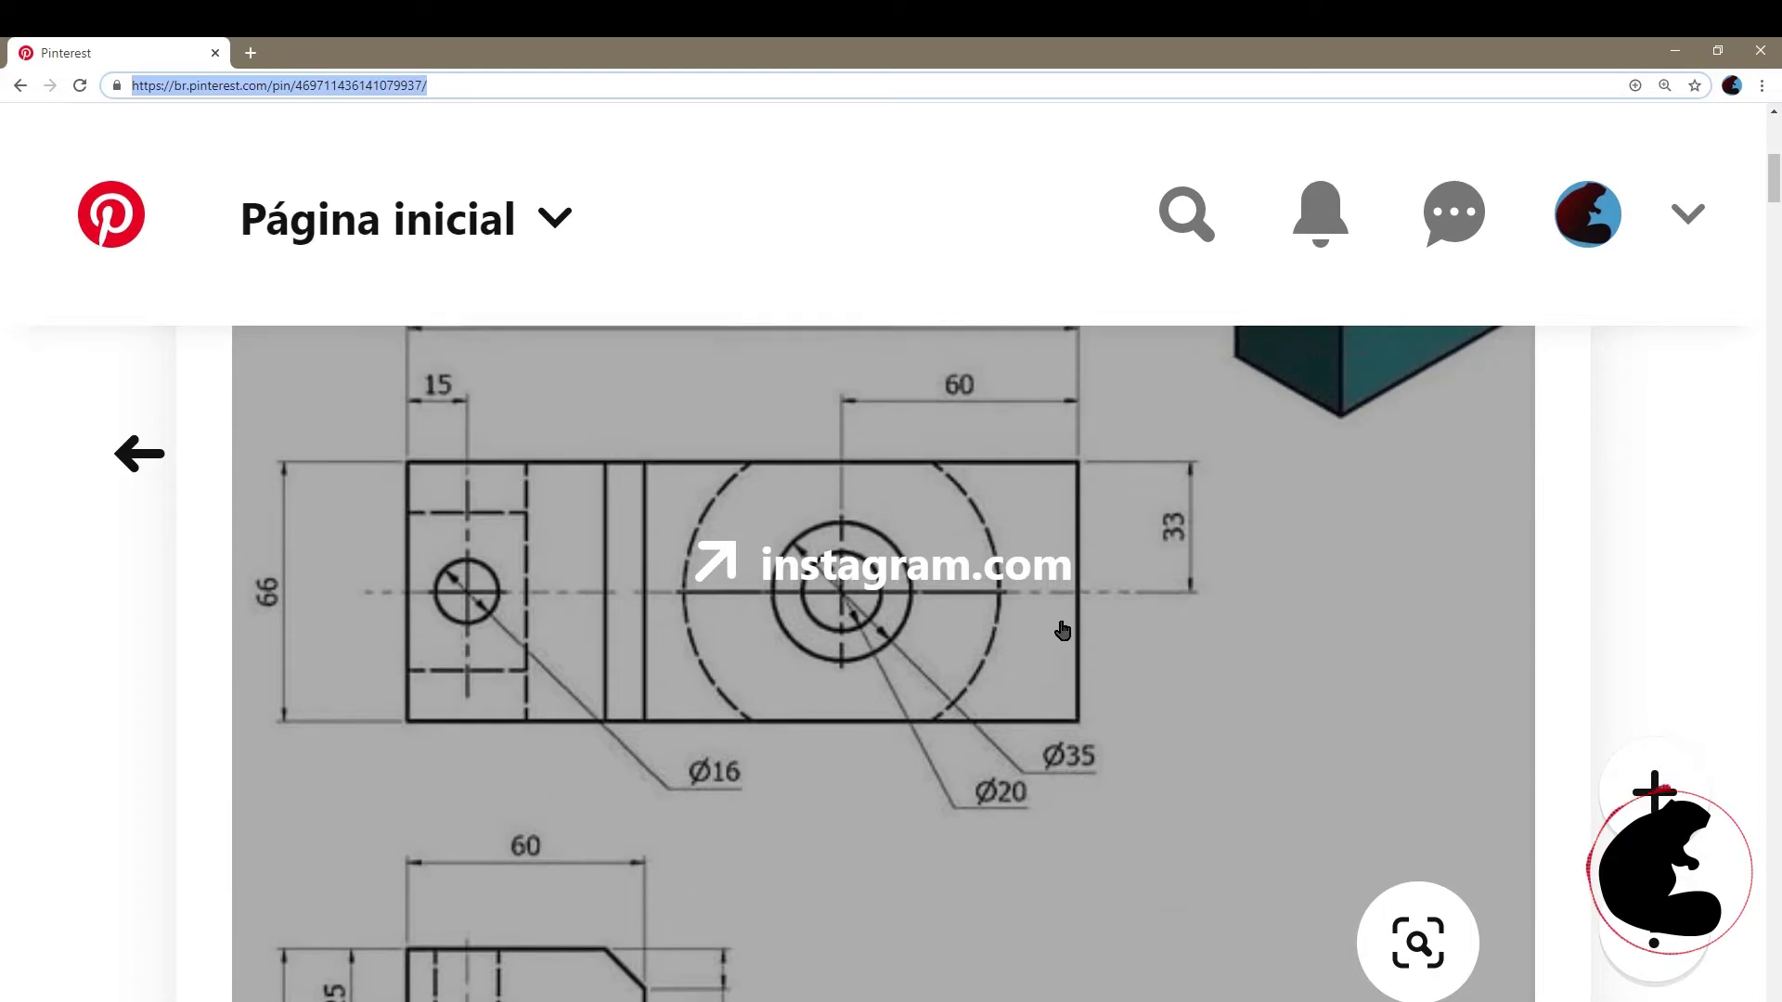
scroll(1062, 631, "up", 3)
scroll(1066, 650, "up", 2)
scroll(1100, 702, "down", 2)
scroll(1098, 700, "down", 6)
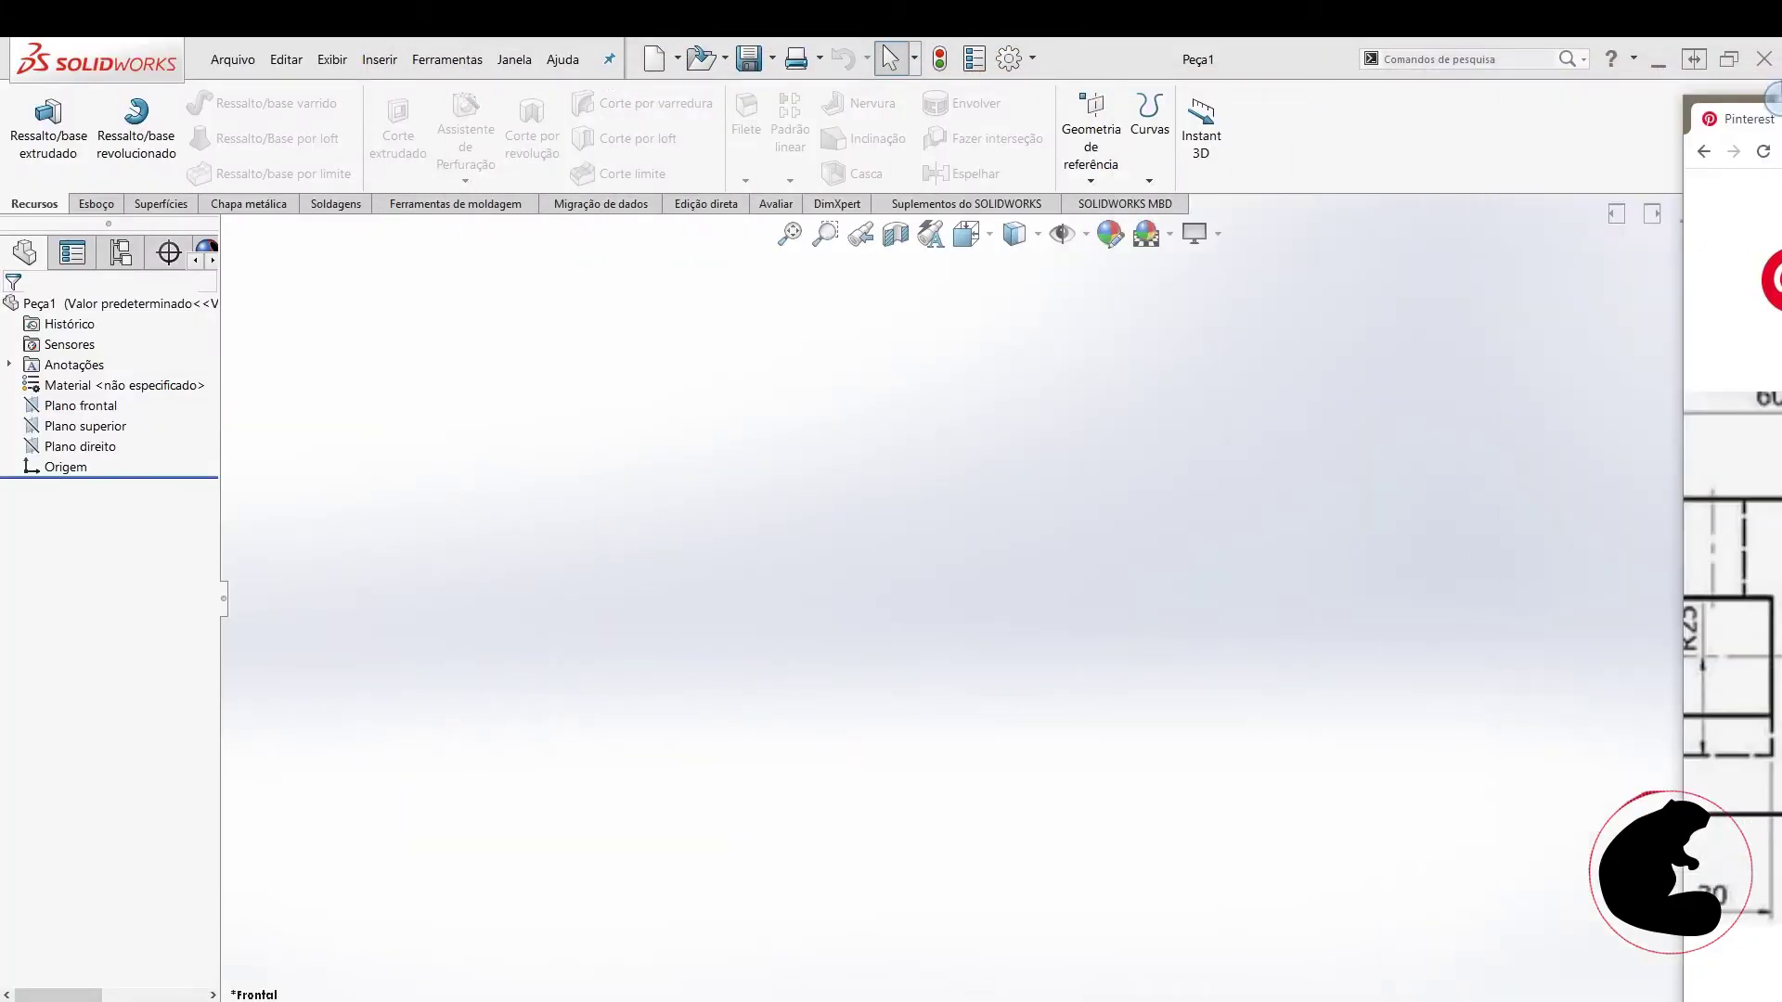
- Start sketch Esboço1 on Plano direito and check the reference drawing again
left_click_drag(814, 65, 1781, 130)
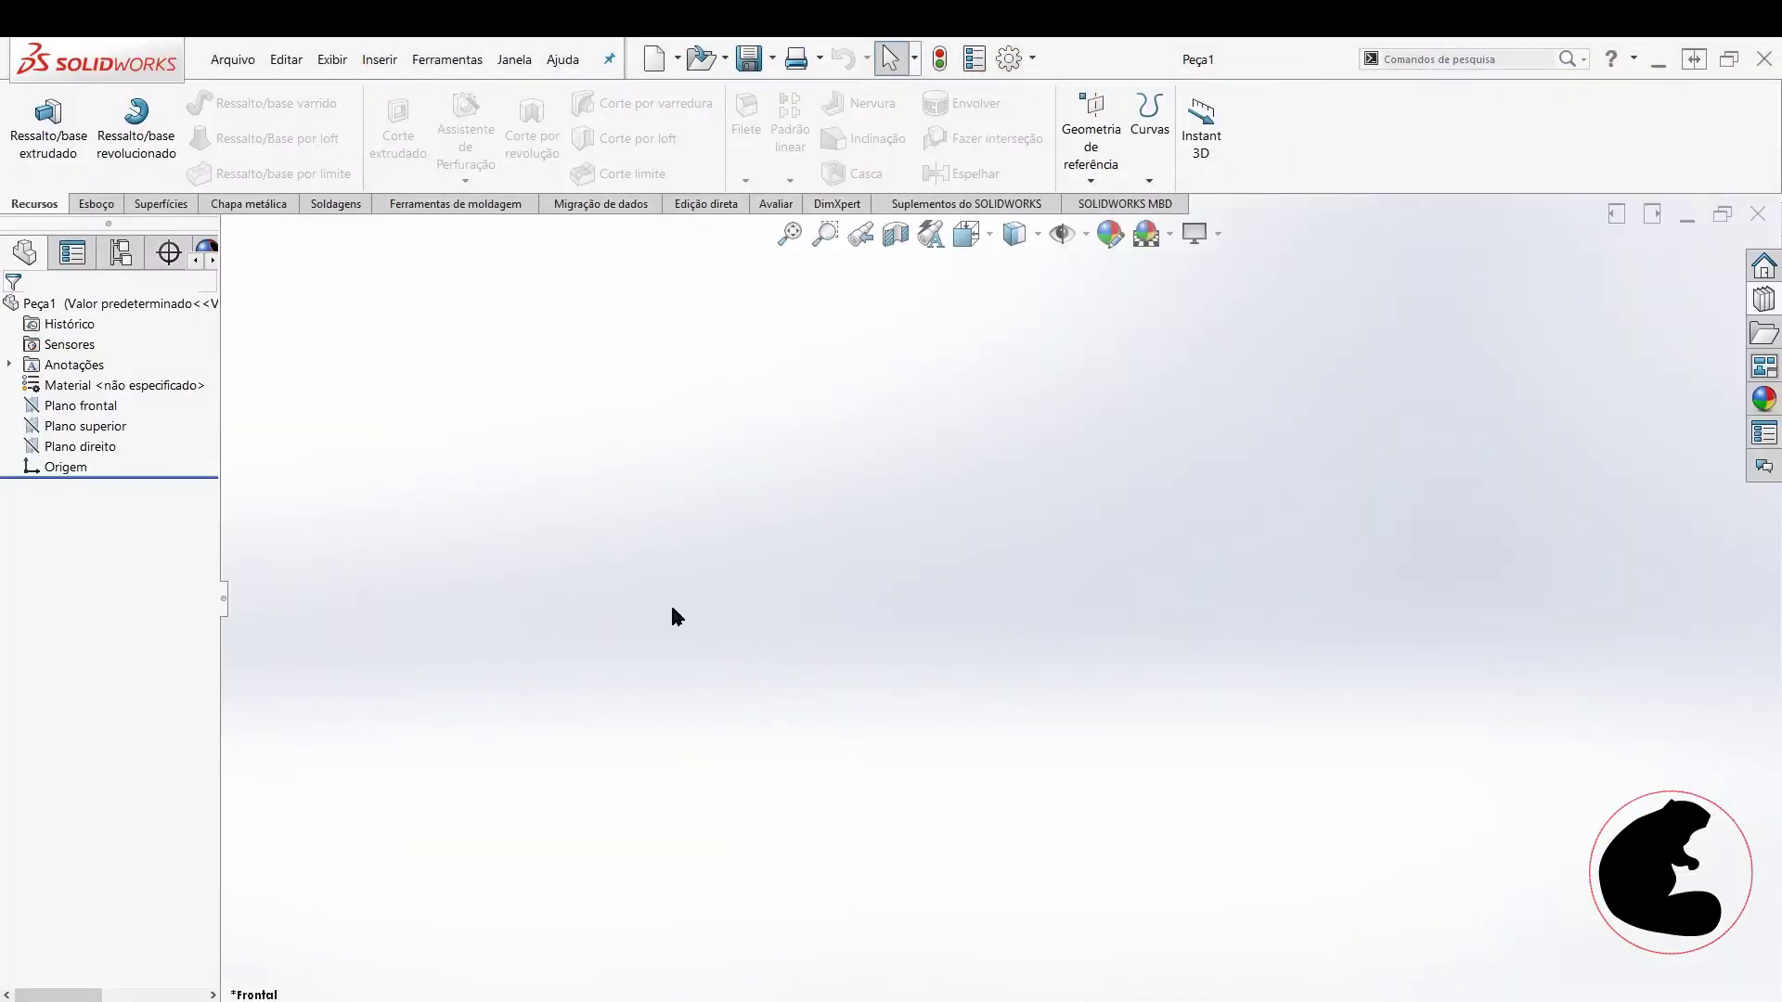
left_click(79, 448)
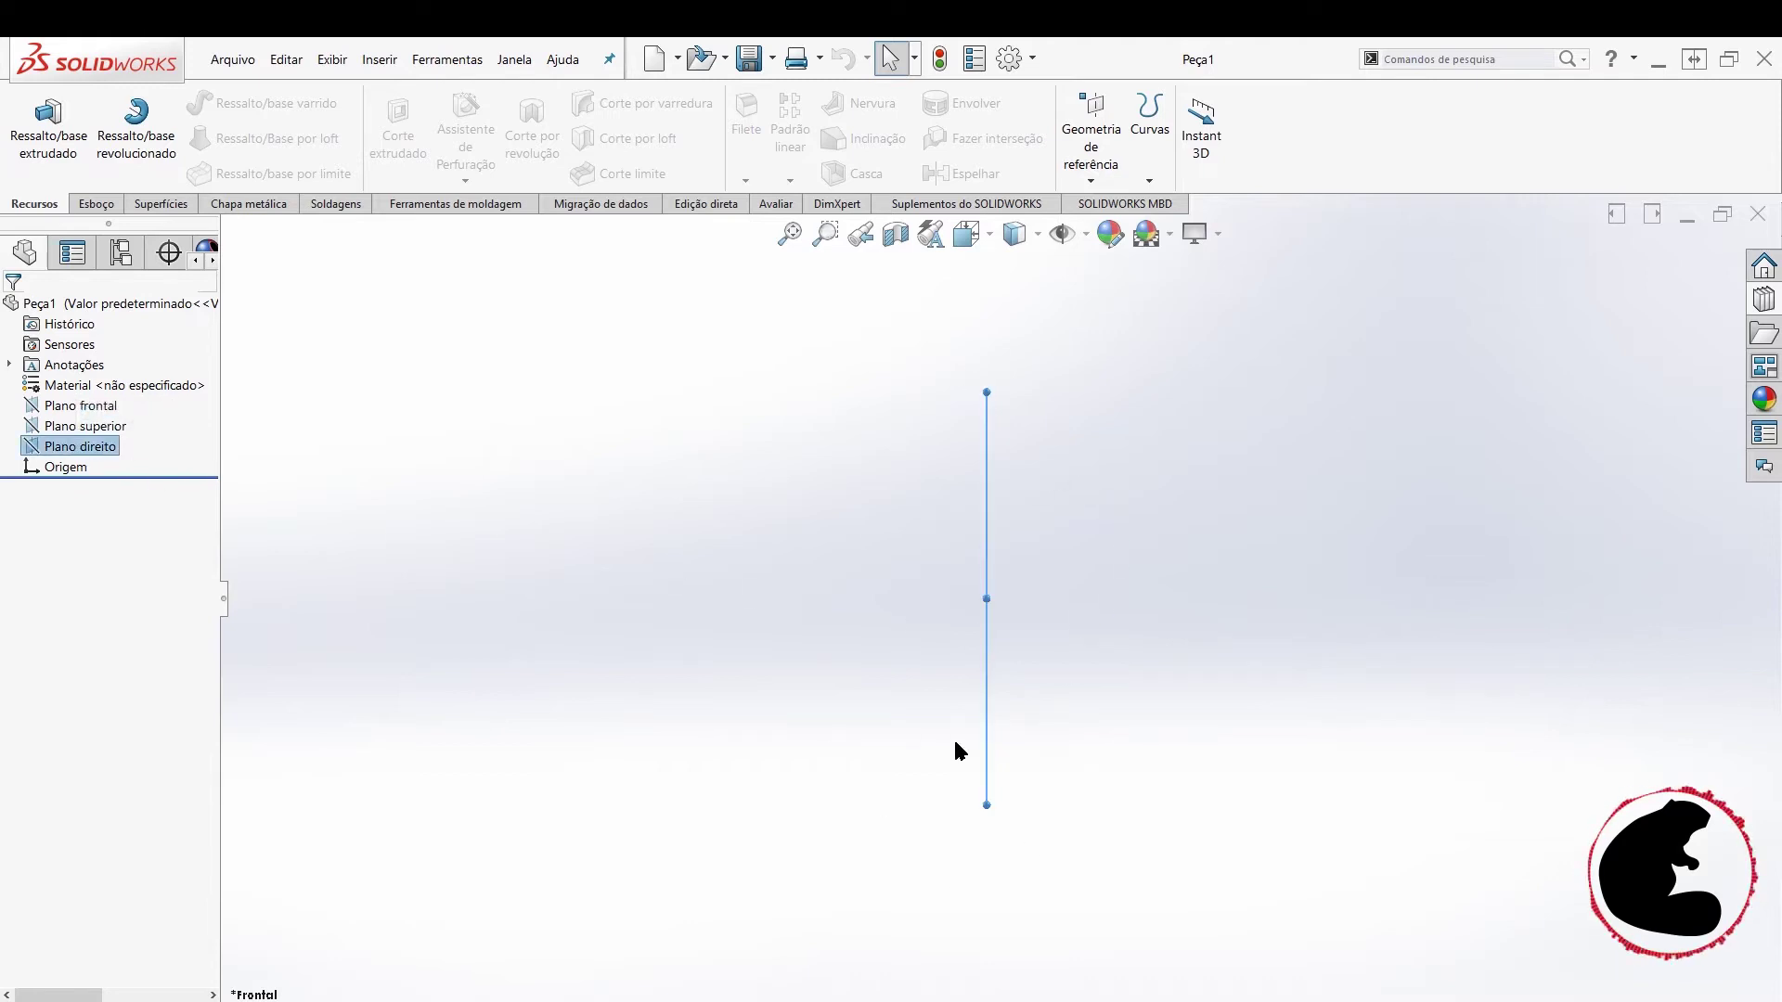
left_click(98, 205)
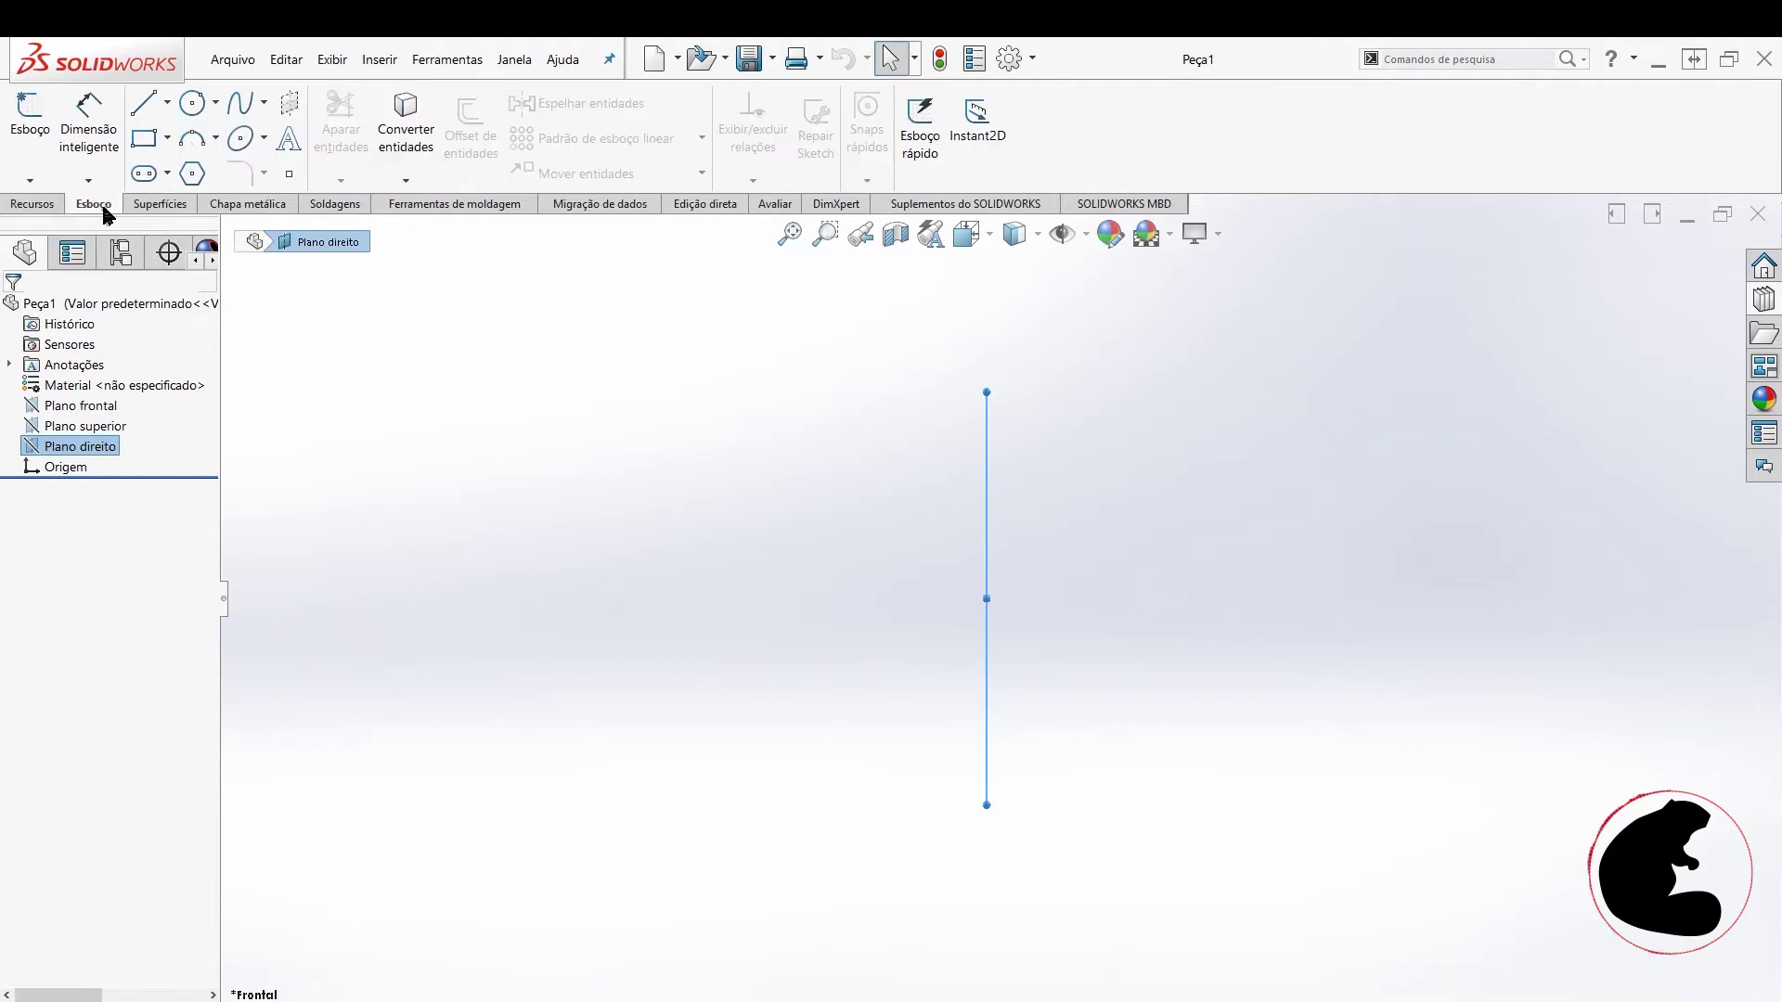
left_click(43, 108)
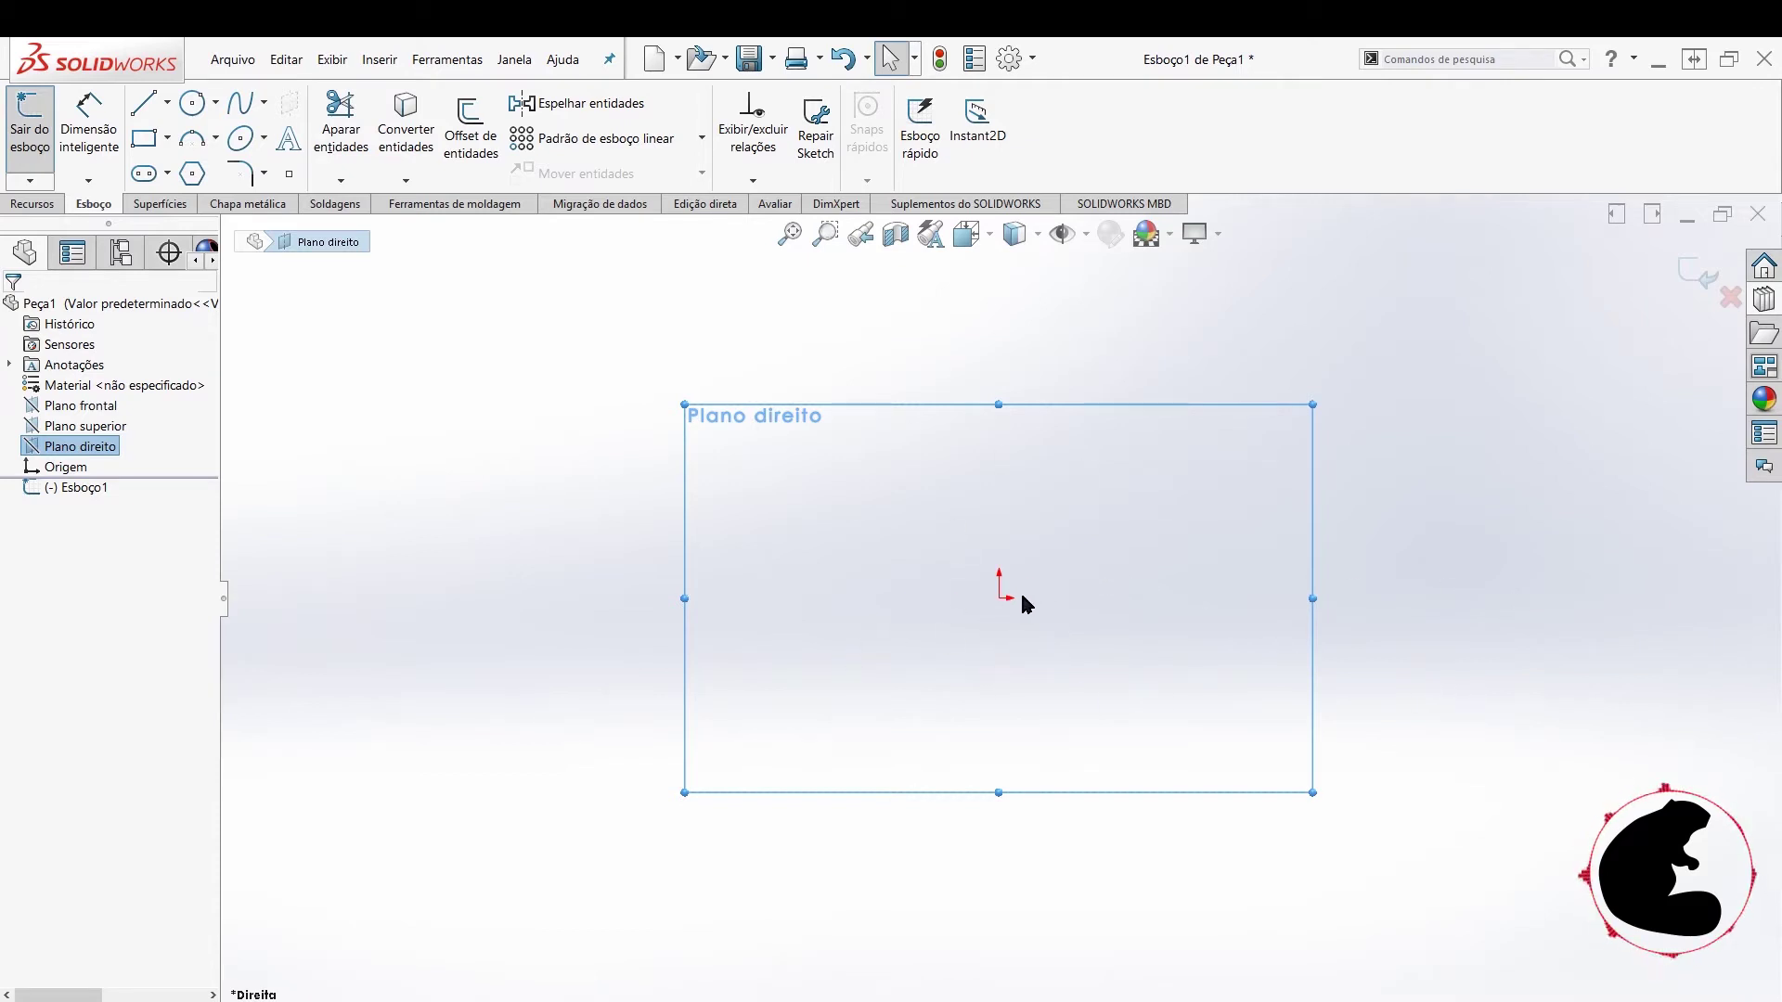
key("alt+Tab")
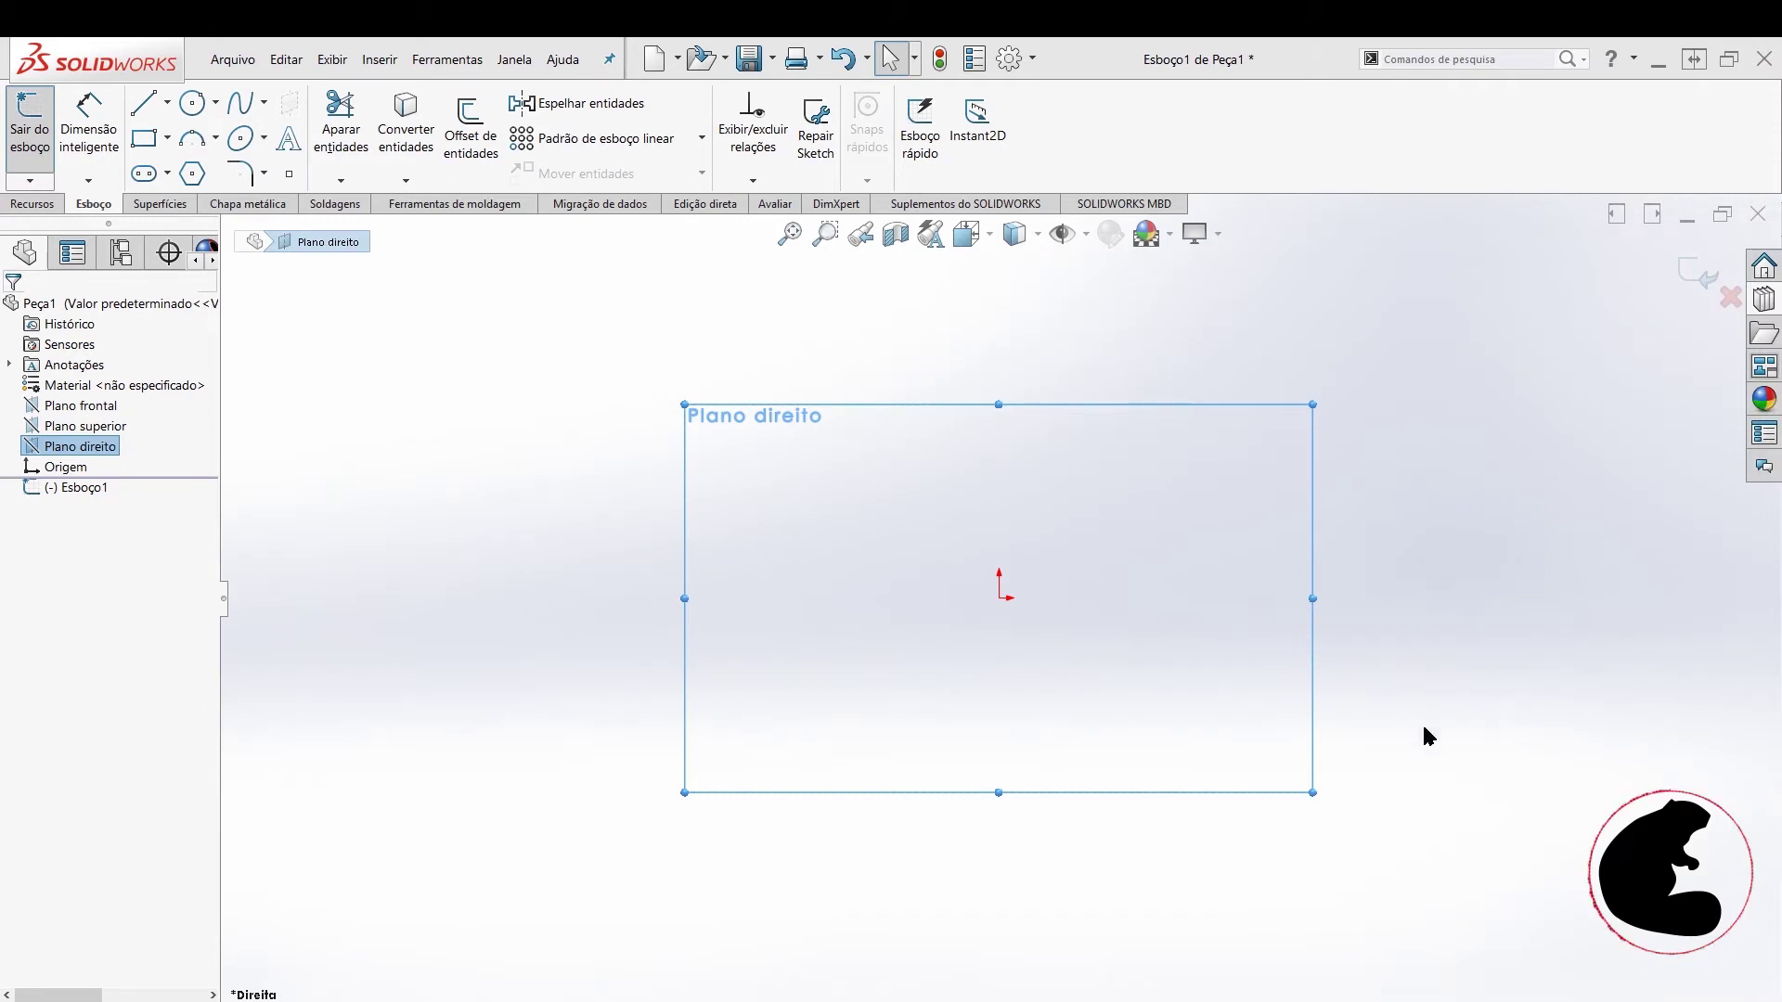
left_click(903, 708)
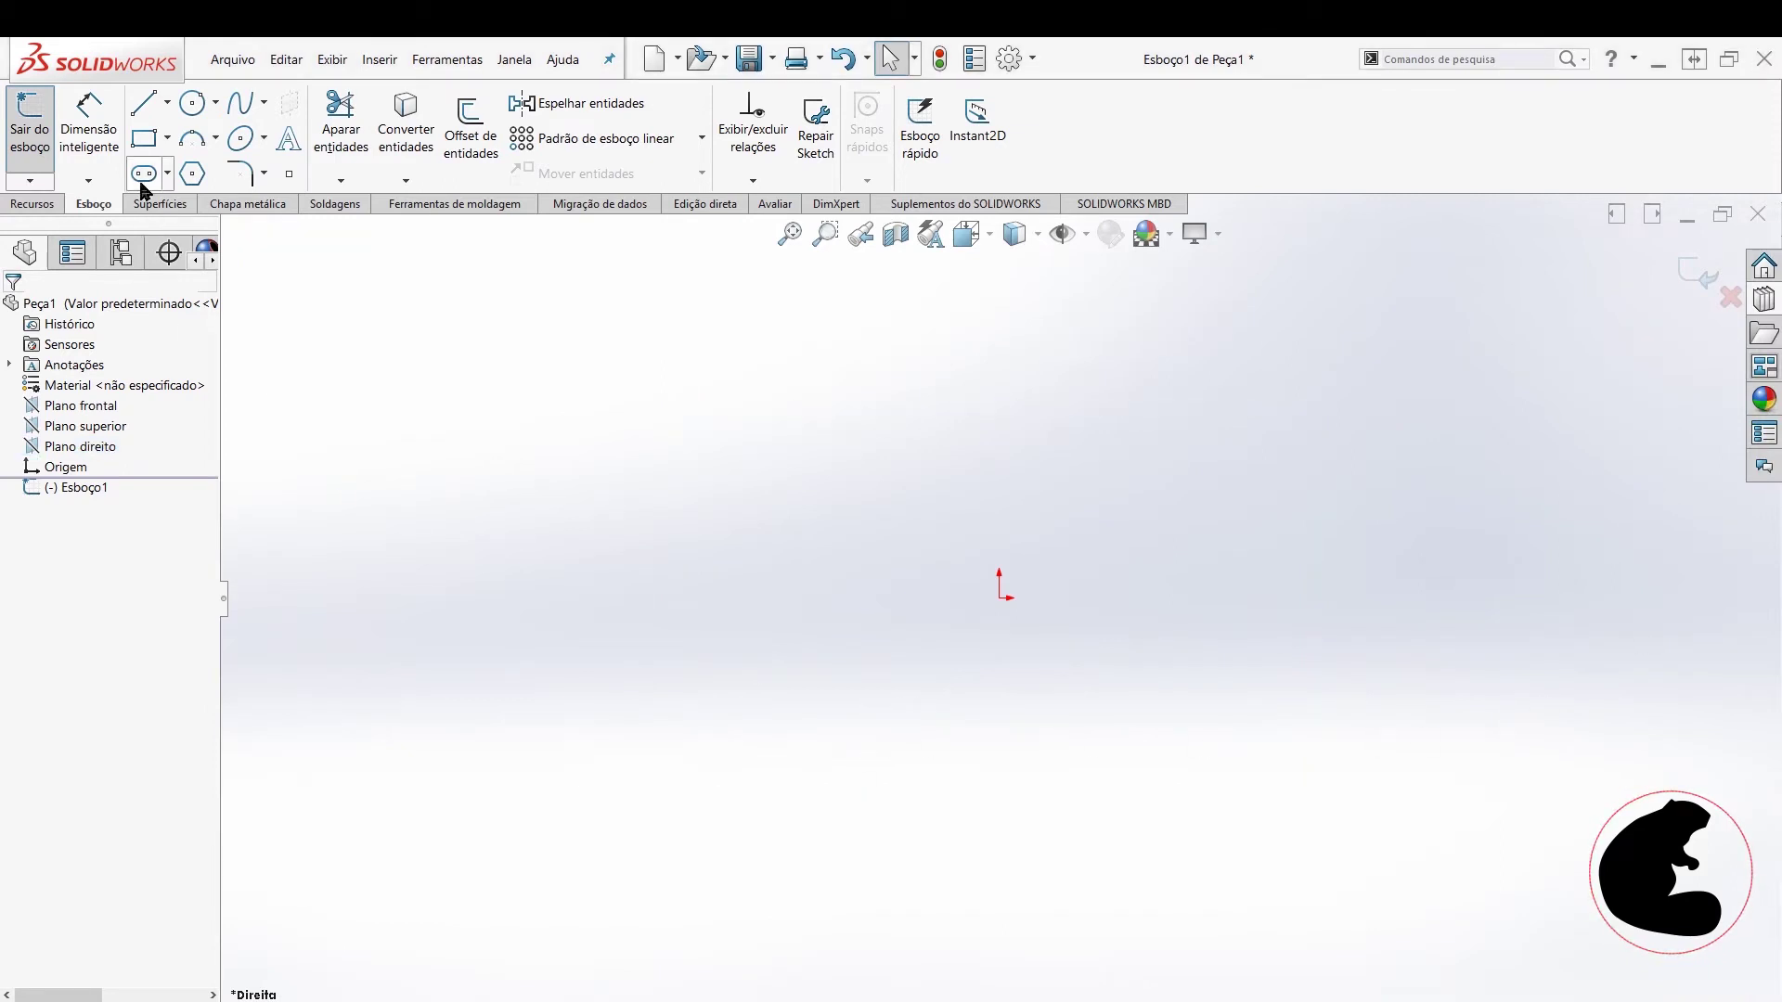
left_click(144, 103)
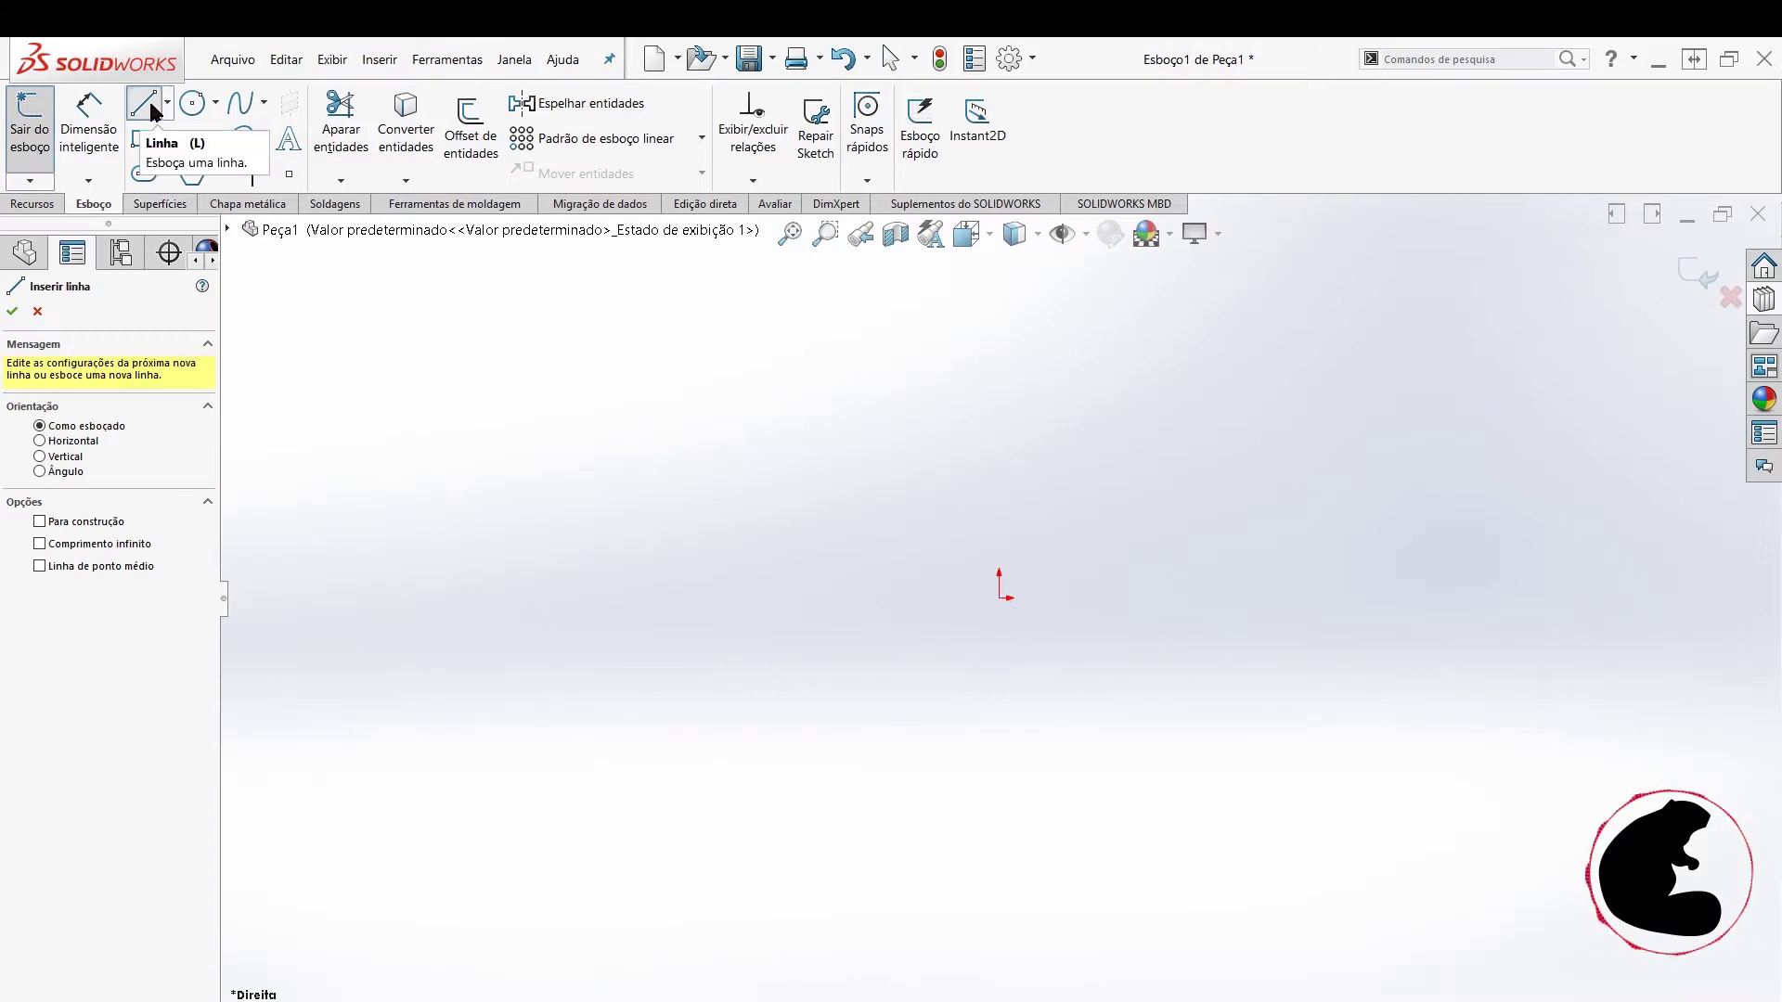
left_click(999, 598)
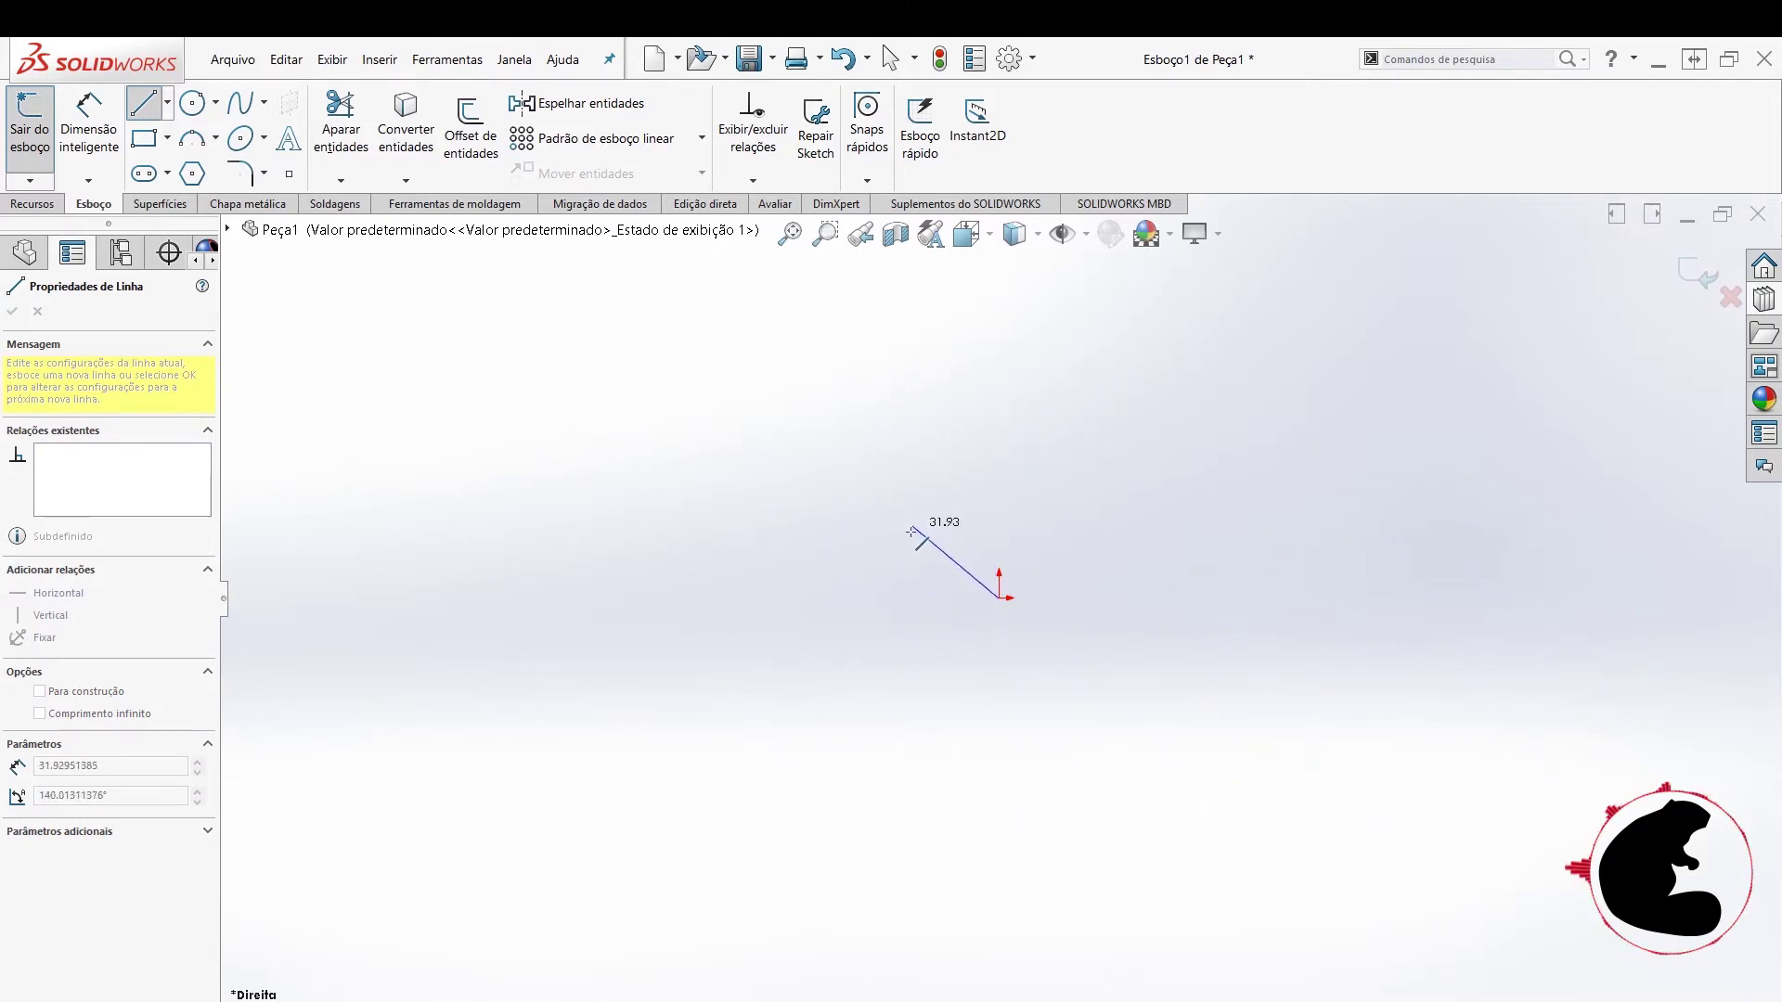
key("Escape")
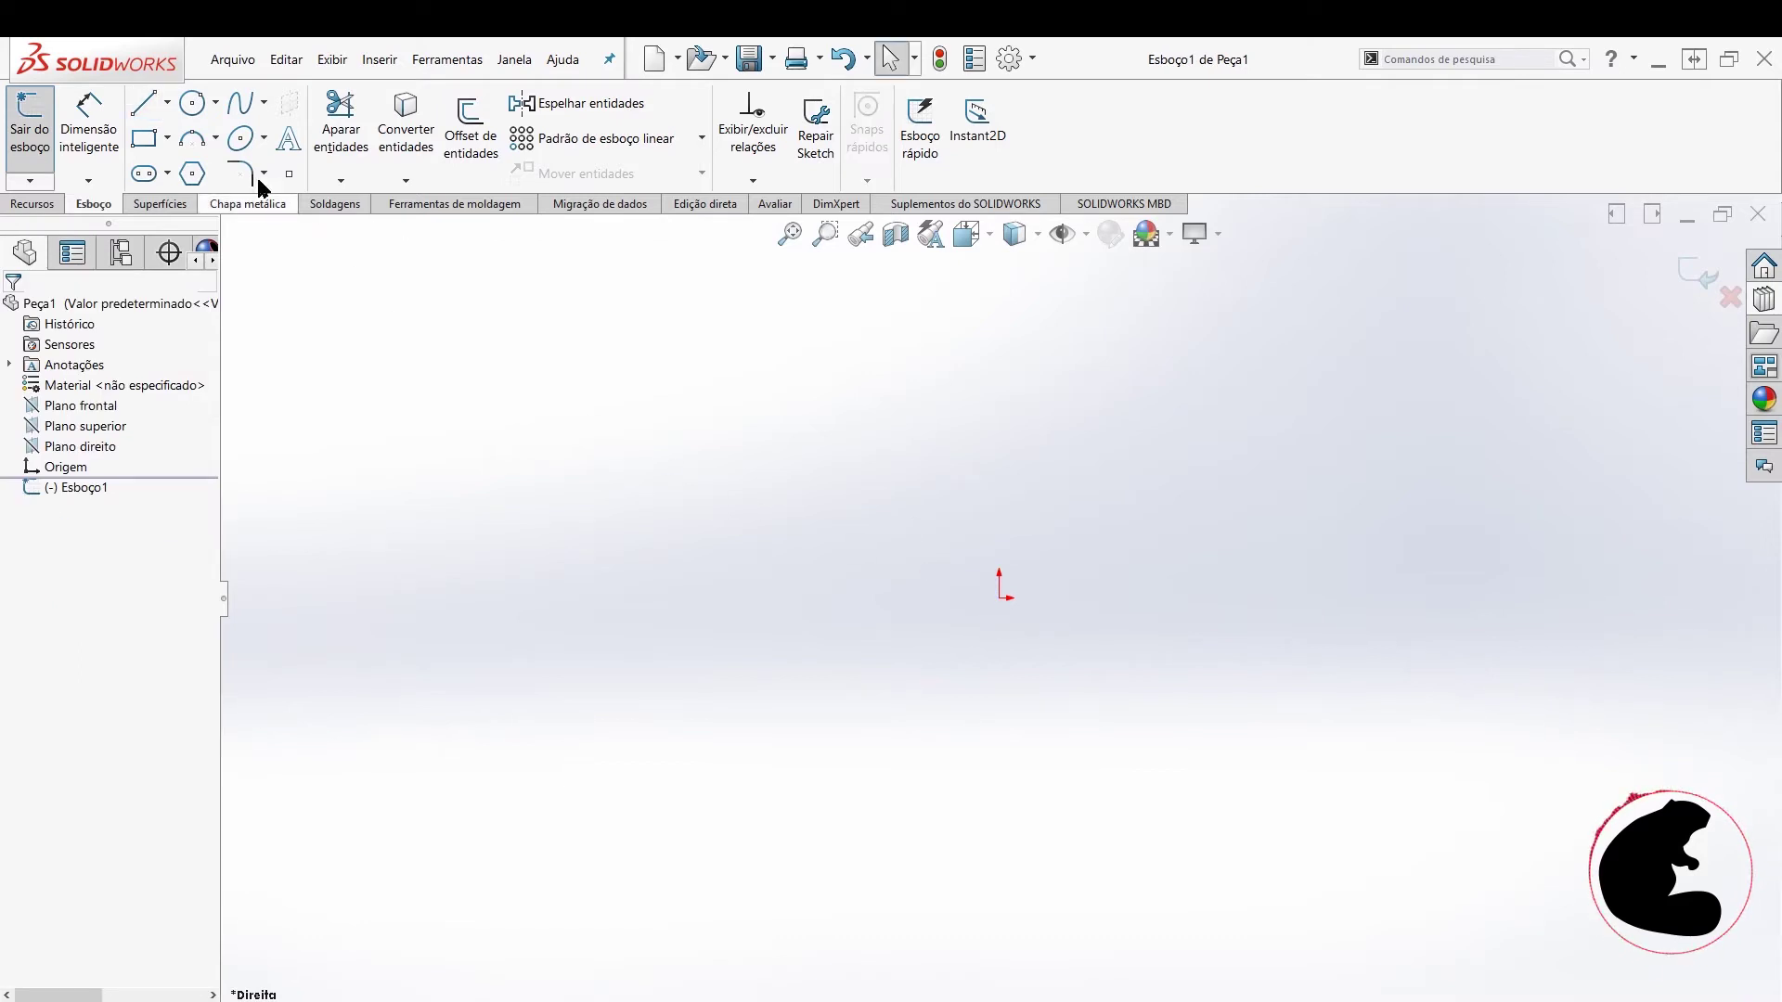
left_click(141, 107)
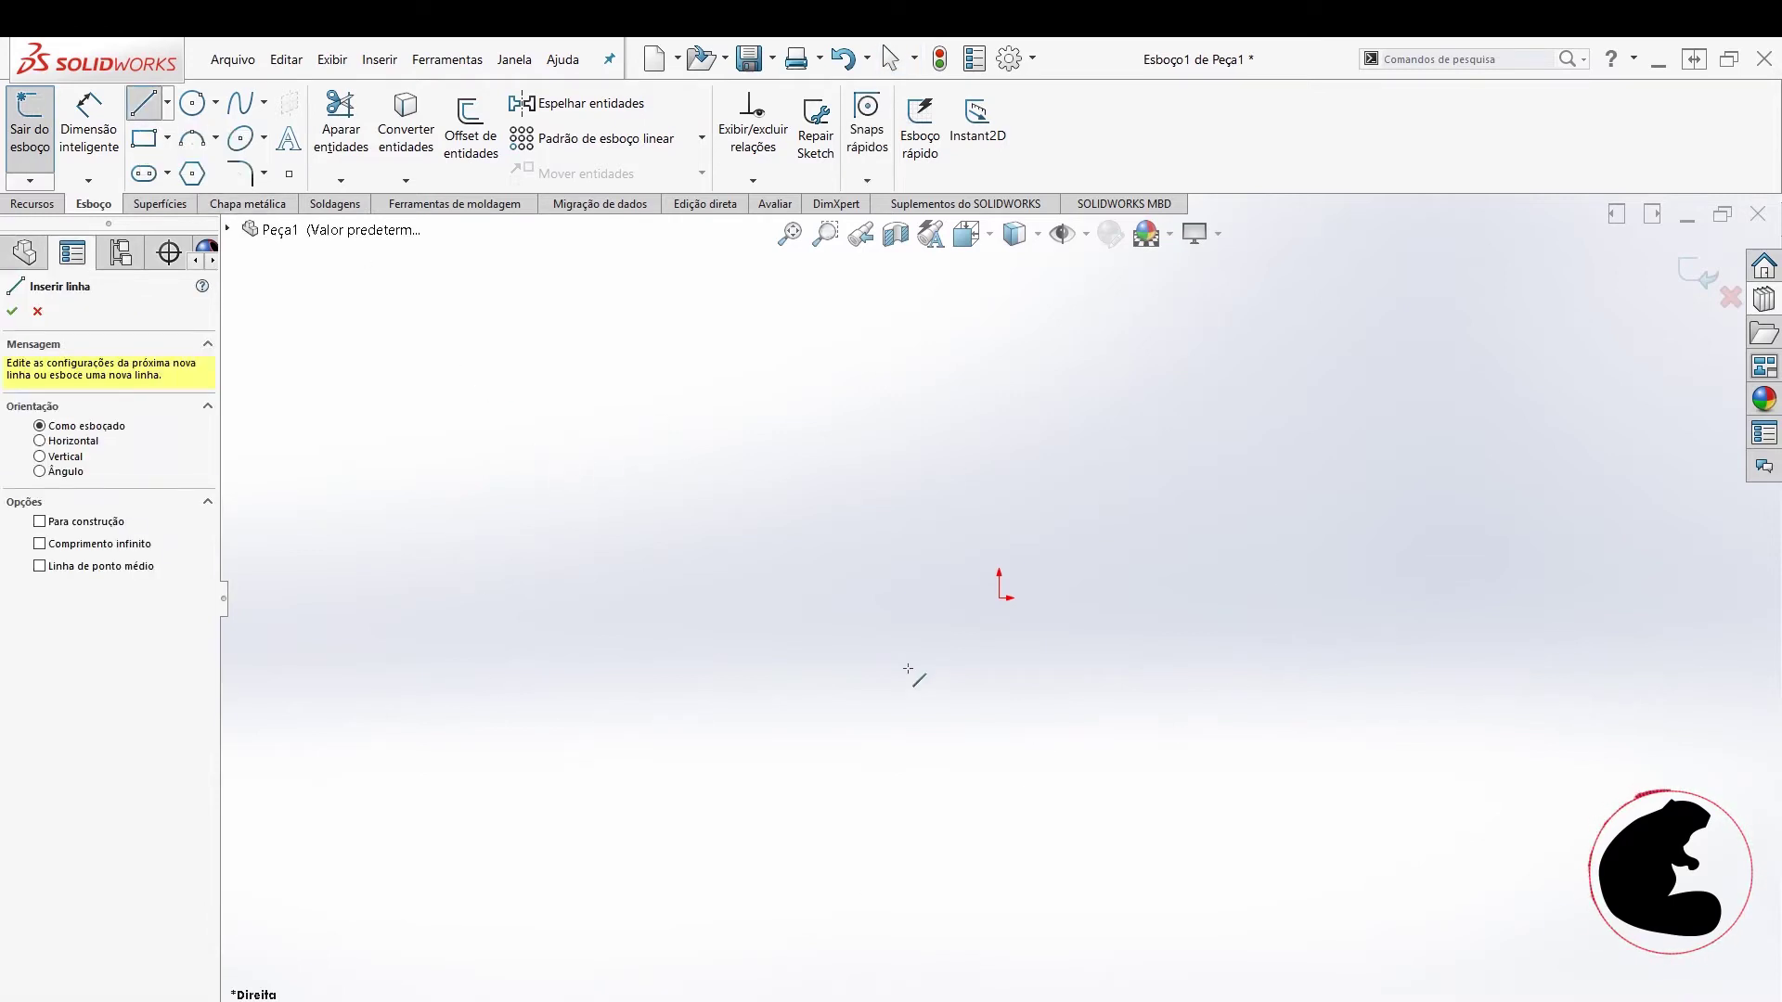
key("Escape")
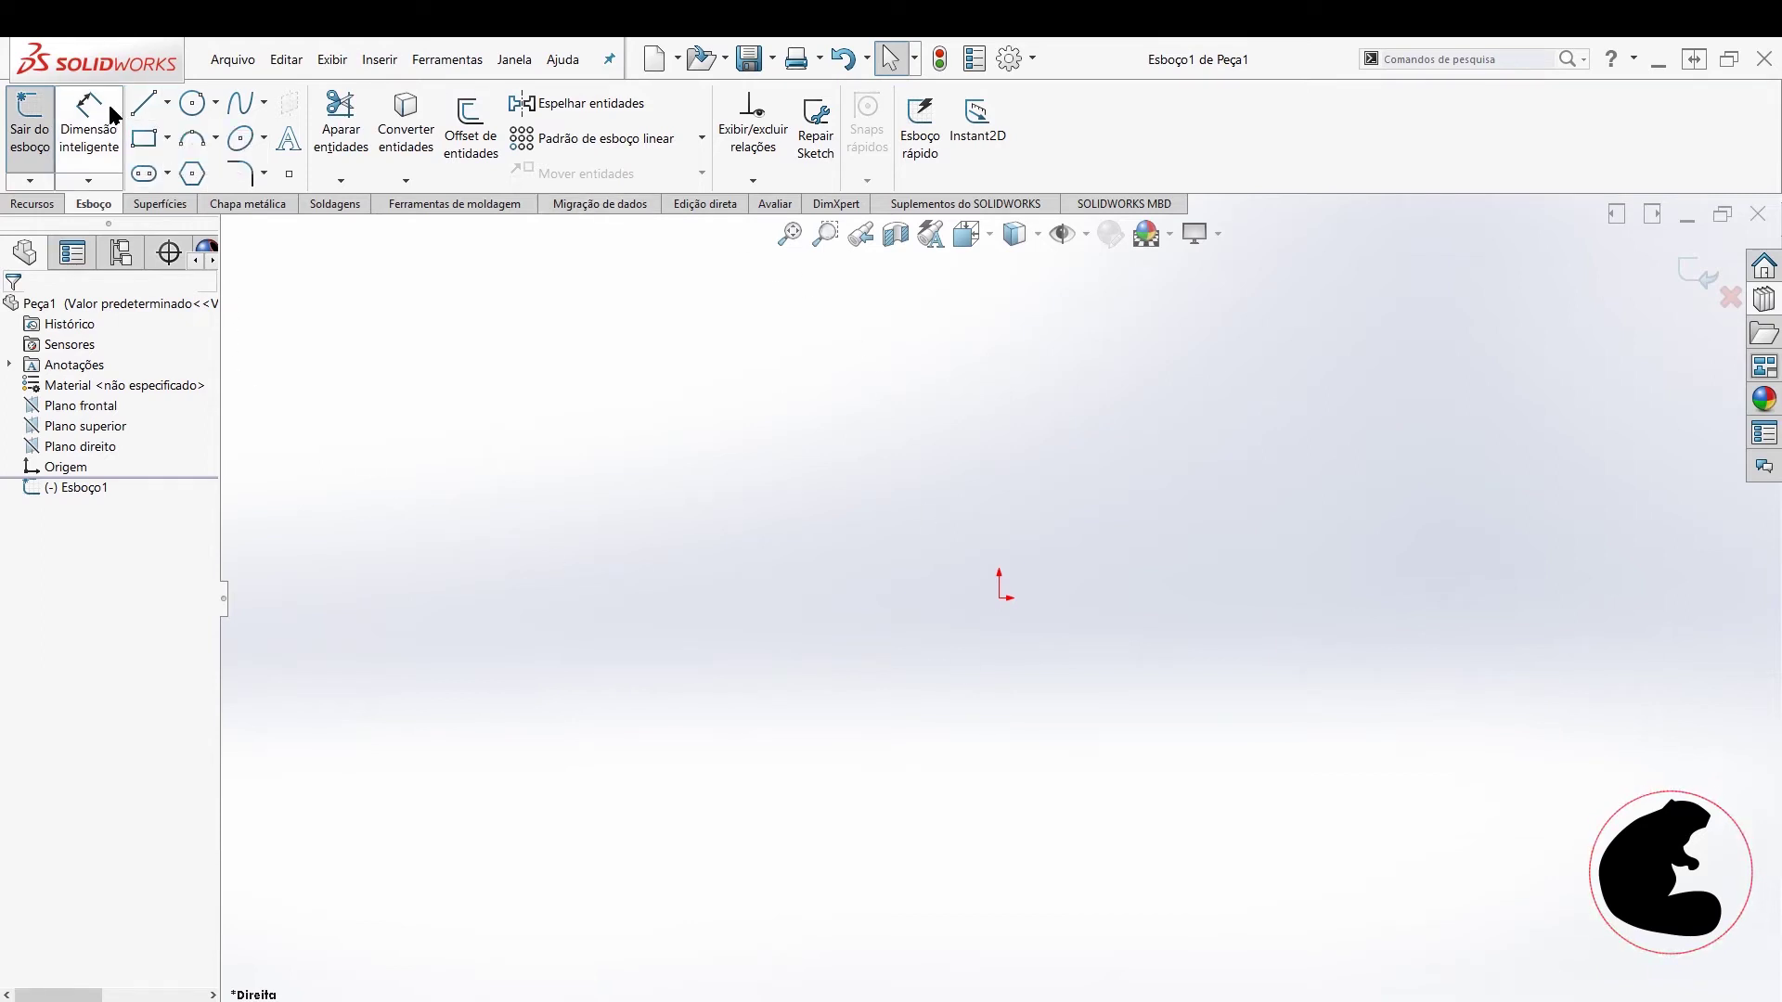
left_click(142, 110)
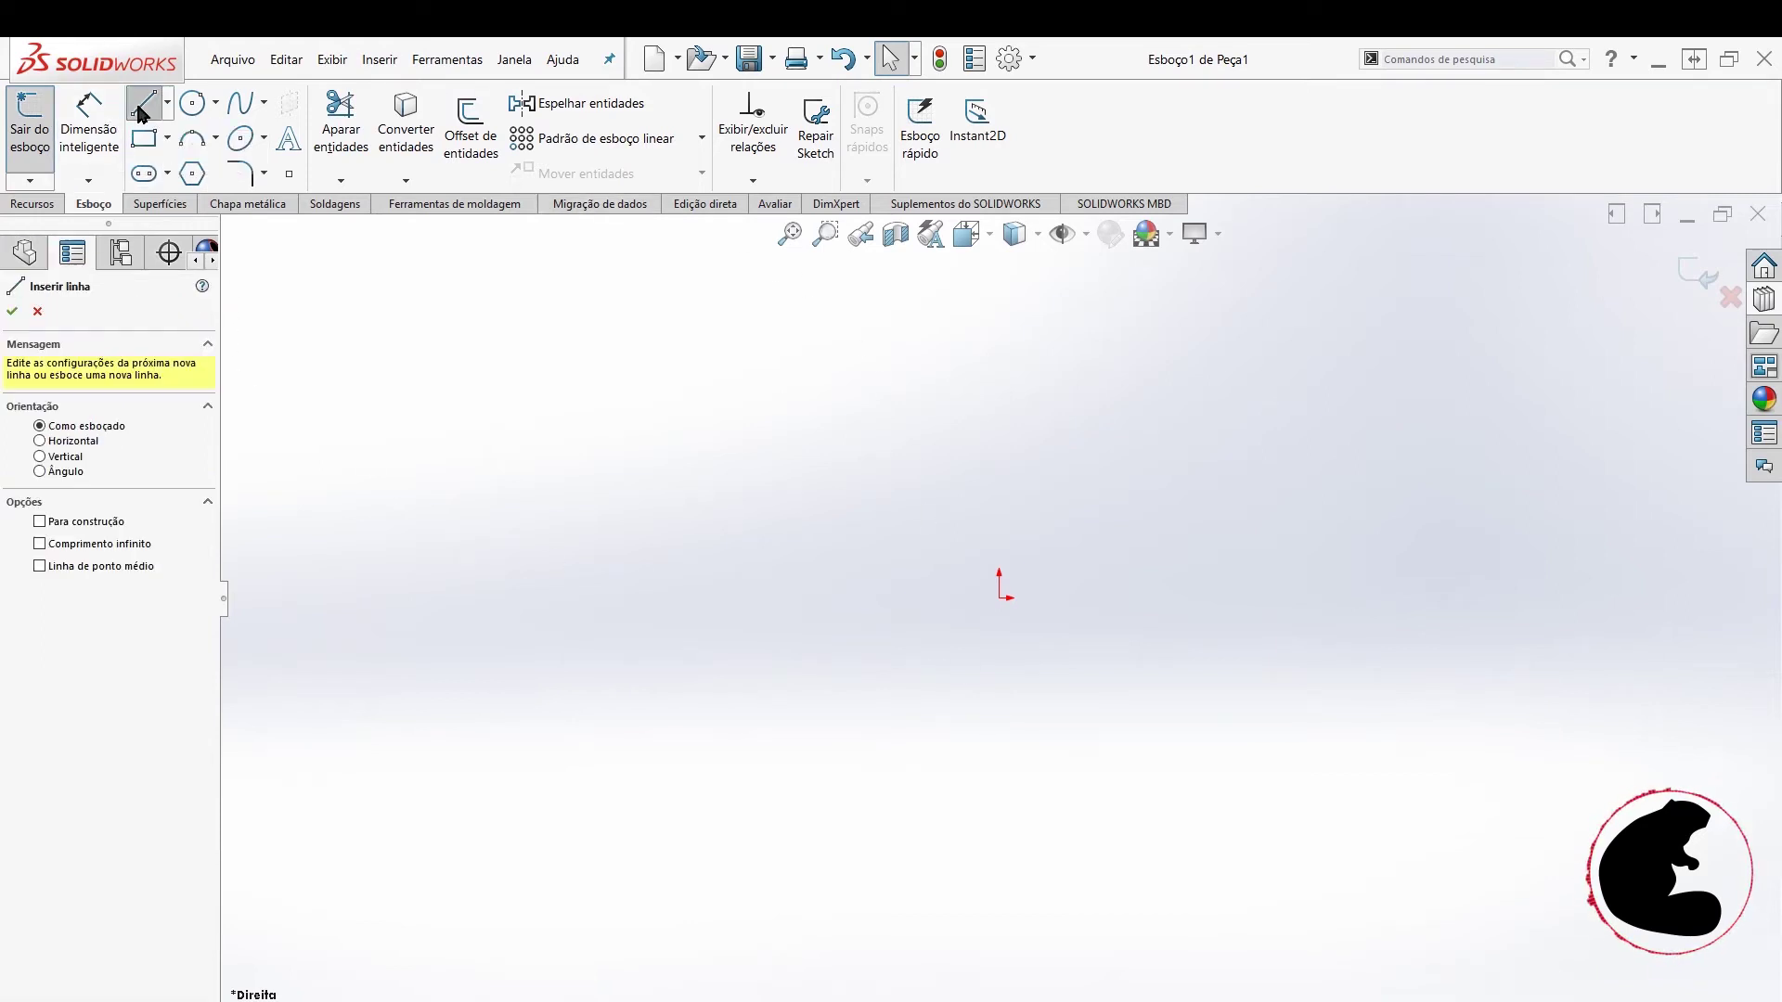
- Sketch four lines from the origin: right, up, across and back down, forming a raised step
left_click(999, 597)
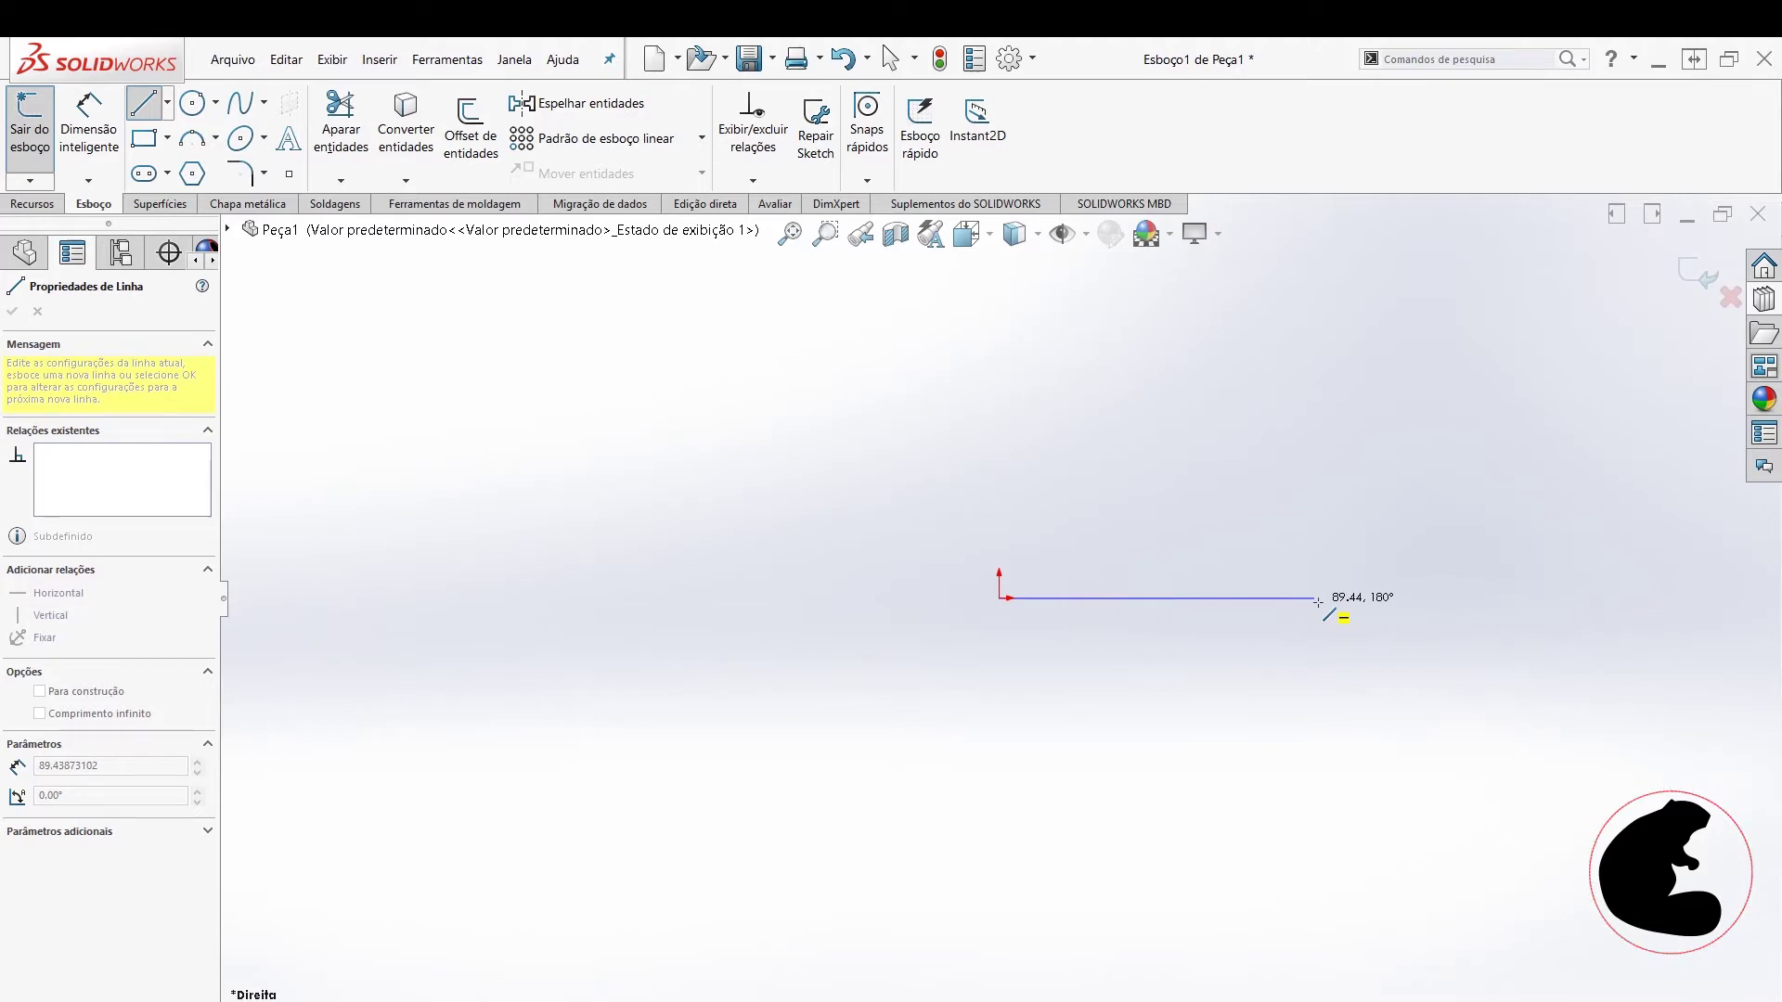
left_click(1316, 600)
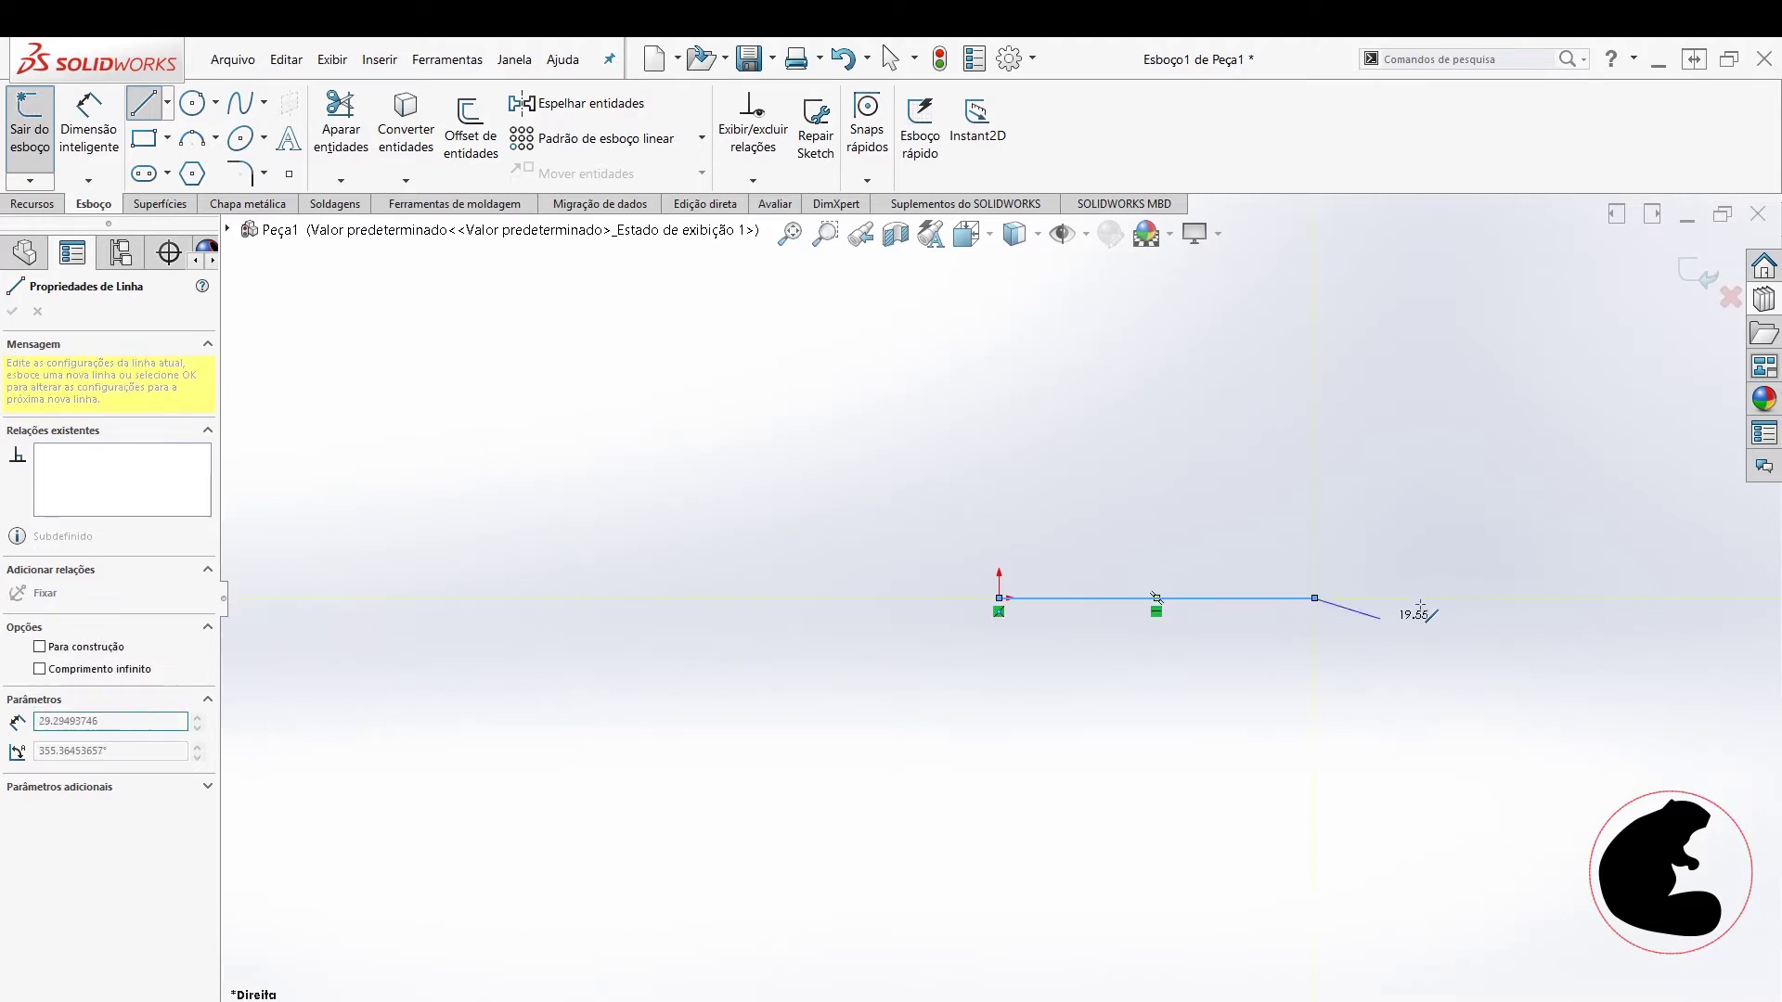
left_click(1316, 504)
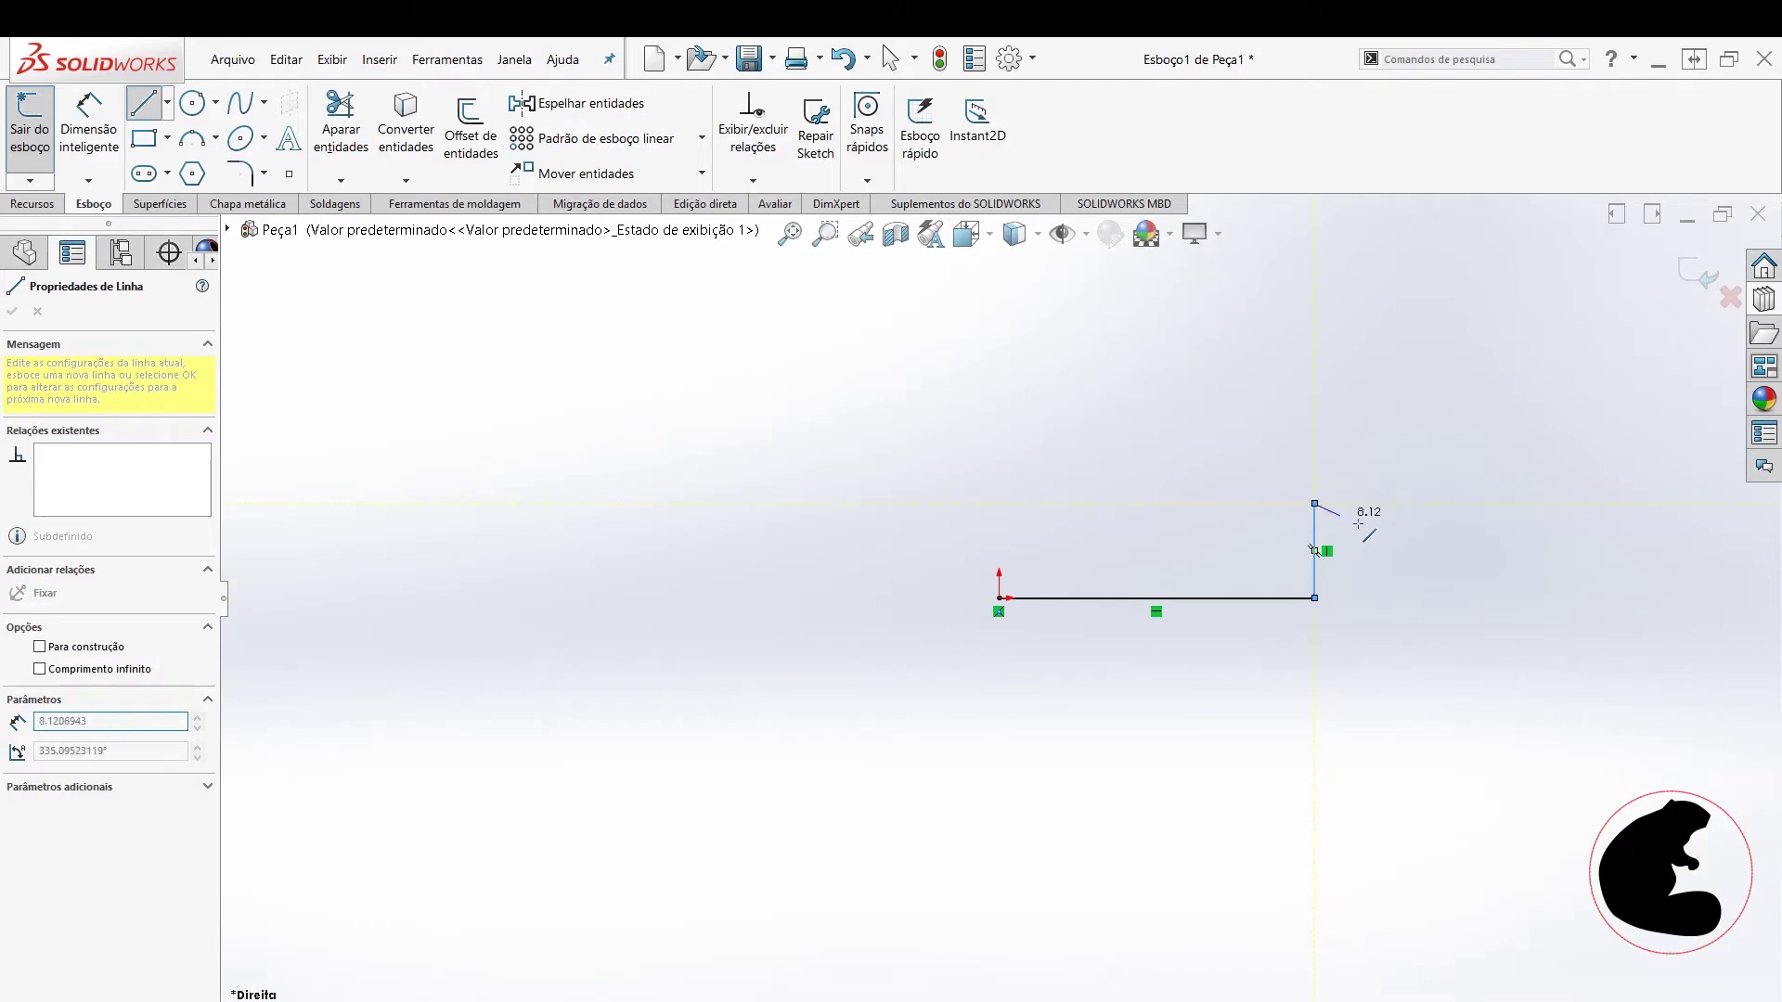
left_click(1587, 504)
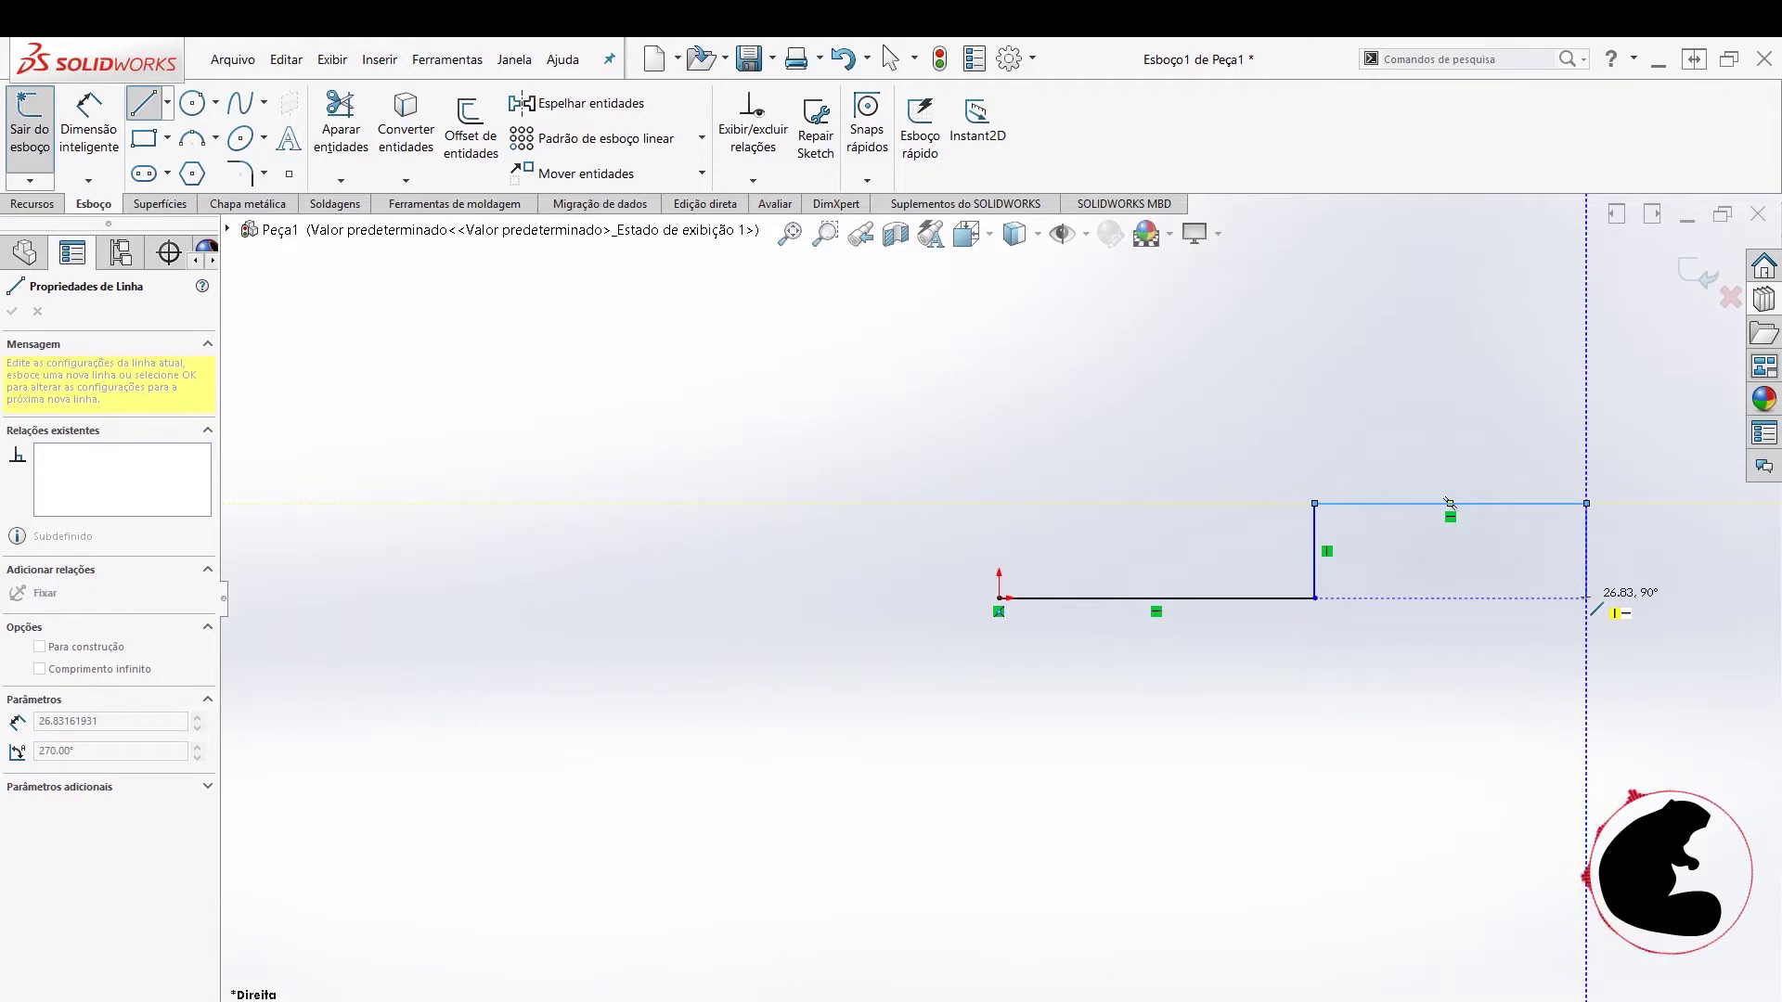
left_click(1587, 599)
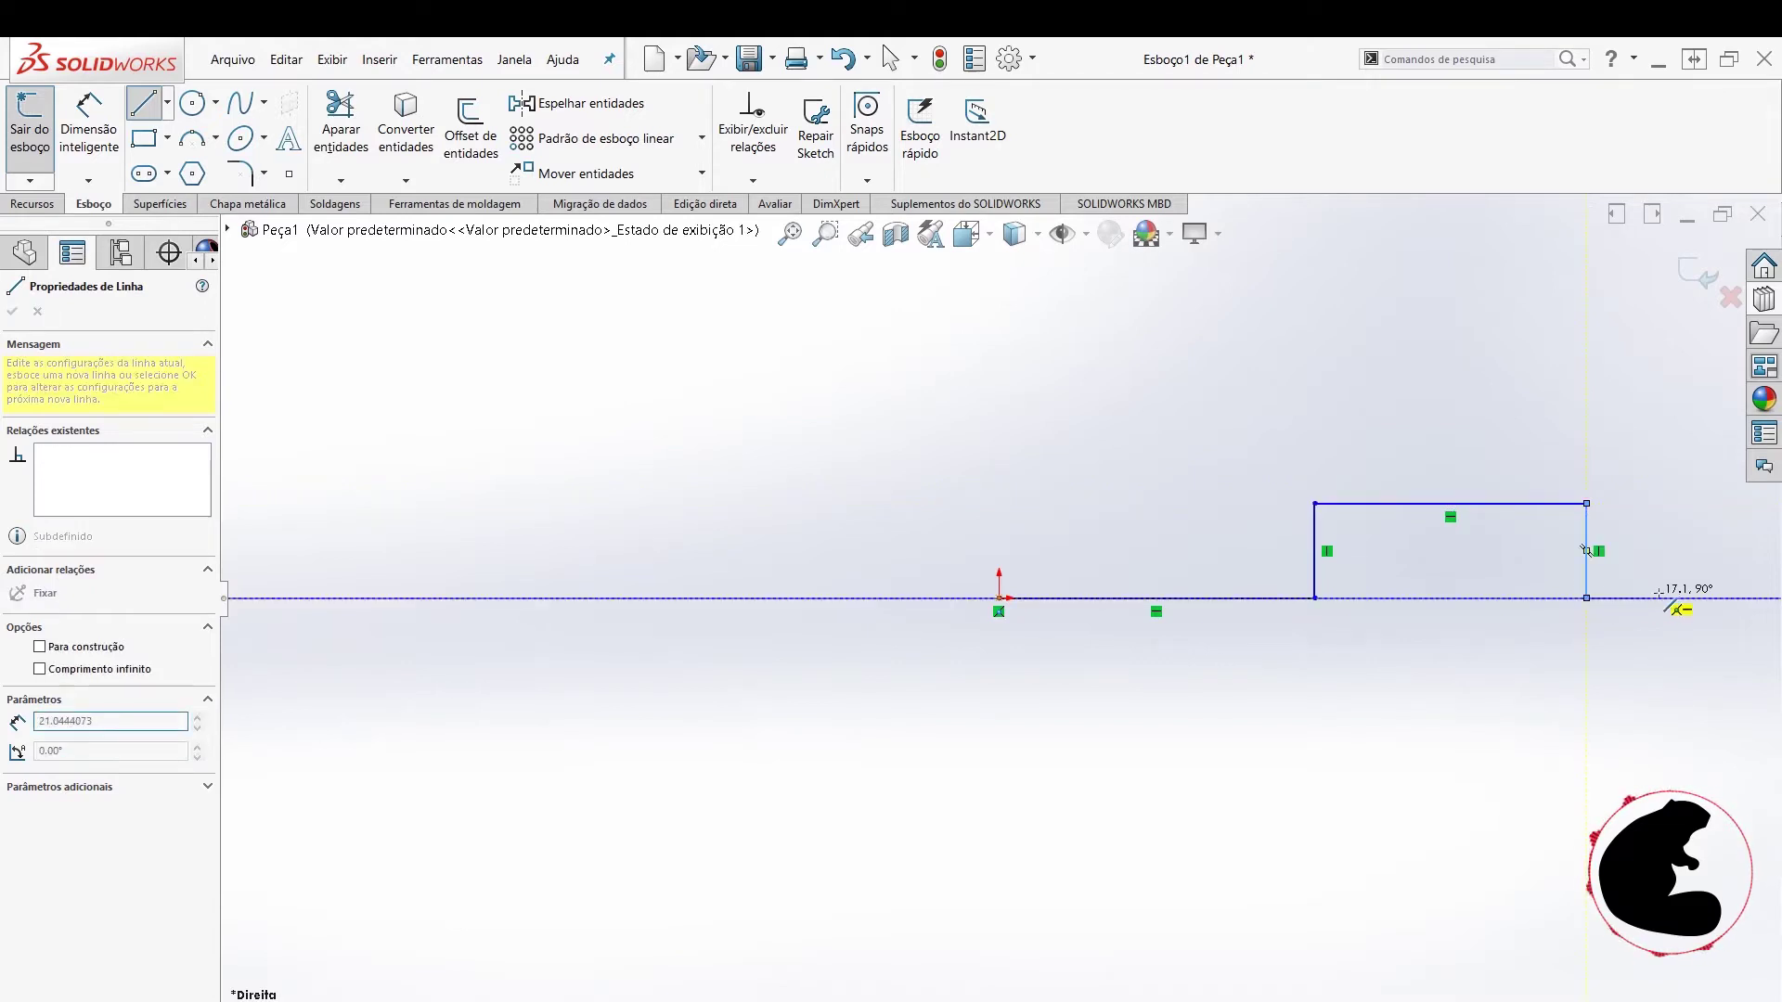
- Try a tangent arc from the corner, cancel it, and restart a line at the lower right endpoint
key("Escape")
key("a")
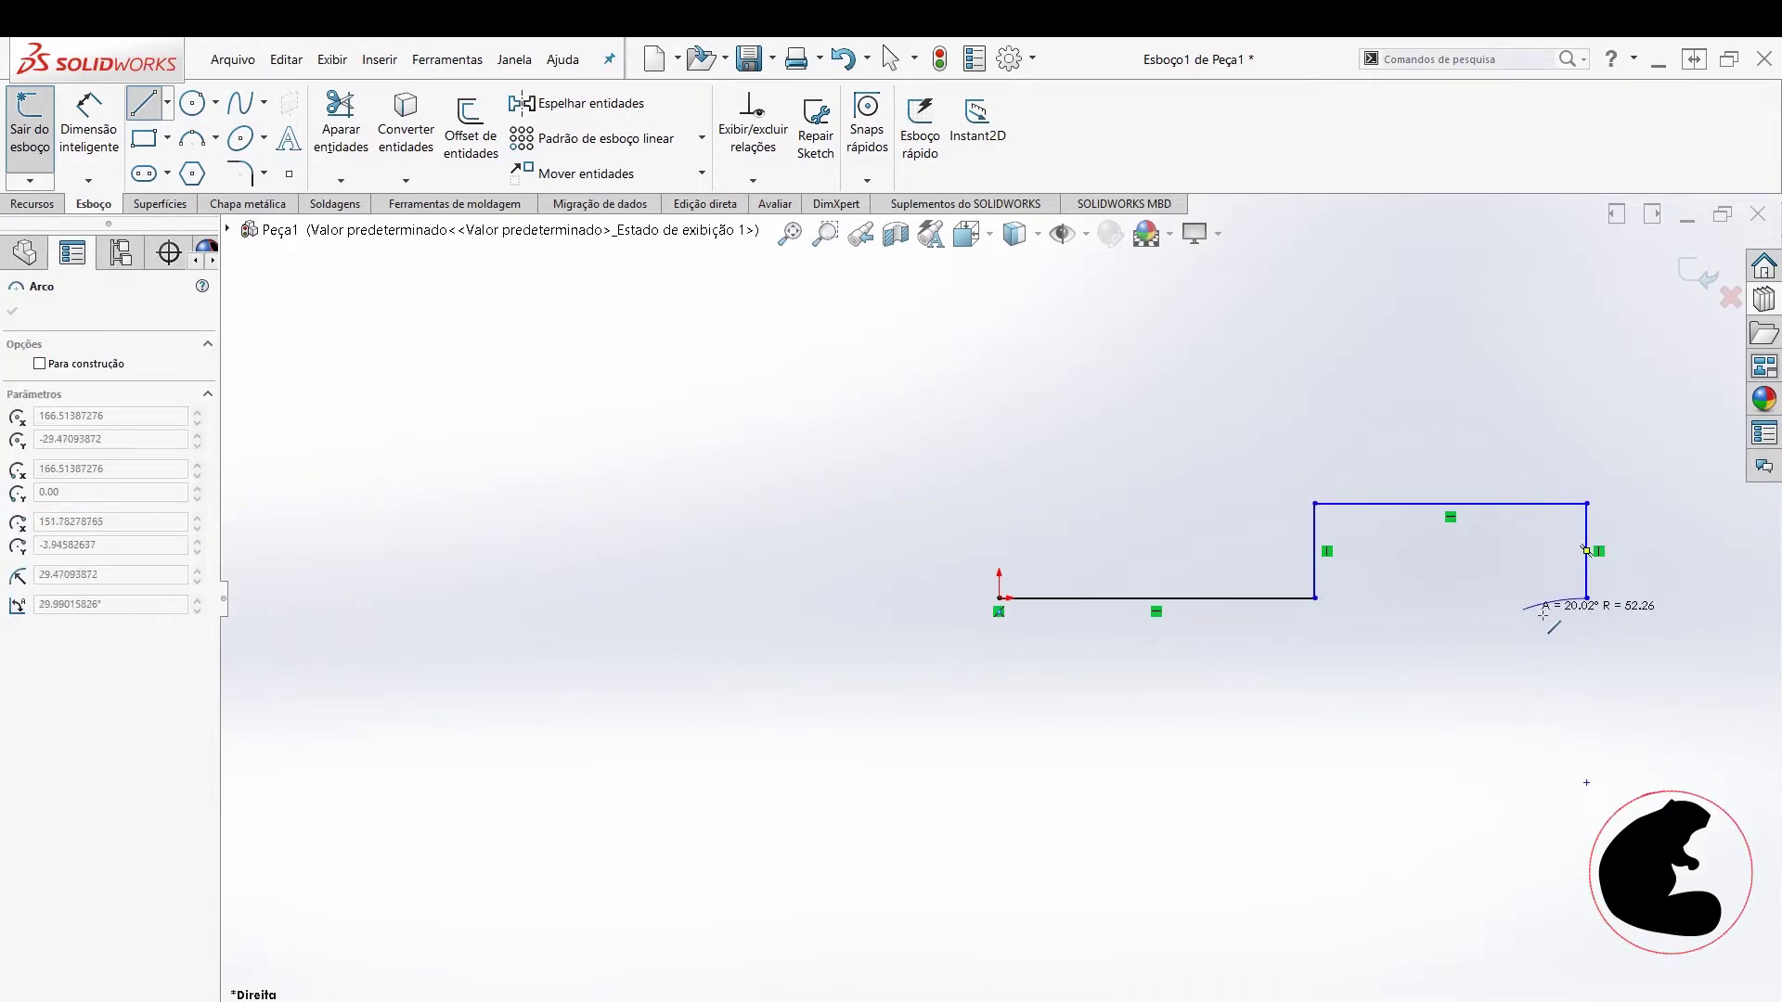
key("z")
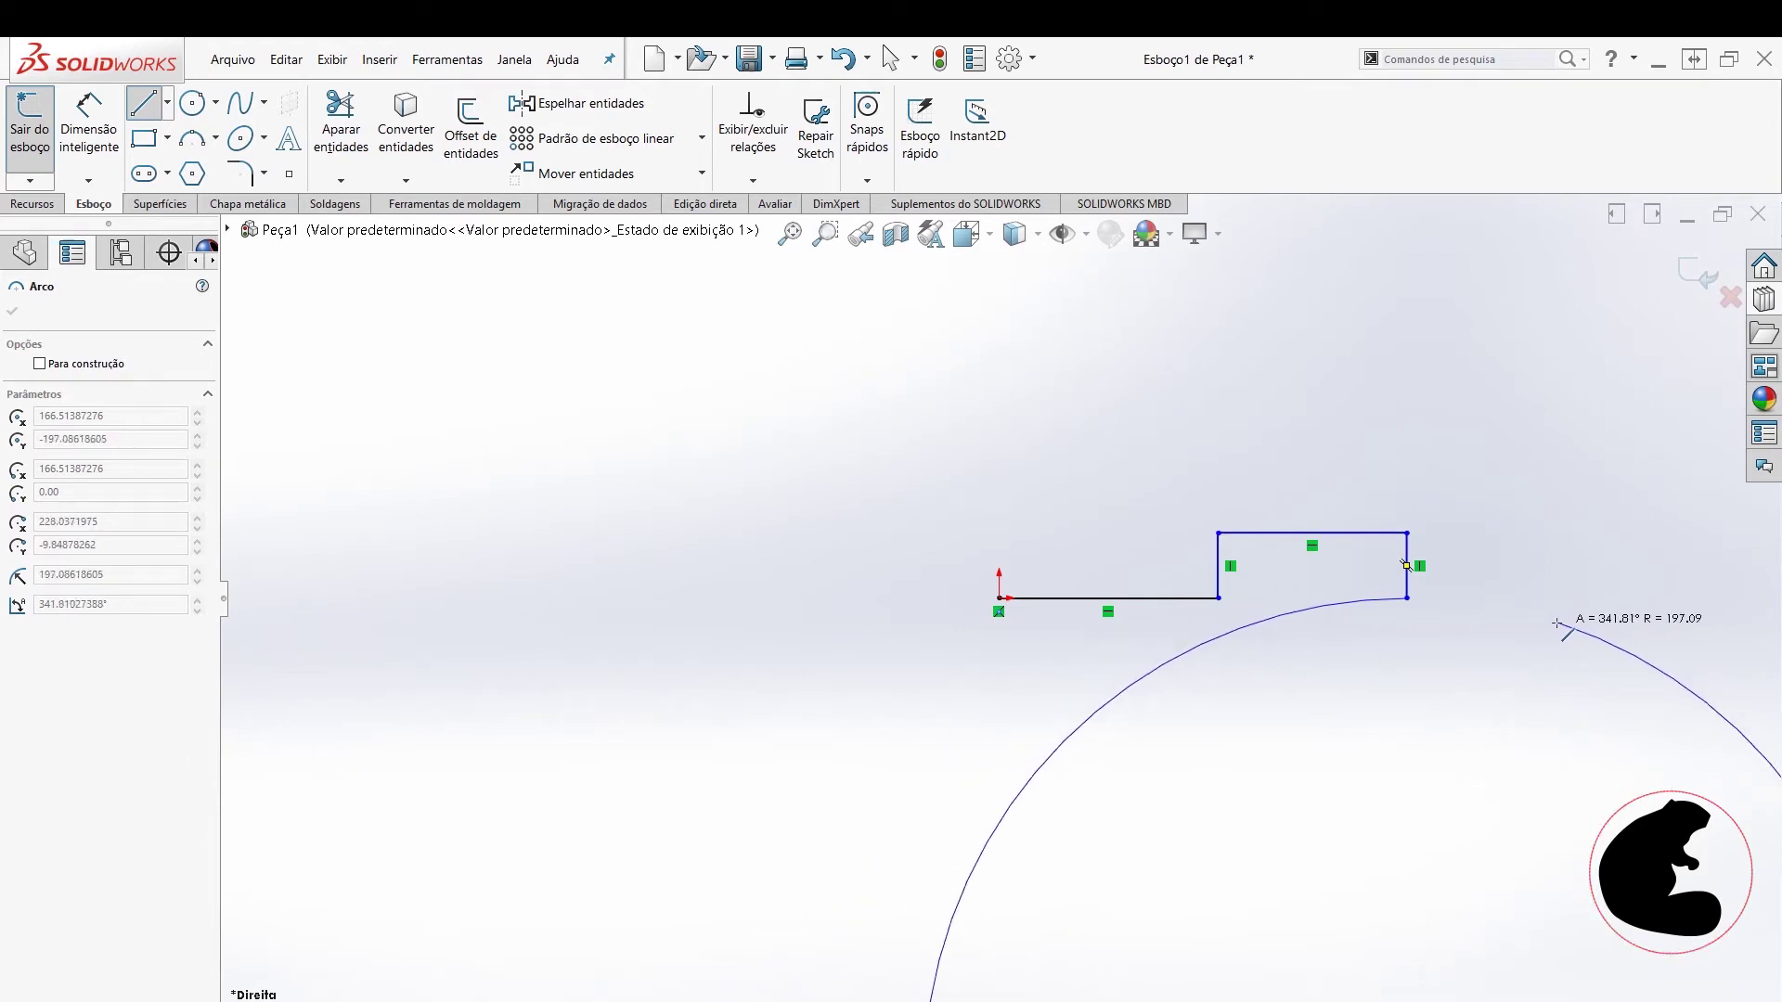
key("Escape")
key("l")
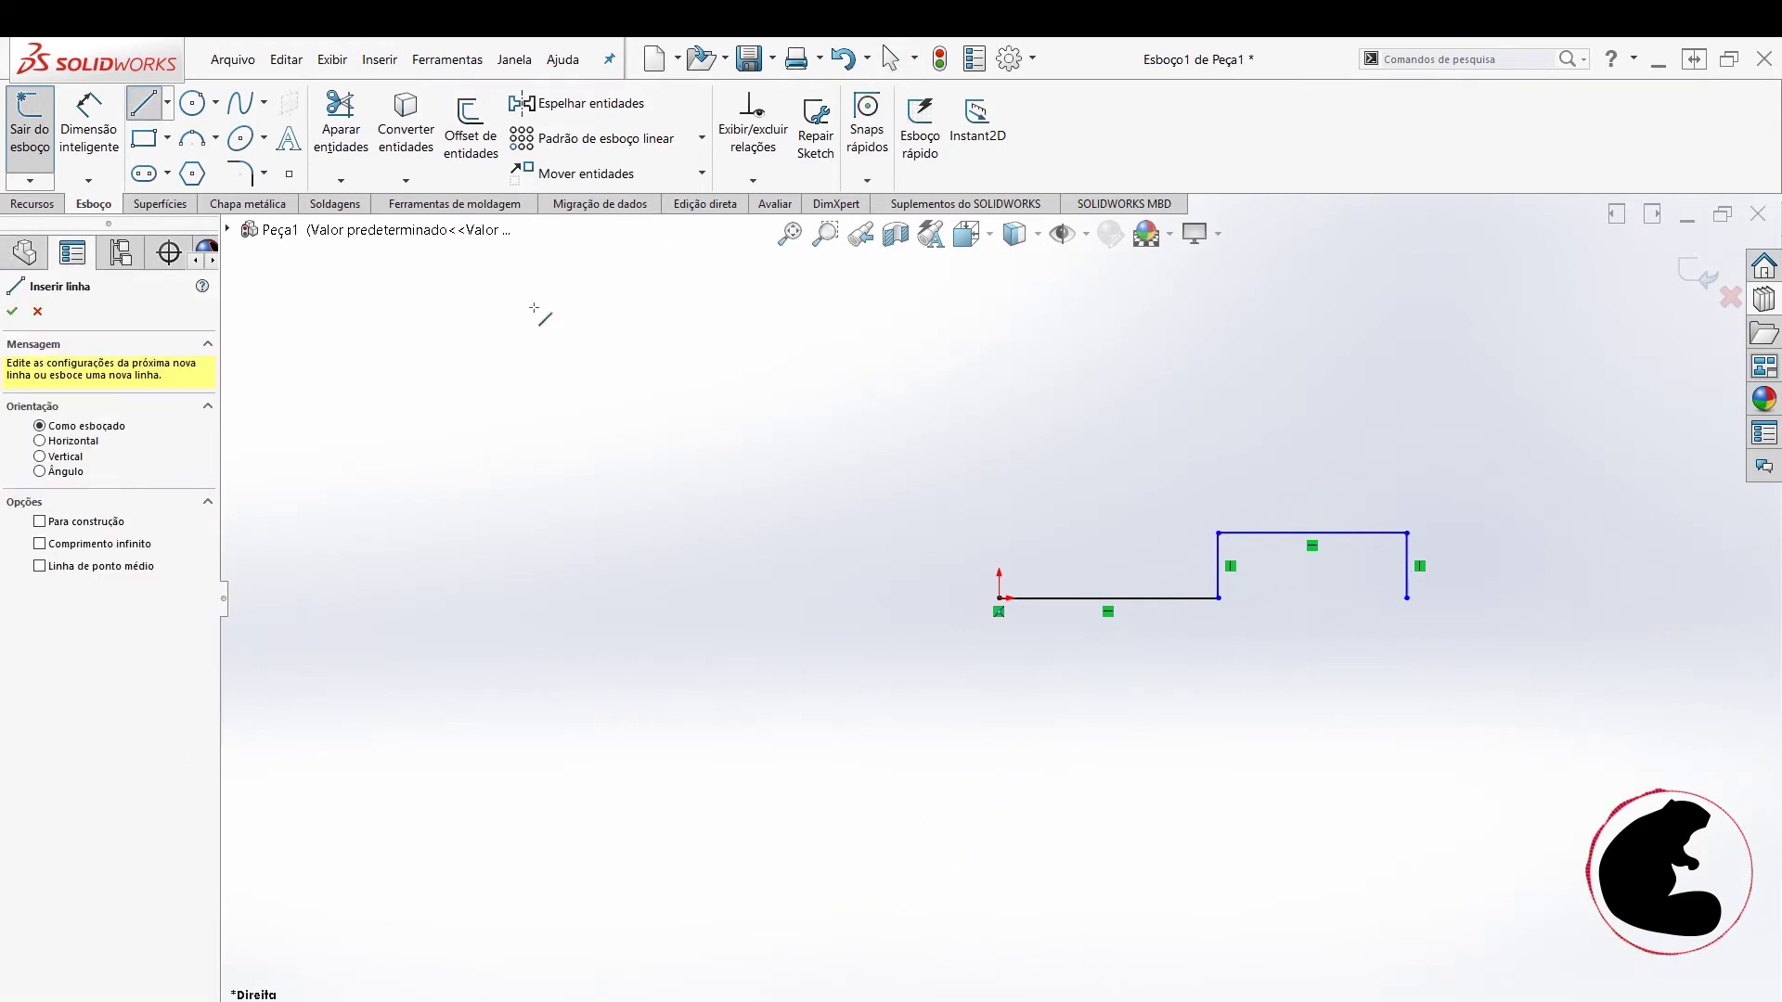
left_click(1407, 598)
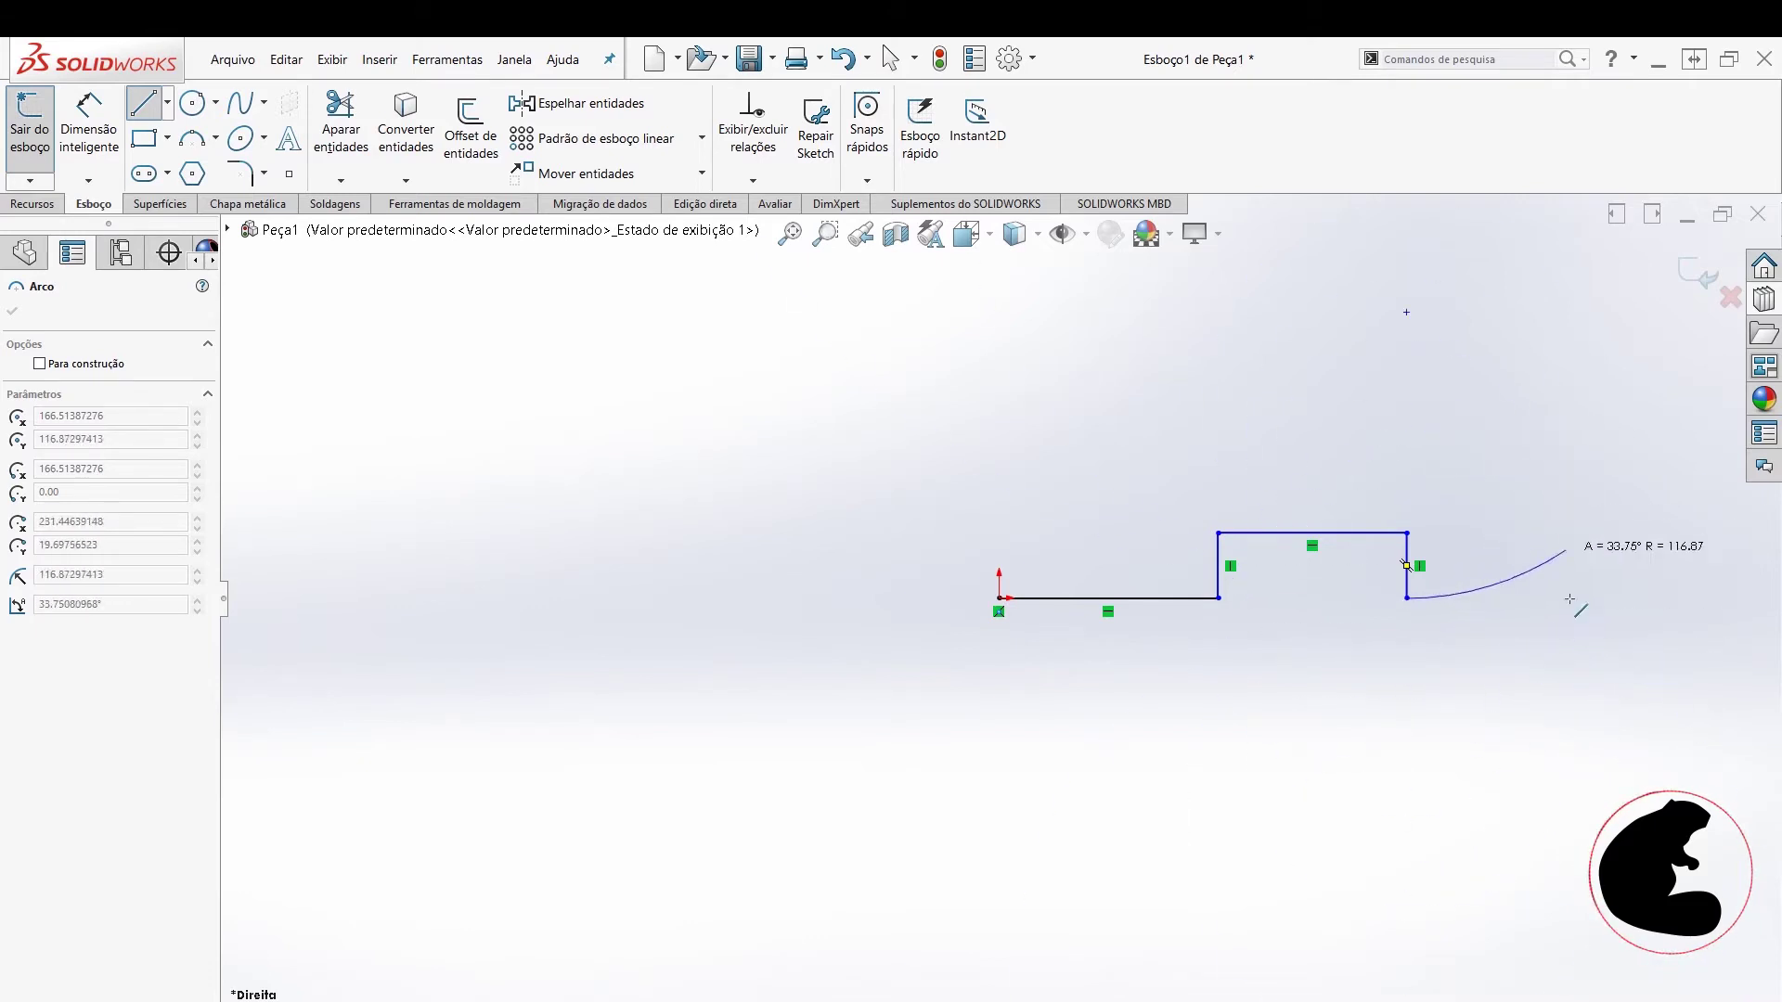
key("Escape")
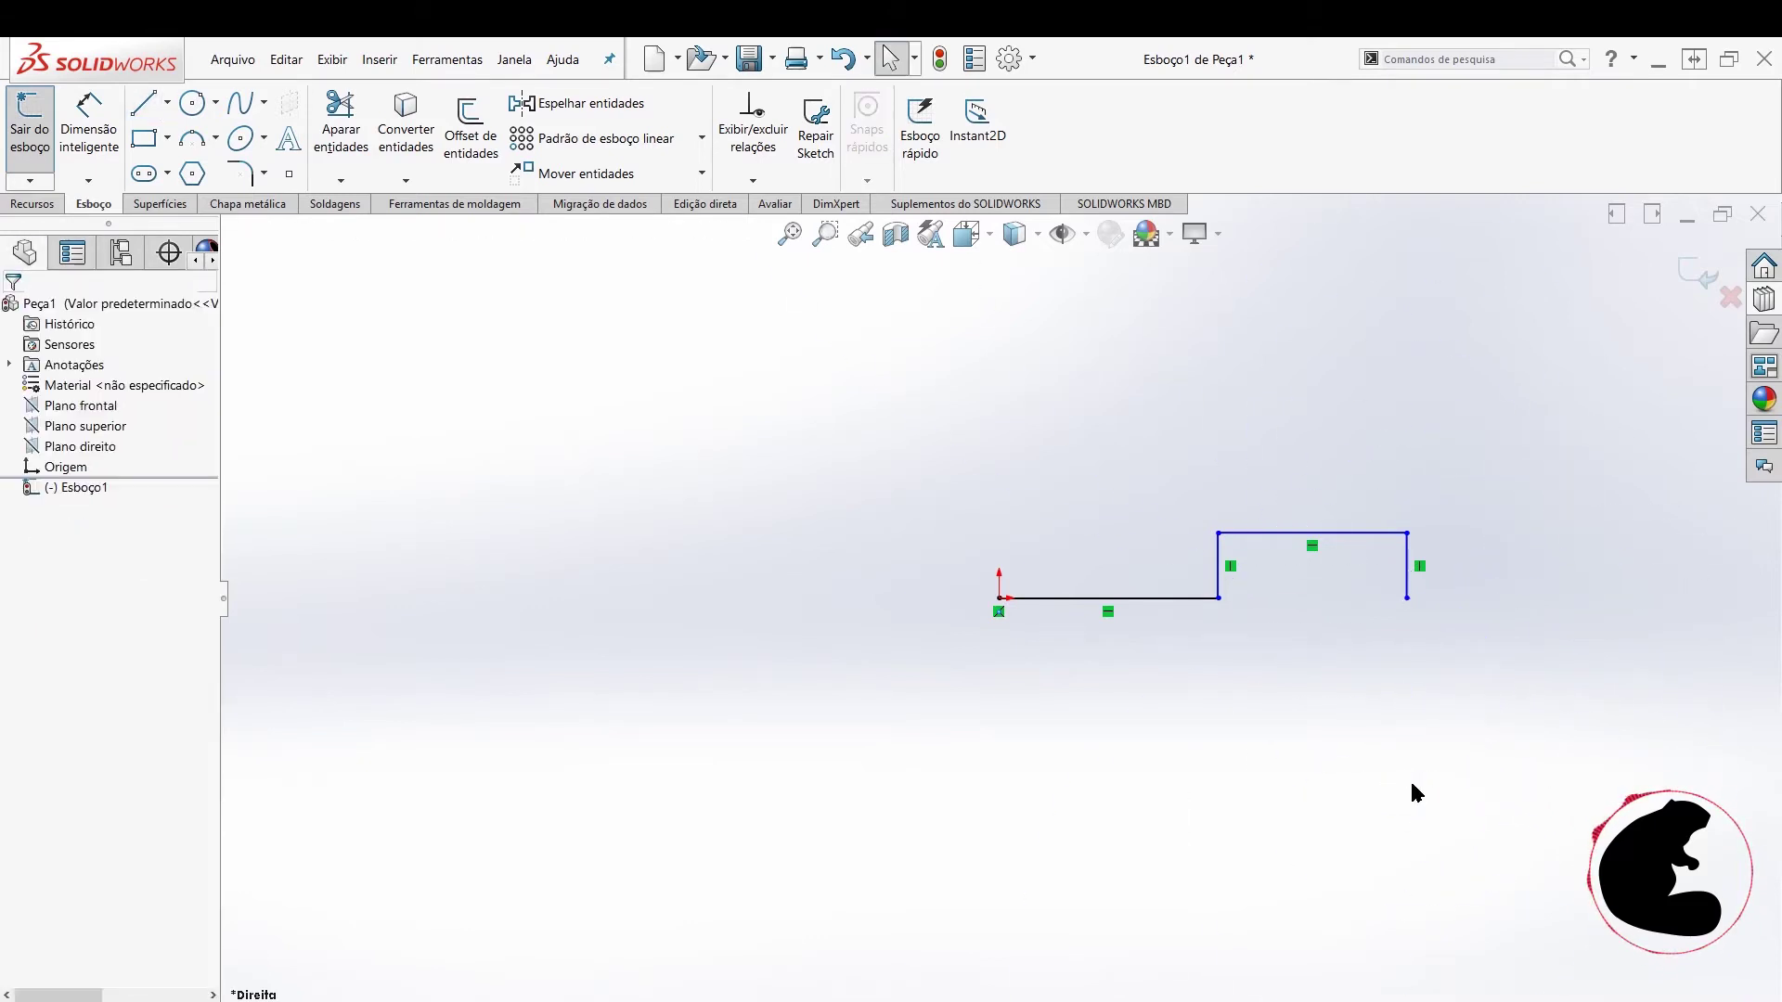
- Extend the outline from the lower right endpoint rightward, up the tall side and across the top
left_click(144, 103)
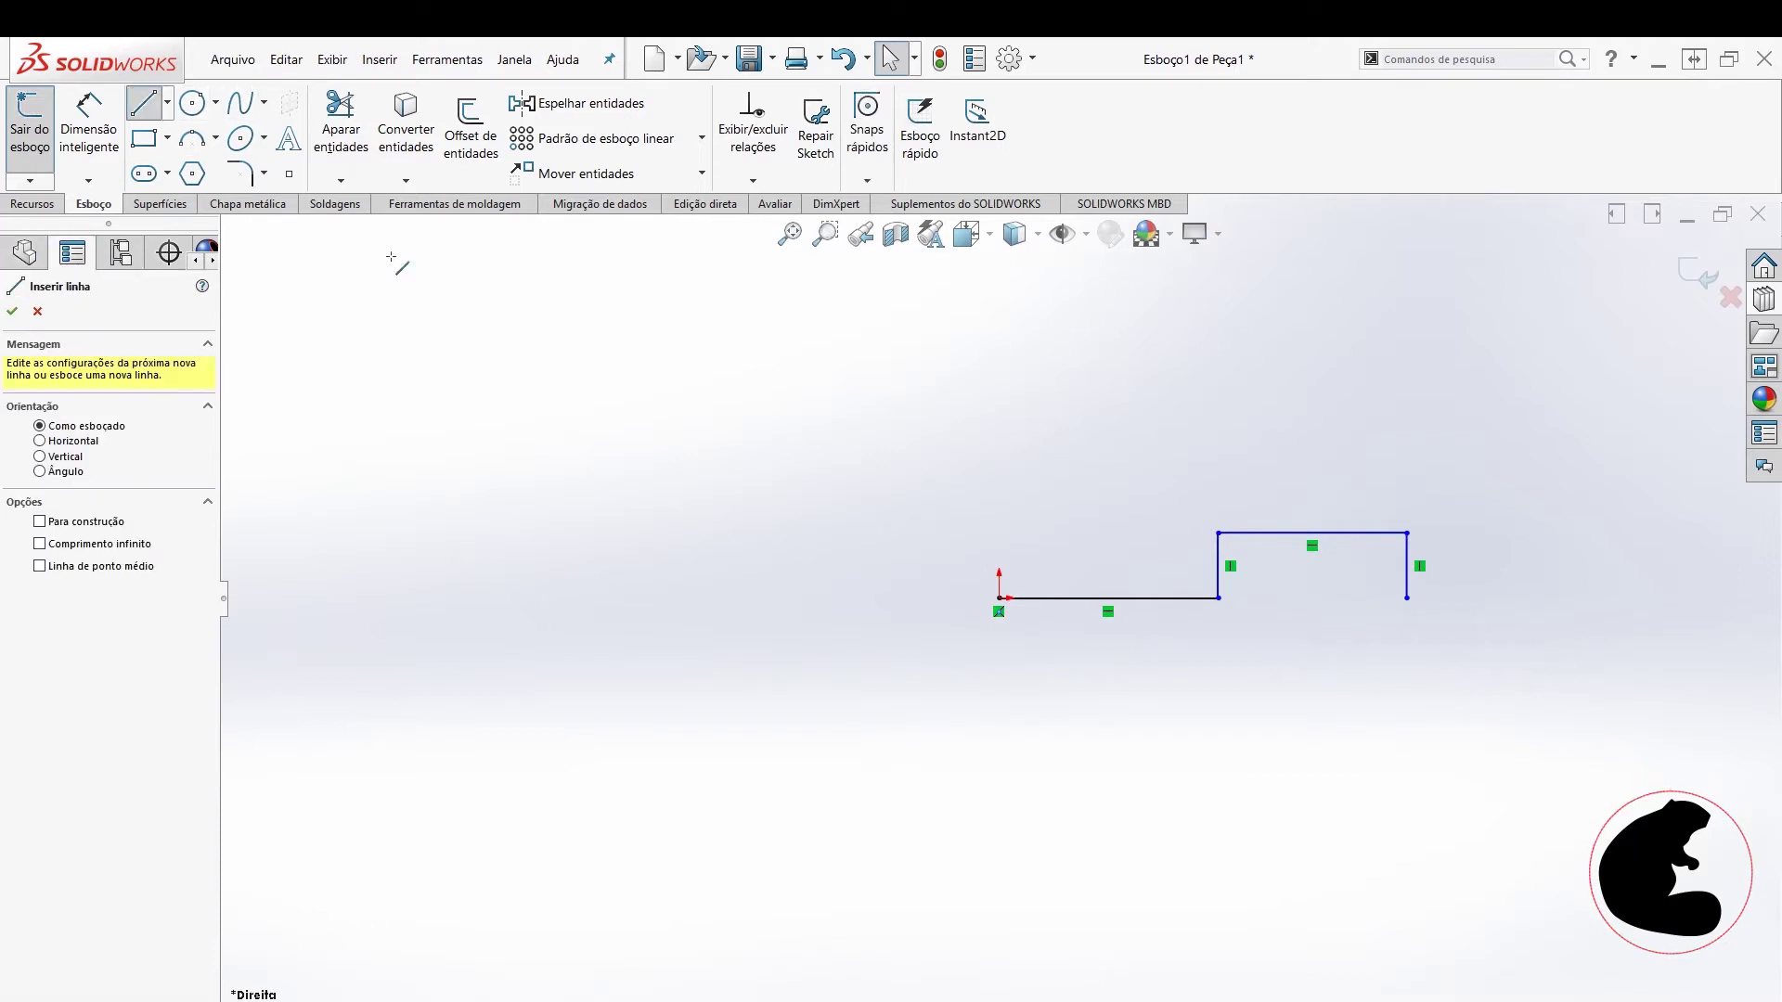
left_click(1407, 598)
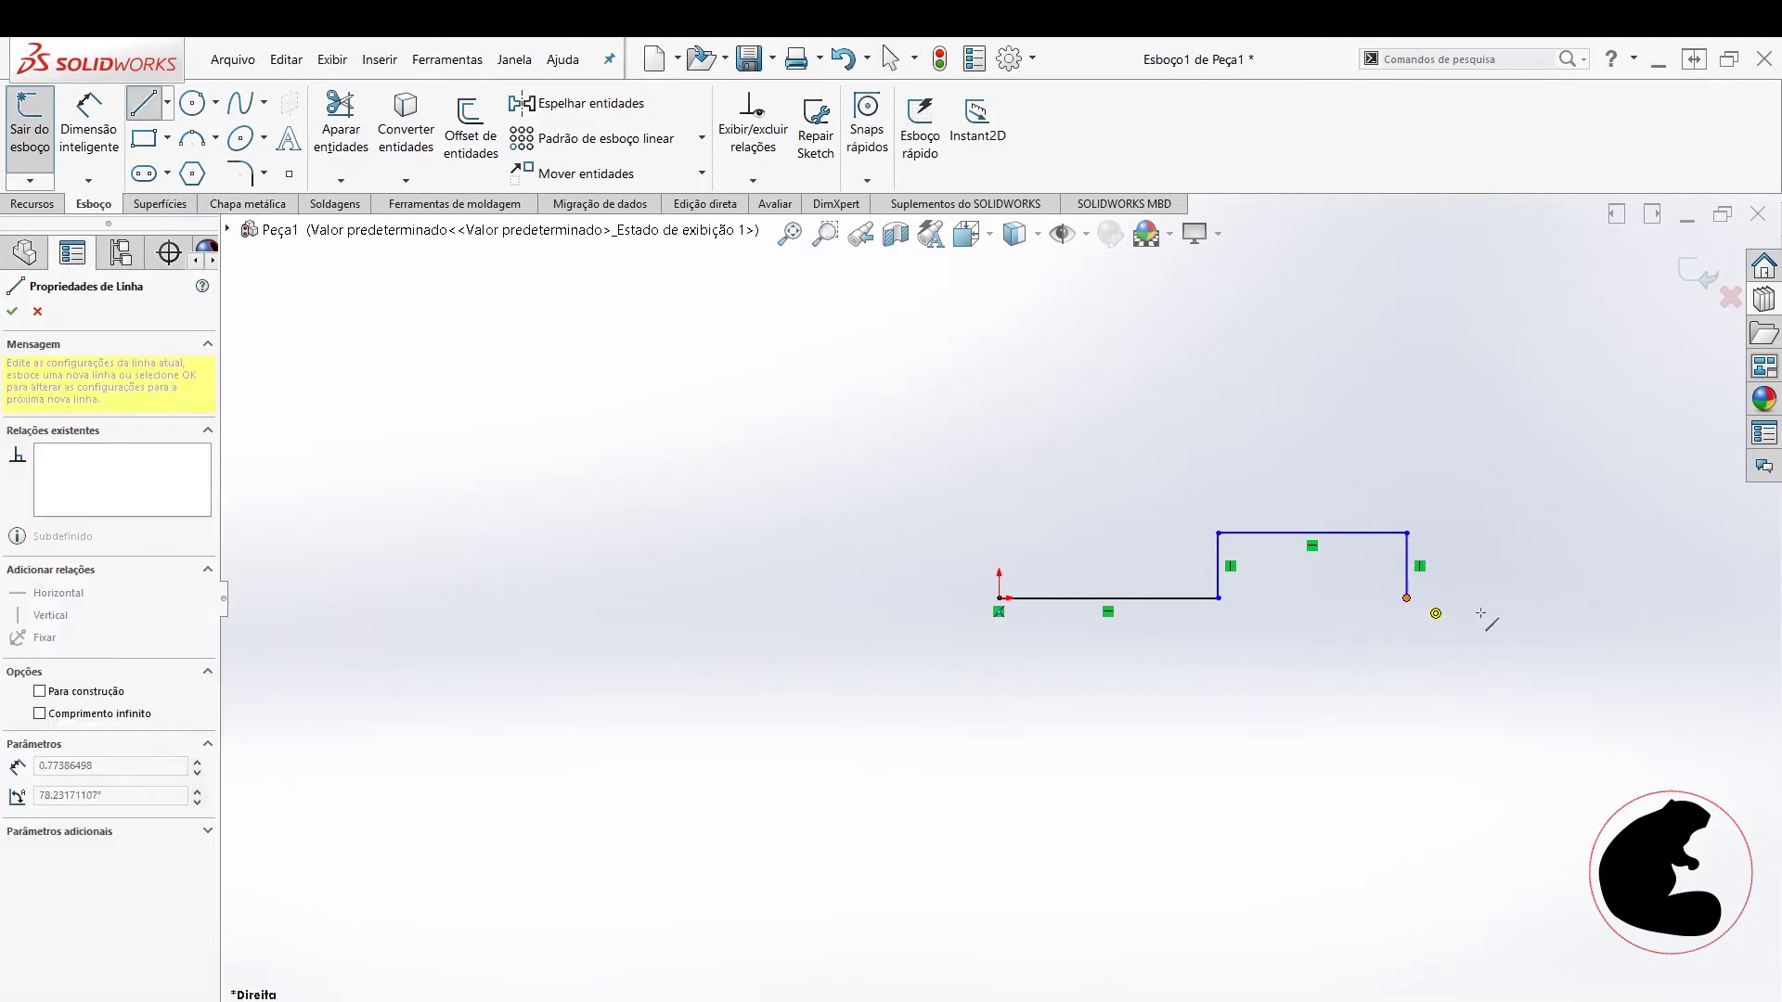
left_click(1530, 597)
left_click(1531, 373)
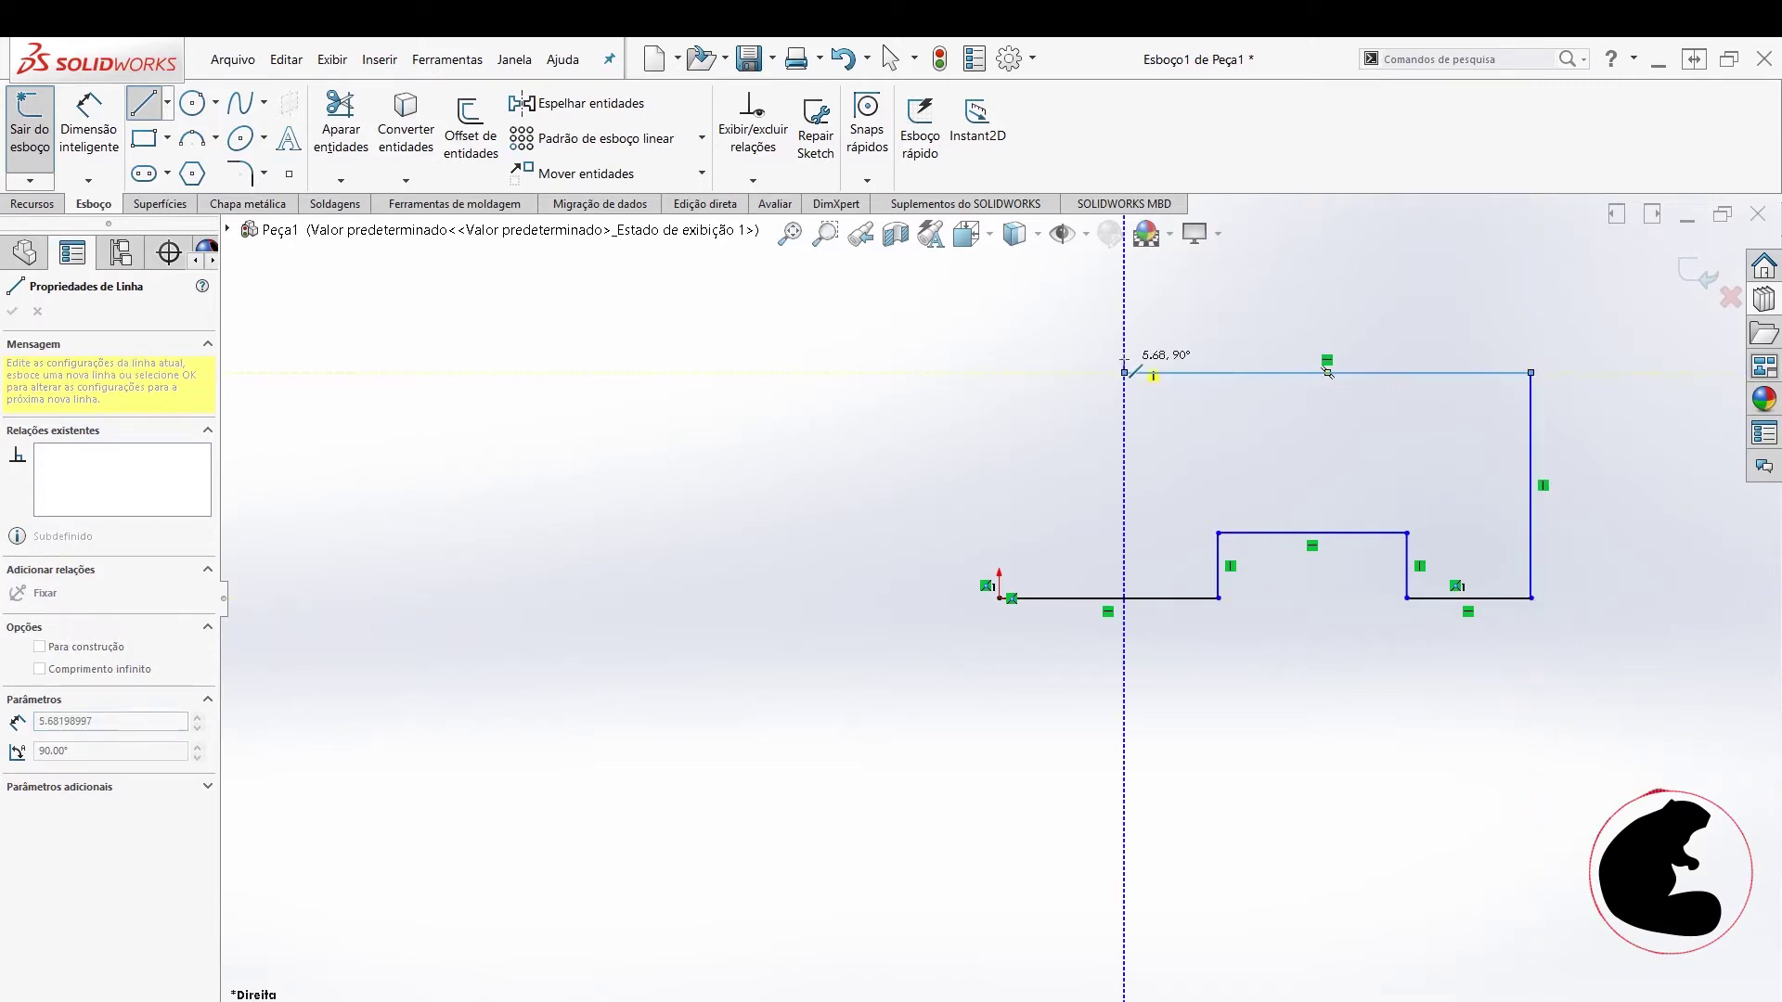
left_click(1124, 372)
scroll(1124, 372, "up", 2)
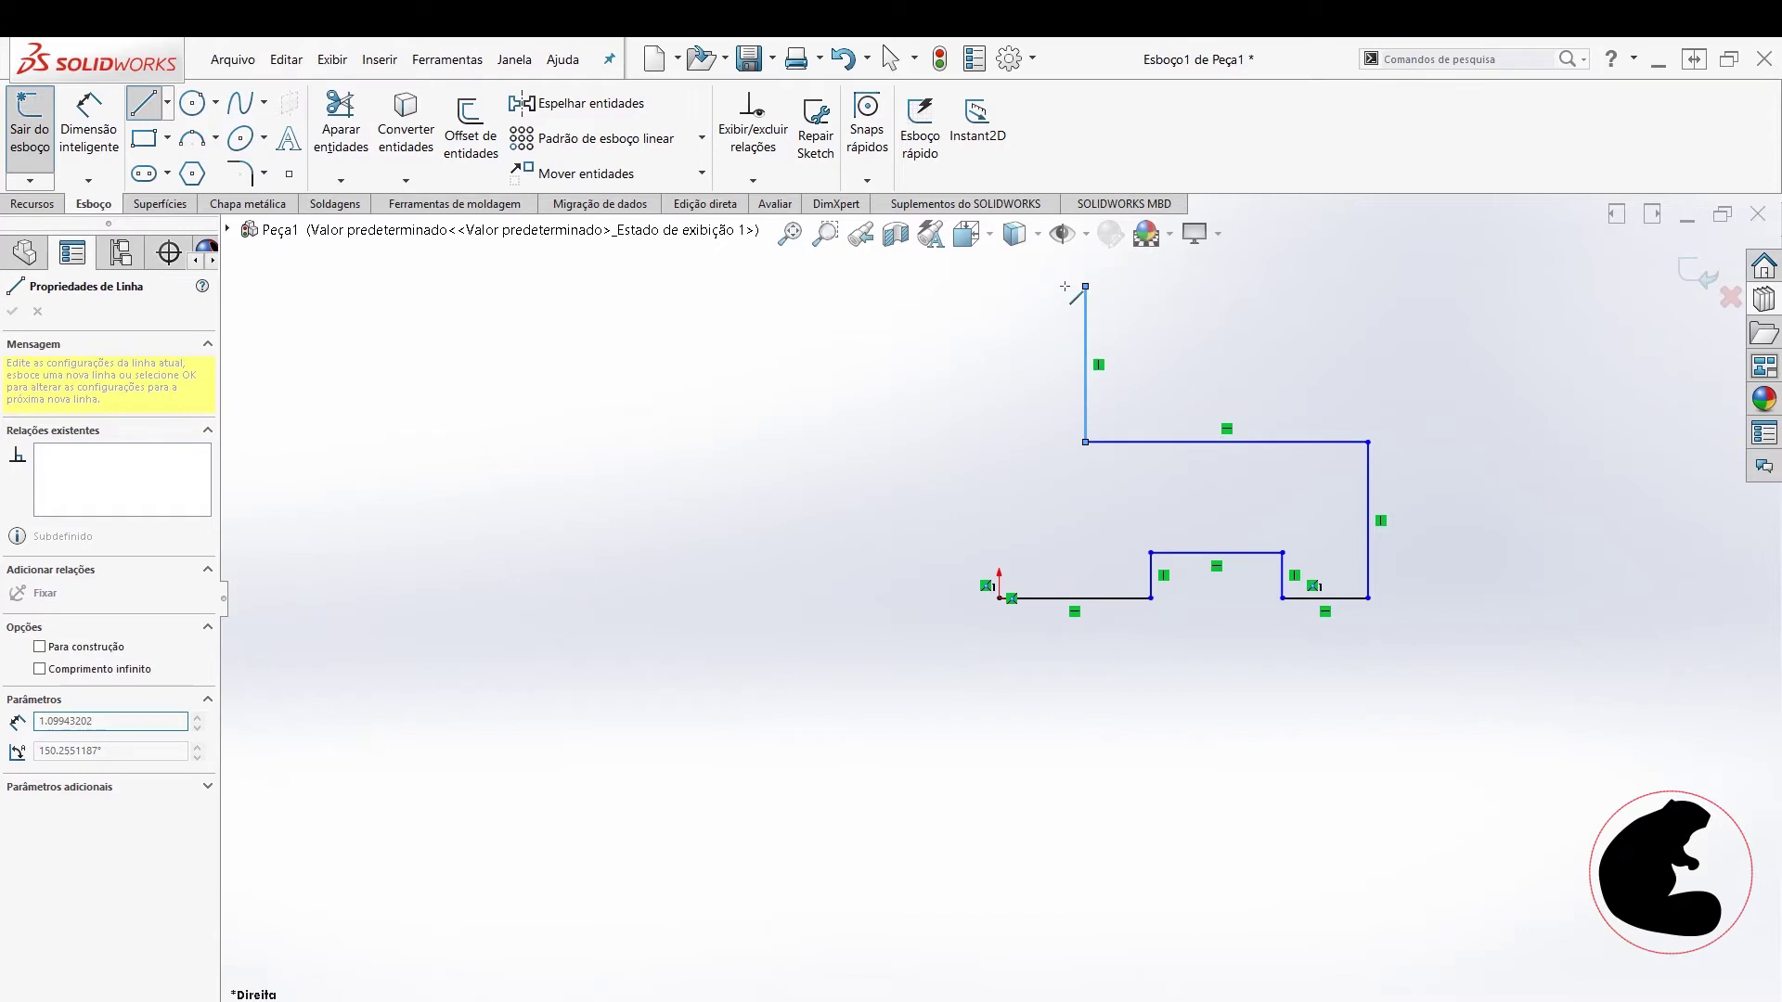
left_click(936, 286)
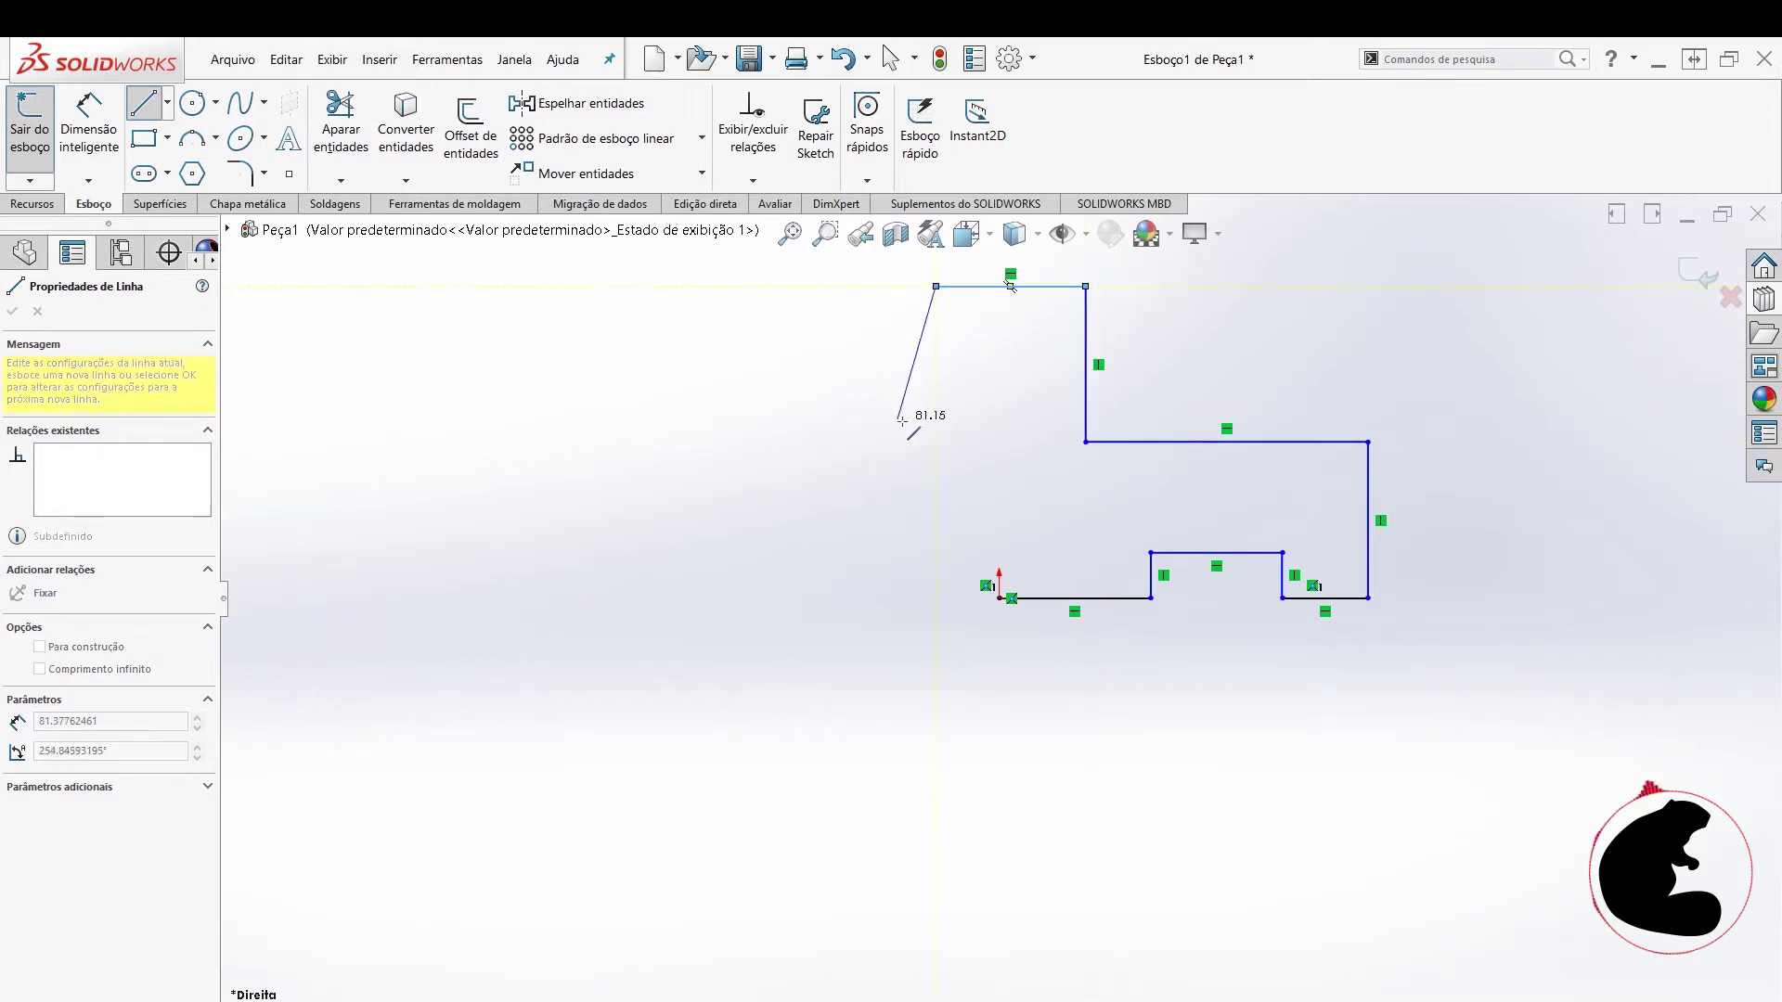
- Draw the C-shaped notch back to the origin and make the closing edge vertical
left_click(936, 389)
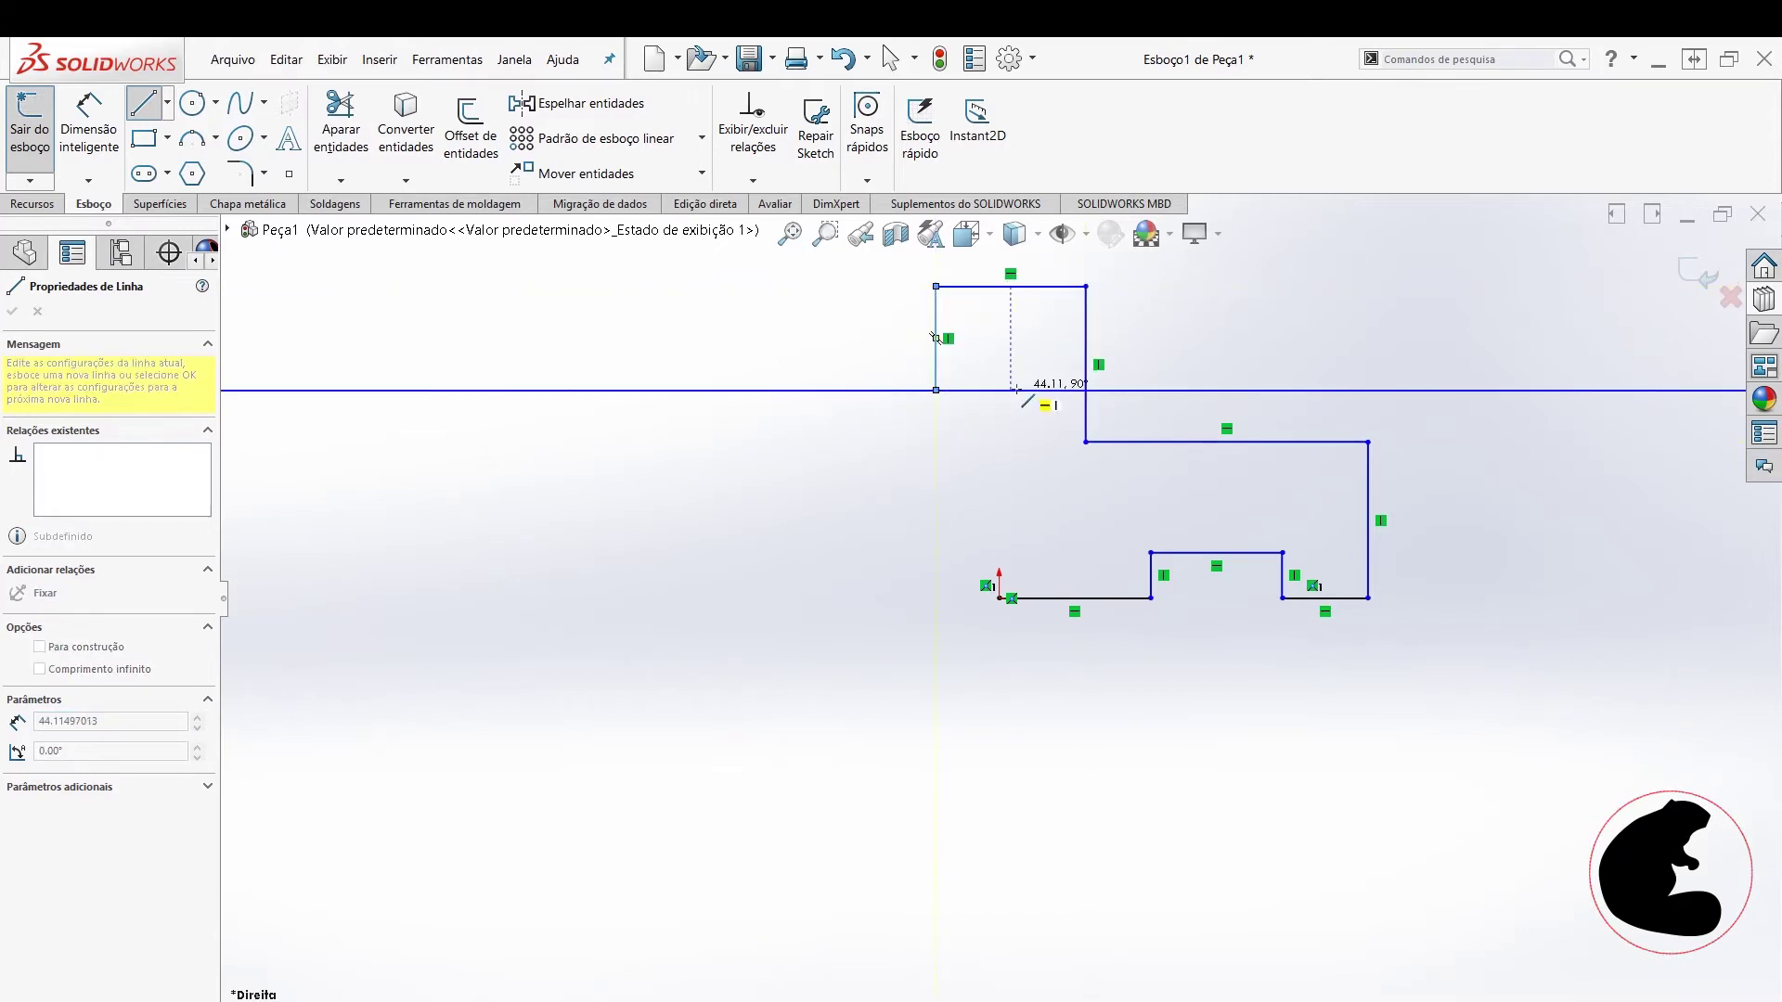
left_click(1024, 389)
left_click(1024, 520)
left_click(935, 519)
left_click(998, 597)
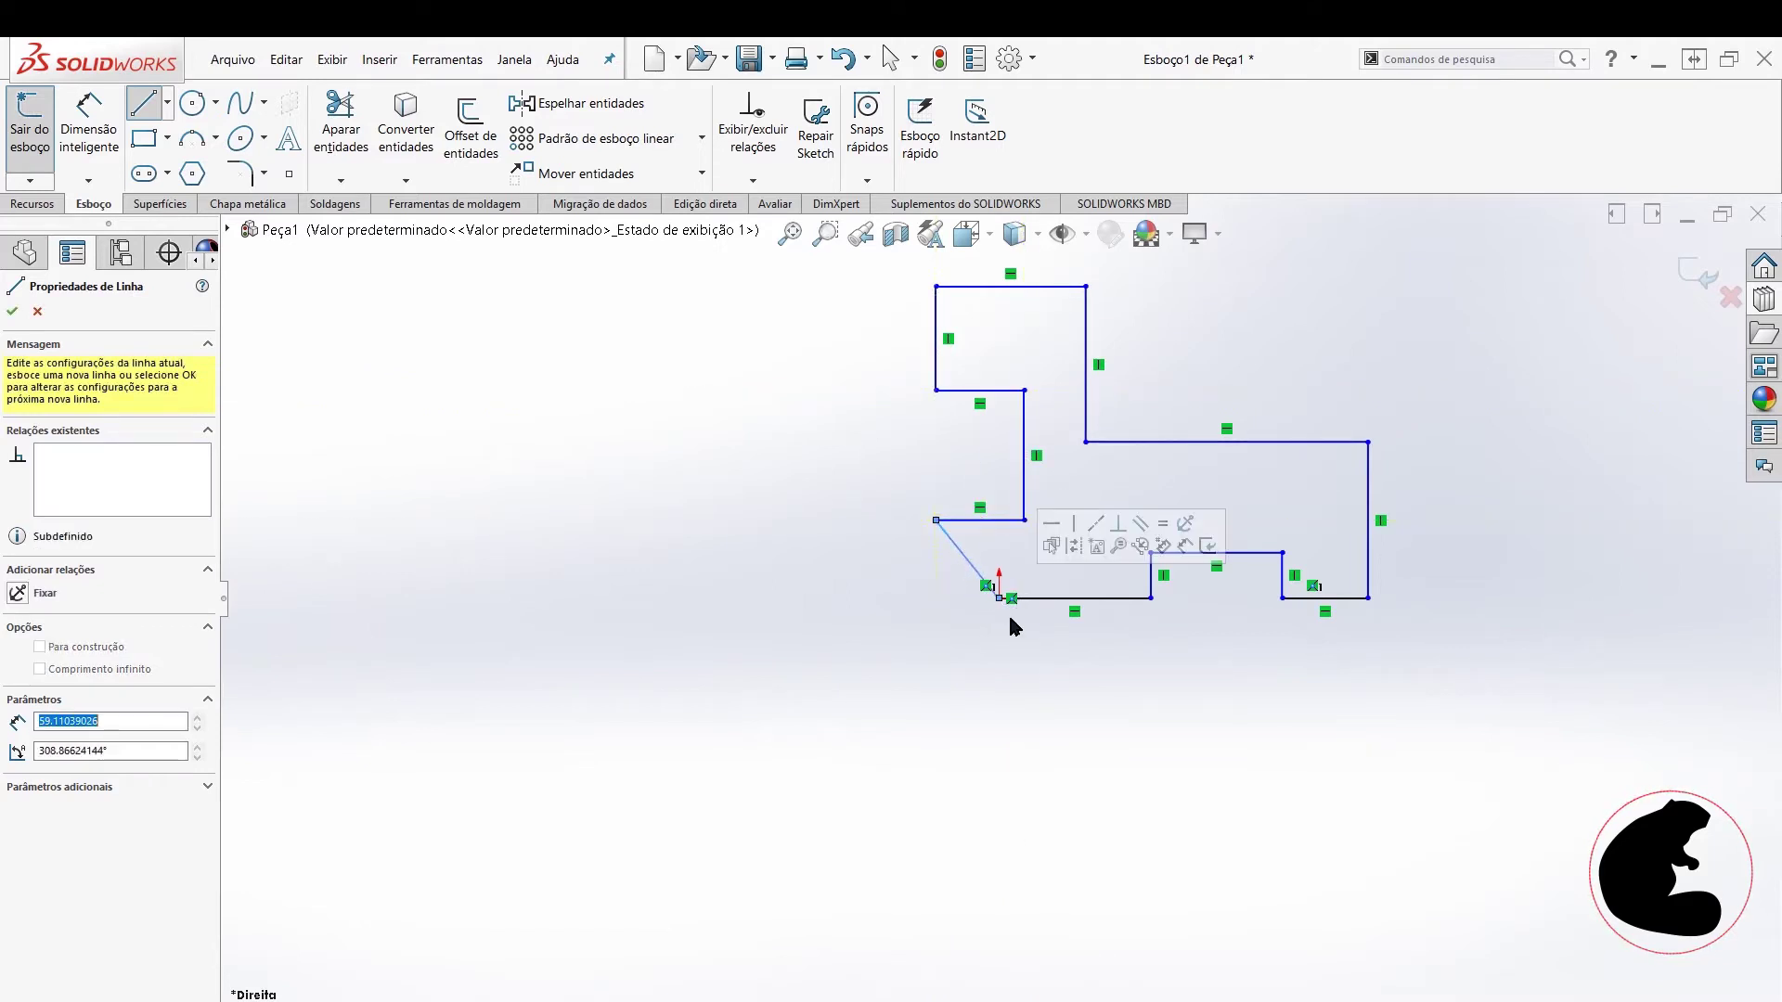
key("Escape")
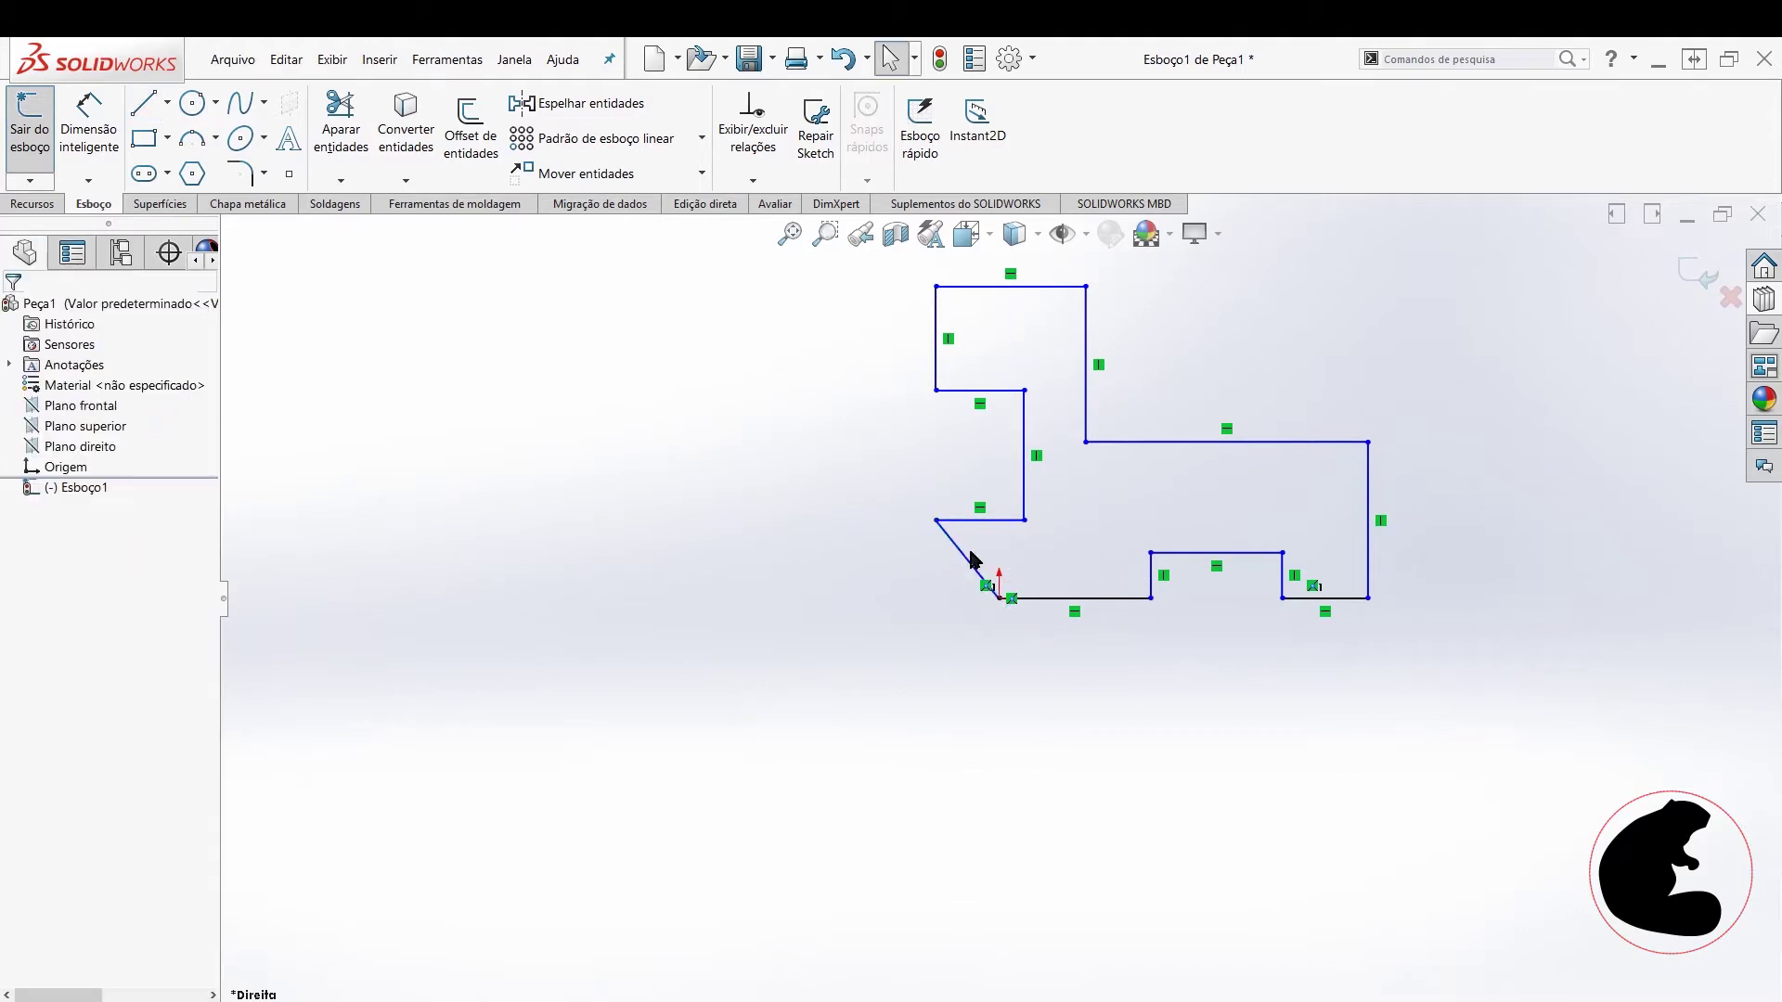
left_click(966, 557)
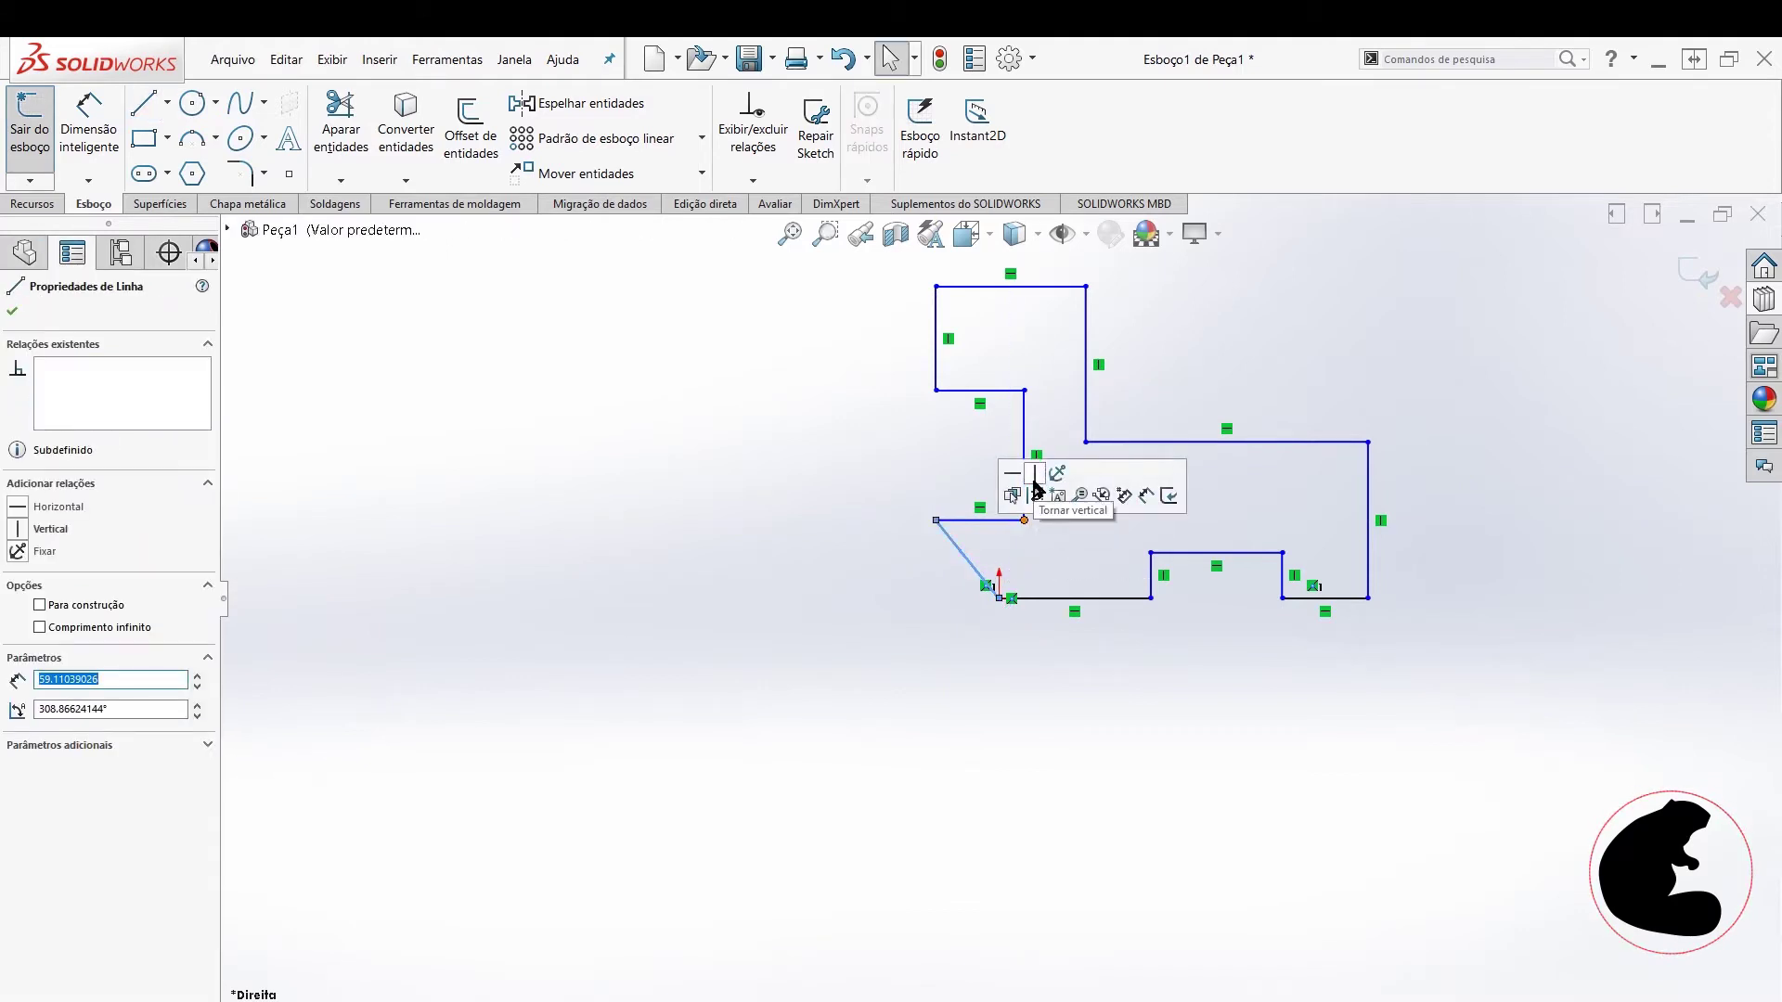
left_click(1035, 474)
left_click(1480, 611)
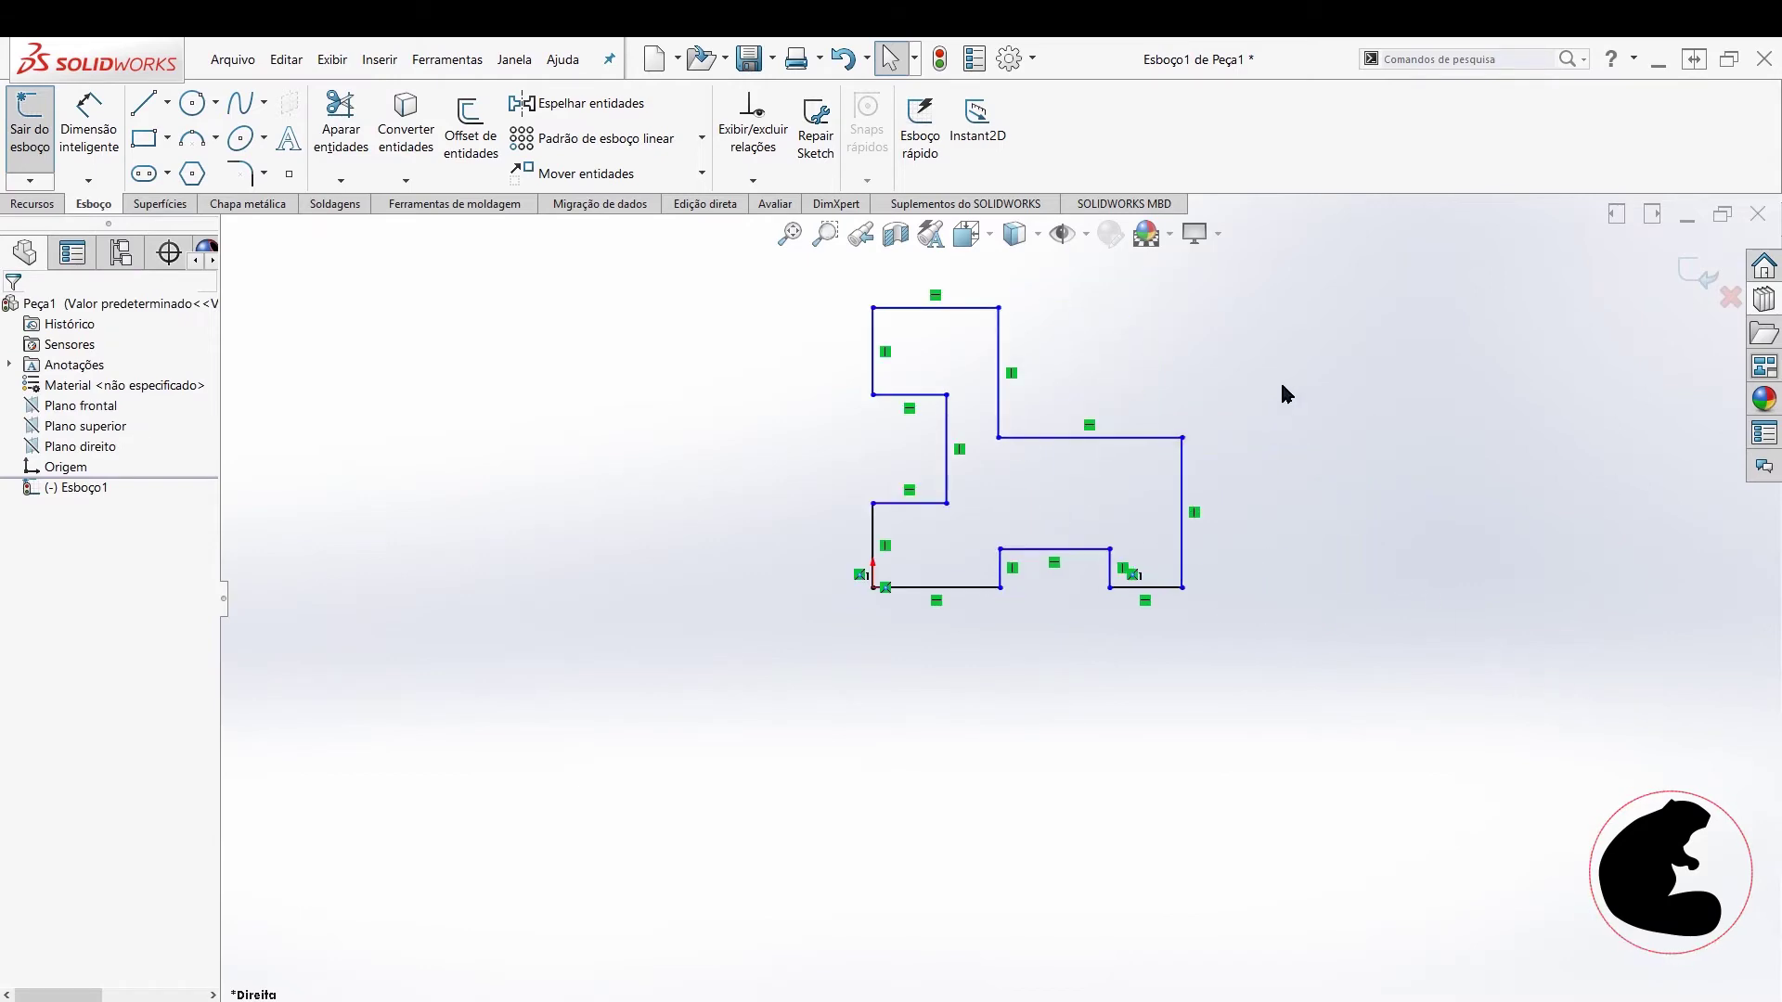
key("alt+Tab")
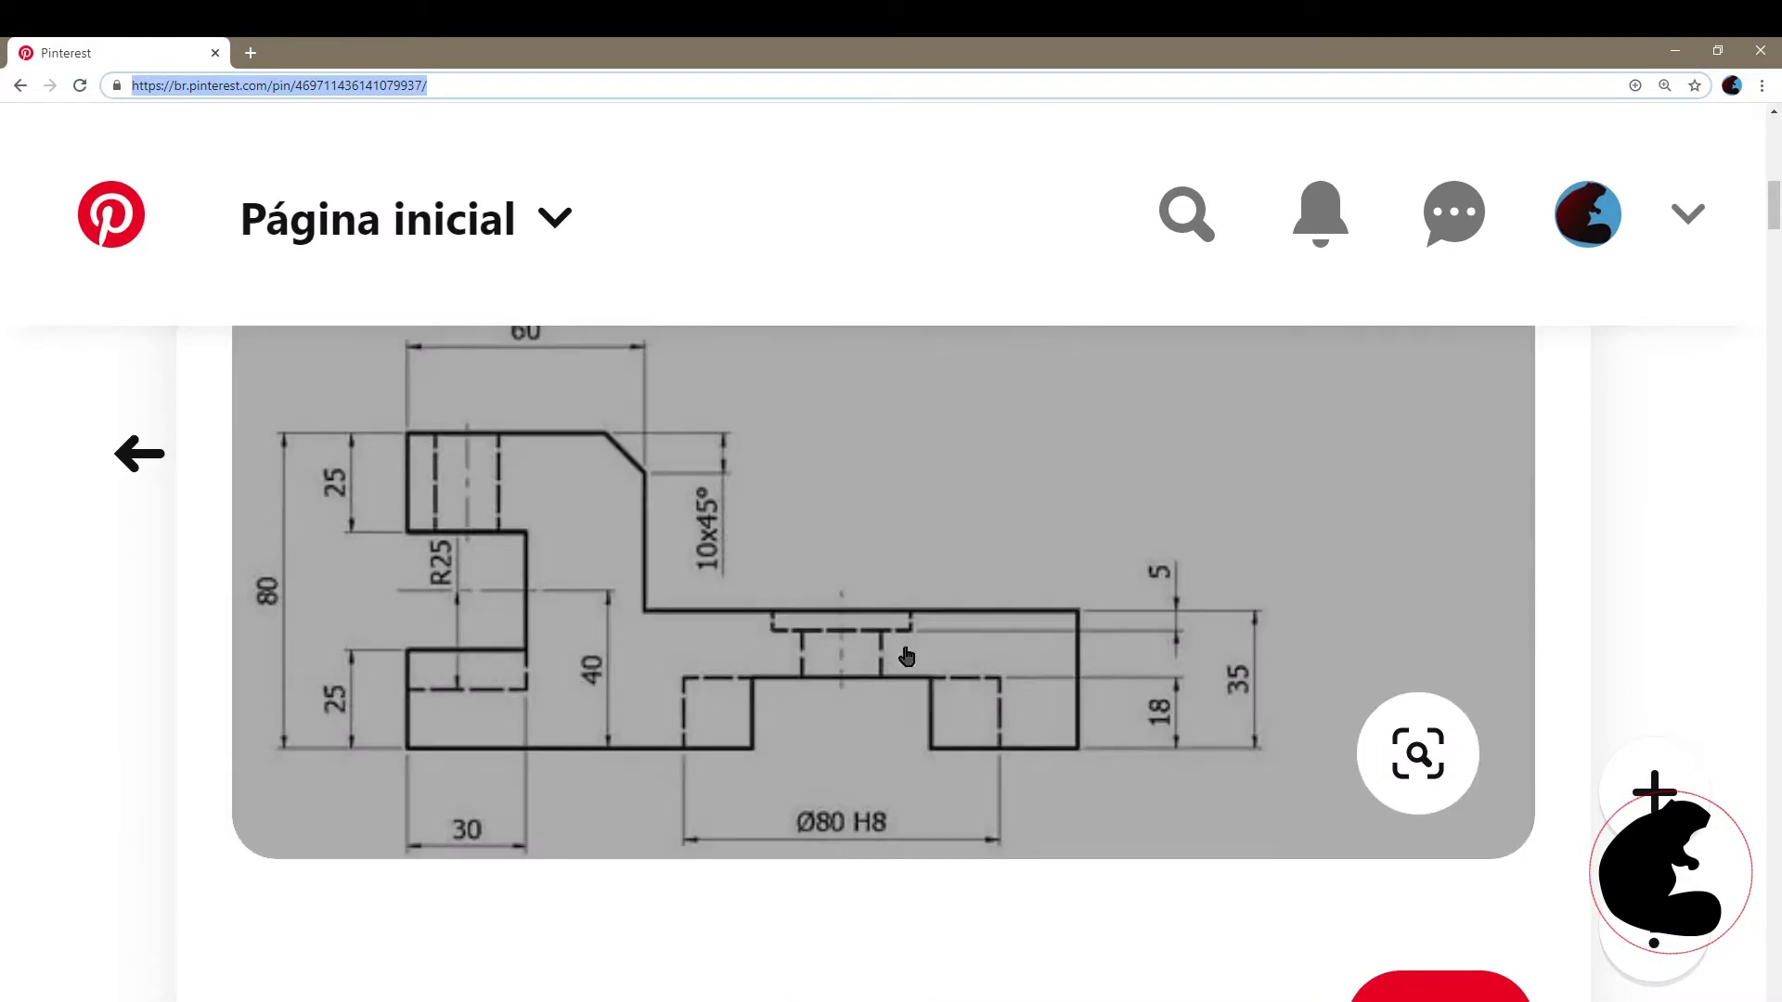
key("alt+Tab")
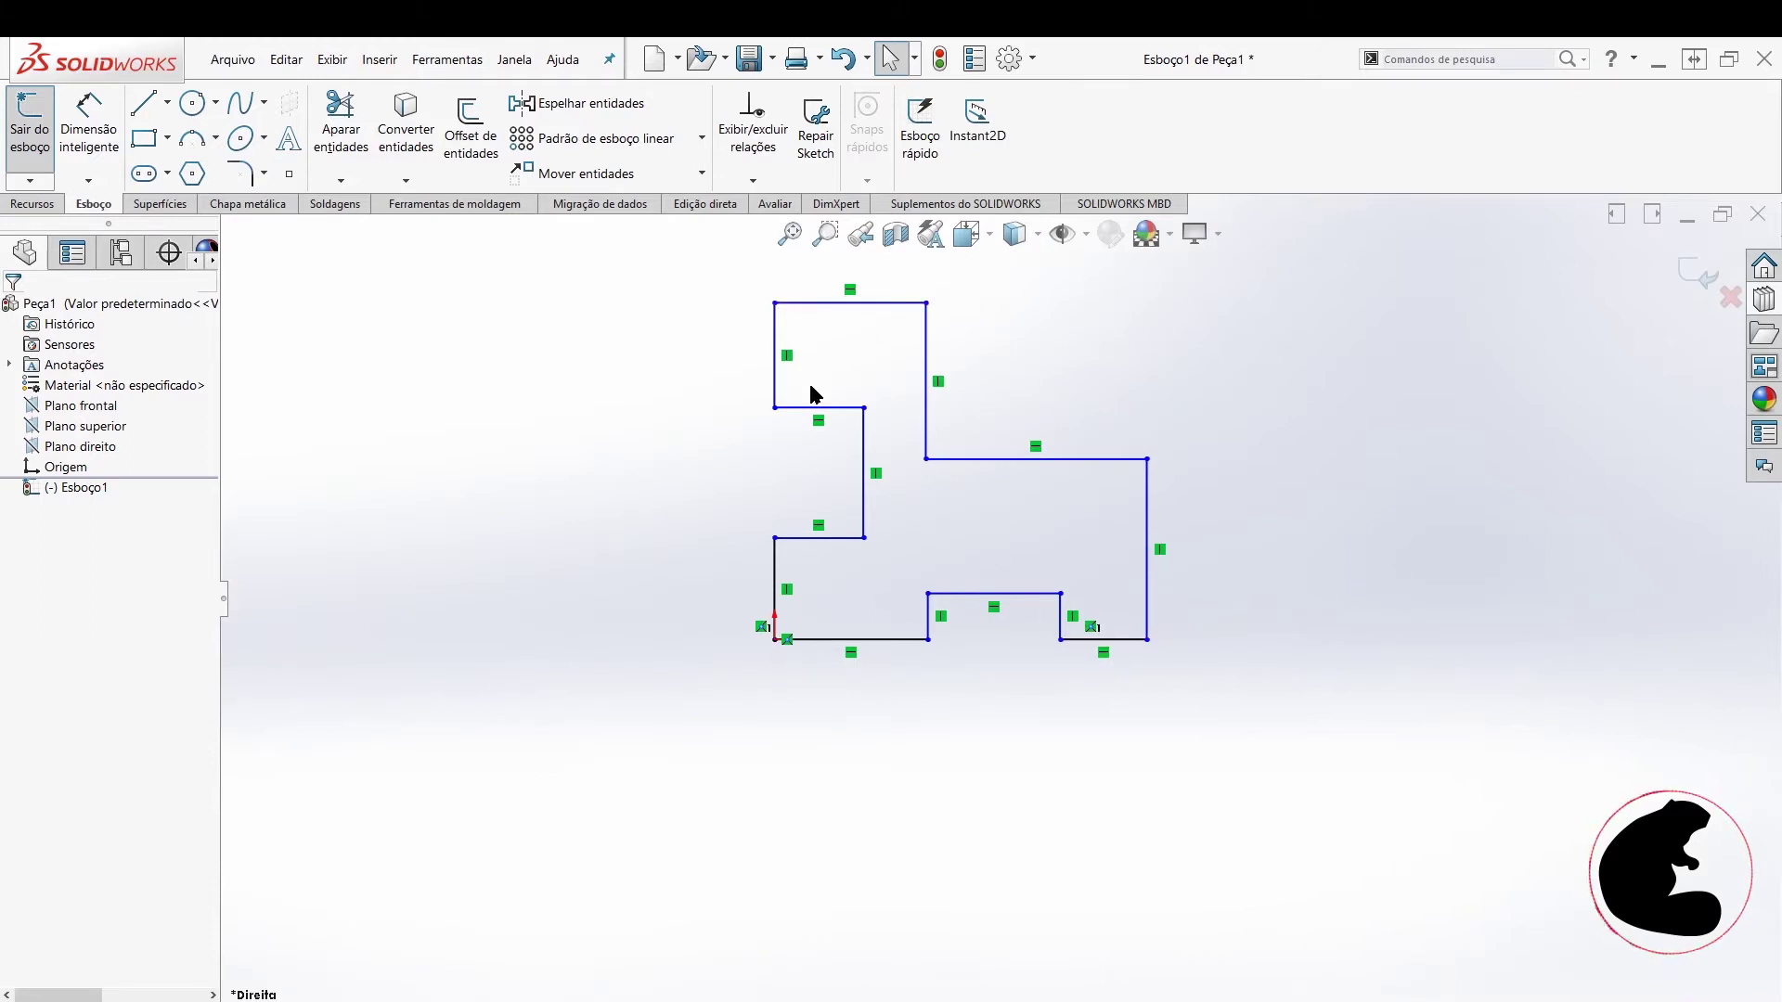
- Dimension the upper and lower notch prongs at 25 tall each
left_click(88, 126)
left_click(796, 408)
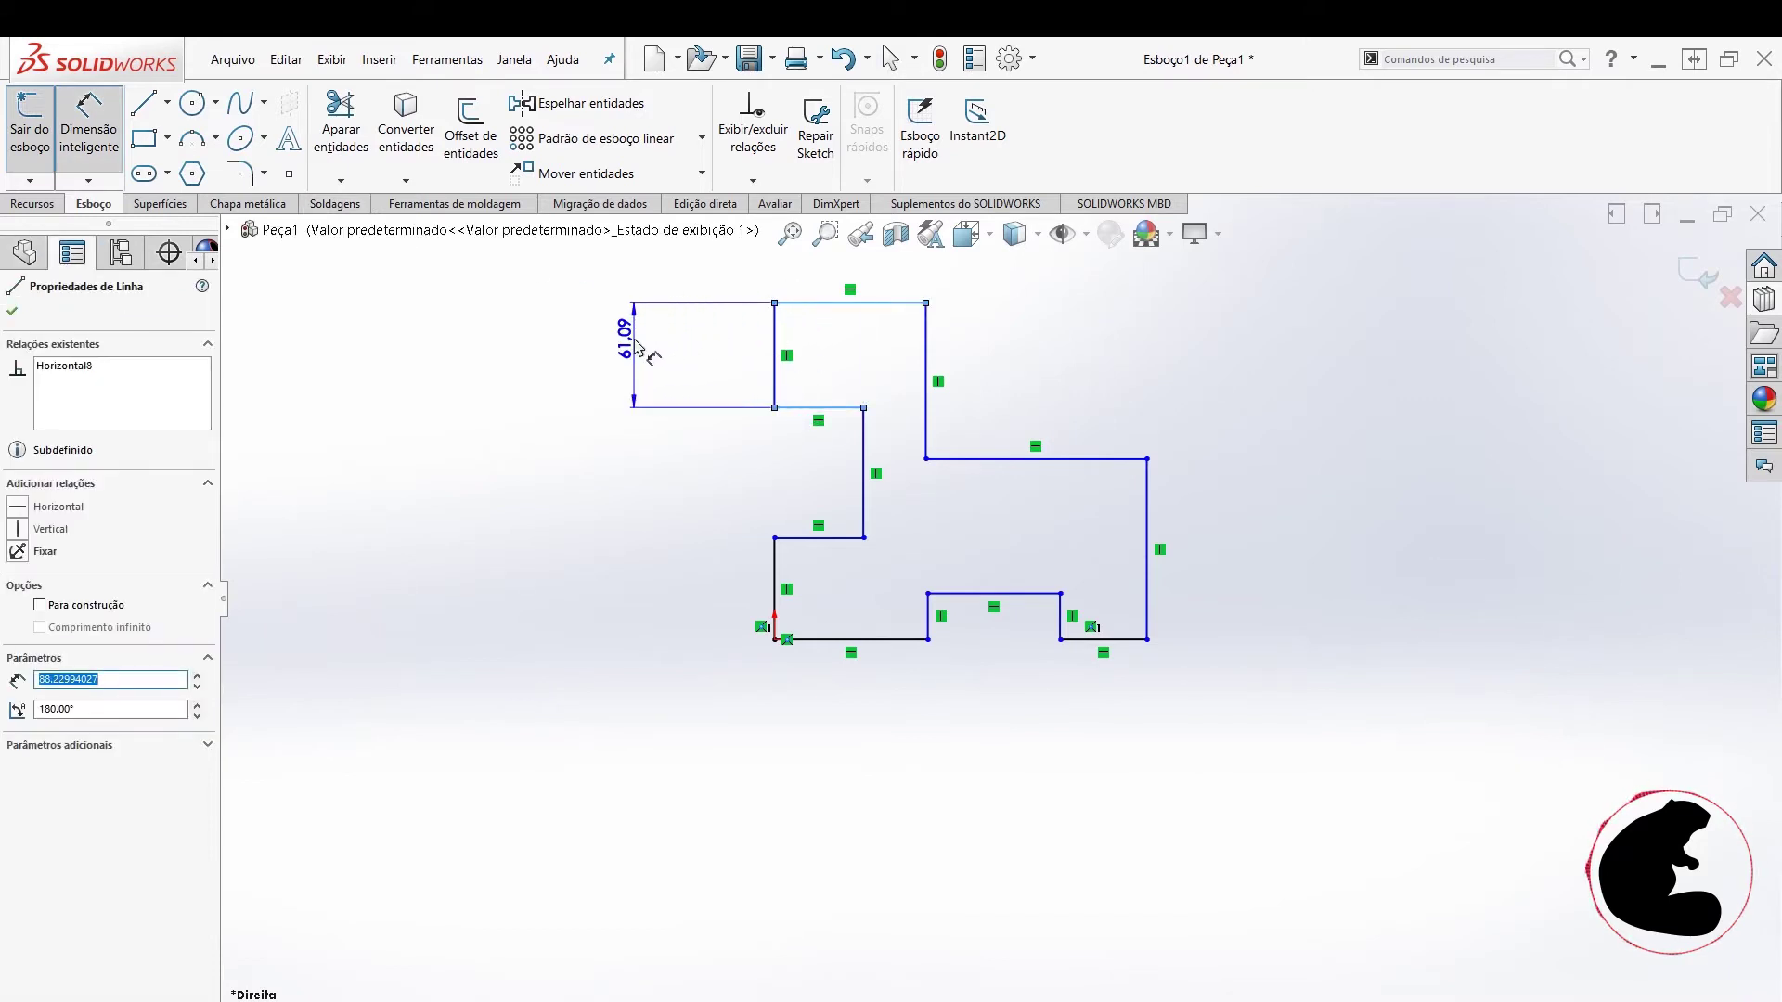
left_click(639, 348)
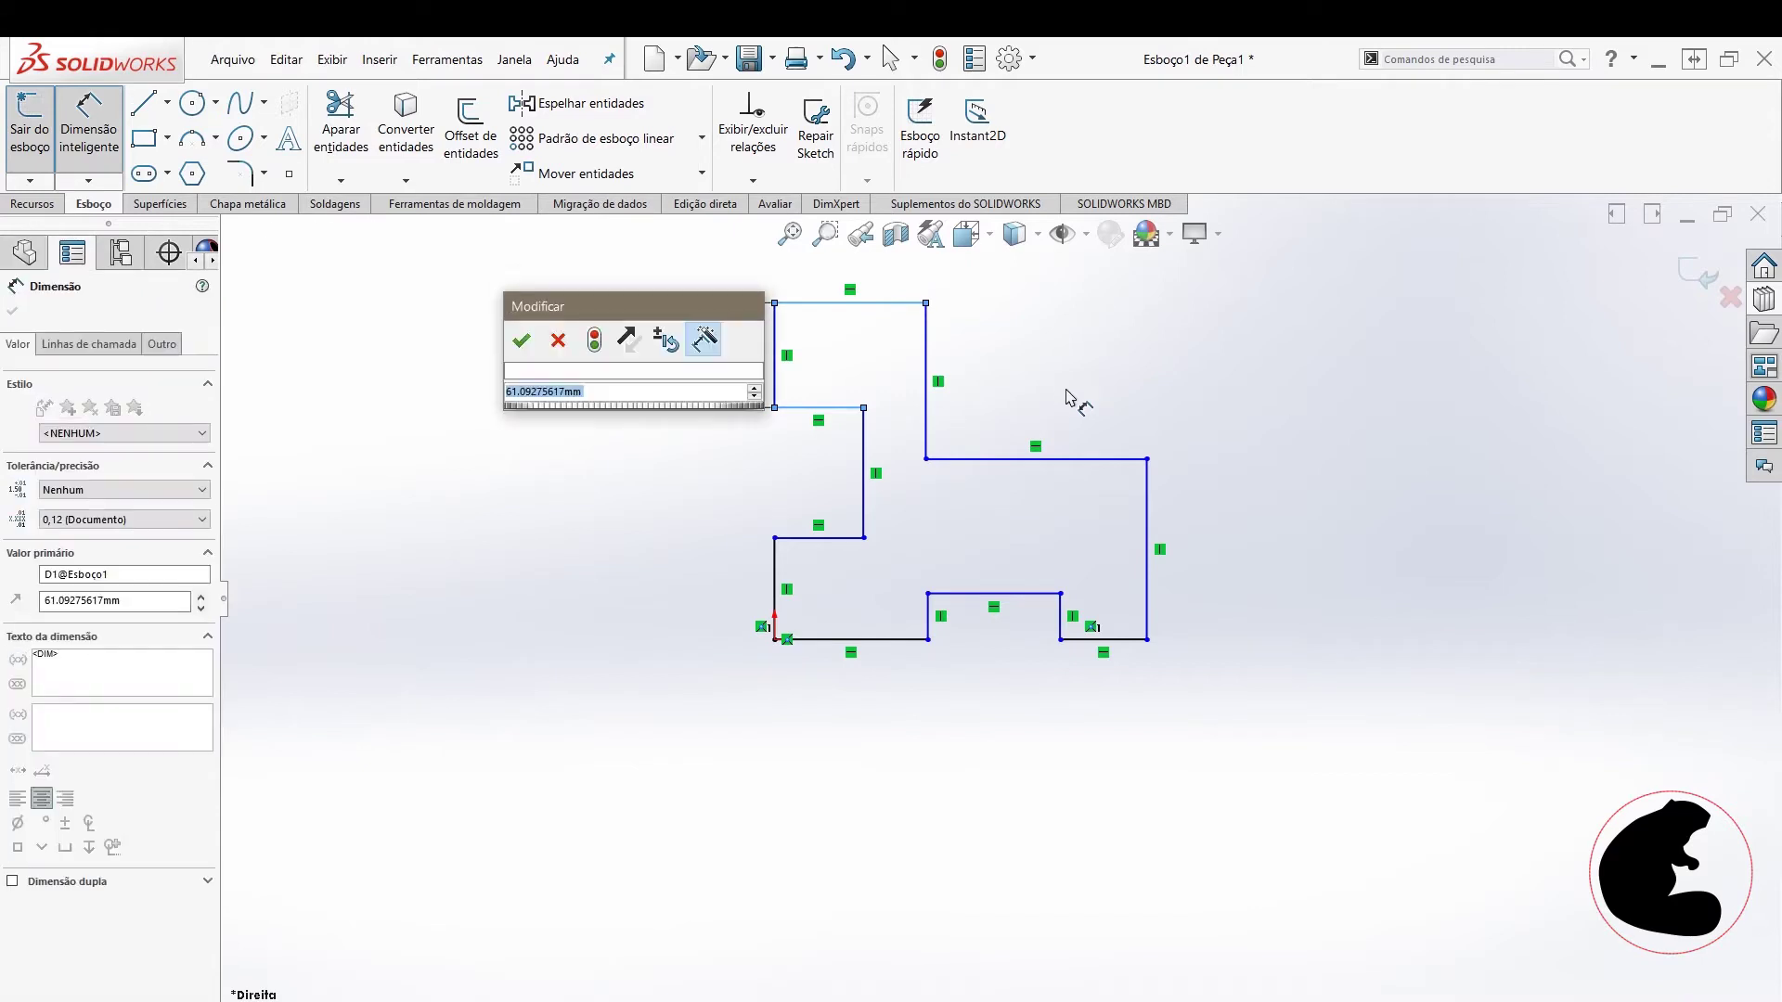
type("25")
key("Return")
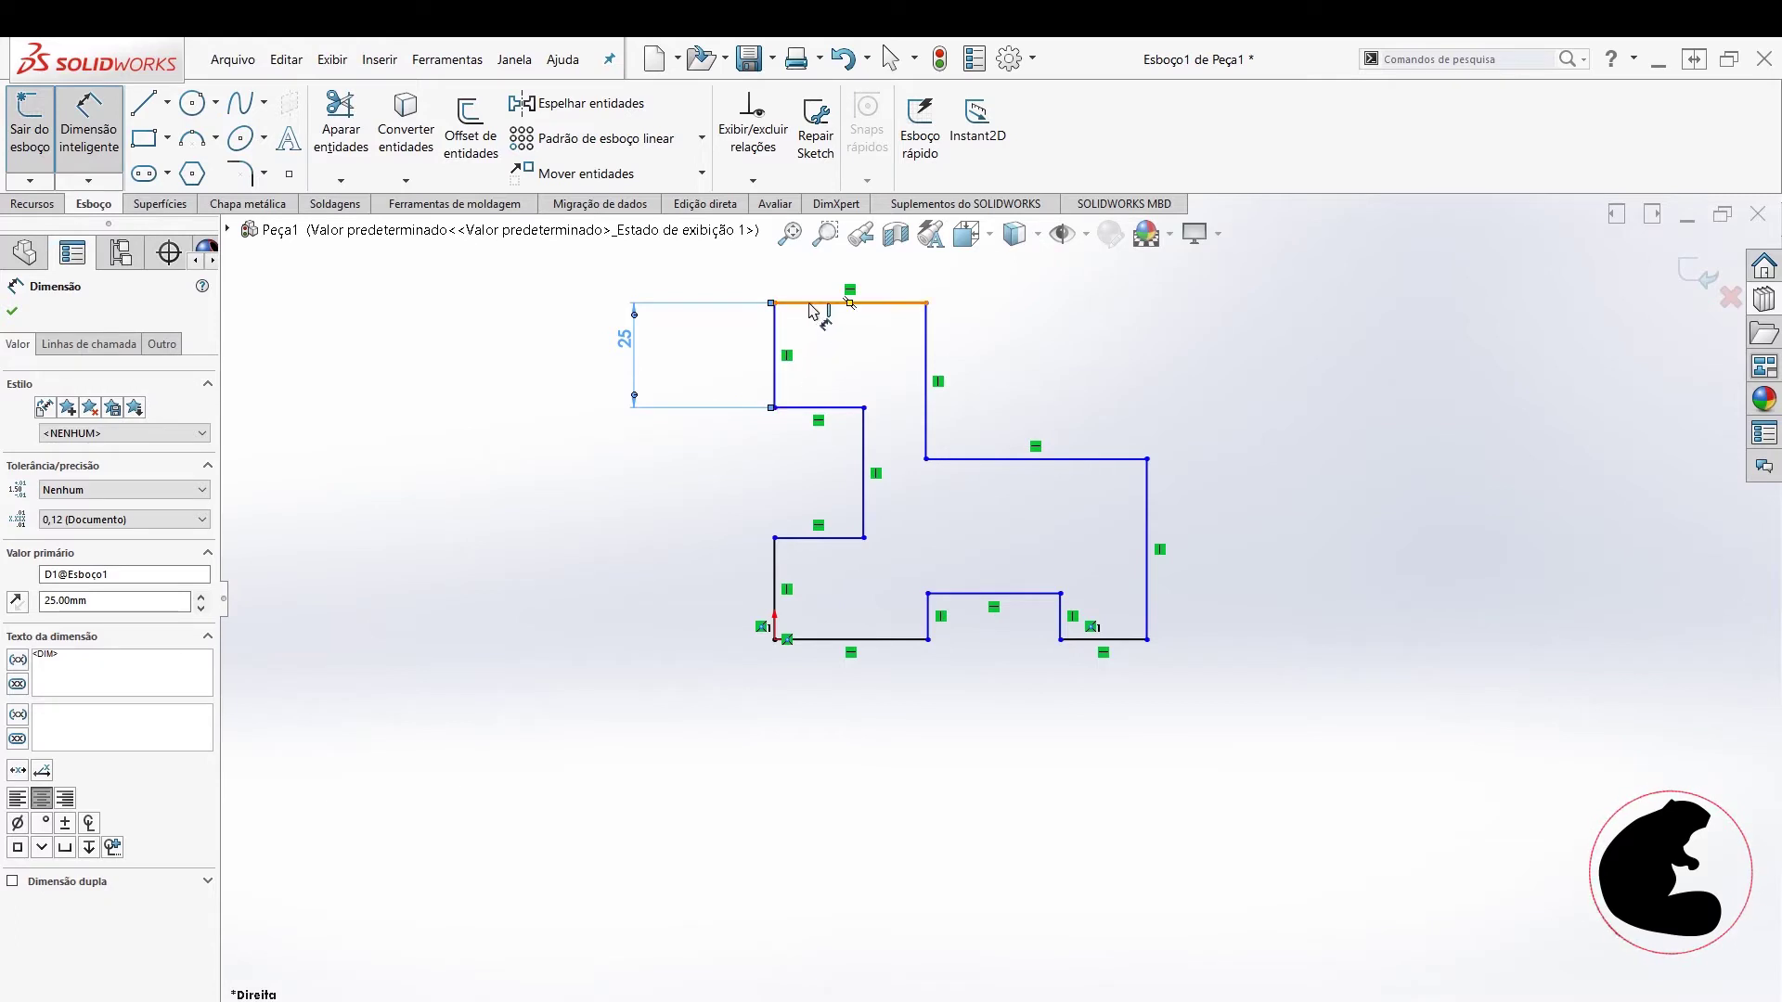
left_click(774, 381)
key("Escape")
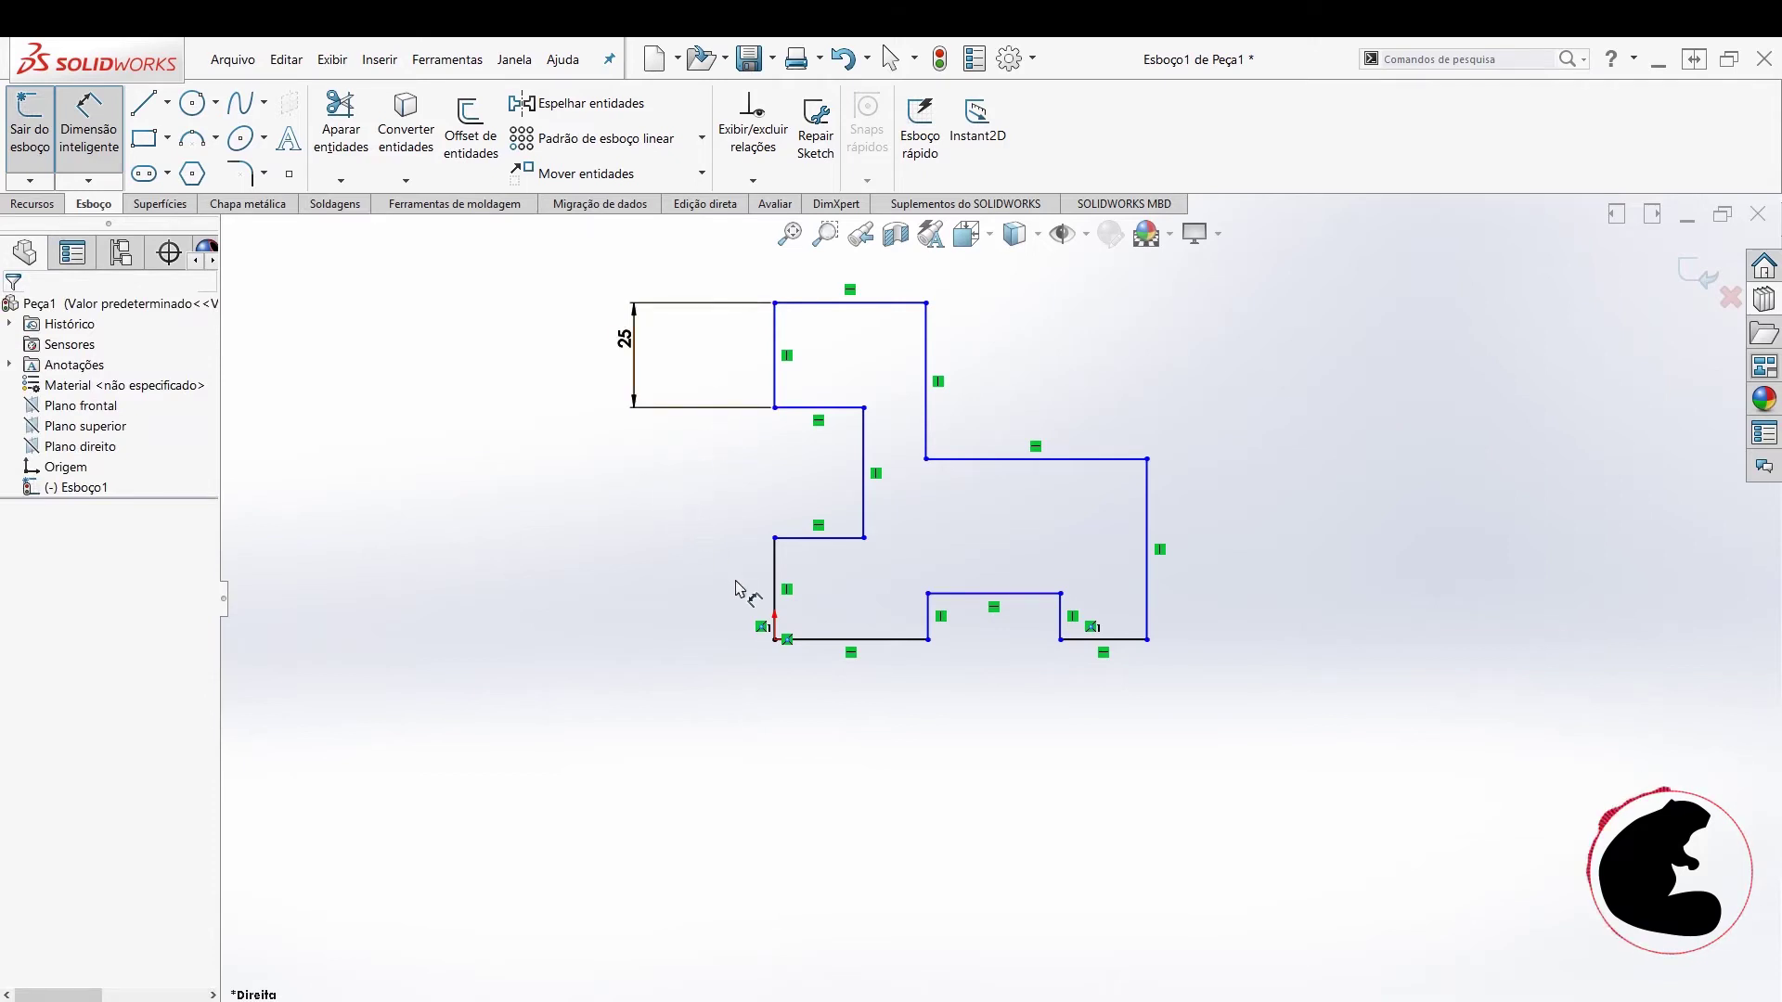
left_click(776, 579)
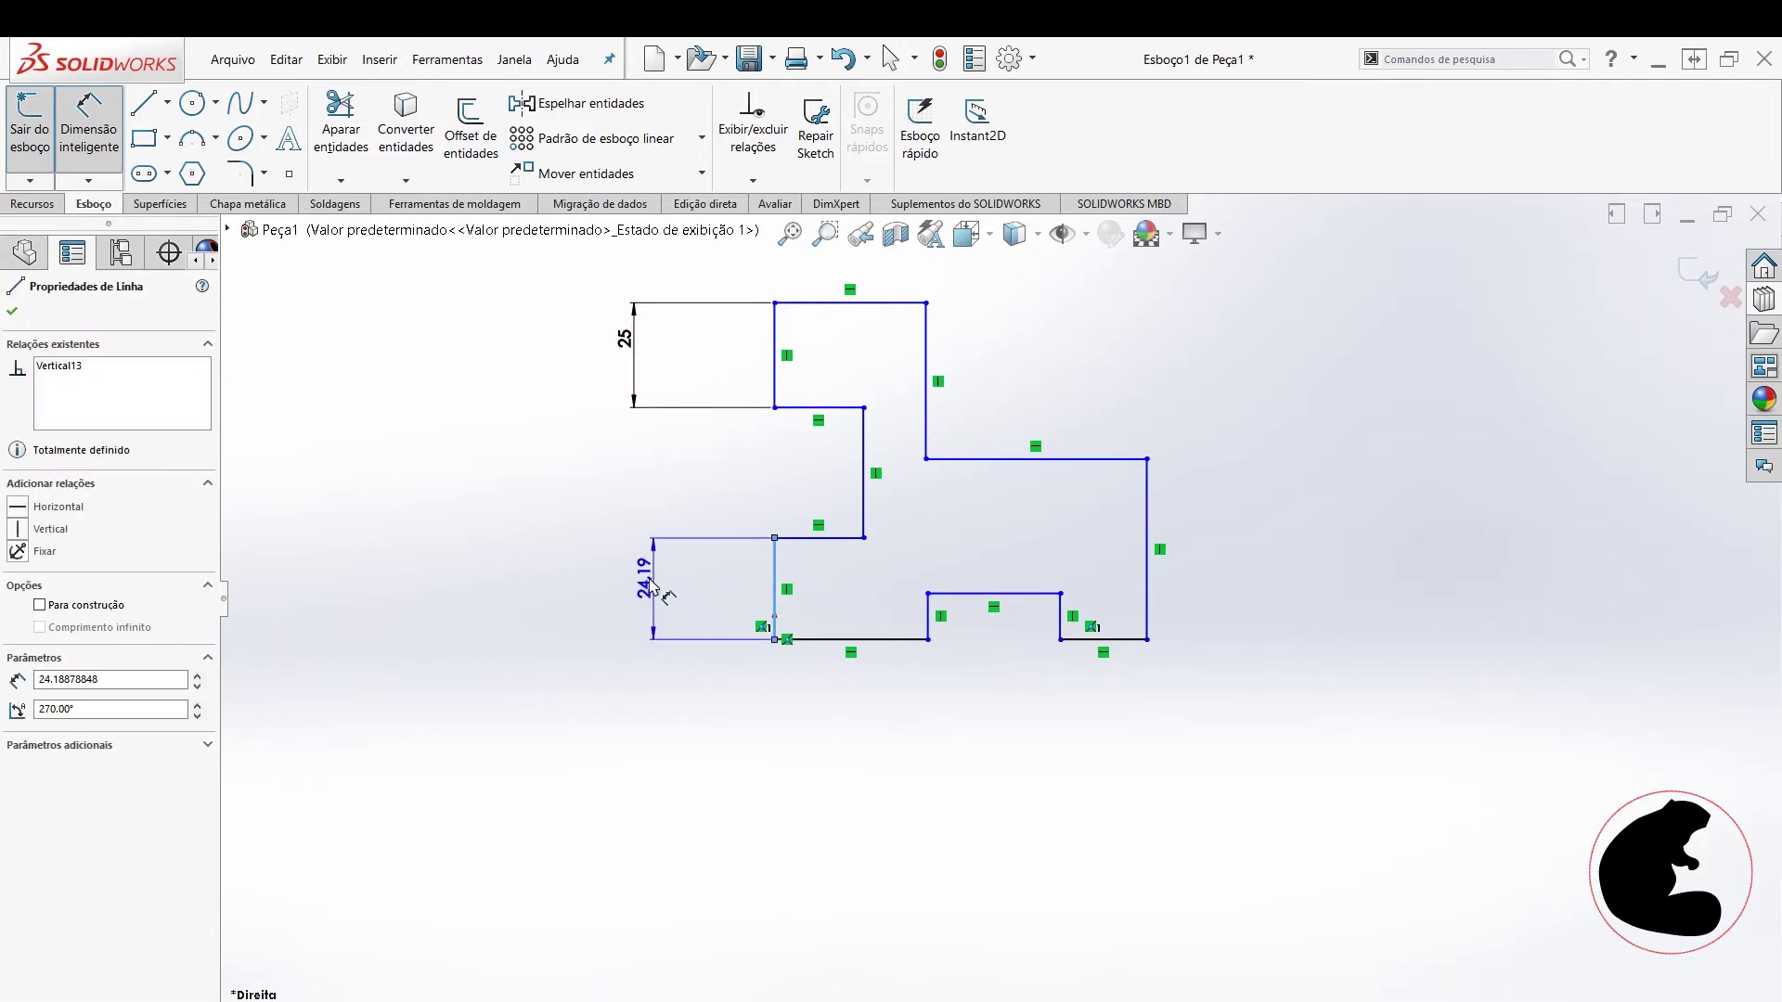
left_click(640, 590)
type("25")
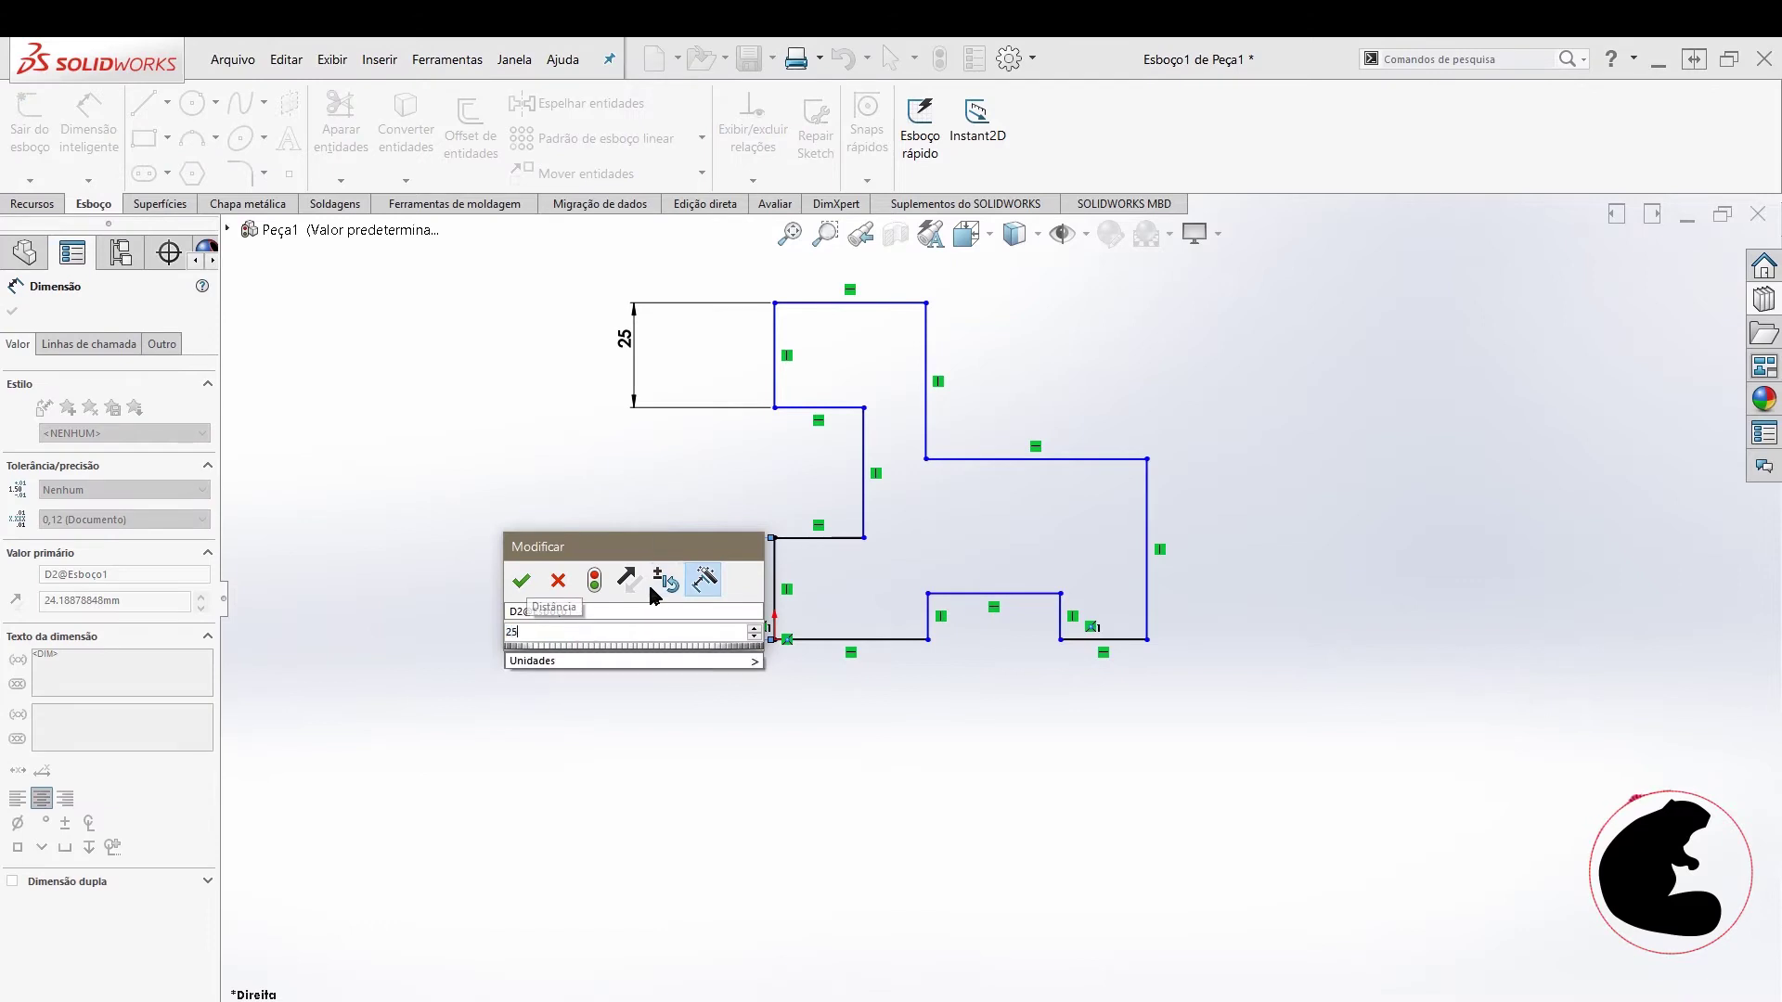
key("Return")
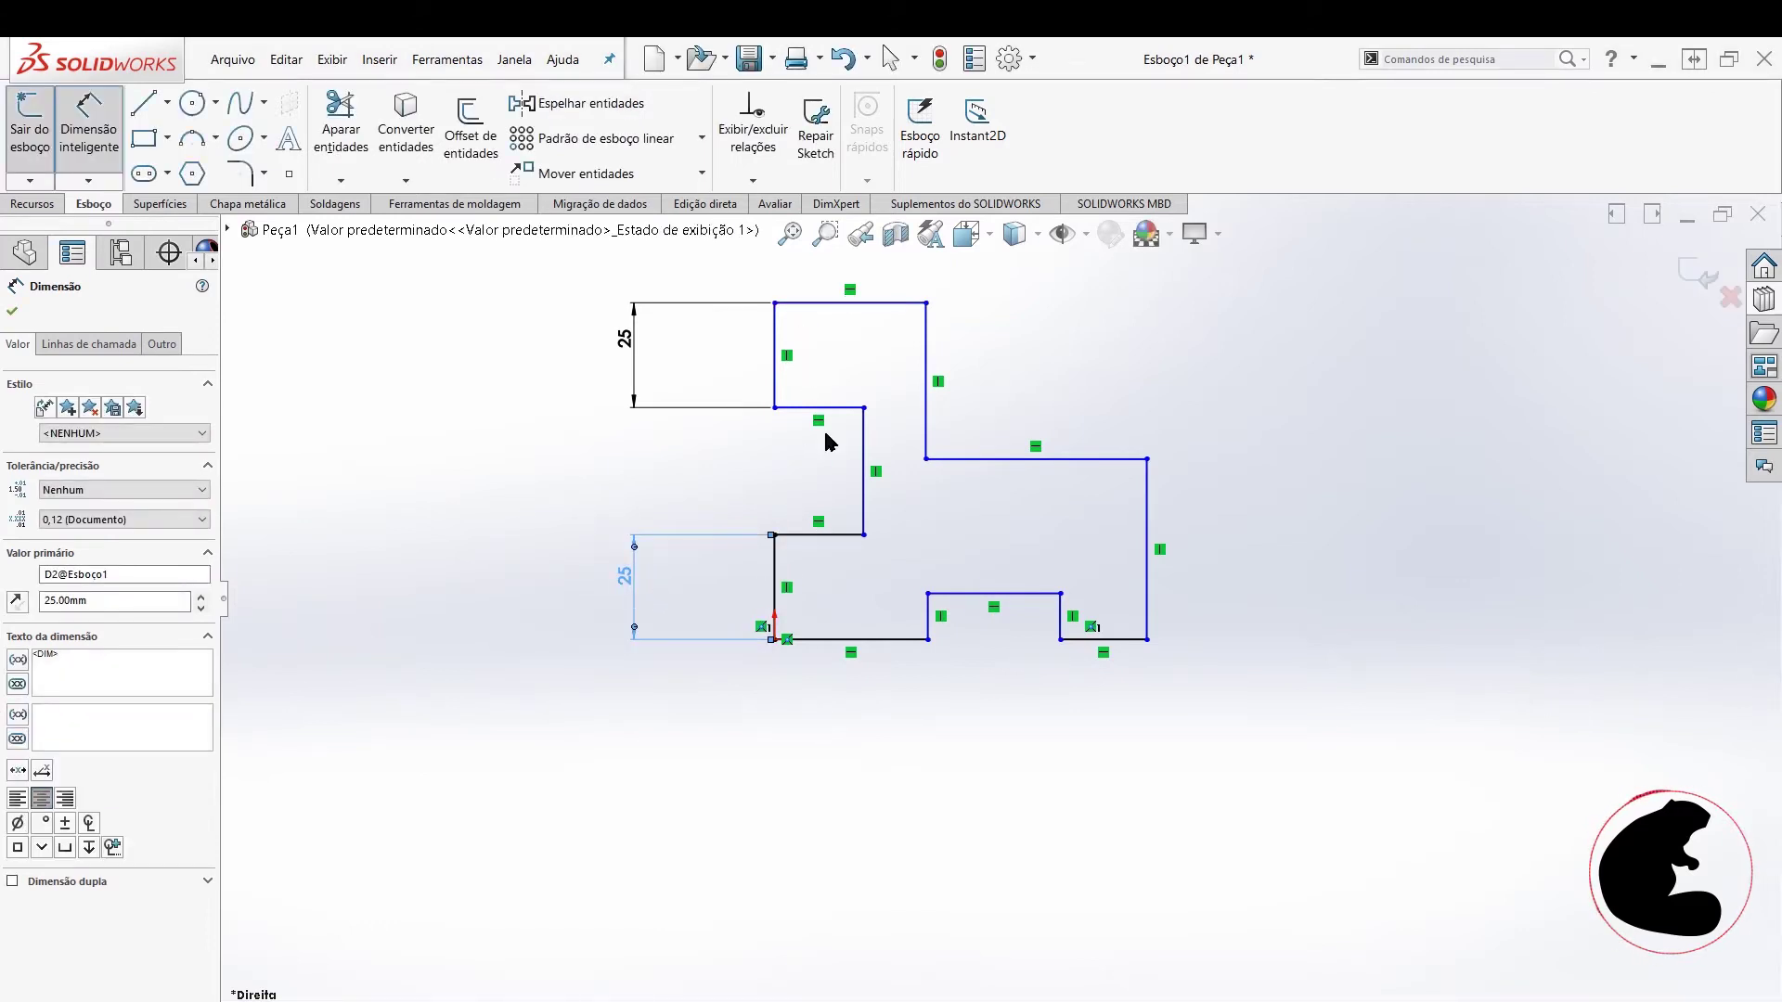
- Add the 80 overall height and the 30 left width dimensions
left_click(820, 642)
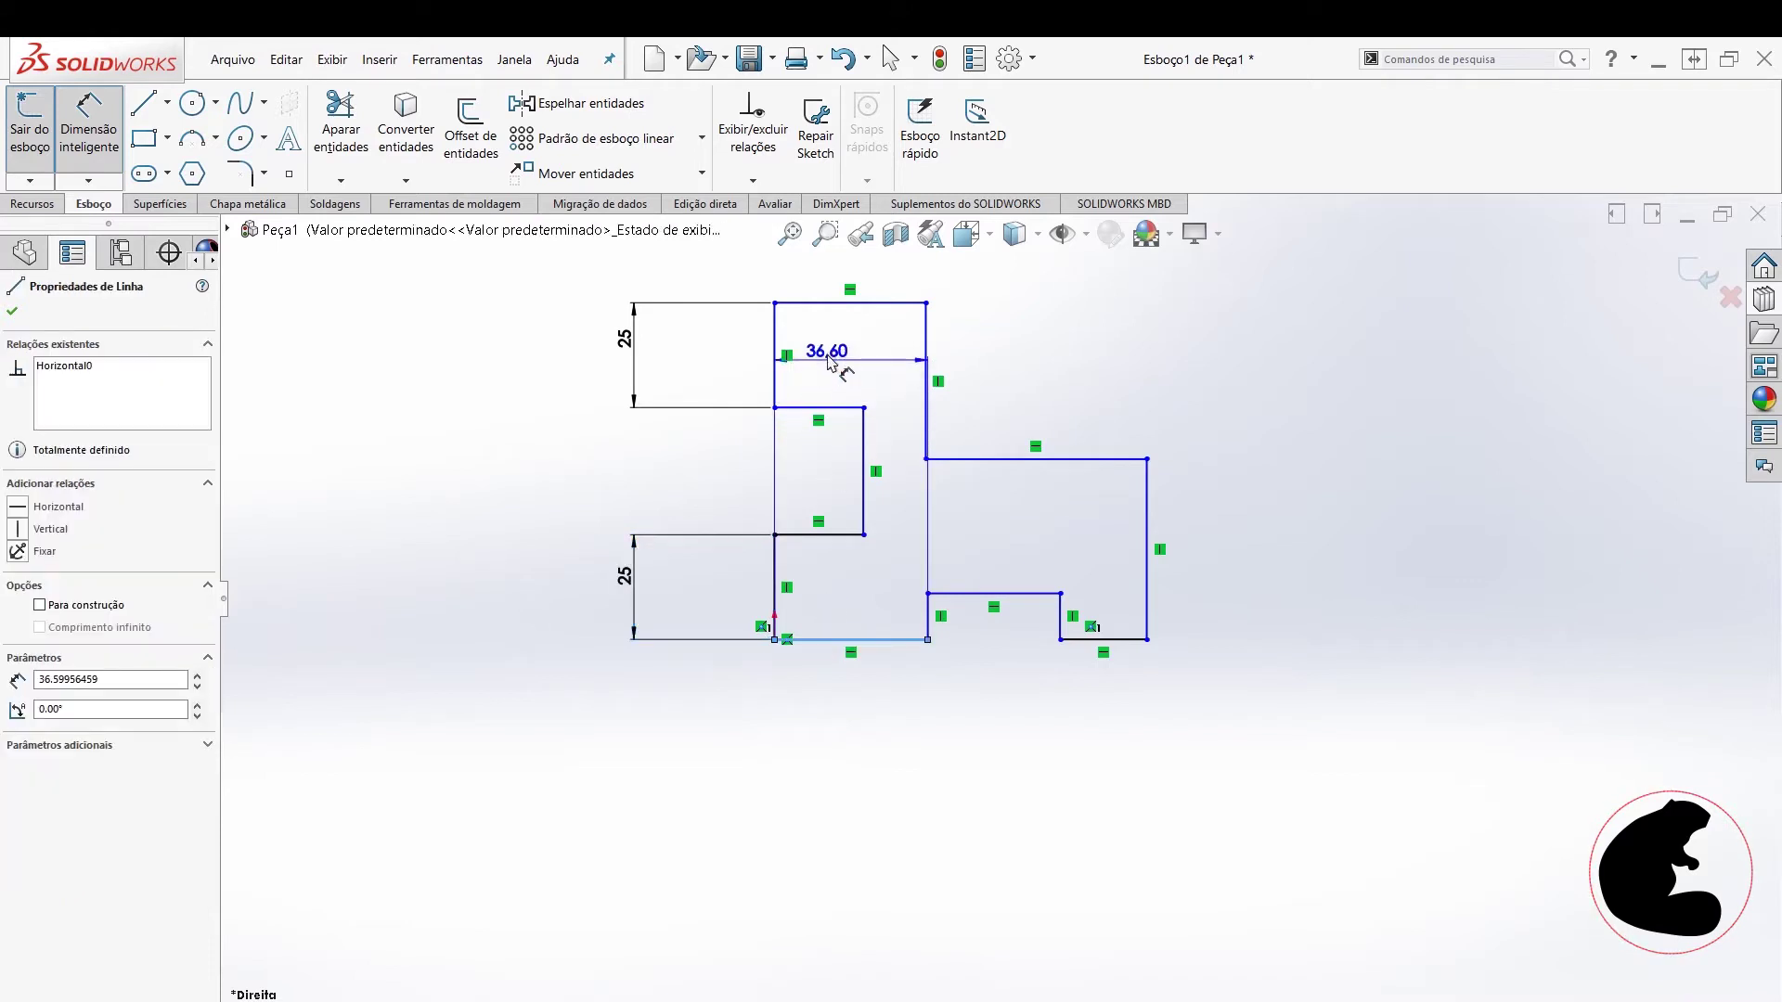
left_click(829, 304)
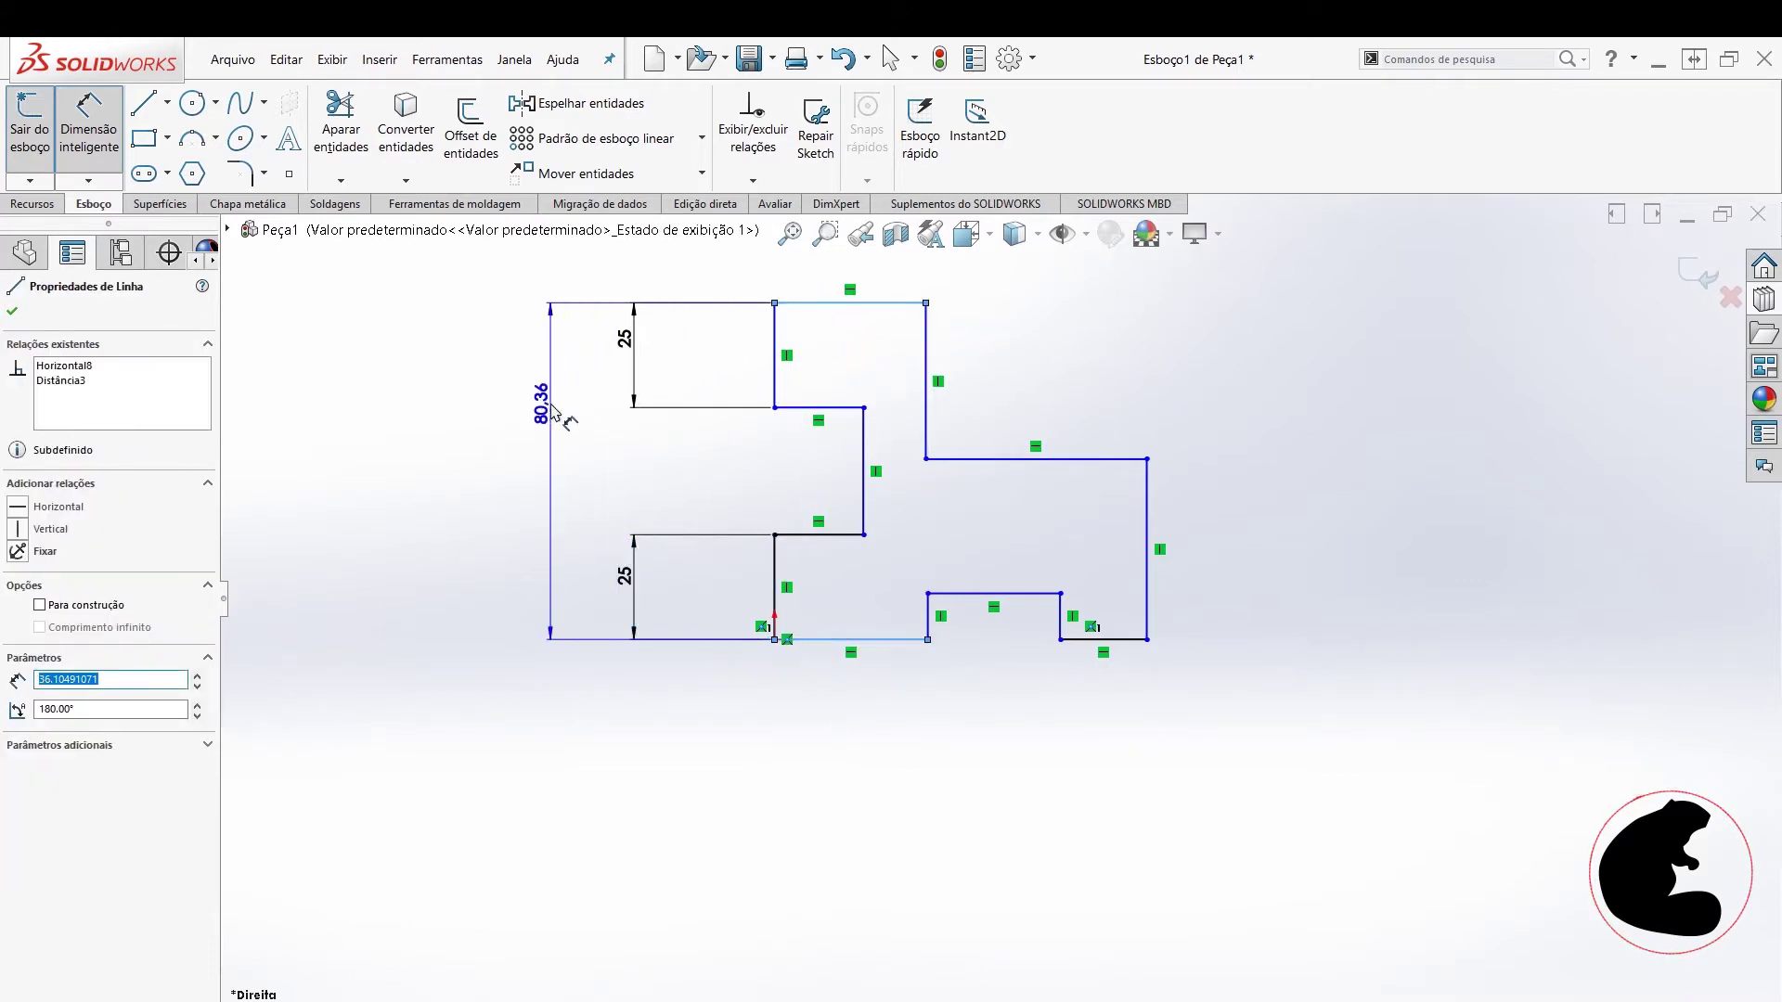
left_click(547, 437)
type("80")
key("Return")
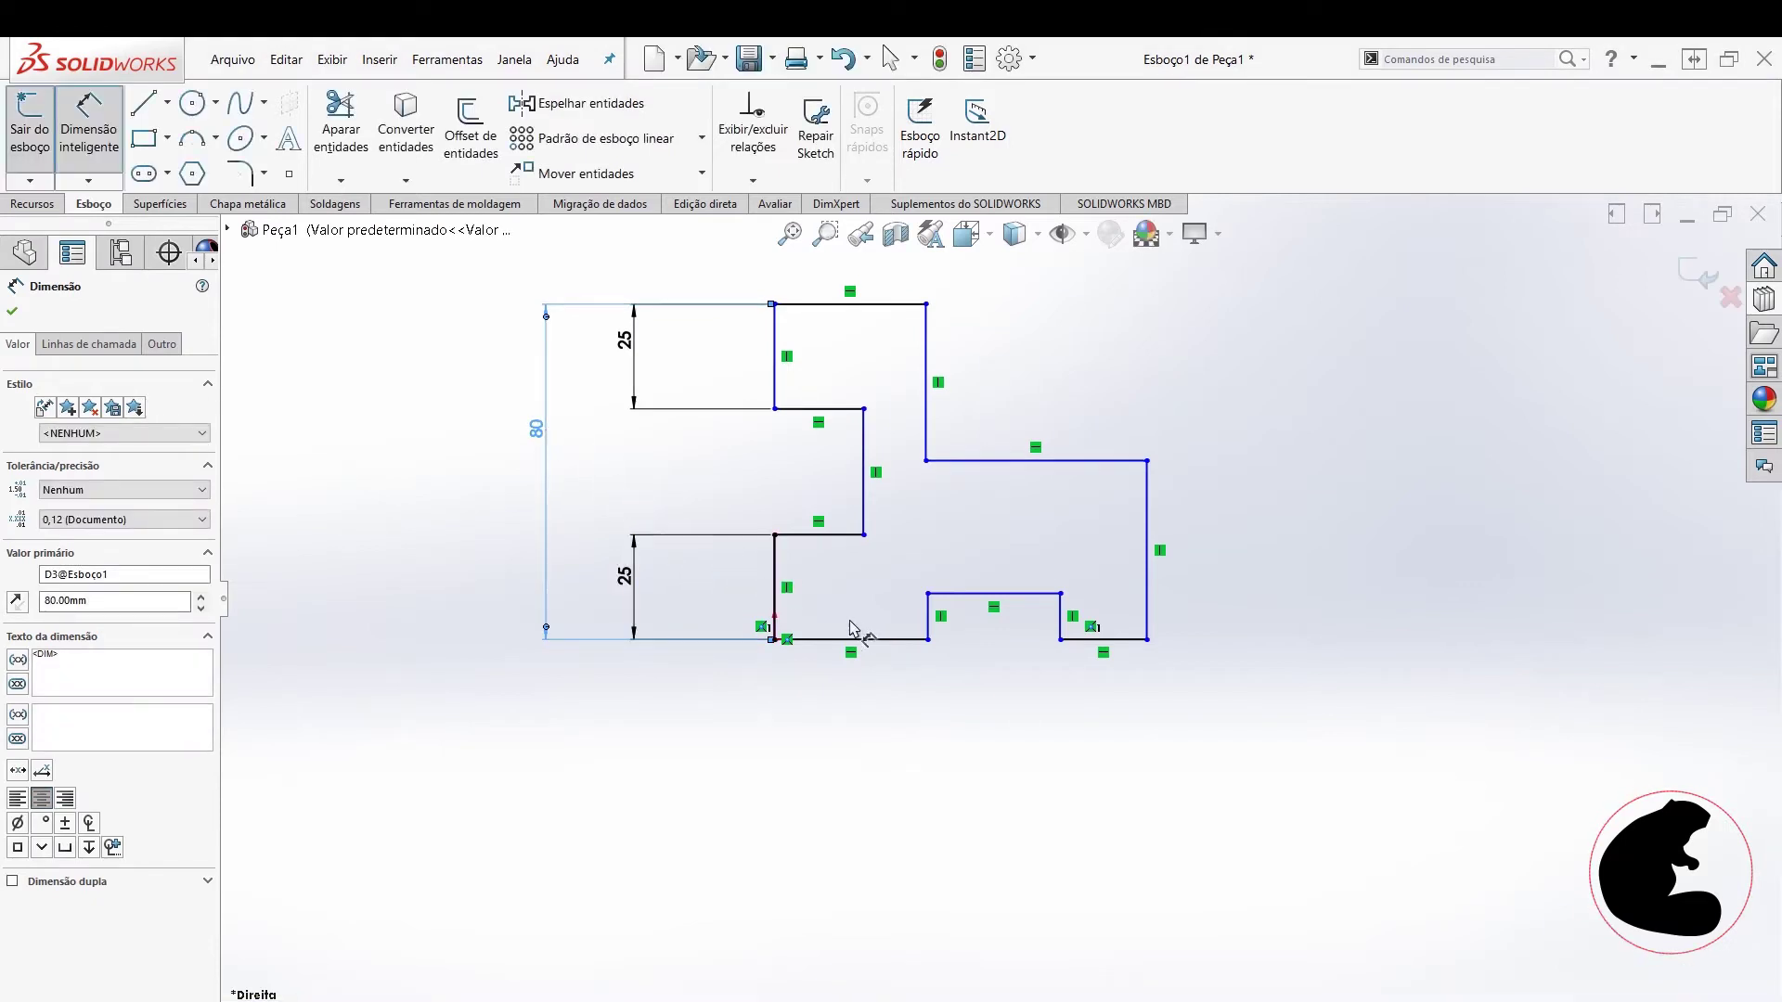
left_click(863, 505)
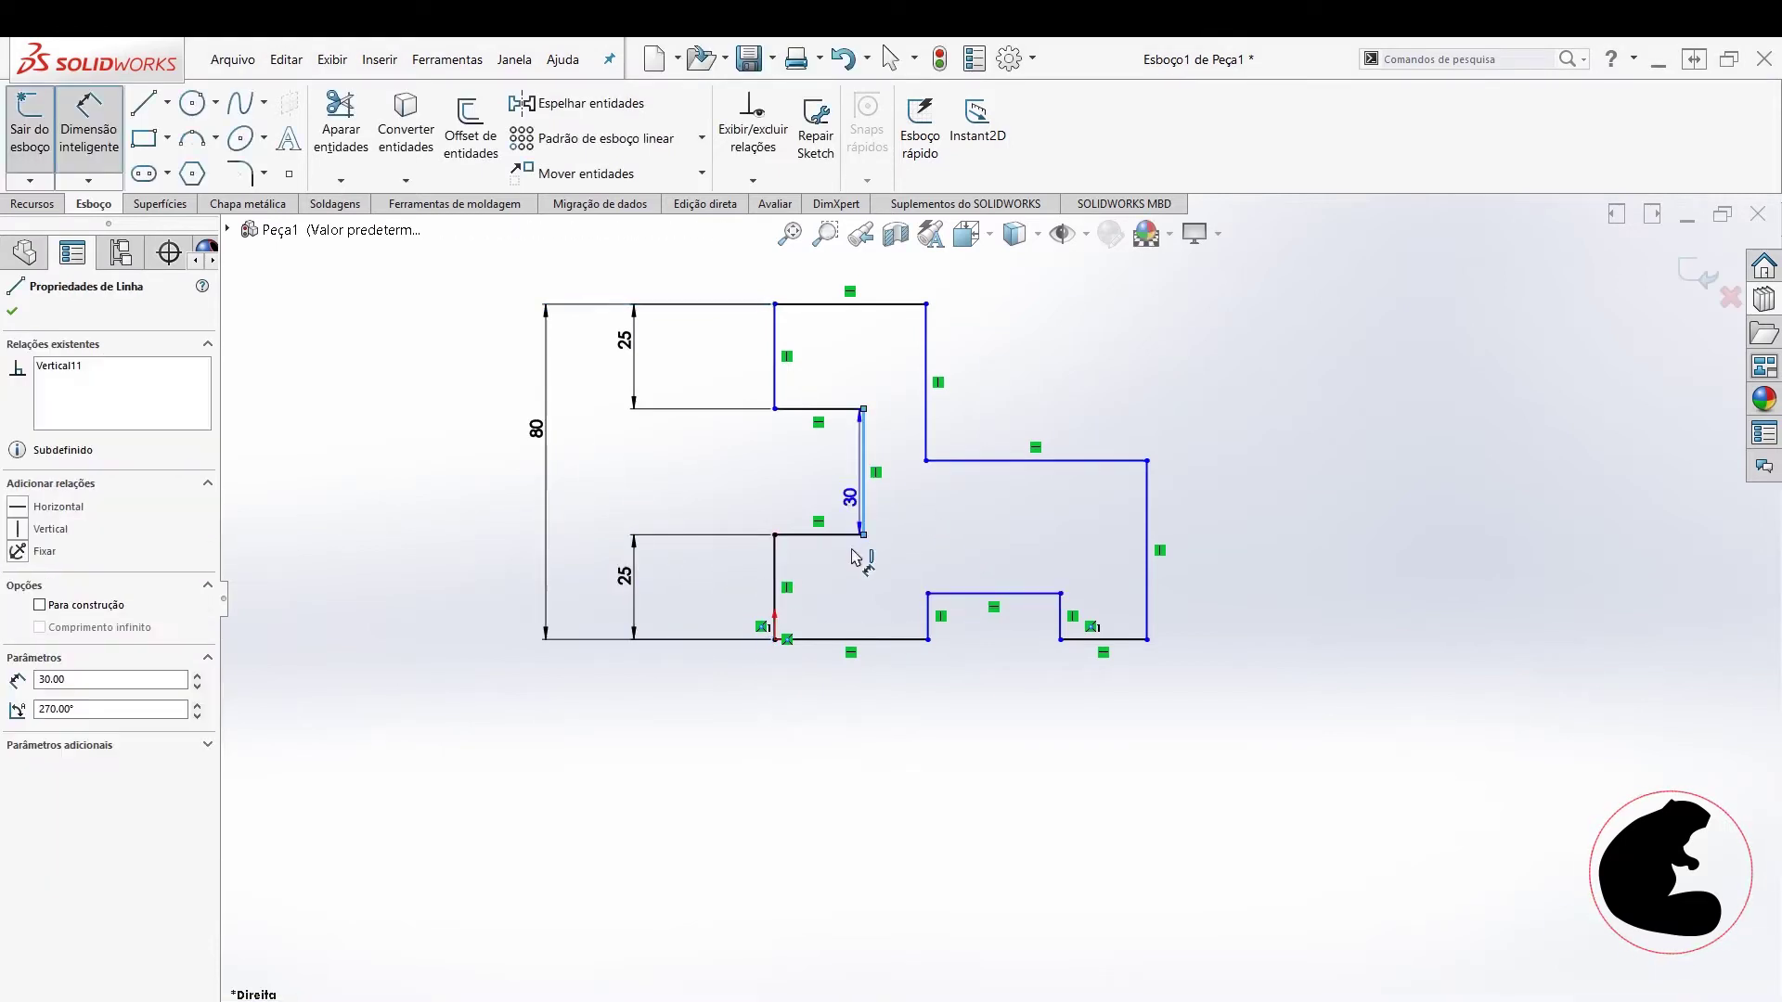
left_click(776, 562)
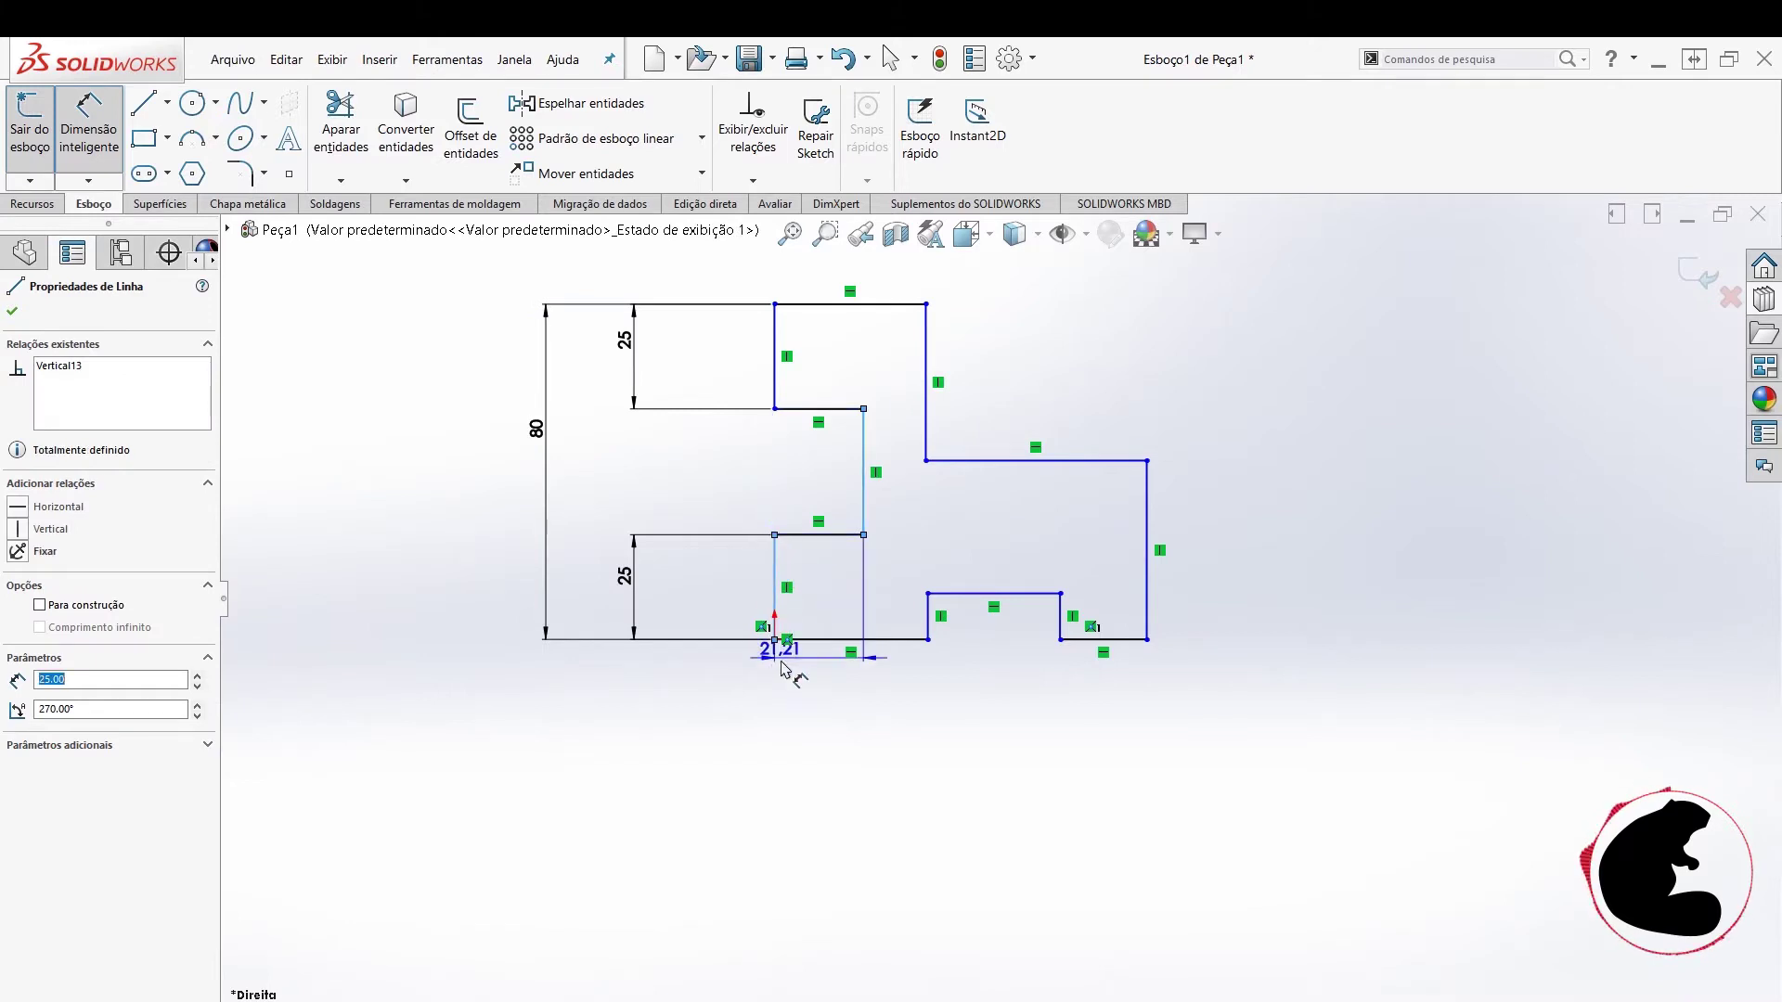
left_click(822, 738)
type("30")
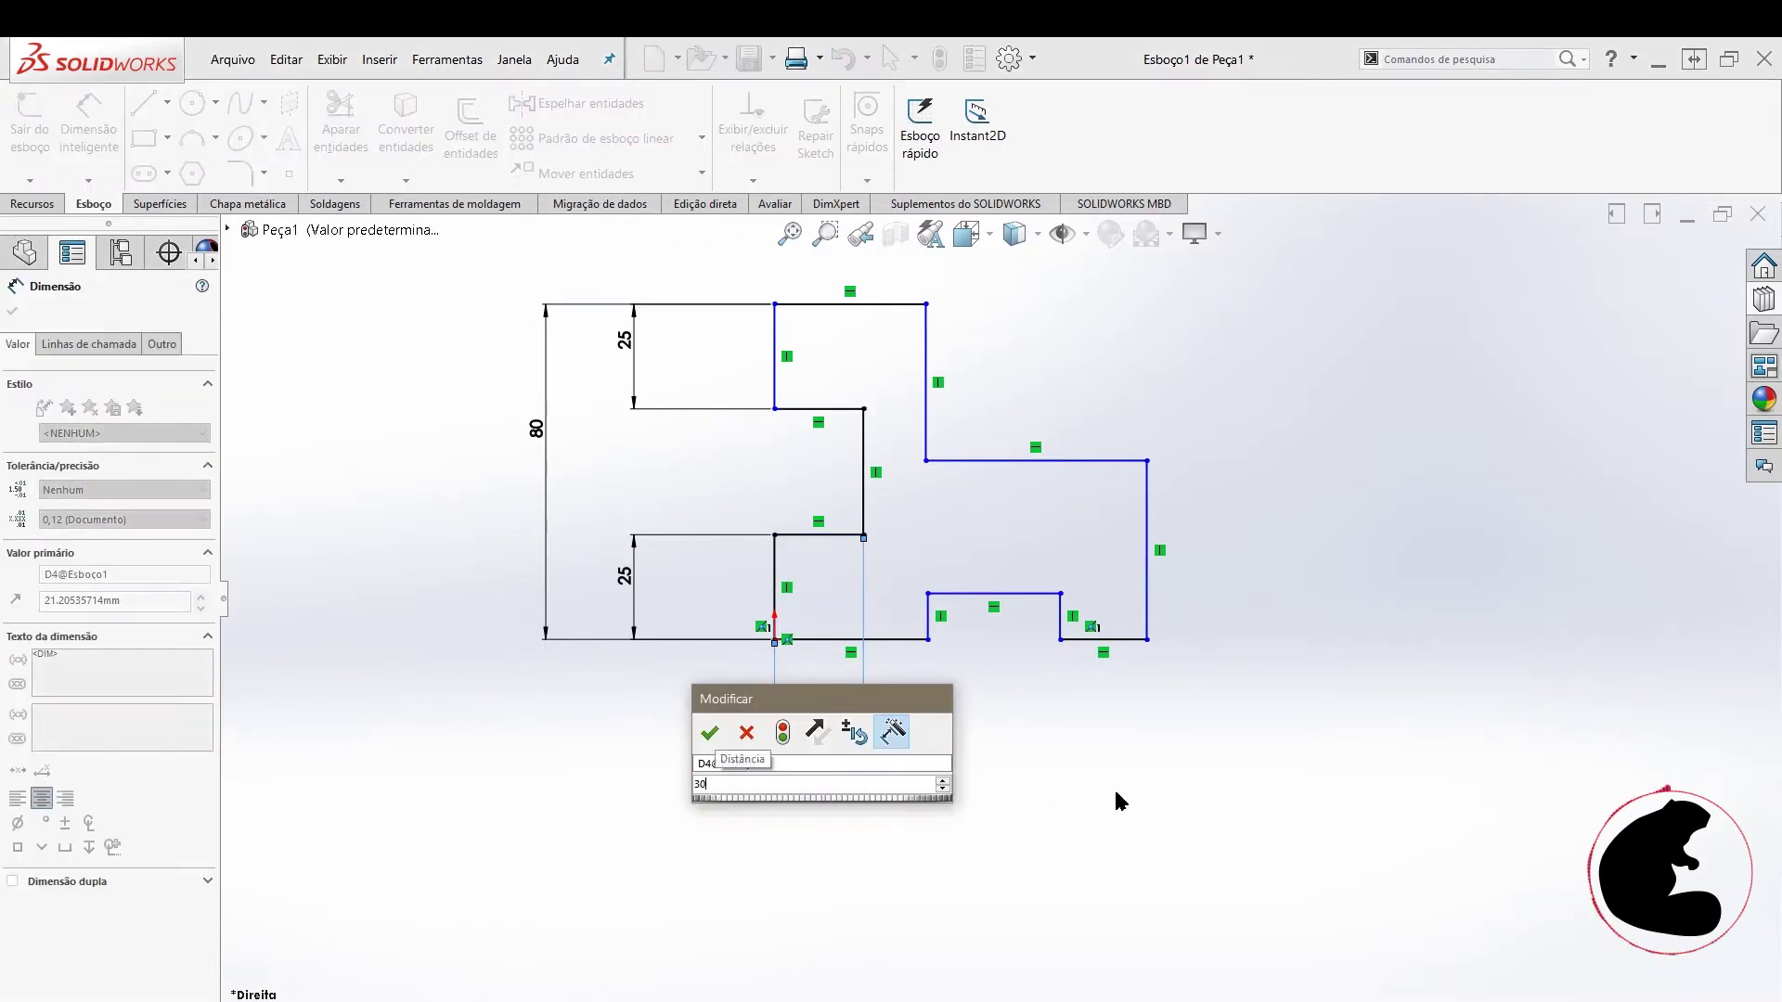
key("Return")
key("Escape")
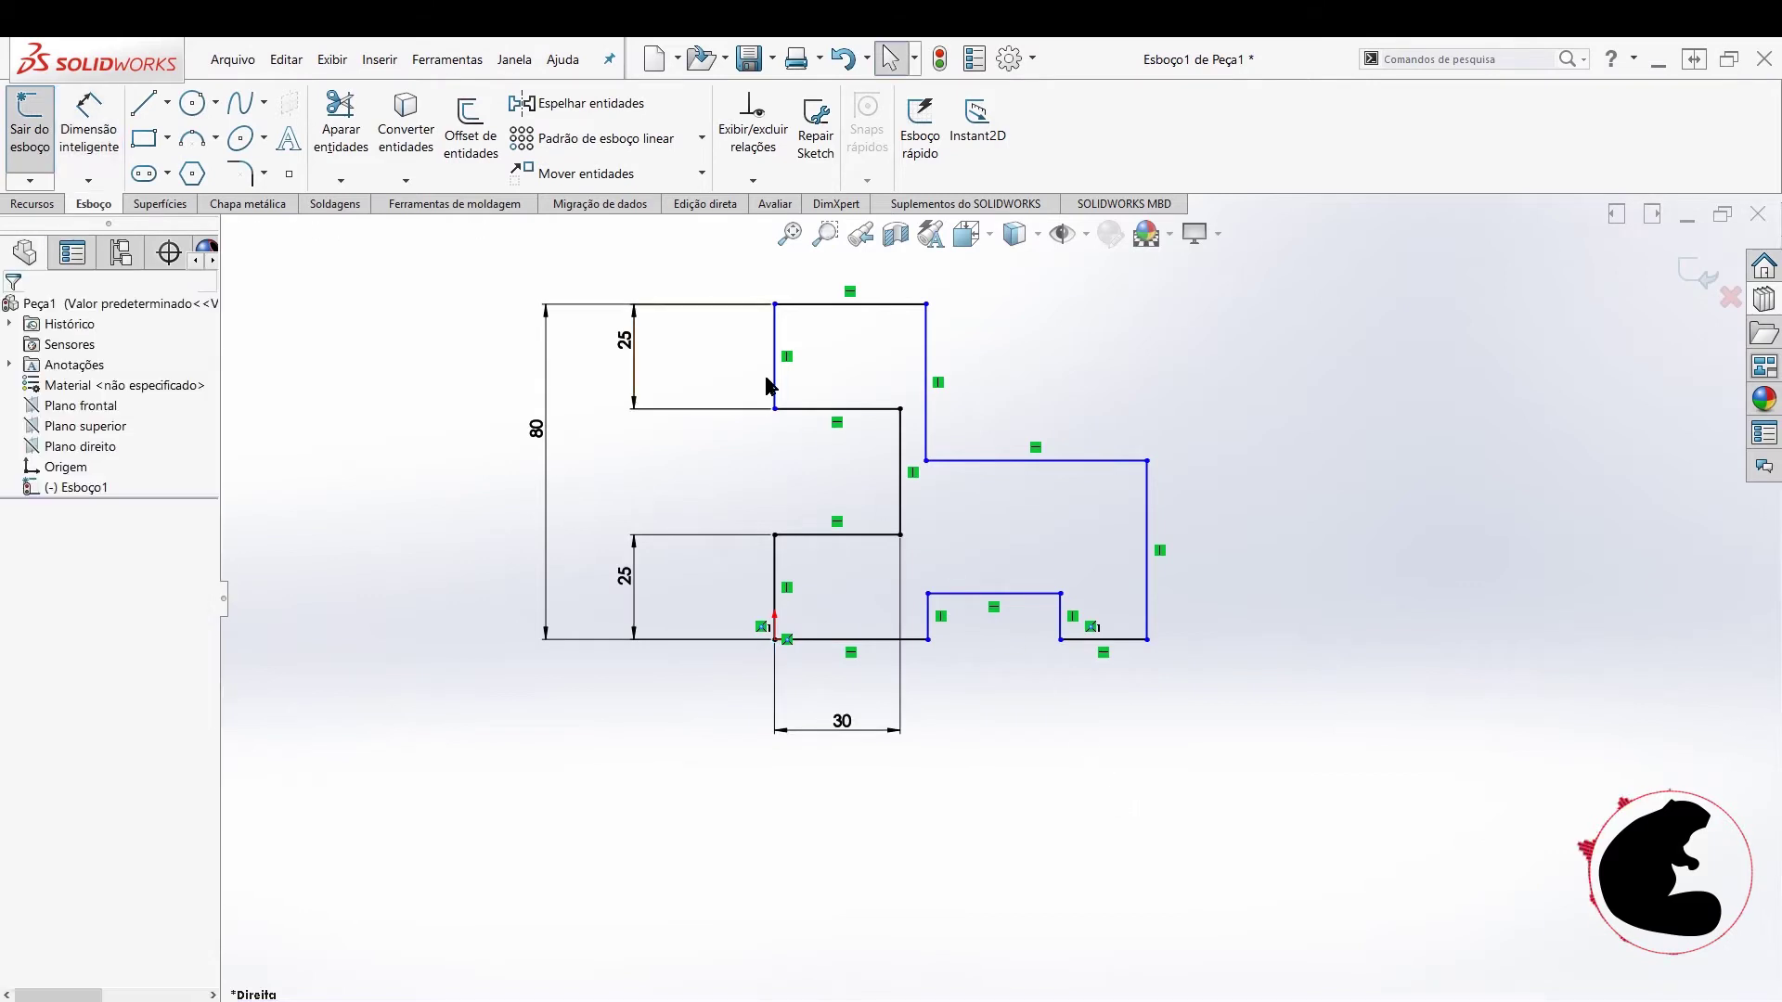
- Apply a Colinear relation to the two left vertical edges of the notch
left_click(774, 592)
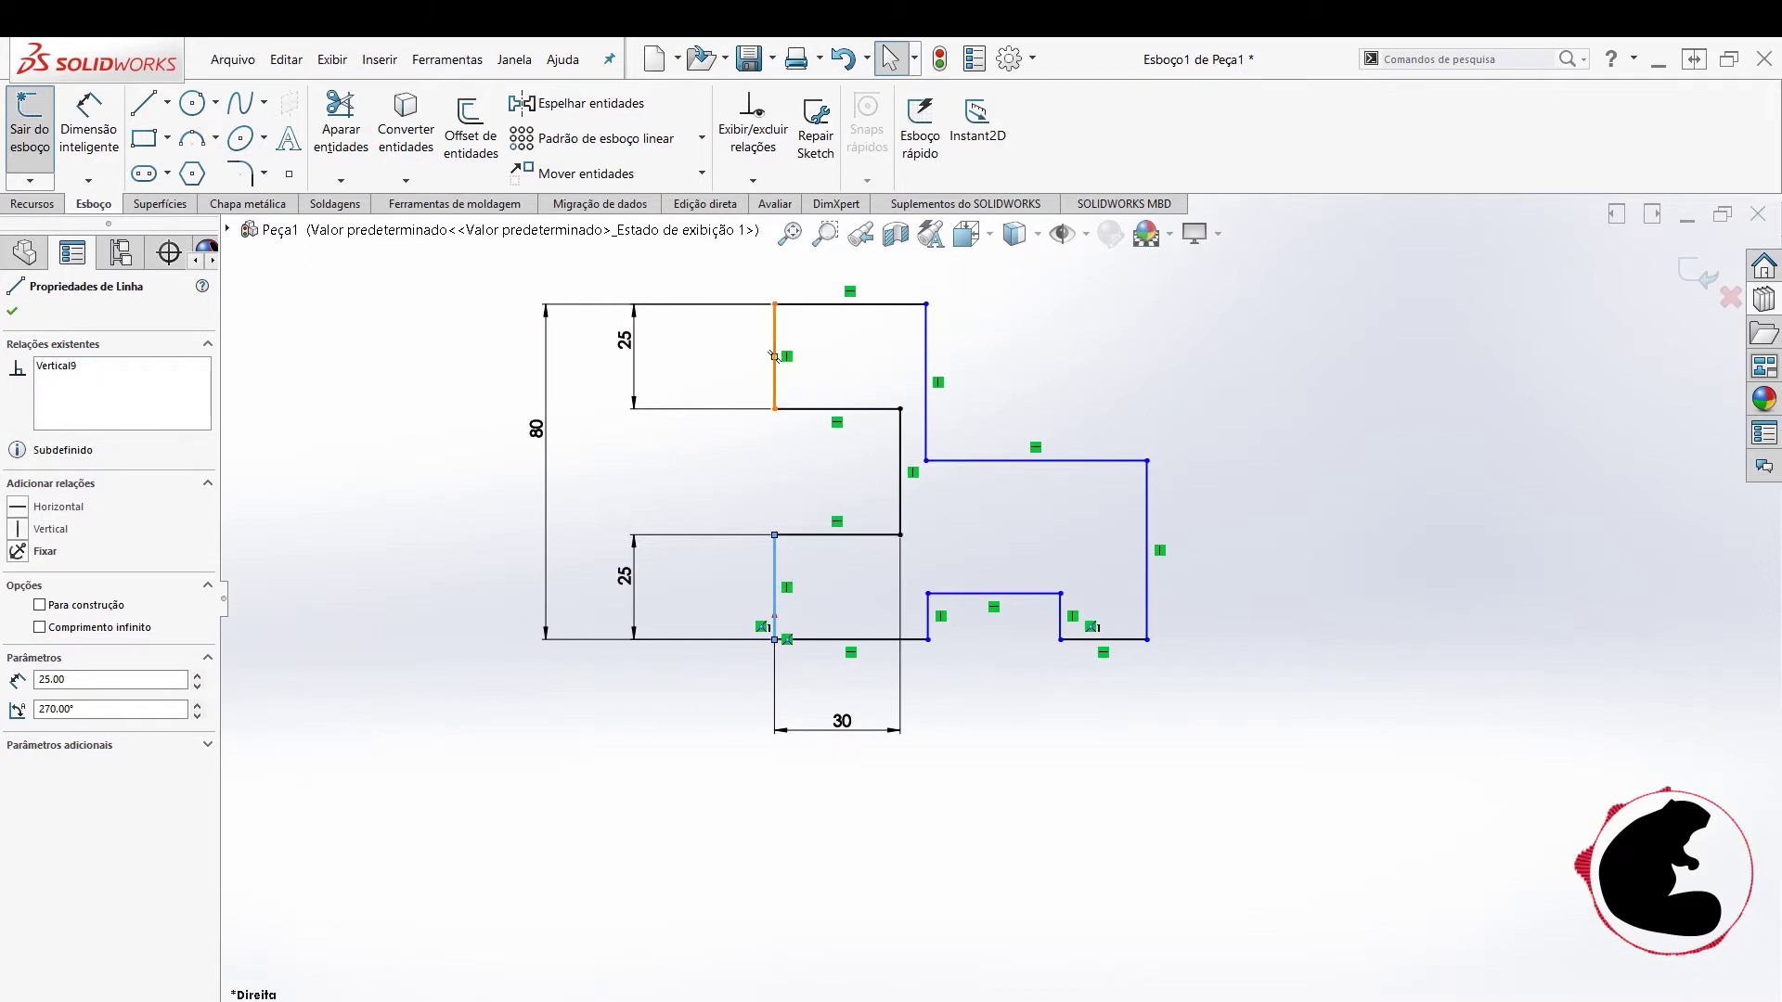
left_click(776, 390, "ctrl")
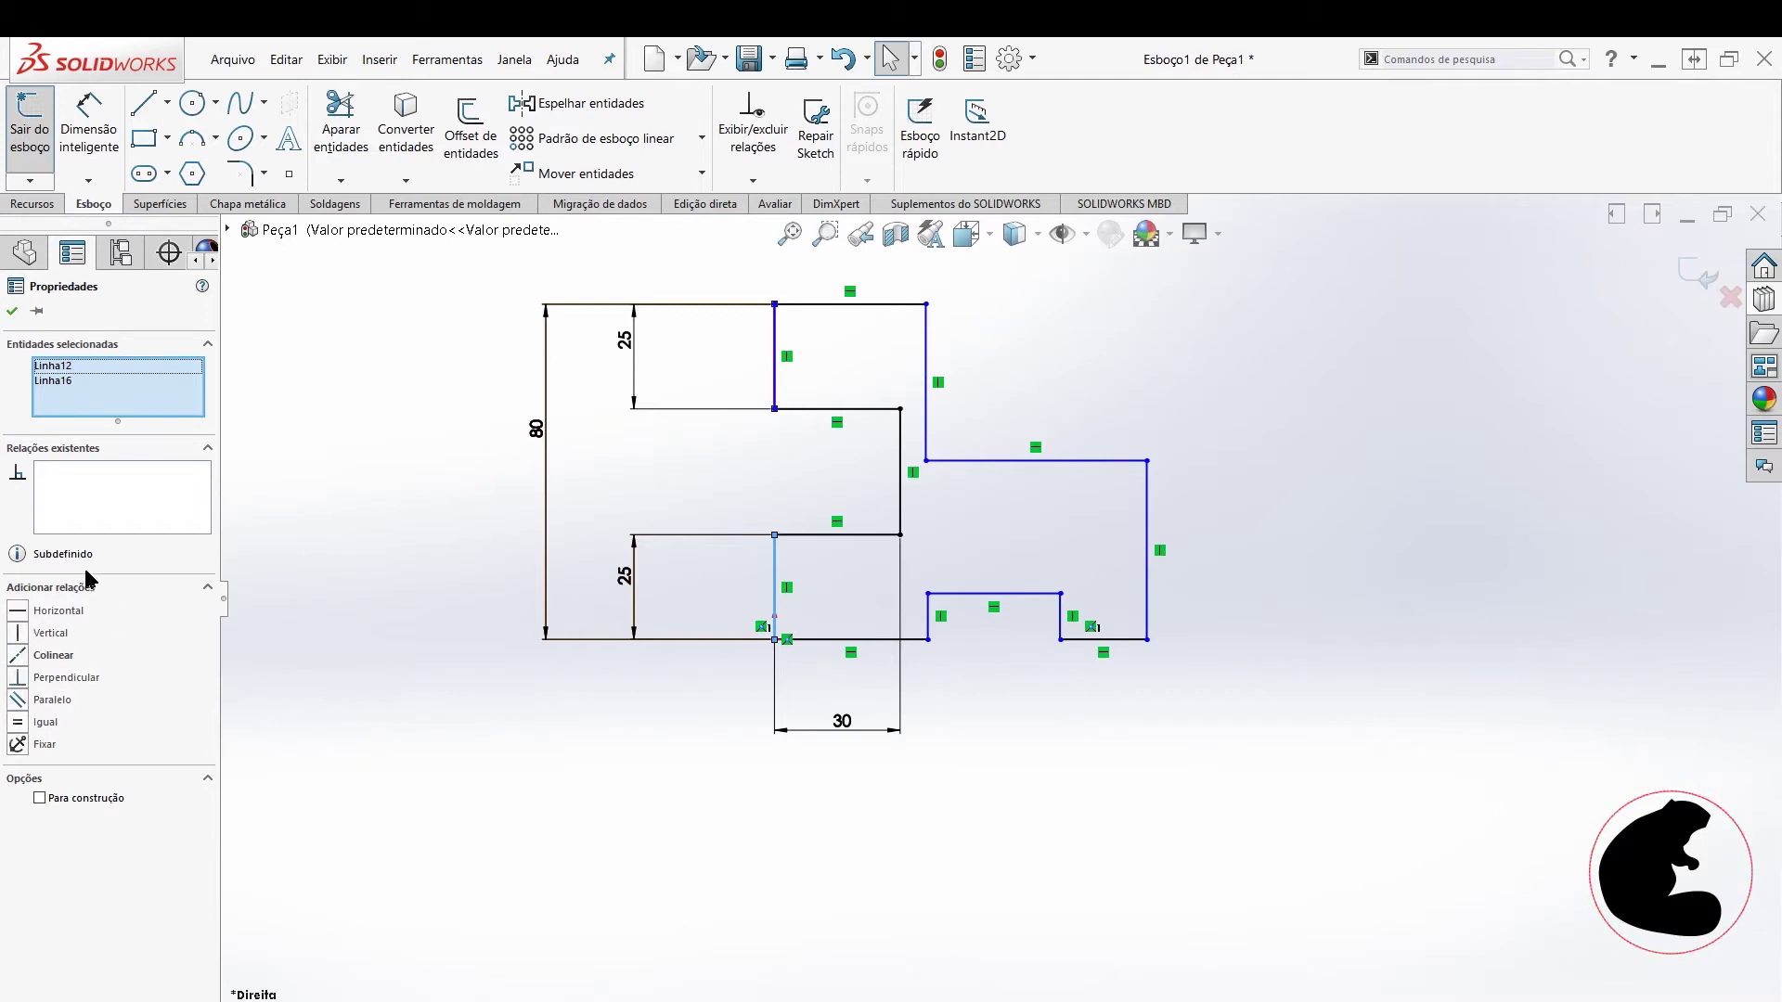
left_click(17, 656)
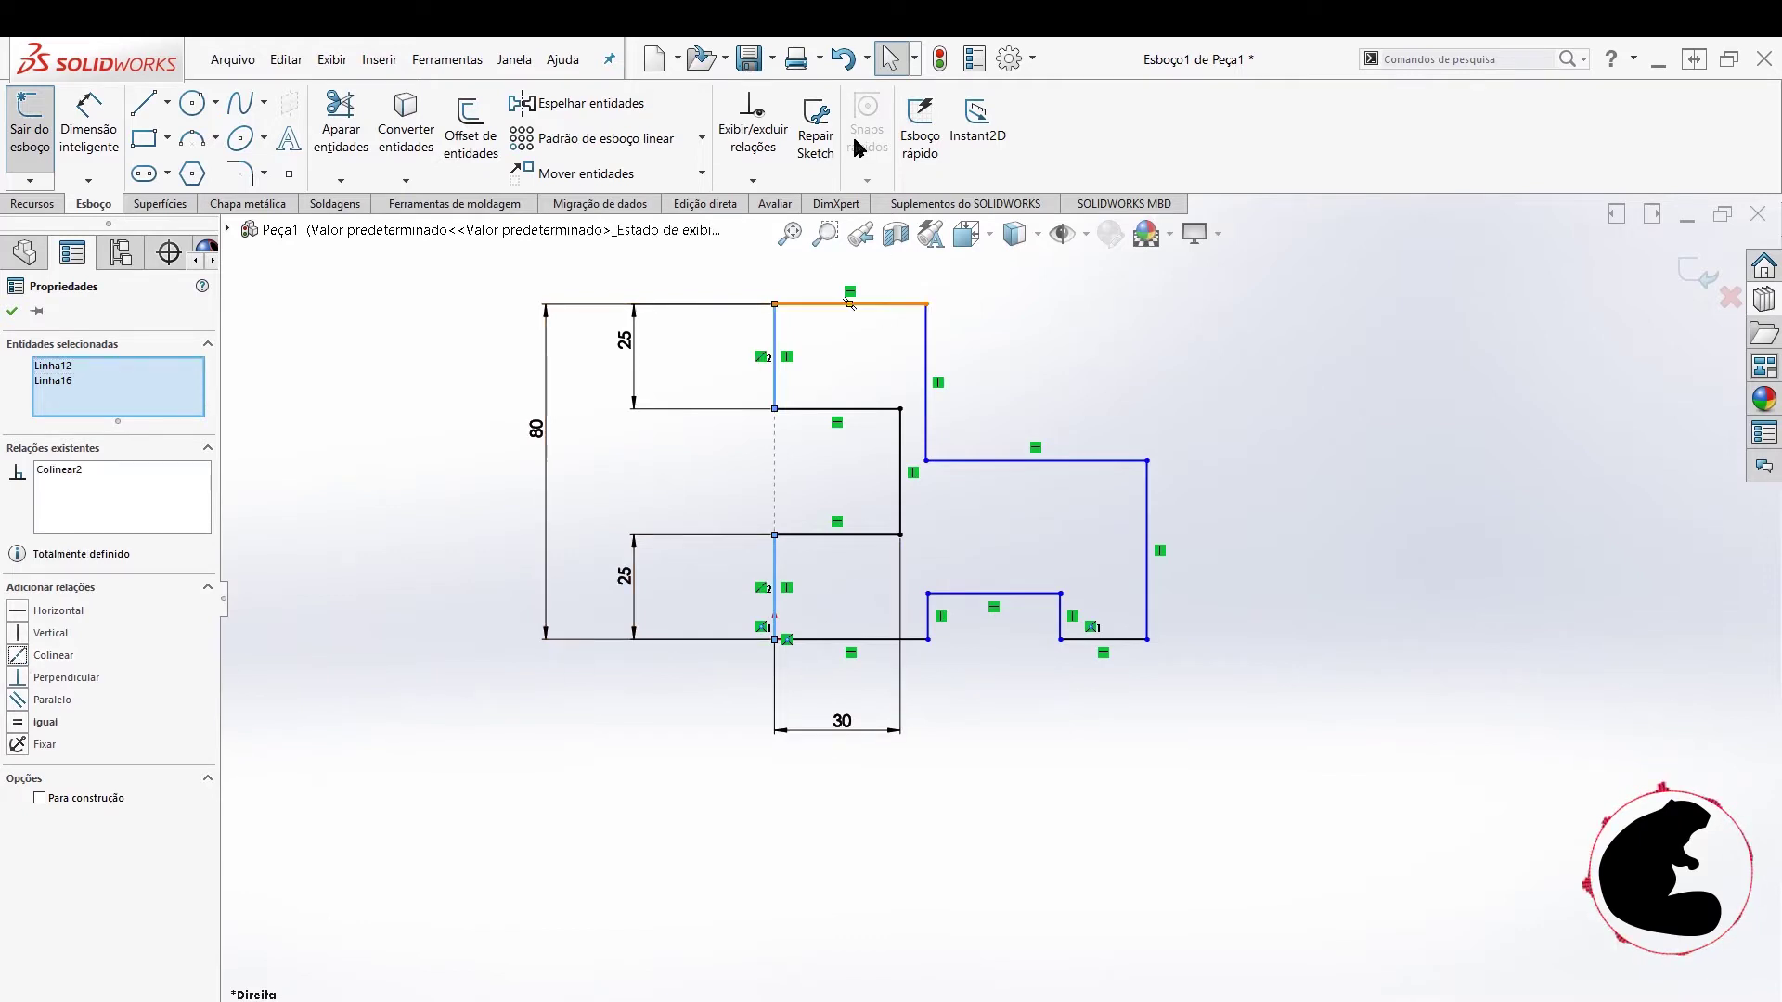
left_click(12, 312)
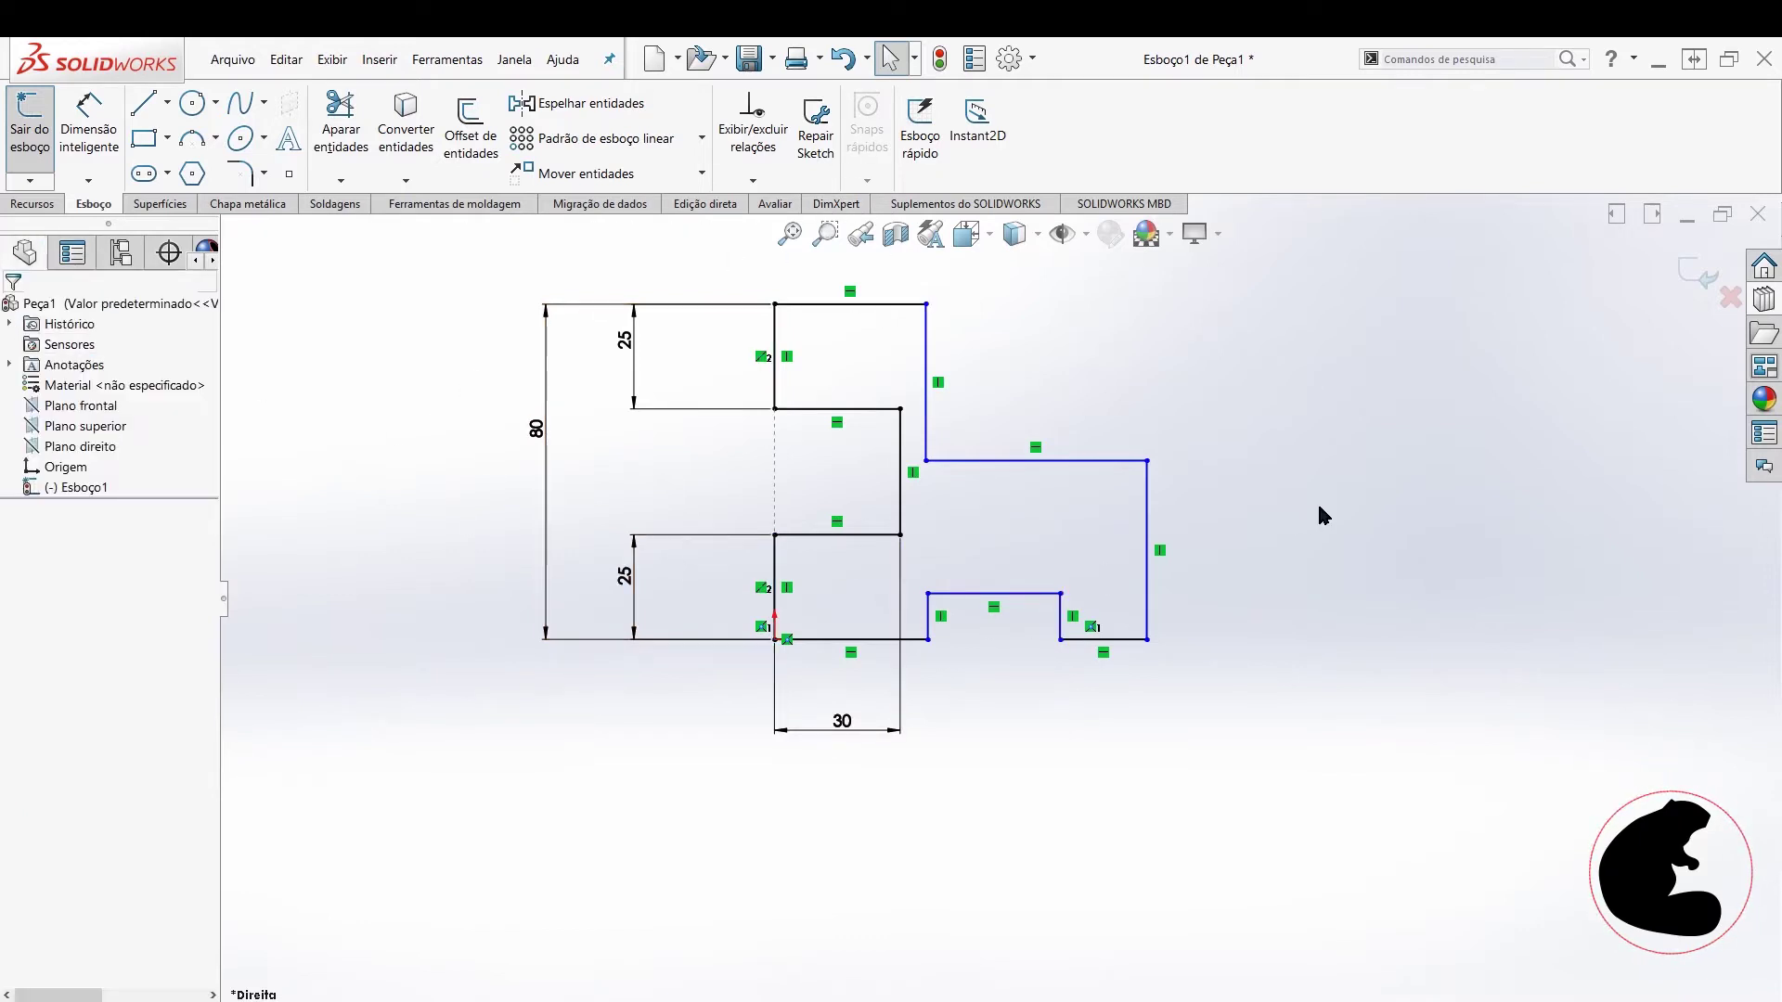
- Drag the undefined right-hand and notch edges so the top step extends further right
key("z")
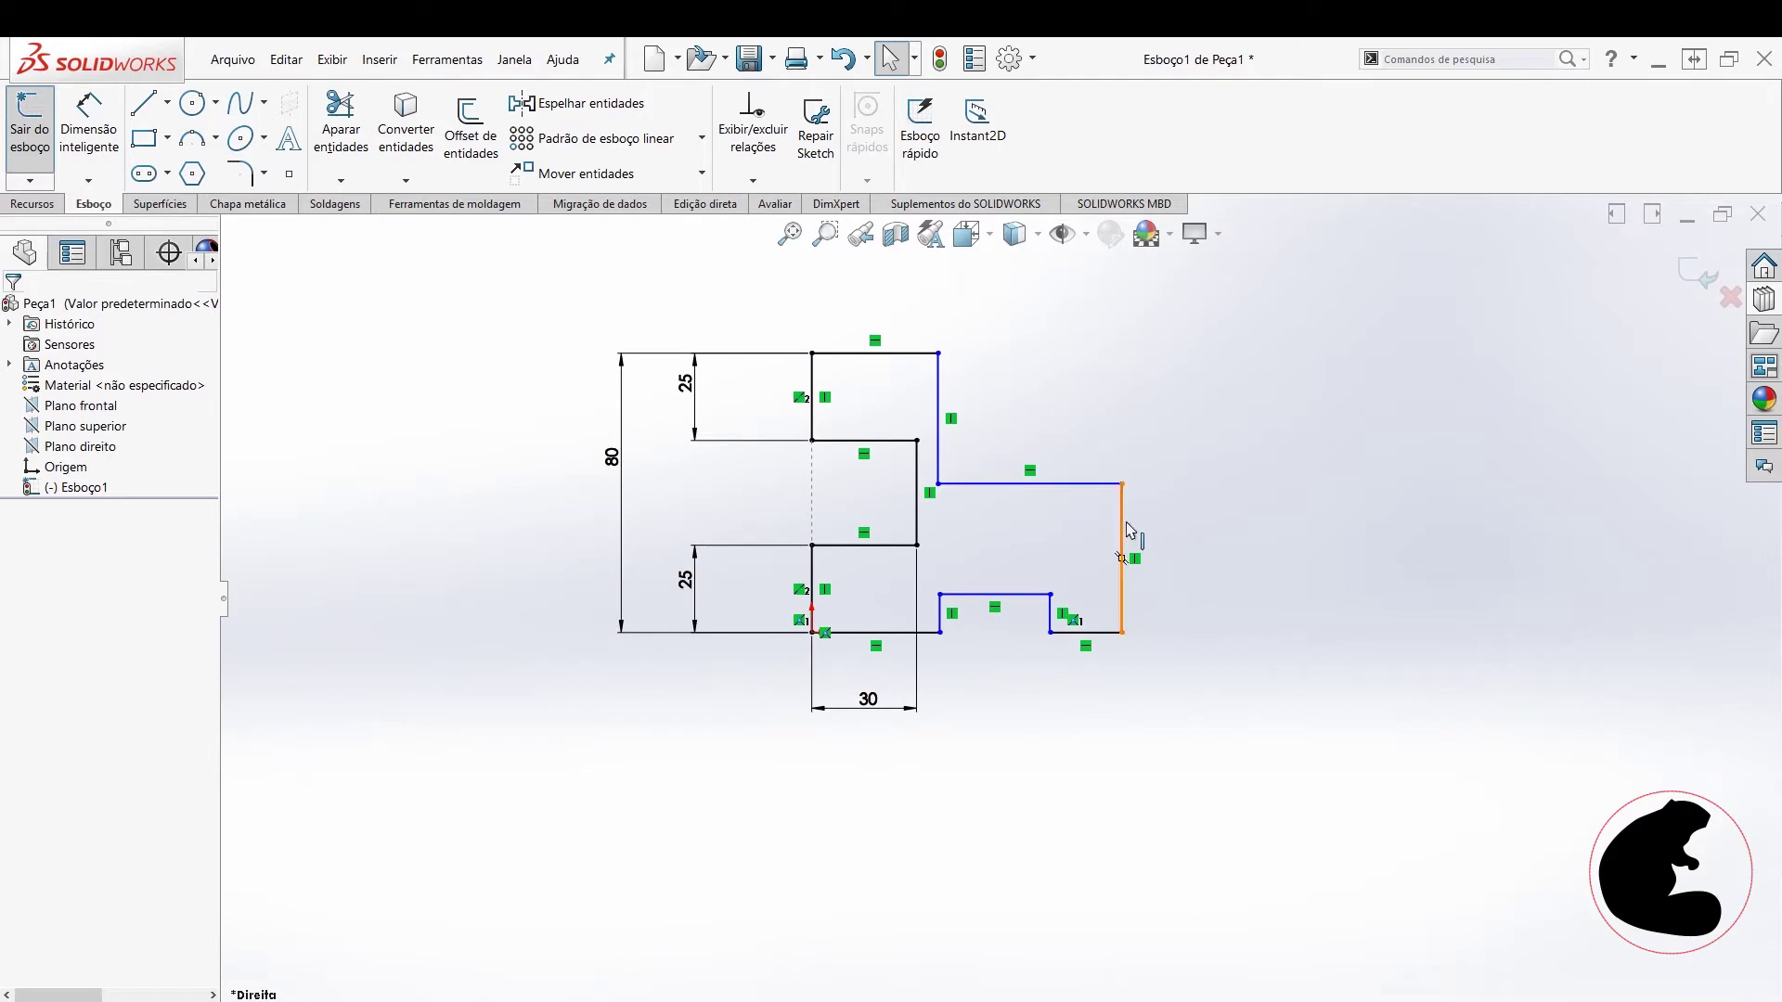
left_click_drag(1125, 547, 1327, 552)
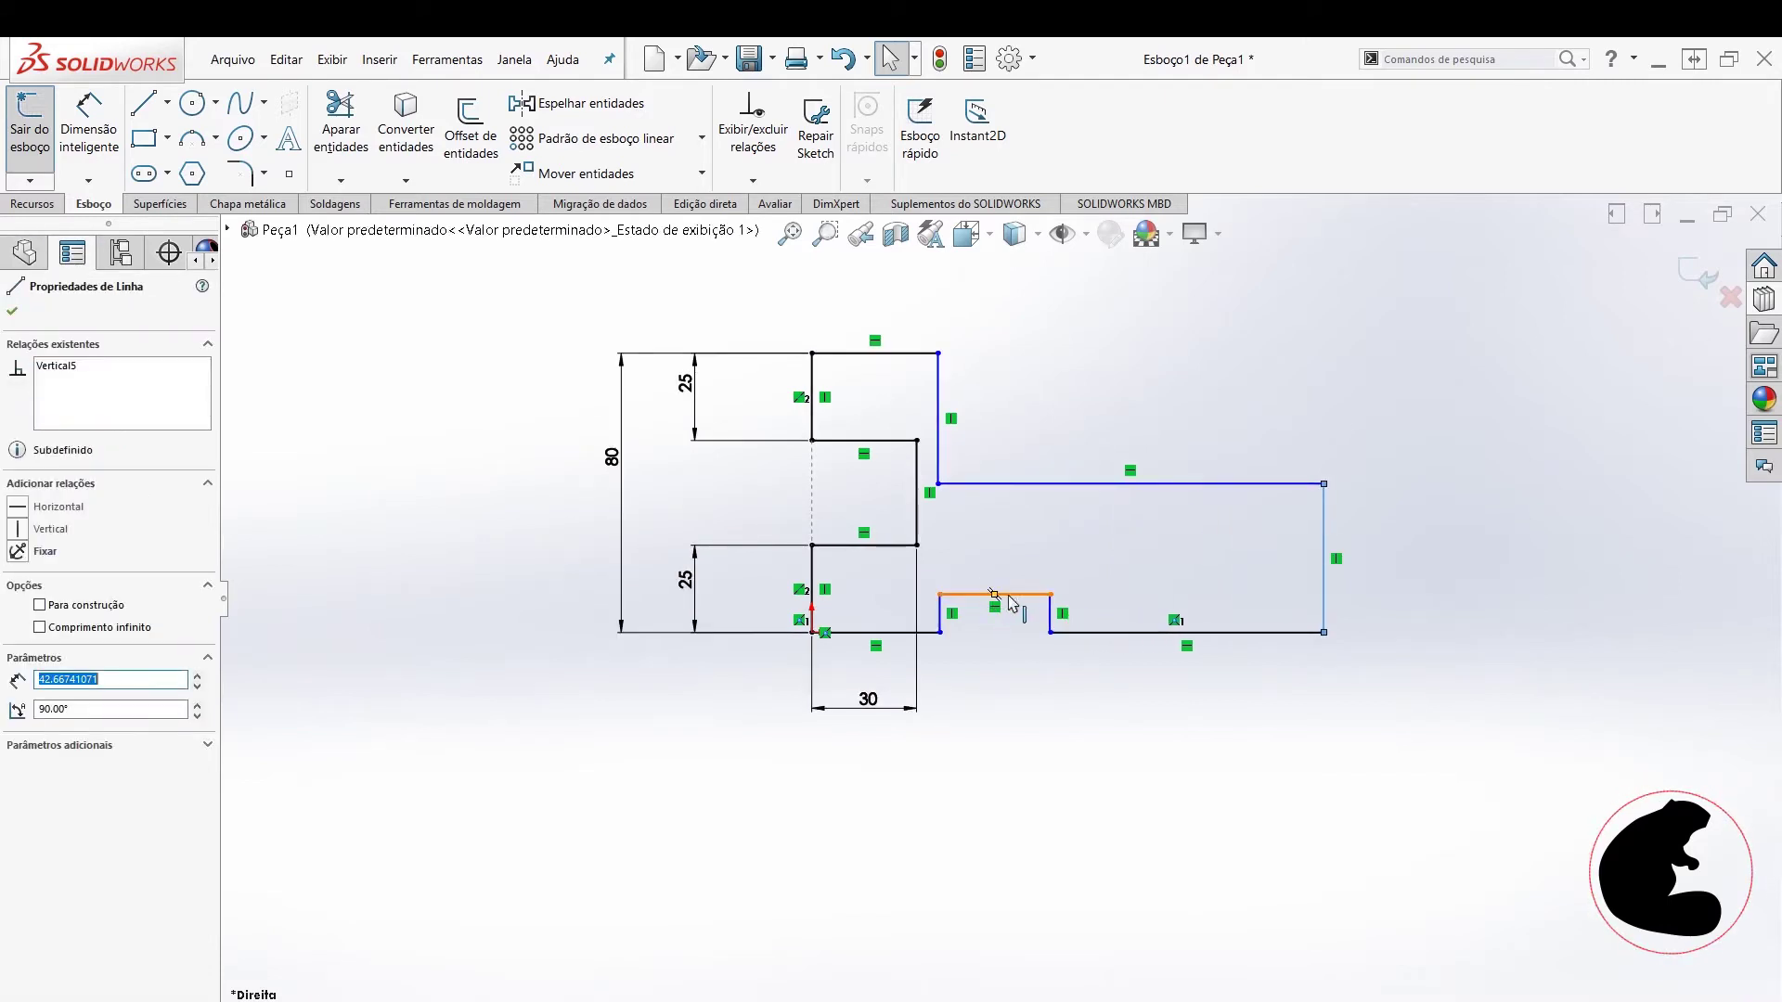
left_click_drag(1058, 613, 945, 617)
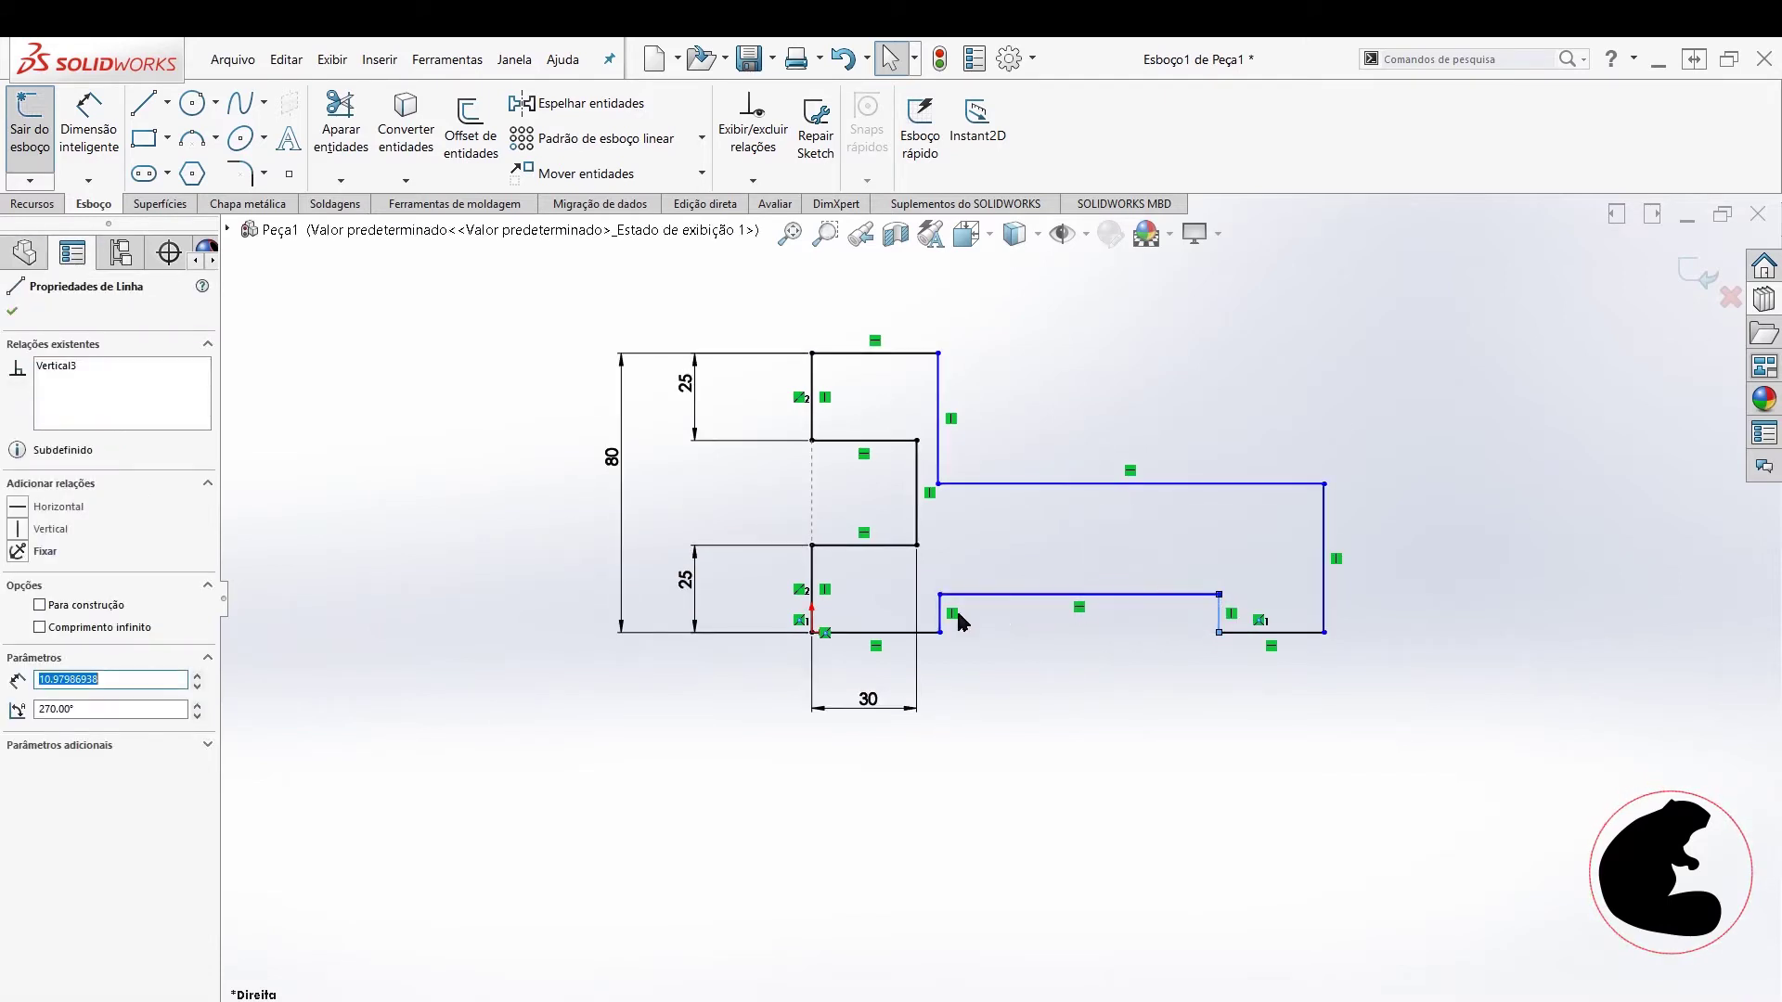
left_click_drag(945, 631, 1016, 617)
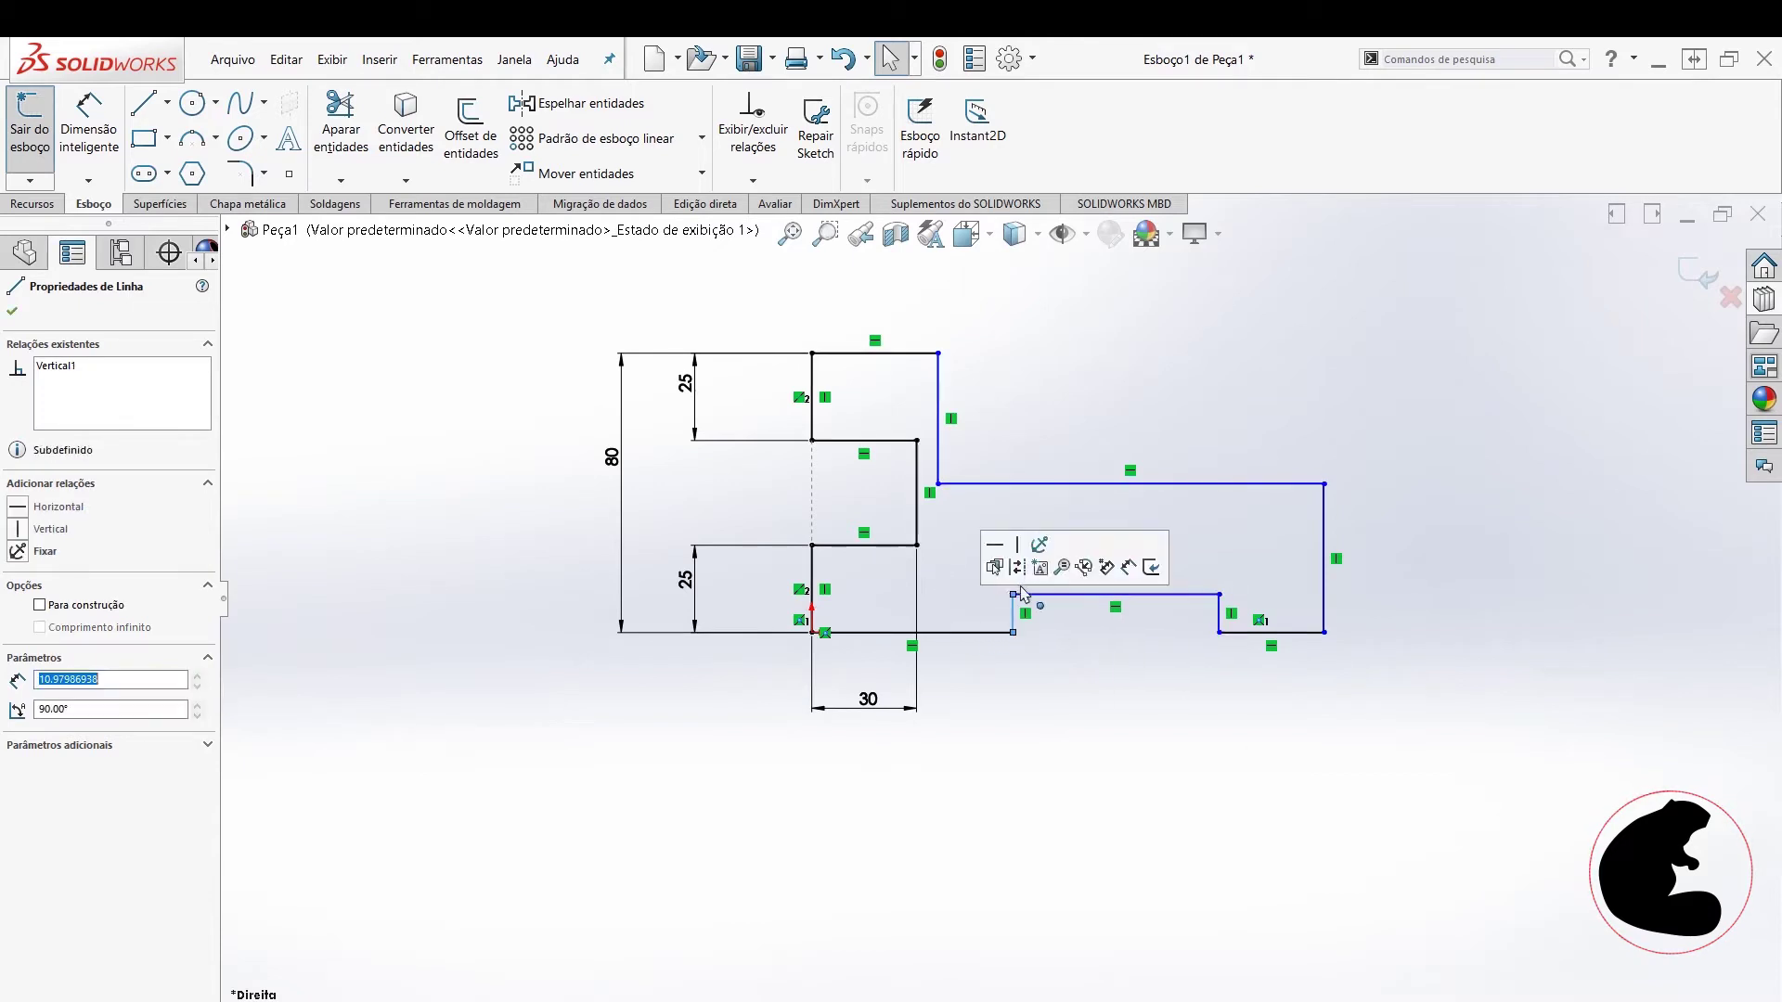
left_click_drag(940, 464, 1049, 464)
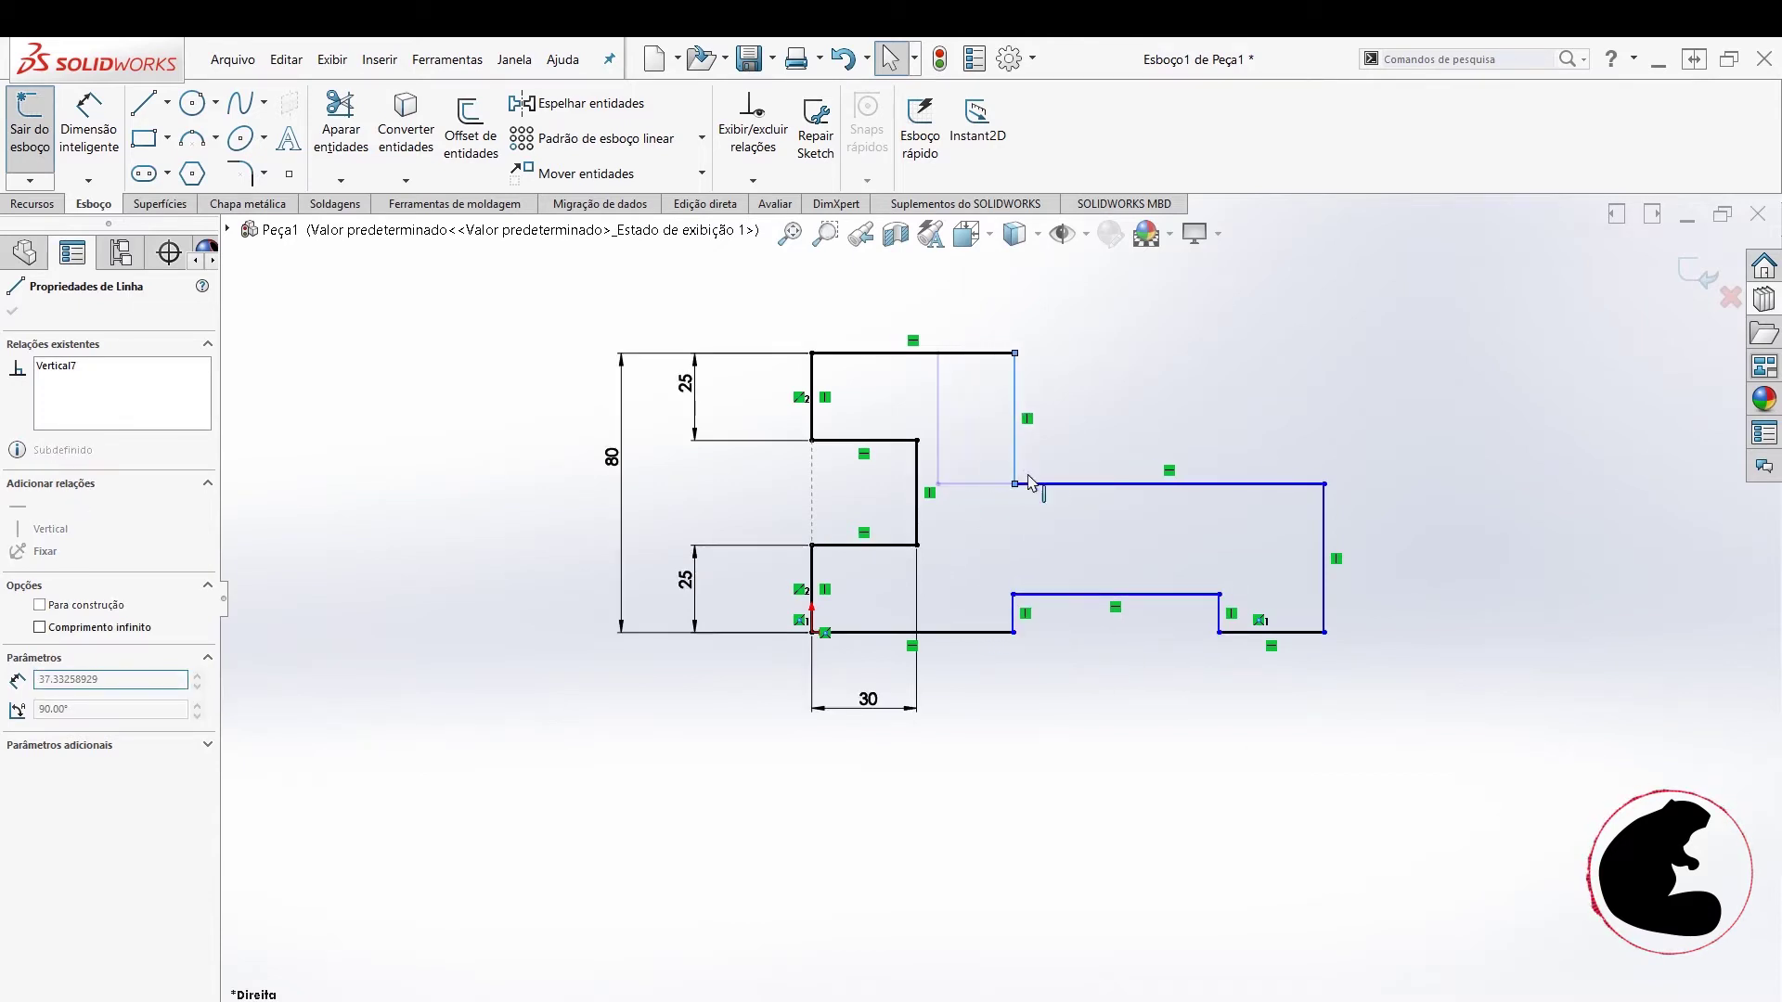
left_click(1293, 405)
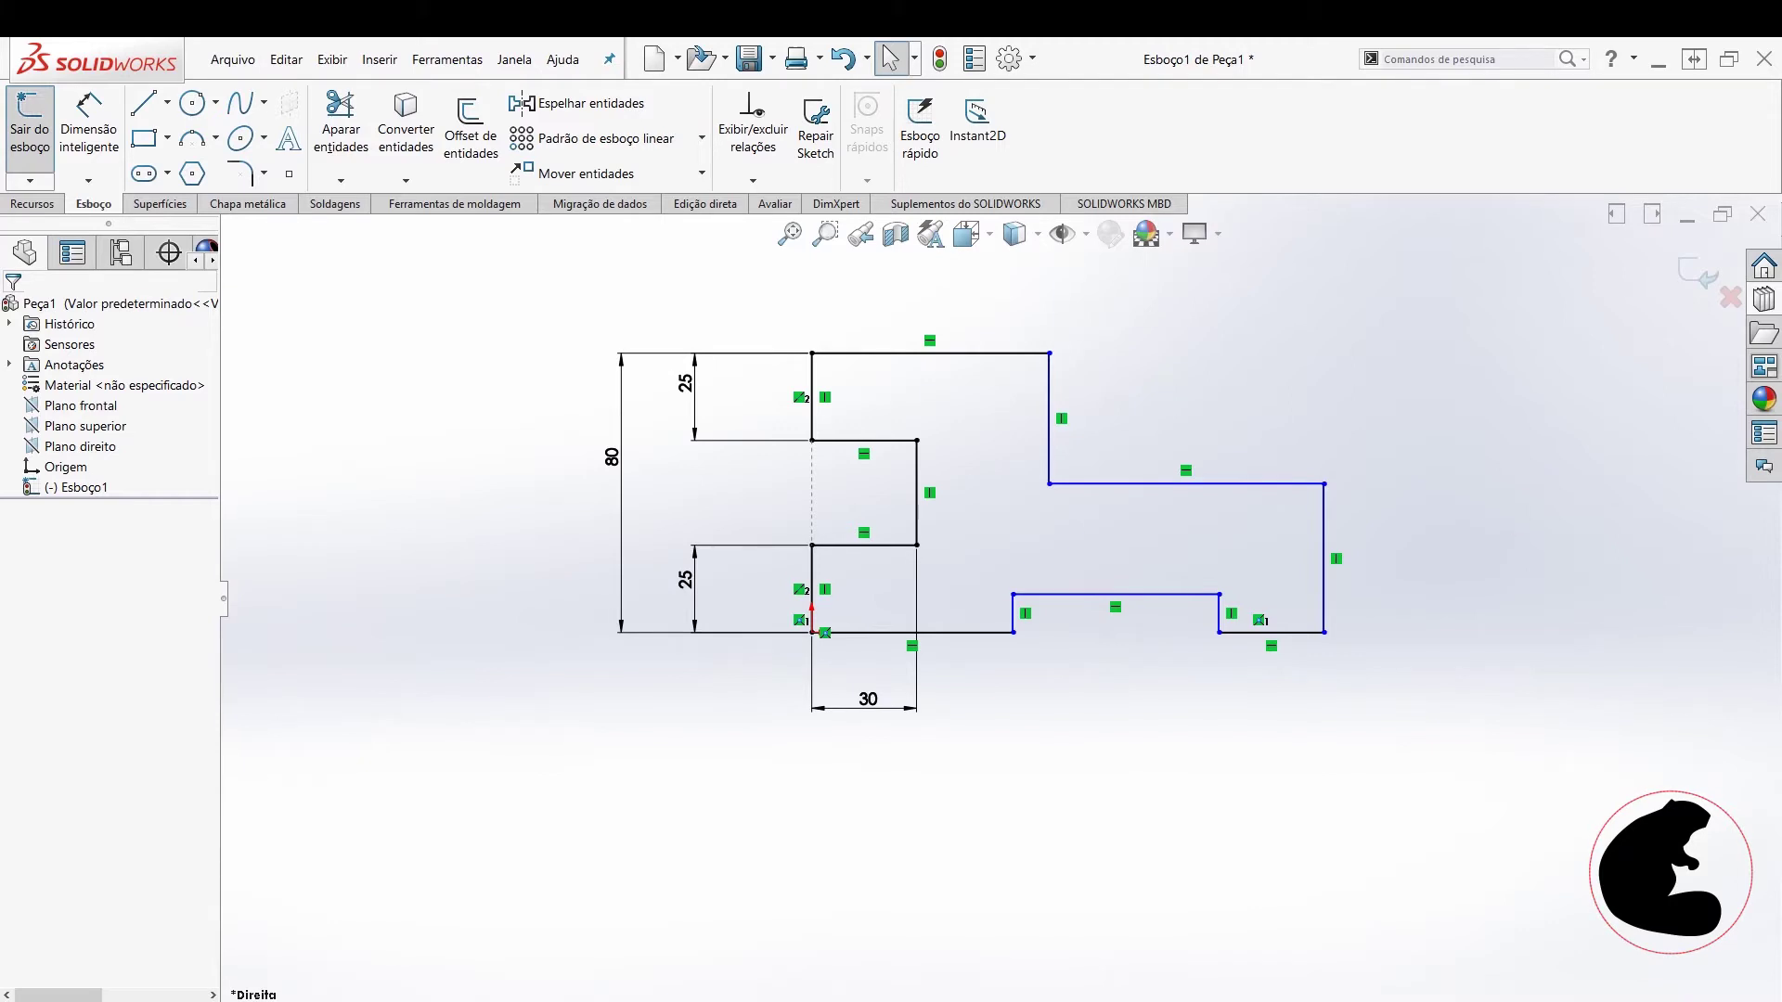
key("alt+Tab")
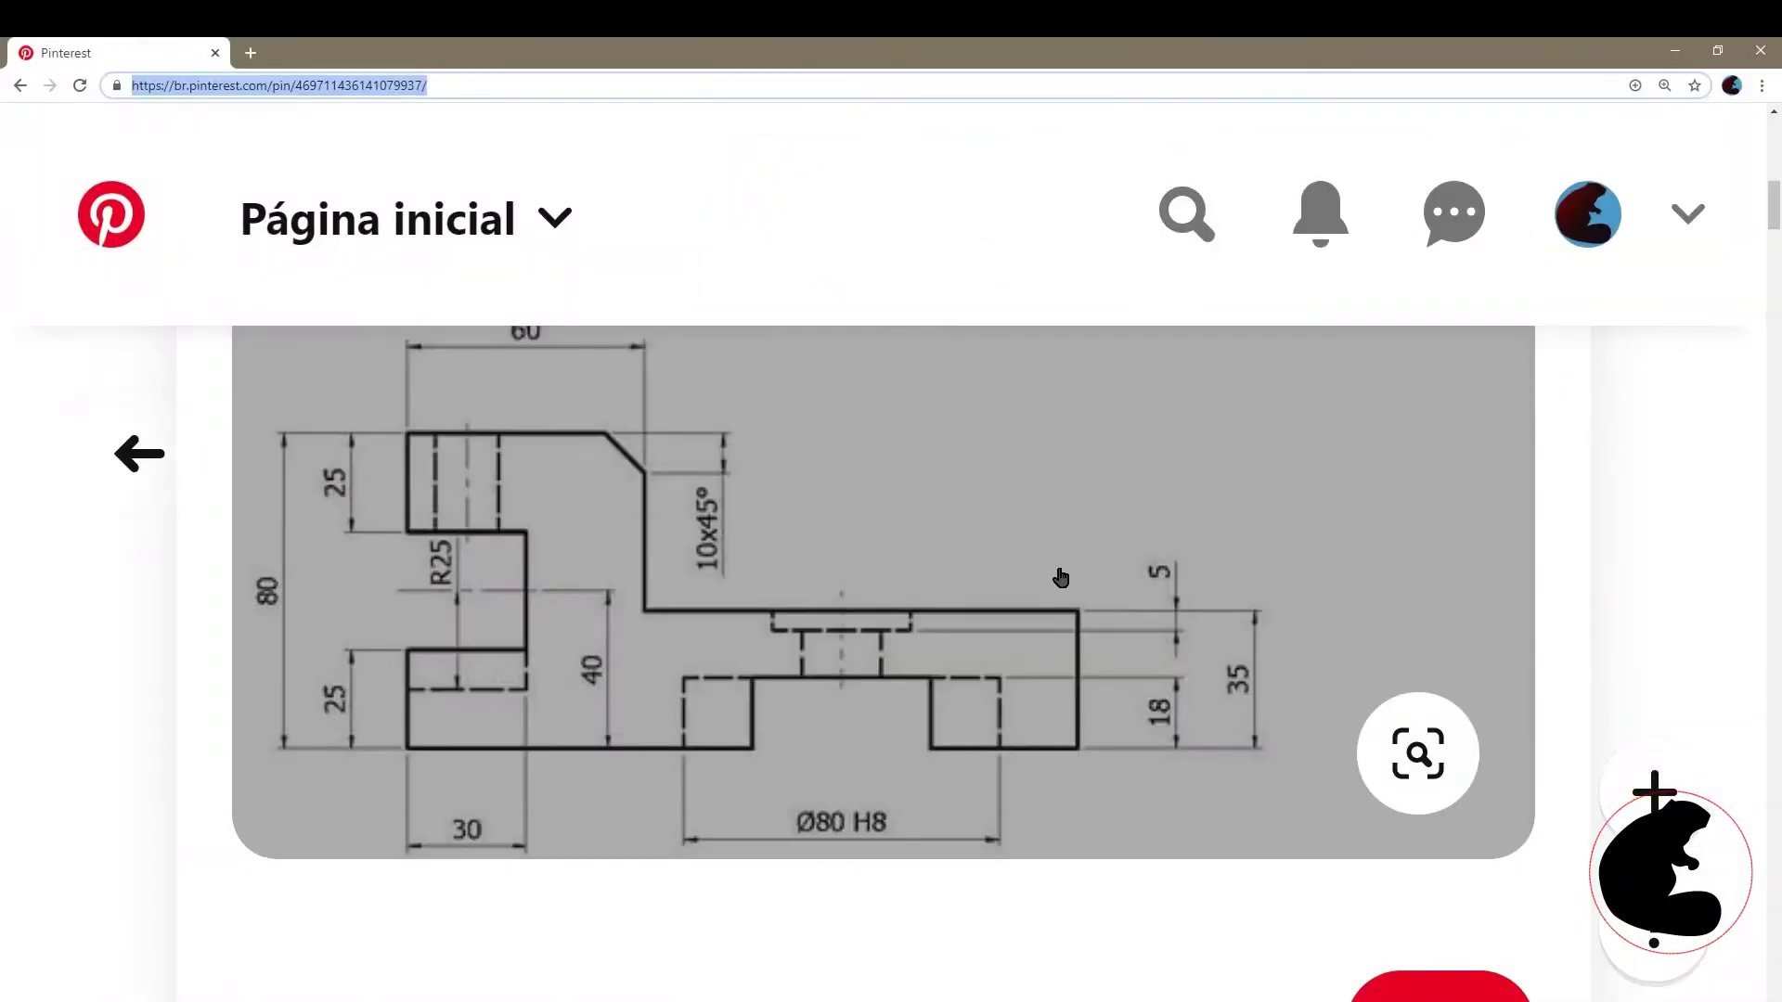
- Scroll the Pinterest reference drawing to read the 170 overall length in the top view
scroll(1070, 534, "up", 2)
scroll(1055, 596, "up", 2)
scroll(1044, 608, "up", 2)
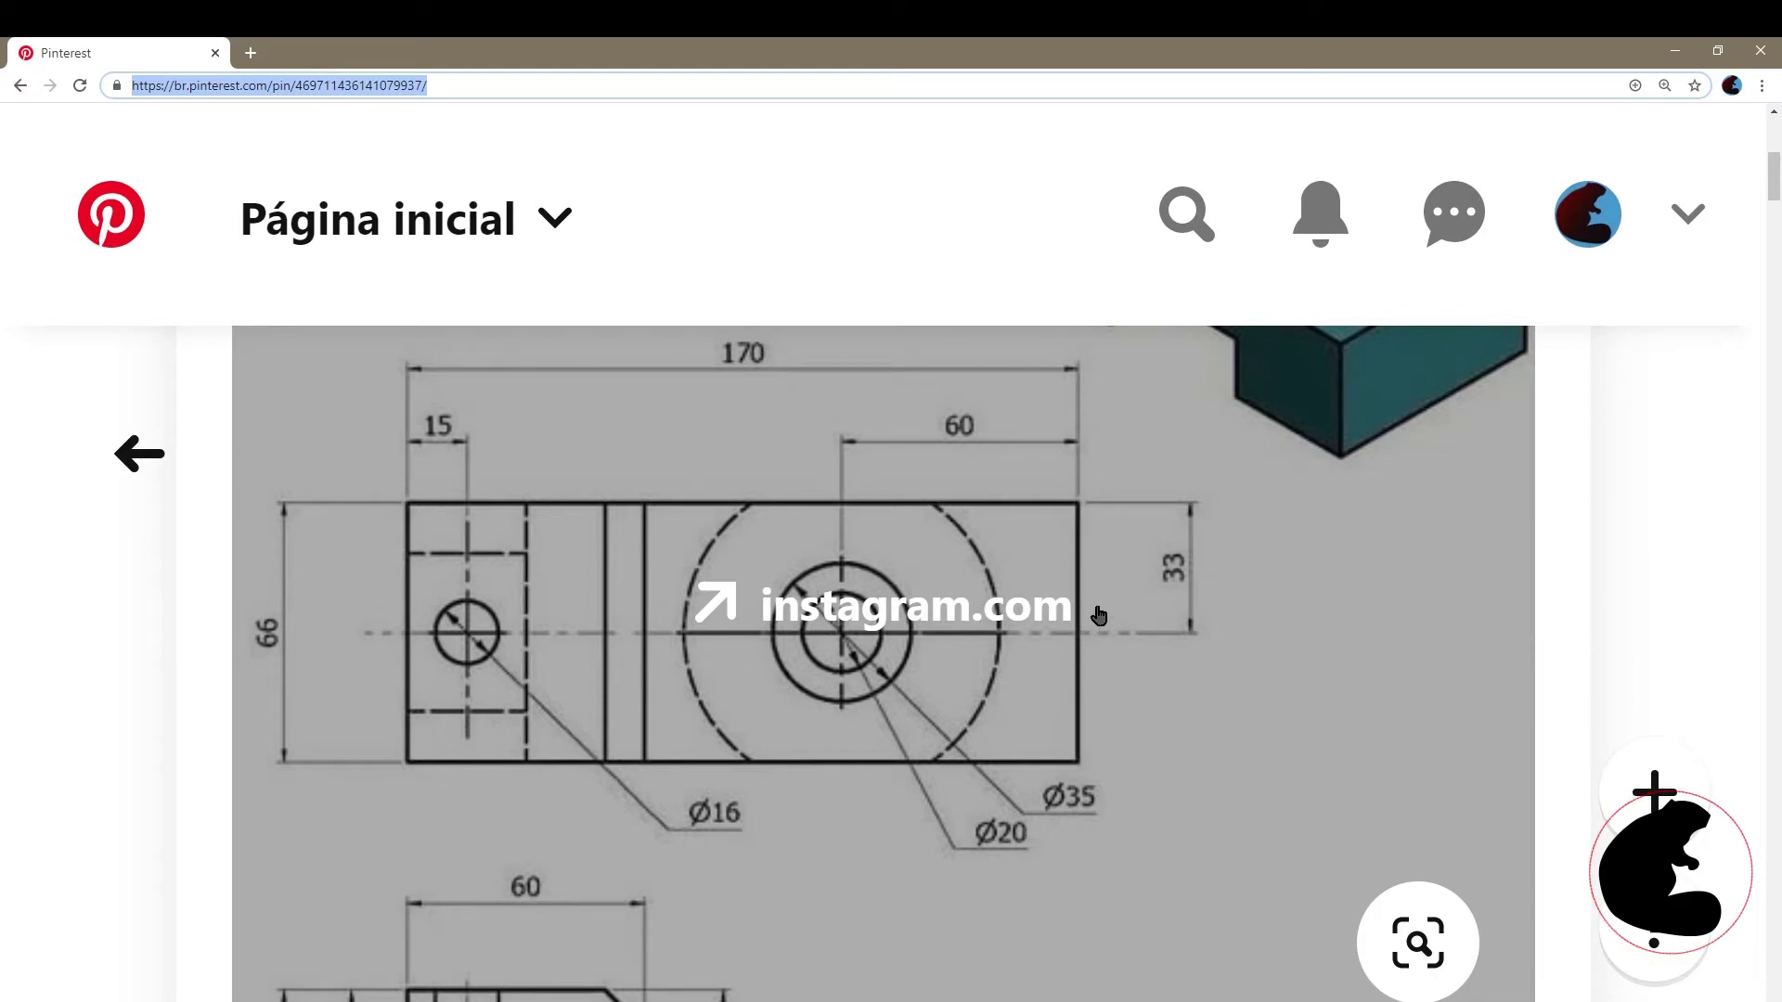
scroll(1104, 629, "down", 2)
scroll(1100, 618, "down", 3)
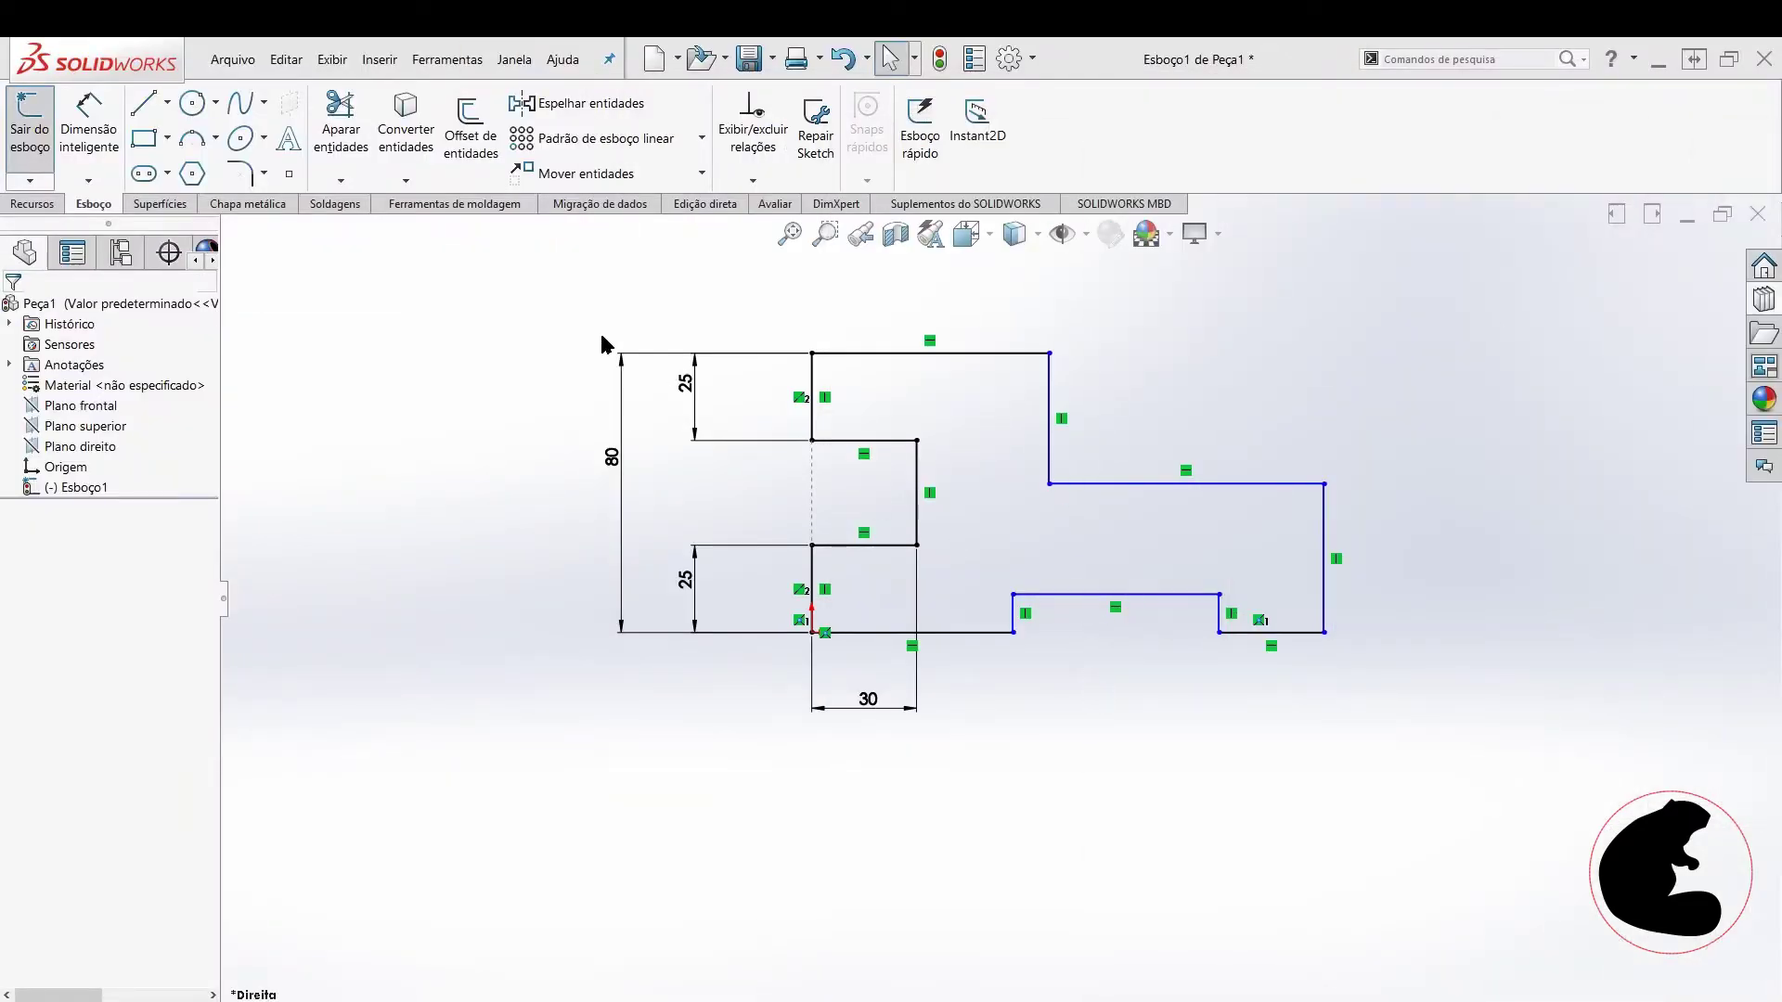
left_click(88, 125)
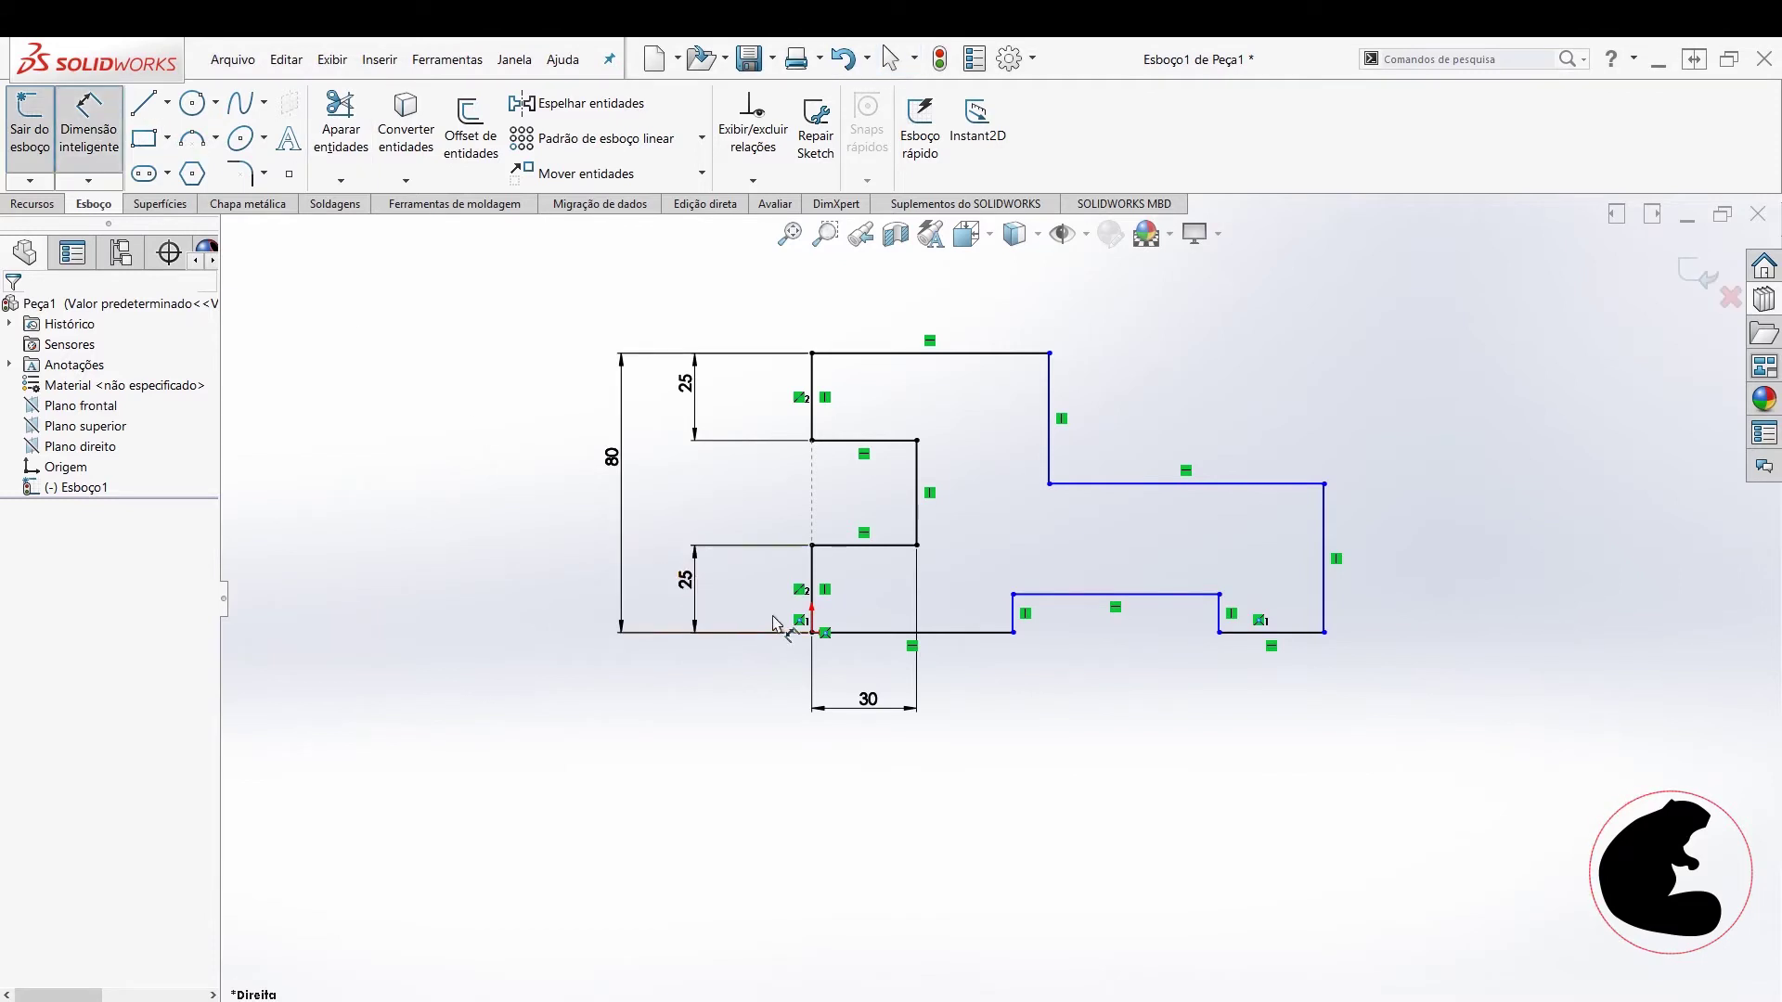
- Dimension the sketch from the origin line to the right end as 170 overall length
left_click_drag(813, 589, 1326, 605)
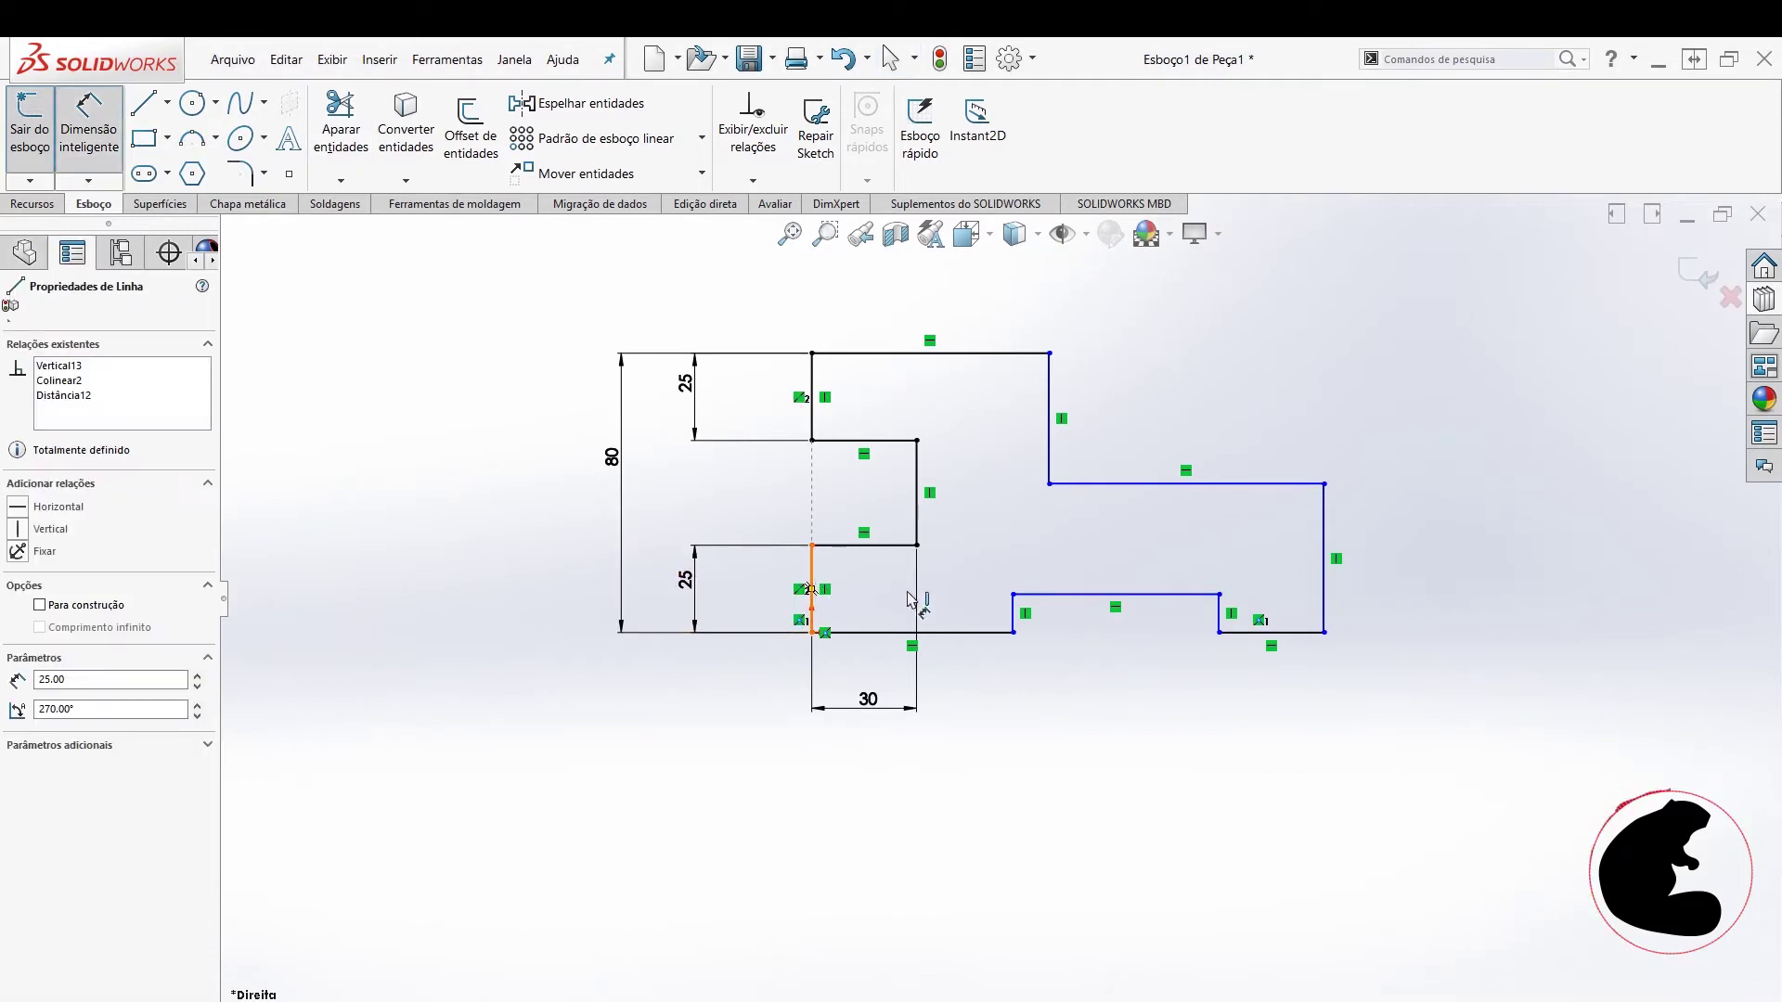
left_click(1326, 605)
left_click(1144, 800)
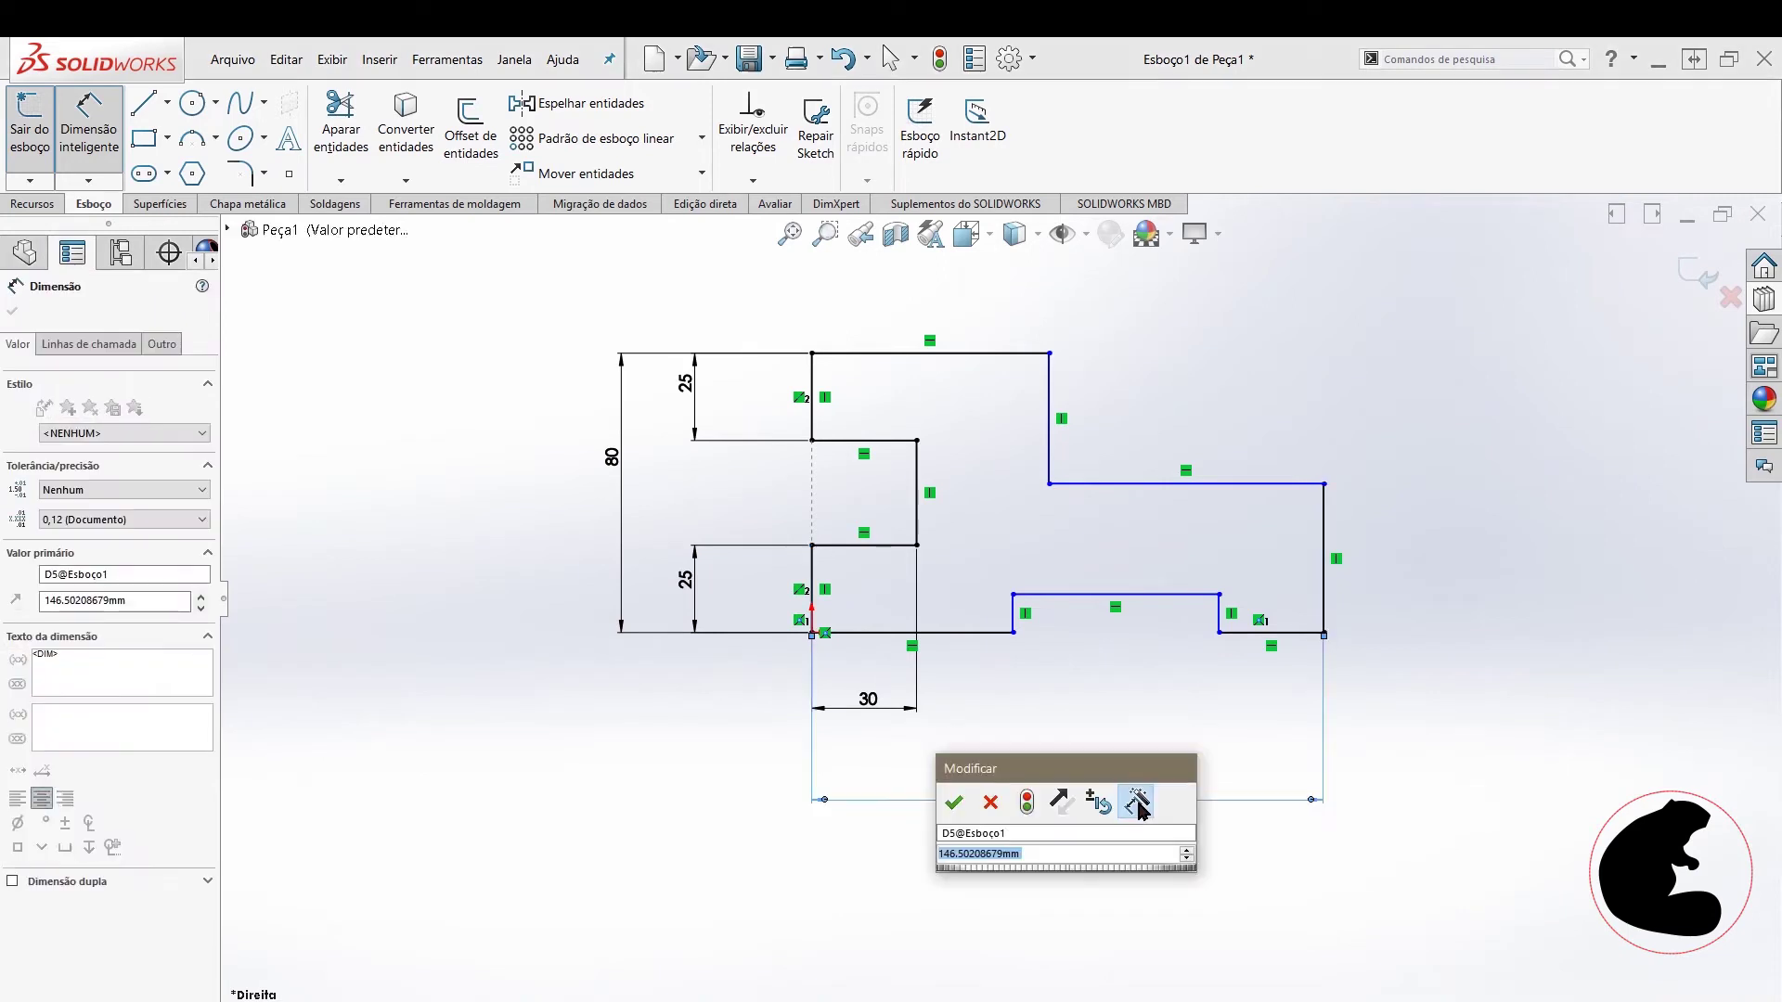
type("170")
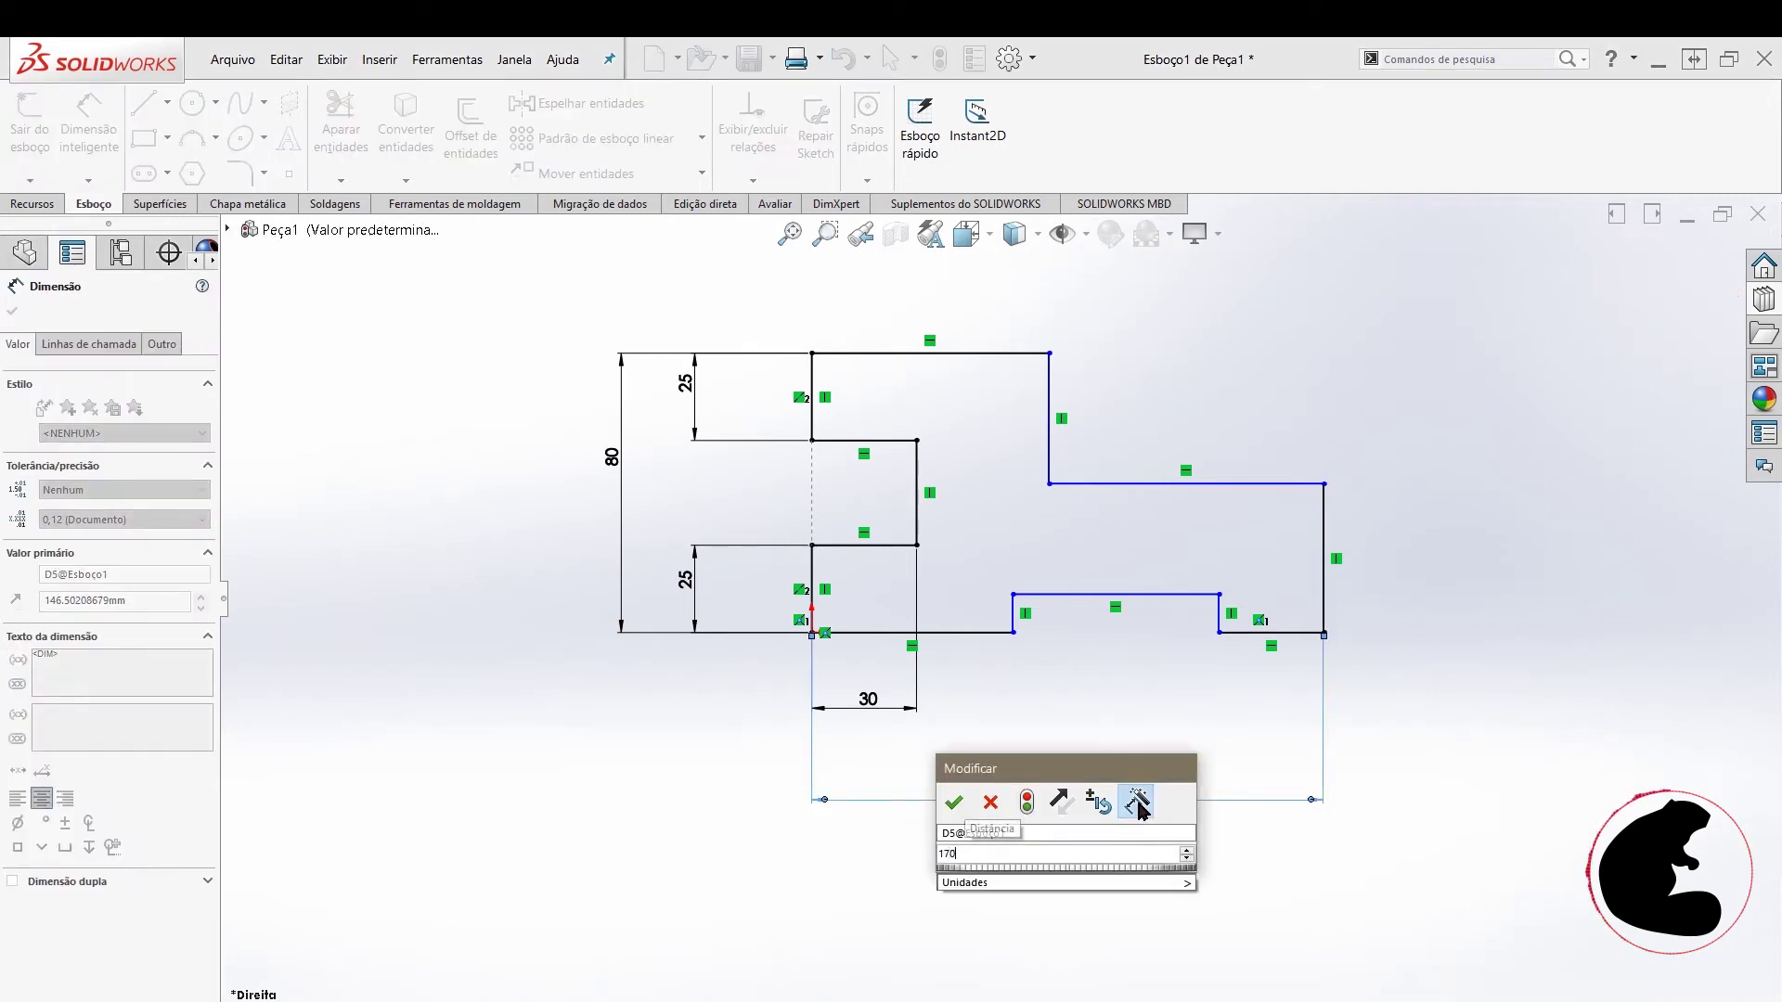
key("Return")
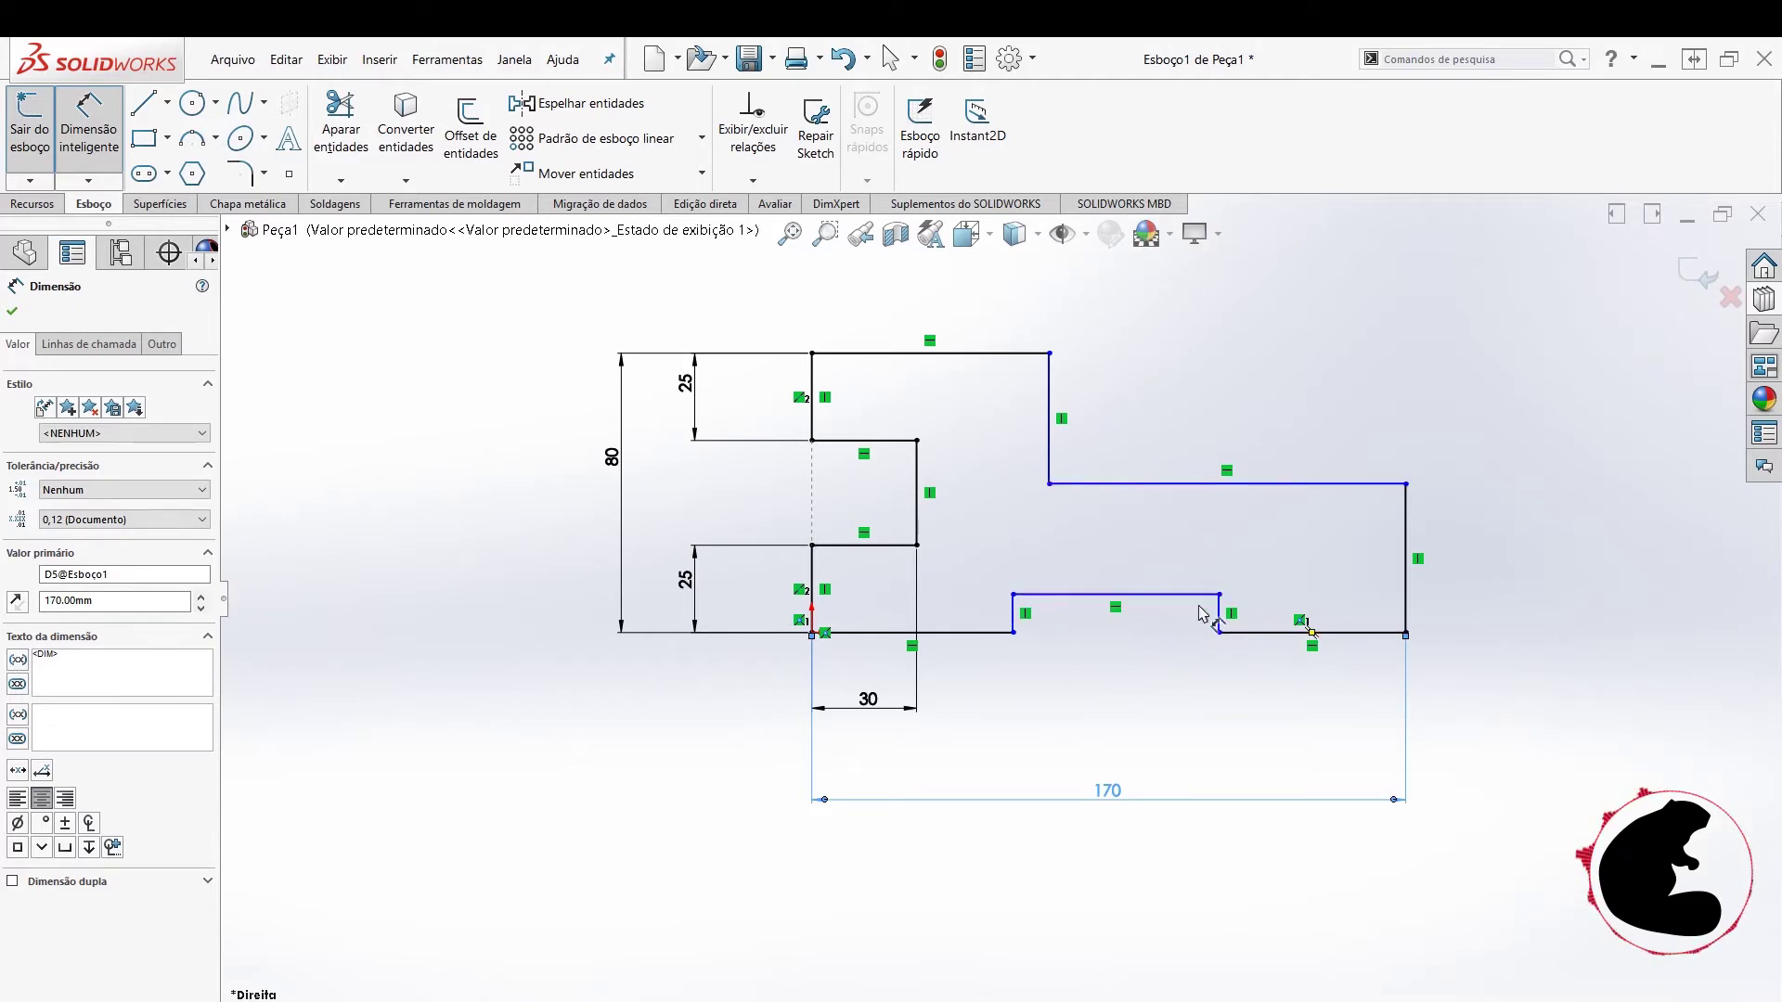
key("Escape")
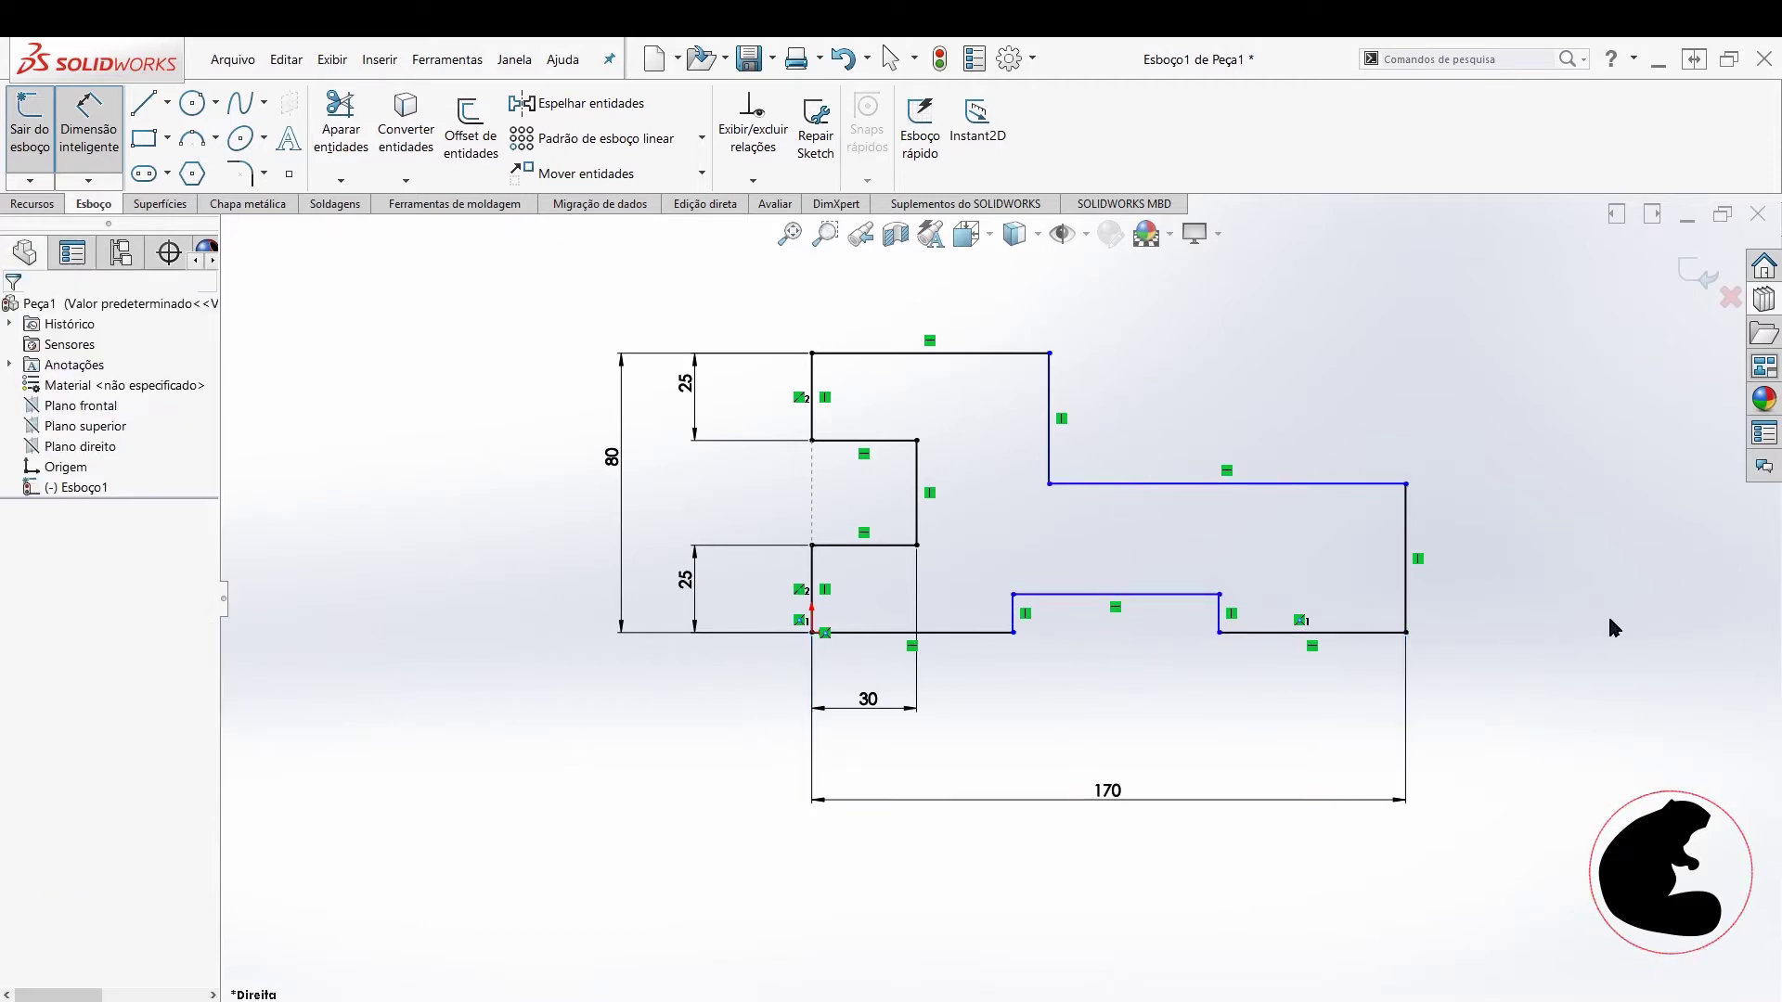
key("alt+Tab")
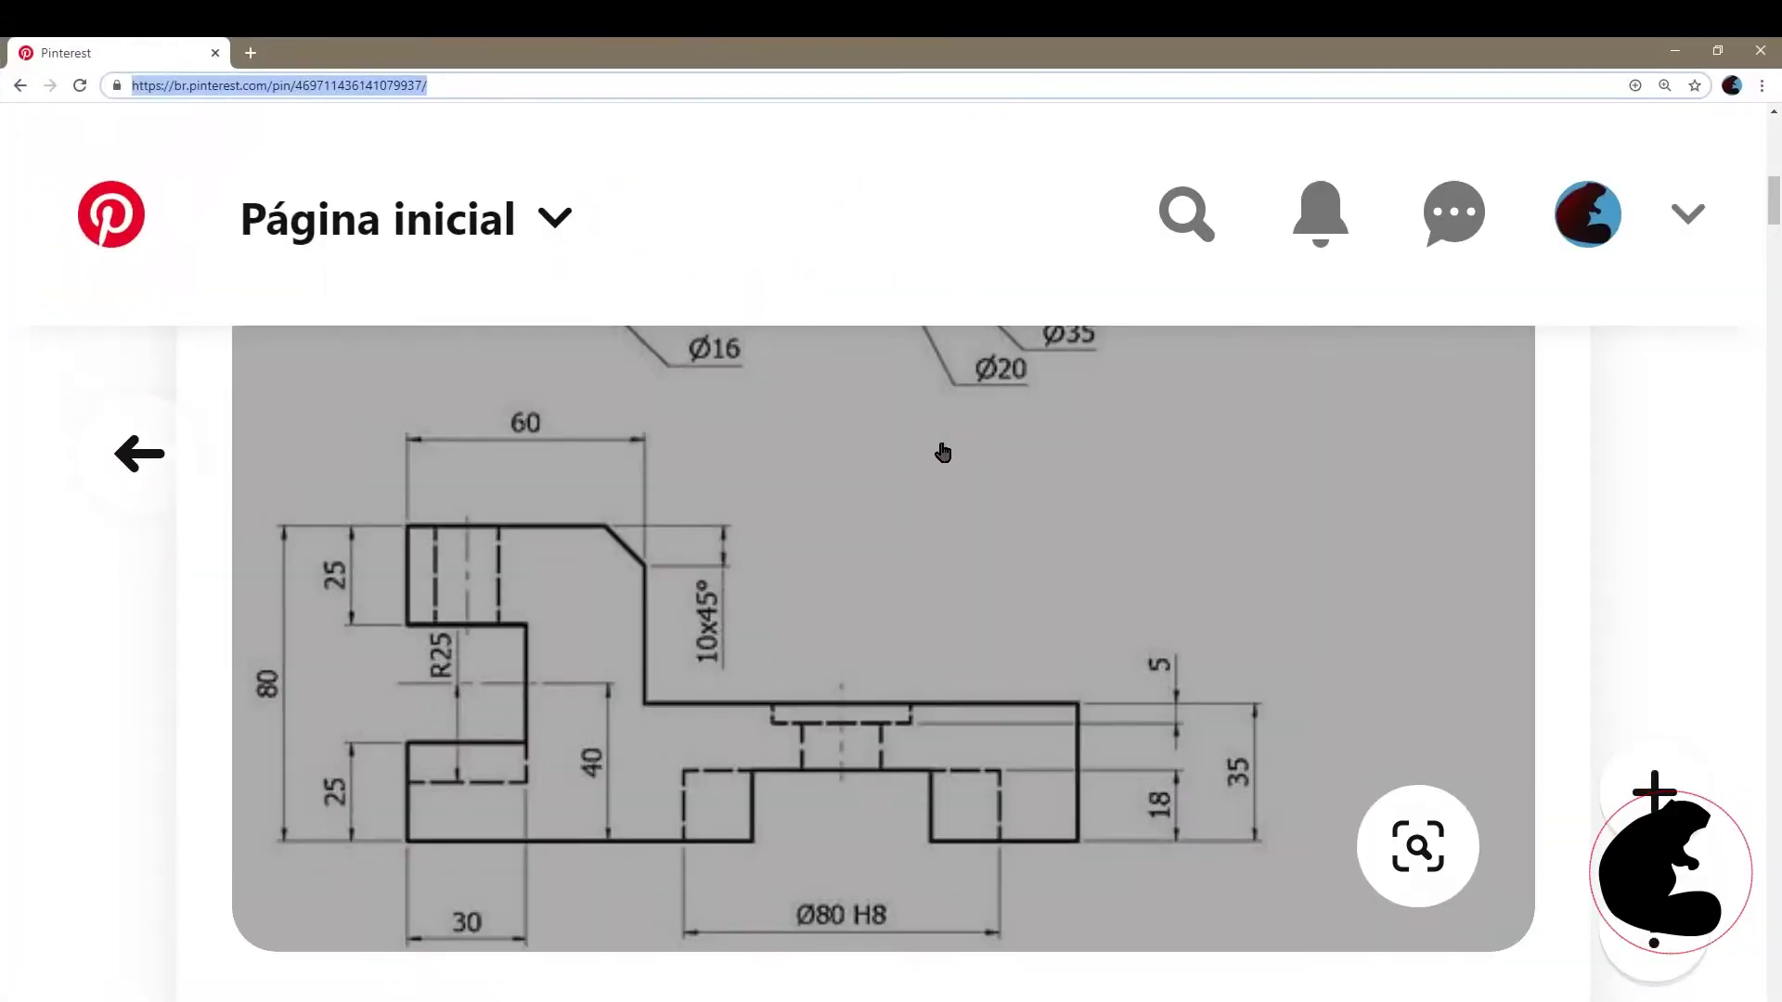
- Scroll between the reference drawing's front and top views, then return to SOLIDWORKS
scroll(954, 568, "up", 3)
scroll(950, 633, "up", 2)
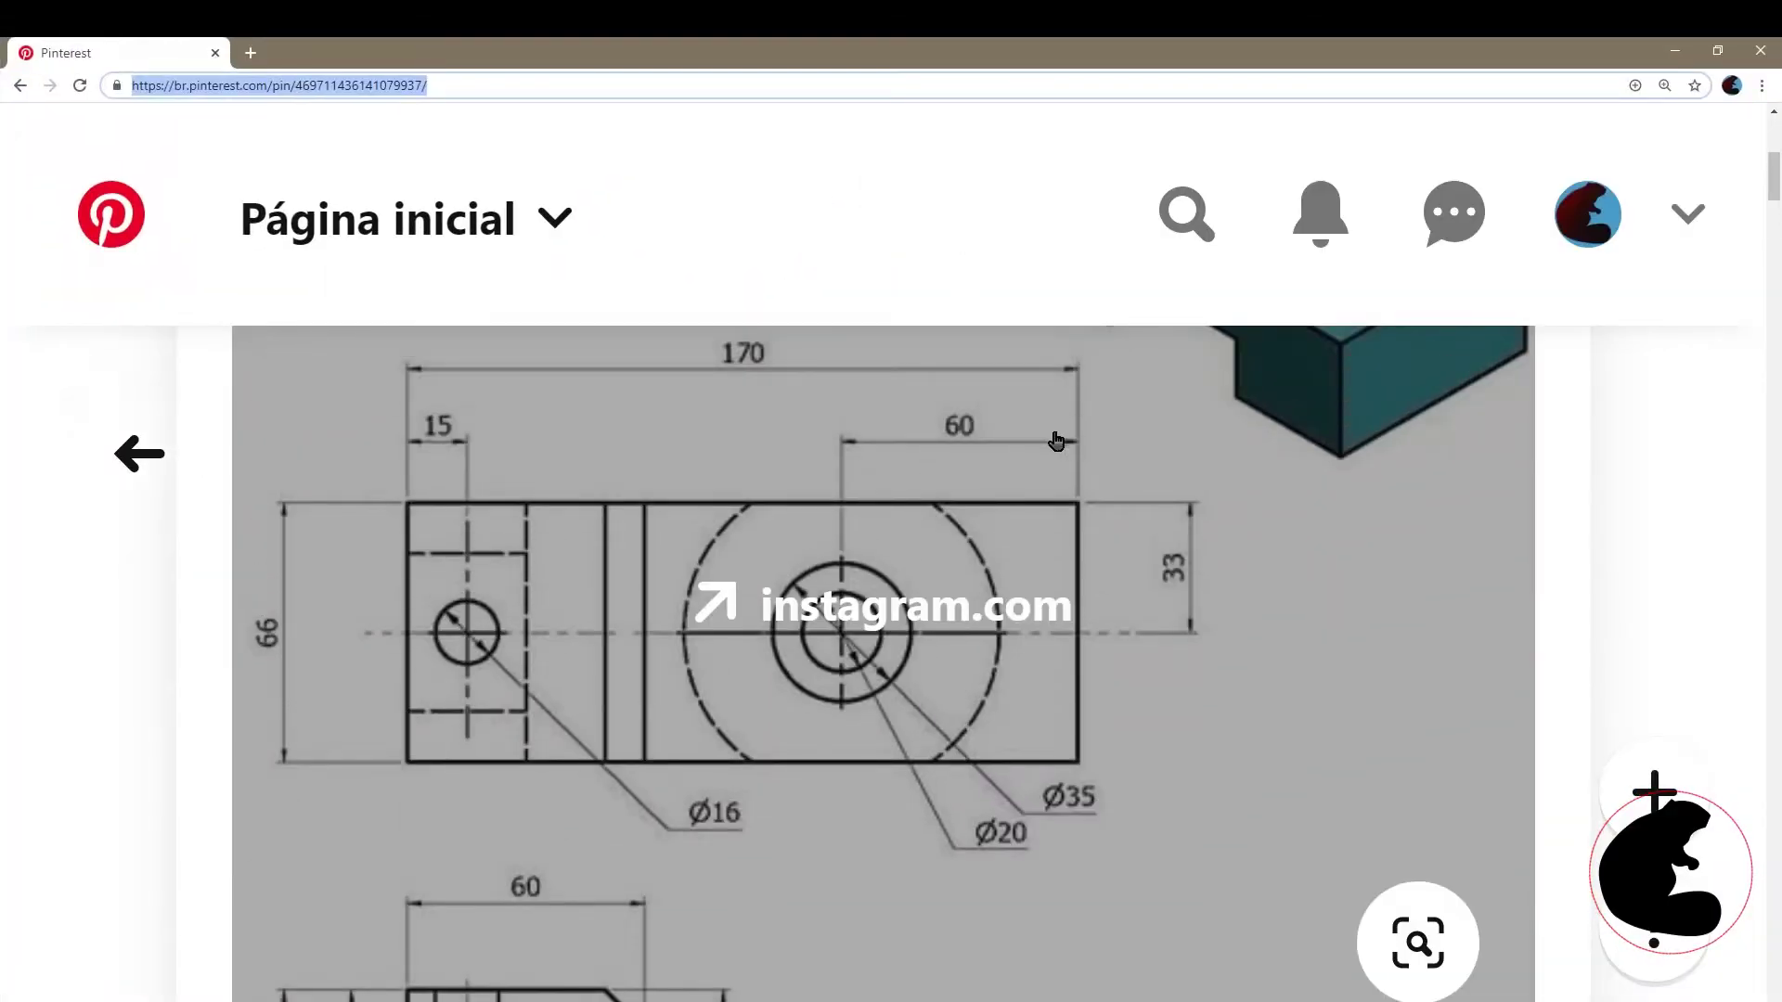
key("alt+Tab")
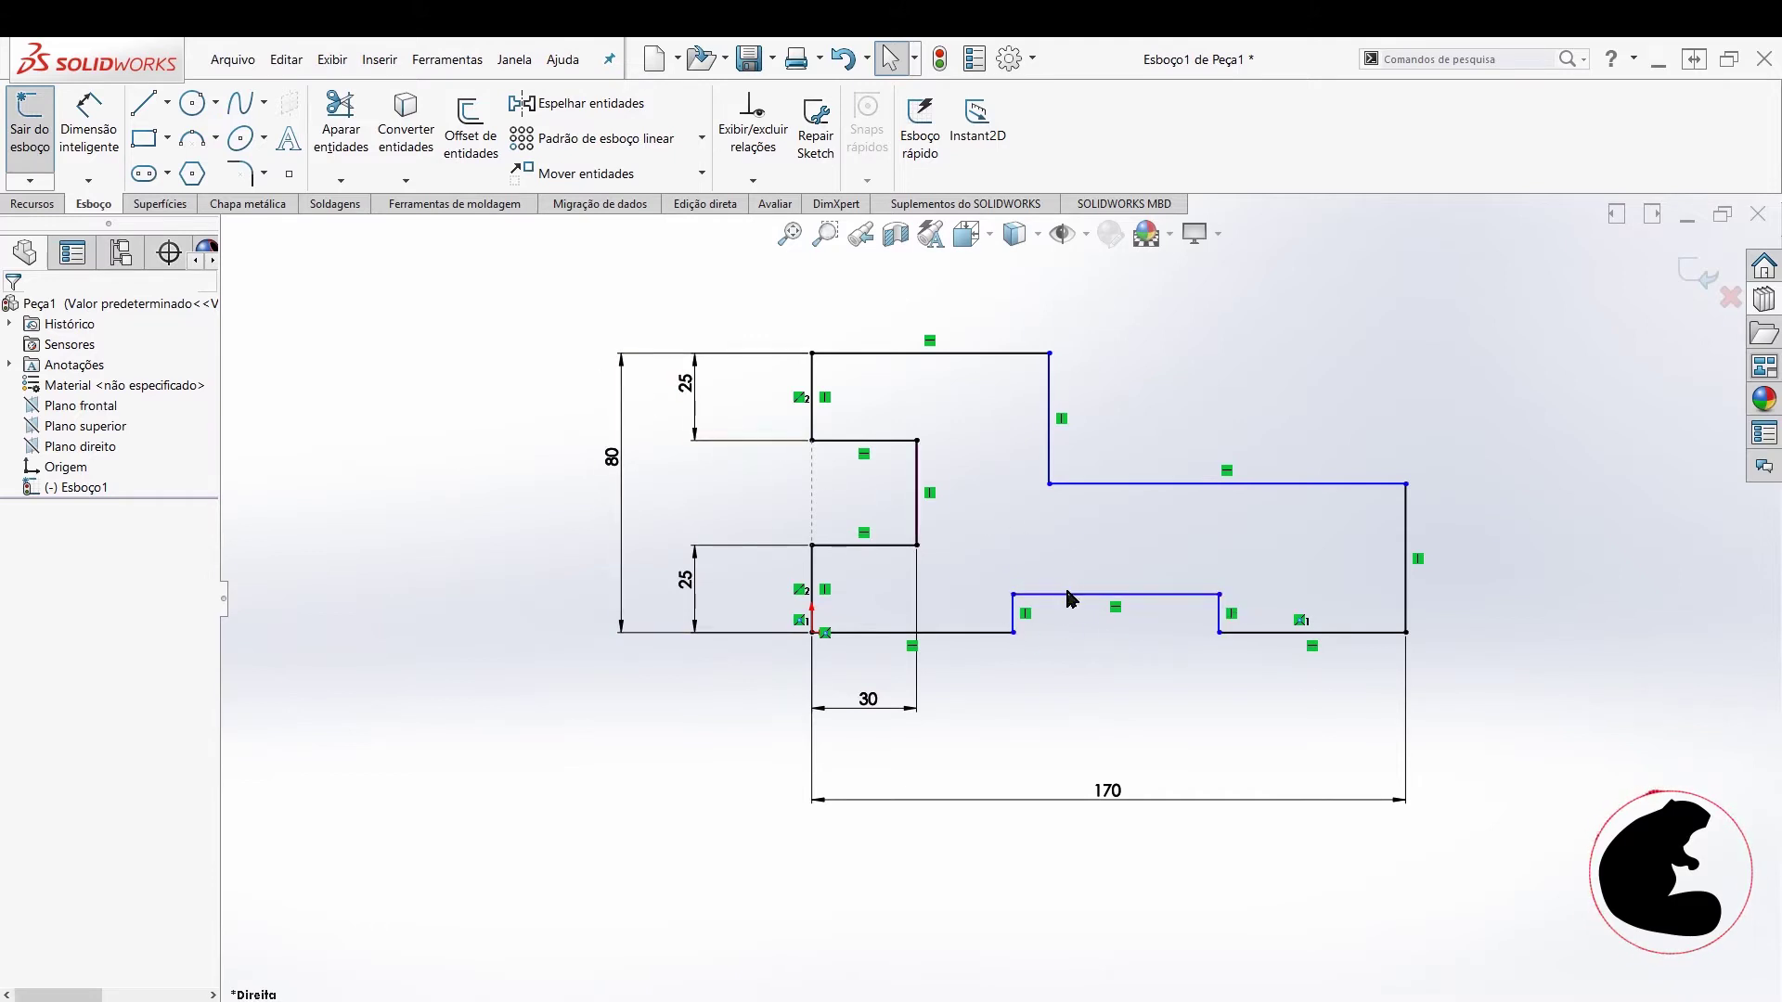
- Start dimensioning the short raised bottom line, then cancel Smart Dimension
left_click(88, 125)
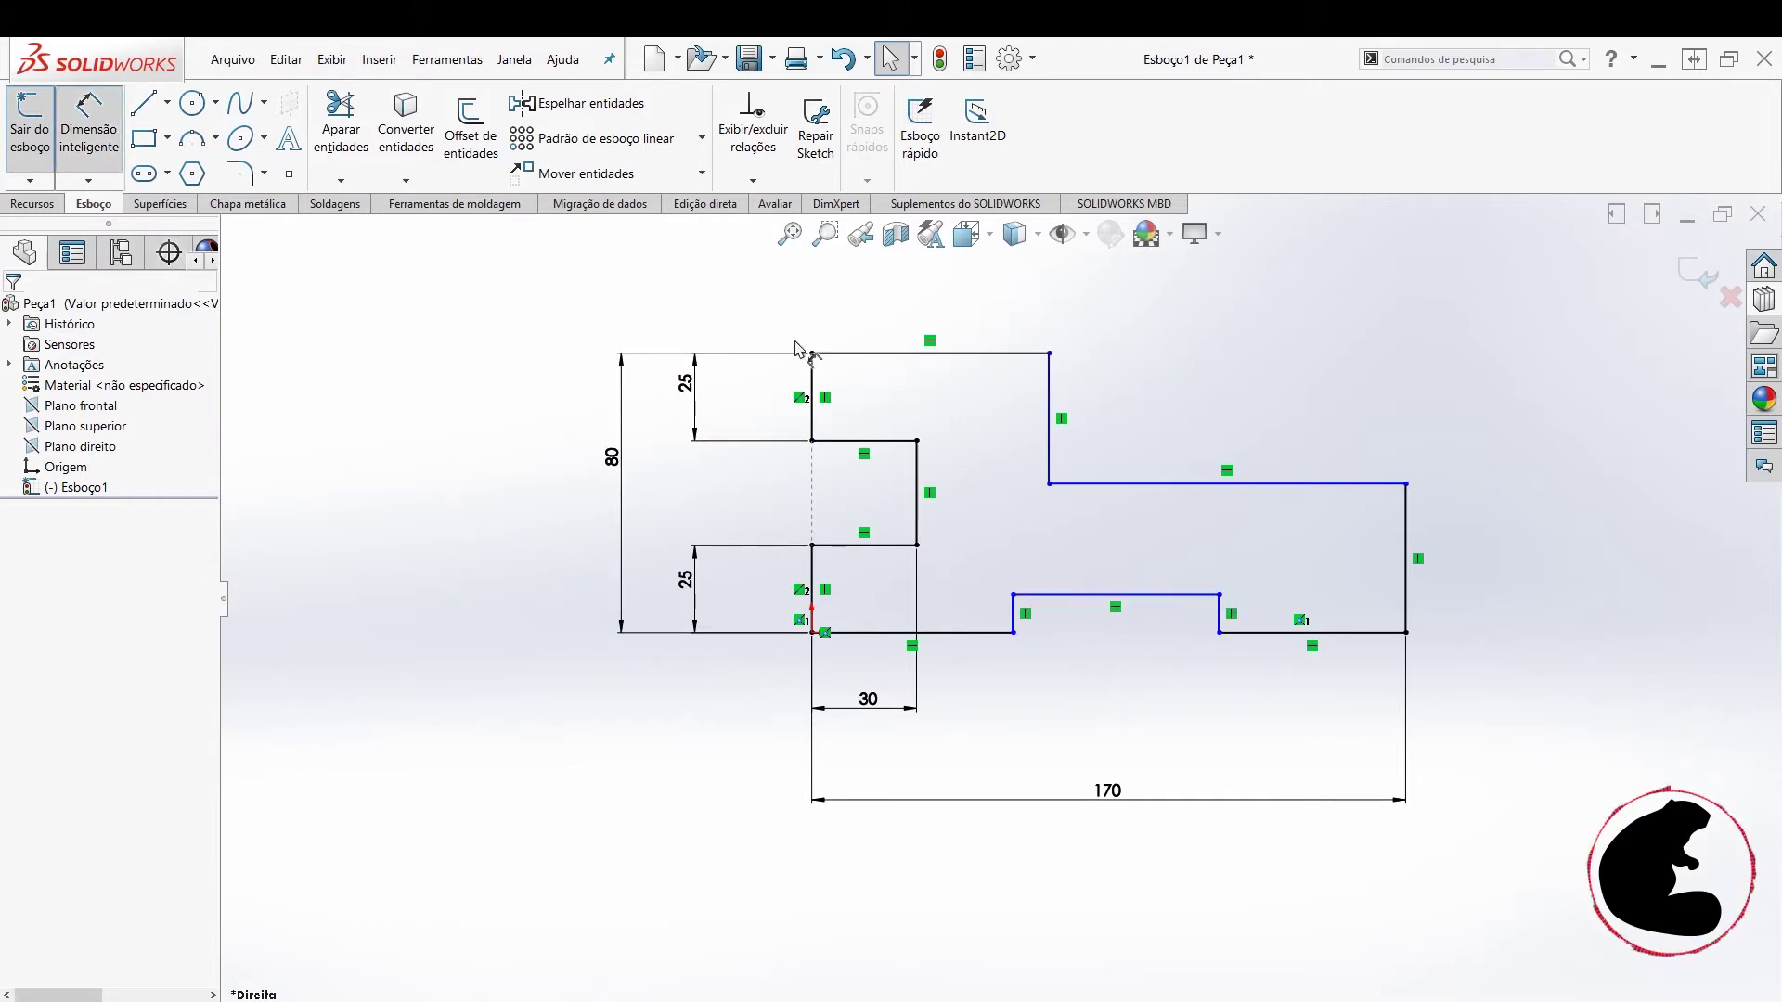
left_click(1079, 593)
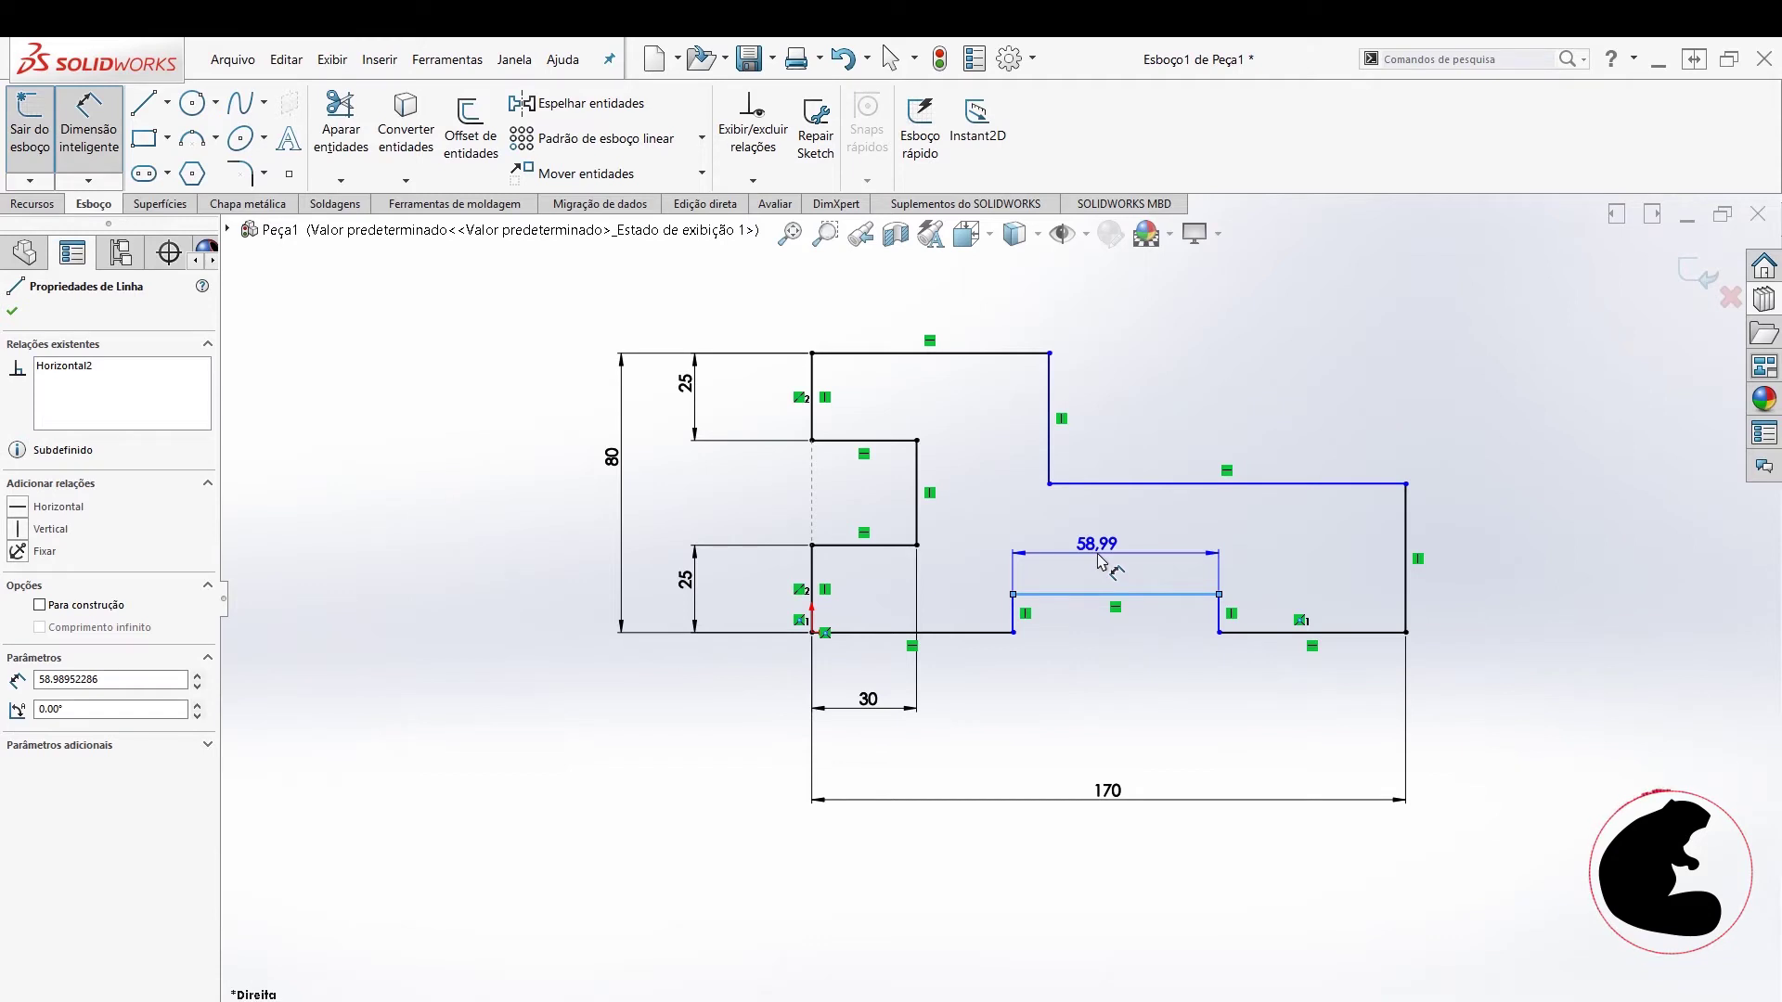
key("Escape")
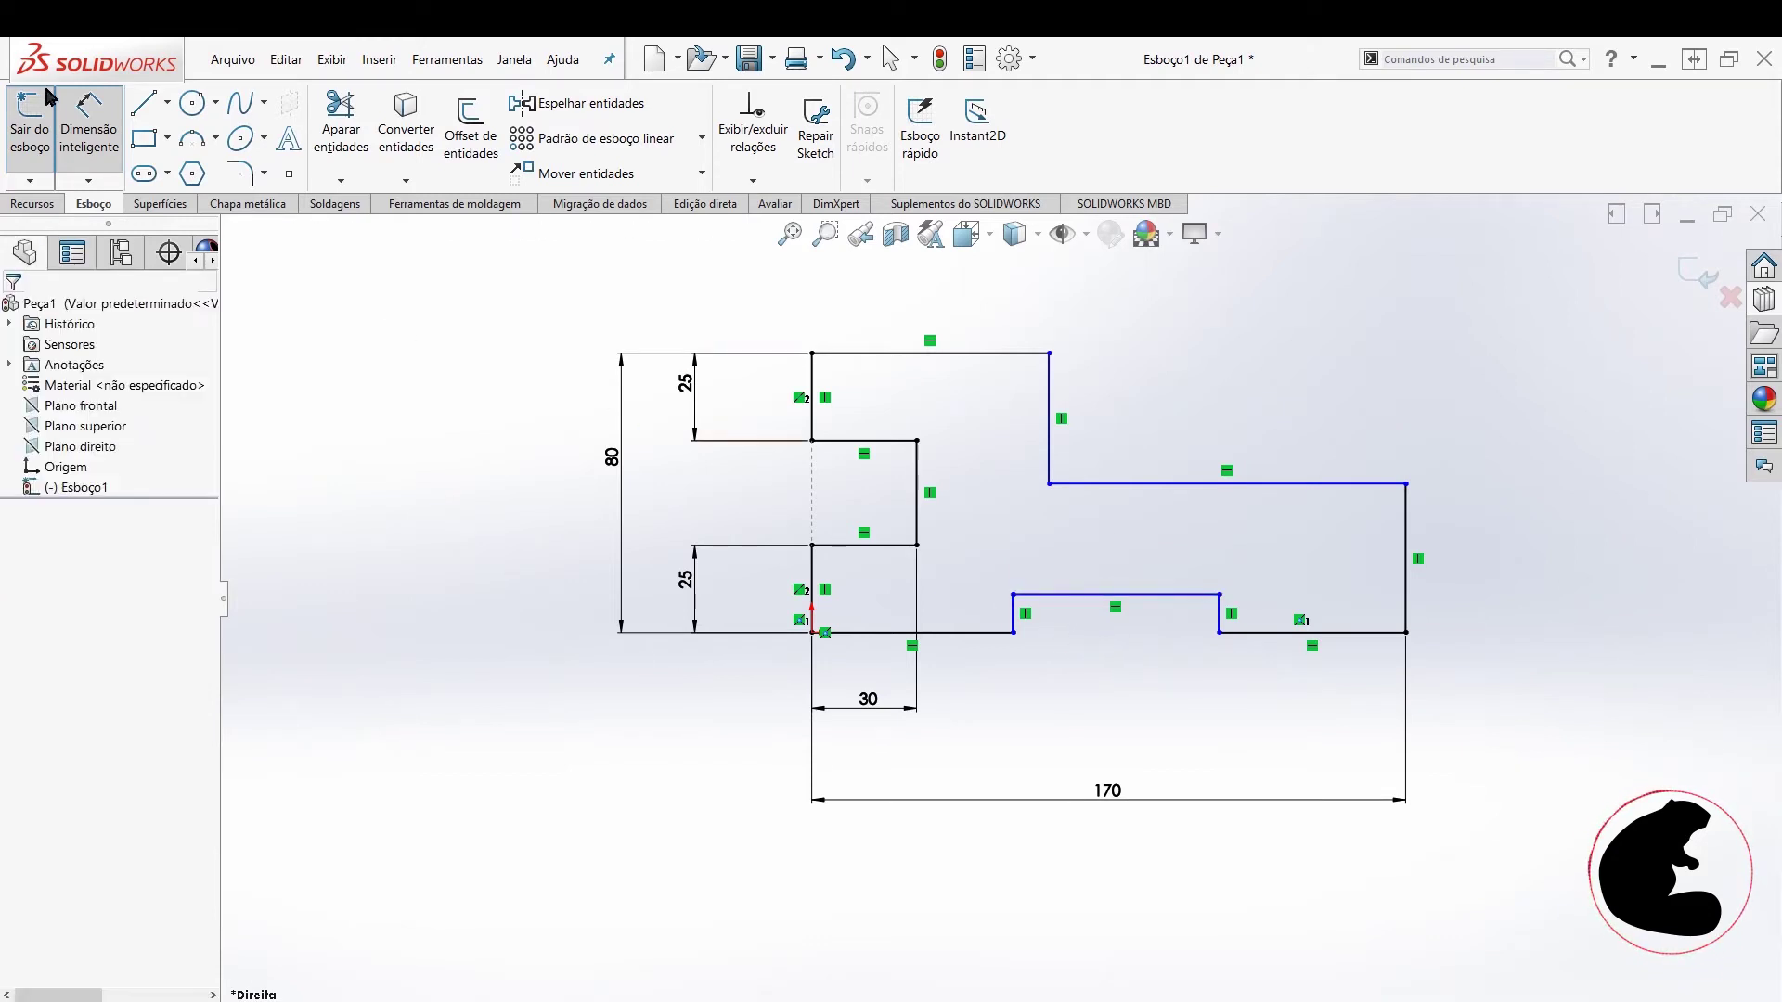
key("Escape")
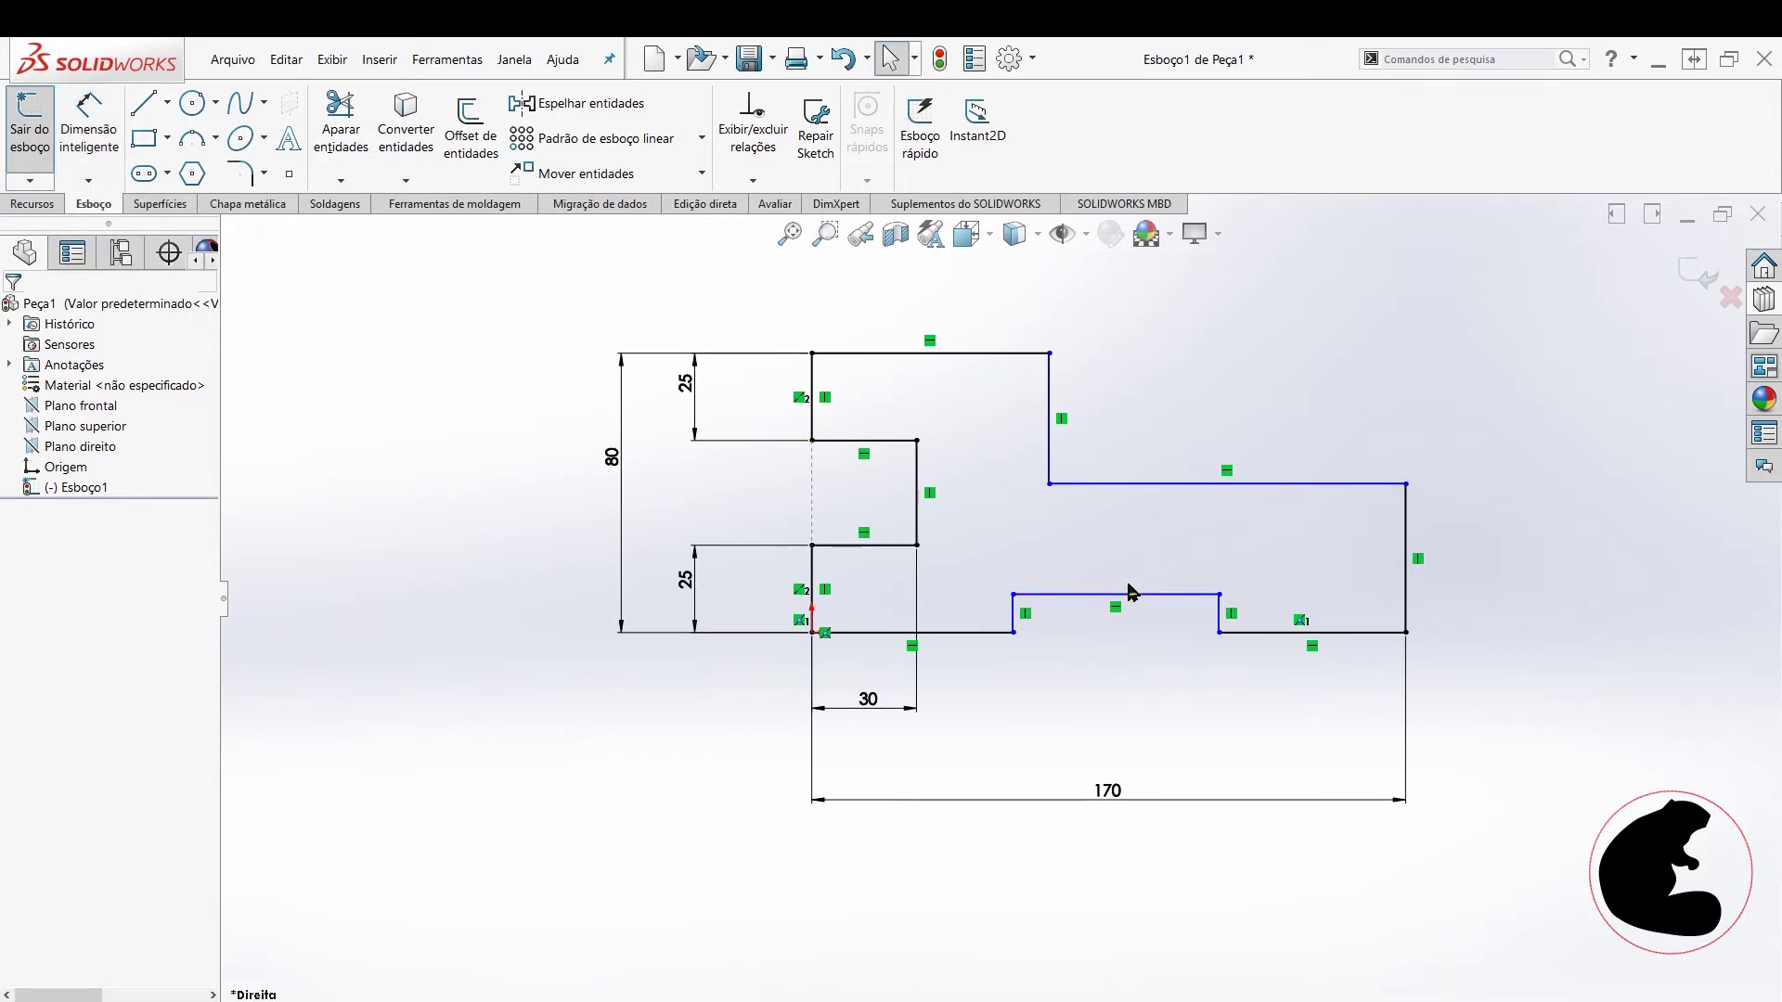
- Delete the notch's raised horizontal and two vertical lines, extending the bottom line to the right segment
left_click(1130, 595)
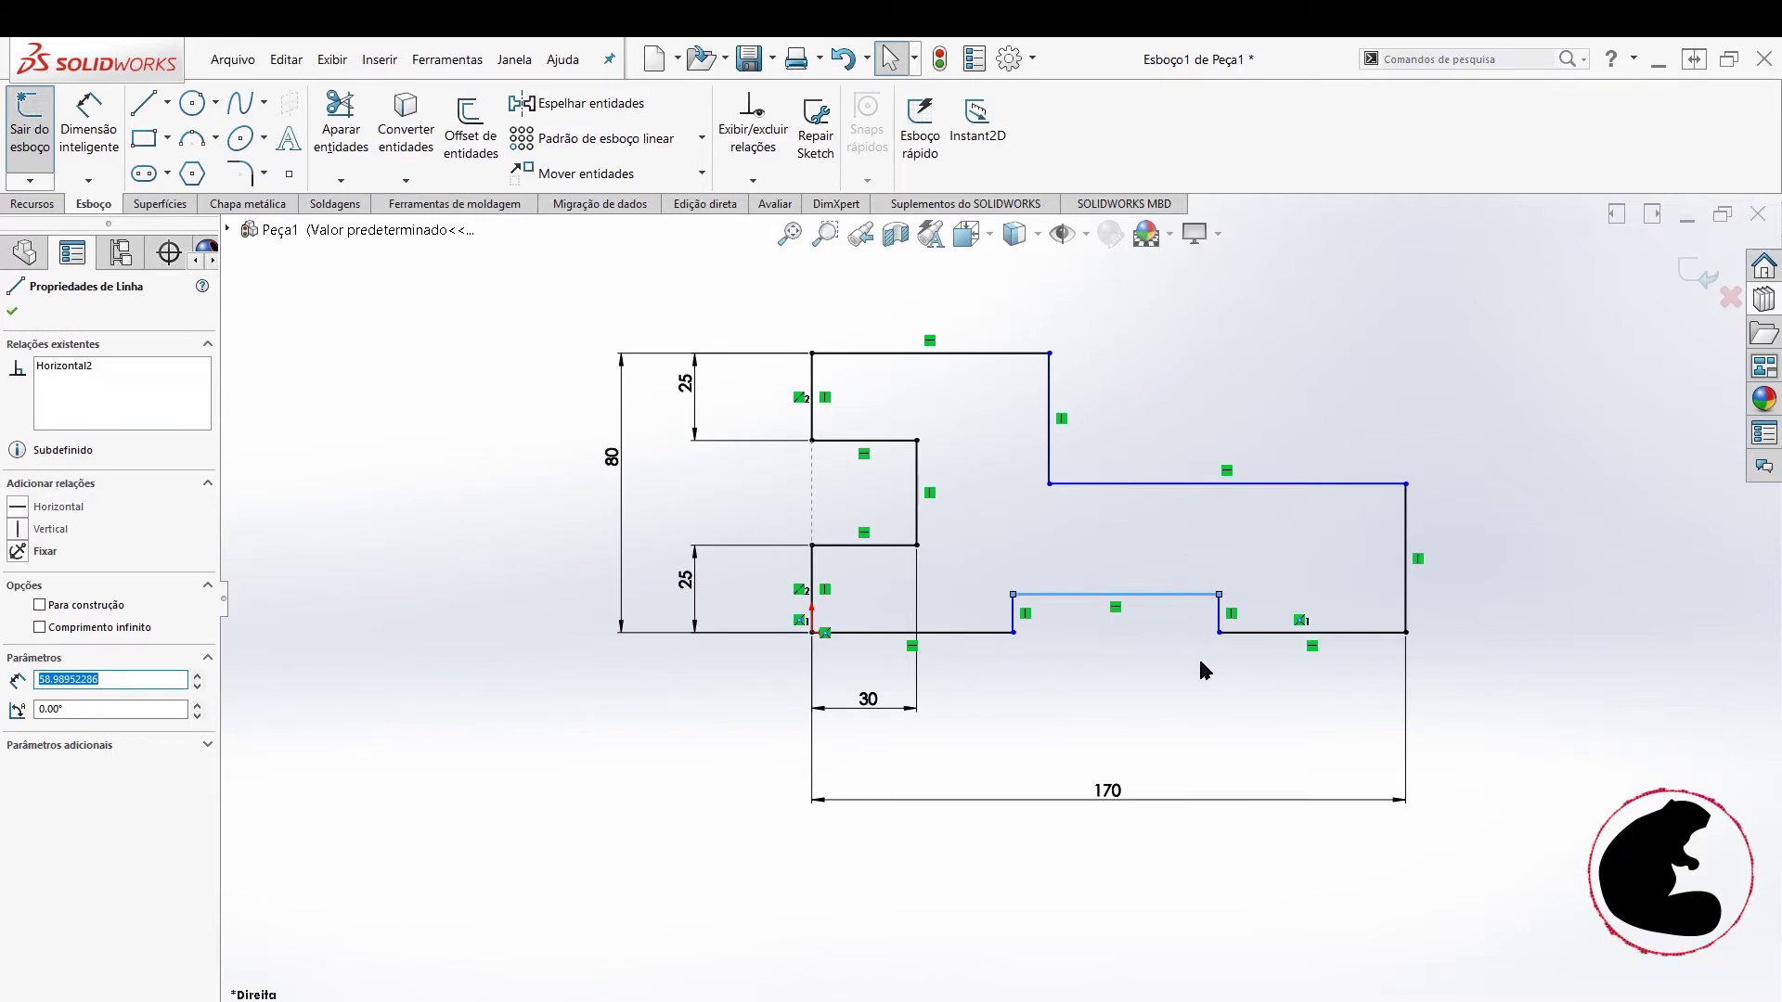
key("Delete")
left_click(1014, 612)
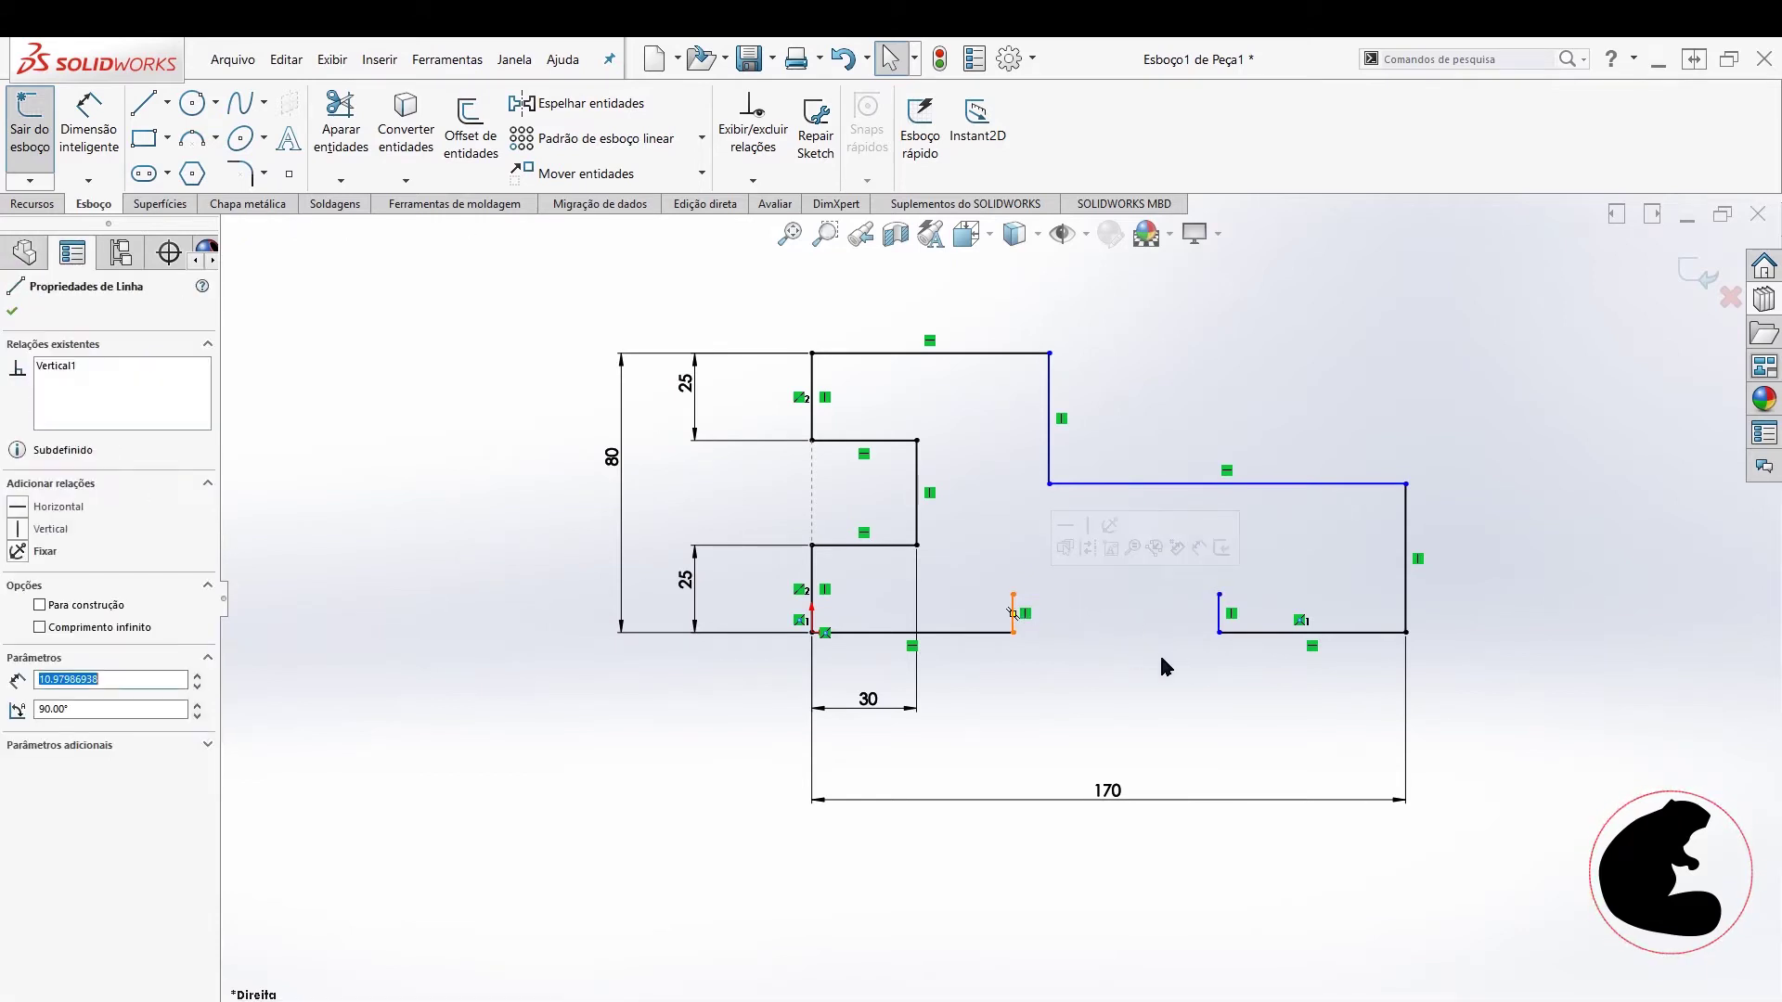
key("Delete")
left_click(1221, 611)
key("Delete")
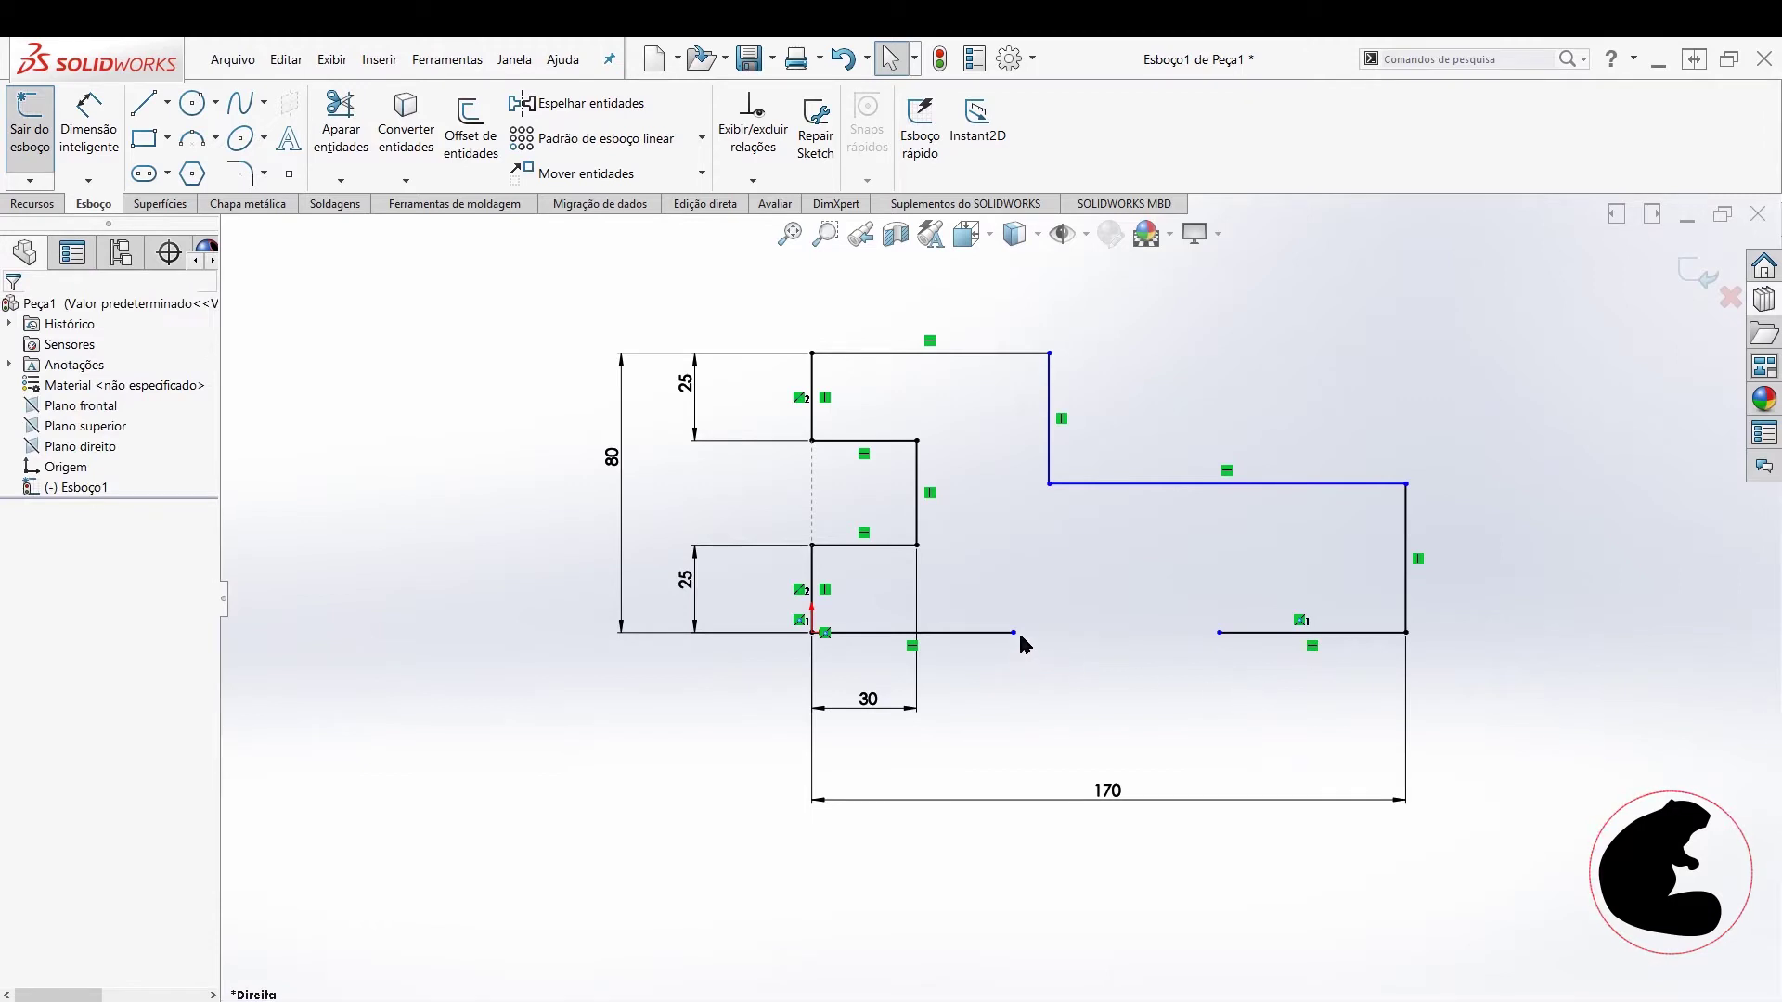
left_click_drag(1013, 632, 1218, 632)
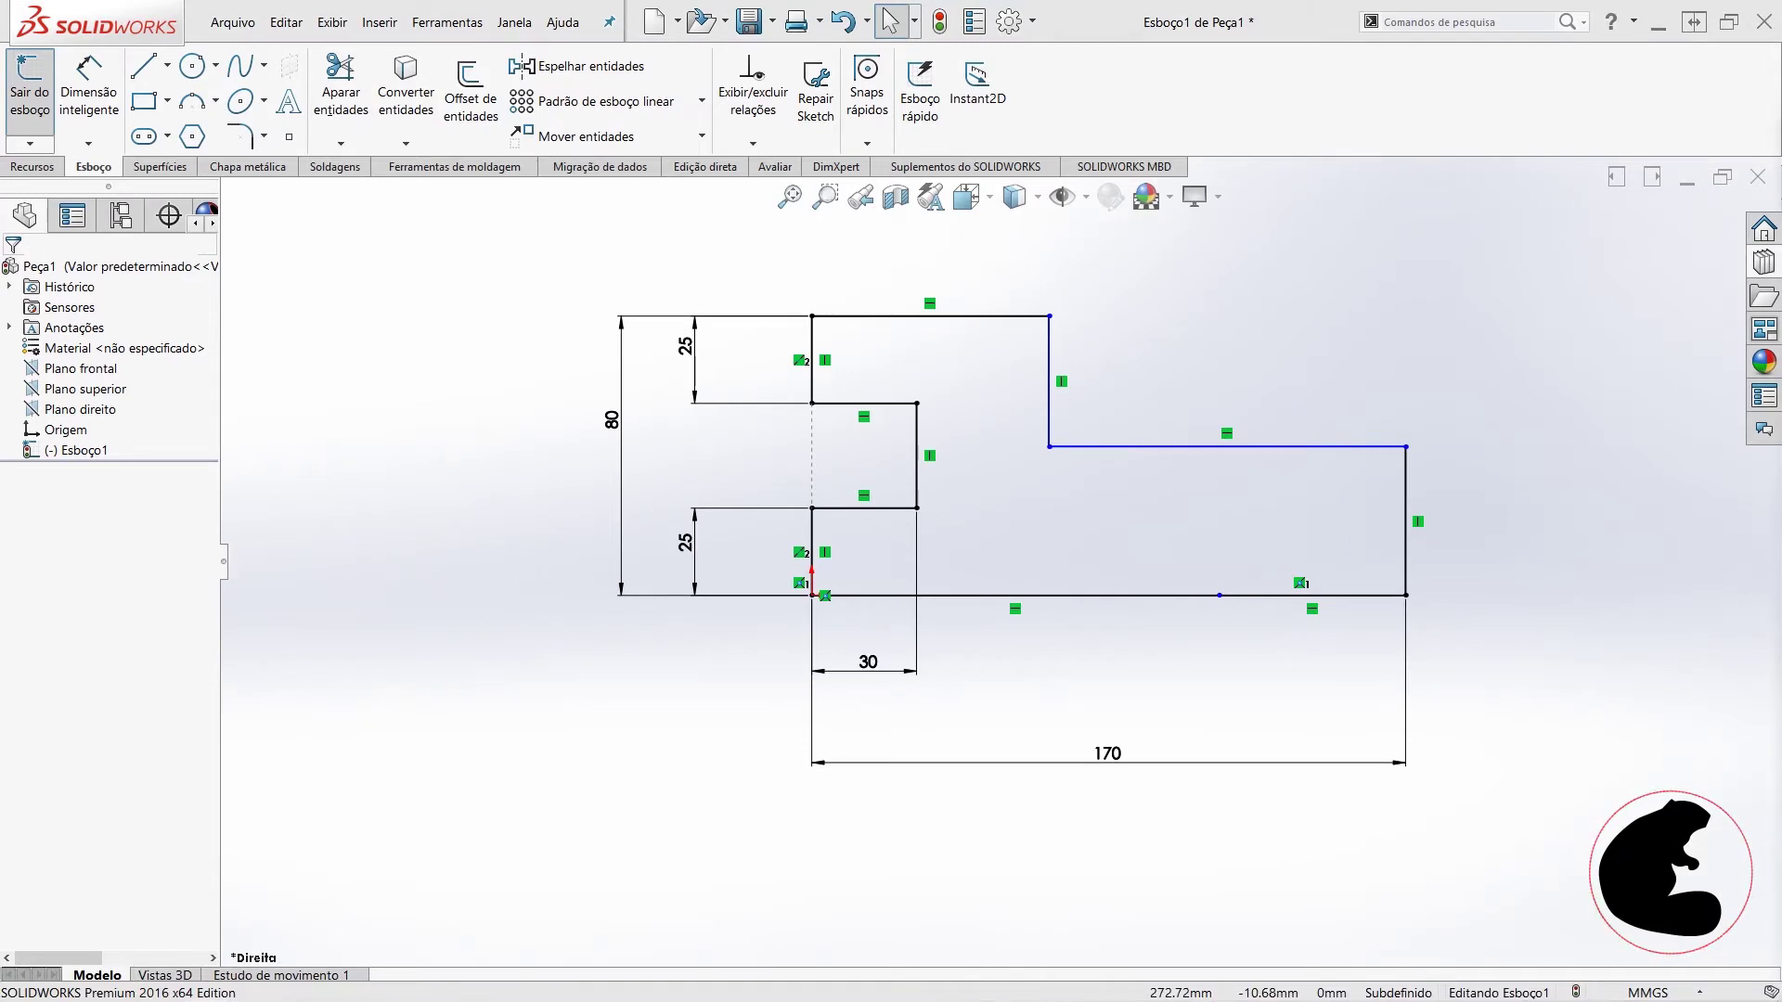
left_click_drag(1133, 83, 924, 20)
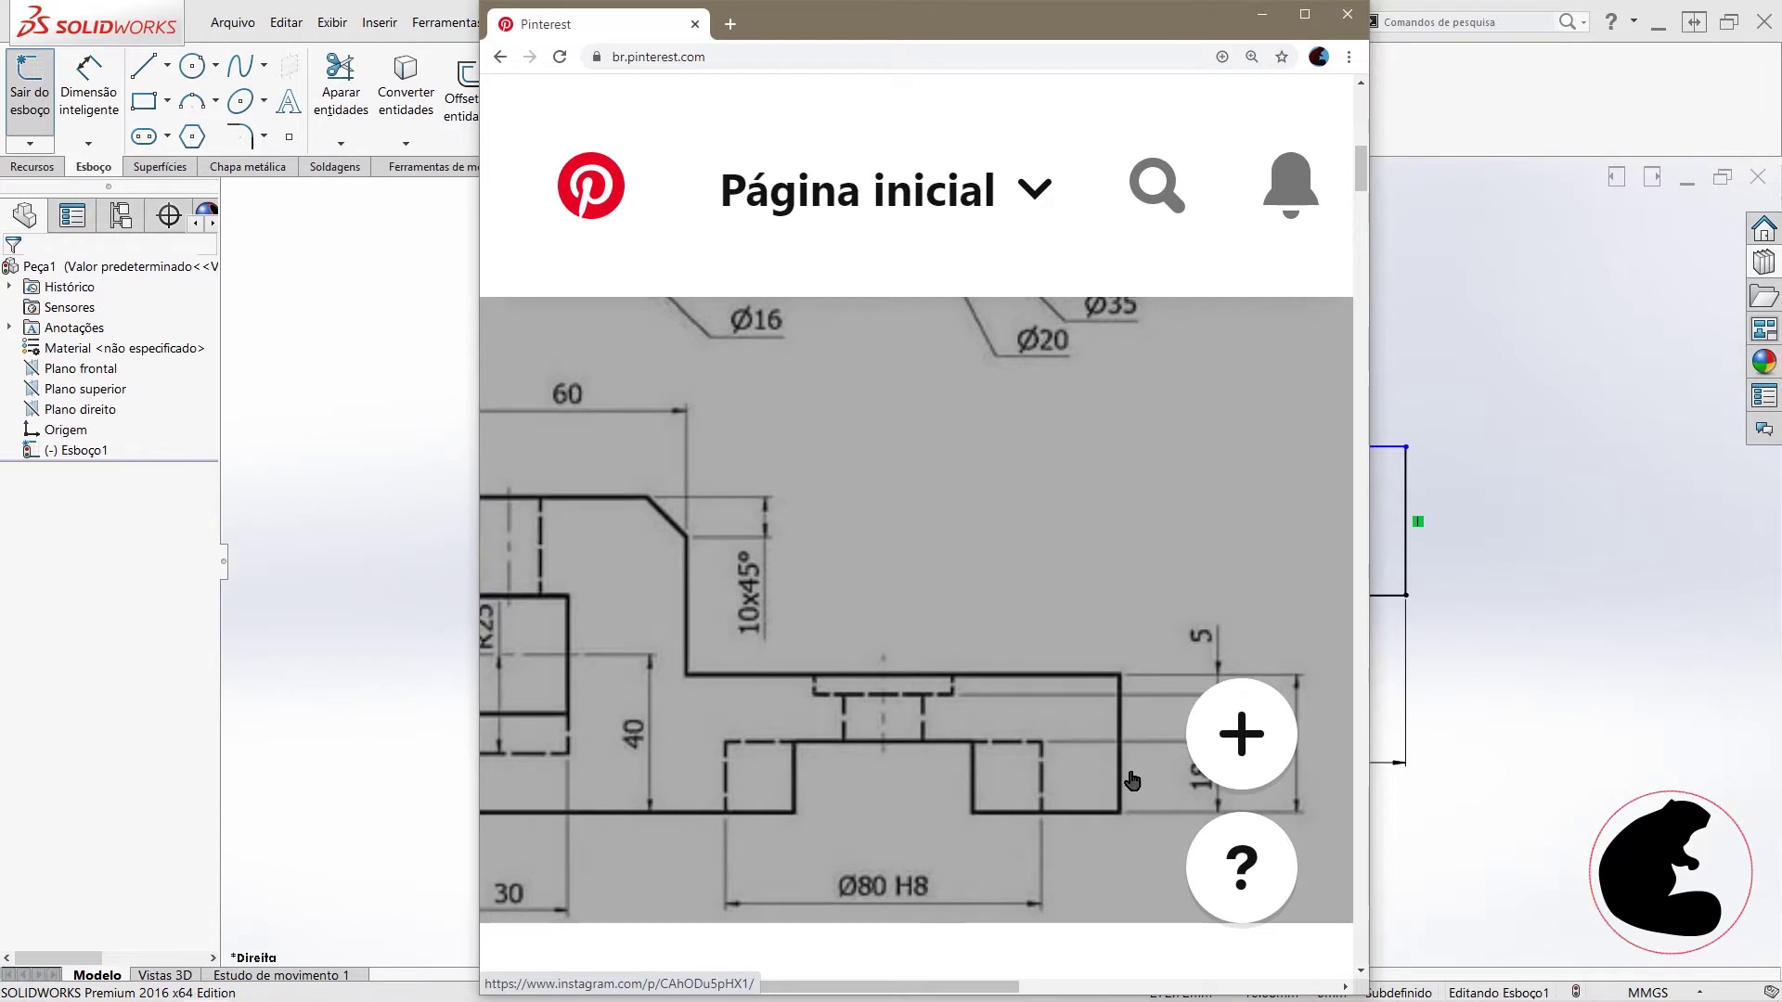
- Scroll the reference to review the top view's Ø16, Ø20, Ø35 holes and 10x45° chamfer
scroll(881, 914, "up", 2)
scroll(928, 742, "up", 3)
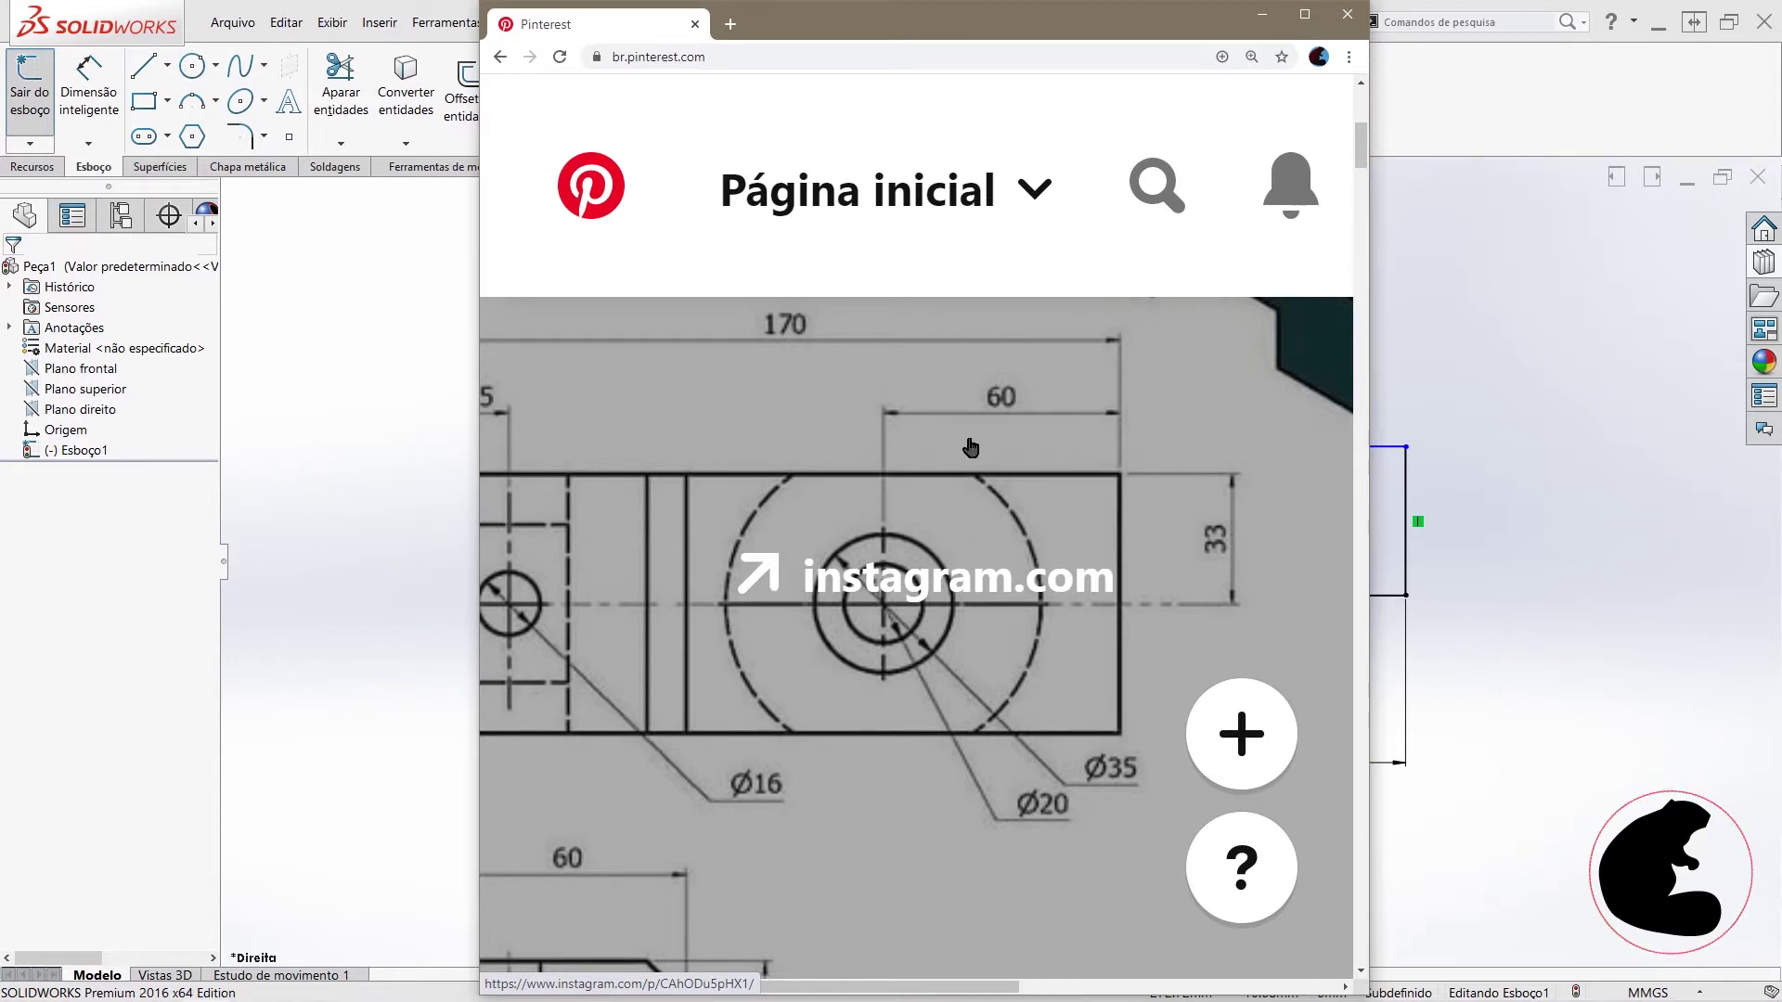
scroll(838, 623, "down", 6)
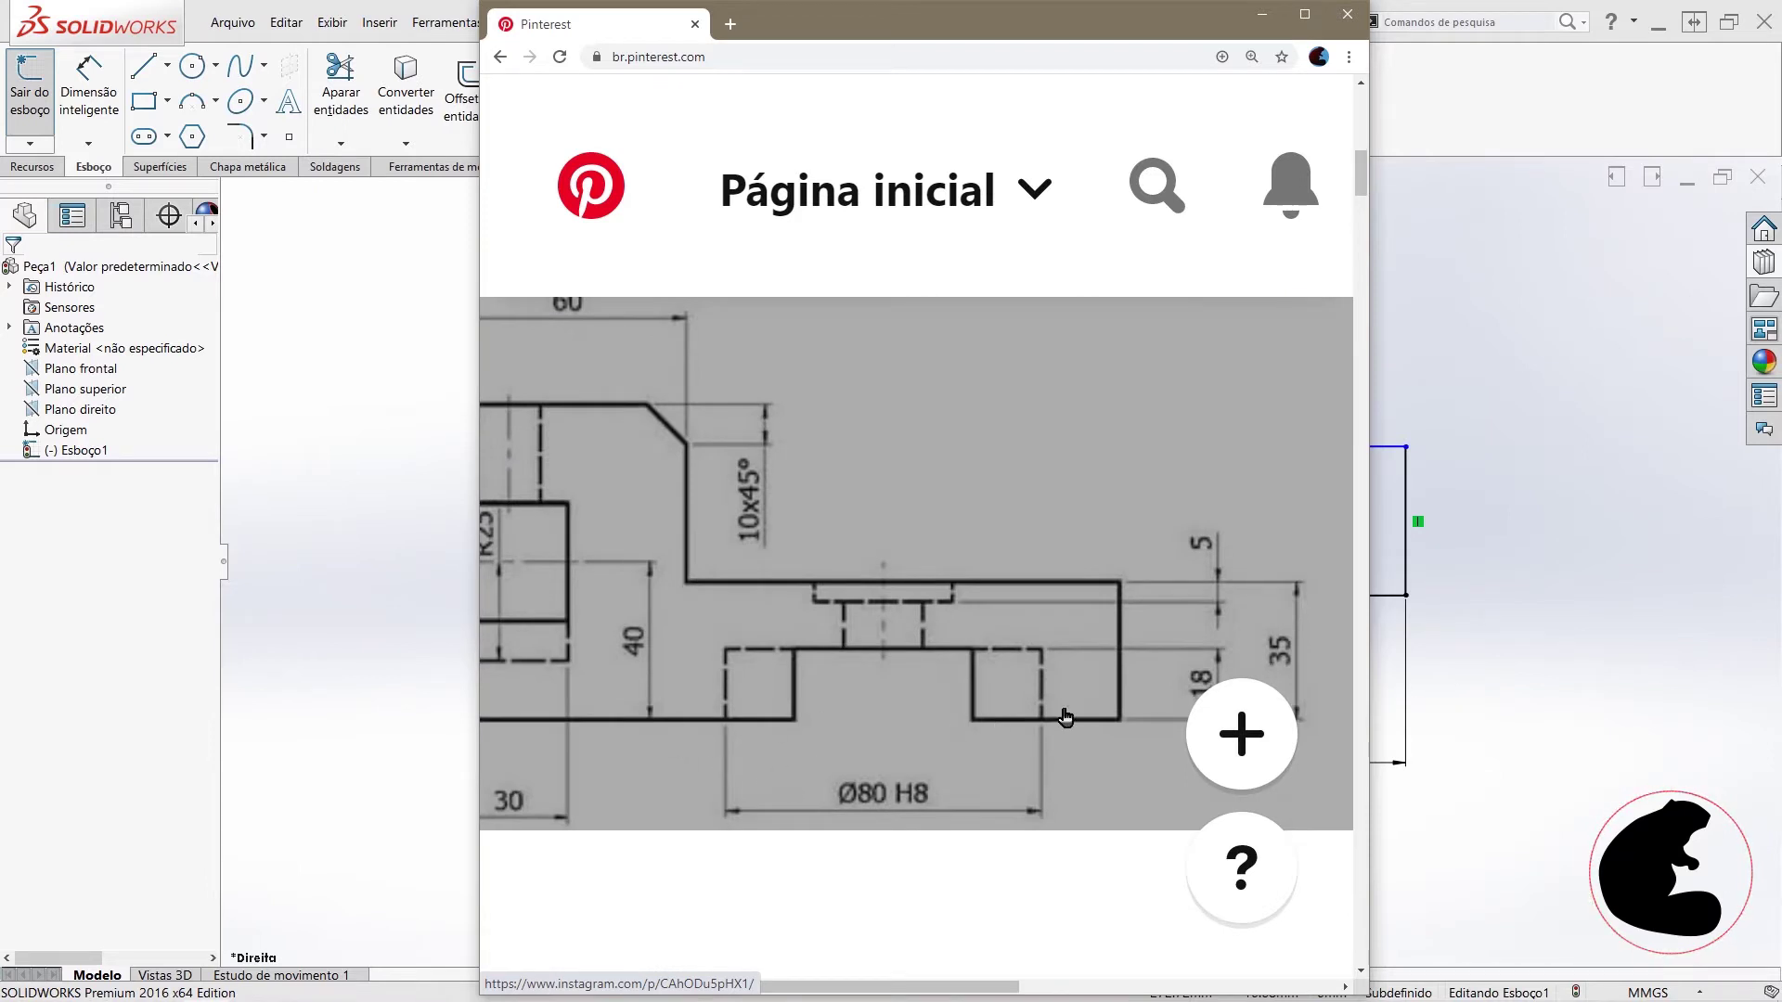
scroll(1070, 662, "up", 3)
scroll(1067, 667, "up", 4)
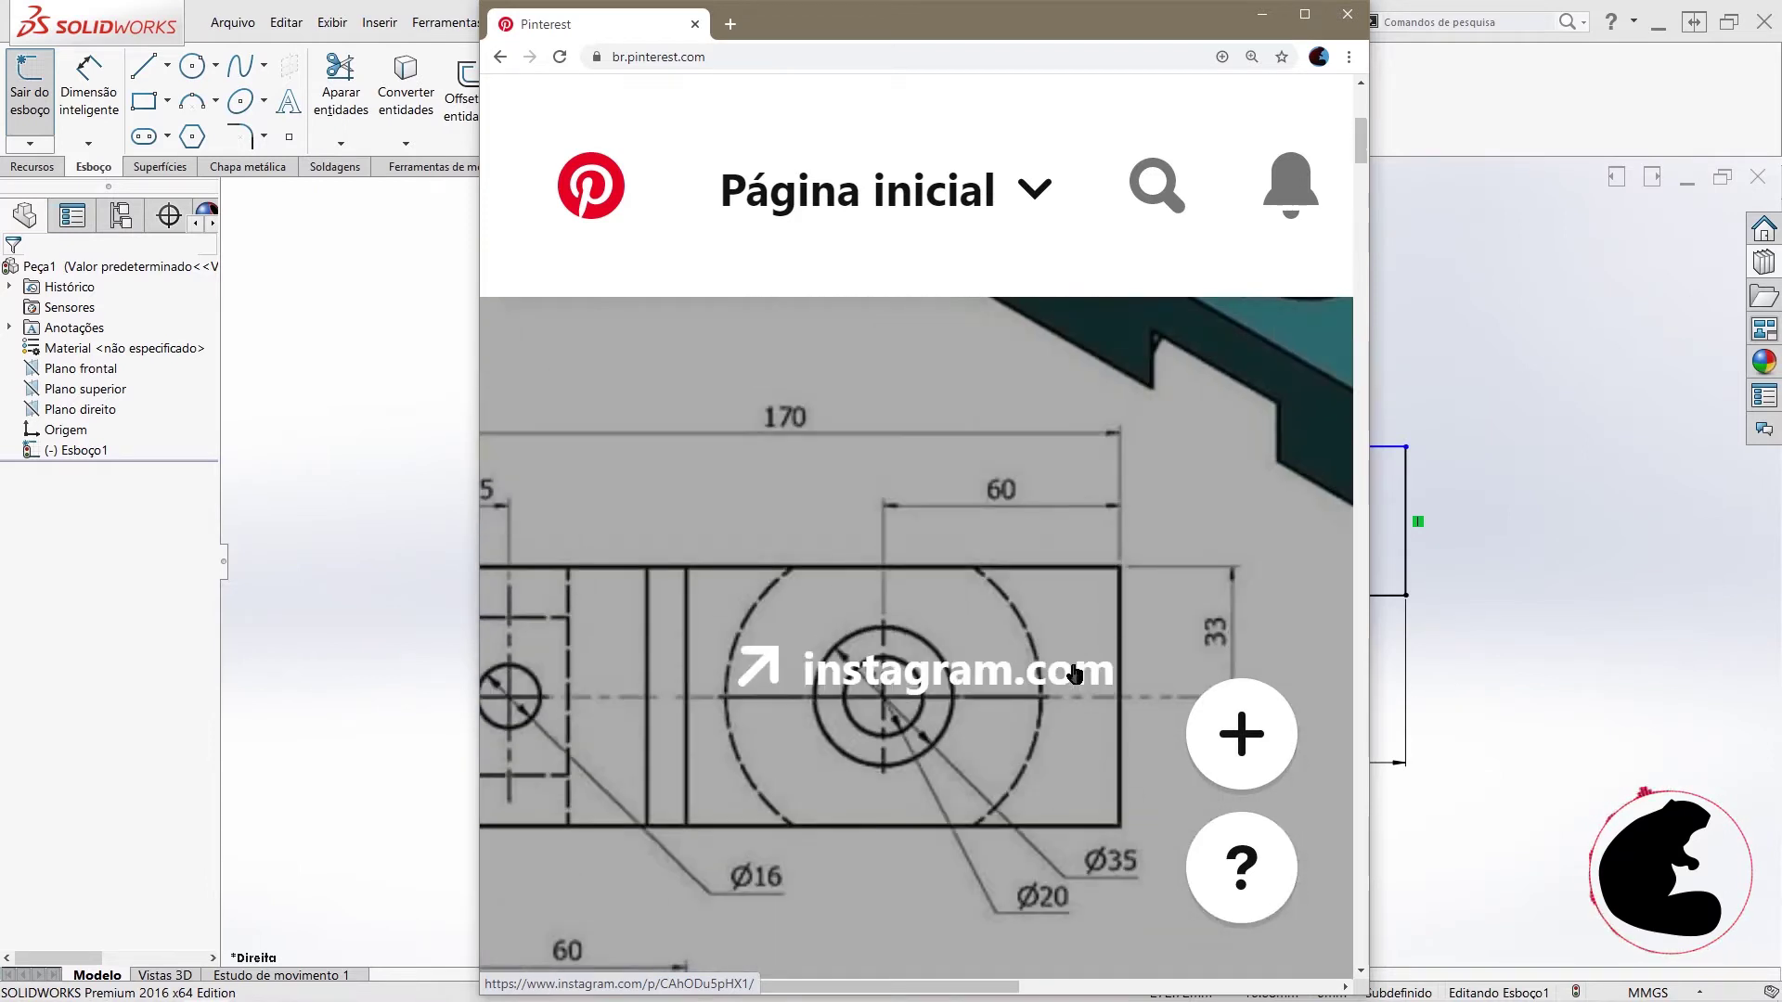
scroll(1058, 674, "down", 3)
scroll(990, 741, "down", 2)
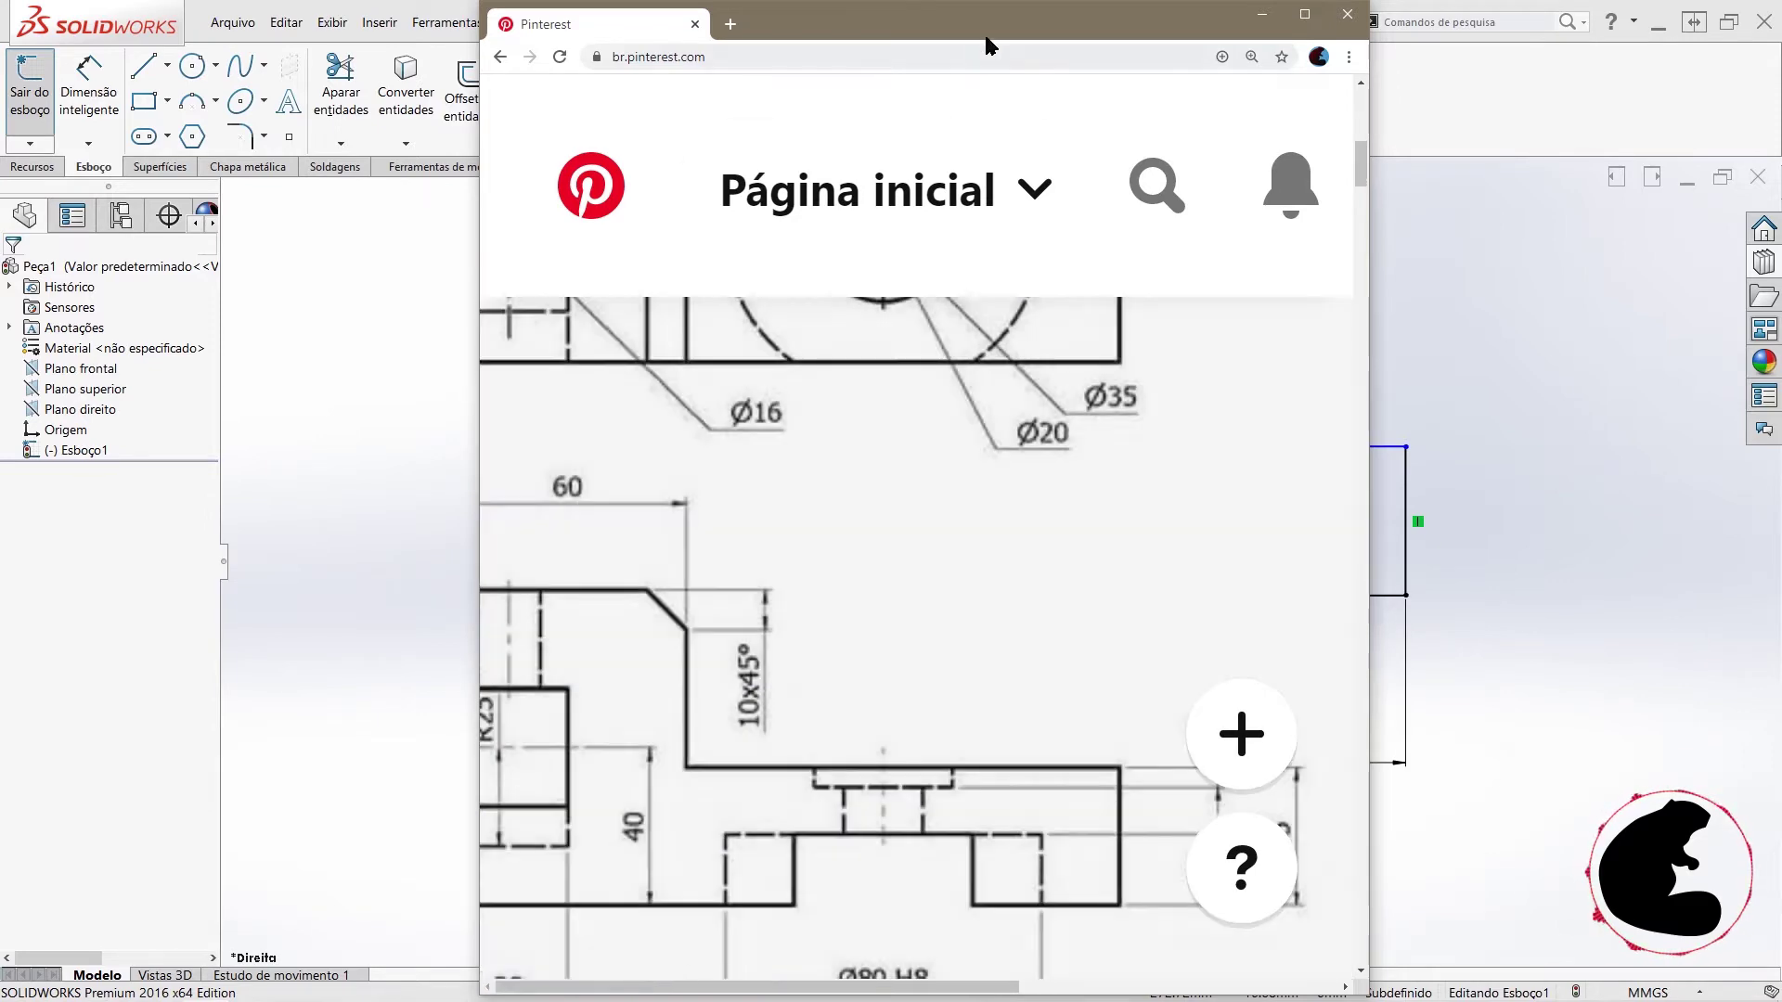
left_click_drag(988, 23, 966, 167)
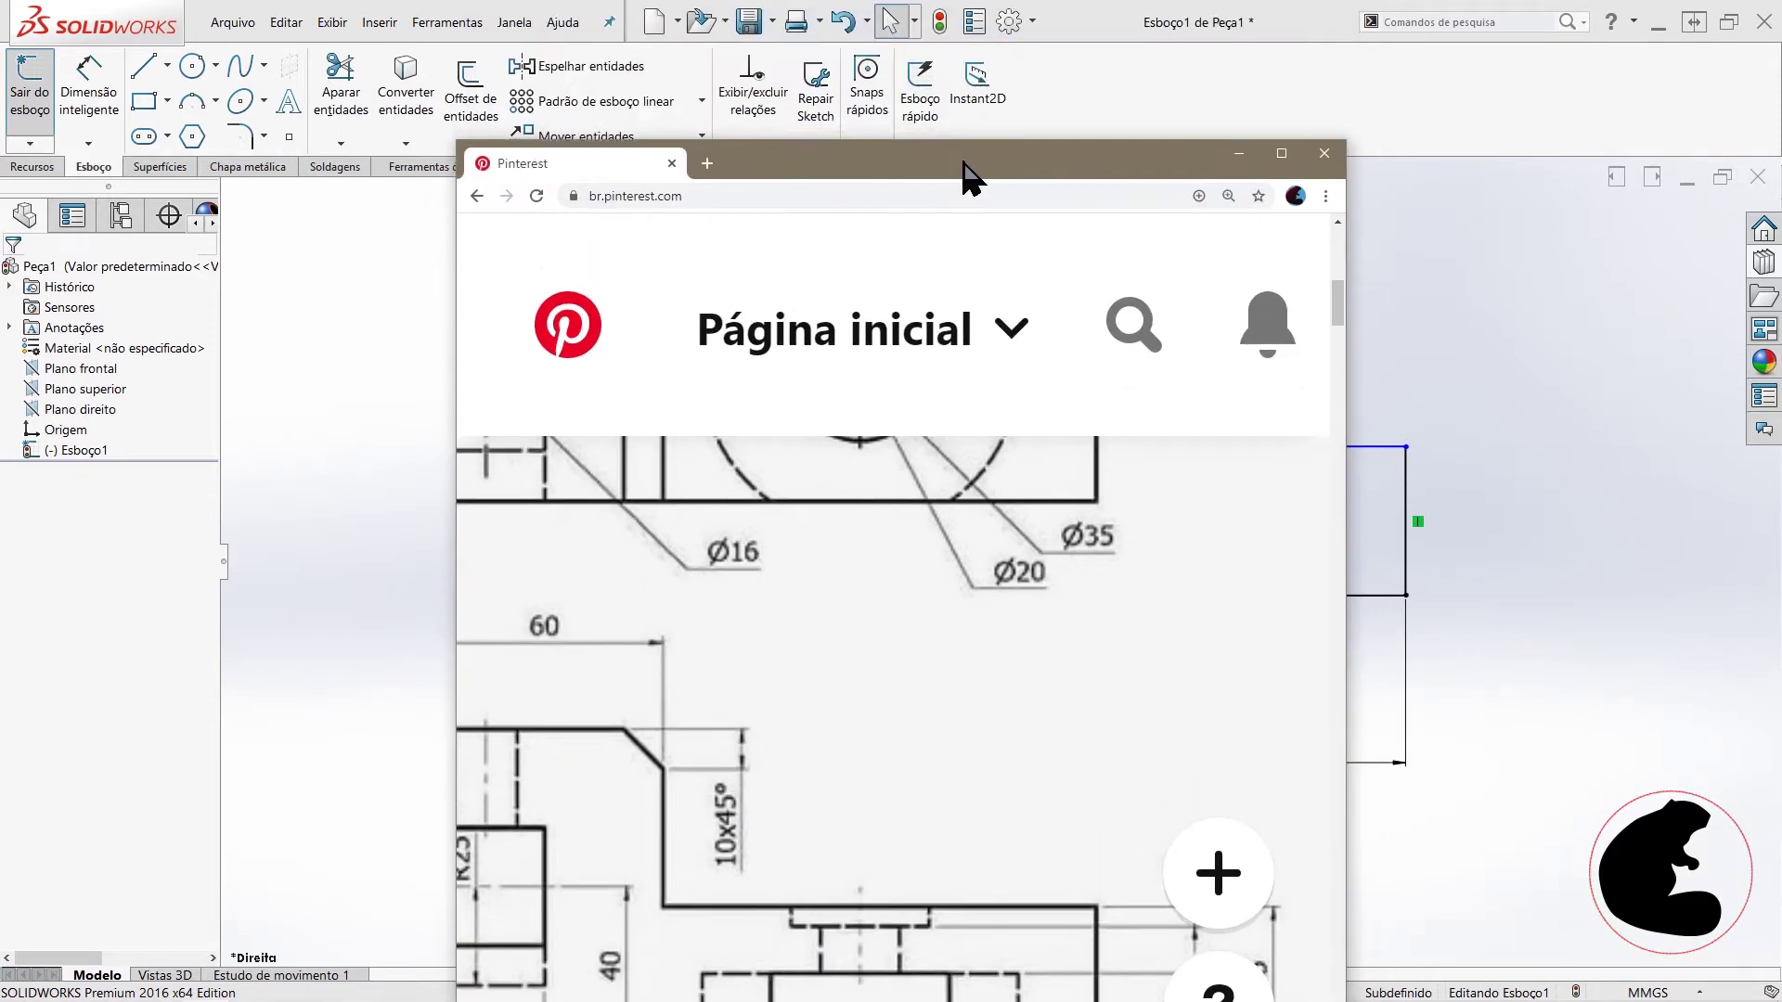
- Clear the reference window away and start a height dimension on the sketch's right end edge
double_click(967, 167)
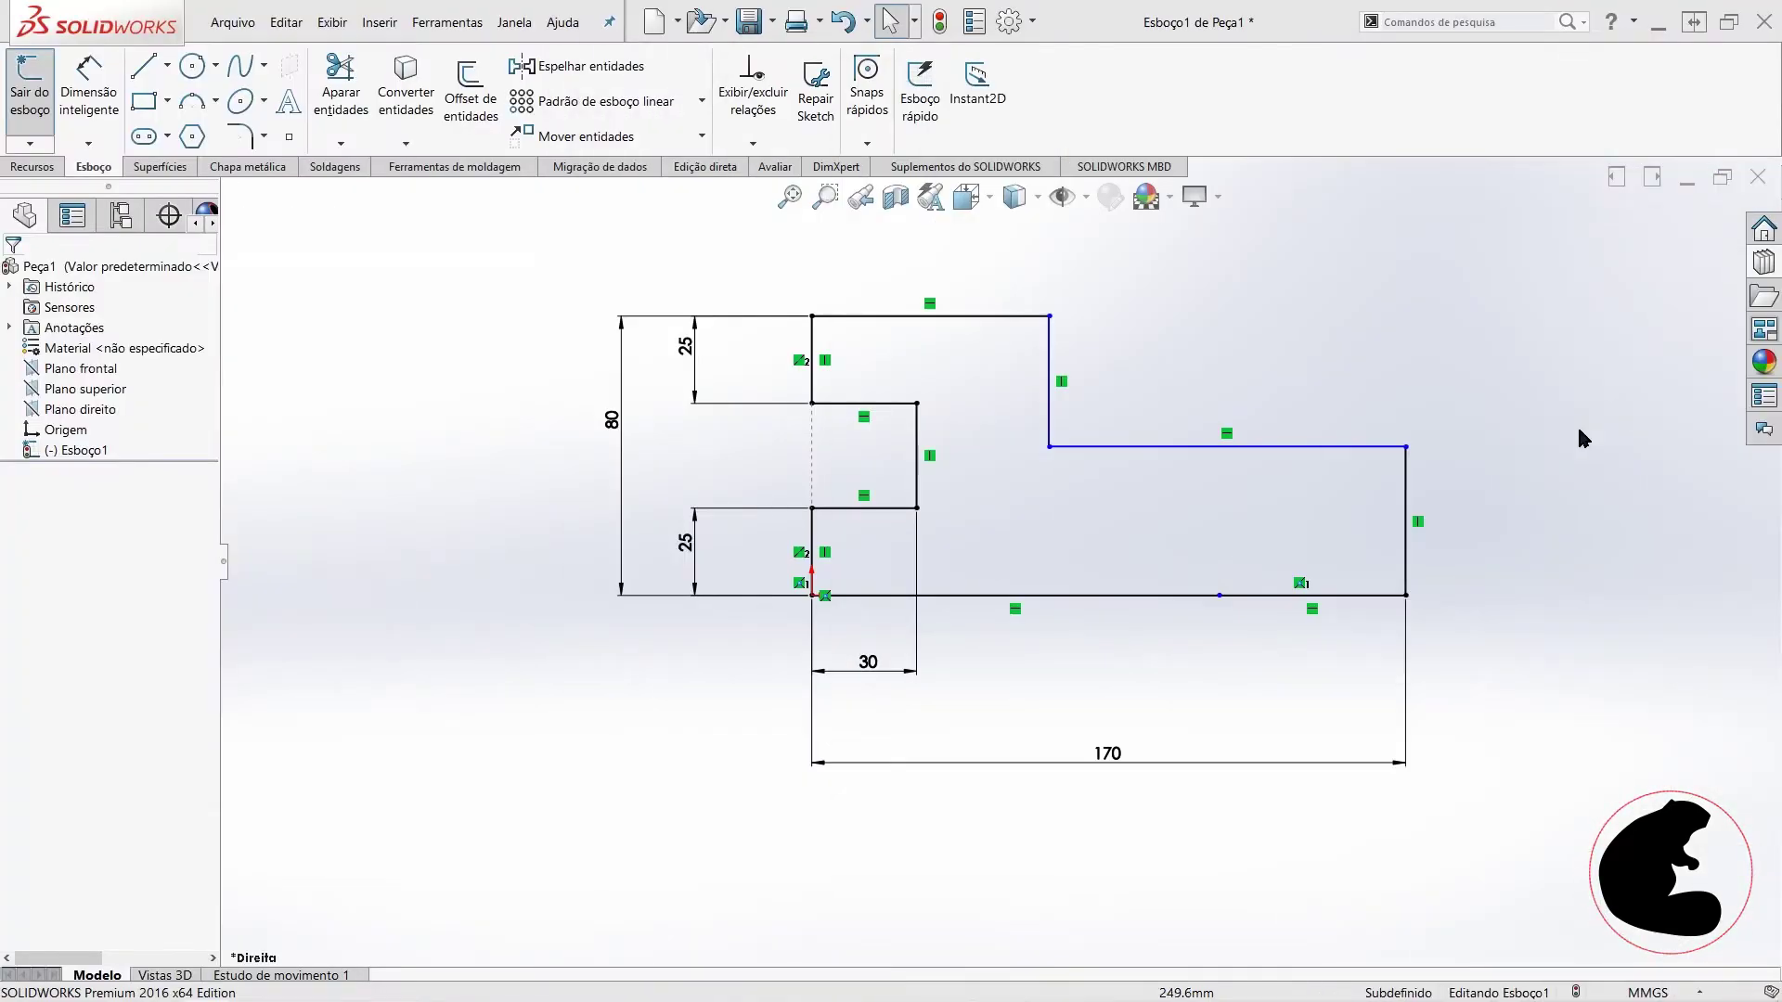
left_click(89, 88)
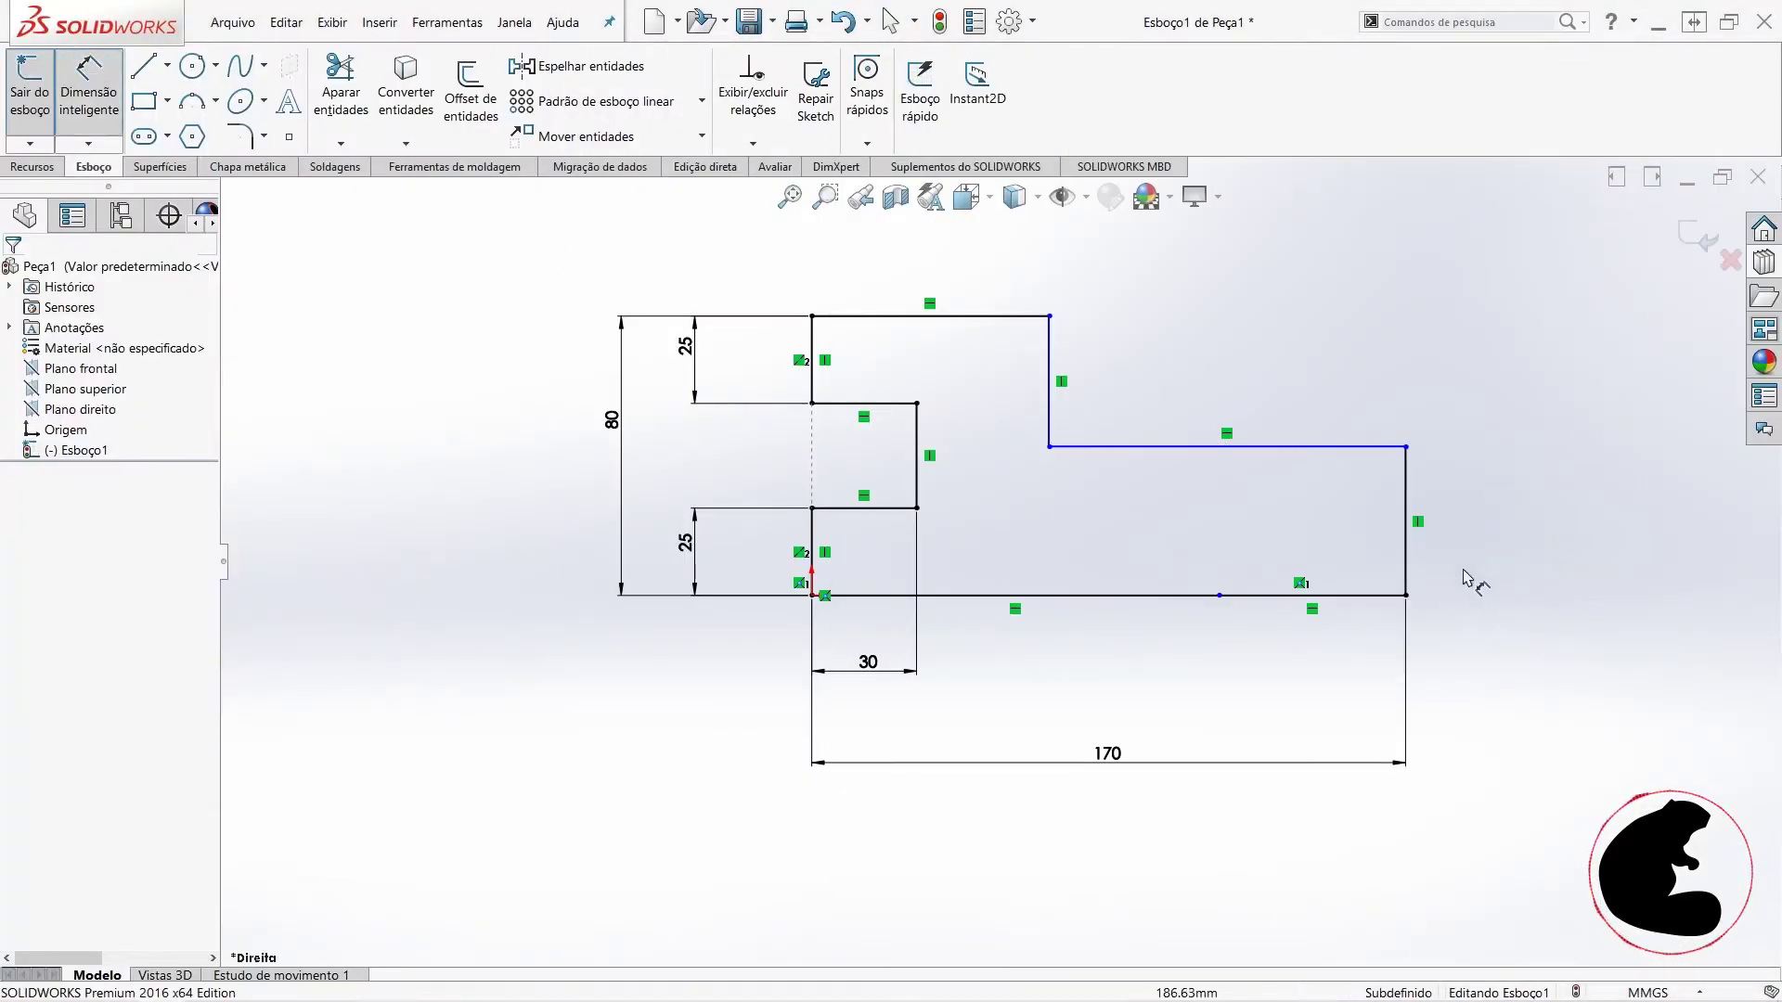
left_click(1406, 521)
left_click(1519, 533)
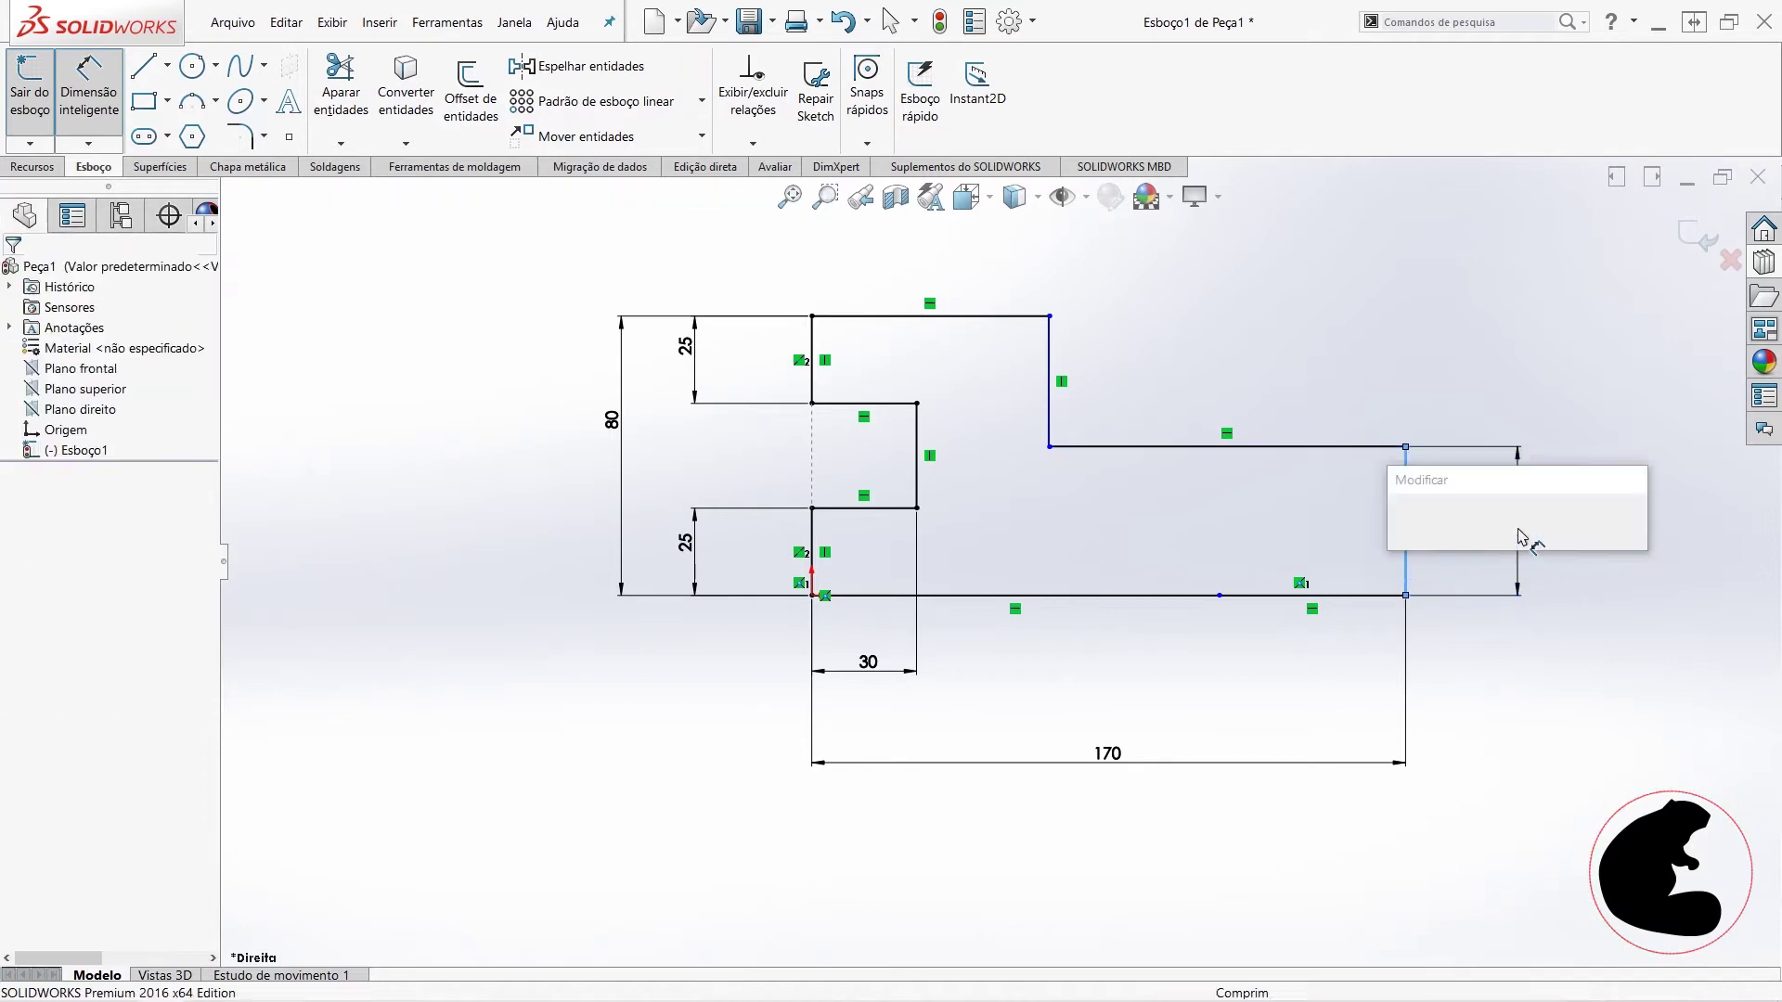
- Set the right end edge height to 35 and the top edge length to 60
type("35")
key("Return")
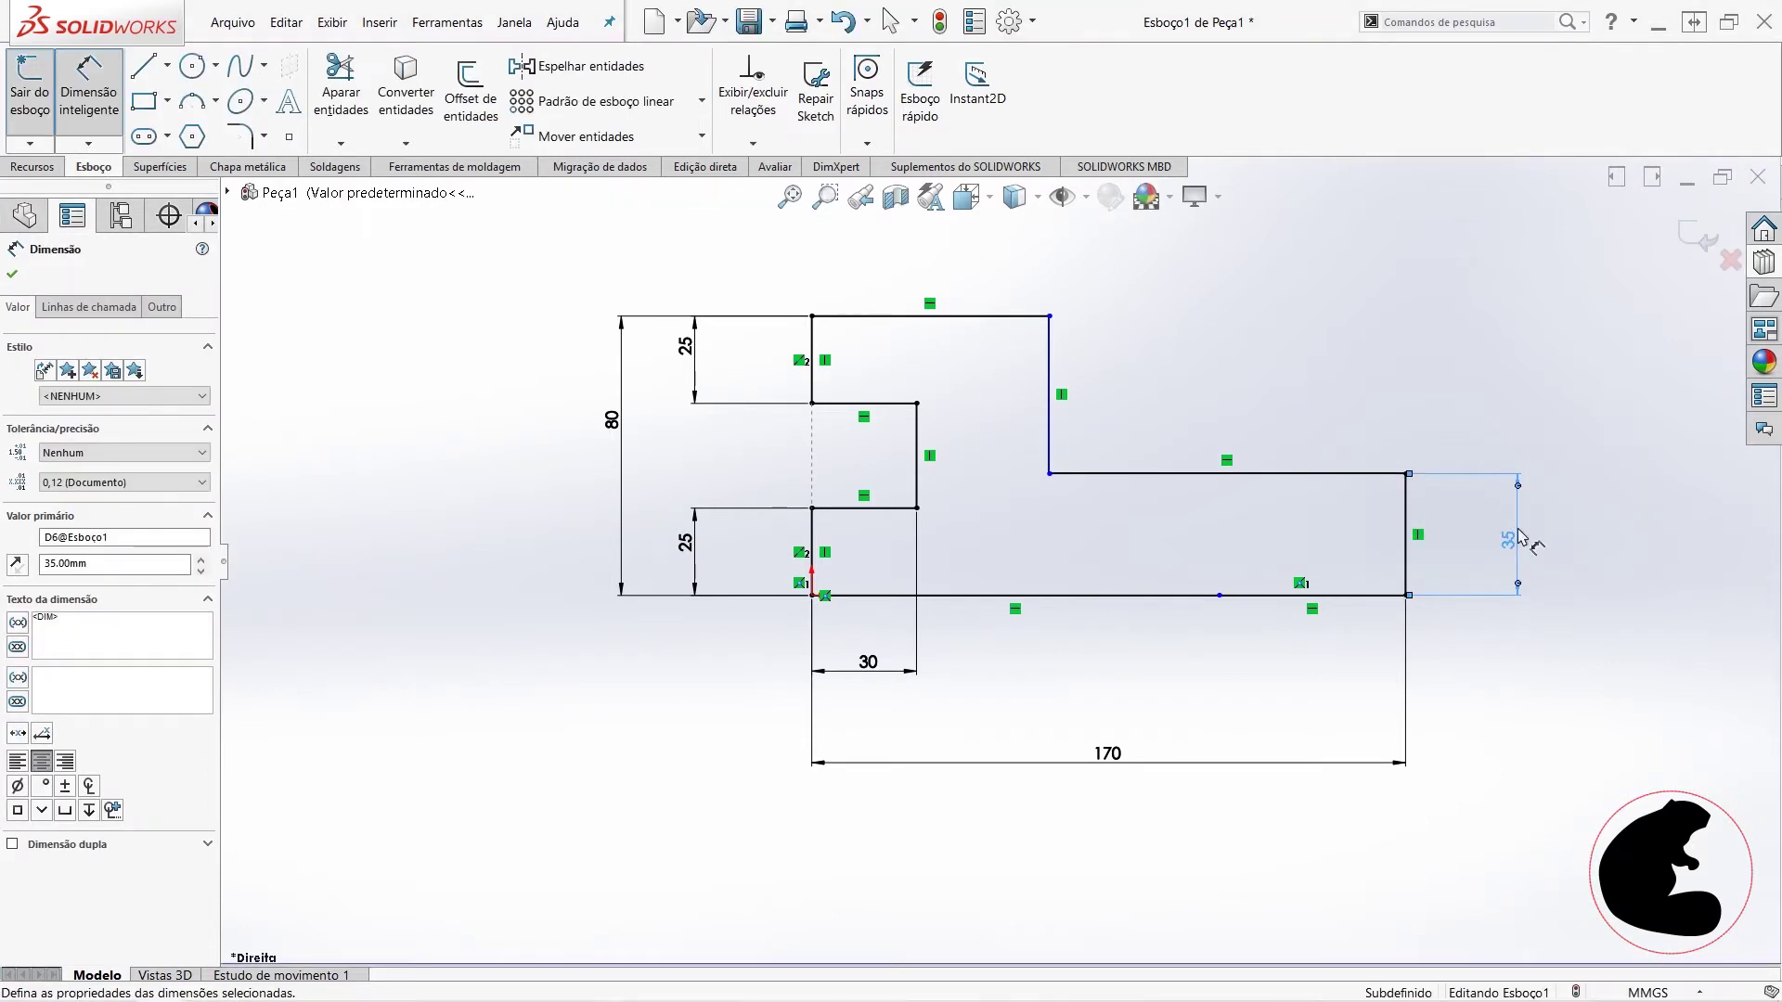
left_click(1020, 317)
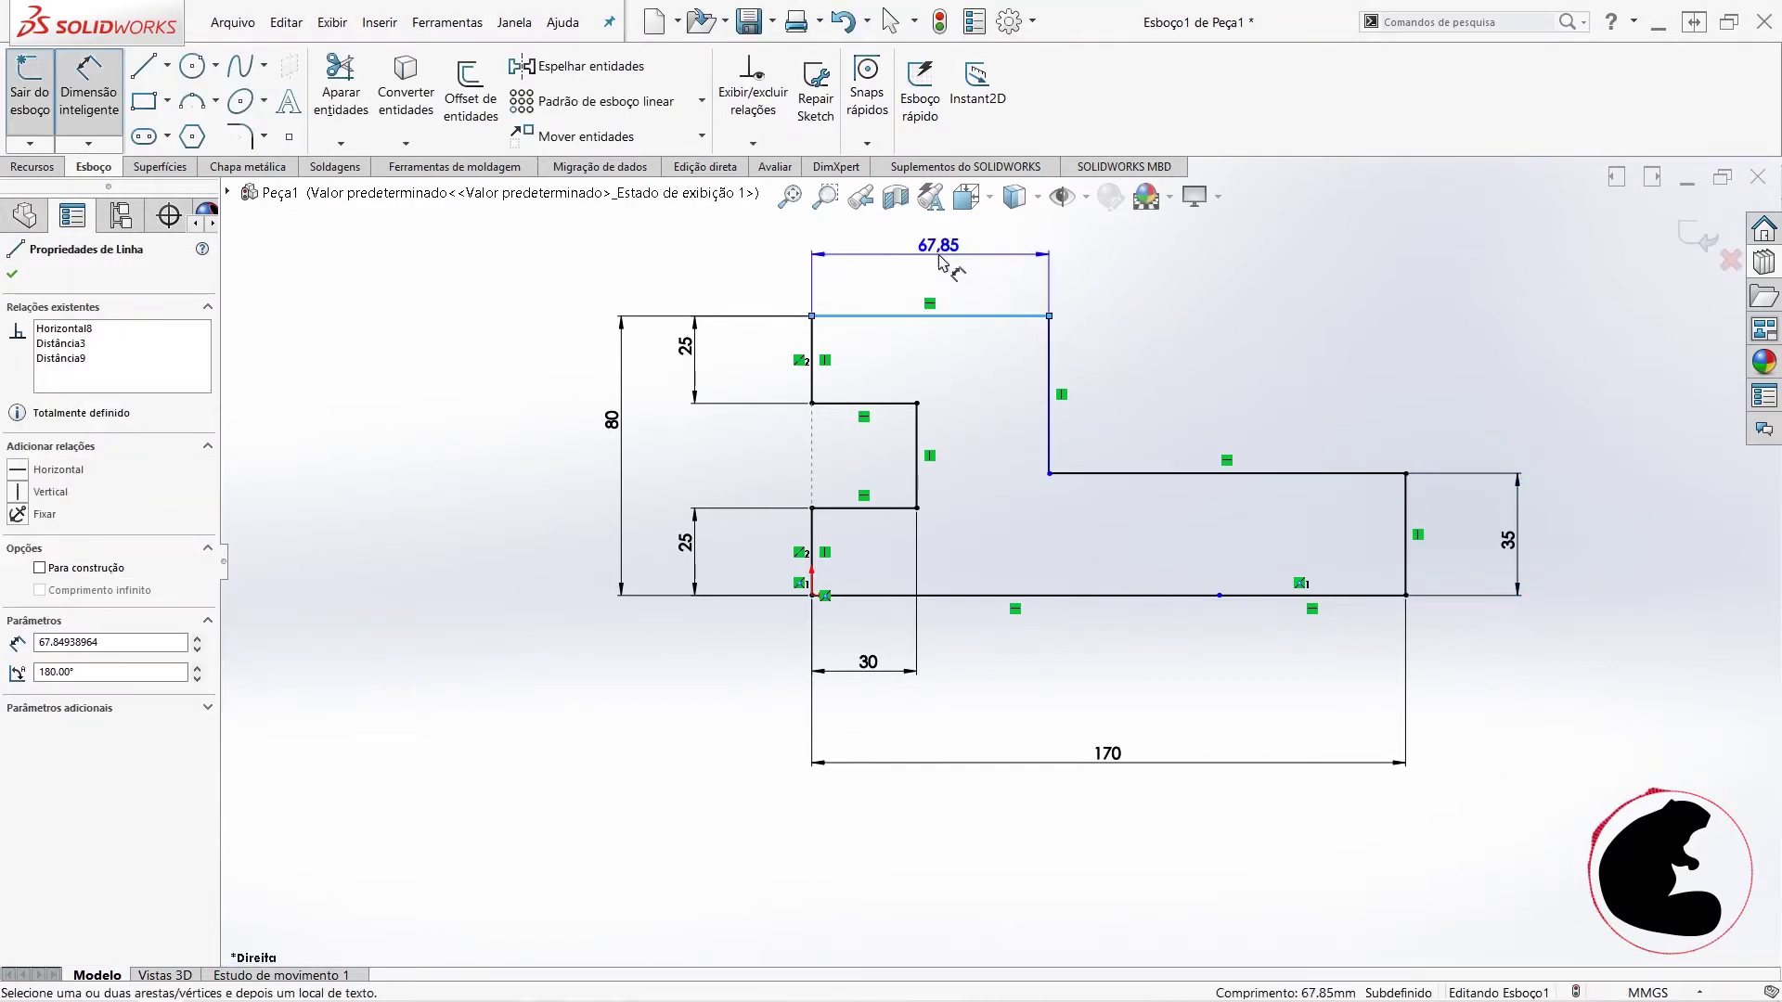
left_click(940, 259)
type("60")
key("Return")
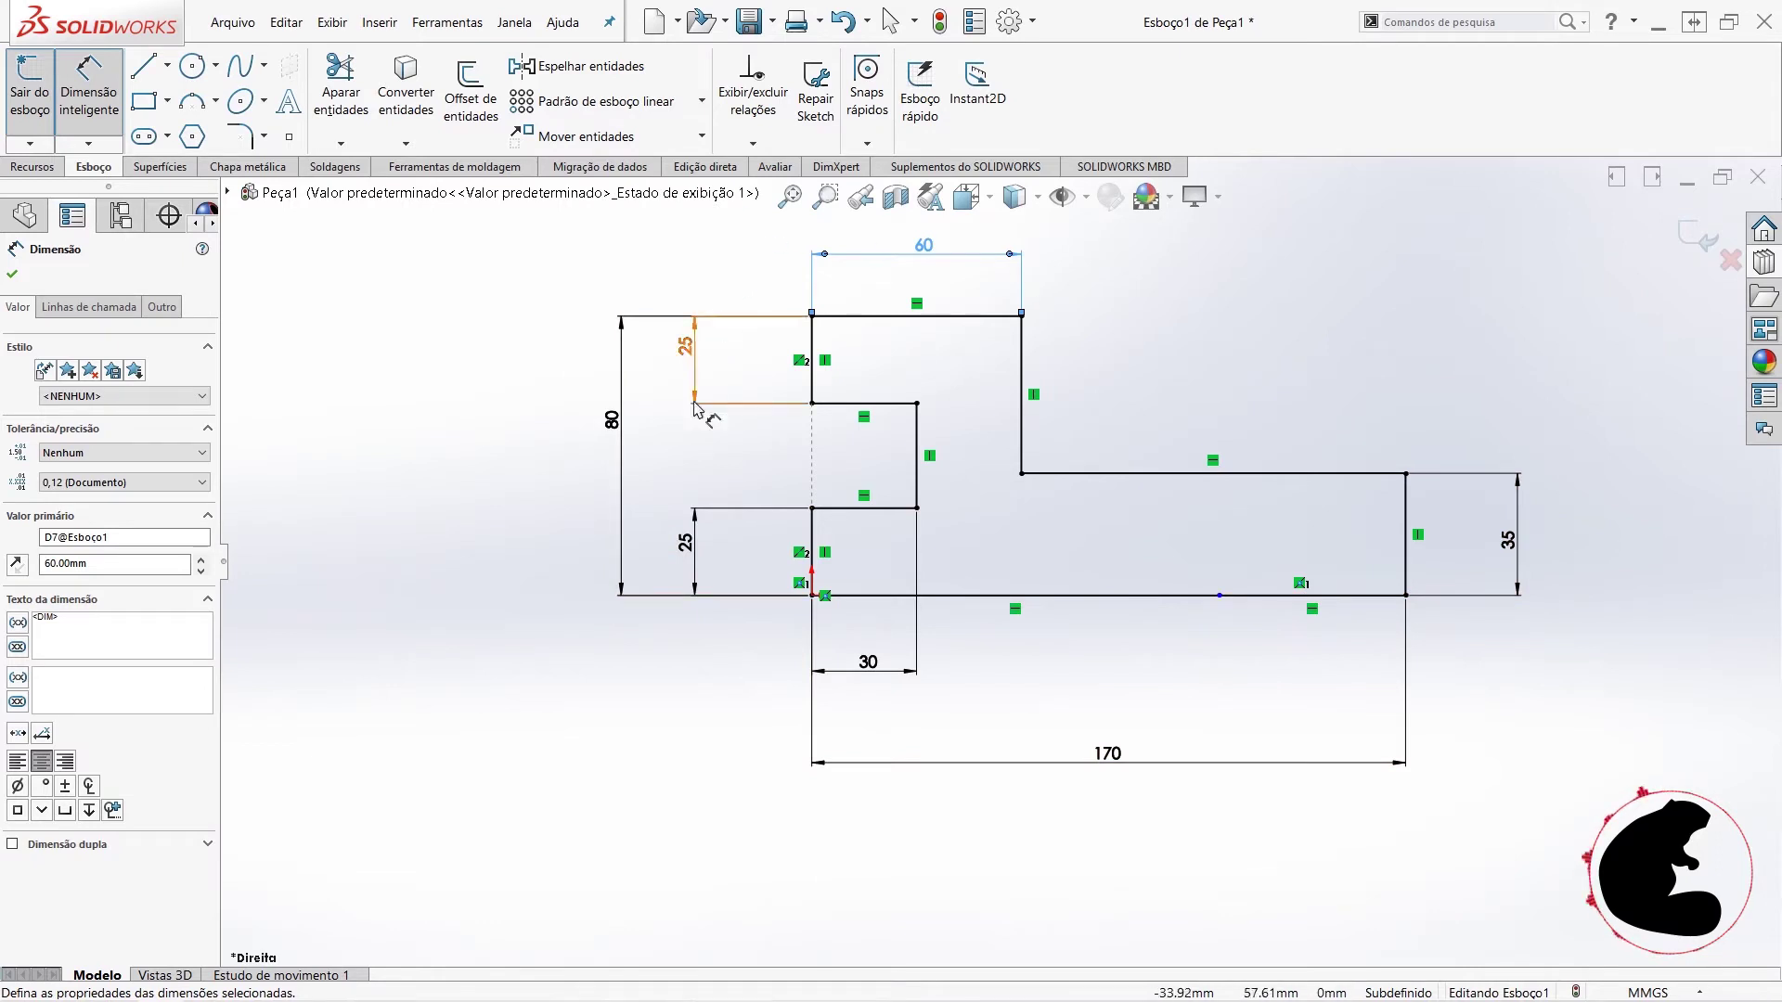
key("Escape")
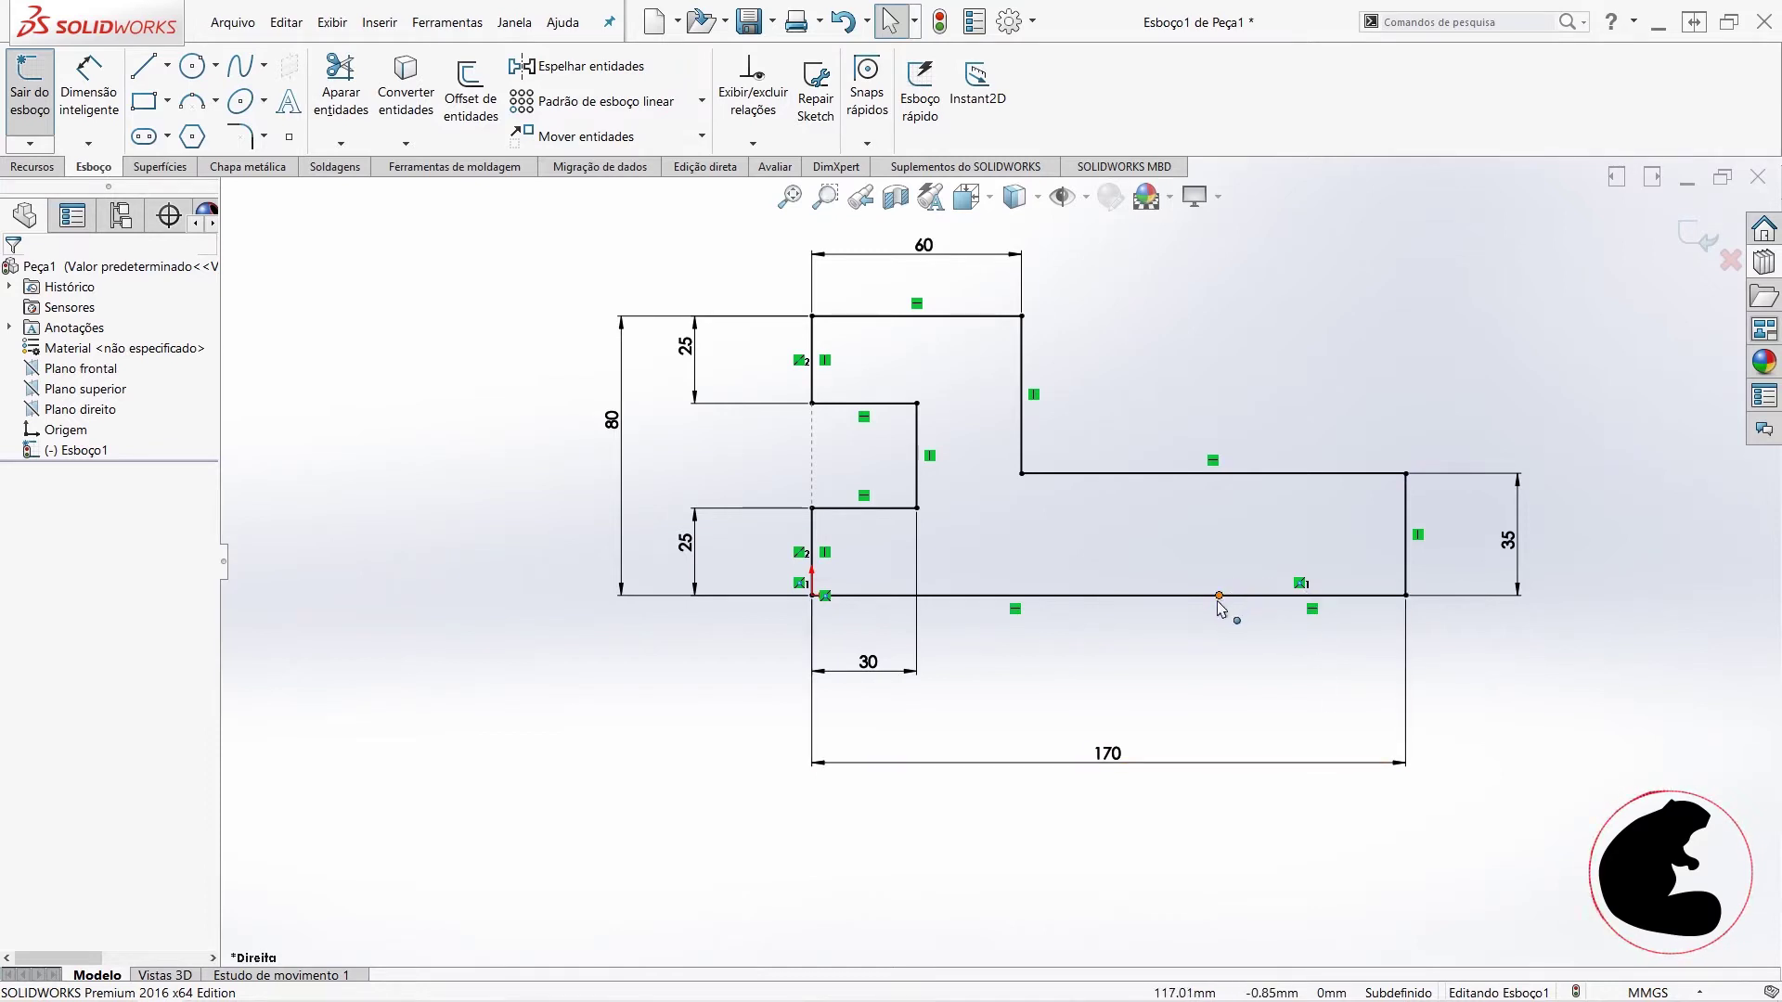
- Delete the right bottom segment and stretch the bottom line to the right corner, fully defining the sketch
left_click_drag(1218, 595, 1178, 594)
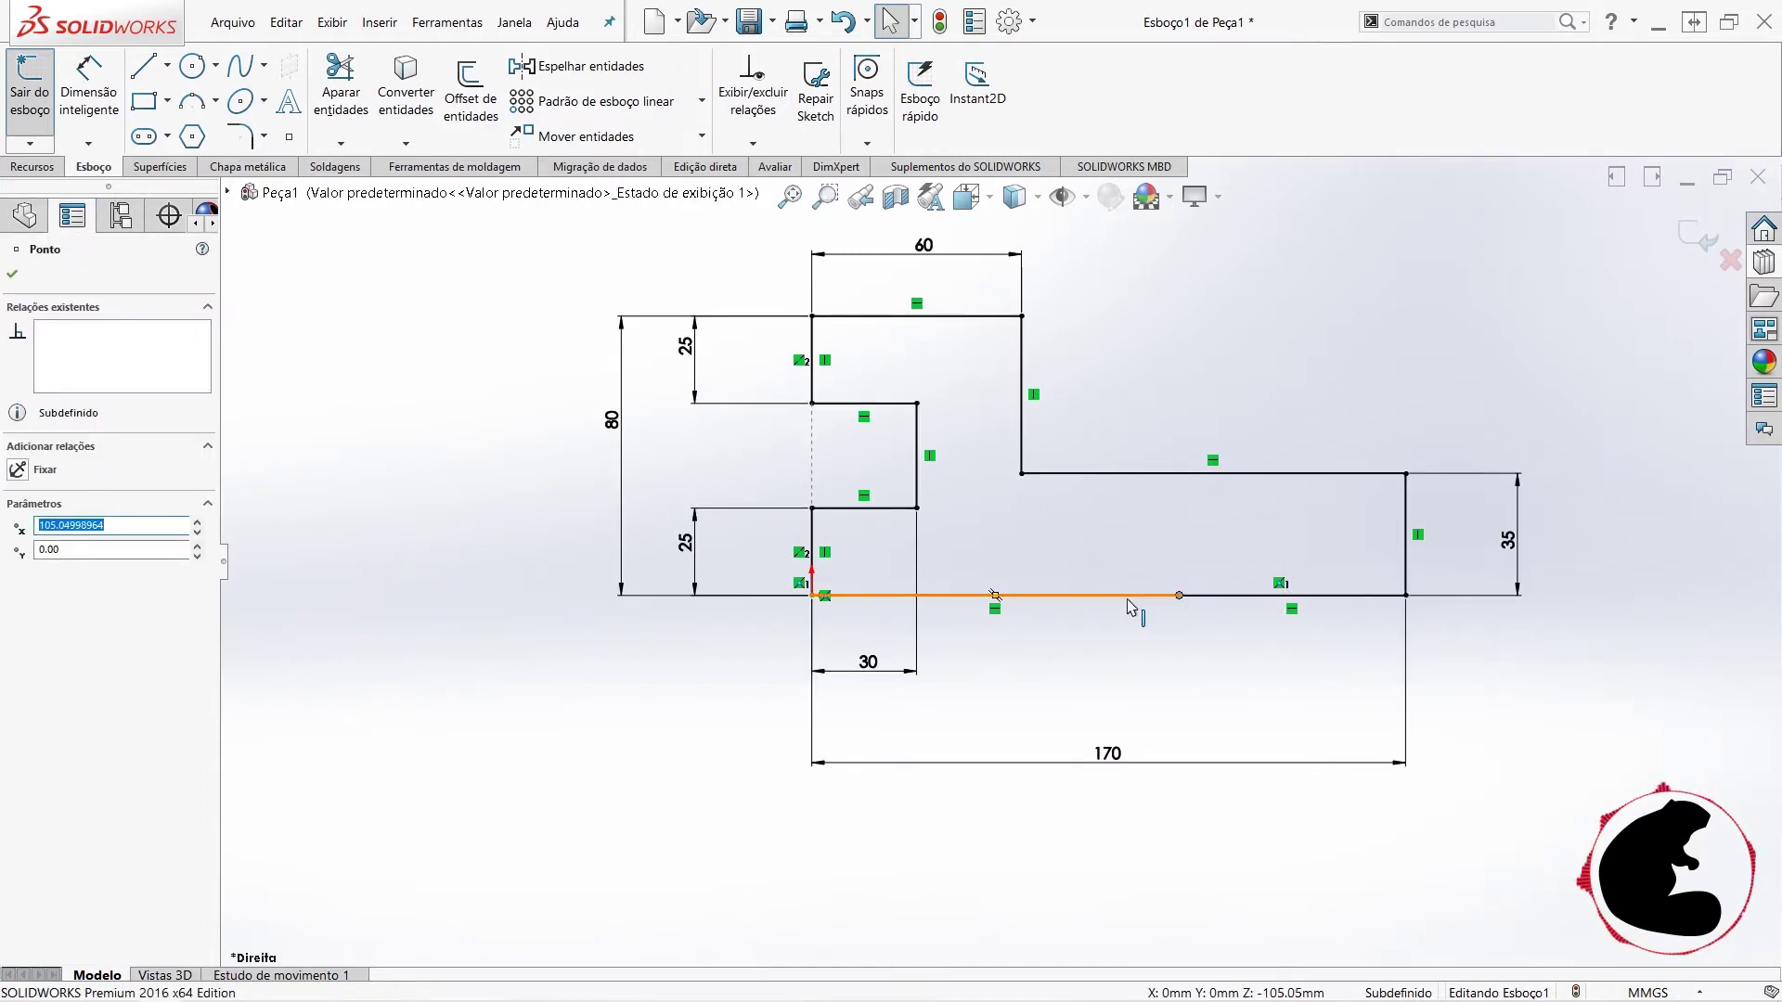
left_click(1221, 668)
left_click(1350, 595)
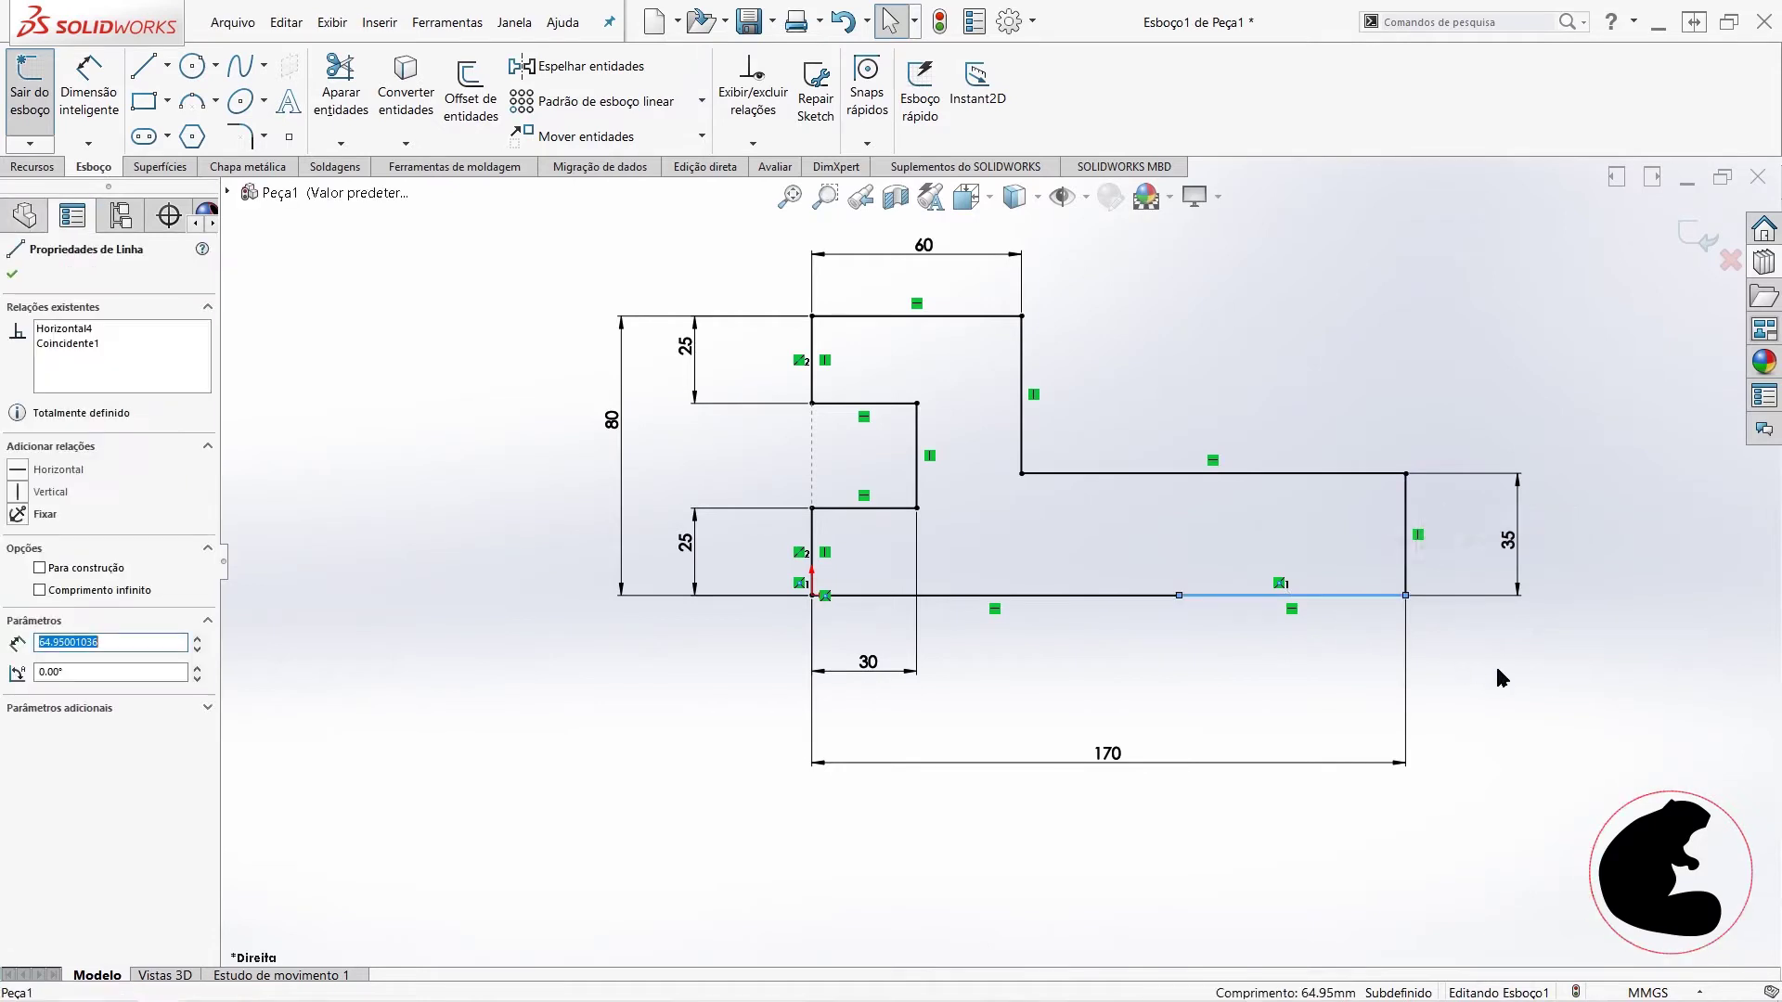
key("Delete")
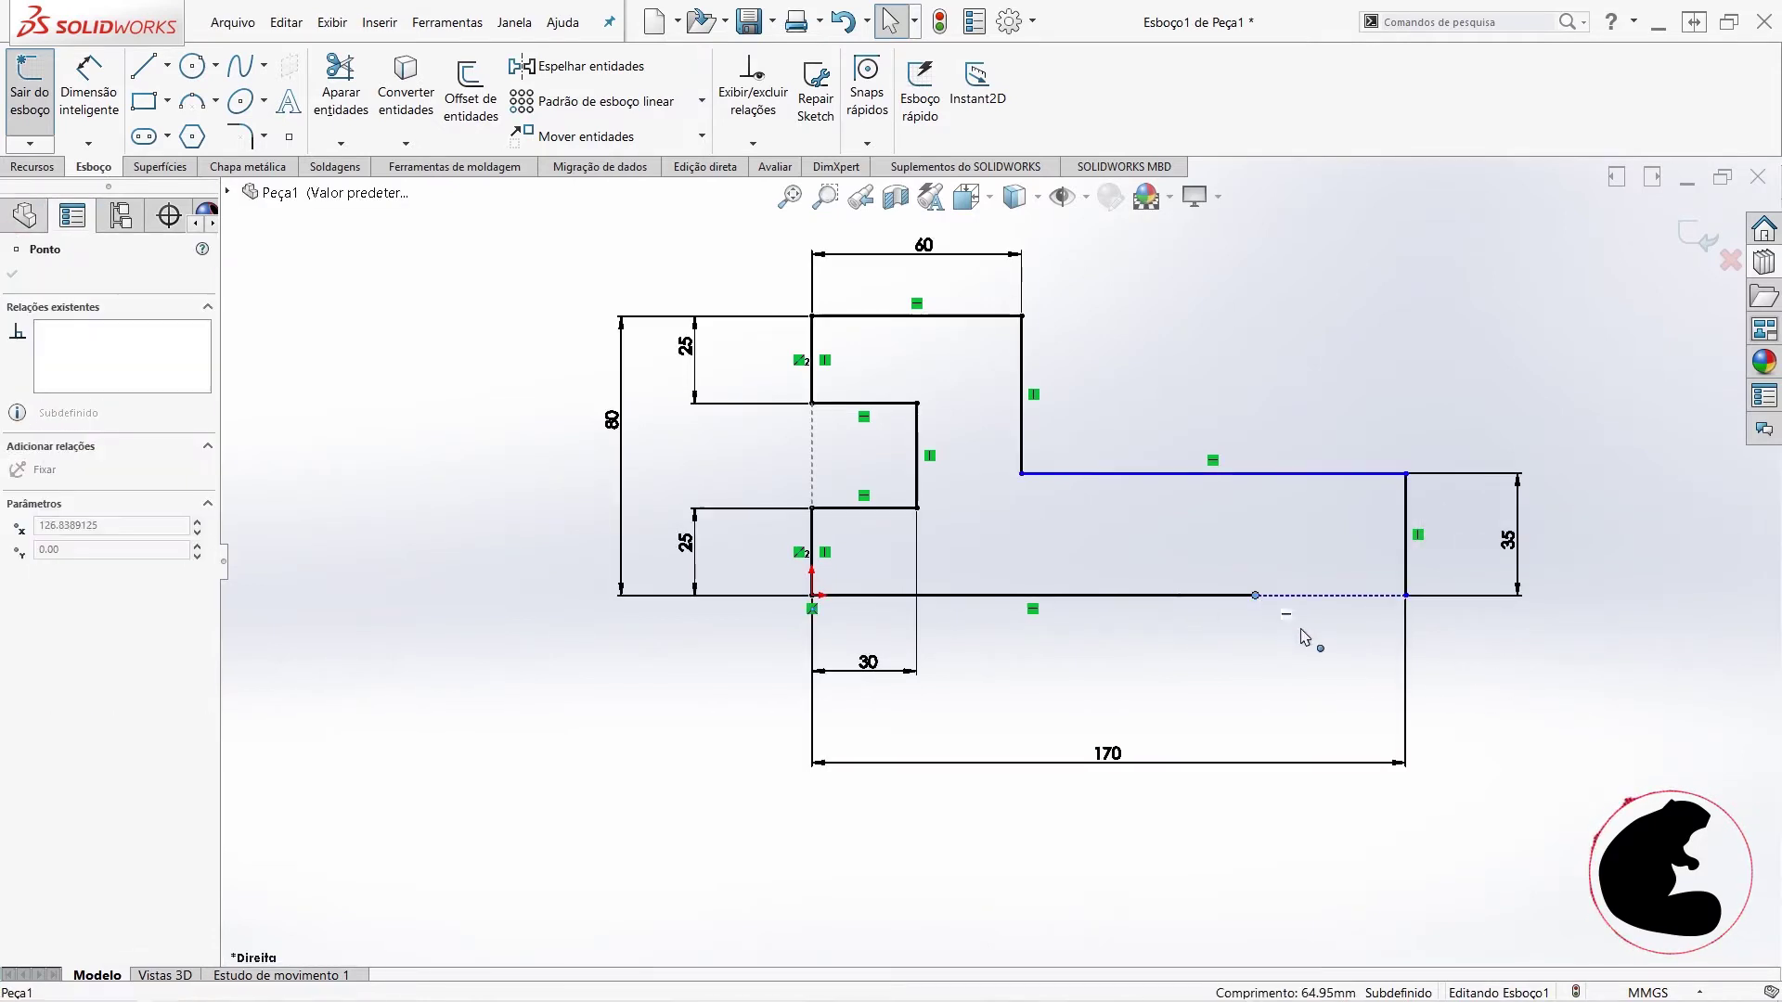
left_click_drag(1180, 596, 1407, 597)
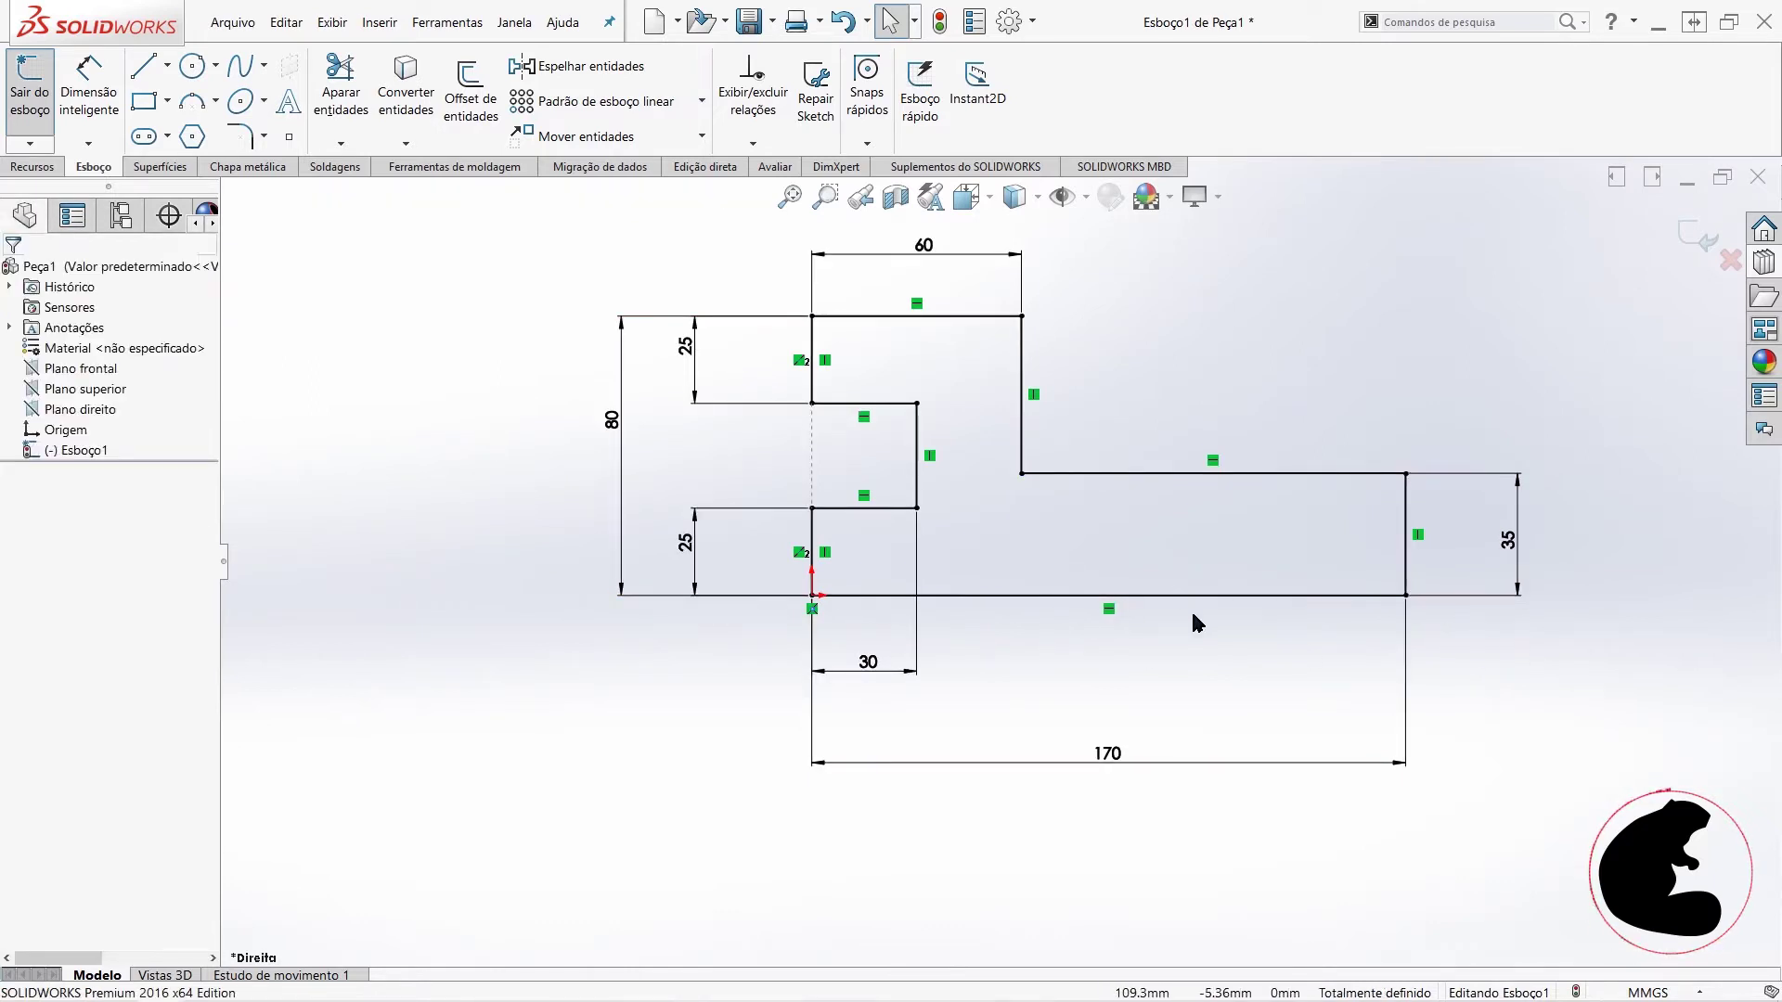
left_click(37, 111)
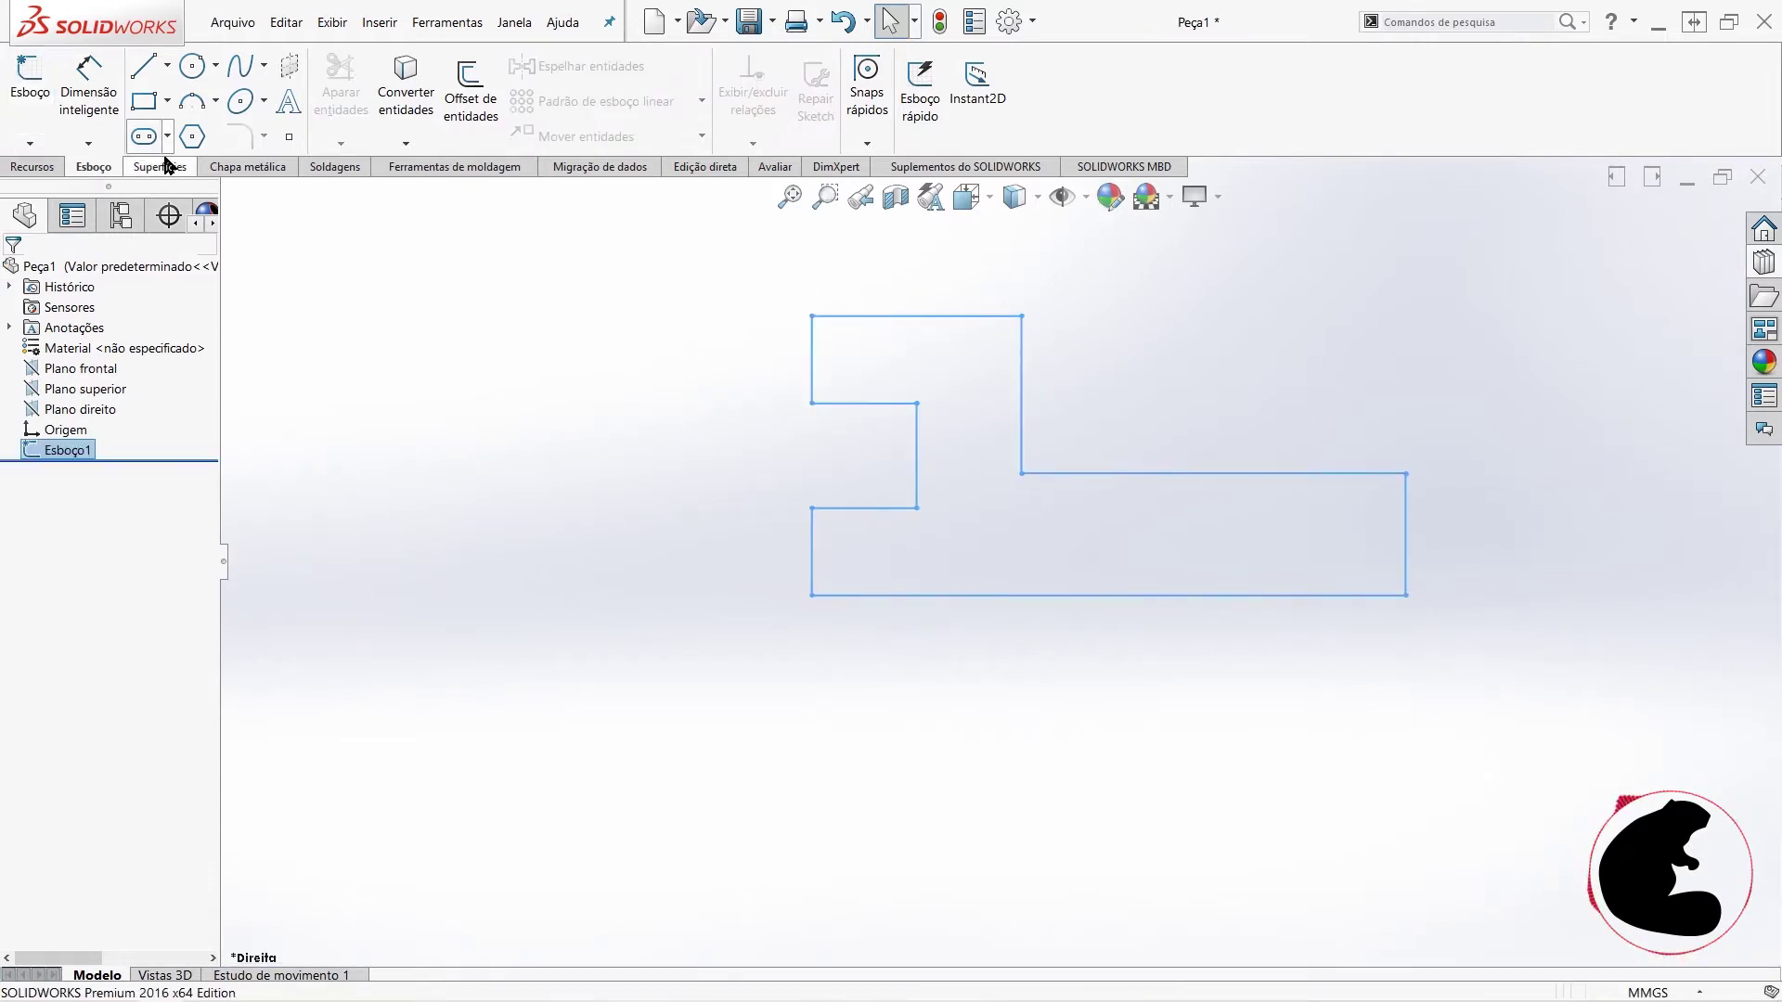
- Show the Features tools, cancel an extrusion started with no profile, and select Esboço1
left_click(33, 166)
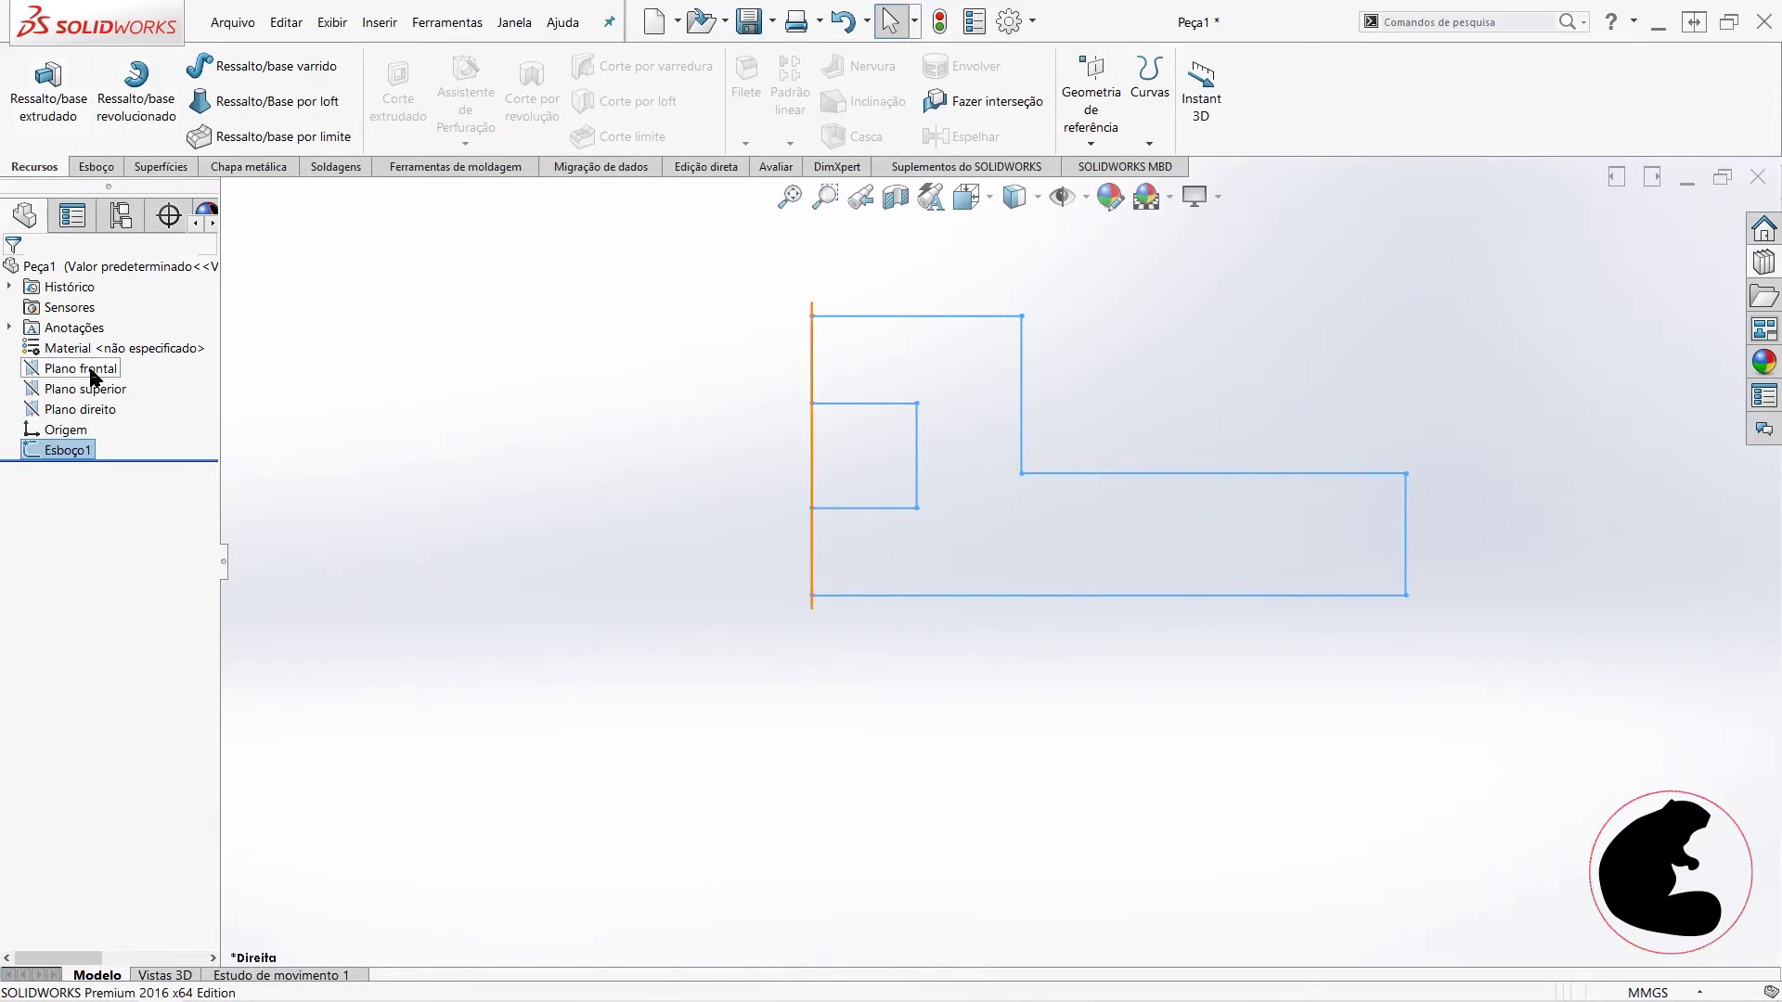
left_click(503, 478)
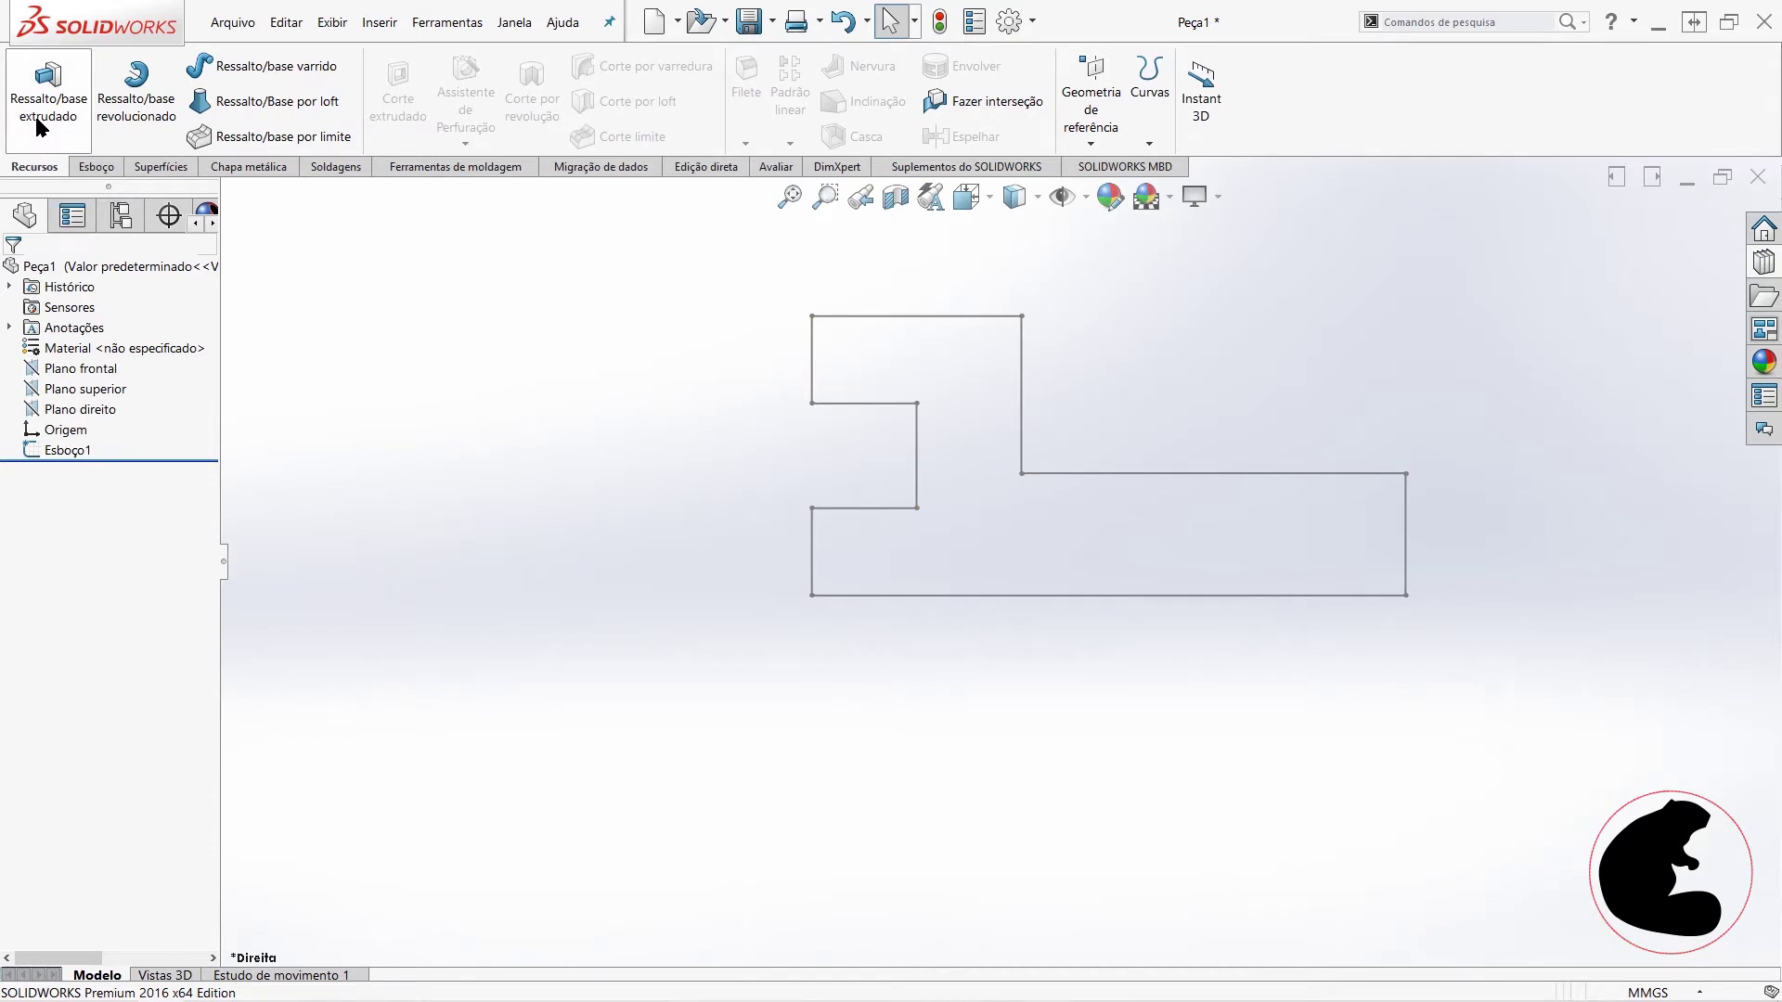
left_click(67, 118)
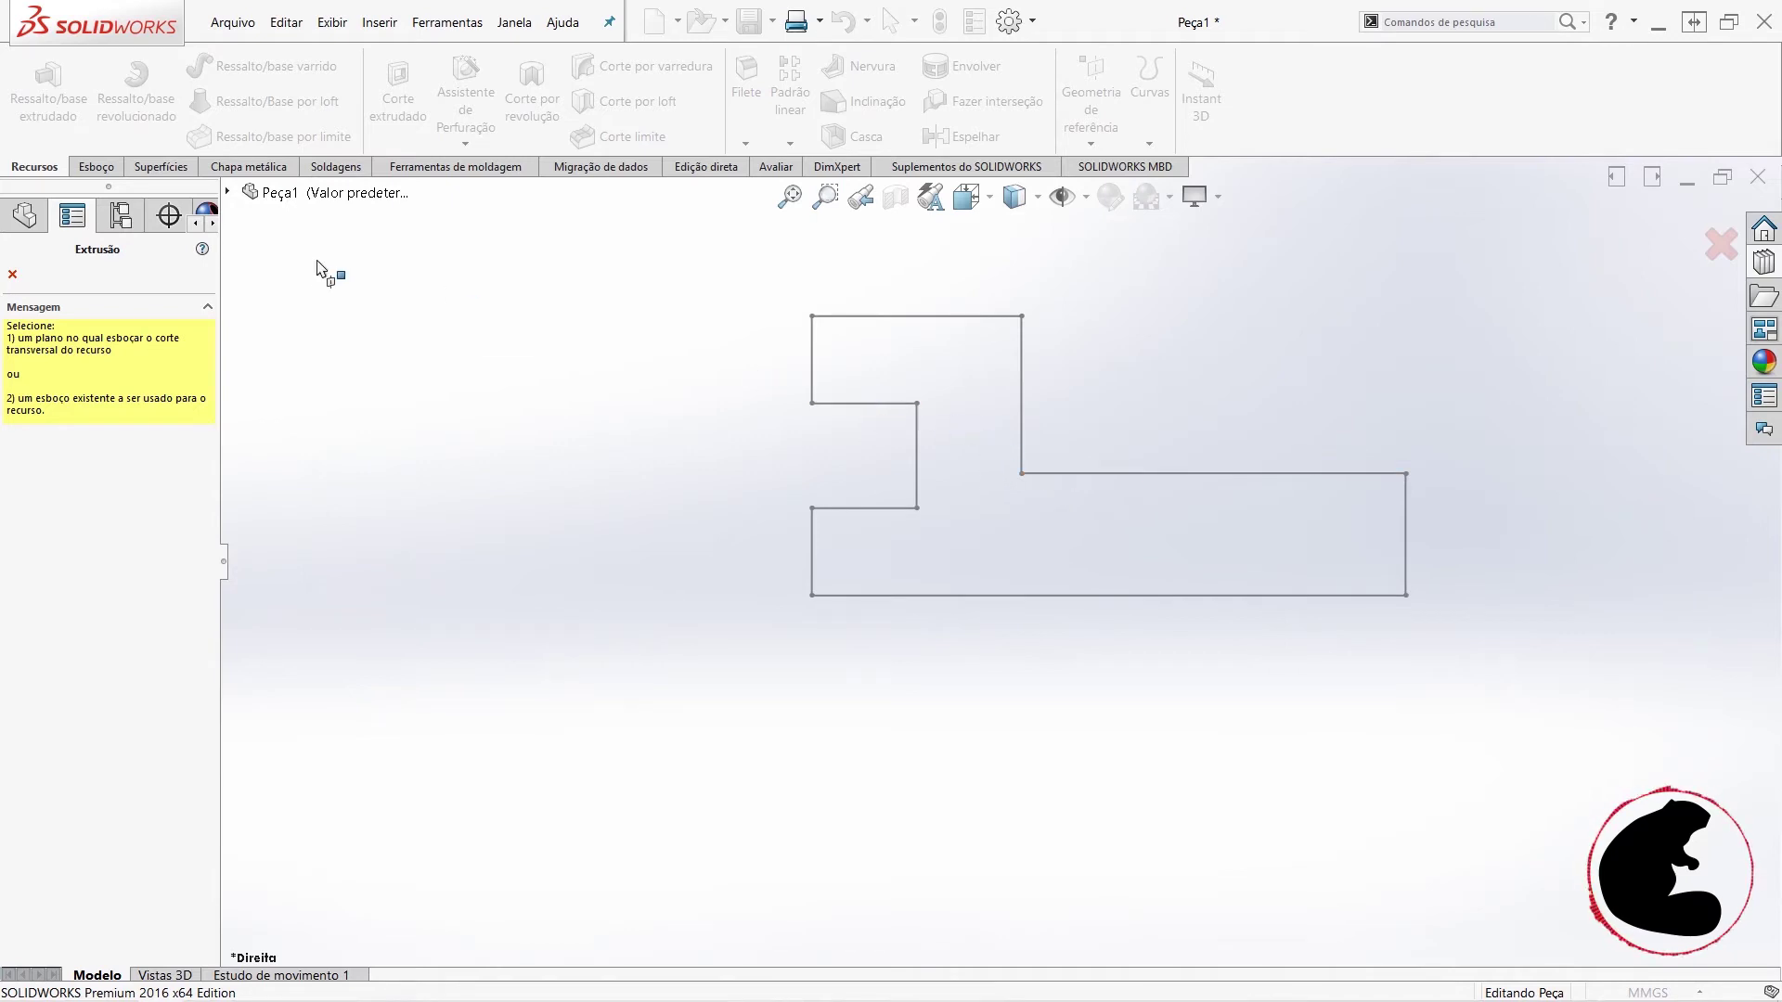
left_click(12, 275)
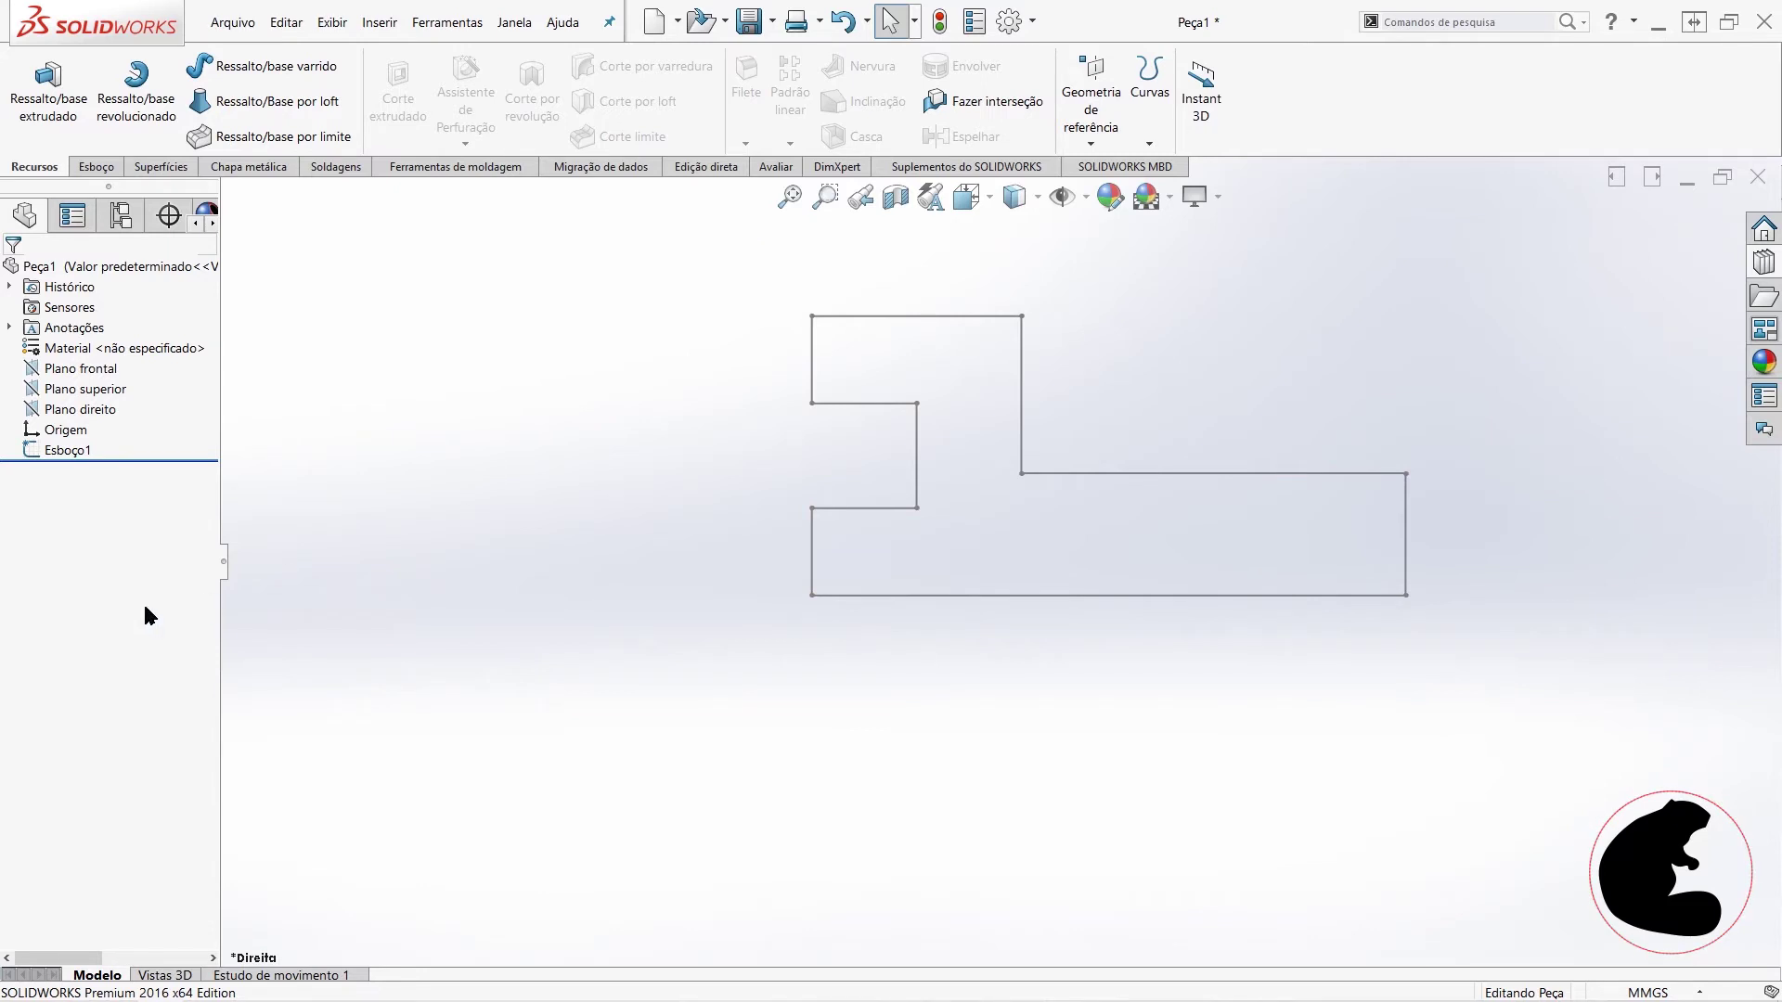
left_click(58, 452)
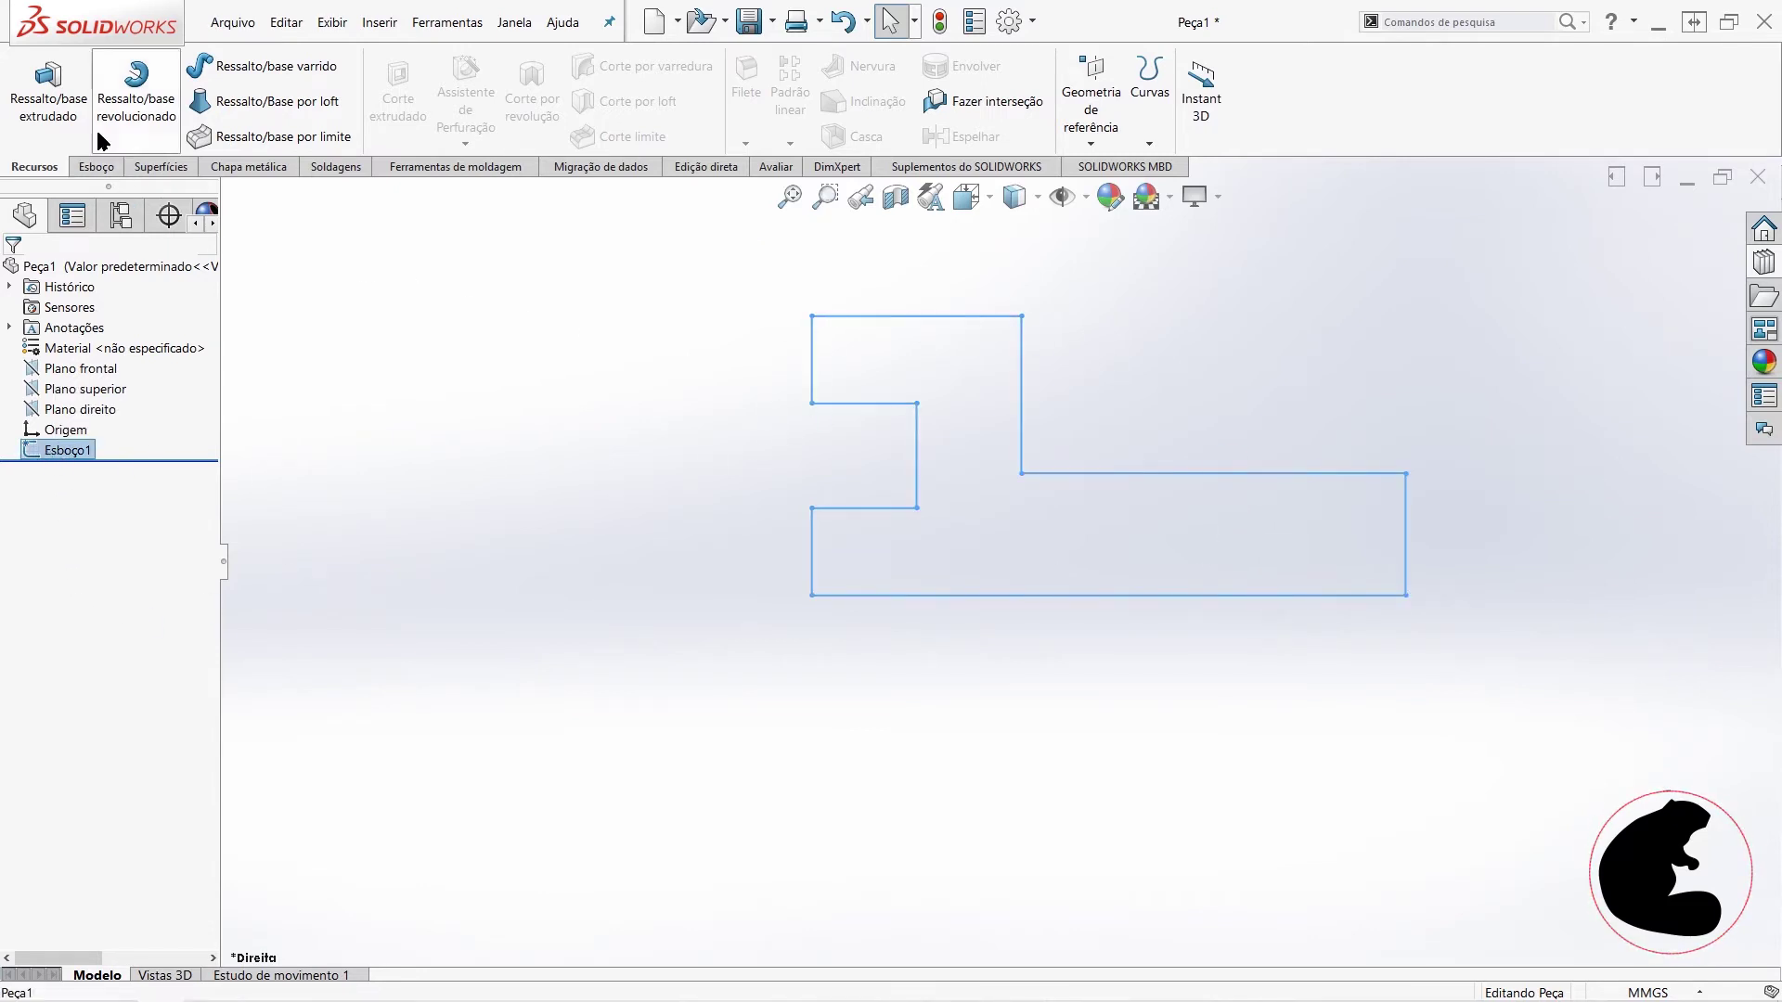
- Extrude Esboço1, dragging the depth to about 51 mm and trying the Mid Plane end condition
left_click(48, 88)
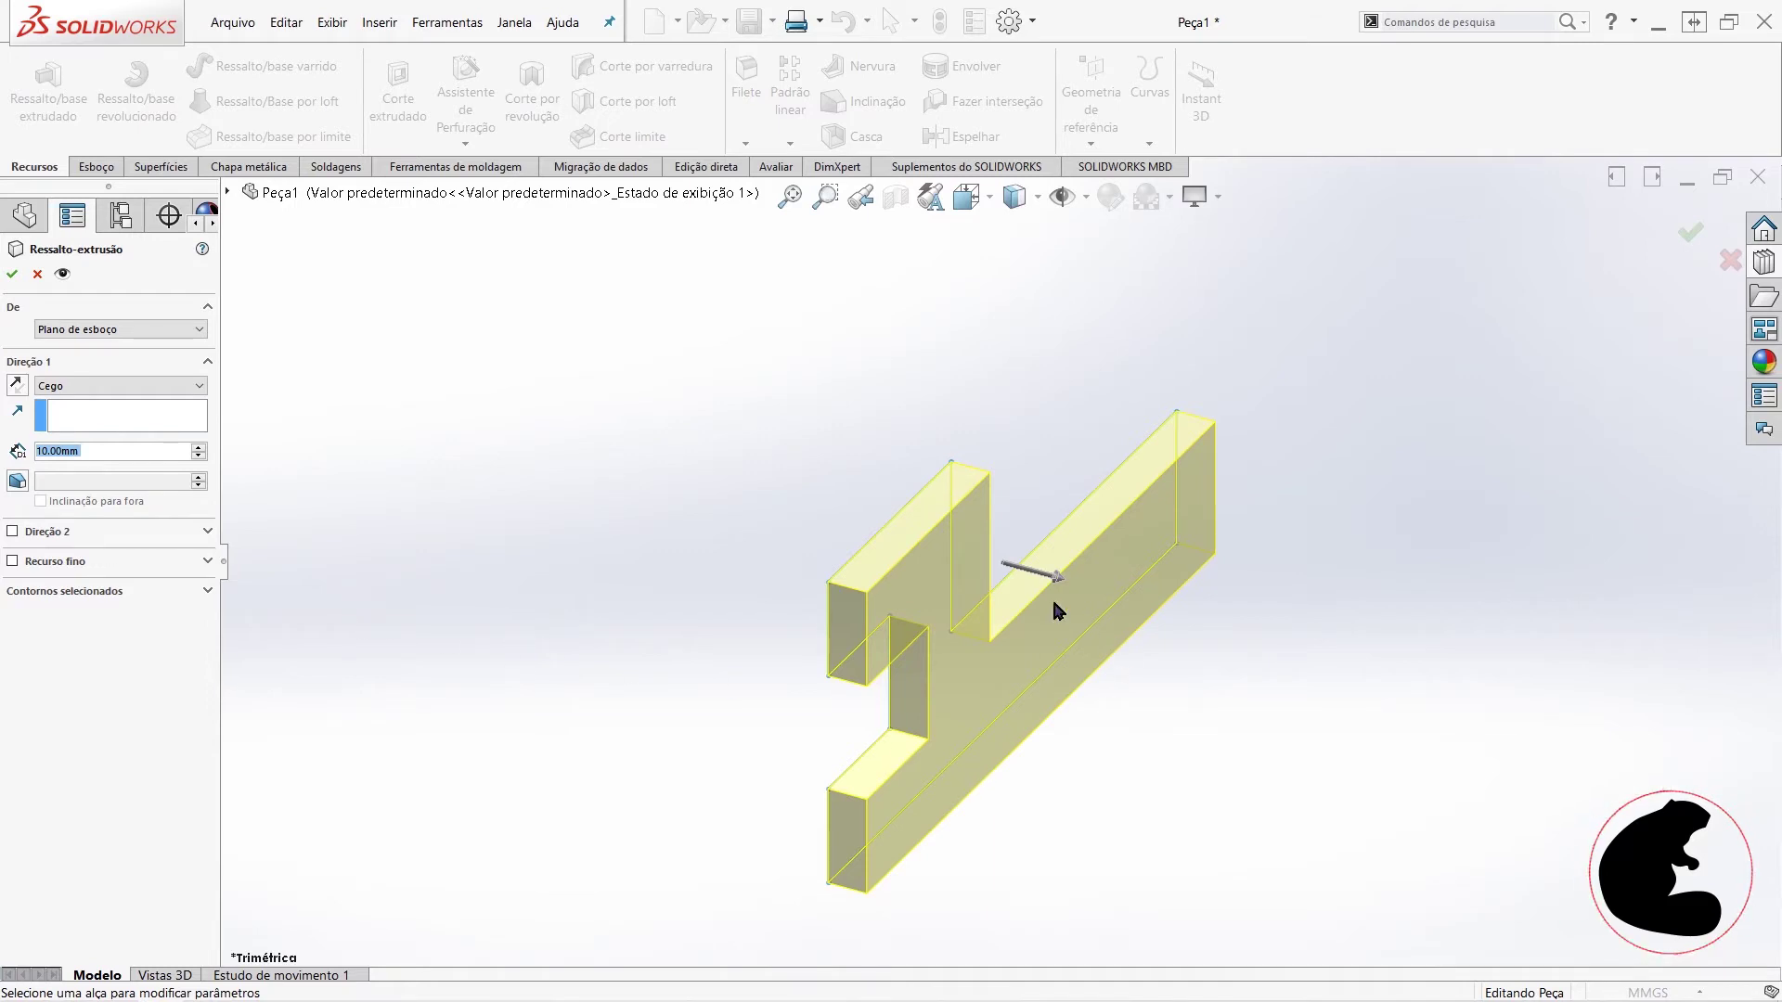
left_click_drag(1059, 582, 1392, 750)
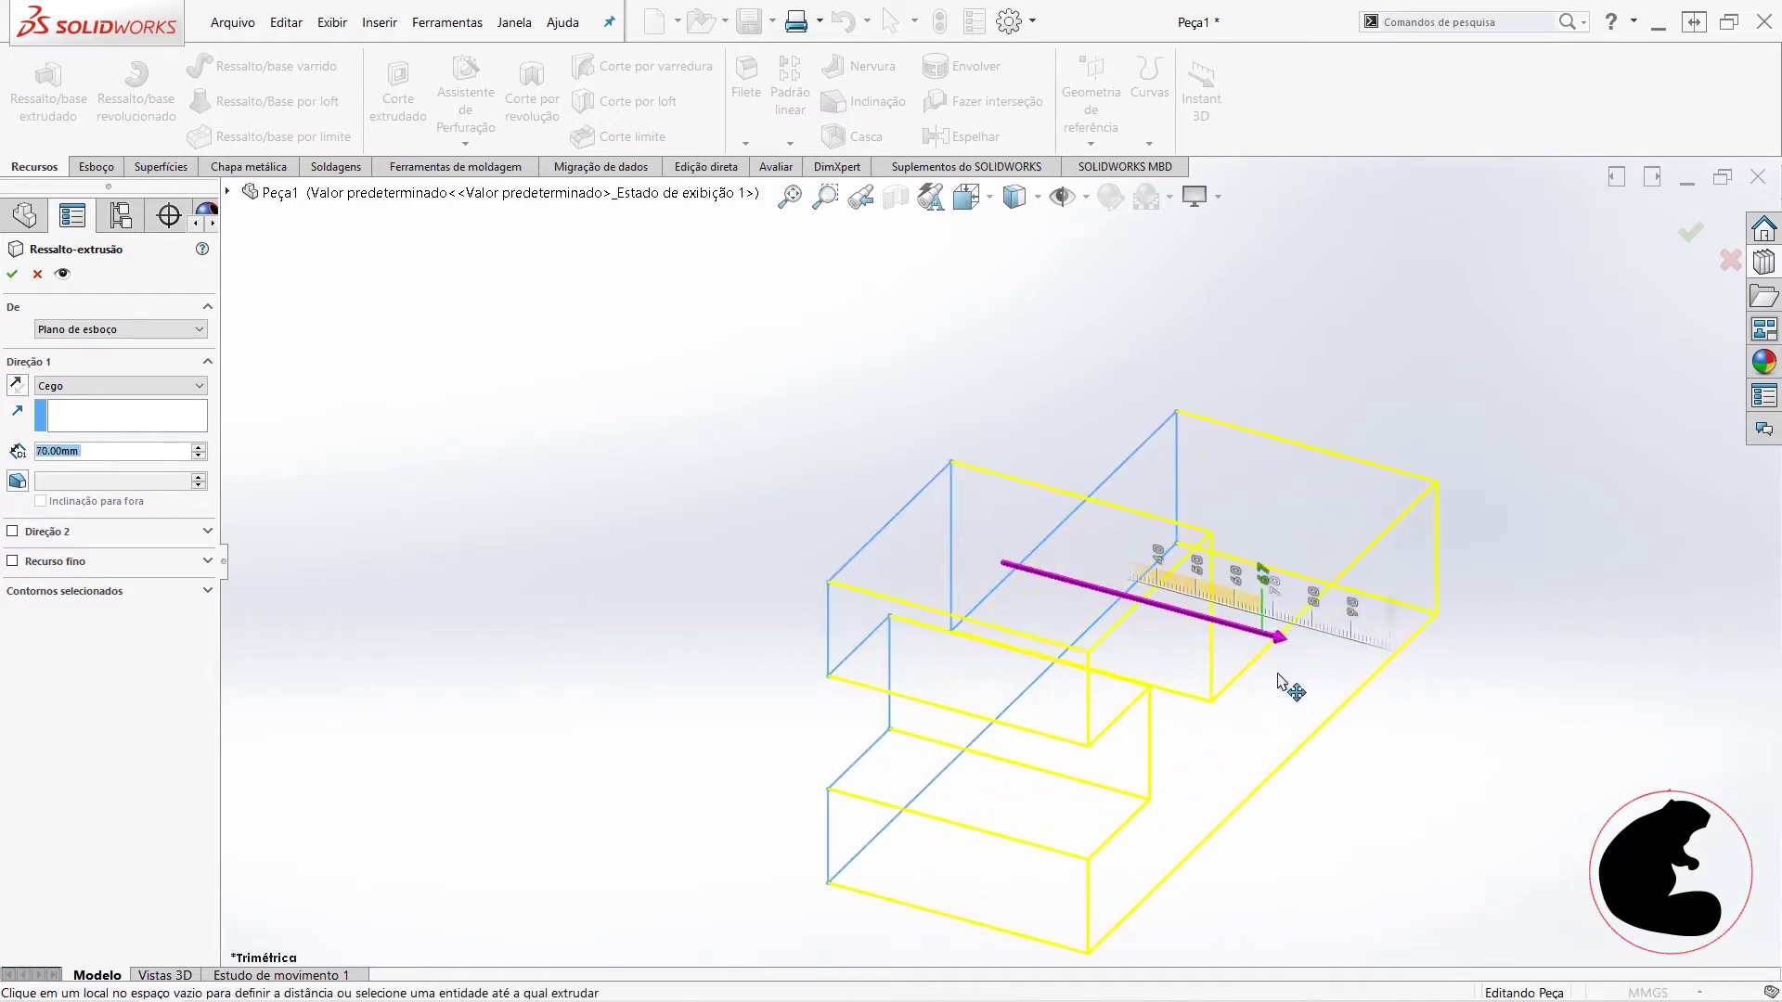
mouse_move(1392, 749)
left_mouse_down()
mouse_move(1206, 687)
mouse_move(1332, 736)
mouse_move(1006, 676)
mouse_move(660, 581)
mouse_move(1277, 739)
left_mouse_up()
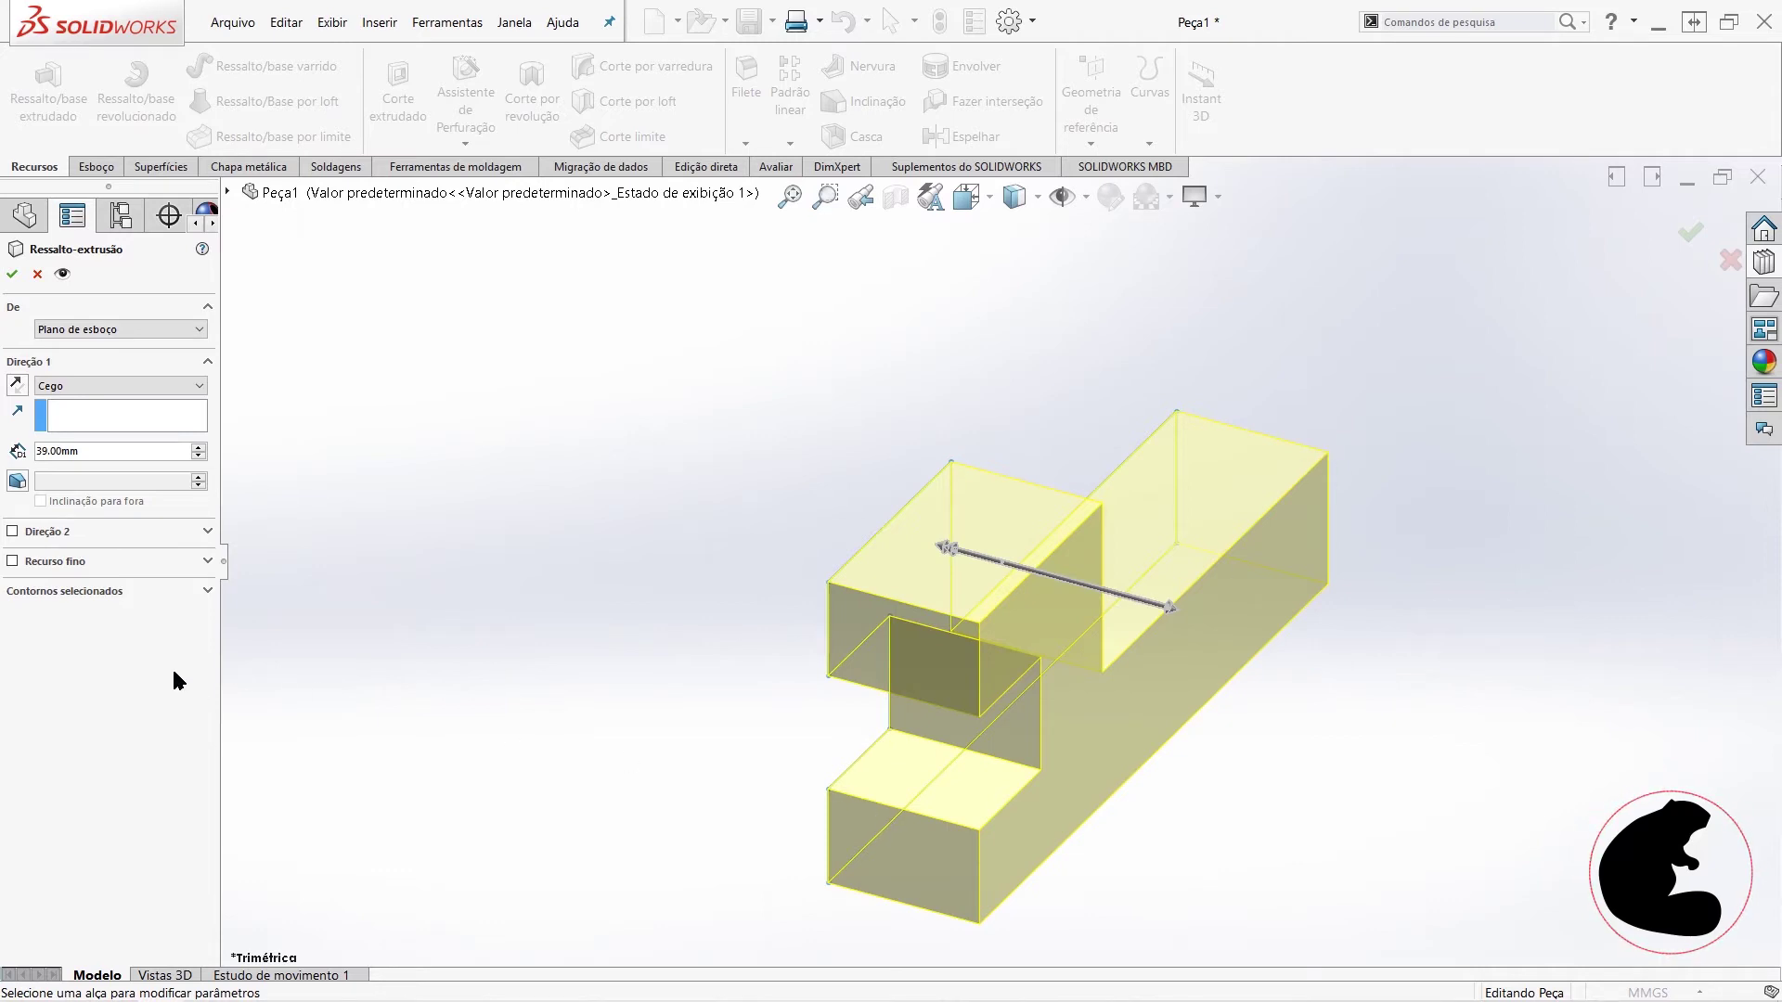
left_click(81, 388)
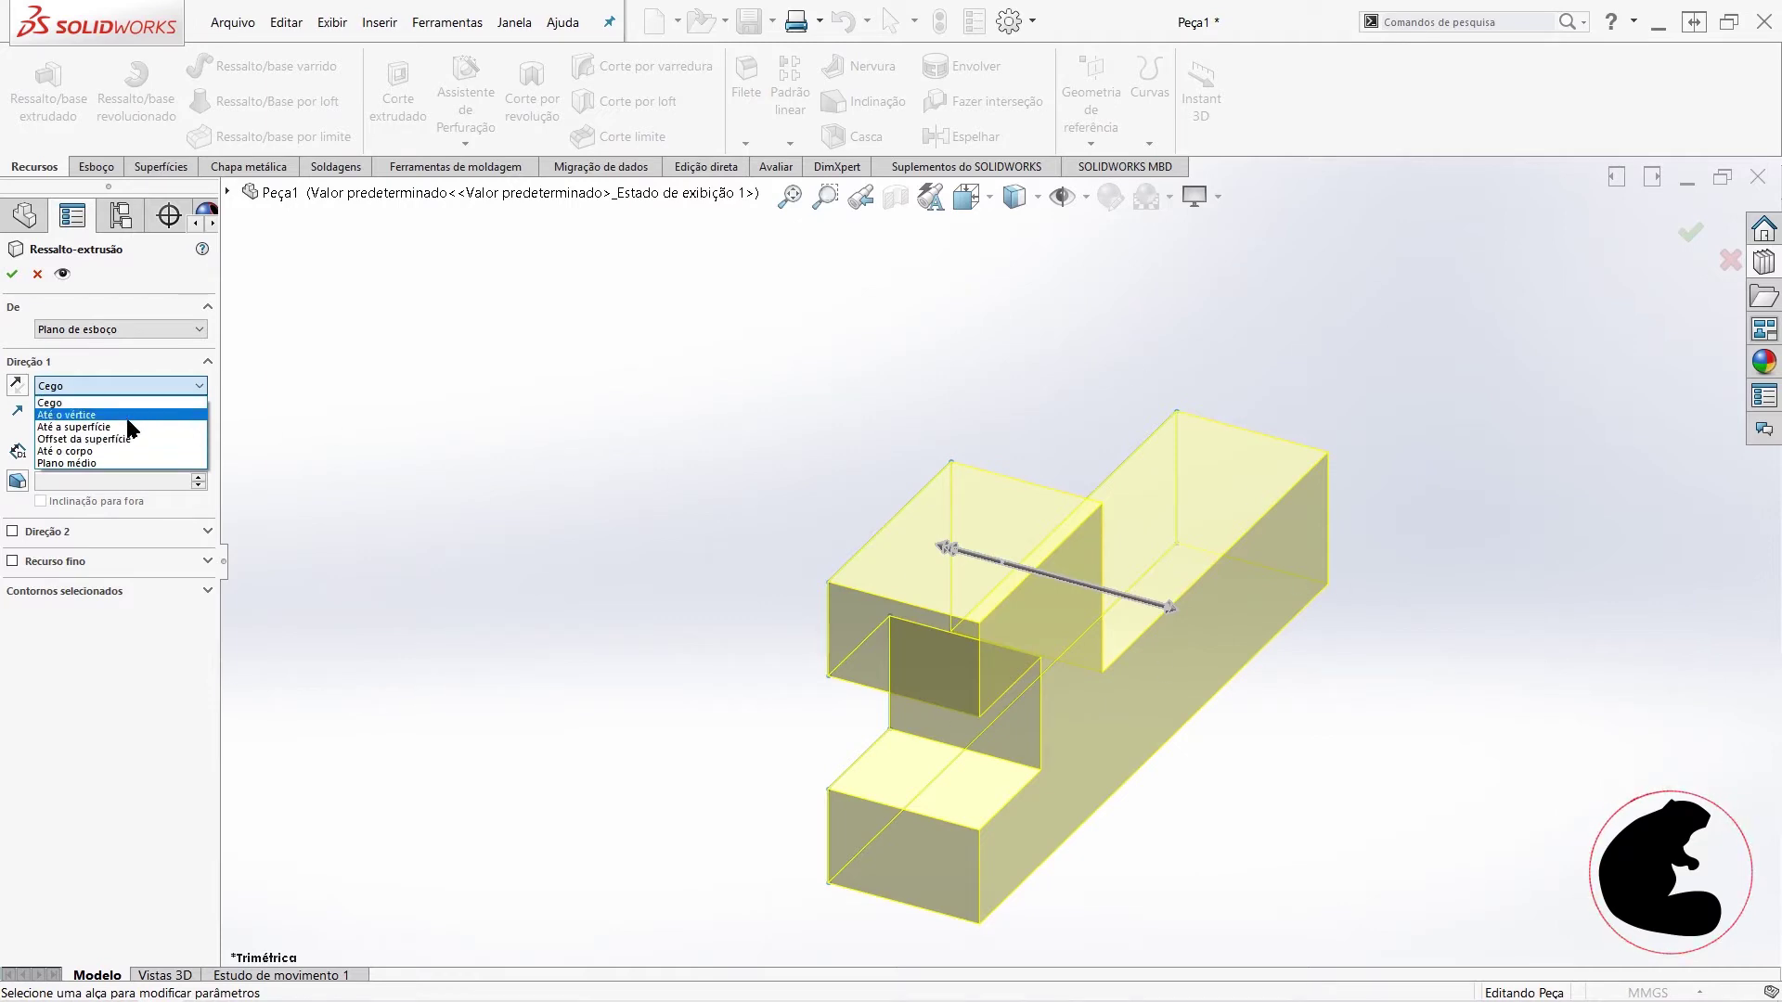
left_click(65, 463)
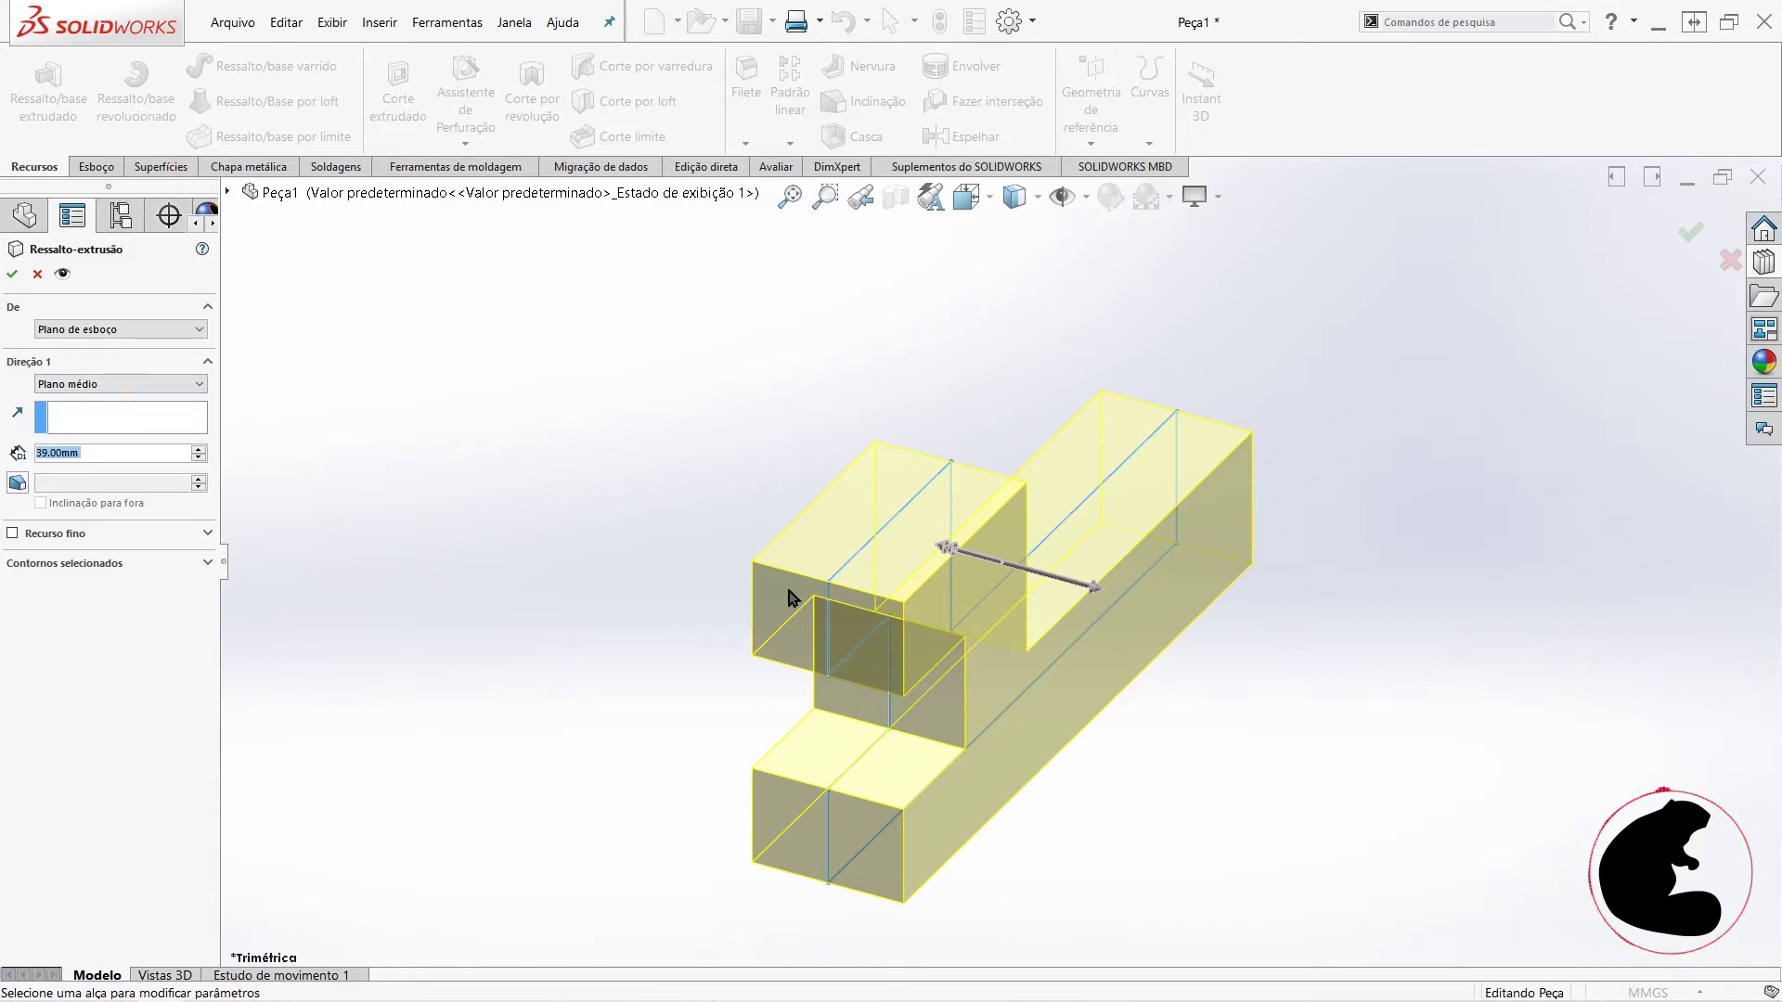
- Try Blind and Direction 2, then settle on a Mid Plane extrusion 39 mm deep
left_click(119, 384)
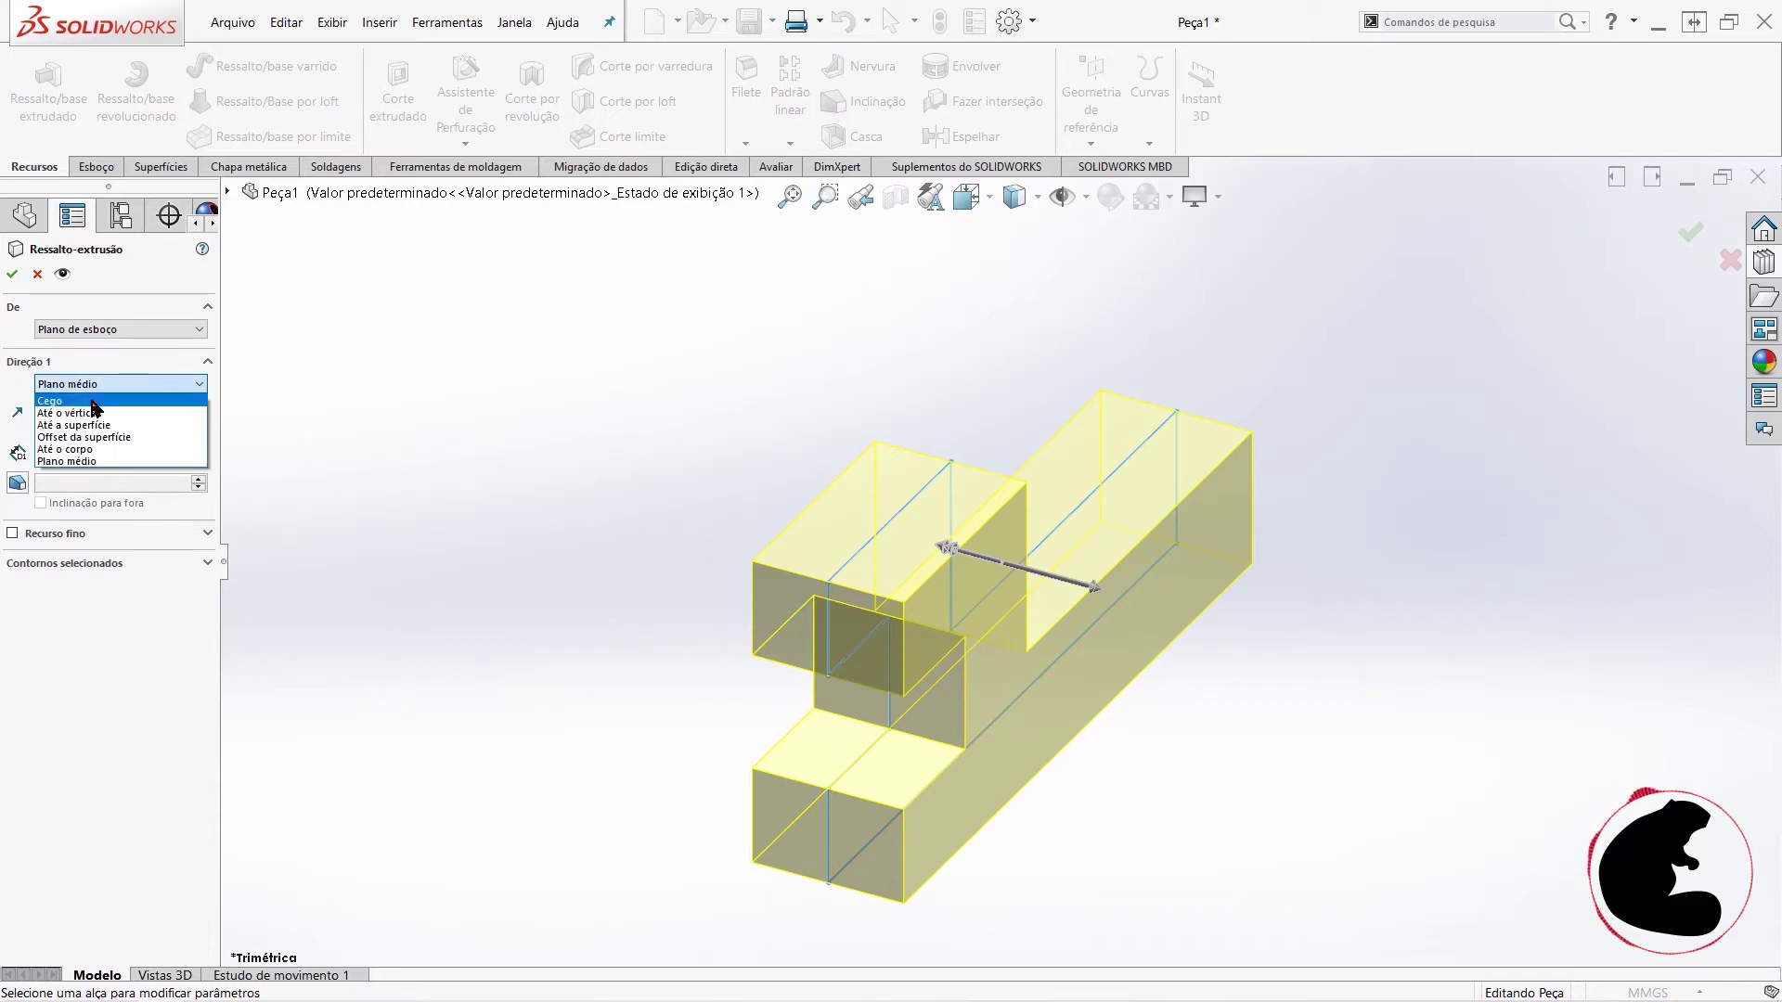
left_click(92, 402)
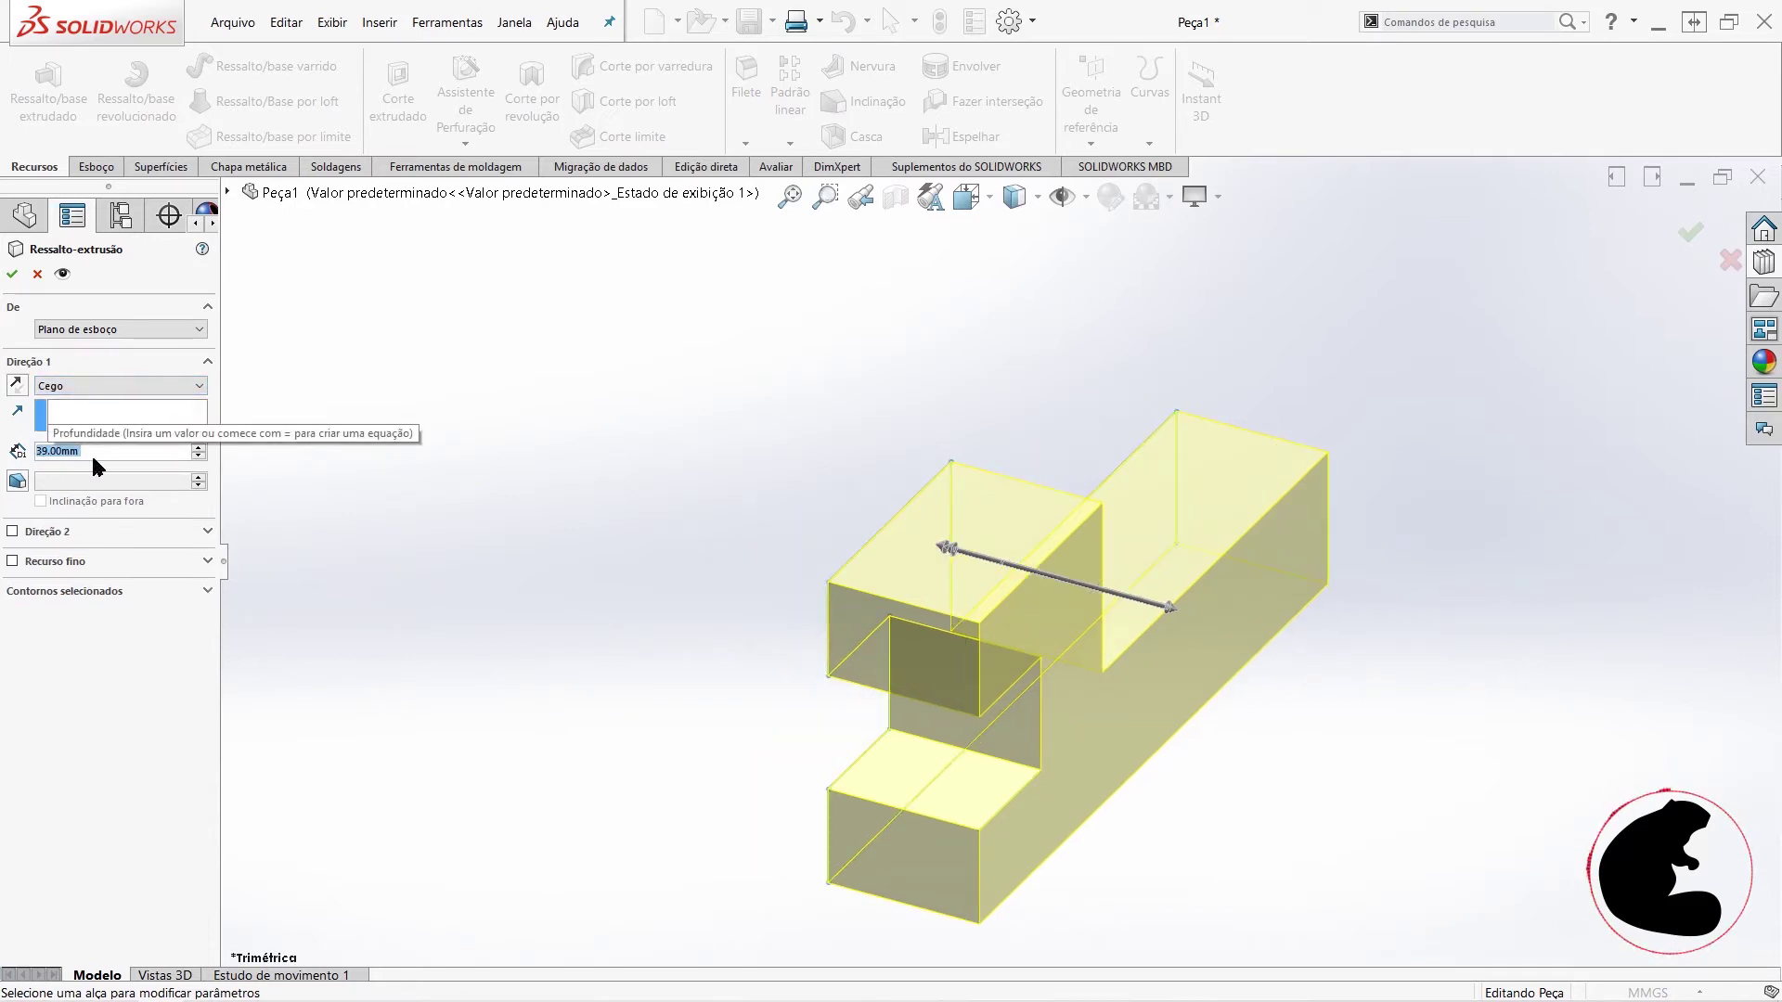
left_click(12, 532)
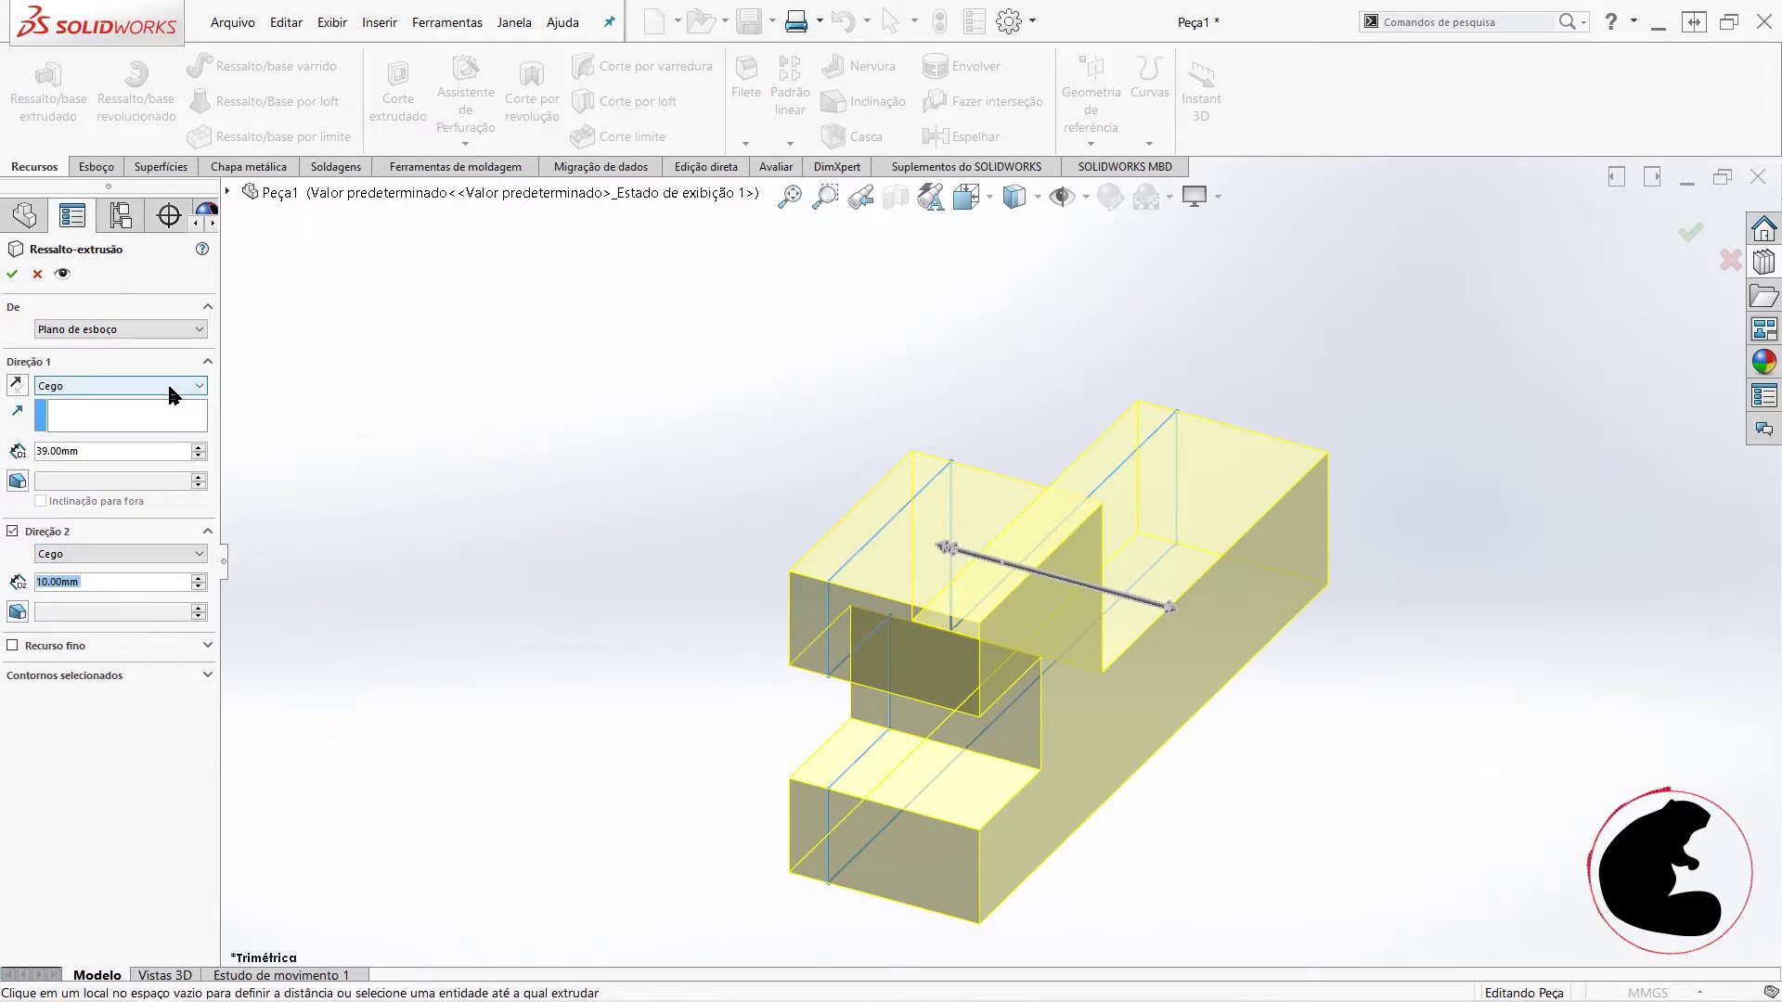
left_click(11, 532)
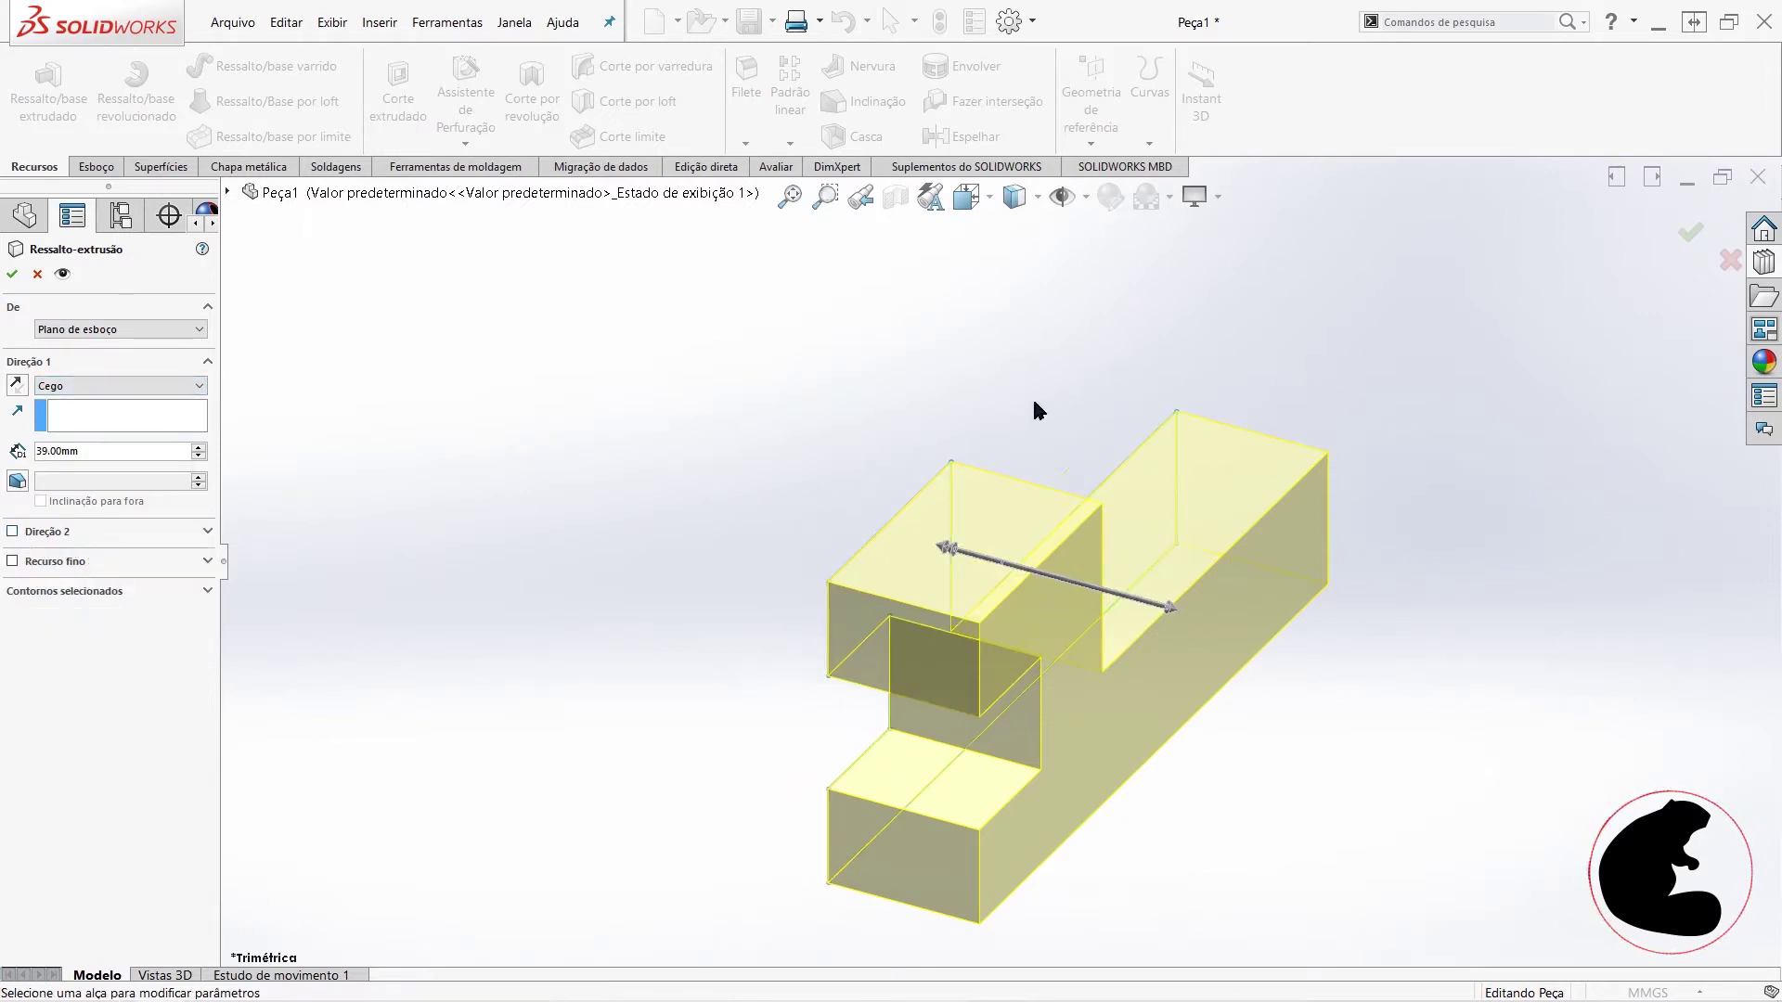
left_click(125, 386)
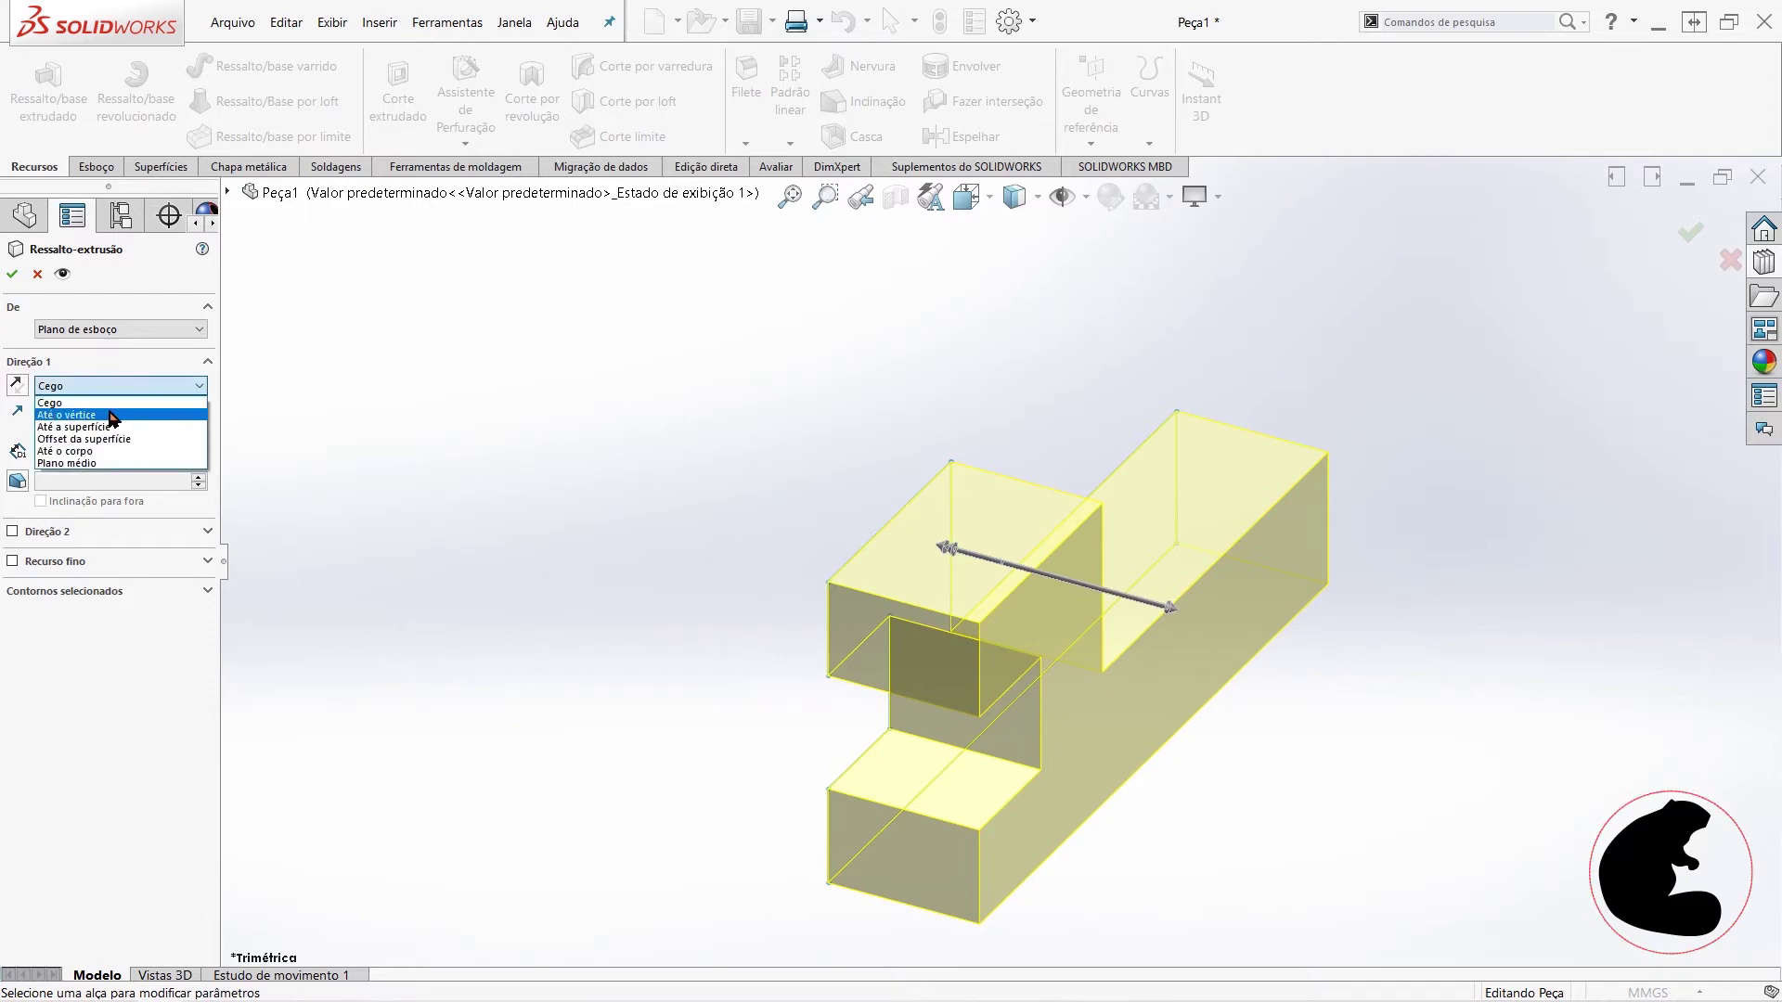
left_click(88, 462)
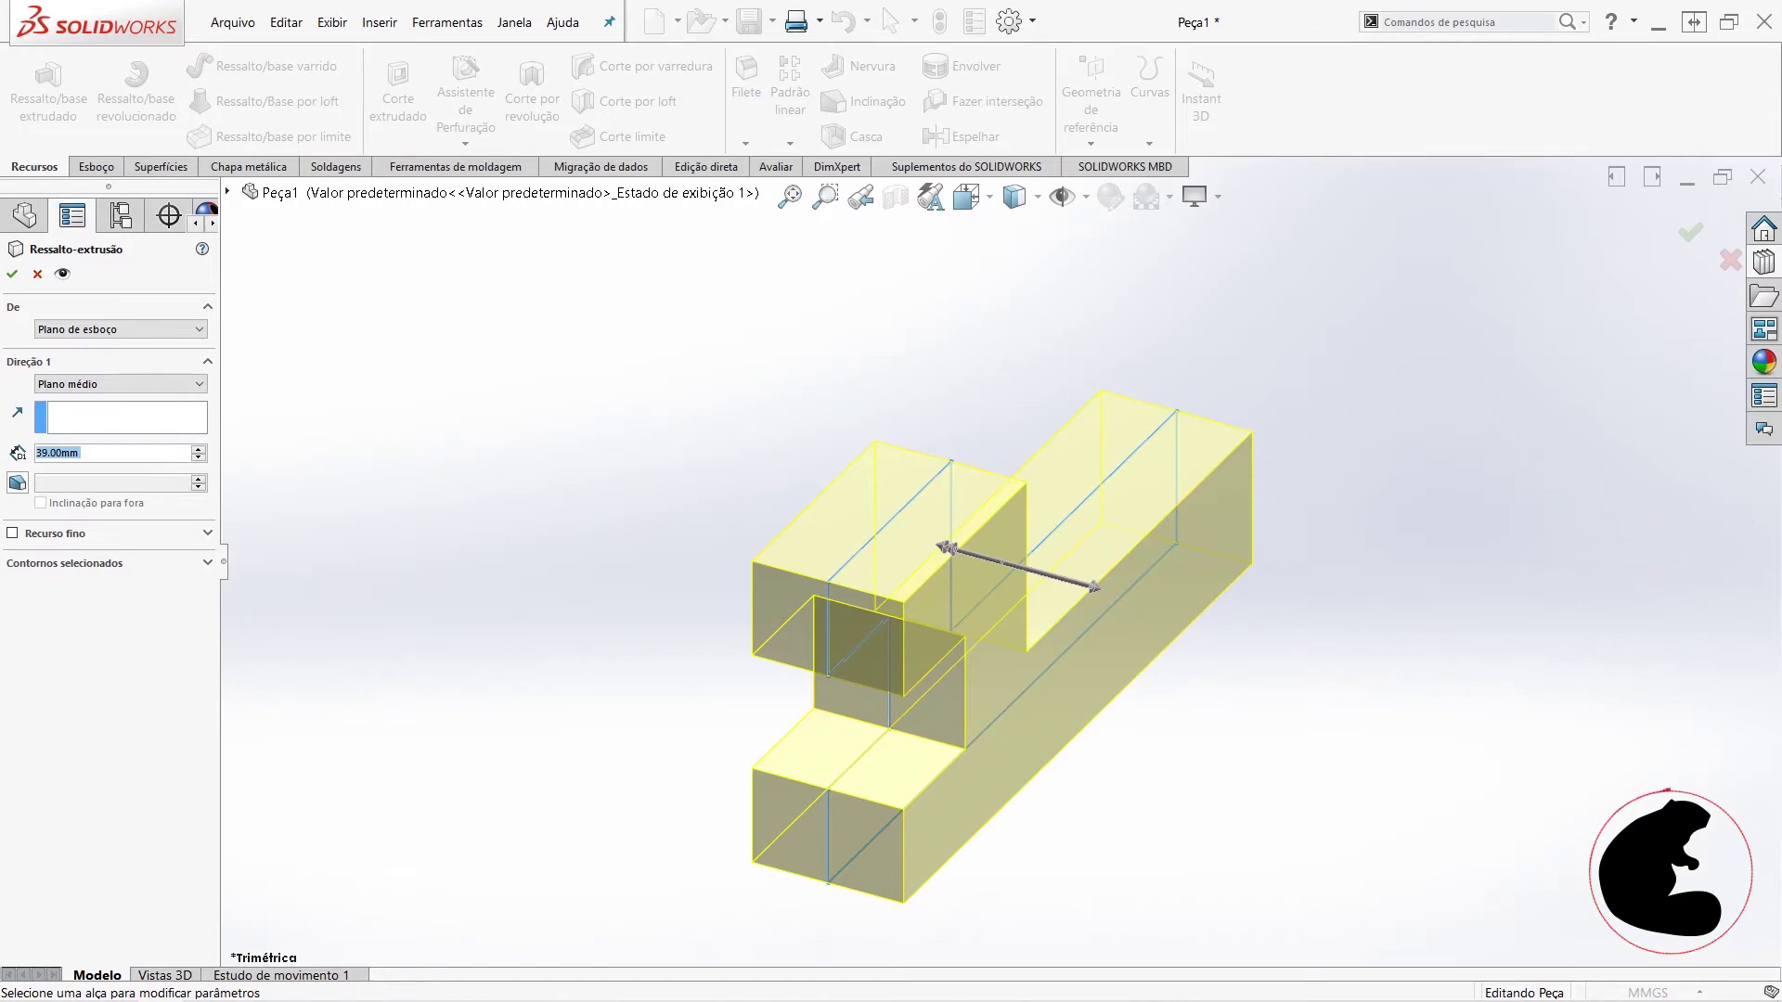
key("alt+Tab")
double_click(676, 16)
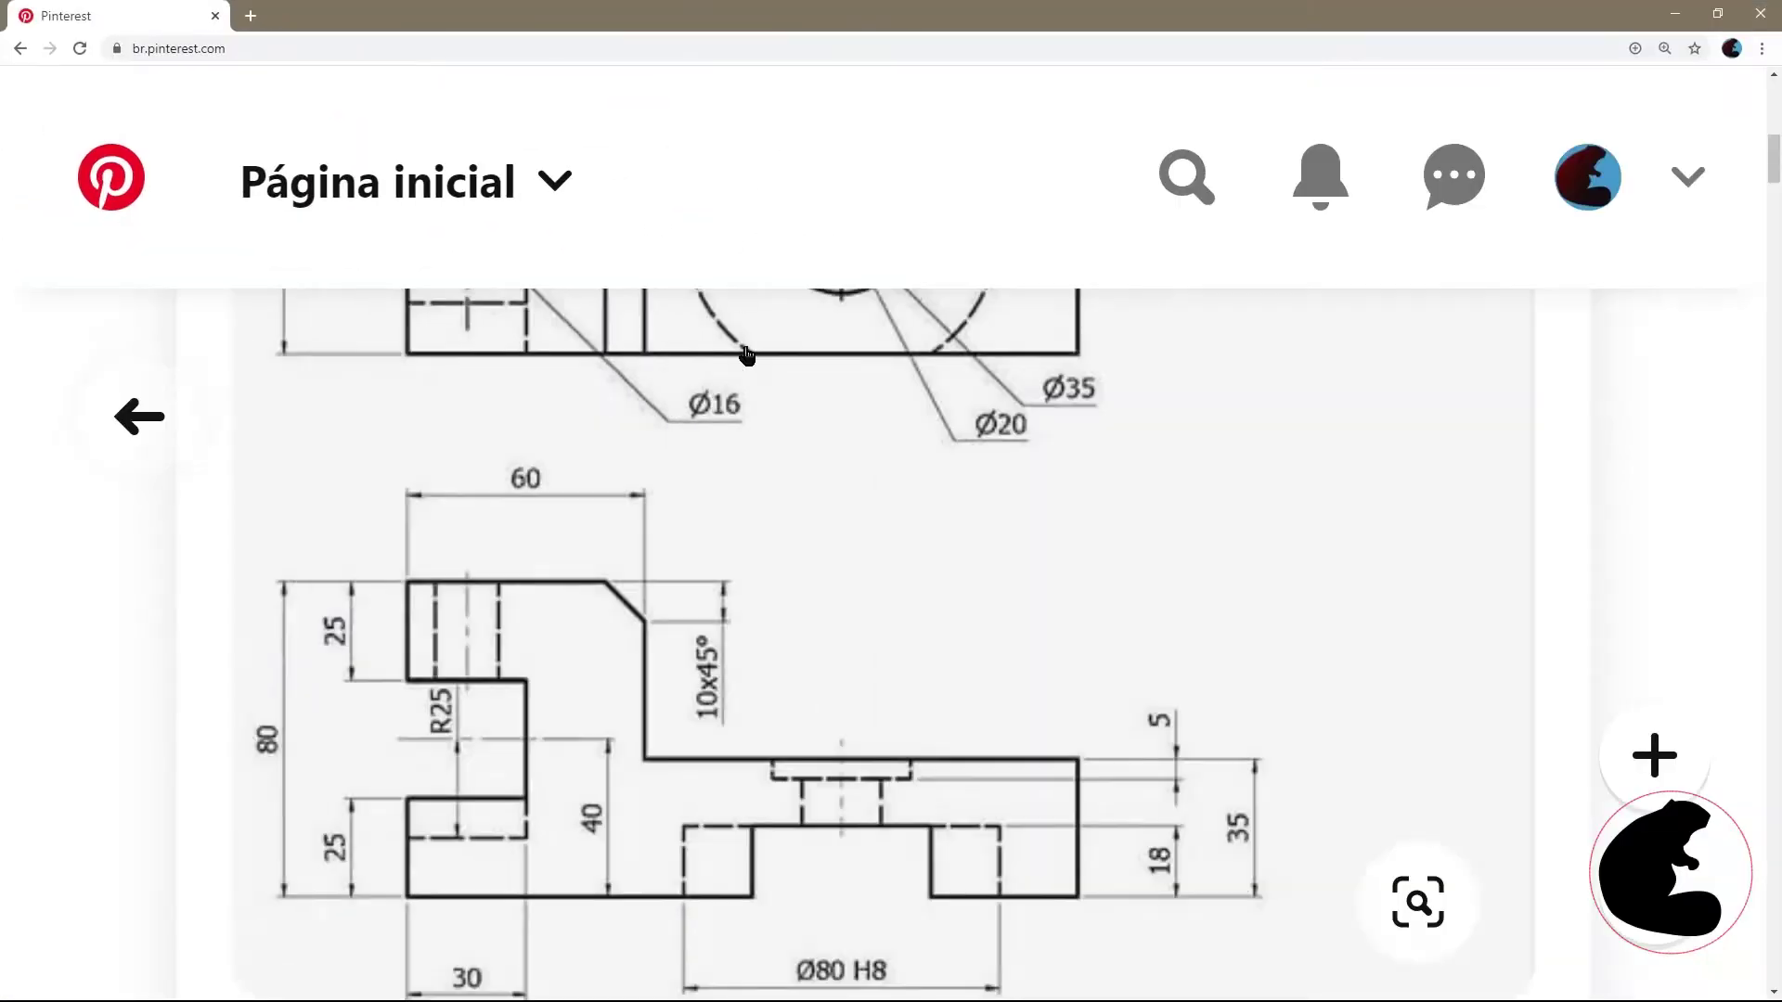
- Scroll the Pinterest pin up to the top view's 66 mm width, then move the browser aside
scroll(937, 656, "up", 1)
scroll(990, 668, "up", 2)
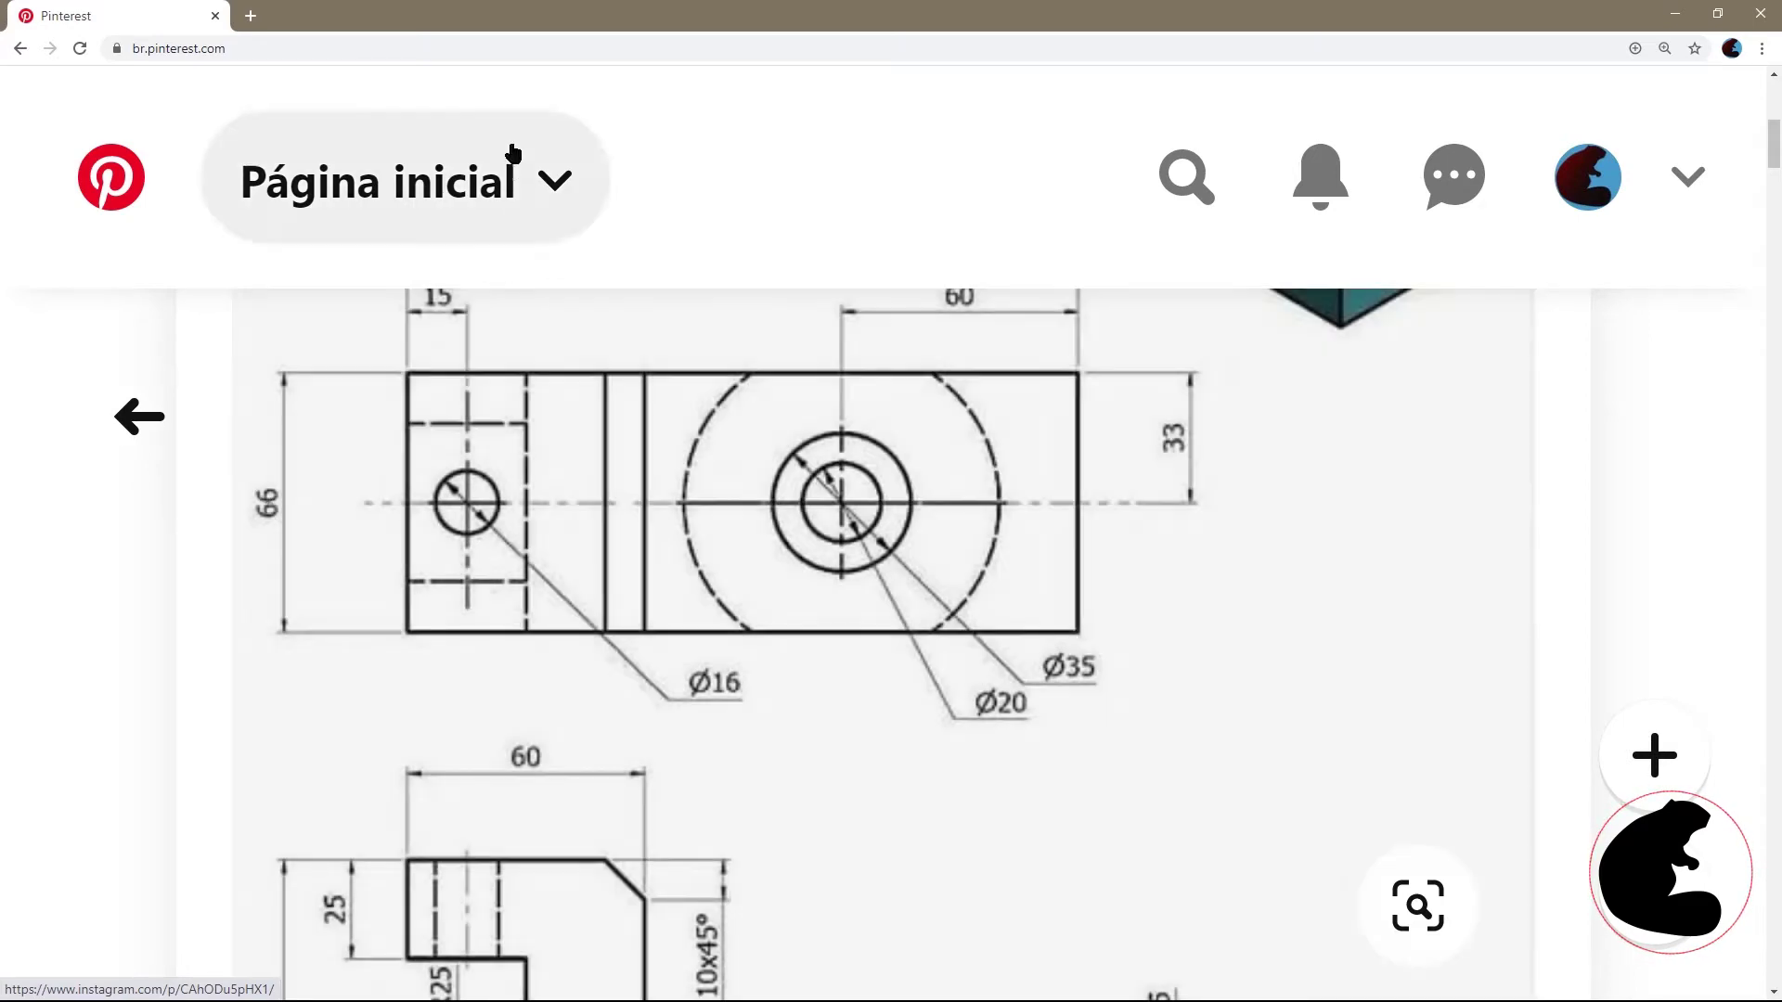
left_click_drag(535, 19, 1781, 371)
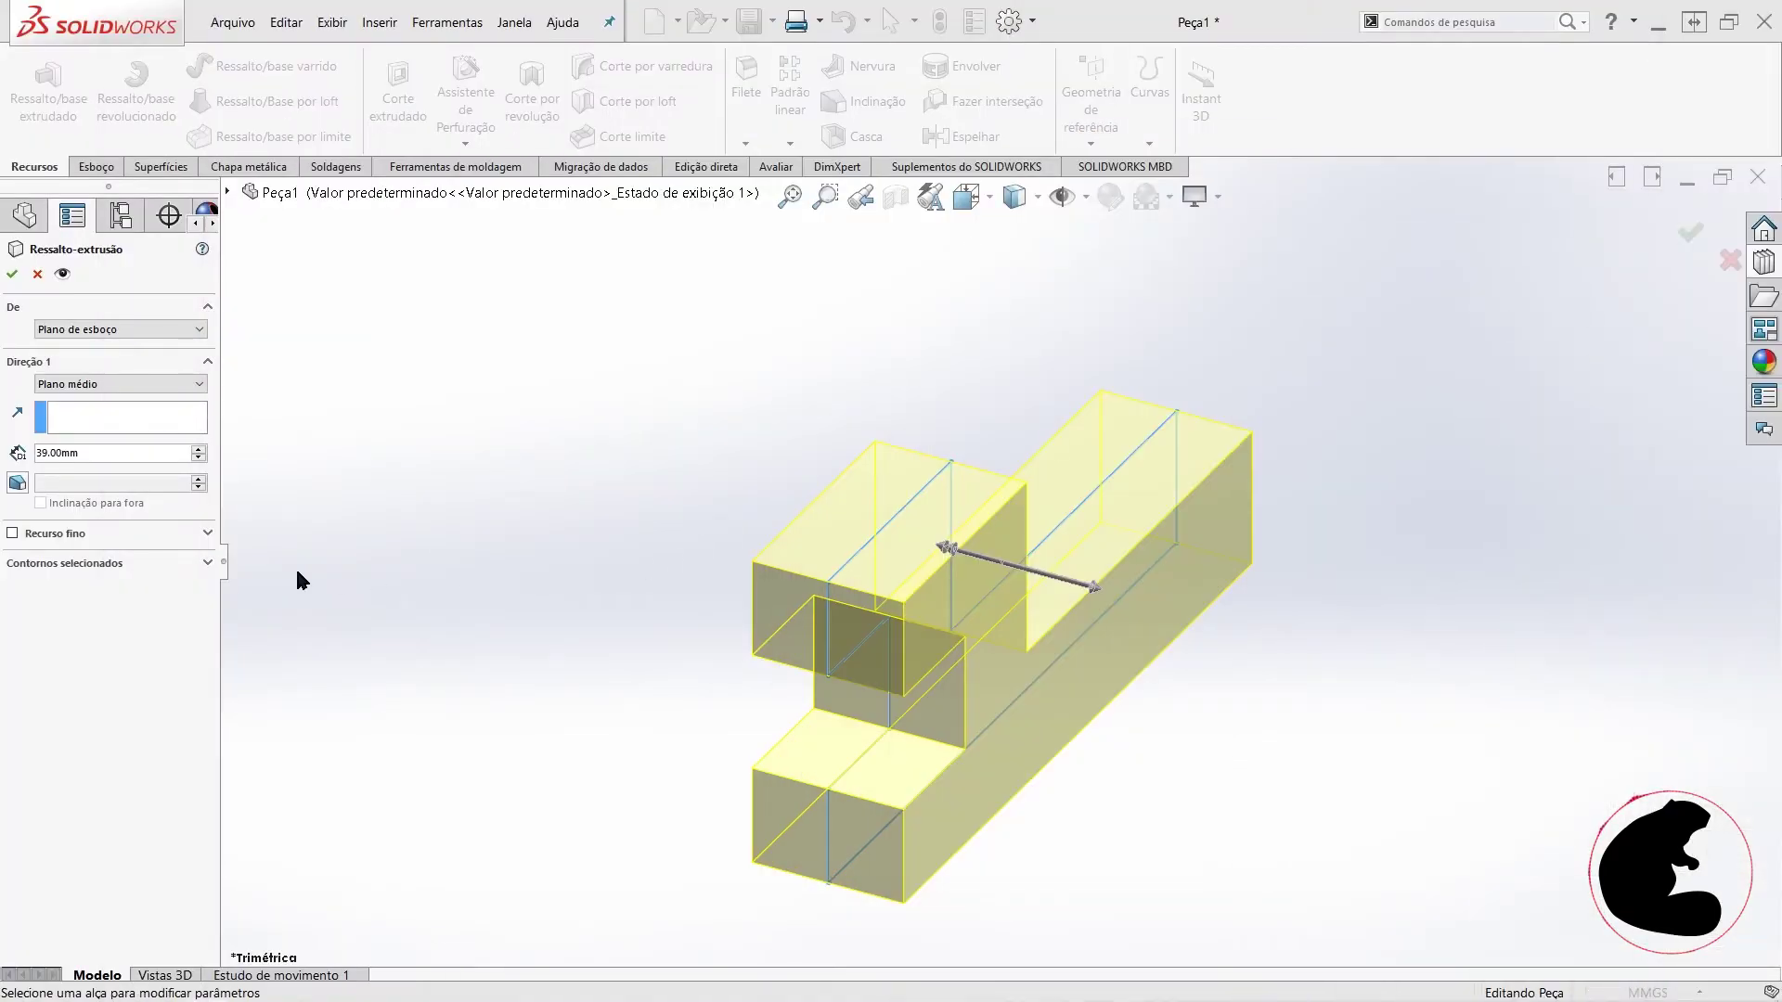
- Change the extrusion depth to 66 and check the right and front planes on the part
double_click(91, 453)
type("66")
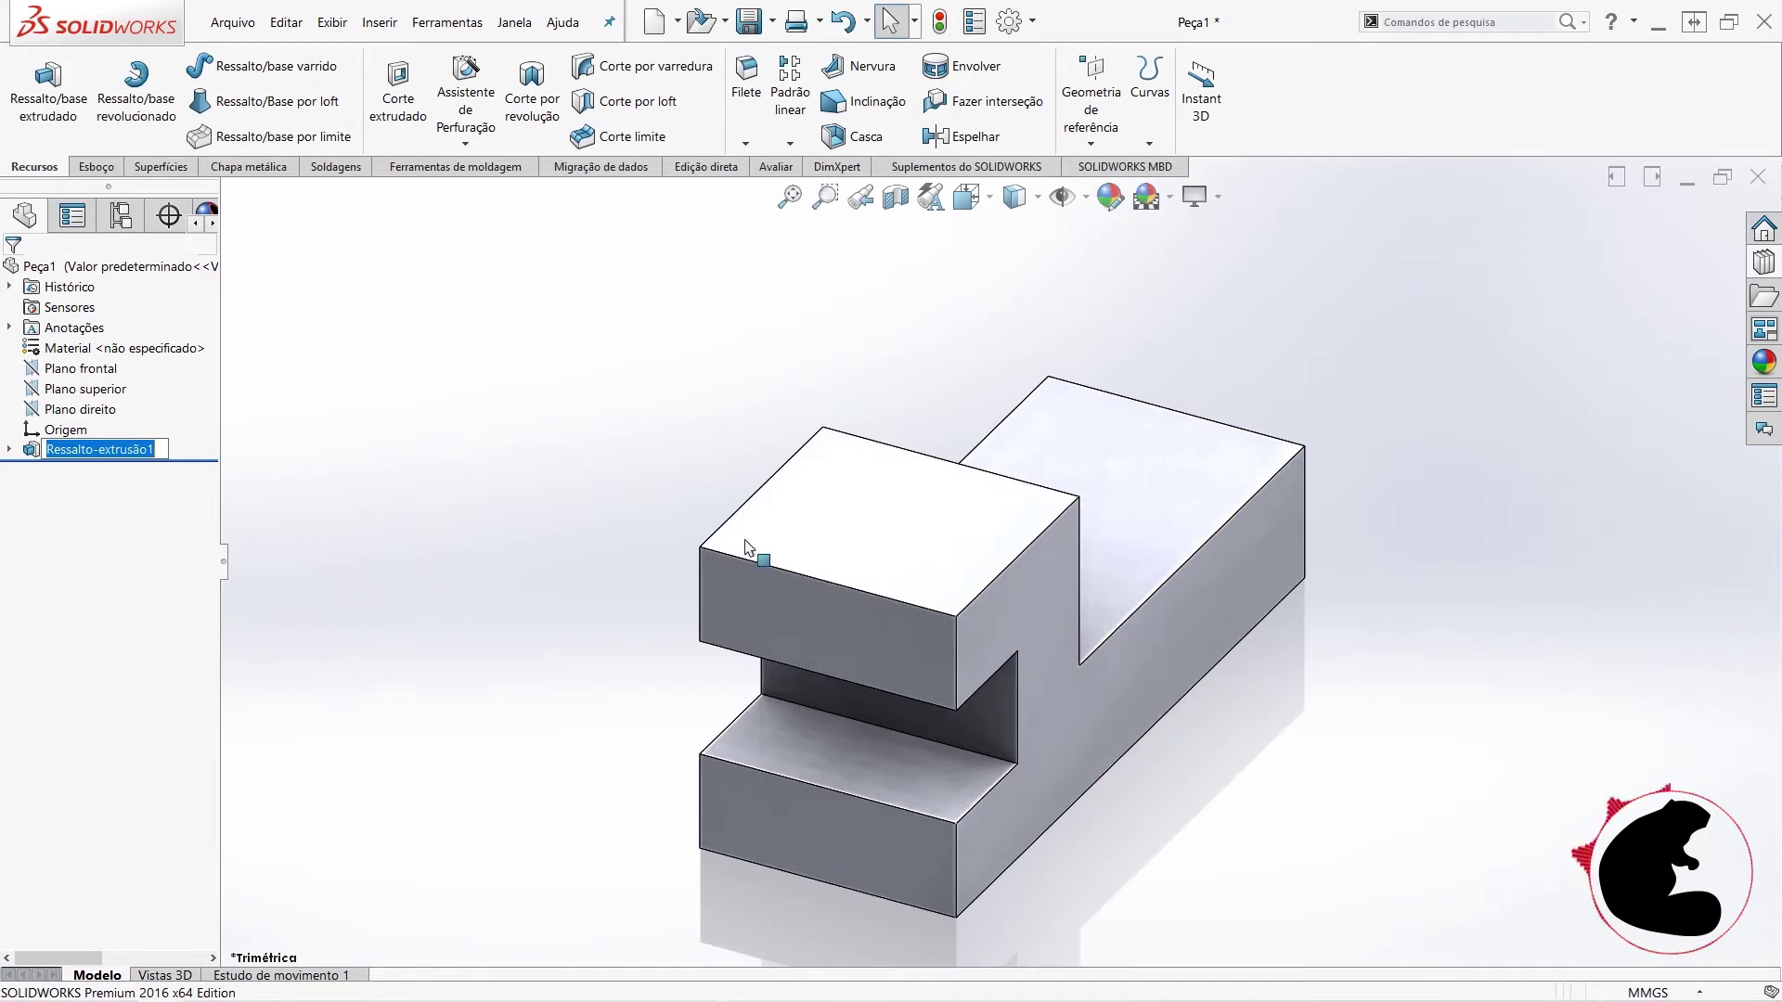
left_click(80, 409)
mouse_move(1193, 703)
middle_mouse_down()
mouse_move(1222, 728)
mouse_move(1132, 701)
middle_mouse_up()
left_click(1516, 517)
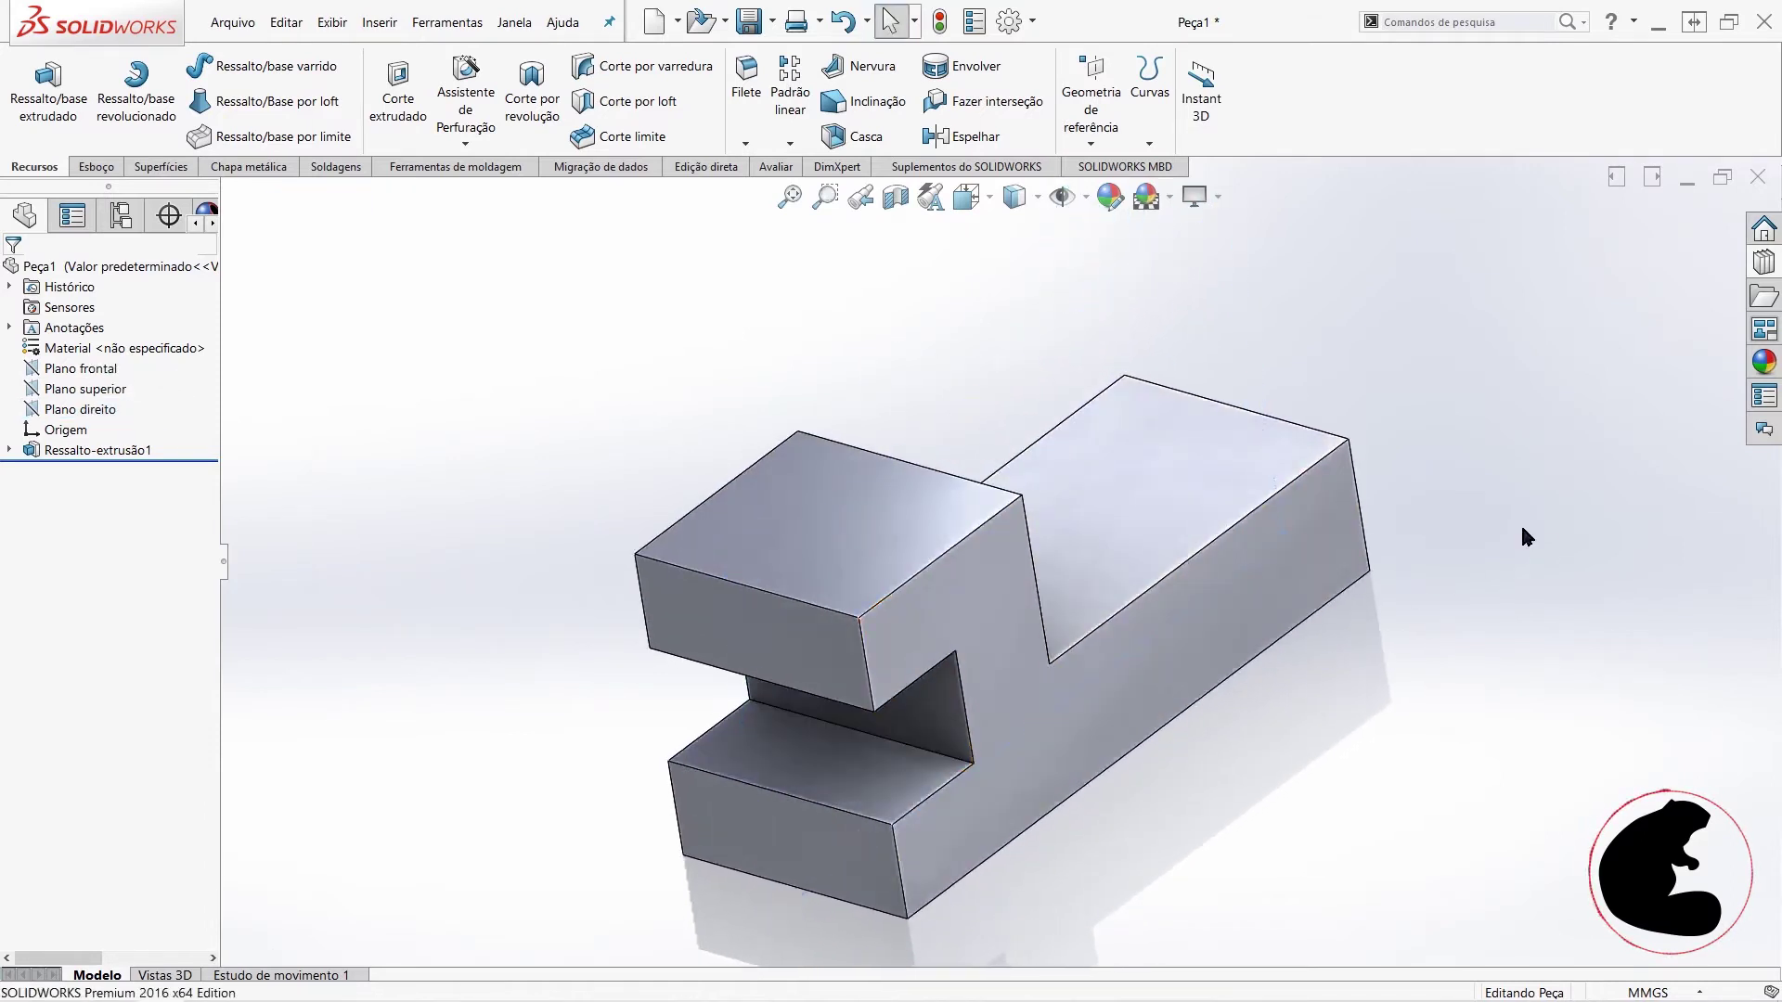
left_click(75, 369)
- Check the top plane's position and orbit the stepped part from several angles
mouse_move(1154, 813)
middle_mouse_down()
mouse_move(1042, 796)
mouse_move(1172, 778)
middle_mouse_up()
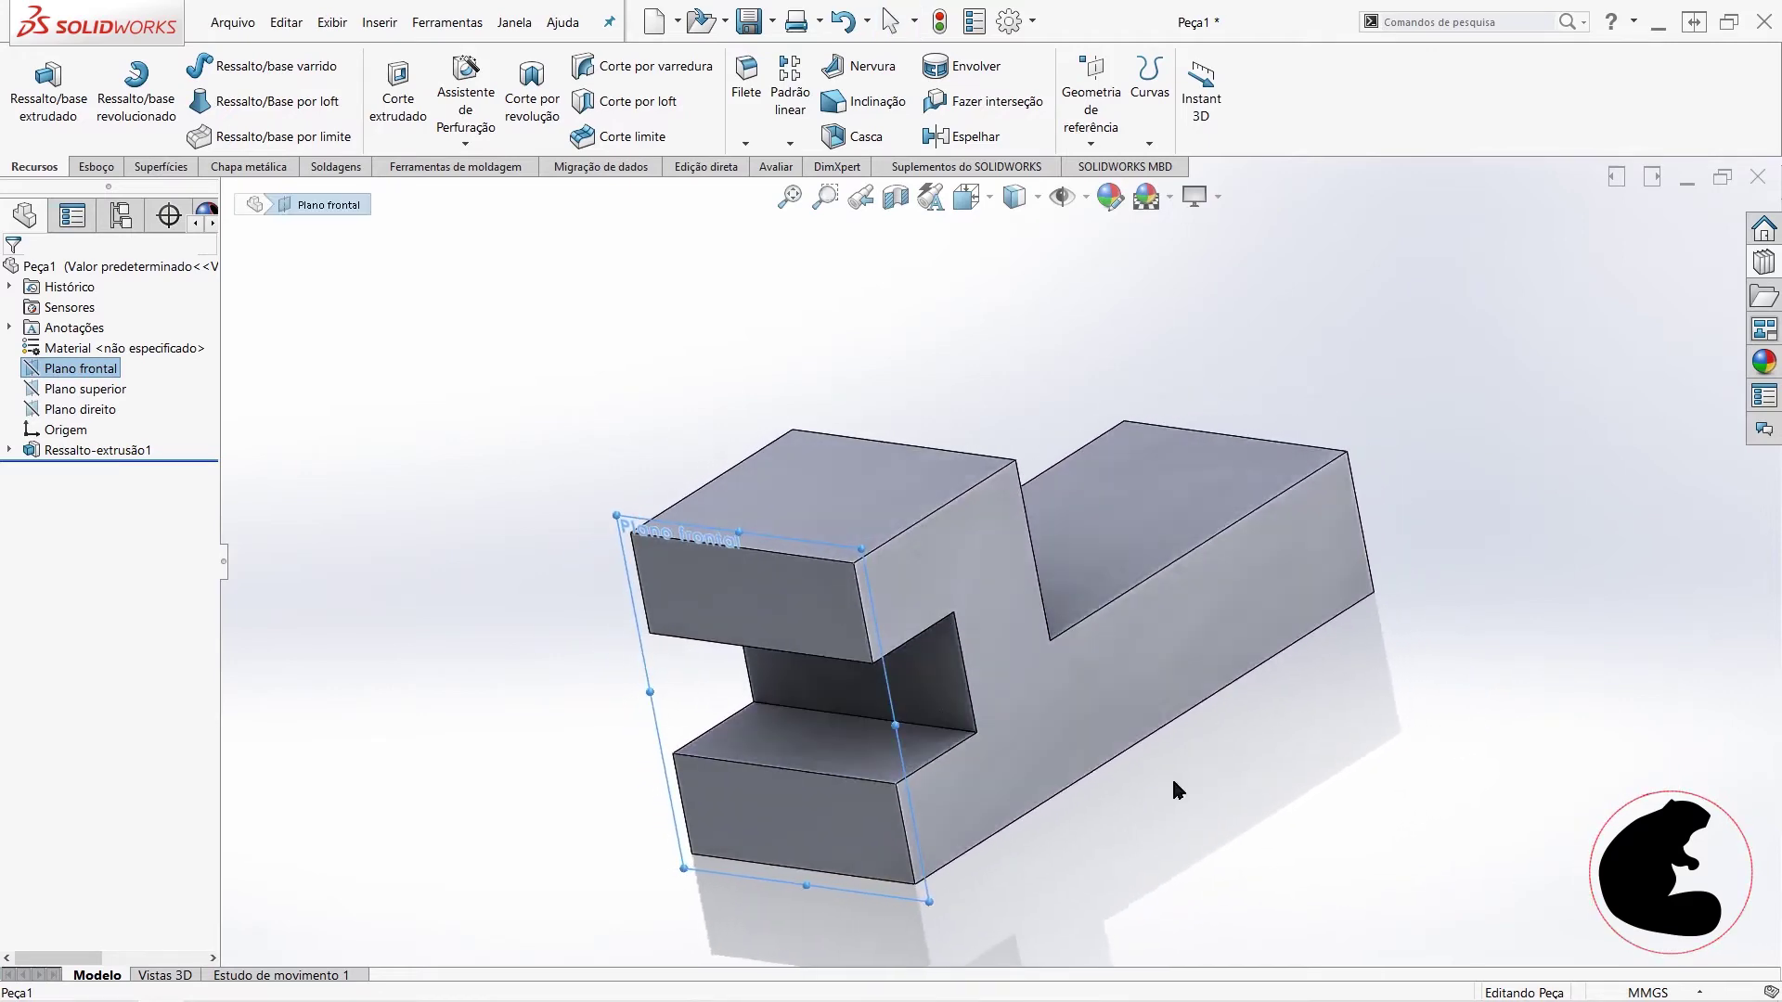
left_click(343, 476)
left_click(97, 397)
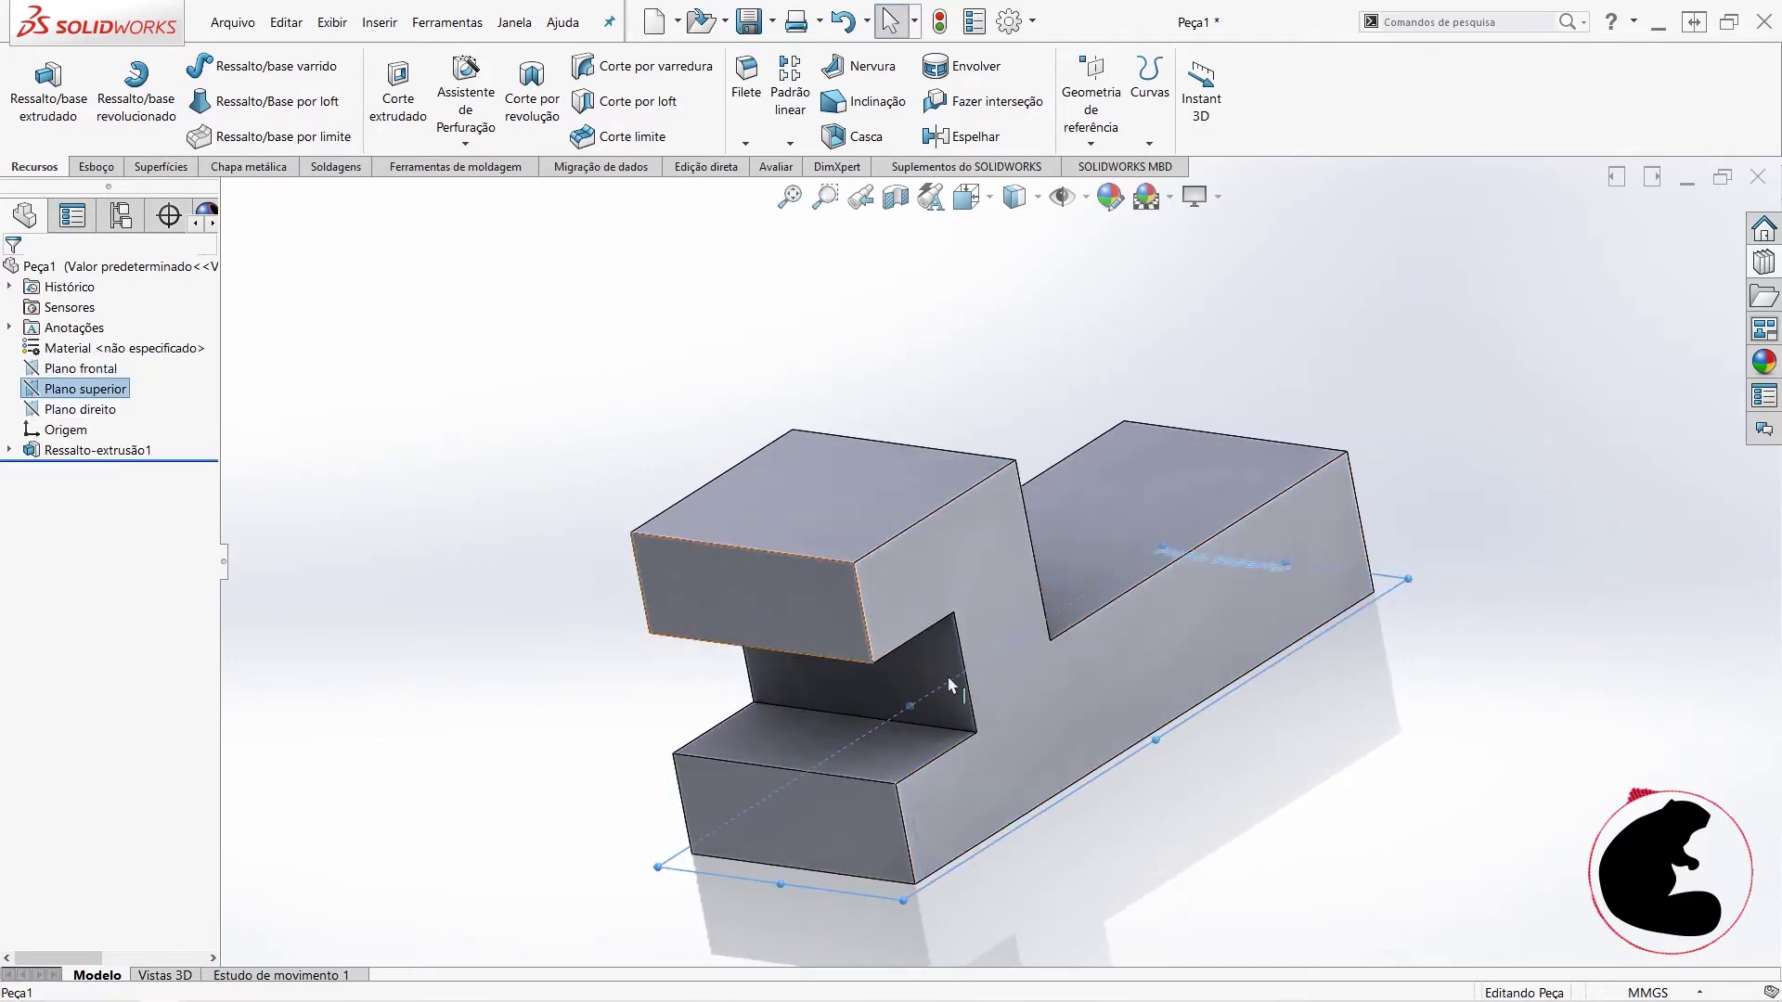
mouse_move(1213, 609)
middle_mouse_down()
mouse_move(1120, 670)
mouse_move(1463, 403)
middle_mouse_up()
key("Escape")
mouse_move(1027, 505)
middle_mouse_down()
mouse_move(1154, 637)
mouse_move(1067, 668)
middle_mouse_up()
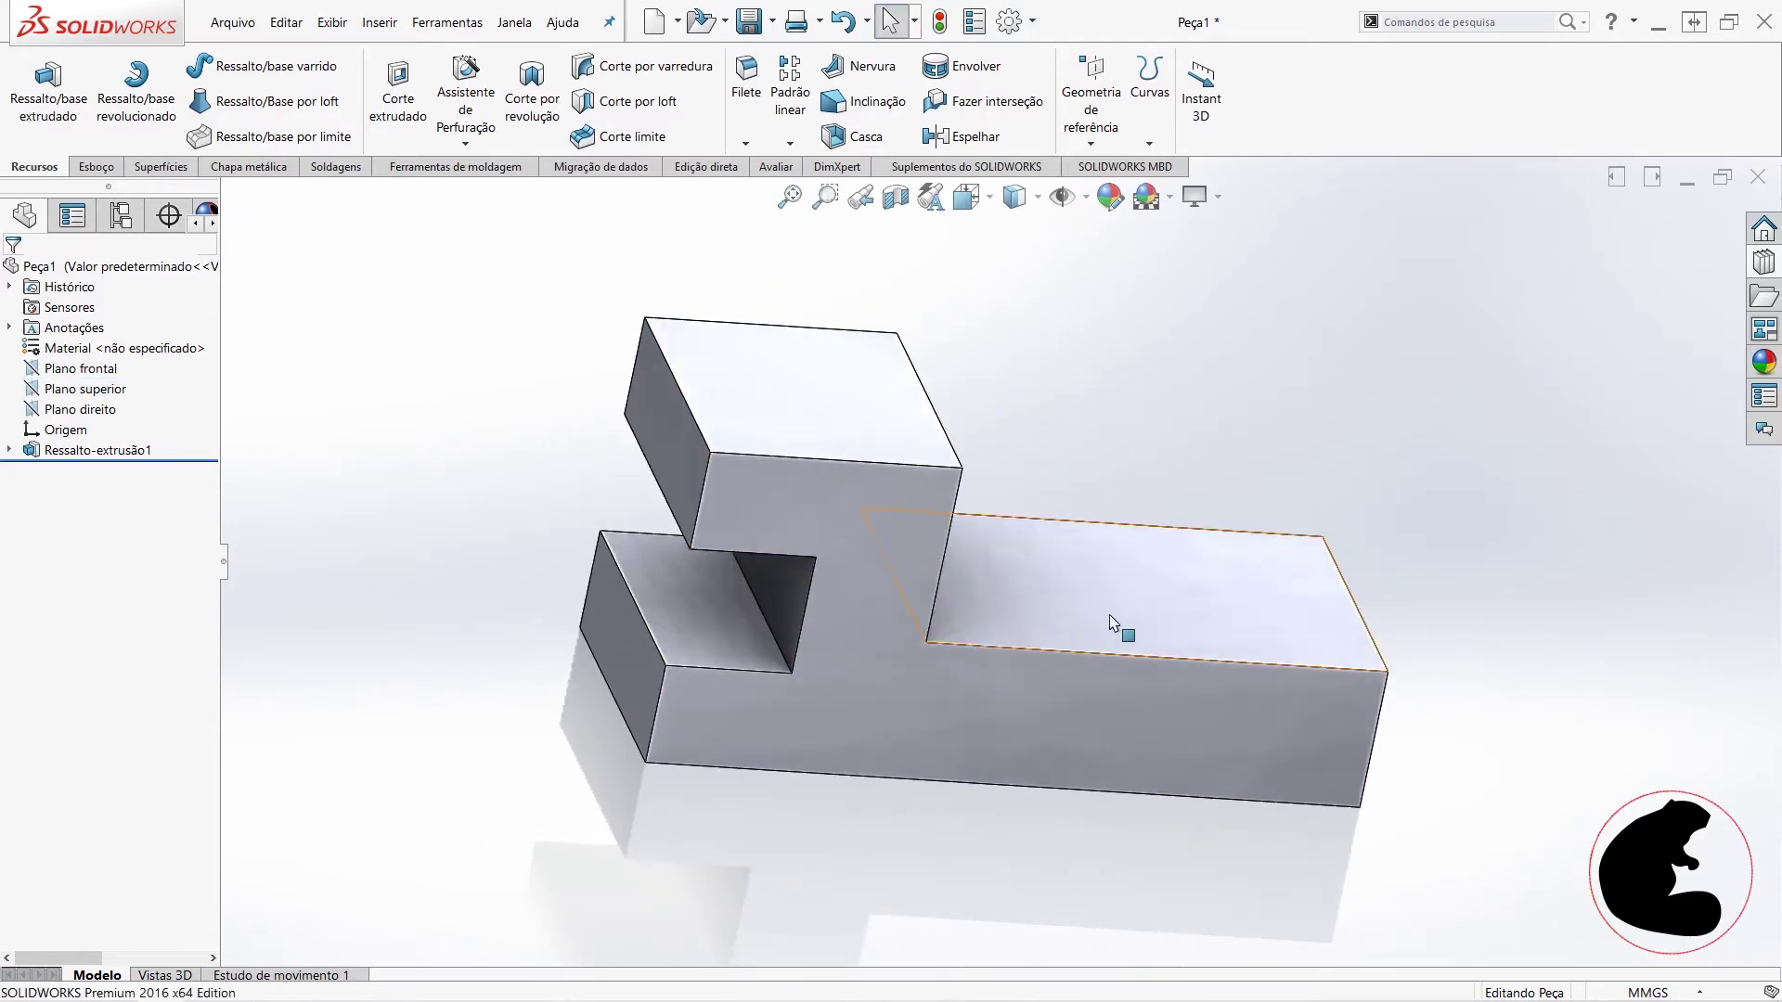
mouse_move(1161, 557)
middle_mouse_down()
mouse_move(1074, 477)
mouse_move(1160, 439)
middle_mouse_up()
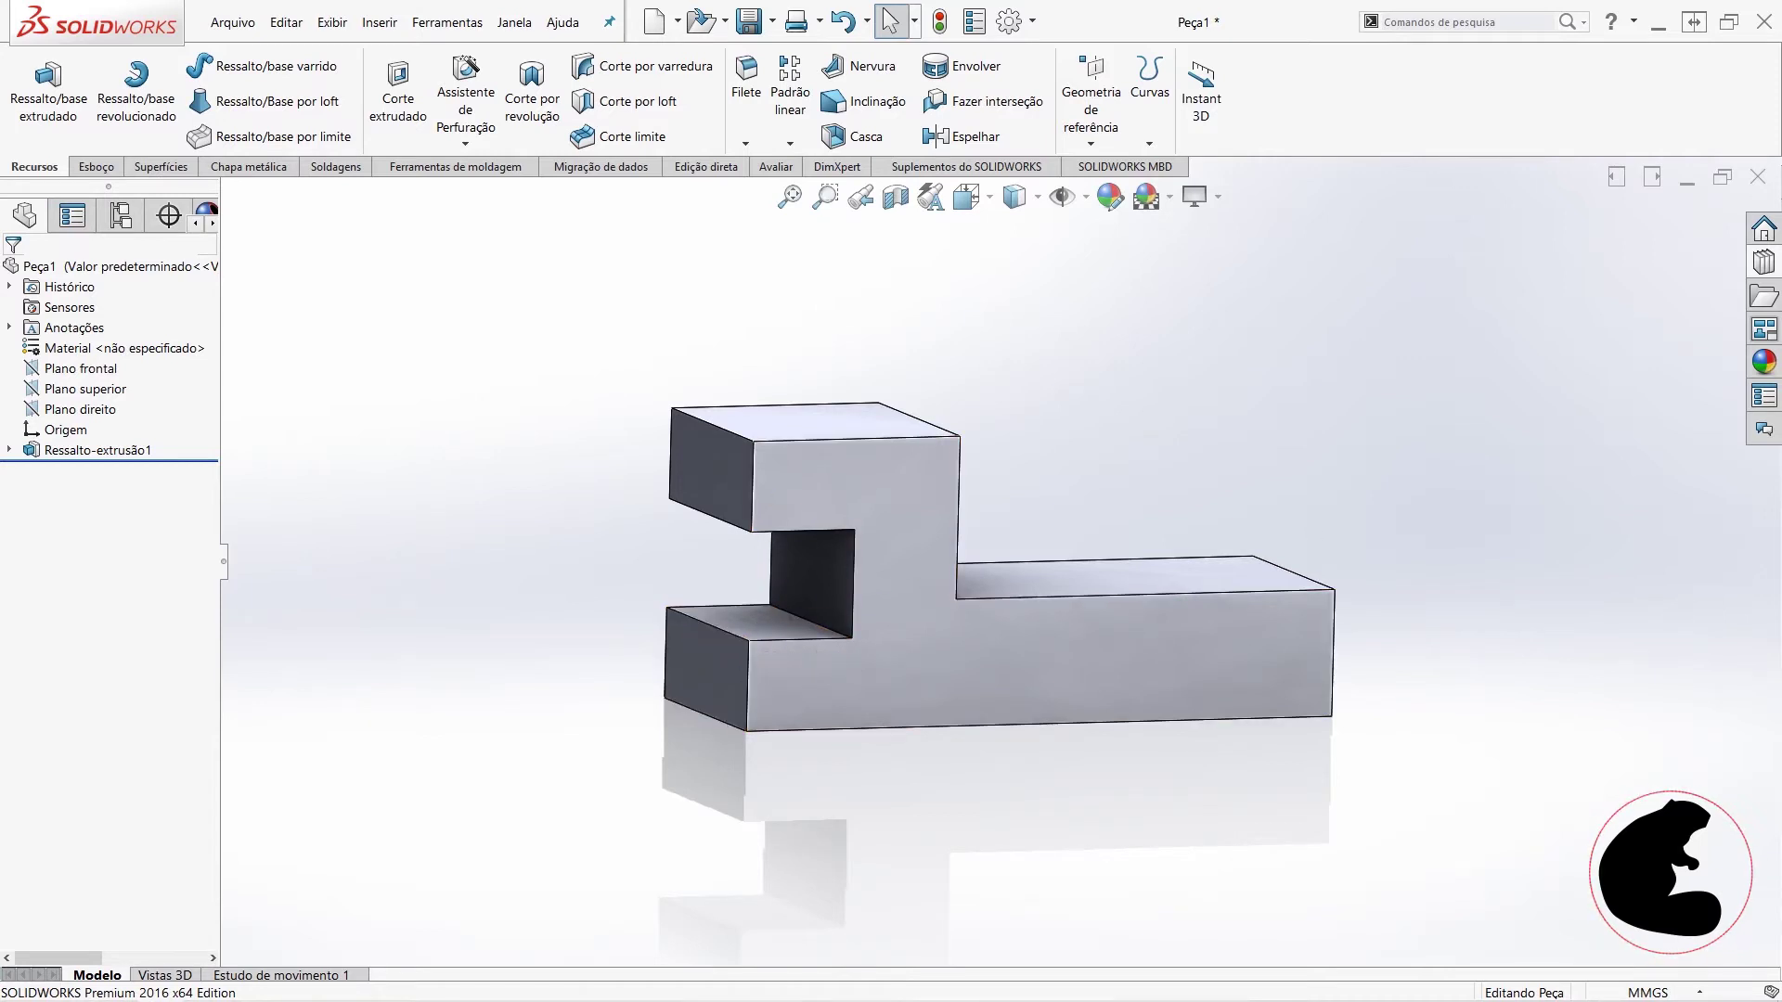
key("alt+Tab")
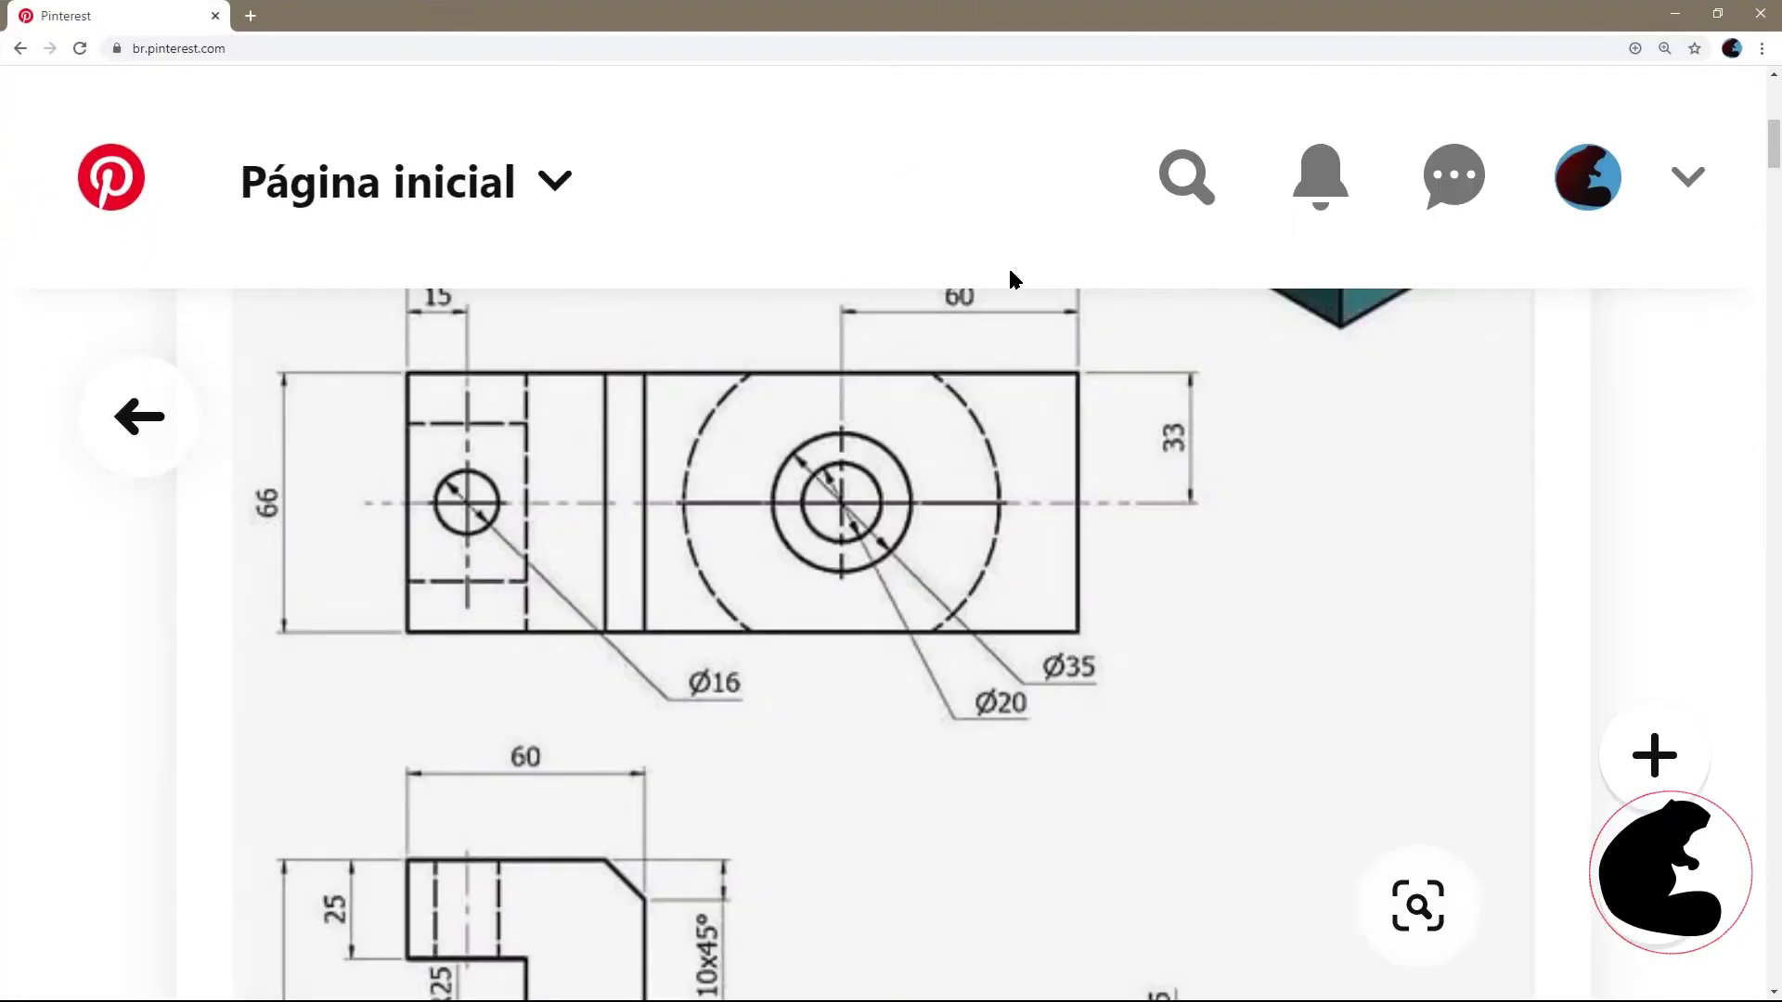
- Scroll the pin up to the 3D view and back to the R25 front view, then orbit the part
scroll(742, 678, "down", 4)
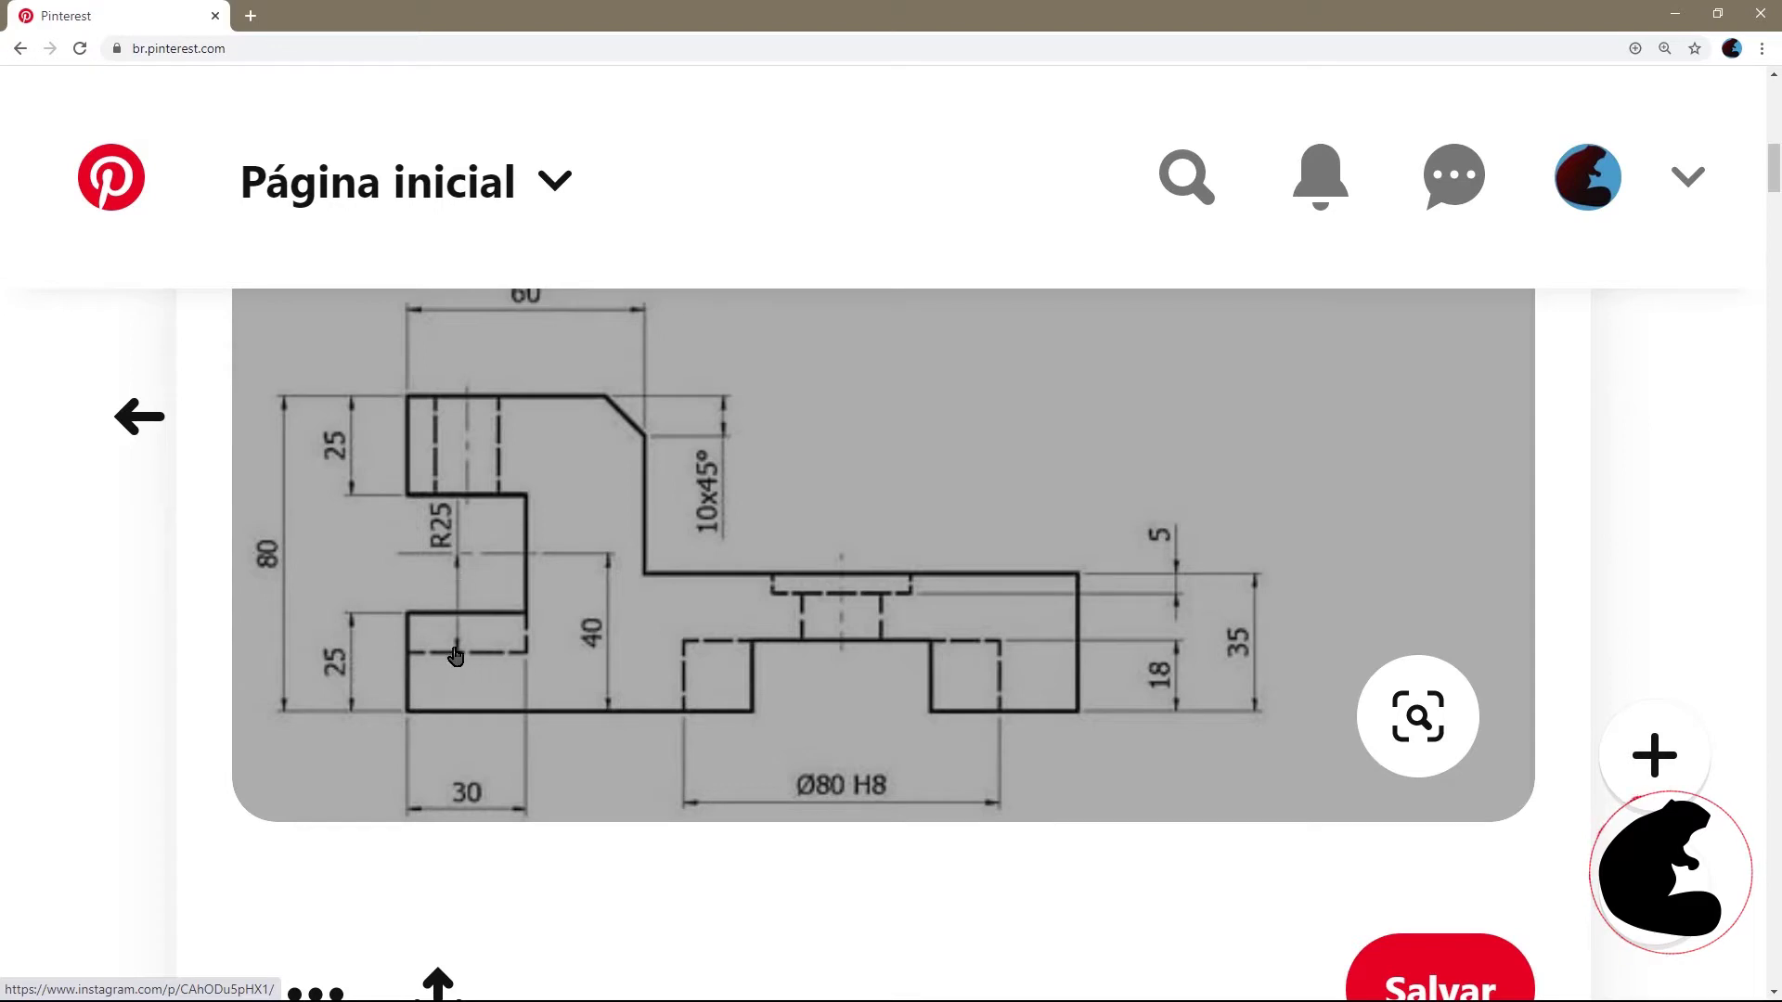
scroll(441, 510, "up", 6)
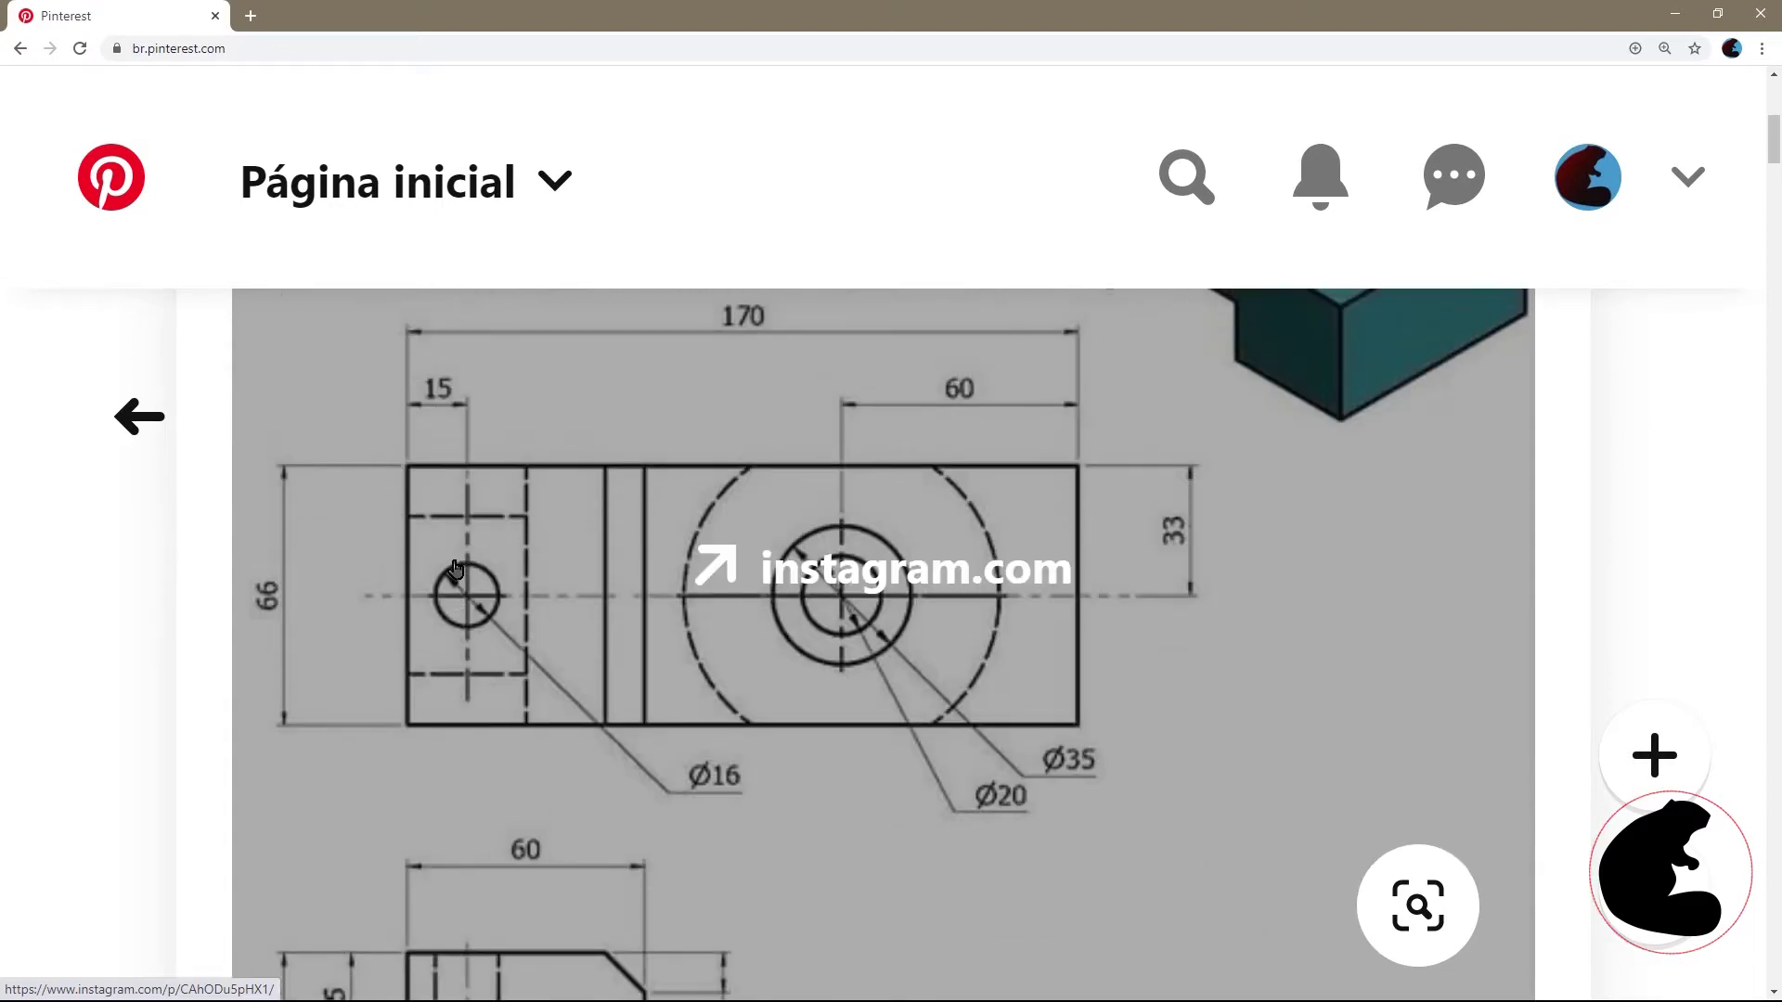
scroll(697, 569, "up", 3)
scroll(1103, 572, "up", 3)
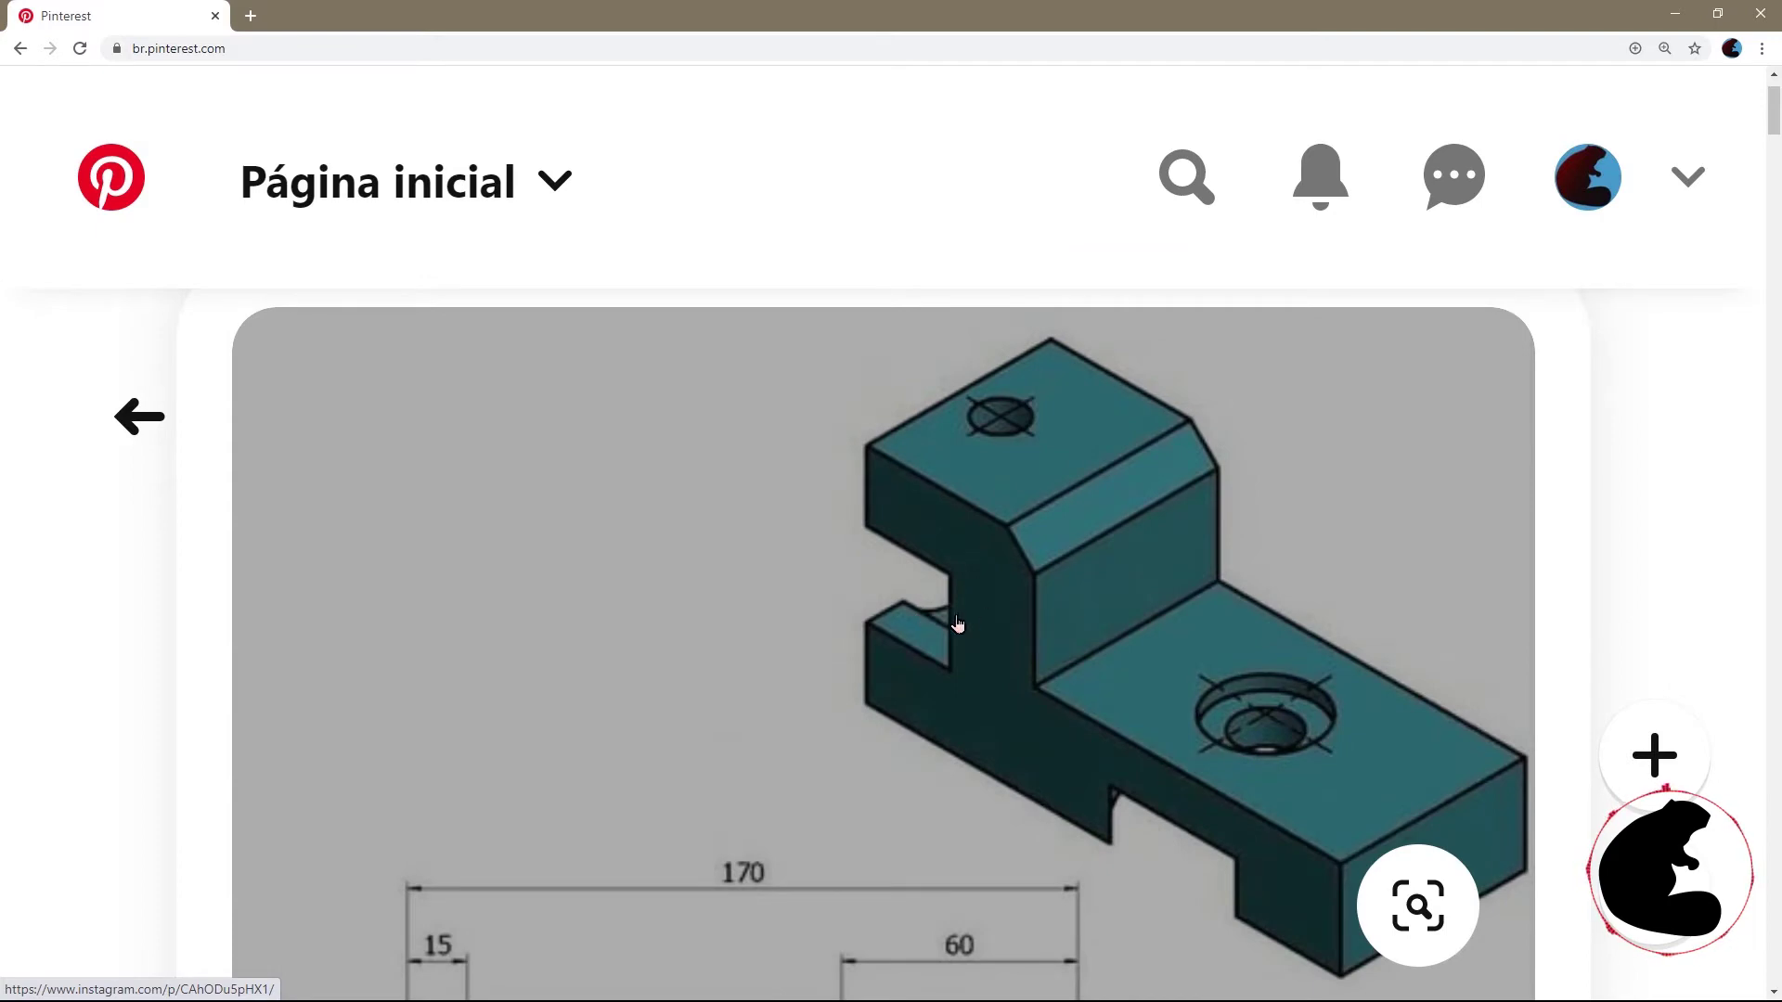
scroll(1017, 608, "down", 3)
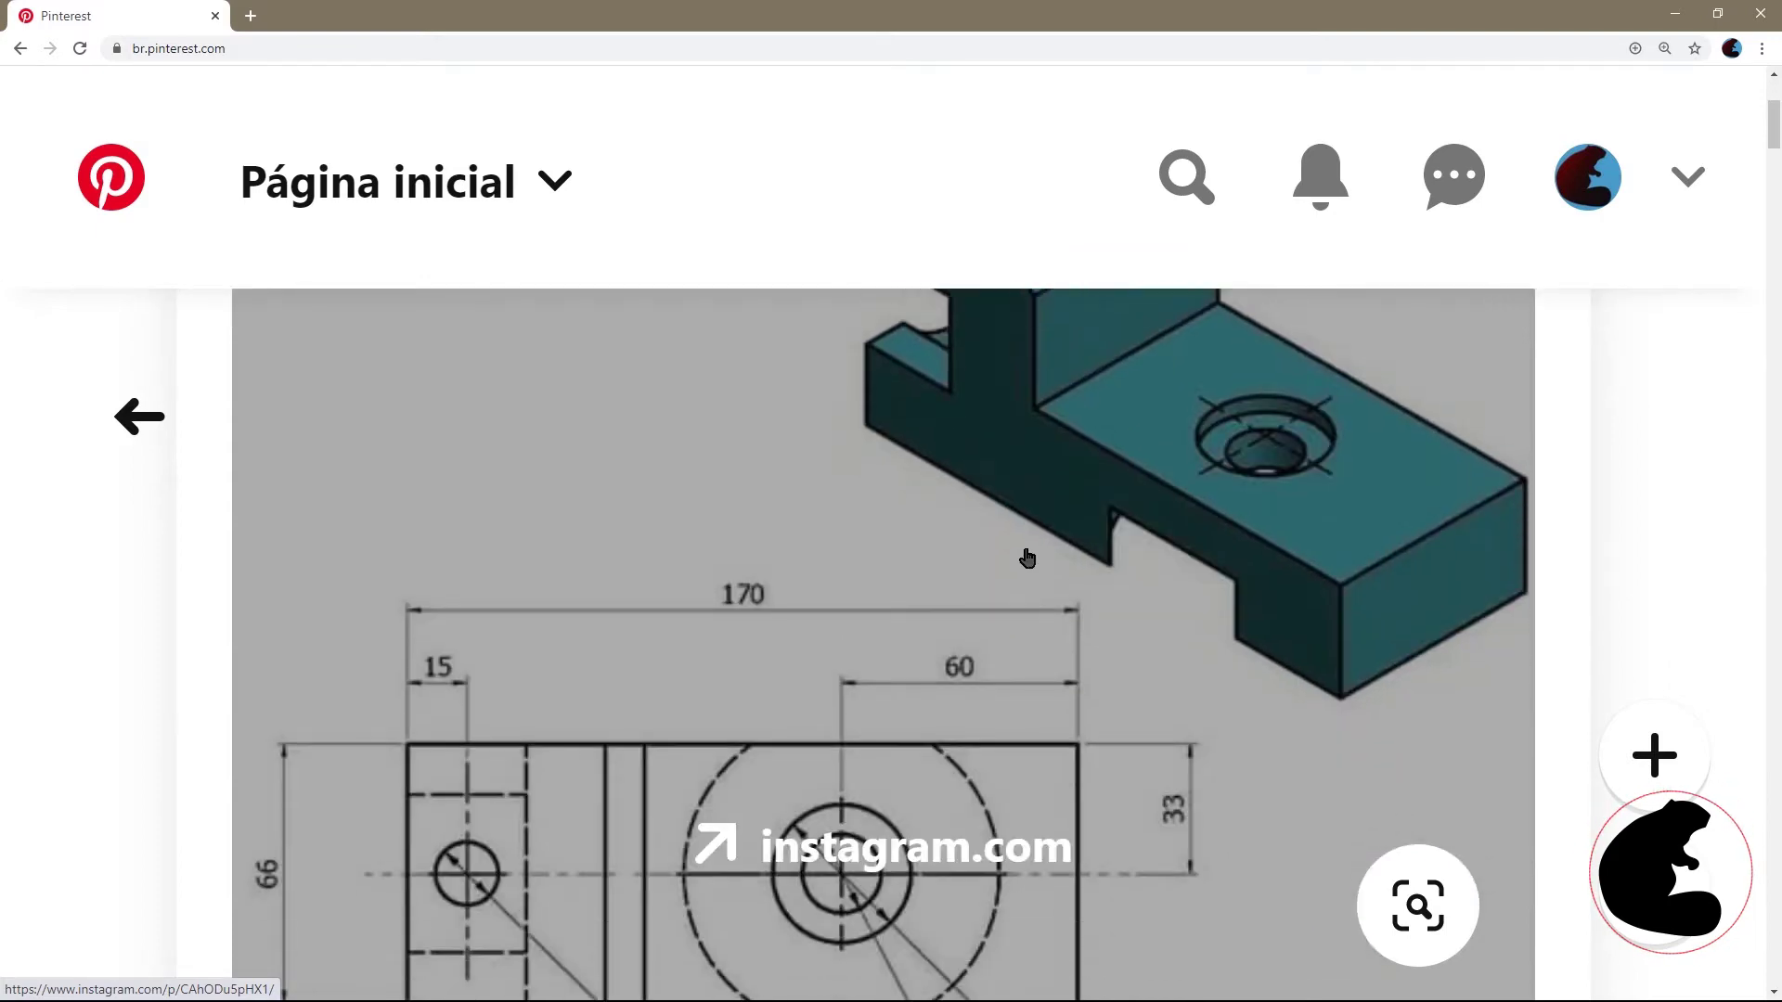
scroll(1027, 556, "down", 3)
scroll(997, 632, "down", 3)
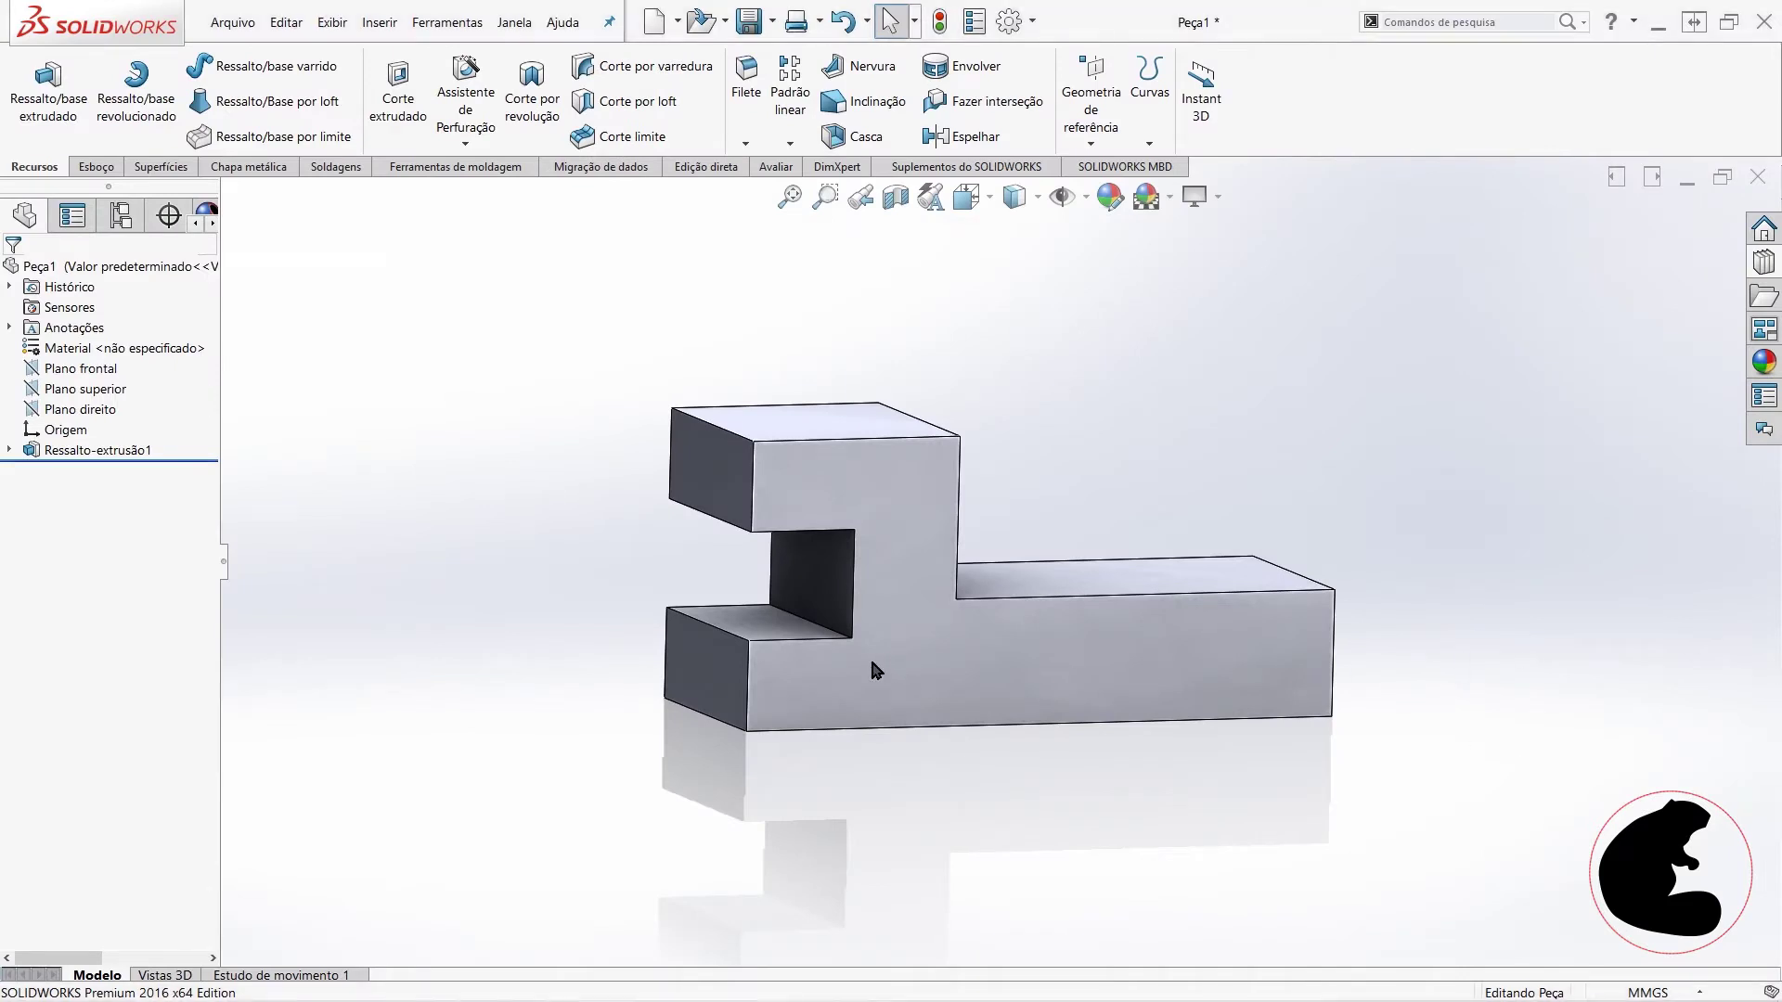
mouse_move(870, 655)
middle_mouse_down()
mouse_move(847, 625)
mouse_move(928, 624)
mouse_move(1060, 701)
middle_mouse_up()
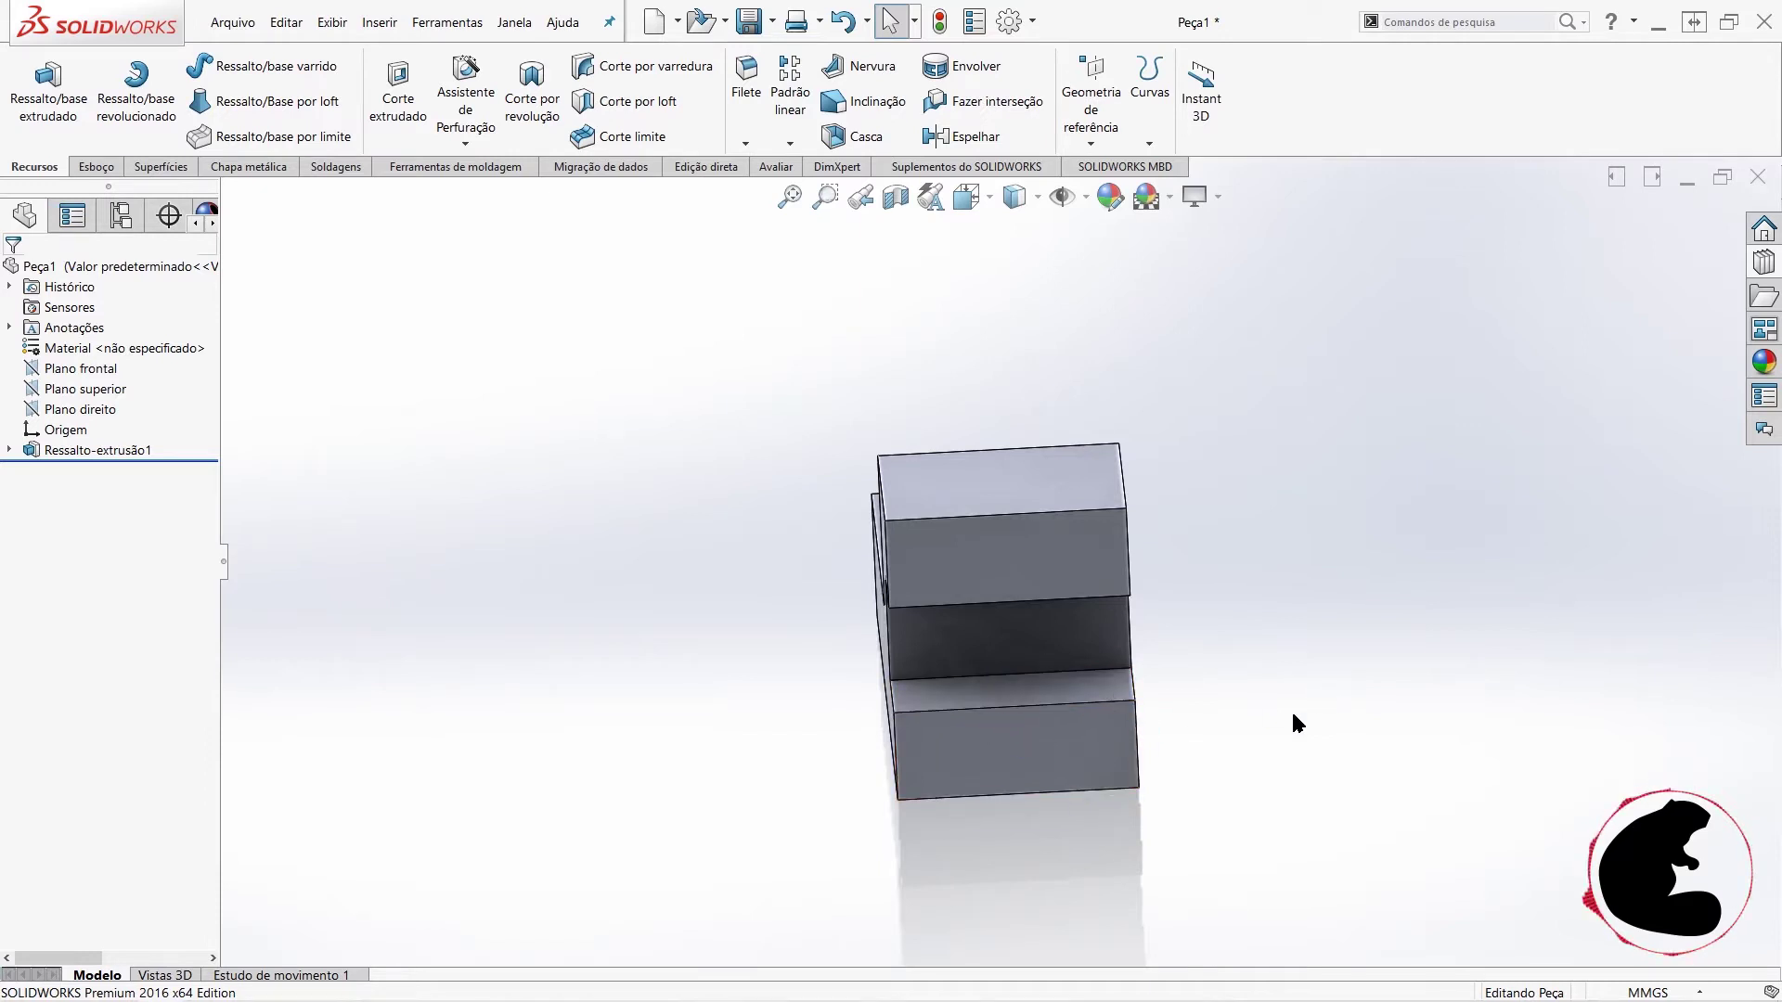
- Orbit the stepped part to inspect its top faces and stepped front faces
left_click(1069, 743)
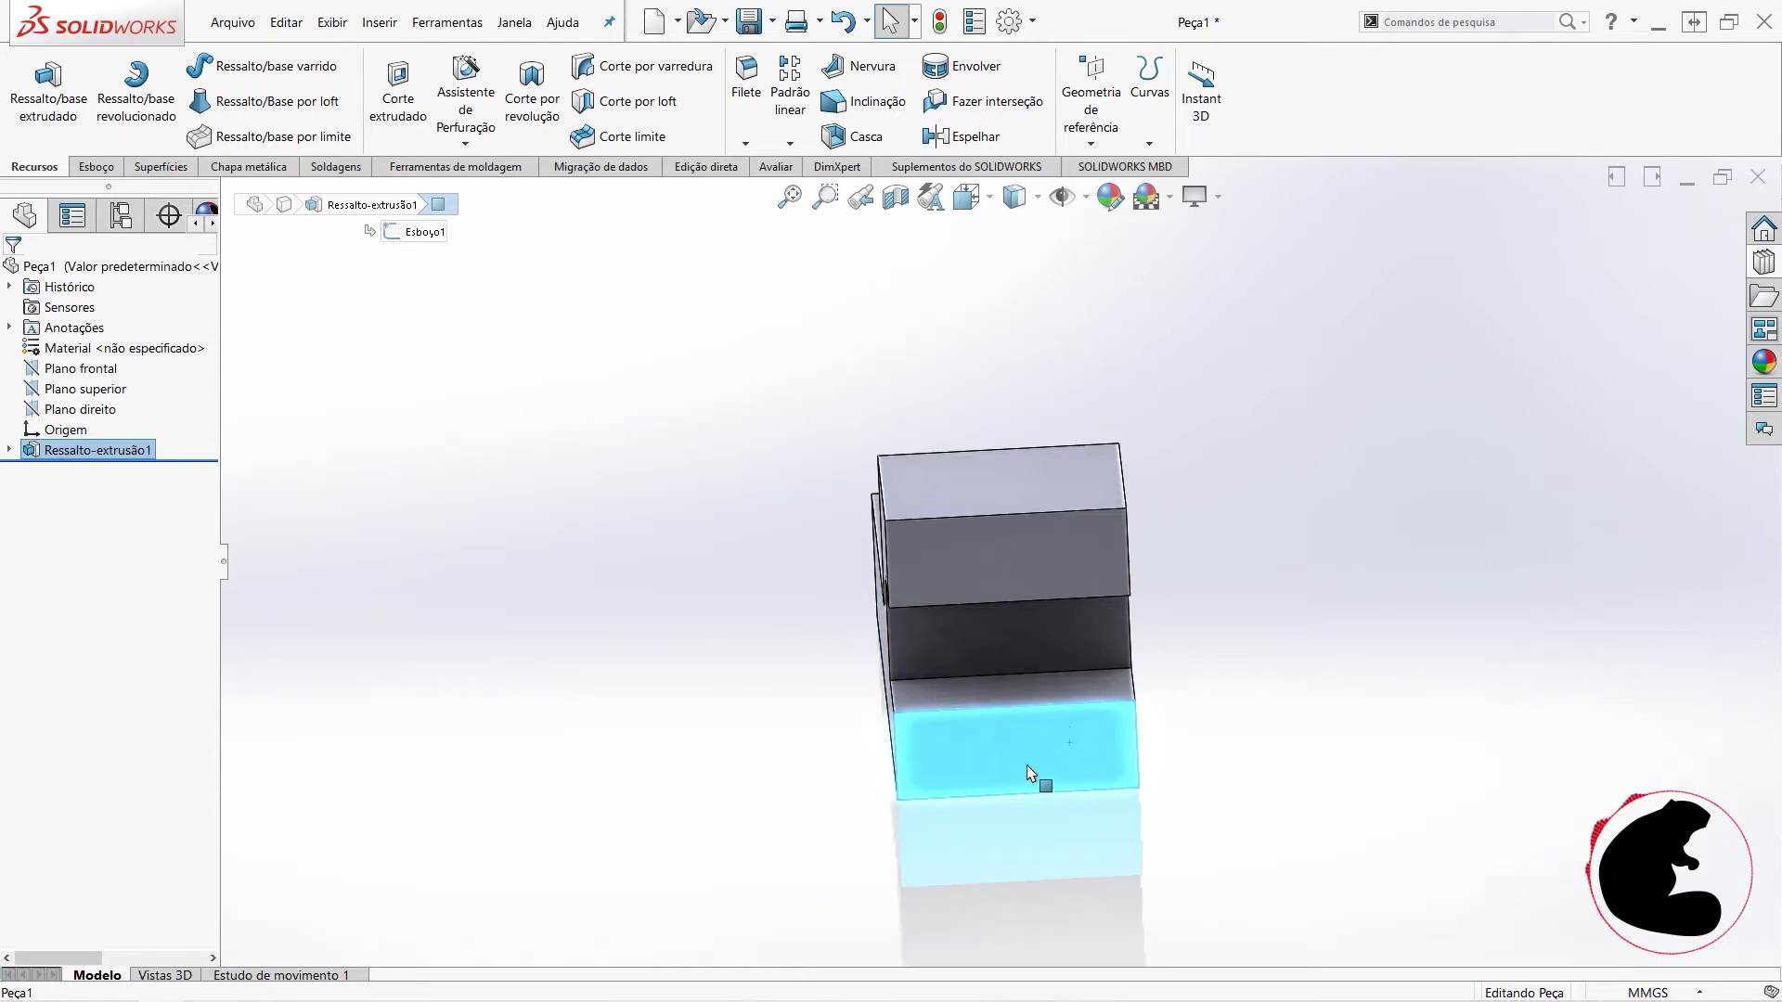
left_click(1364, 628)
middle_click_drag(1365, 629, 1074, 520)
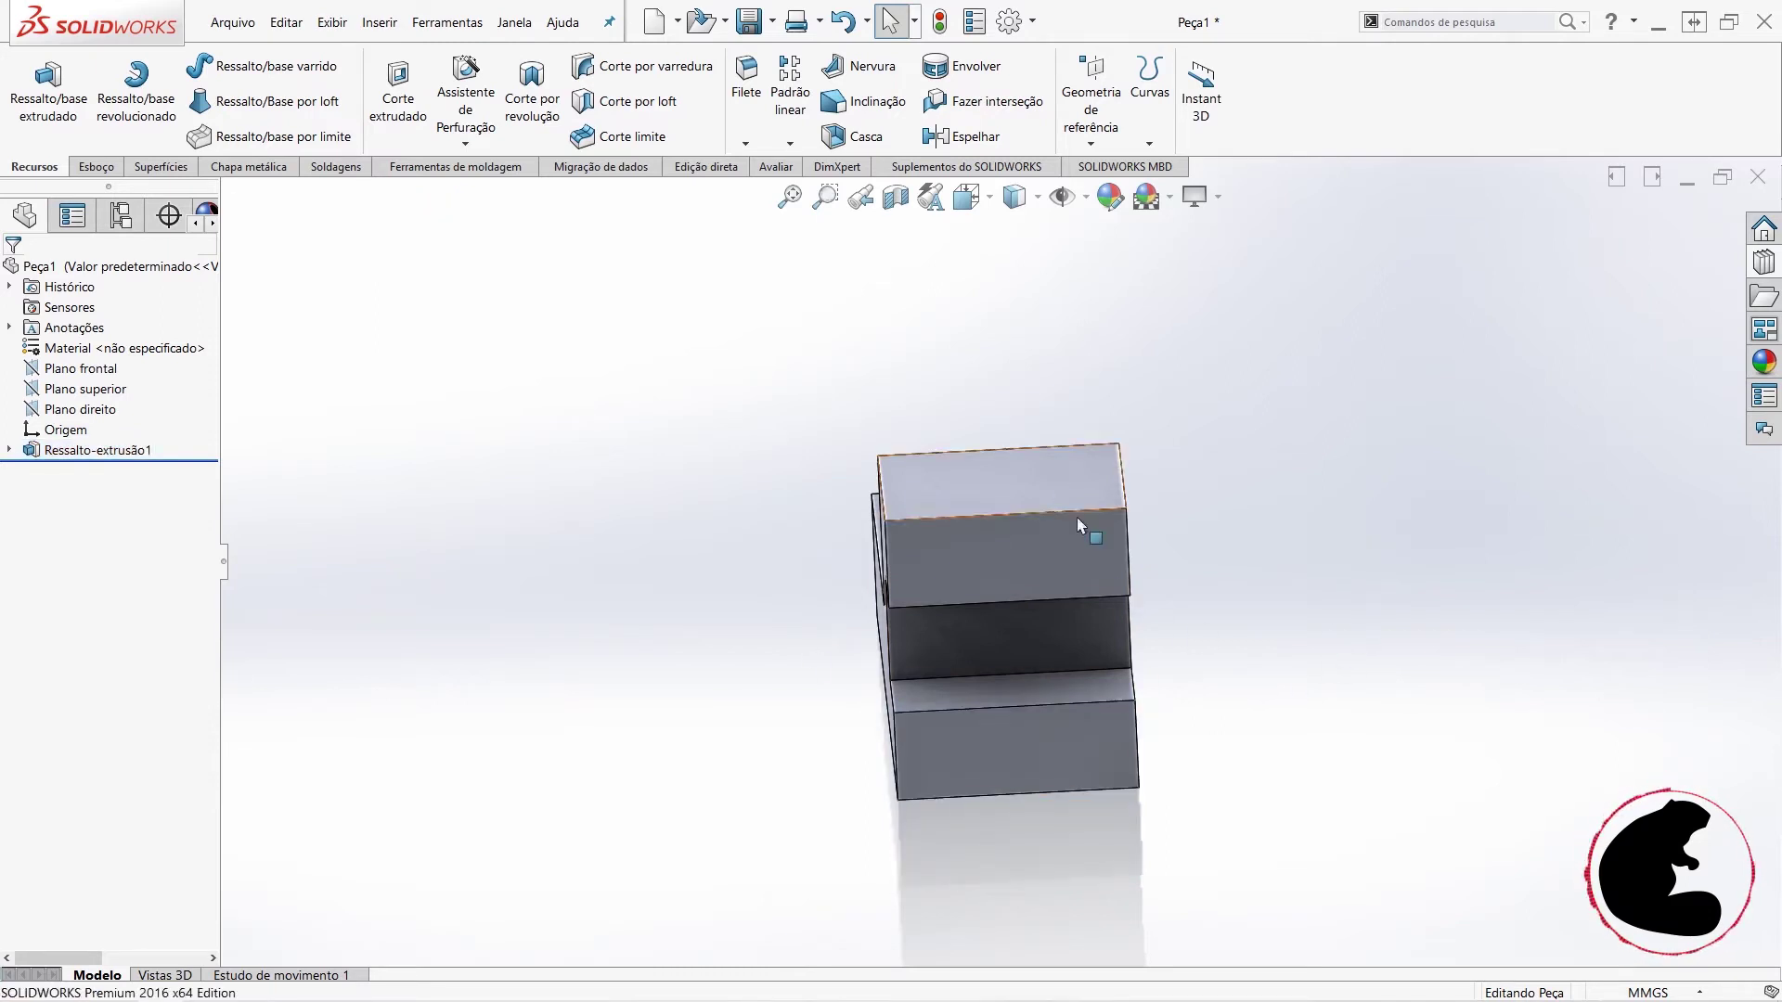
mouse_move(1050, 601)
middle_mouse_down()
mouse_move(1116, 645)
mouse_move(1042, 600)
mouse_move(1034, 637)
mouse_move(1133, 637)
mouse_move(1160, 656)
mouse_move(1154, 696)
middle_mouse_up()
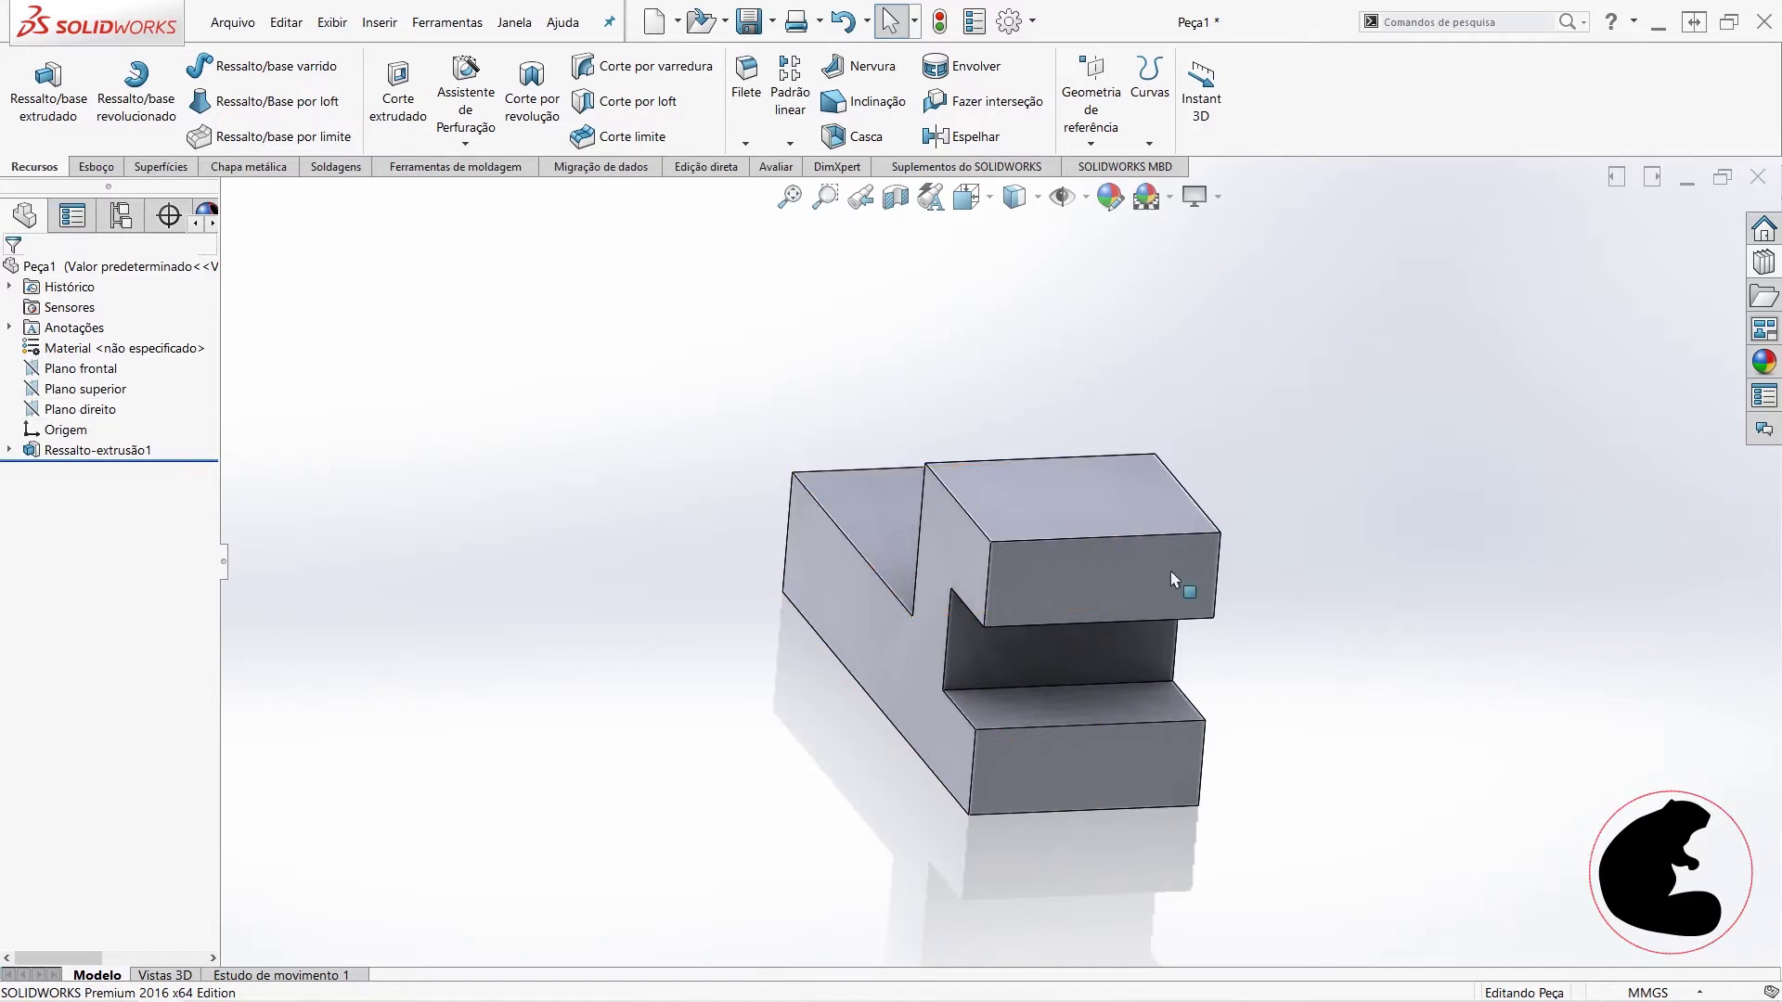
mouse_move(1272, 653)
middle_mouse_down()
mouse_move(1317, 581)
mouse_move(1404, 596)
mouse_move(1476, 705)
mouse_move(1374, 672)
middle_mouse_up()
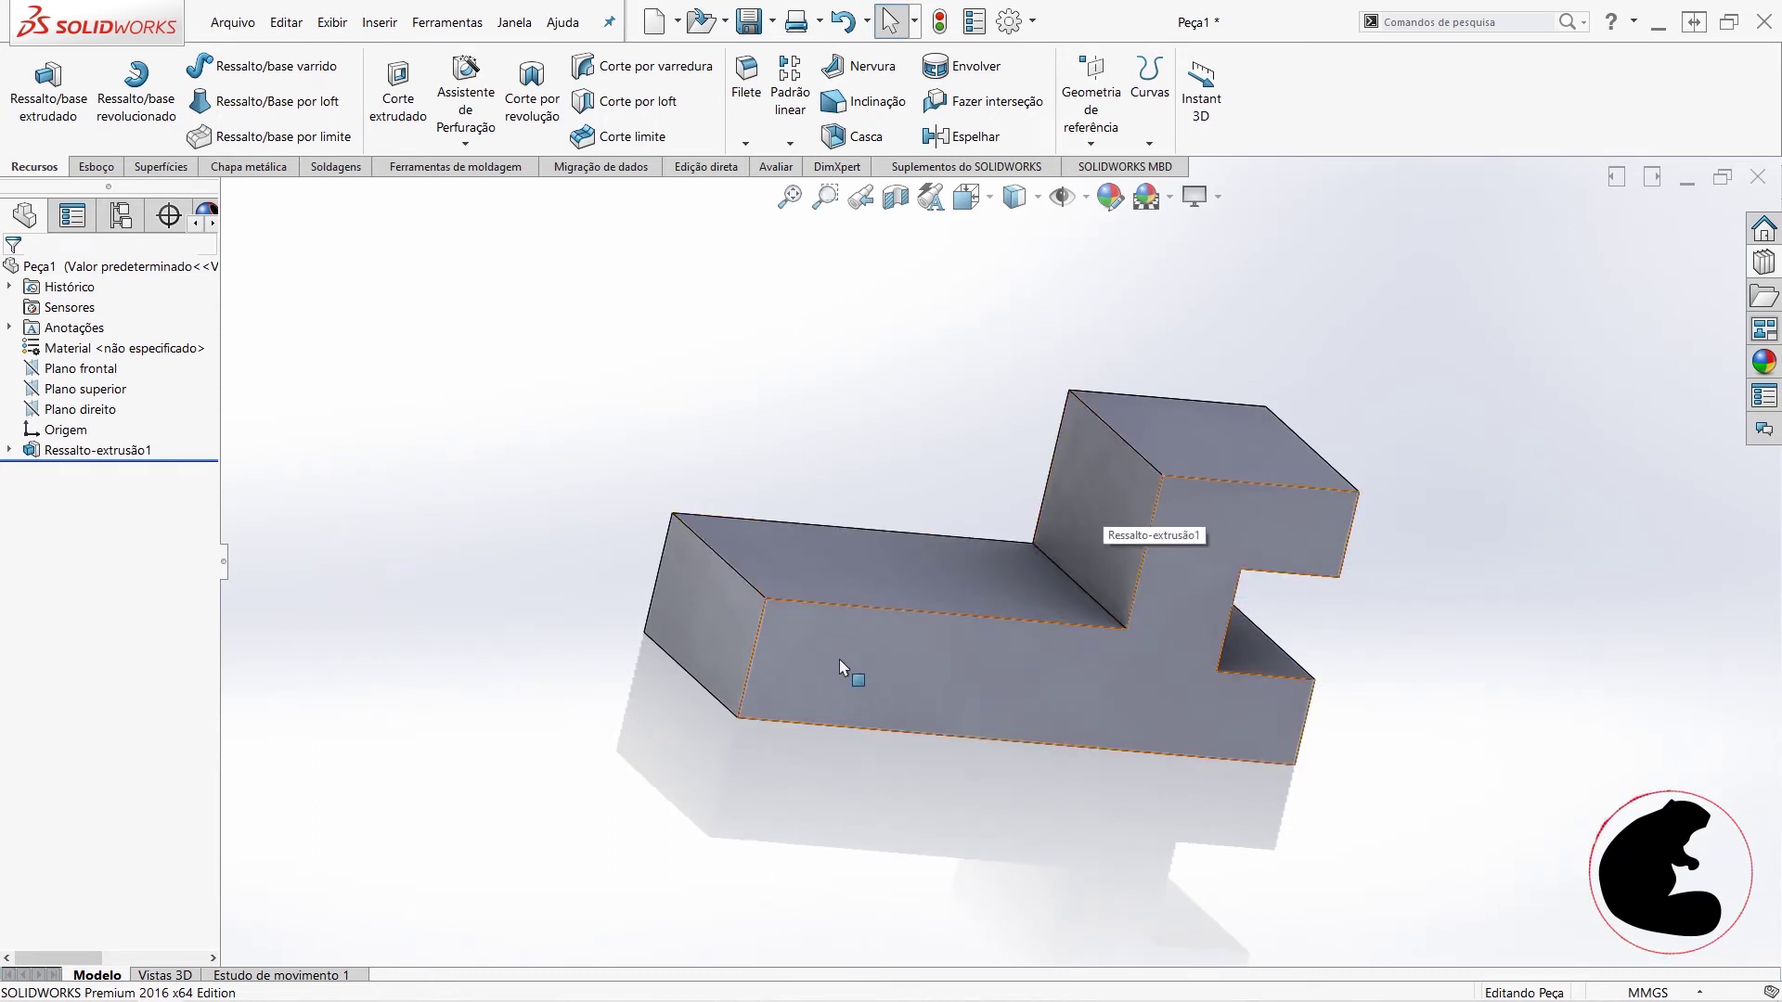
mouse_move(1217, 480)
middle_mouse_down()
mouse_move(1133, 529)
mouse_move(1034, 656)
mouse_move(907, 446)
middle_mouse_up()
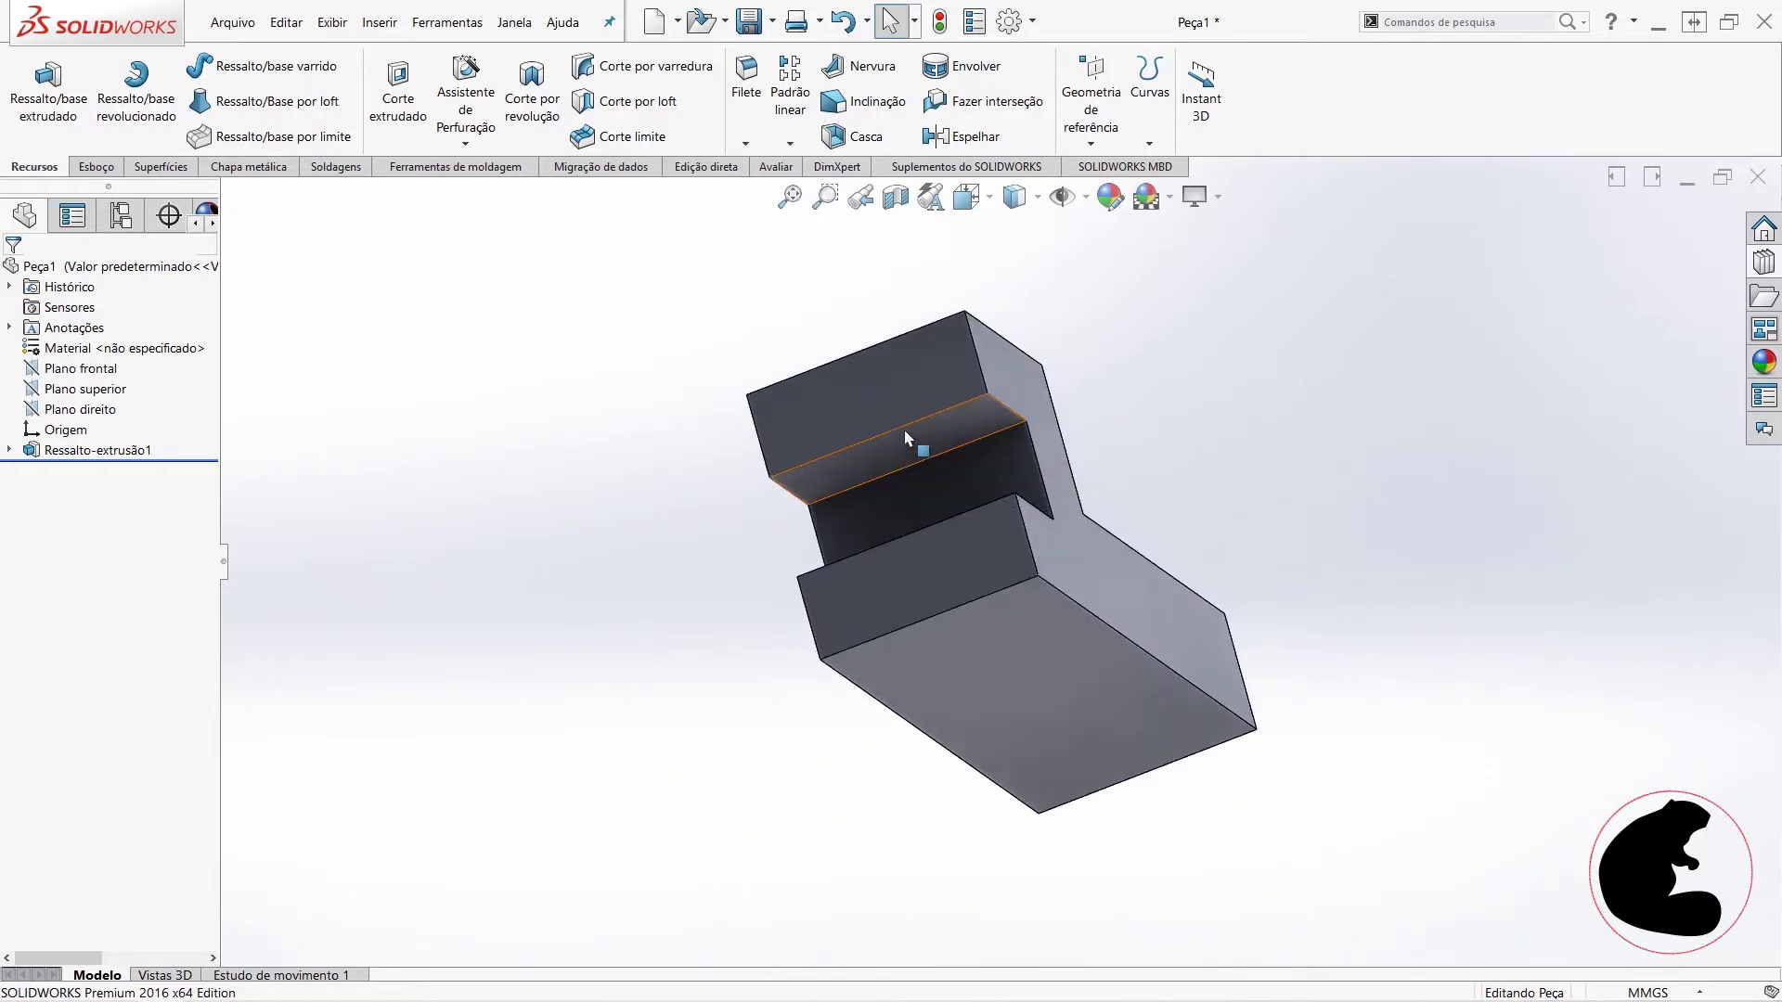
mouse_move(915, 509)
middle_mouse_down()
mouse_move(928, 650)
mouse_move(1202, 633)
middle_mouse_up()
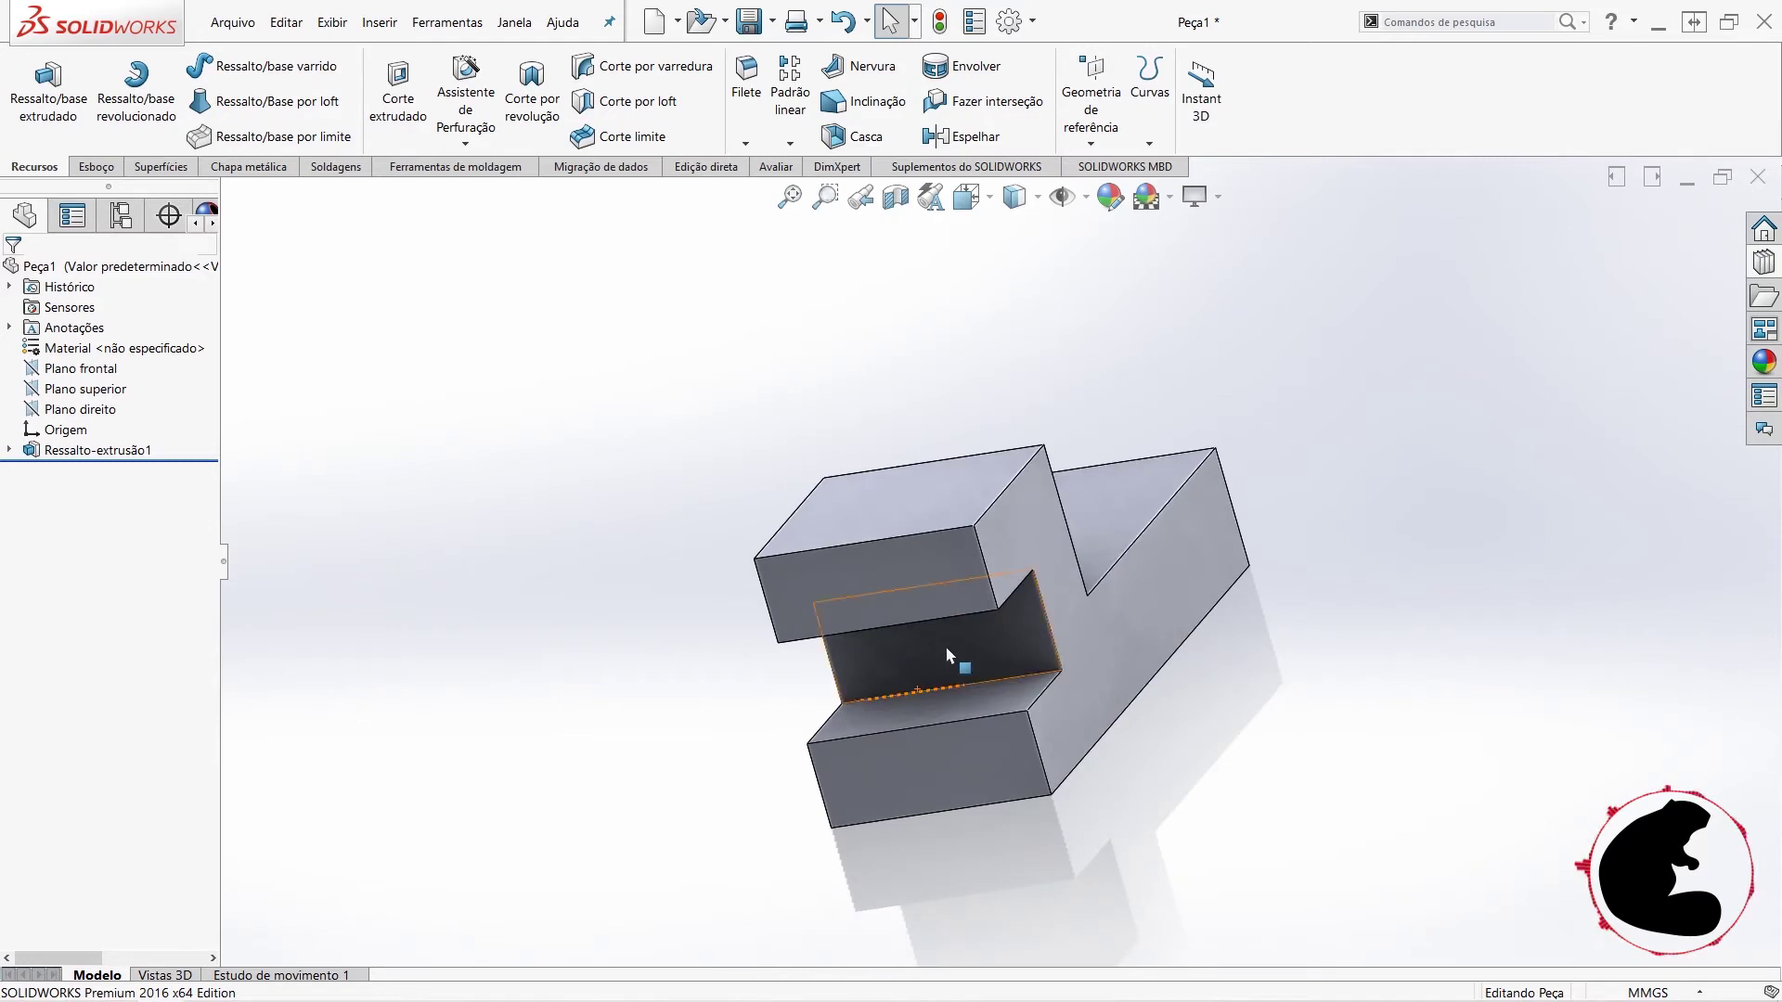
mouse_move(750, 340)
middle_mouse_down()
mouse_move(963, 446)
mouse_move(1054, 409)
middle_mouse_up()
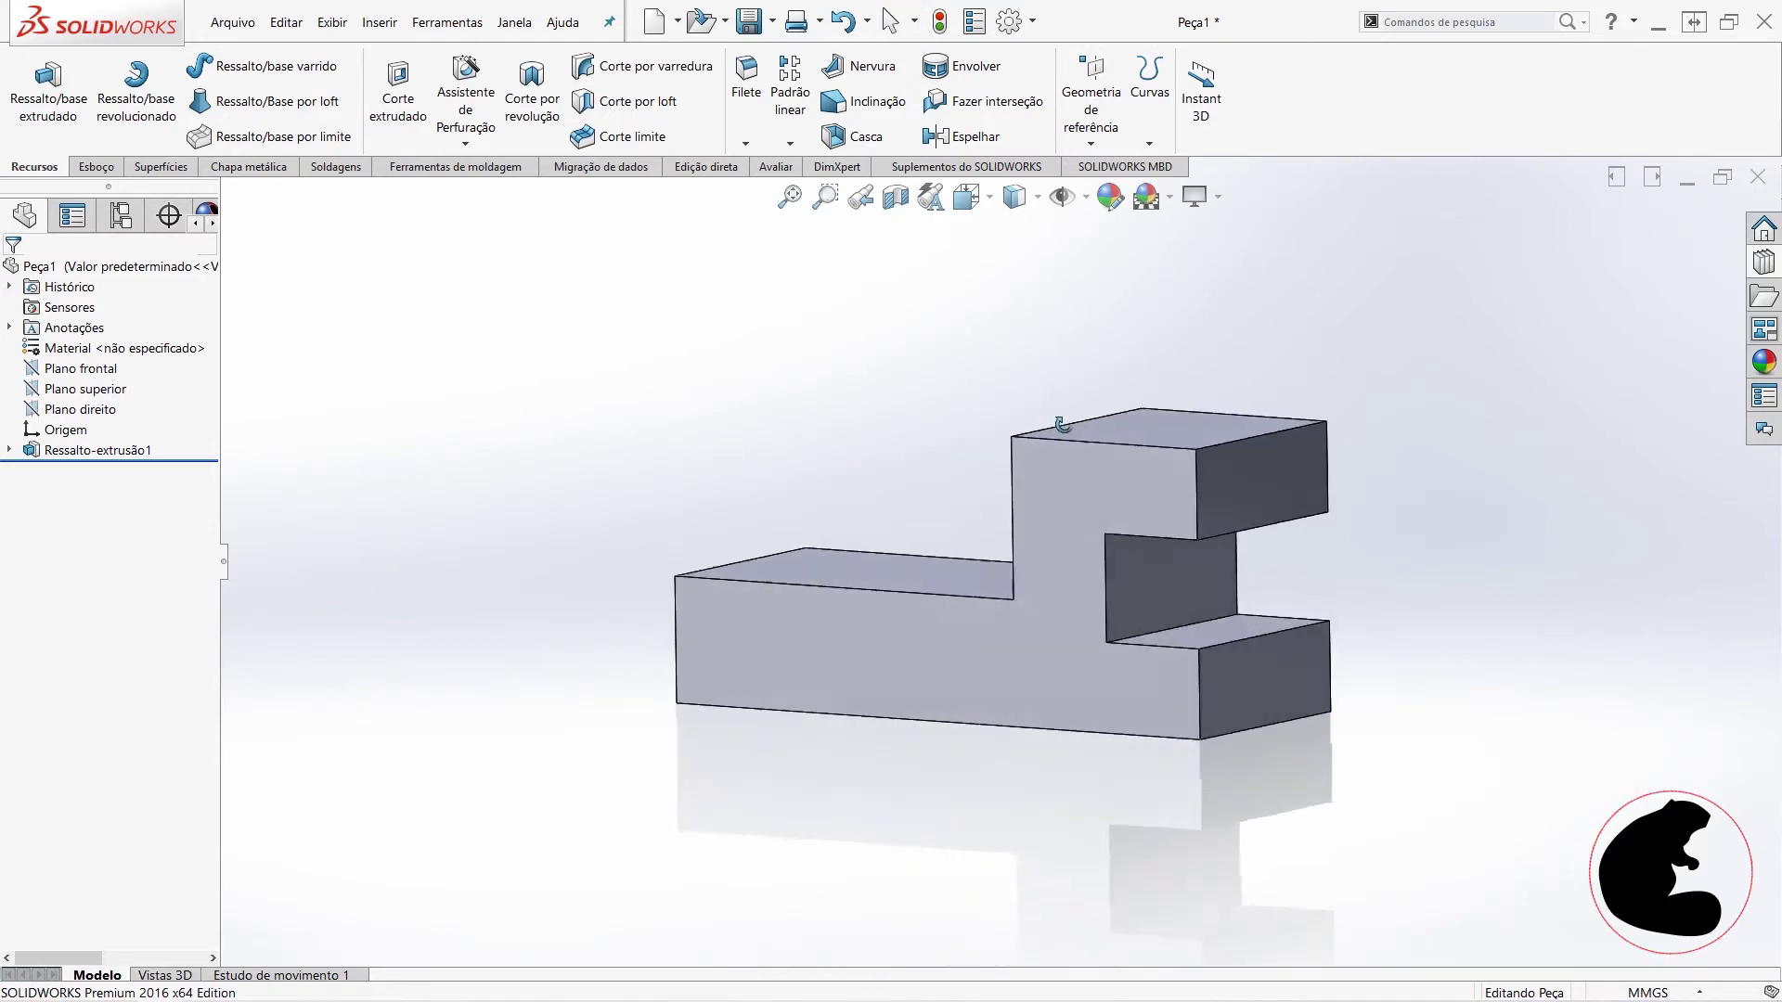
- Select the lower prong's front face and start a new sketch on it
left_click(89, 168)
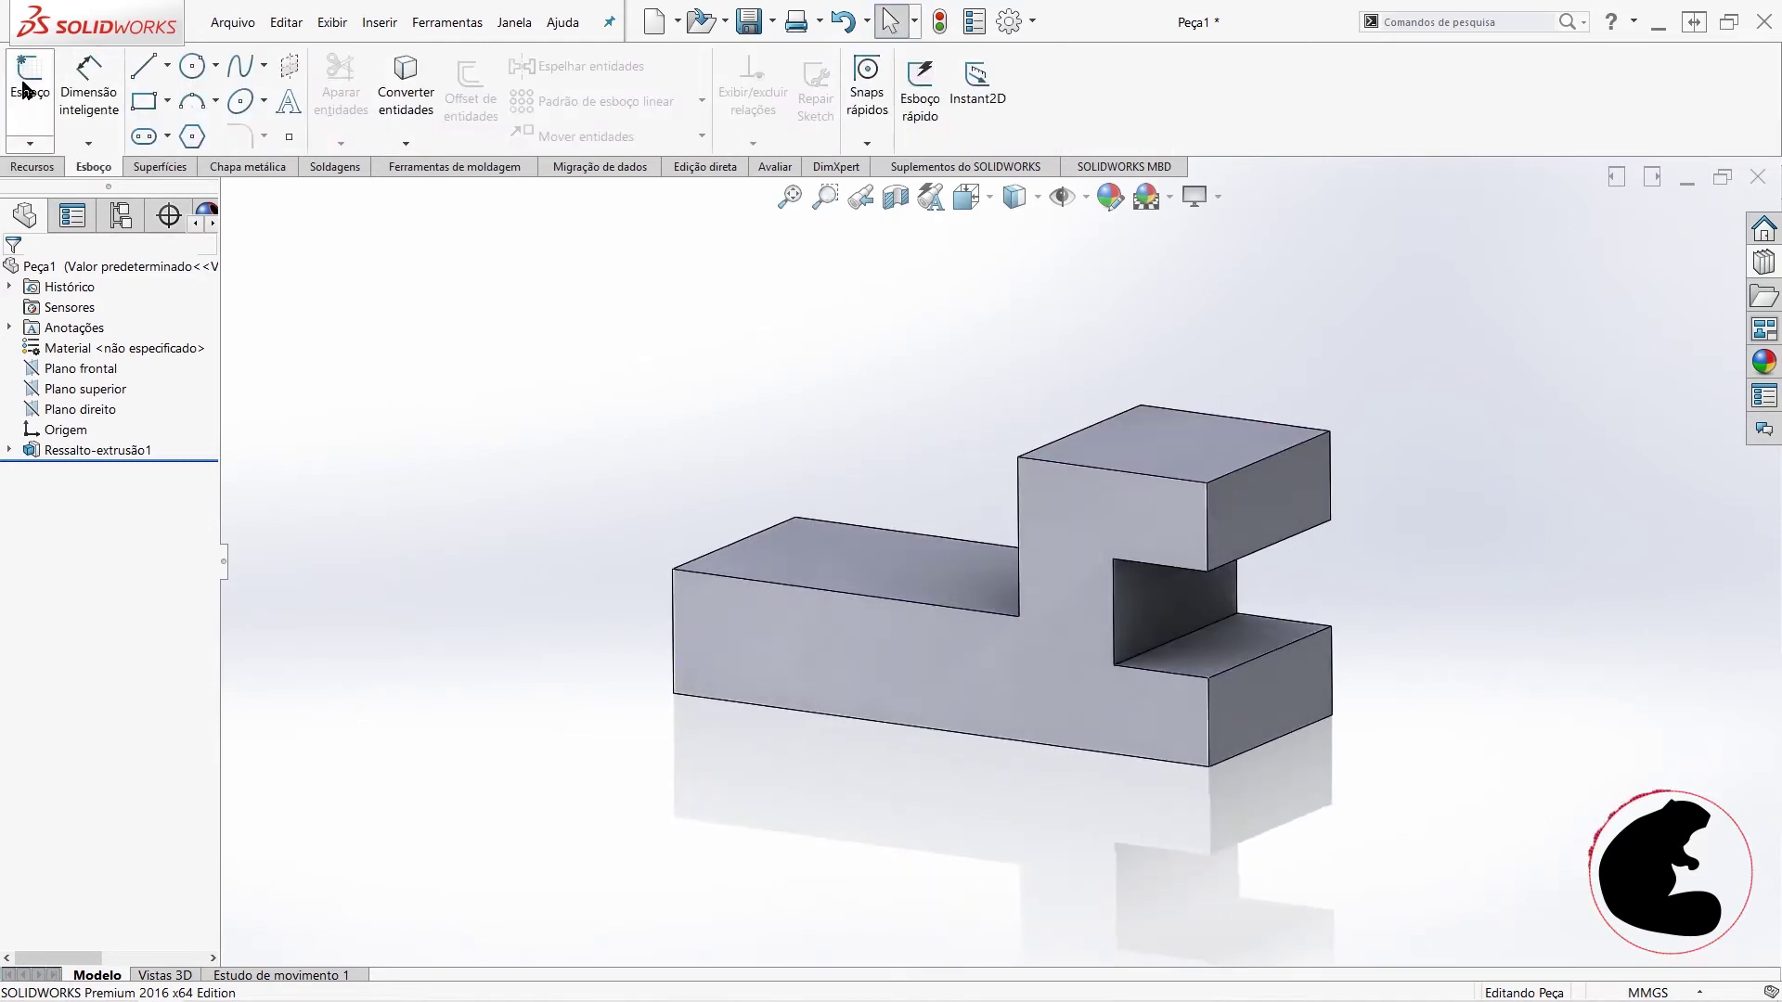
left_click(31, 141)
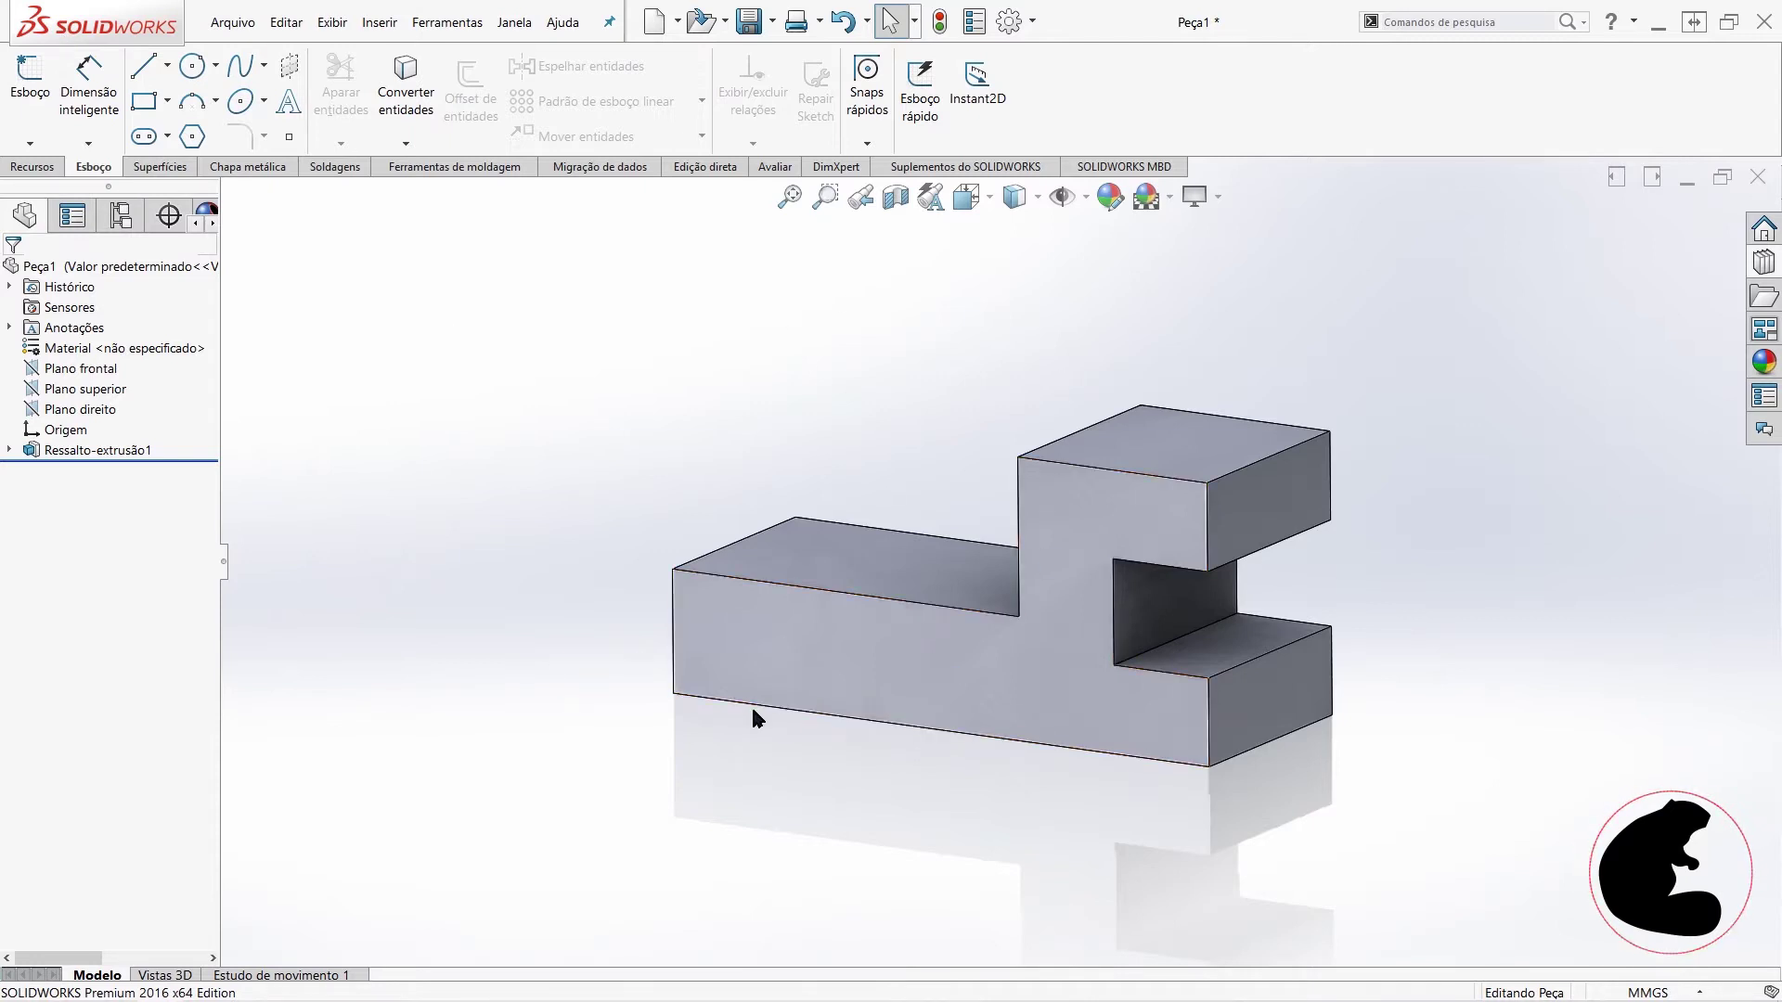
middle_click_drag(898, 631, 1006, 705)
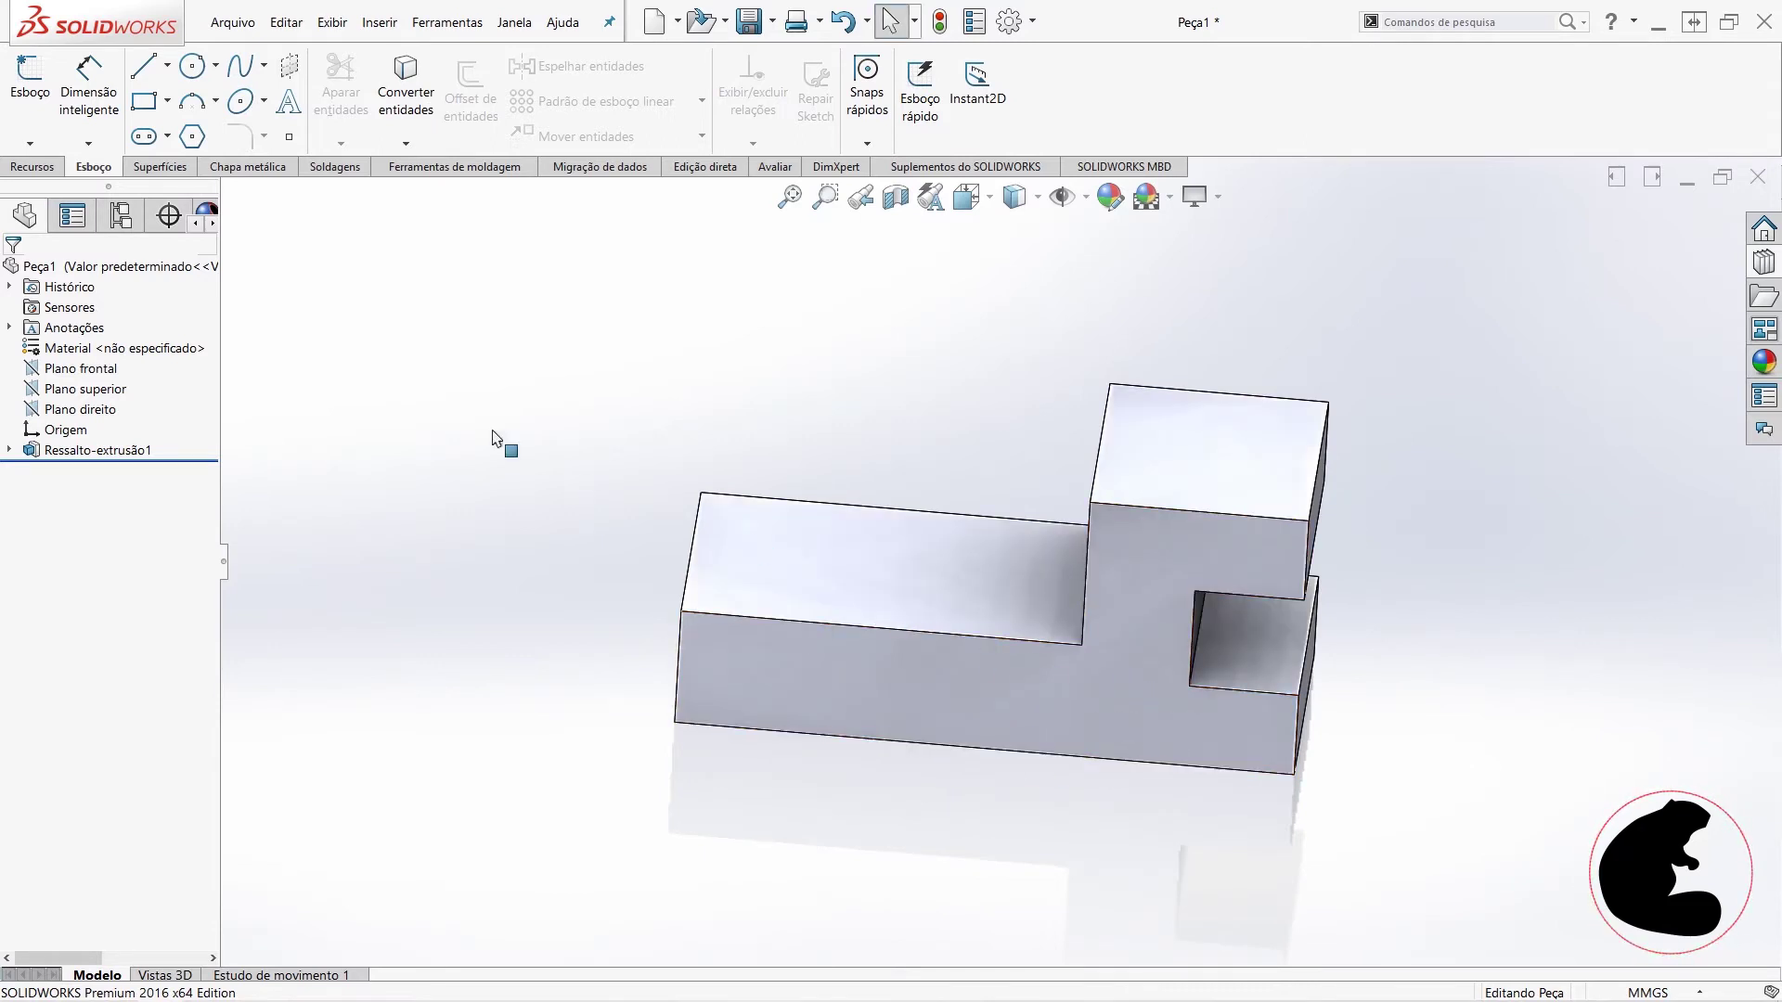
mouse_move(1228, 557)
middle_mouse_down()
mouse_move(905, 528)
mouse_move(1110, 516)
mouse_move(1178, 569)
middle_mouse_up()
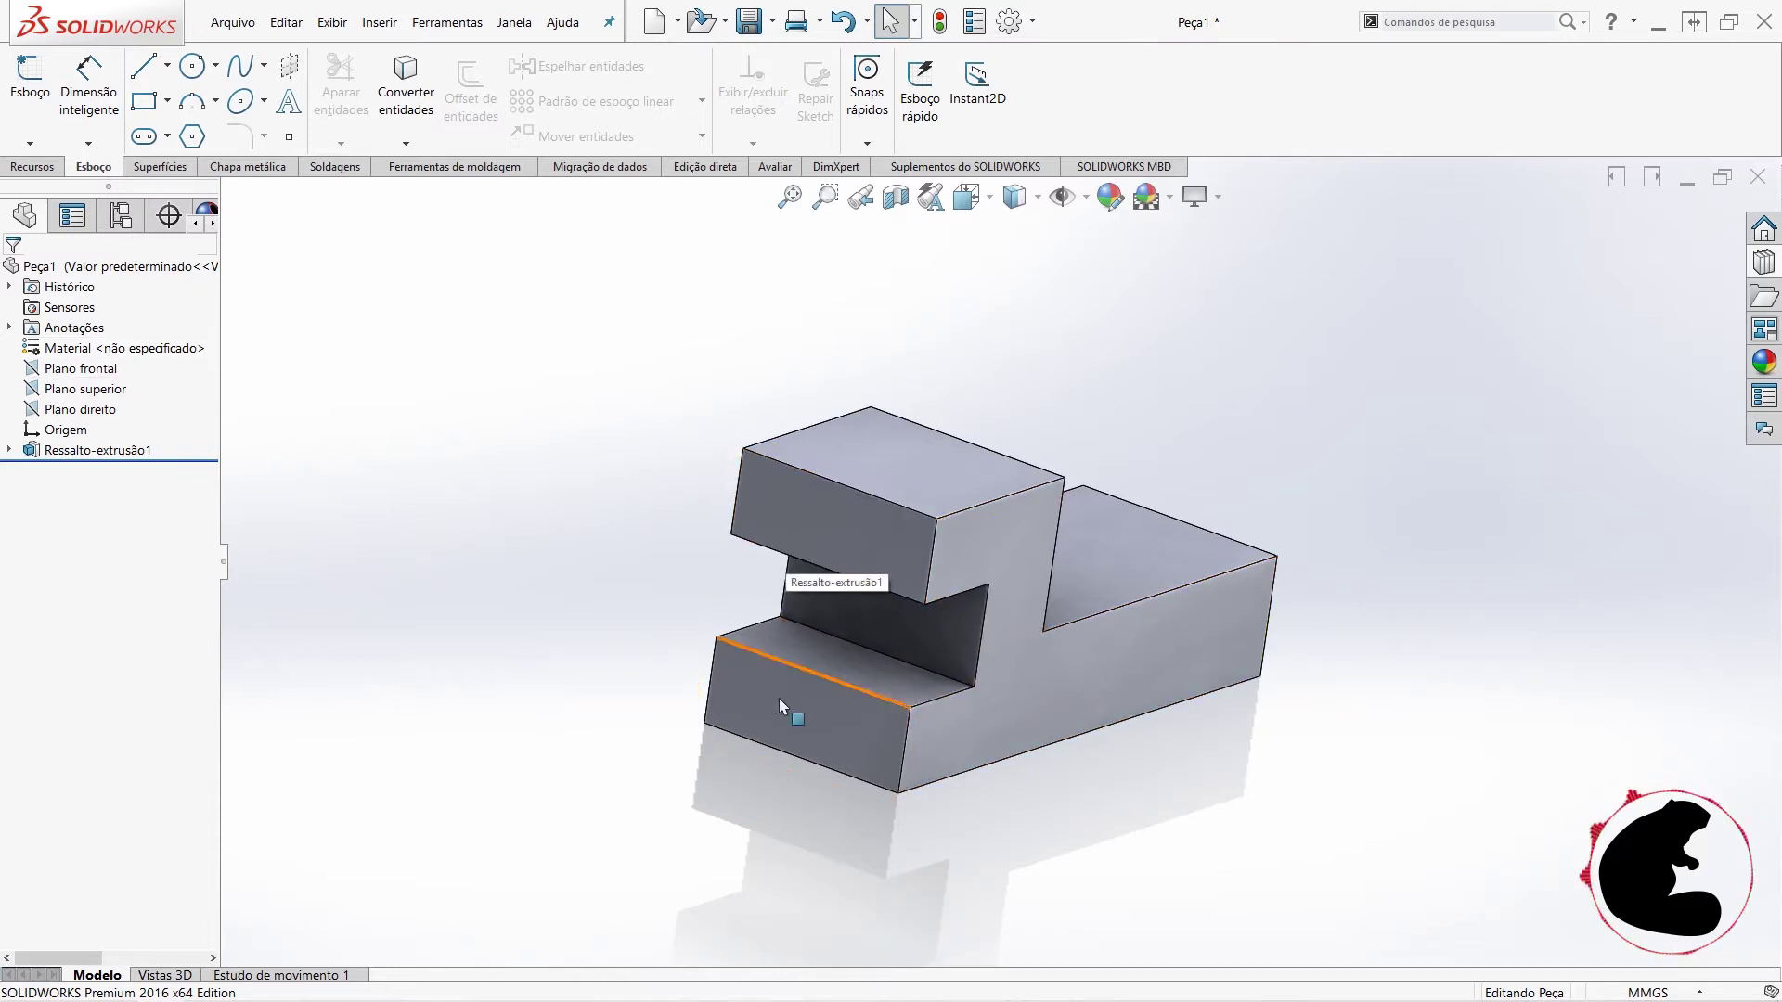
left_click(765, 719)
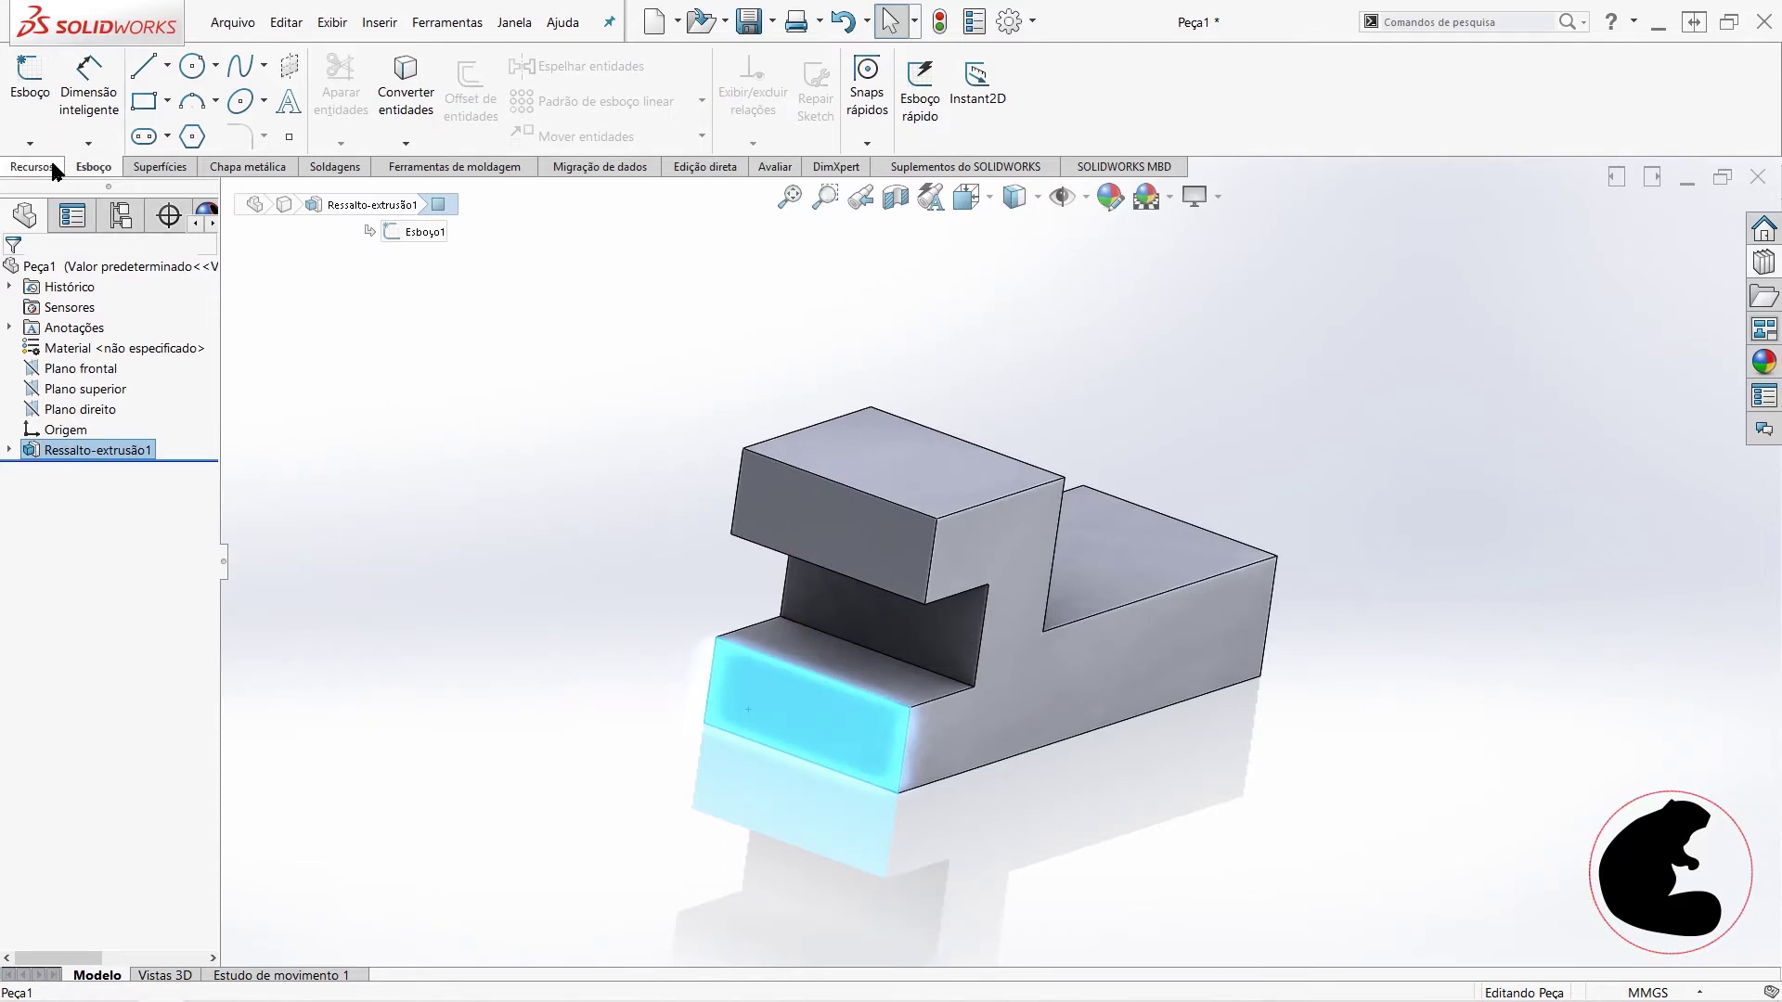
left_click(37, 76)
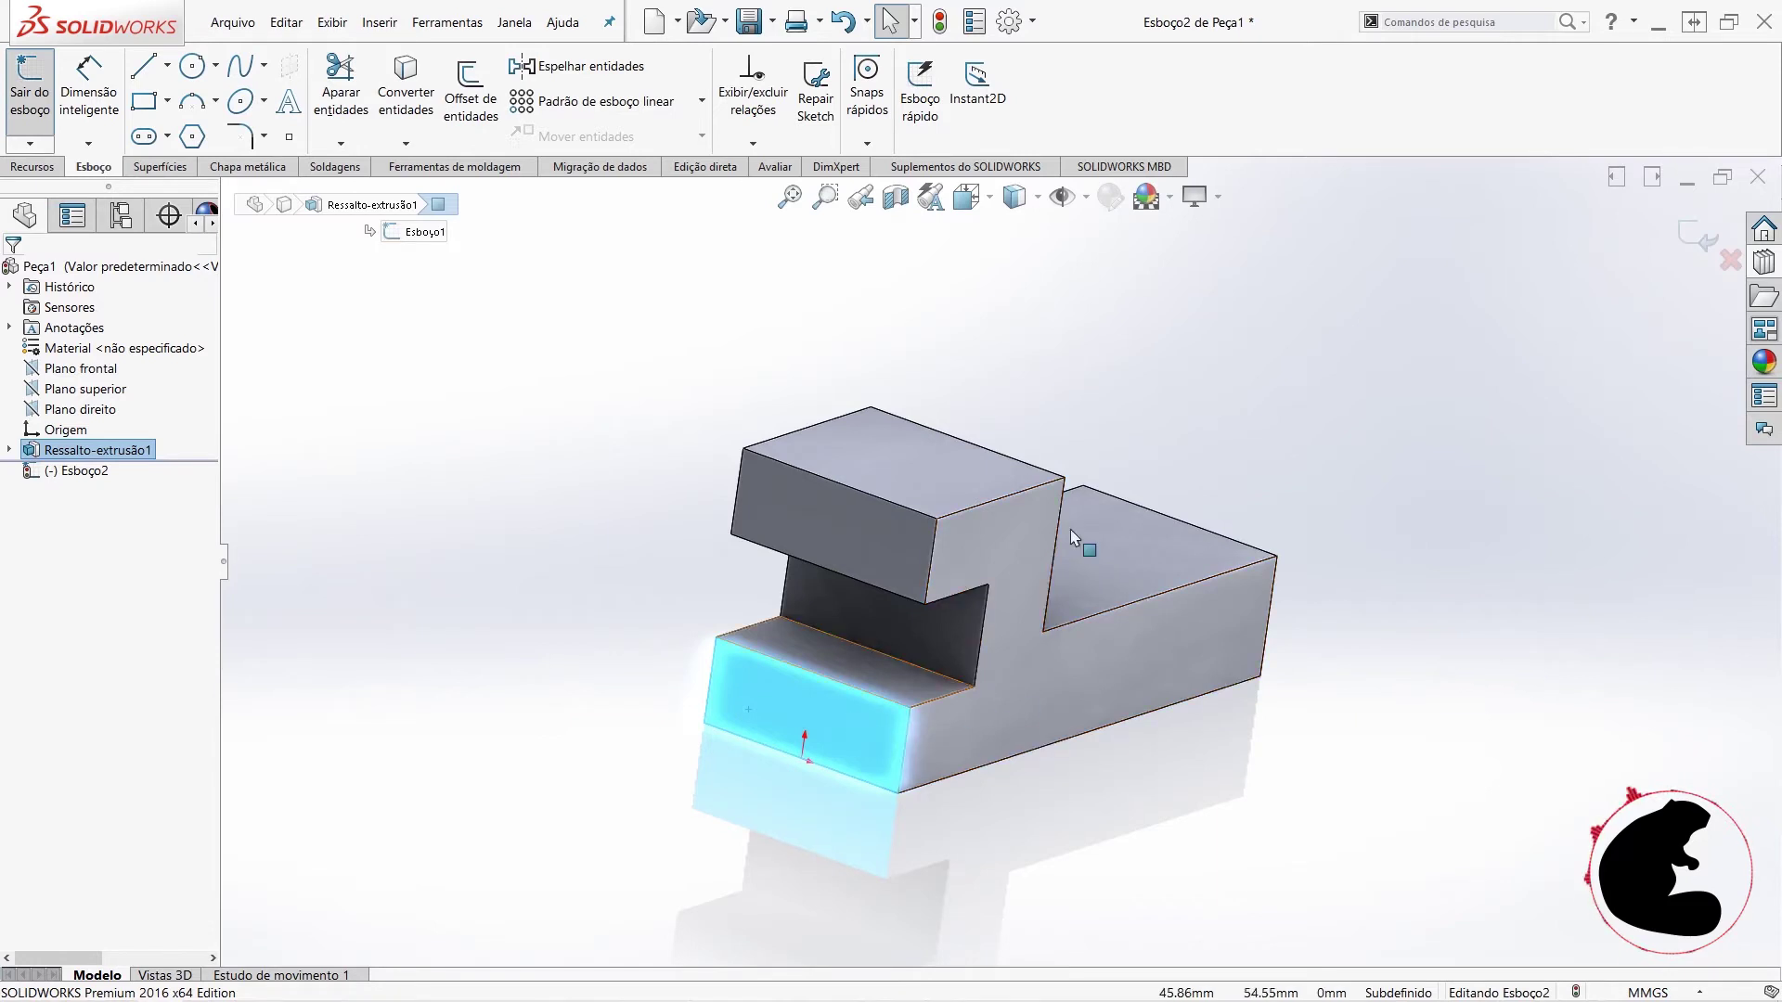
- Orient the view Normal To the Esboço2 sketch plane from its tree shortcut menu
left_click(1378, 515)
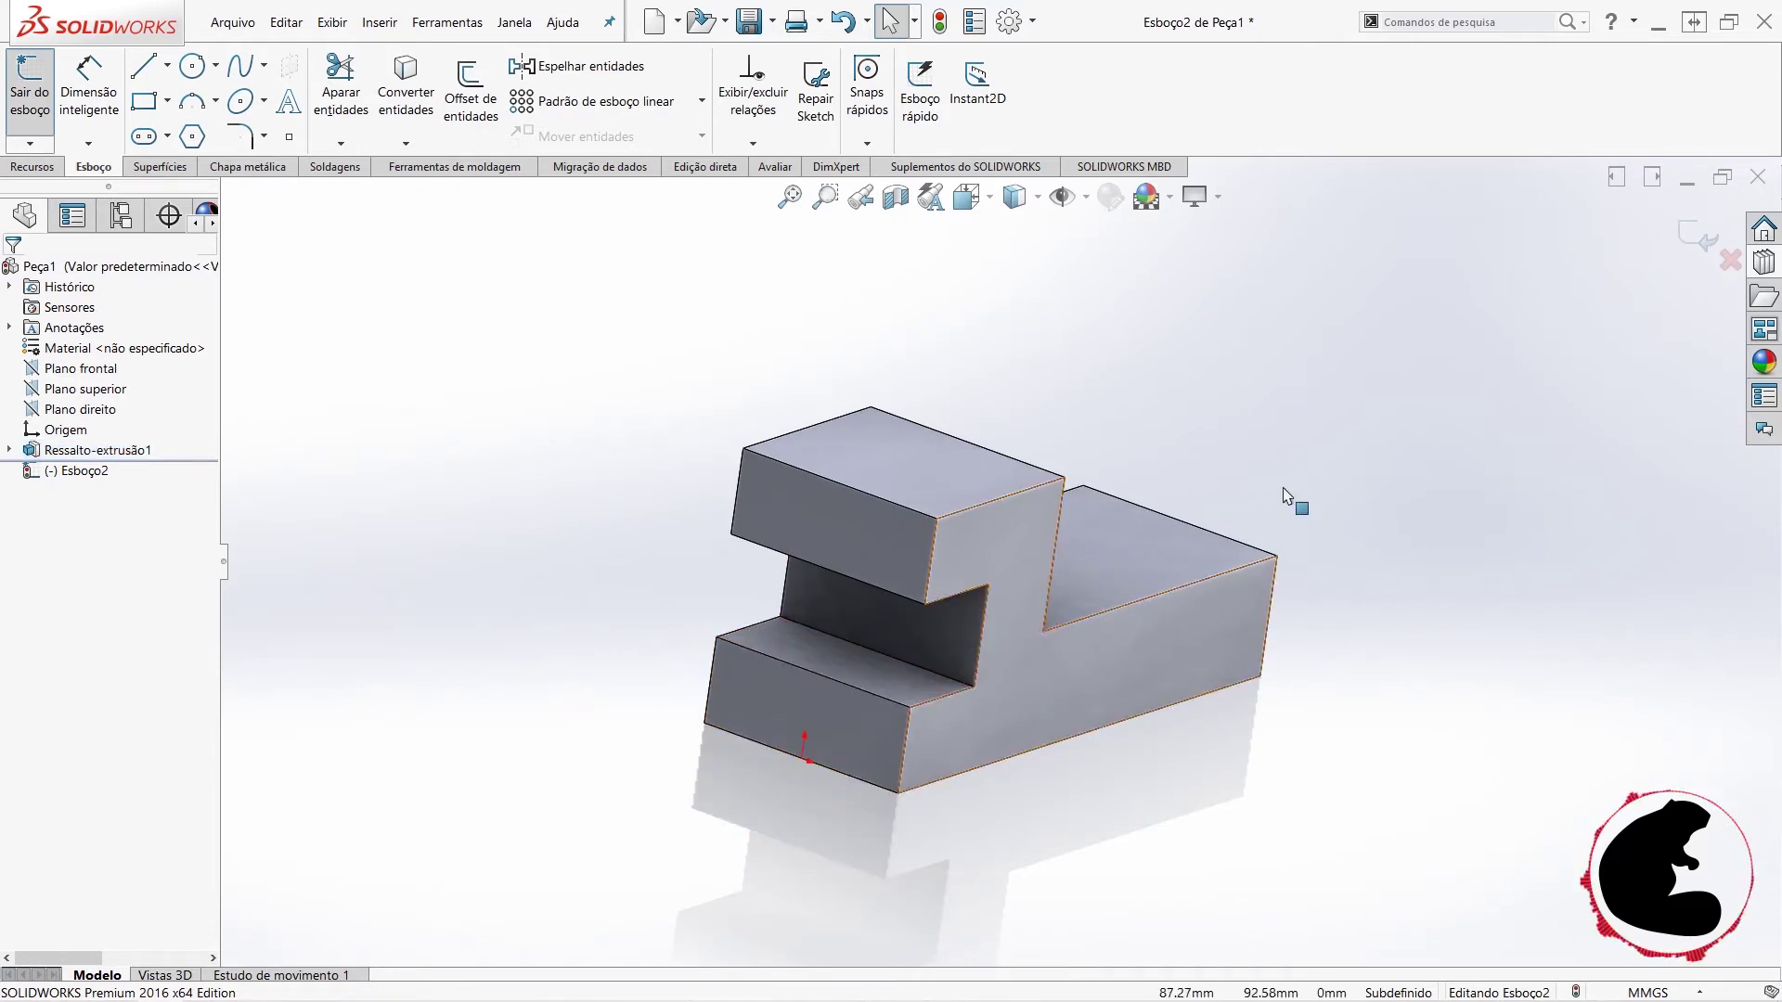
mouse_move(622, 589)
middle_mouse_down()
mouse_move(1383, 552)
mouse_move(1472, 497)
mouse_move(1423, 605)
mouse_move(1420, 588)
middle_mouse_up()
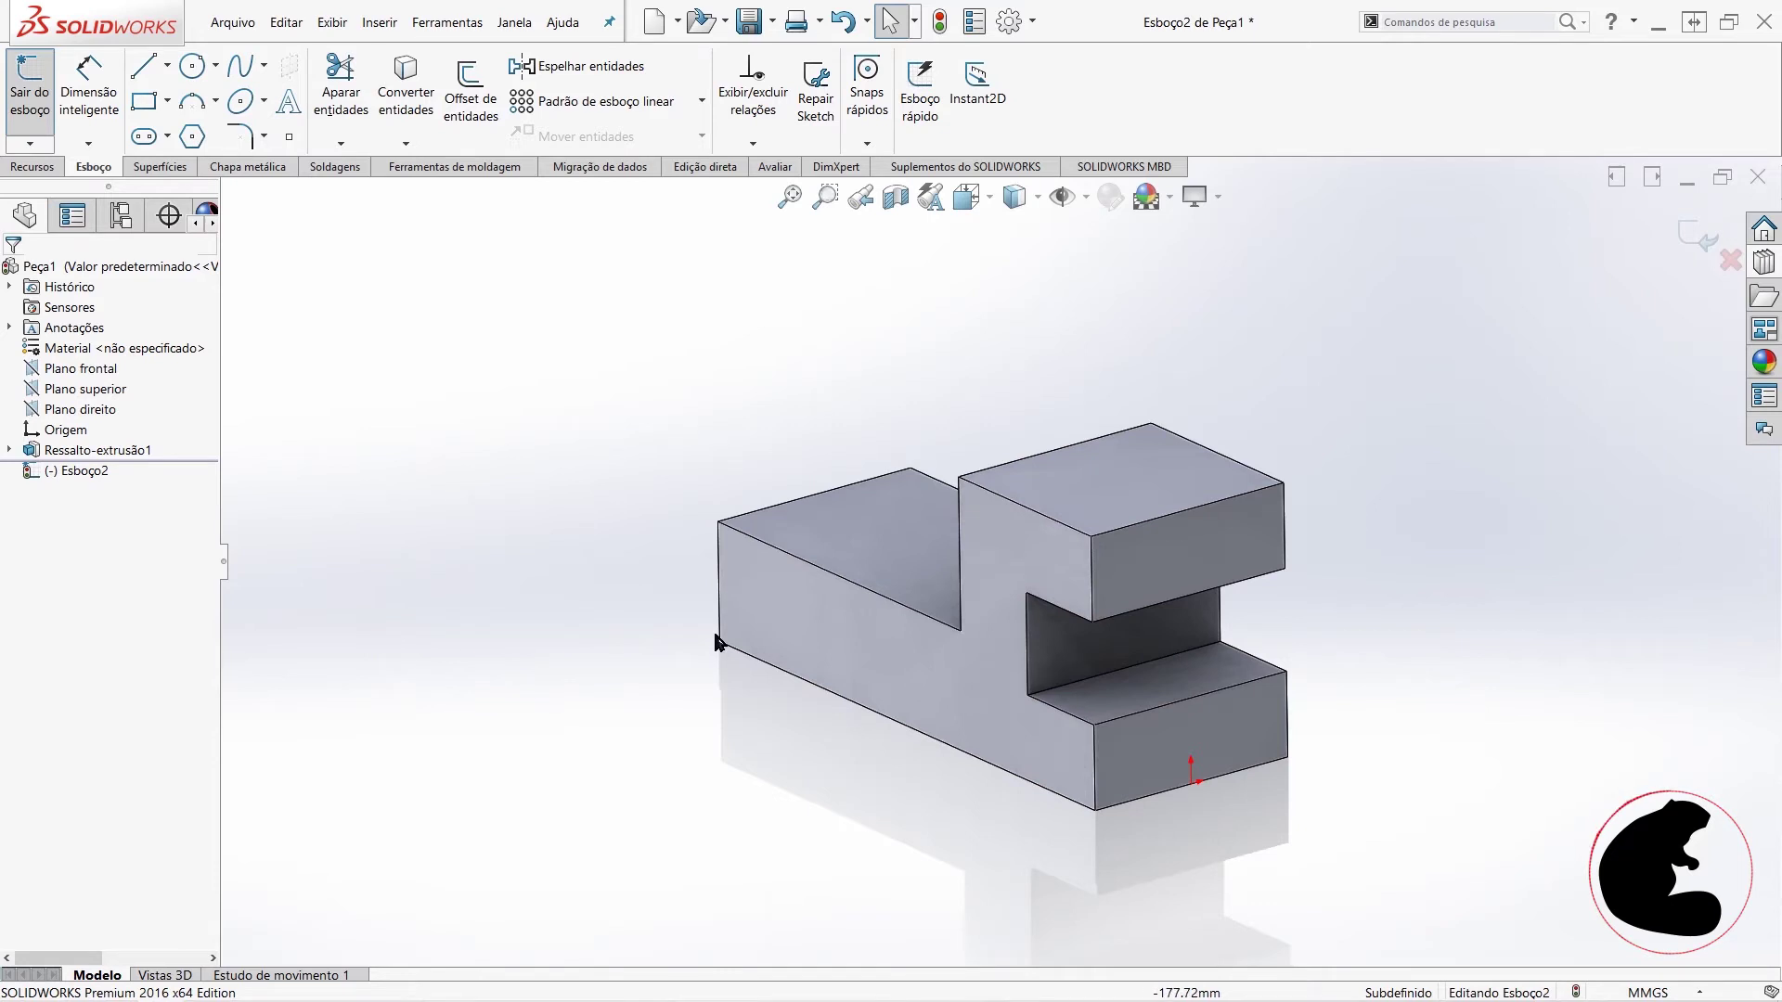
right_click(72, 482)
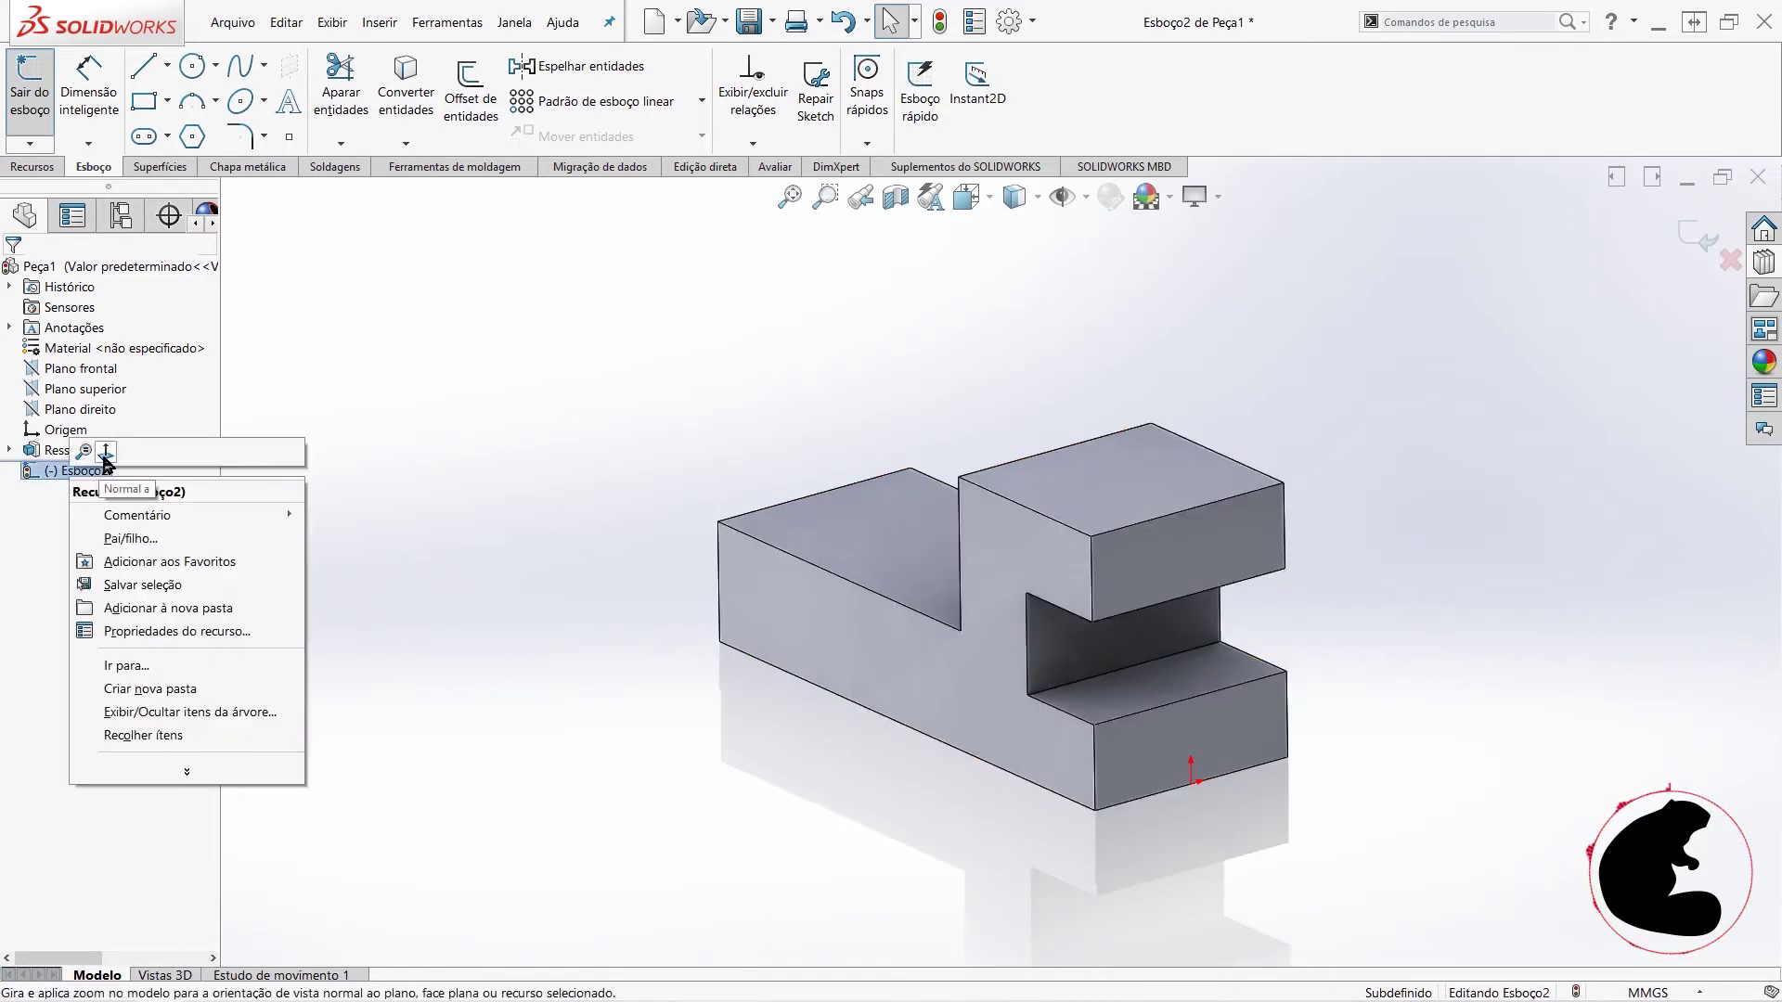
left_click(107, 454)
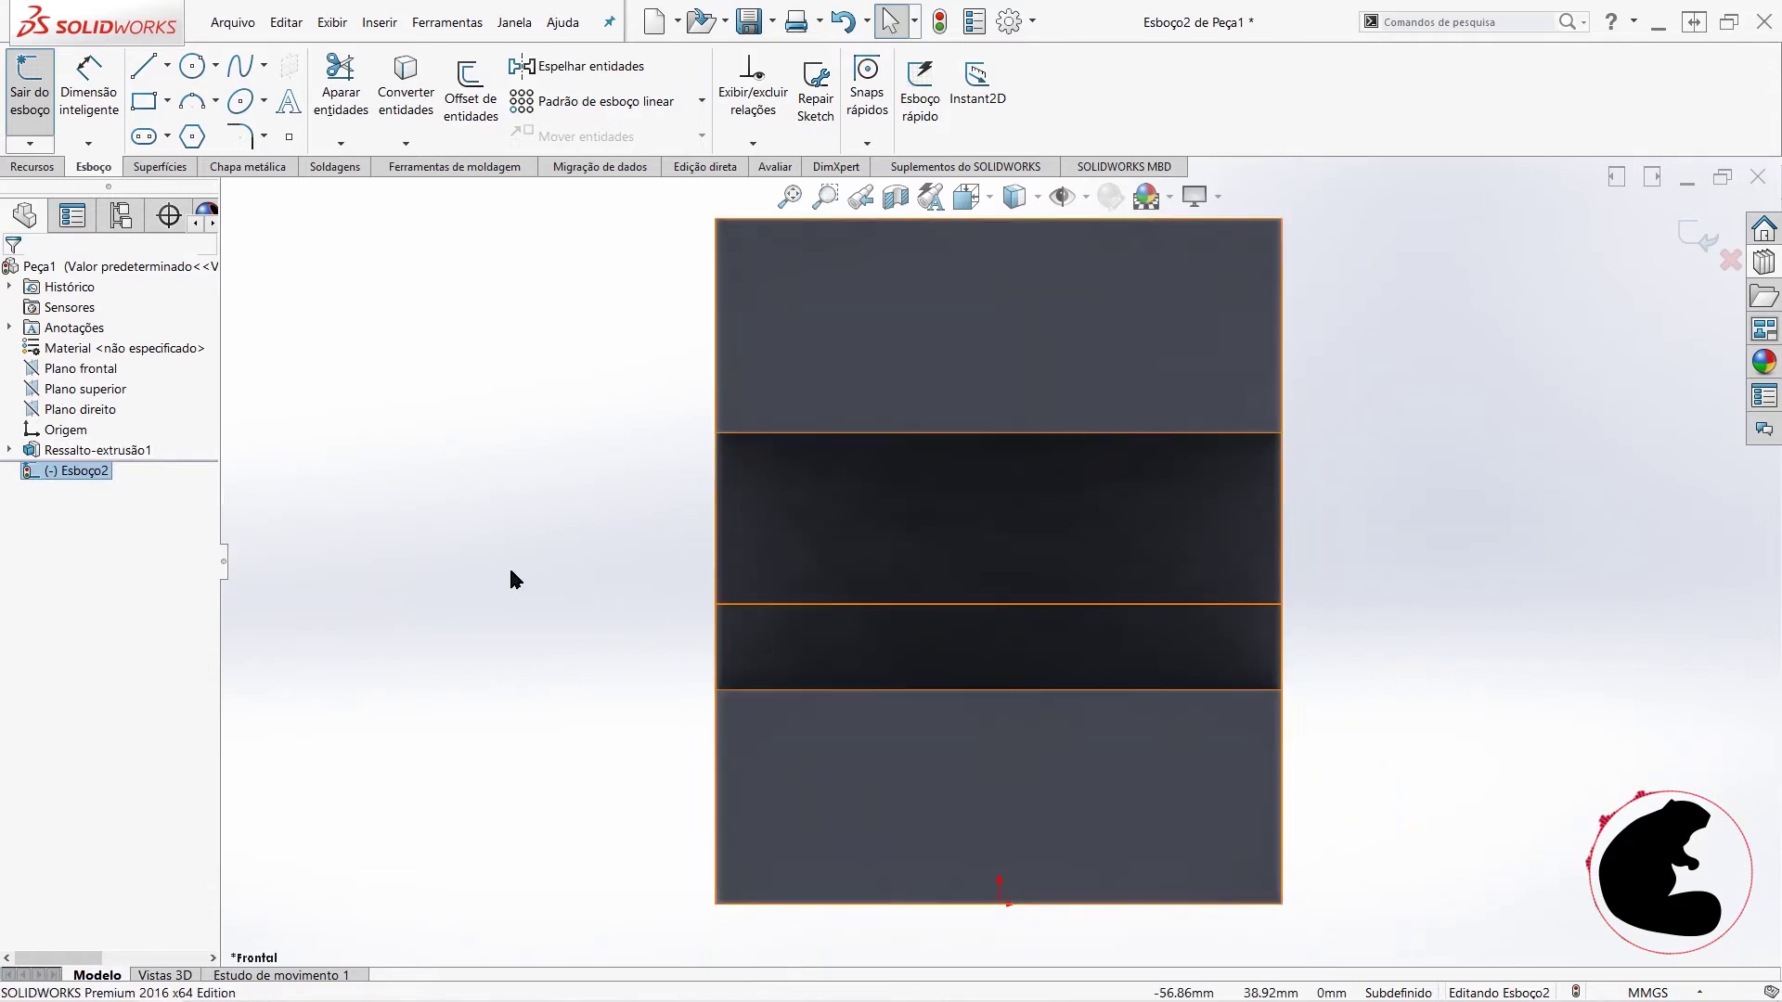
right_click(82, 478)
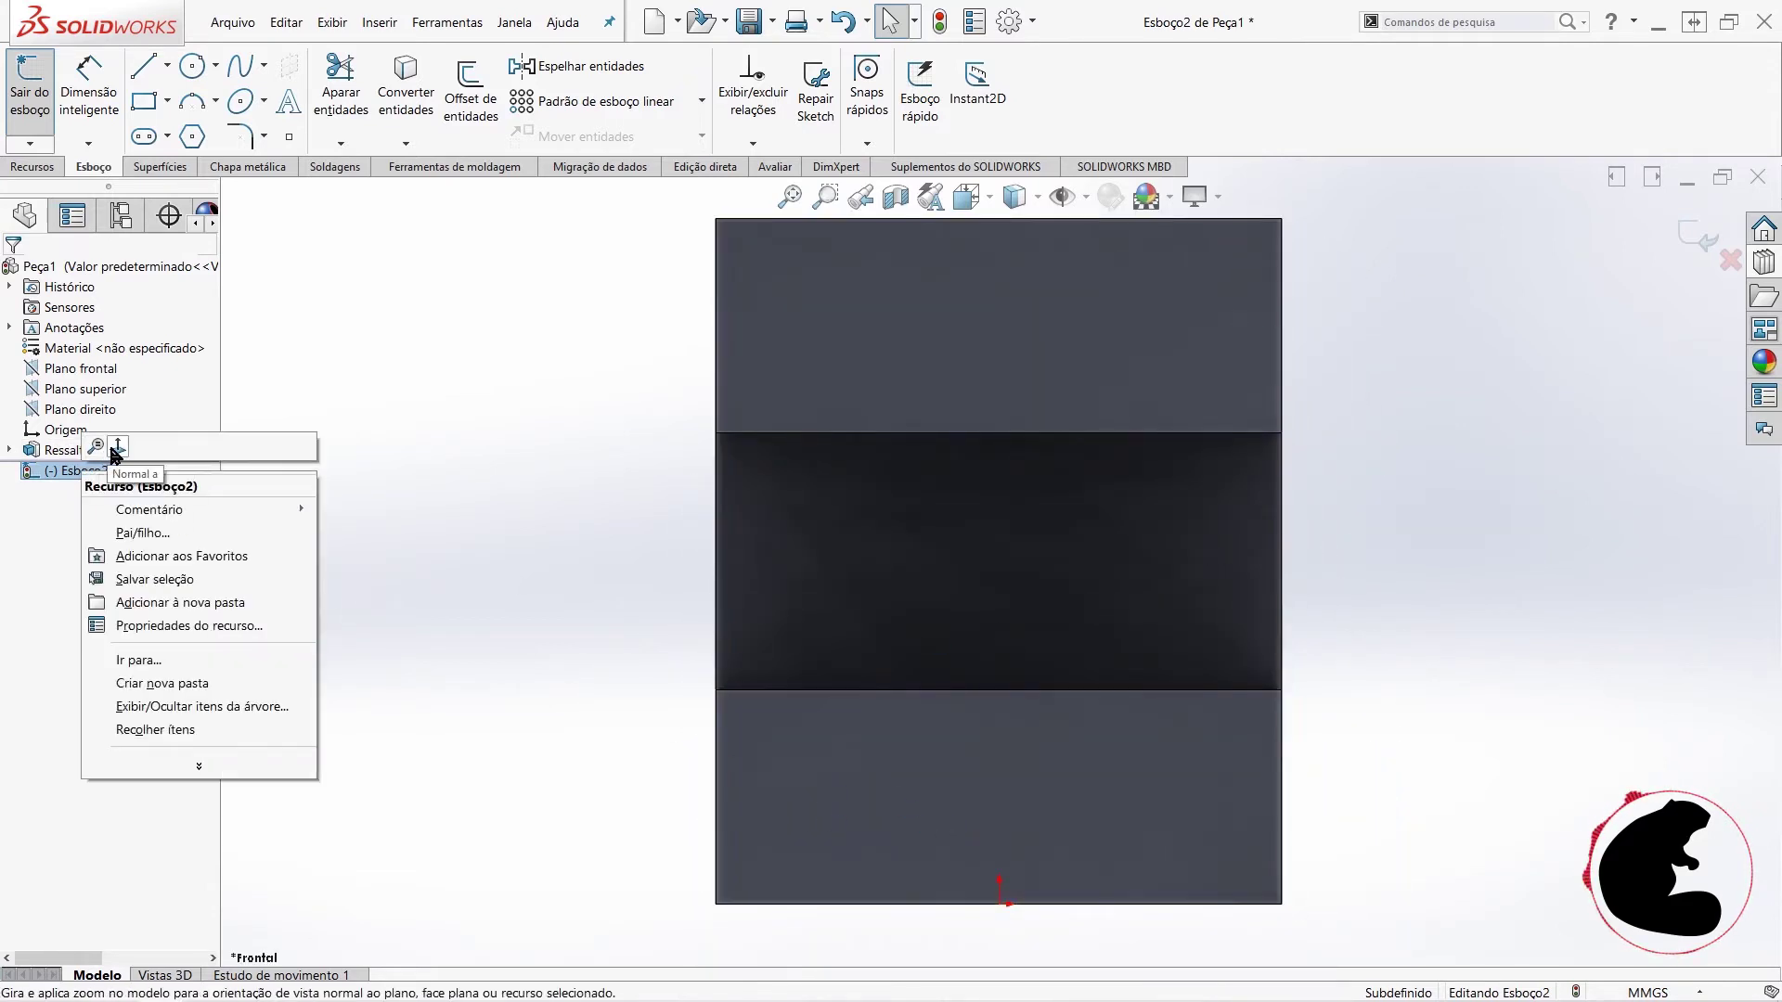
left_click(112, 451)
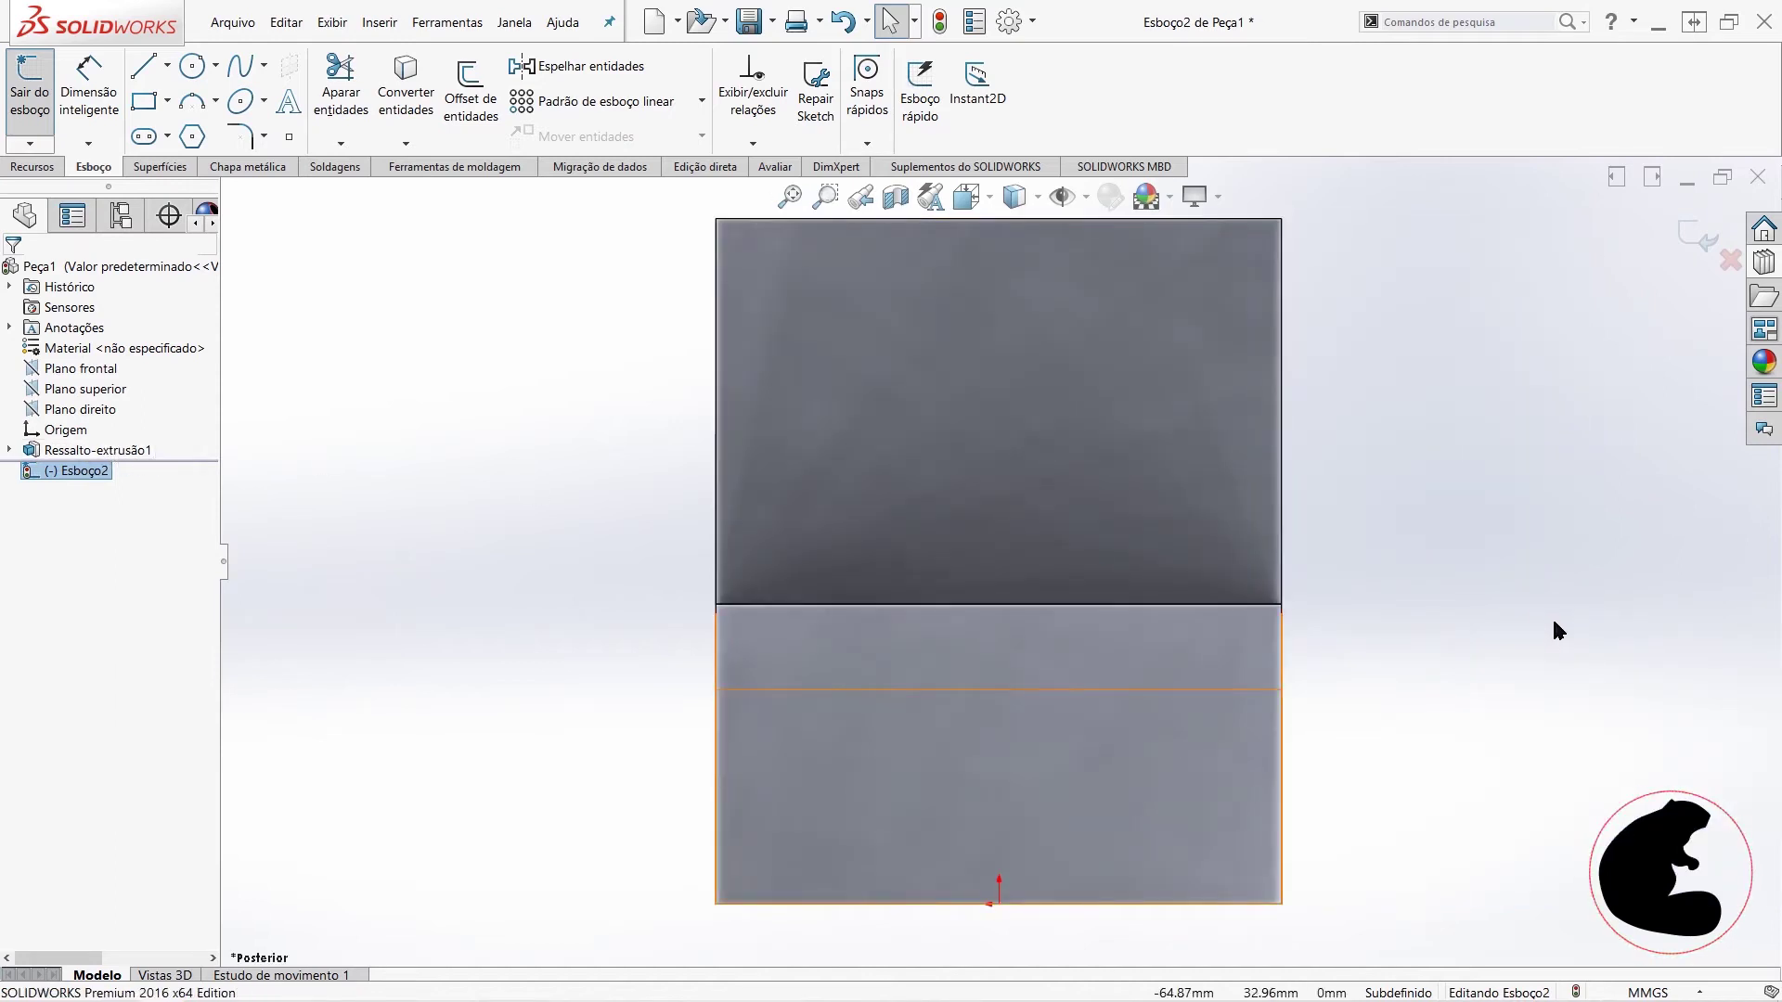
right_click(97, 484)
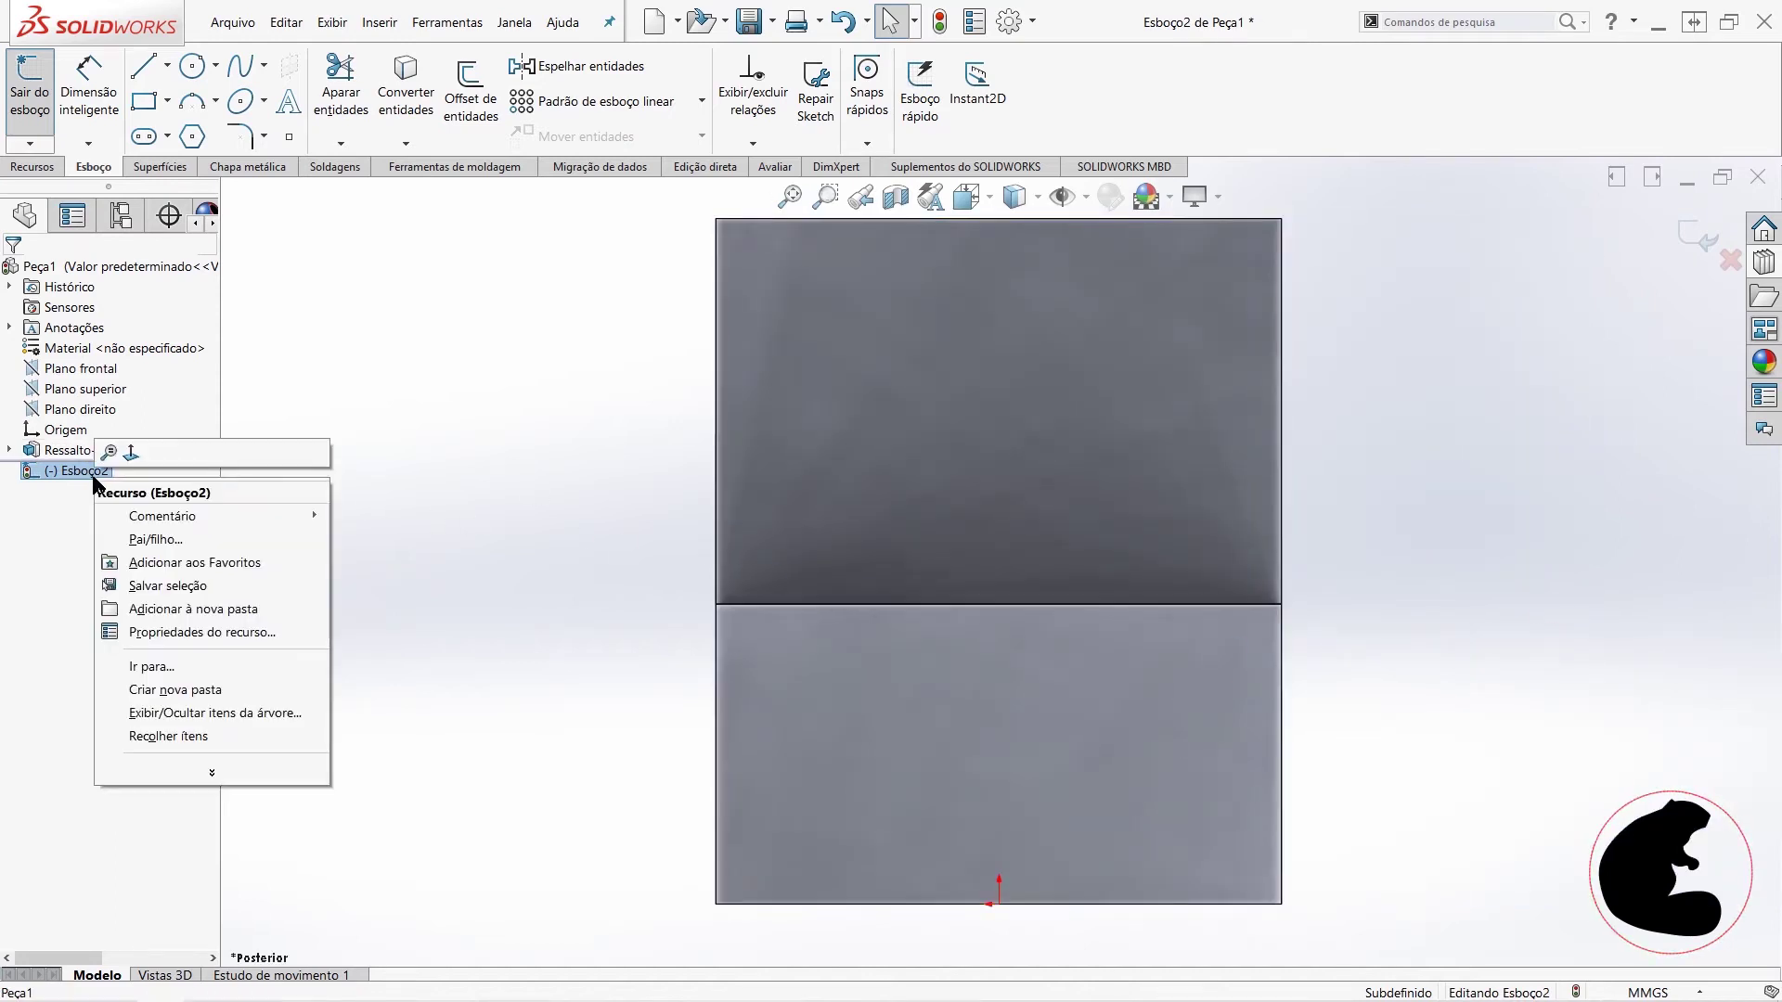
left_click(135, 455)
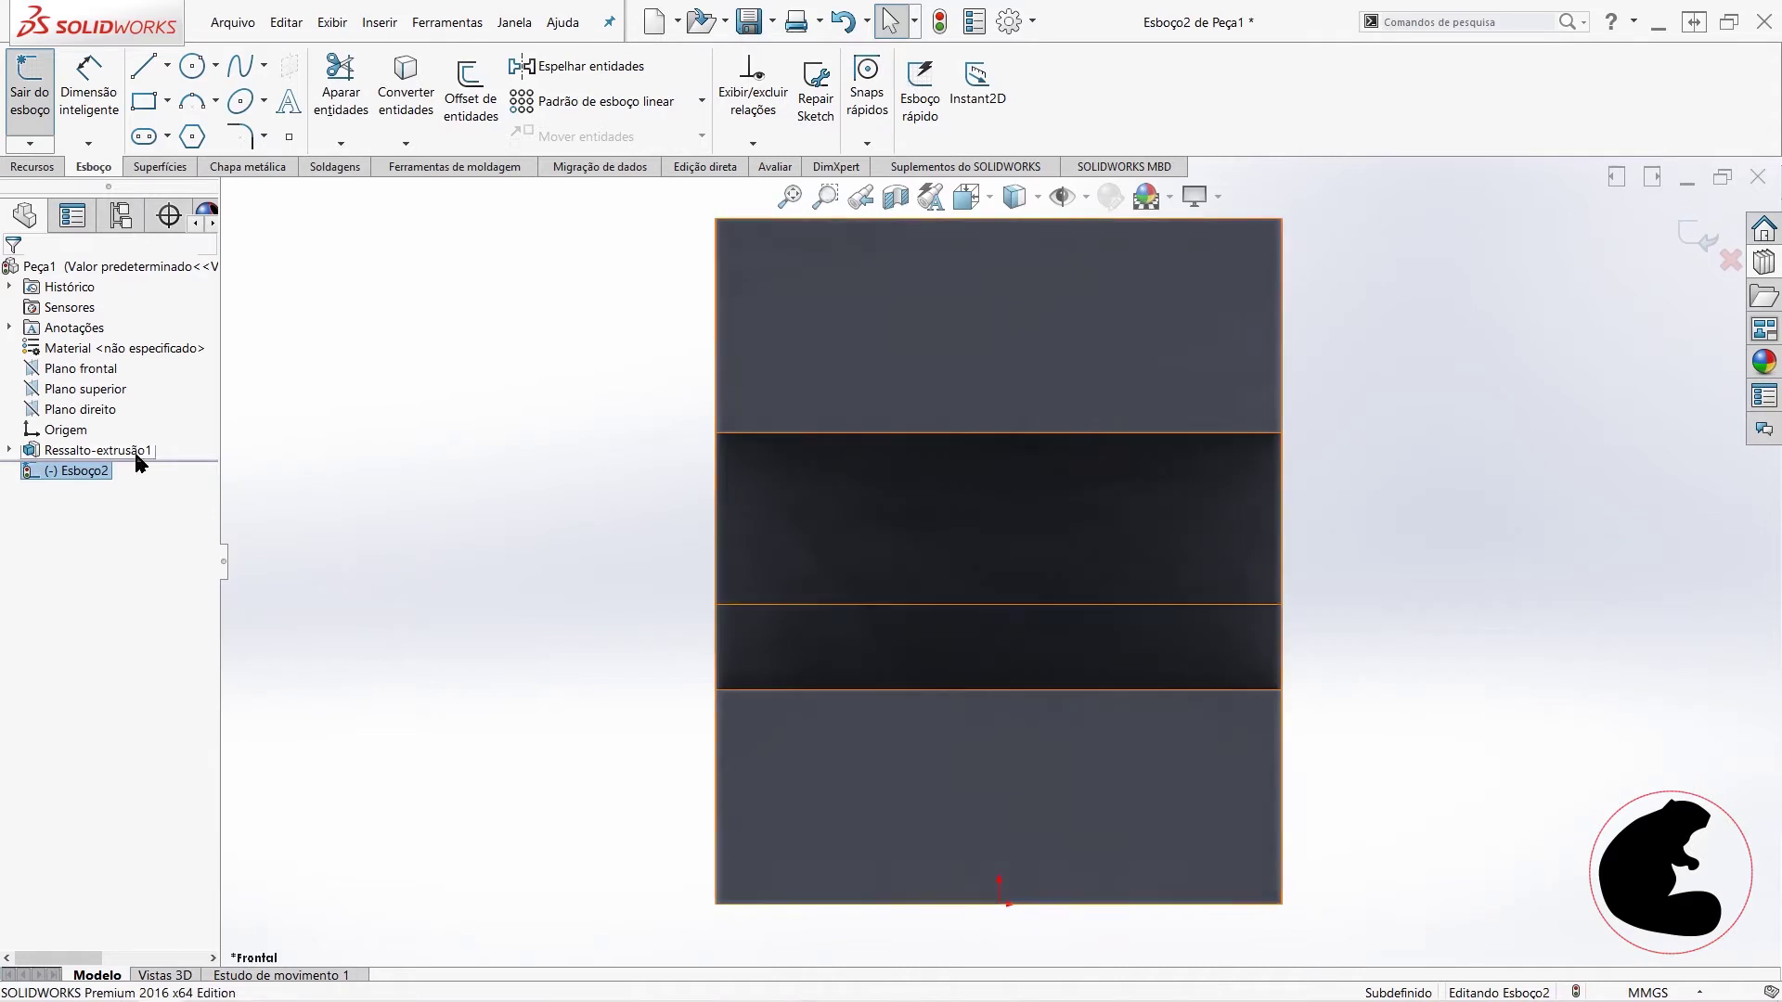
right_click(97, 477)
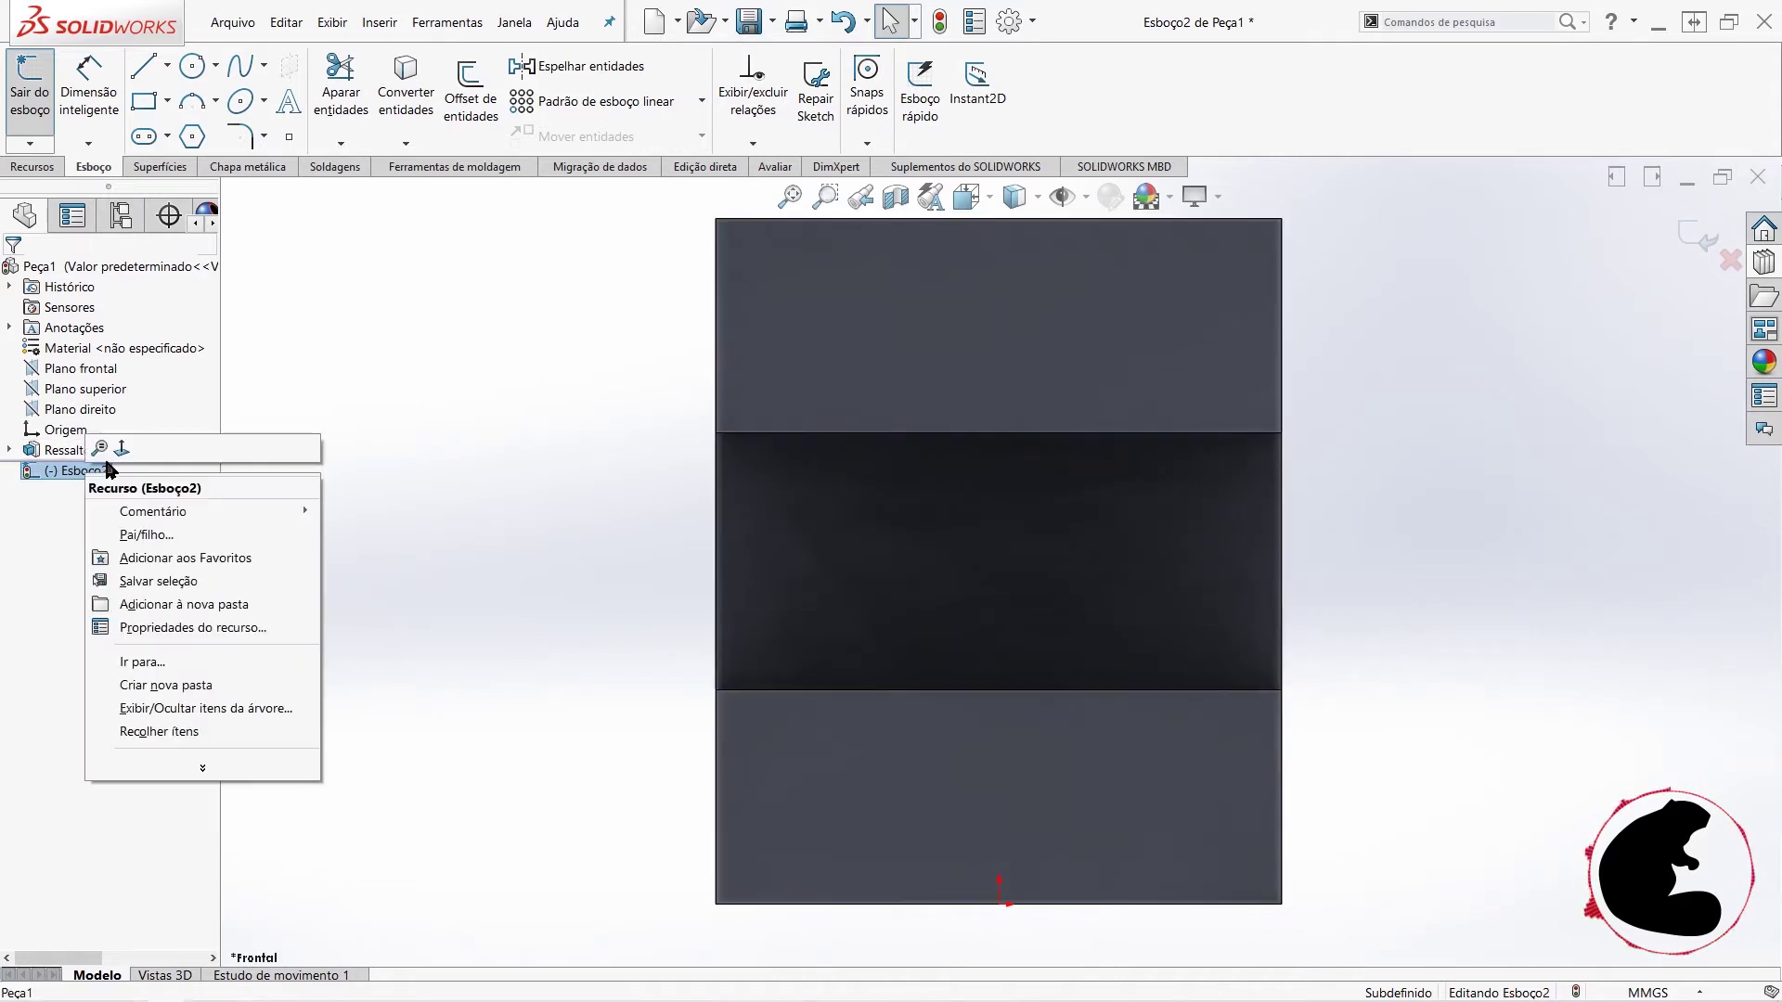
left_click(442, 526)
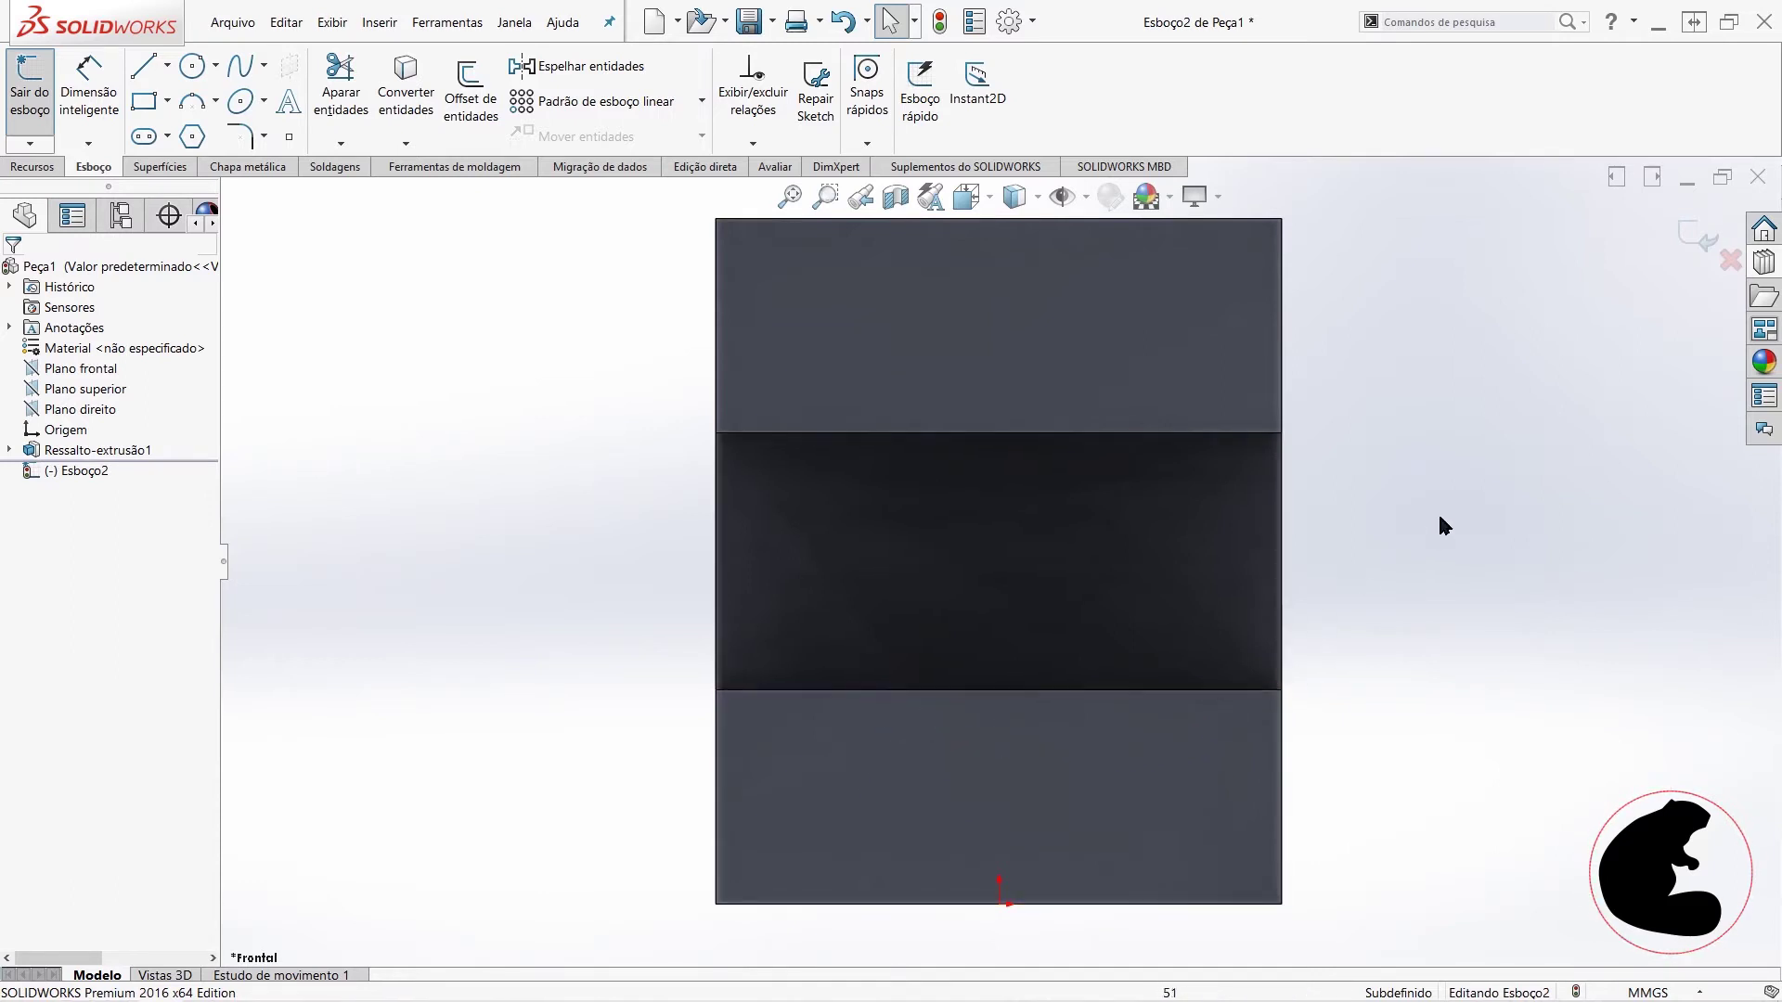
- Draw a three-point arc across the step edge, bulging downward
left_click(190, 104)
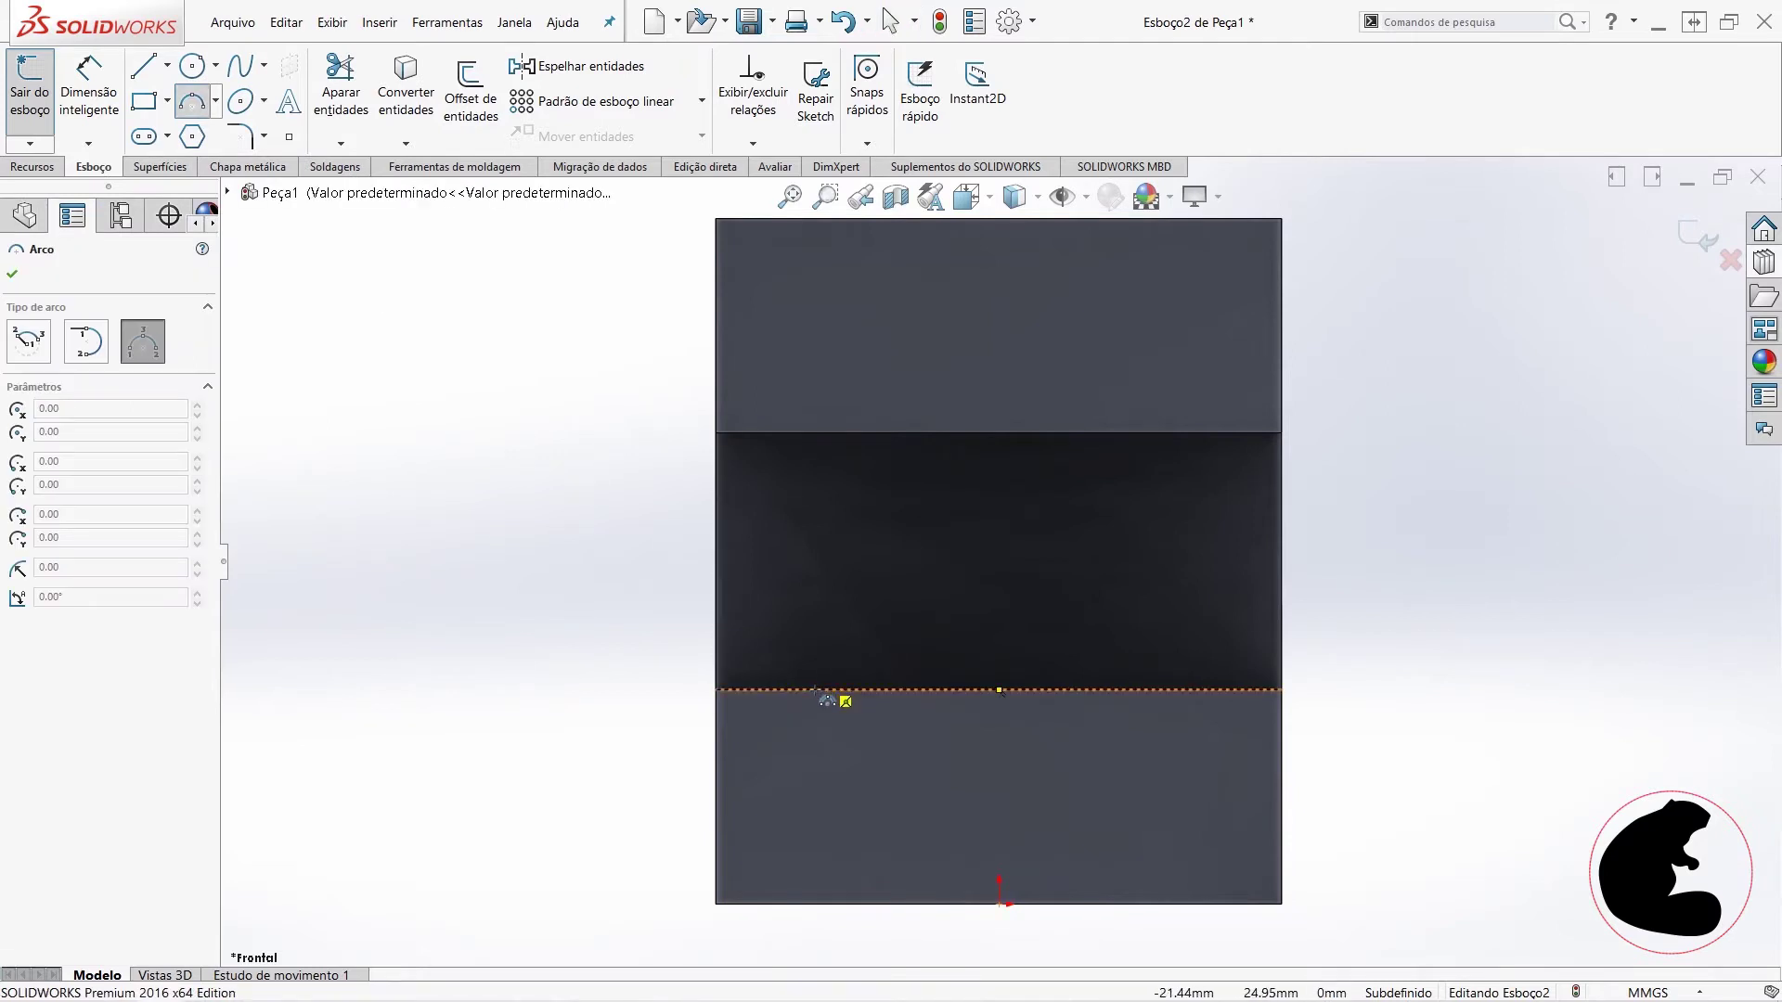
left_click(815, 690)
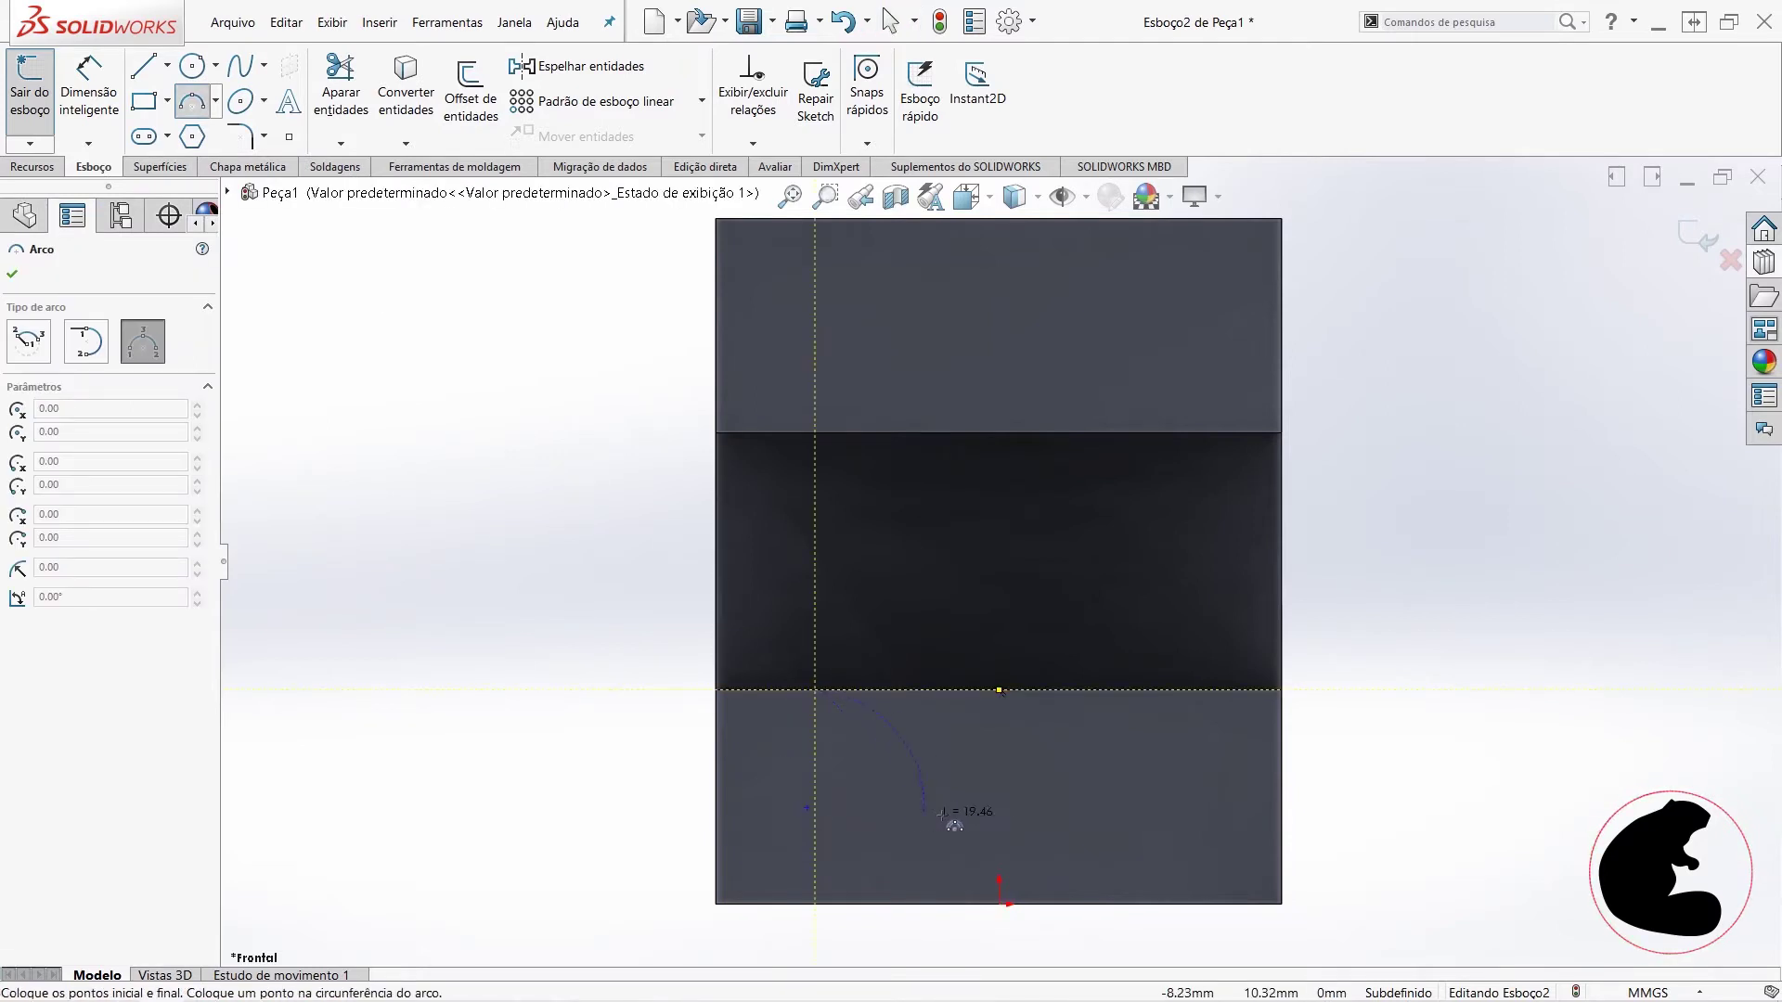
left_click(1188, 690)
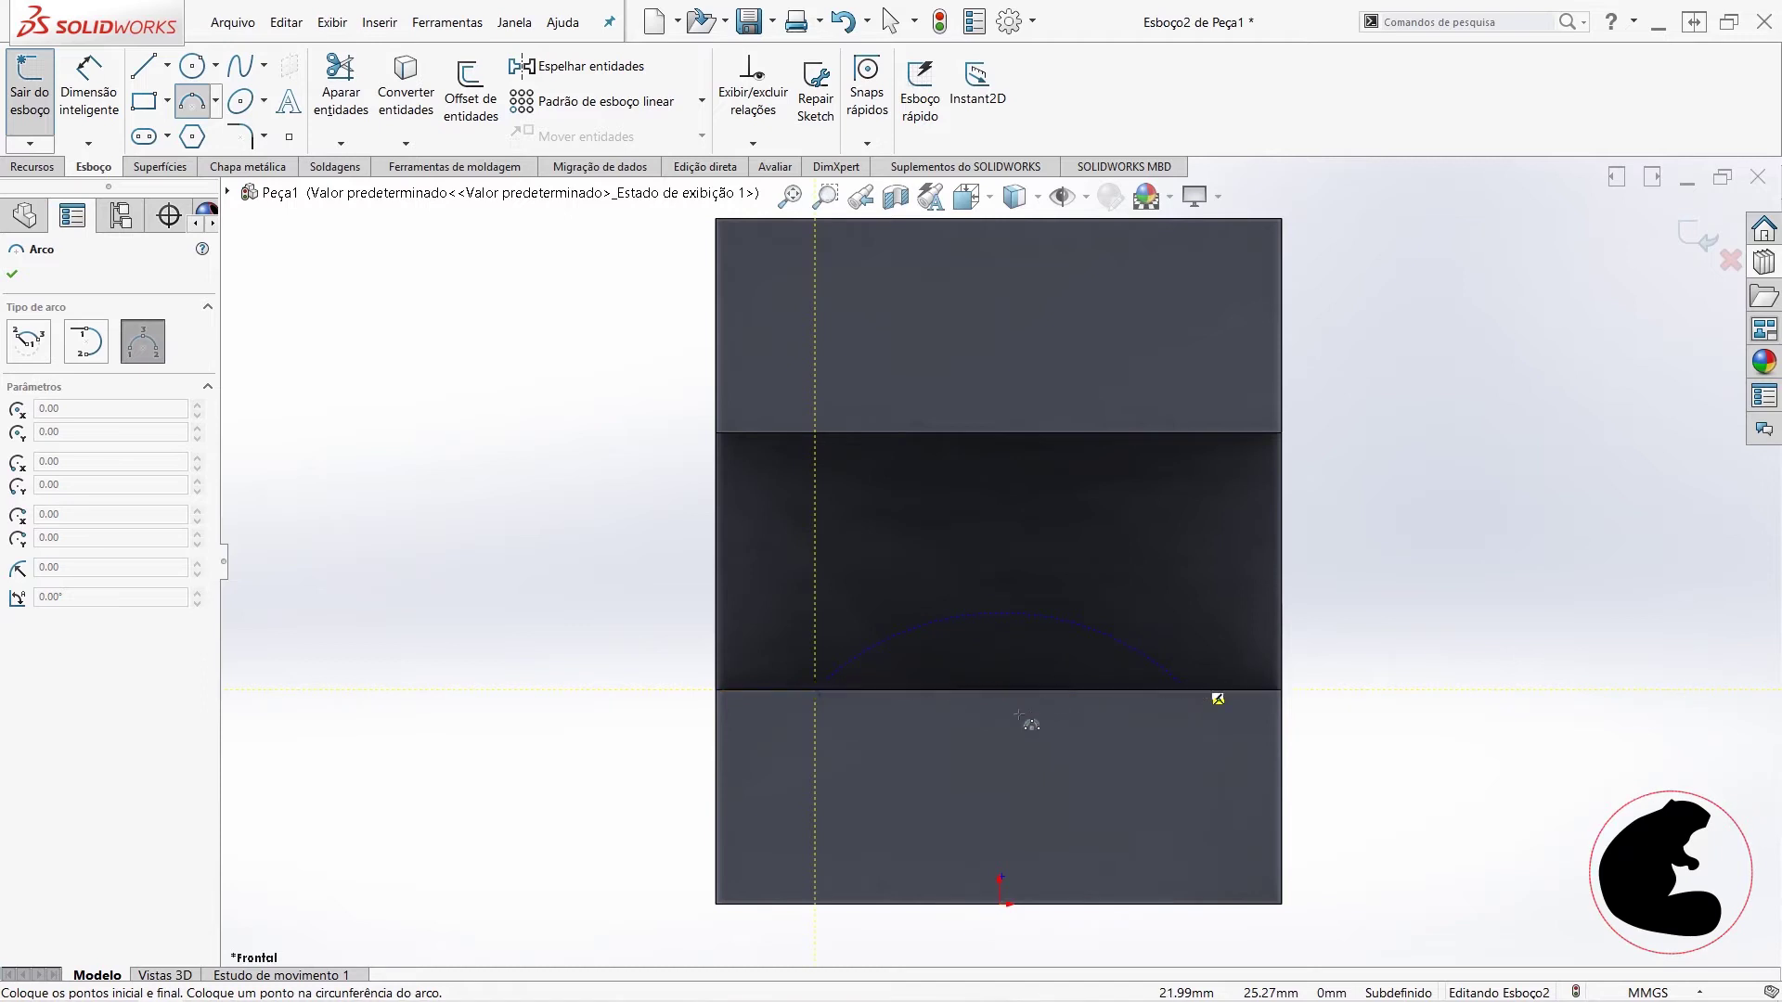
left_click(963, 770)
key("Escape")
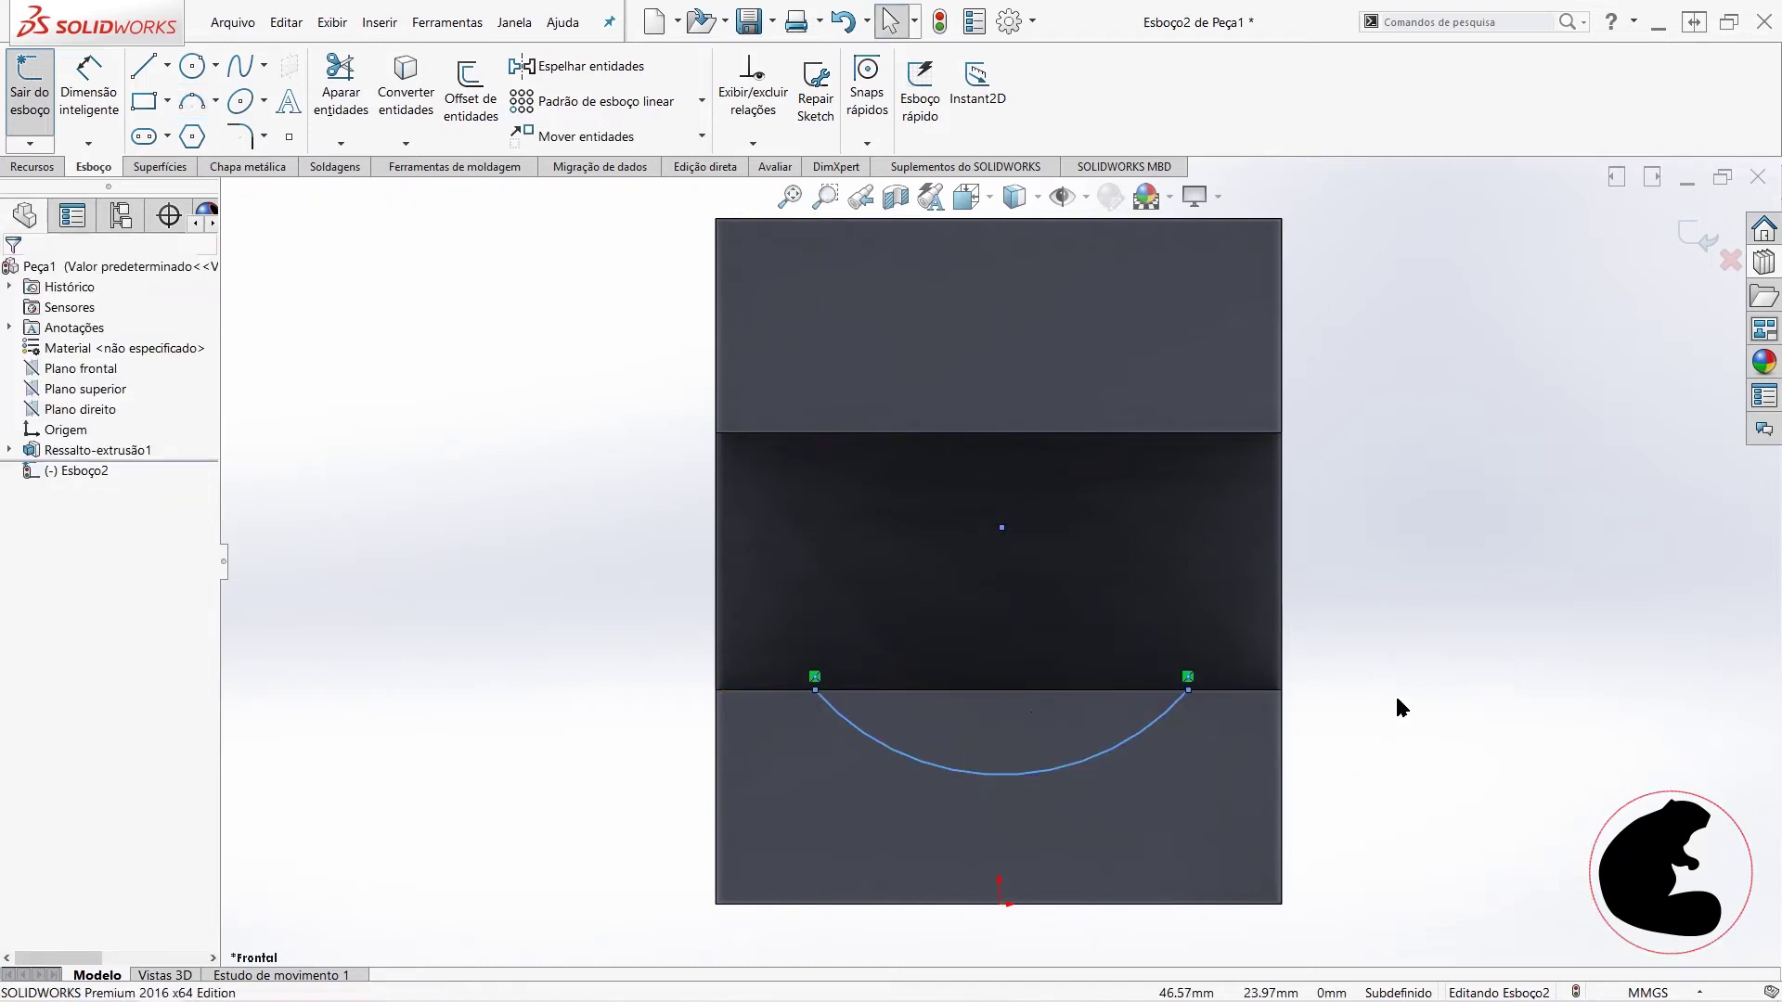
left_click(530, 402)
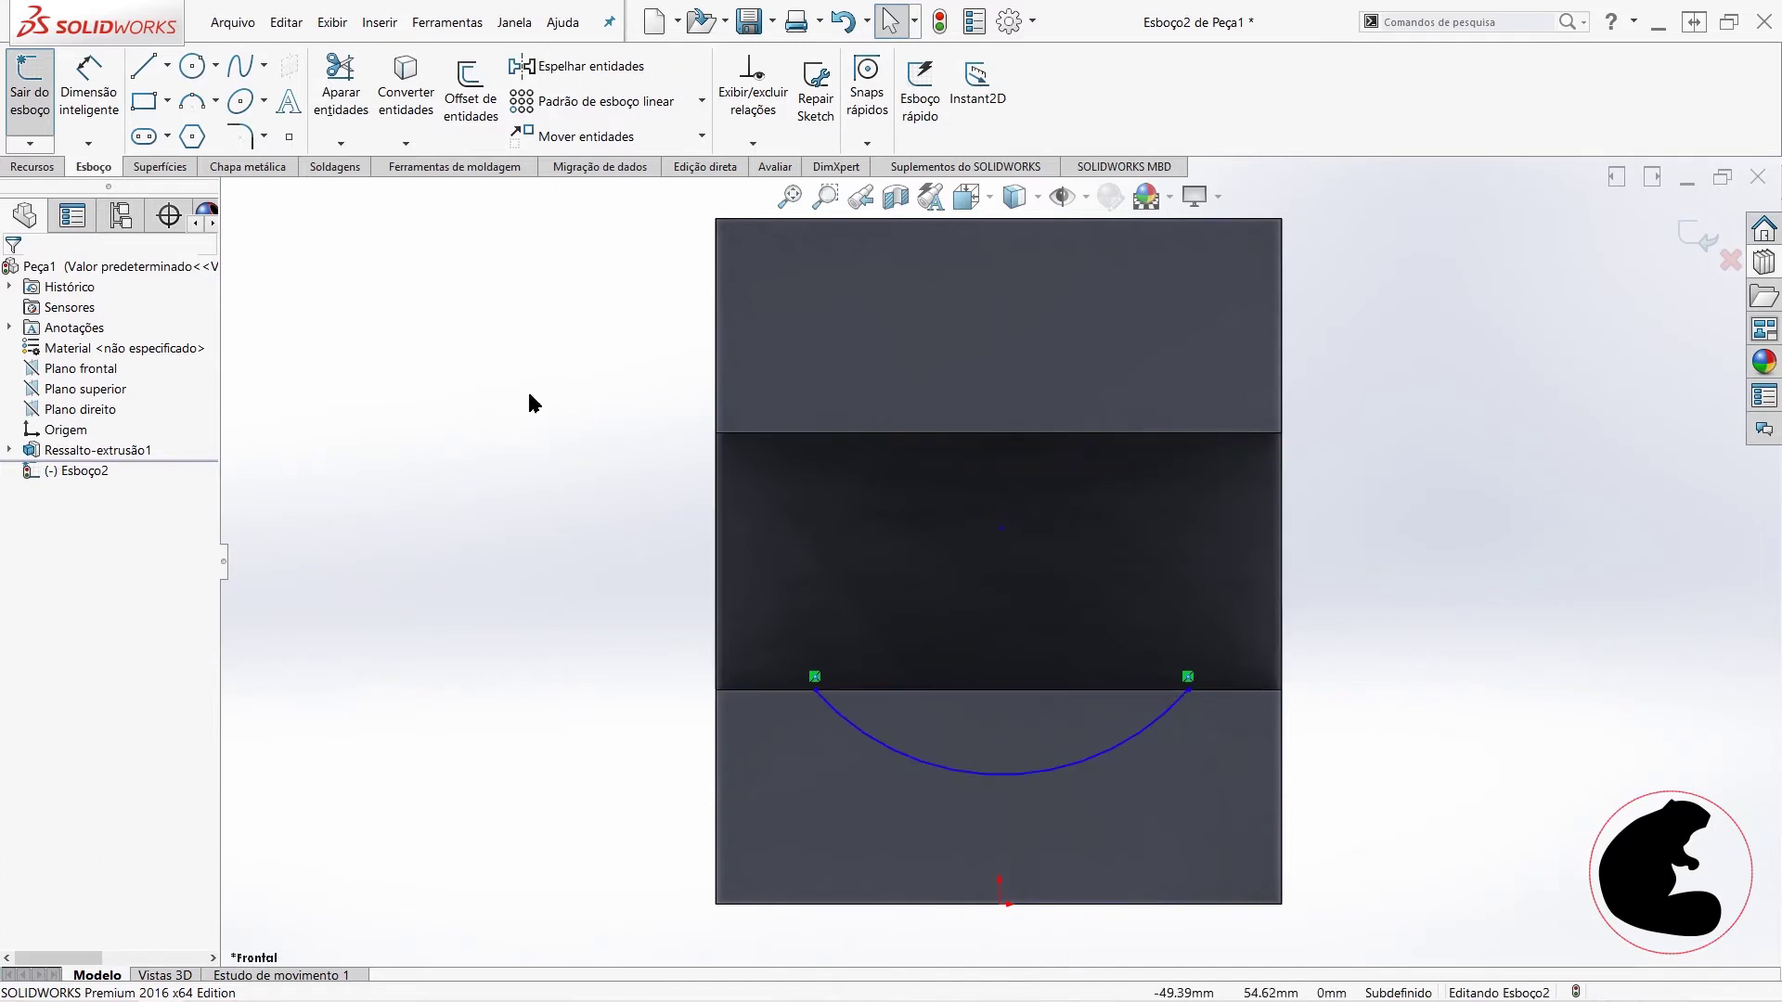
- Dimension the arc's radius to 25
left_click(105, 88)
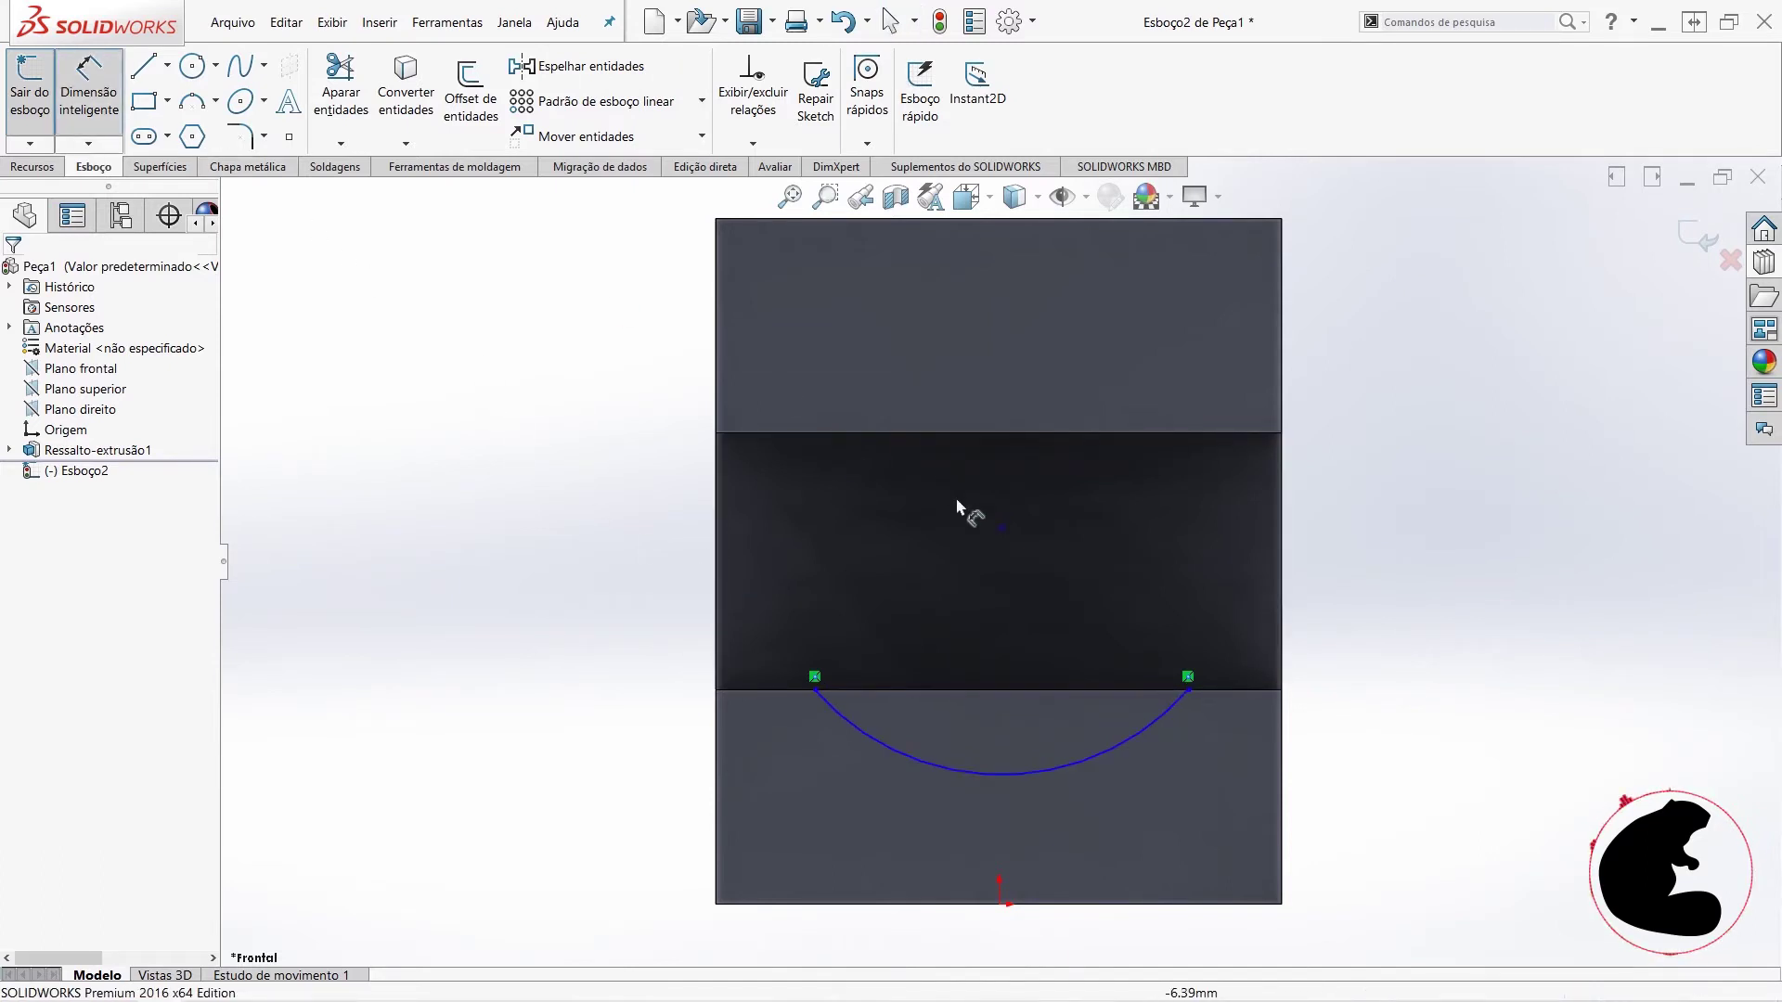
left_click(923, 761)
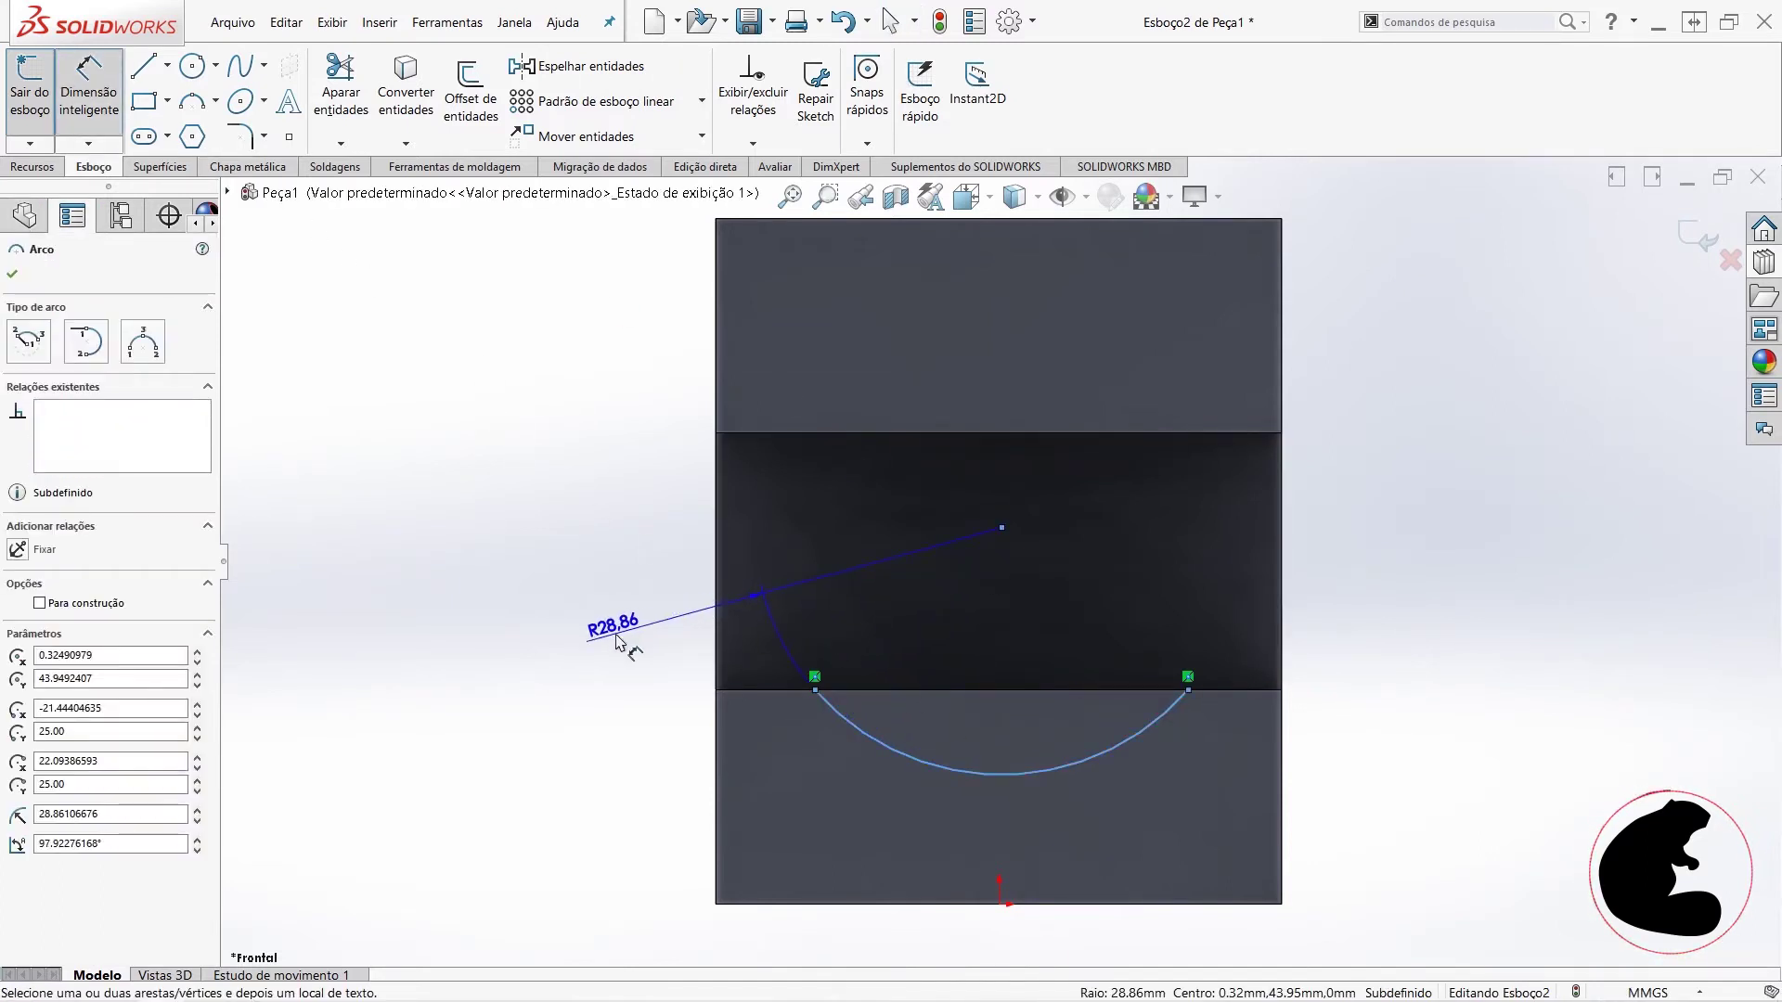
left_click(610, 650)
type("25")
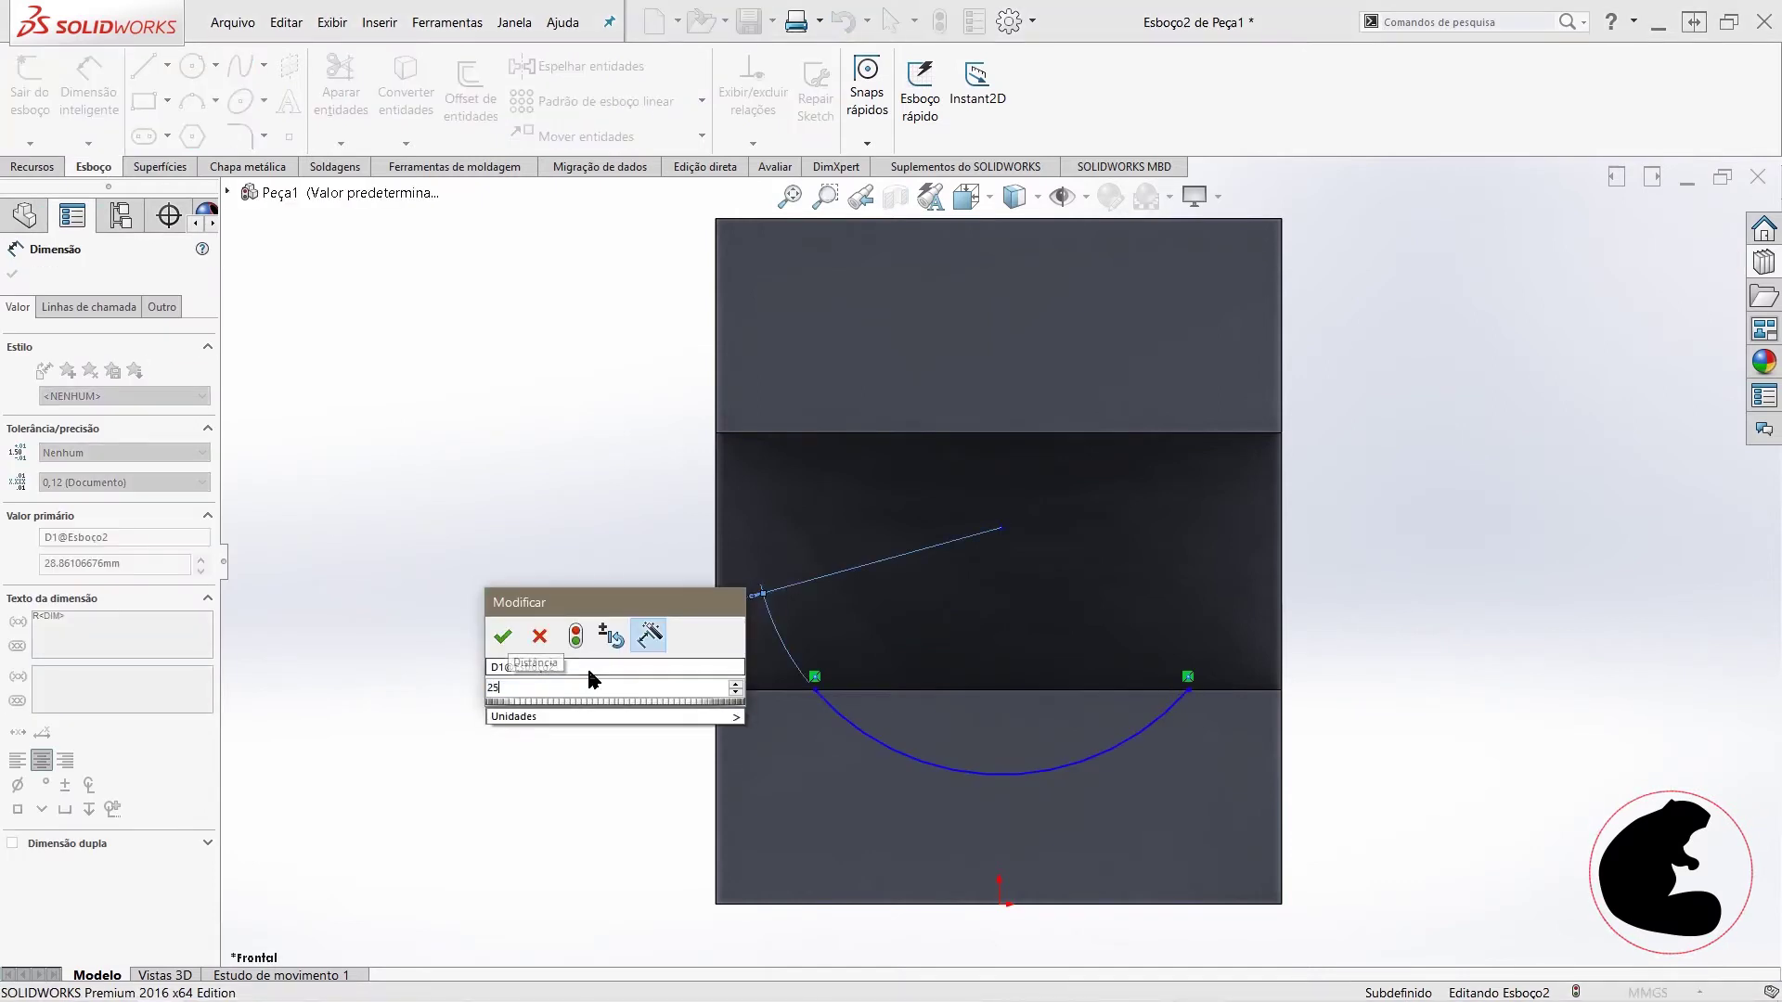
key("Return")
key("Escape")
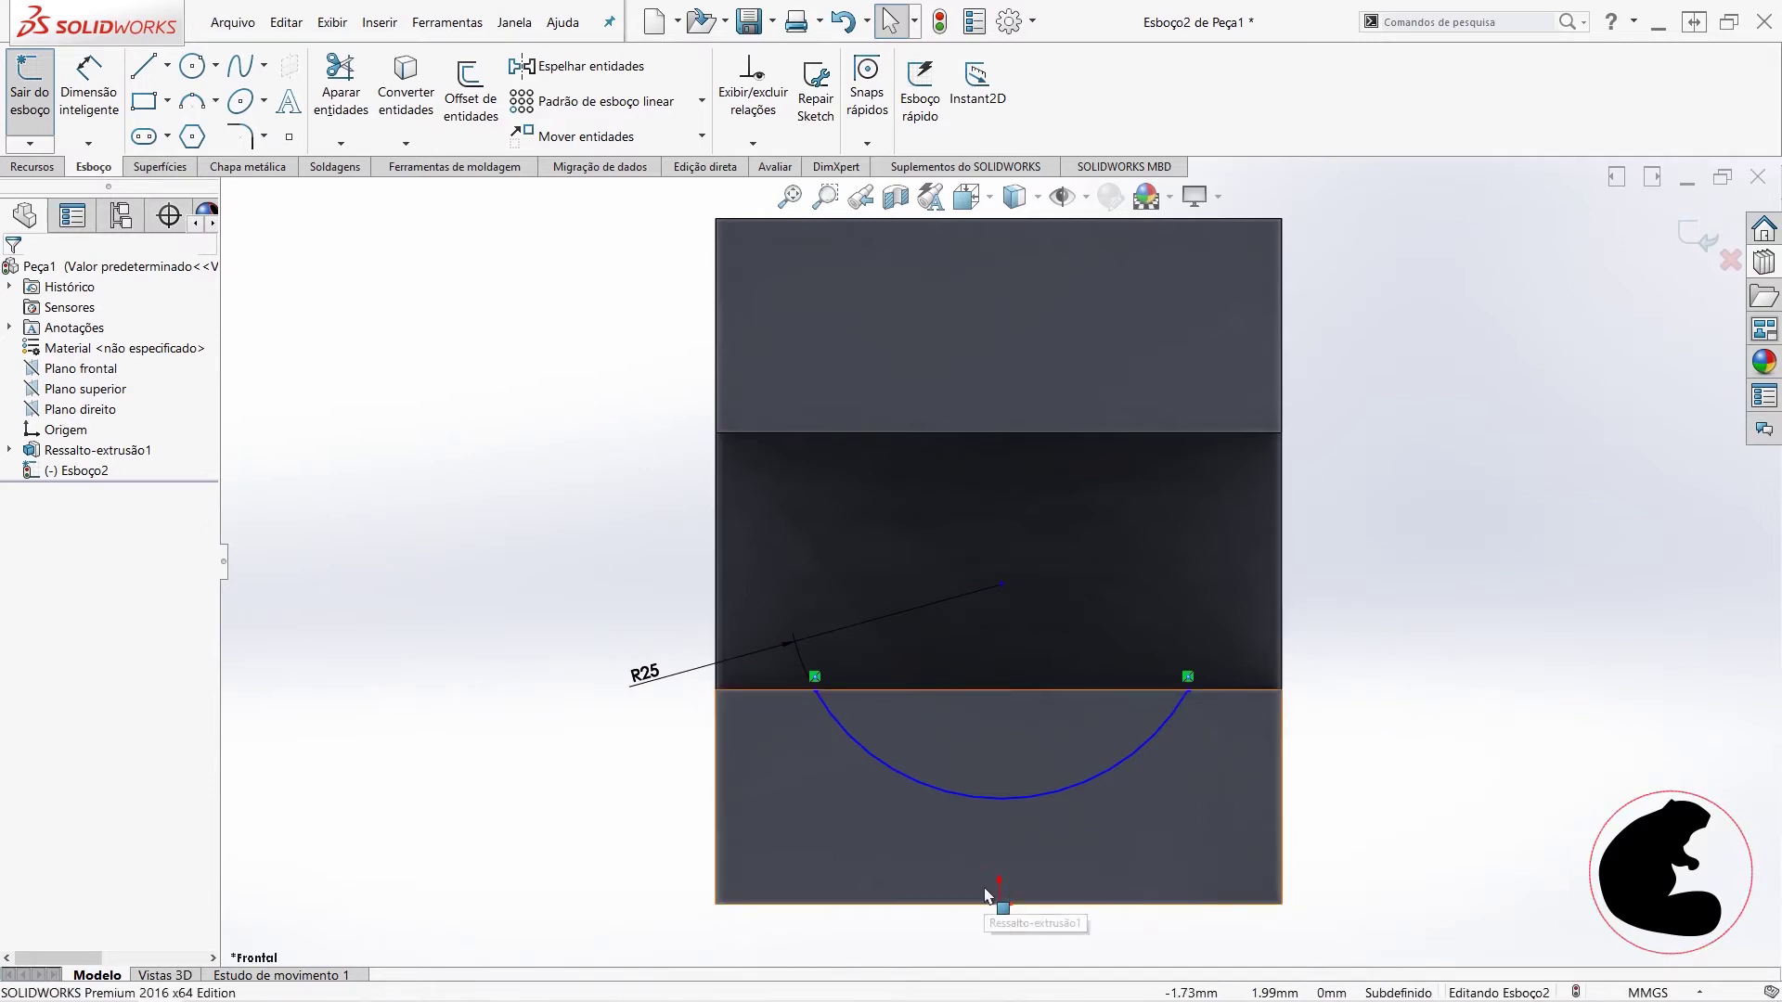
left_click(992, 802)
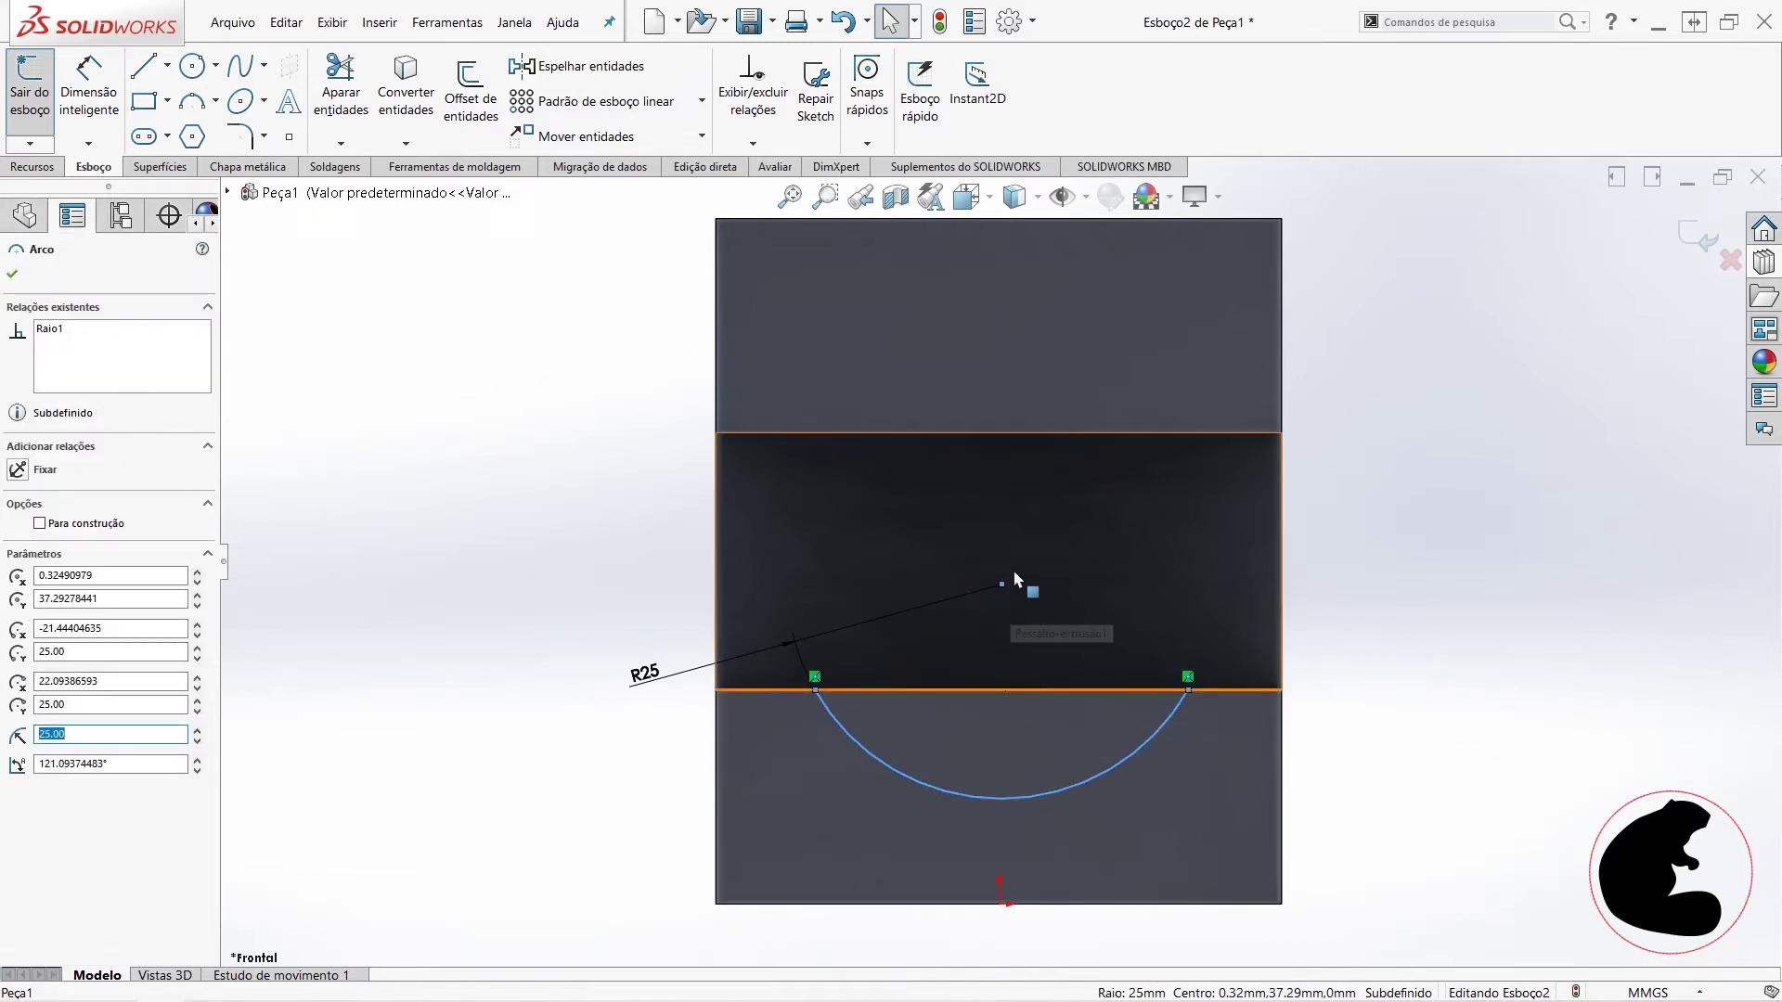
key("Escape")
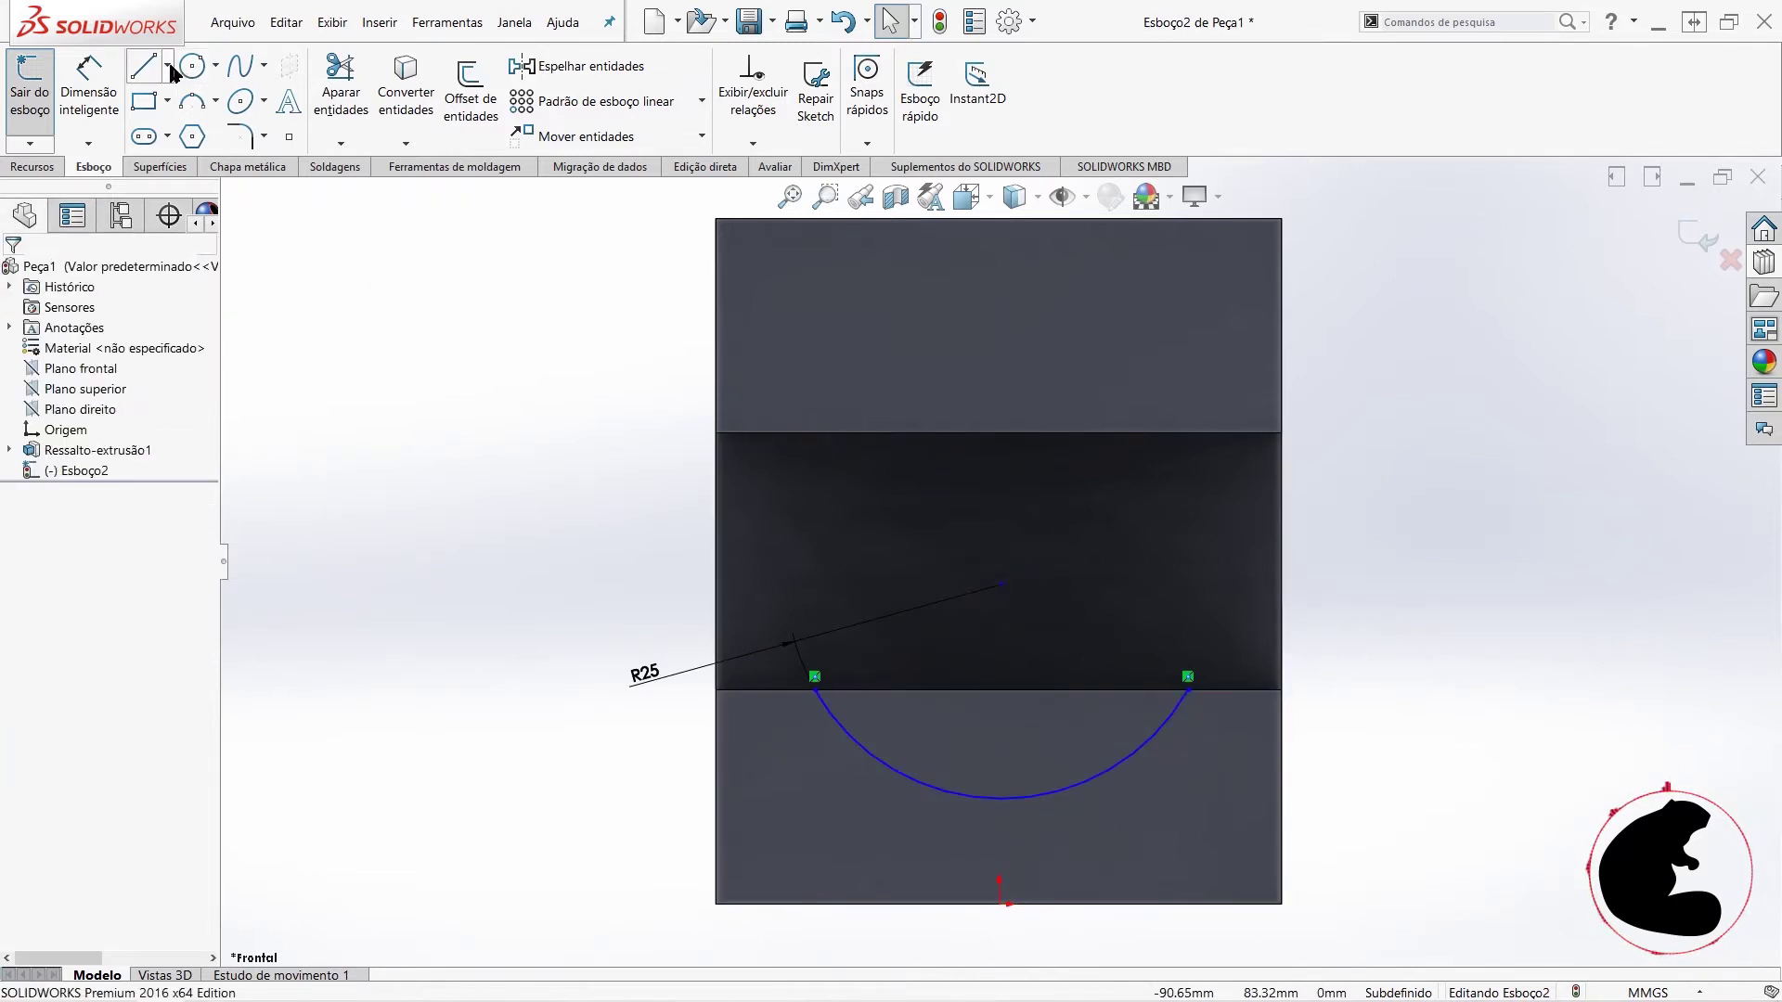
- Draw a vertical centerline rising straight up from the origin
left_click(170, 71)
left_click(168, 66)
left_click(174, 116)
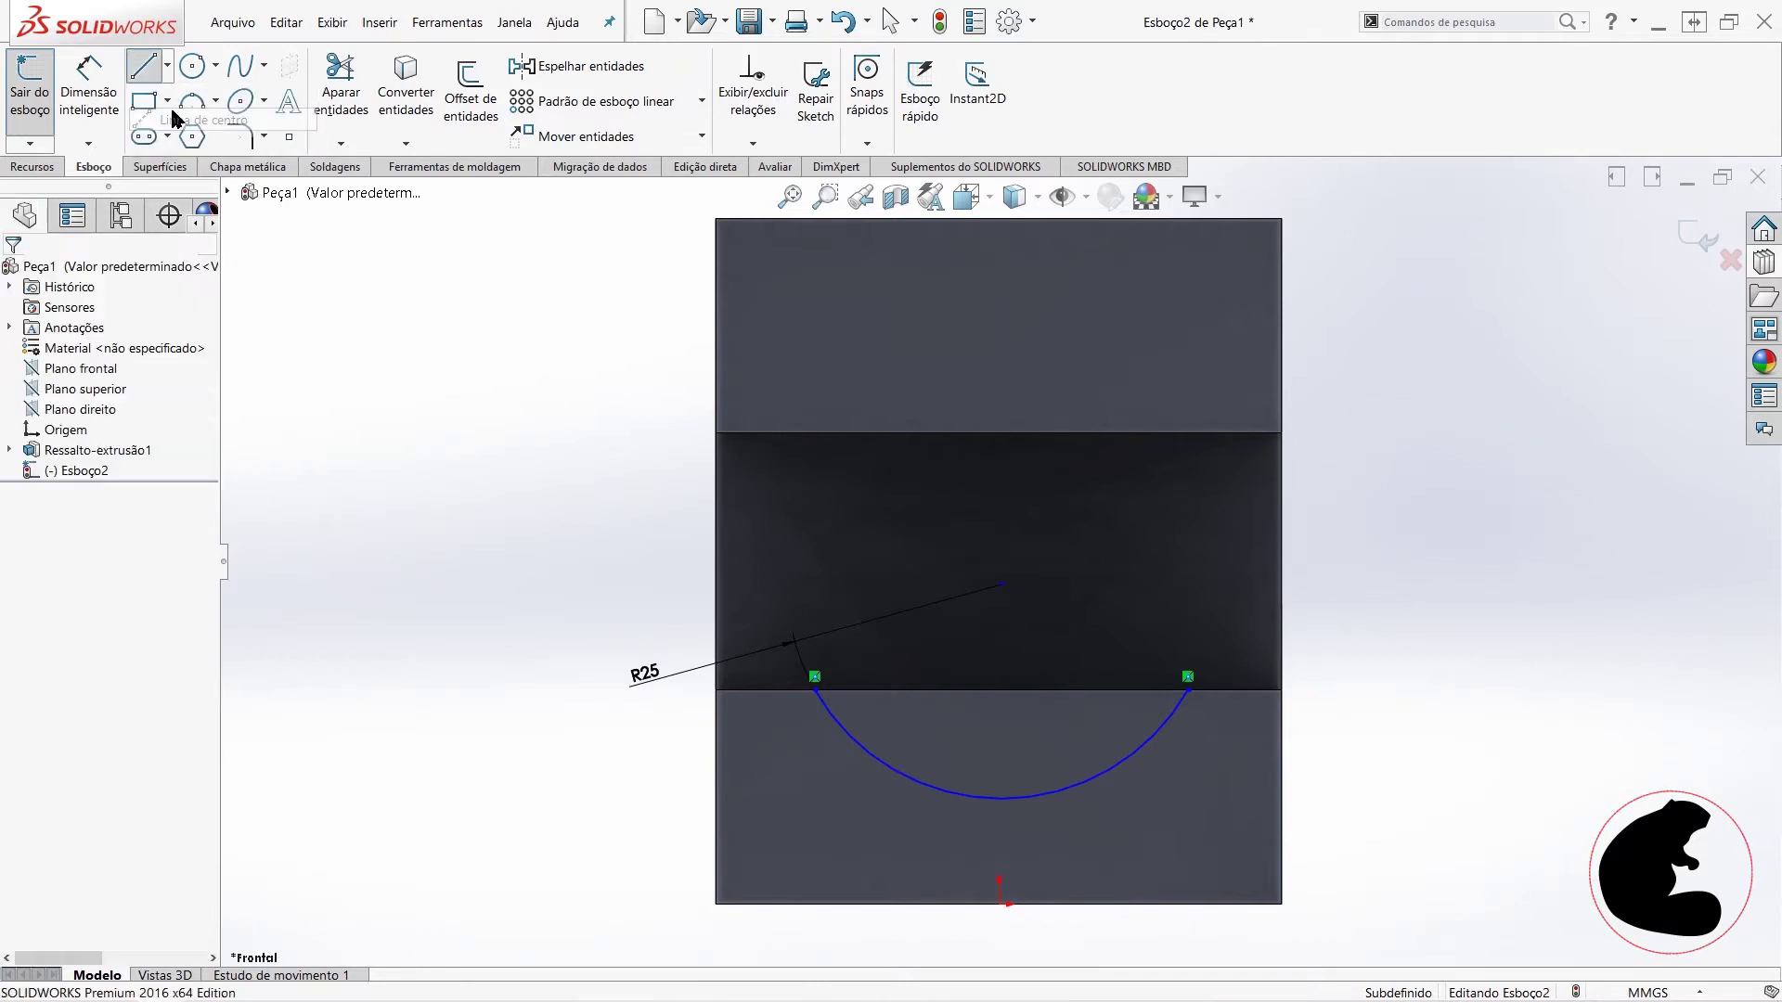
left_click(1000, 904)
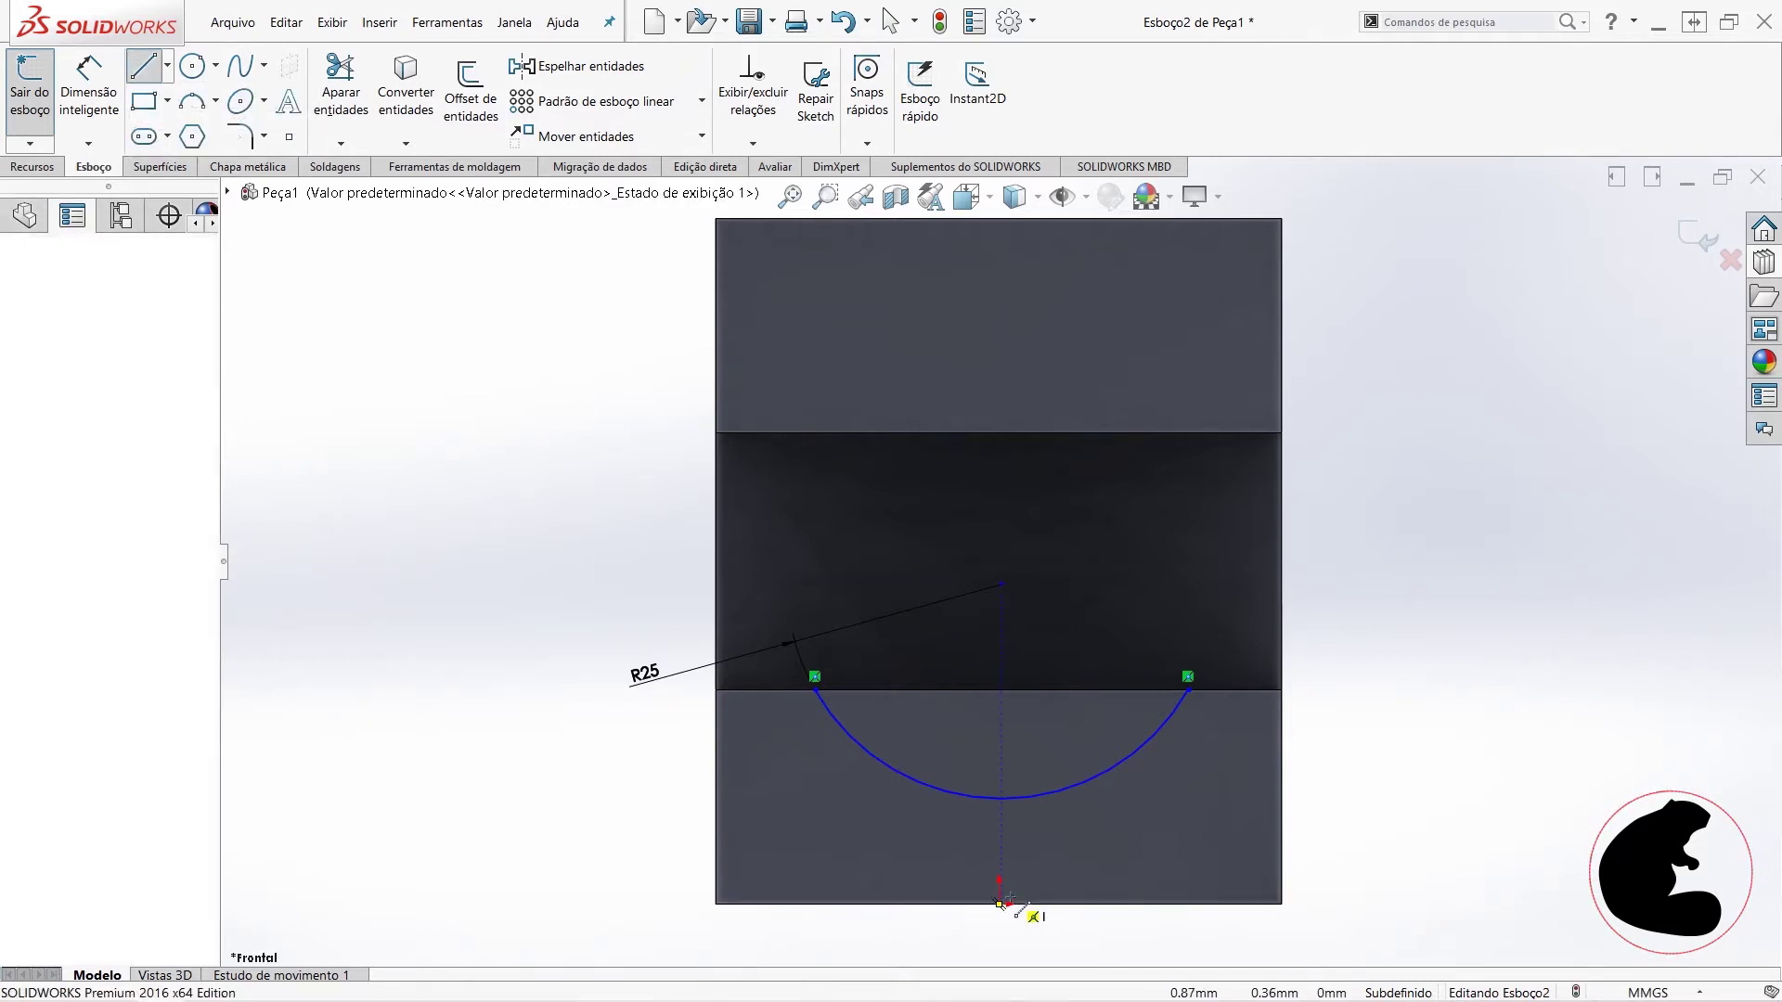
left_click(1023, 312)
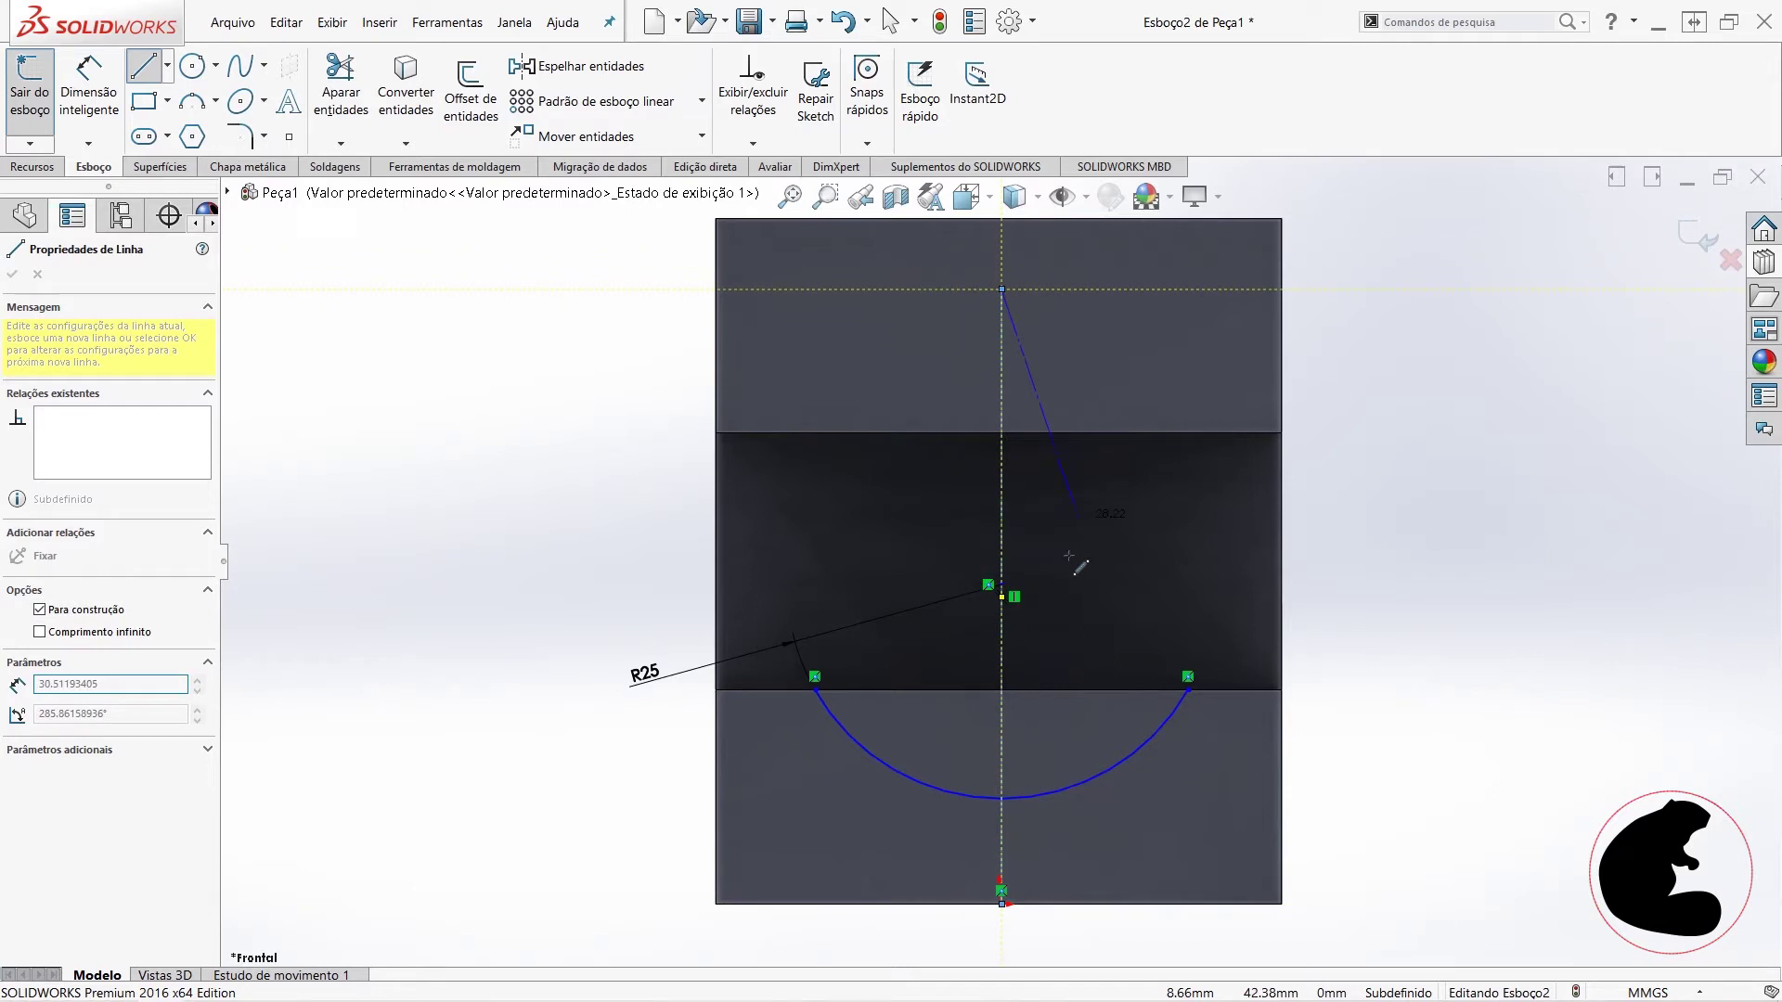
scroll(1025, 612, "down", 2)
key("Escape")
scroll(1026, 629, "down", 3)
scroll(1010, 632, "down", 1)
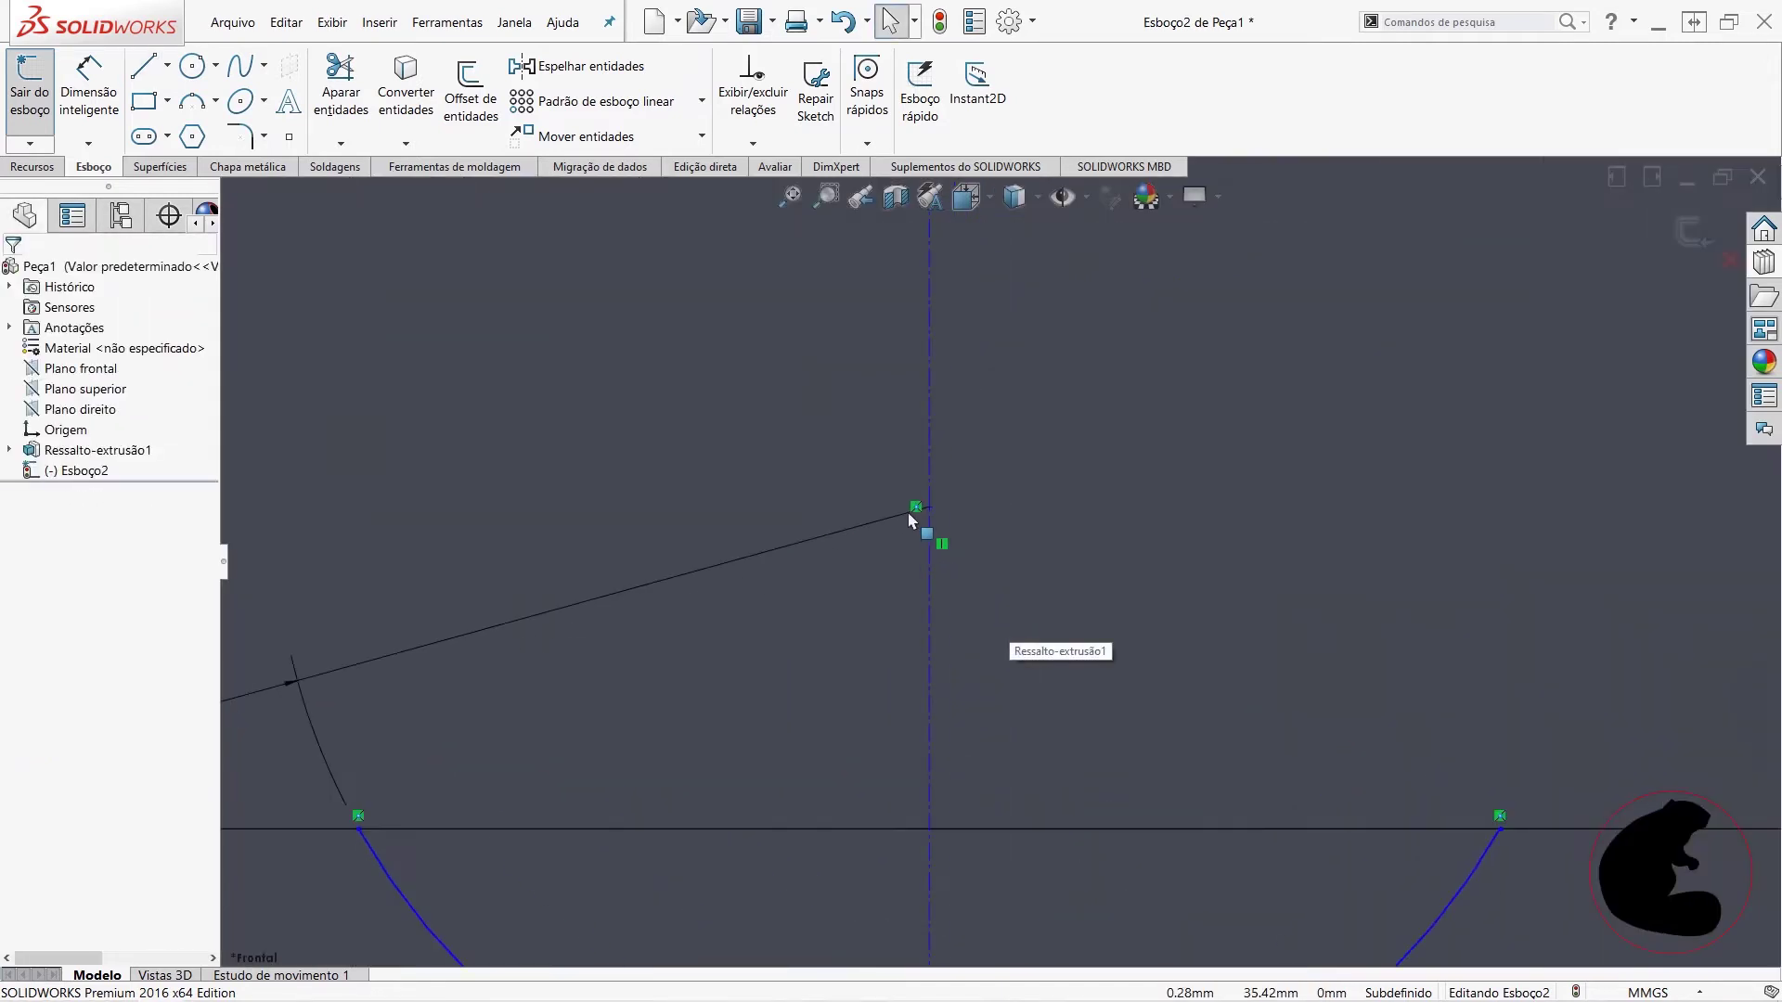
left_click(1464, 888)
- Make the arc's bottom point coincident with the vertical centerline
mouse_move(1500, 829)
left_mouse_down()
mouse_move(1423, 846)
mouse_move(1529, 844)
left_mouse_up()
key("f")
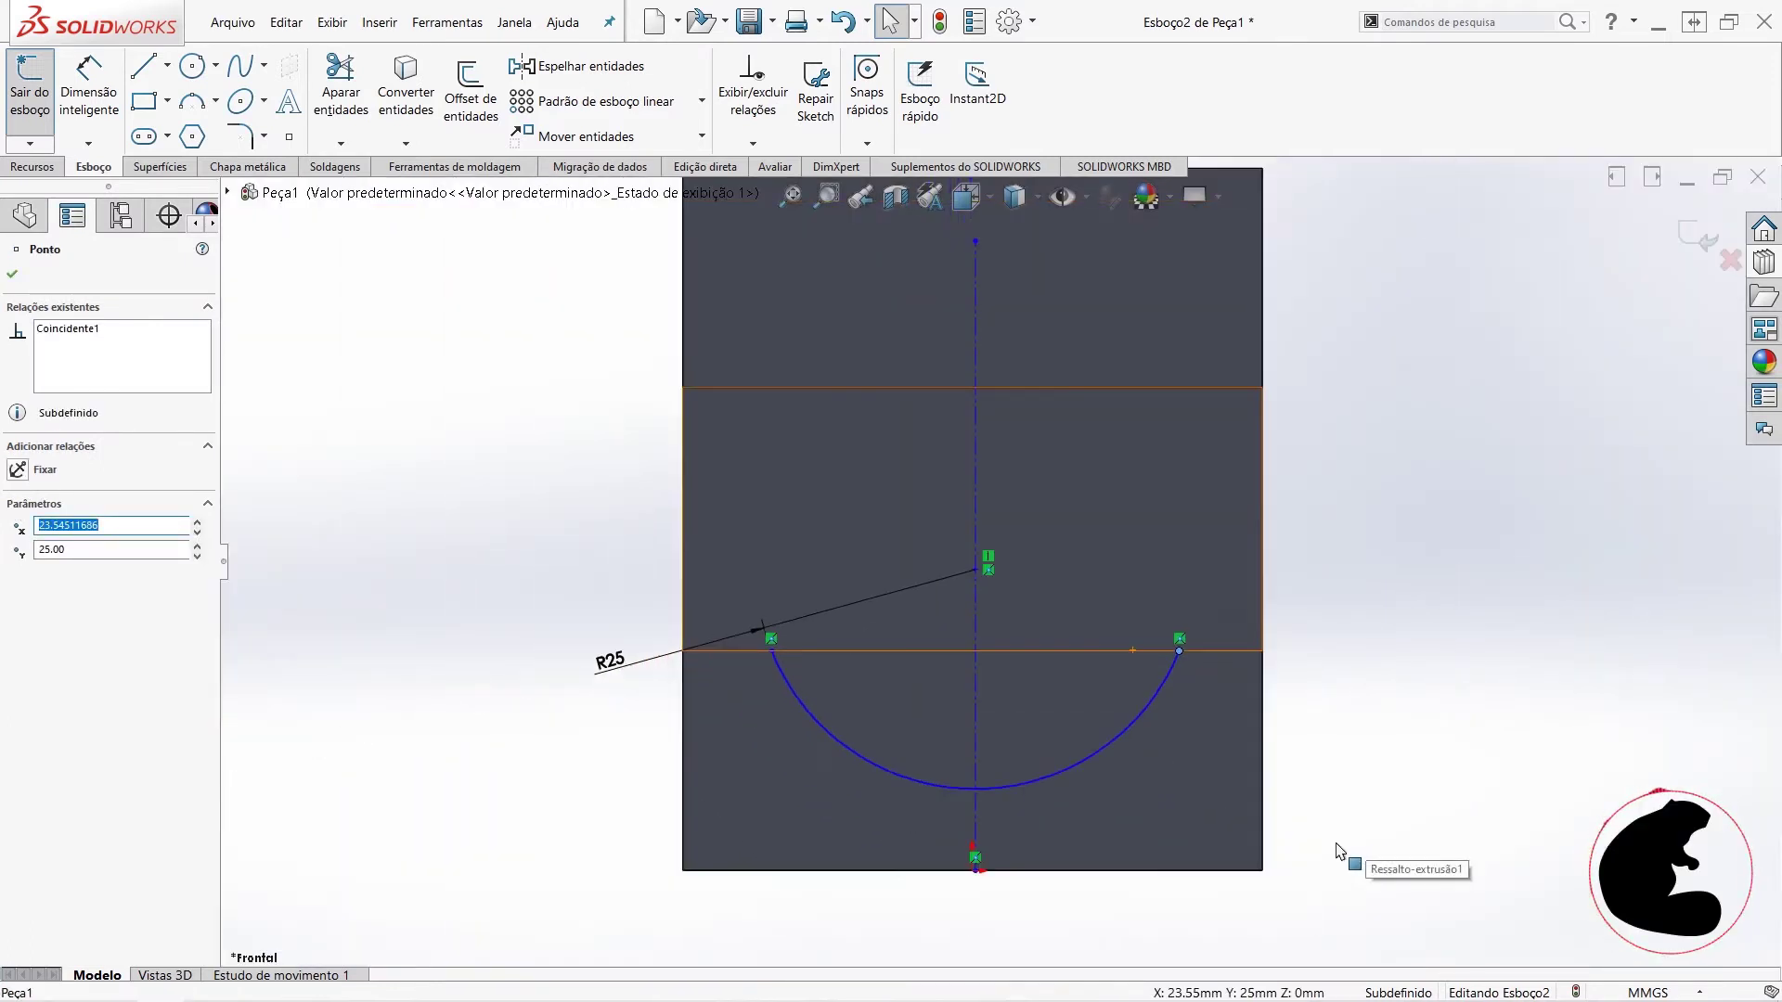
key("Escape")
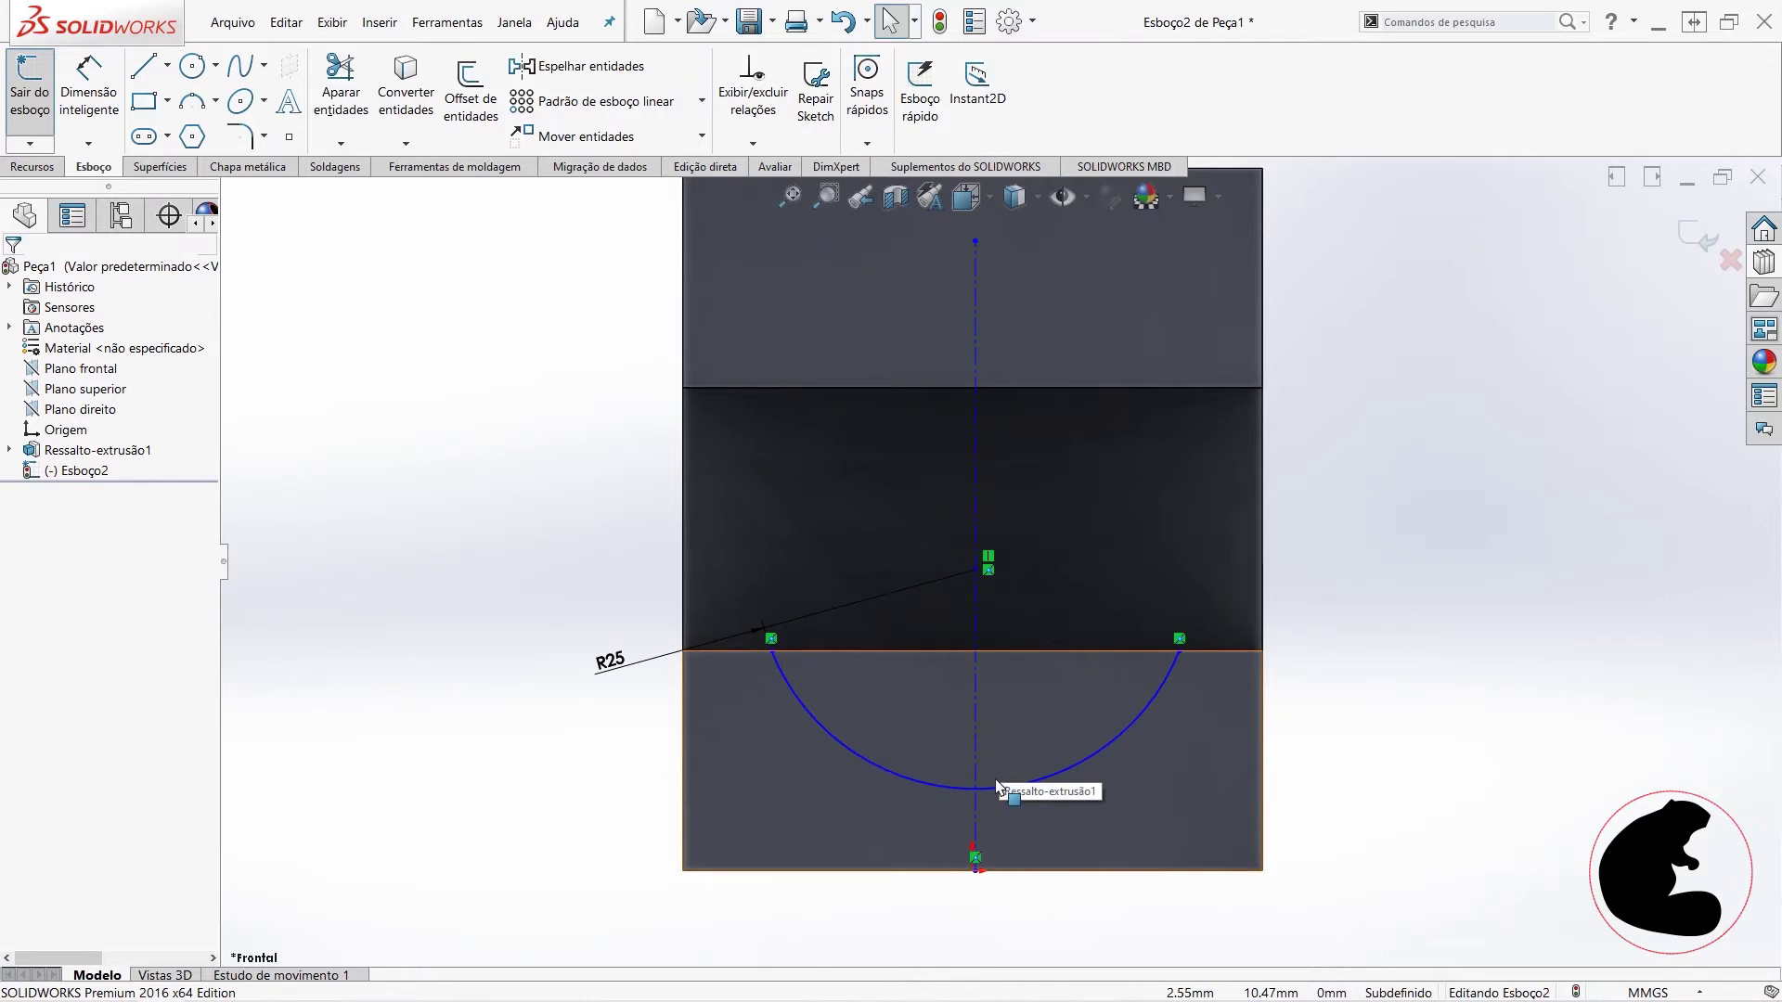
left_click(974, 790)
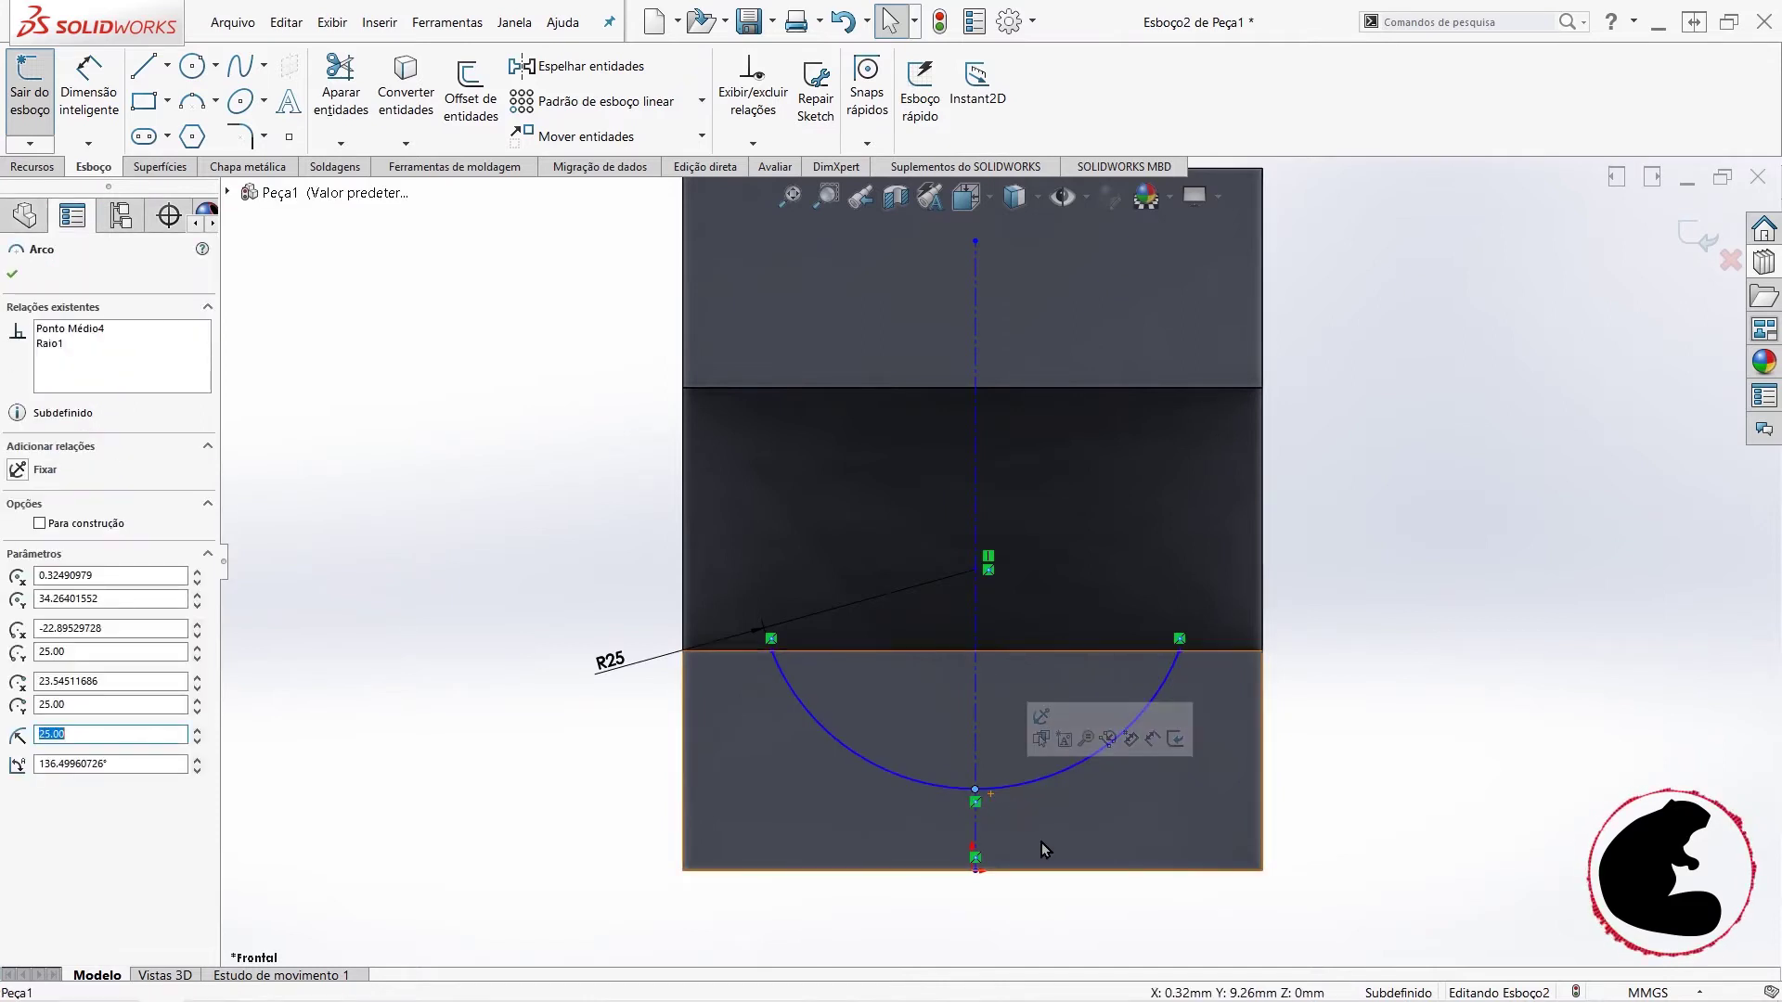
left_click(975, 707)
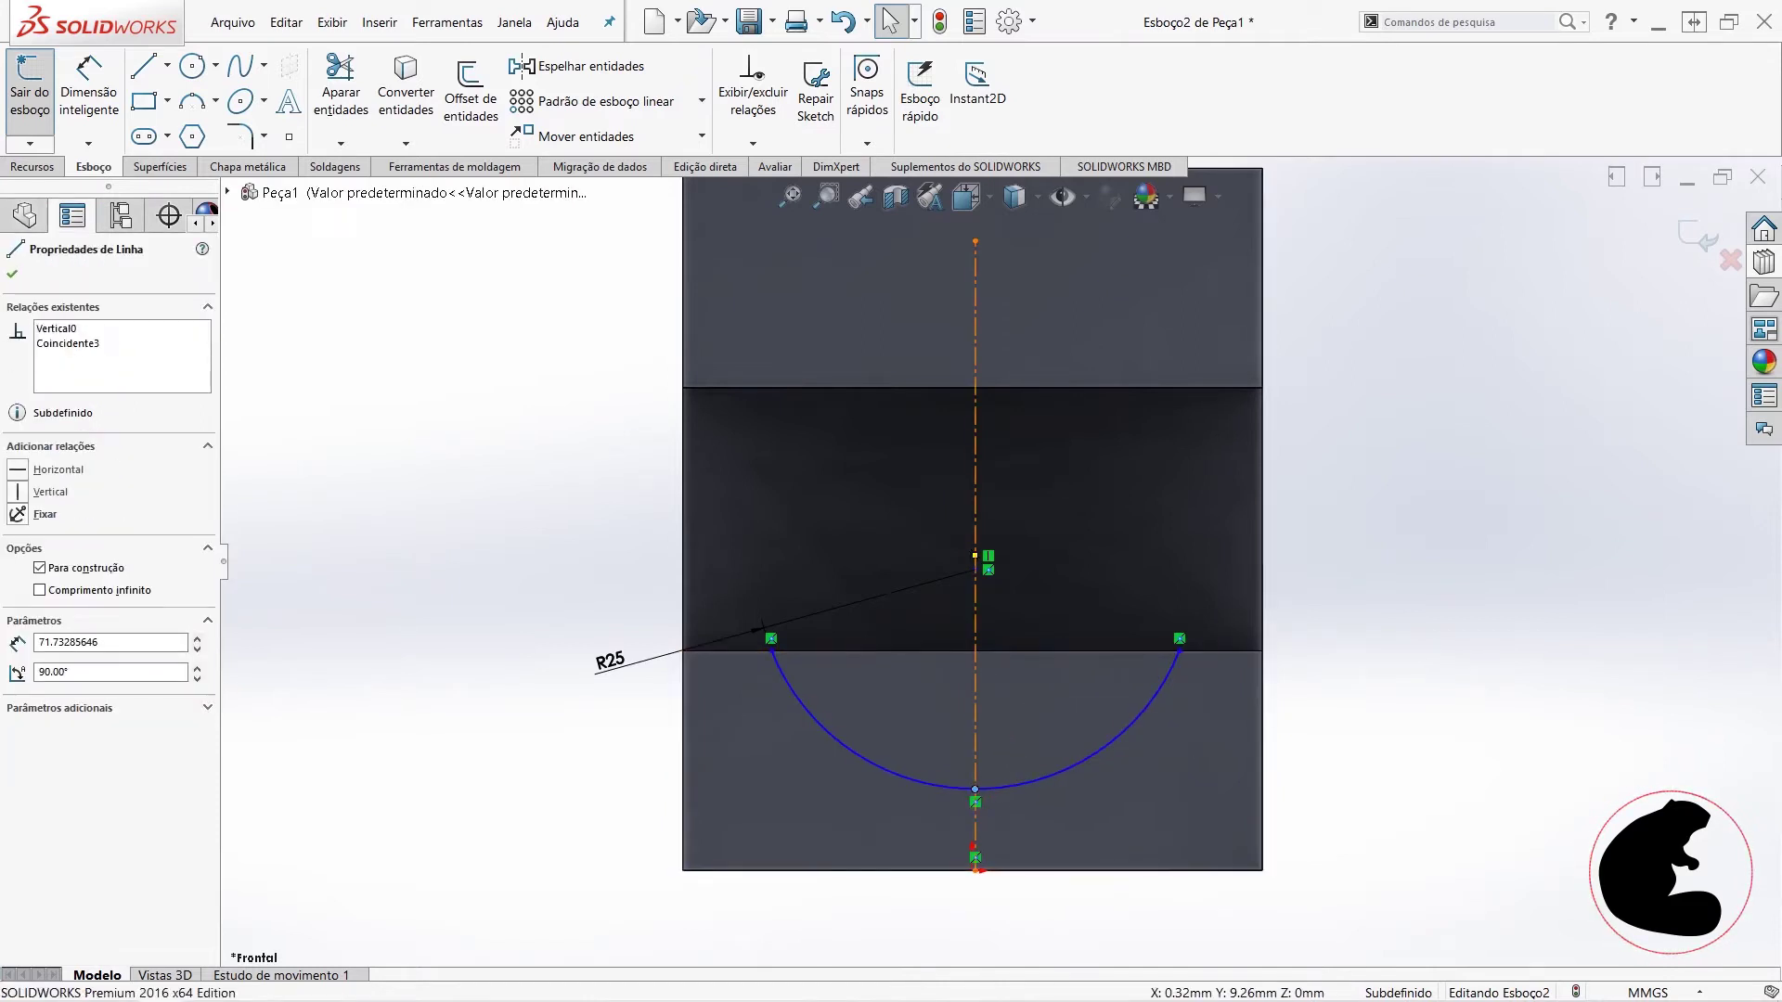
left_click(975, 871, "ctrl")
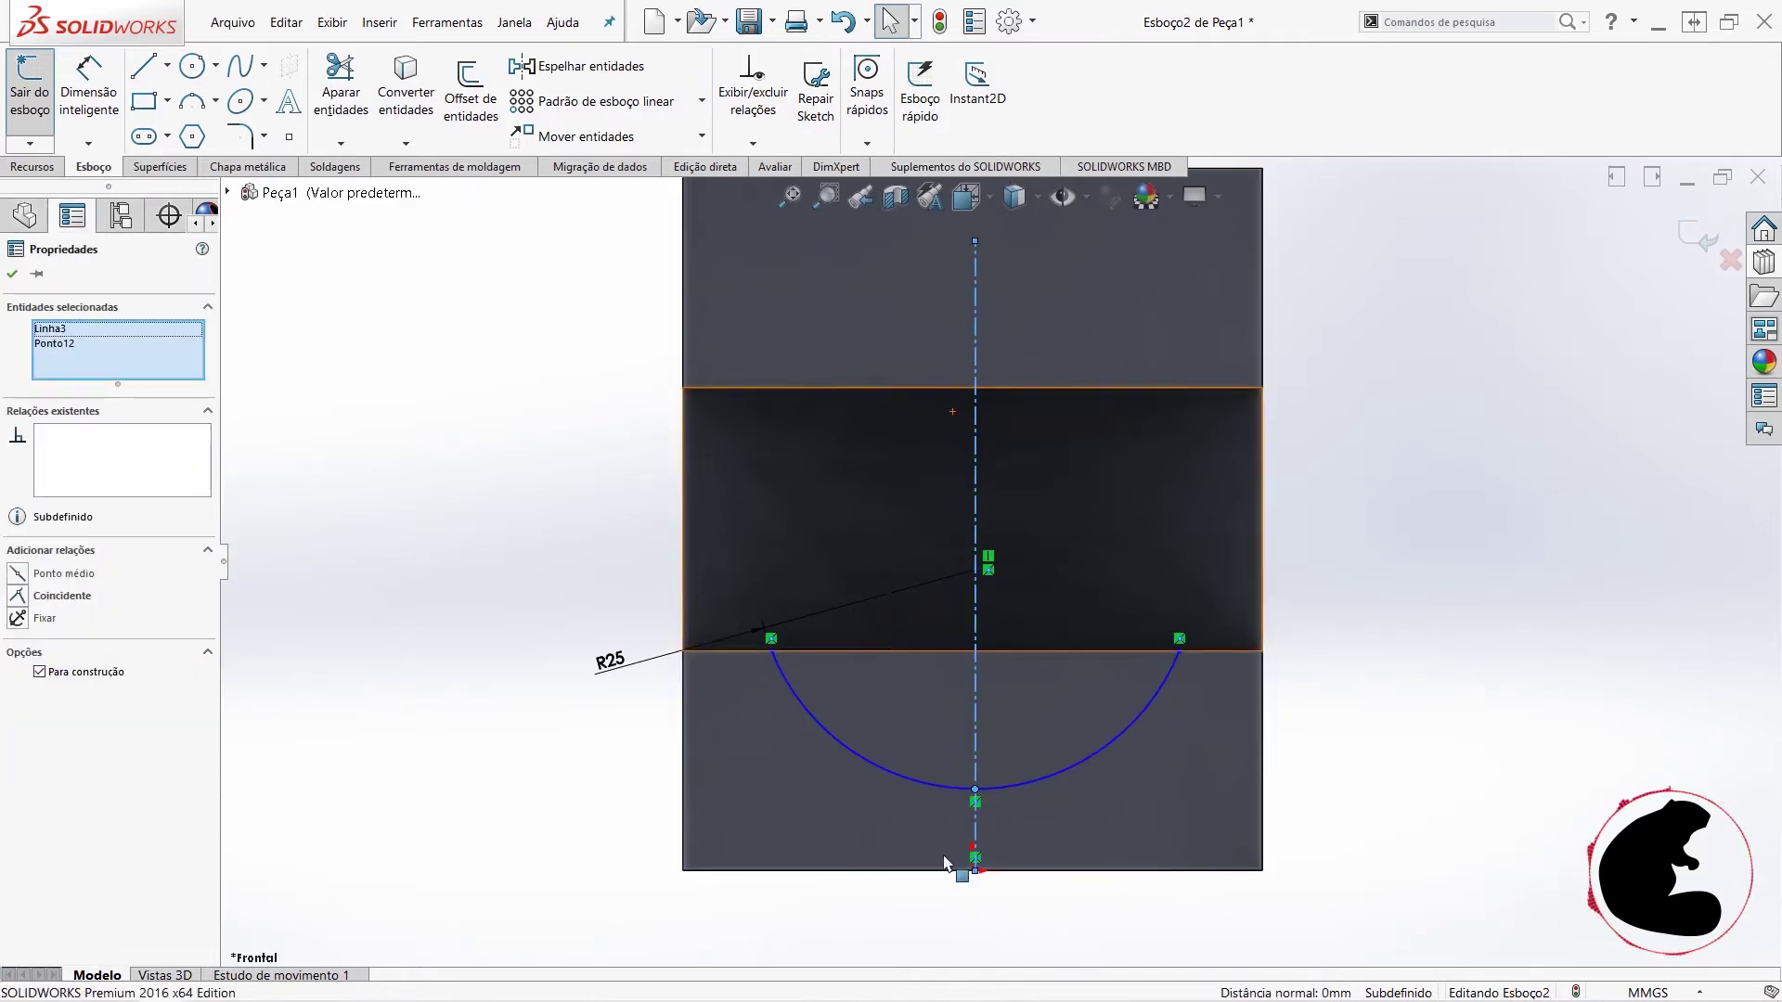
left_click(37, 595)
left_click(1355, 583)
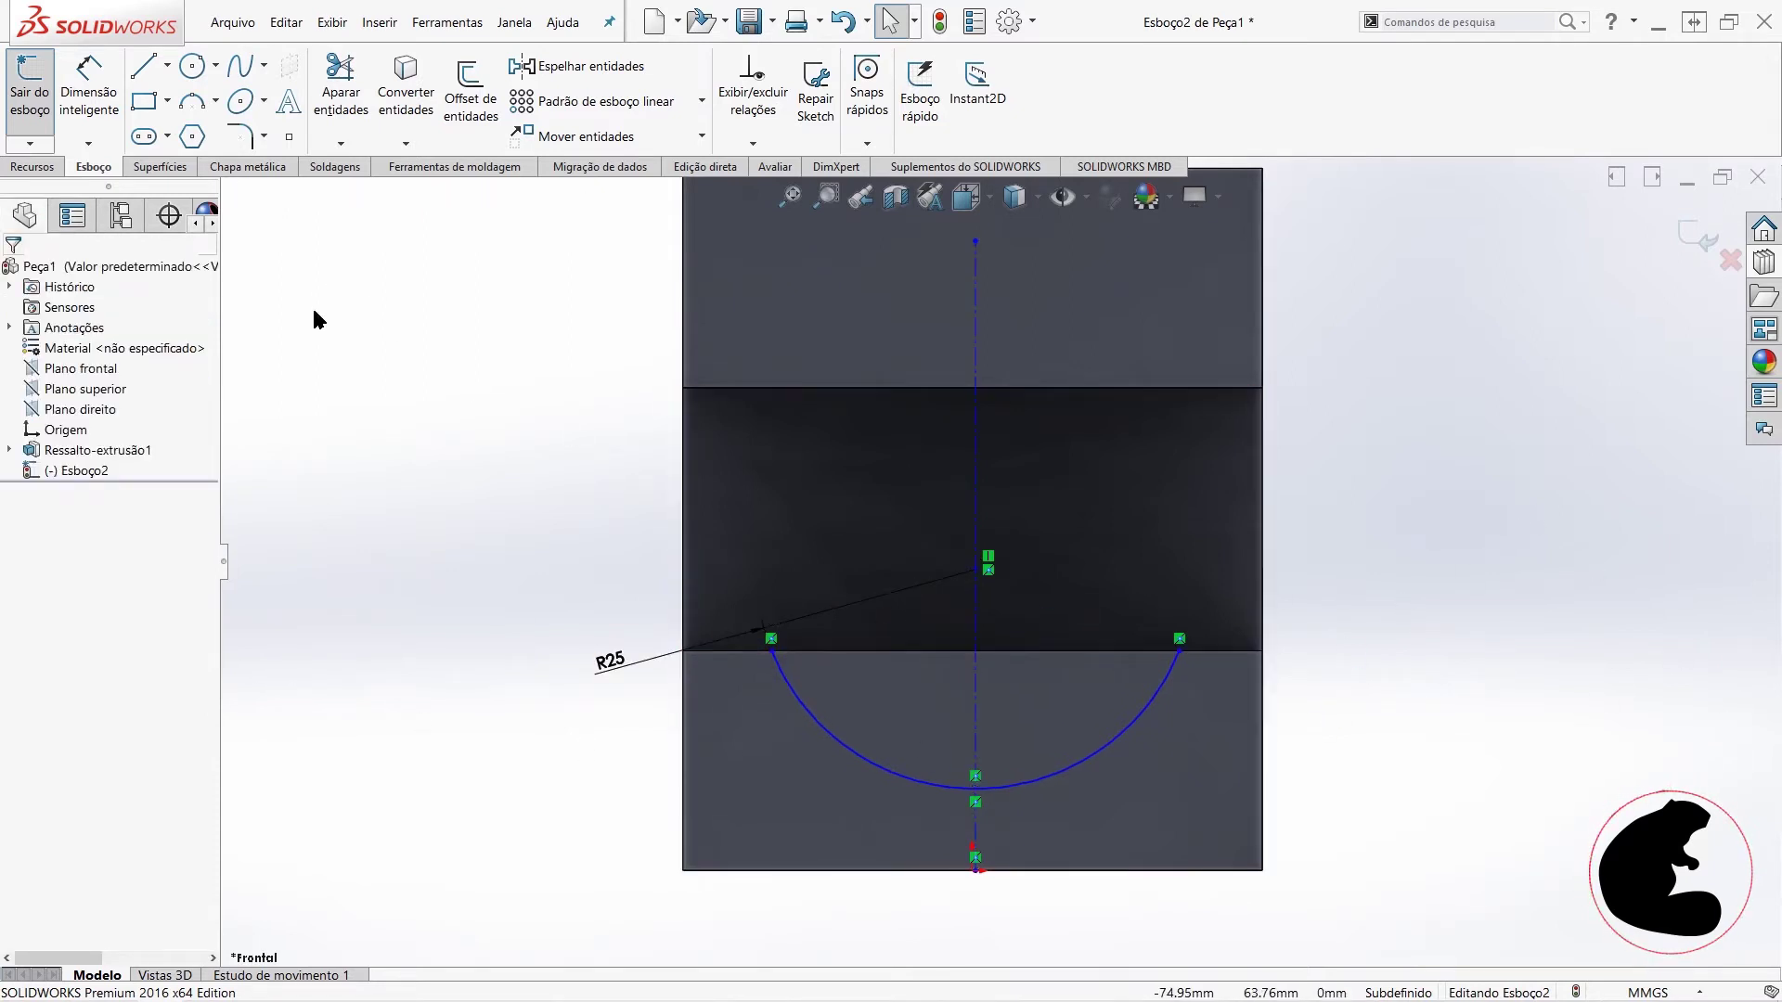
- Draw a horizontal line joining the R25 arc's two endpoints
left_click(145, 67)
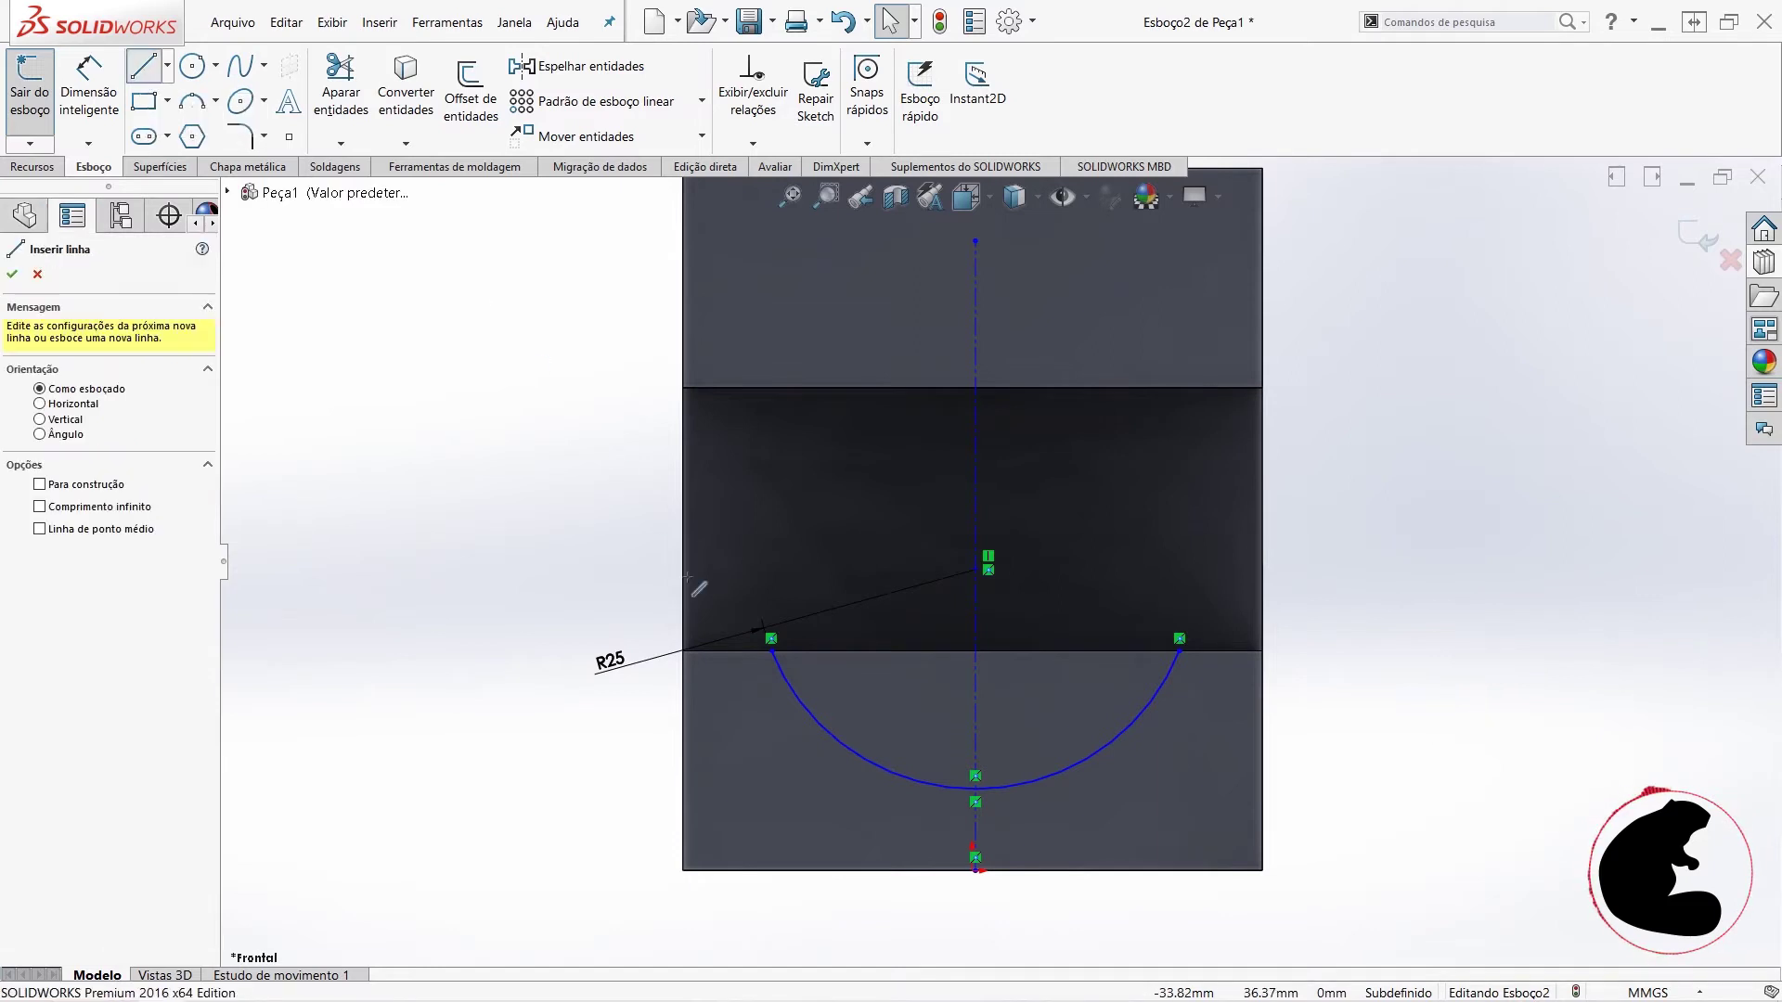
left_click(772, 651)
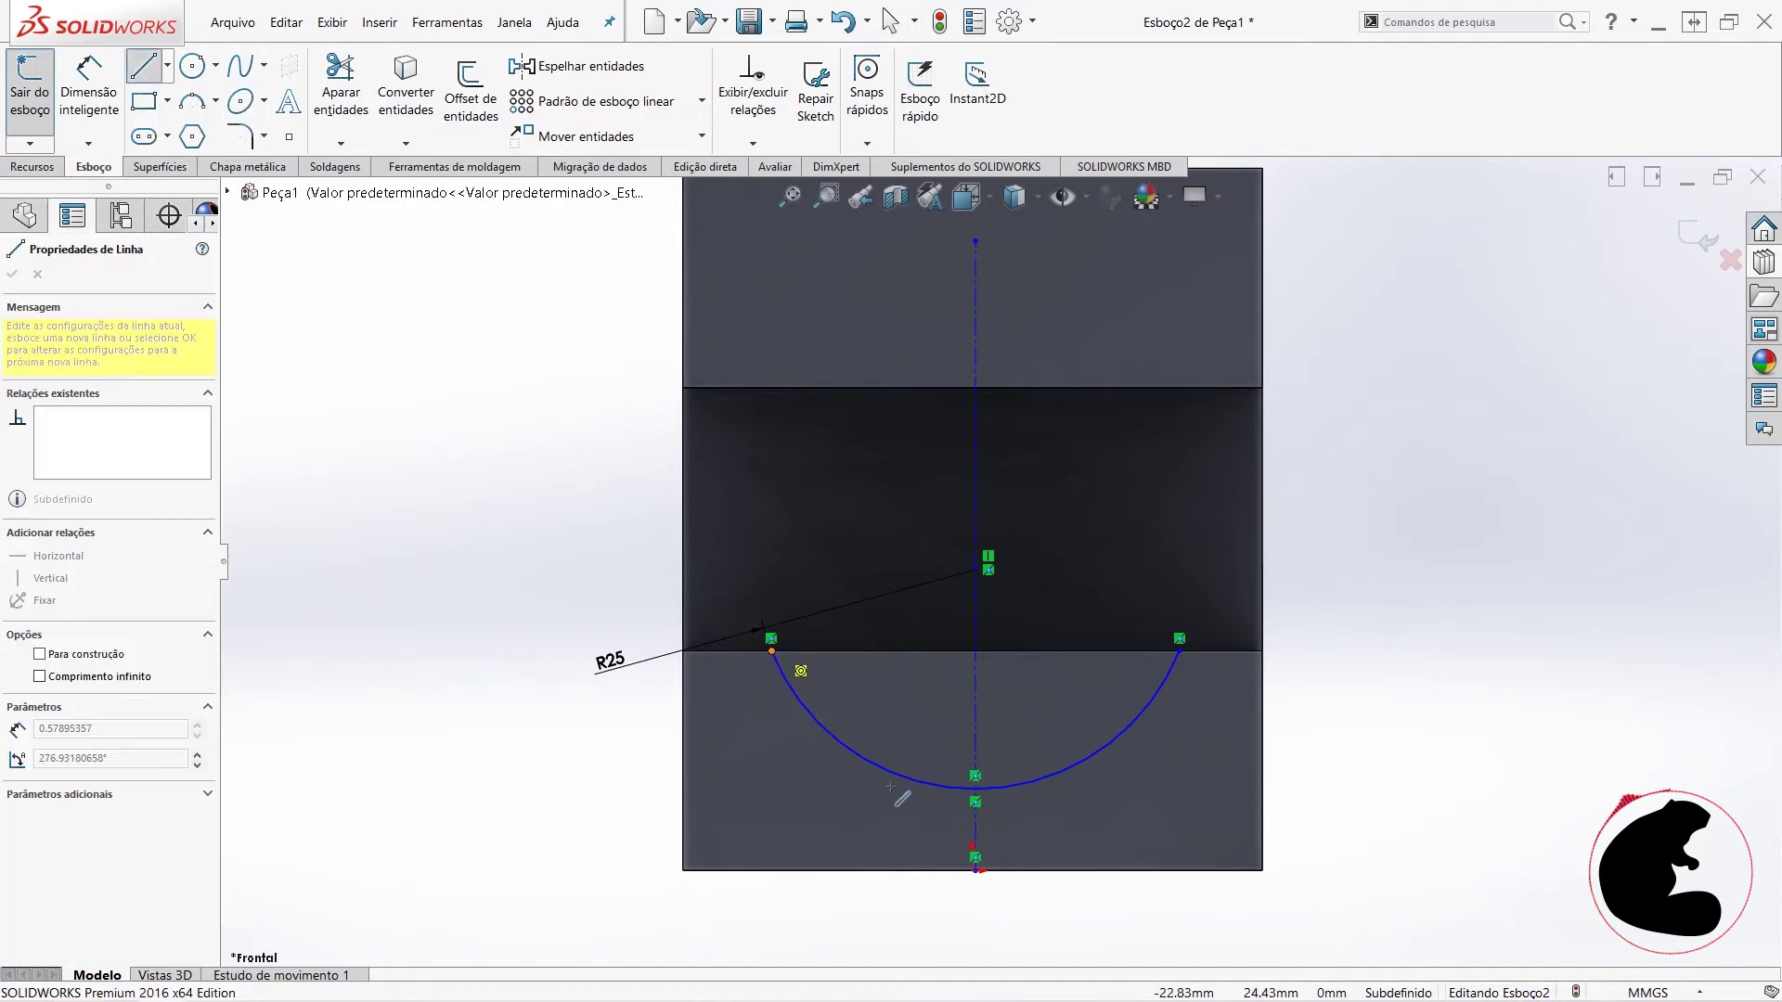
left_click(1179, 650)
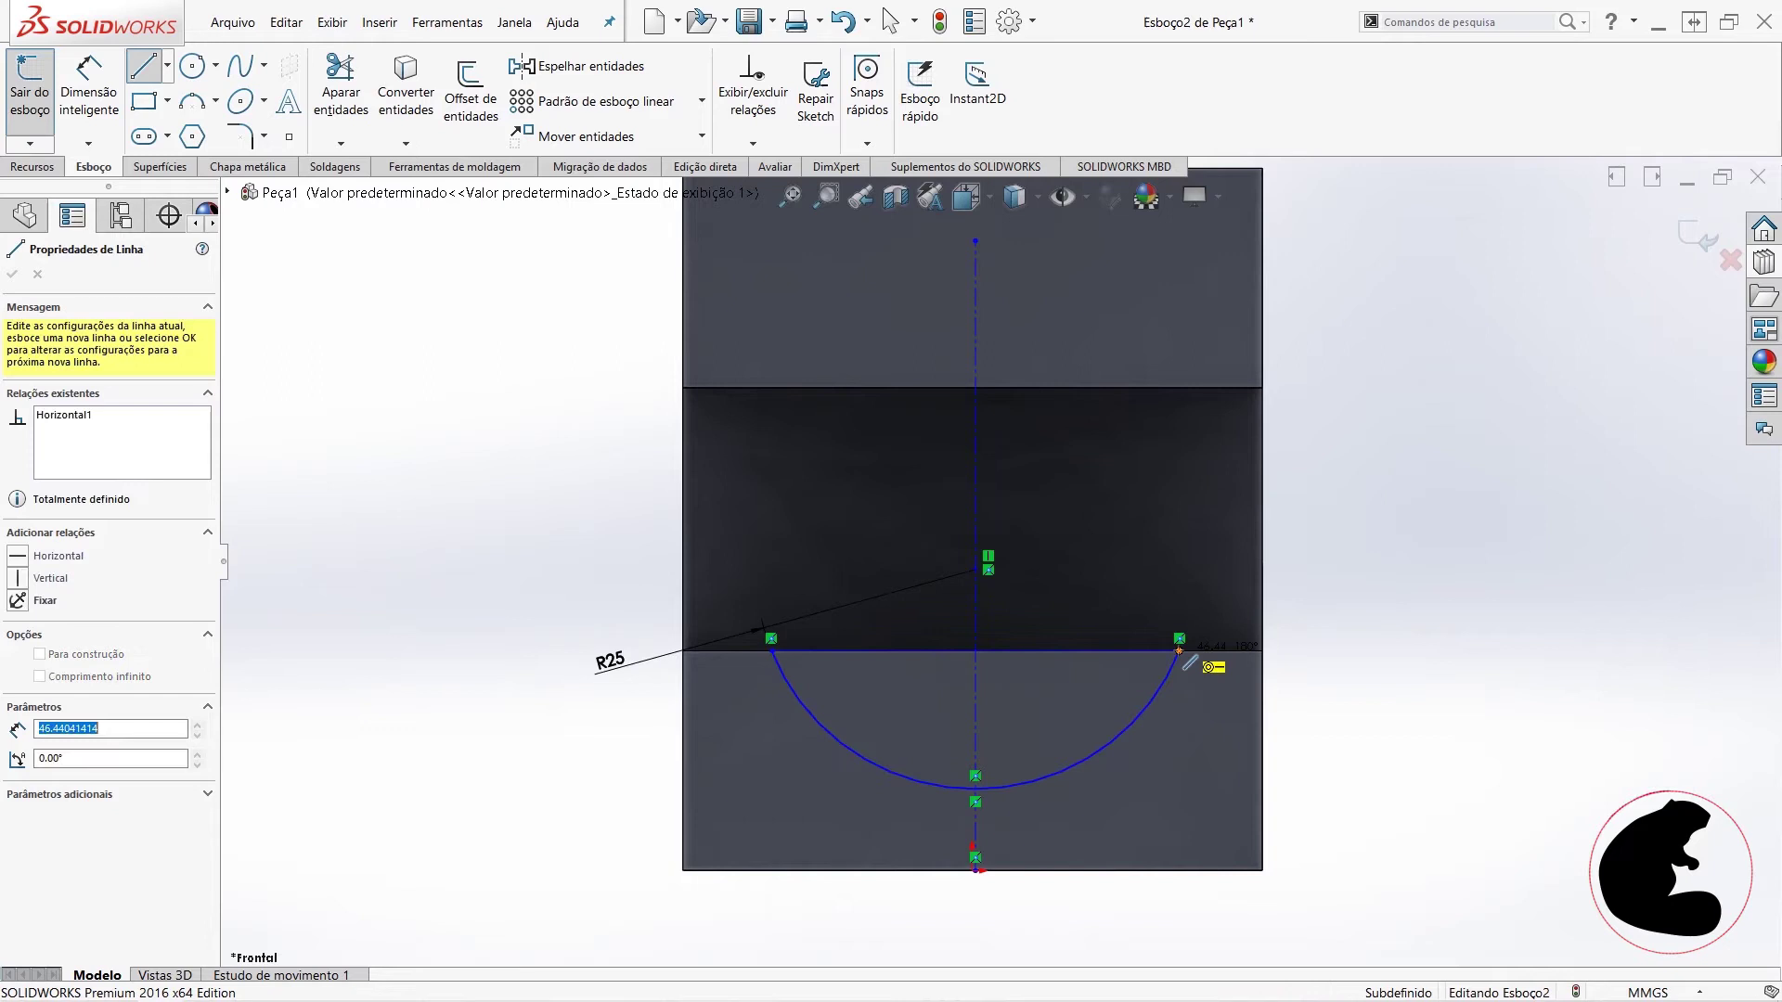
key("Escape")
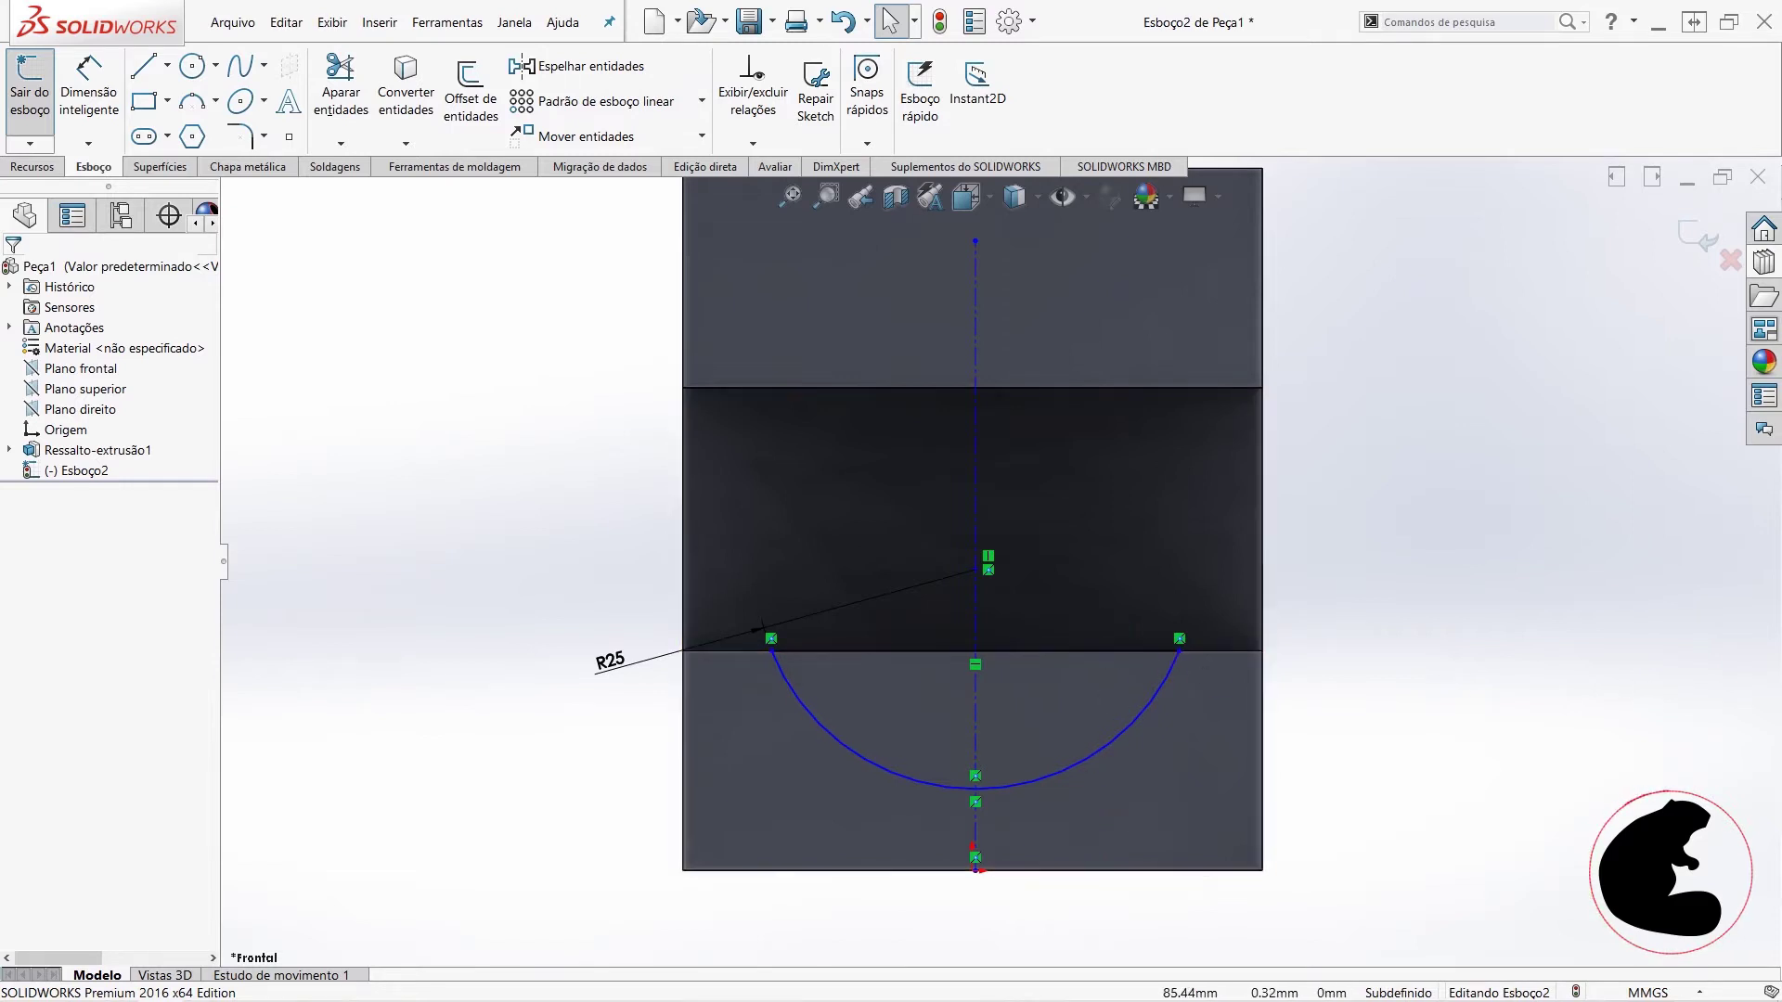
left_click(1012, 787)
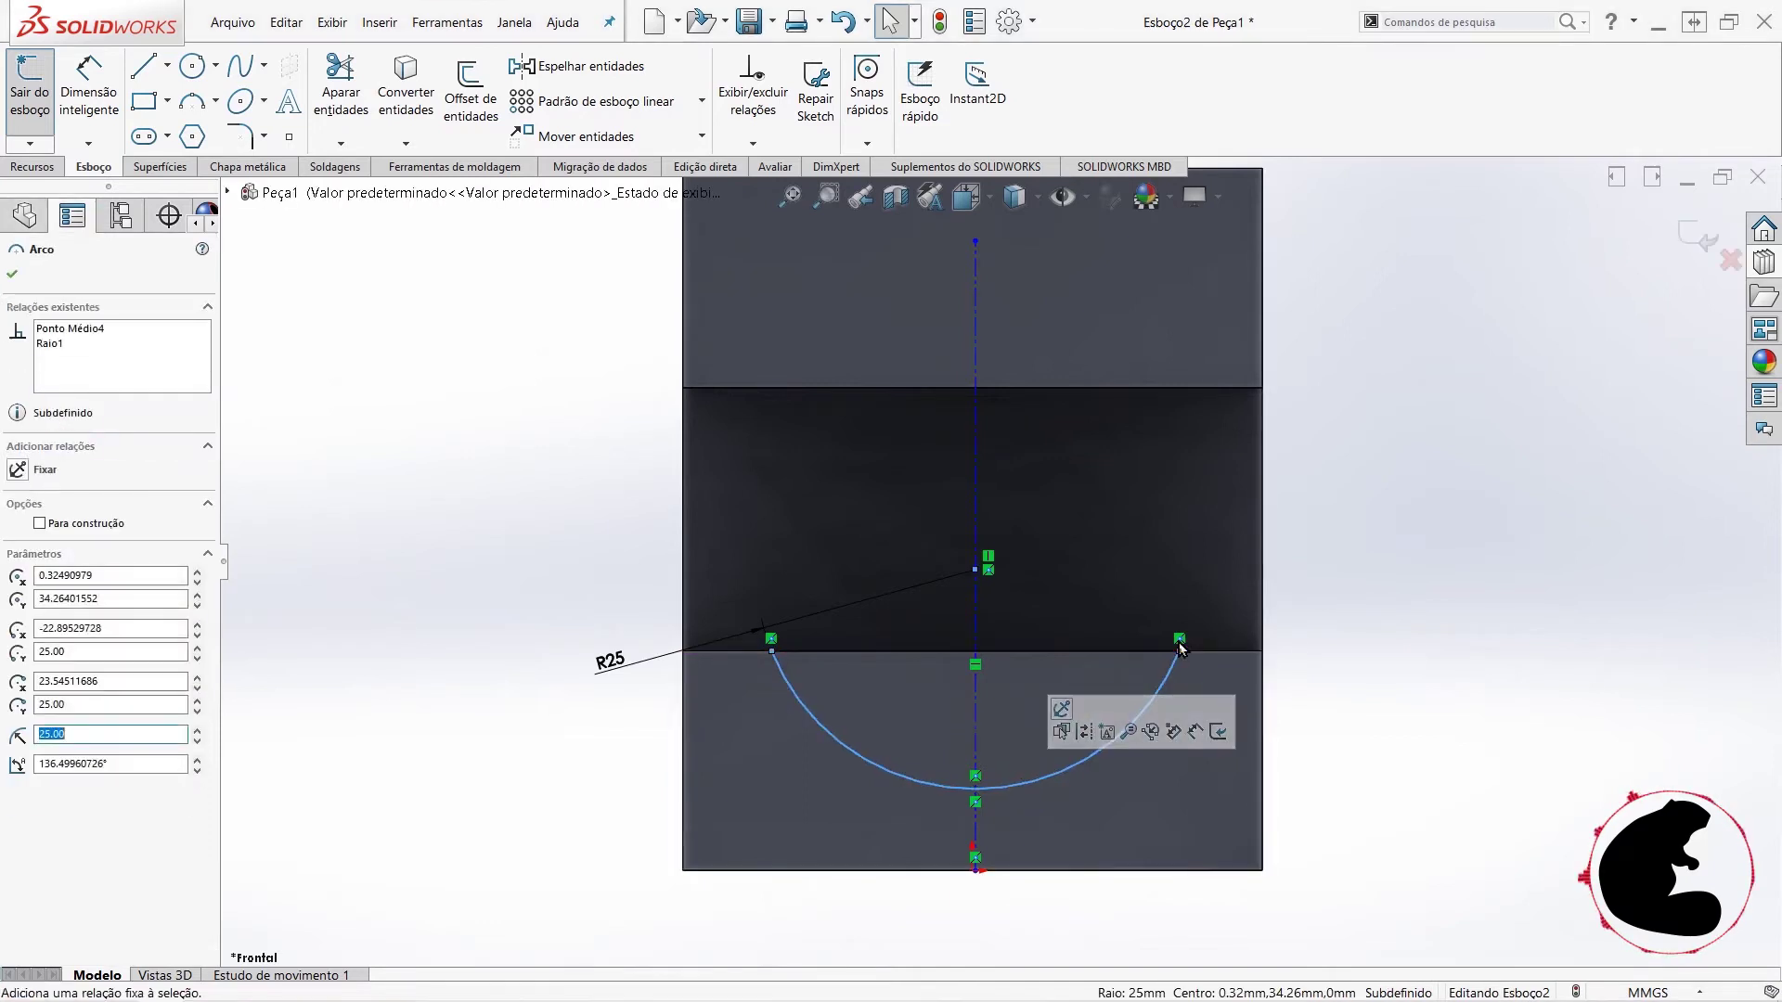
- Reshape the arc and make its bottom point coincident with the part's origin
mouse_move(1180, 650)
left_mouse_down()
mouse_move(1160, 682)
mouse_move(1264, 669)
left_mouse_up()
left_click(1436, 715)
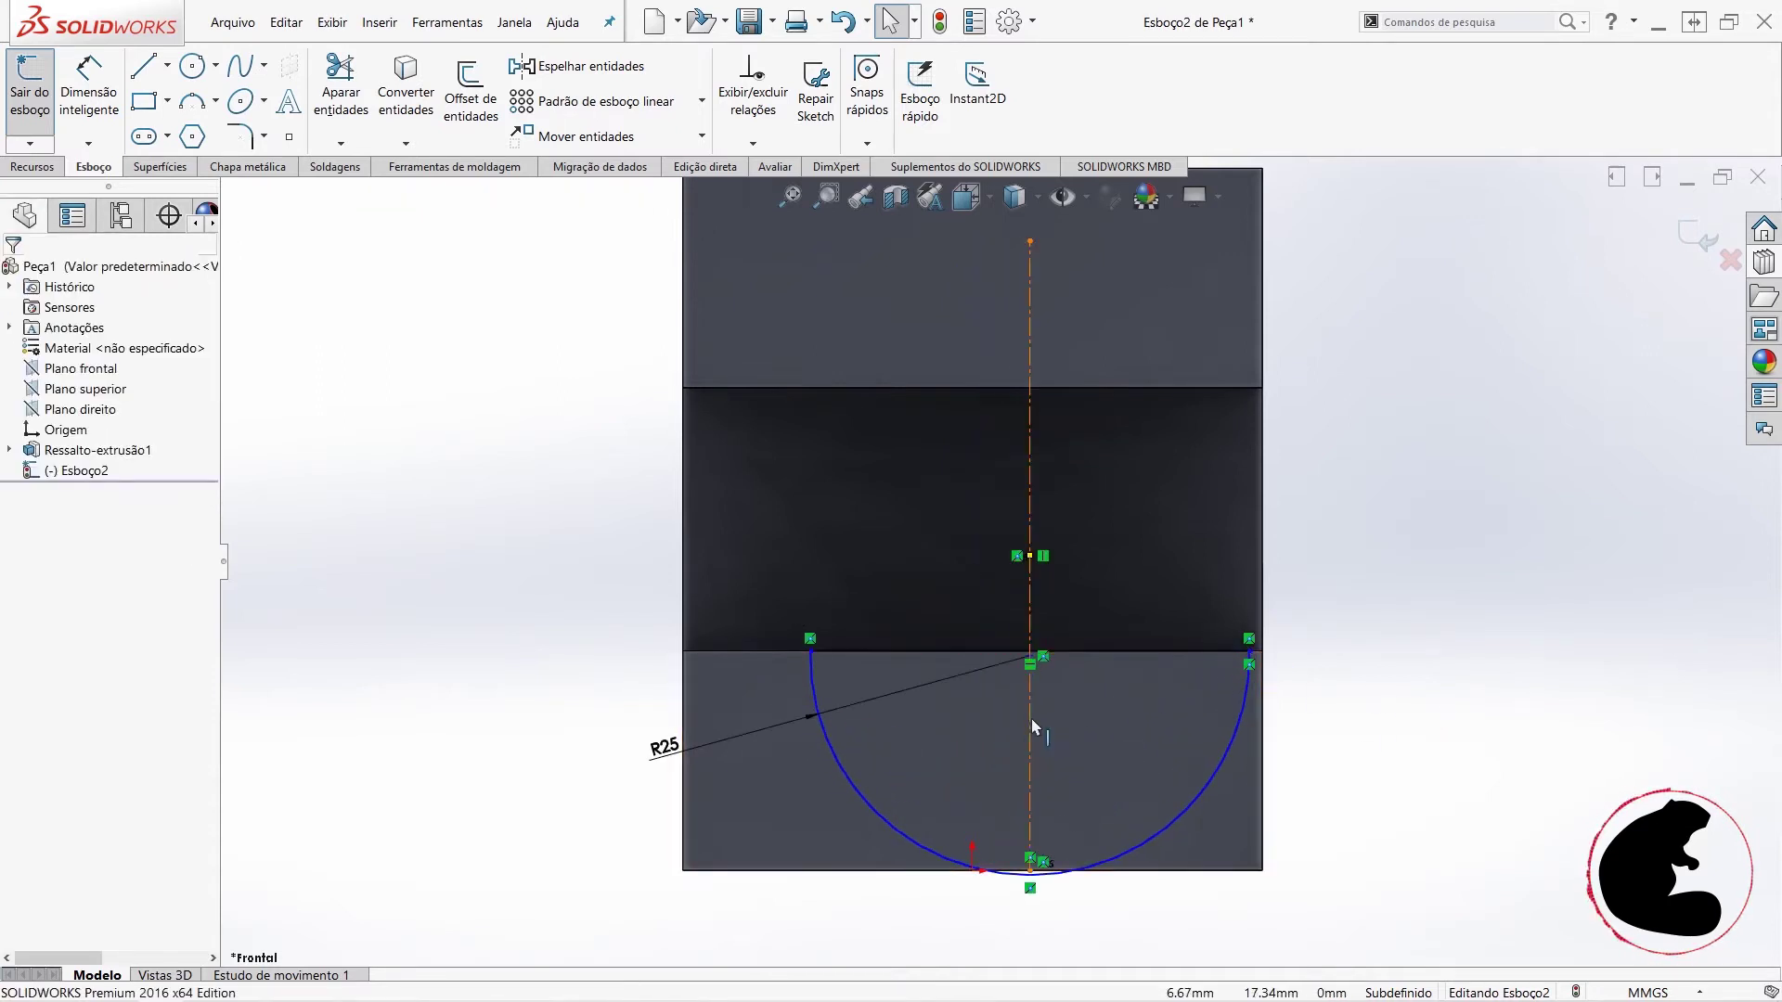
scroll(1030, 872, "down", 2)
scroll(1030, 854, "down", 2)
scroll(1030, 813, "down", 2)
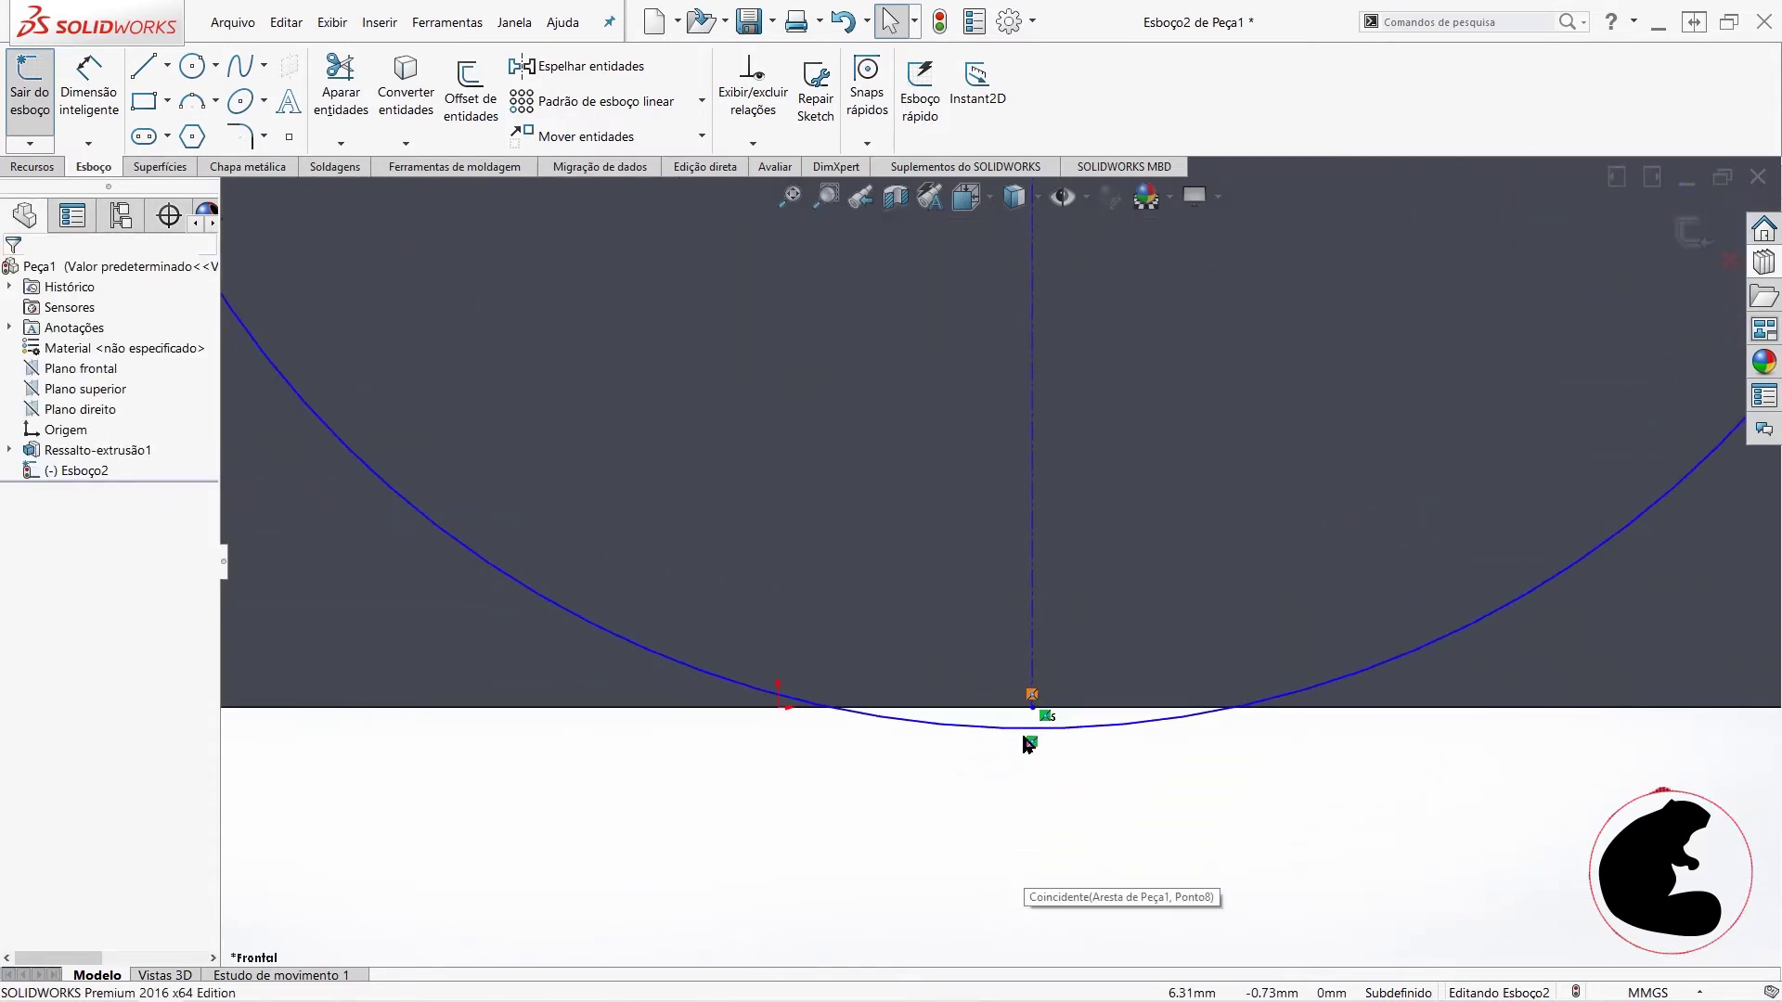
left_click(1032, 709)
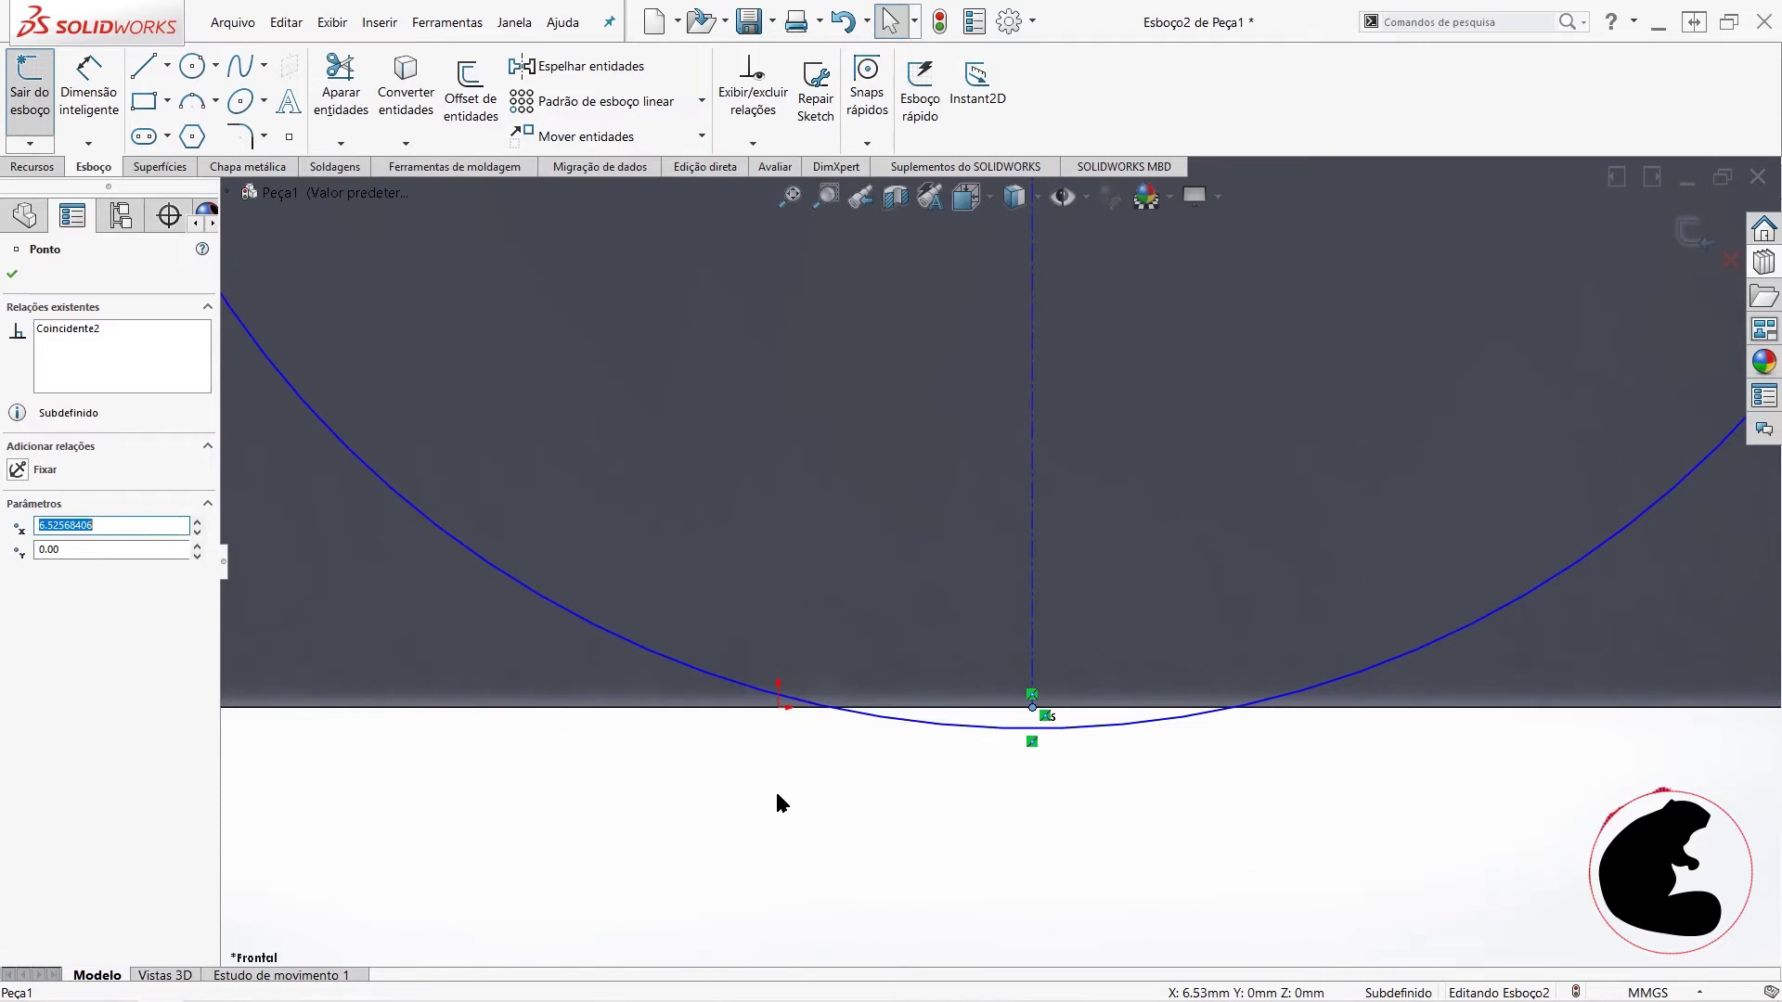
left_click(778, 709, "ctrl")
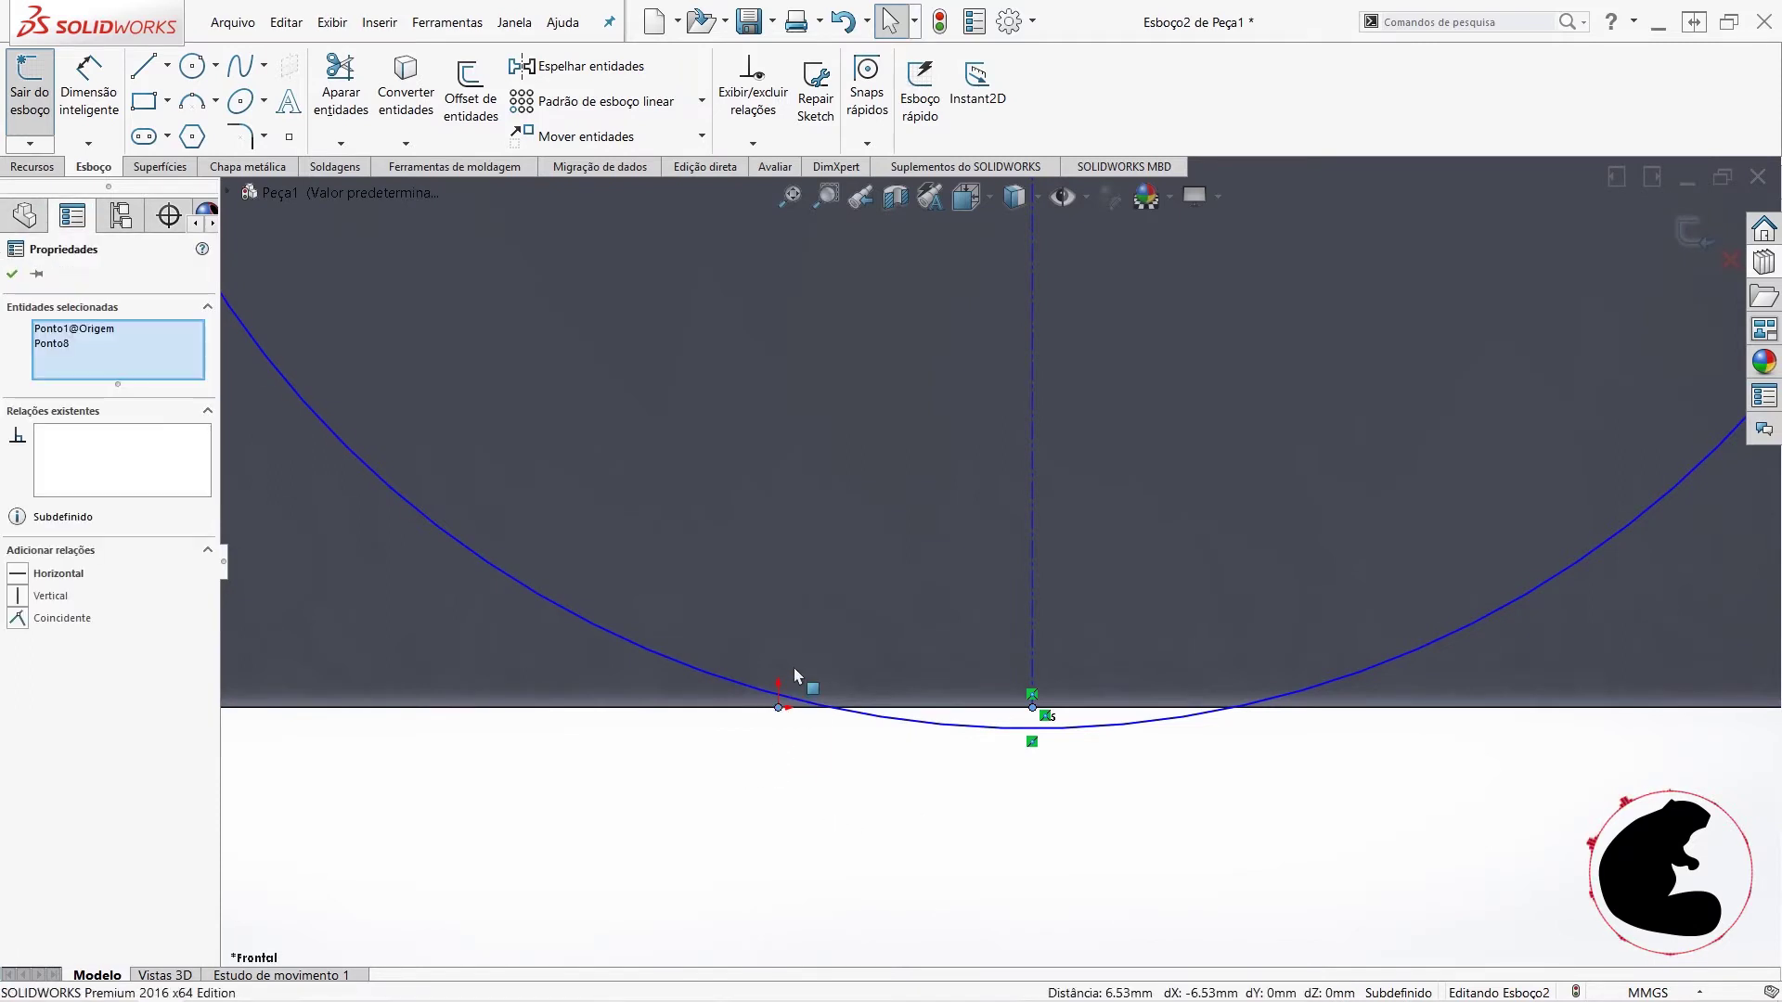
left_click(32, 619)
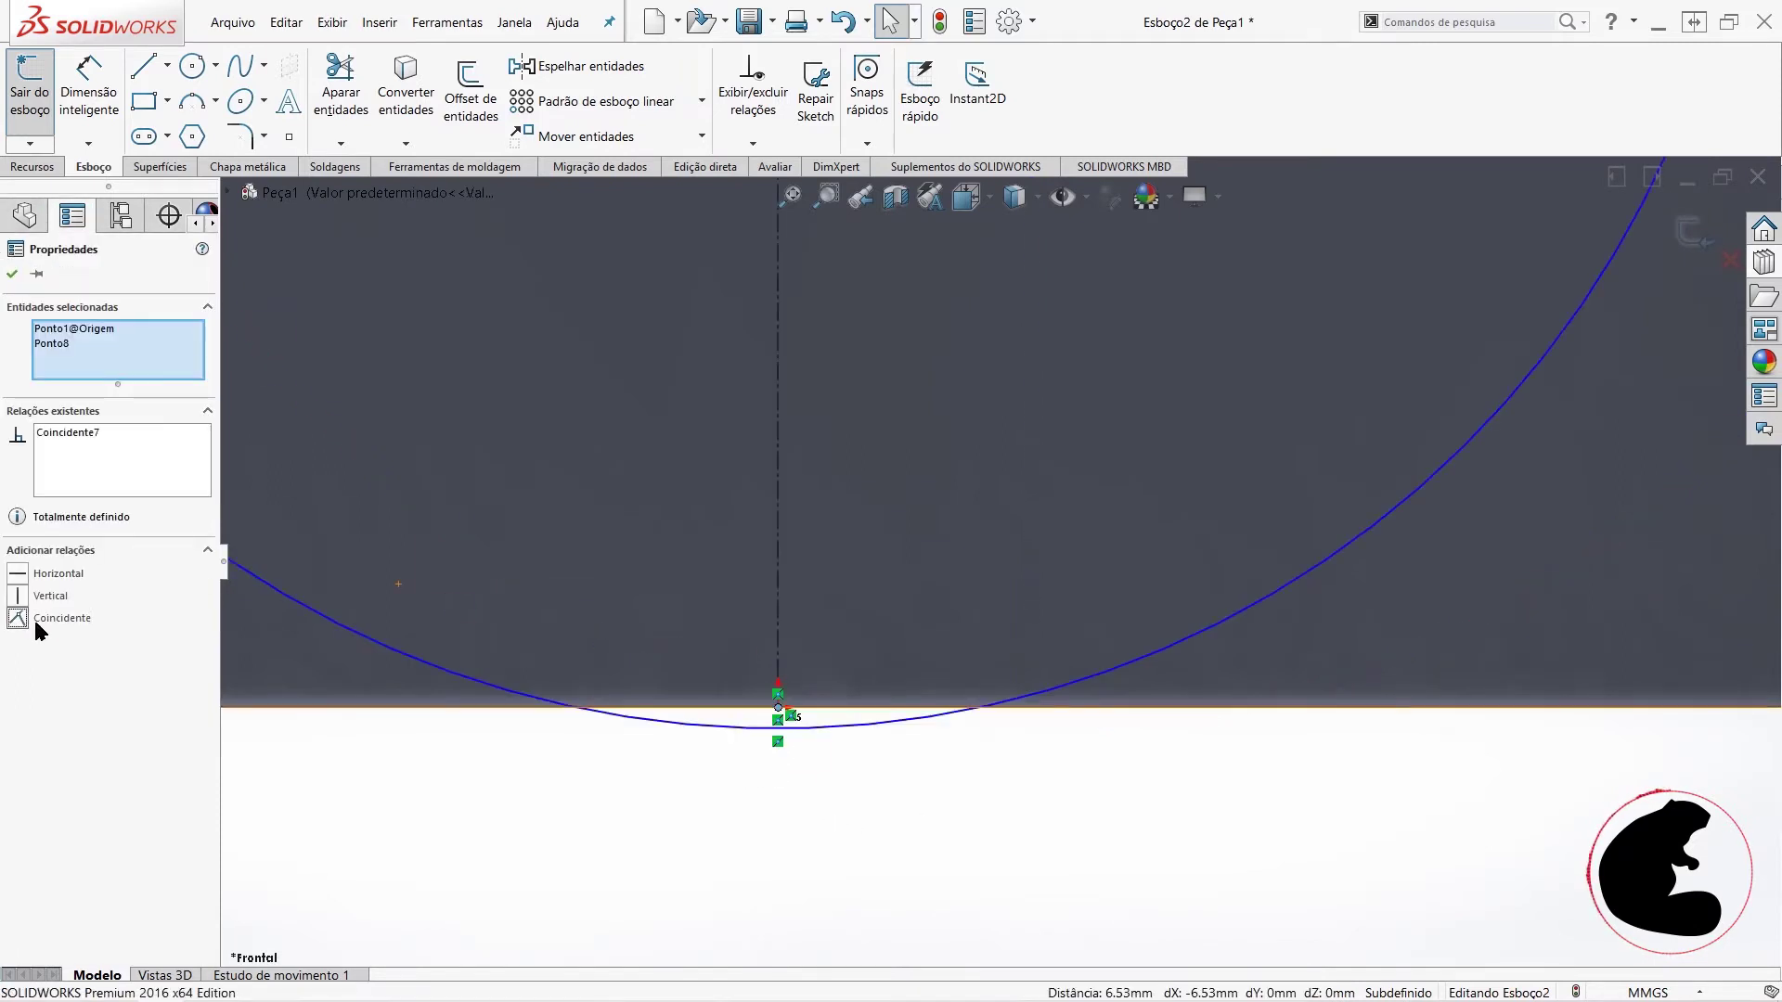
left_click(933, 854)
key("f")
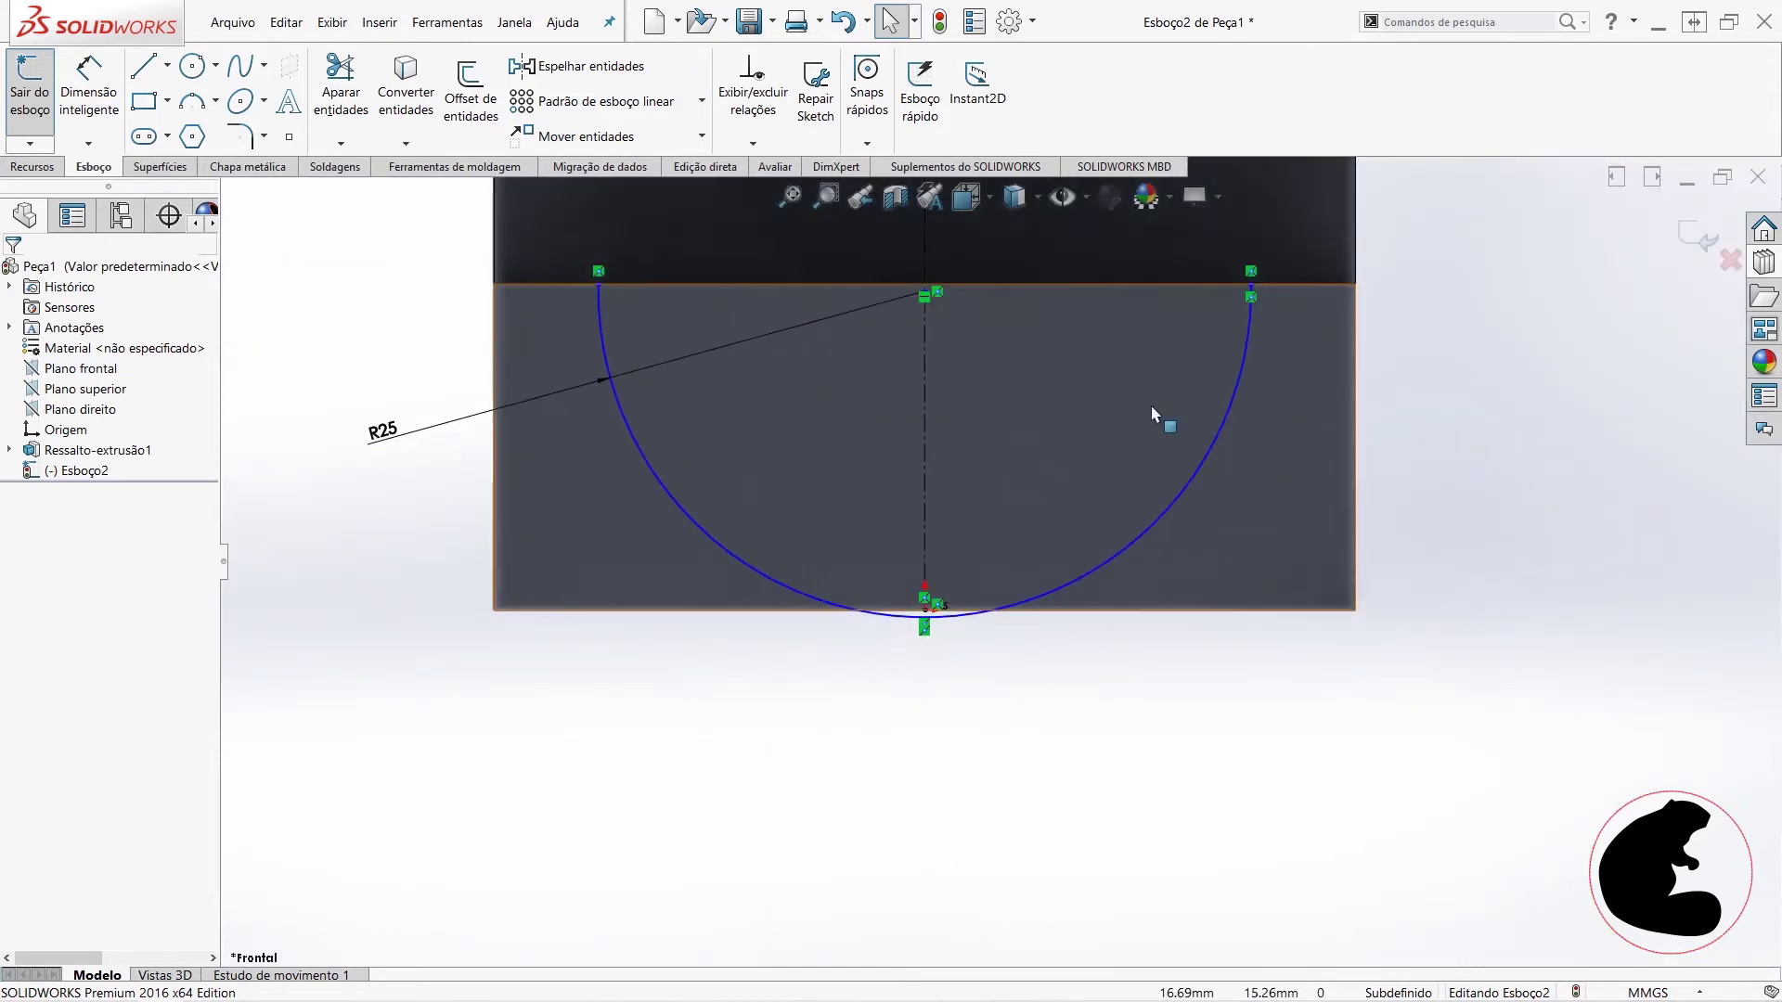
- Nudge the arc's right endpoint left and bring the Pinterest reference beside the model
left_click(1252, 288)
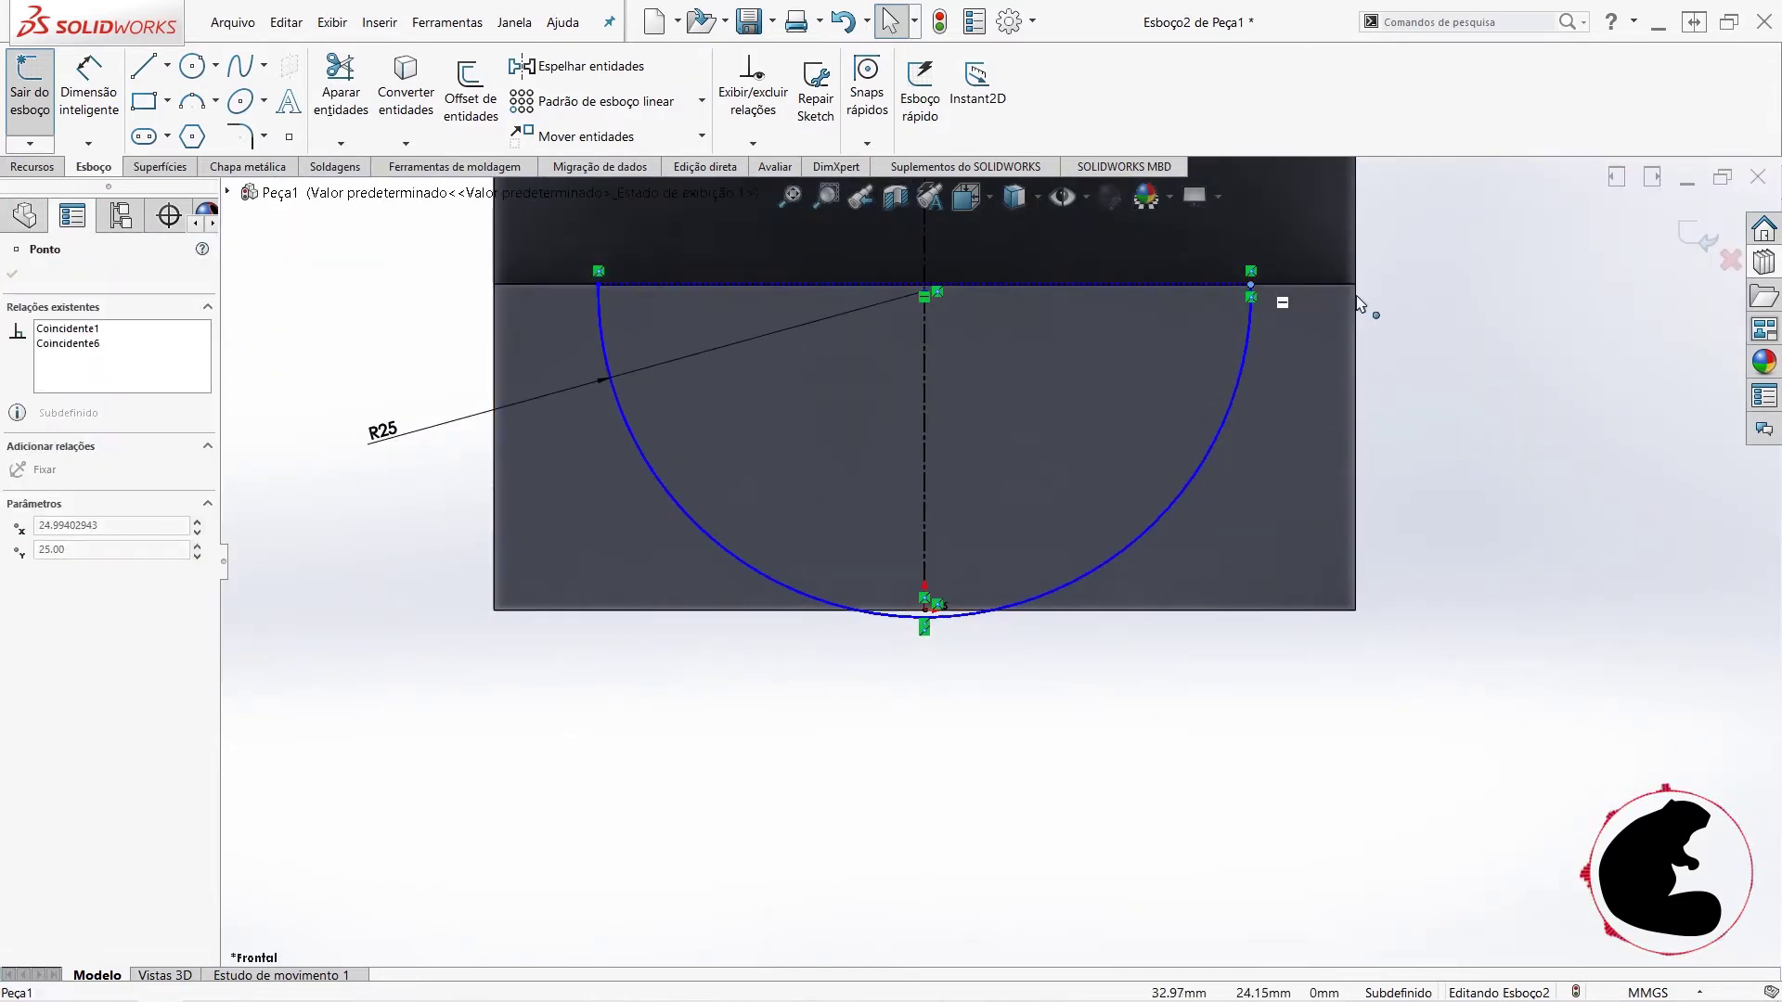
left_click_drag(1348, 305, 1290, 310)
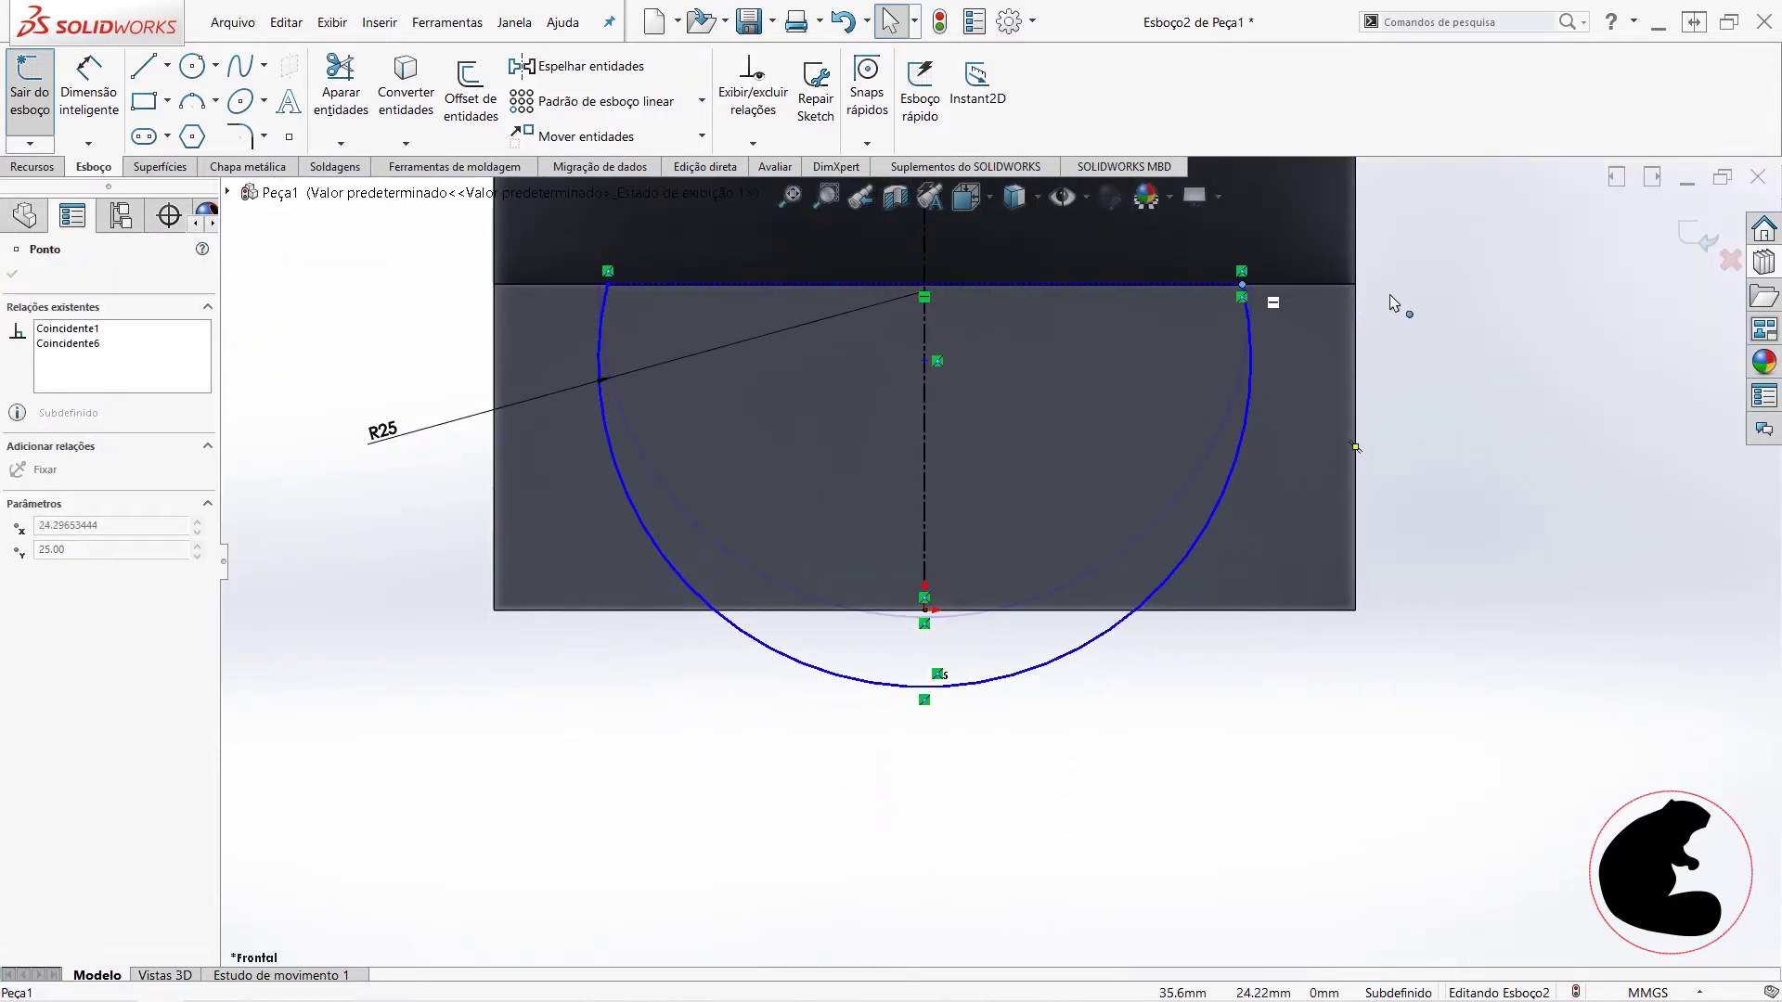
left_click(810, 731)
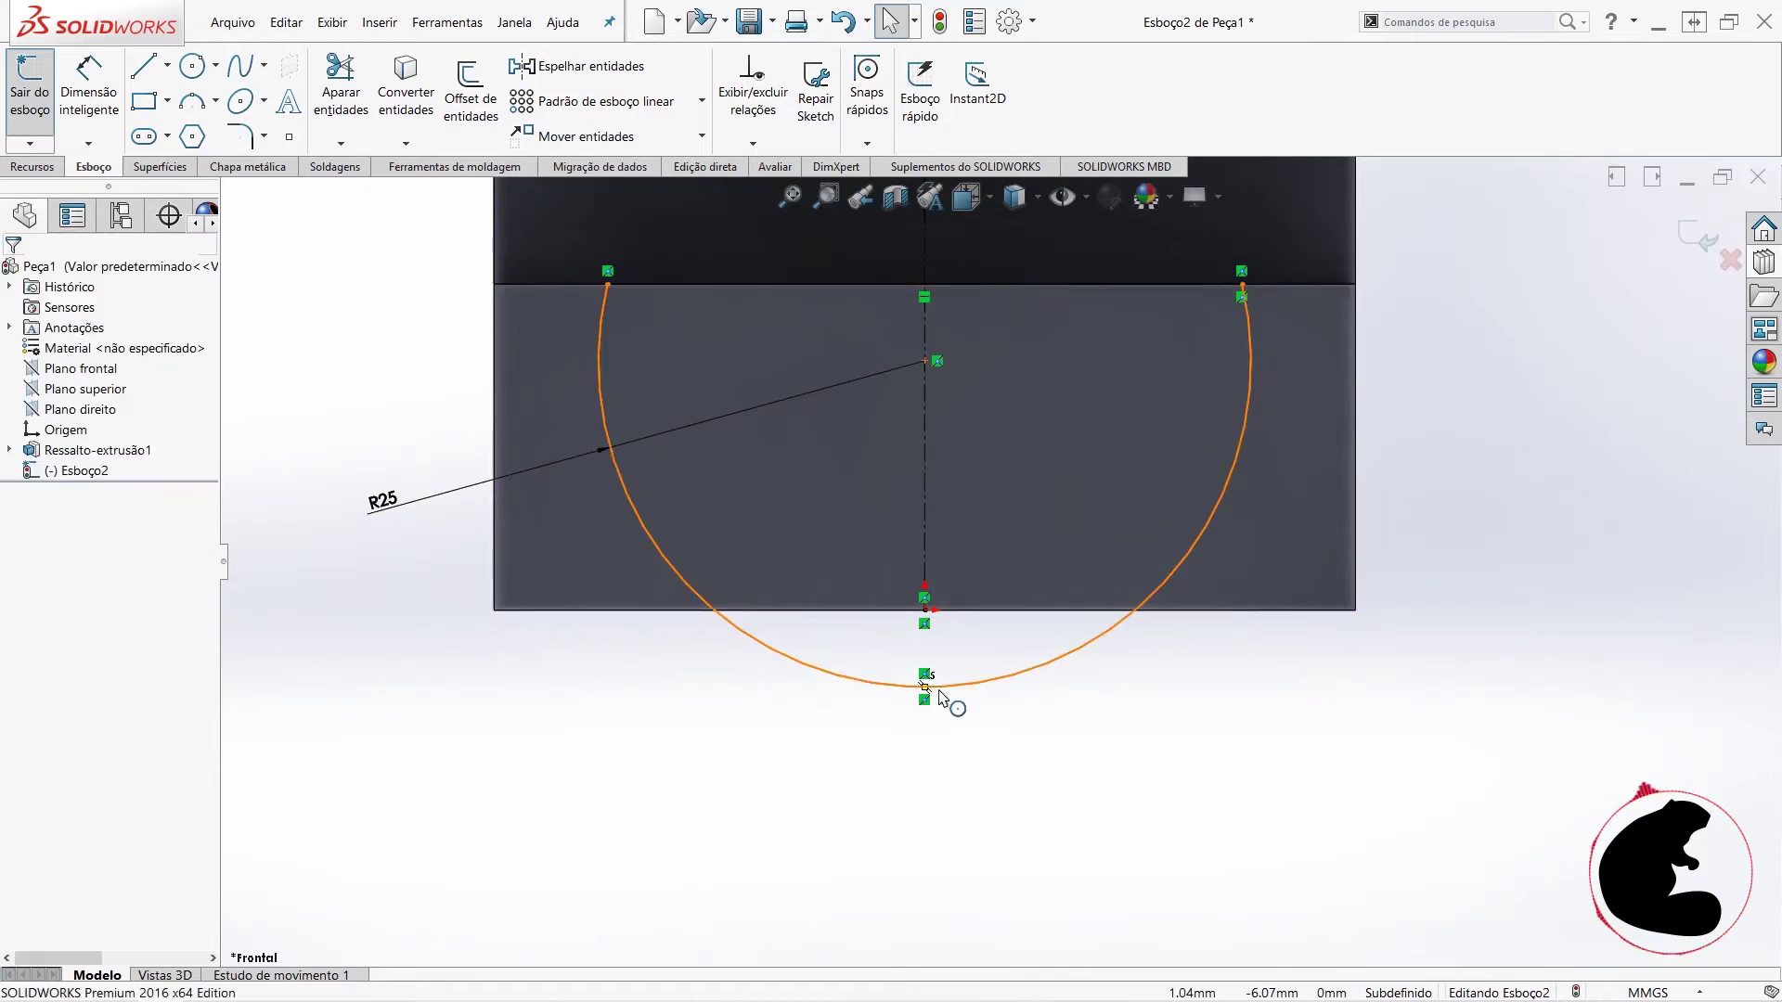
left_click(939, 692)
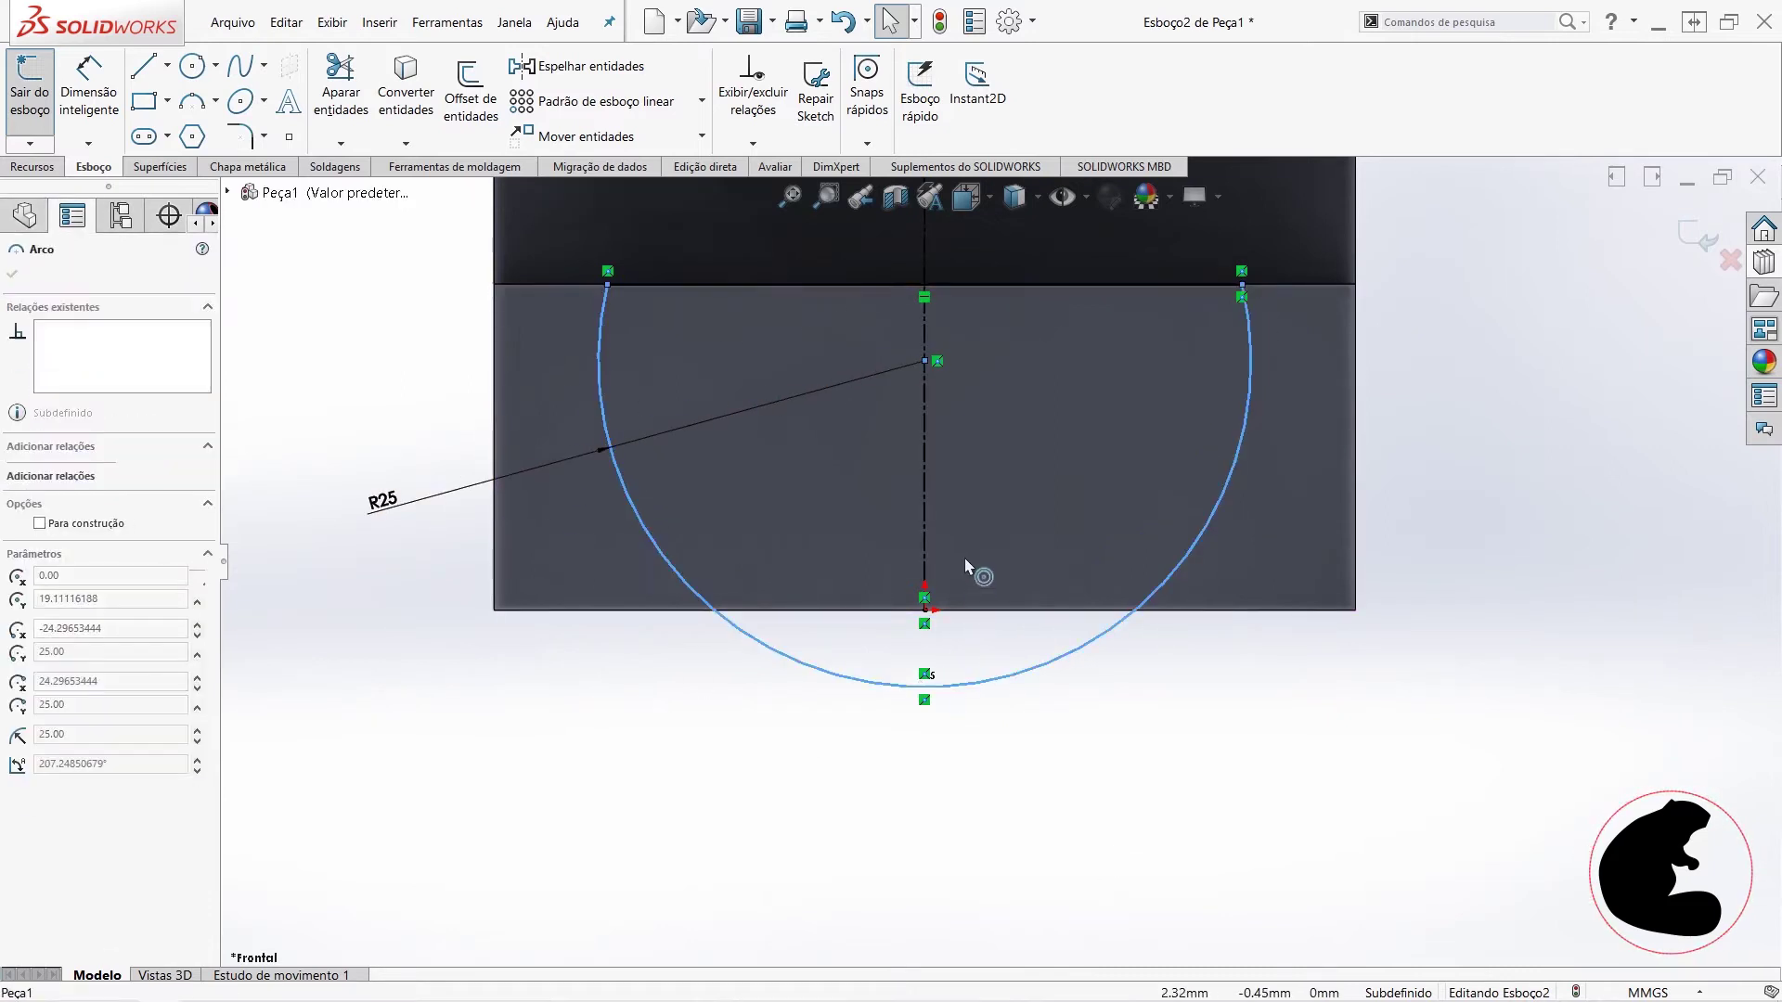
left_click(926, 703)
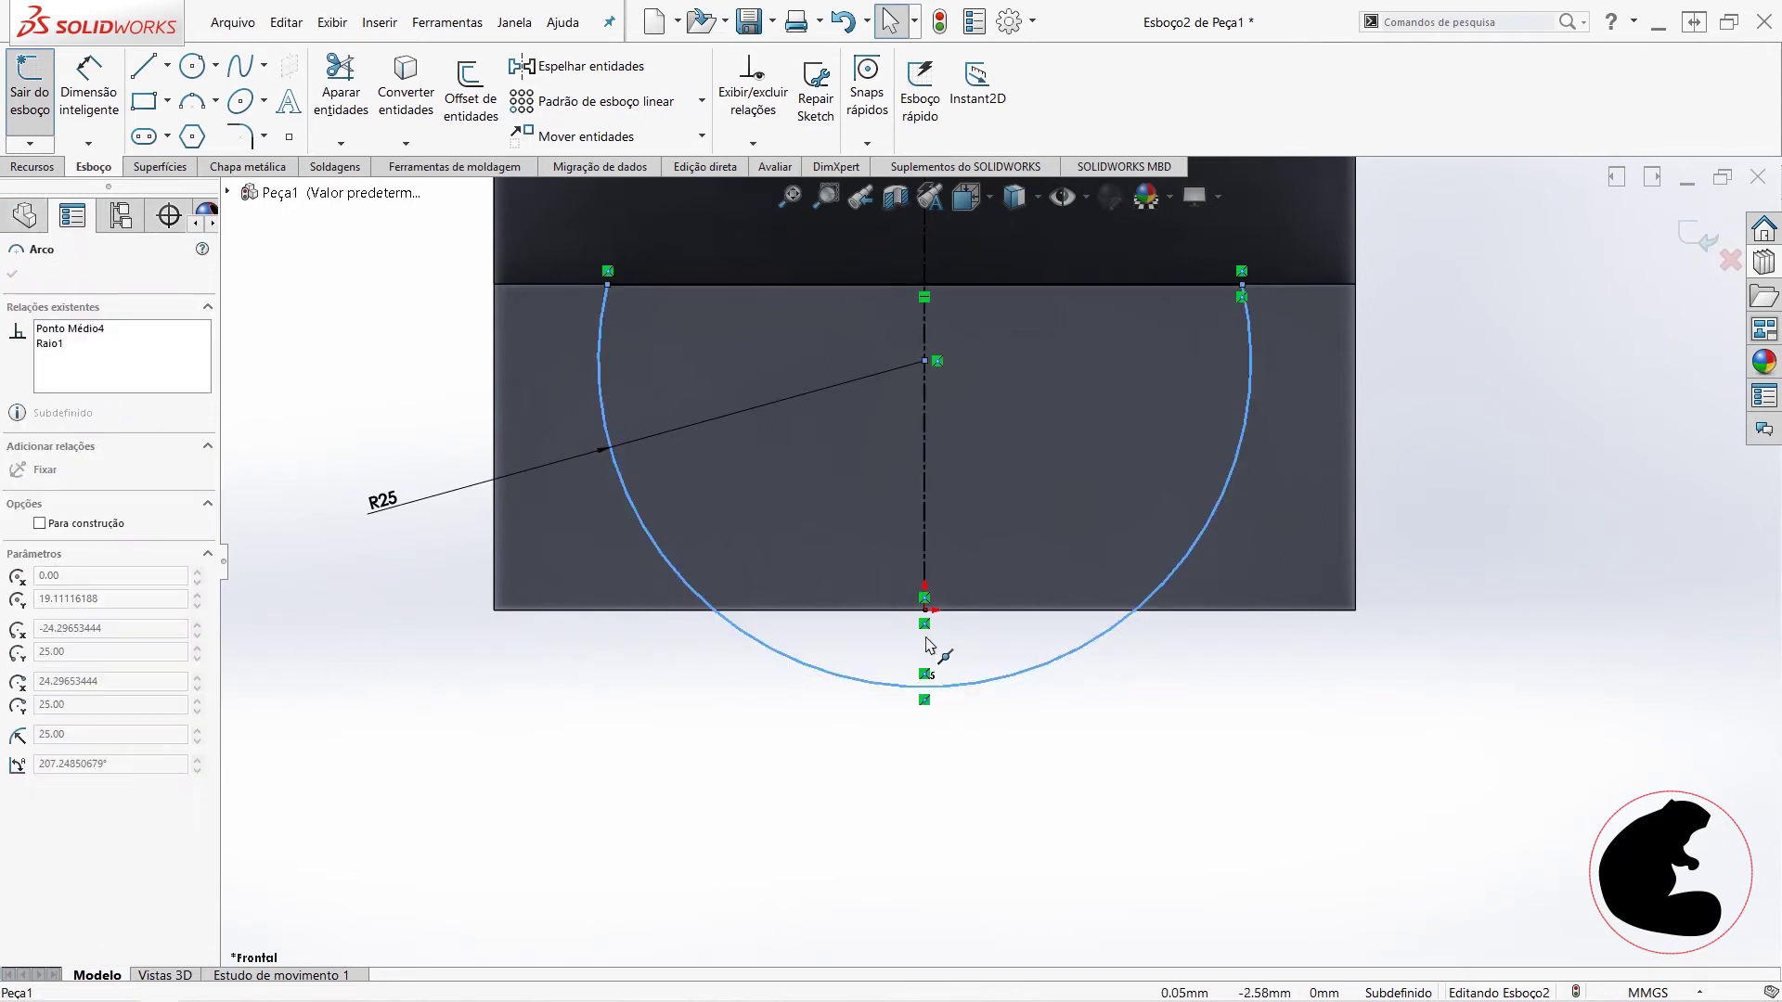
scroll(1380, 676, "up", 5)
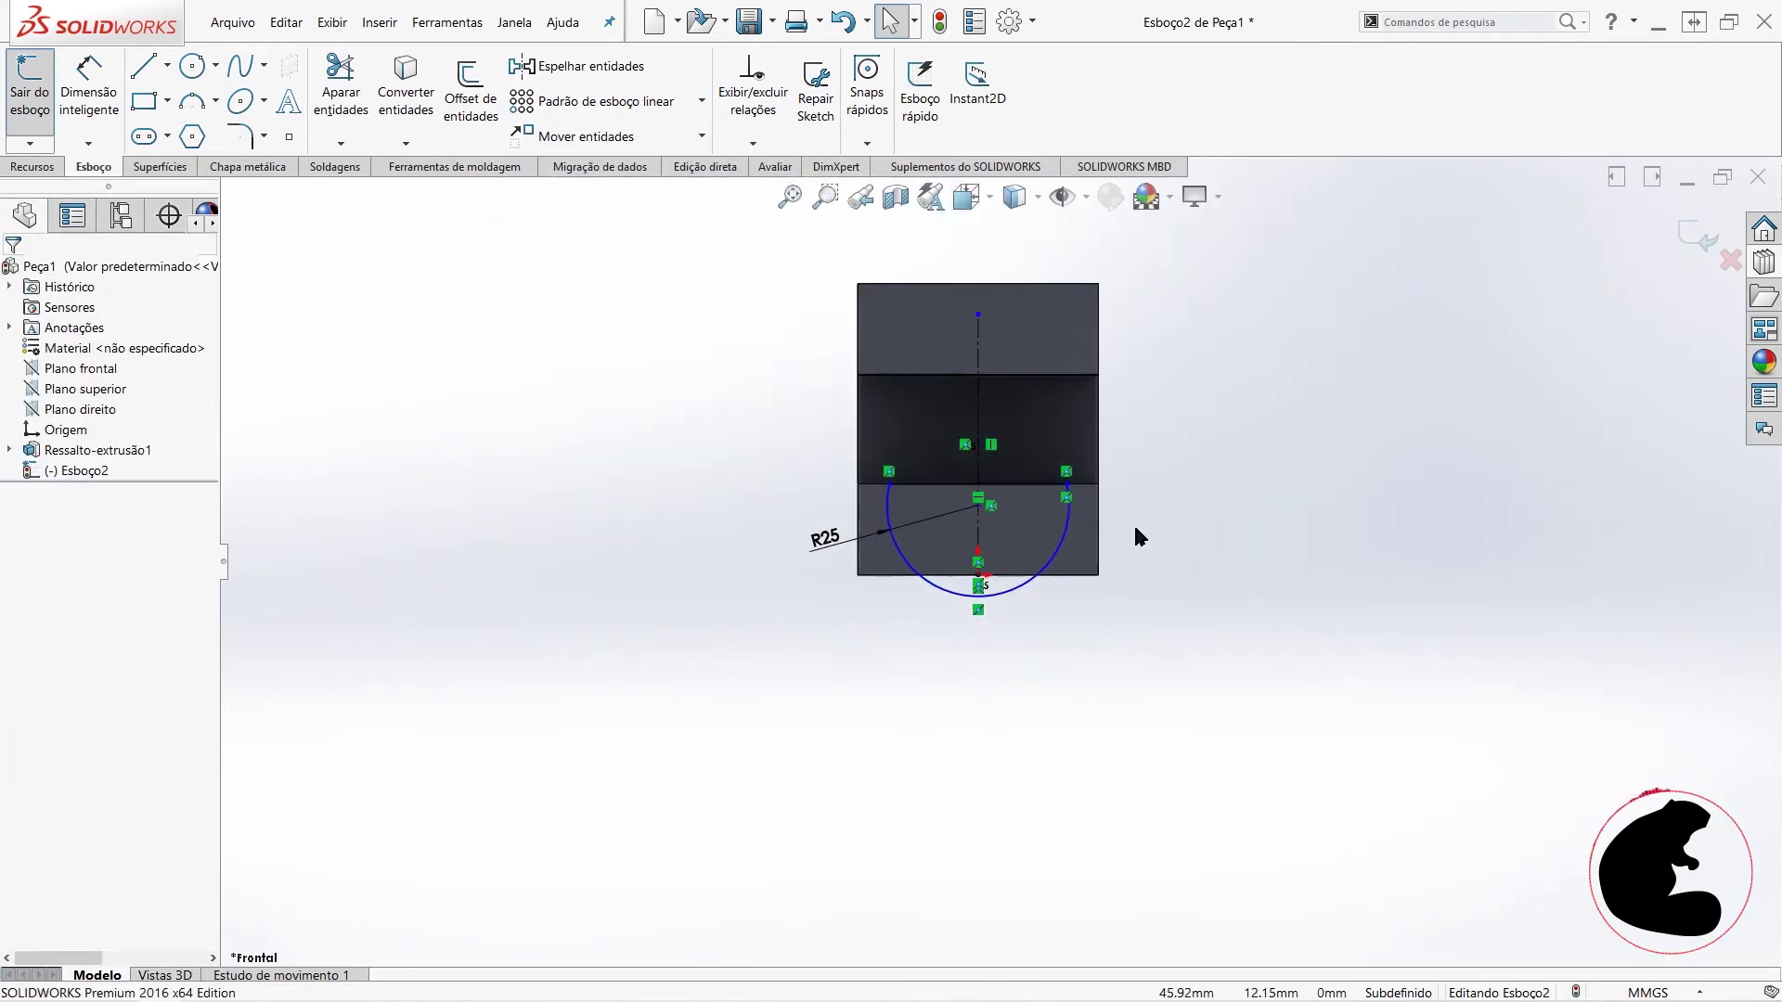
scroll(1105, 506, "down", 3)
scroll(1053, 465, "down", 2)
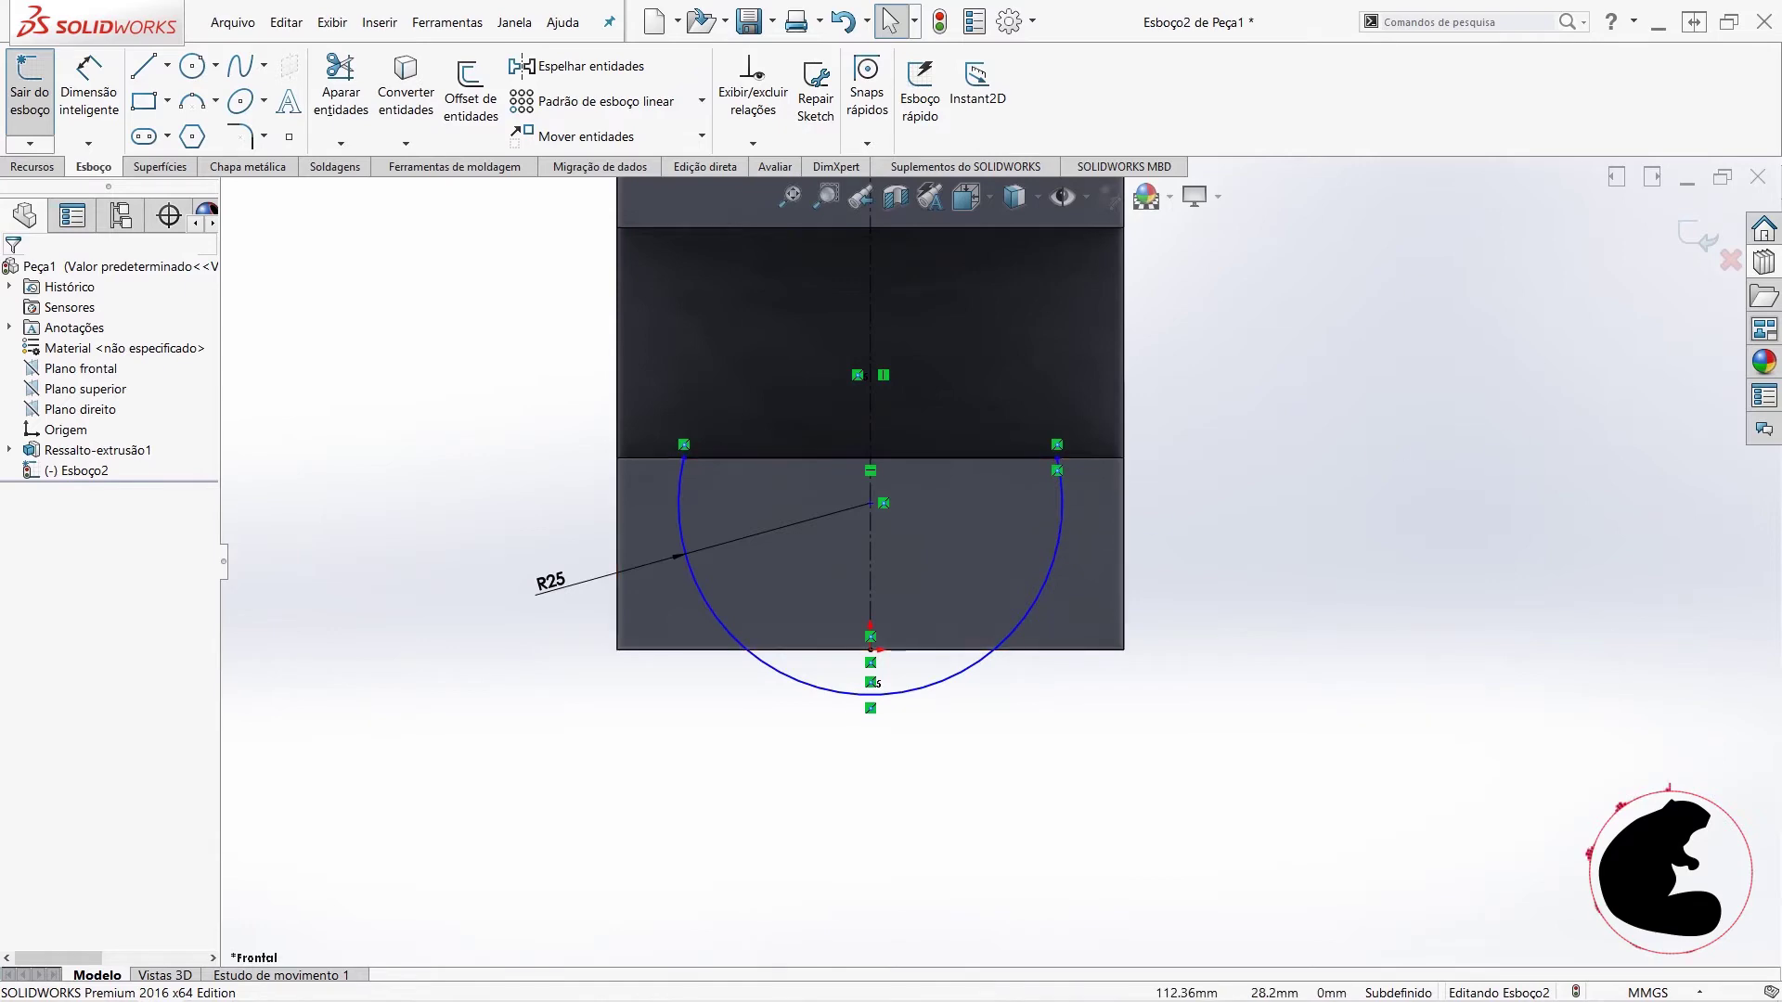
mouse_move(1781, 17)
left_mouse_down()
mouse_move(1417, 17)
mouse_move(1417, 2)
left_mouse_up()
scroll(835, 640, "down", 3)
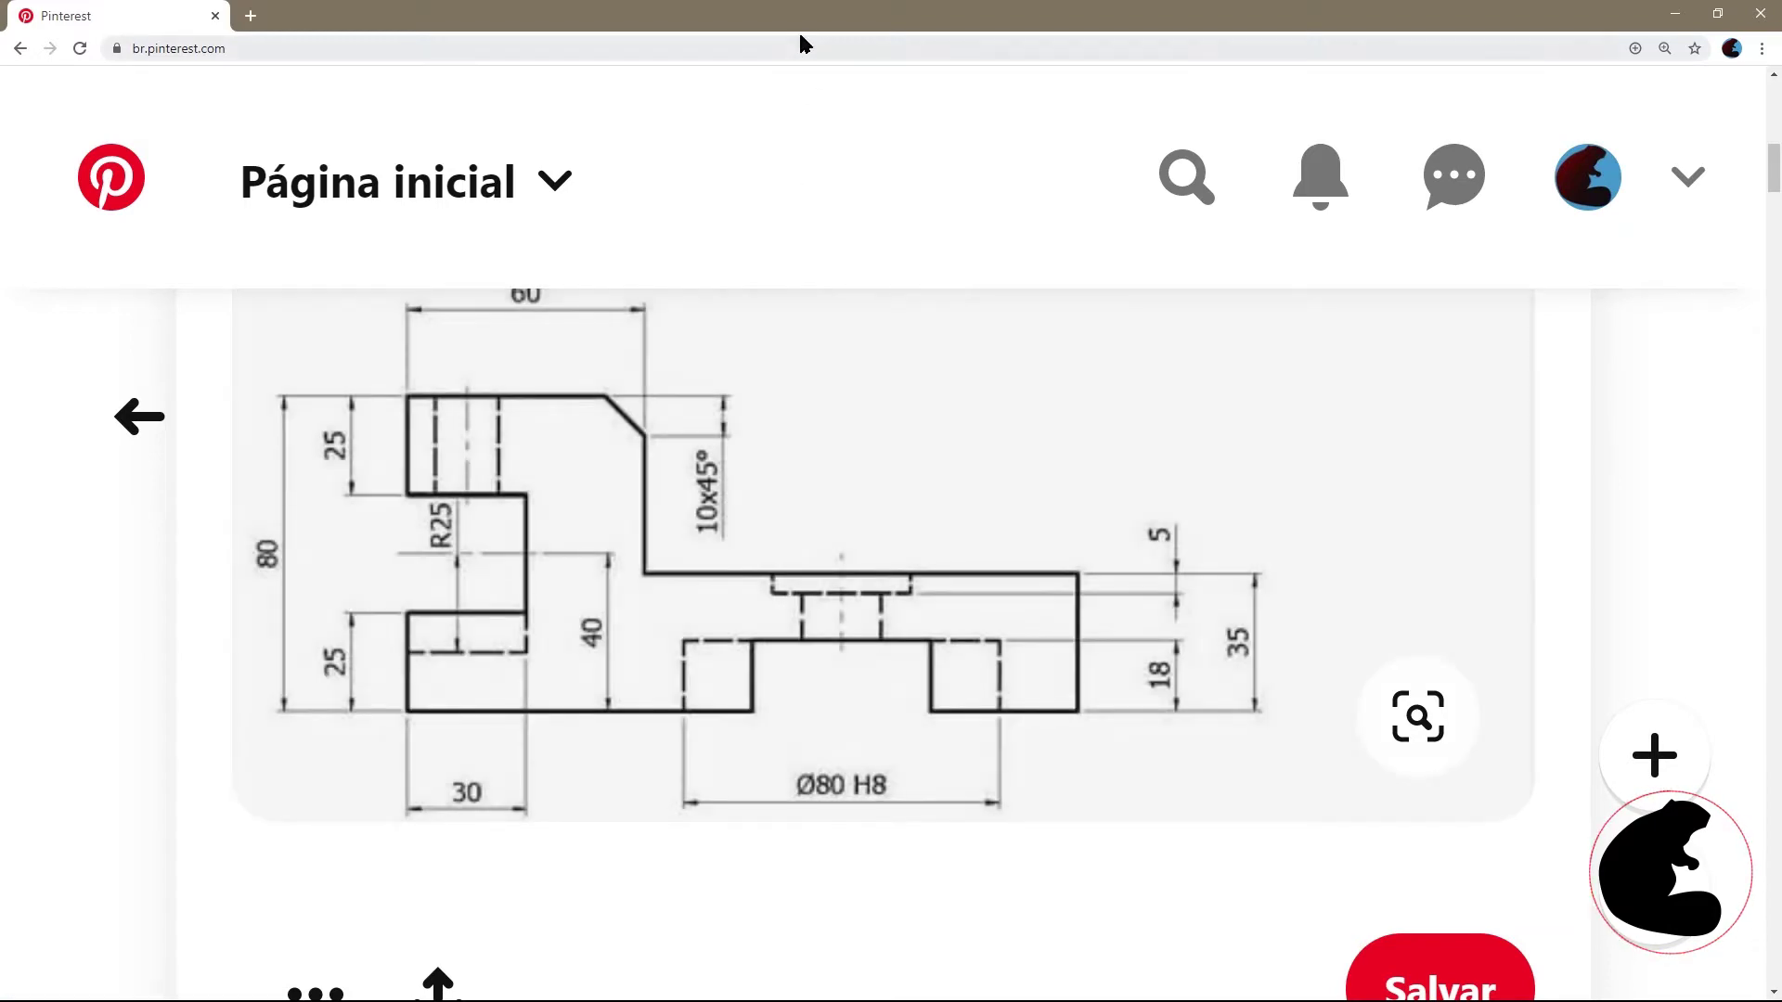
- Restore the Pinterest window to a smaller size and bring SOLIDWORKS back in front
double_click(798, 29)
key("alt+Tab")
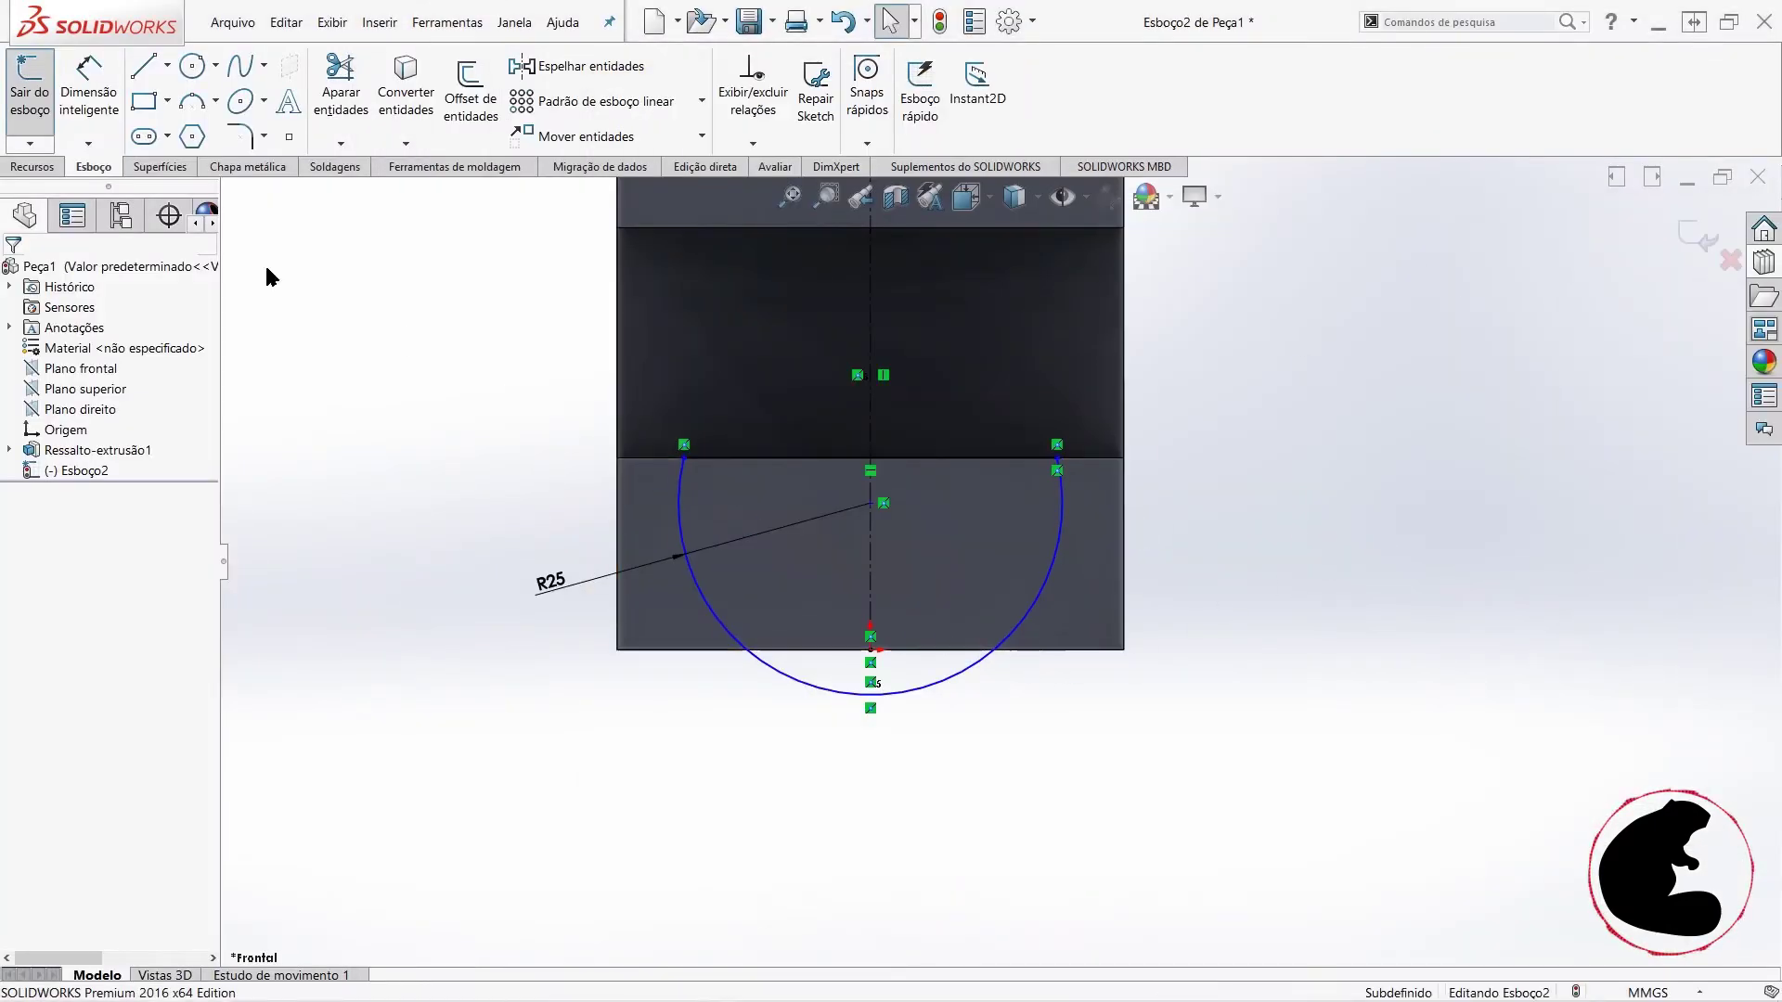
- Dimension the R25 arc's centre 40 mm above the part's bottom edge
left_click(869, 505)
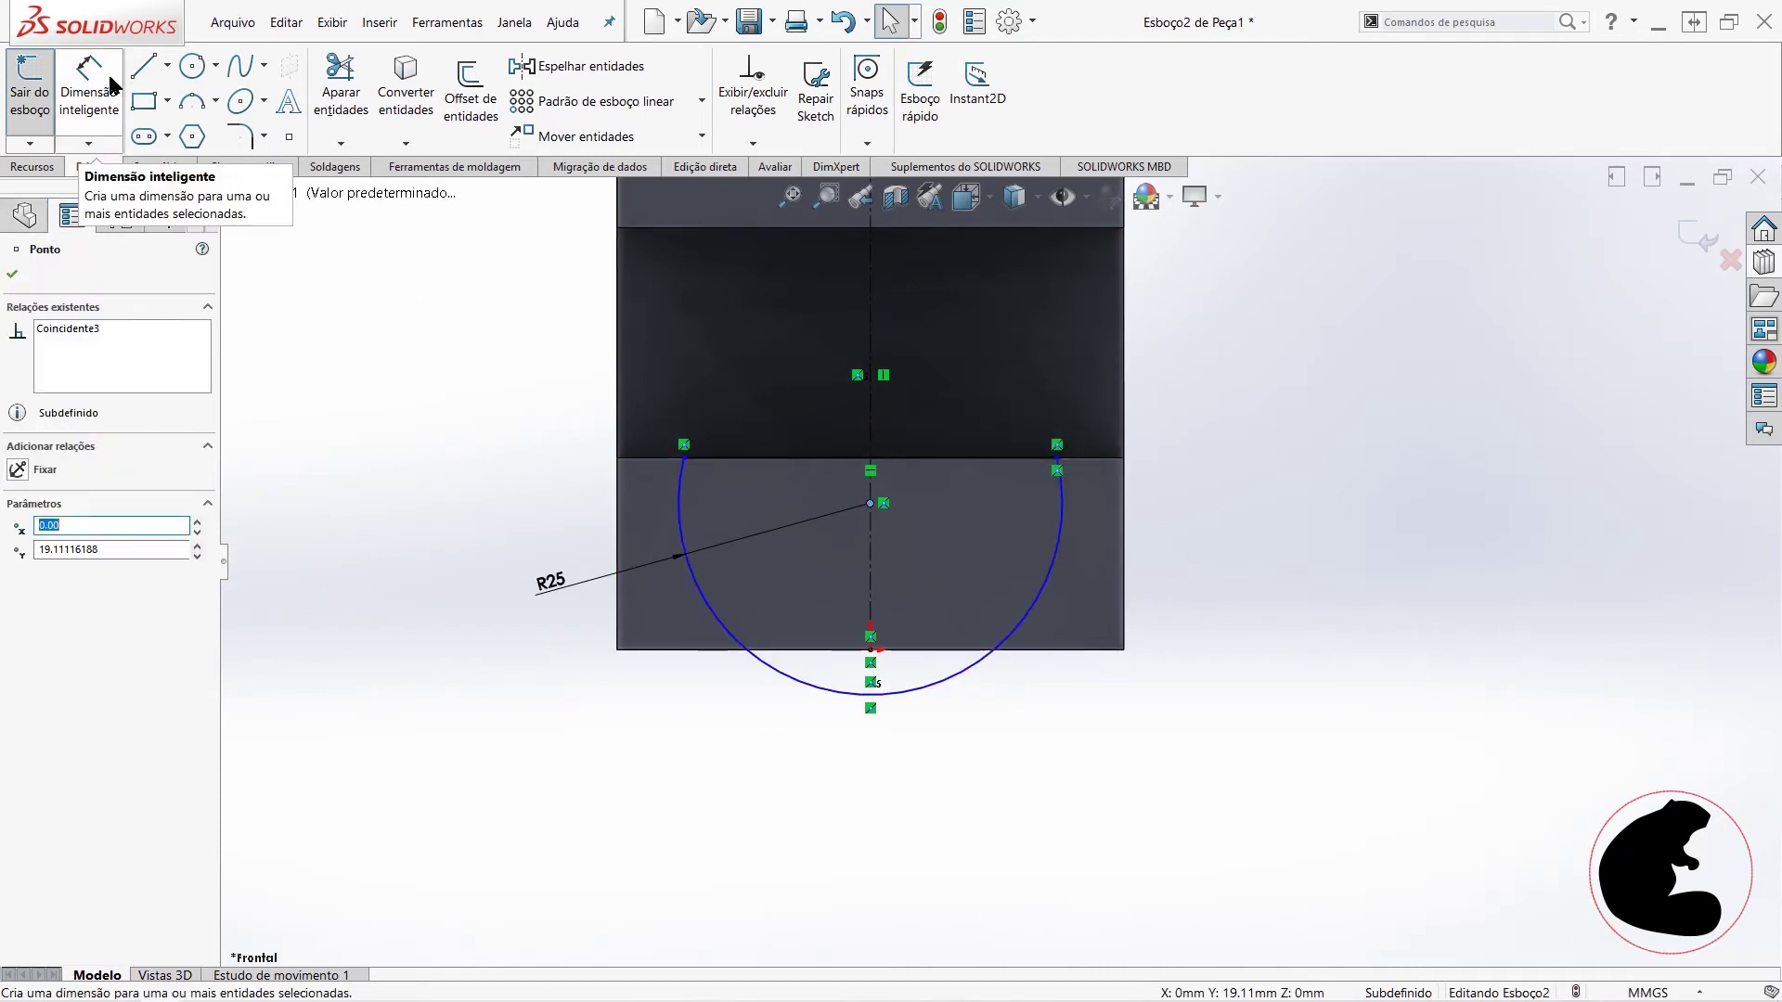
left_click(1212, 541)
left_click(84, 102)
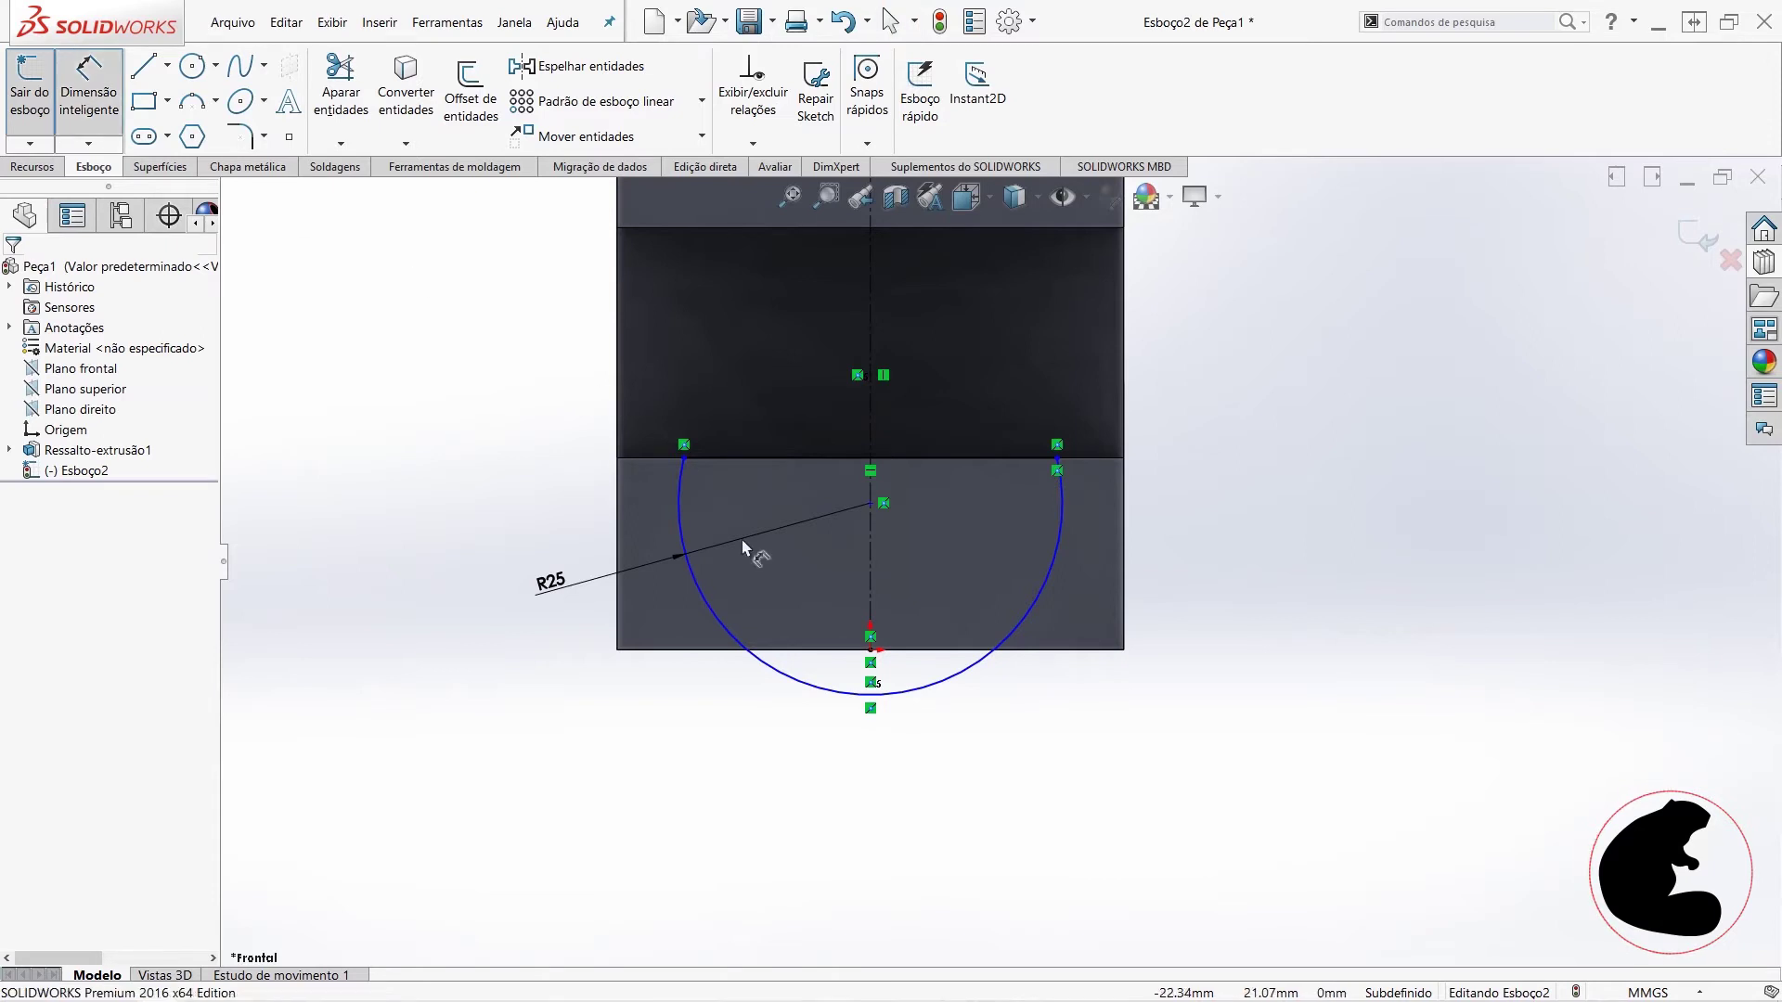
left_click(870, 505)
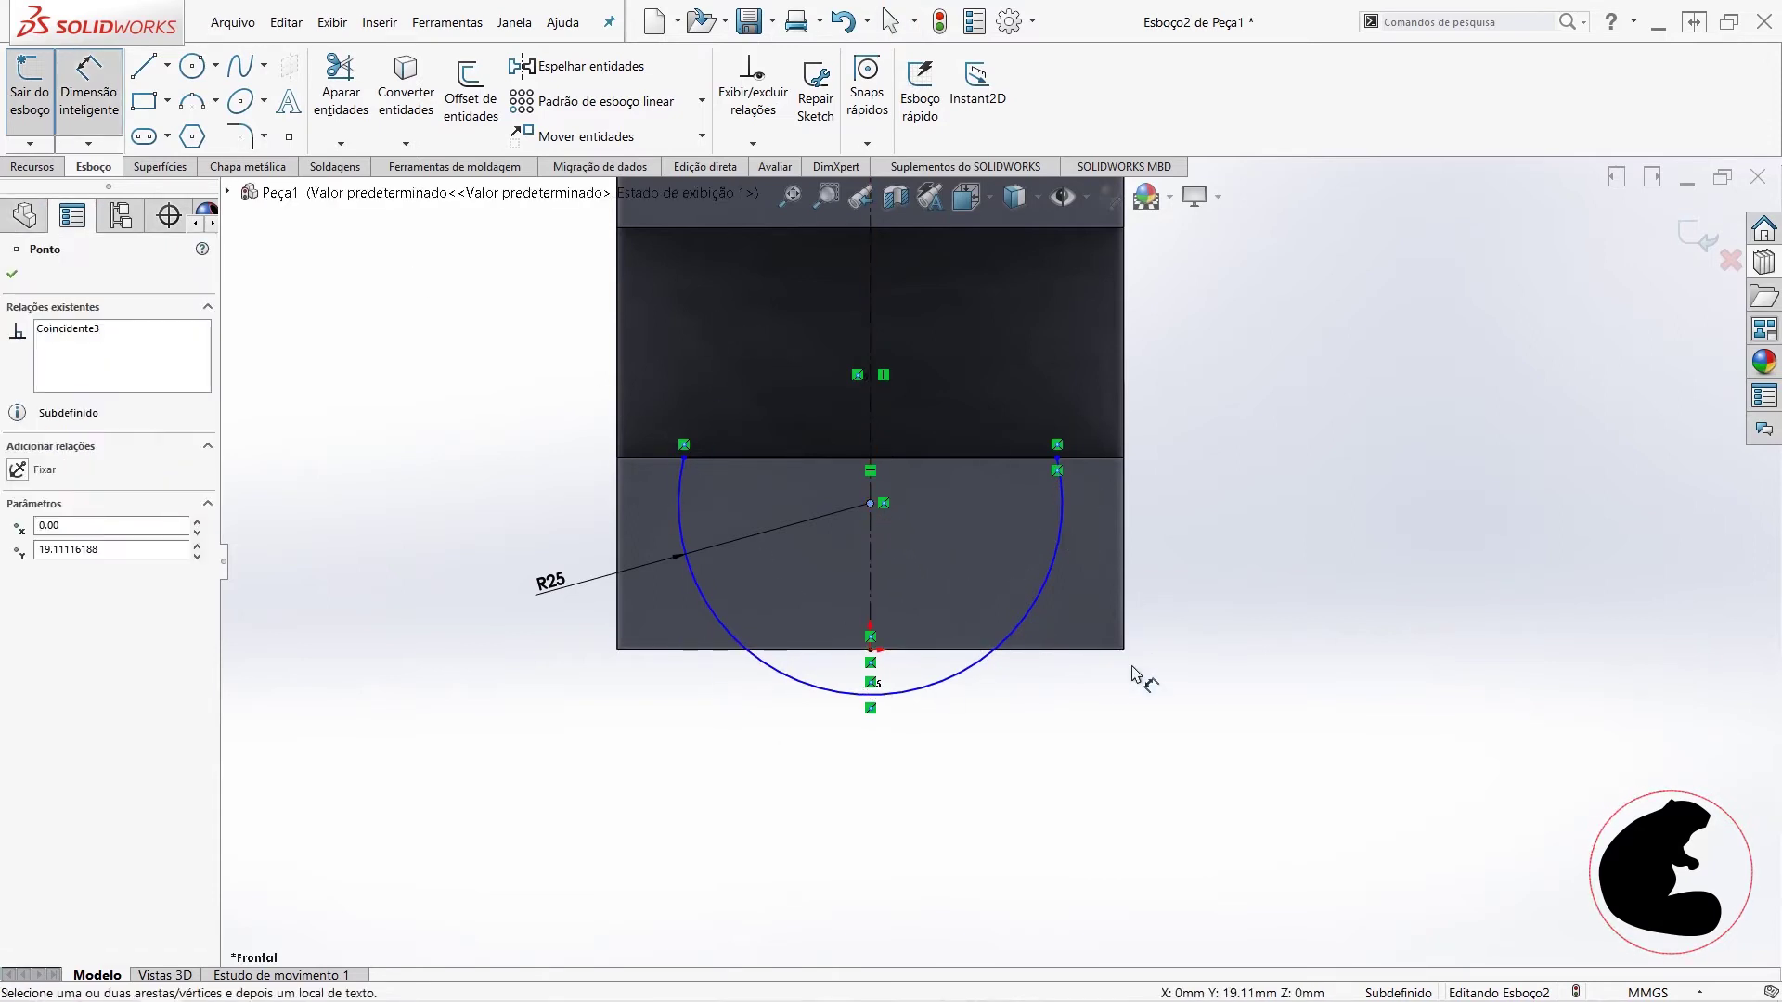
left_click(1077, 649)
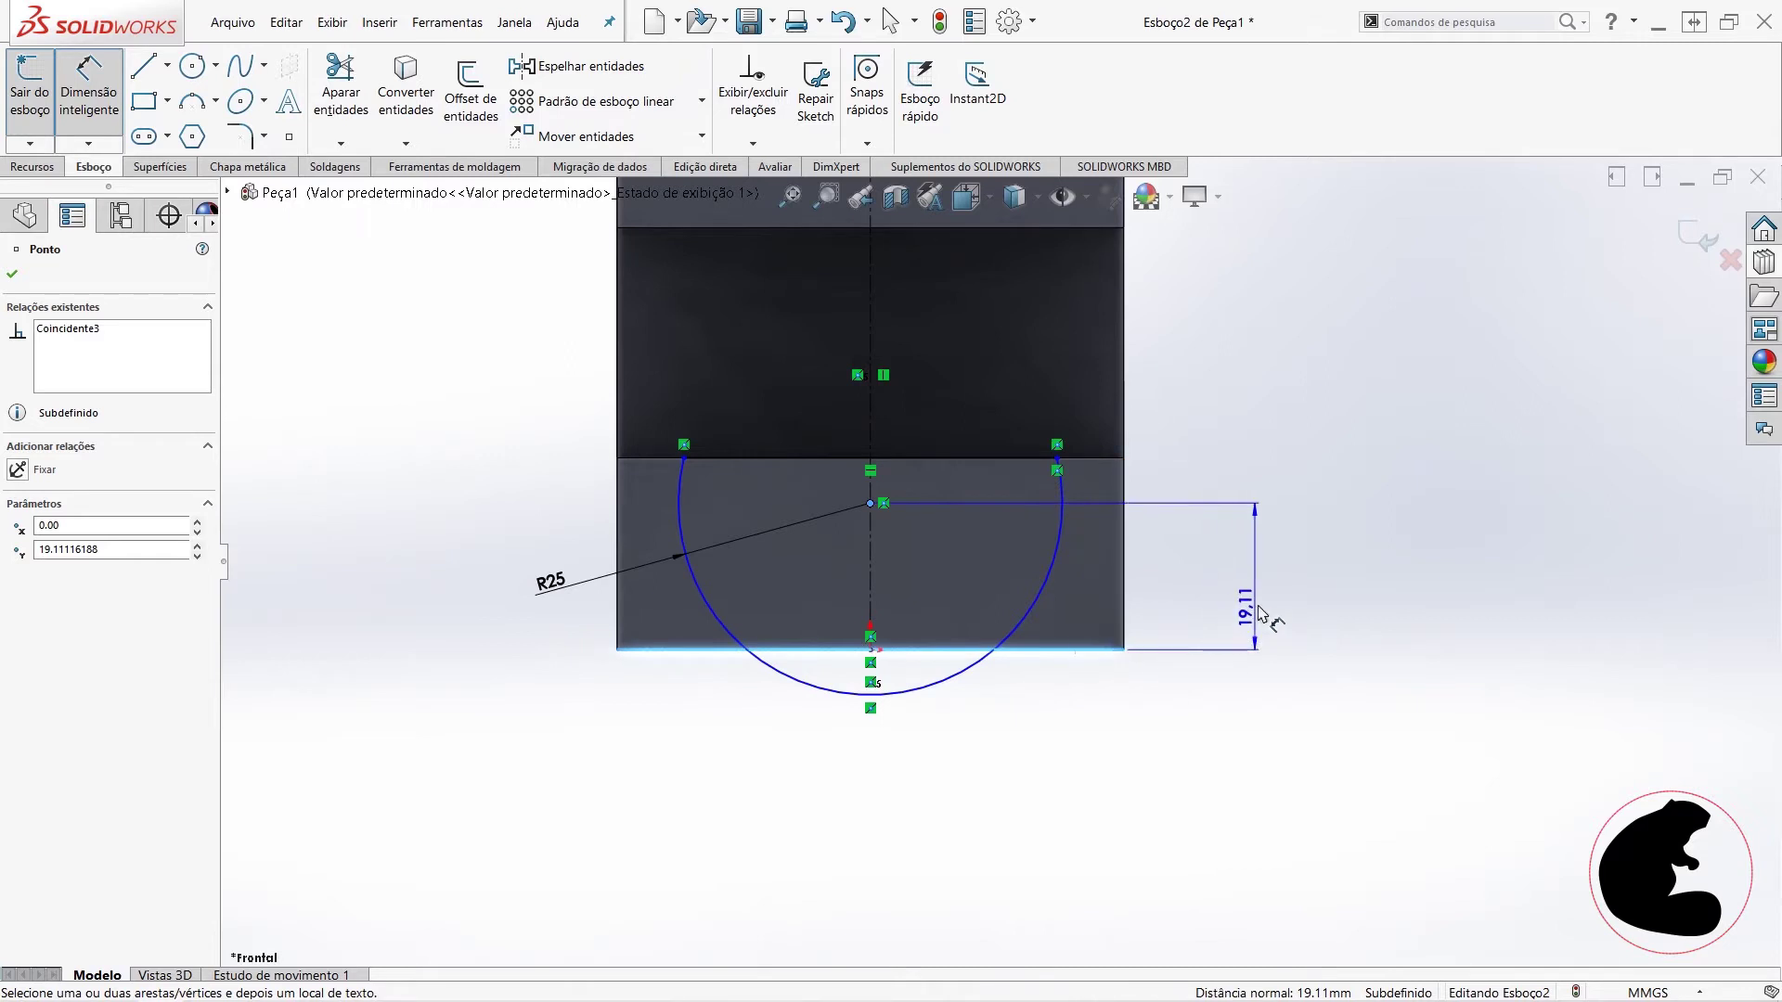
left_click(1259, 598)
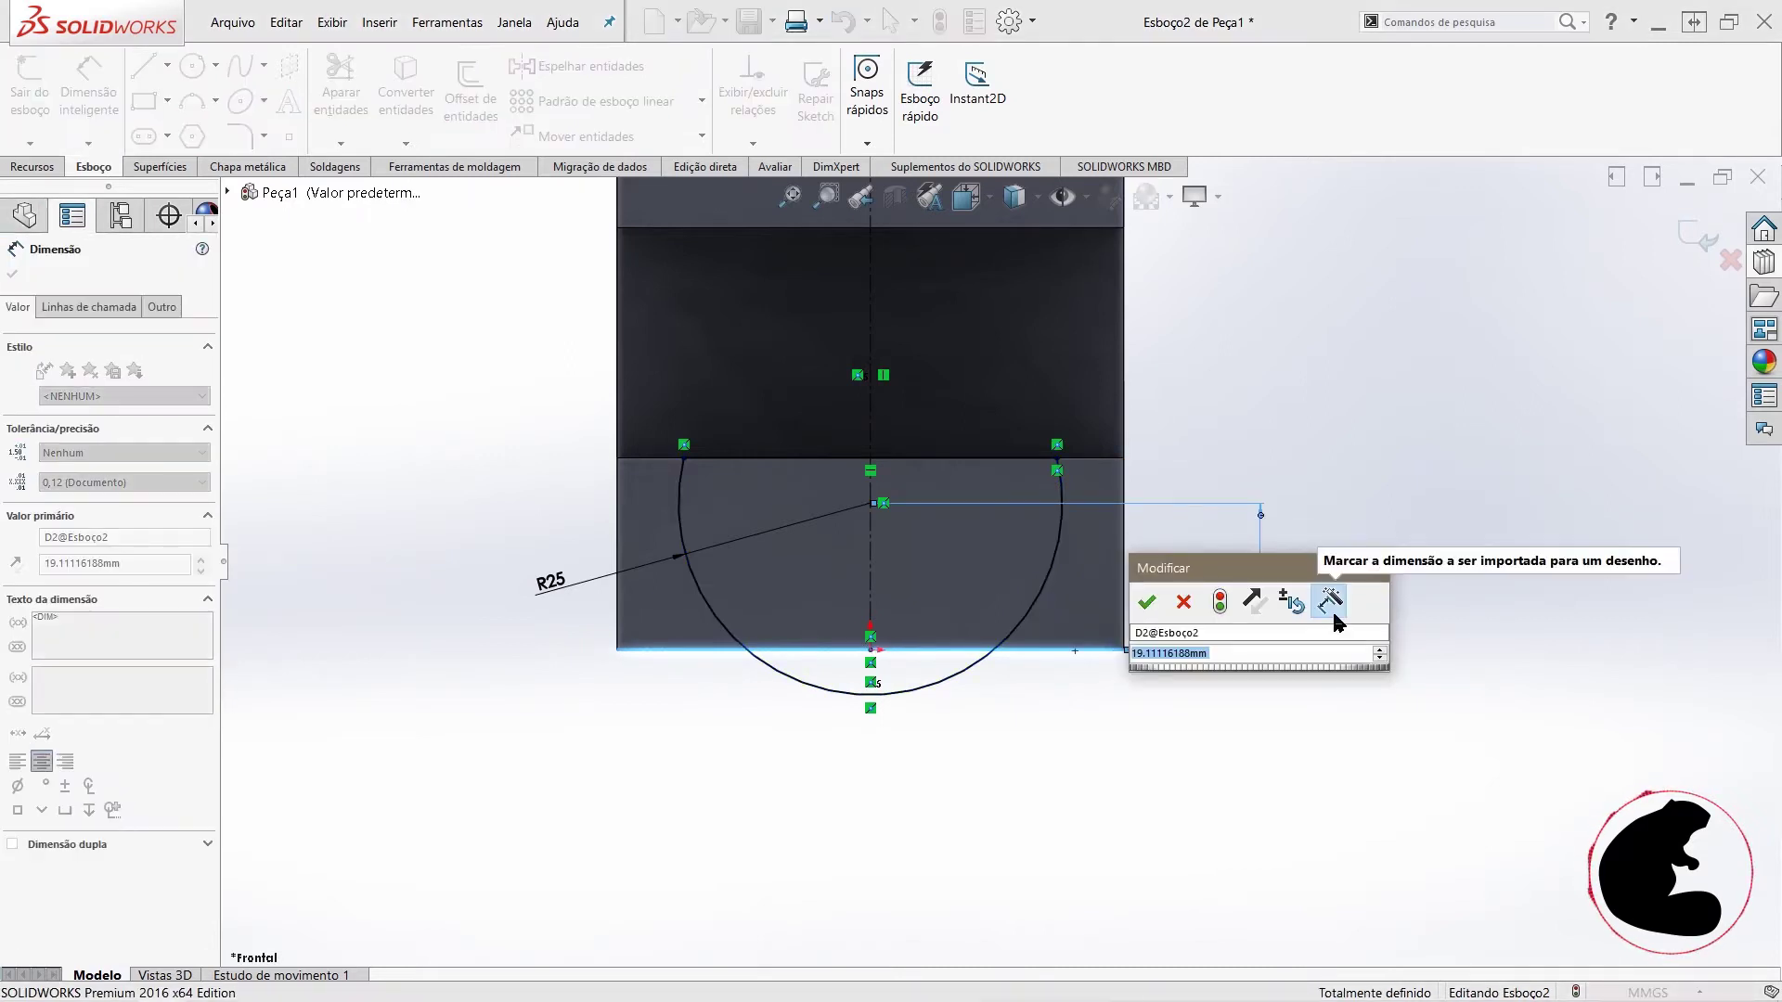
type("40")
key("Return")
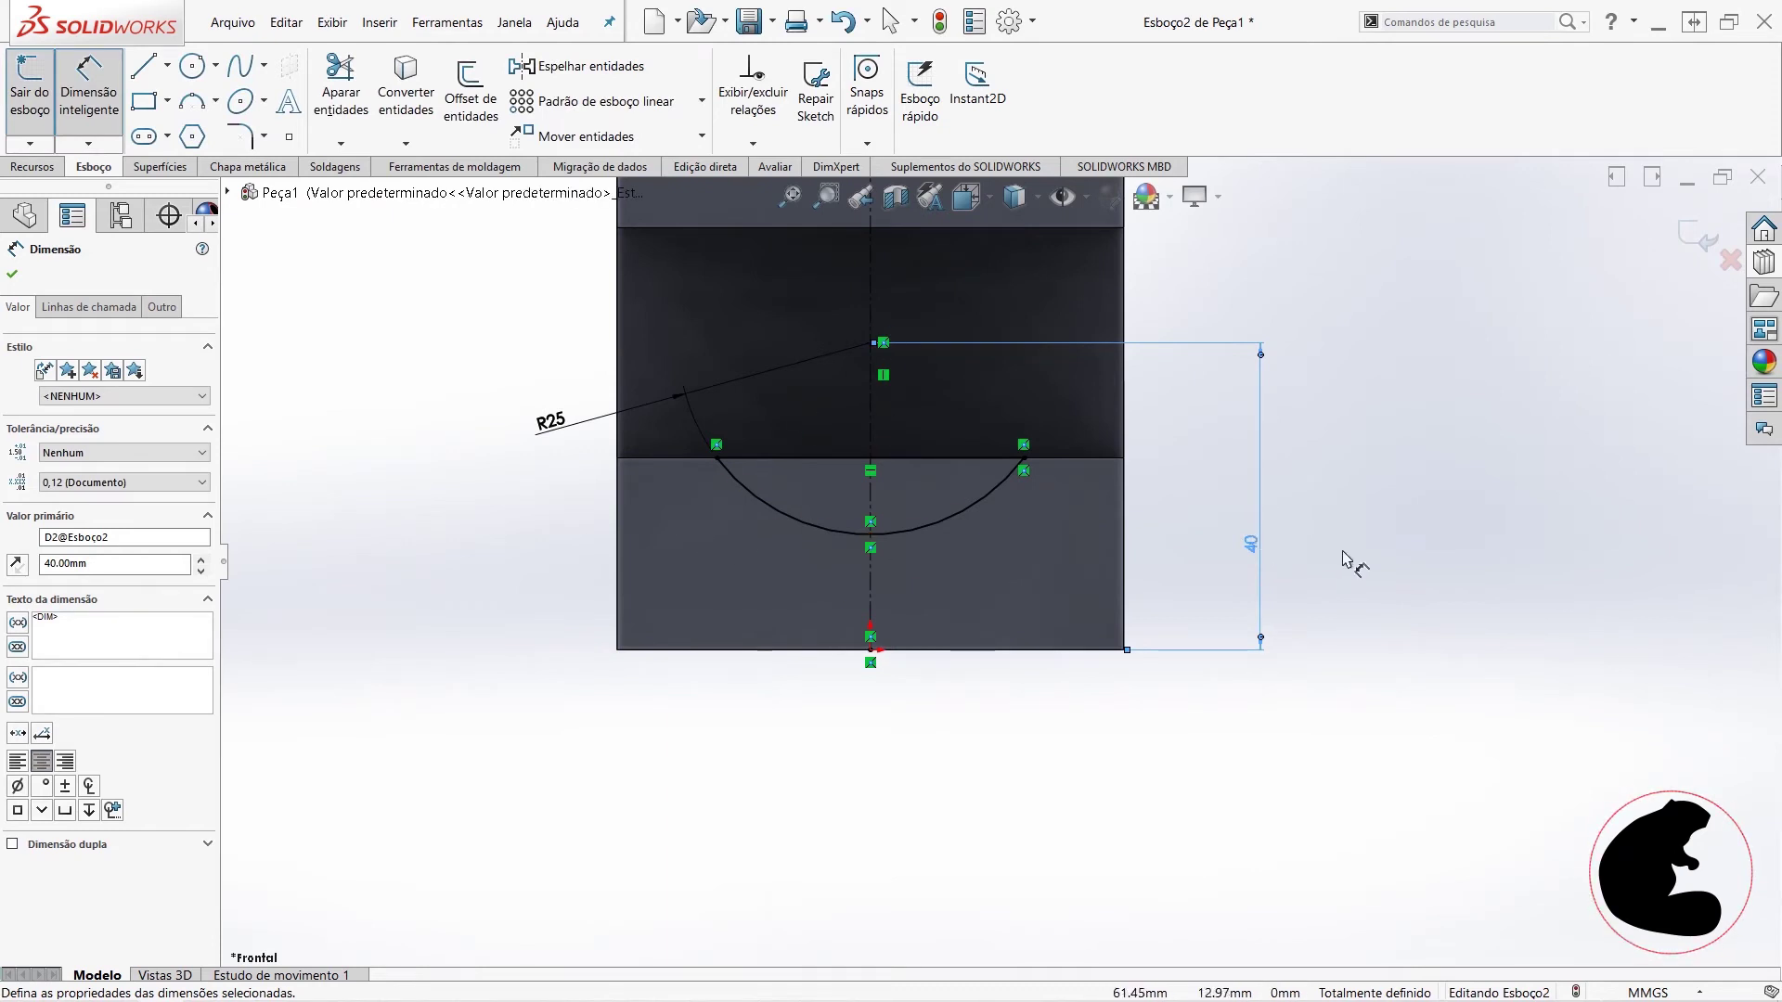
key("Escape")
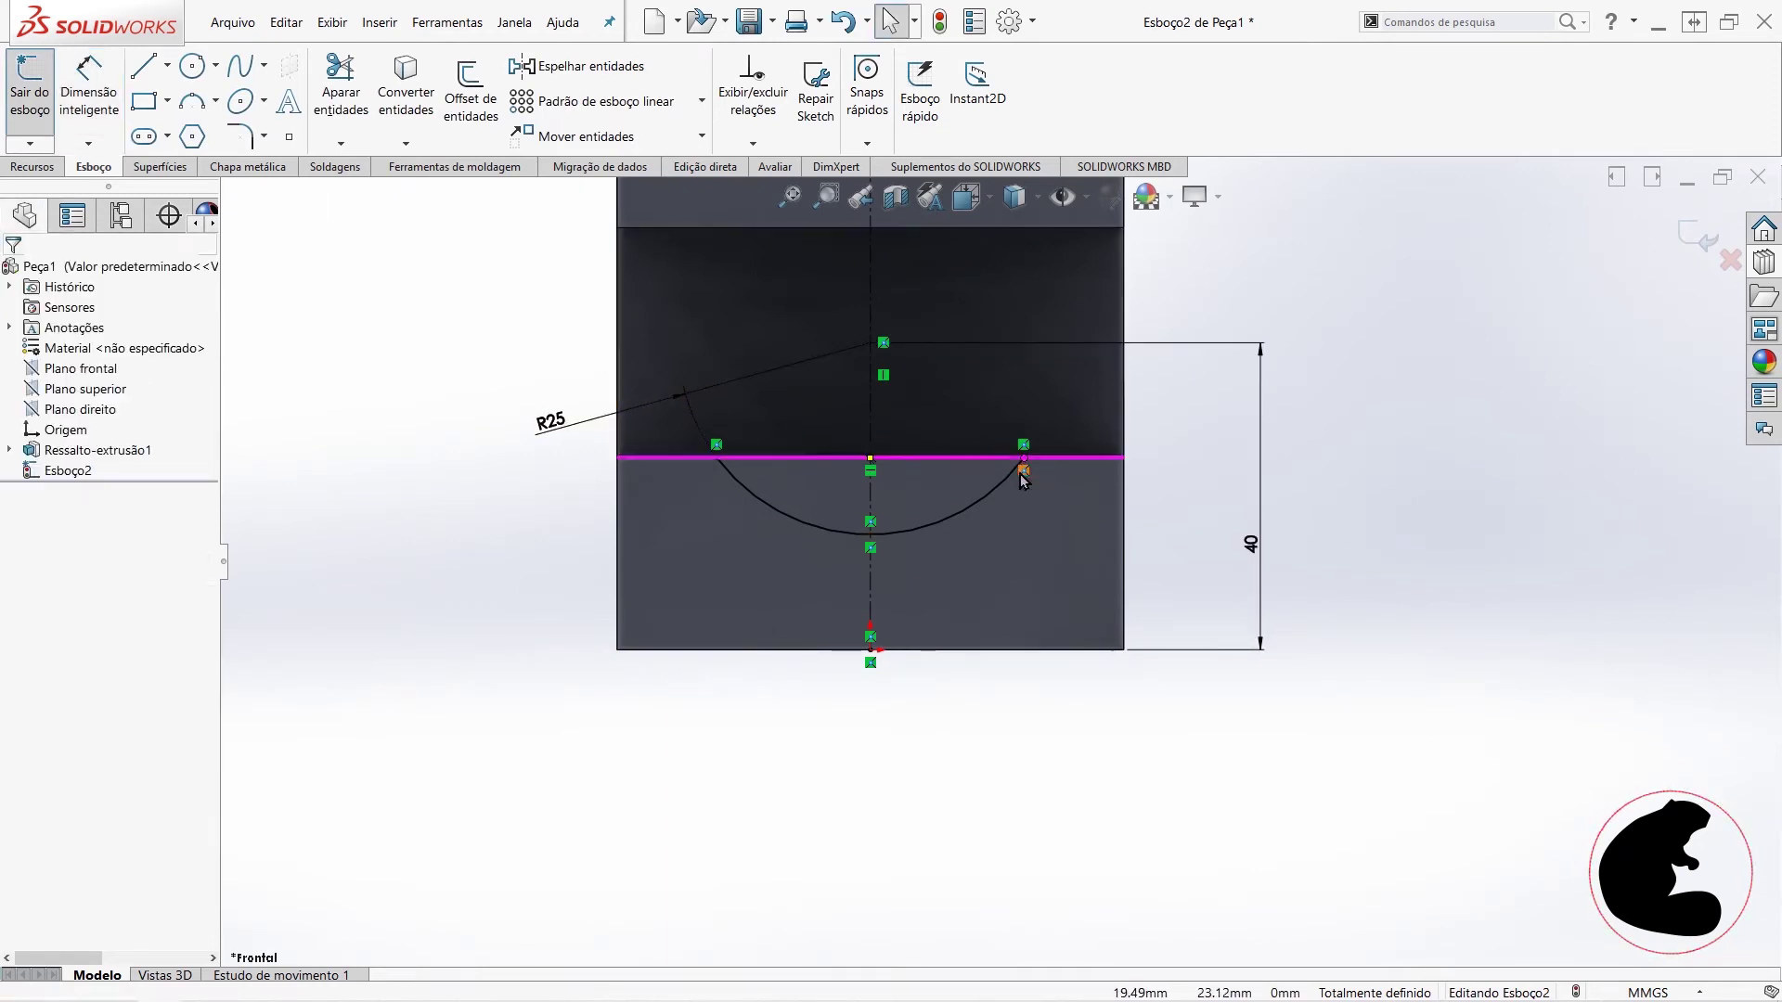
scroll(737, 498, "down", 2)
scroll(748, 494, "down", 2)
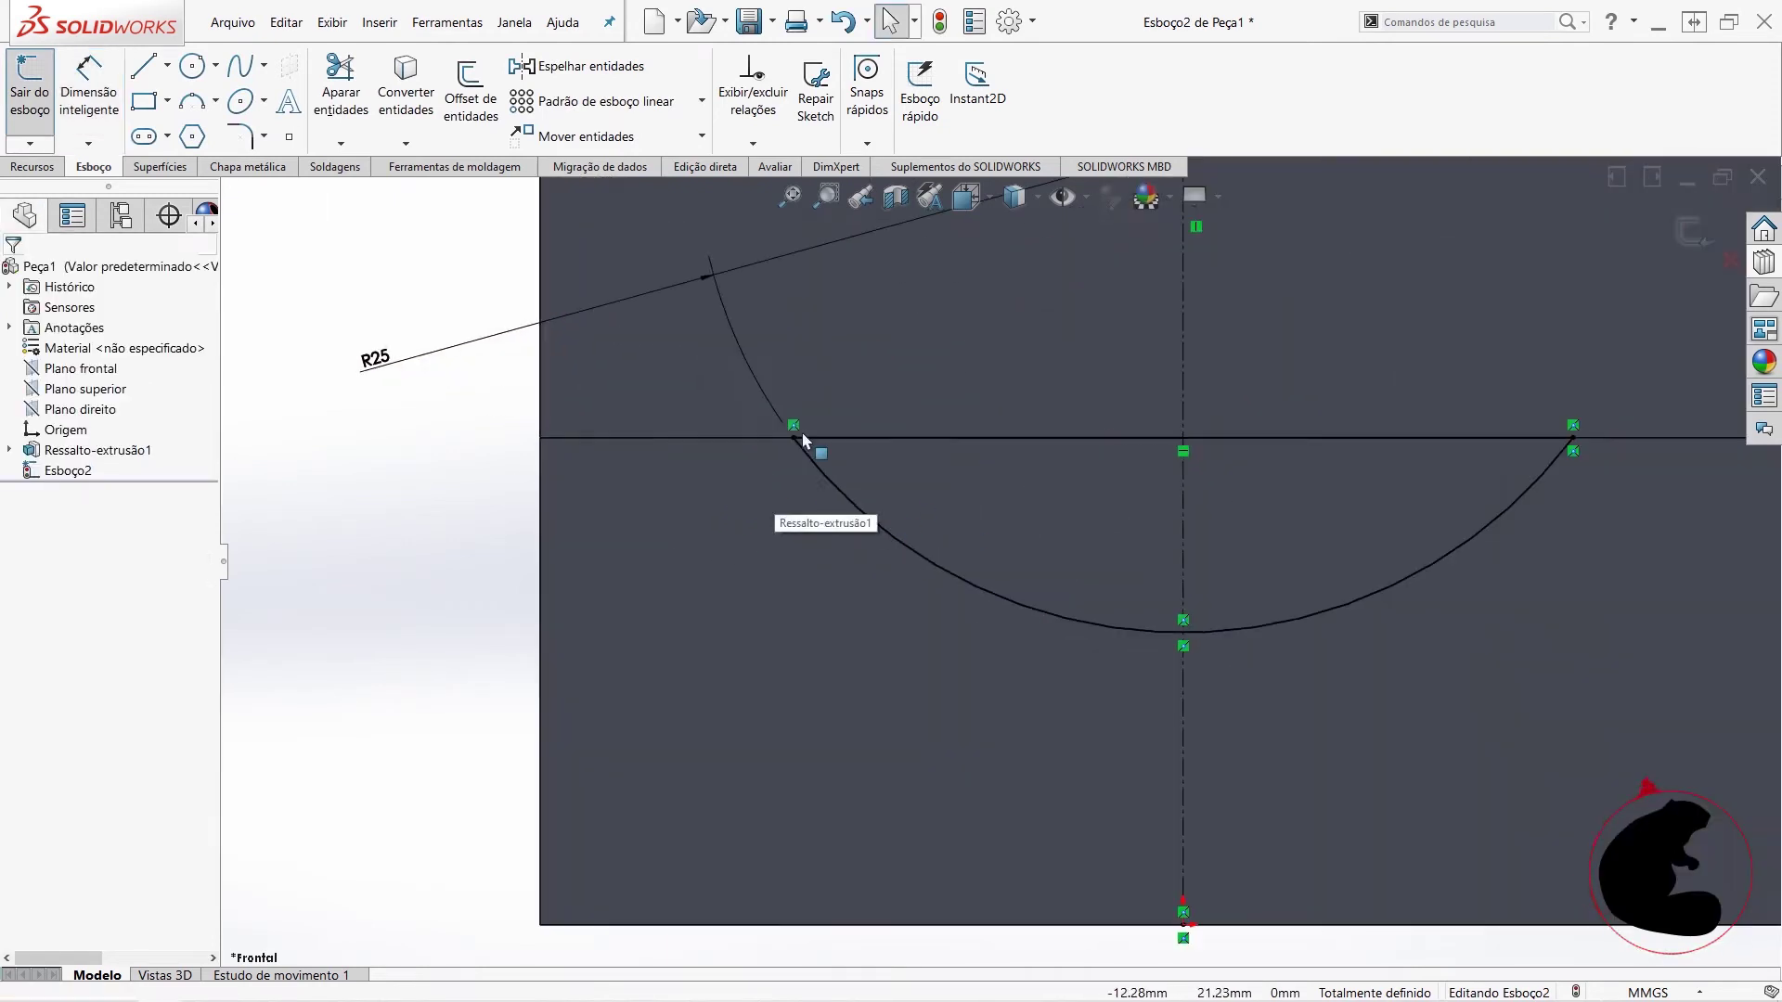
scroll(805, 466, "down", 2)
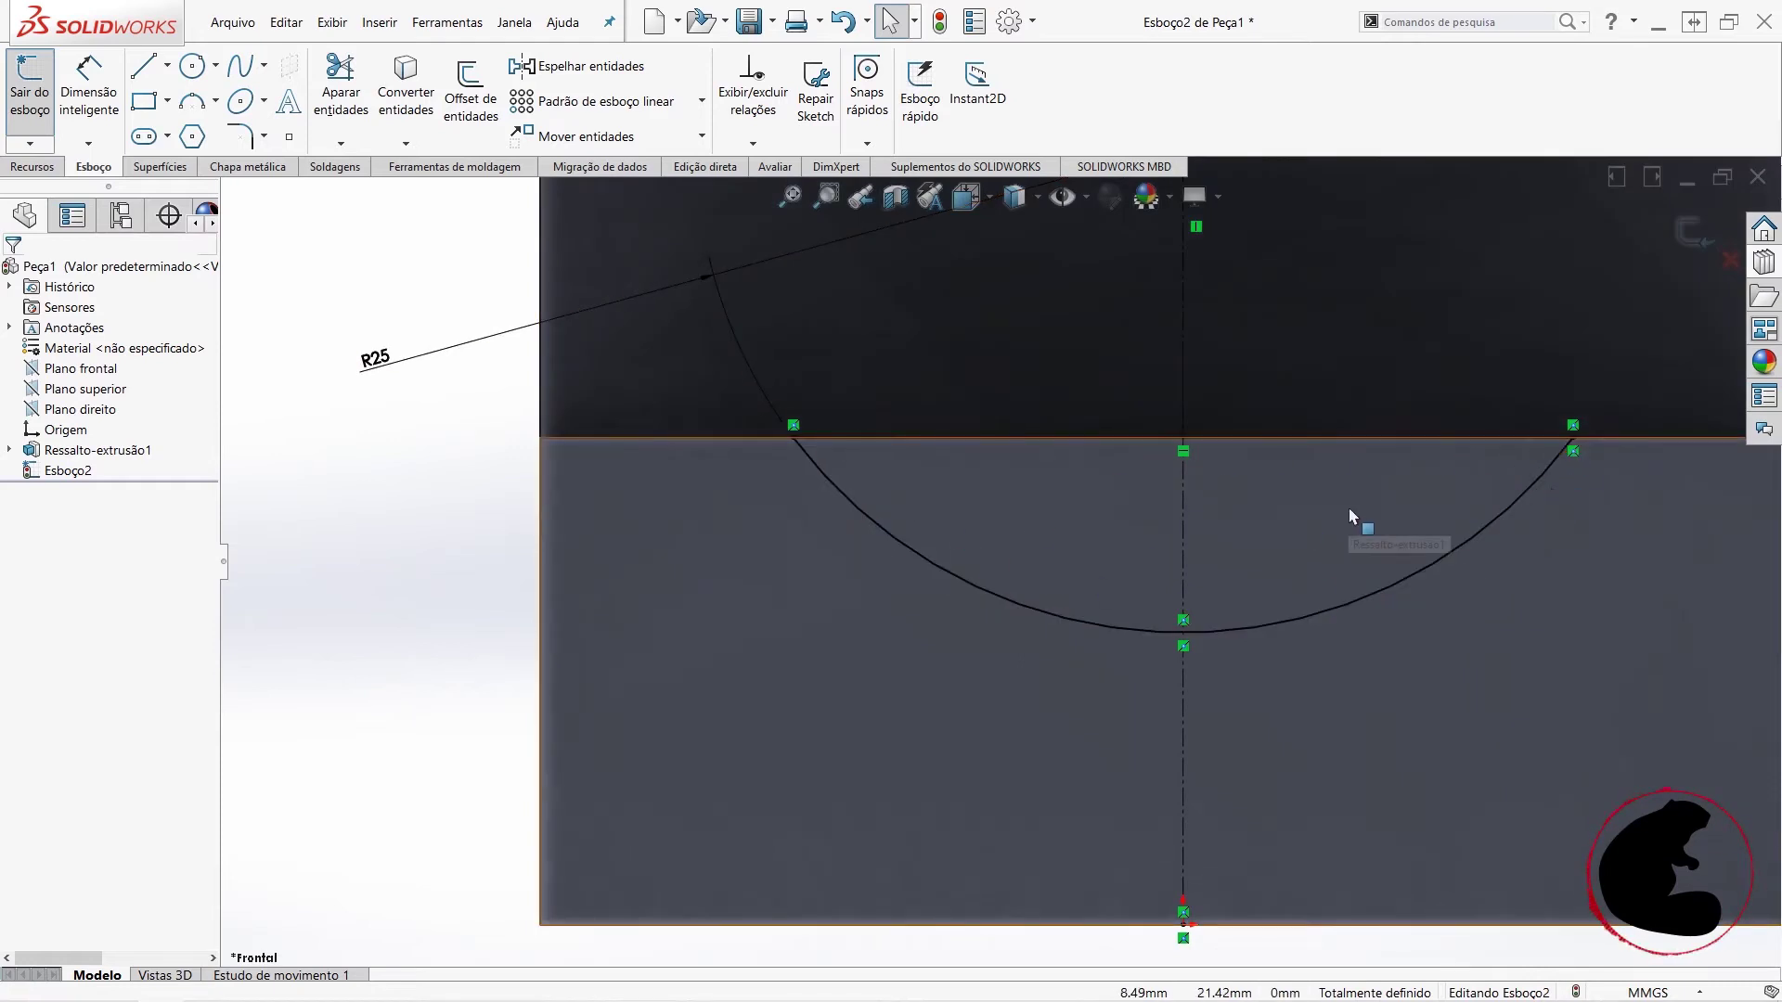
scroll(999, 548, "up", 2)
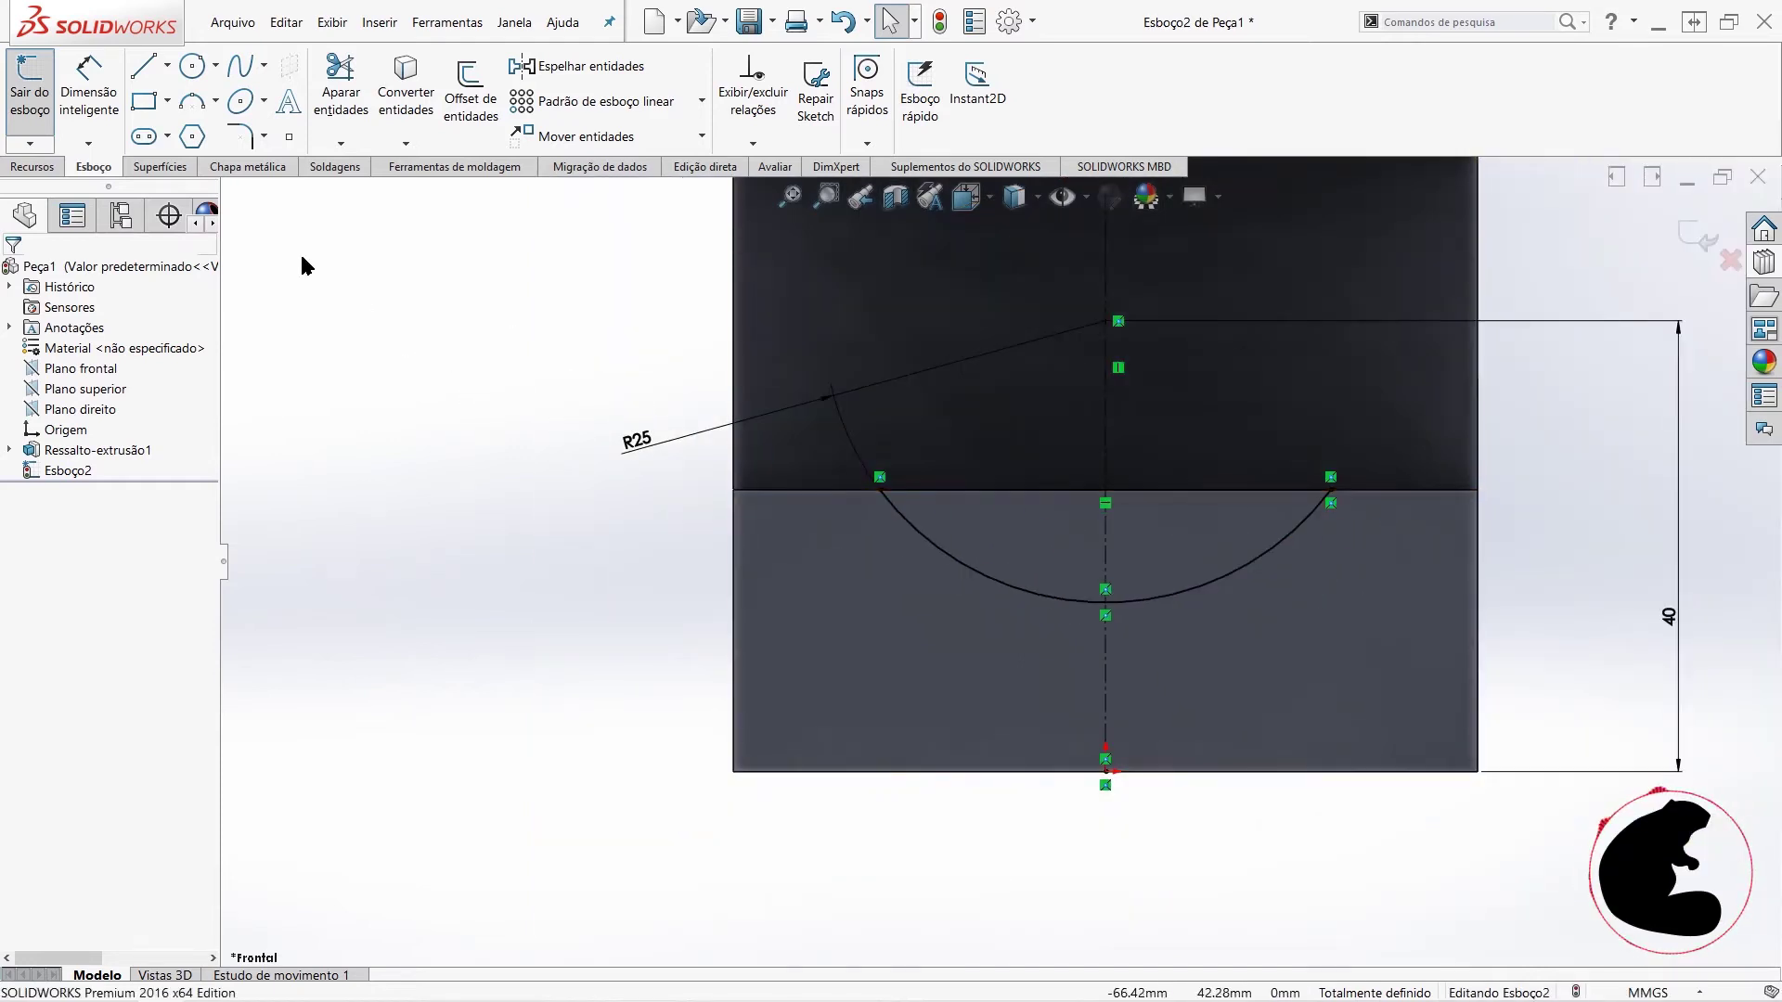
- Exit the arc sketch Esboço2 and preview a 66 mm blind extruded cut of the half-circle
left_click(30, 114)
left_click(37, 167)
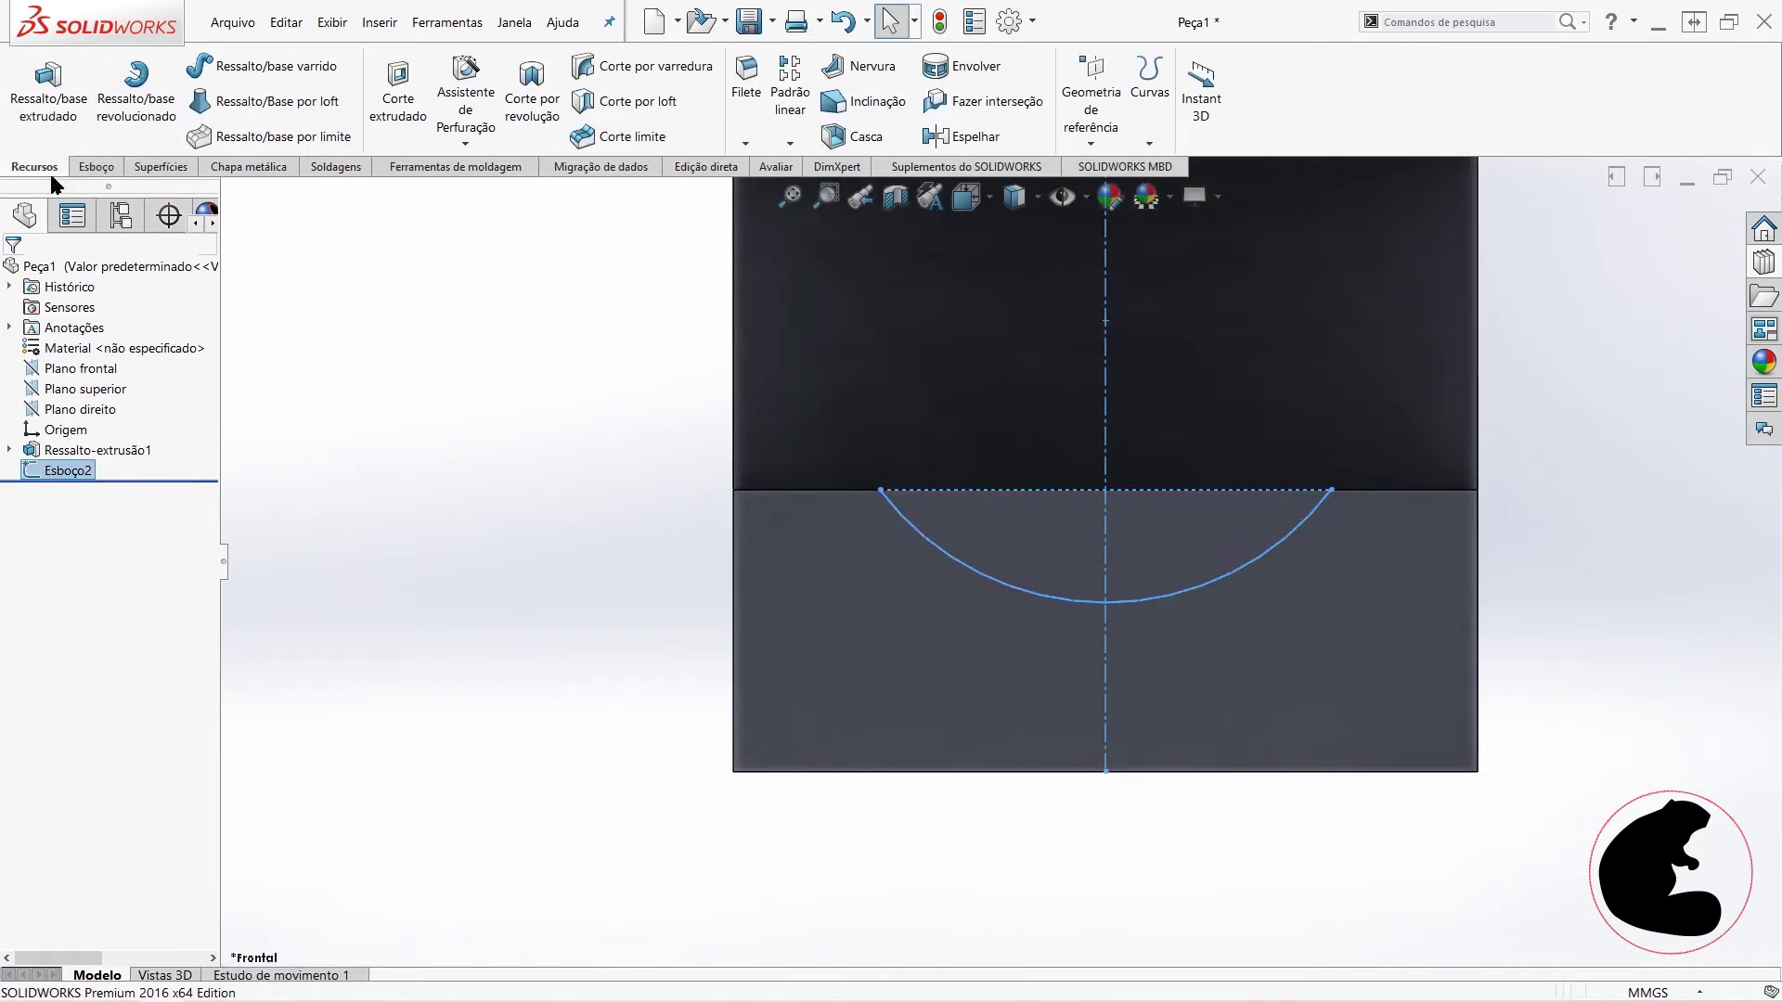
left_click(392, 111)
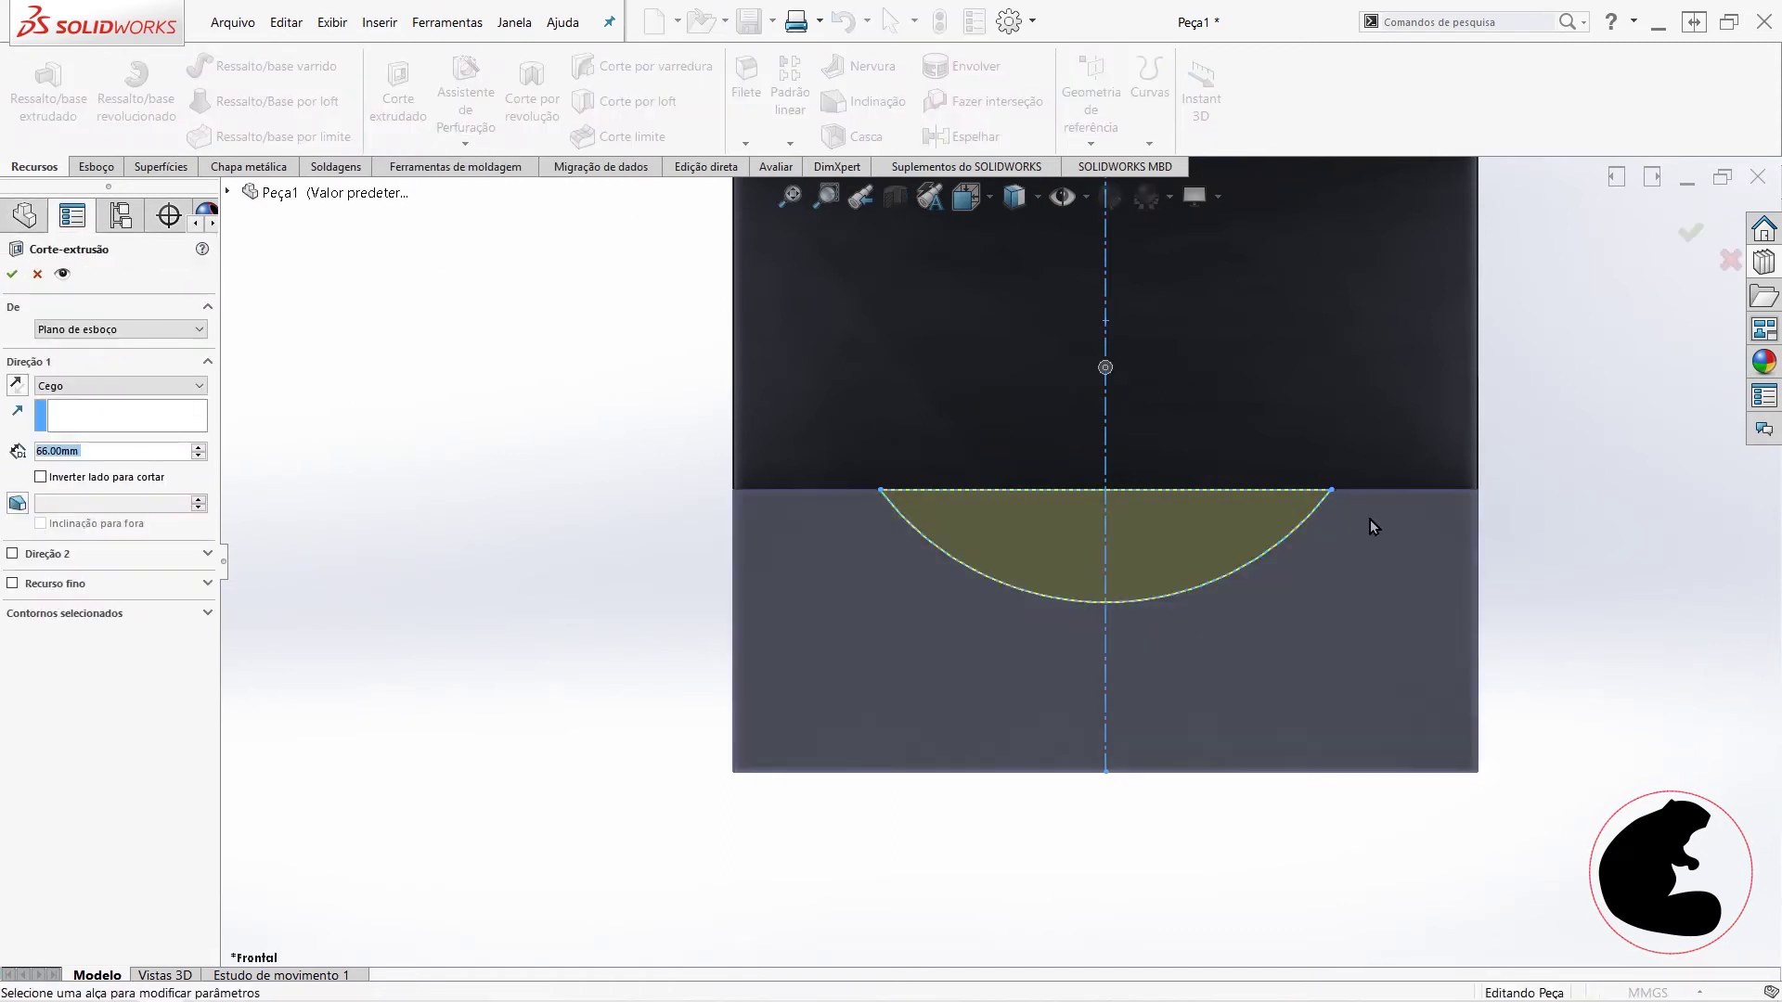
middle_click_drag(1372, 514, 1313, 576)
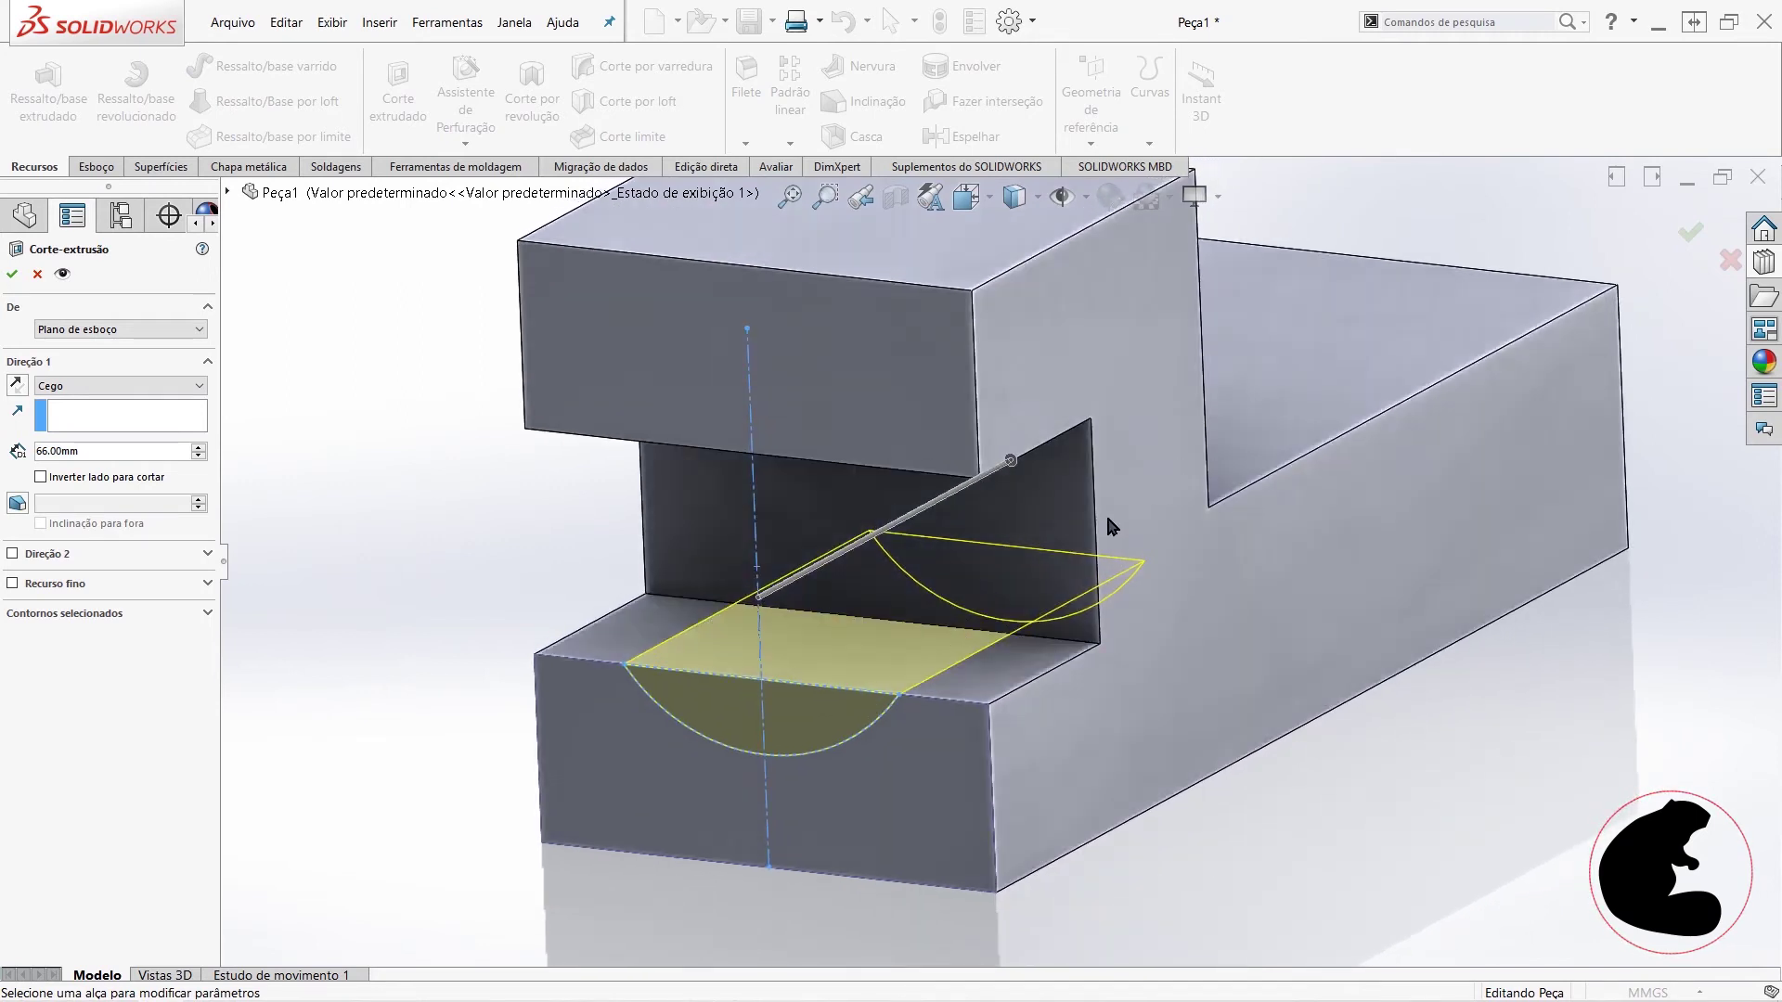
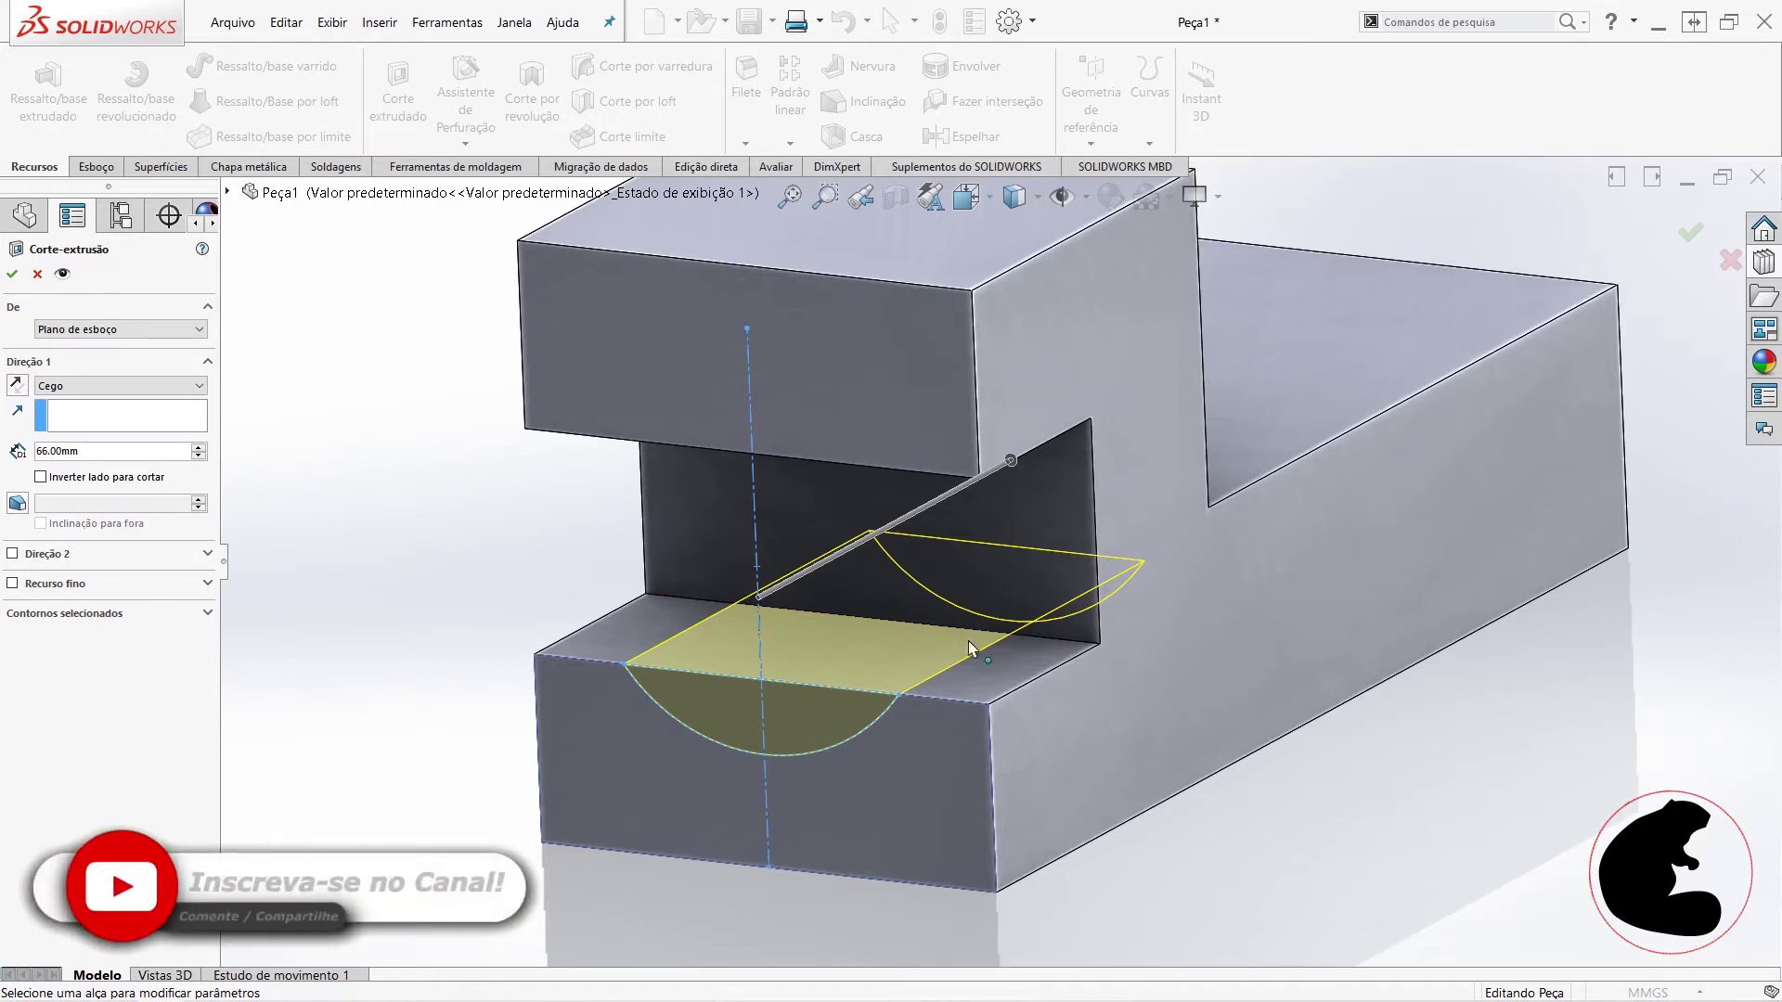
- Cut the half-round groove 30 mm, then make it end 'Até a superfície' at the inner vertical wall
double_click(102, 450)
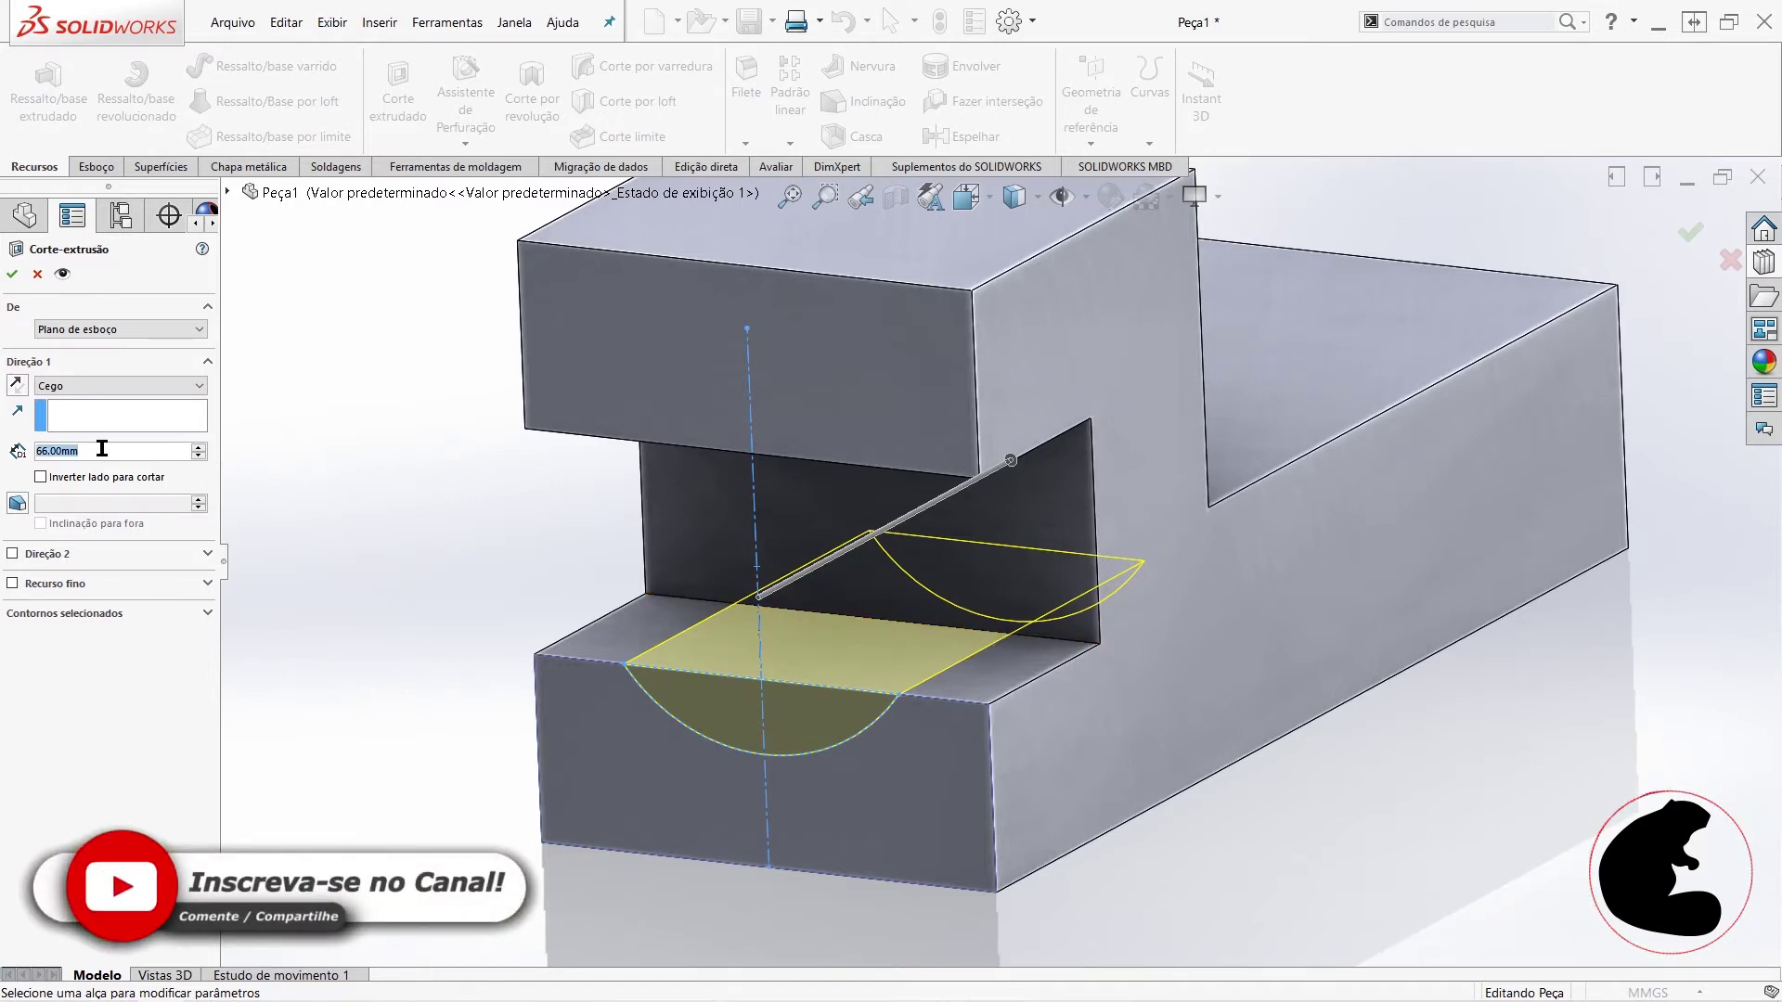
type("30")
key("Return")
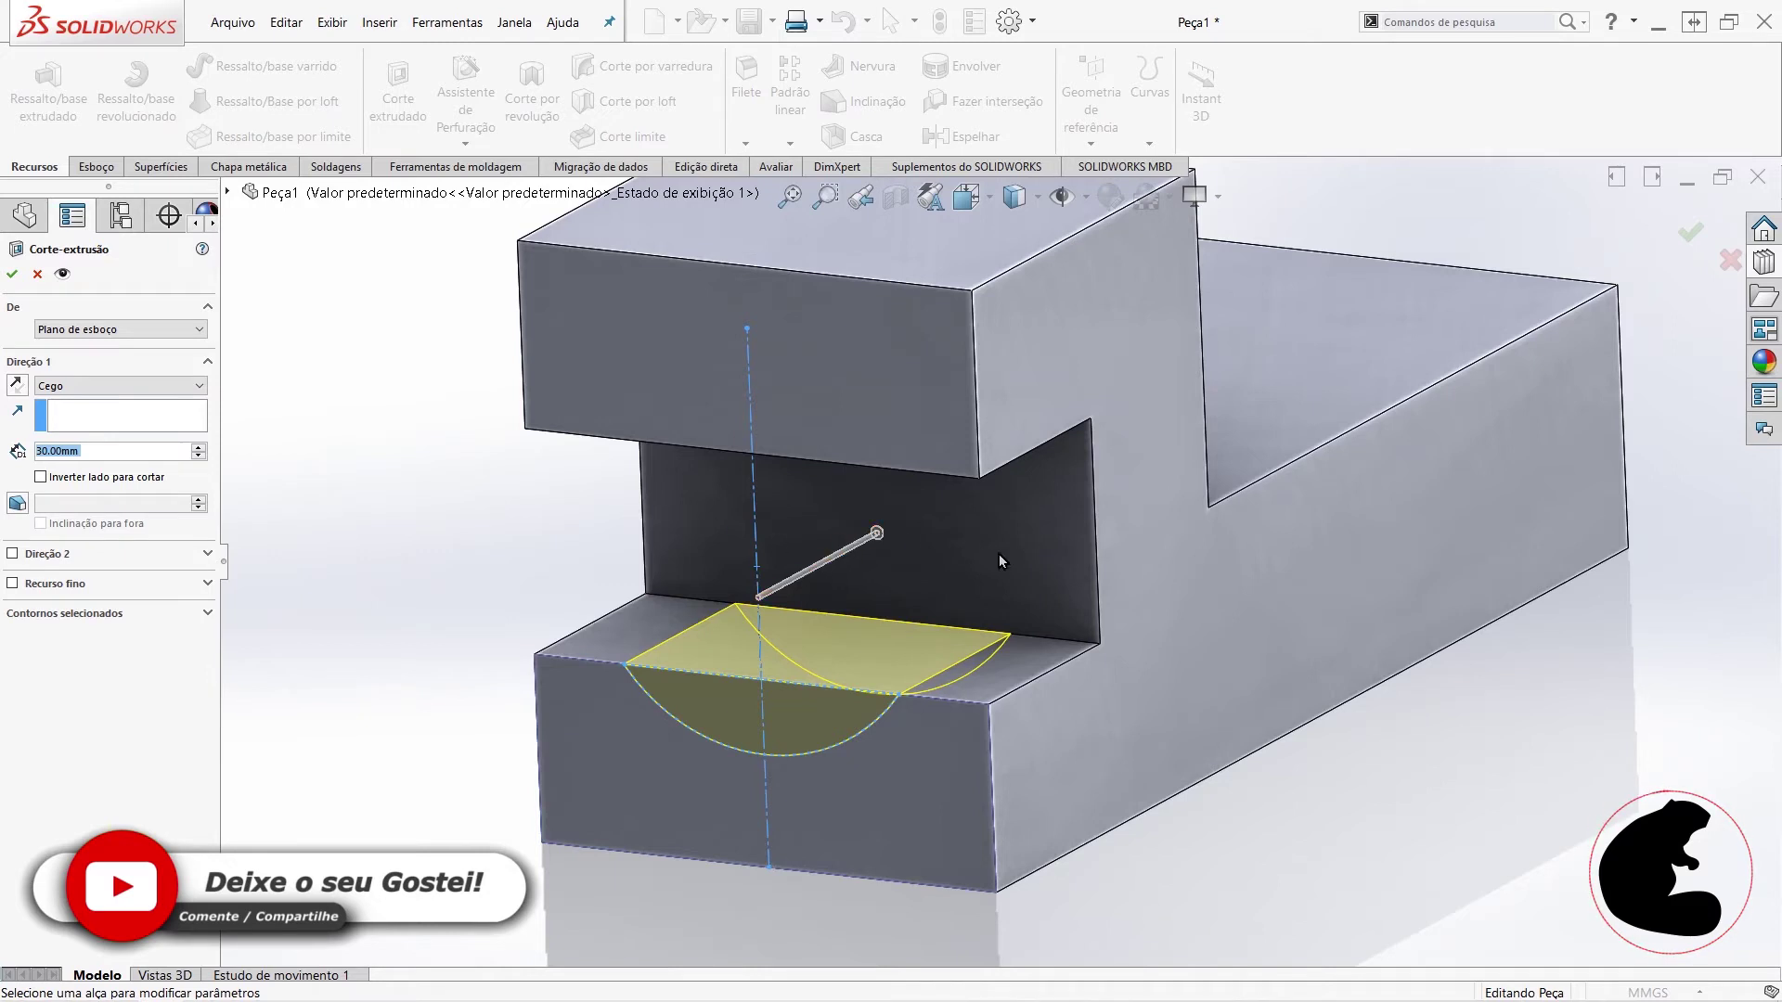
left_click(181, 386)
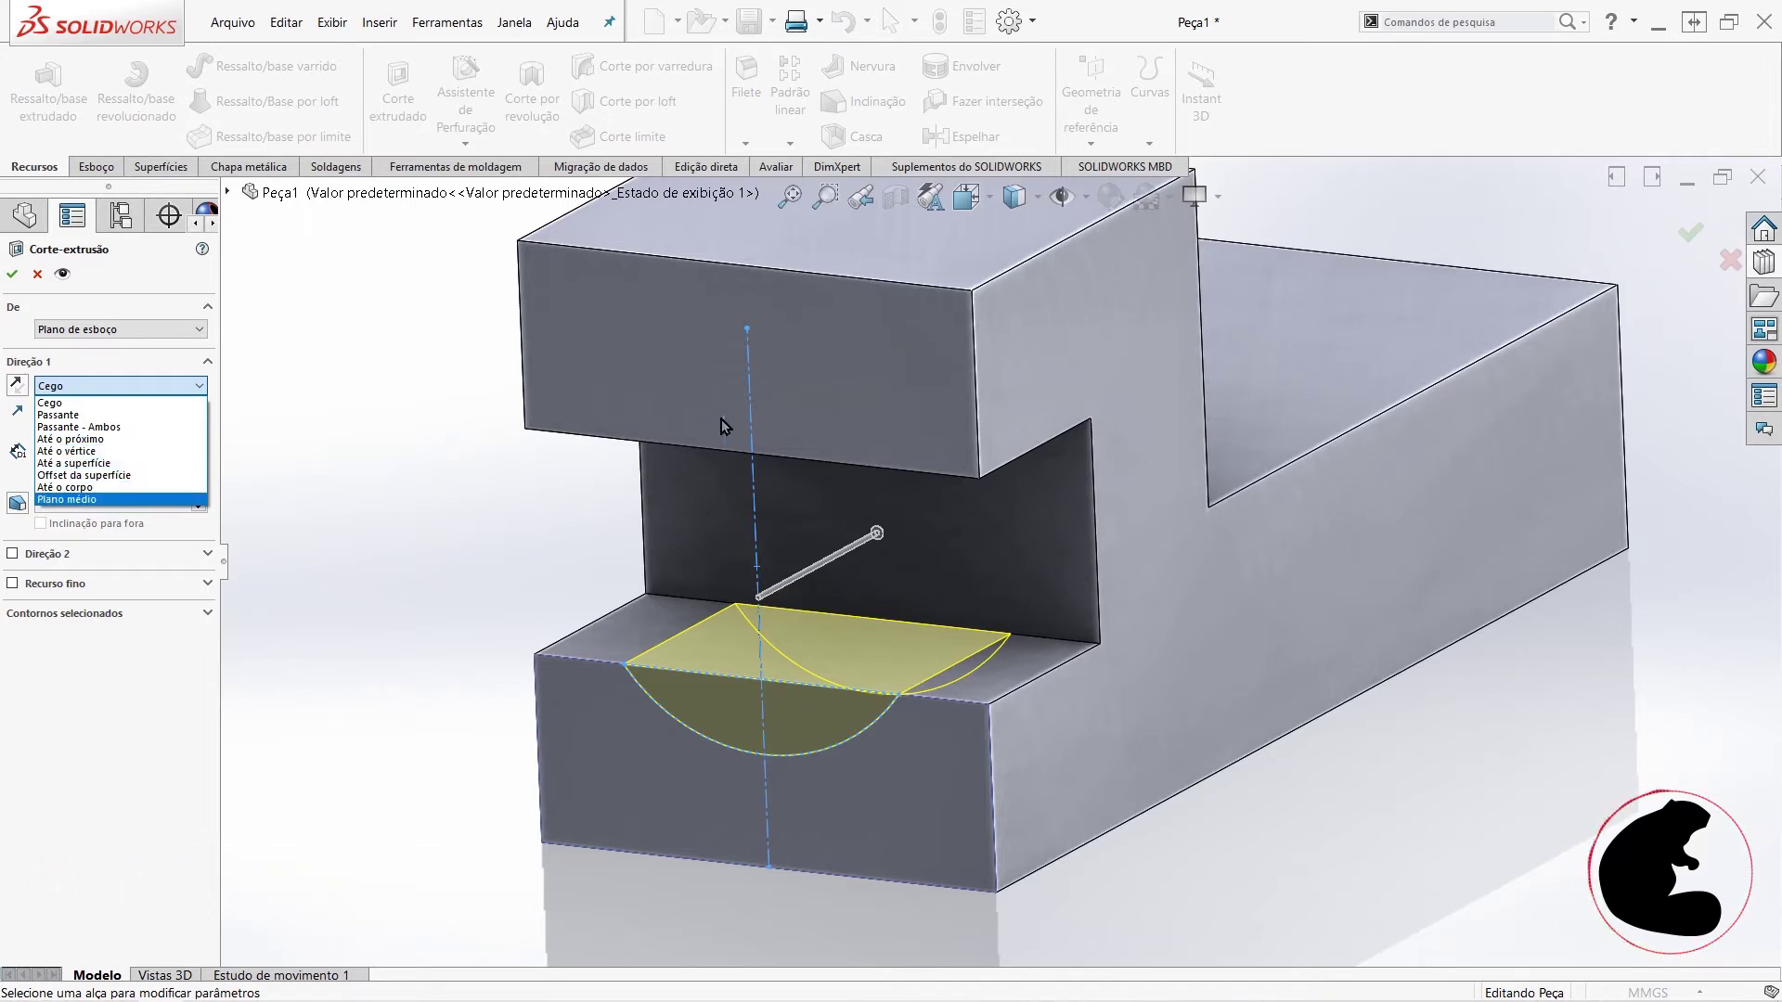
left_click(129, 464)
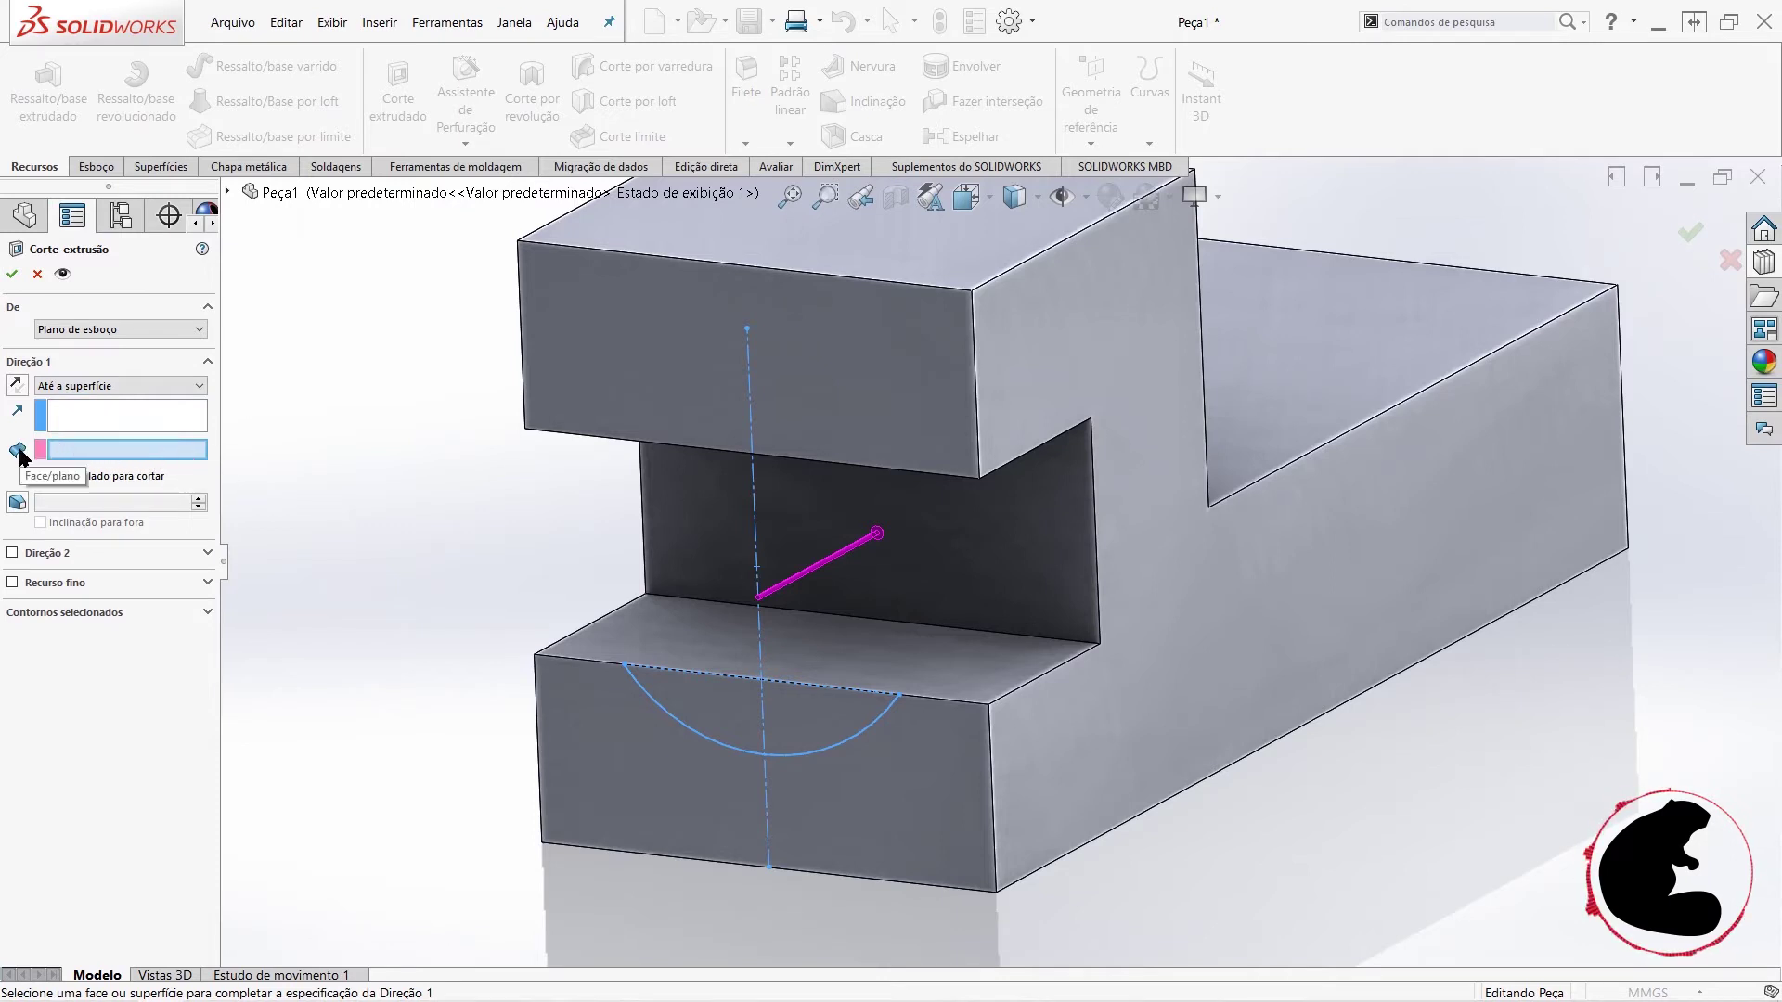
left_click(991, 580)
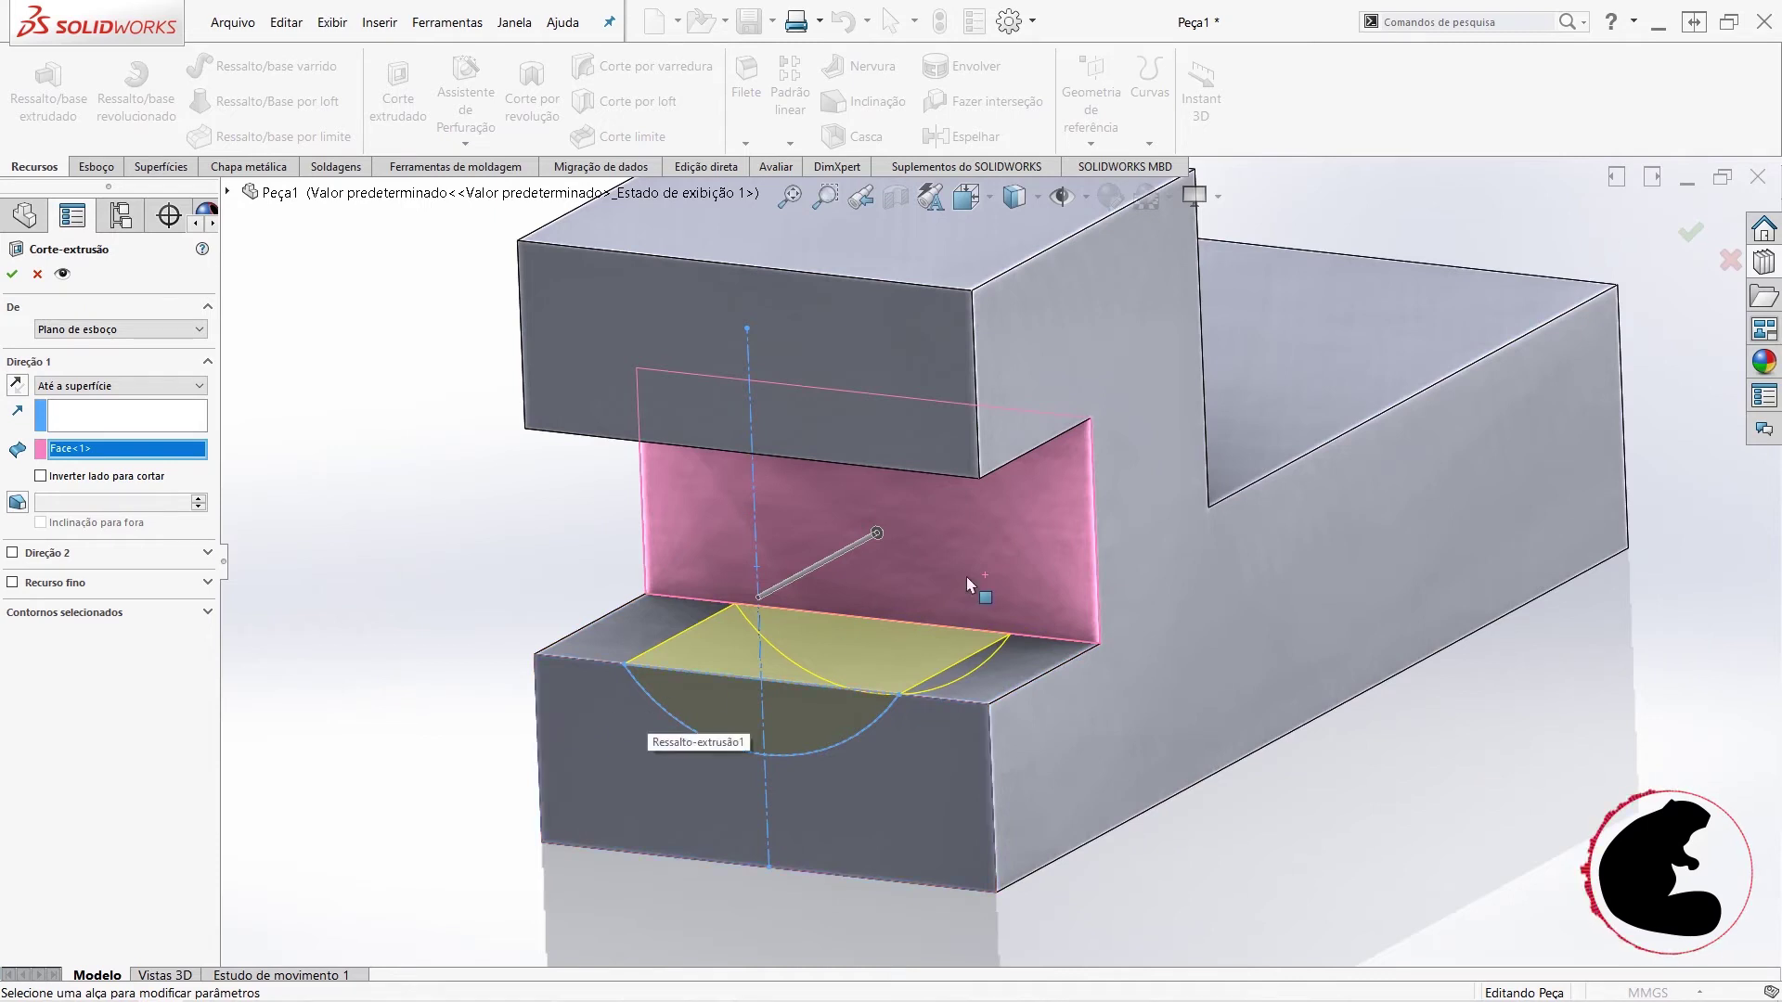
left_click(13, 273)
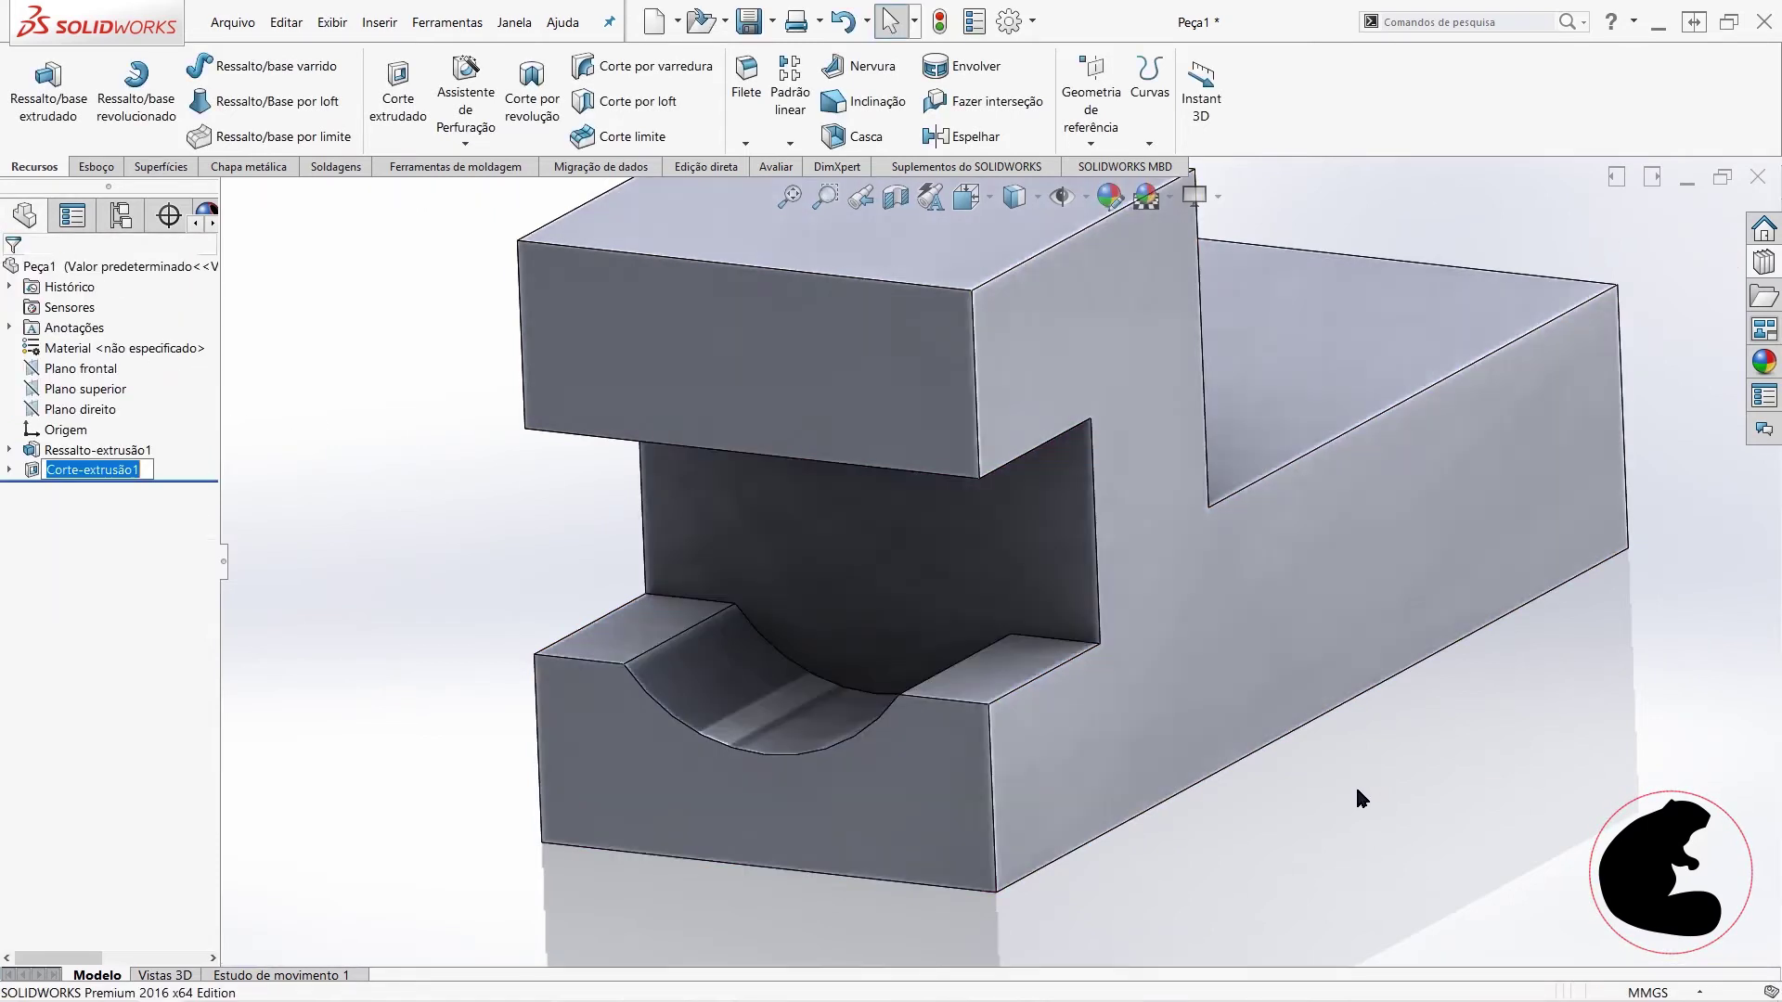
- Orbit and zoom around the part to inspect the groove, then switch to the browser's reference drawing
mouse_move(1179, 741)
middle_mouse_down()
mouse_move(1592, 603)
mouse_move(1569, 700)
mouse_move(1408, 693)
mouse_move(1370, 723)
middle_mouse_up()
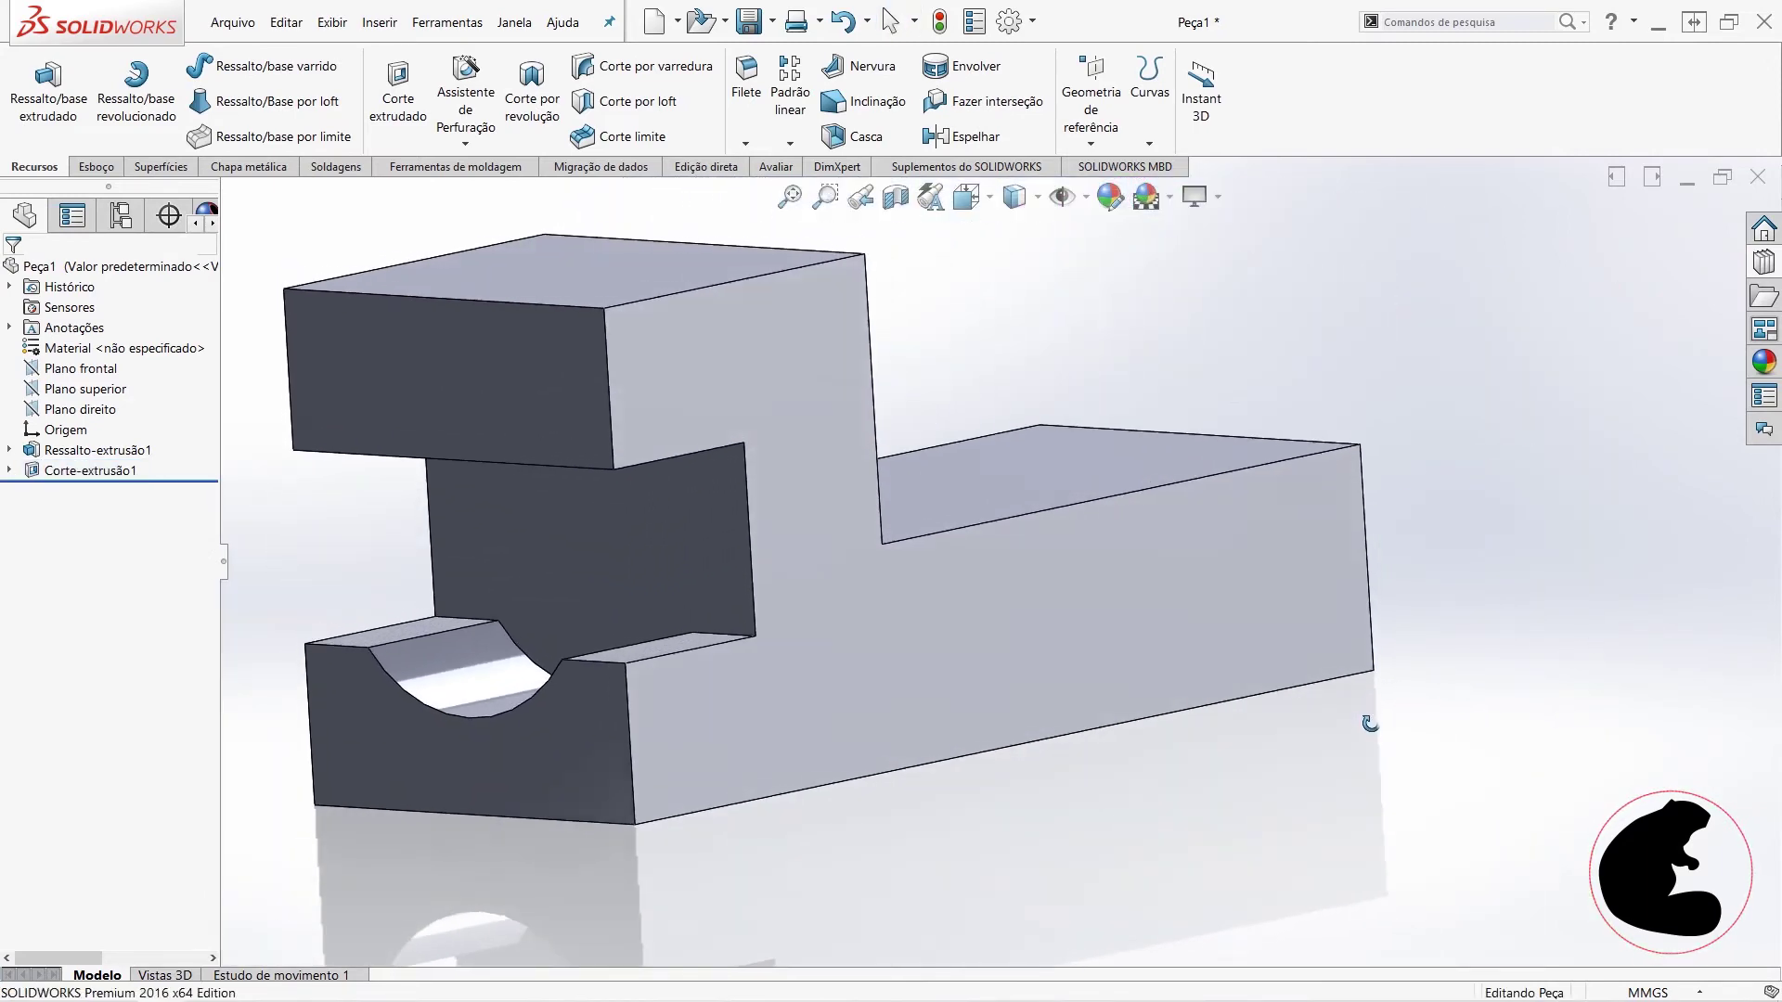
scroll(1232, 728, "up", 2)
scroll(1232, 727, "up", 2)
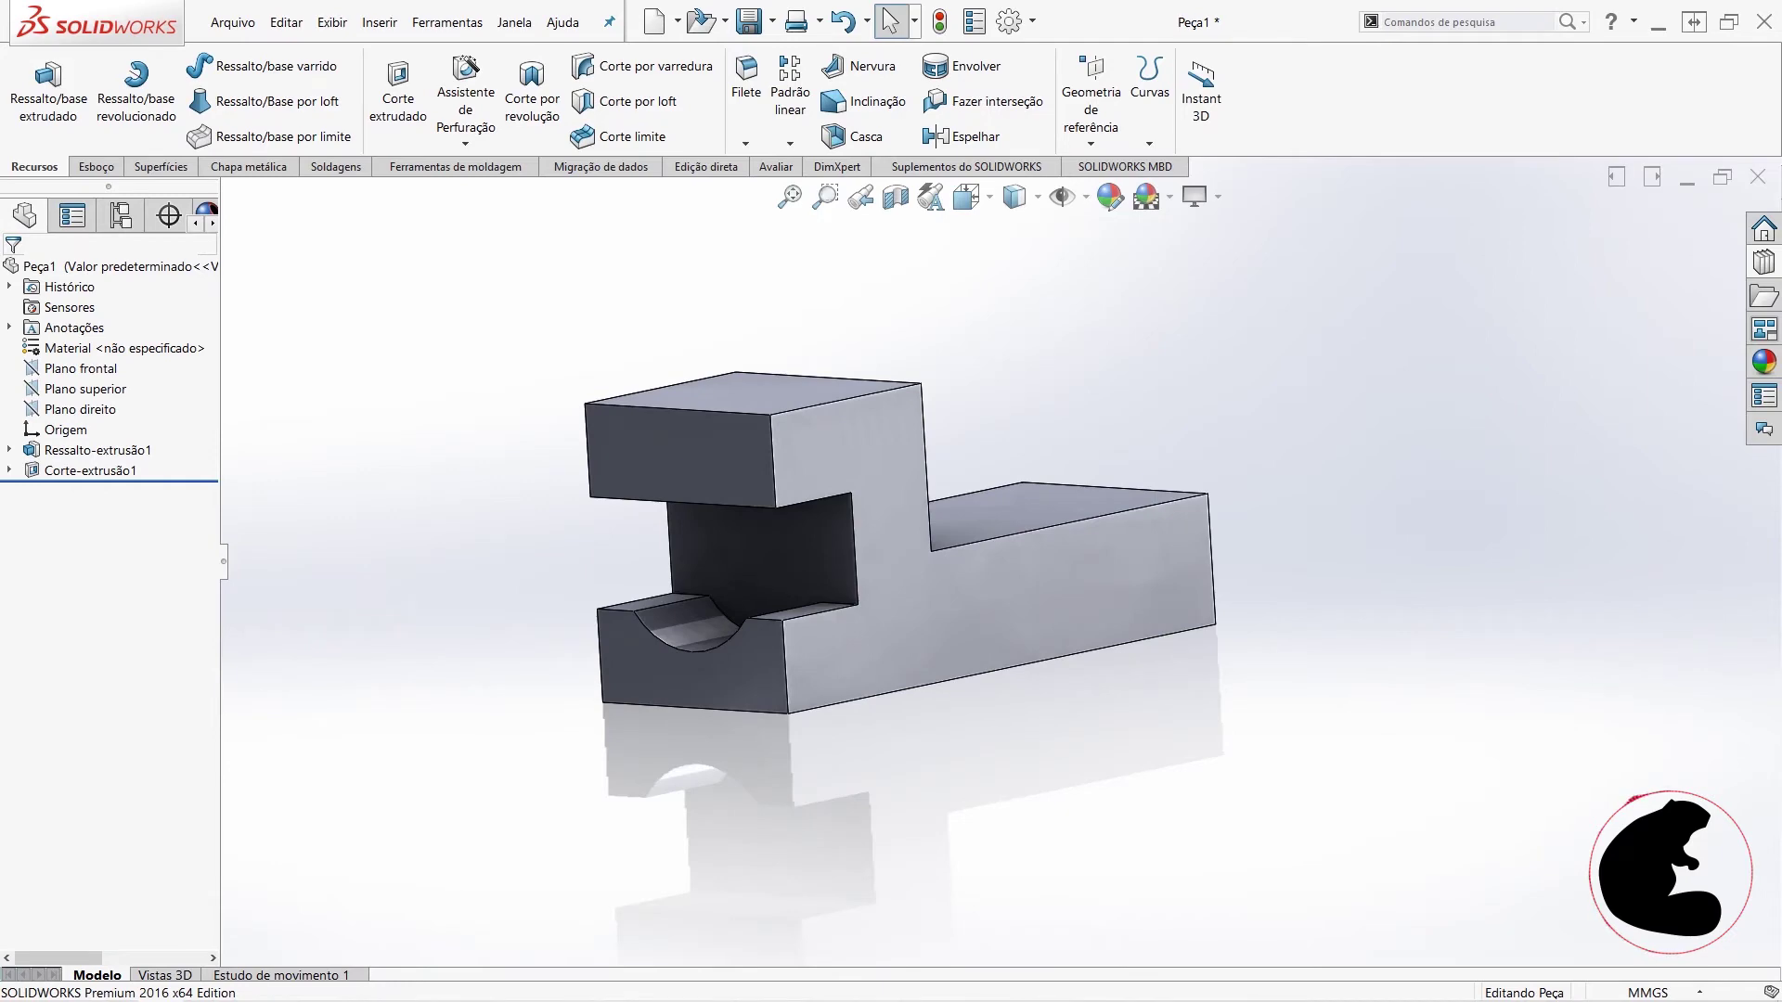
middle_click_drag(1436, 507, 1392, 556)
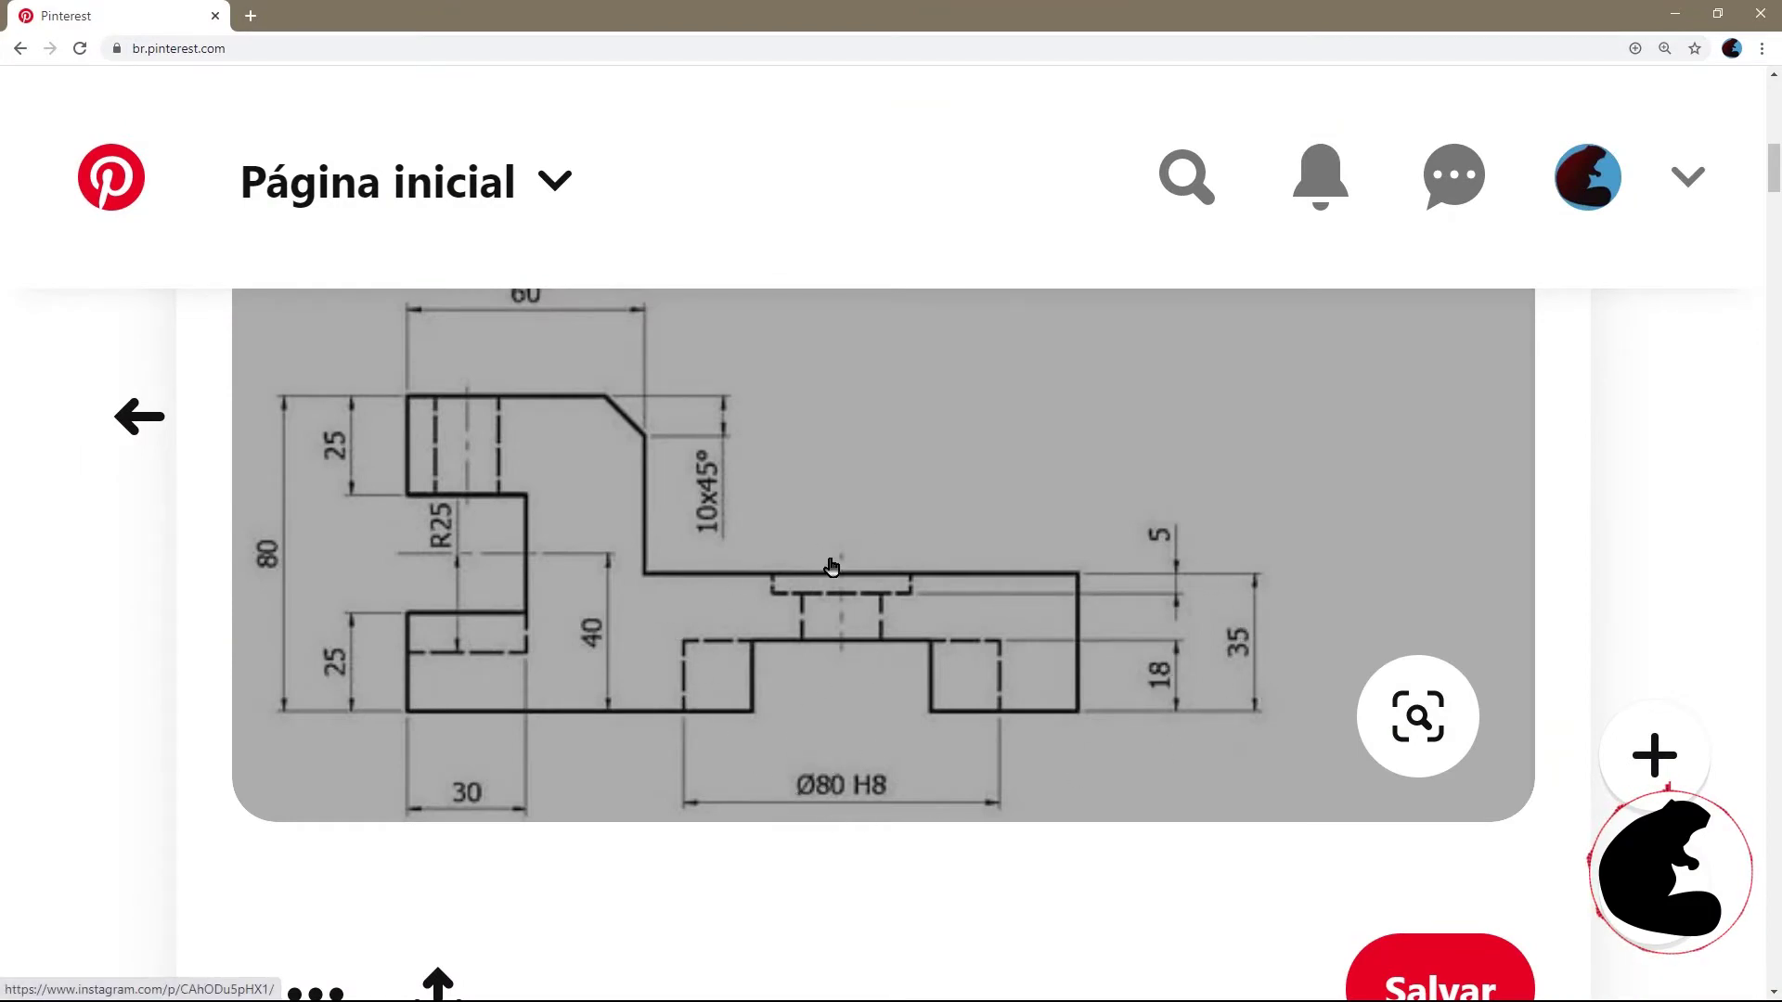
scroll(1025, 750, "up", 1)
scroll(1074, 628, "up", 1)
scroll(1011, 708, "up", 3)
scroll(1011, 731, "down", 4)
scroll(1054, 742, "up", 2)
scroll(808, 529, "up", 3)
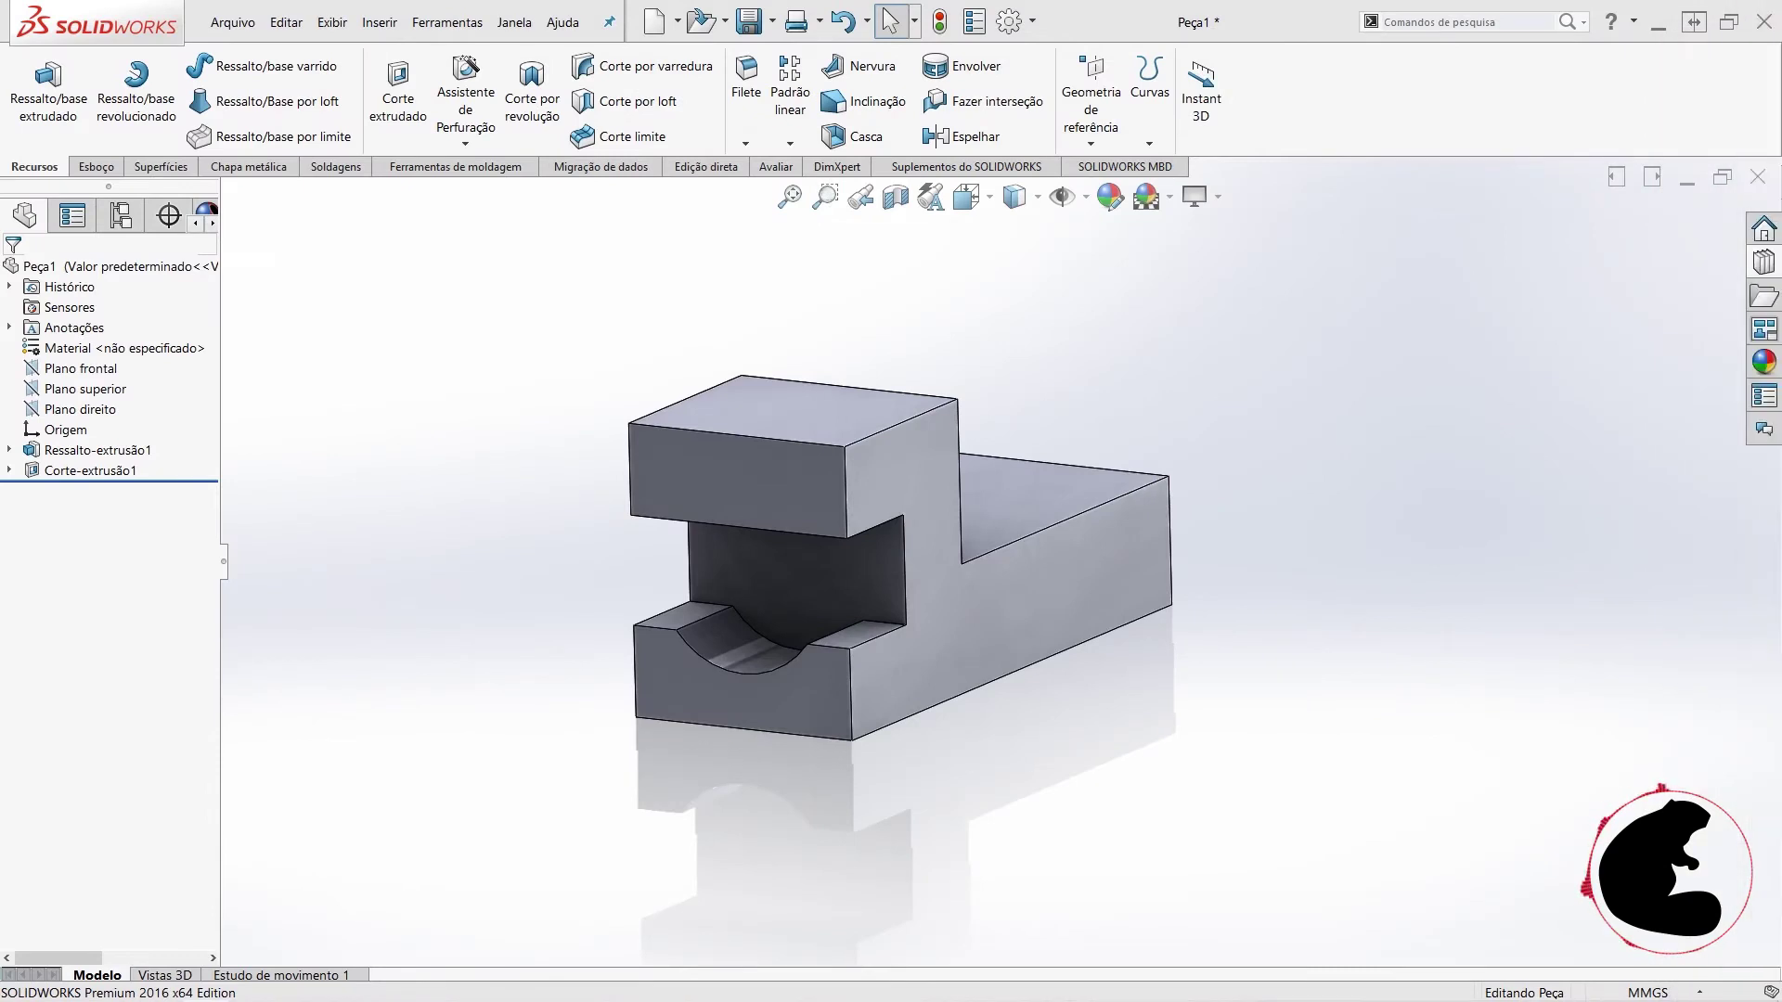
mouse_move(1443, 682)
middle_mouse_down()
mouse_move(1201, 609)
mouse_move(1232, 864)
middle_mouse_up()
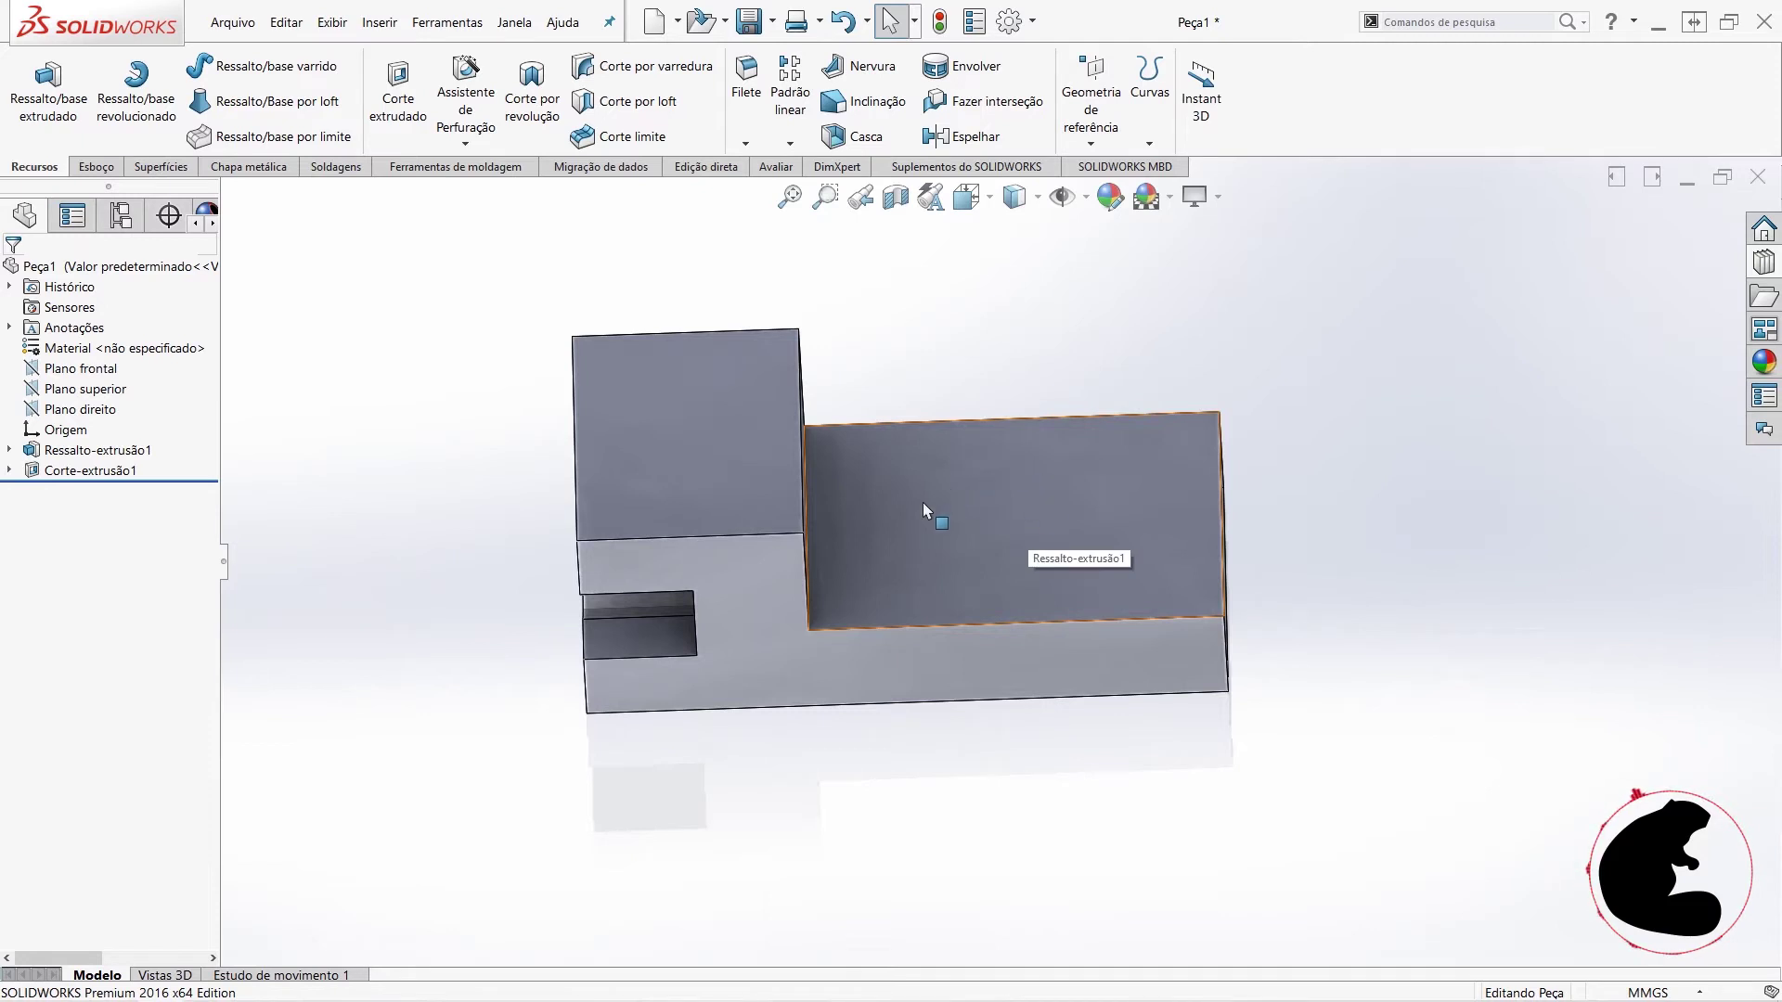
mouse_move(988, 598)
middle_mouse_down()
mouse_move(974, 517)
mouse_move(923, 684)
middle_mouse_up()
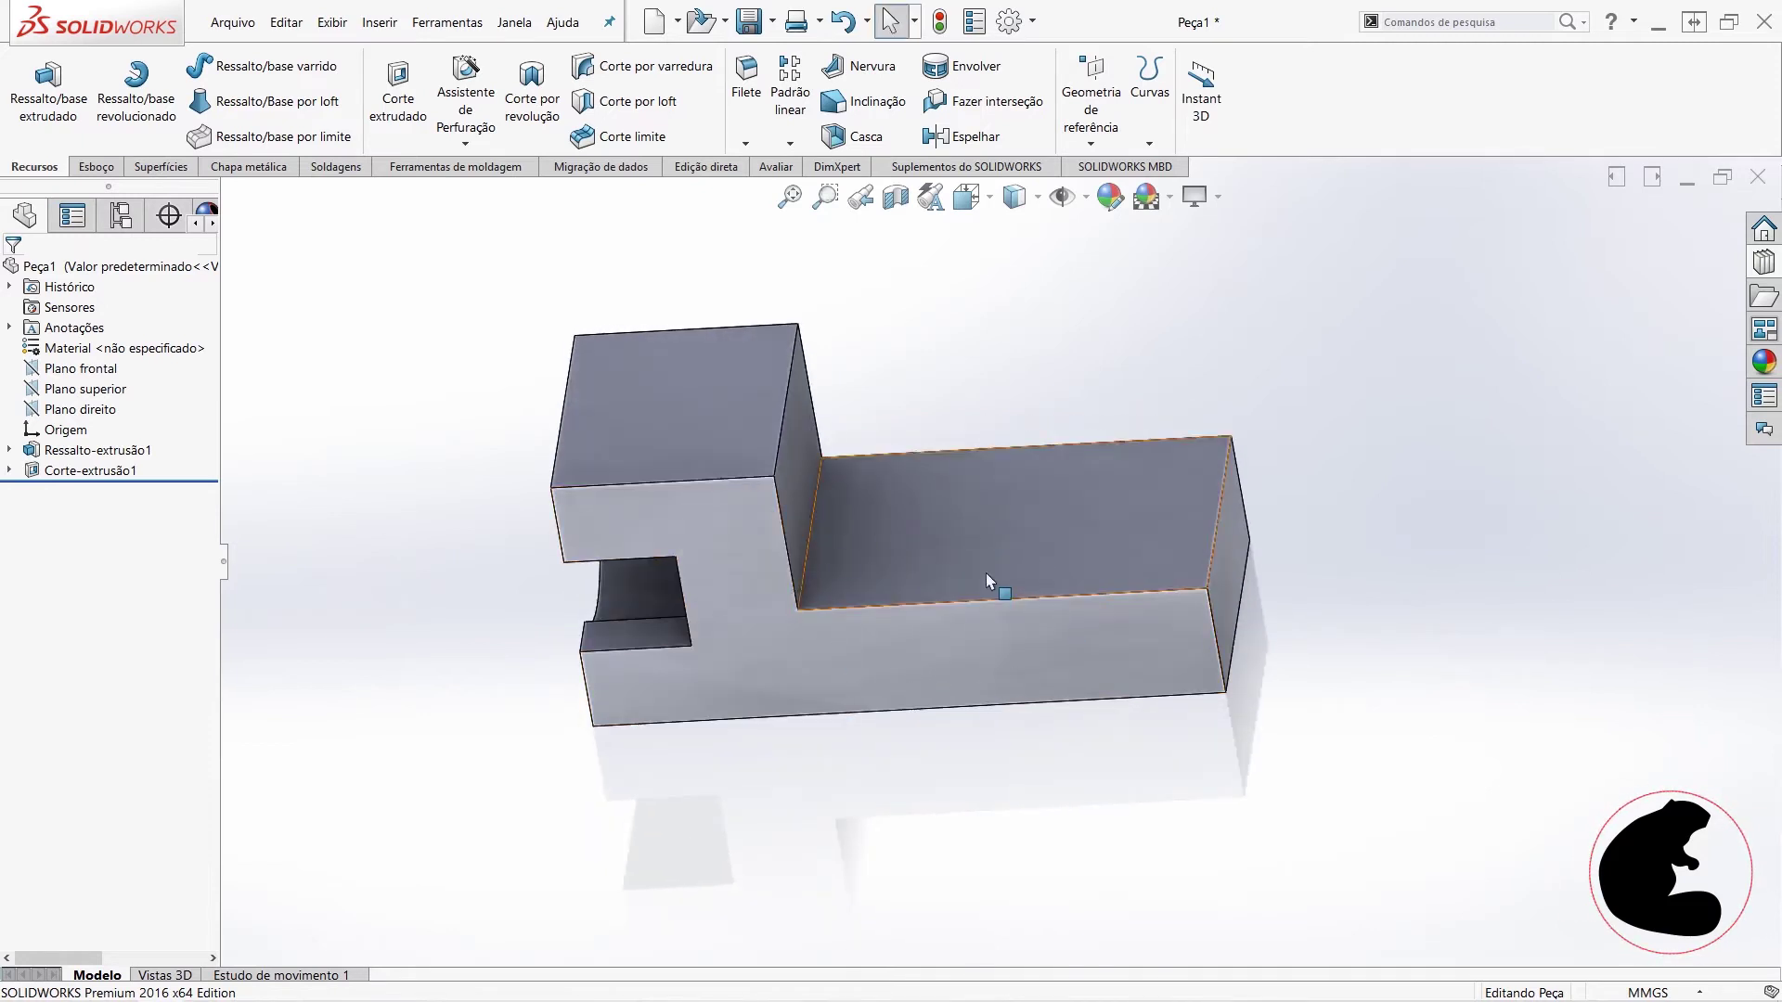
mouse_move(1017, 722)
middle_mouse_down()
mouse_move(1011, 819)
mouse_move(692, 696)
middle_mouse_up()
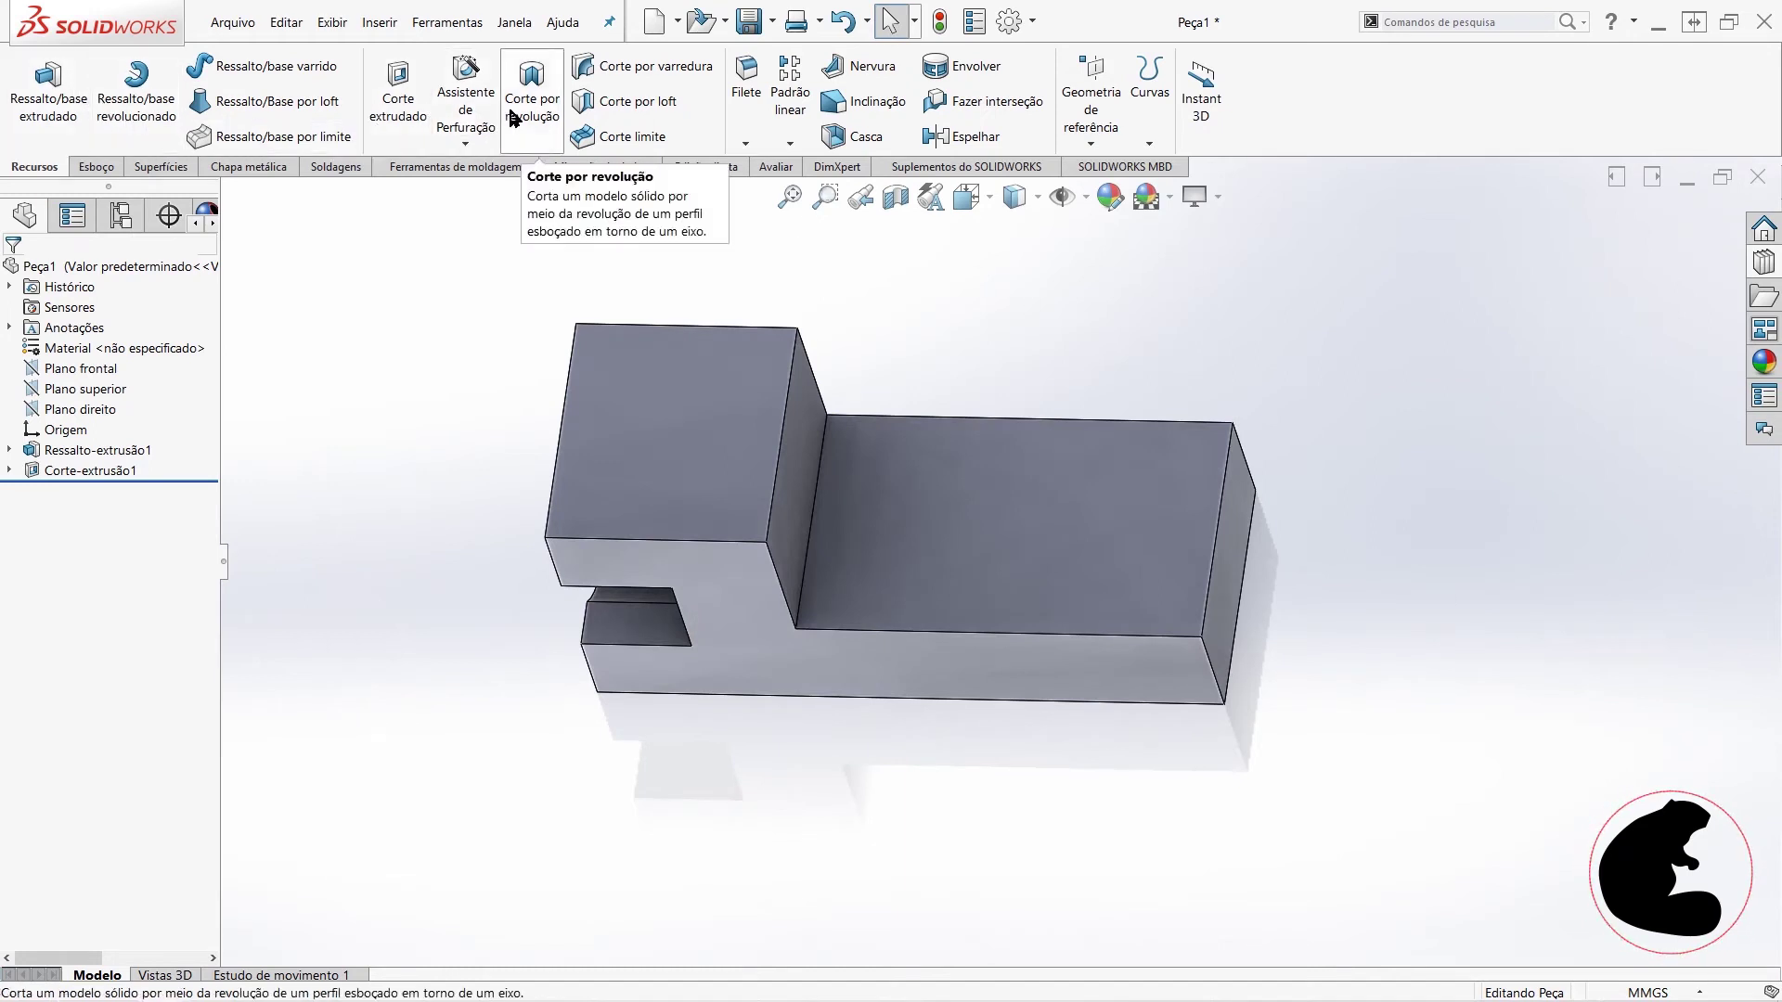
mouse_move(1048, 413)
middle_mouse_down()
mouse_move(1240, 371)
mouse_move(1249, 388)
middle_mouse_up()
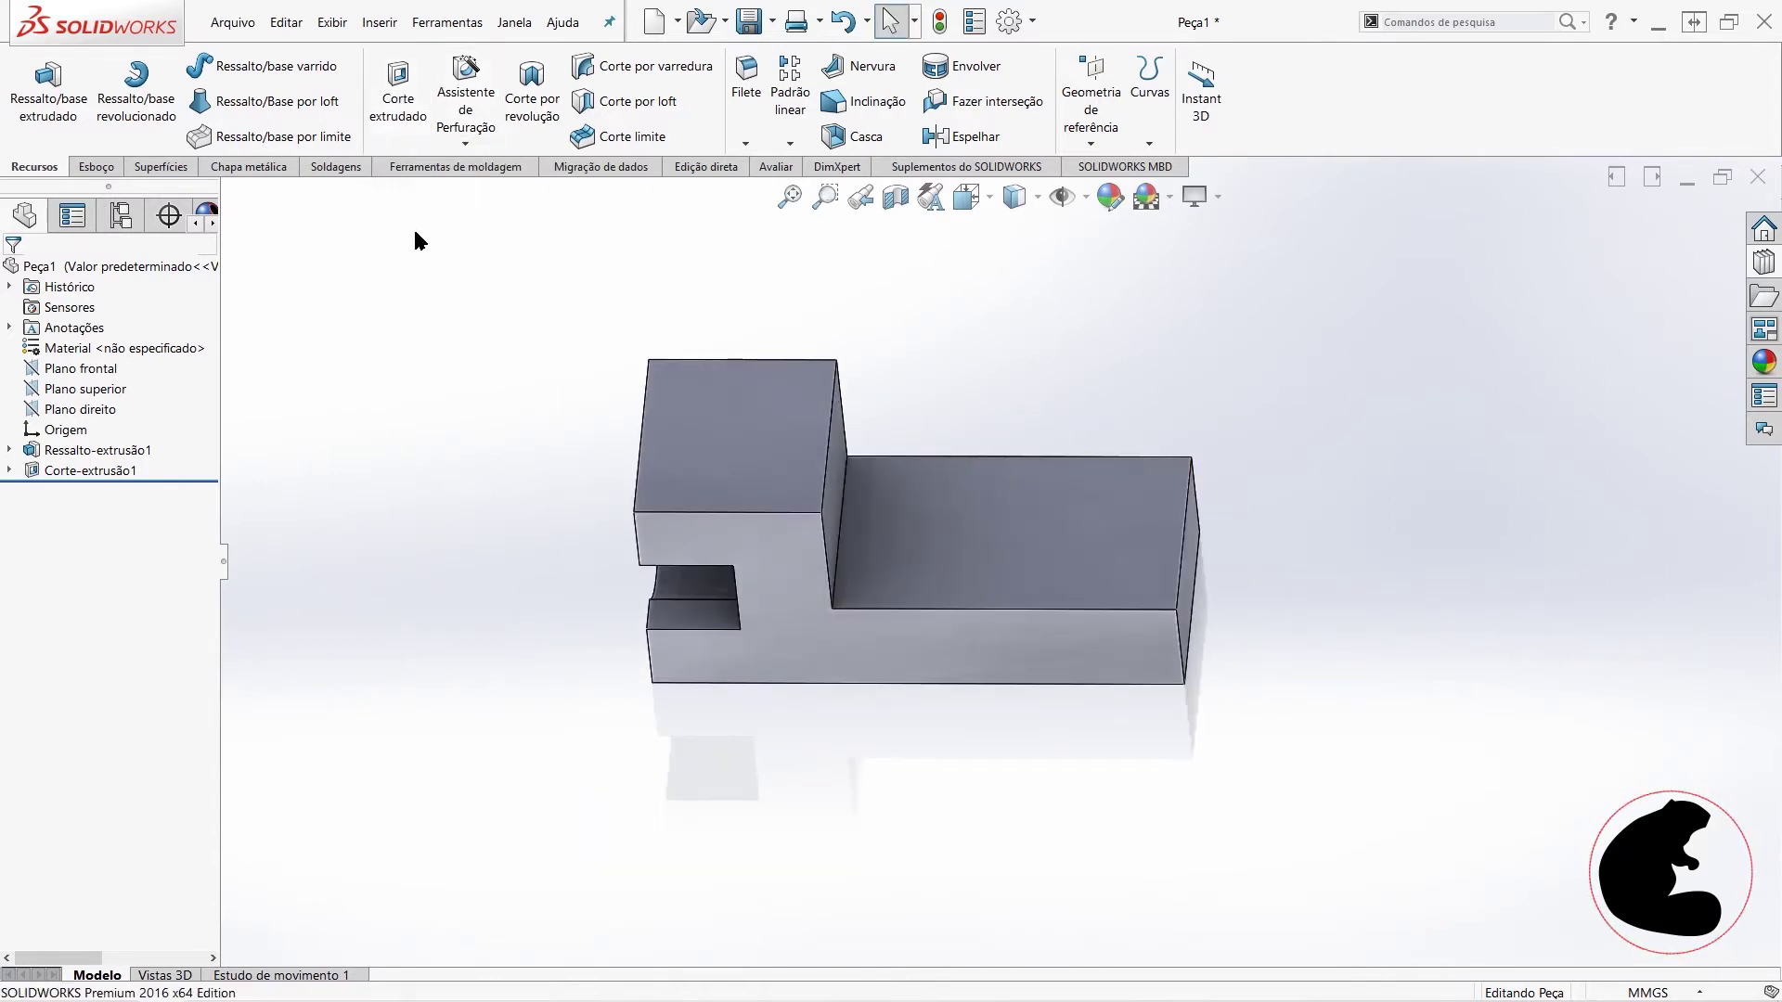
middle_click_drag(981, 663, 1149, 563)
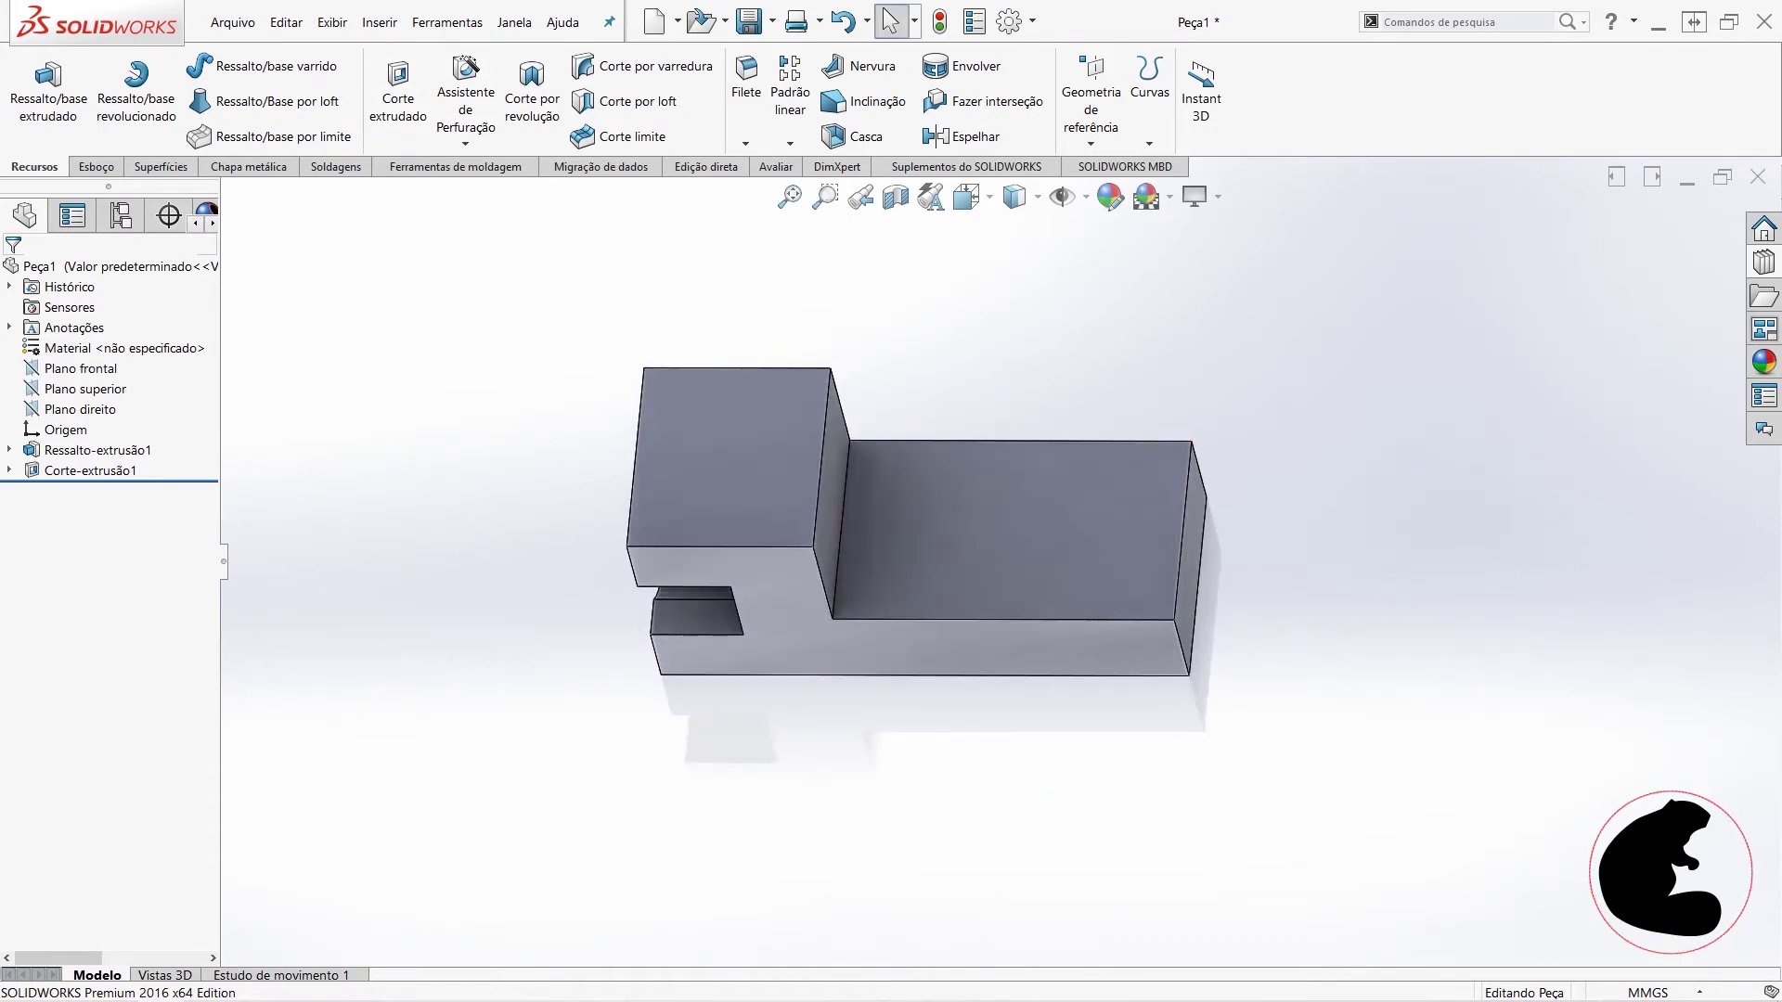
key("alt+Tab")
mouse_move(880, 630)
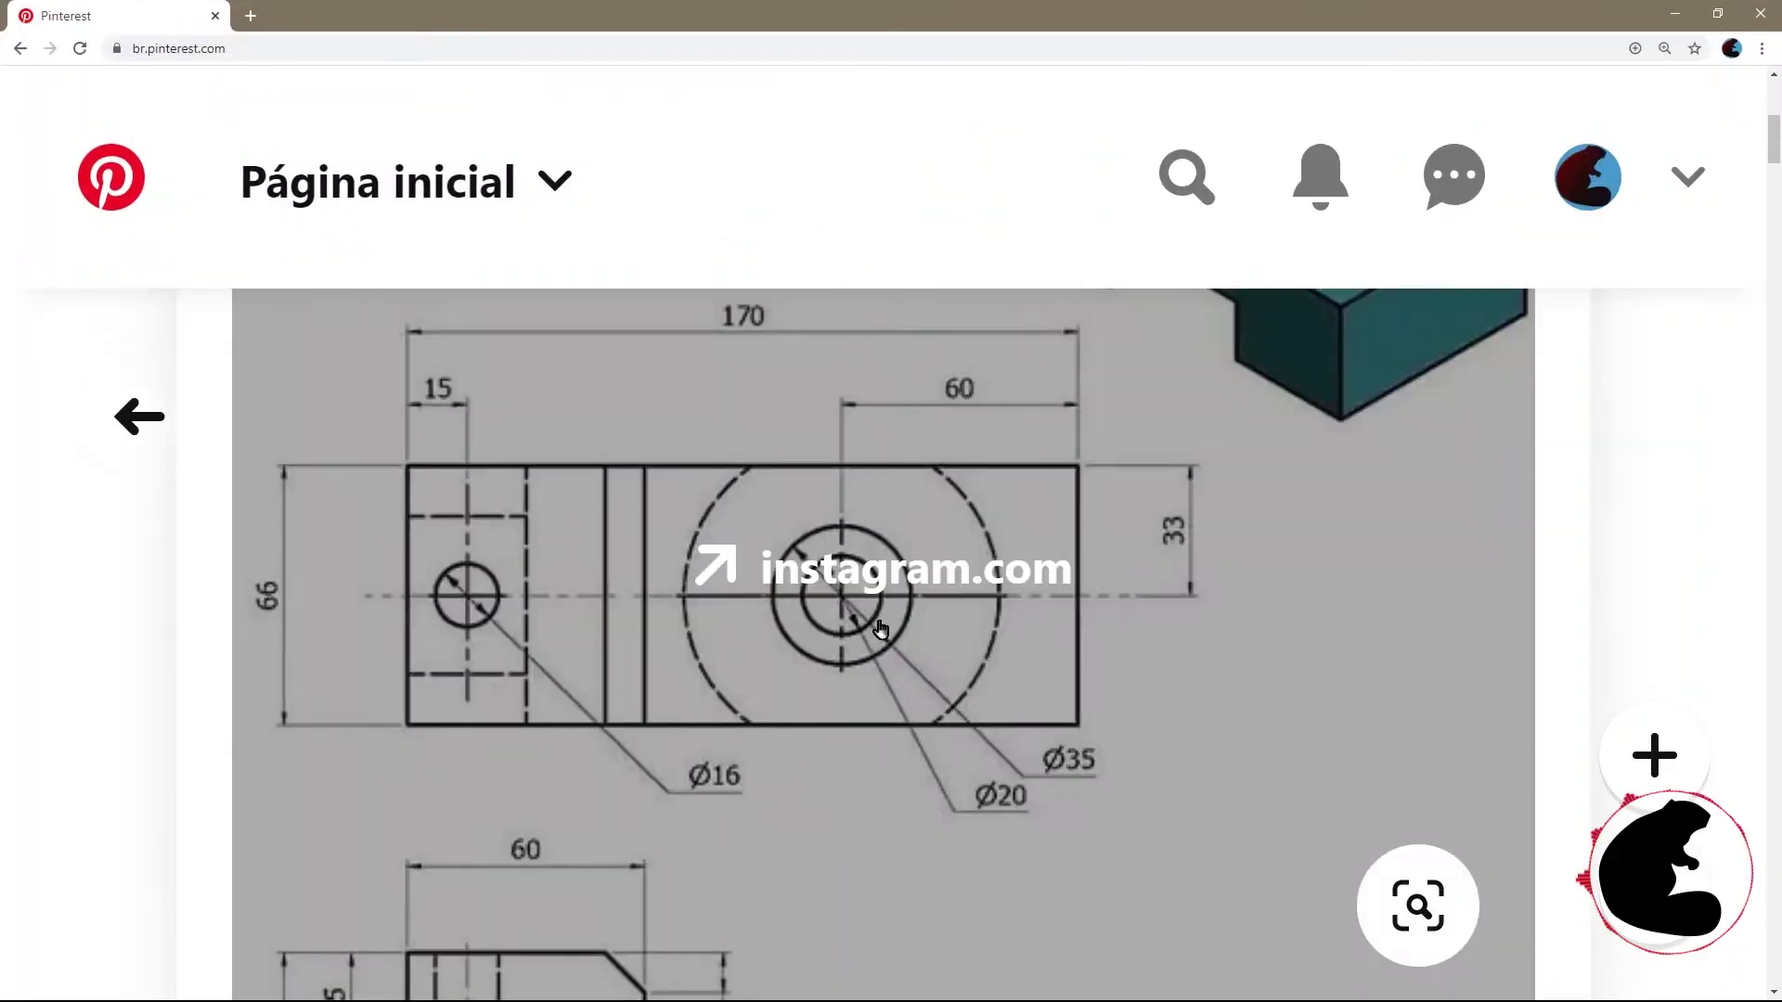
- Scroll the pin, close the accidentally opened source tab, and dismiss the feedback banner
scroll(784, 622, "down", 1)
scroll(787, 613, "down", 5)
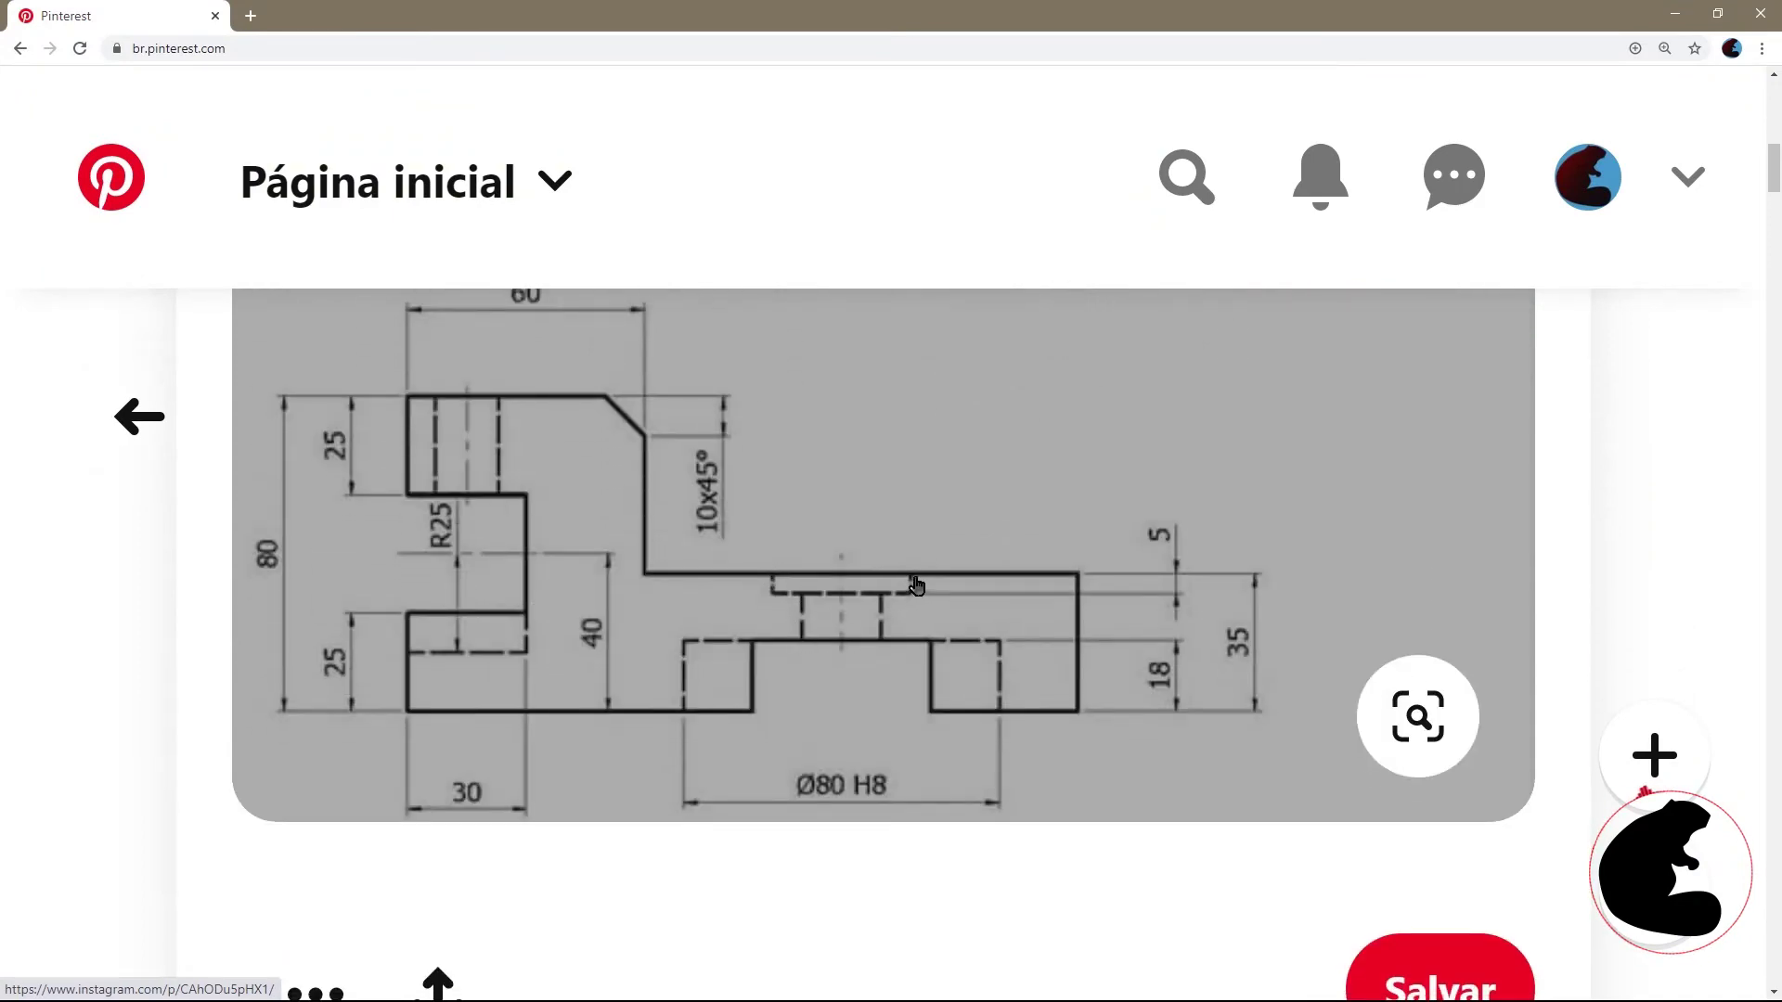
scroll(946, 607, "up", 5)
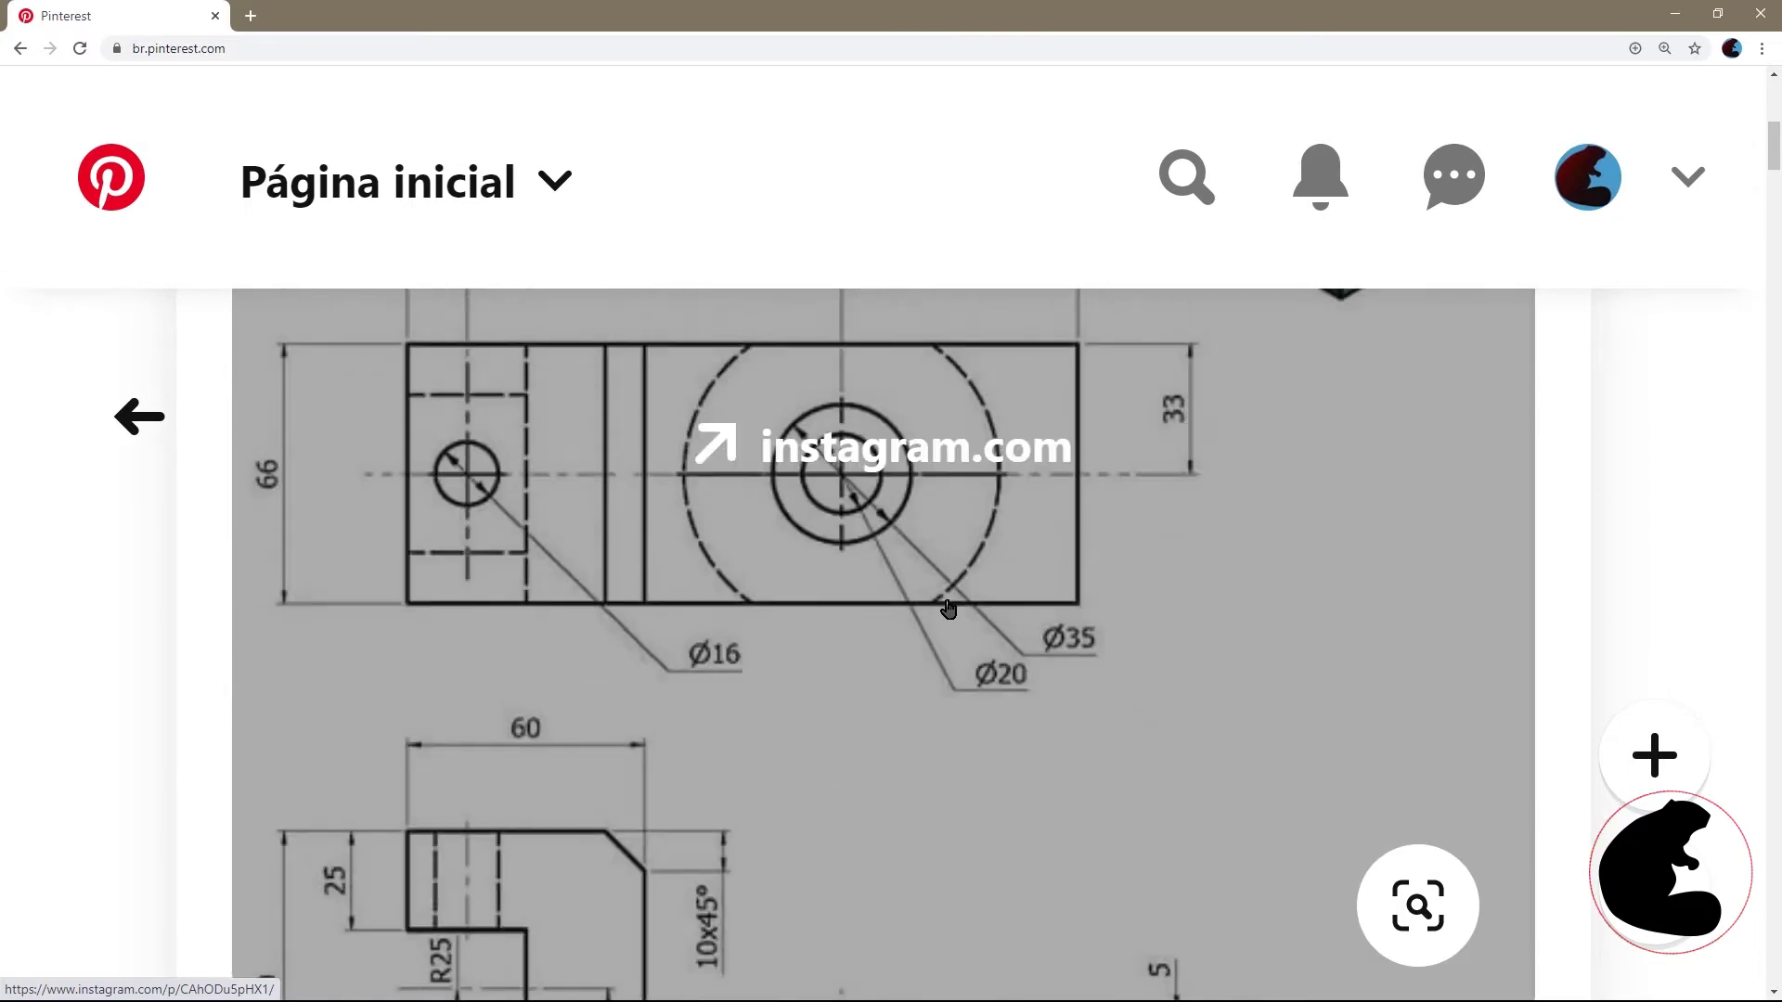
left_click(1281, 649)
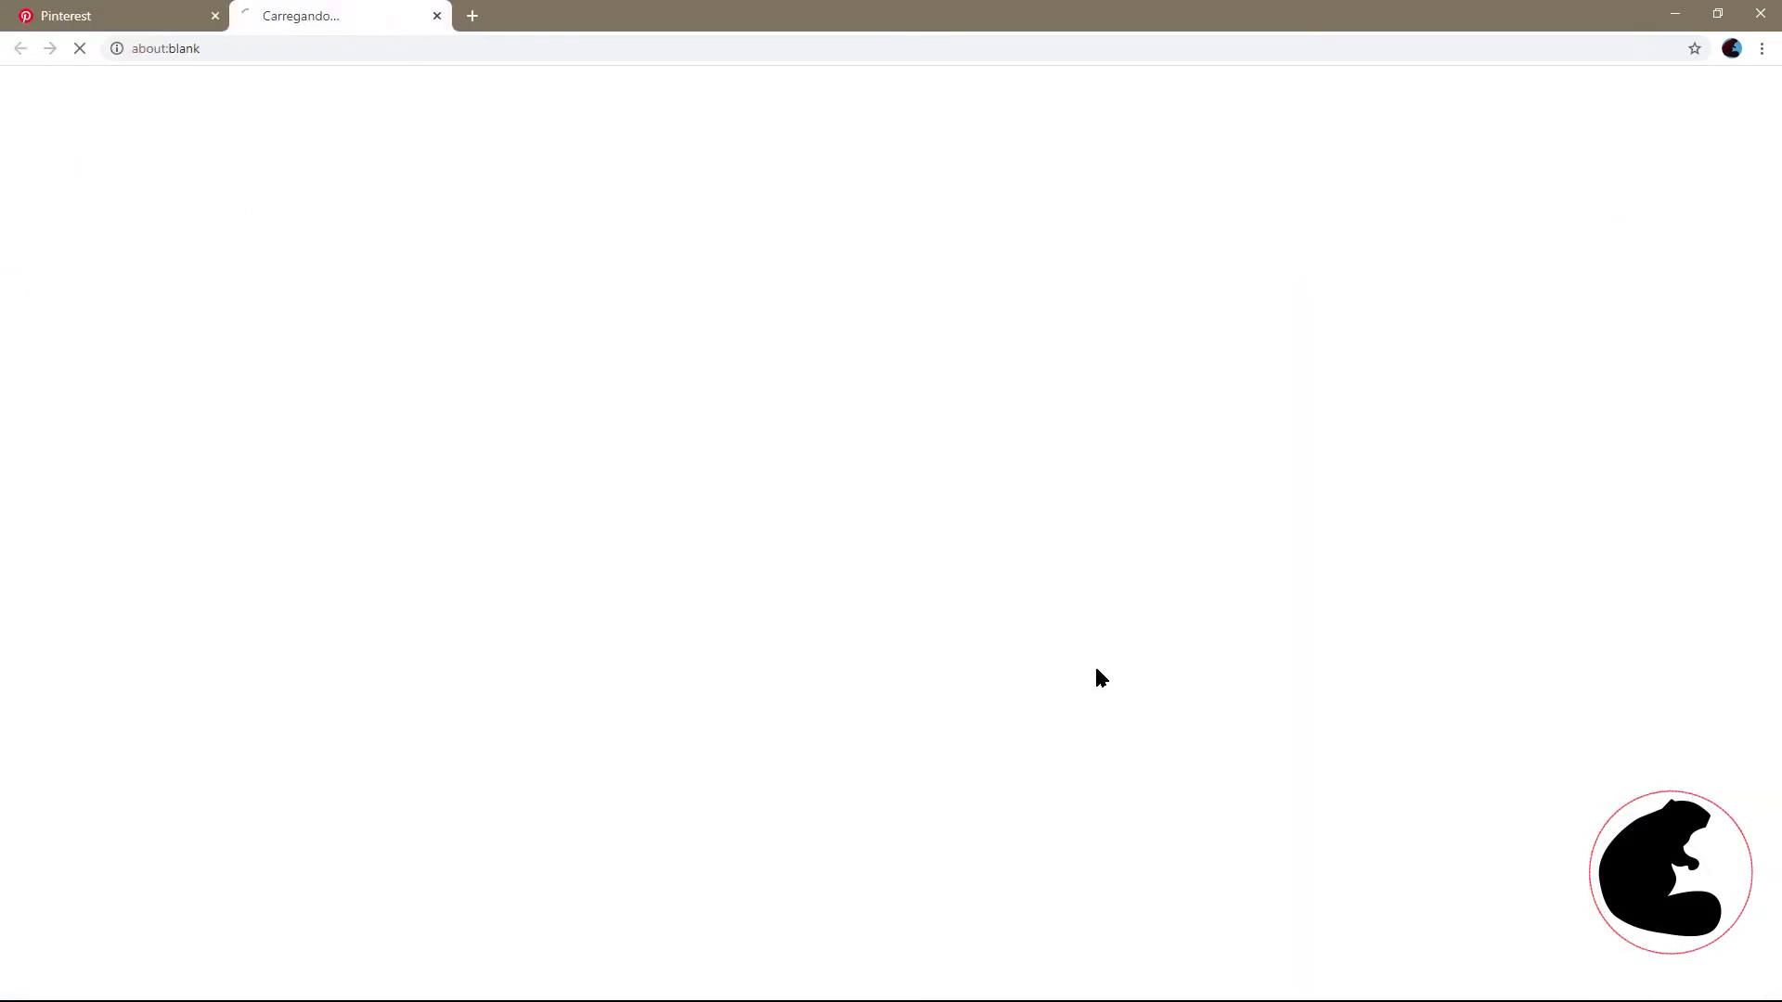
left_click(437, 16)
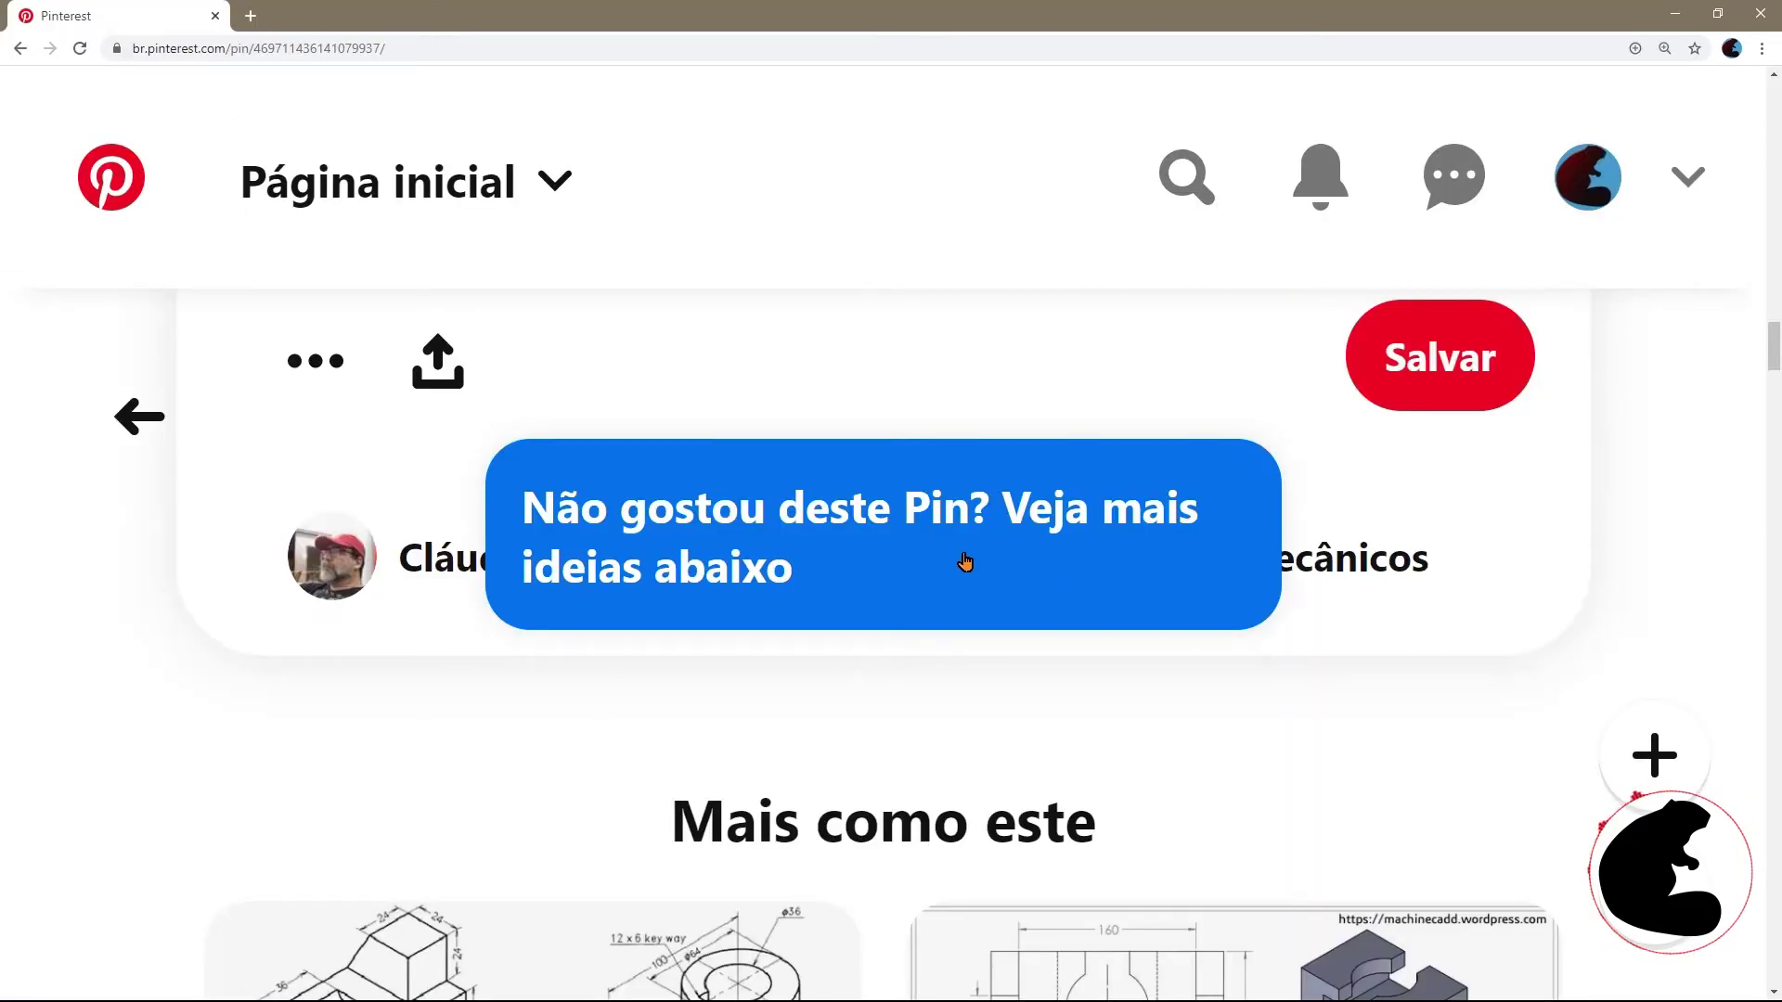
left_click(965, 561)
- Scroll through the reference drawing to compare its top and front views
scroll(943, 609, "up", 5)
scroll(943, 612, "up", 3)
scroll(943, 612, "up", 3)
scroll(943, 613, "up", 3)
scroll(943, 613, "up", 4)
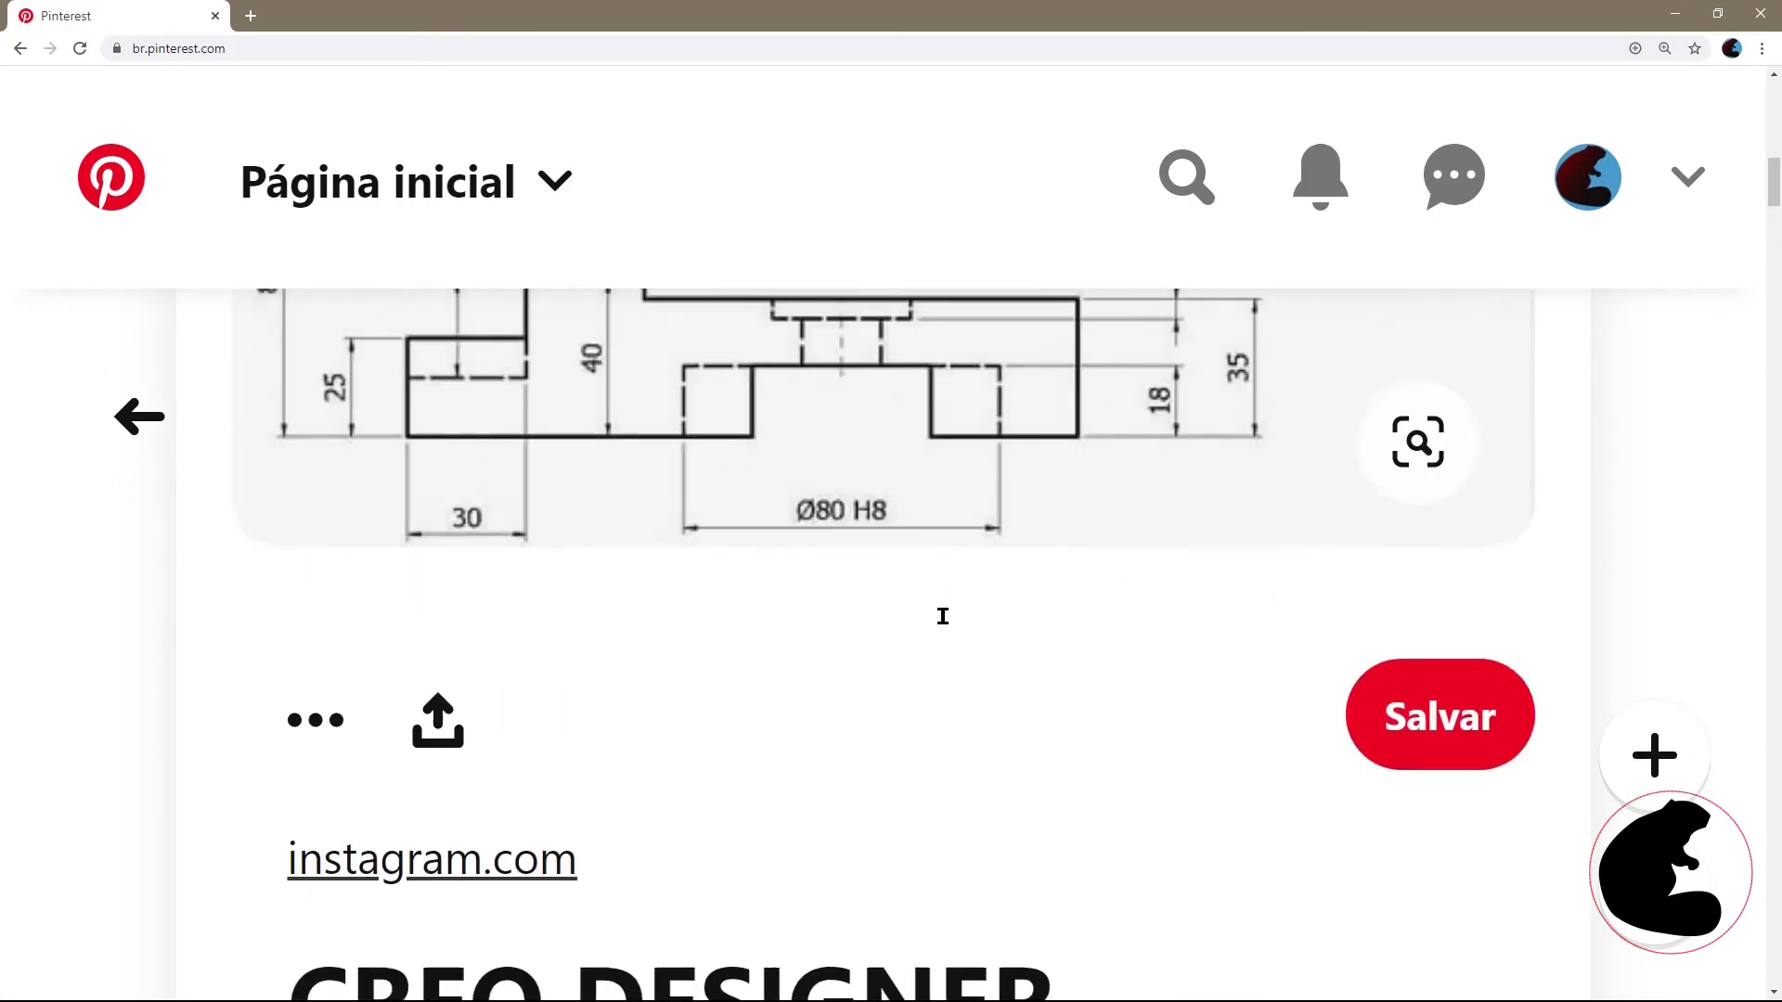
scroll(943, 617, "up", 5)
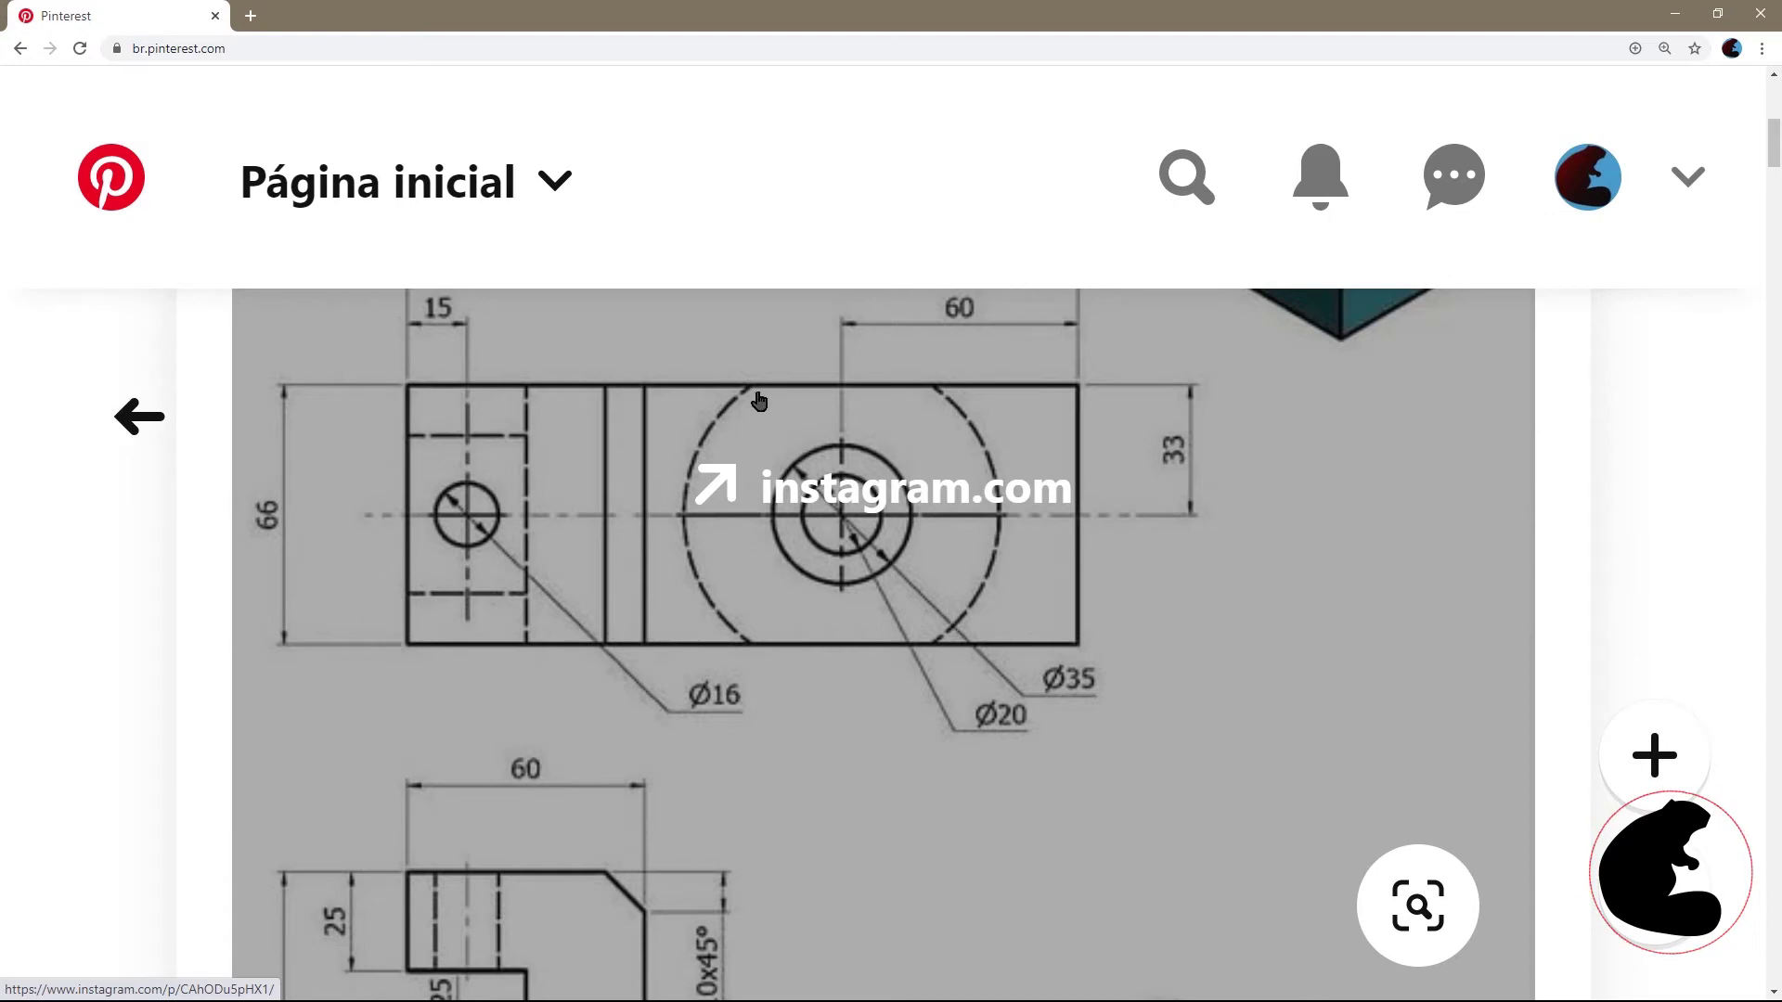
scroll(849, 720, "down", 7)
scroll(808, 417, "up", 2)
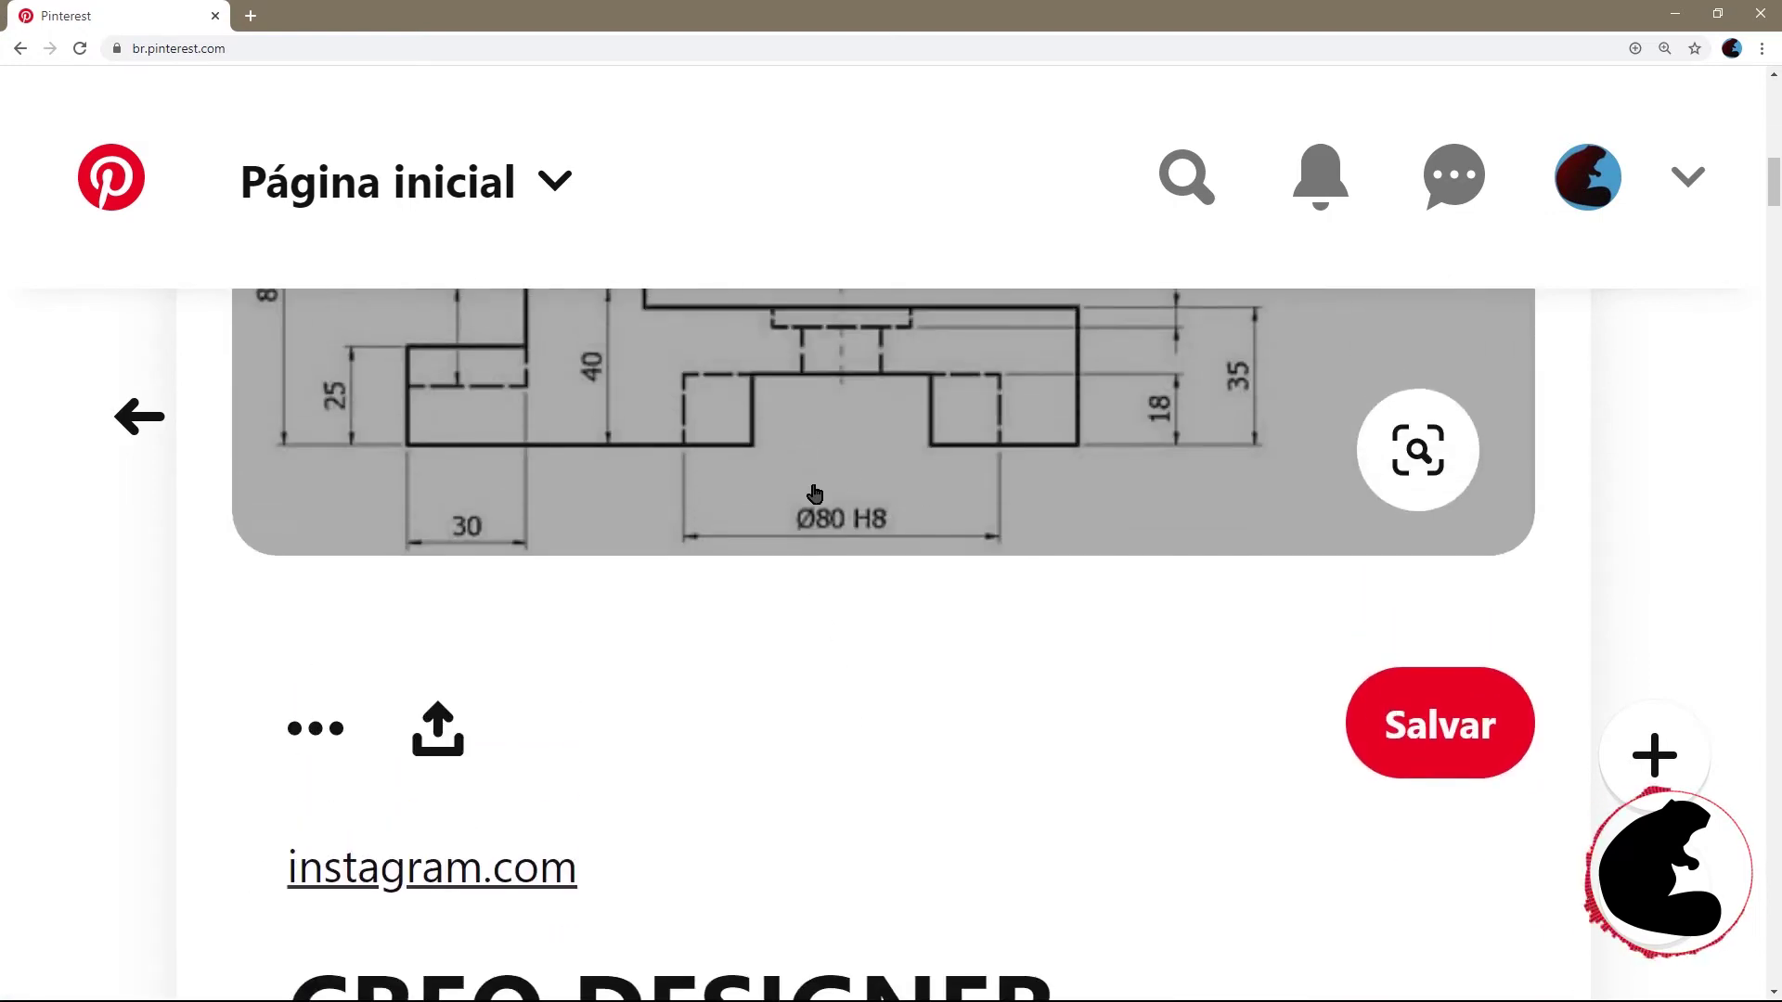
scroll(840, 479, "up", 2)
scroll(846, 568, "up", 4)
scroll(953, 676, "down", 4)
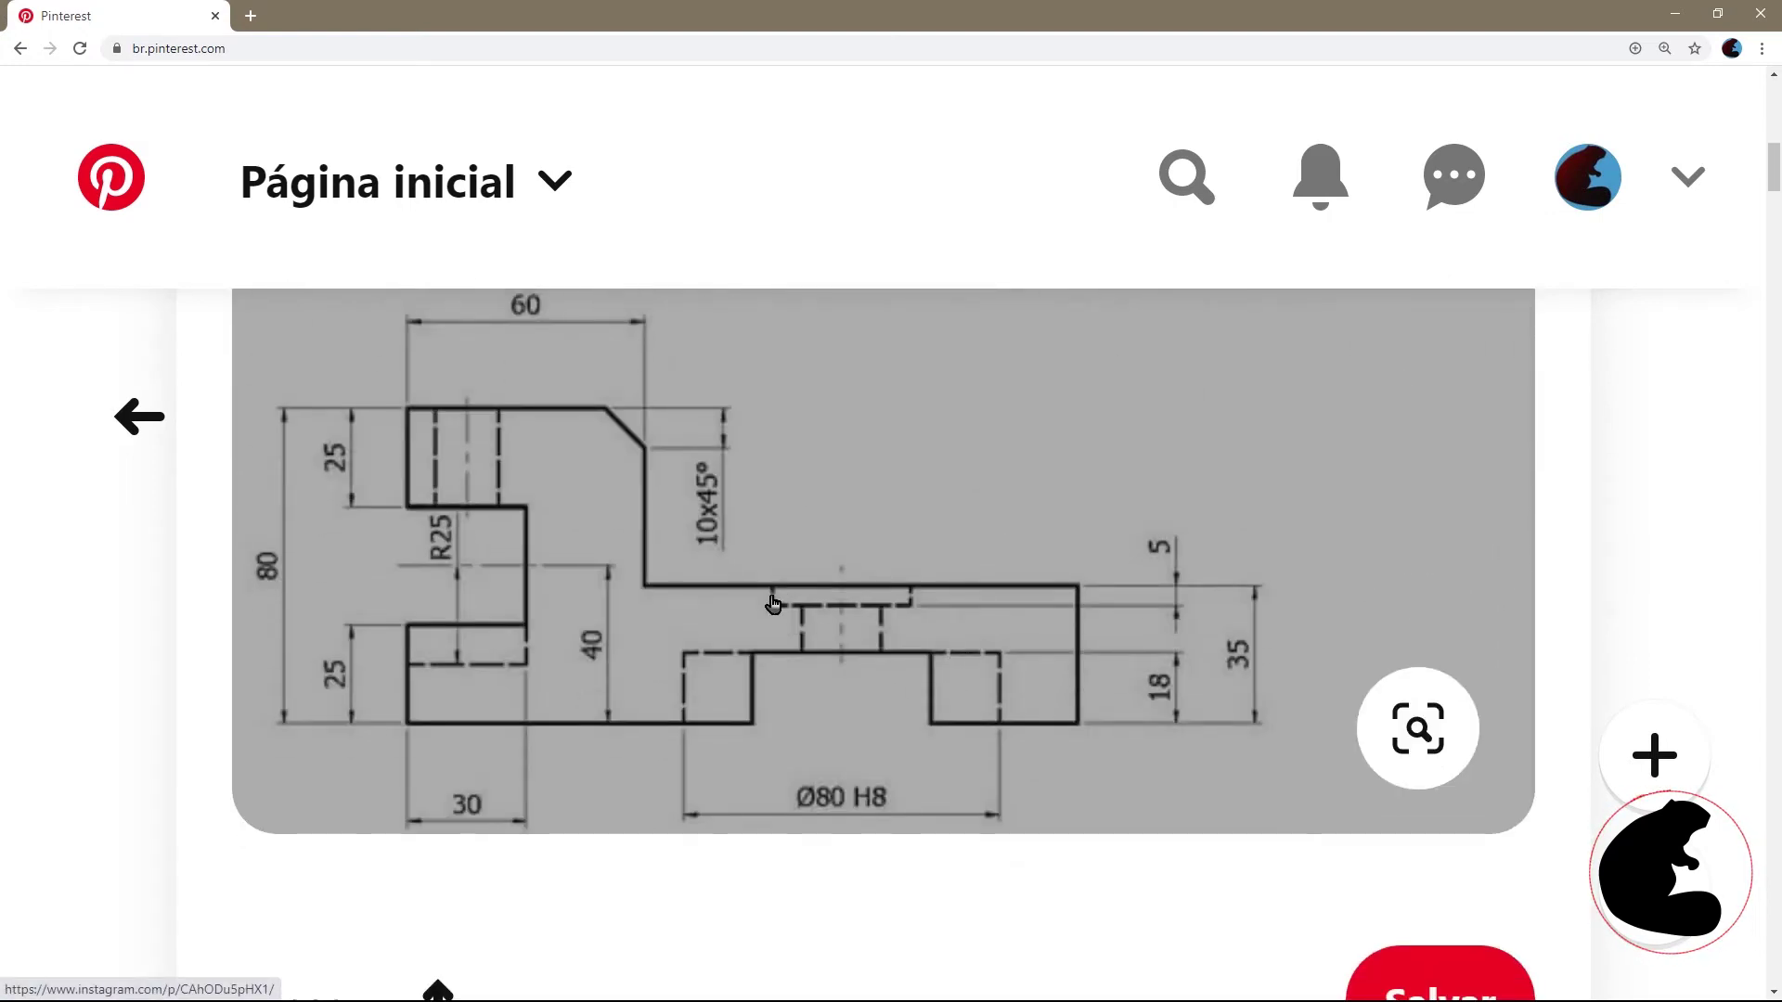
scroll(835, 594, "up", 1)
scroll(1021, 589, "up", 2)
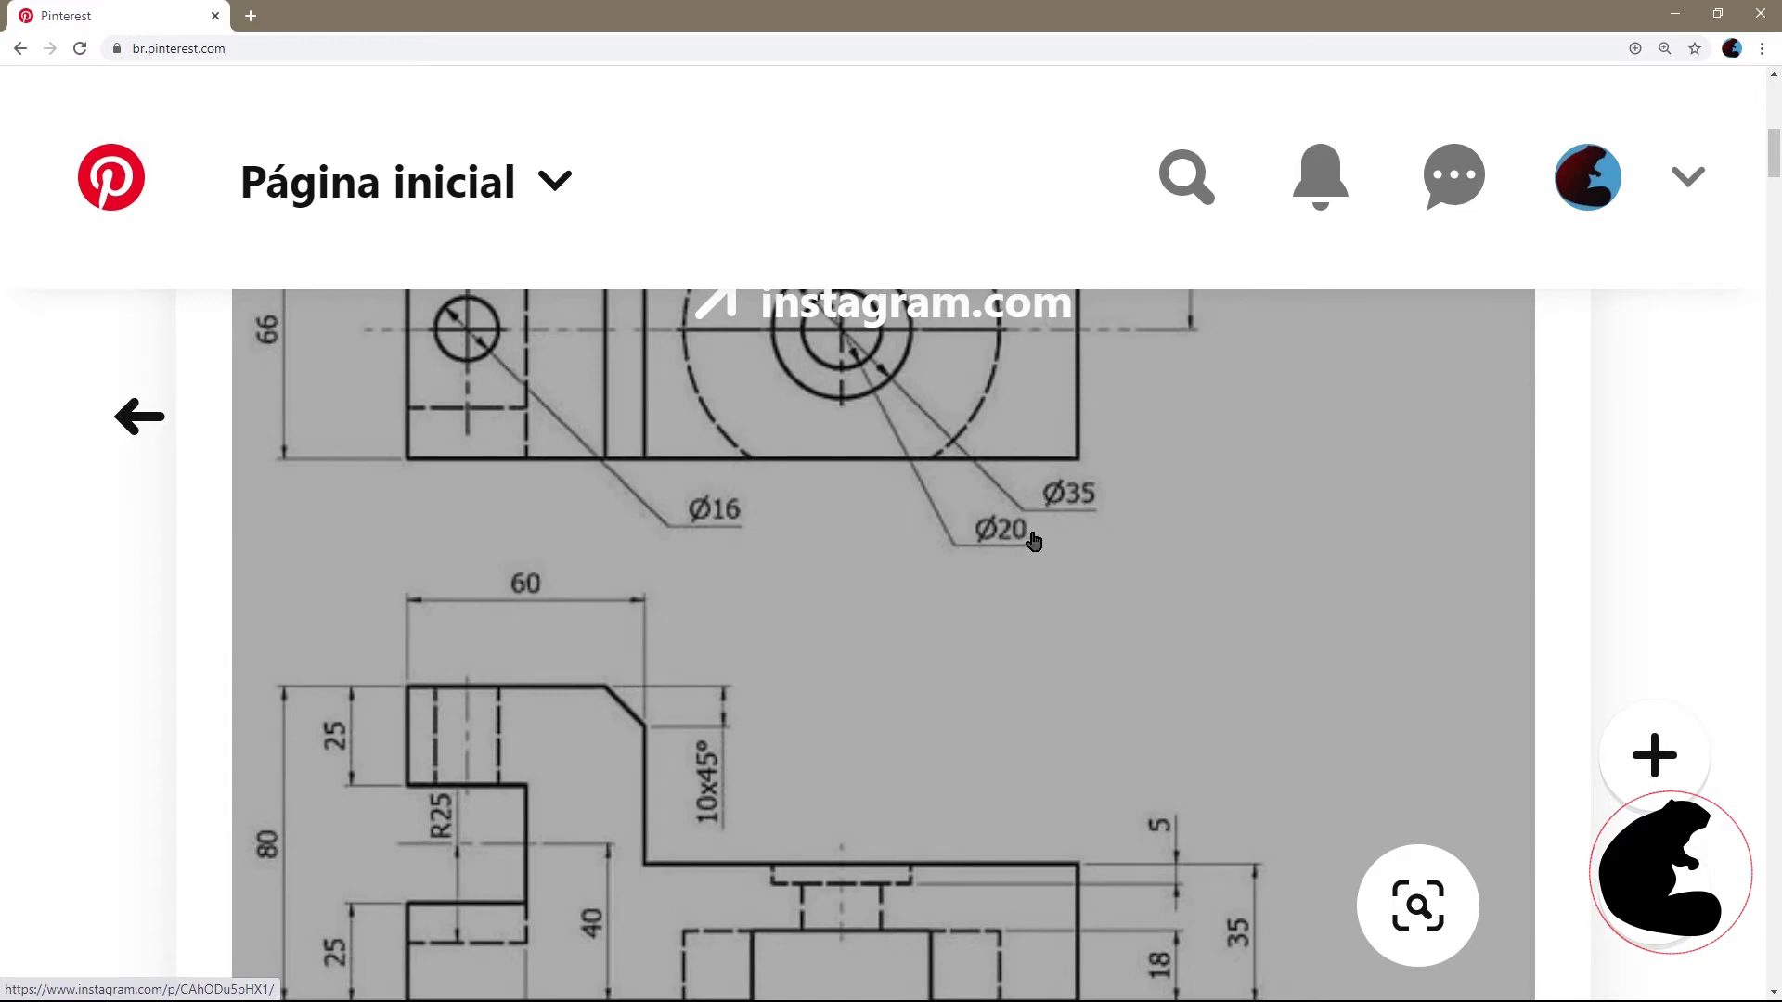
scroll(928, 603, "up", 2)
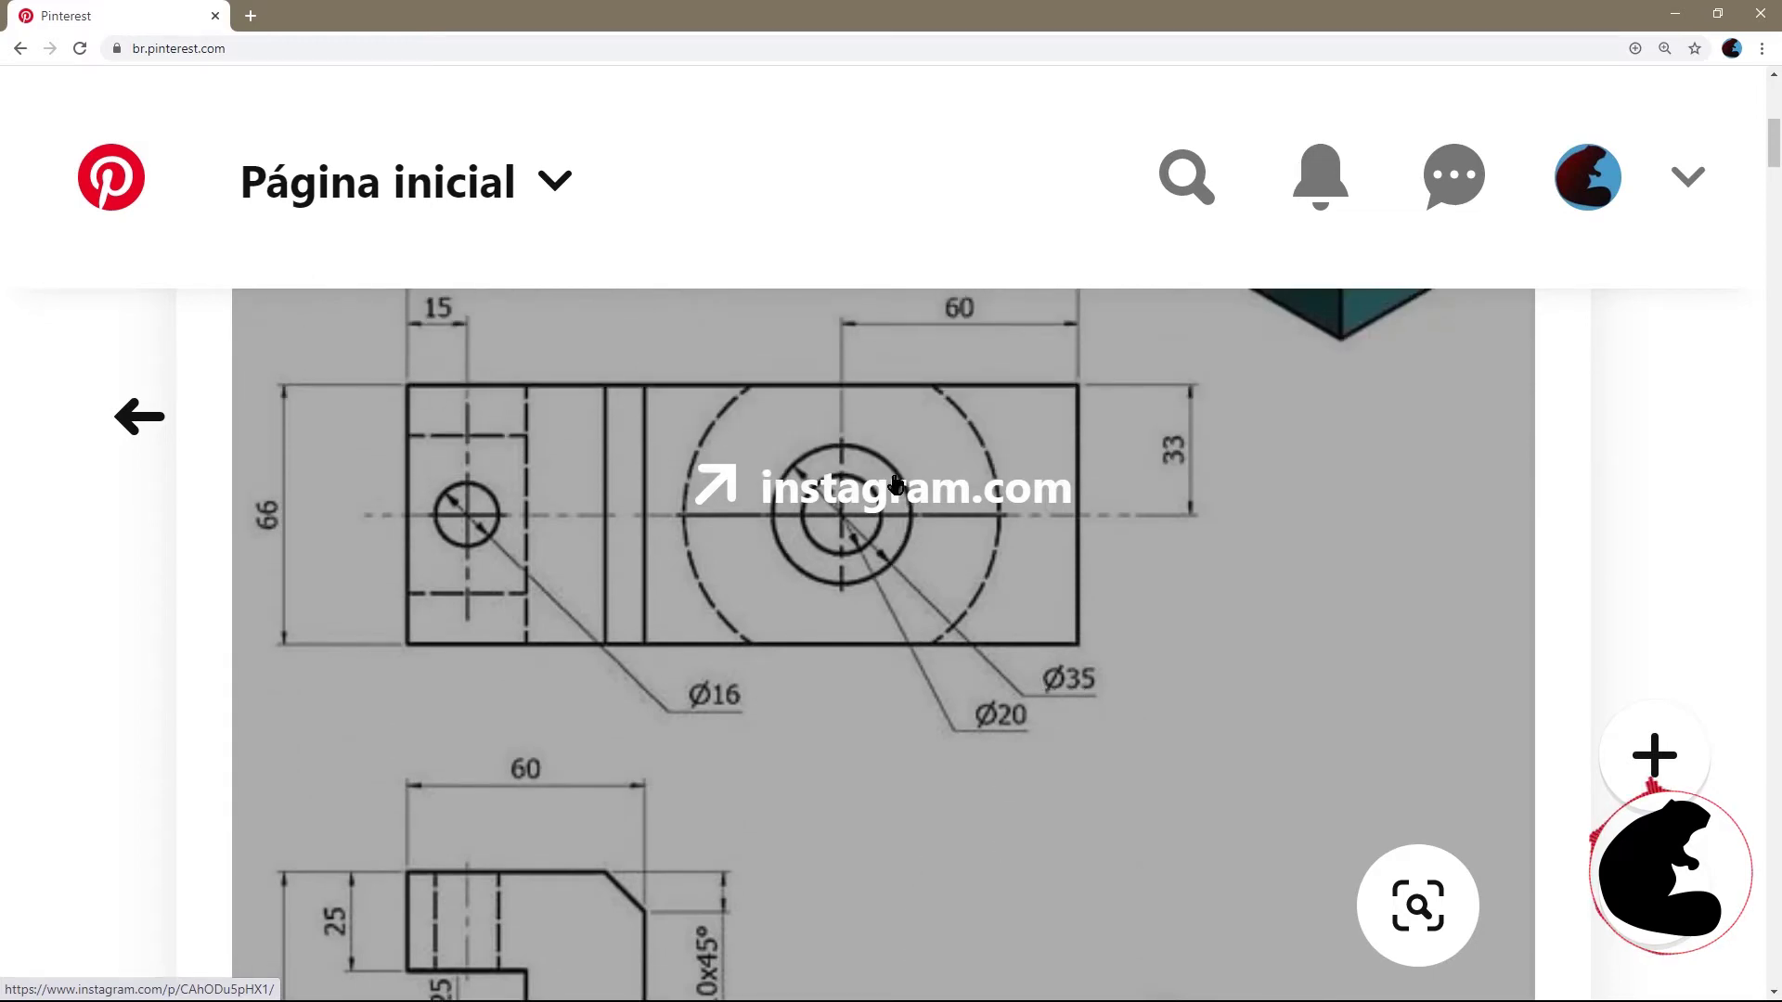
scroll(1019, 610, "down", 2)
scroll(1026, 676, "down", 1)
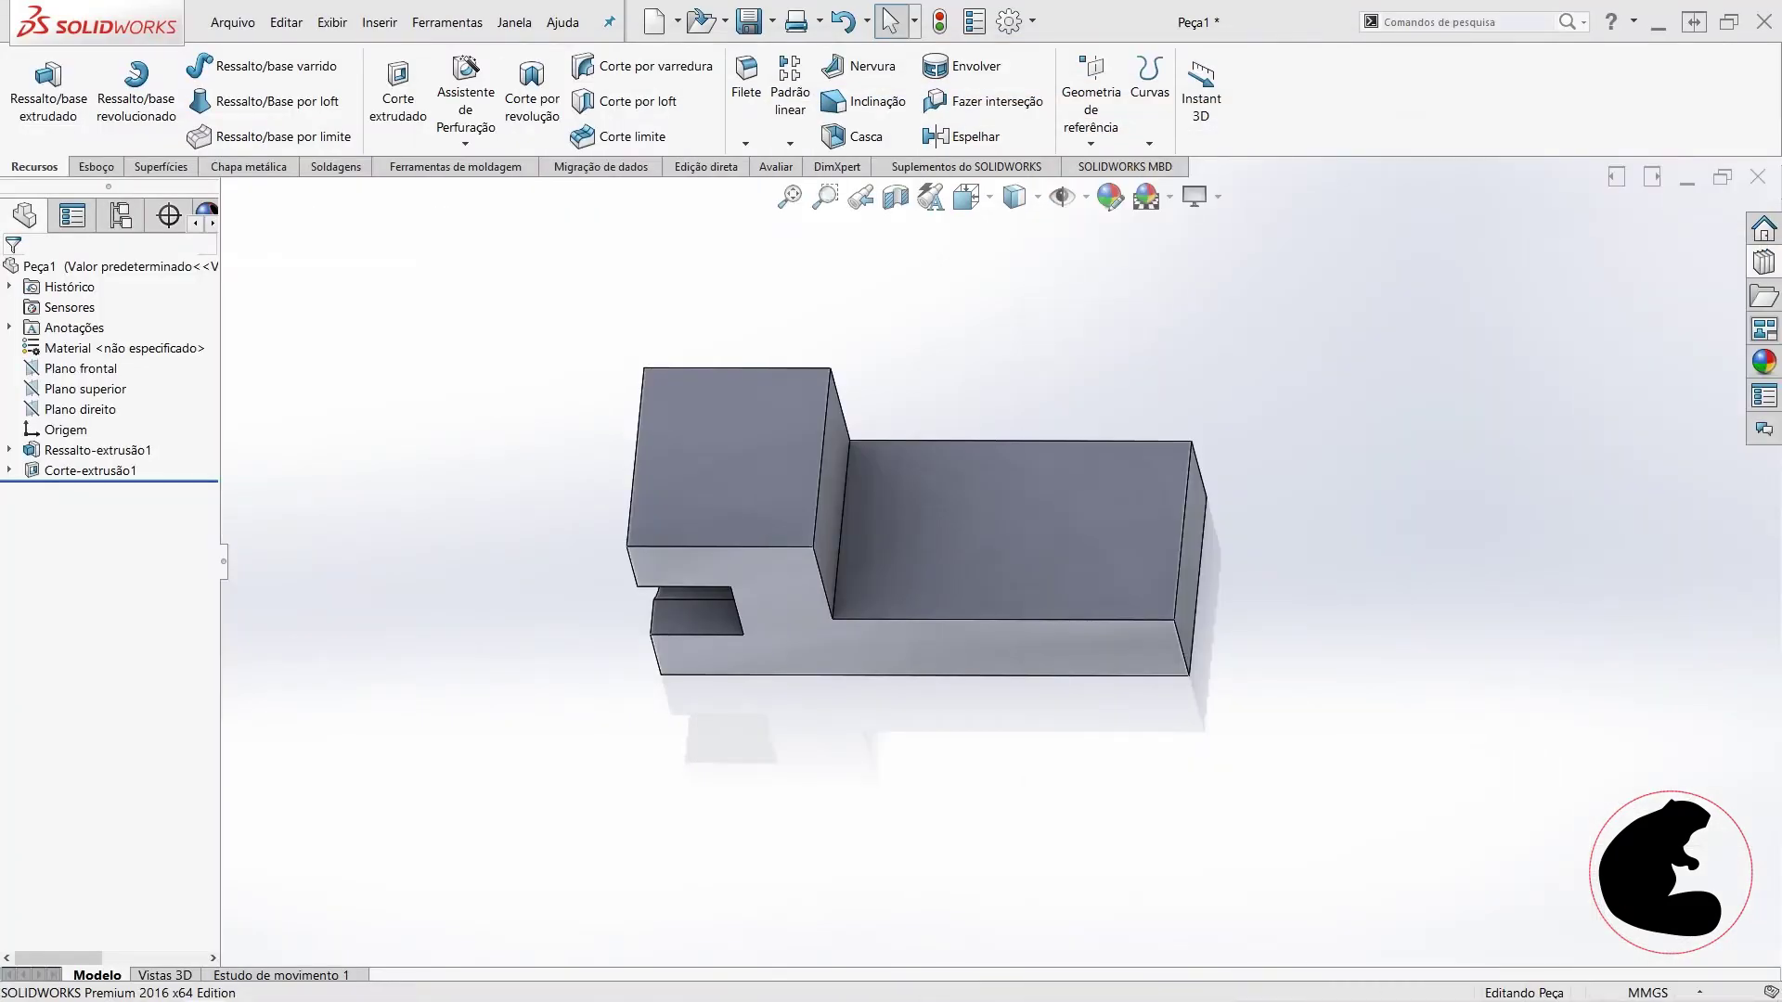
- Start a new sketch on the long lower step's top face and view it face-on
left_click(1067, 520)
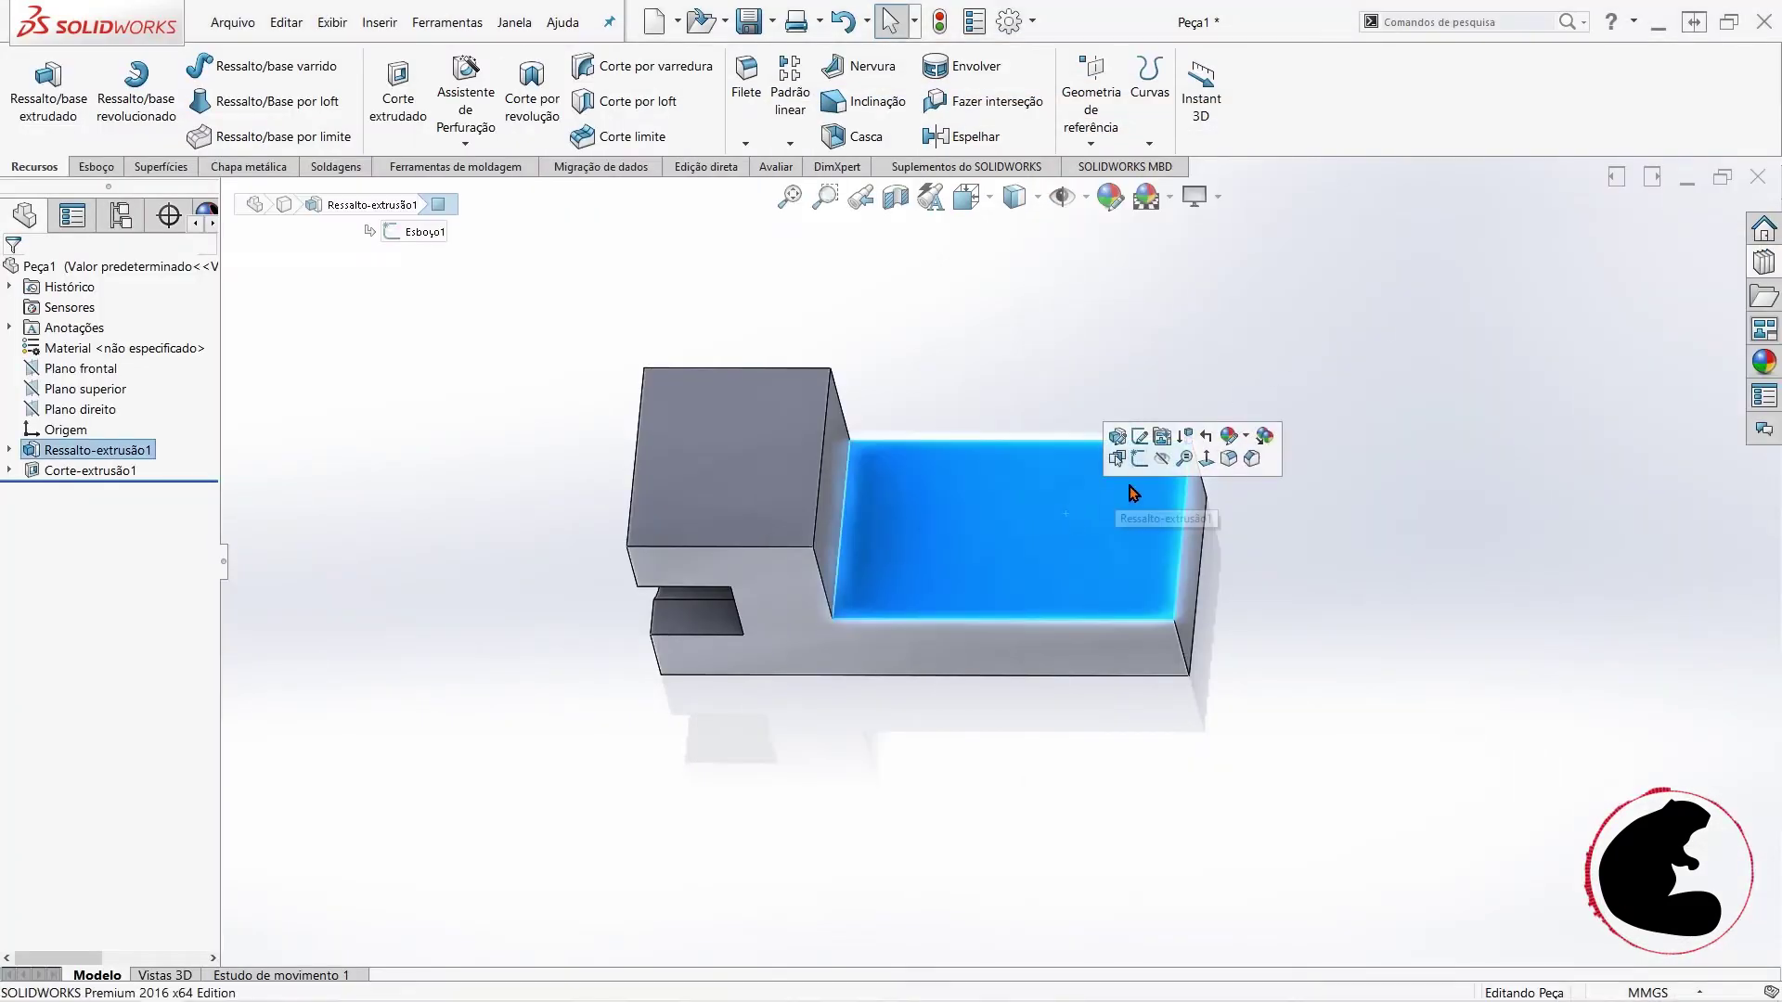
left_click(1140, 458)
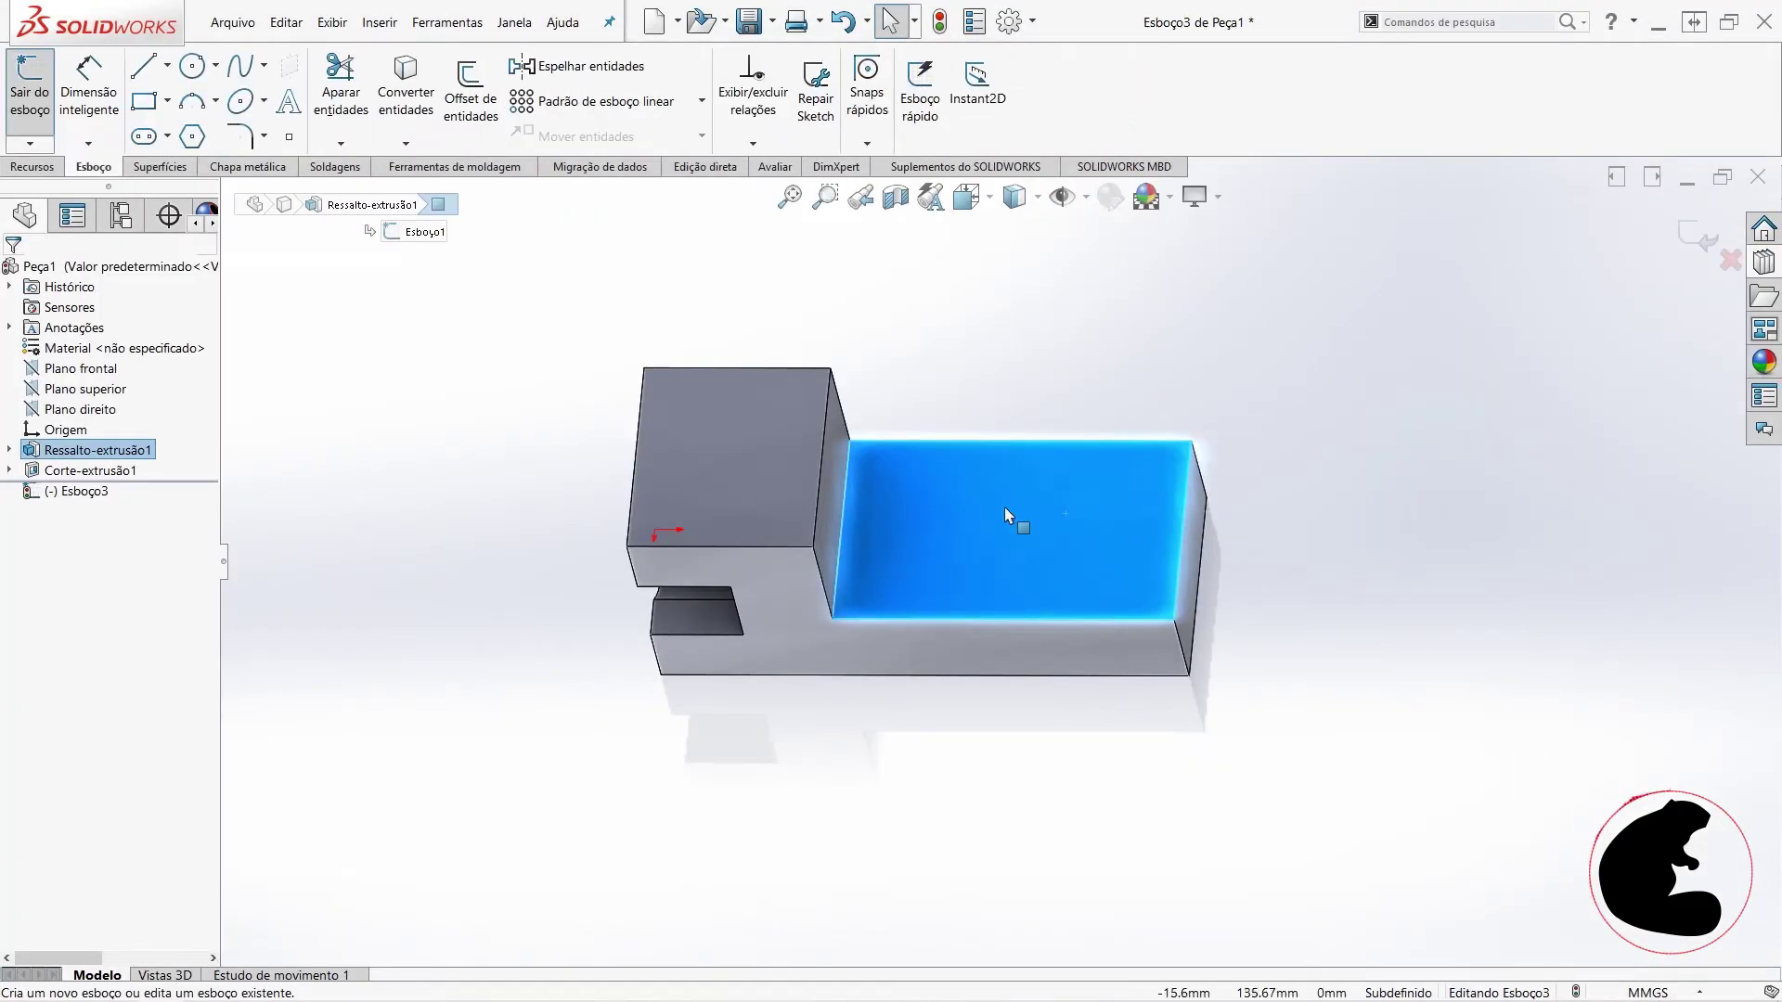
right_click(81, 491)
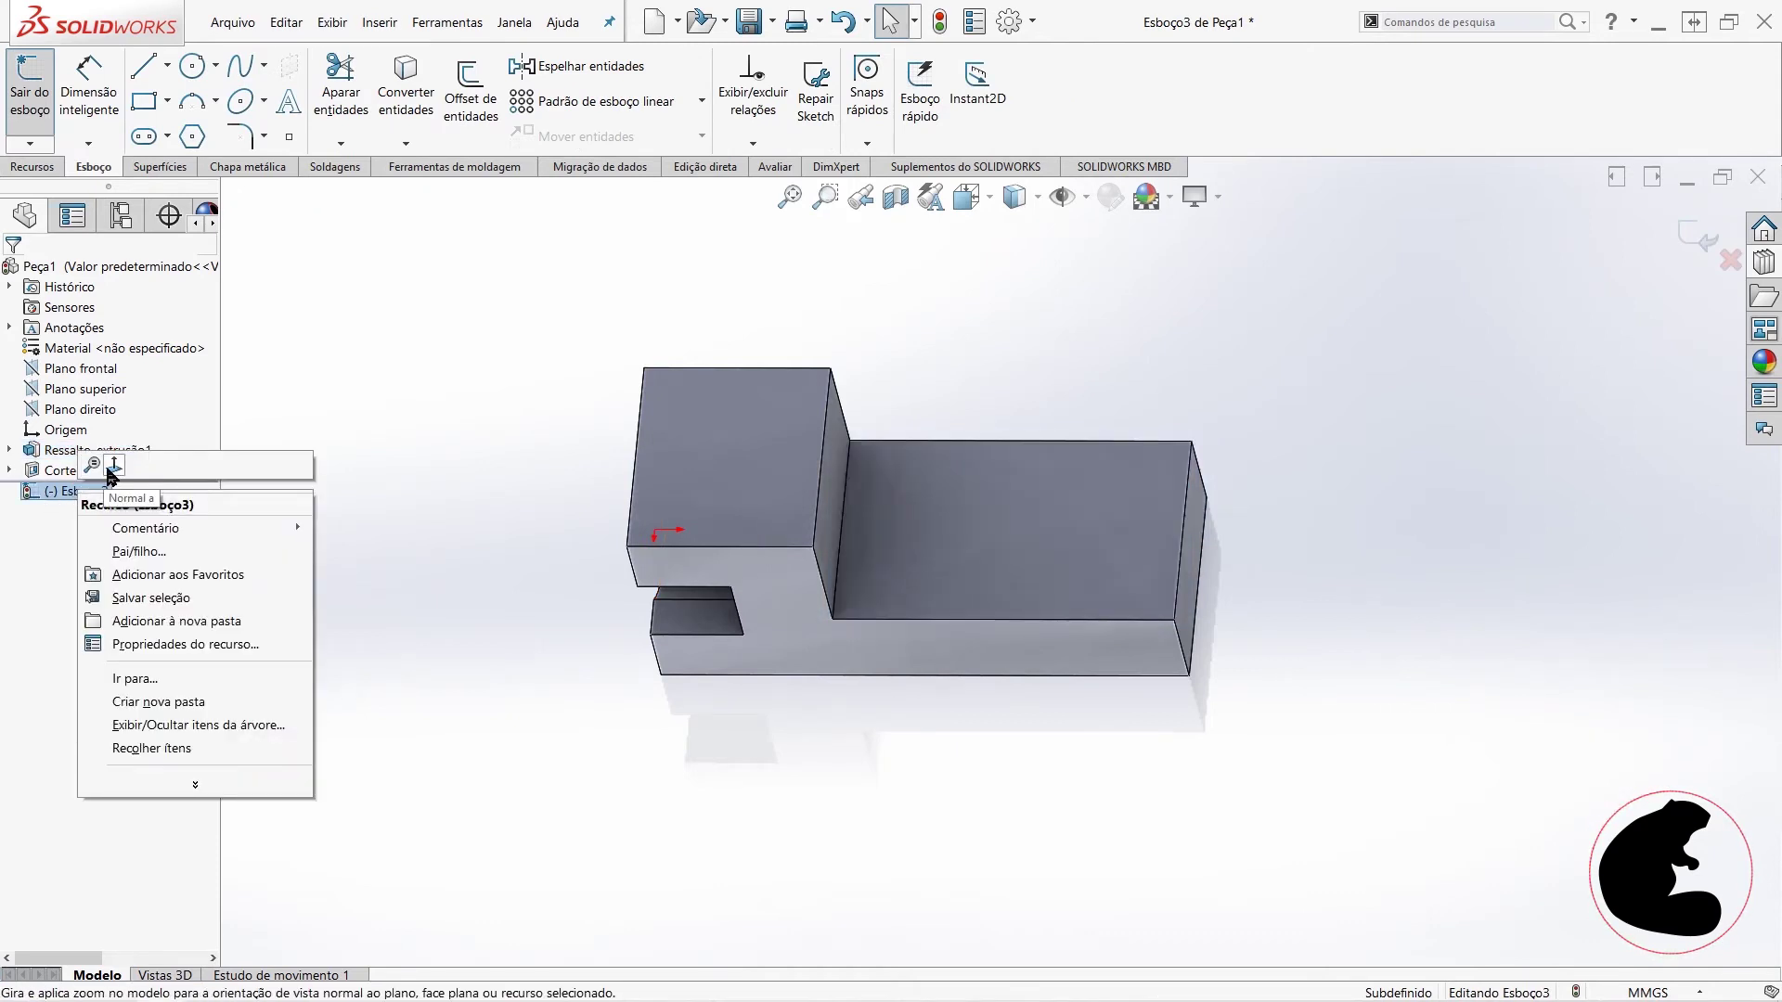
left_click(113, 464)
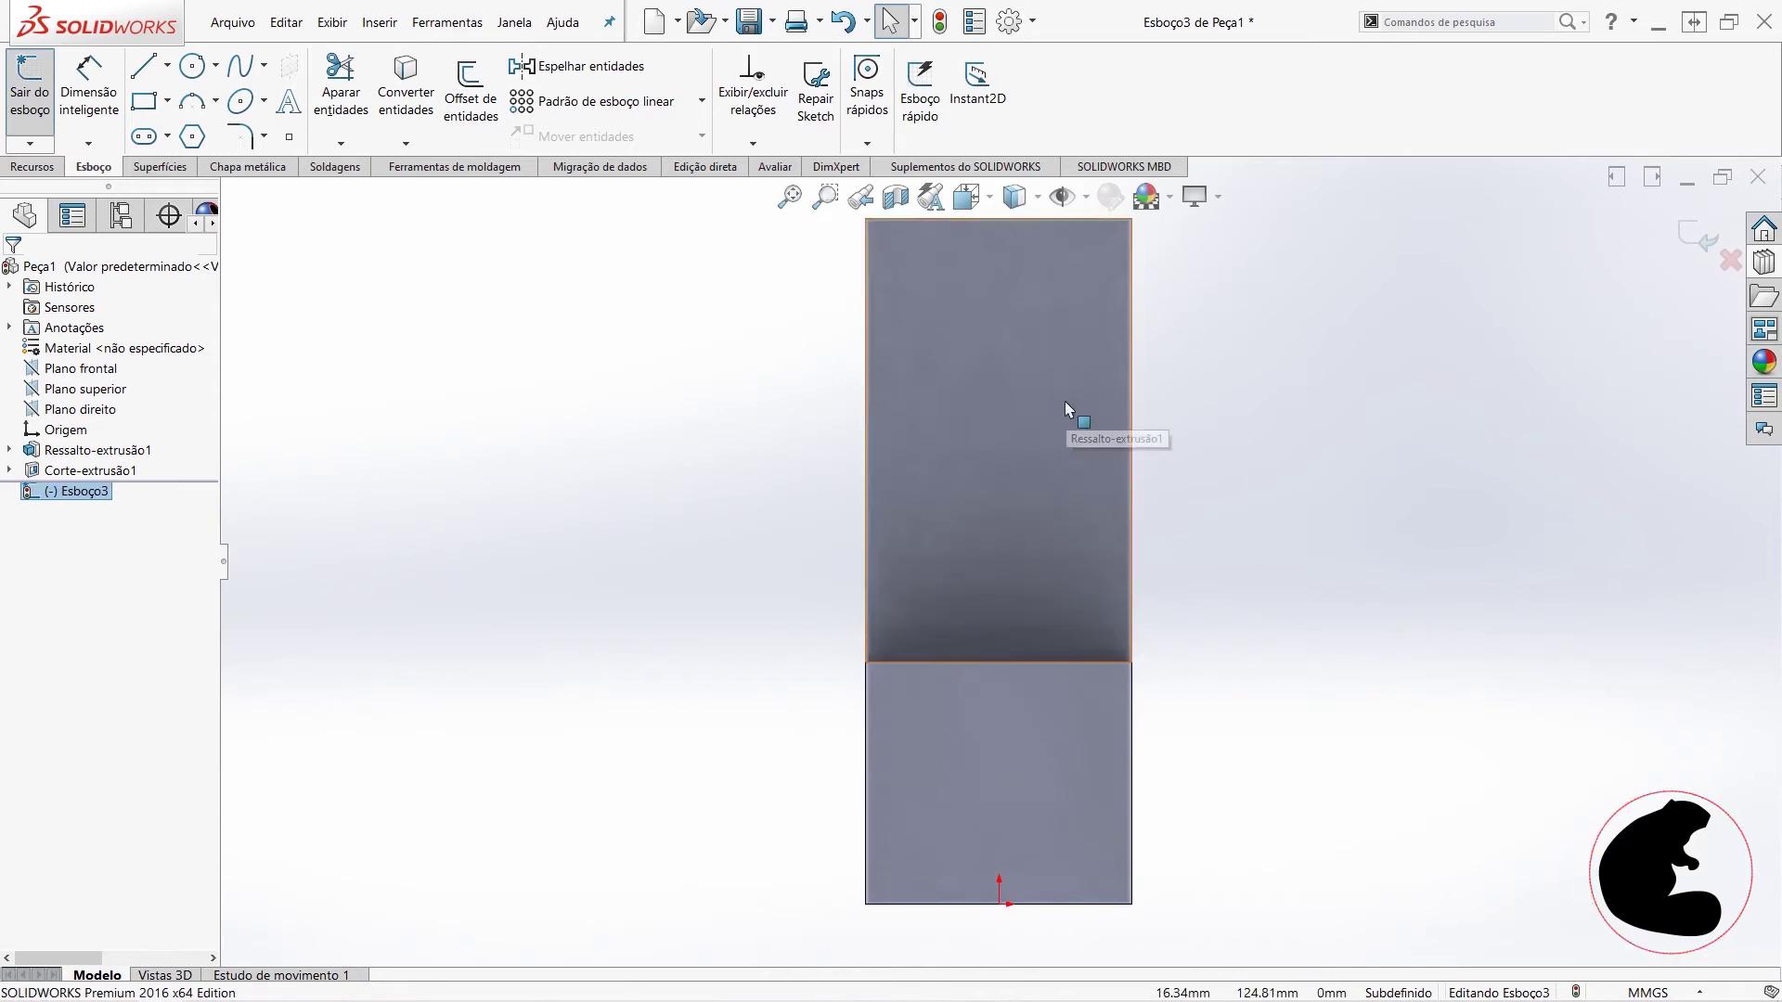
- Zoom and orbit the part, fit it to the view, then turn face-on to Esboço3 again
scroll(973, 348, "down", 2)
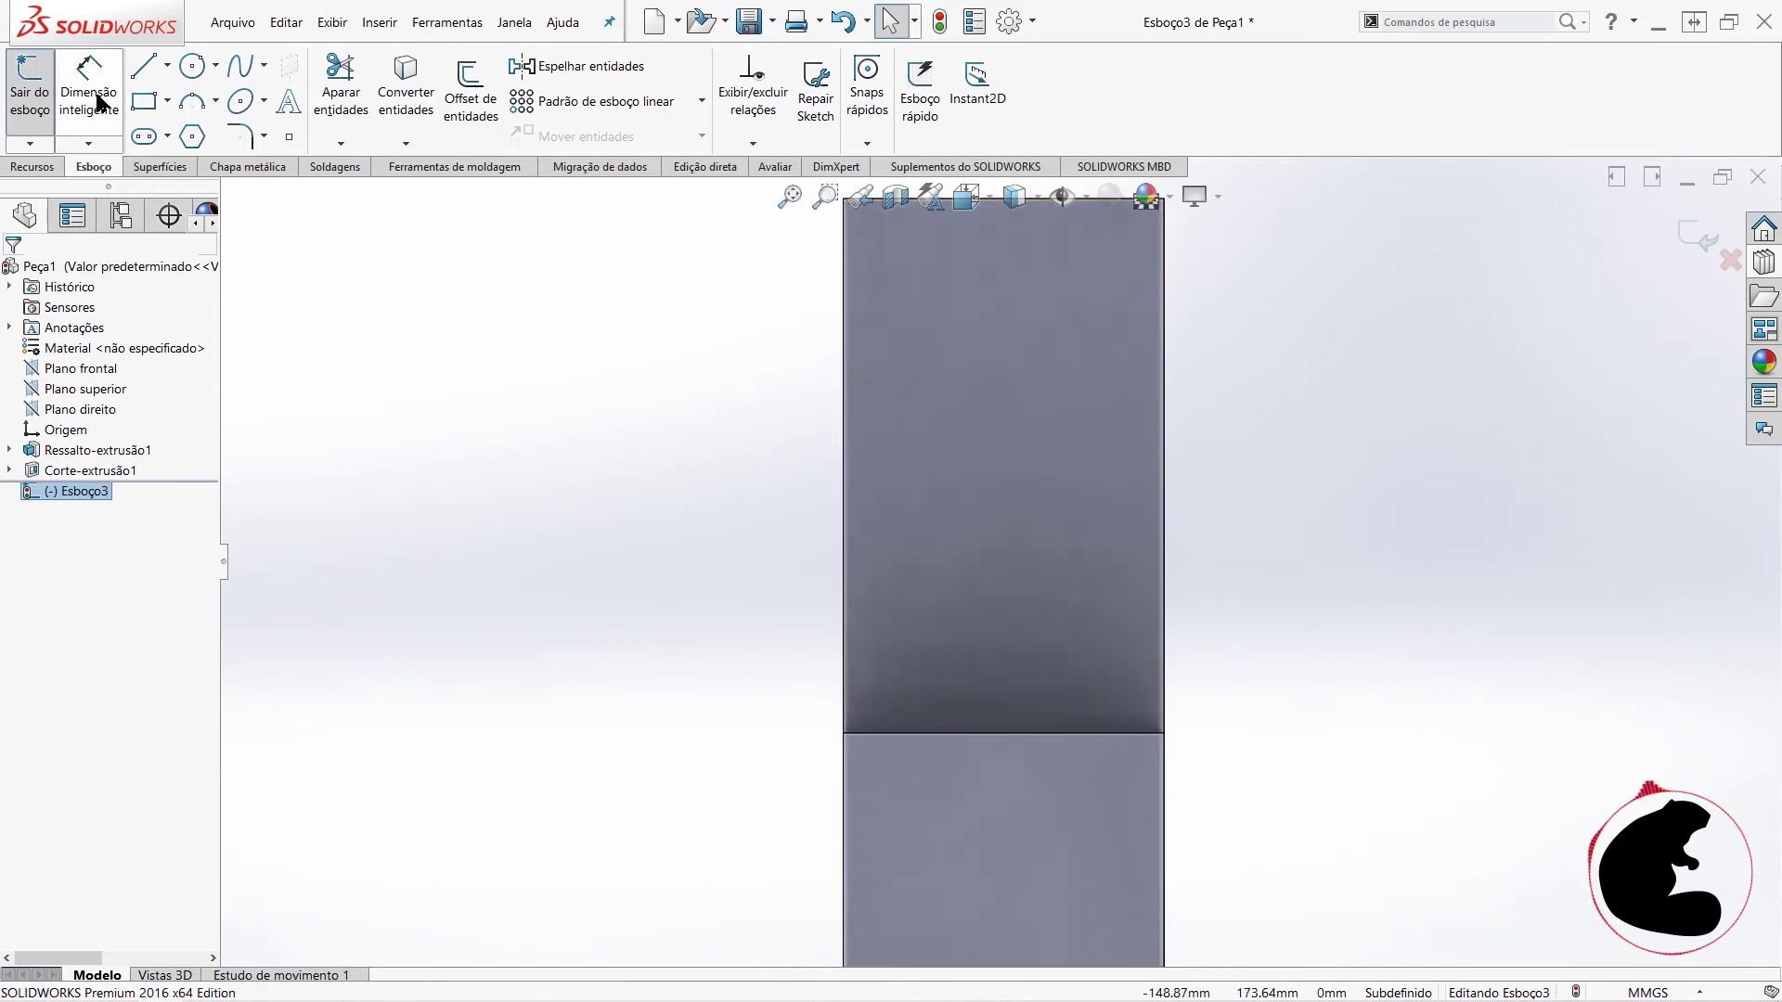
scroll(995, 438, "up", 1)
scroll(995, 438, "down", 1)
scroll(995, 438, "up", 2)
scroll(995, 438, "down", 2)
scroll(995, 443, "up", 1)
scroll(1002, 529, "down", 2)
scroll(1010, 555, "up", 1)
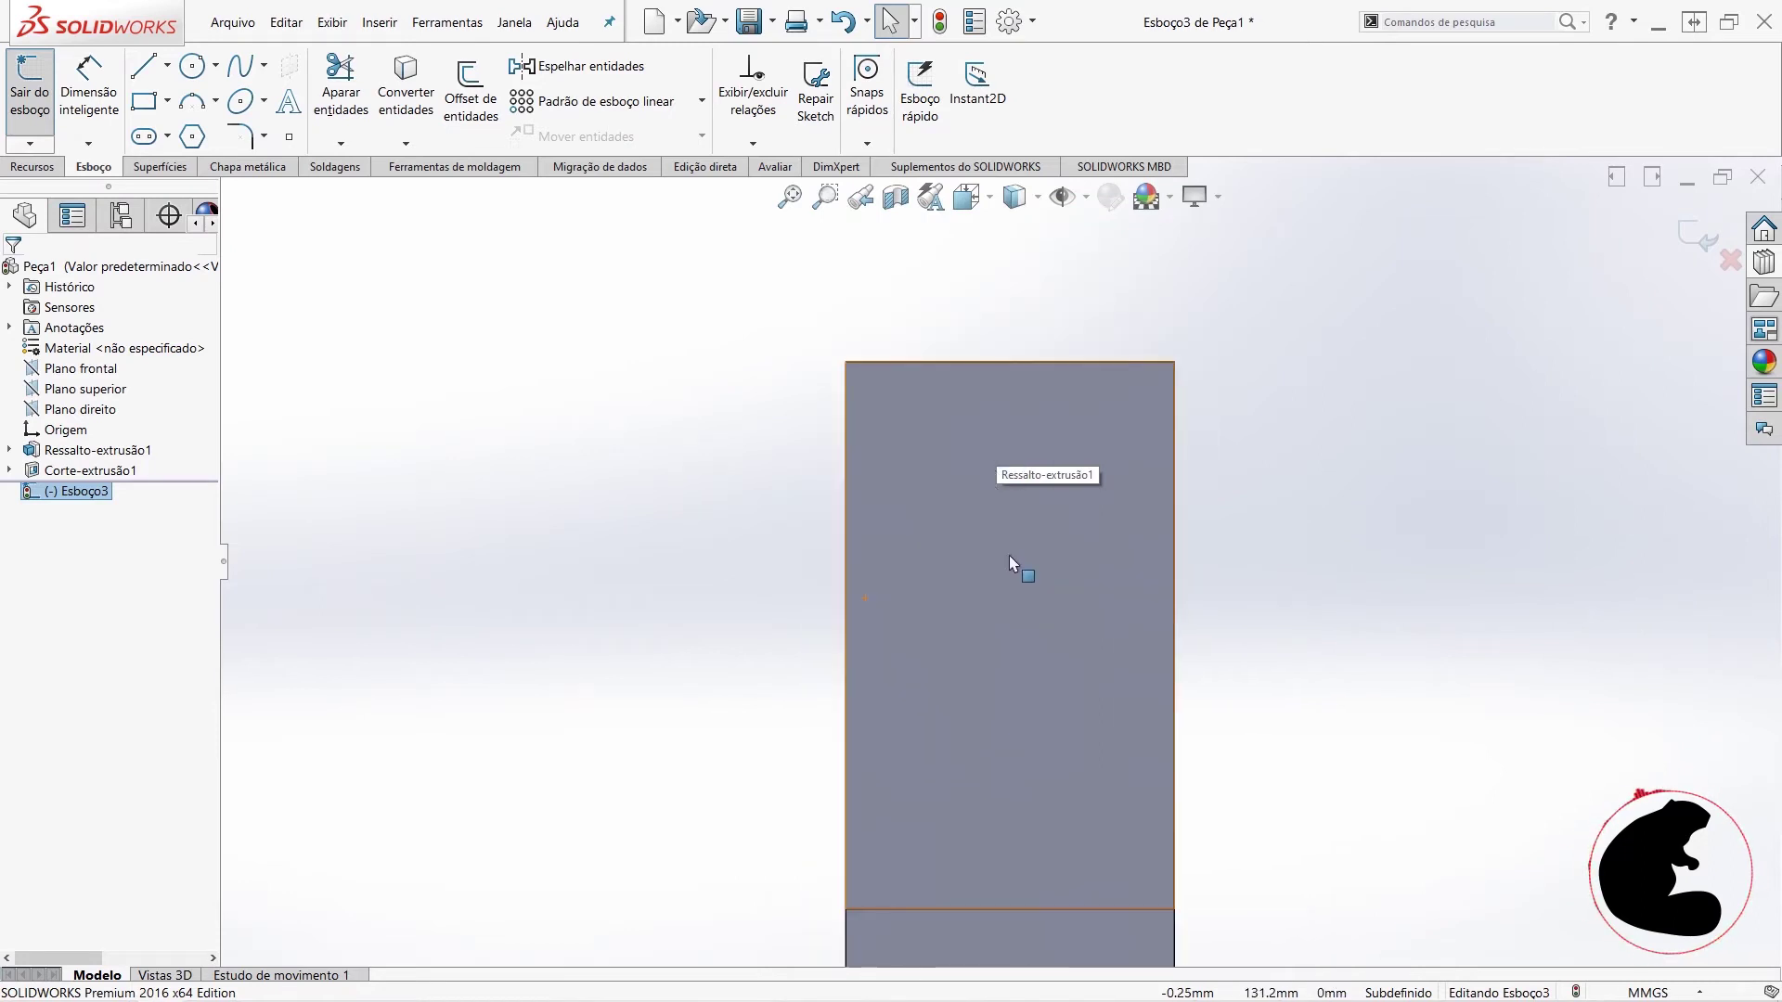
scroll(1061, 716, "up", 1)
scroll(1061, 716, "down", 1)
scroll(1061, 717, "down", 1)
scroll(1061, 717, "down", 1)
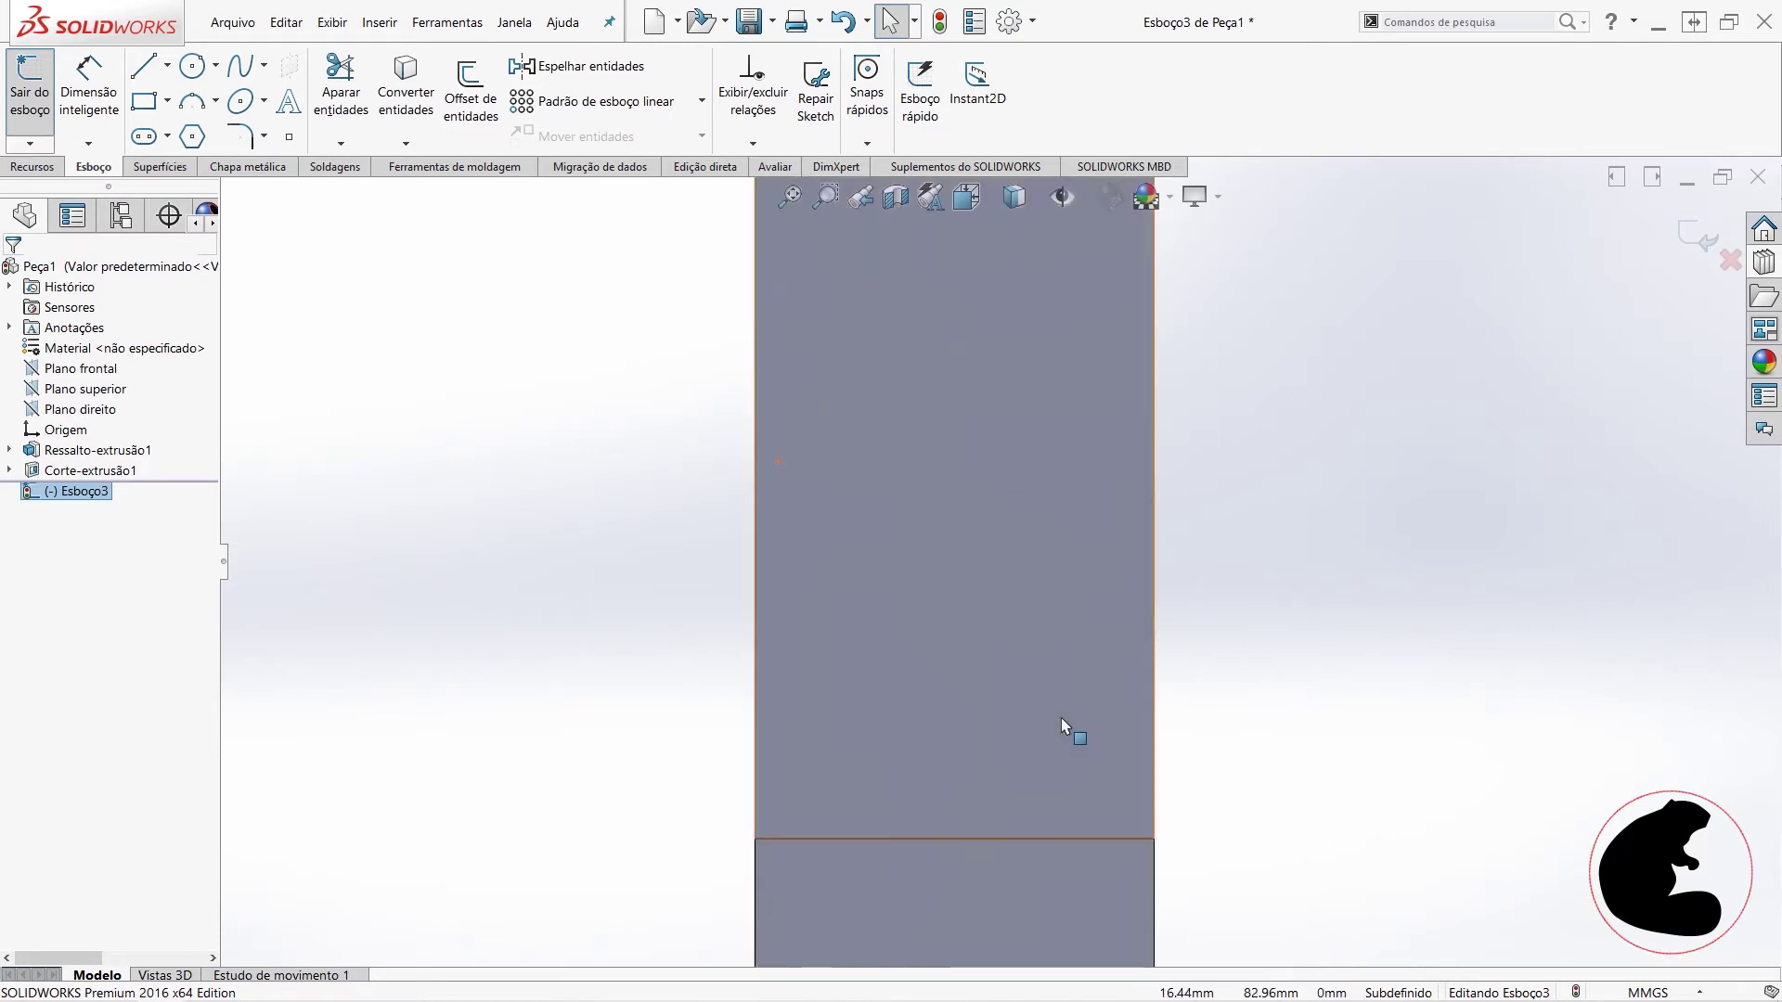
scroll(995, 586, "up", 1)
scroll(995, 587, "up", 1)
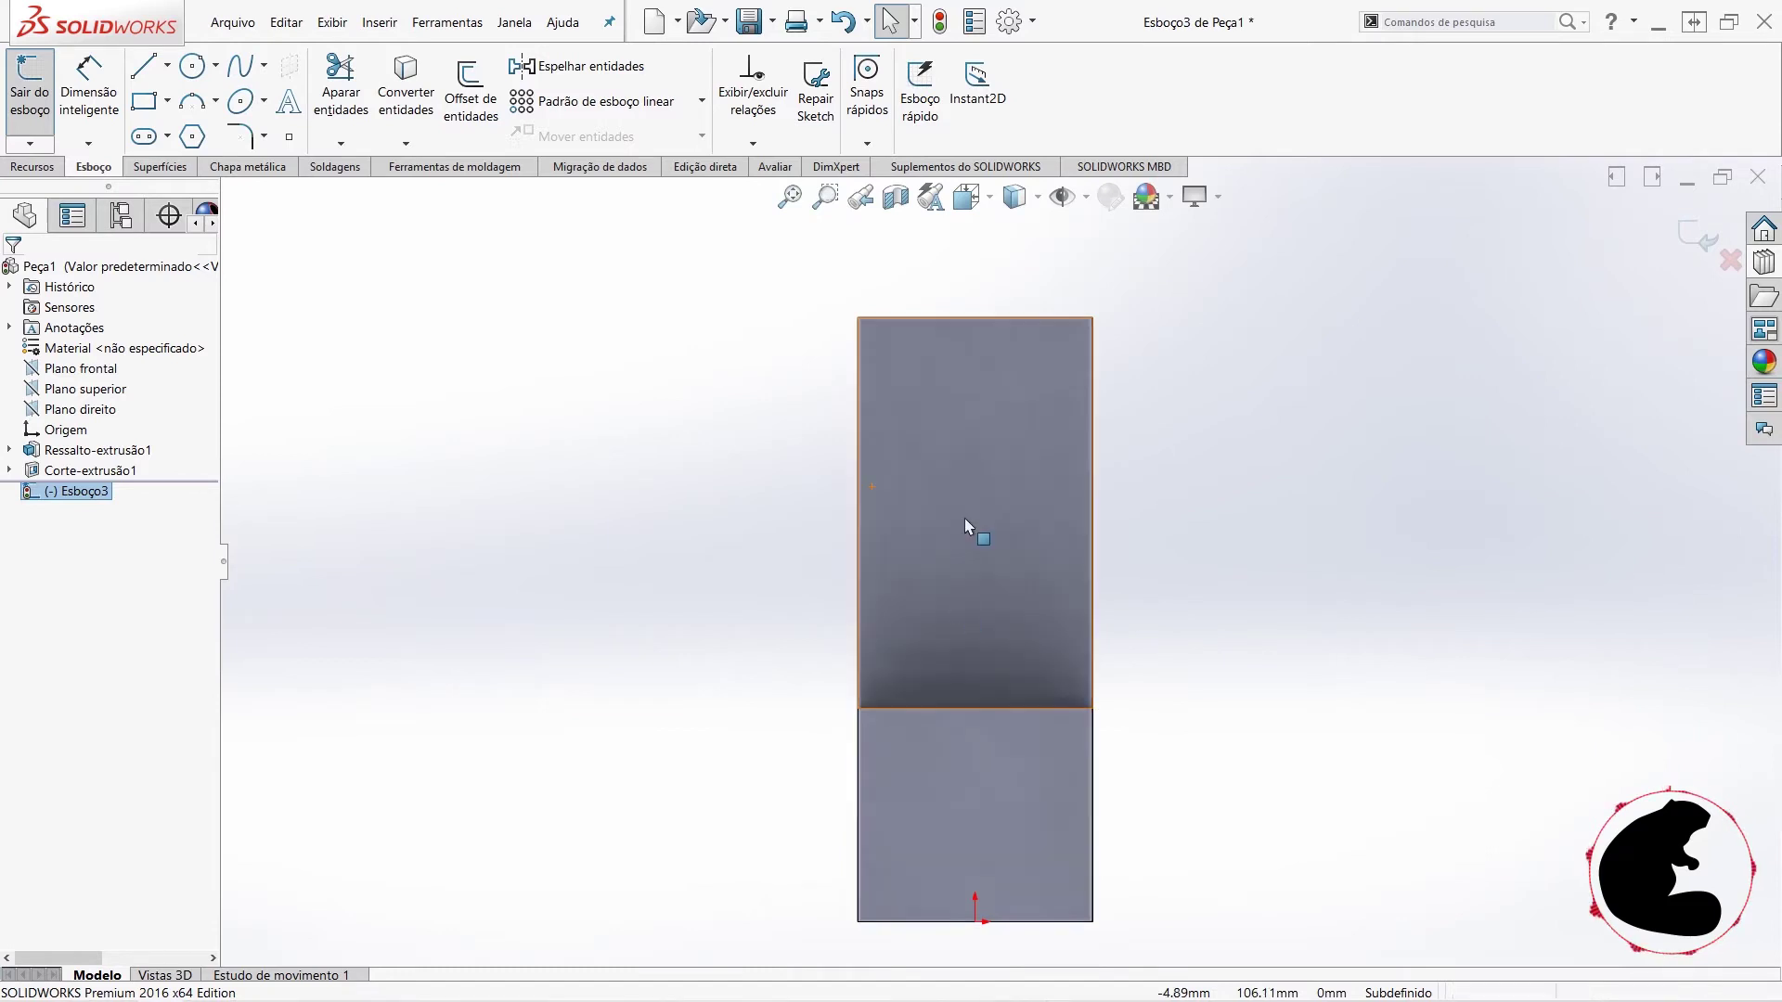
scroll(1000, 548, "up", 1)
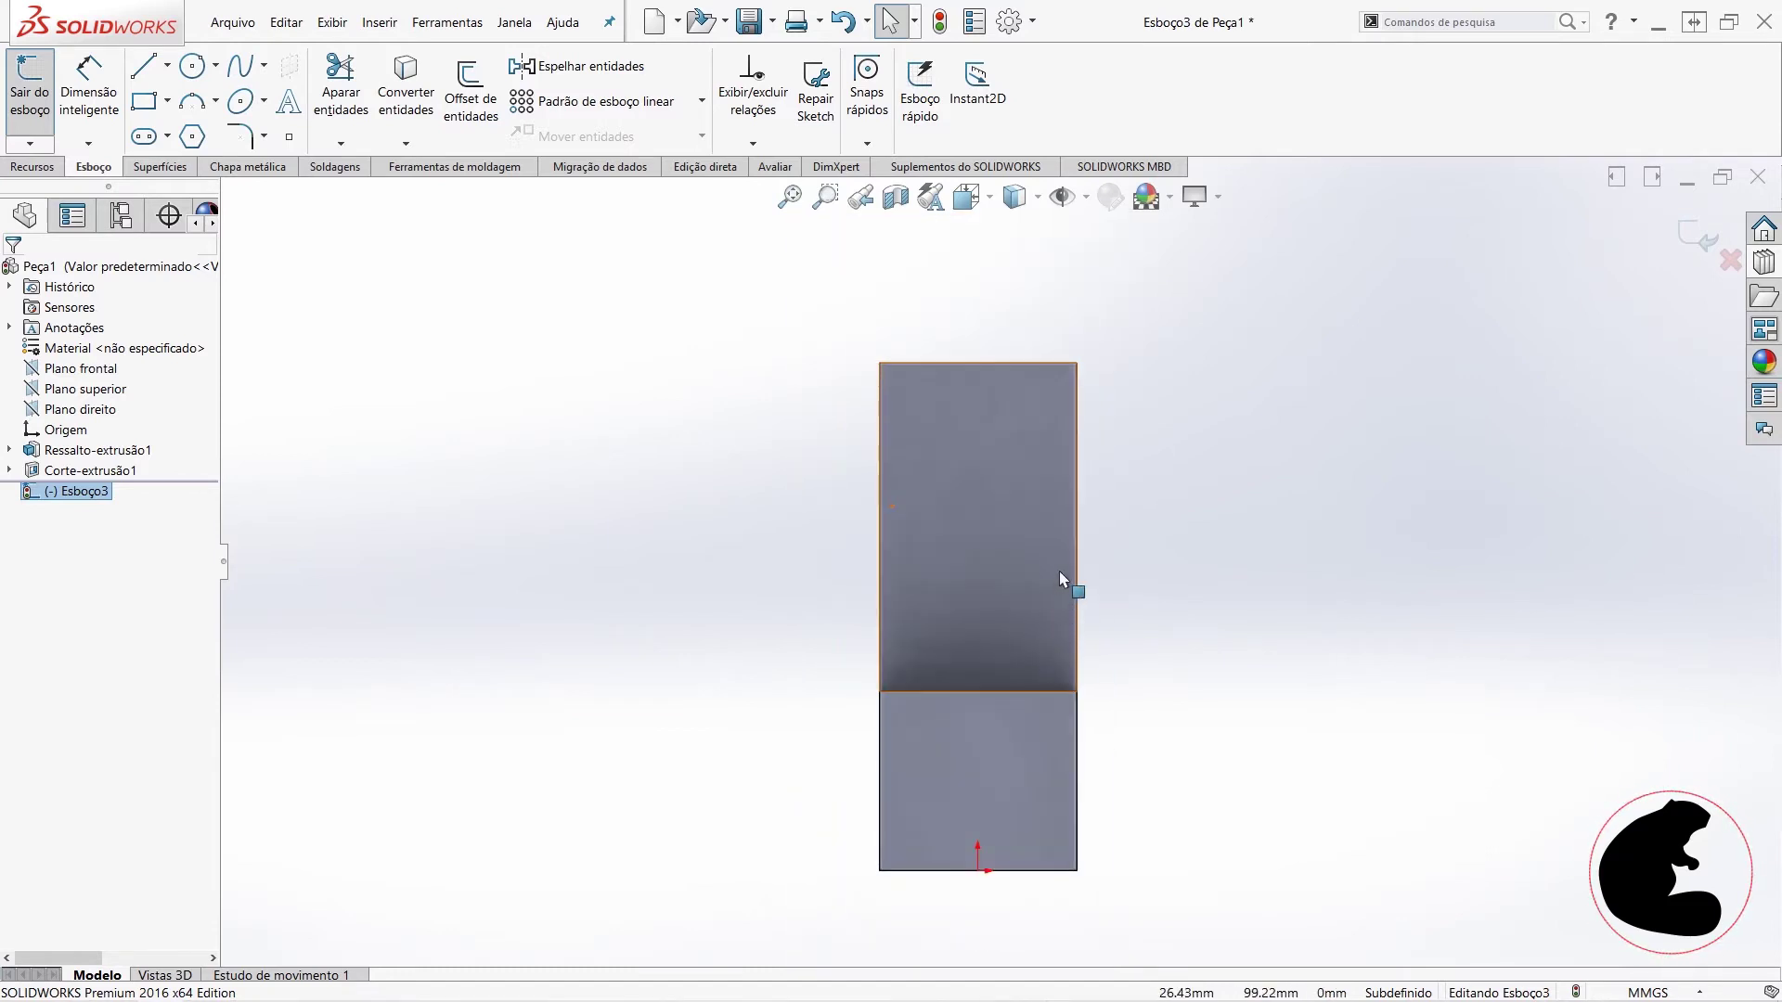
scroll(1059, 582, "up", 1)
mouse_move(1026, 575)
middle_mouse_down()
mouse_move(885, 461)
mouse_move(894, 544)
mouse_move(1030, 555)
mouse_move(1077, 625)
mouse_move(1118, 614)
middle_mouse_up()
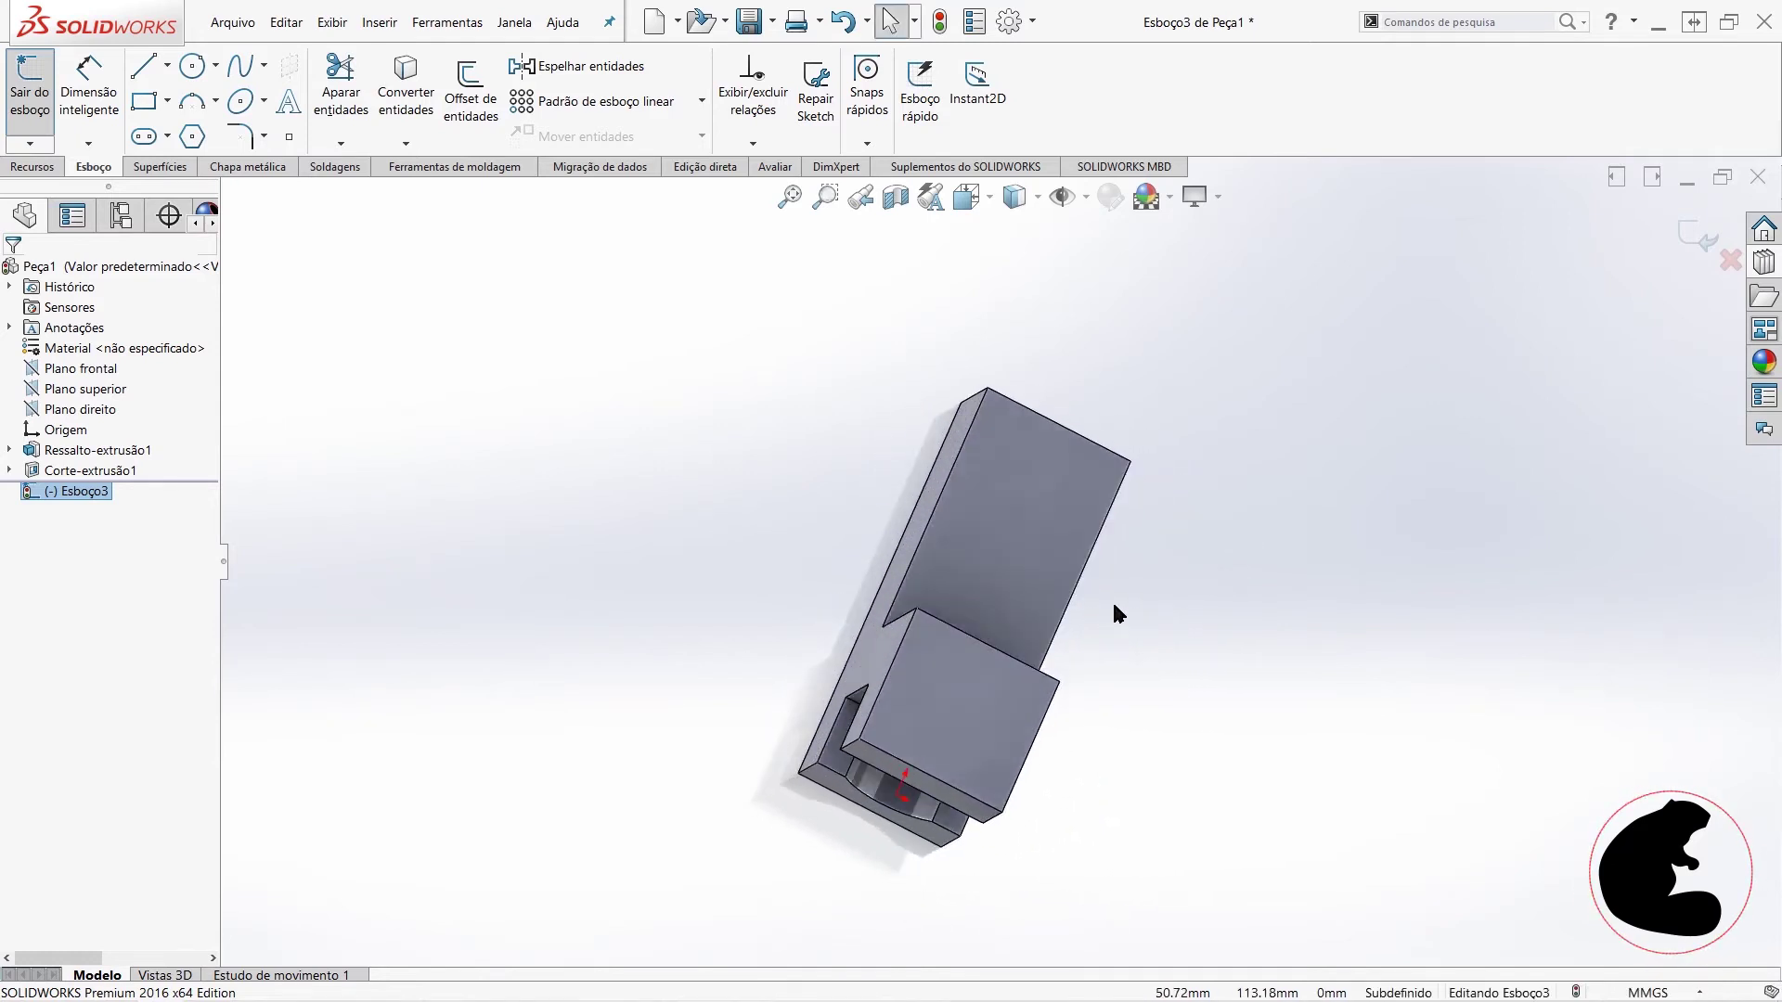
scroll(1124, 600, "down", 2)
scroll(1124, 599, "down", 1)
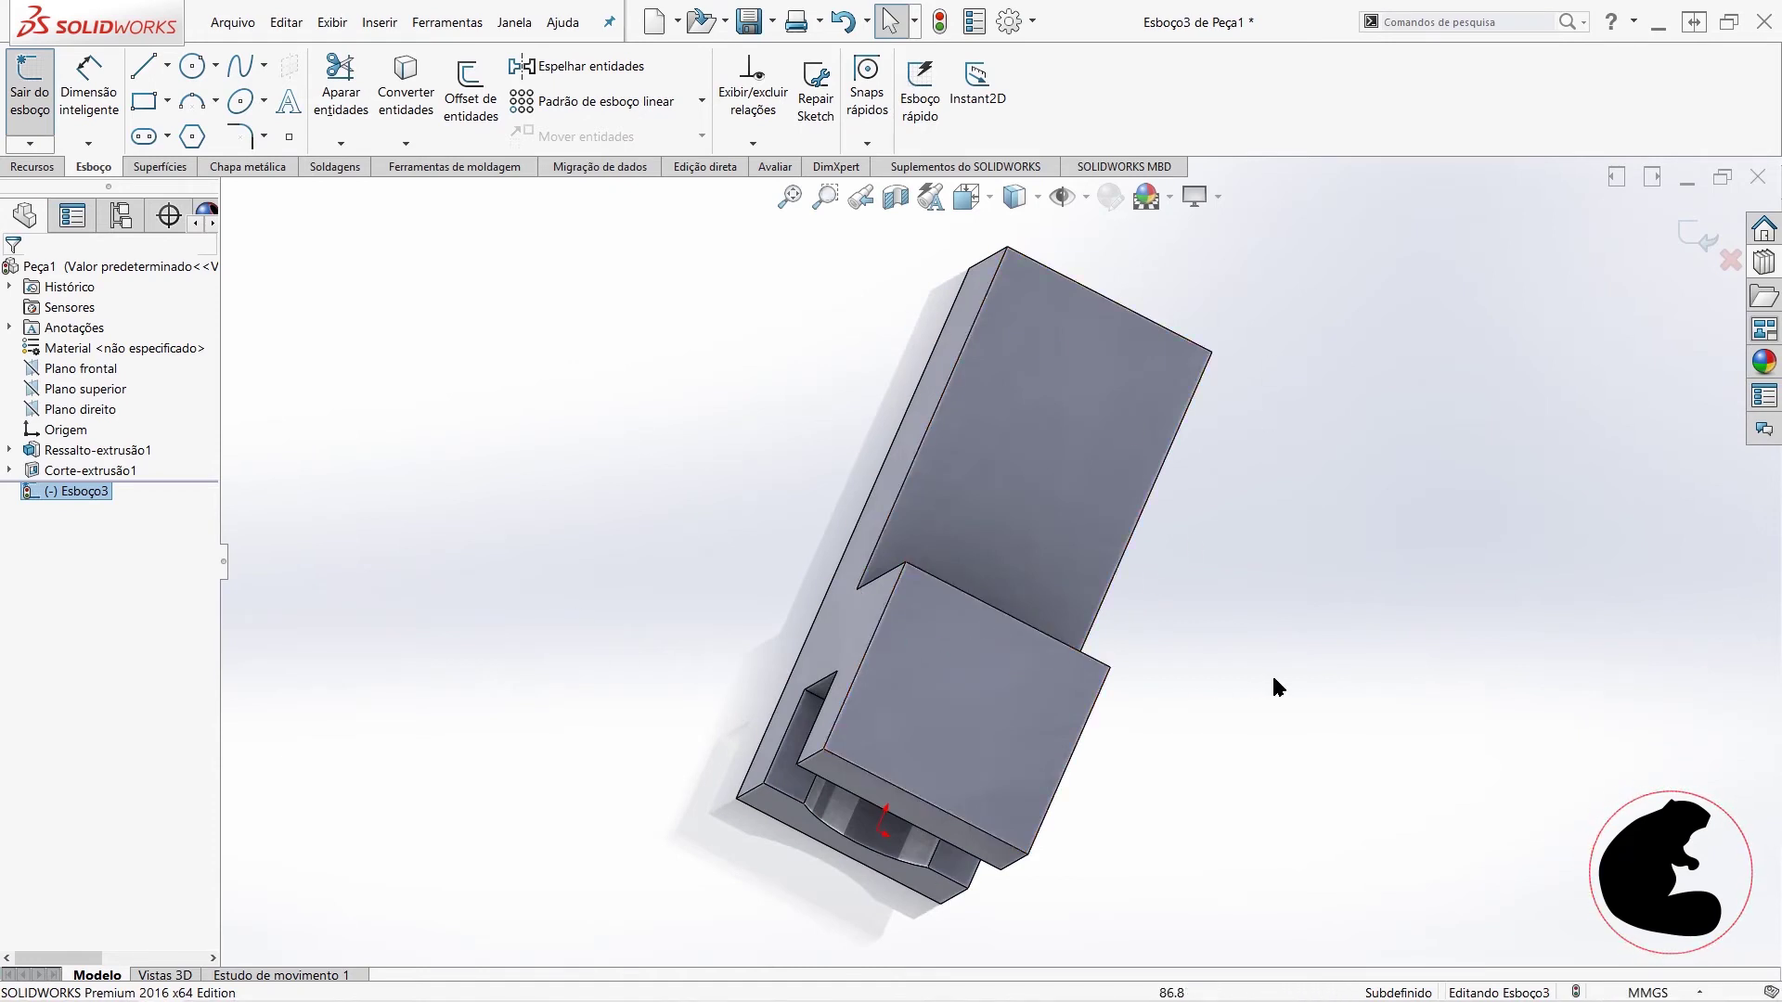
scroll(1172, 659, "down", 1)
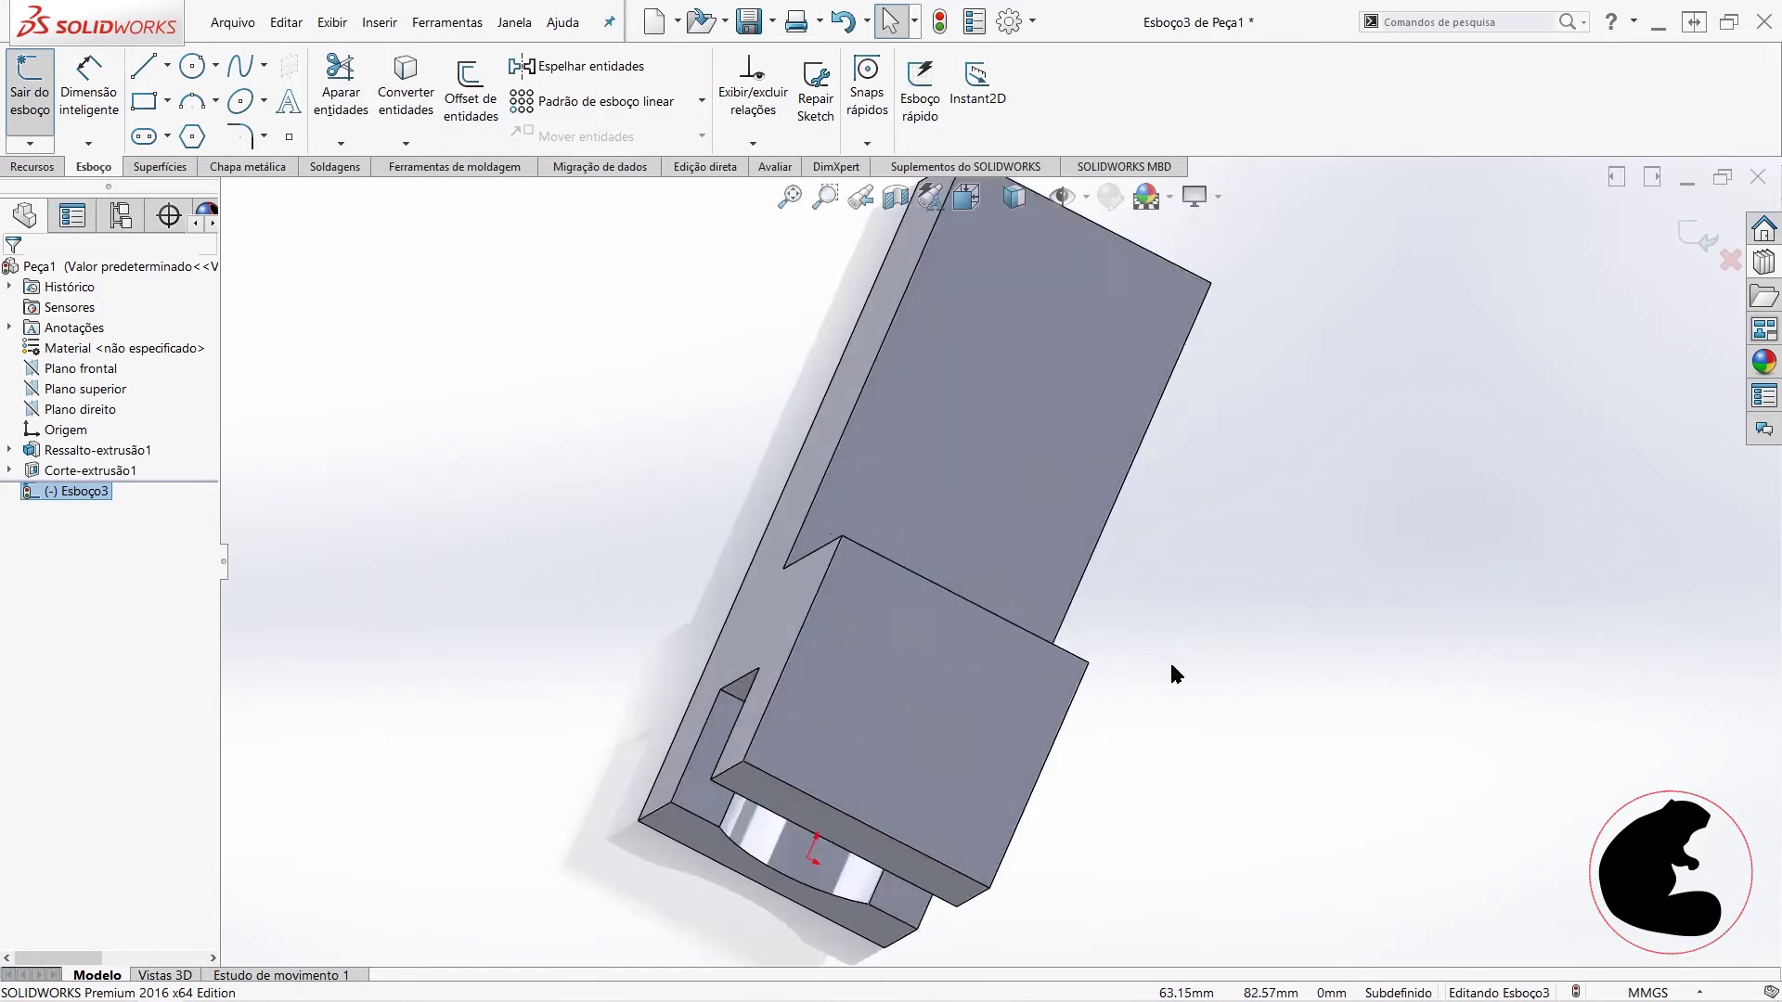
scroll(1170, 660, "down", 3)
scroll(1169, 661, "up", 4)
scroll(1168, 667, "up", 5)
scroll(1172, 670, "up", 4)
scroll(1272, 693, "up", 2)
scroll(1295, 699, "down", 1)
scroll(1374, 722, "up", 2)
scroll(1403, 733, "up", 1)
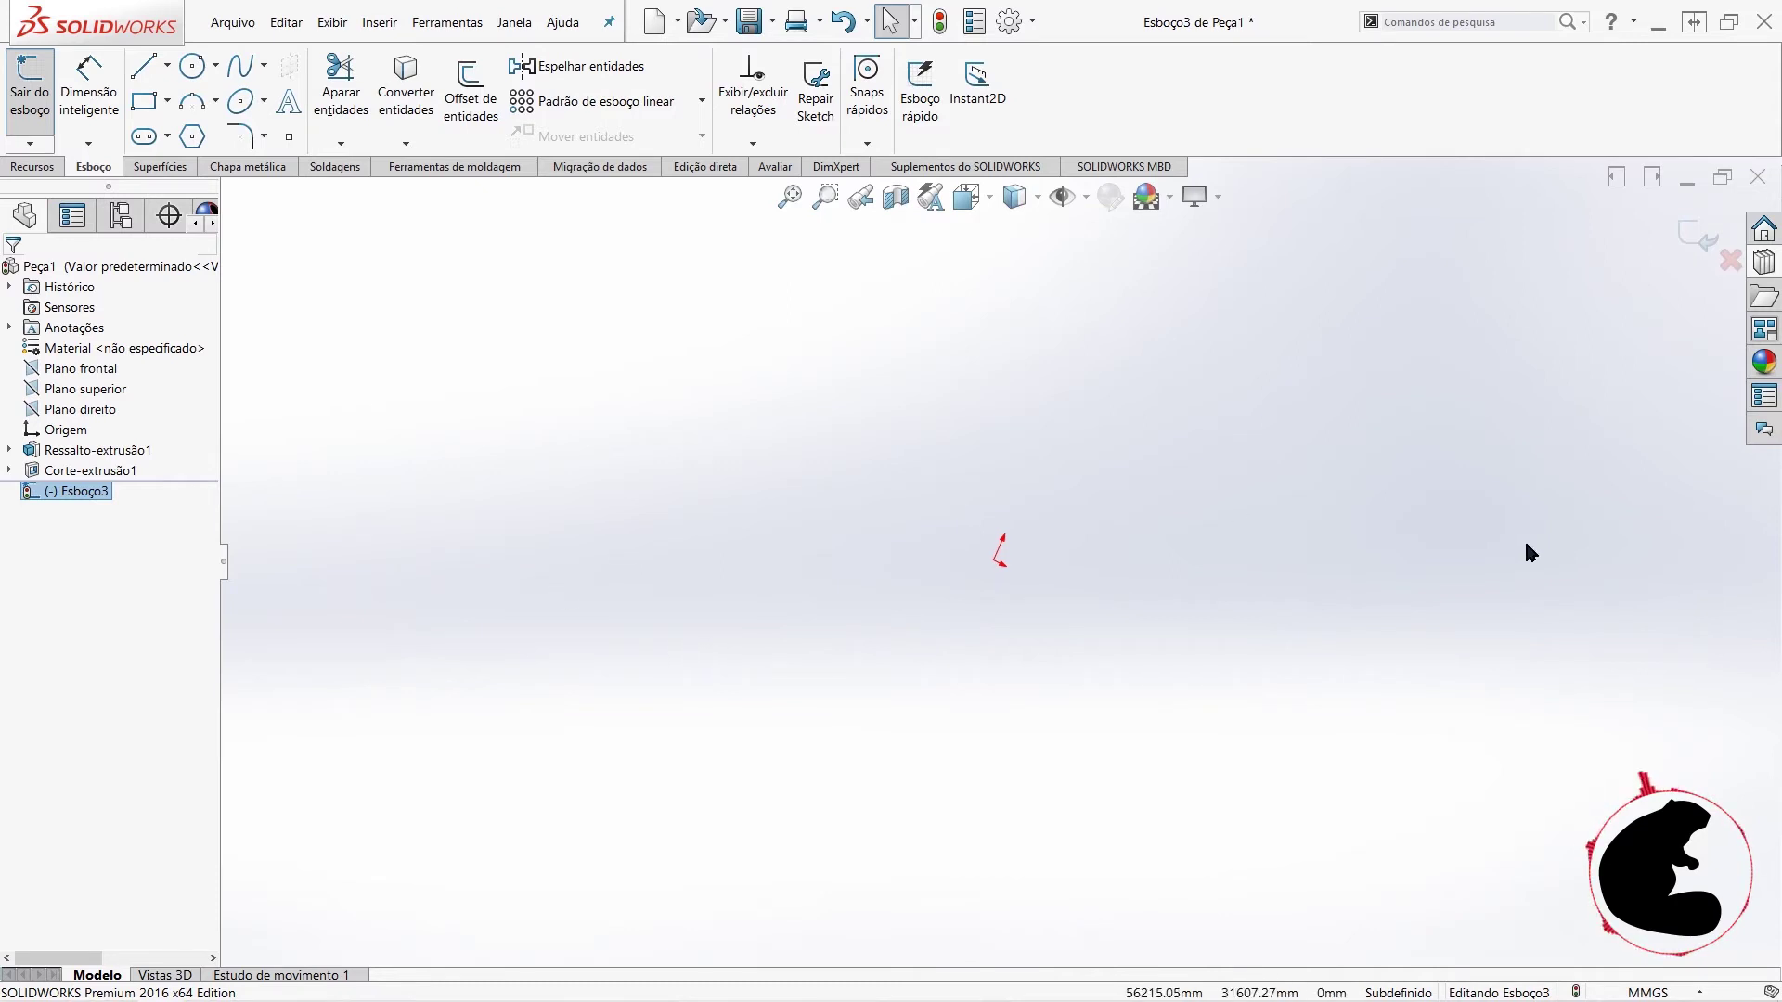
key("f")
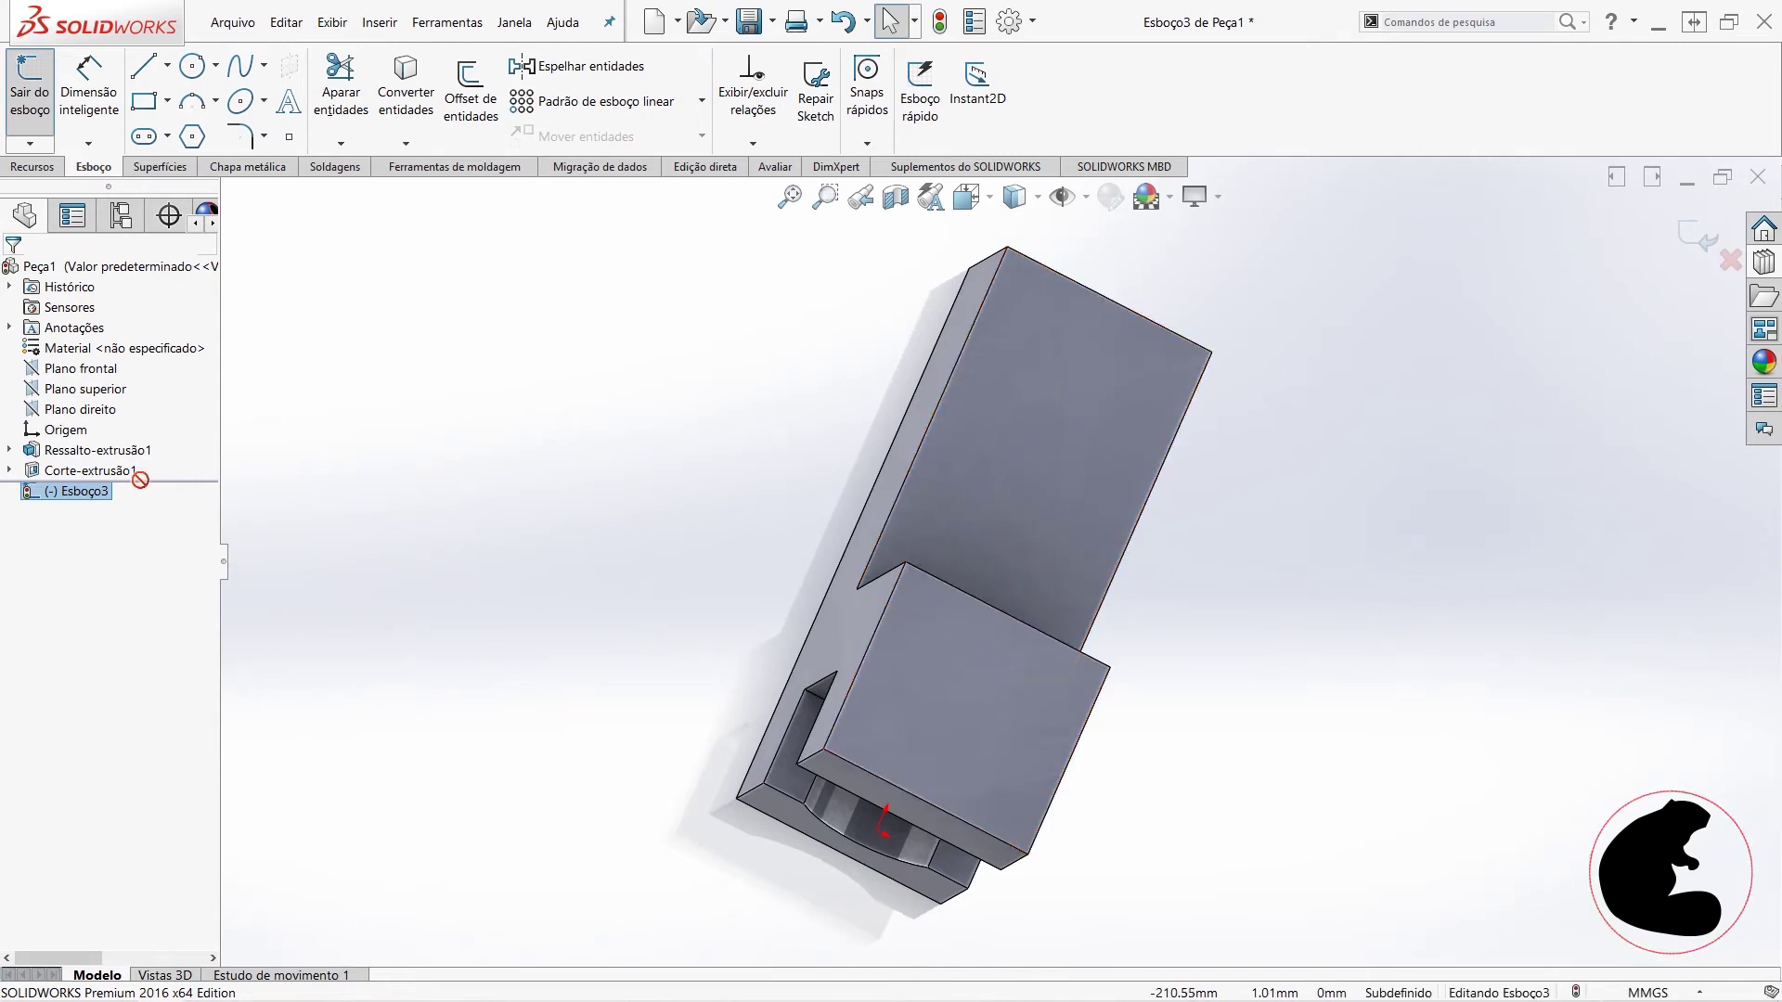
right_click(97, 502)
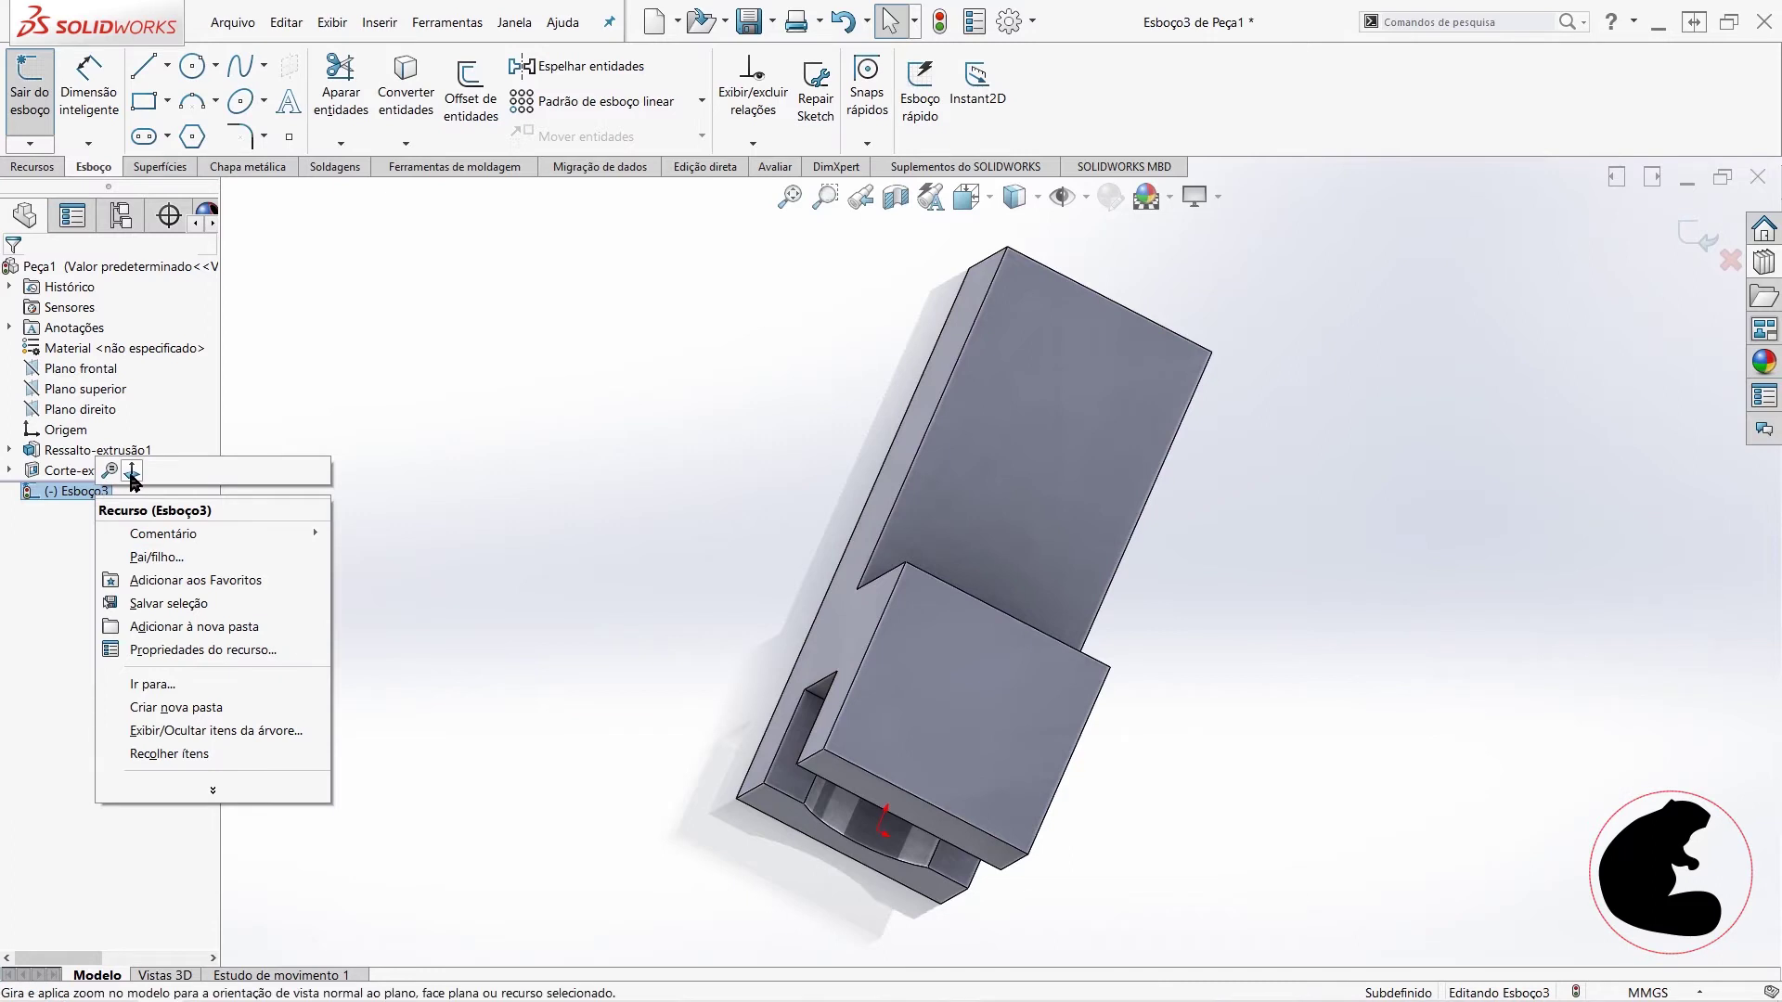
left_click(133, 475)
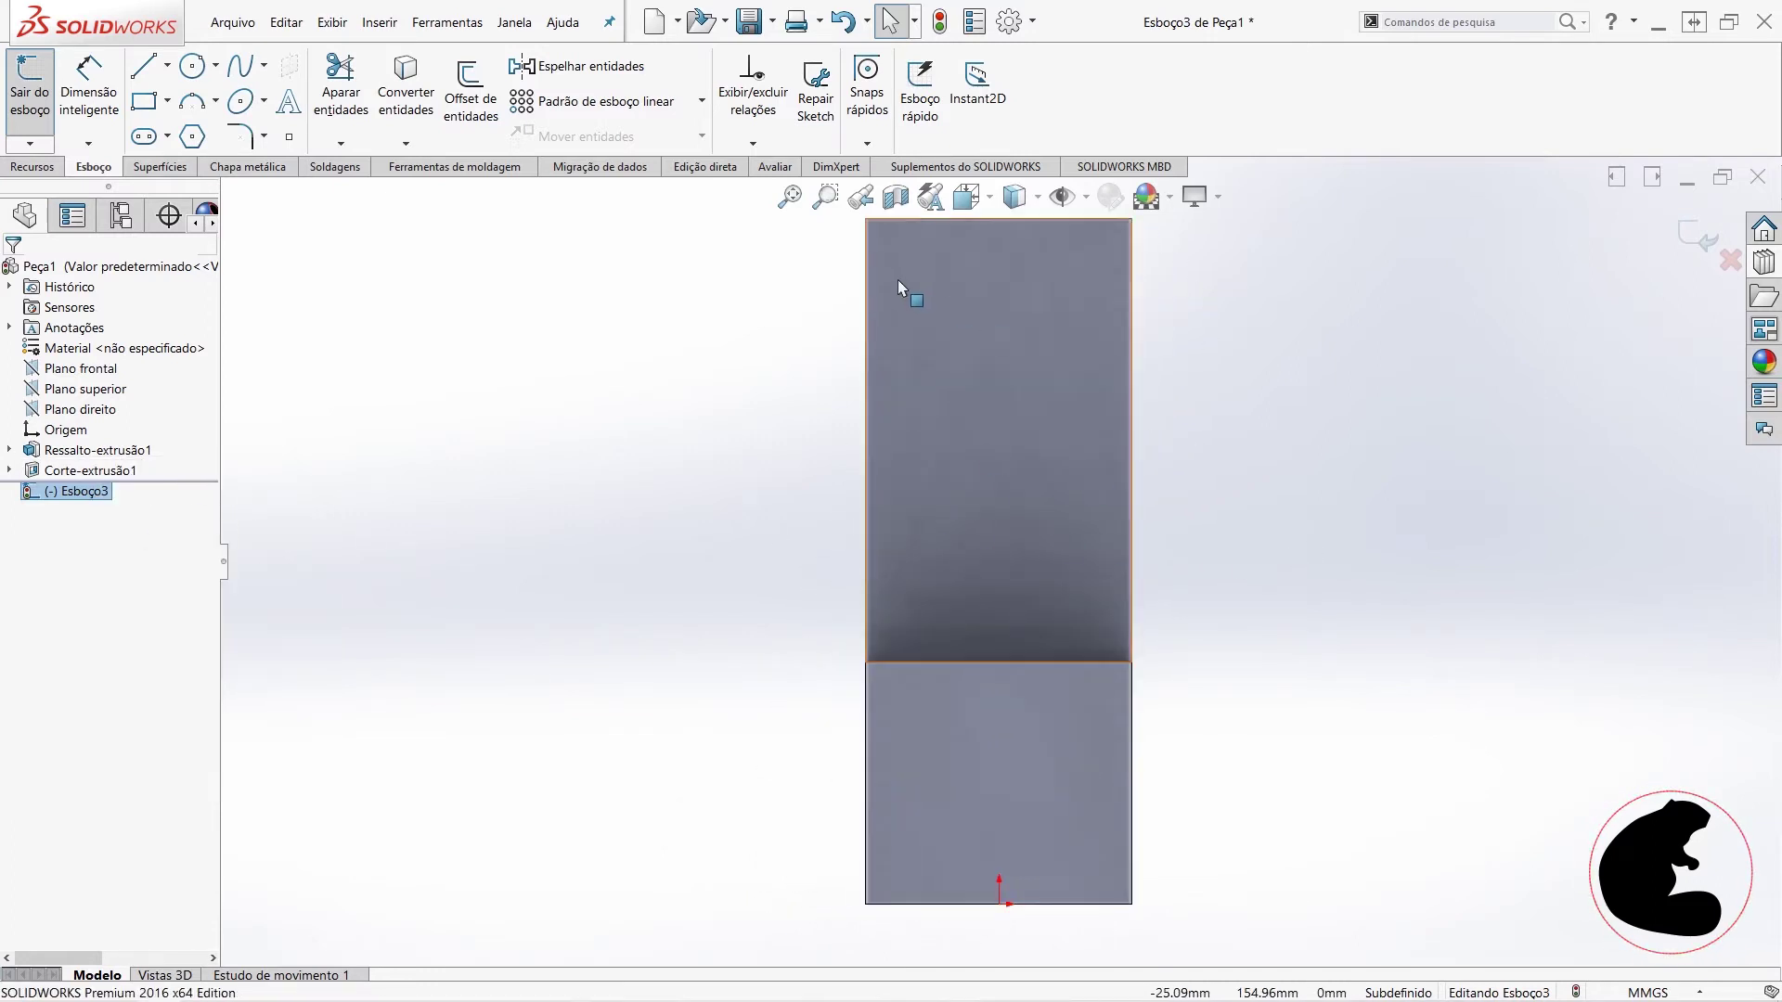
scroll(978, 401, "down", 1)
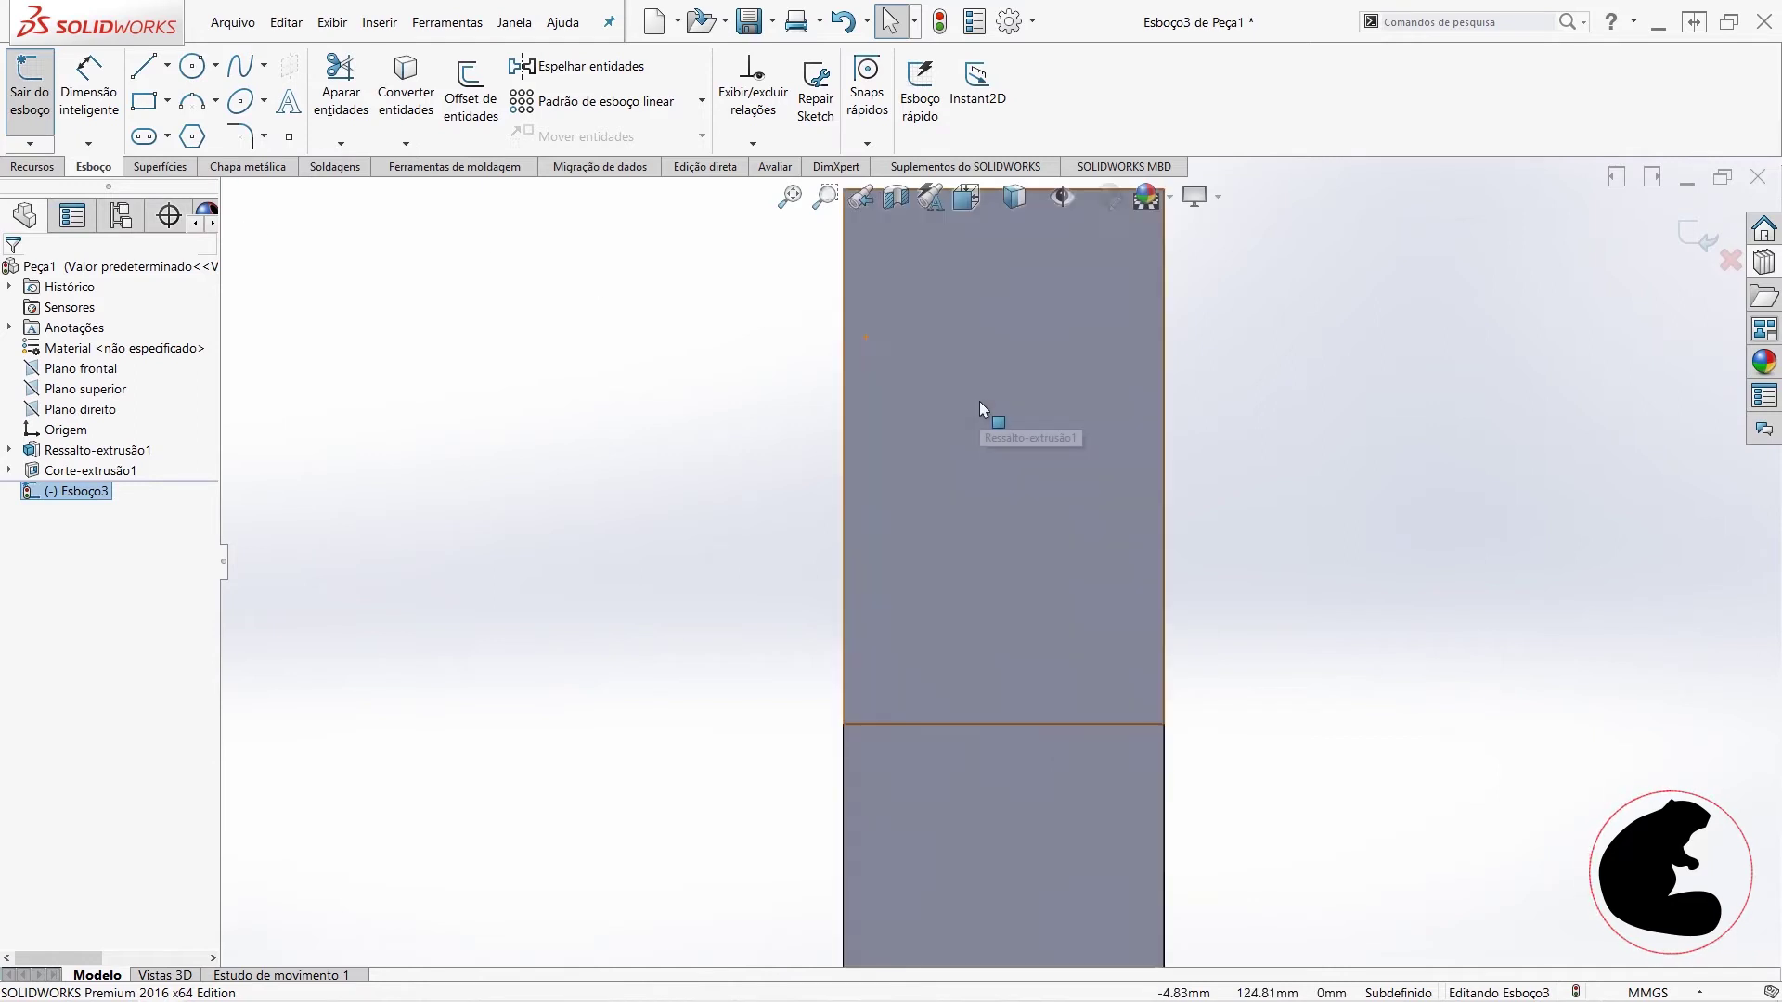
- Draw a circle on the sketch face
scroll(980, 403, "down", 2)
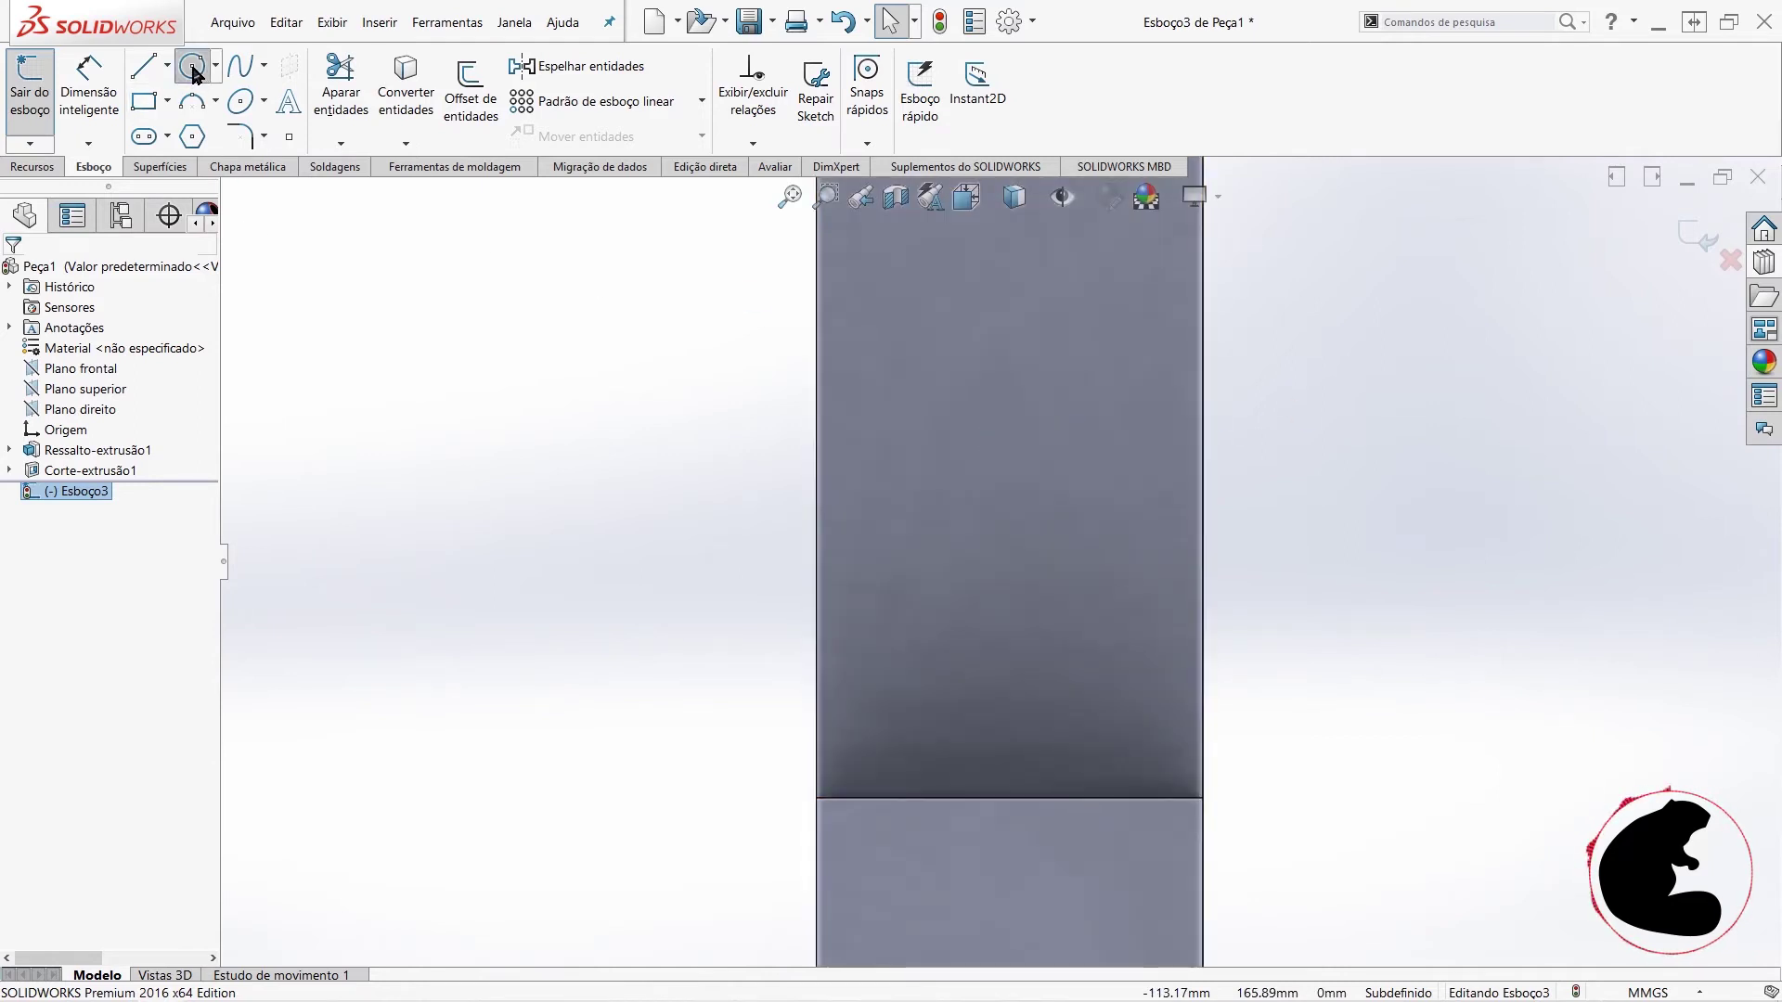
left_click(192, 65)
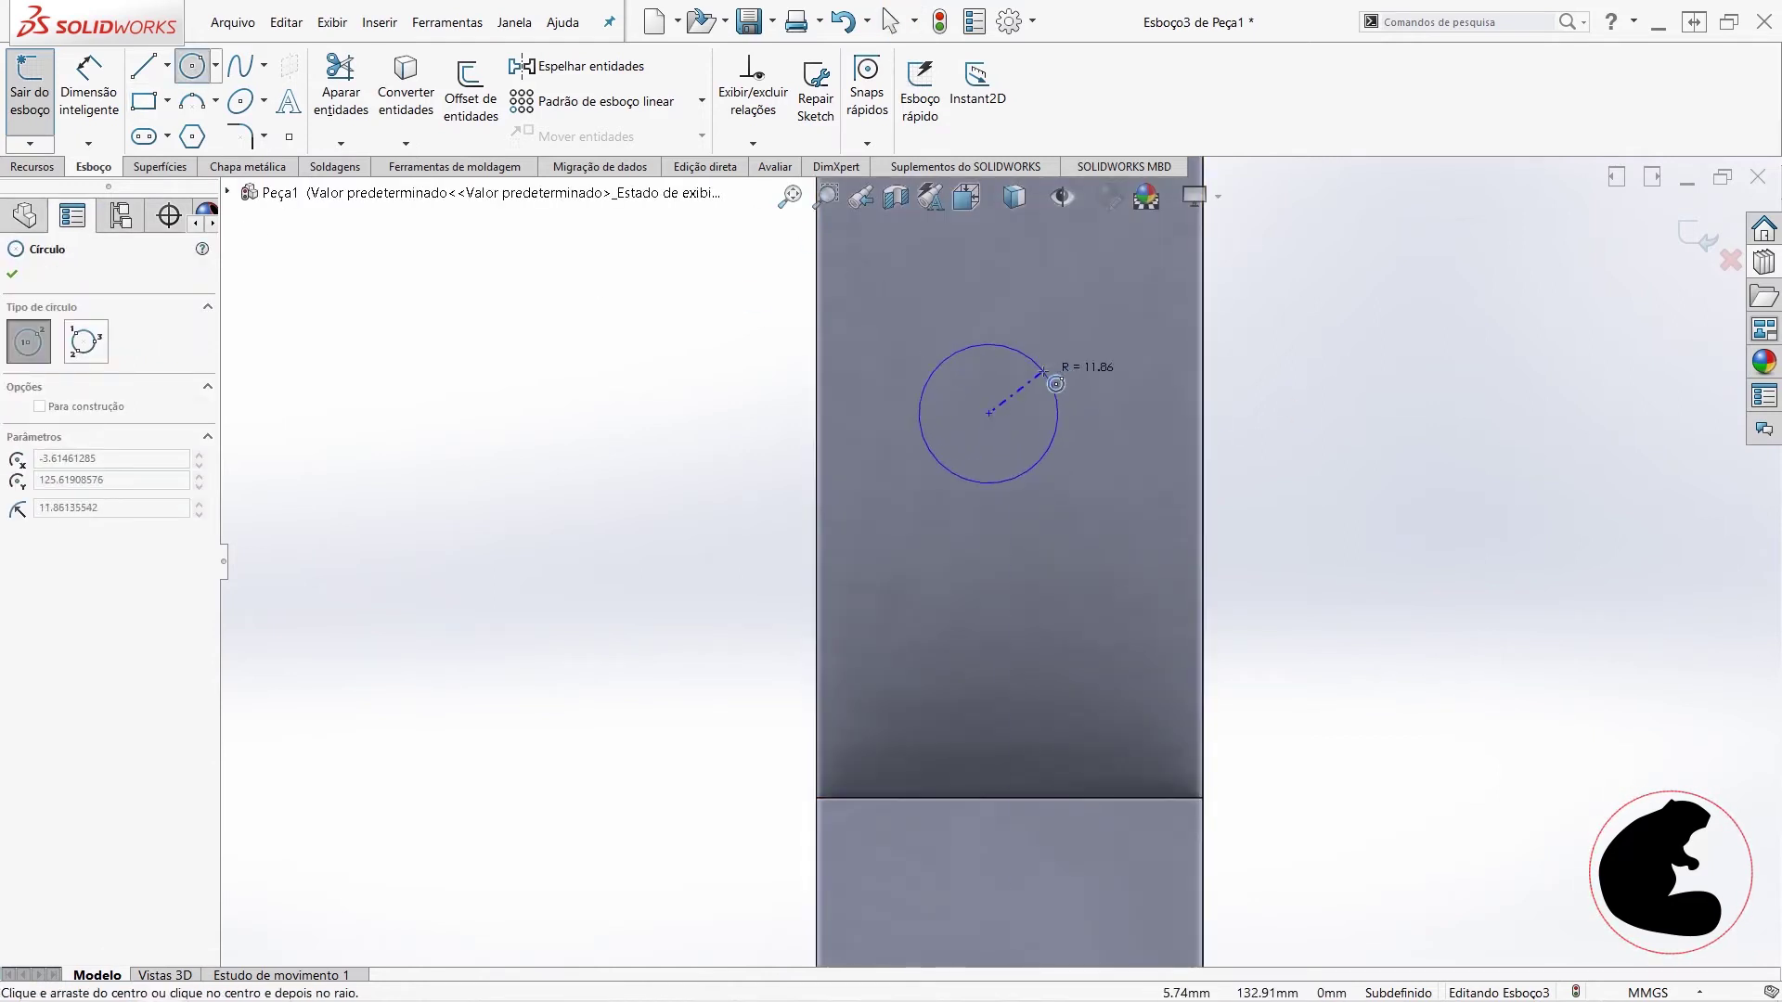
left_click(1031, 369)
scroll(998, 557, "up", 3)
key("Escape")
key("Escape")
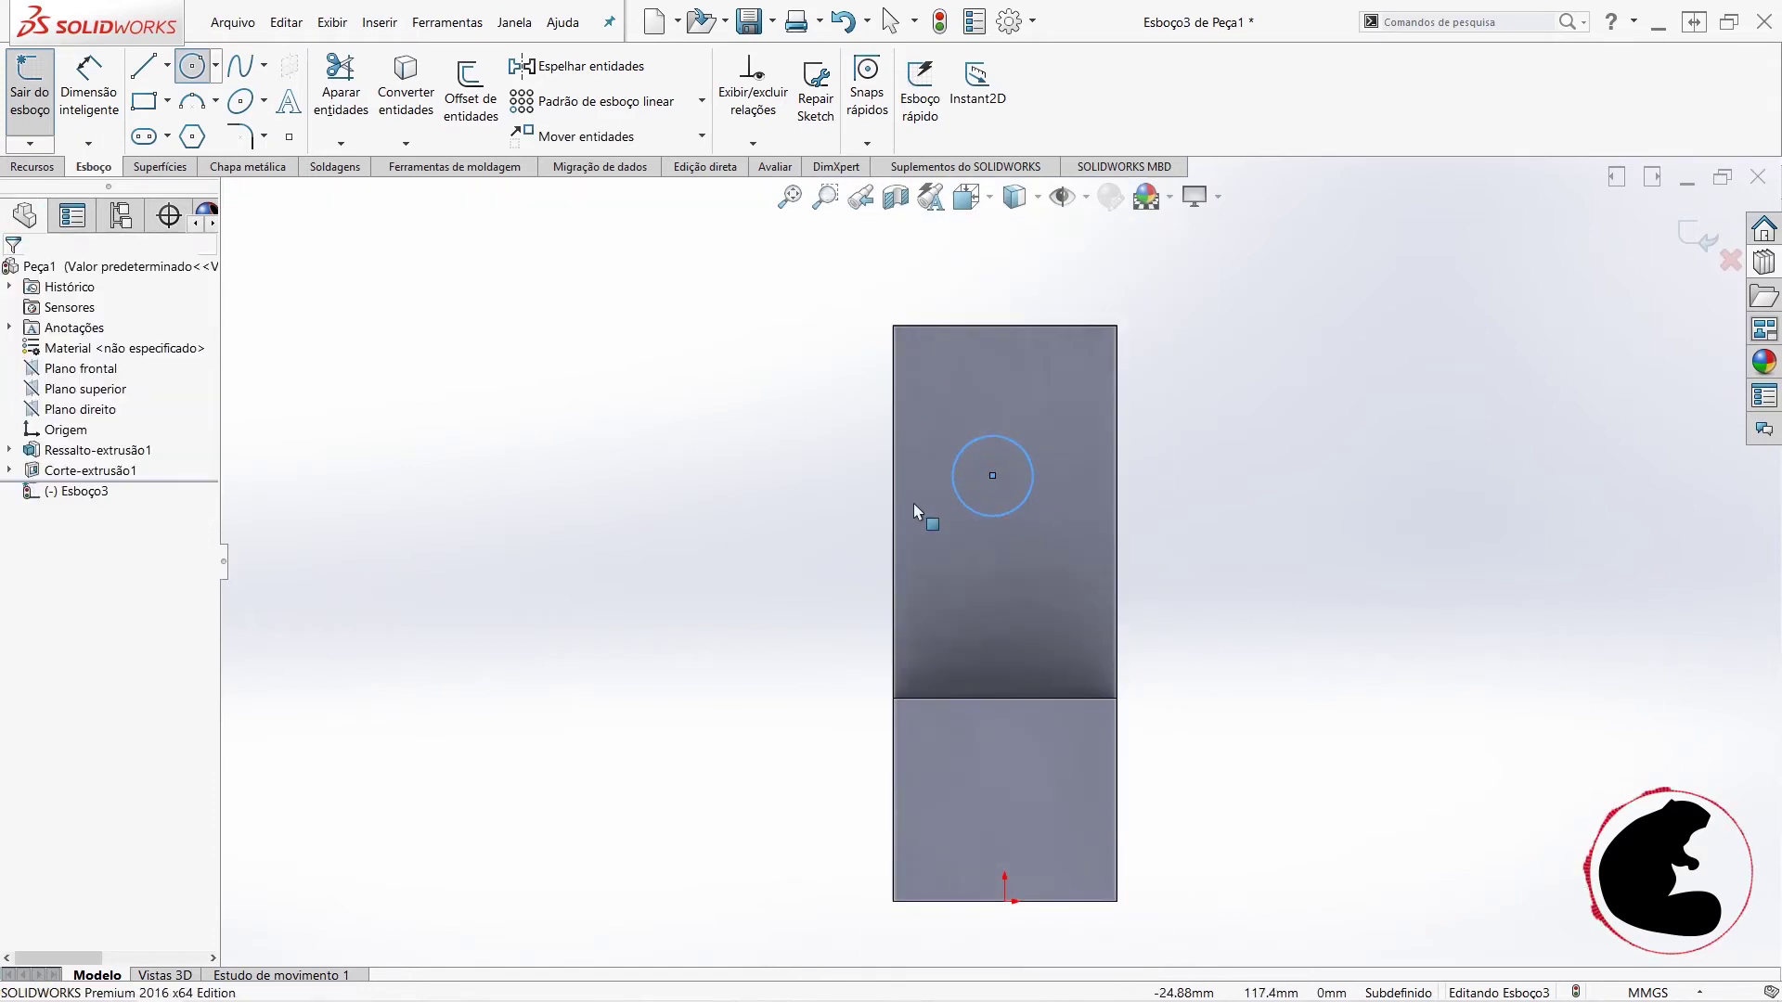
scroll(1026, 514, "up", 2)
scroll(1047, 516, "down", 2)
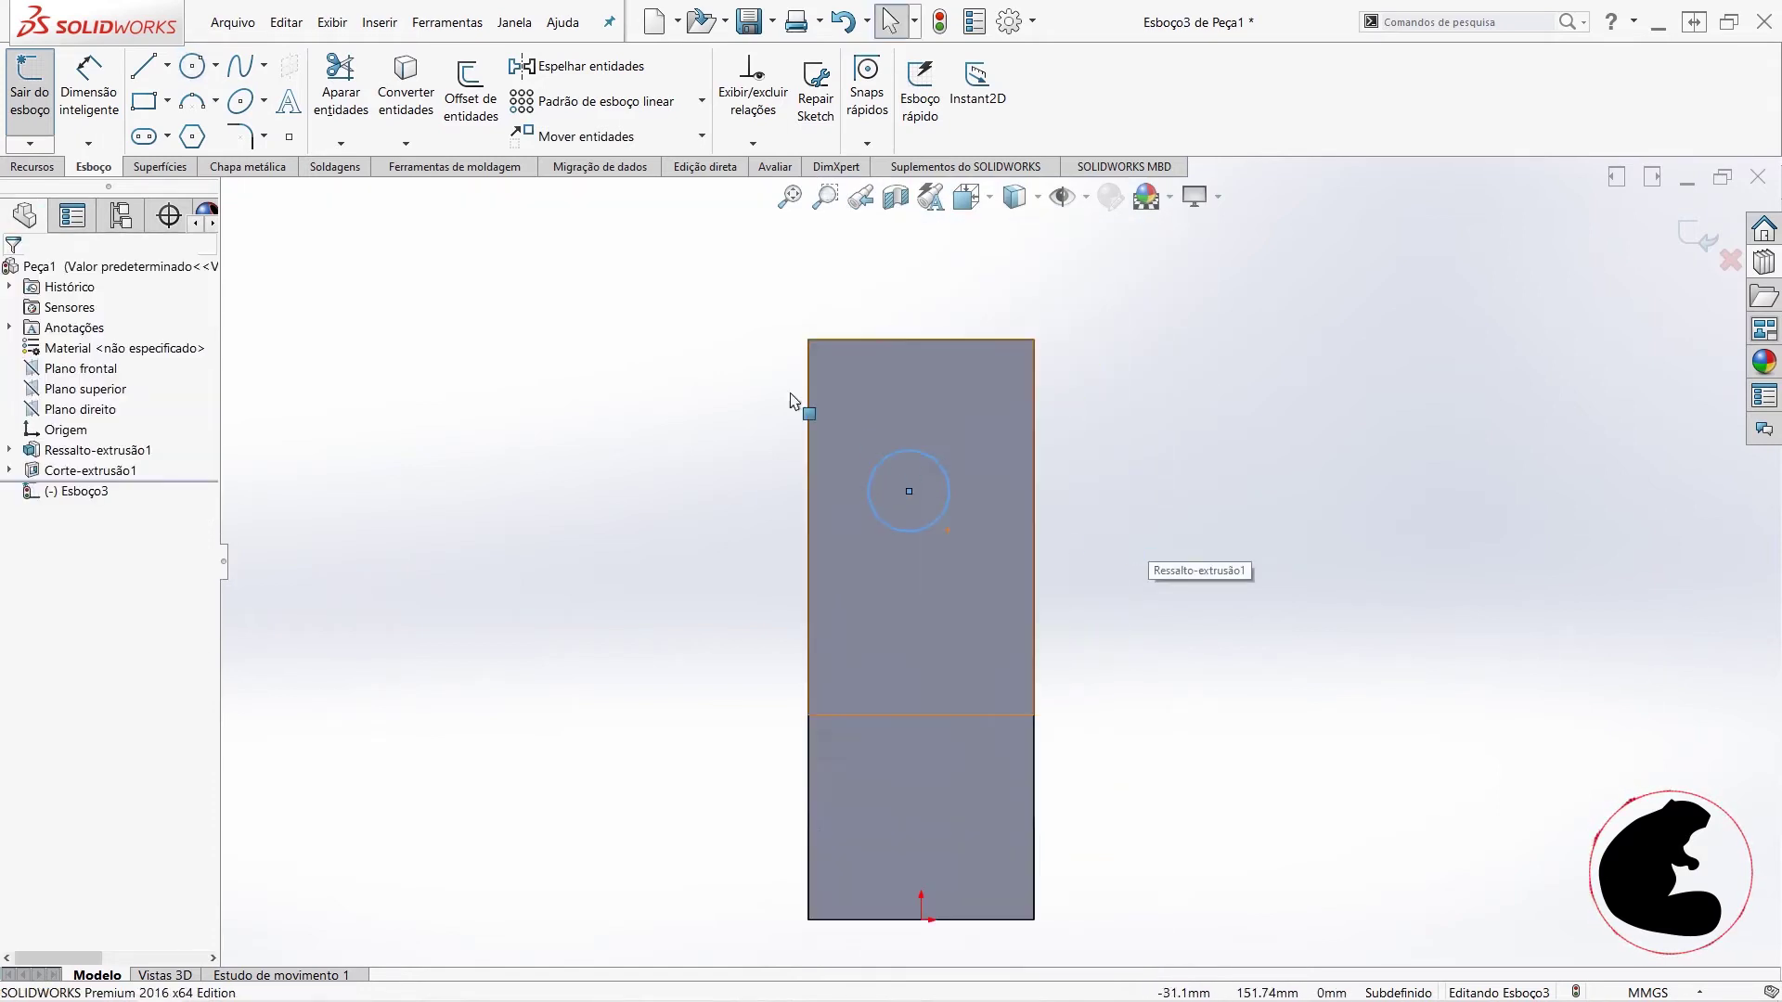
left_click(1088, 497)
- Dimension the circle's diameter to 35 mm
left_click(89, 88)
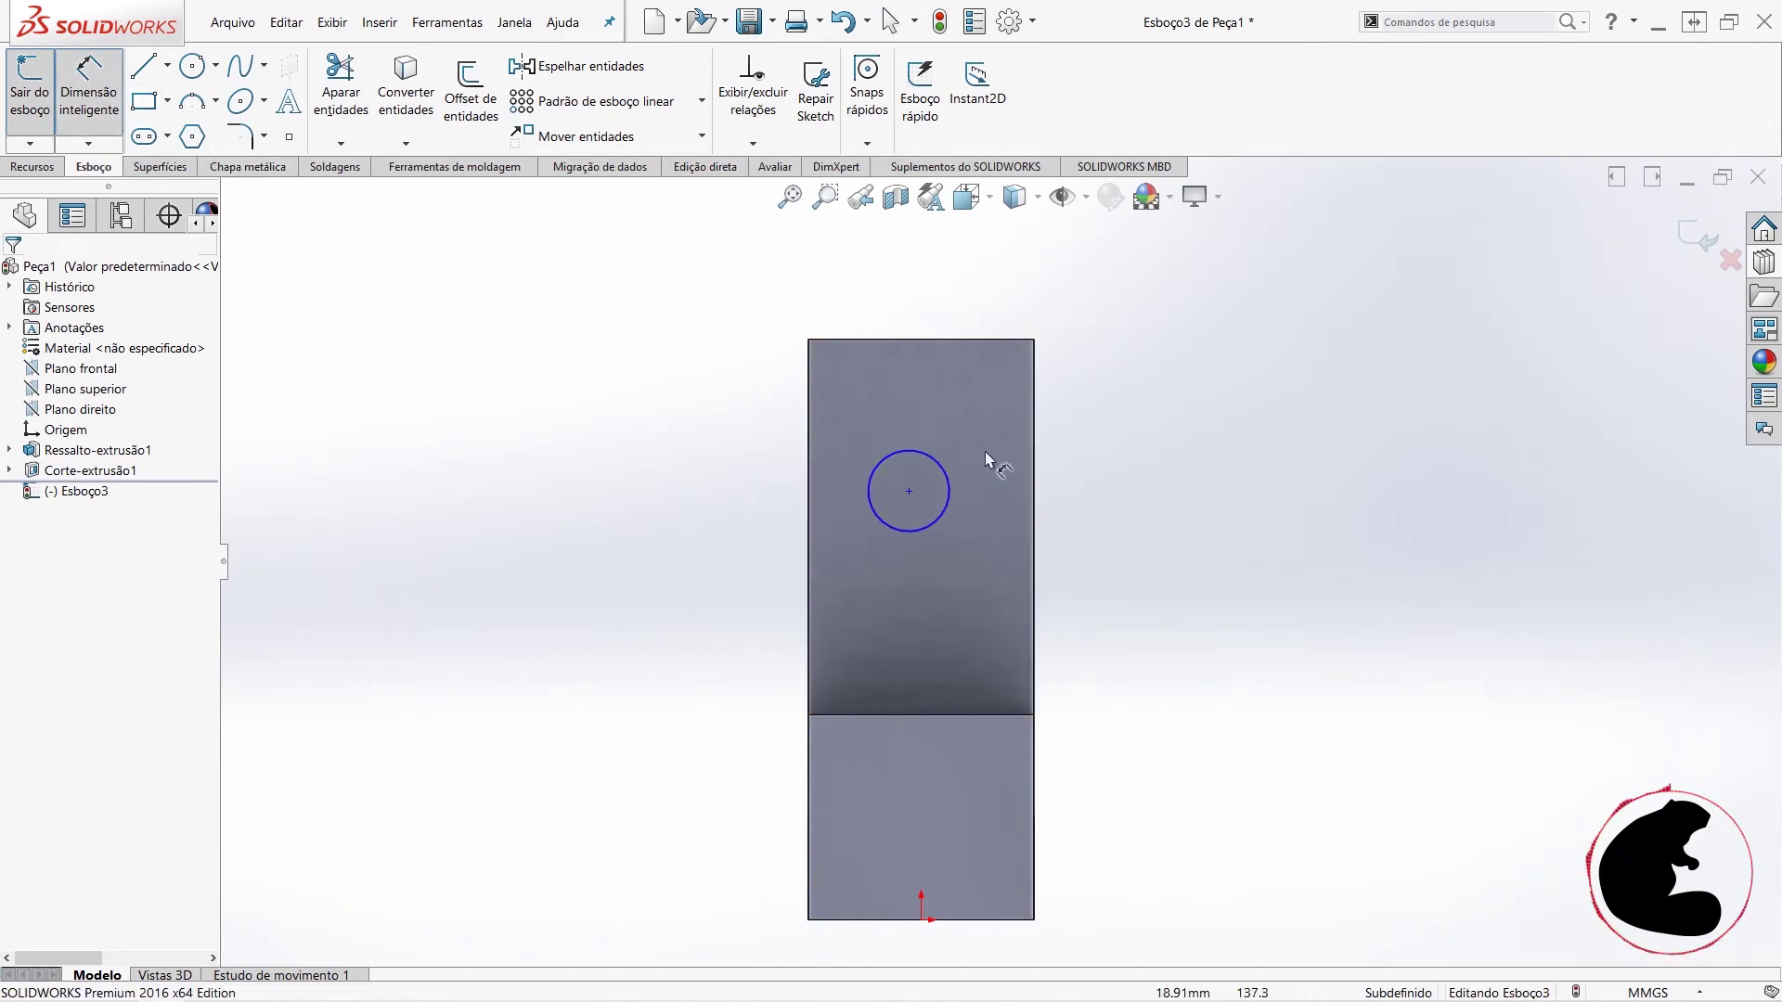
left_click(938, 466)
left_click(1188, 463)
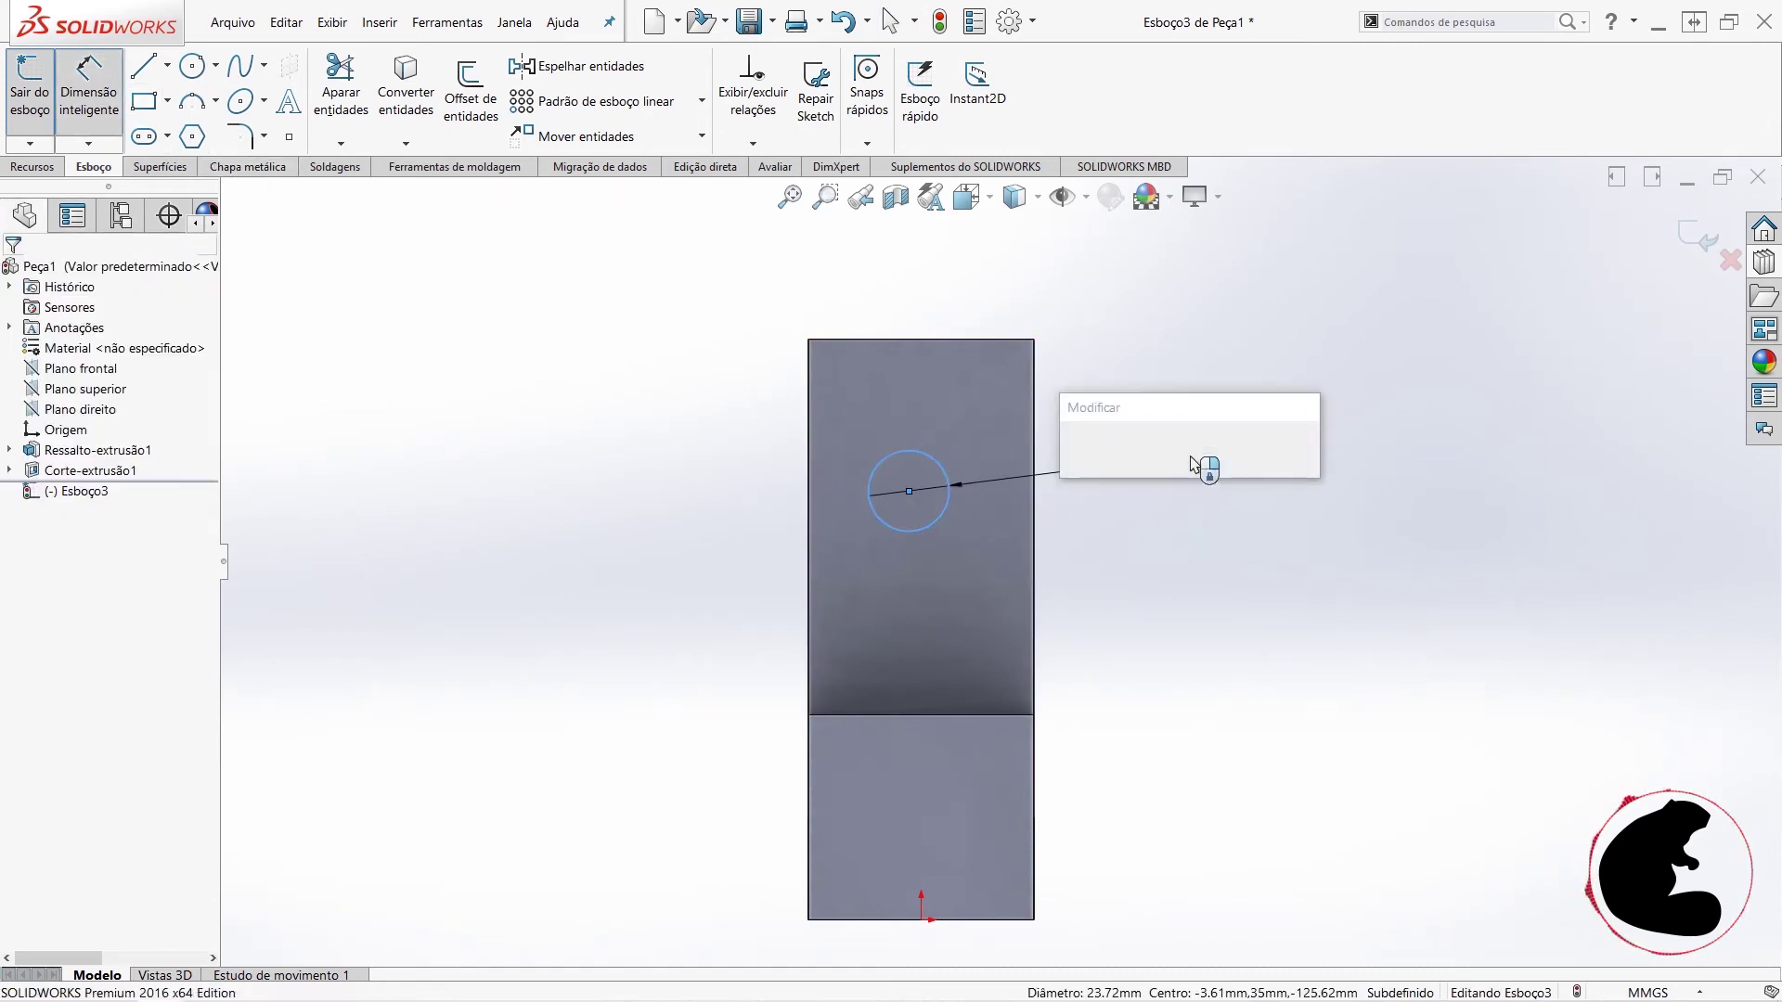
type("35")
key("Return")
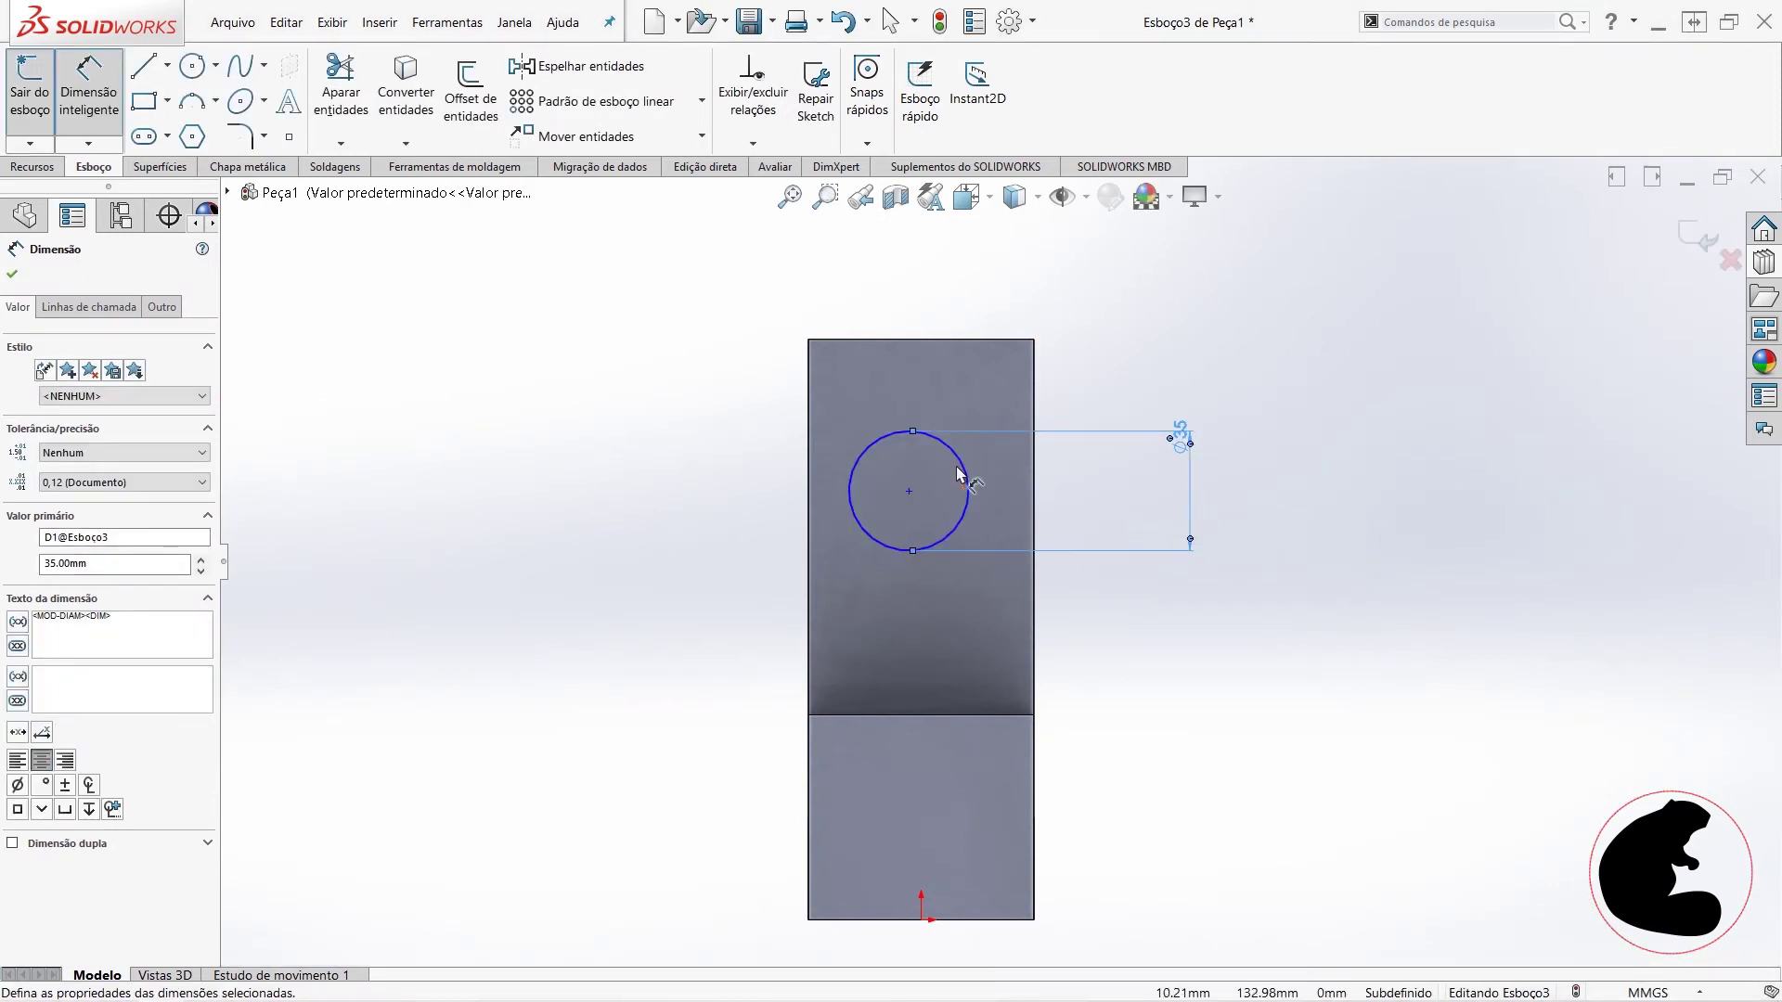
key("Escape")
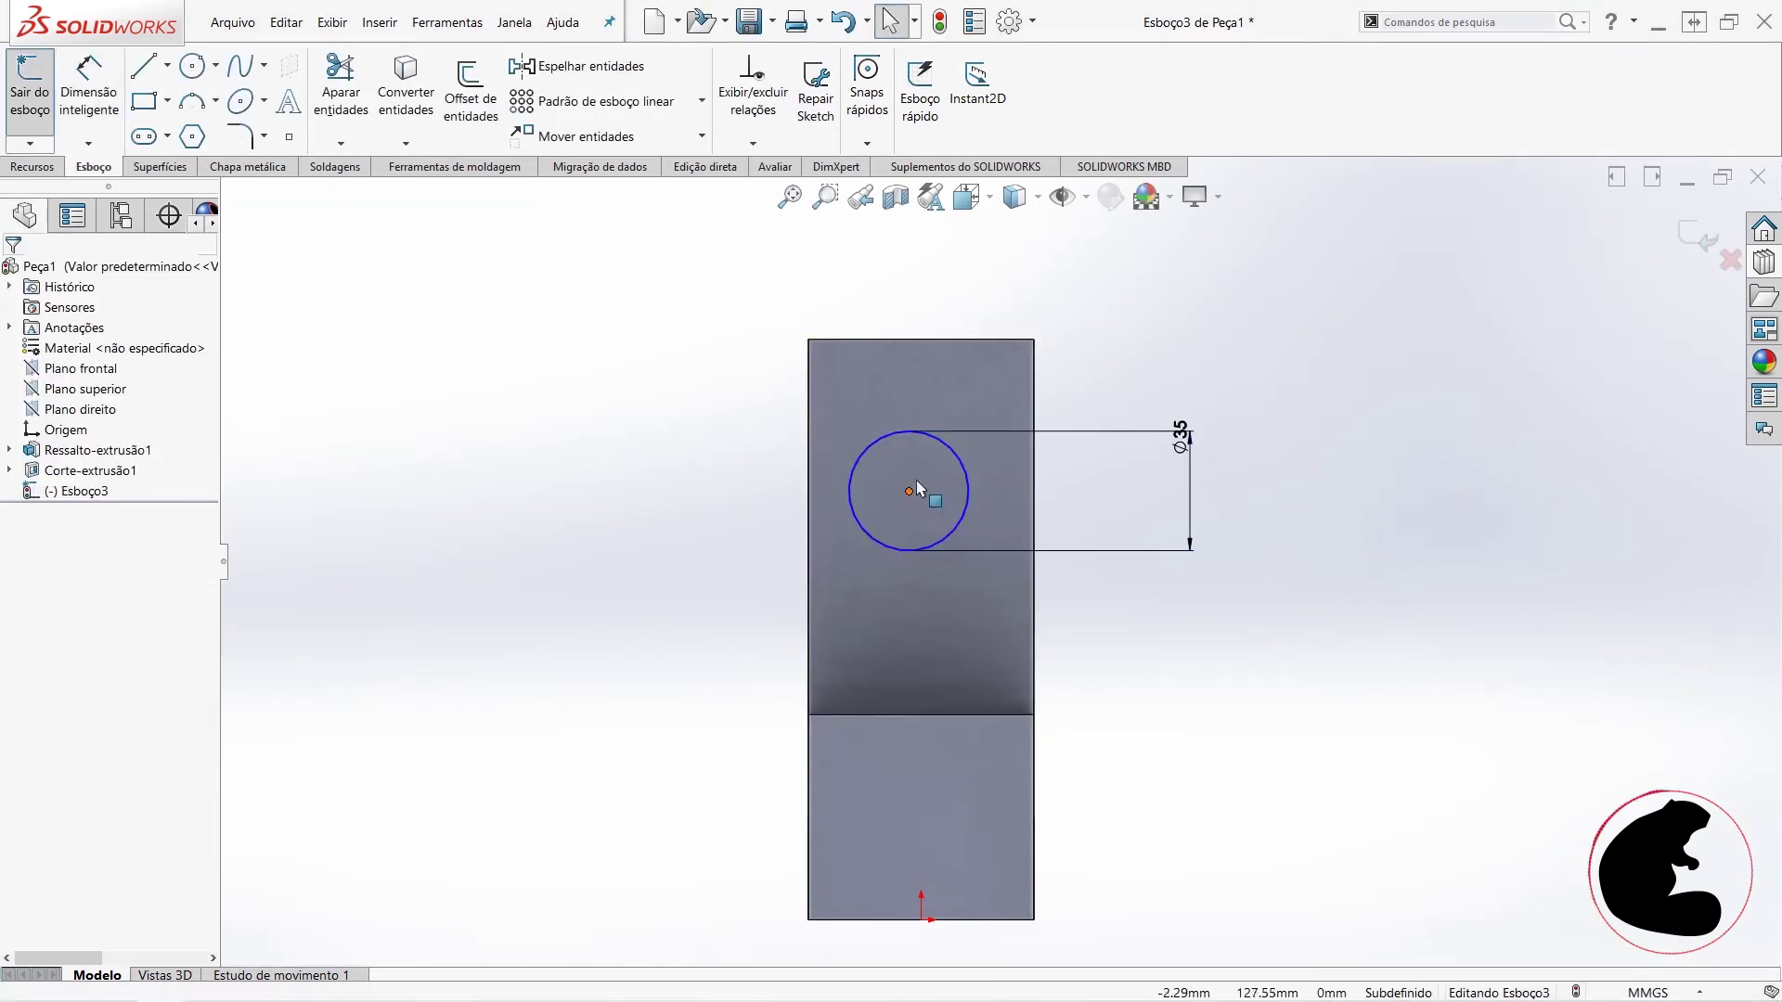
- Make the circle's centre vertical with the top edge's midpoint
left_click(920, 340)
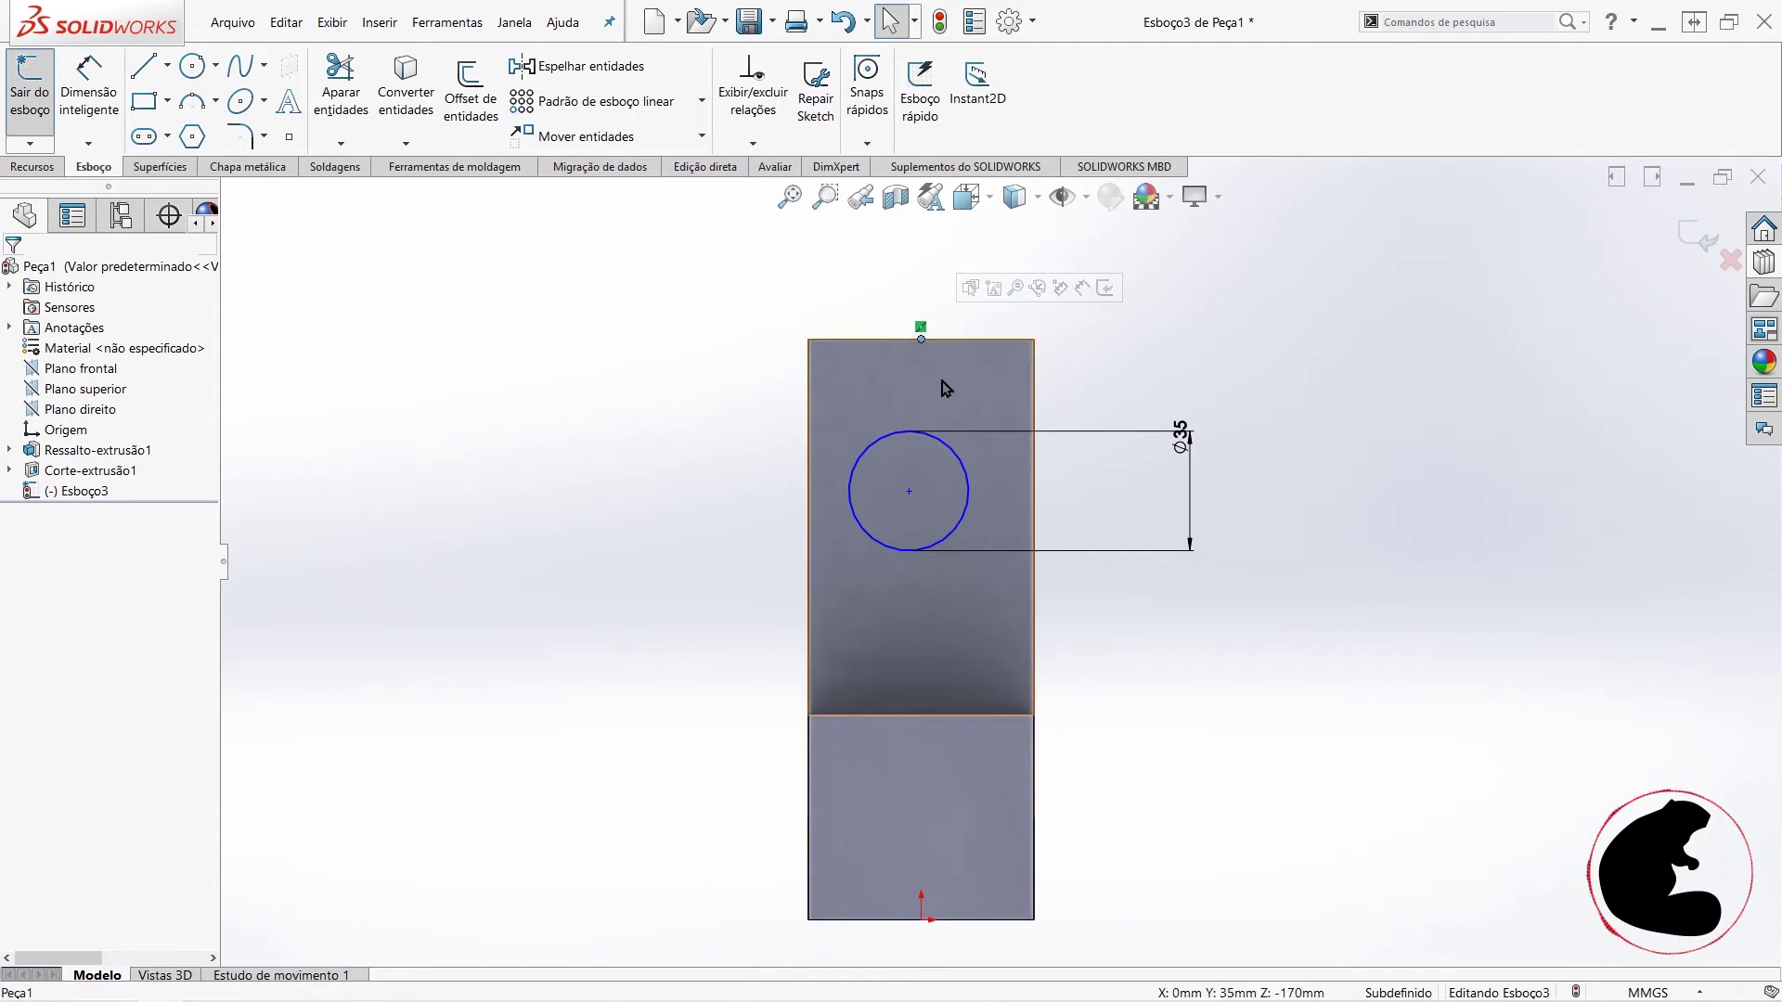
left_click(910, 493, "ctrl")
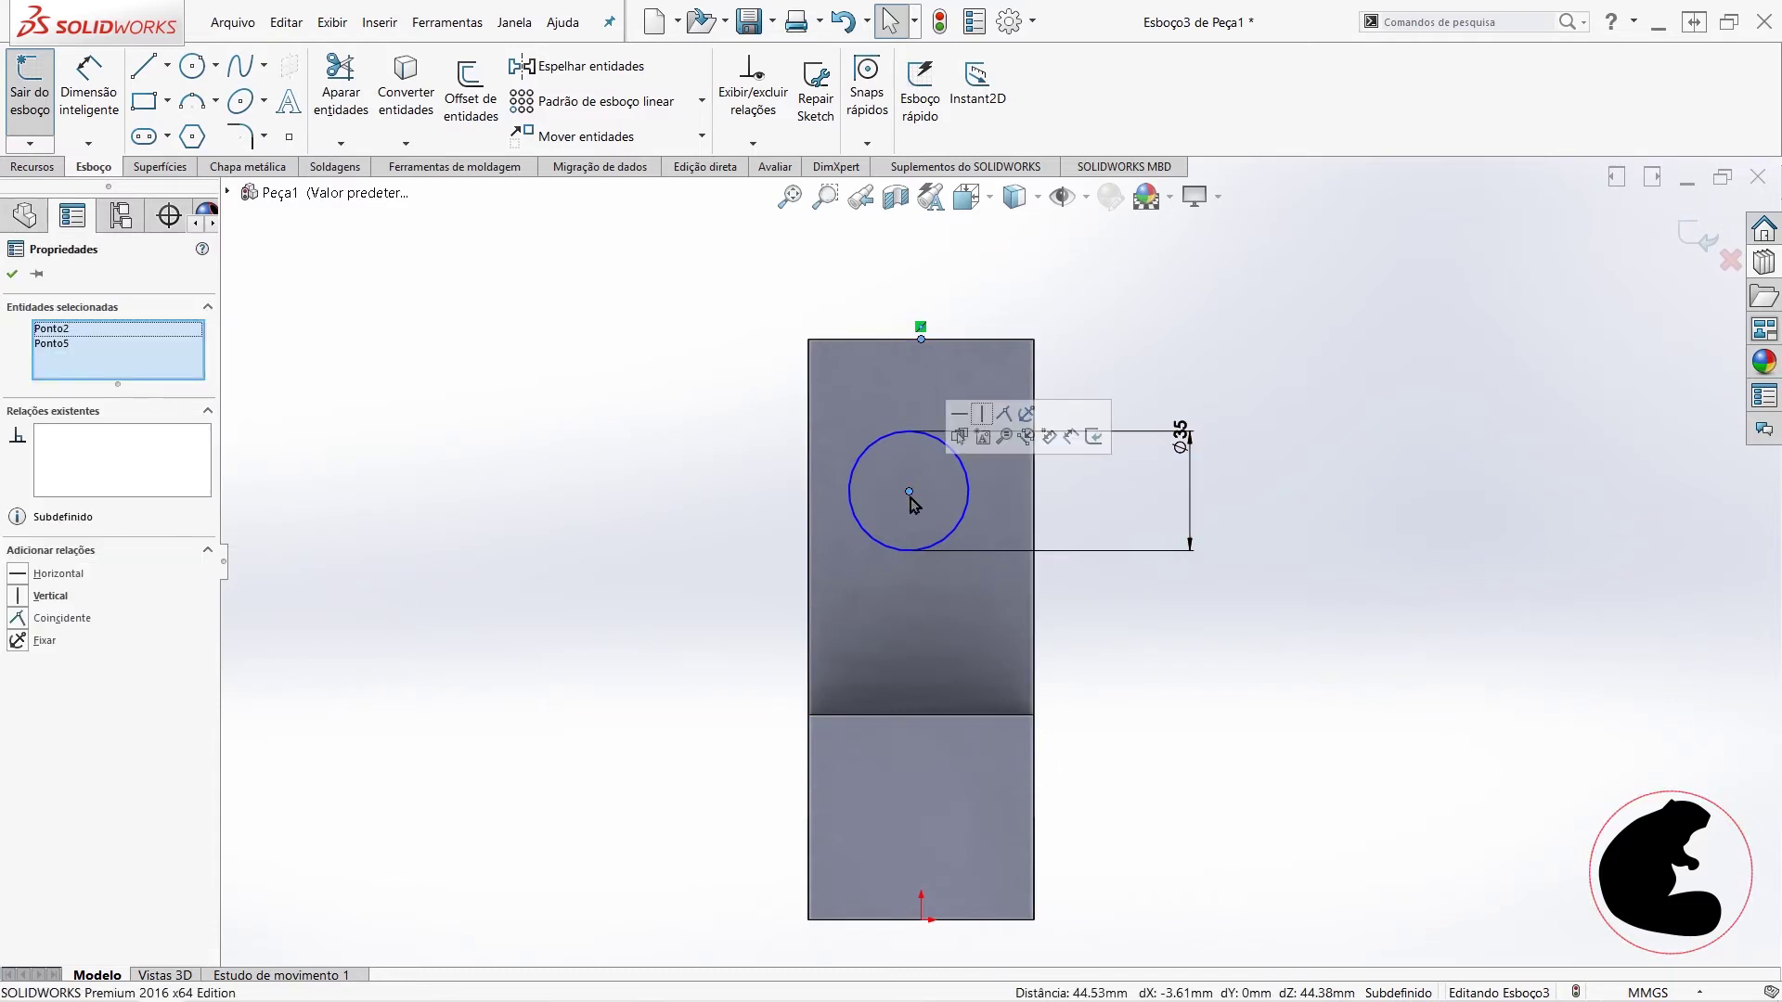
left_click(982, 414)
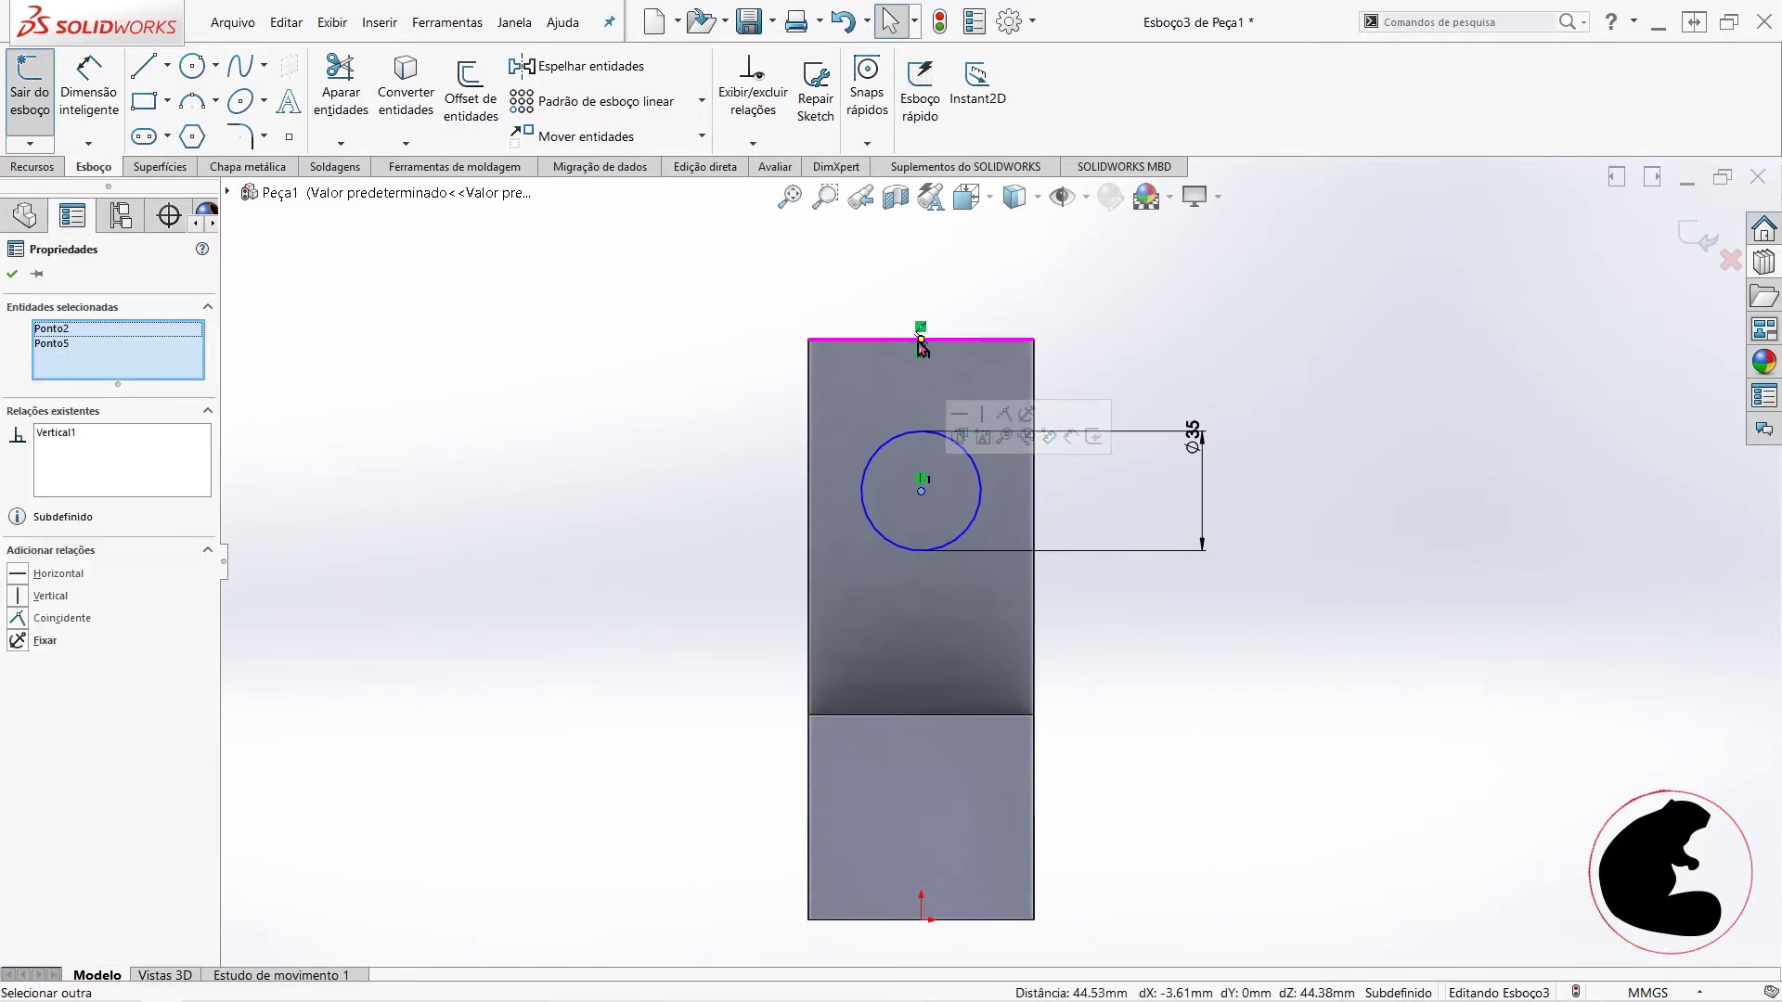
left_click(1191, 391)
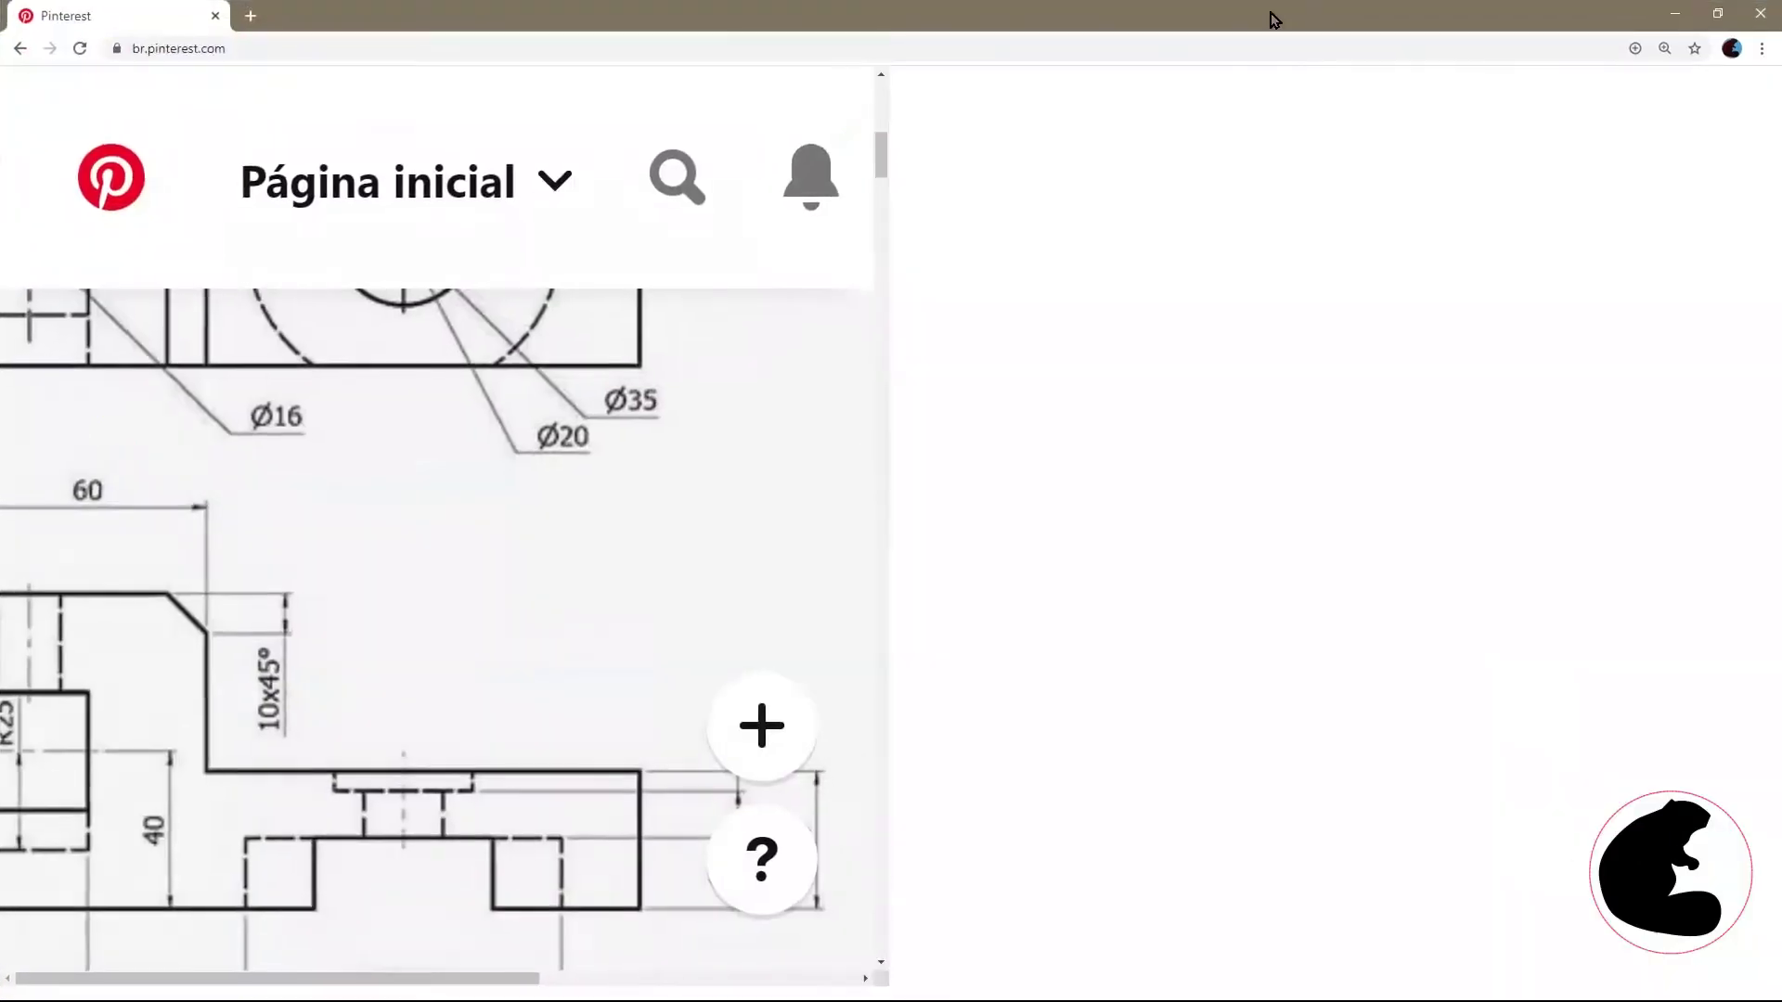
scroll(1092, 614, "up", 1)
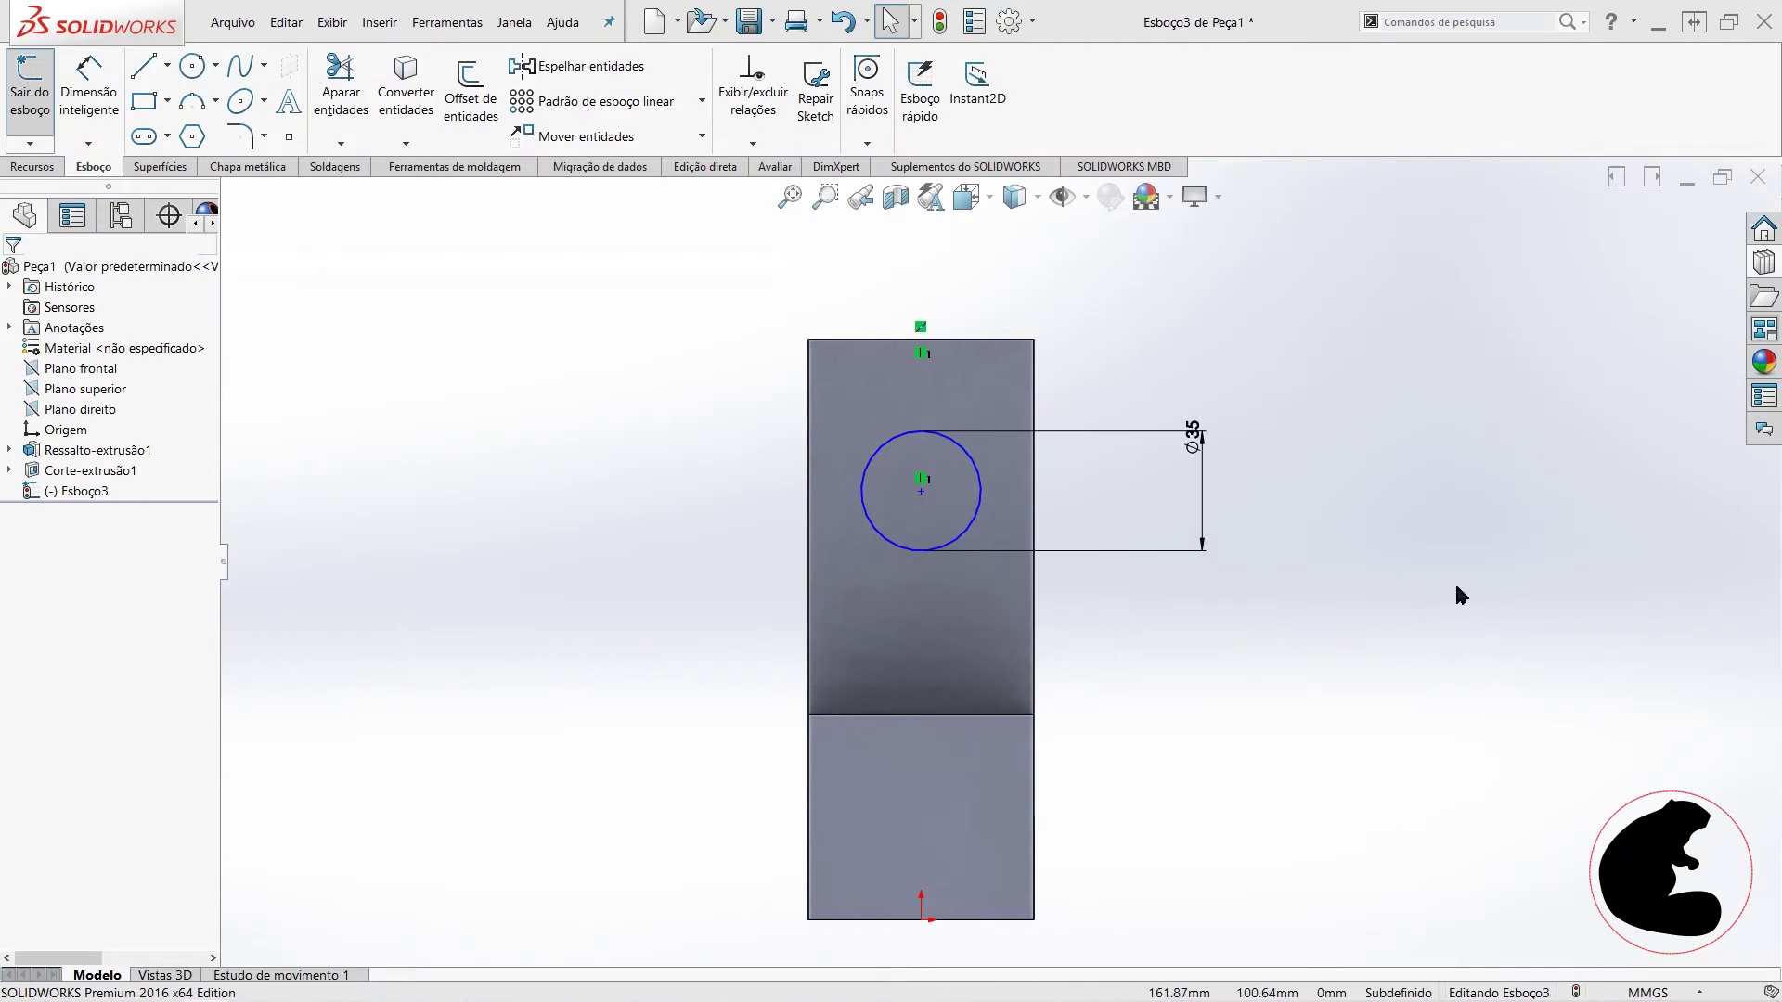
- Dimension the circle centre 60 mm from the block's top edge
left_click(107, 95)
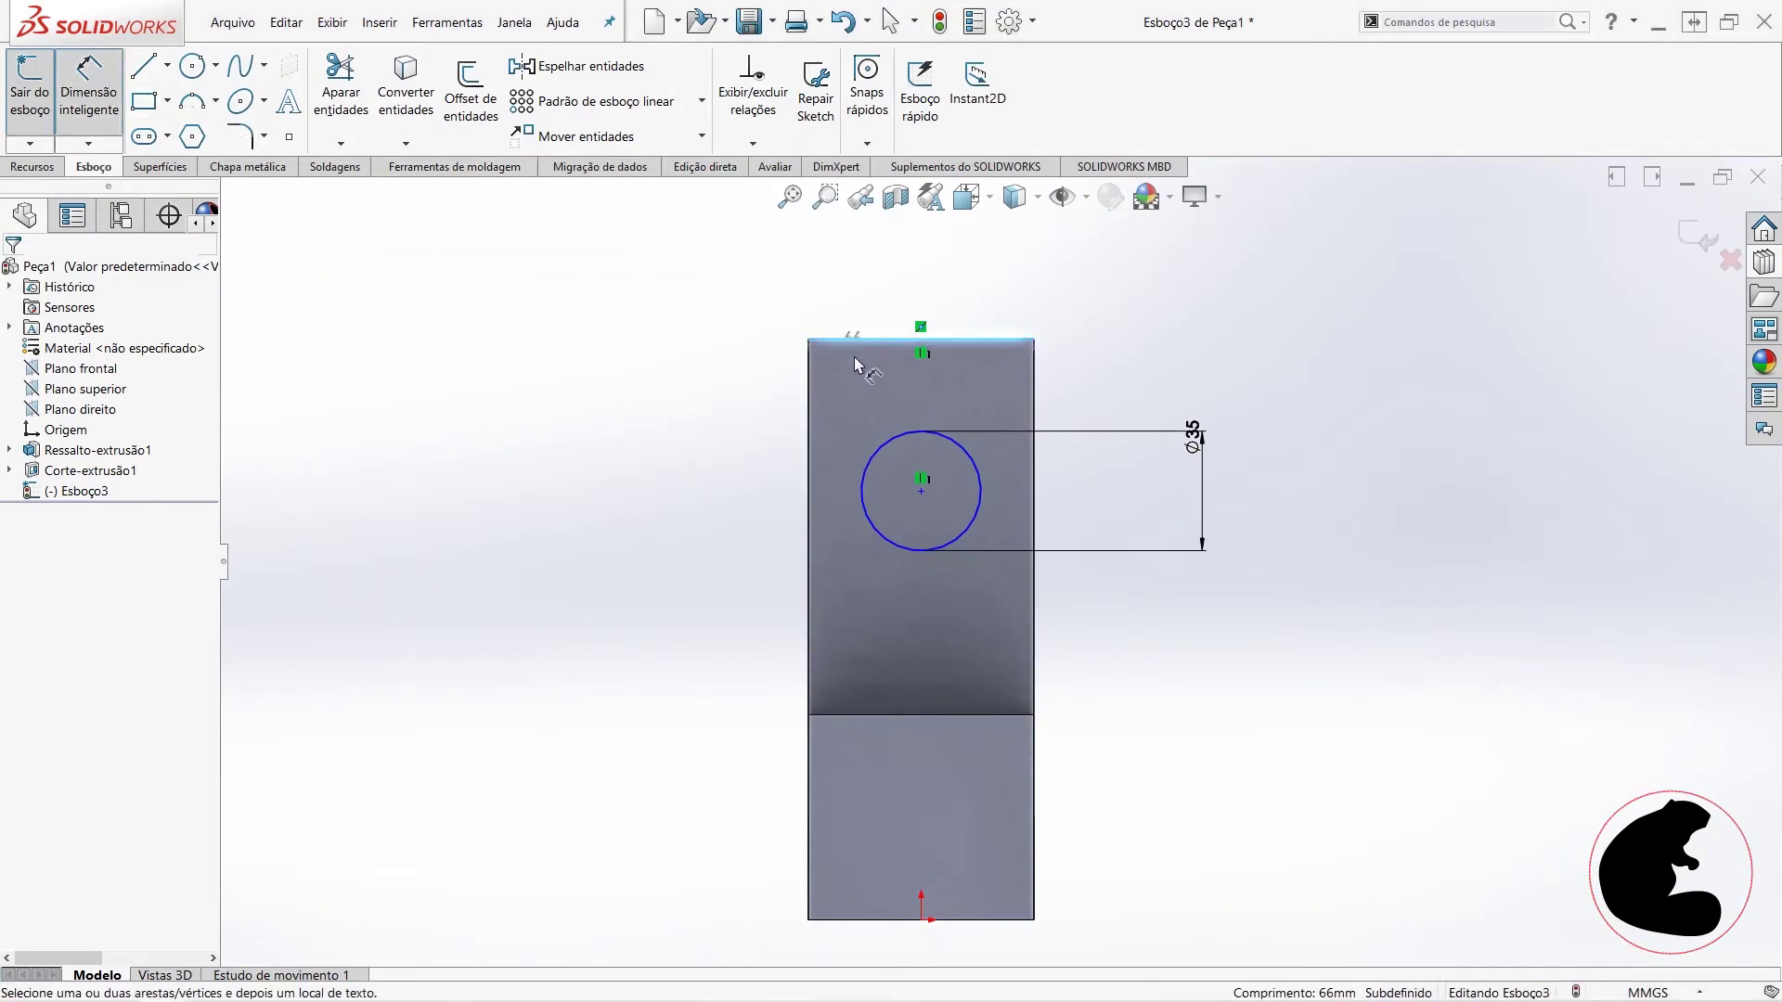
left_click(921, 492)
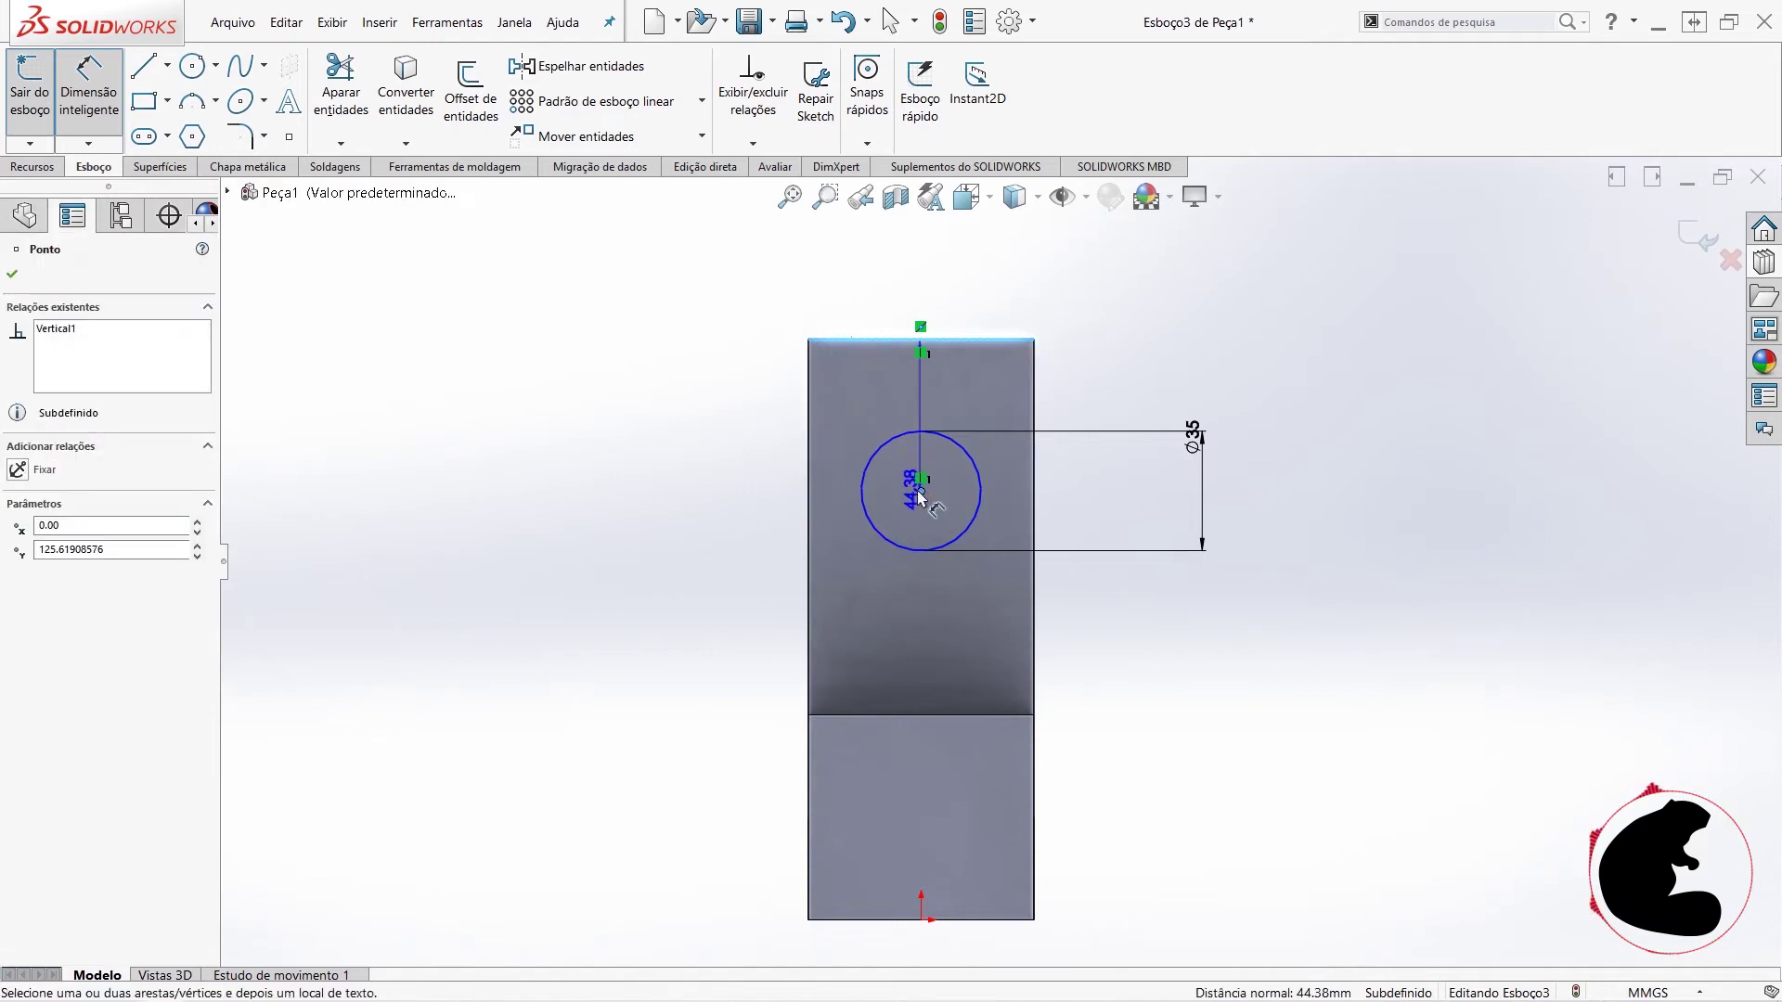
left_click(717, 422)
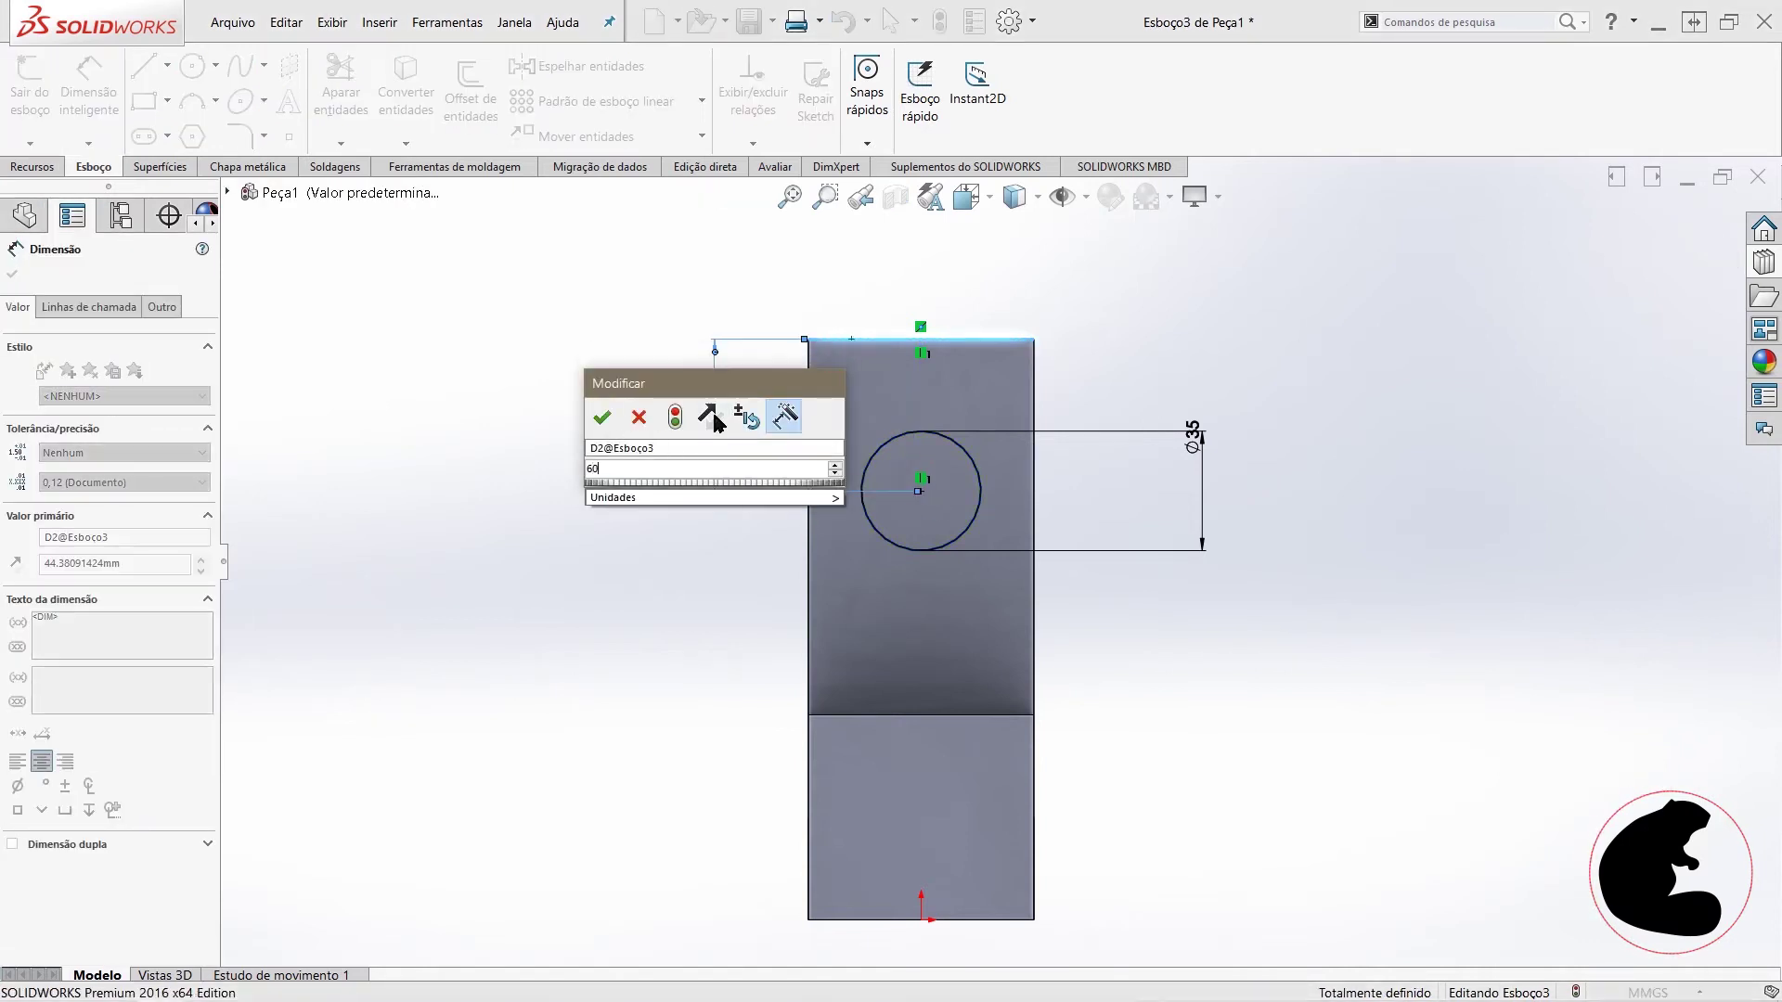
type("60")
key("Return")
key("Escape")
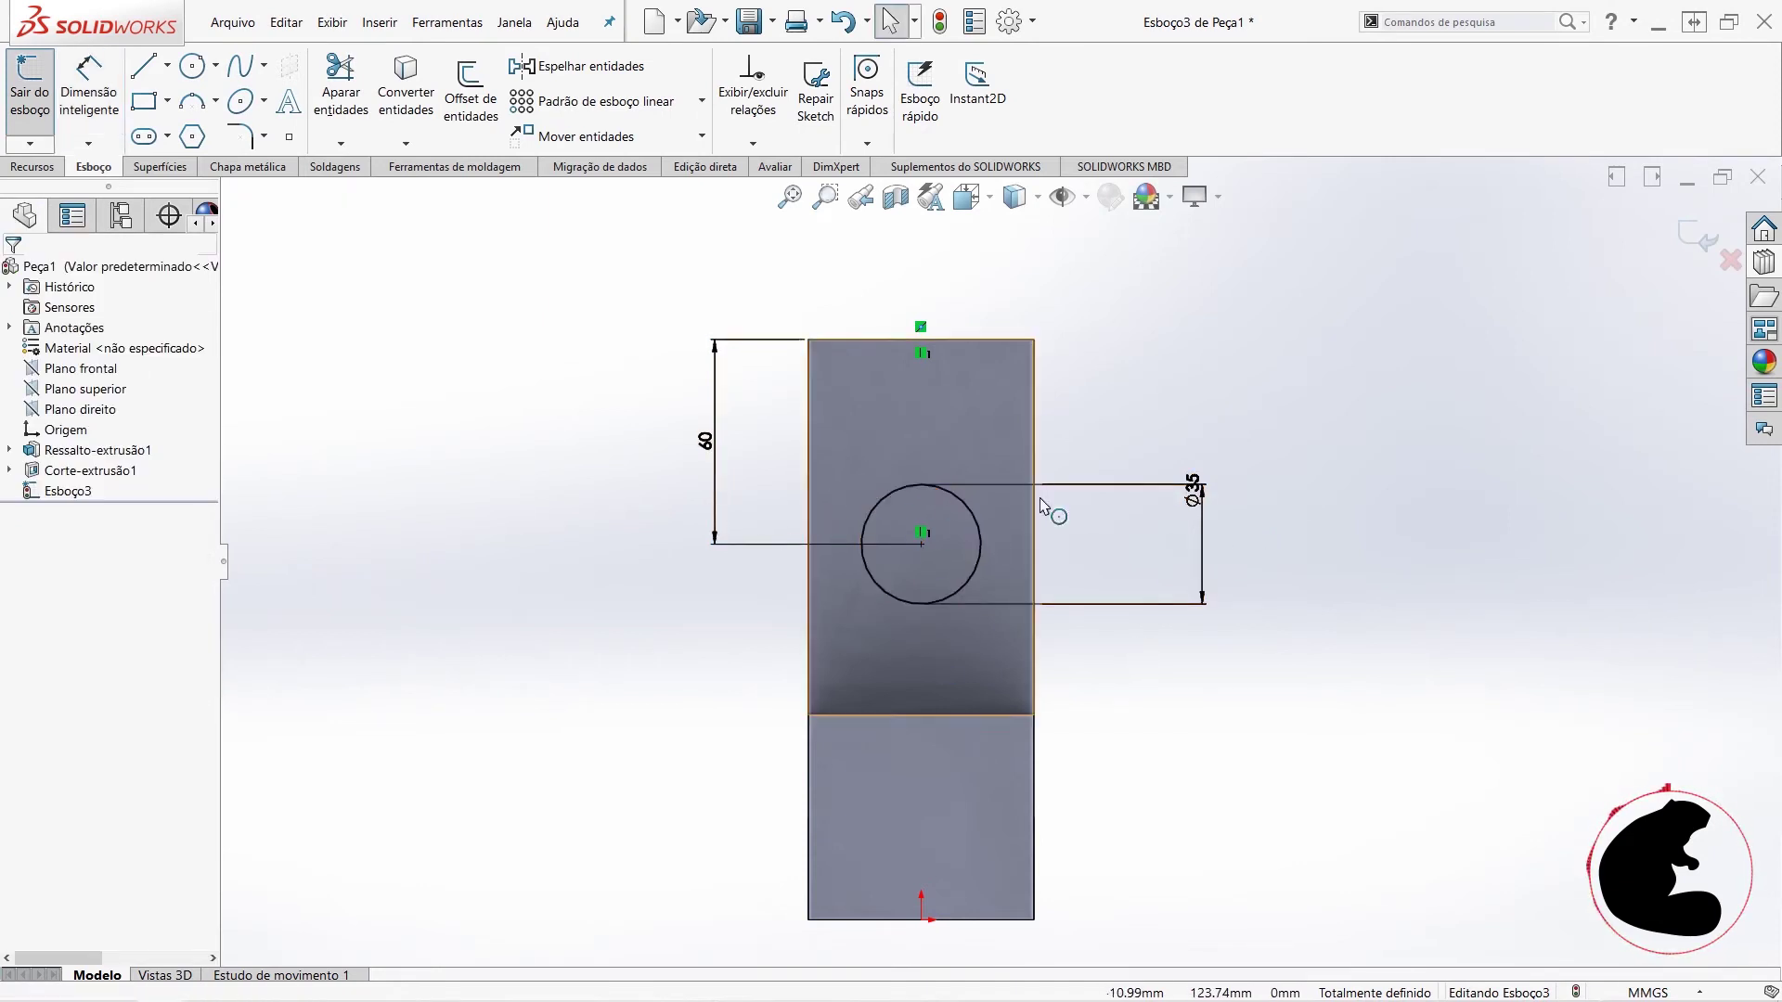
- Exit the finished circle sketch
left_click(32, 167)
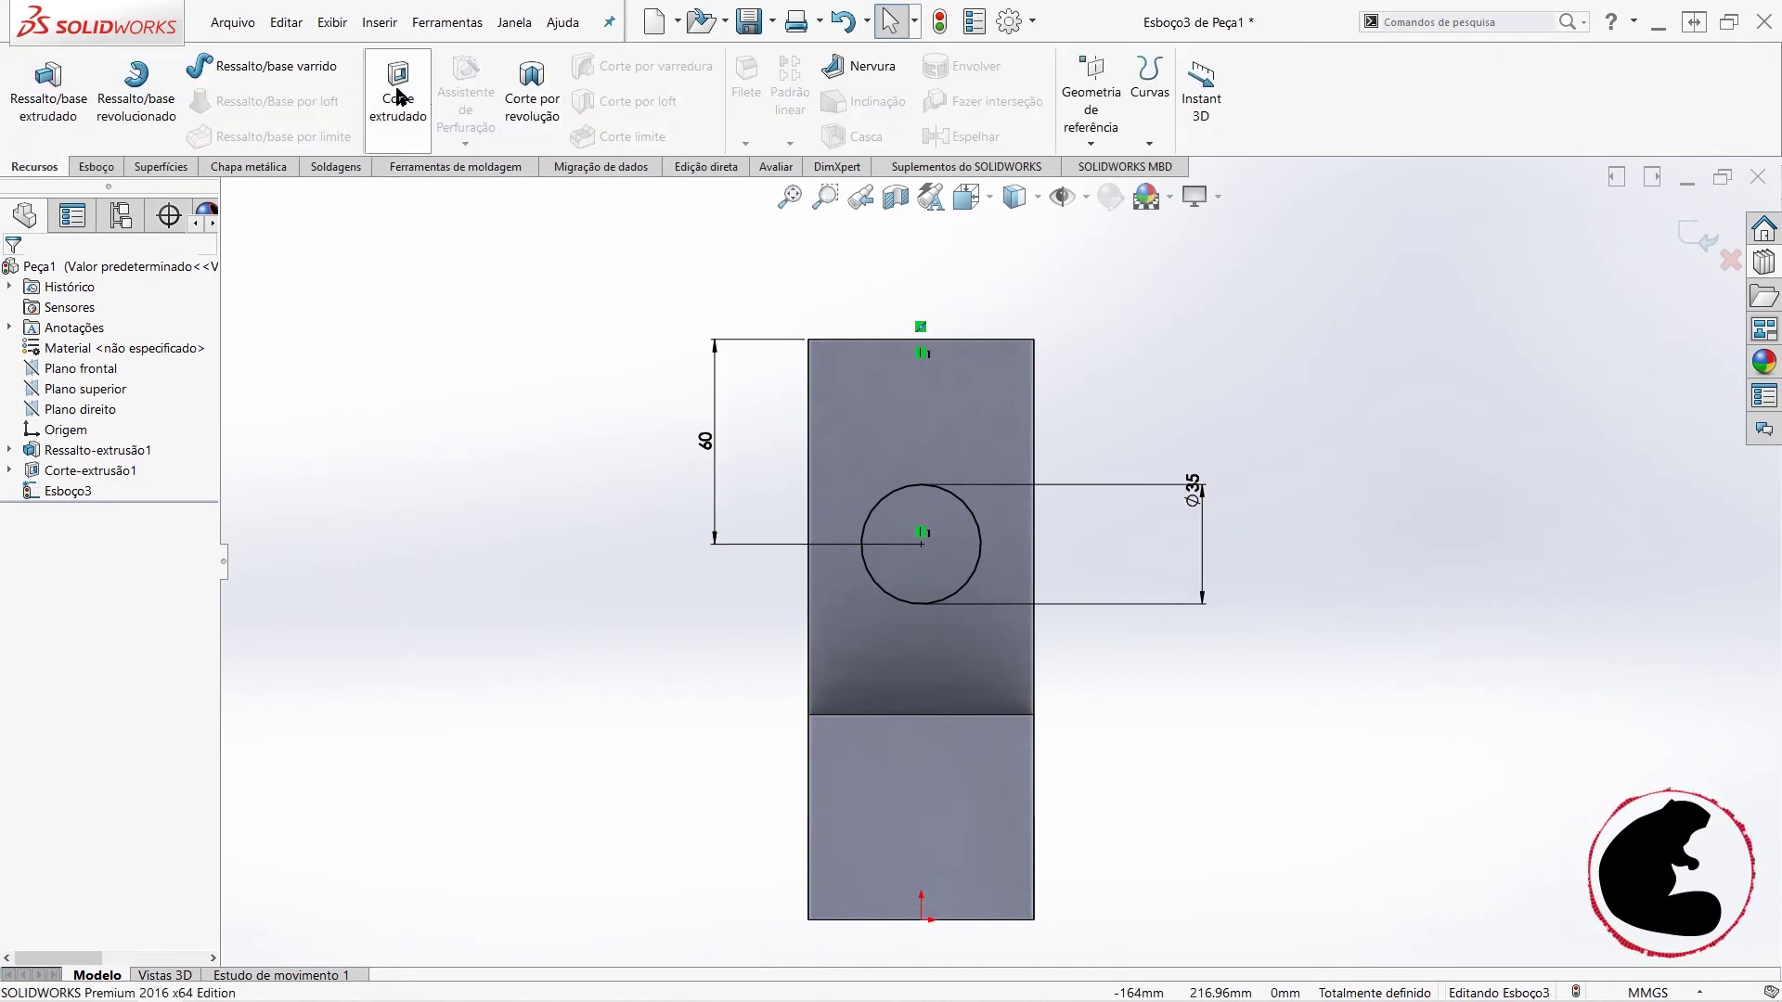
left_click(96, 167)
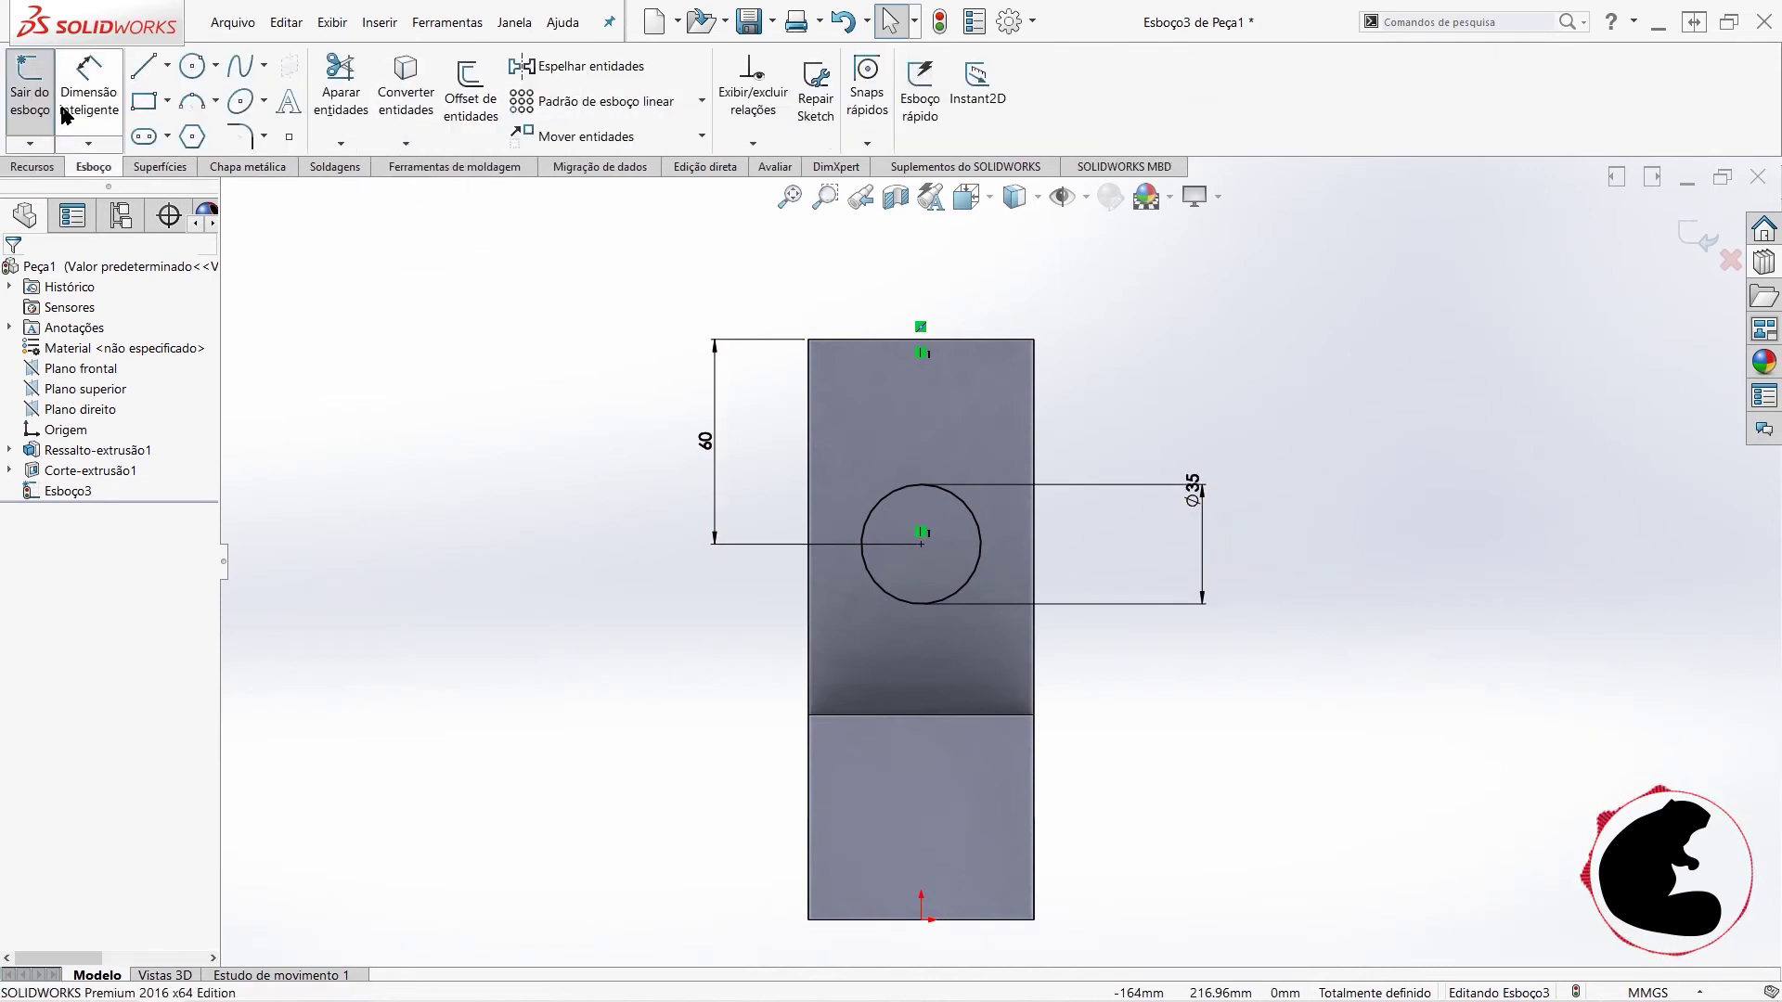
left_click(47, 110)
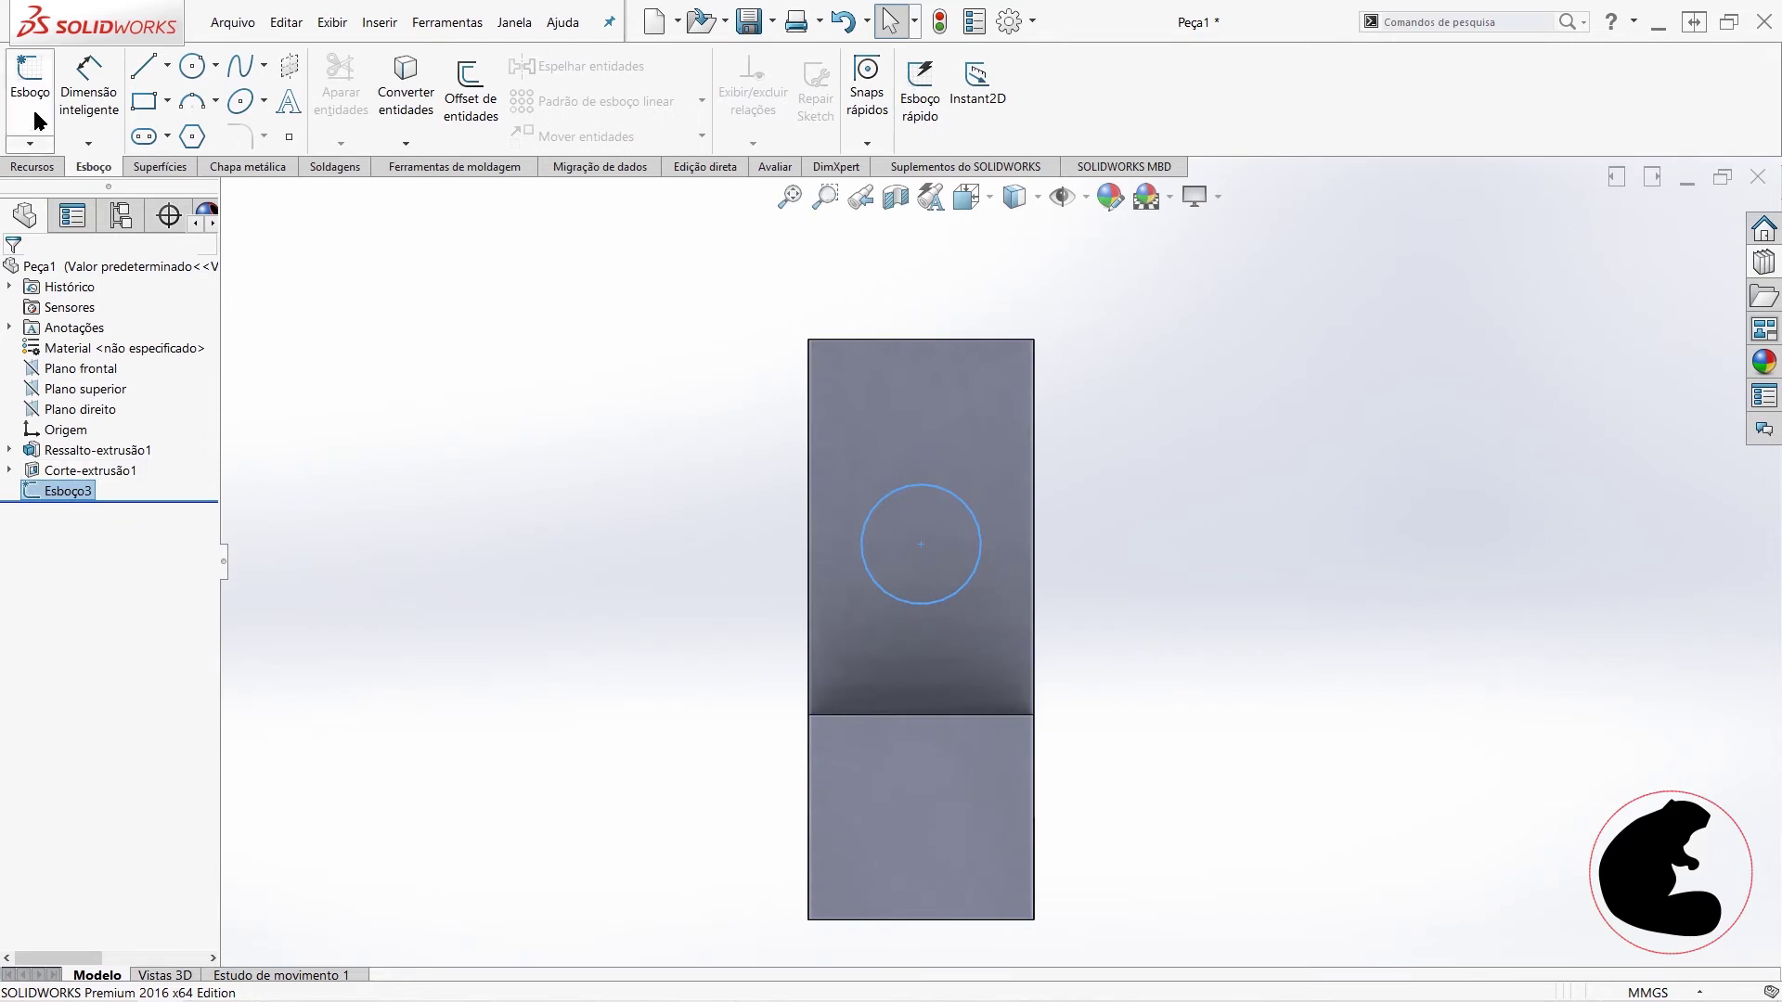
right_click(71, 492)
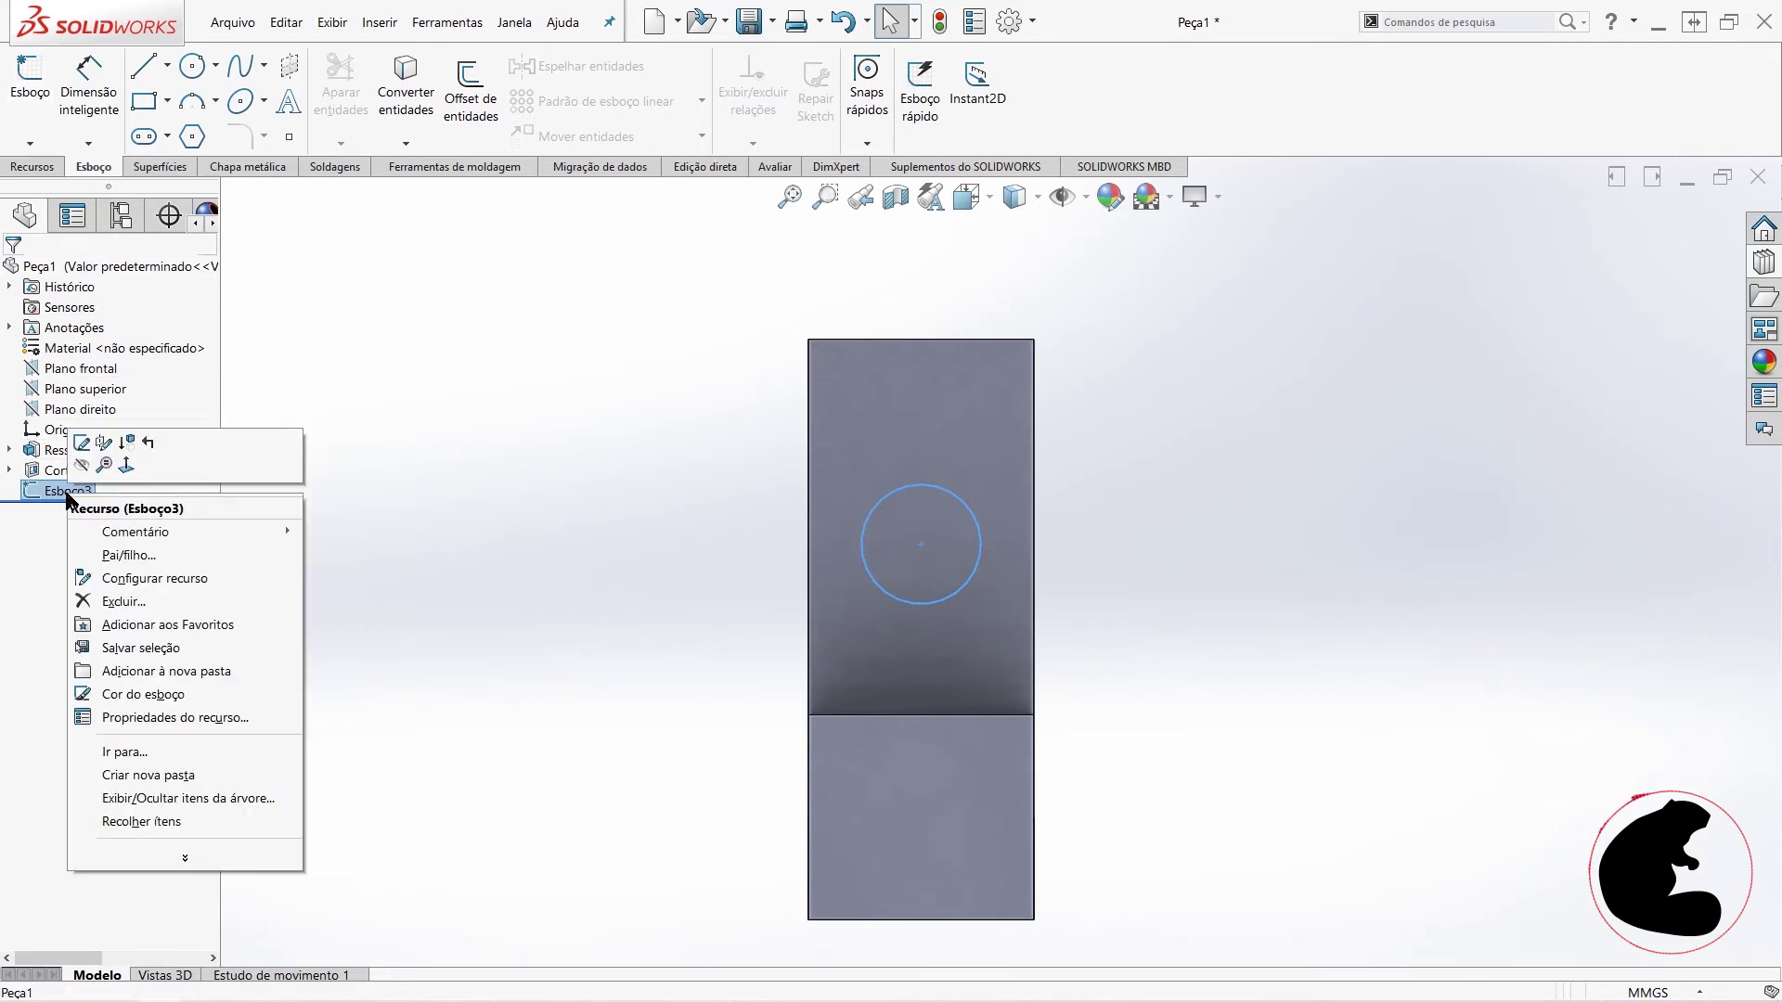
left_click(85, 448)
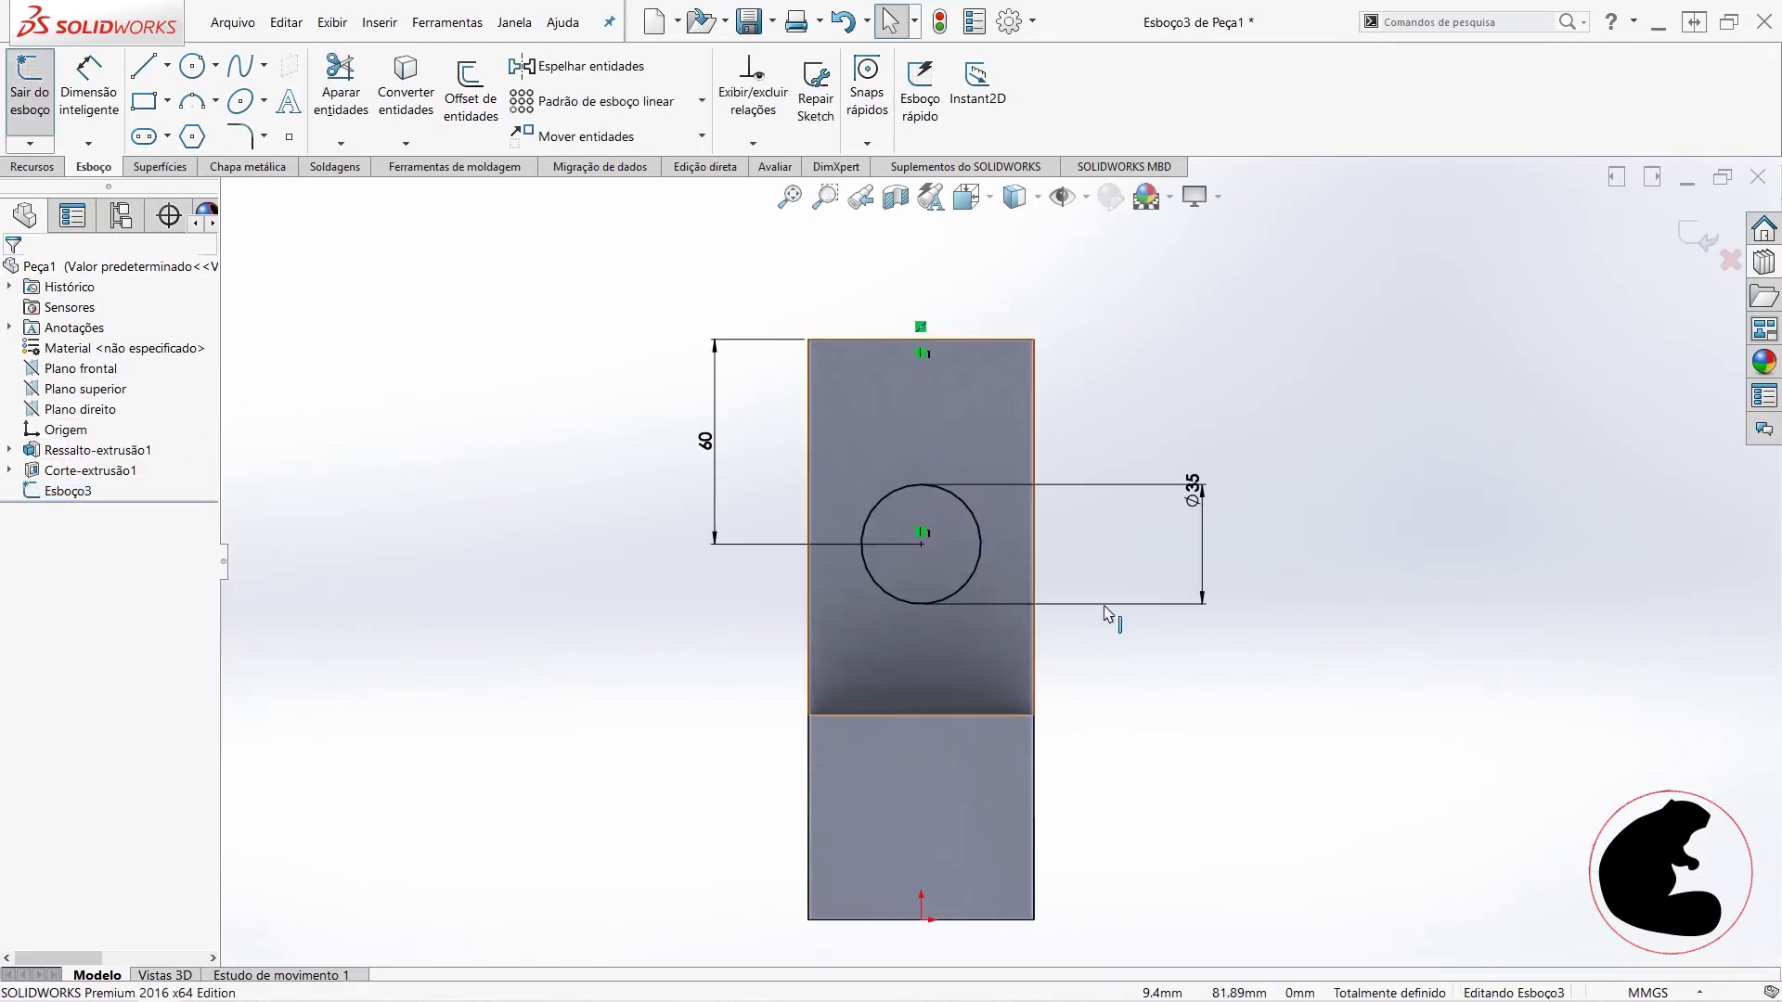
left_click(52, 169)
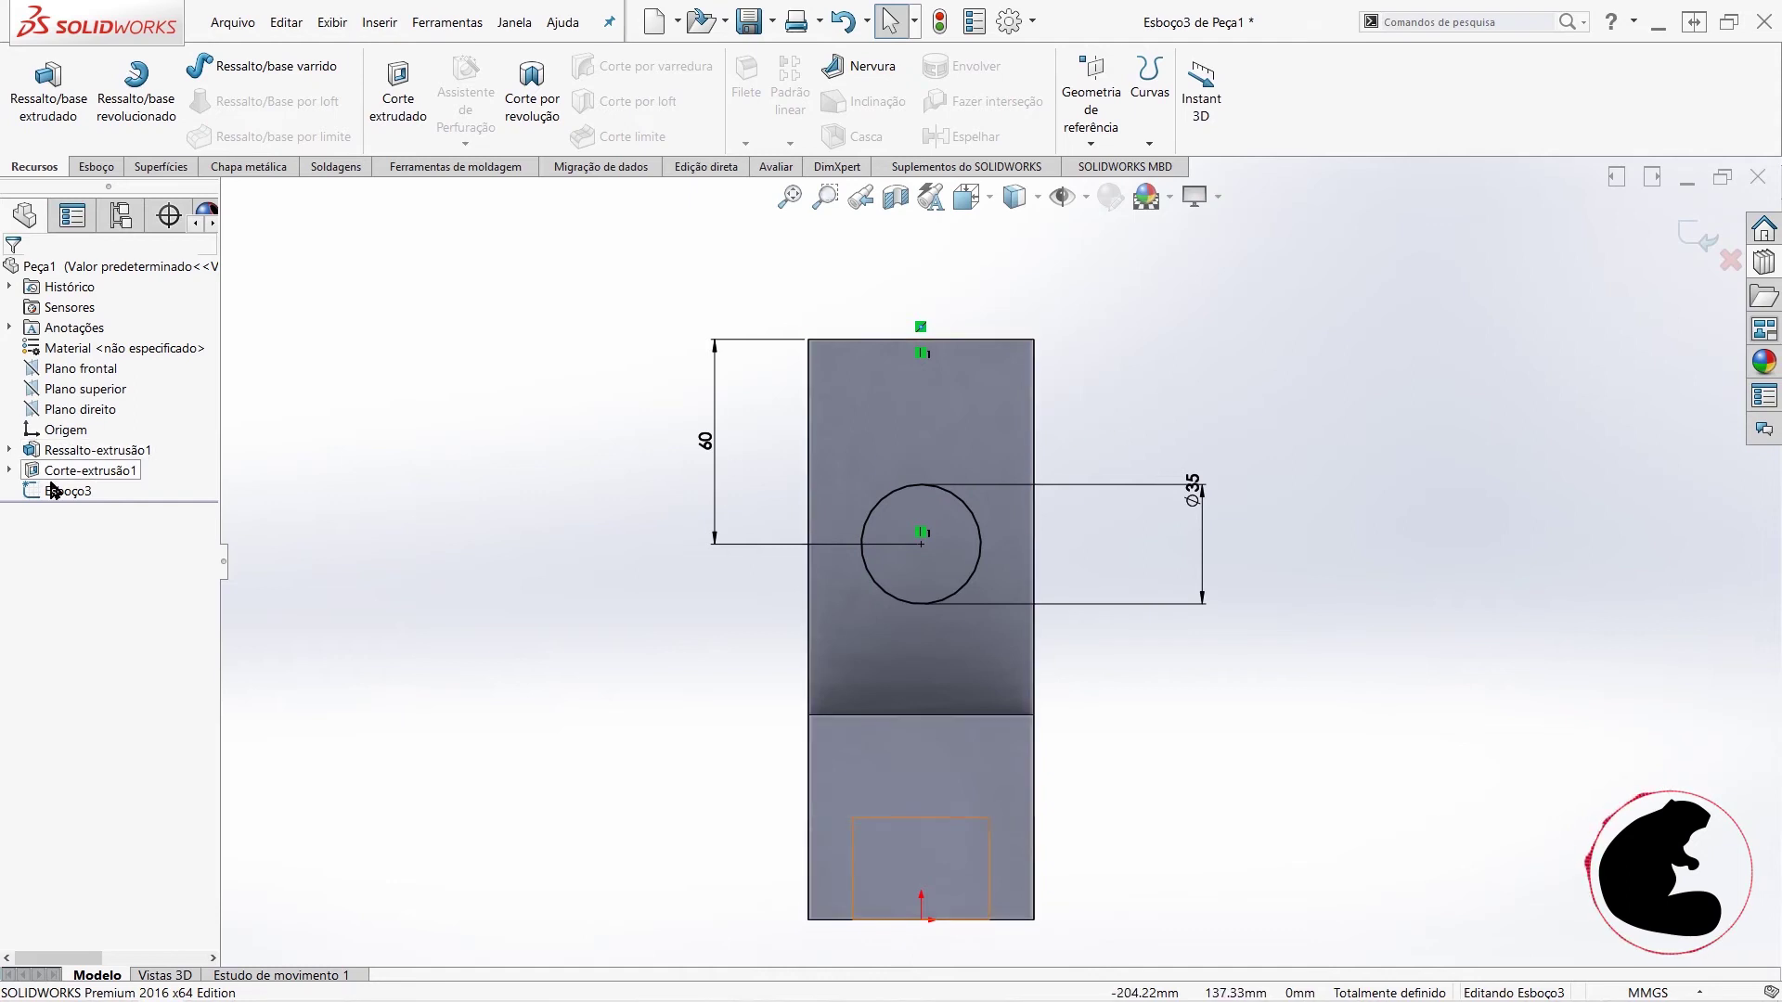
left_click(97, 167)
left_click(31, 85)
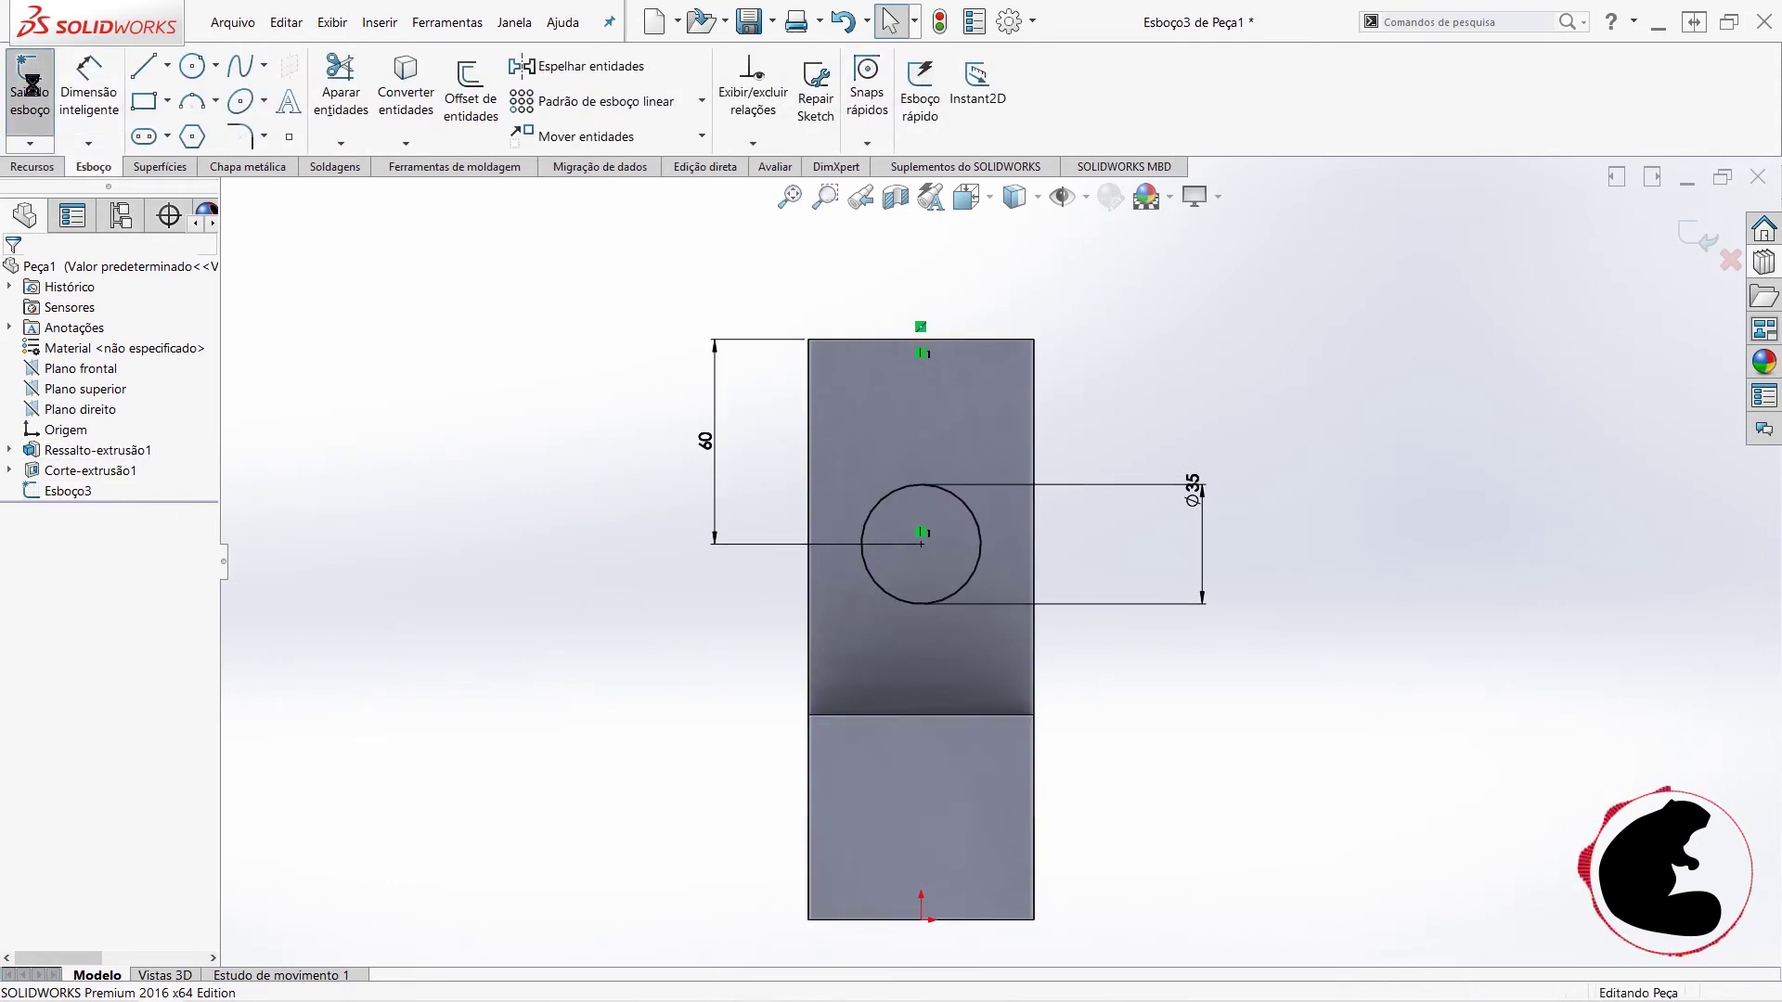
left_click(34, 167)
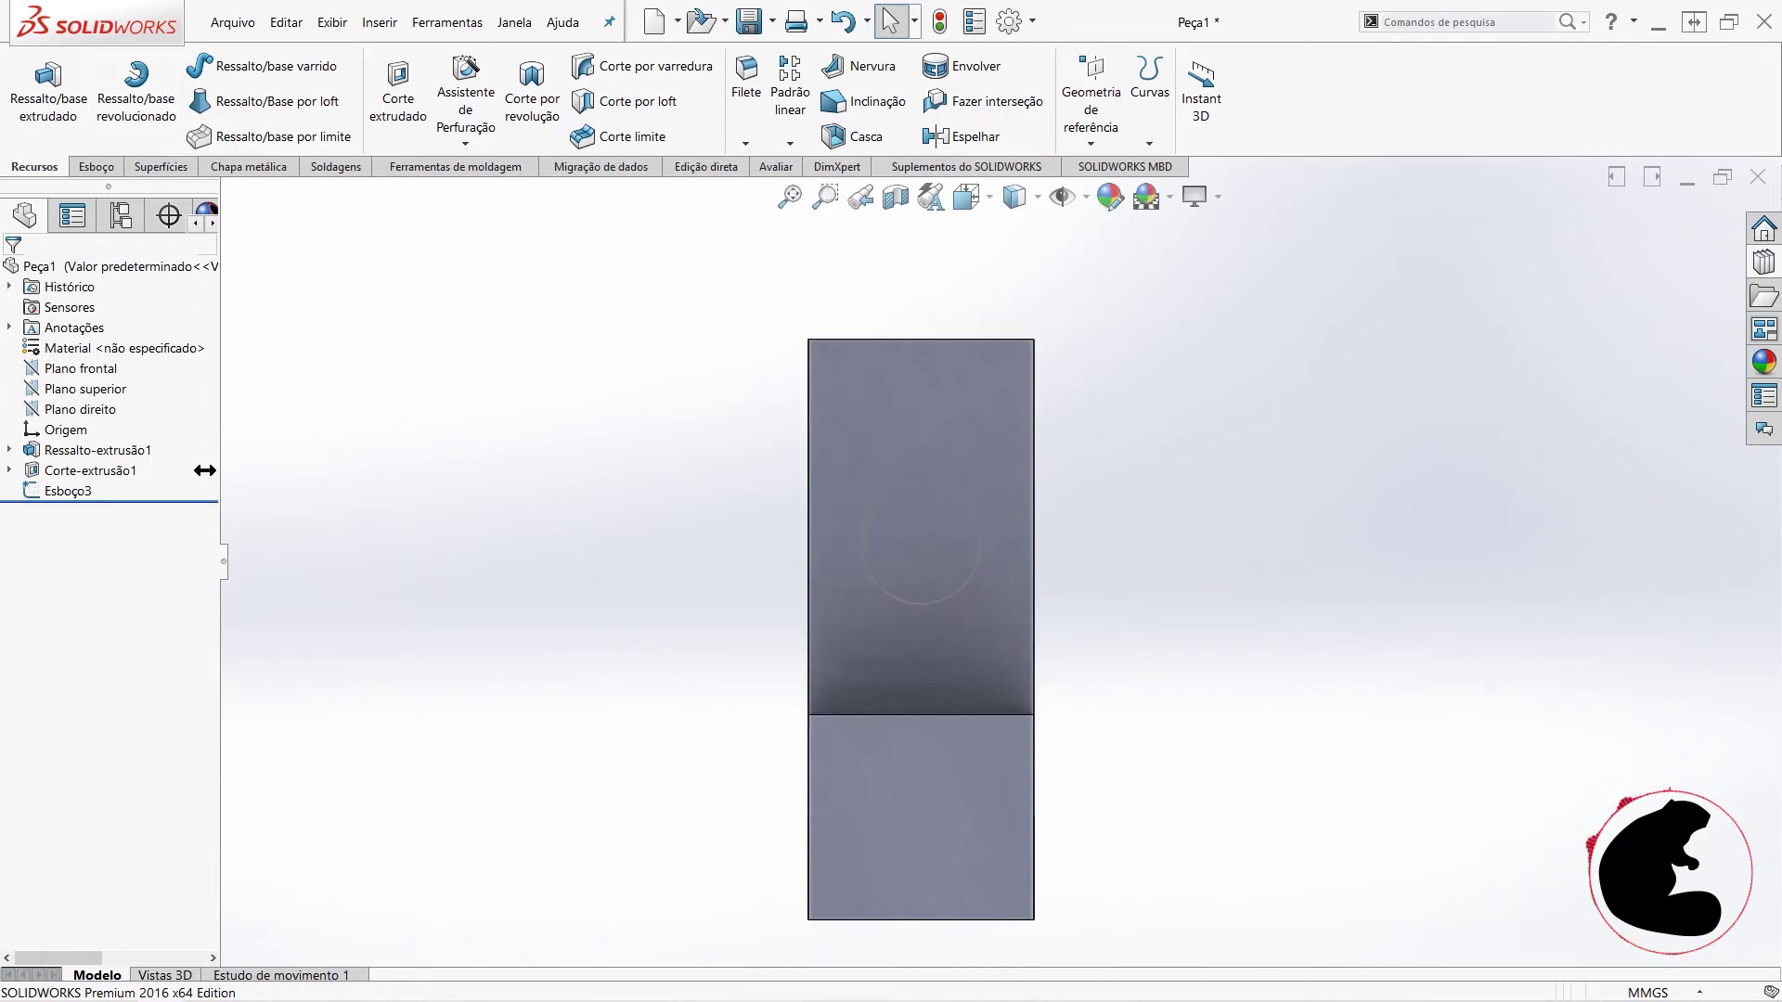
left_click(69, 491)
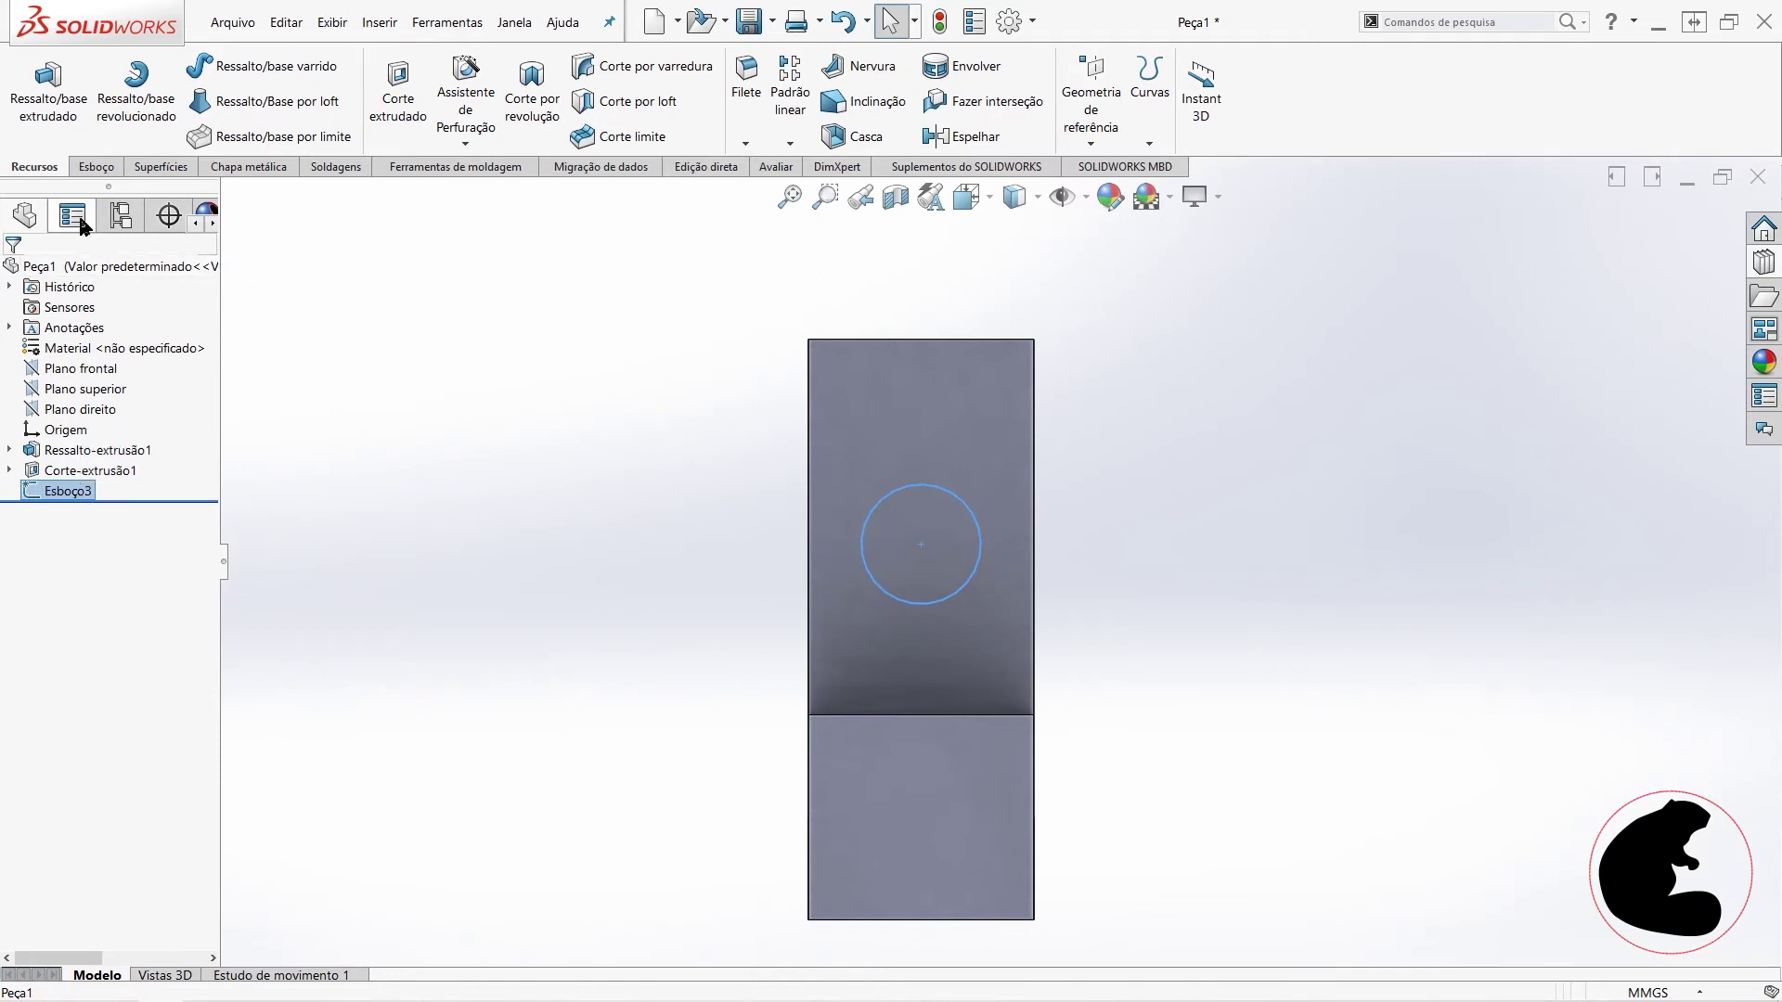
- Start an extruded cut from the circle sketch and check the reference drawing
left_click(398, 107)
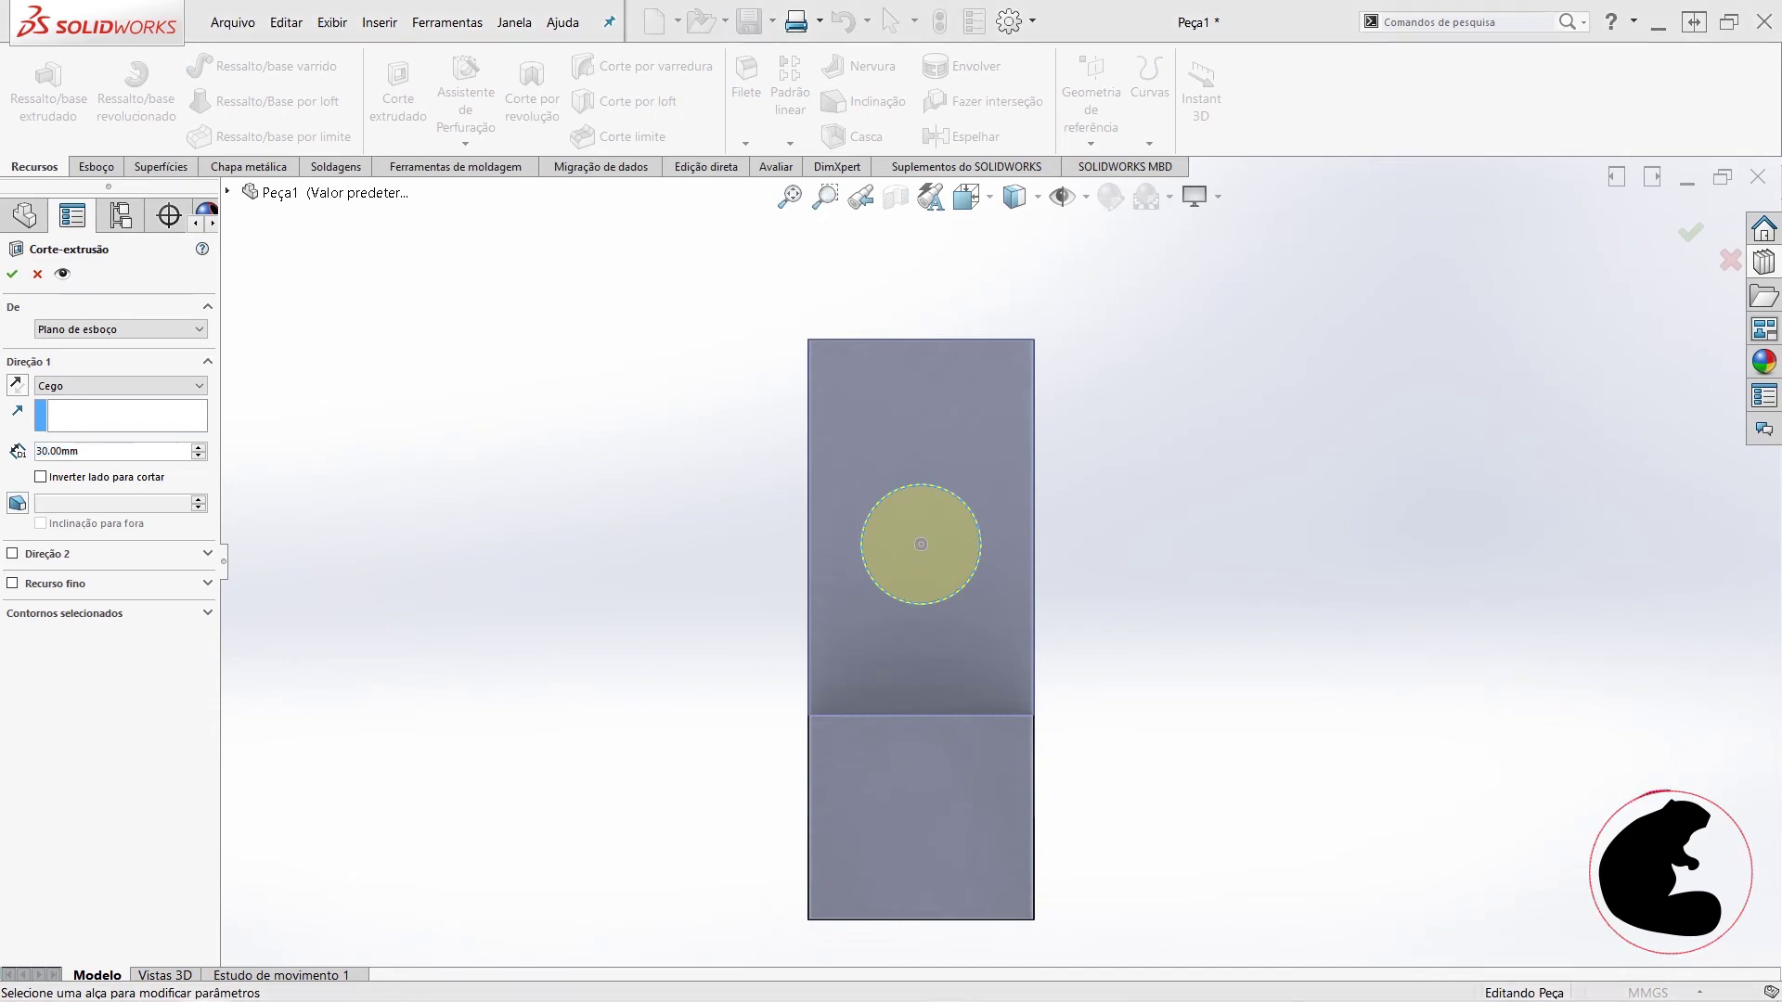
key("alt+Tab")
scroll(1023, 553, "down", 3)
scroll(1024, 554, "down", 2)
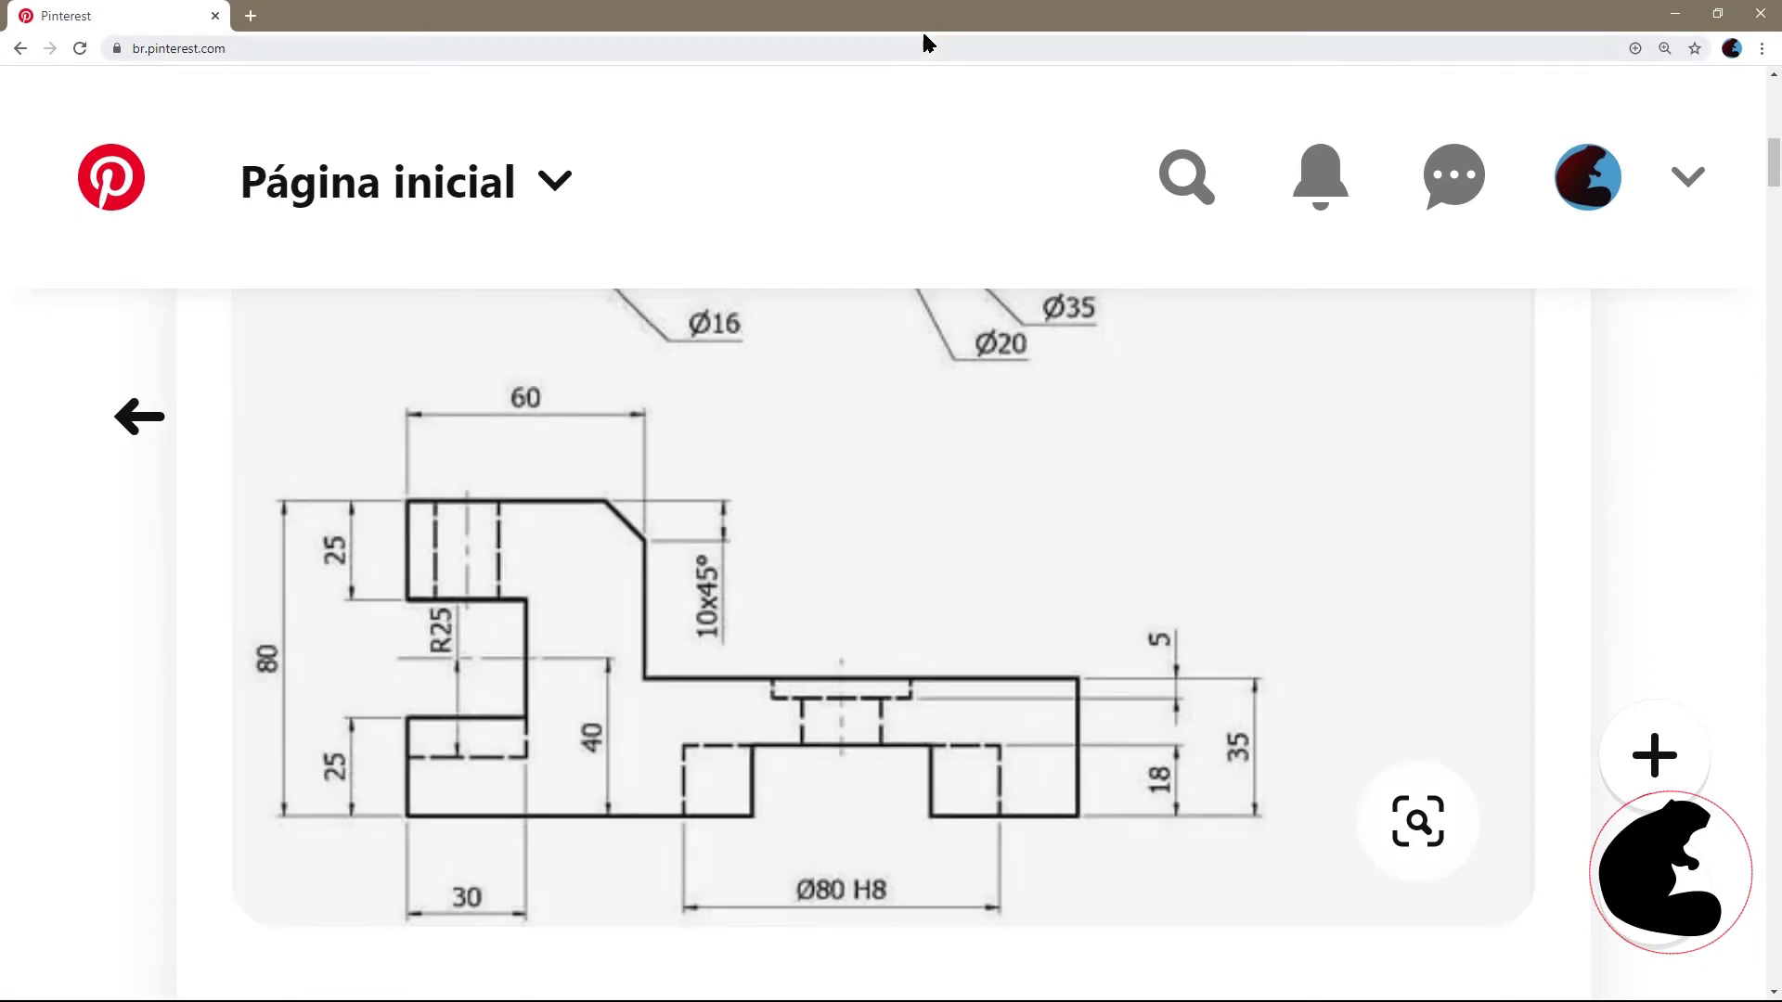
left_click_drag(923, 37, 1110, 116)
key("alt+Tab")
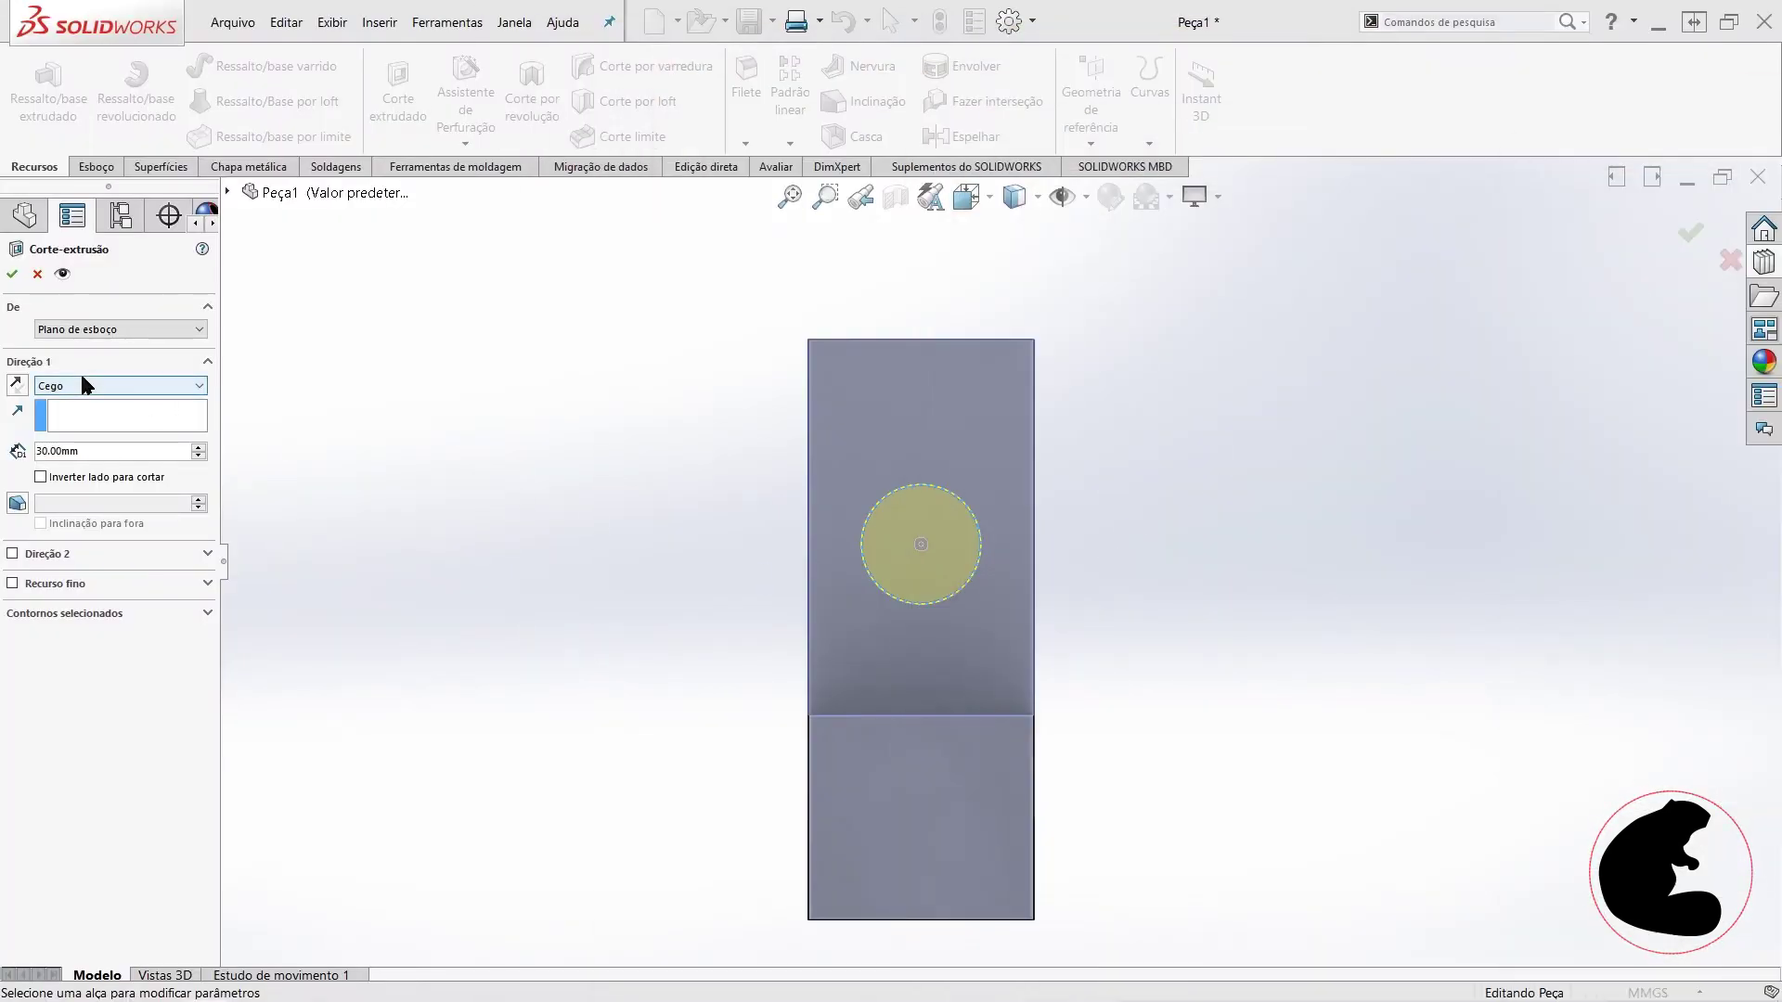
- Set a 5 mm blind depth, direct the cut into the block, and confirm the hole
double_click(75, 452)
type("5")
key("Return")
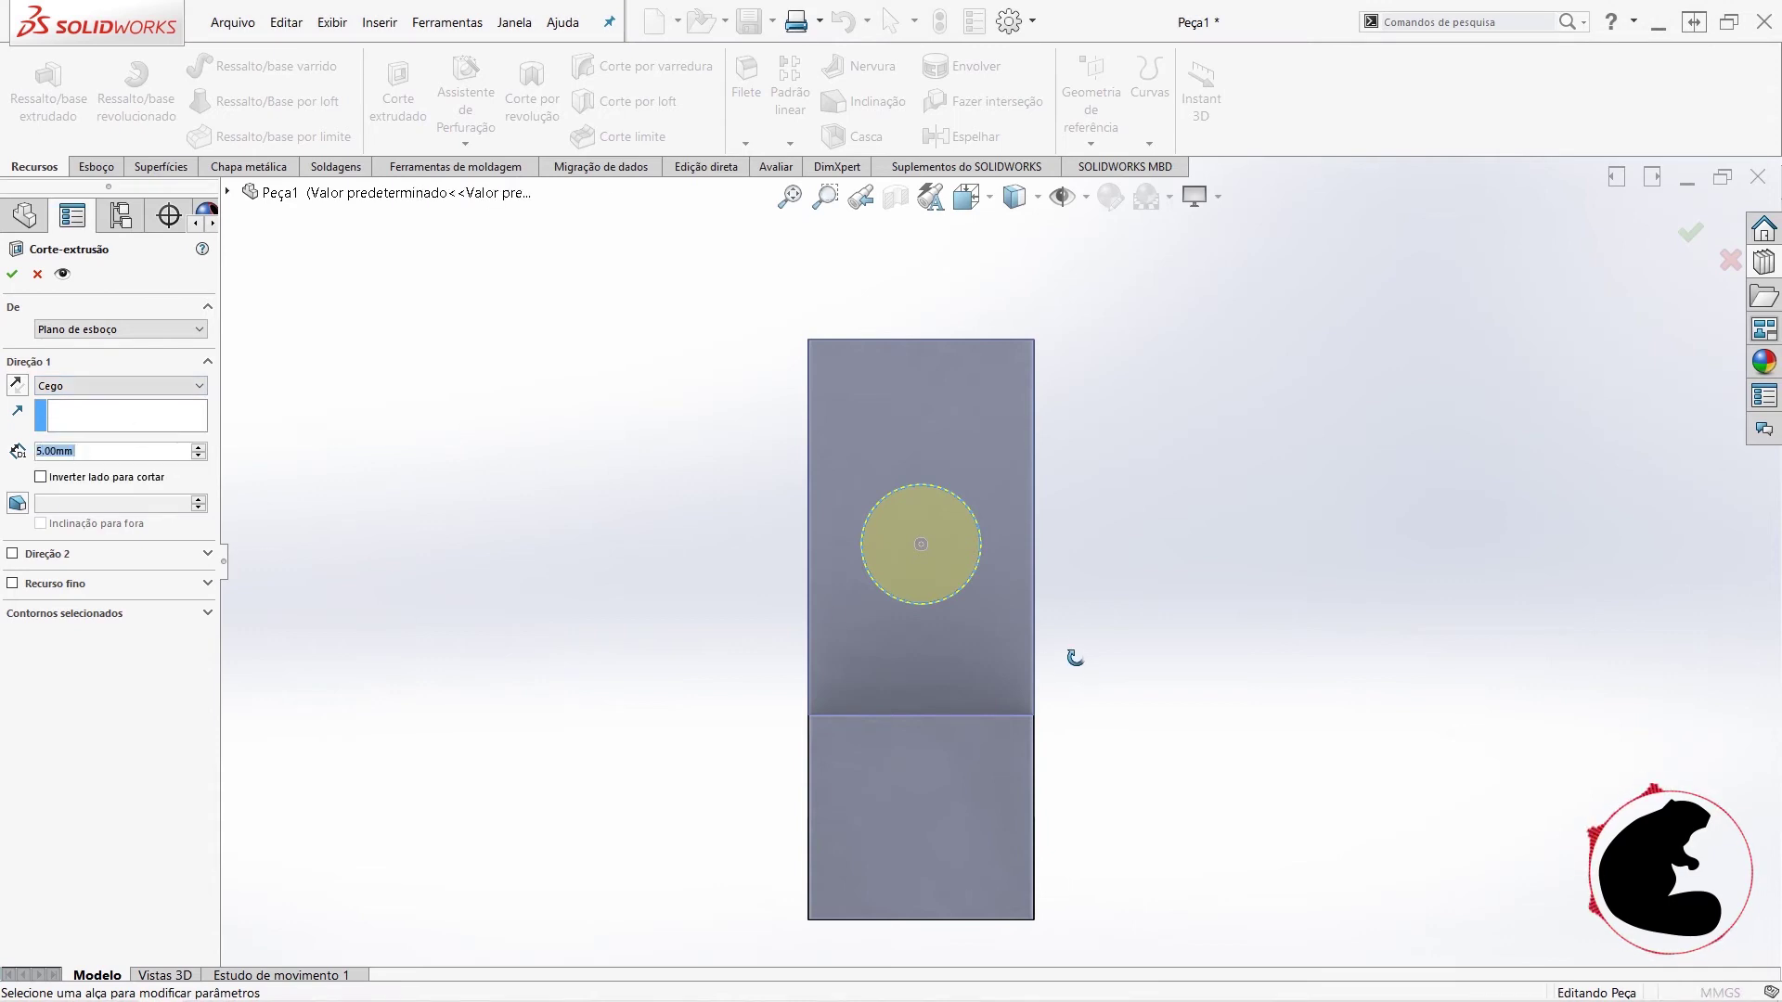
middle_click_drag(1074, 656, 937, 639)
scroll(982, 546, "down", 3)
scroll(982, 546, "down", 2)
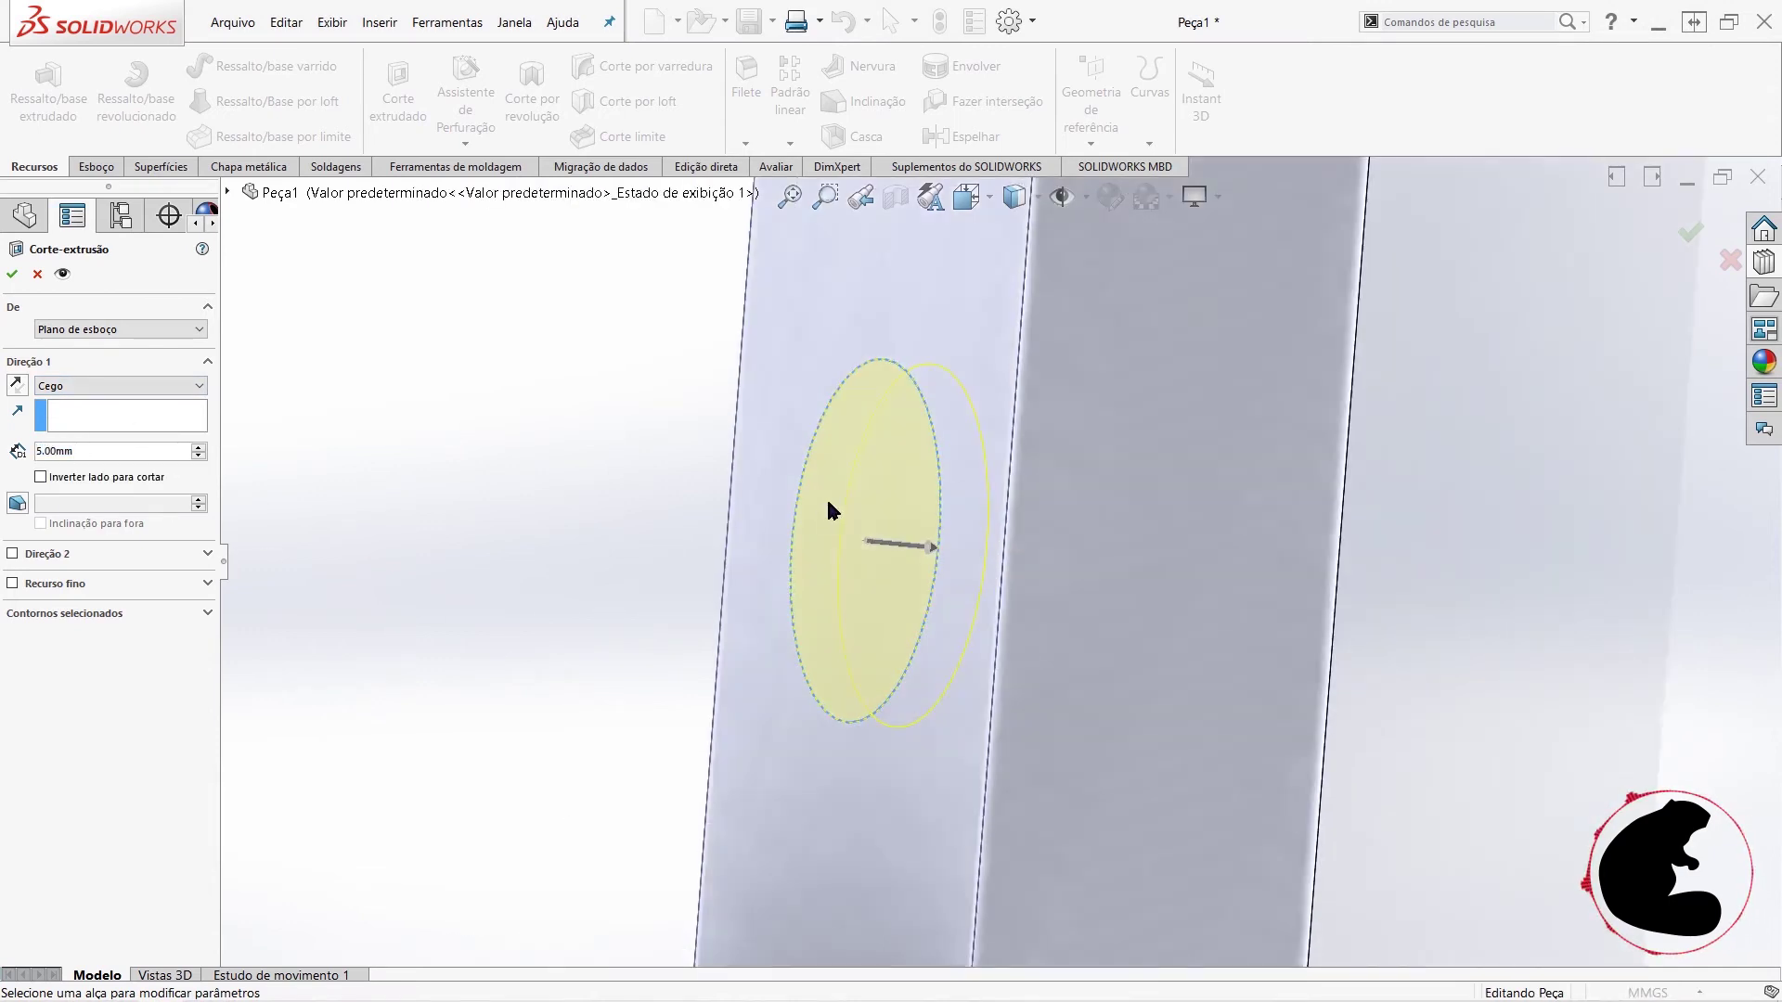
left_click(16, 389)
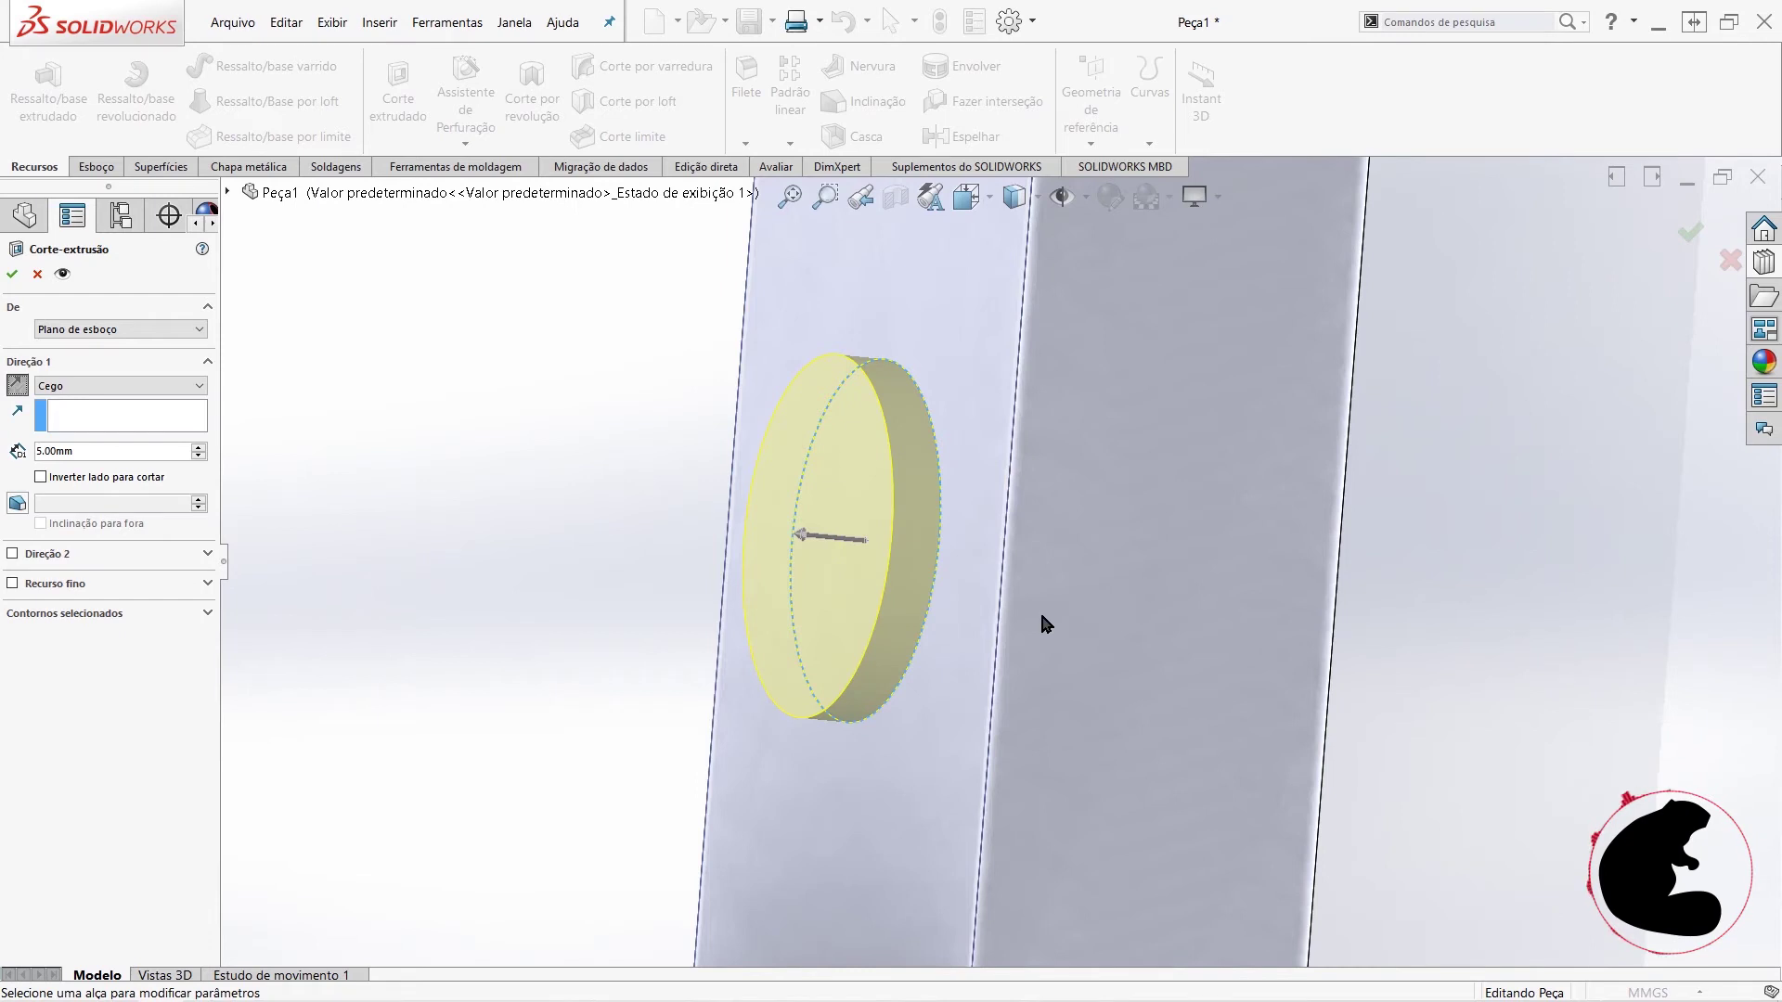
mouse_move(1065, 613)
middle_mouse_down()
mouse_move(1031, 644)
mouse_move(1042, 665)
mouse_move(988, 371)
middle_mouse_up()
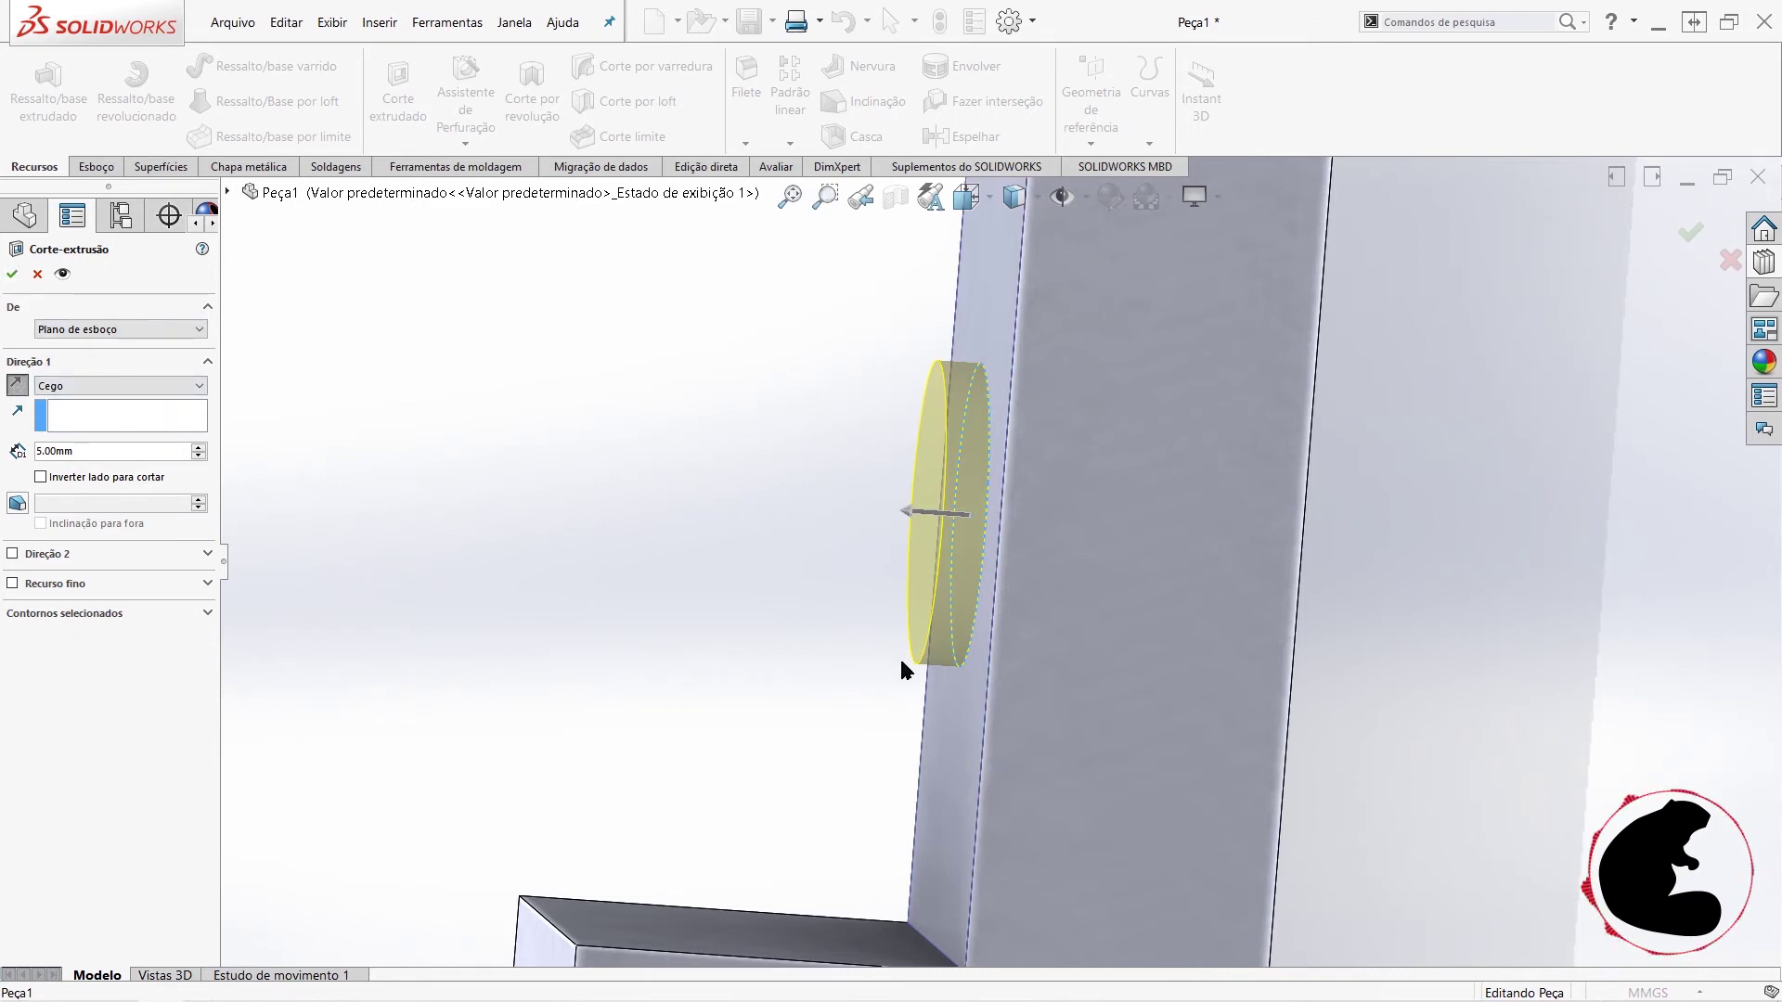
left_click(11, 273)
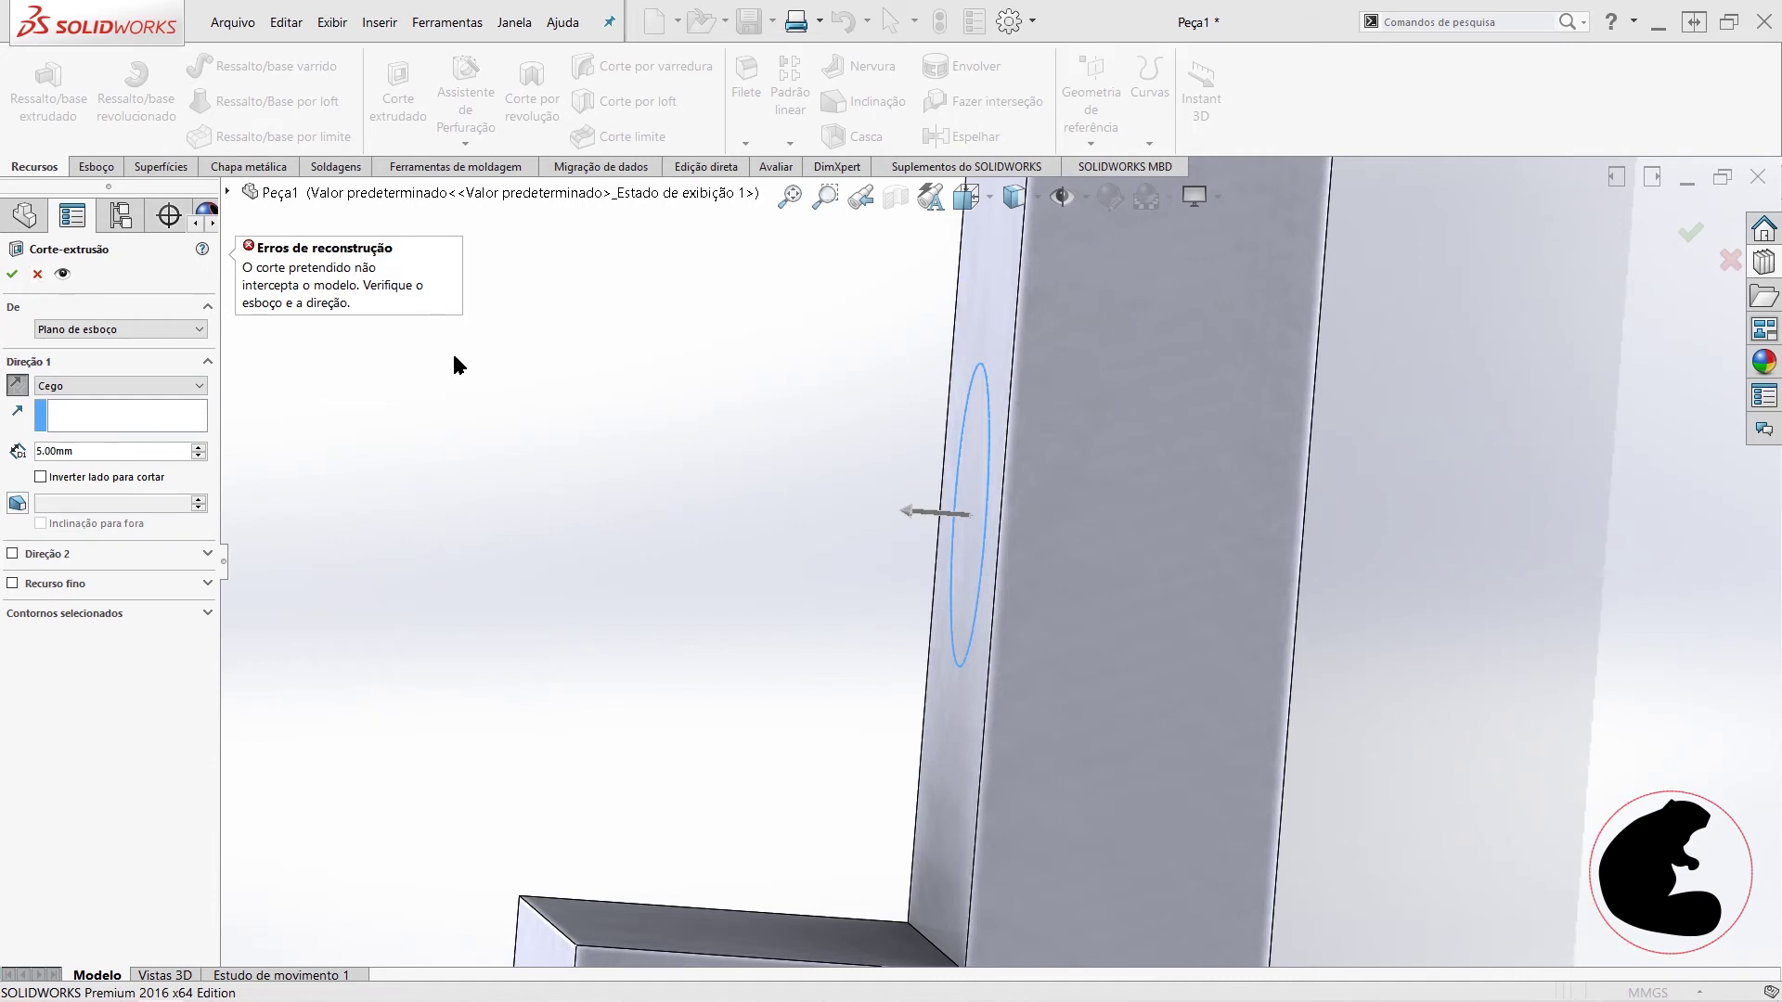
left_click(11, 388)
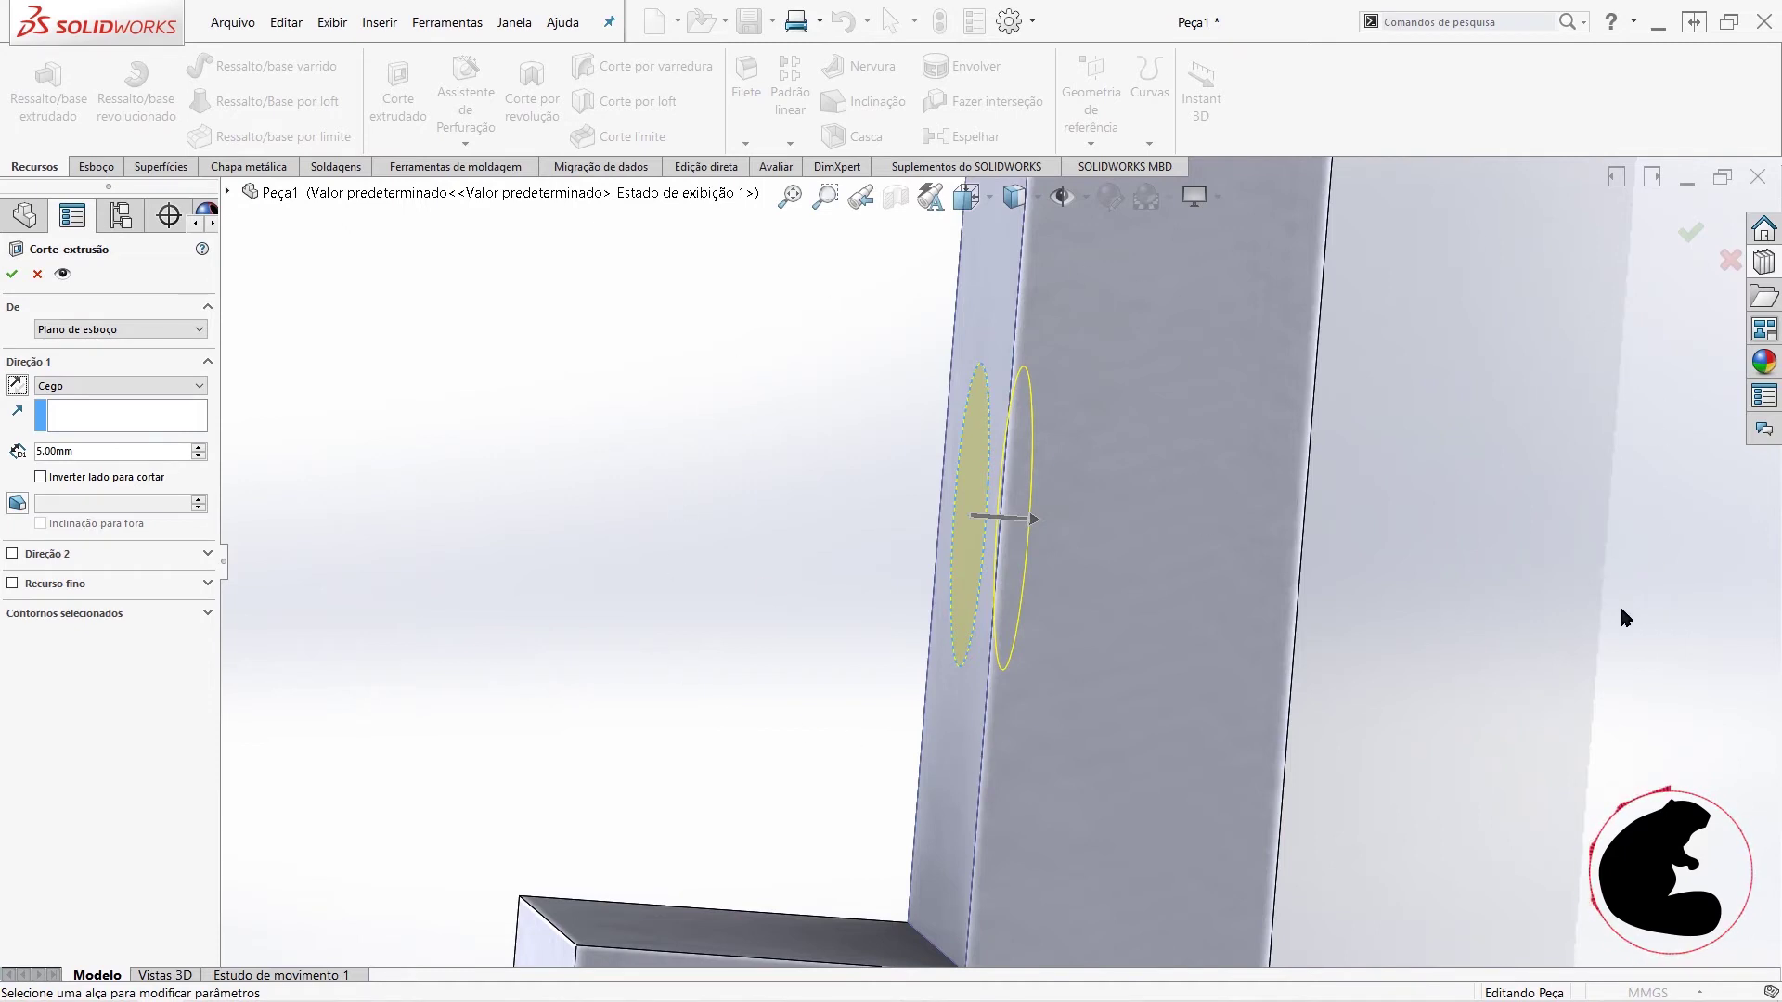
left_click(20, 281)
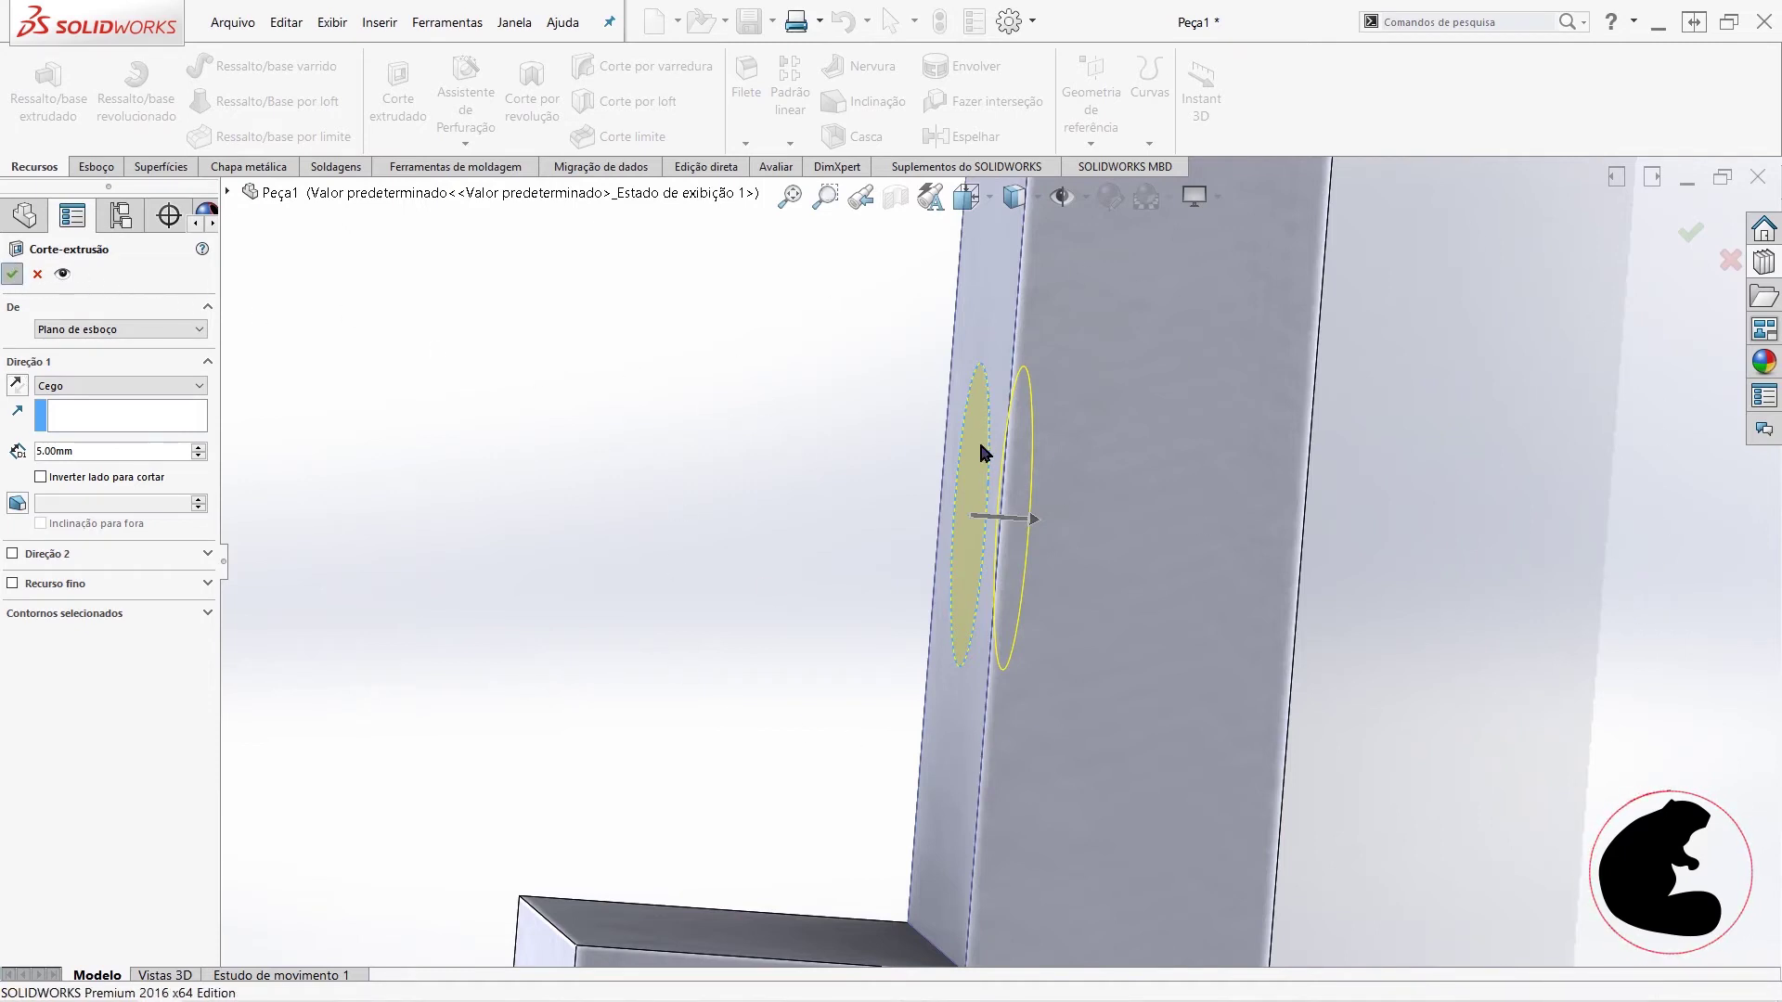
mouse_move(1325, 505)
middle_mouse_down()
mouse_move(1121, 462)
mouse_move(1221, 465)
middle_mouse_up()
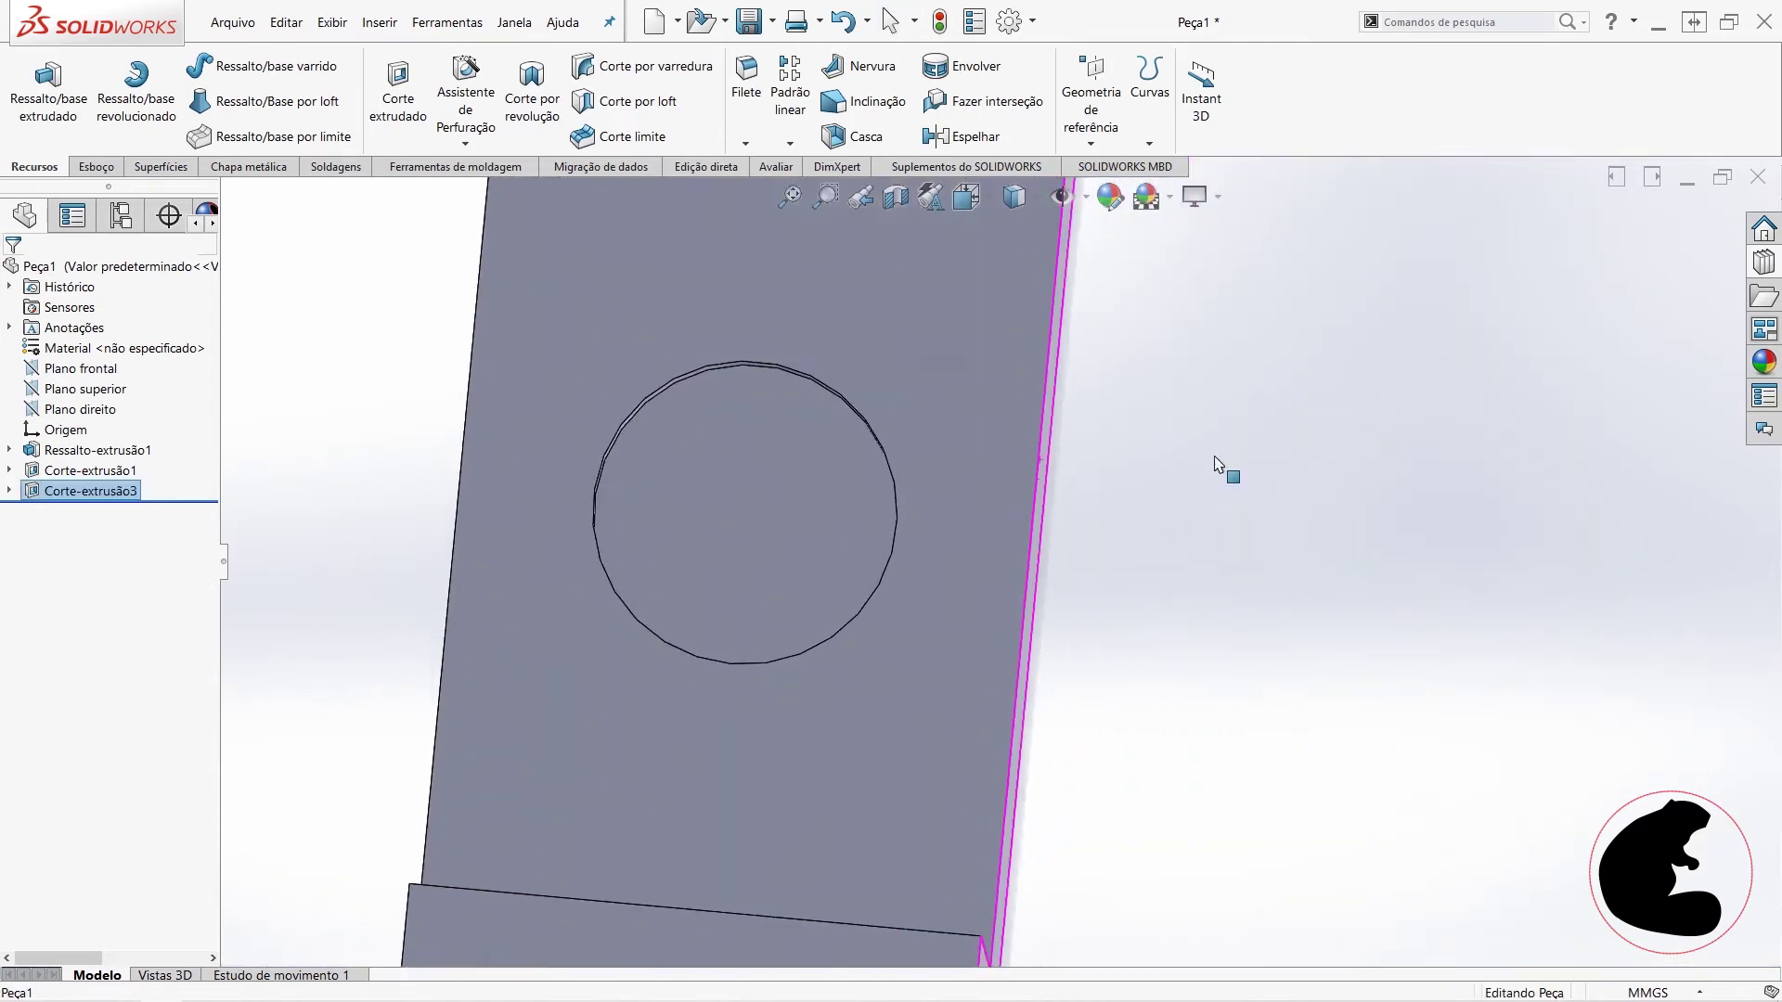
scroll(875, 521, "up", 5)
middle_click_drag(851, 564, 885, 509)
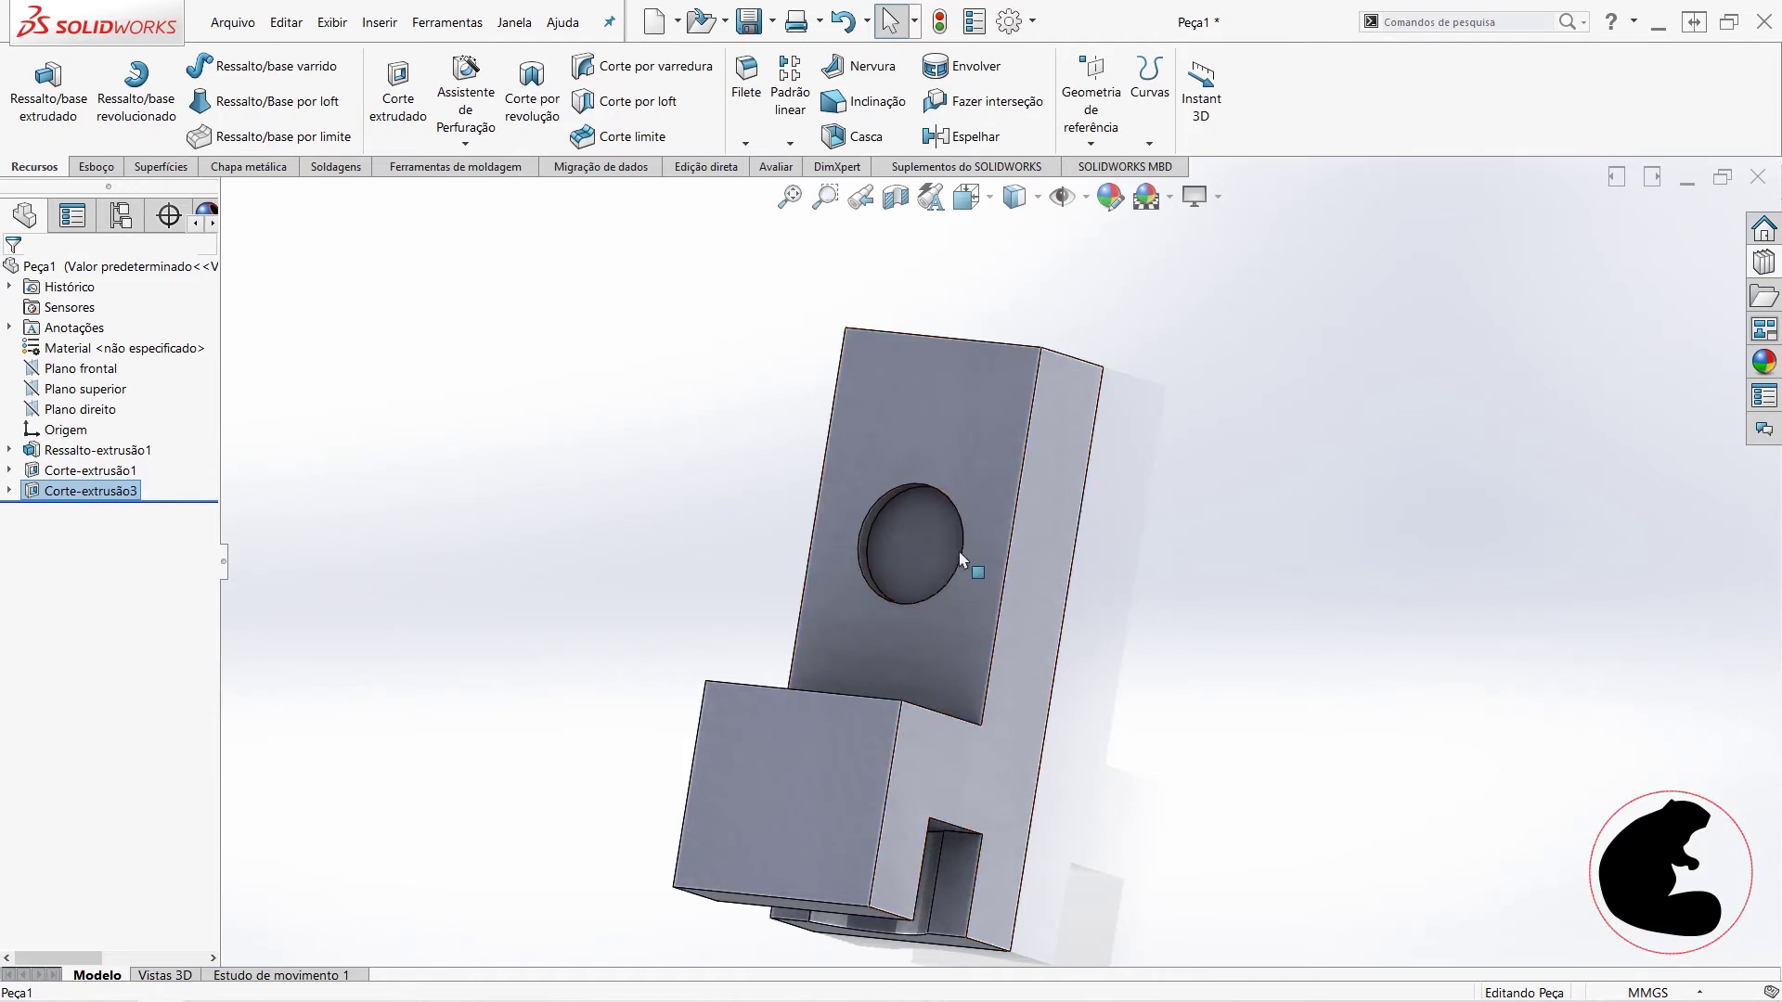
left_click(922, 554)
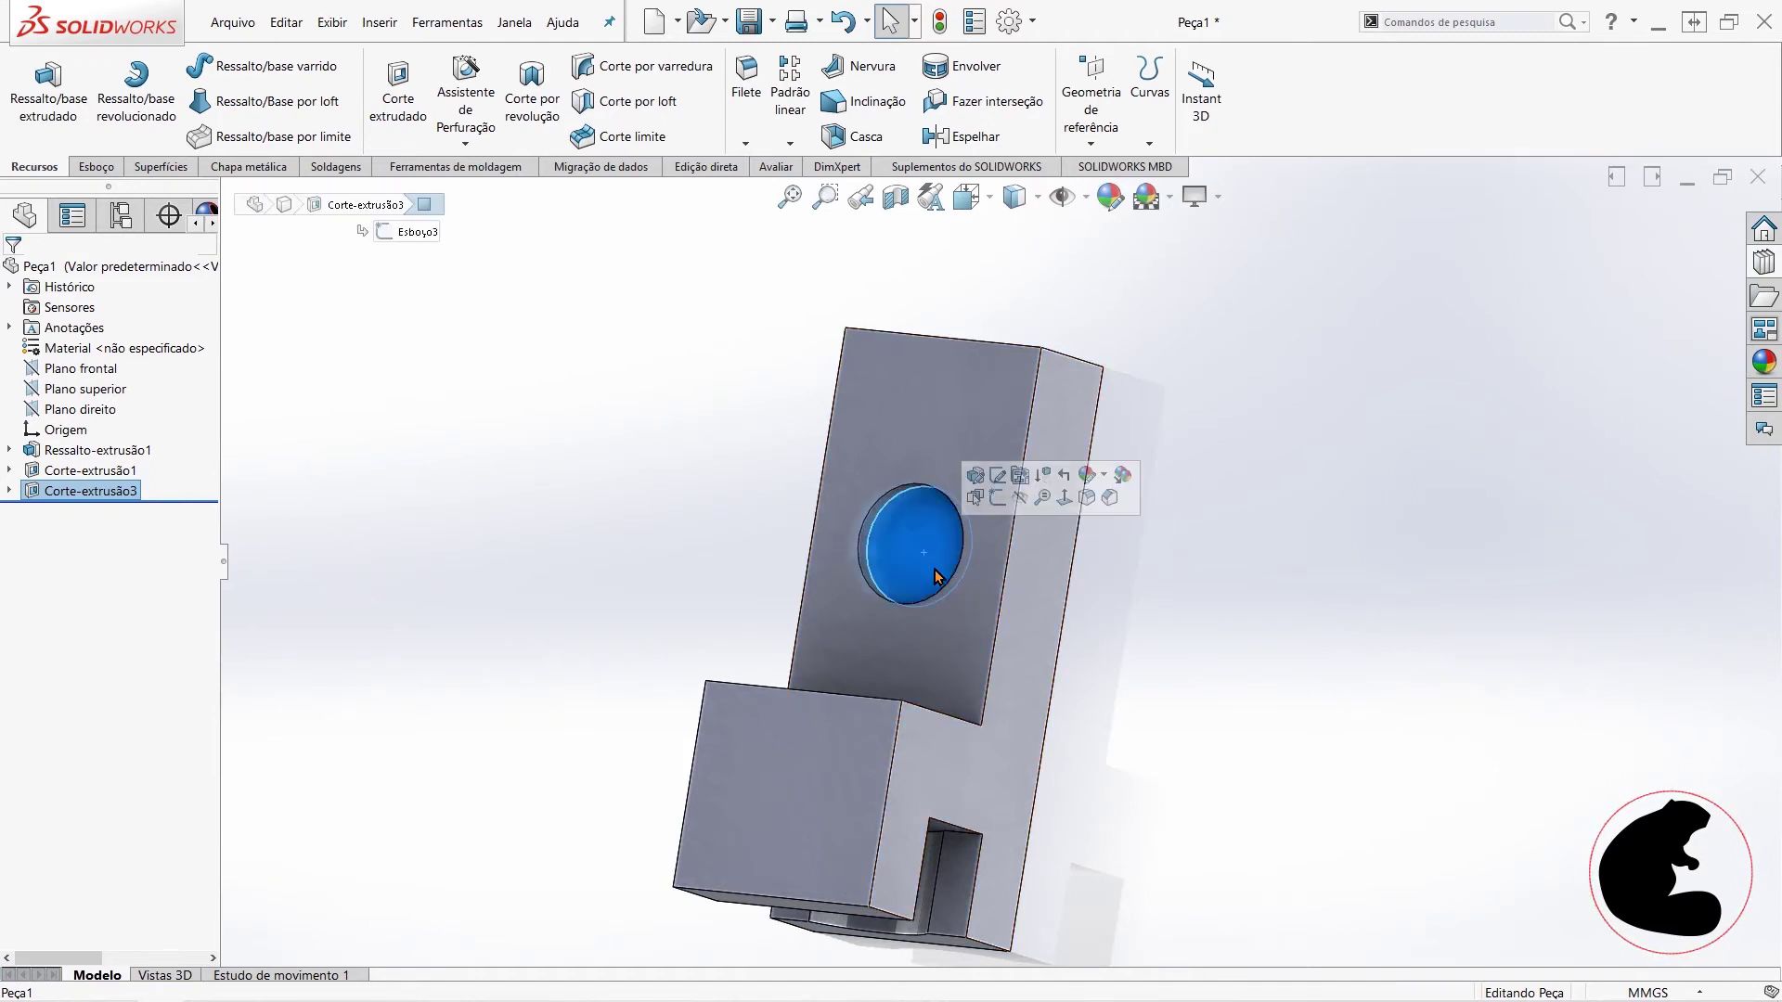
right_click(111, 502)
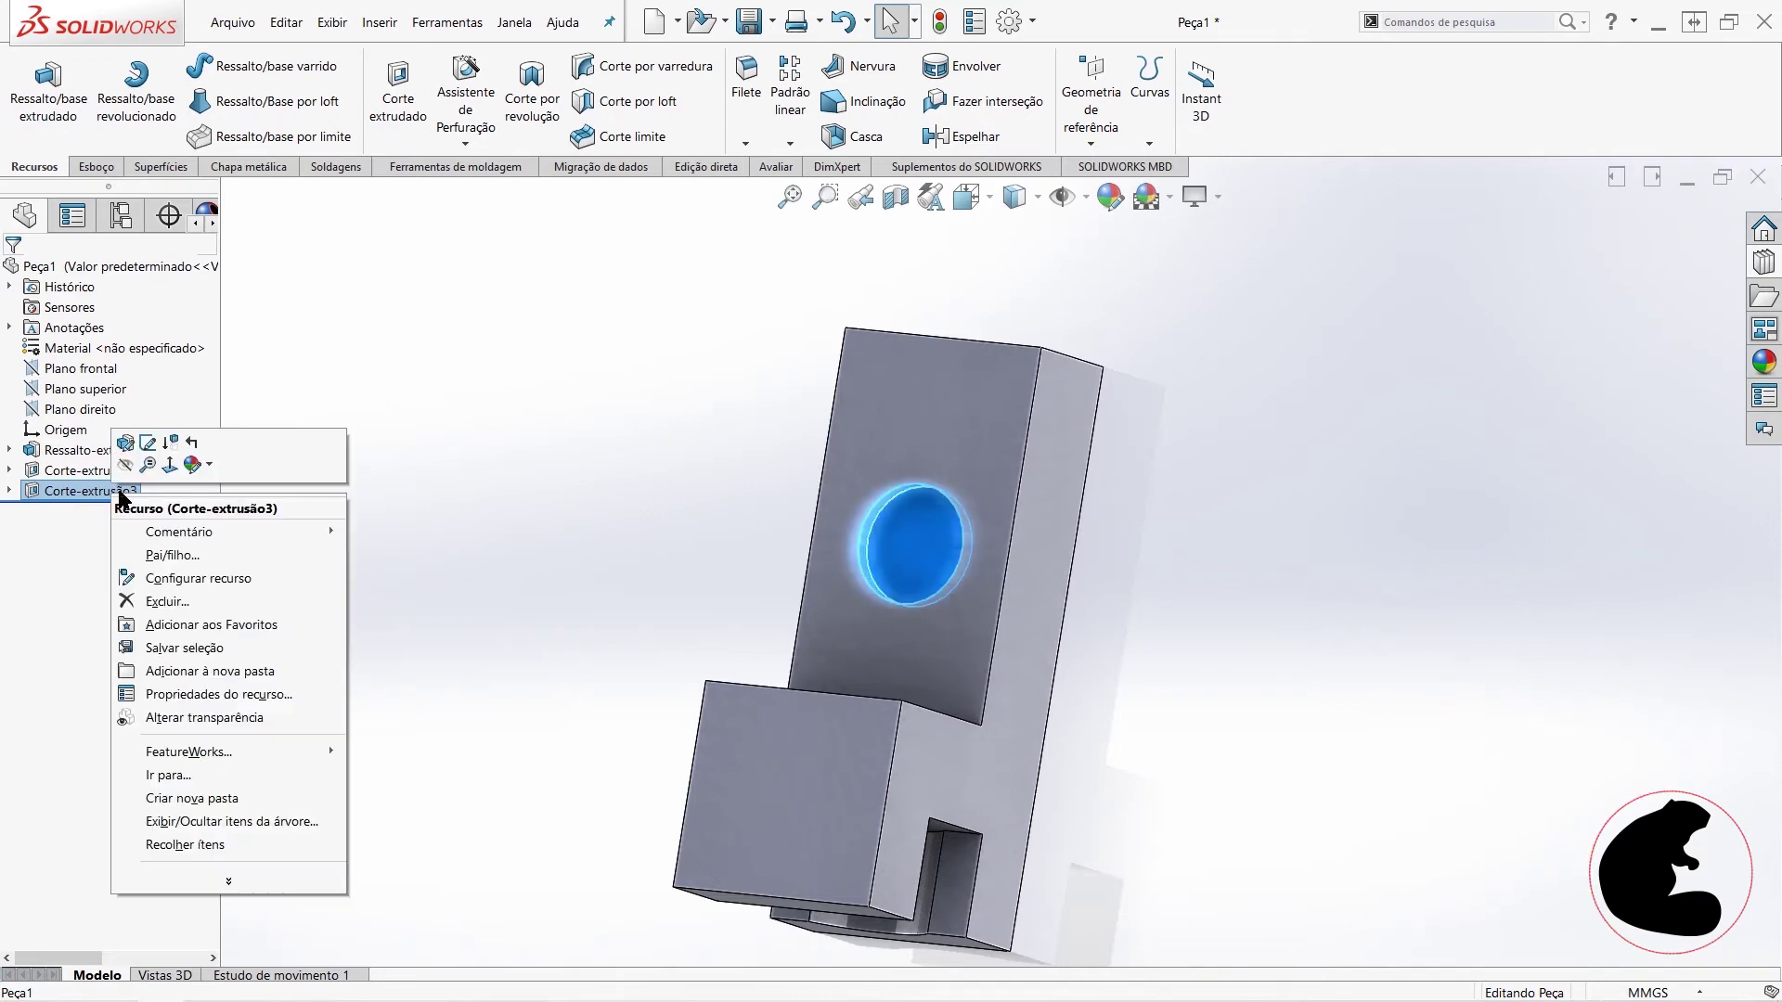
left_click(146, 444)
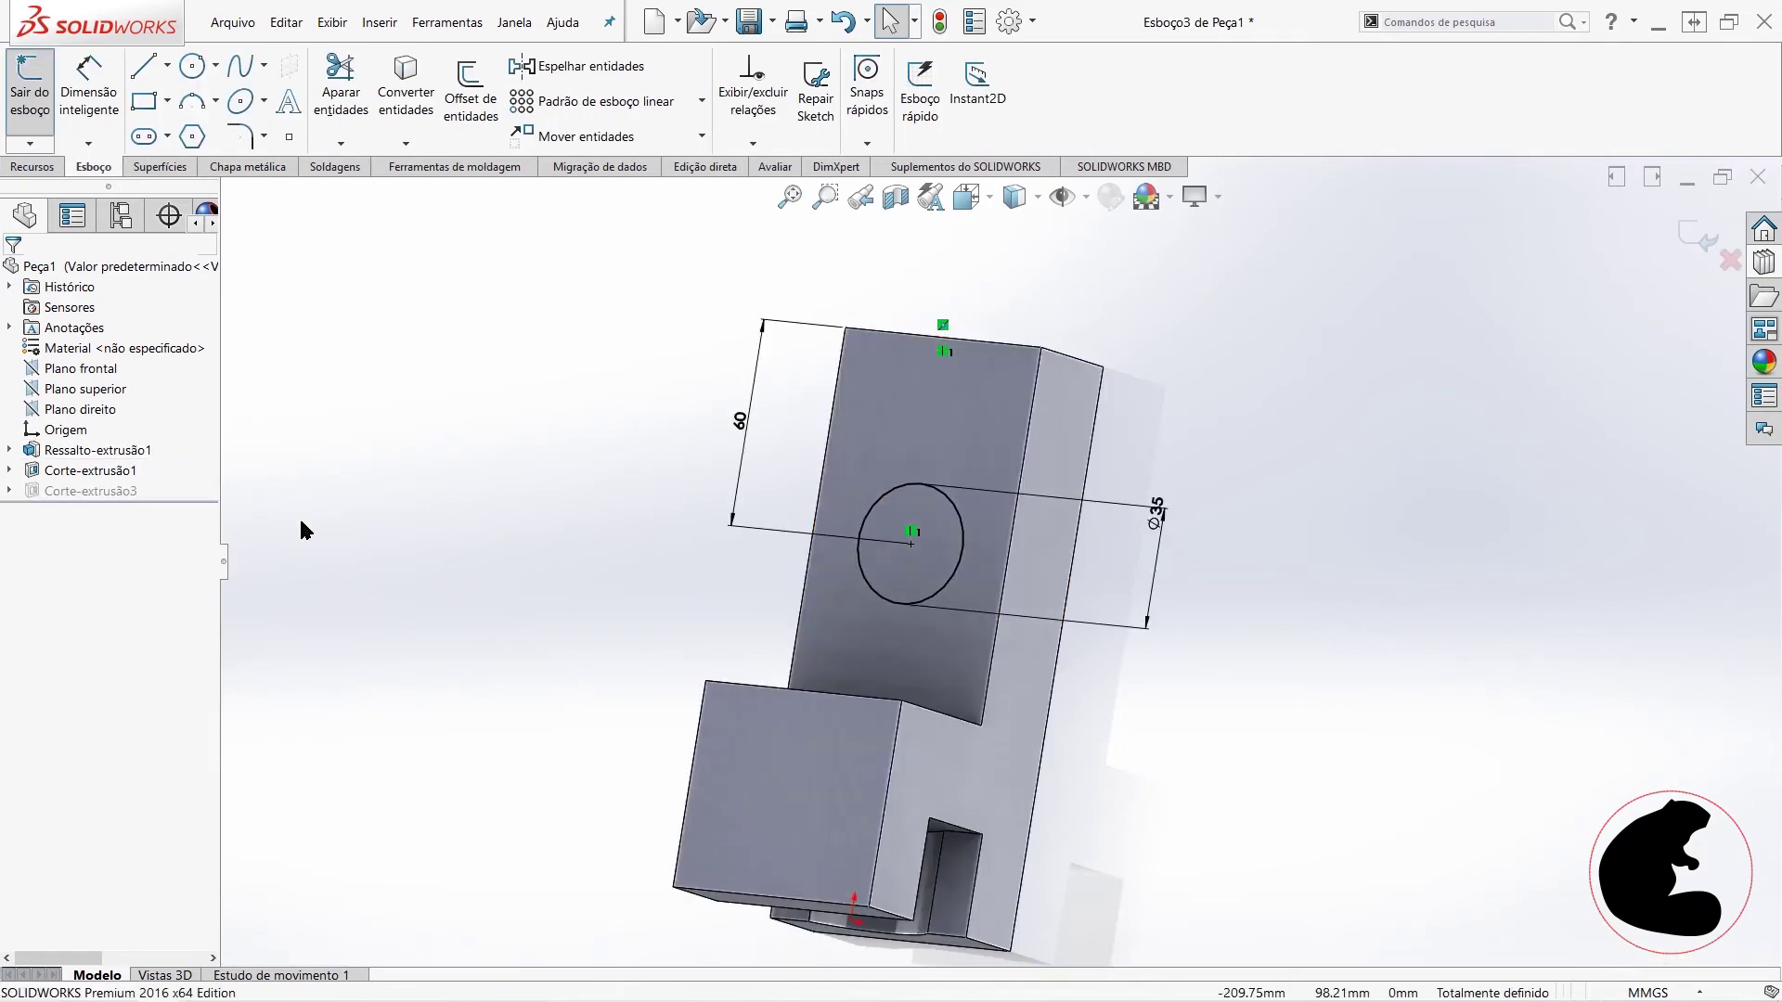
left_click(30, 84)
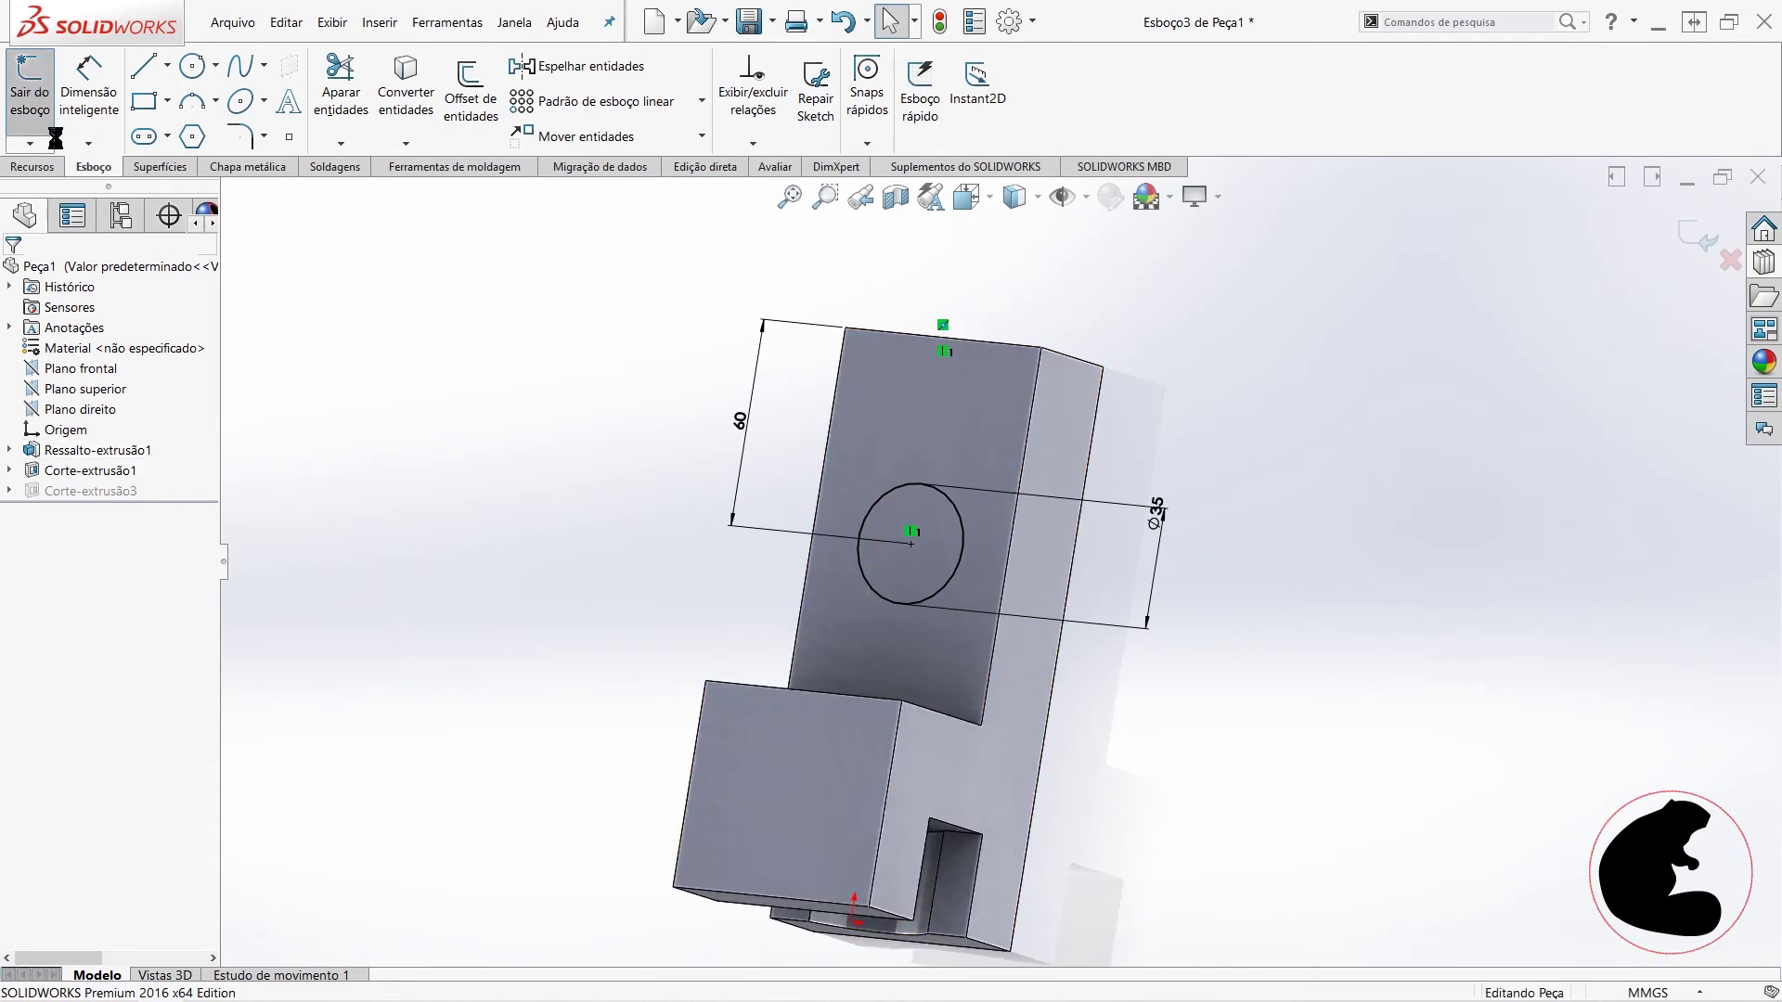
left_click(917, 543)
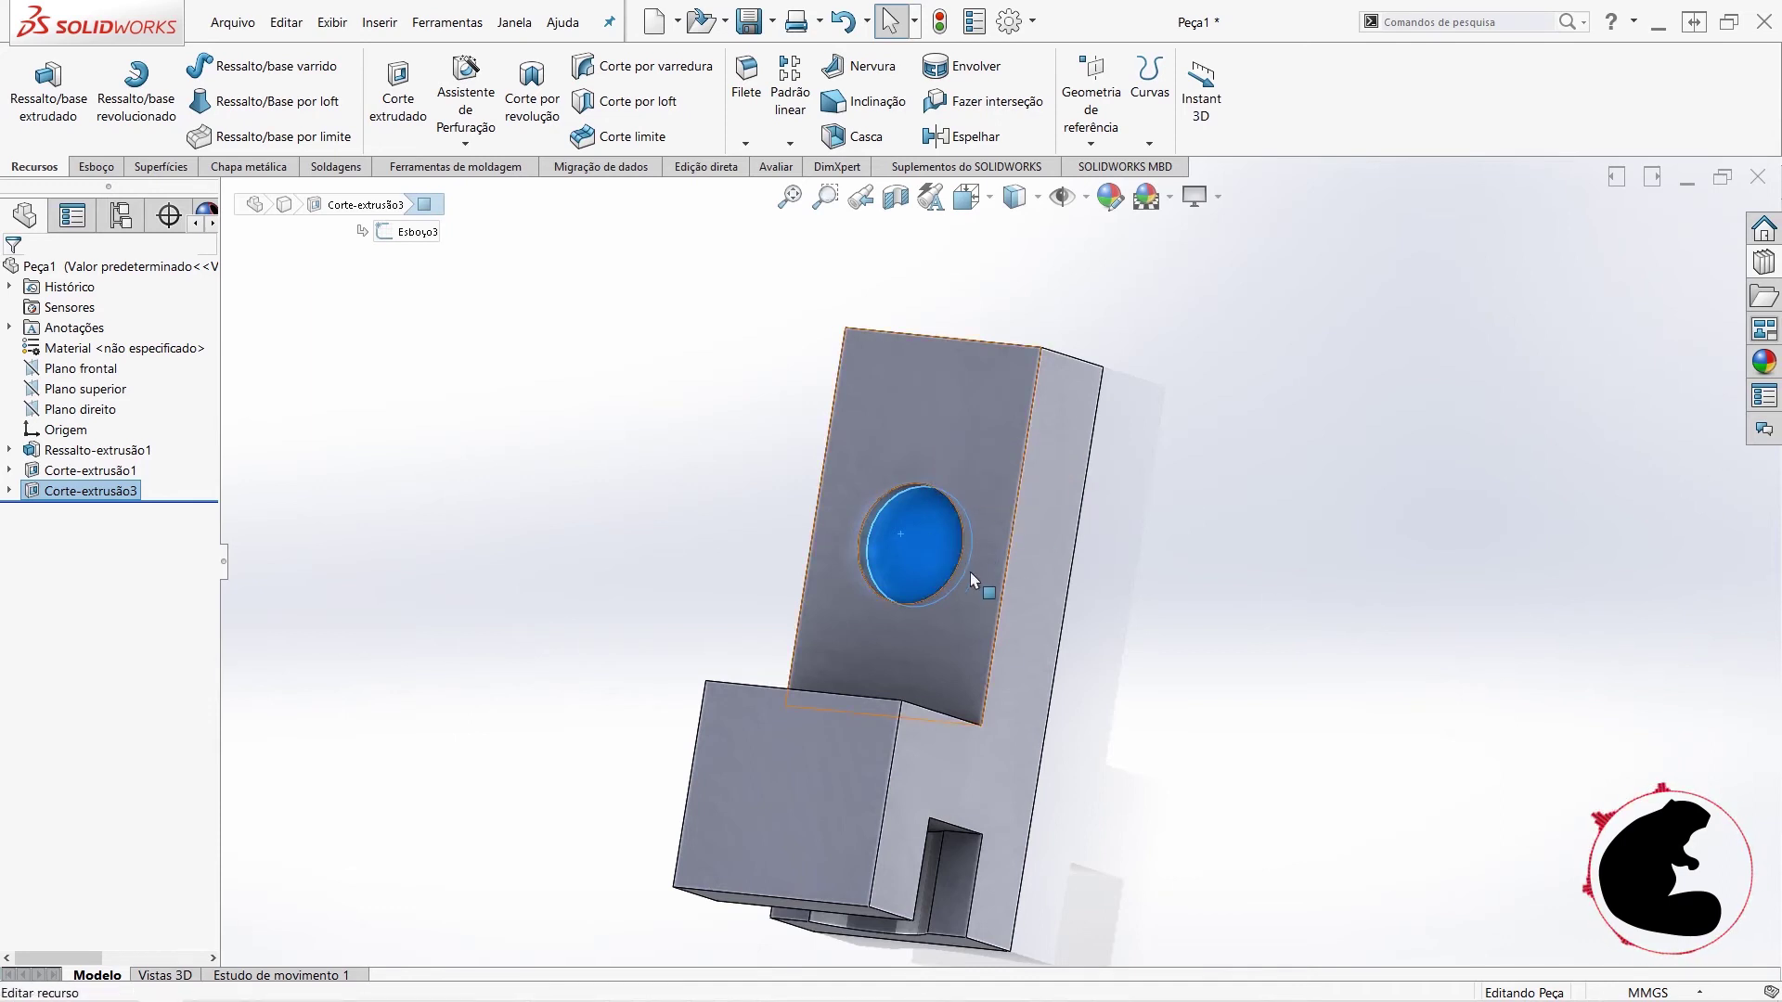
- Start sketch Esboço4 on the selected face, viewed face-on, with a circle at the hole centre
left_click(89, 167)
left_click(25, 109)
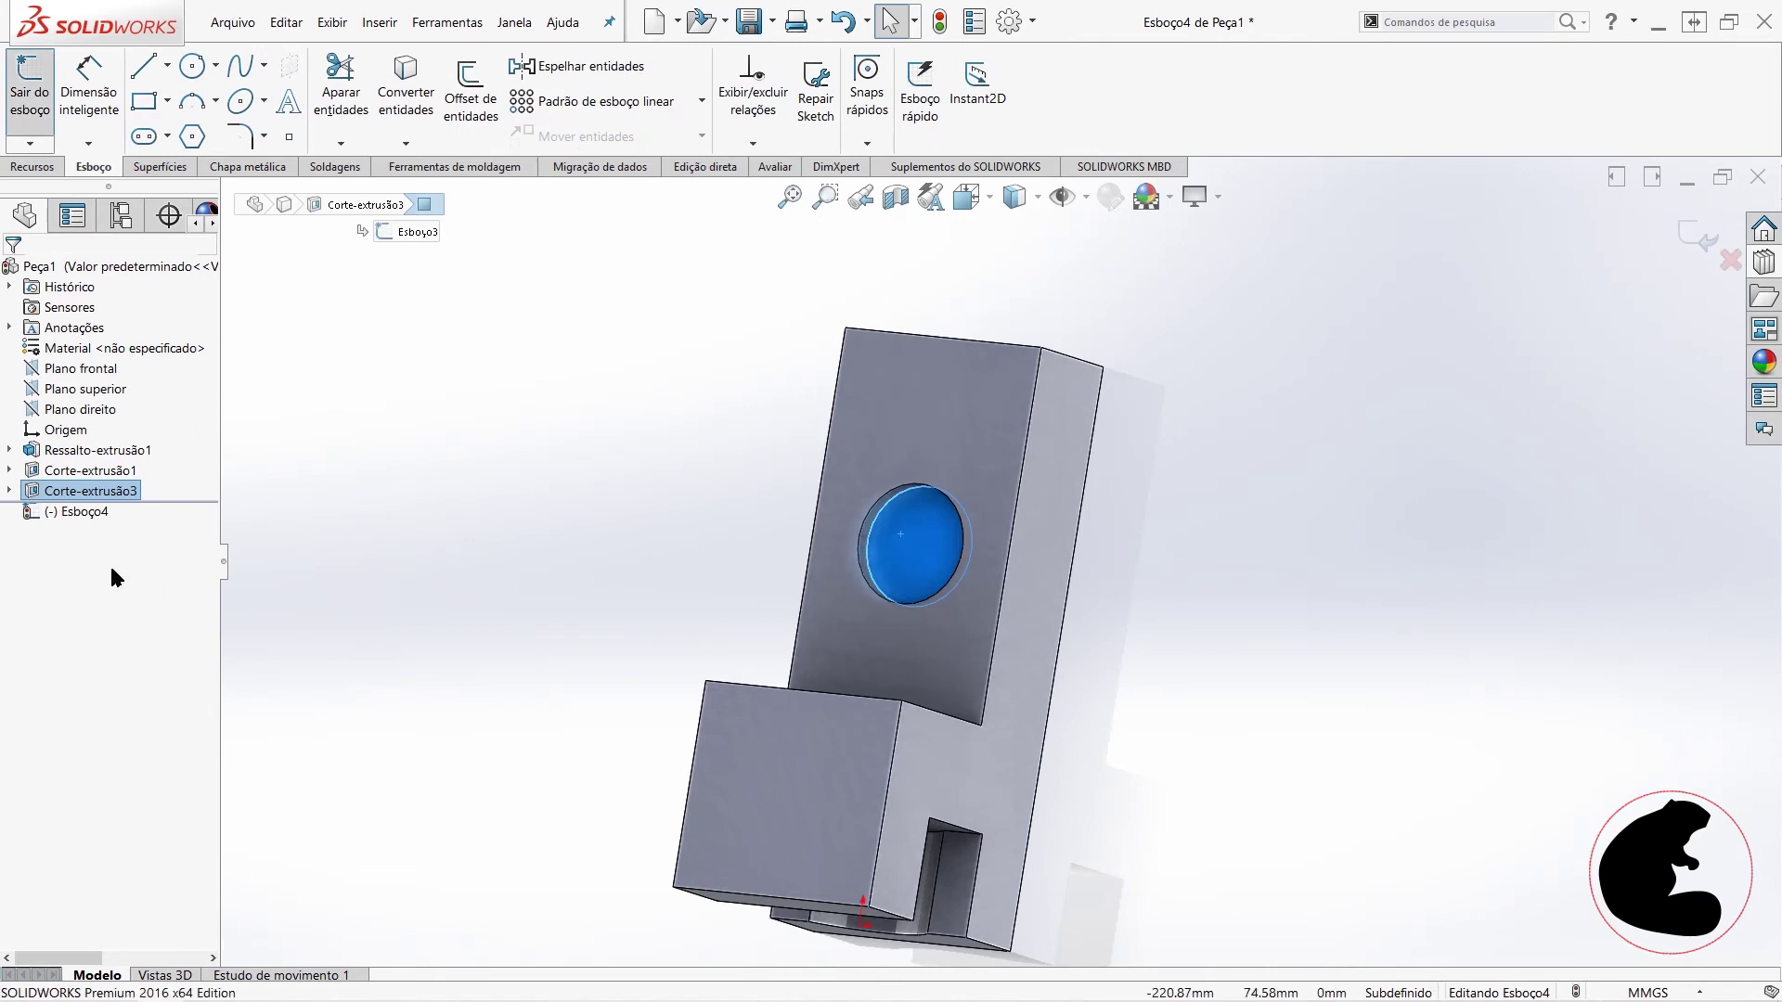
right_click(78, 510)
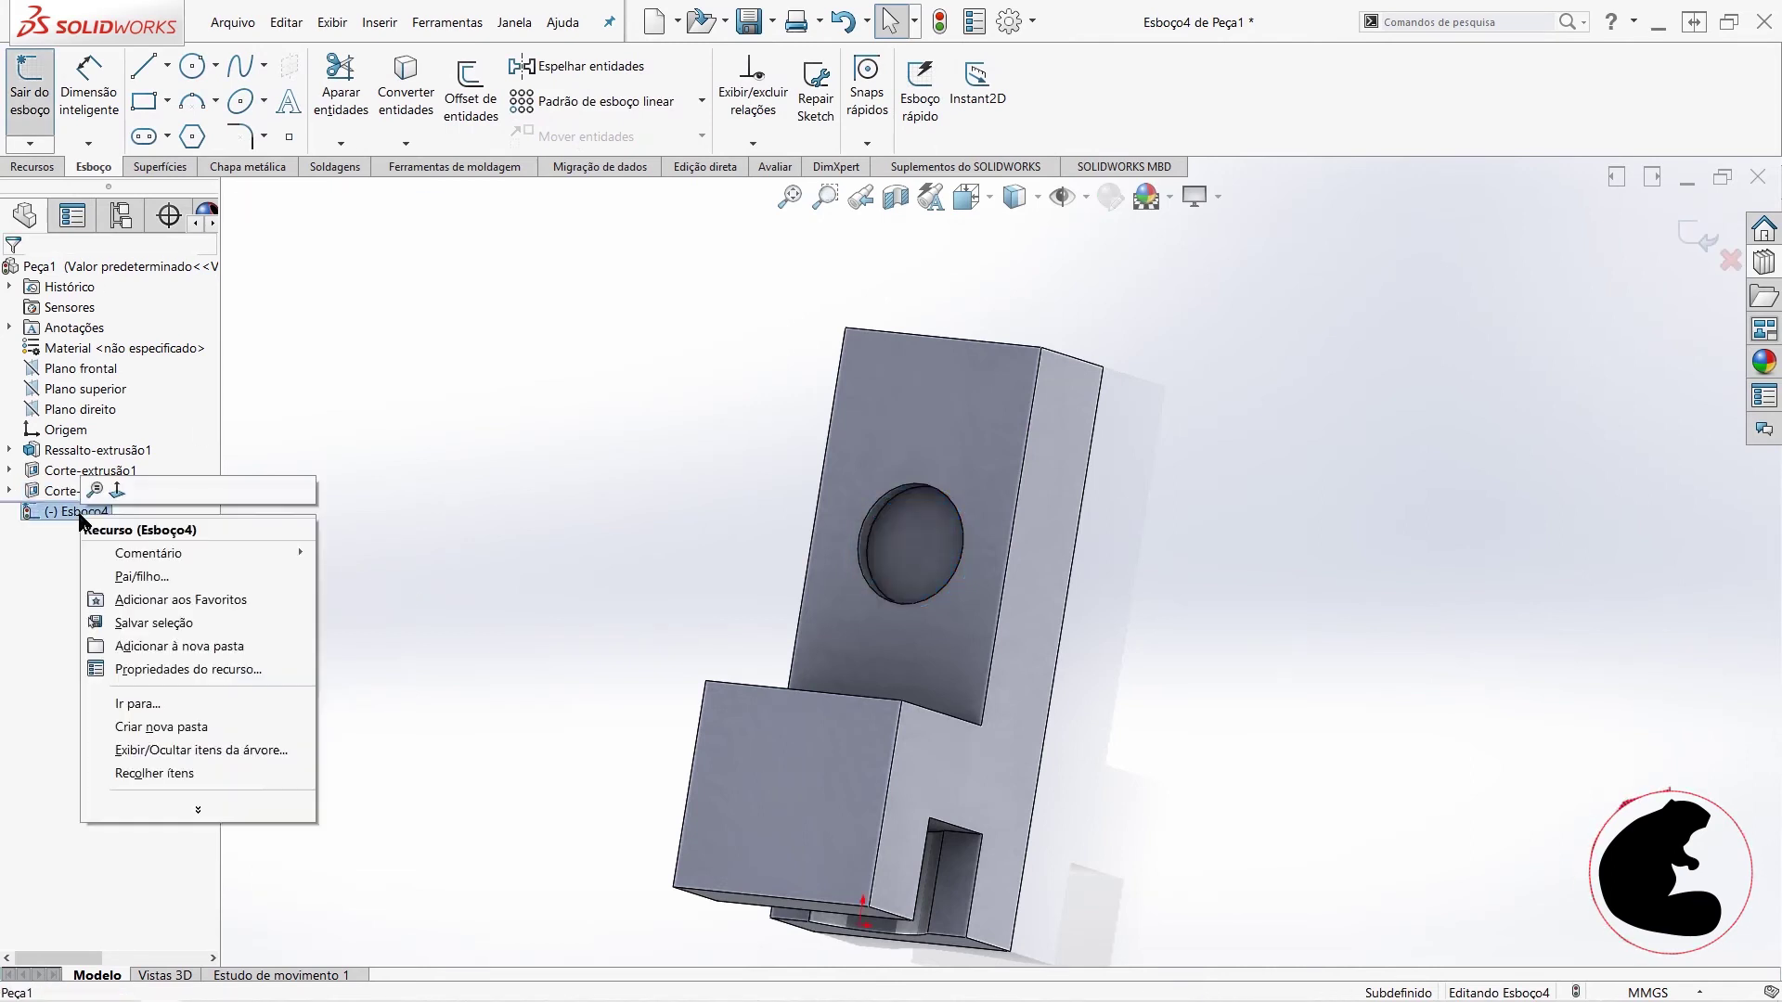
left_click(125, 490)
left_click(186, 69)
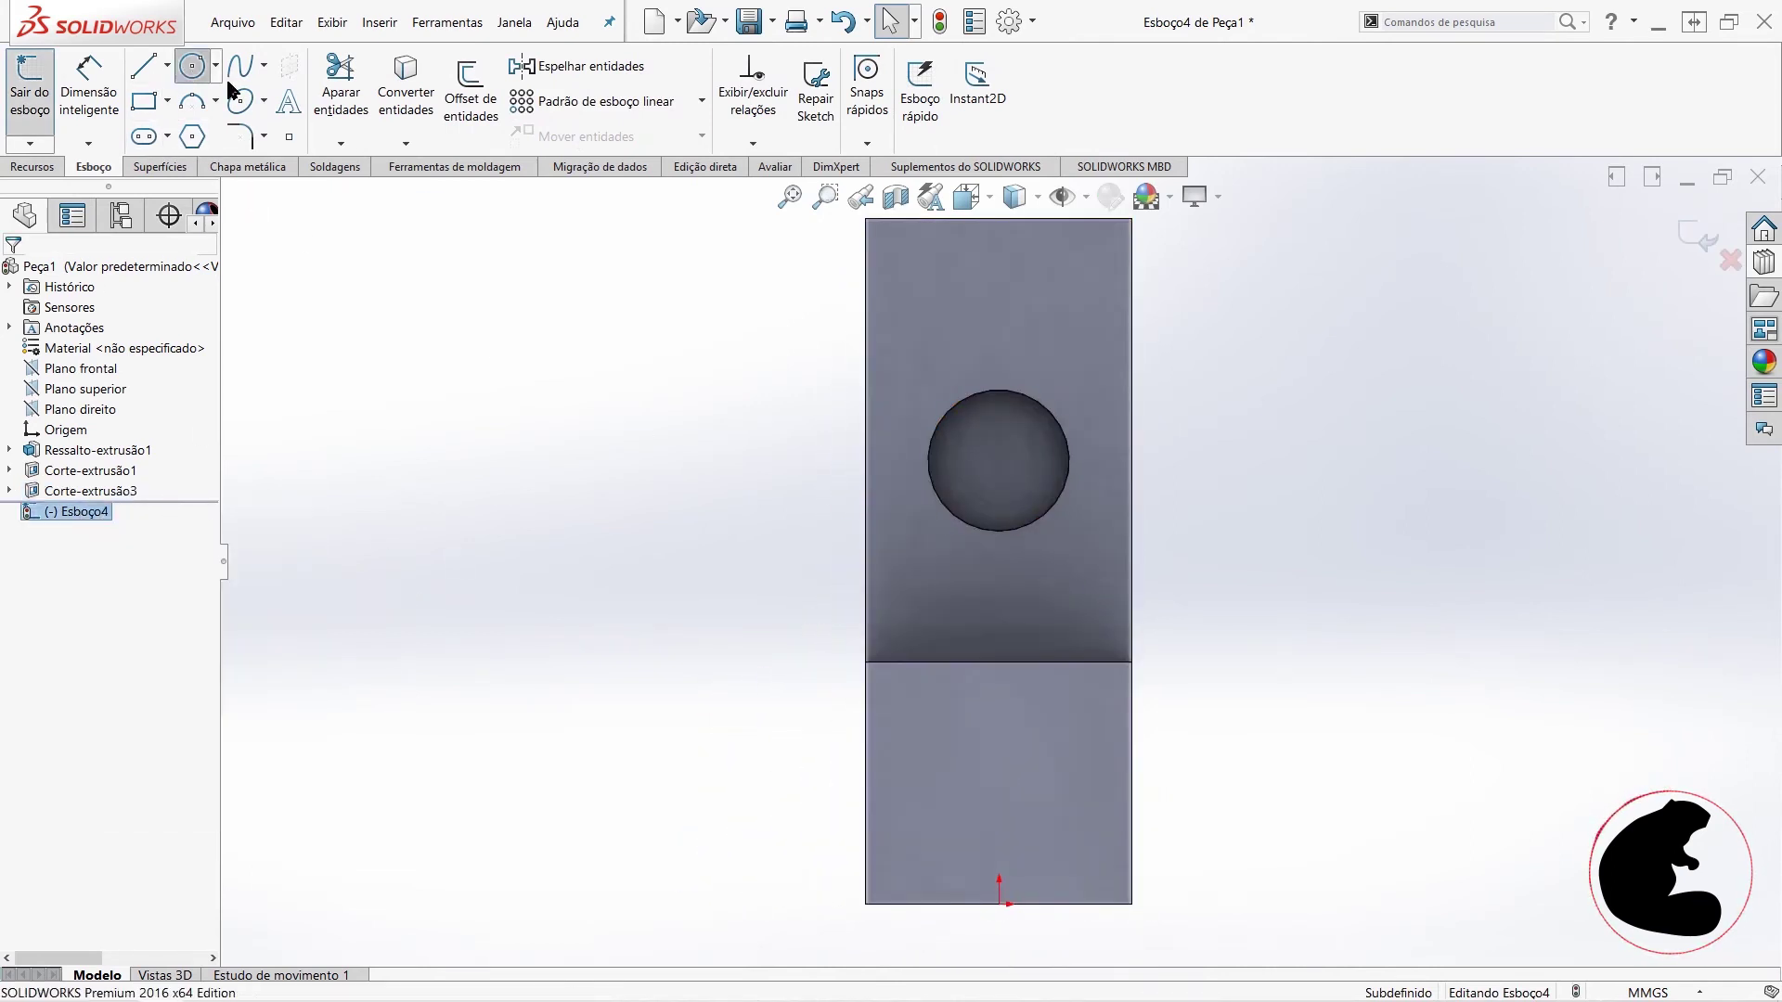
left_click(1000, 462)
left_click(1066, 405)
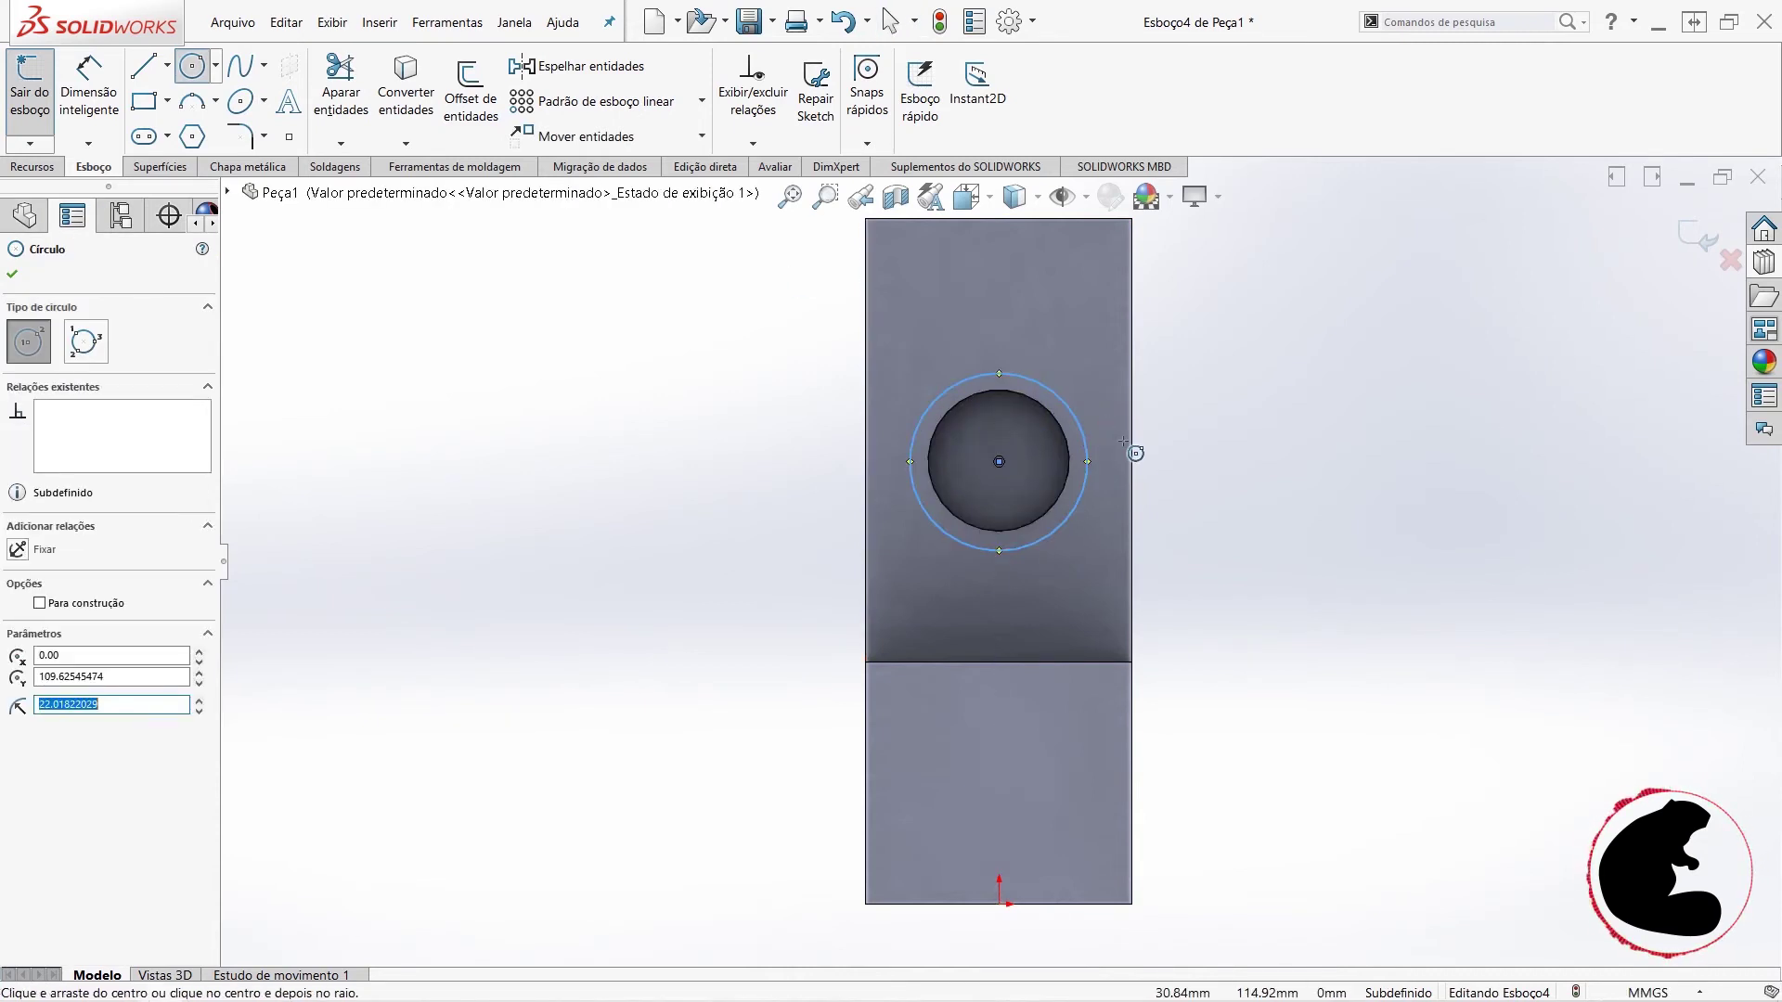
key("Escape")
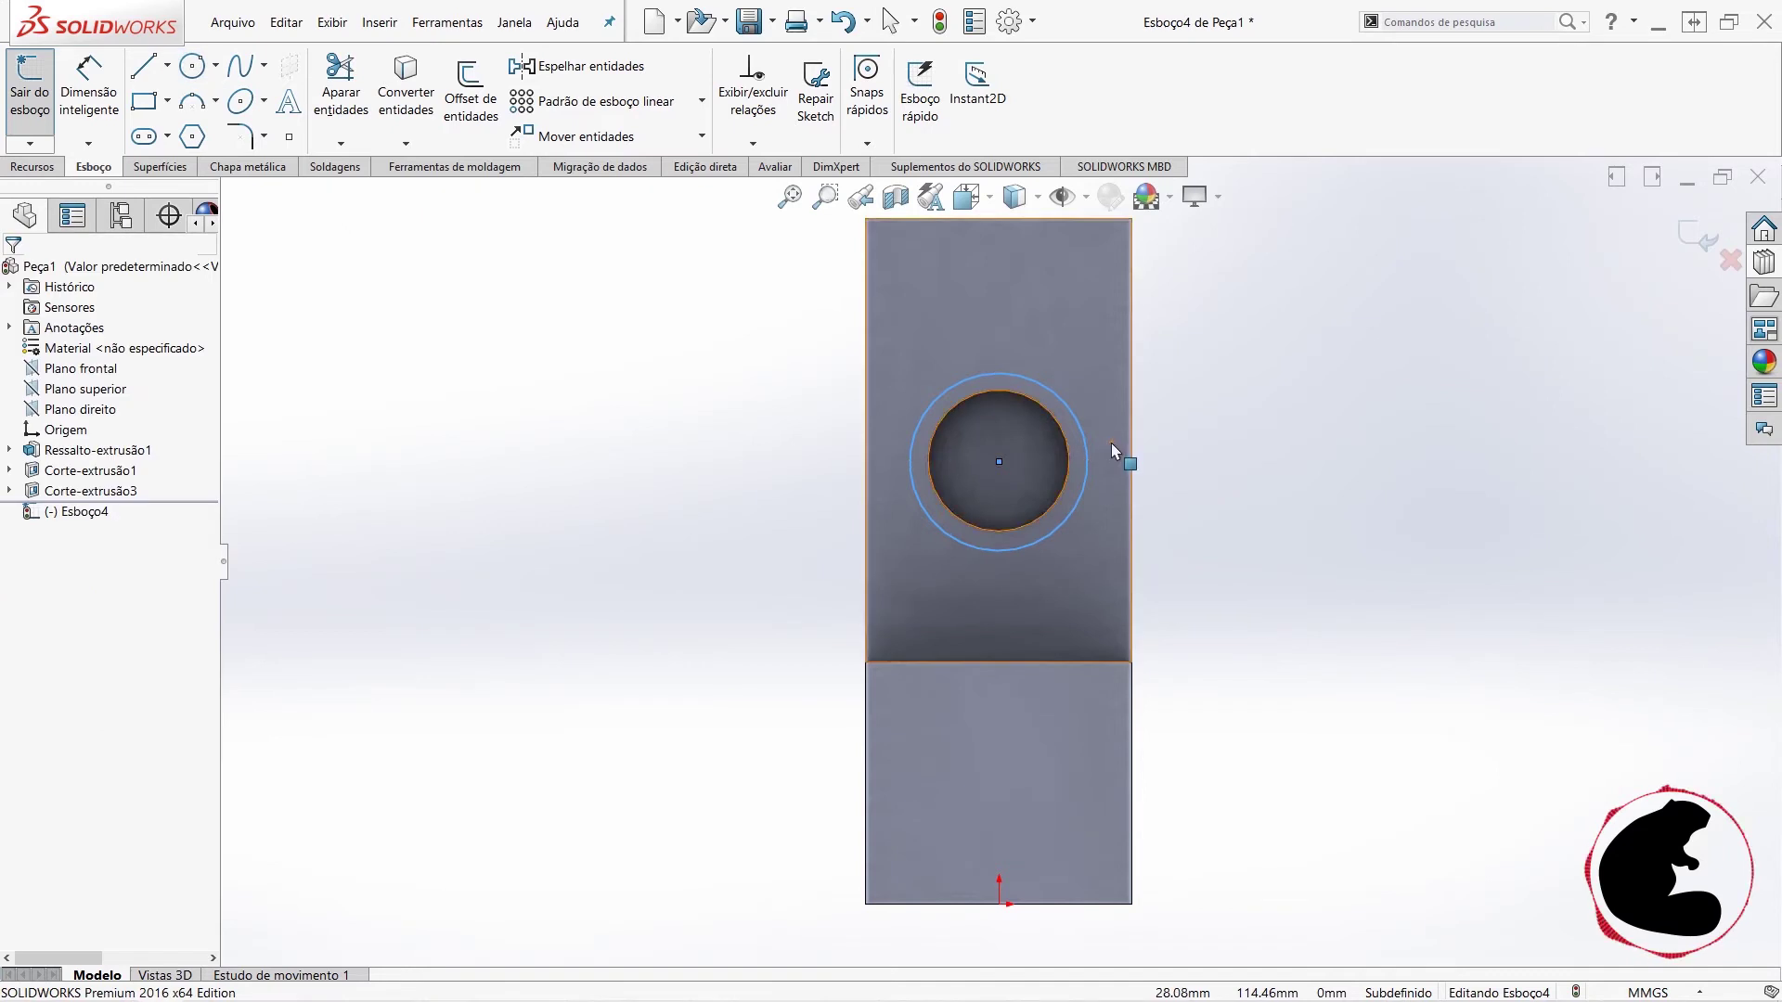
- Make the sketched circle concentric with the 35 mm hole edge
left_click(1064, 445)
key("Escape")
scroll(1028, 397, "down", 1)
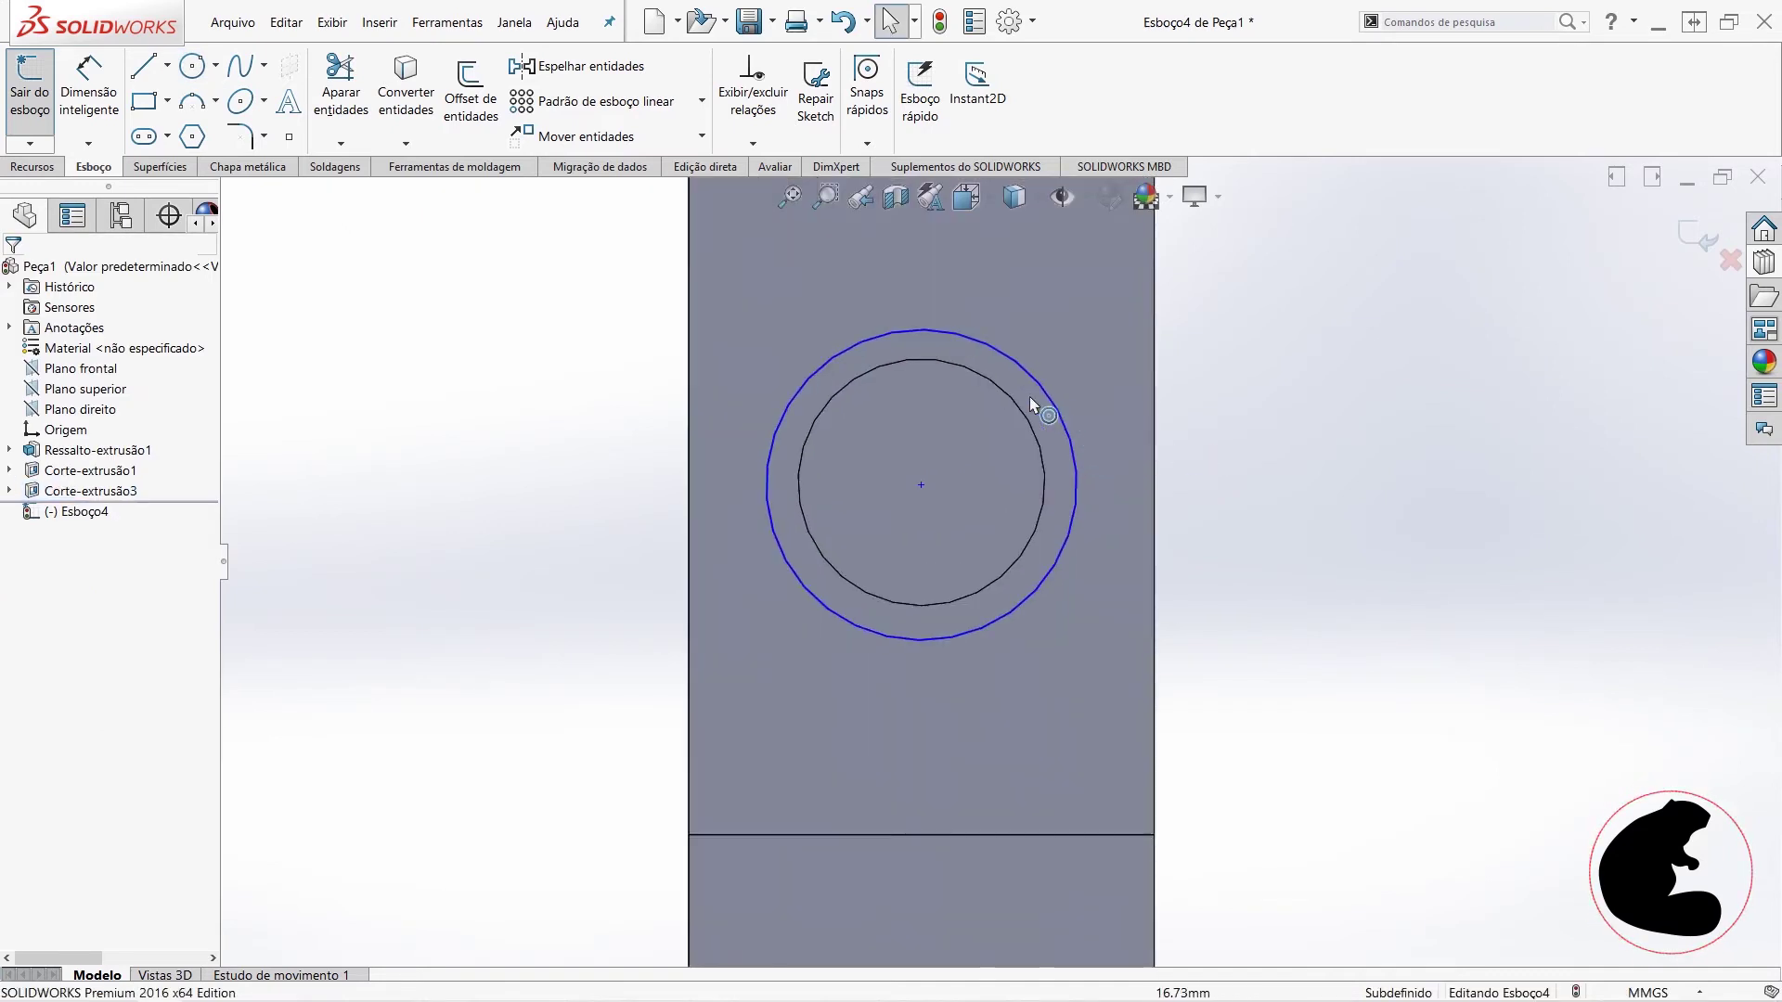
scroll(922, 375, "down", 3)
scroll(921, 380, "down", 3)
left_click(919, 404)
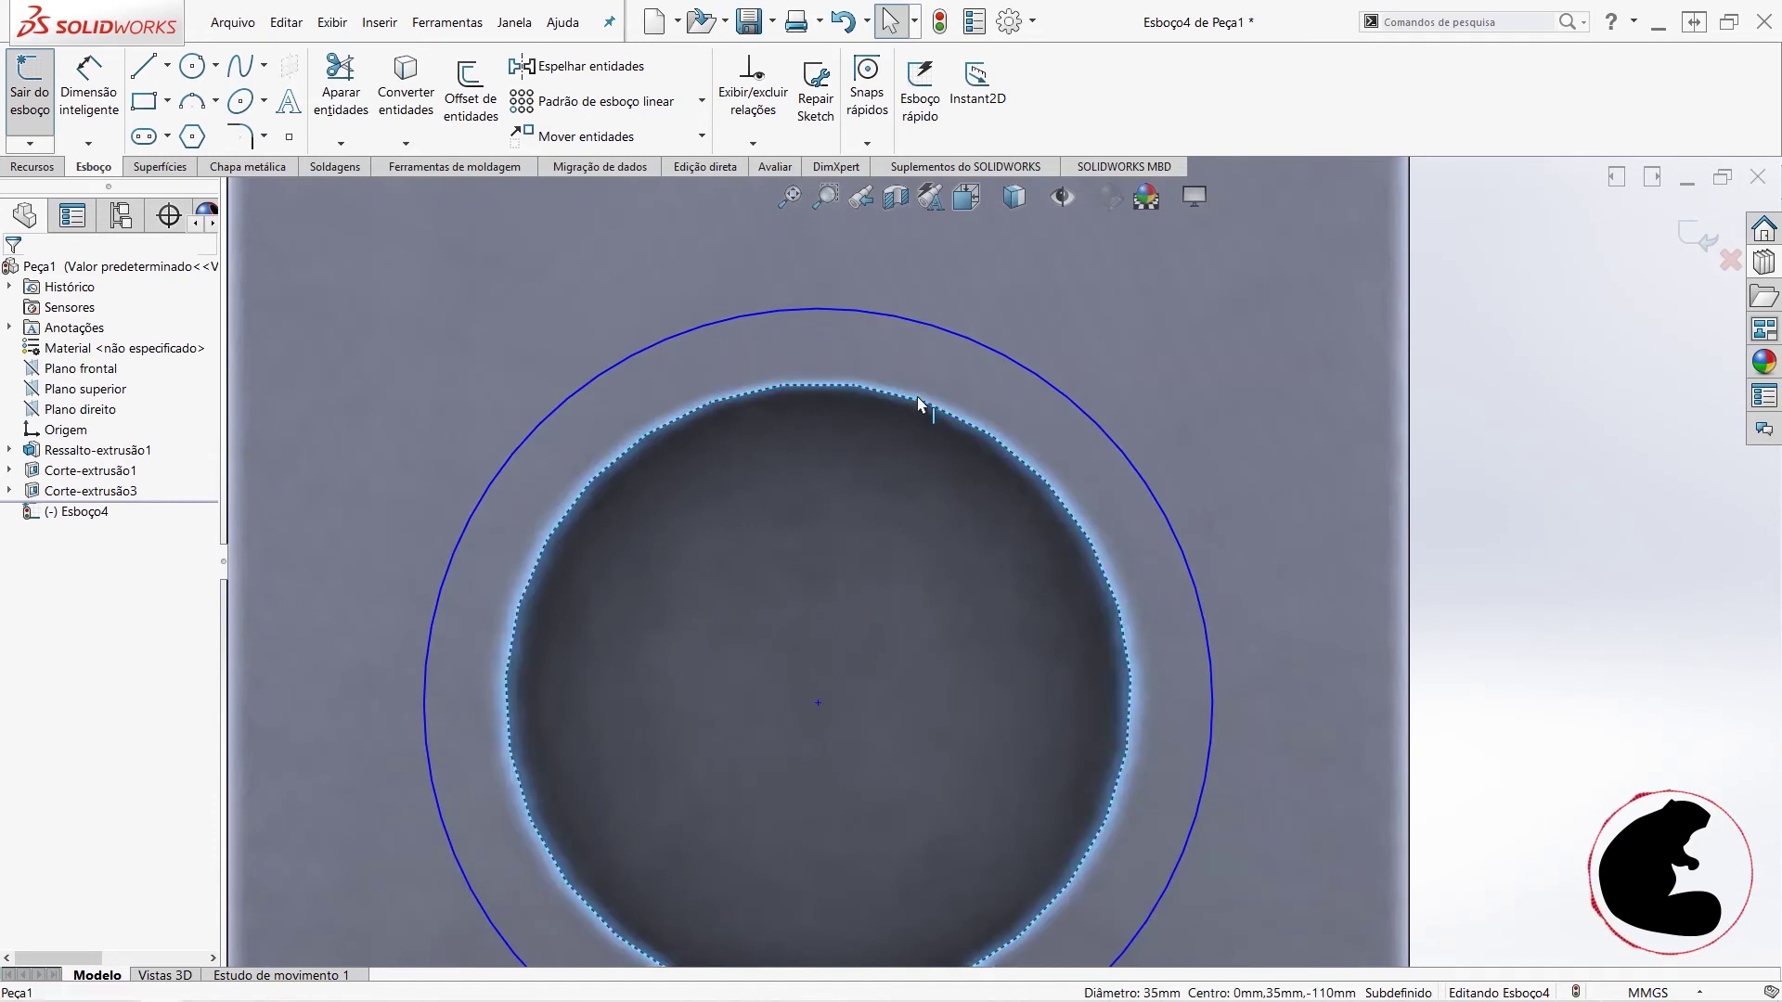
left_click(1021, 364, "ctrl")
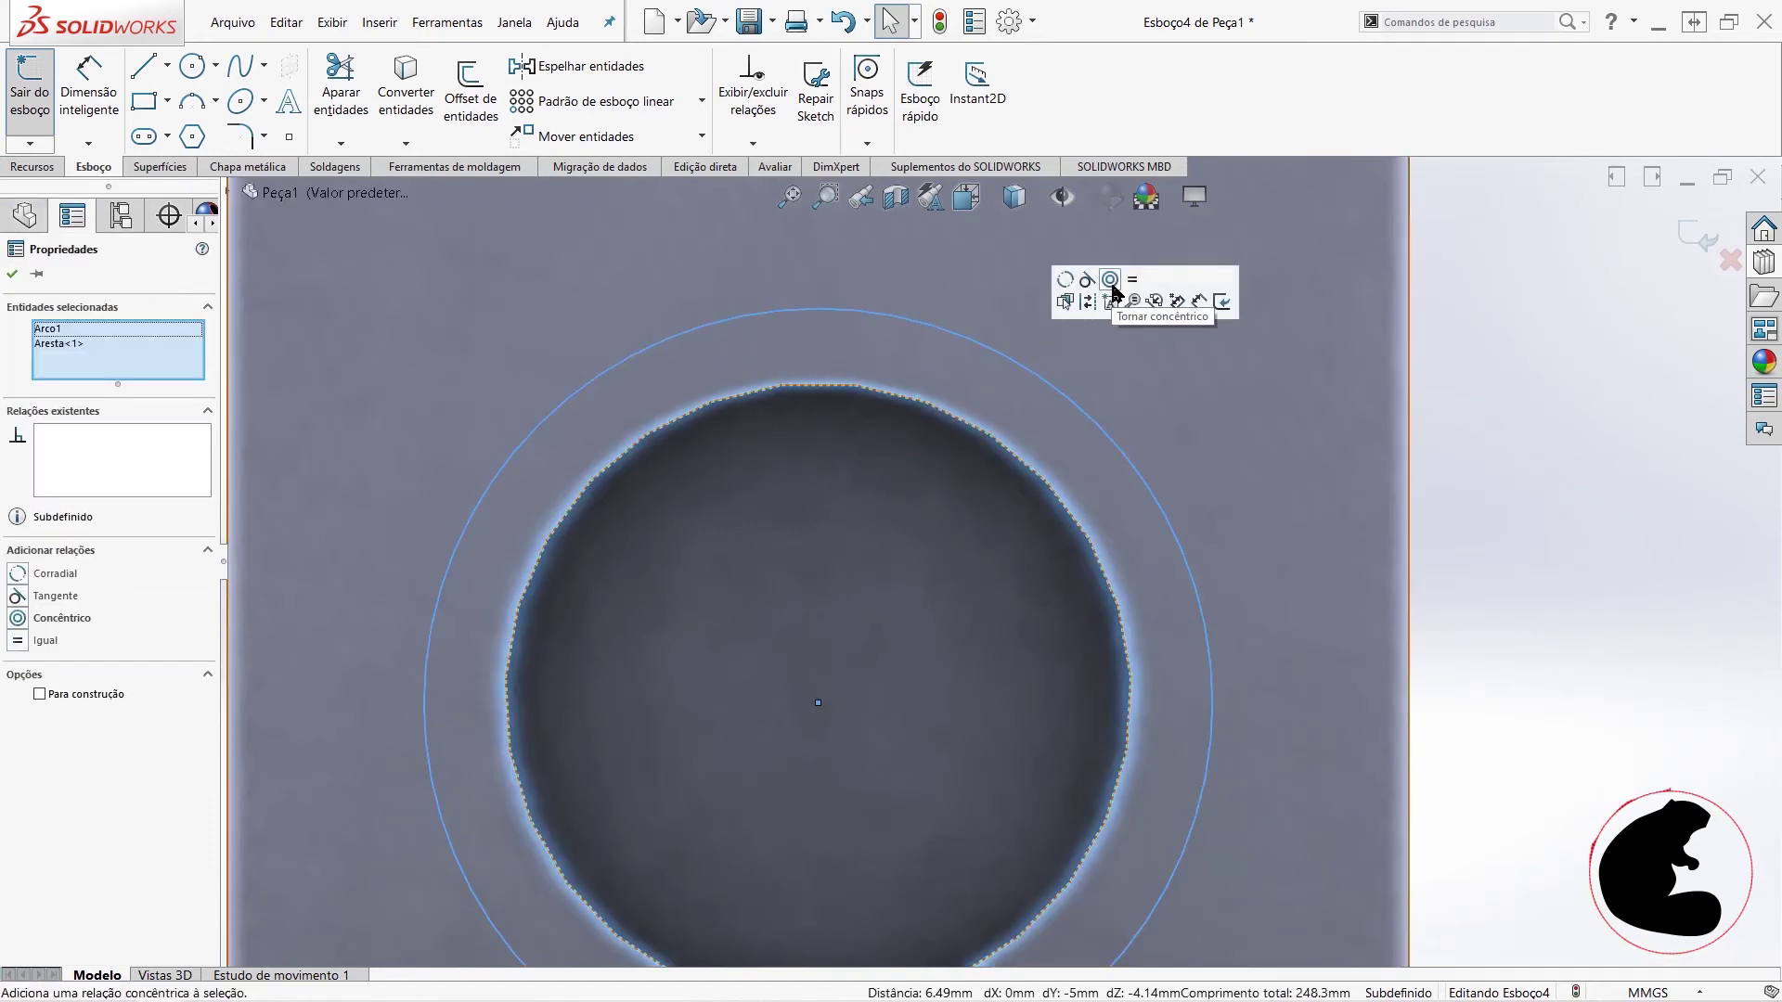
left_click(1111, 280)
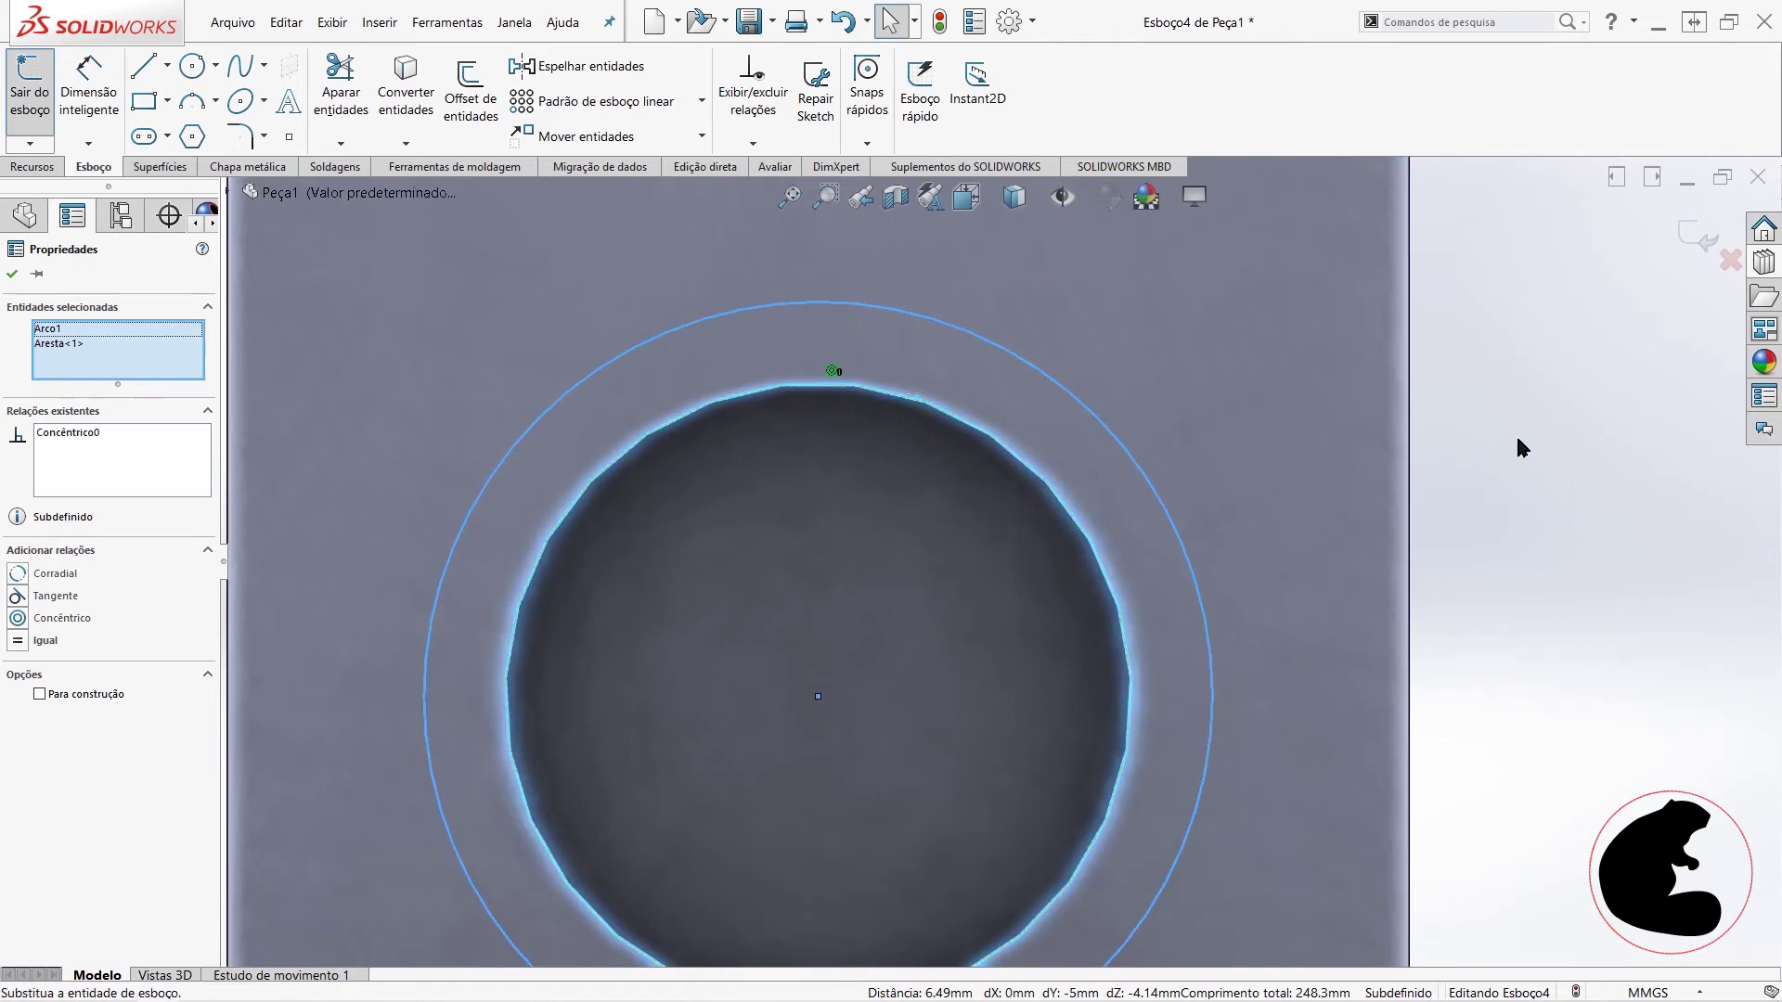
left_click(1484, 501)
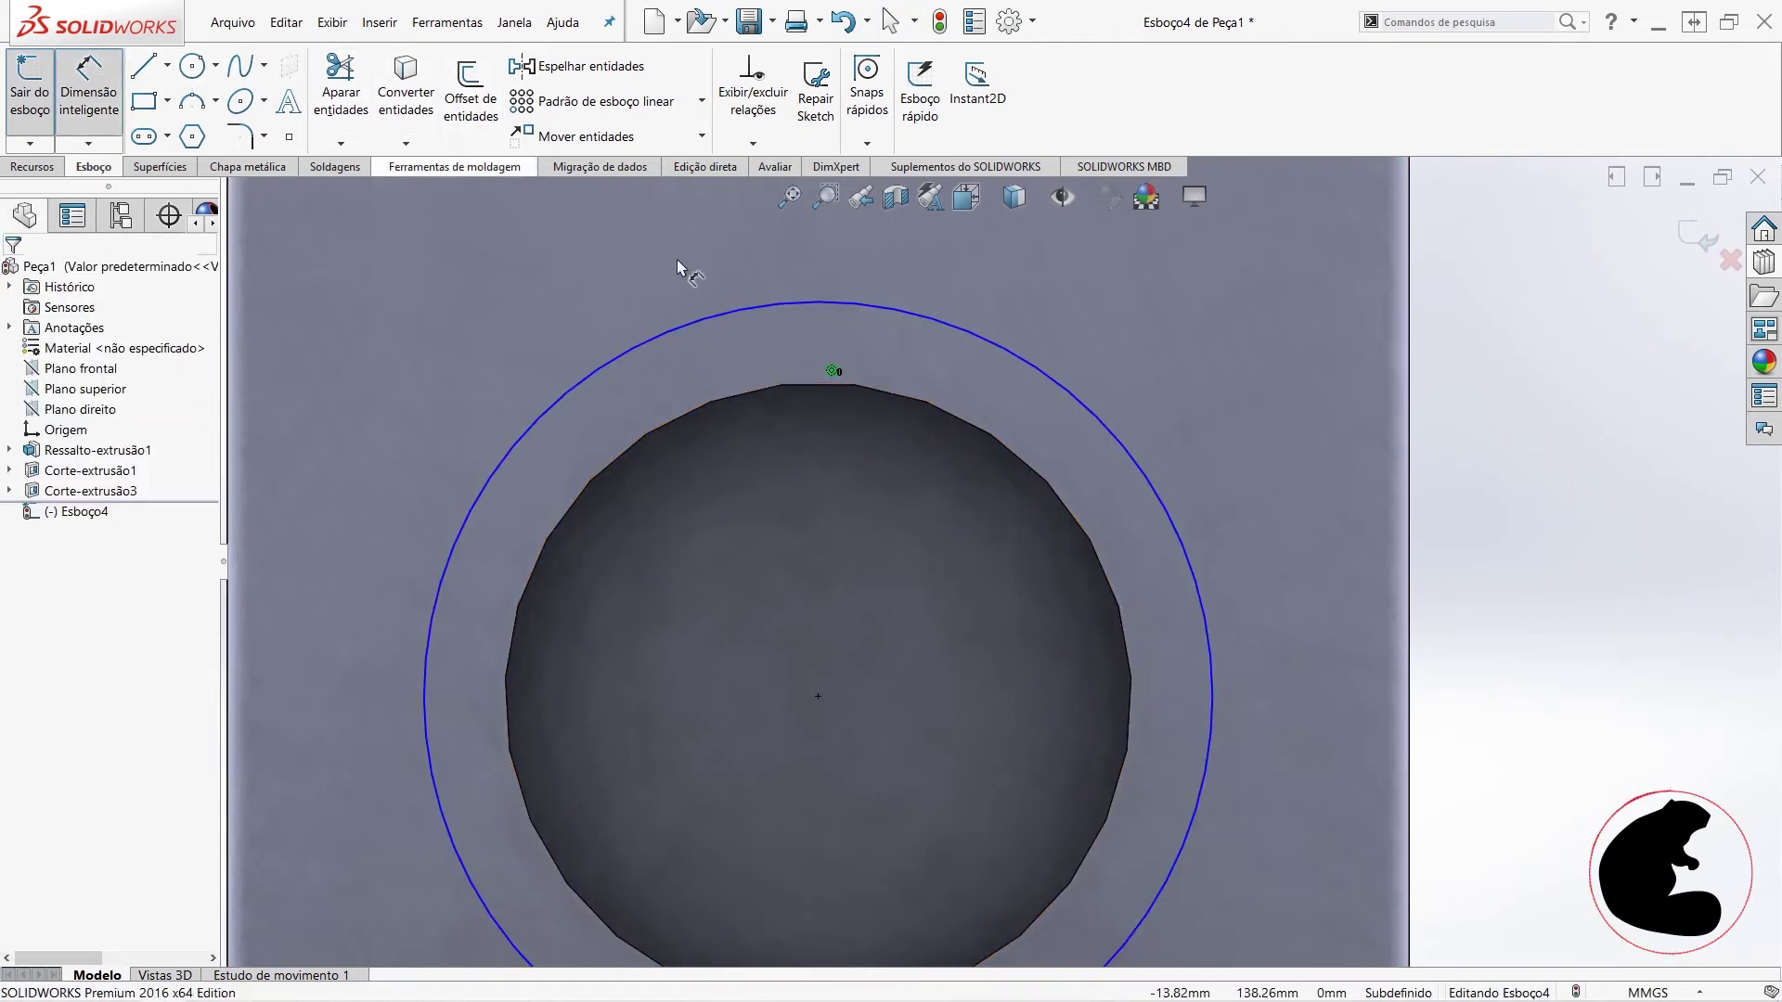
- Dimension the circle to Ø20 mm, then bring up the reference drawing in the browser
left_click(1030, 345)
key("d")
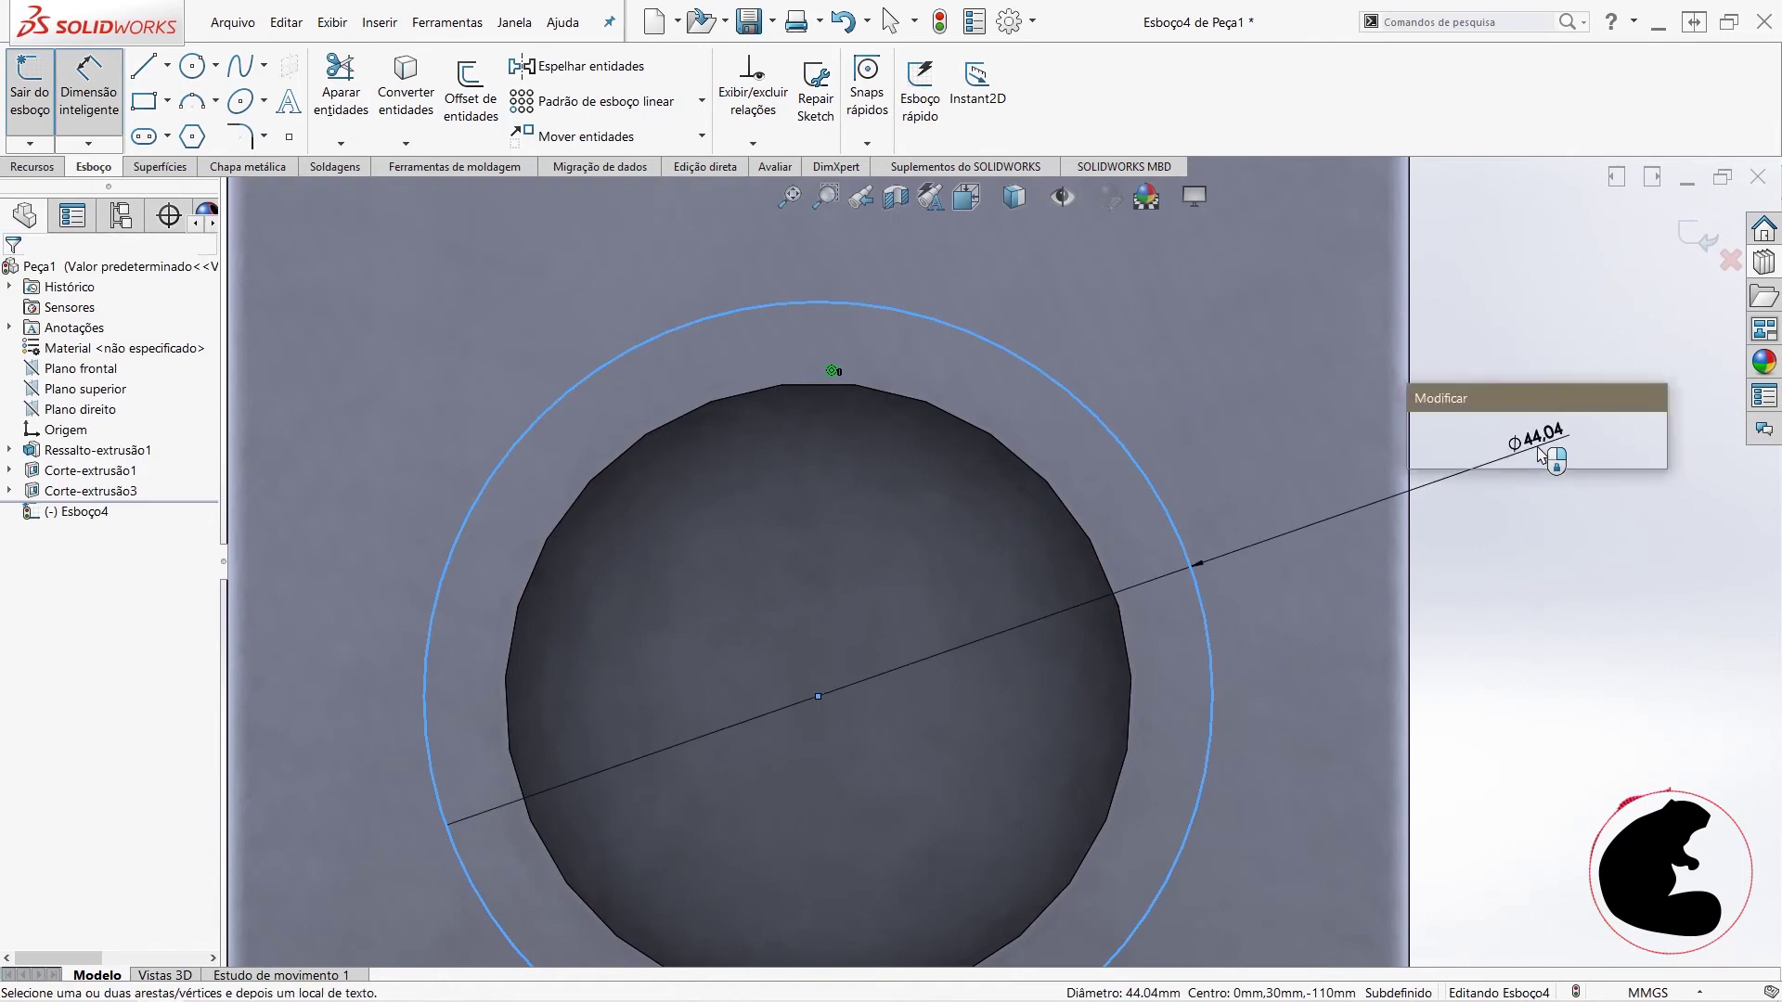
left_click(1538, 449)
type("20")
key("Return")
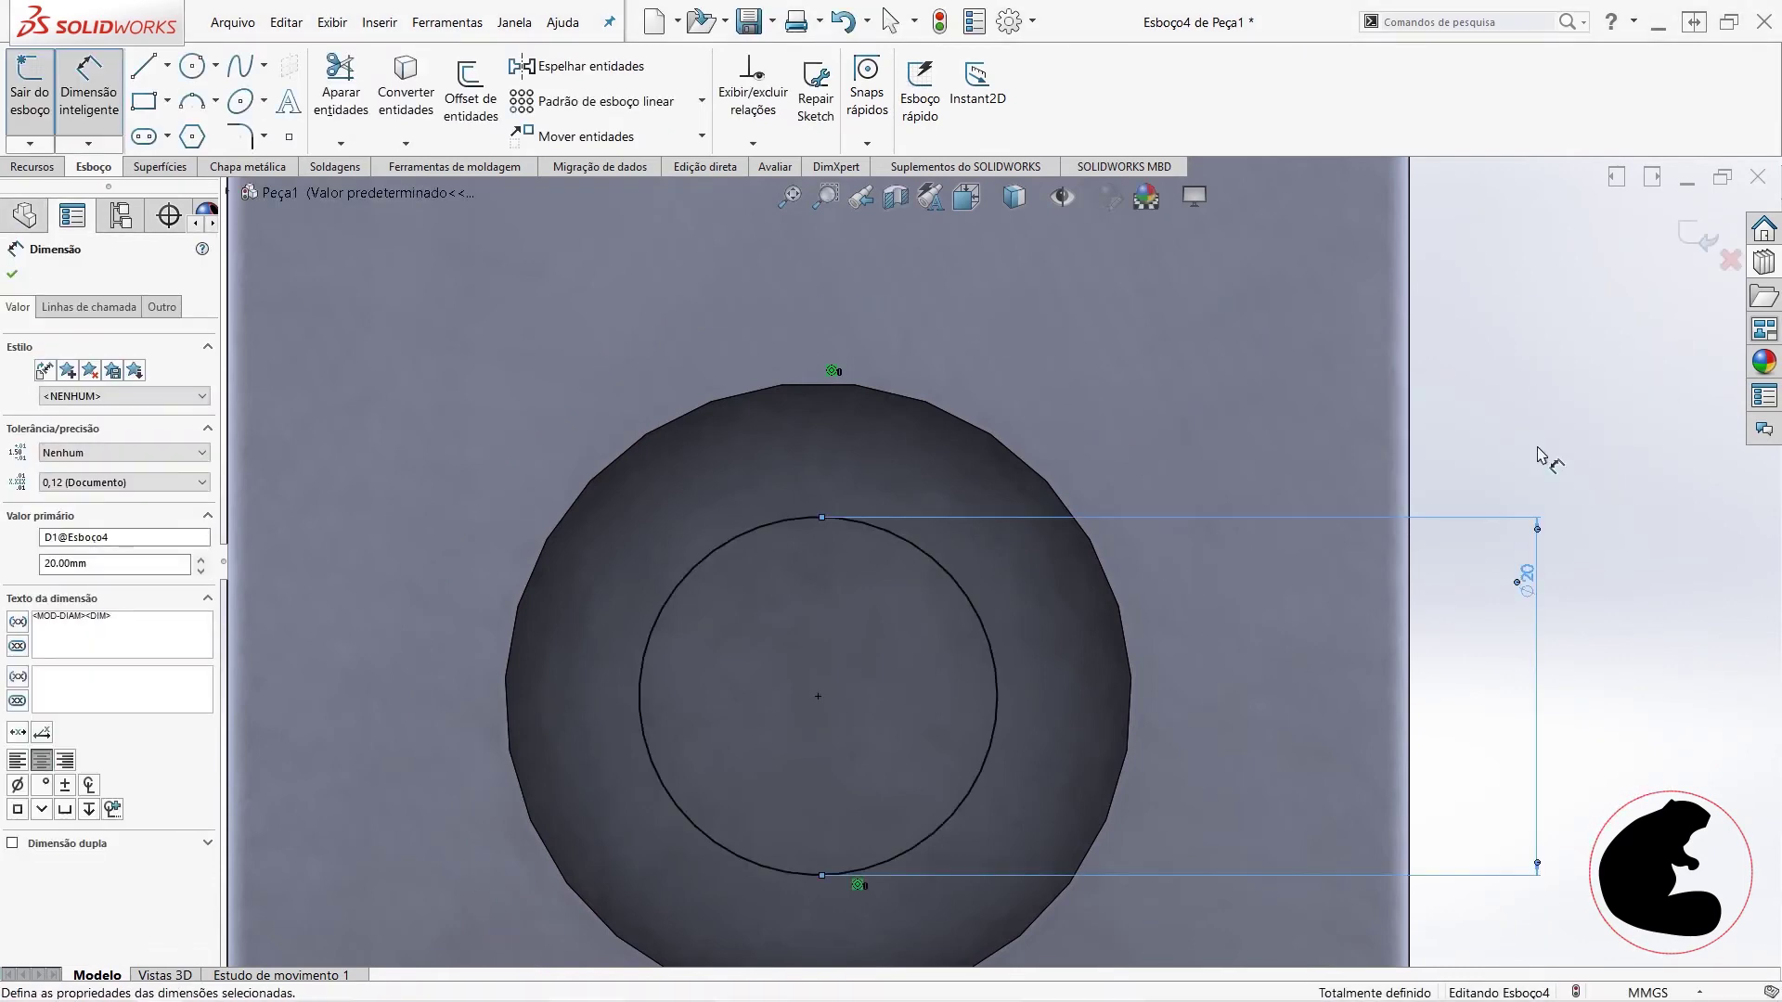
key("Escape")
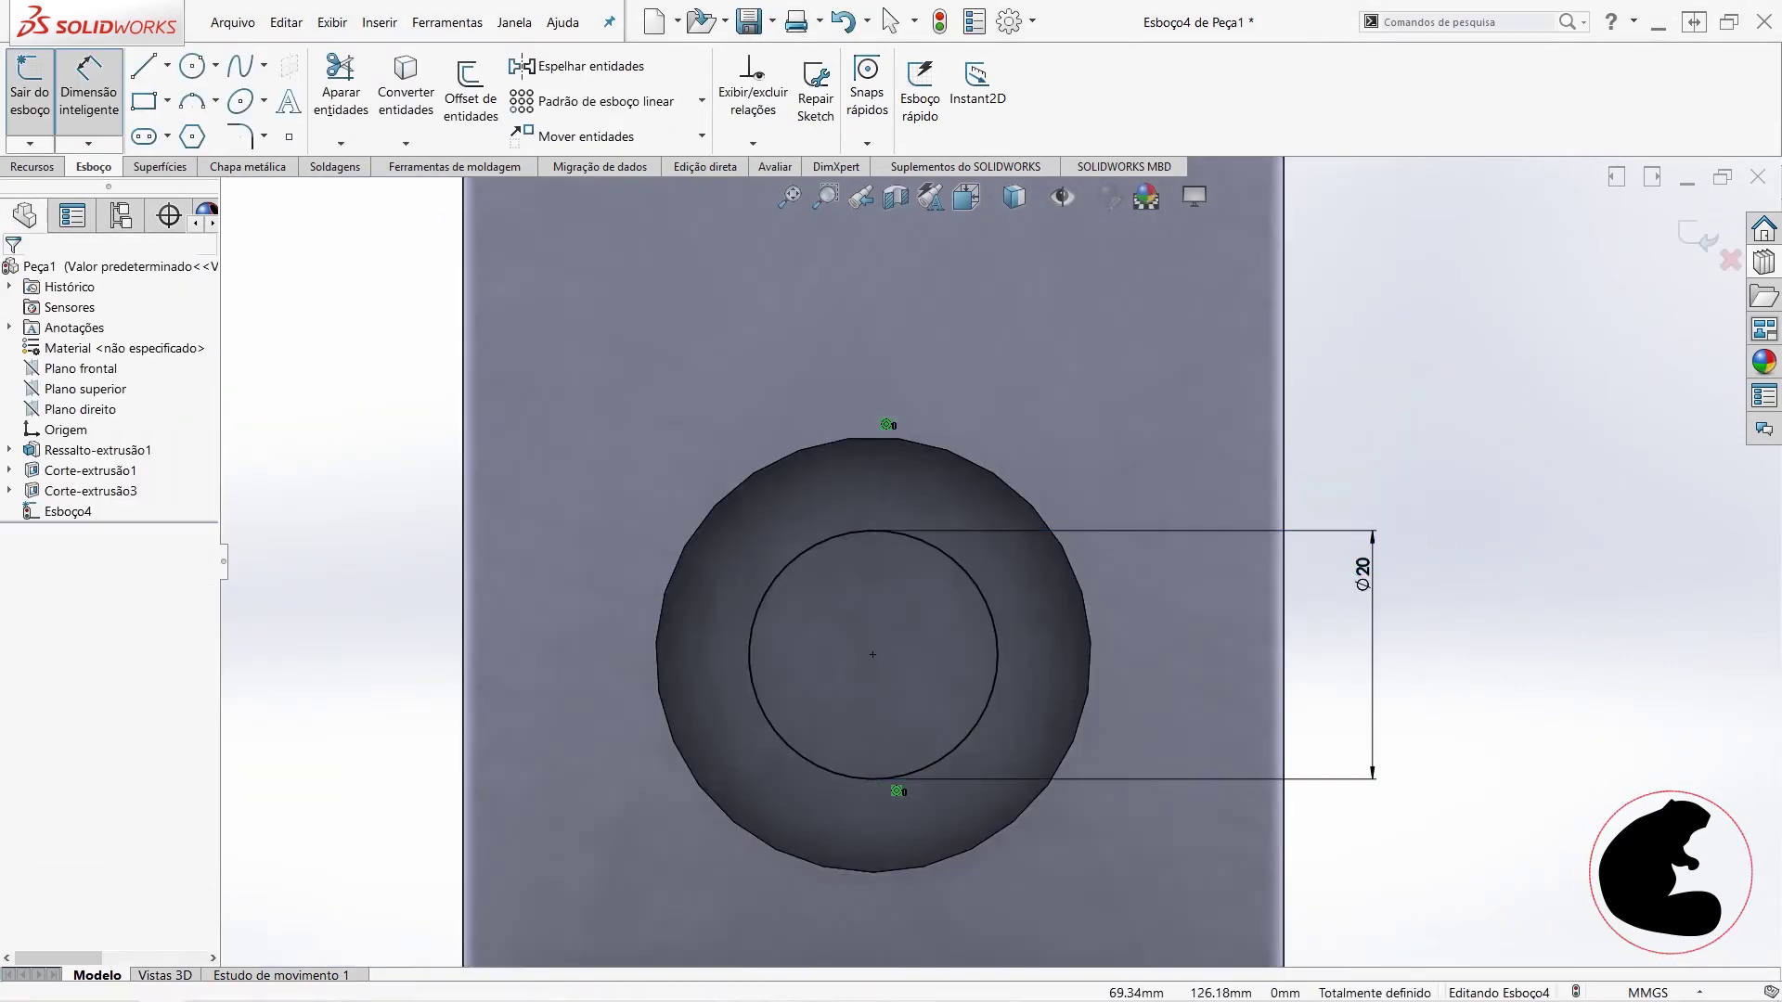
key("alt+Tab")
left_click_drag(1392, 223, 1392, 4)
scroll(981, 784, "up", 2)
- Scroll through the Pinterest drawing's hole dimensions, then minimize Chrome back to SOLIDWORKS
scroll(981, 785, "up", 3)
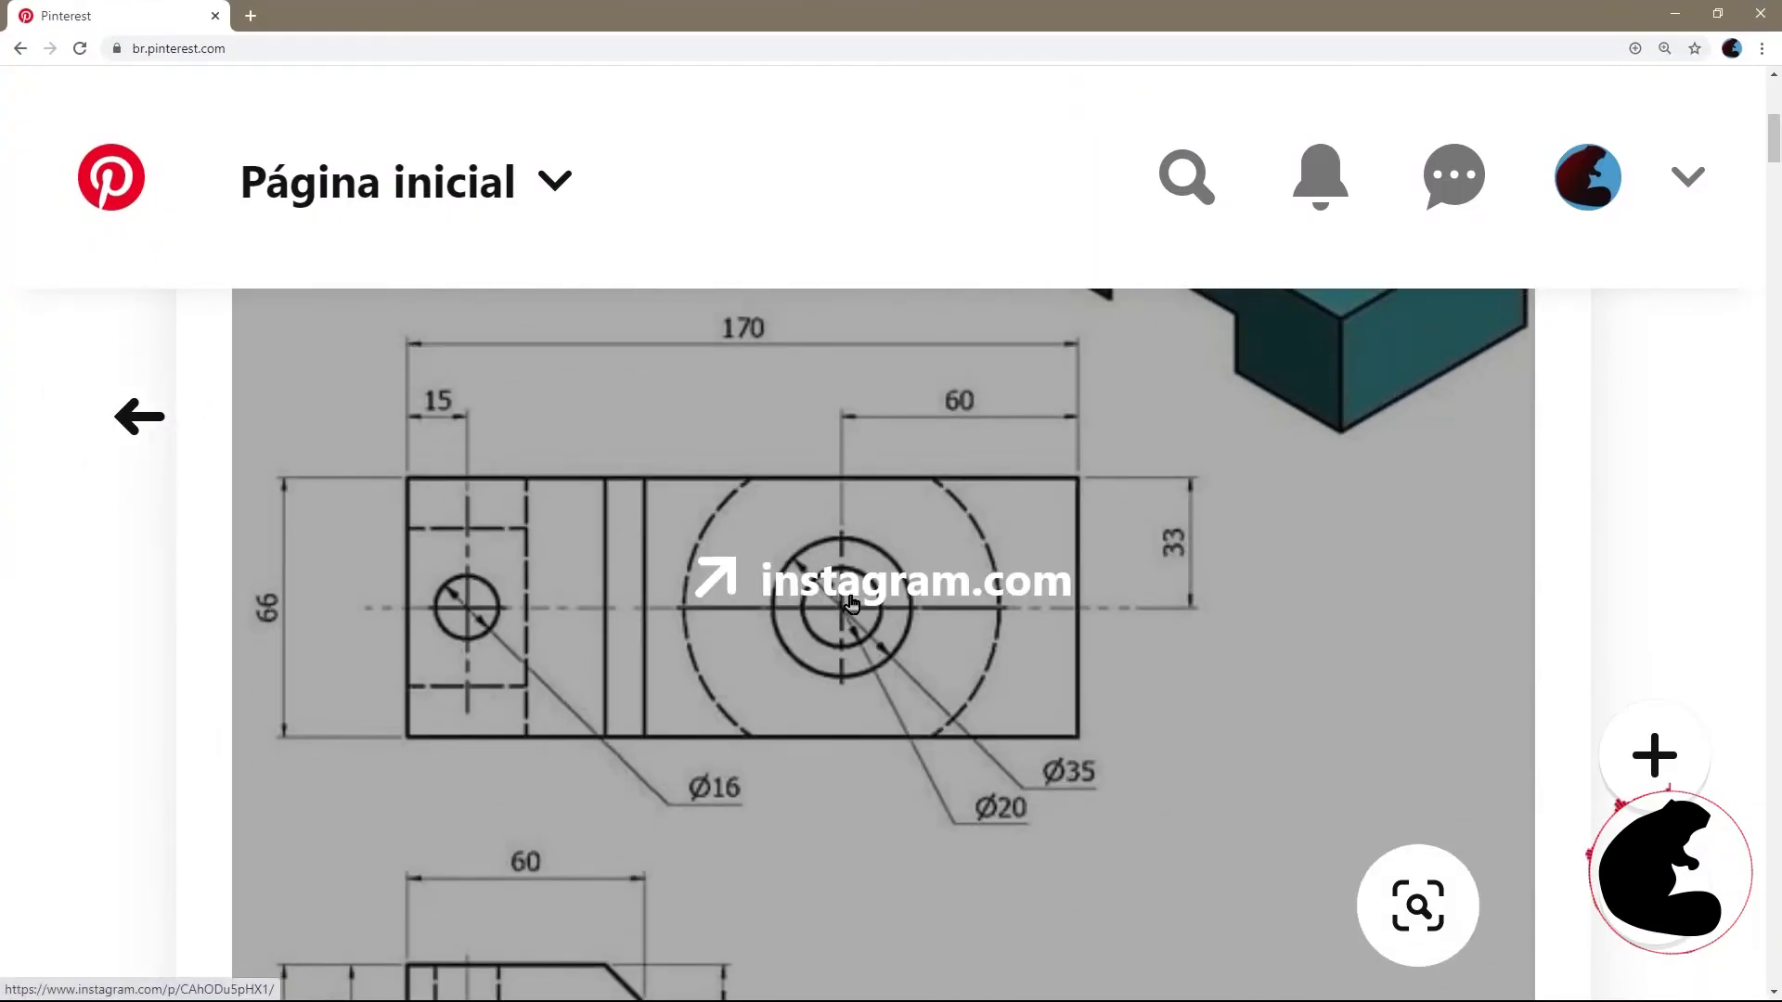
scroll(914, 677, "down", 5)
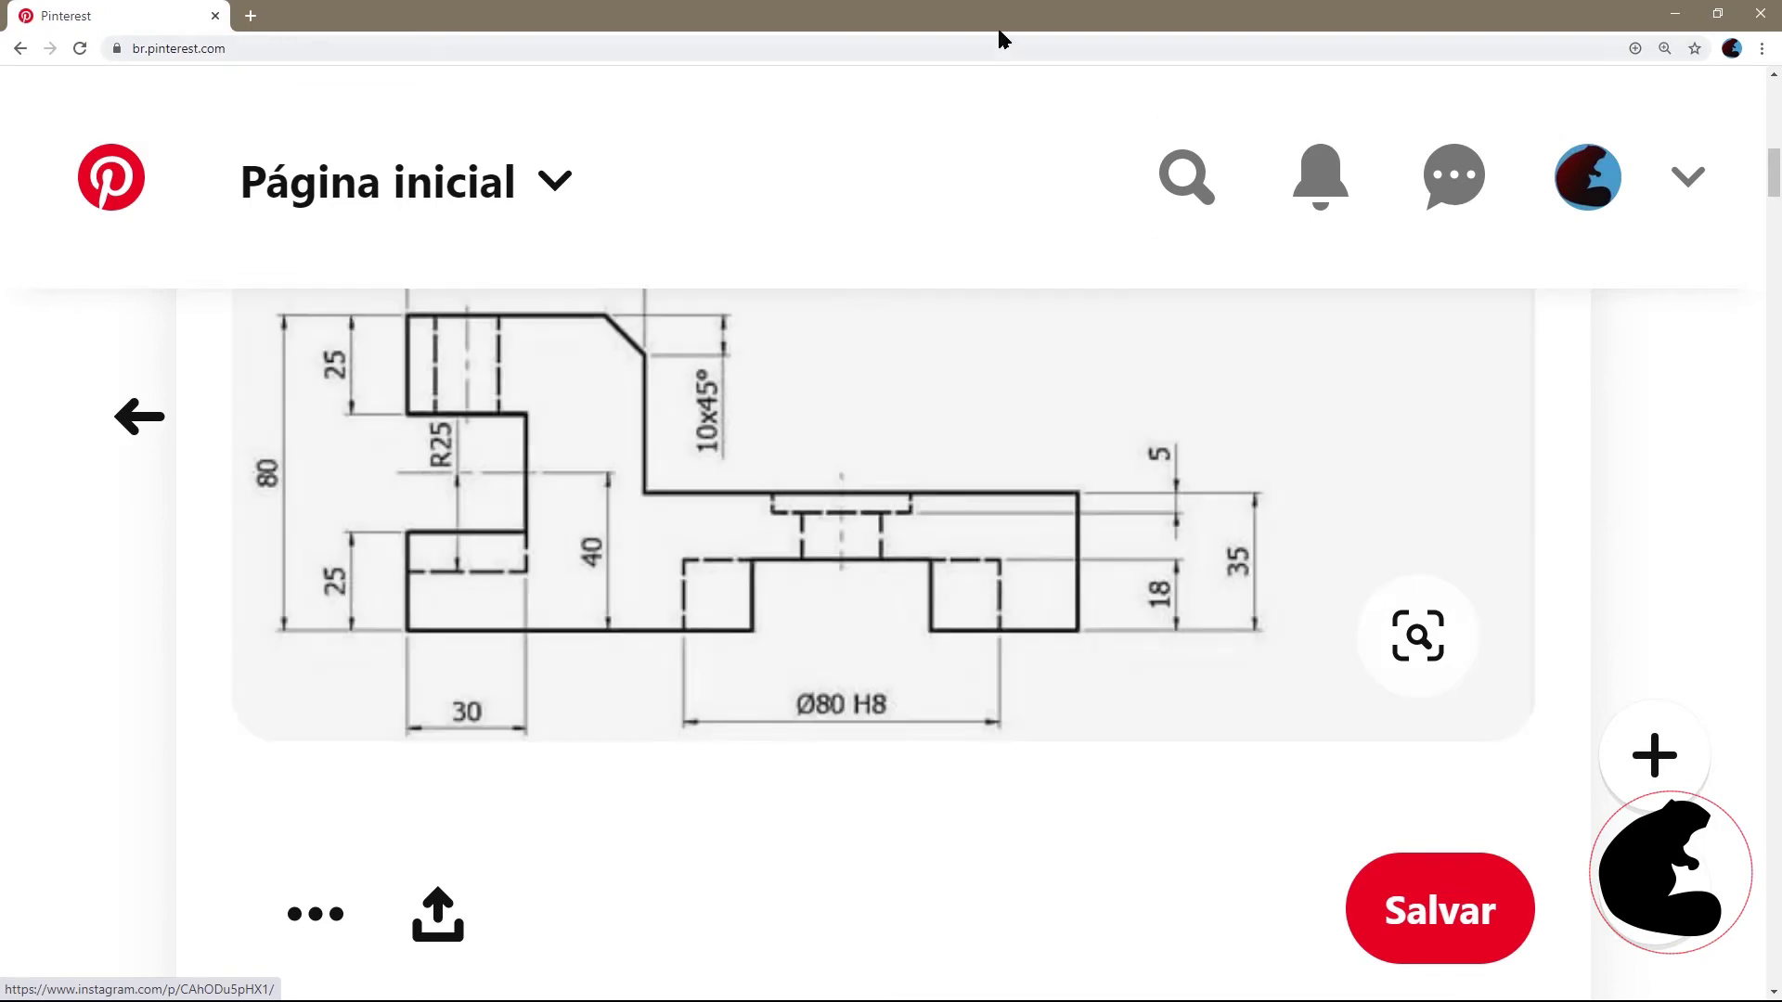
double_click(999, 39)
left_click(1485, 73)
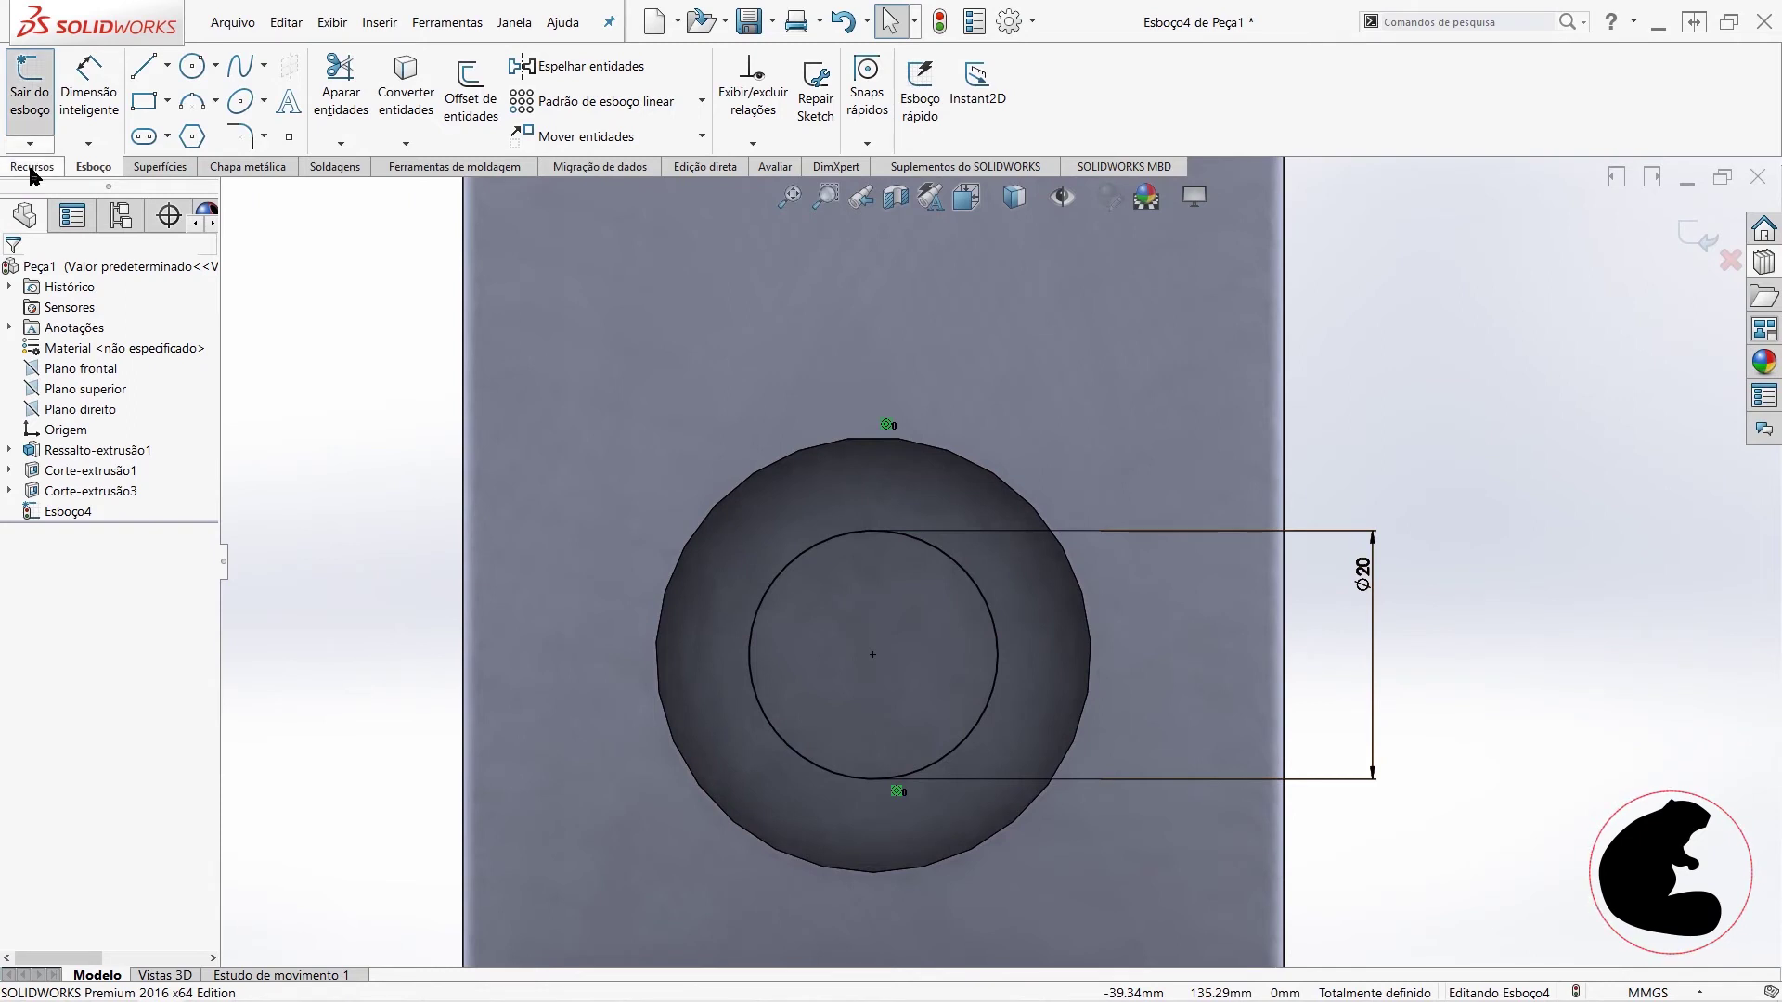
- Start an extruded cut of the Ø20 circle, trying Through All and a 37 mm blind depth
left_click(33, 170)
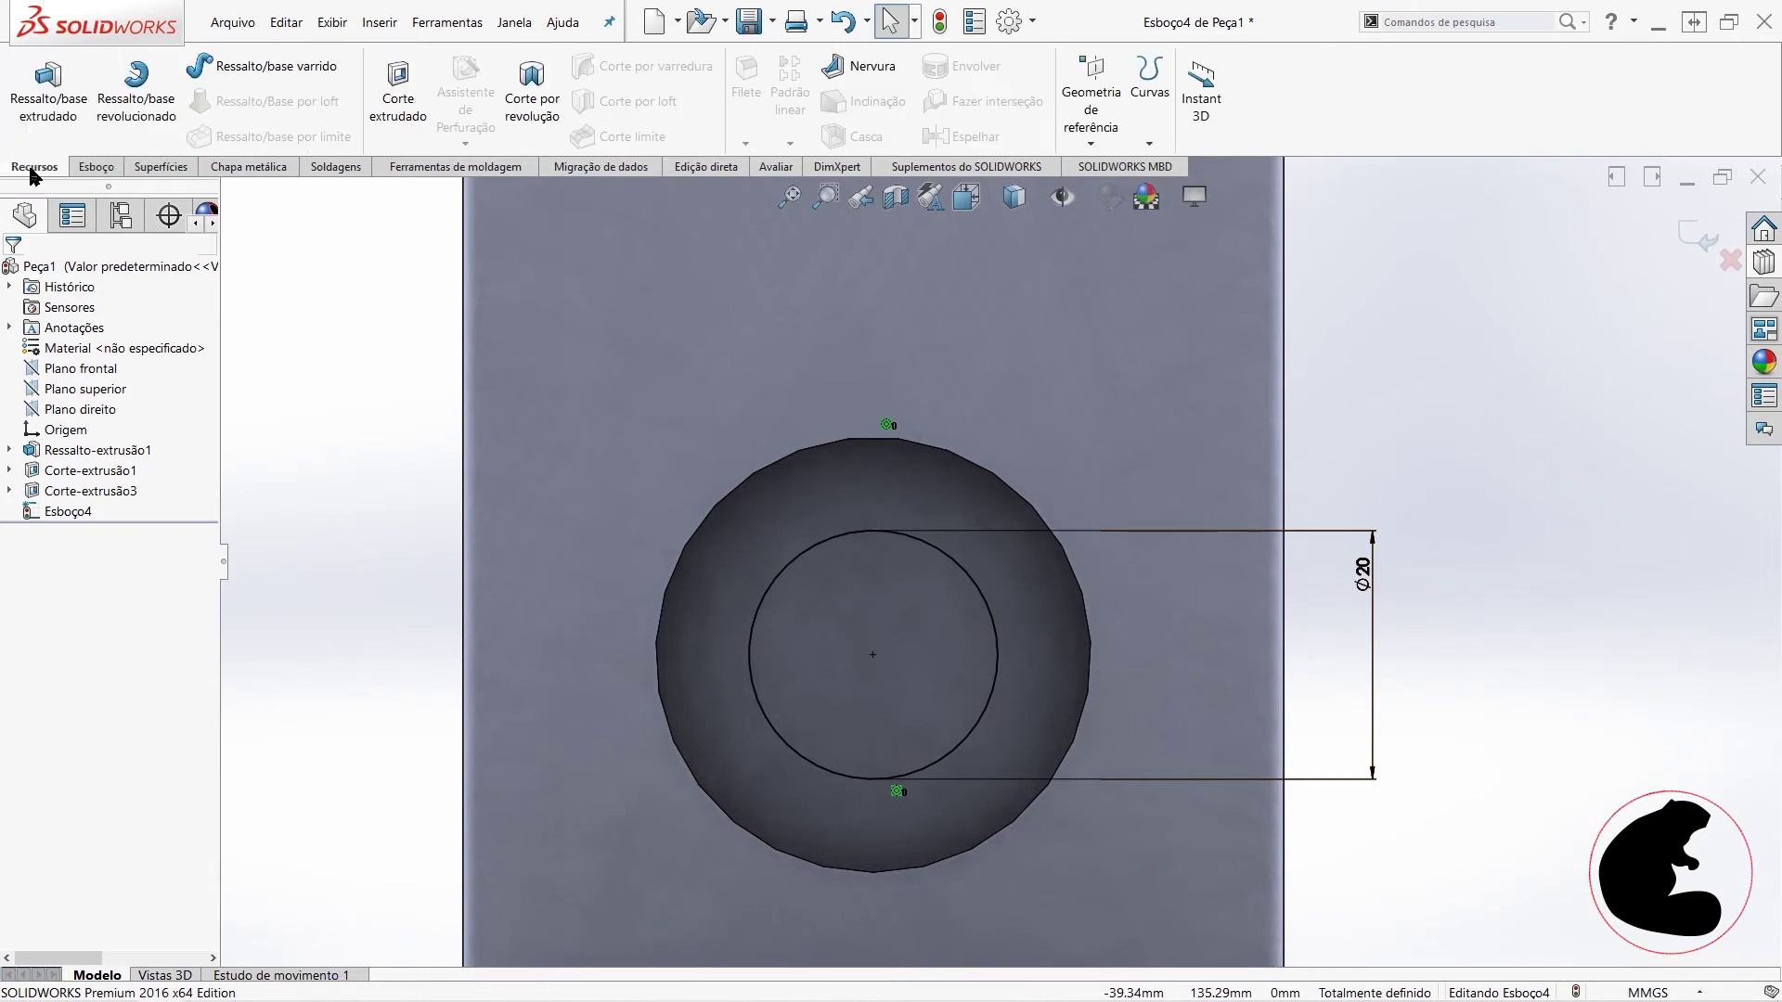
left_click(388, 118)
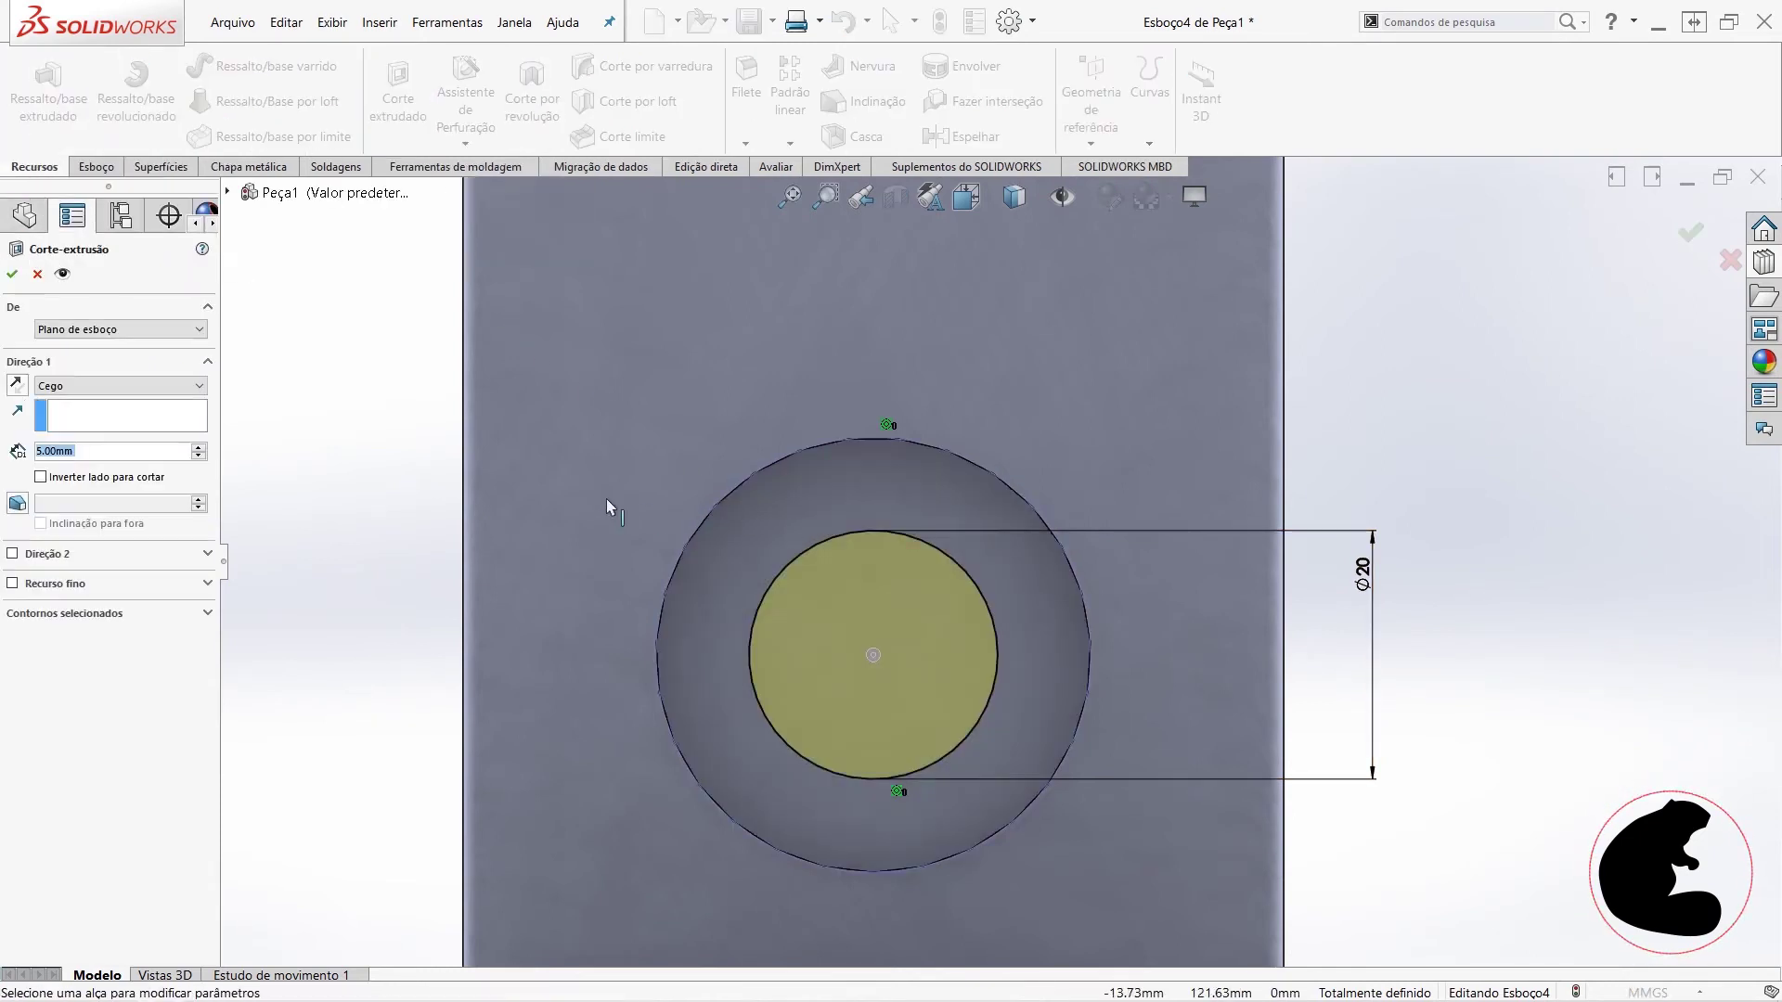
left_click(129, 389)
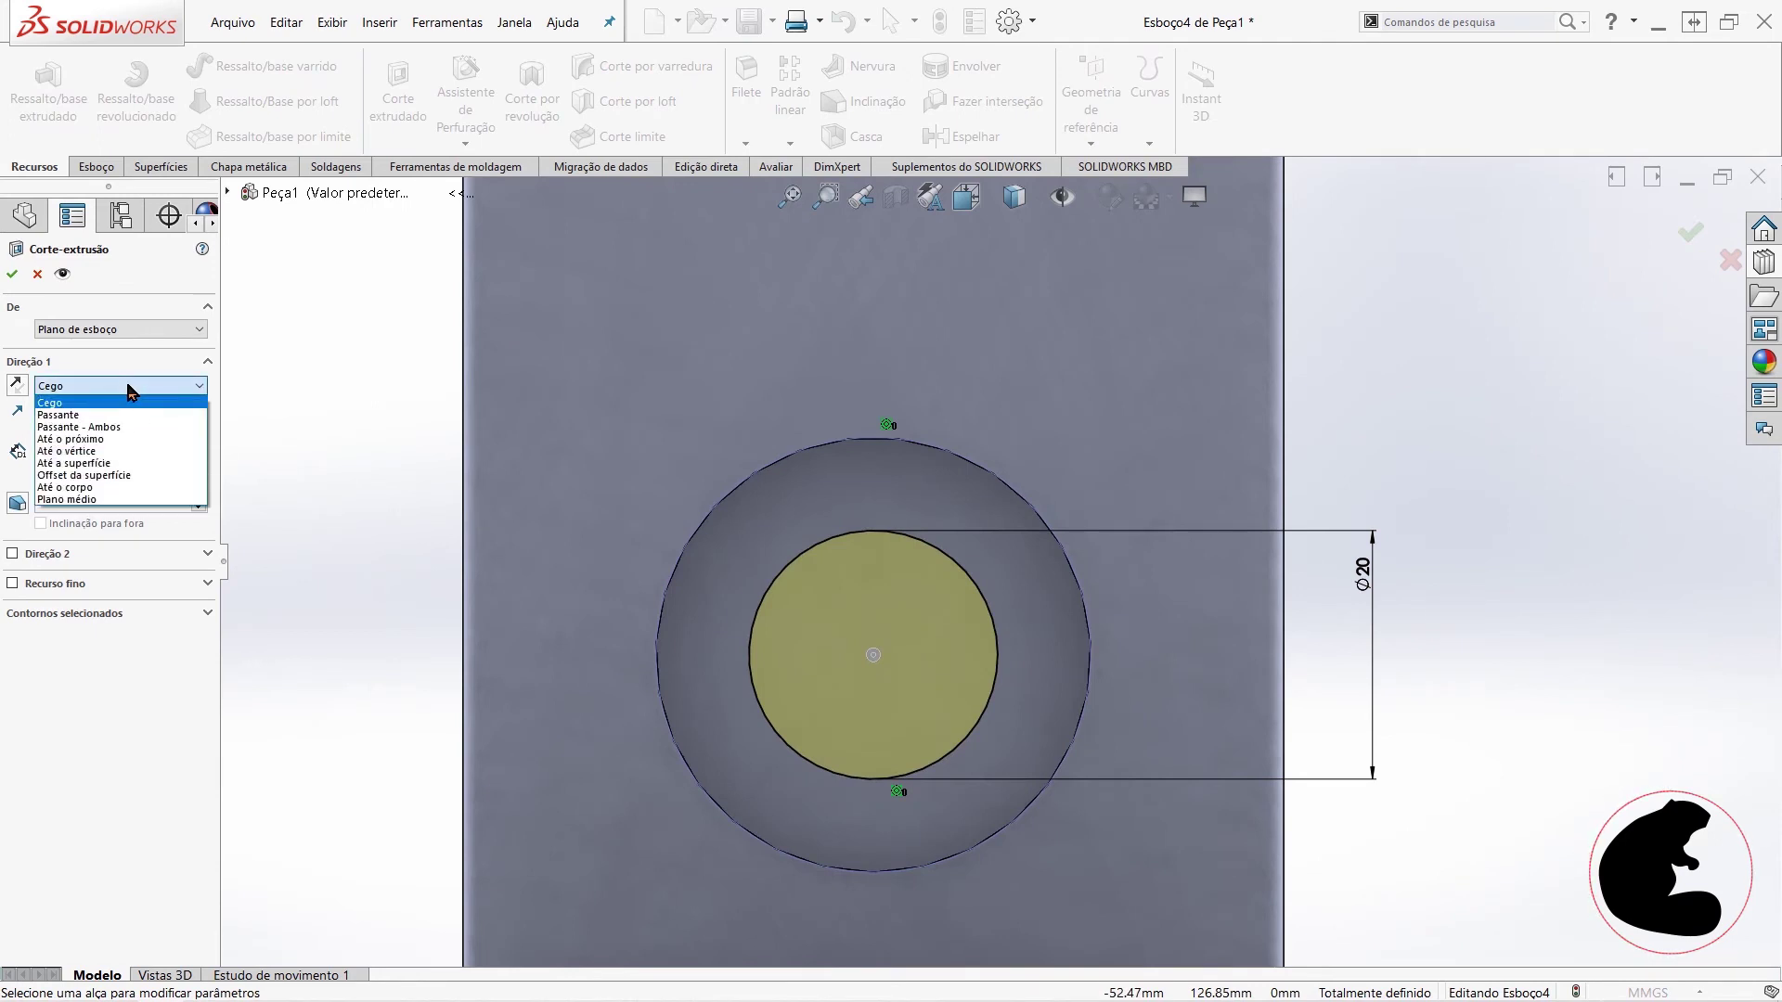
left_click(117, 415)
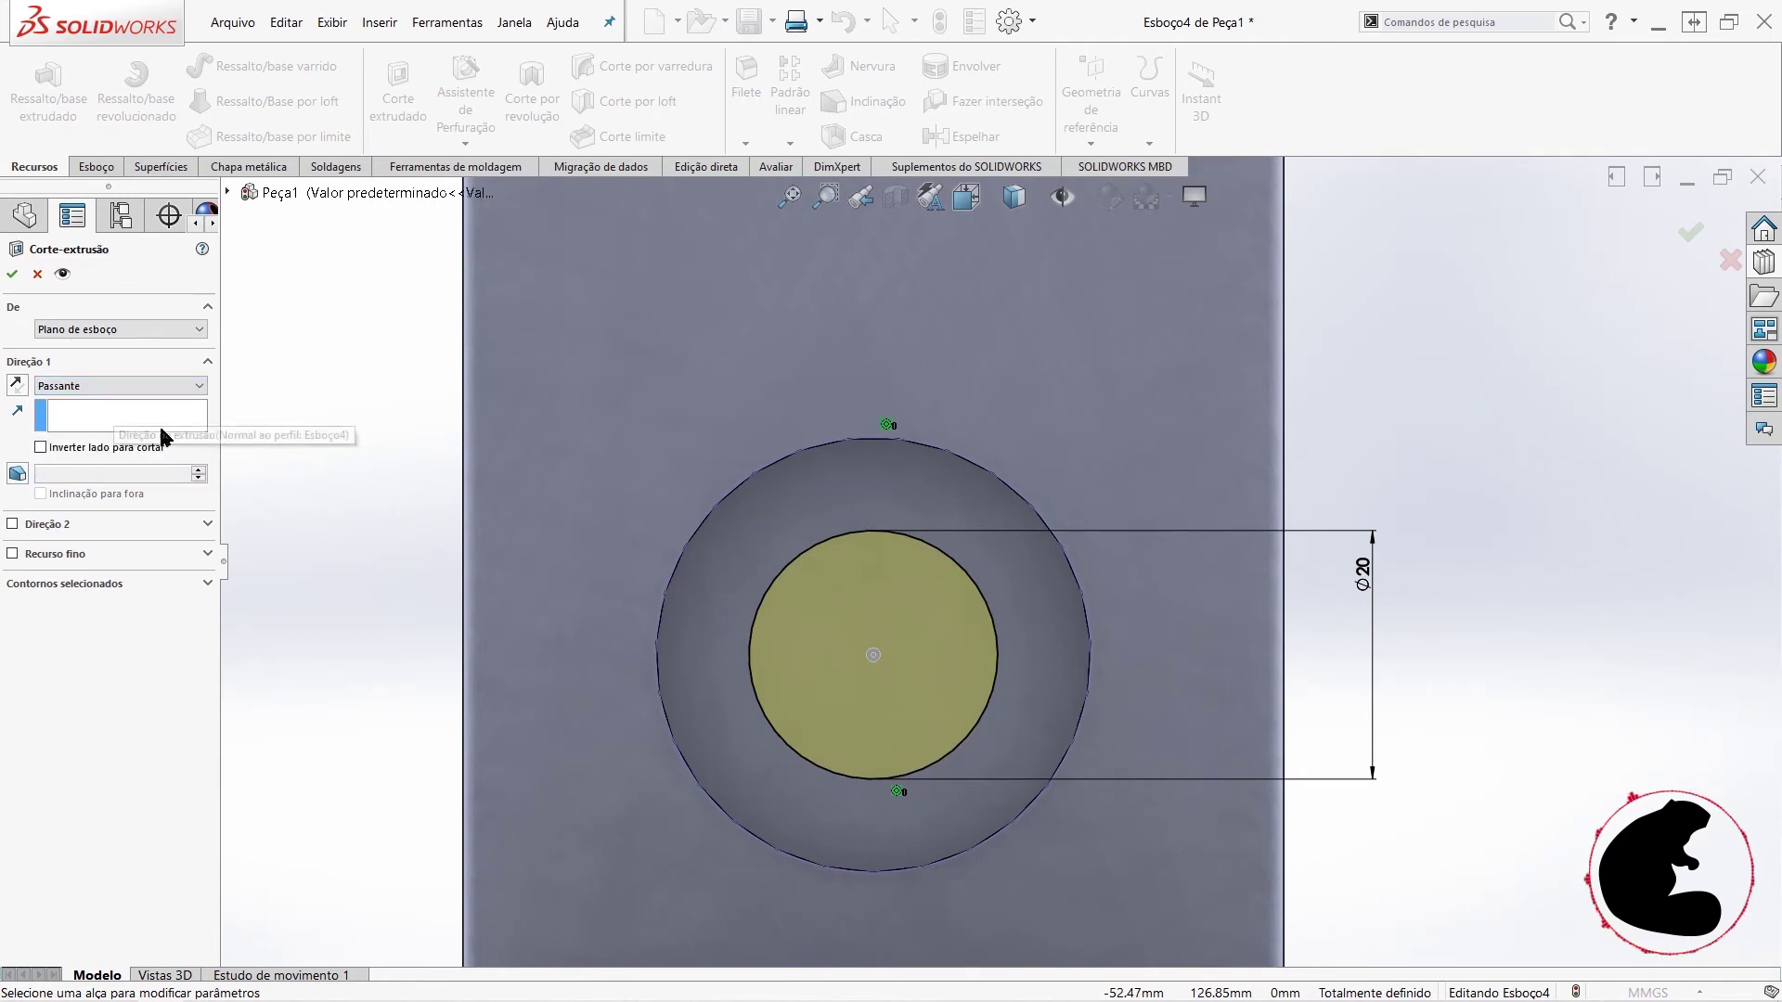
scroll(1126, 581, "up", 2)
scroll(1126, 581, "up", 3)
middle_click_drag(1265, 692, 1114, 688)
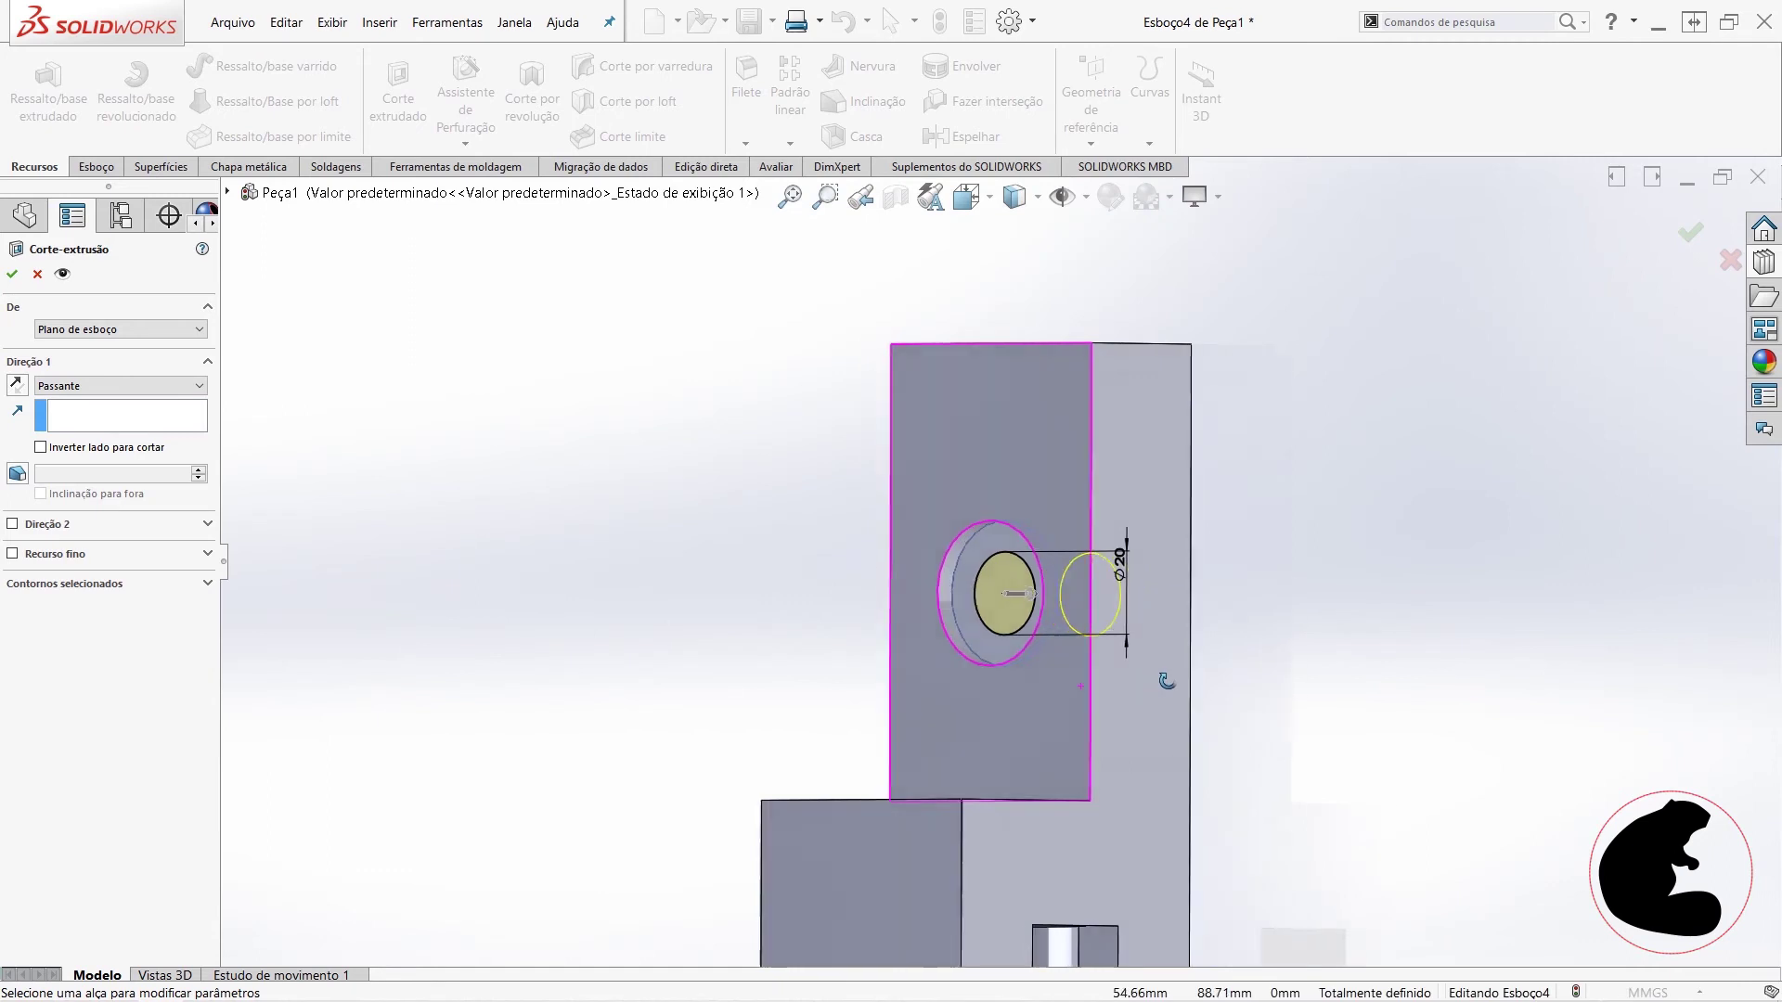
left_click(71, 387)
left_click(70, 404)
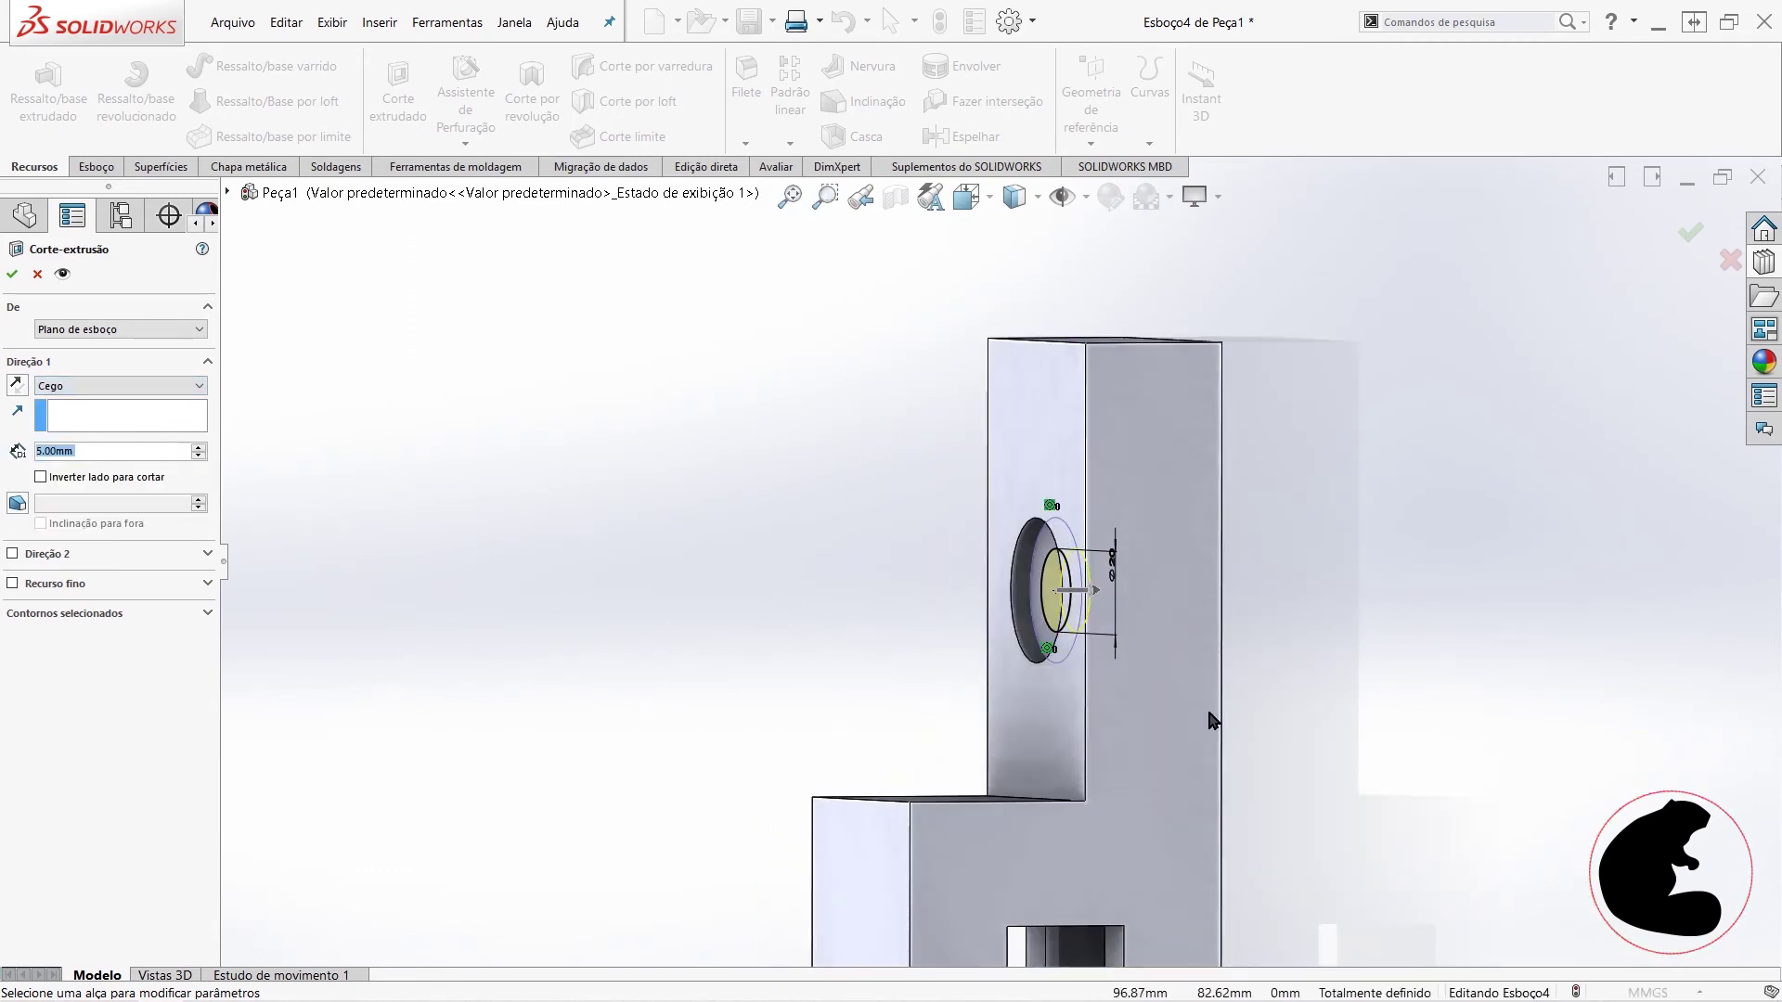
scroll(1180, 626, "down", 2)
scroll(983, 557, "down", 2)
scroll(983, 557, "down", 2)
left_click_drag(970, 543, 1197, 605)
mouse_move(1197, 604)
middle_mouse_down()
mouse_move(1225, 677)
mouse_move(1199, 685)
middle_mouse_up()
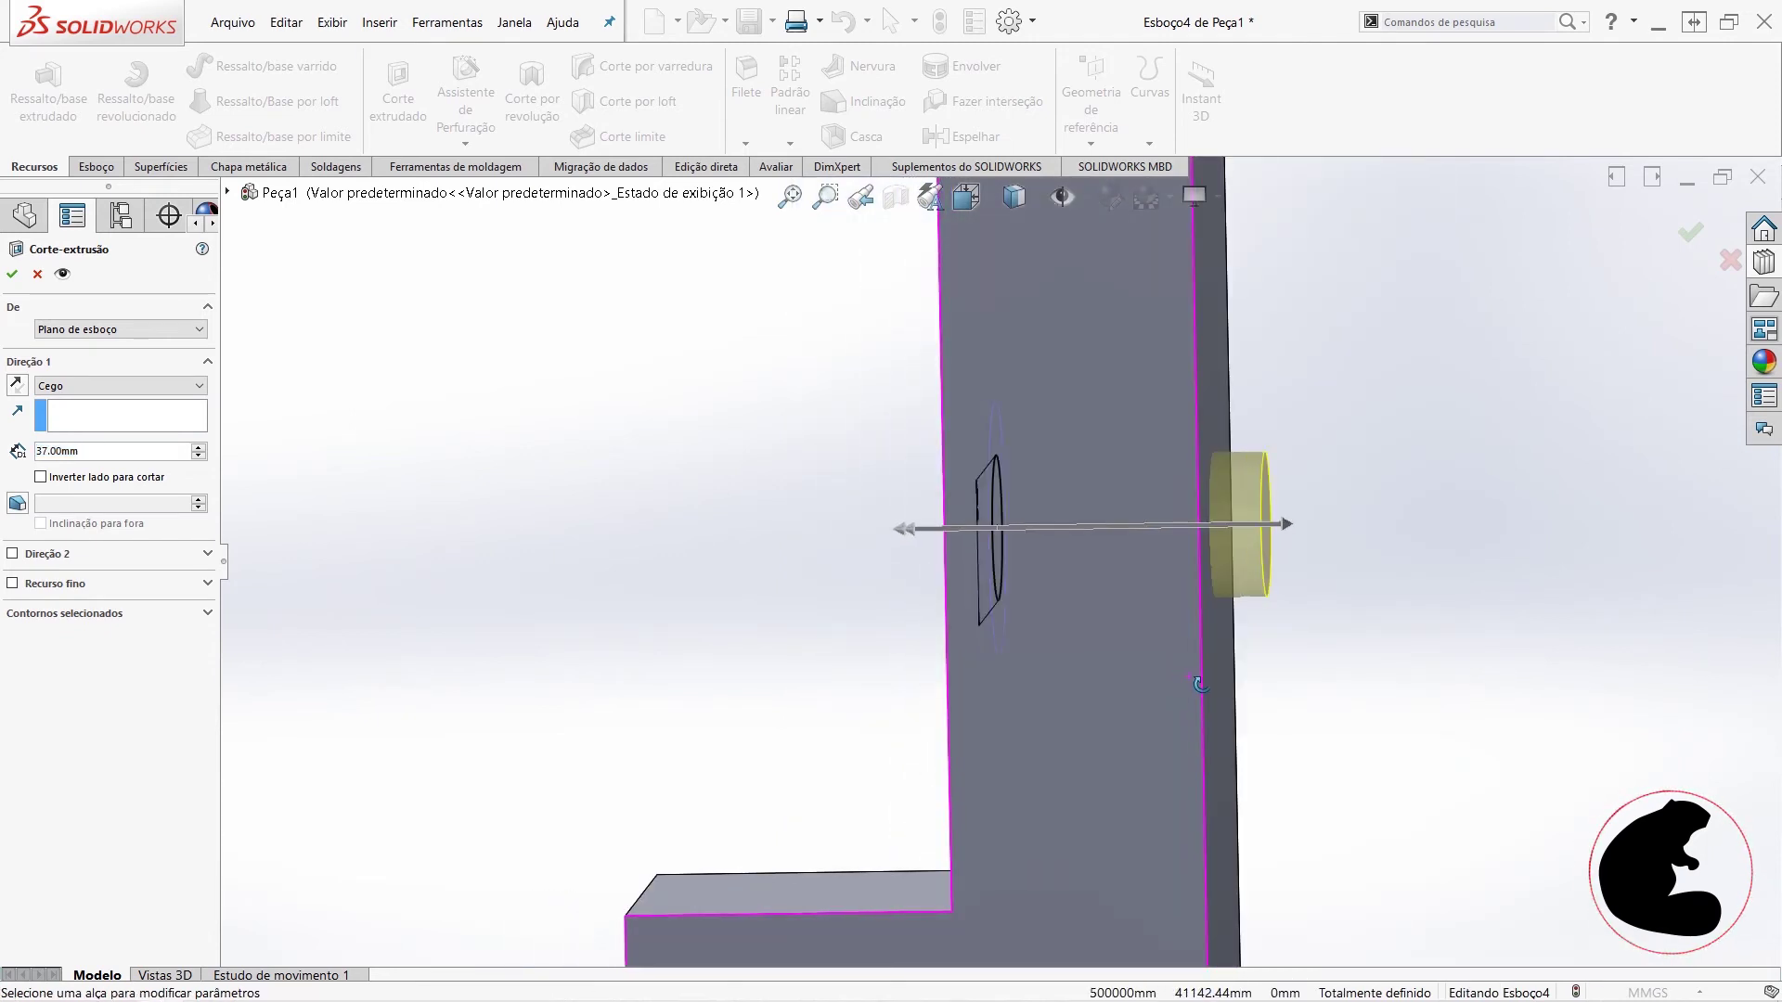
- End the cut Up To Surface at the block's opposite face and accept Corte-extrusão4
middle_click_drag(1474, 557, 1253, 545)
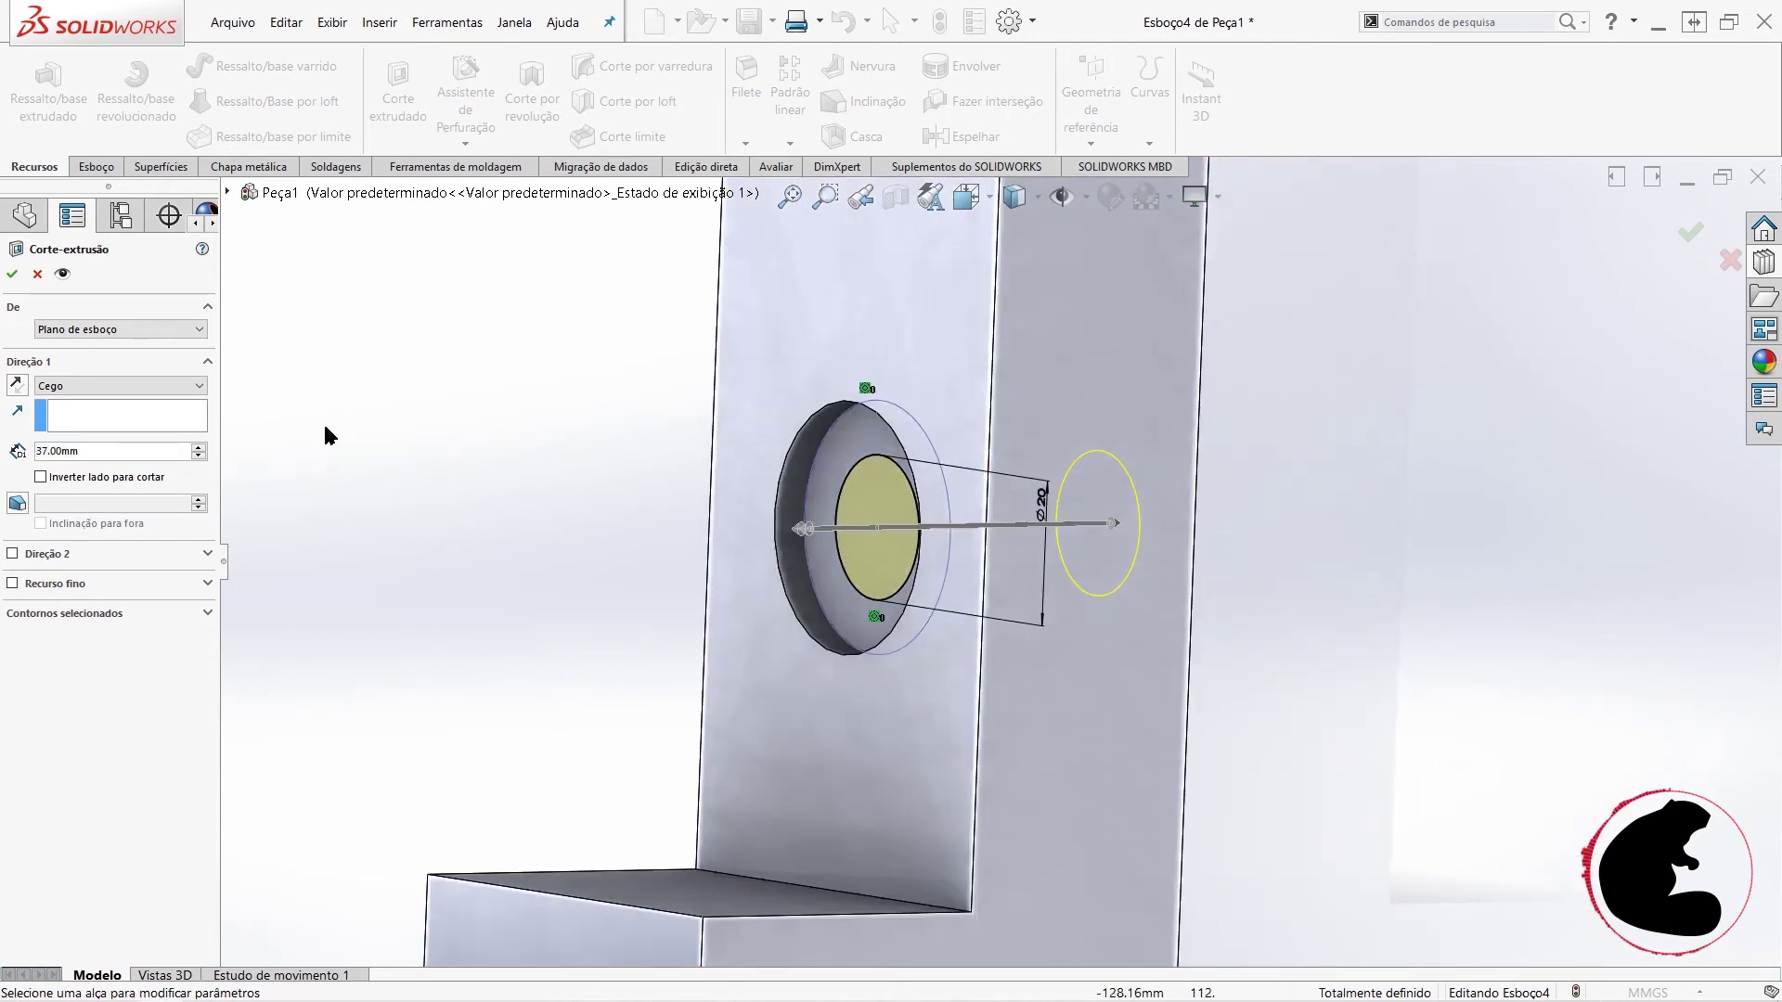
left_click(121, 386)
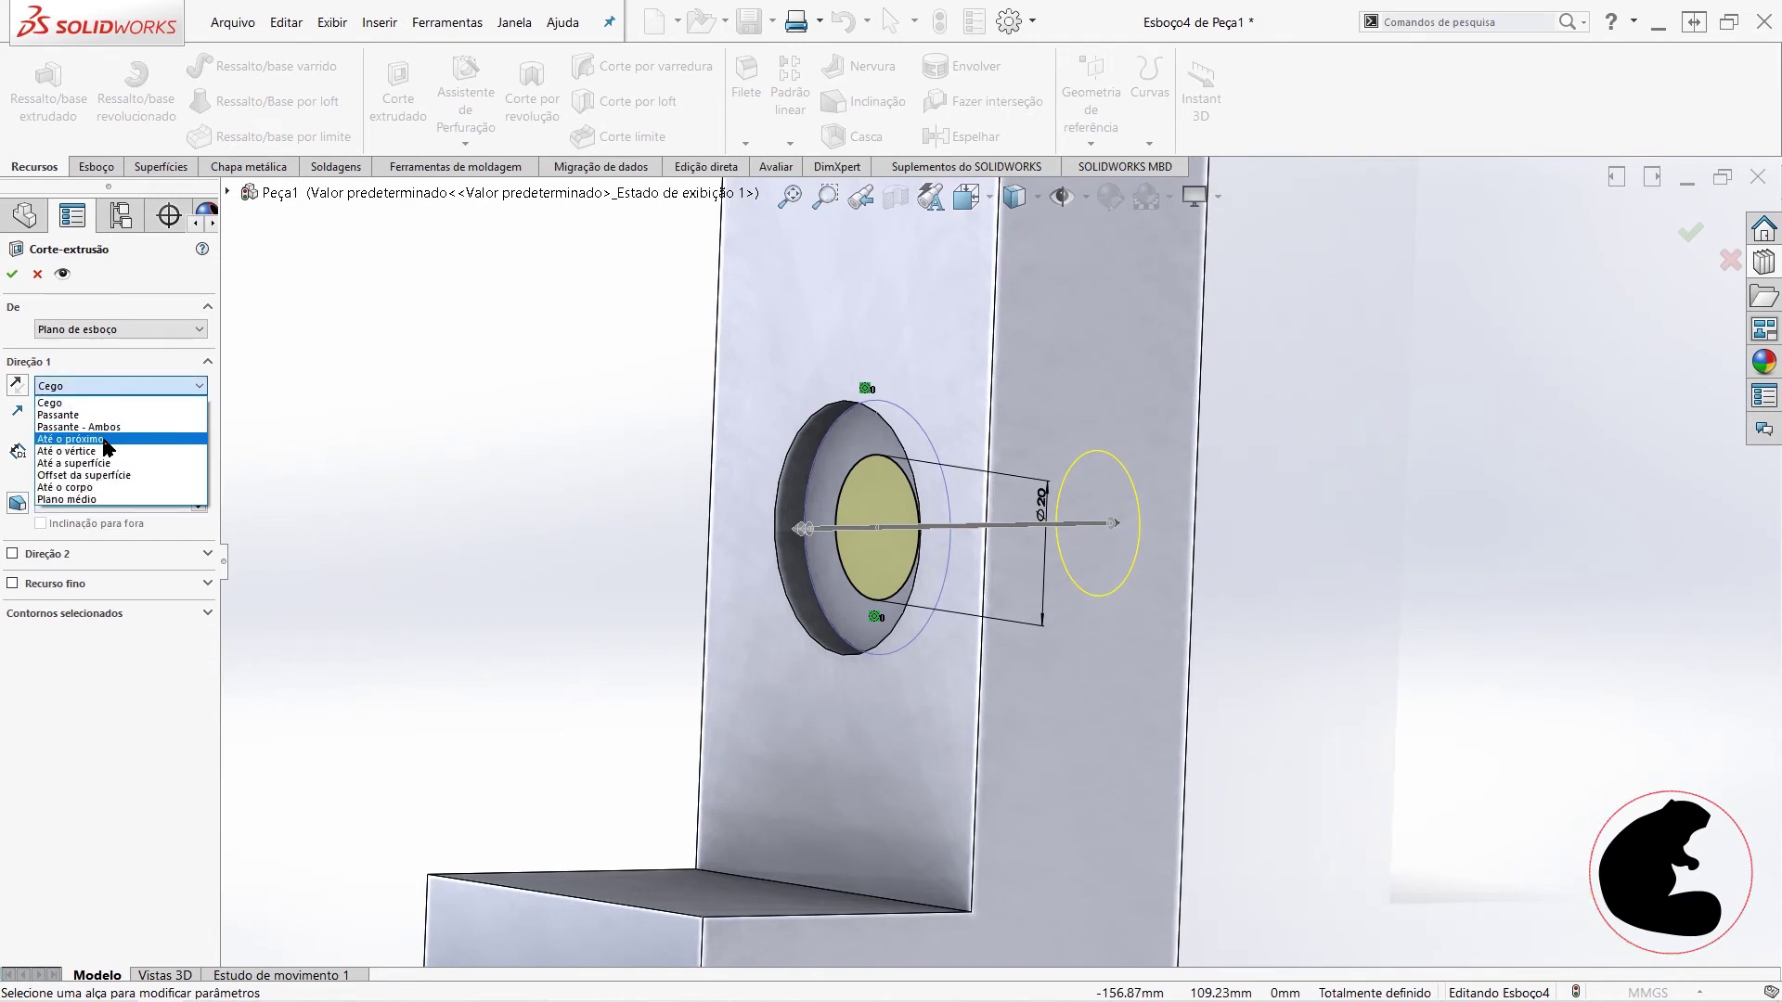
left_click(92, 464)
mouse_move(831, 655)
middle_mouse_down()
mouse_move(718, 632)
mouse_move(743, 650)
middle_mouse_up()
left_click(1099, 738)
middle_click_drag(1077, 683, 1217, 678)
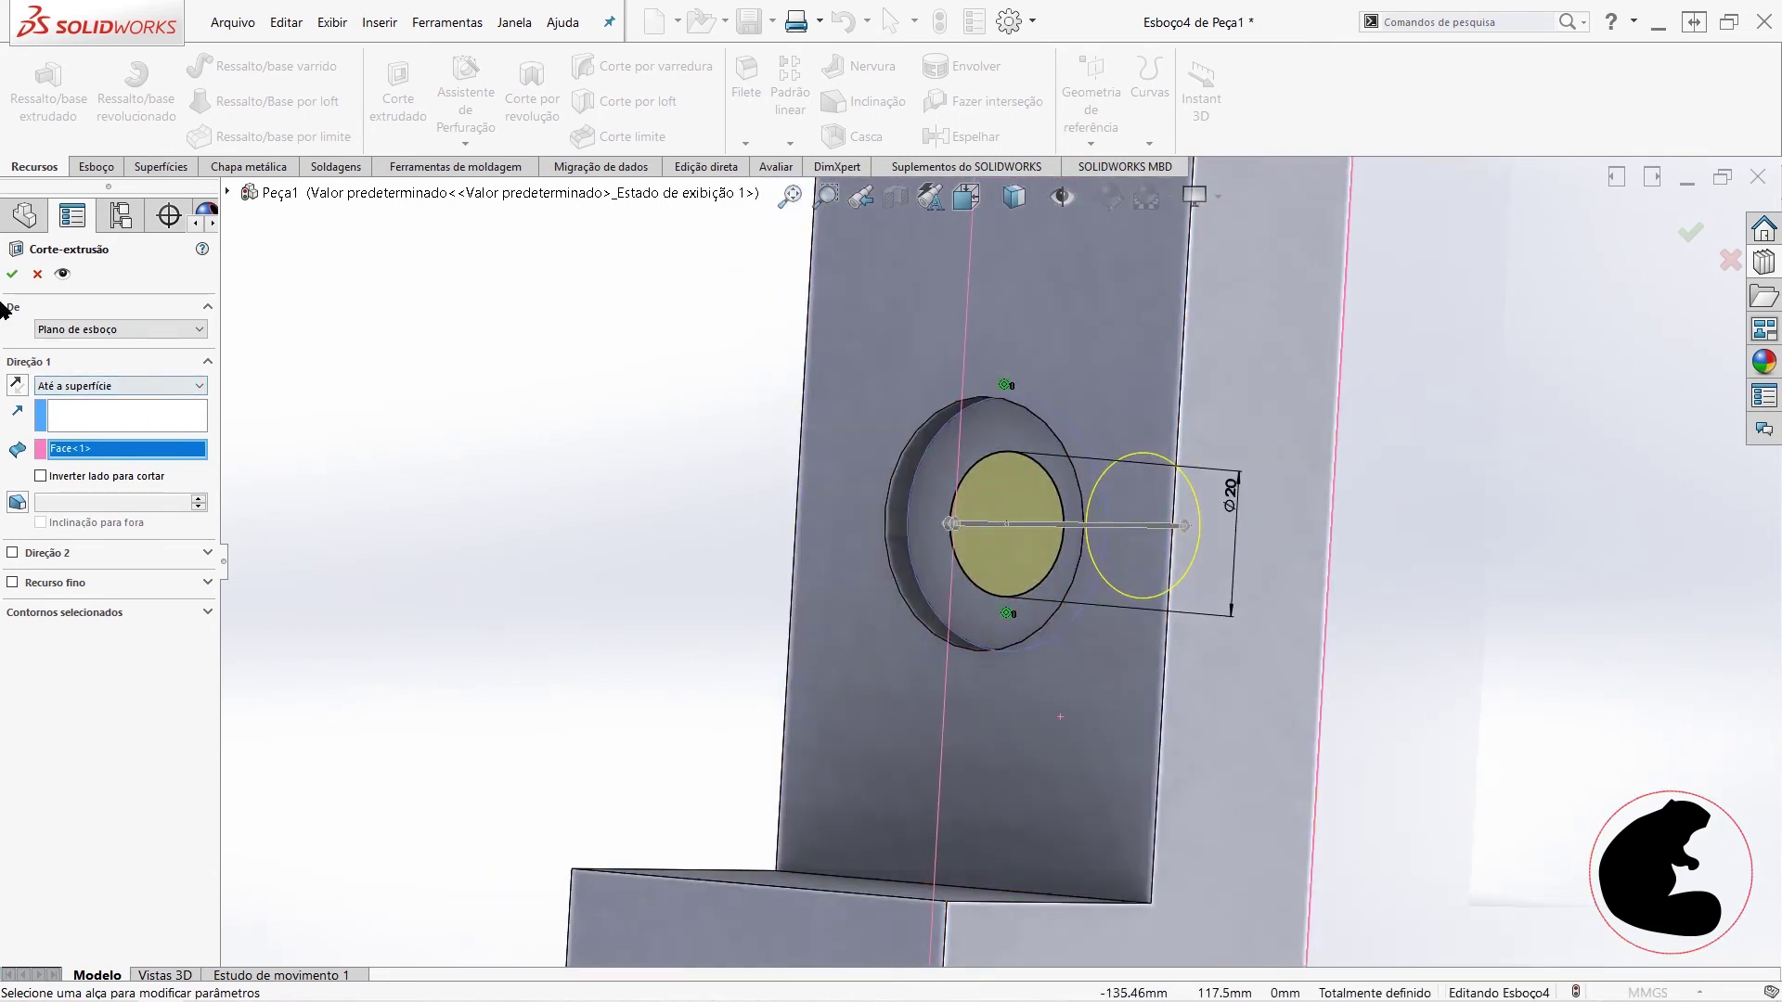
left_click(12, 275)
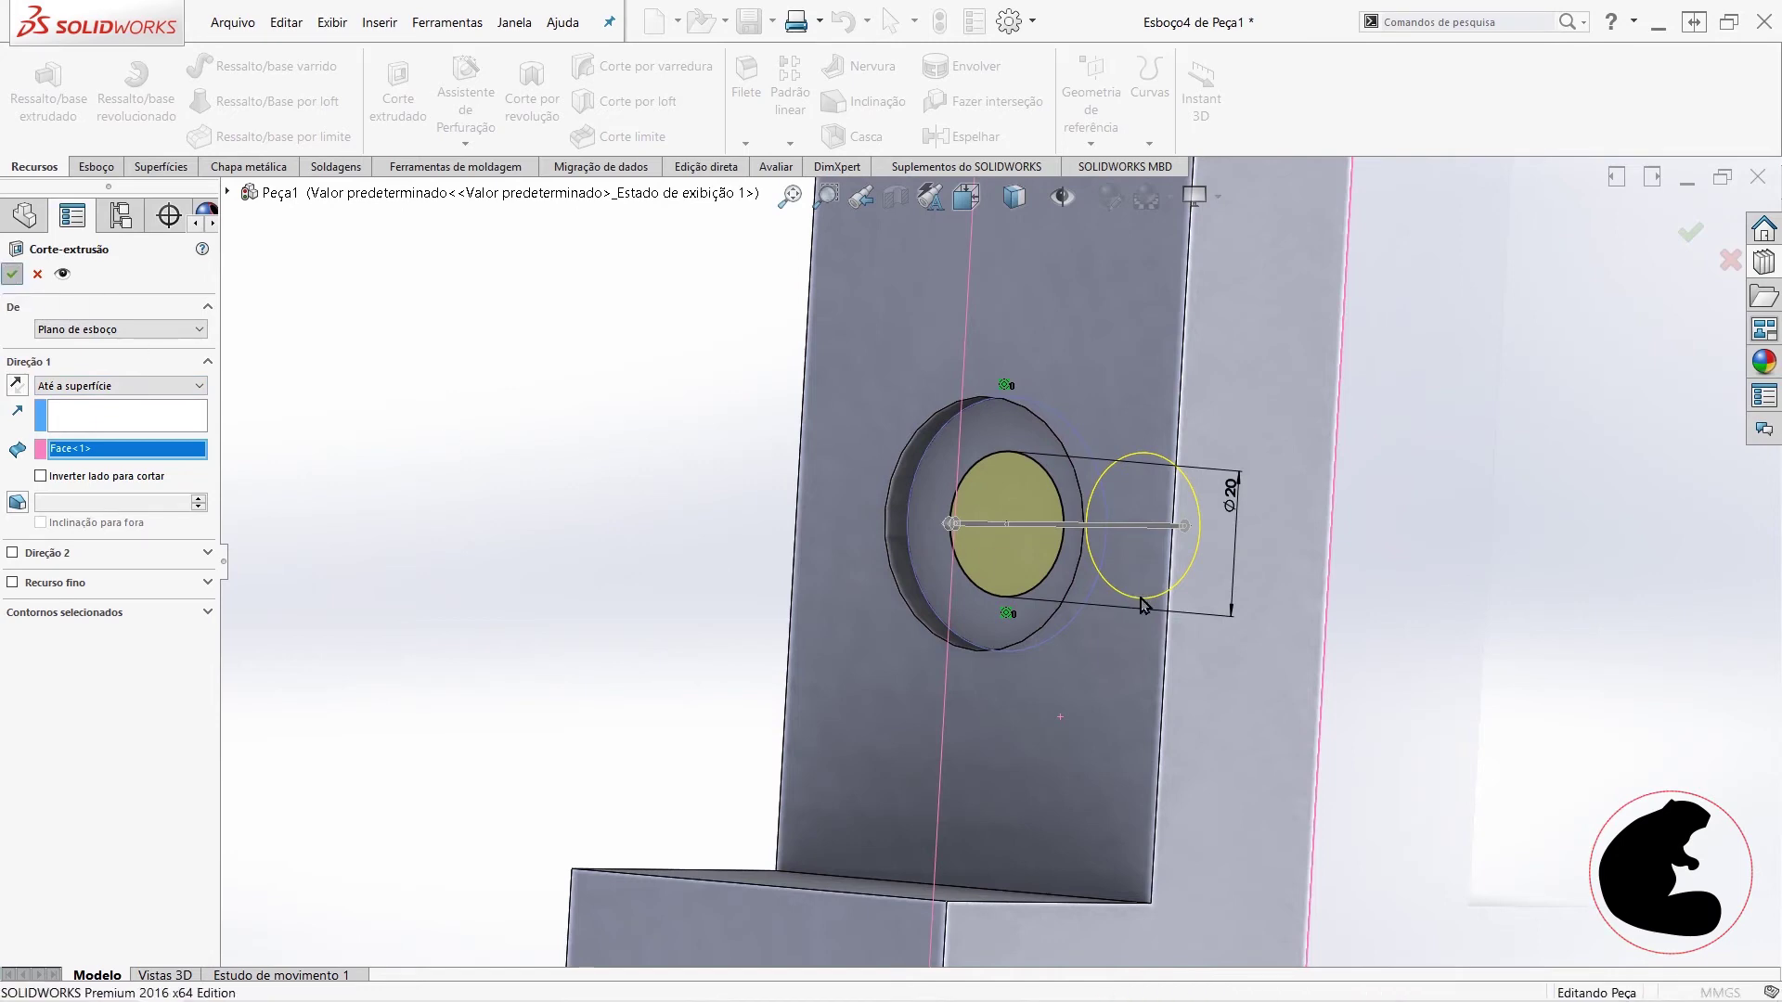
middle_click_drag(1161, 597, 1244, 604)
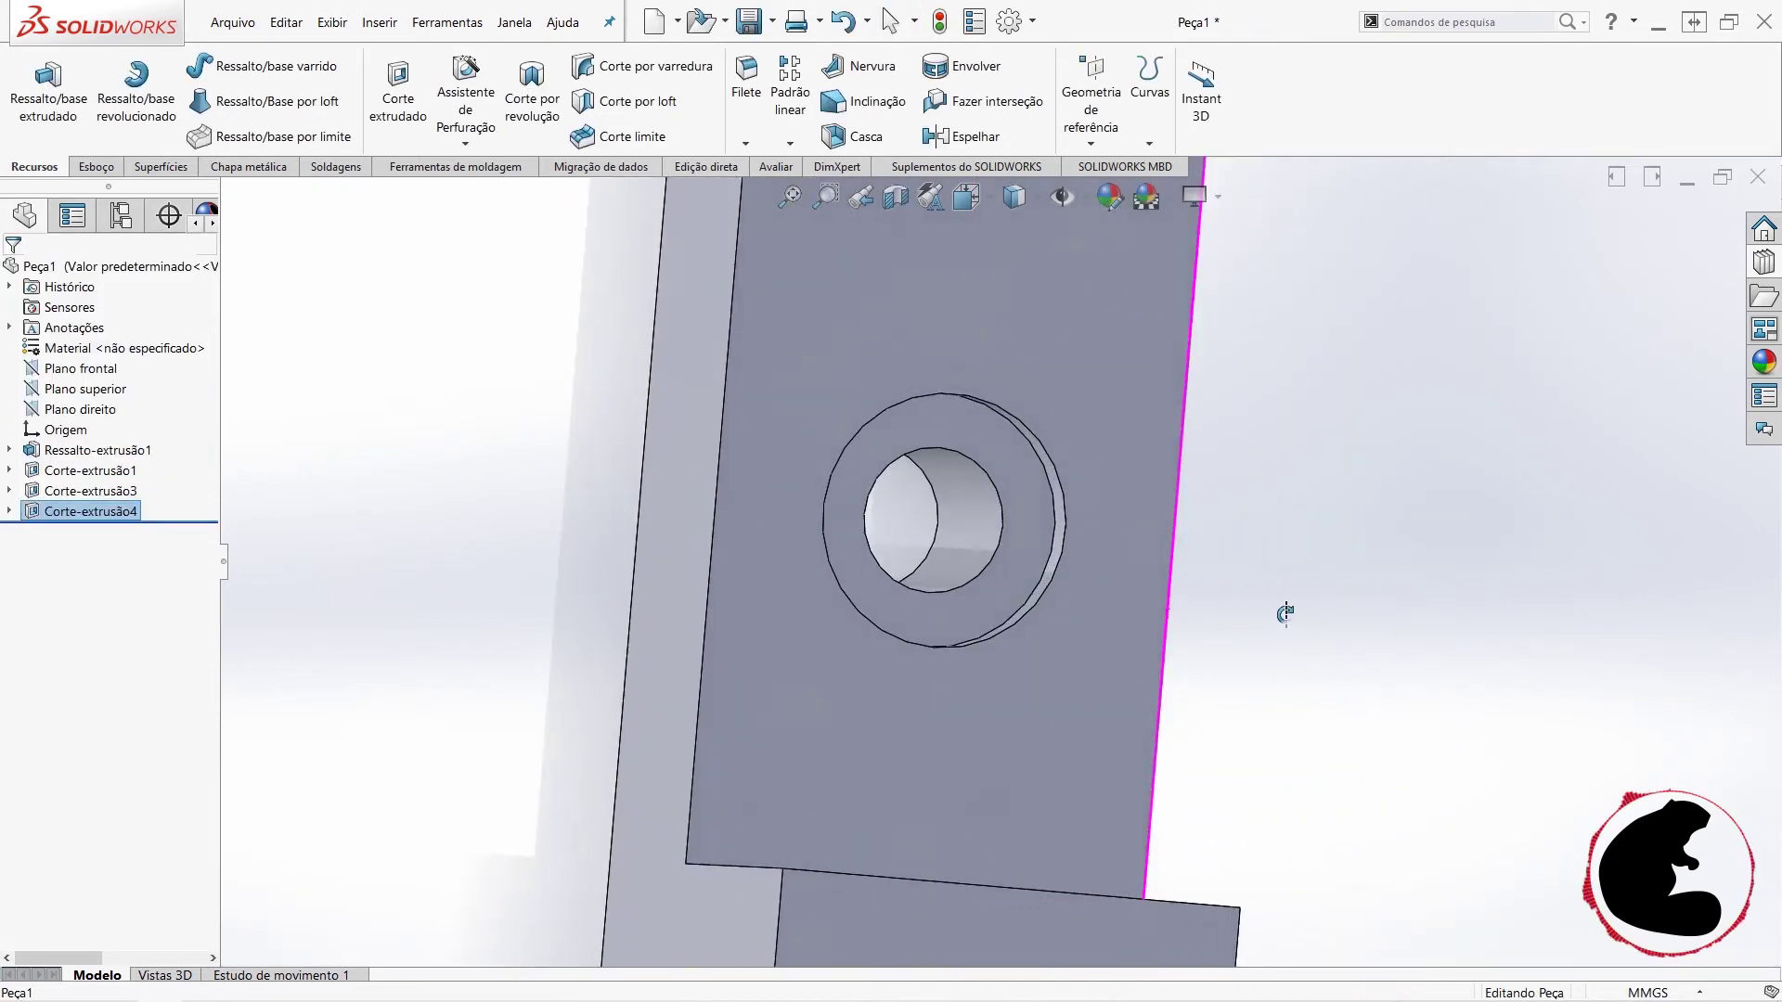
middle_click_drag(1244, 604, 1451, 620)
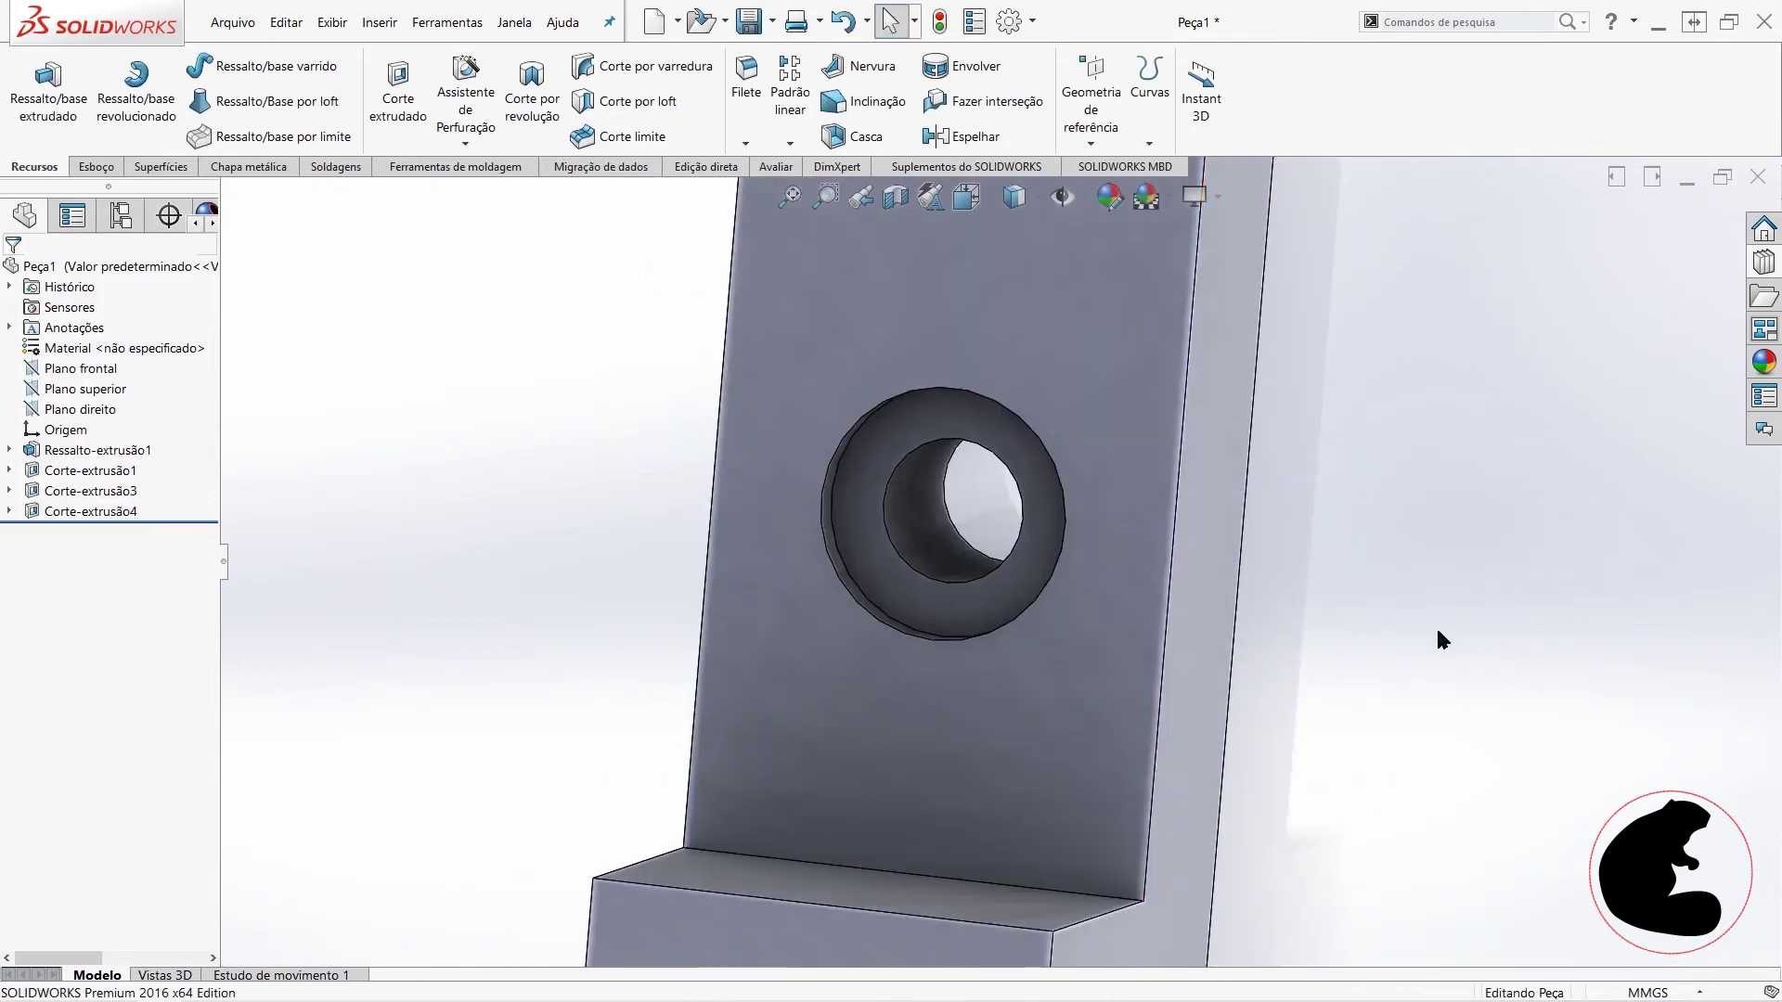
scroll(1277, 676, "up", 3)
mouse_move(1160, 654)
middle_mouse_down()
mouse_move(1133, 628)
mouse_move(1018, 609)
mouse_move(775, 594)
middle_mouse_up()
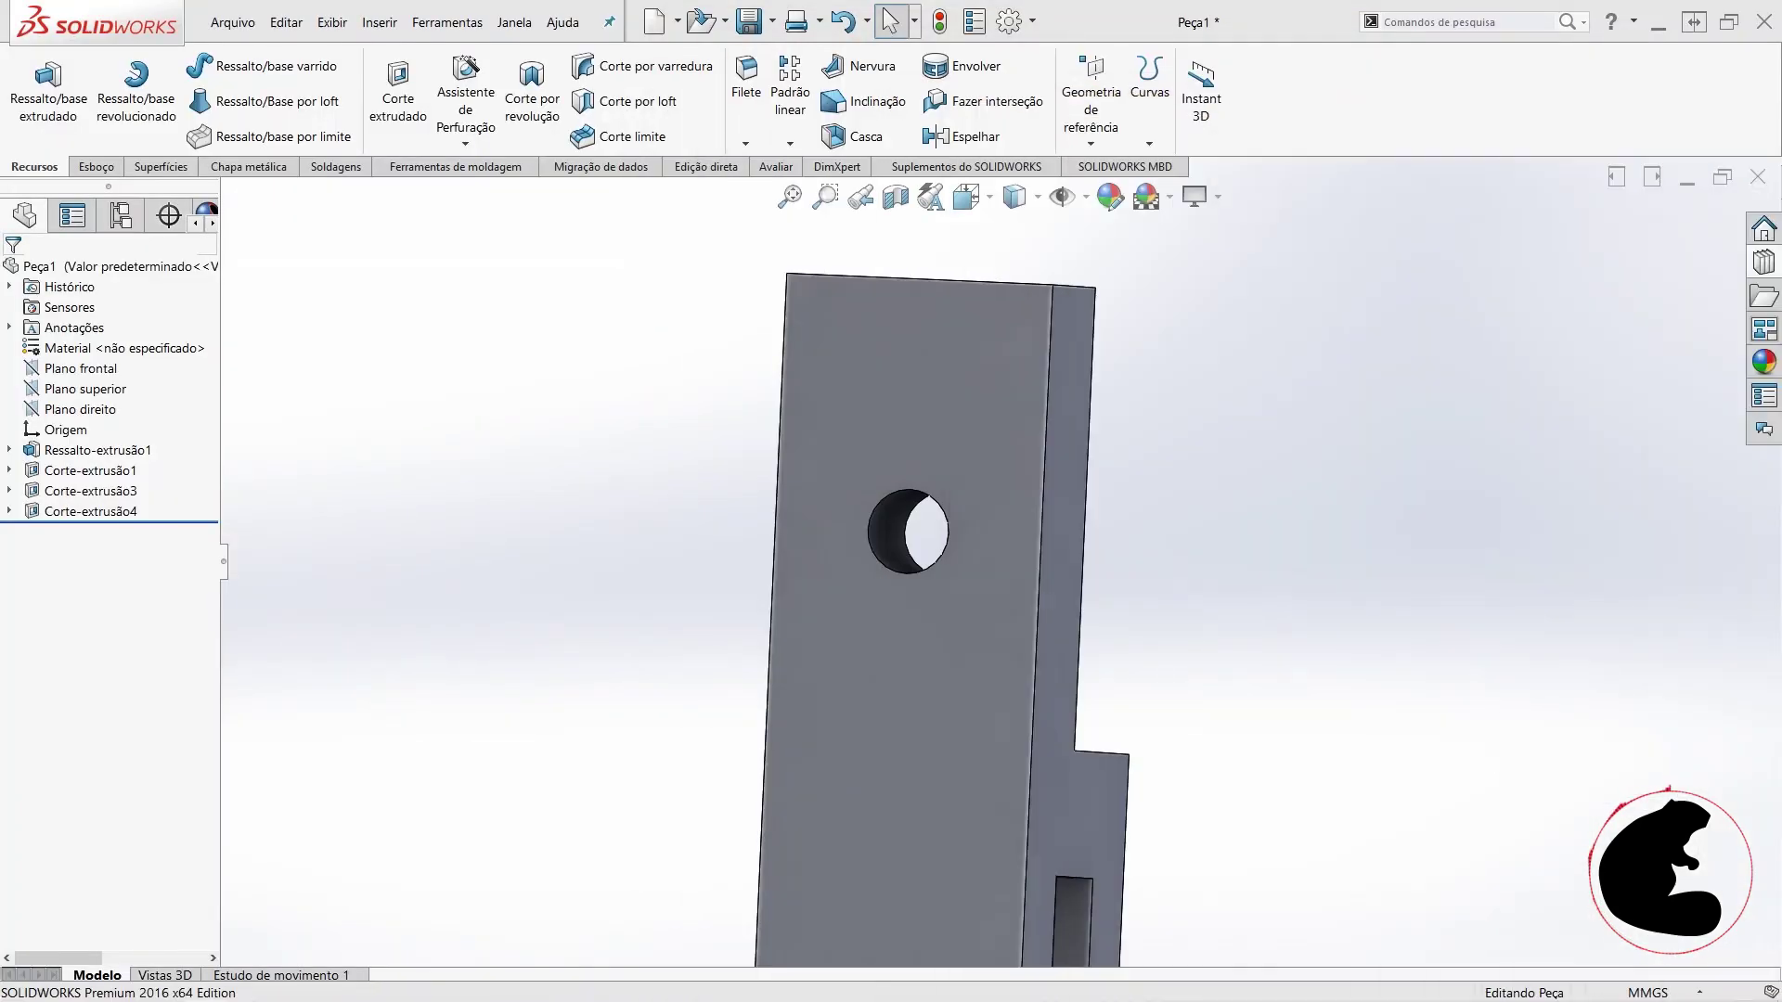
left_click(943, 660)
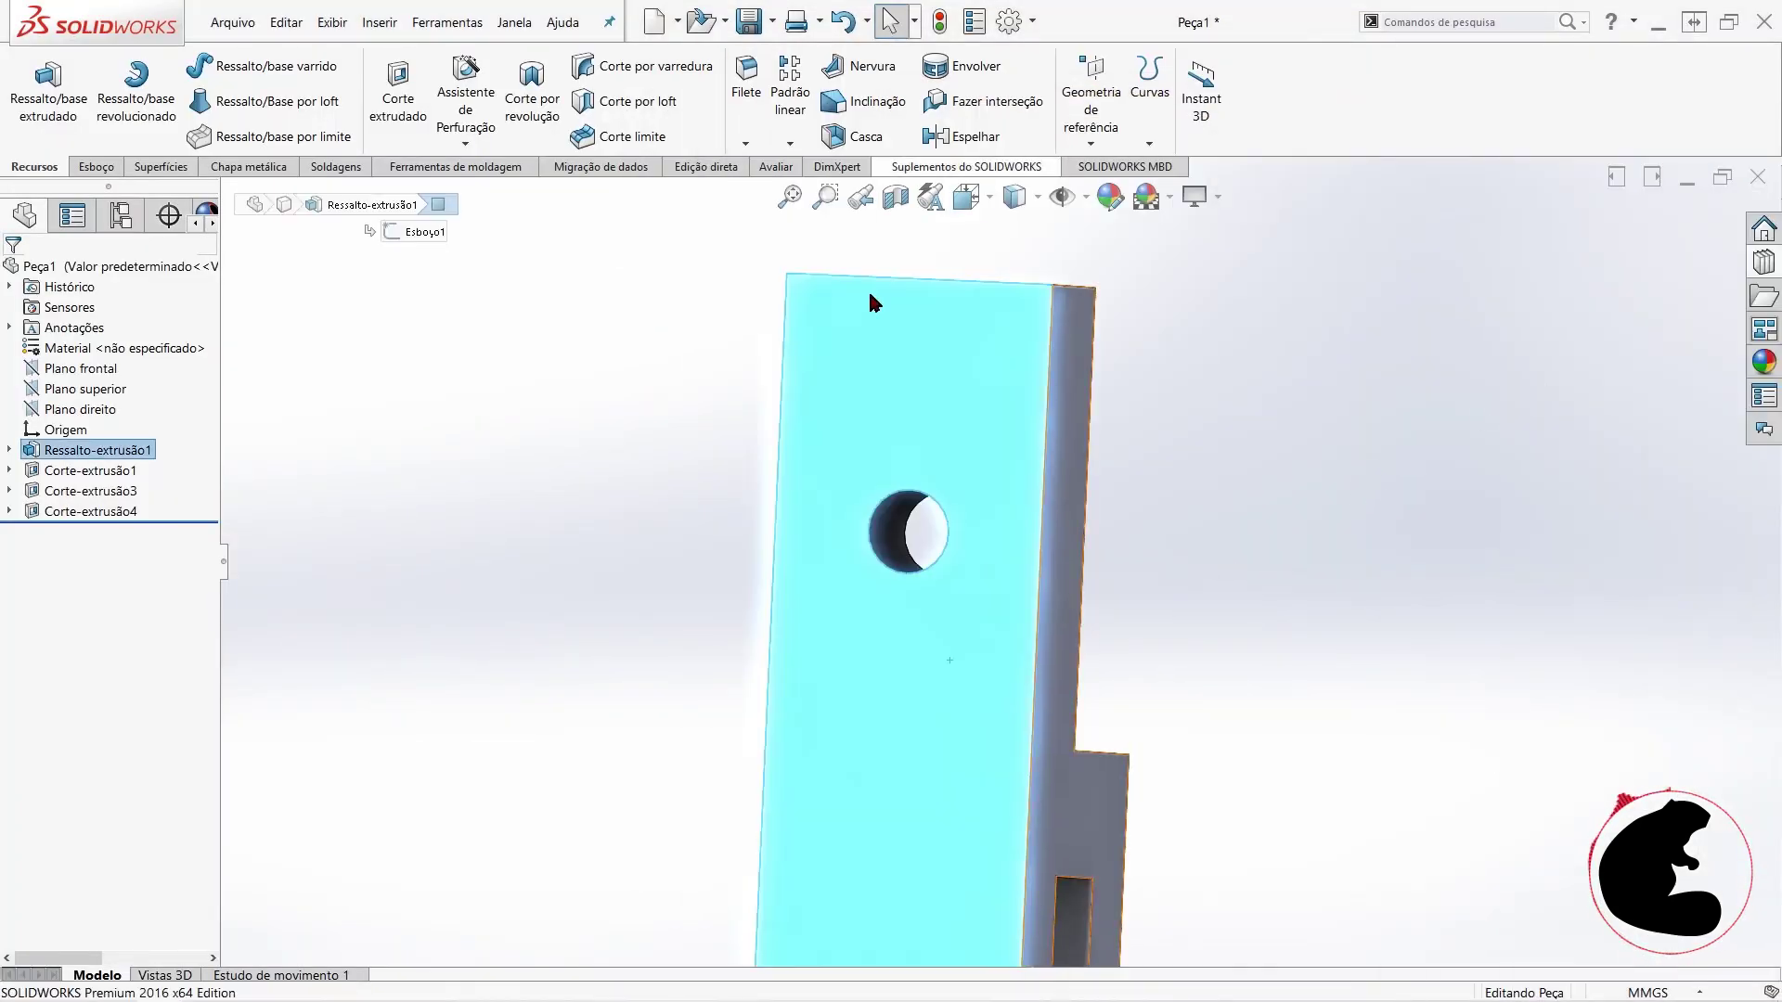
- Start sketch Esboço5 on the underside, viewed face-on, and draw a large circle
left_click(78, 166)
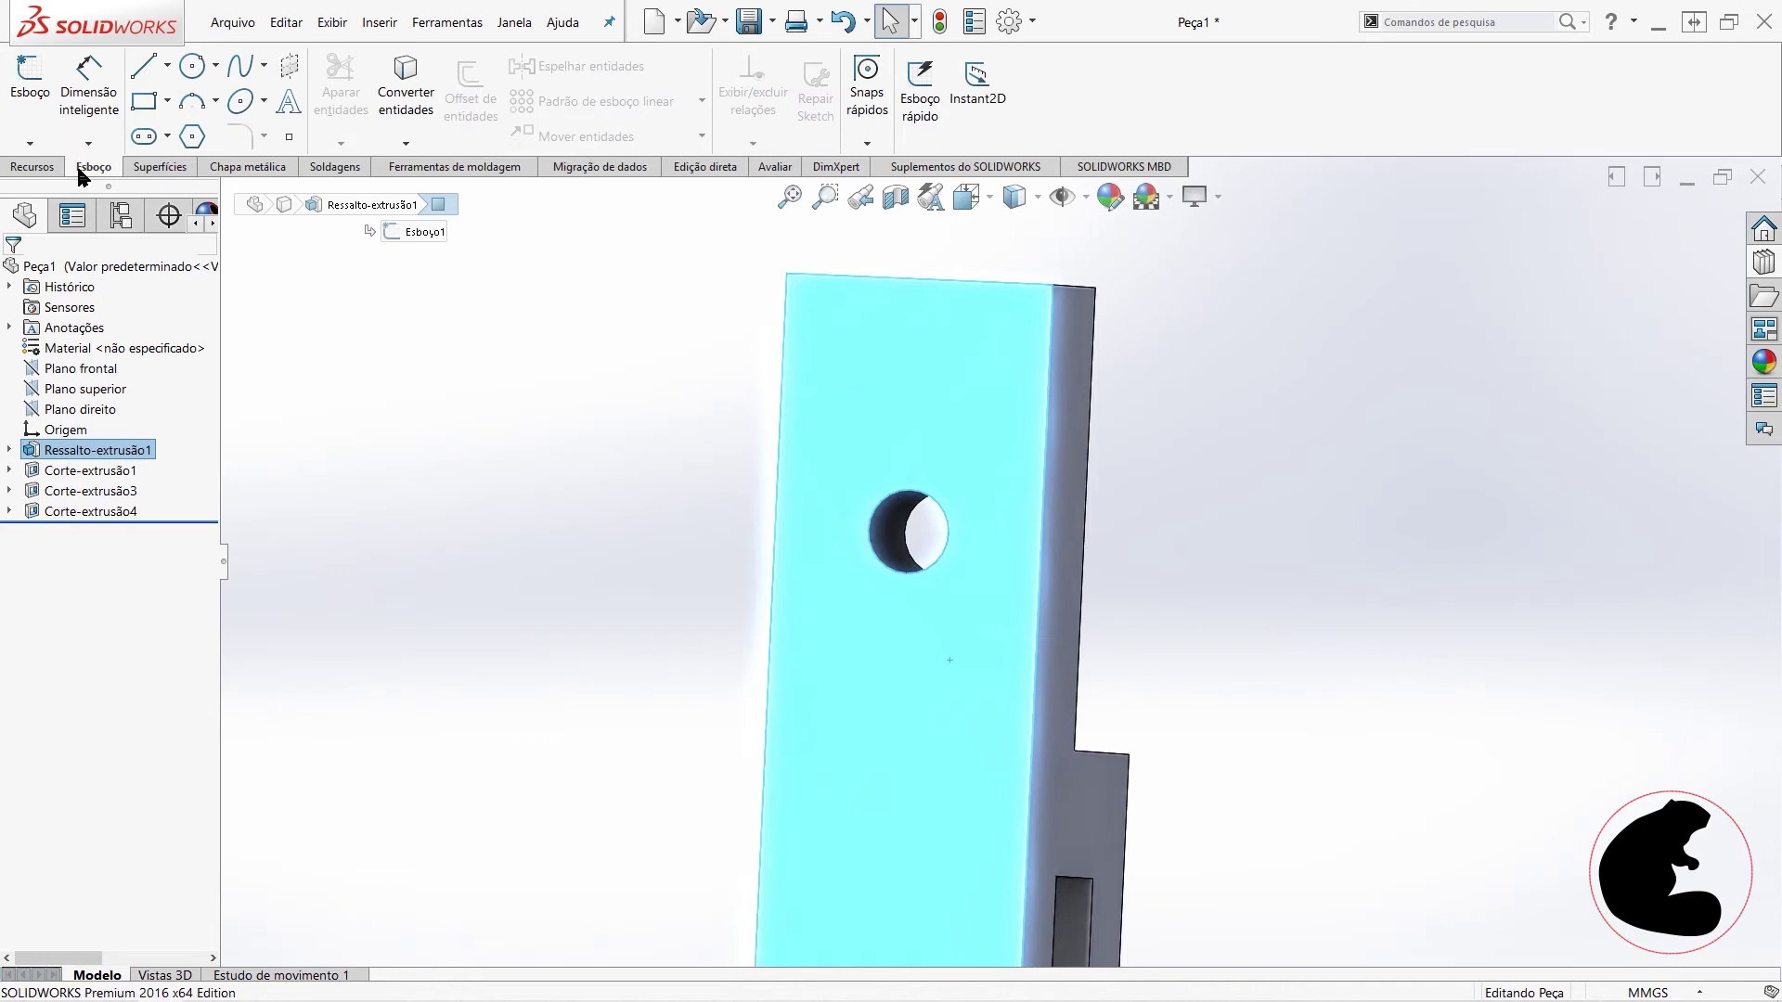
left_click(34, 104)
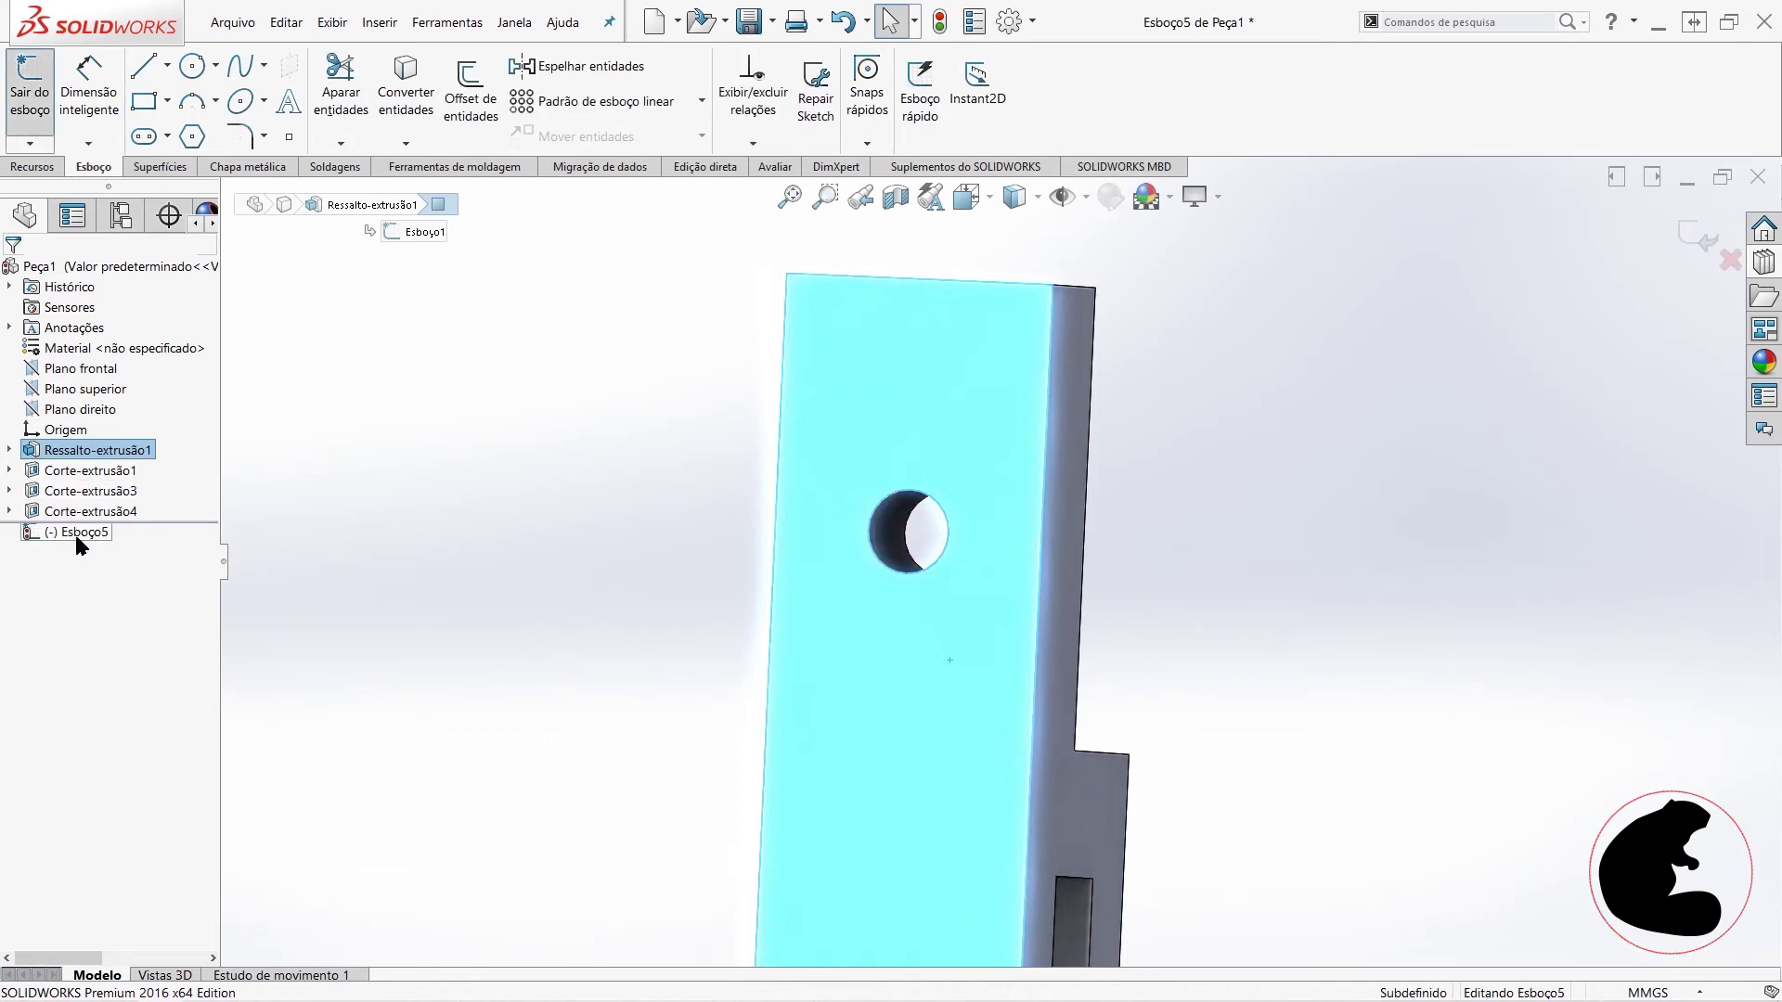
right_click(75, 535)
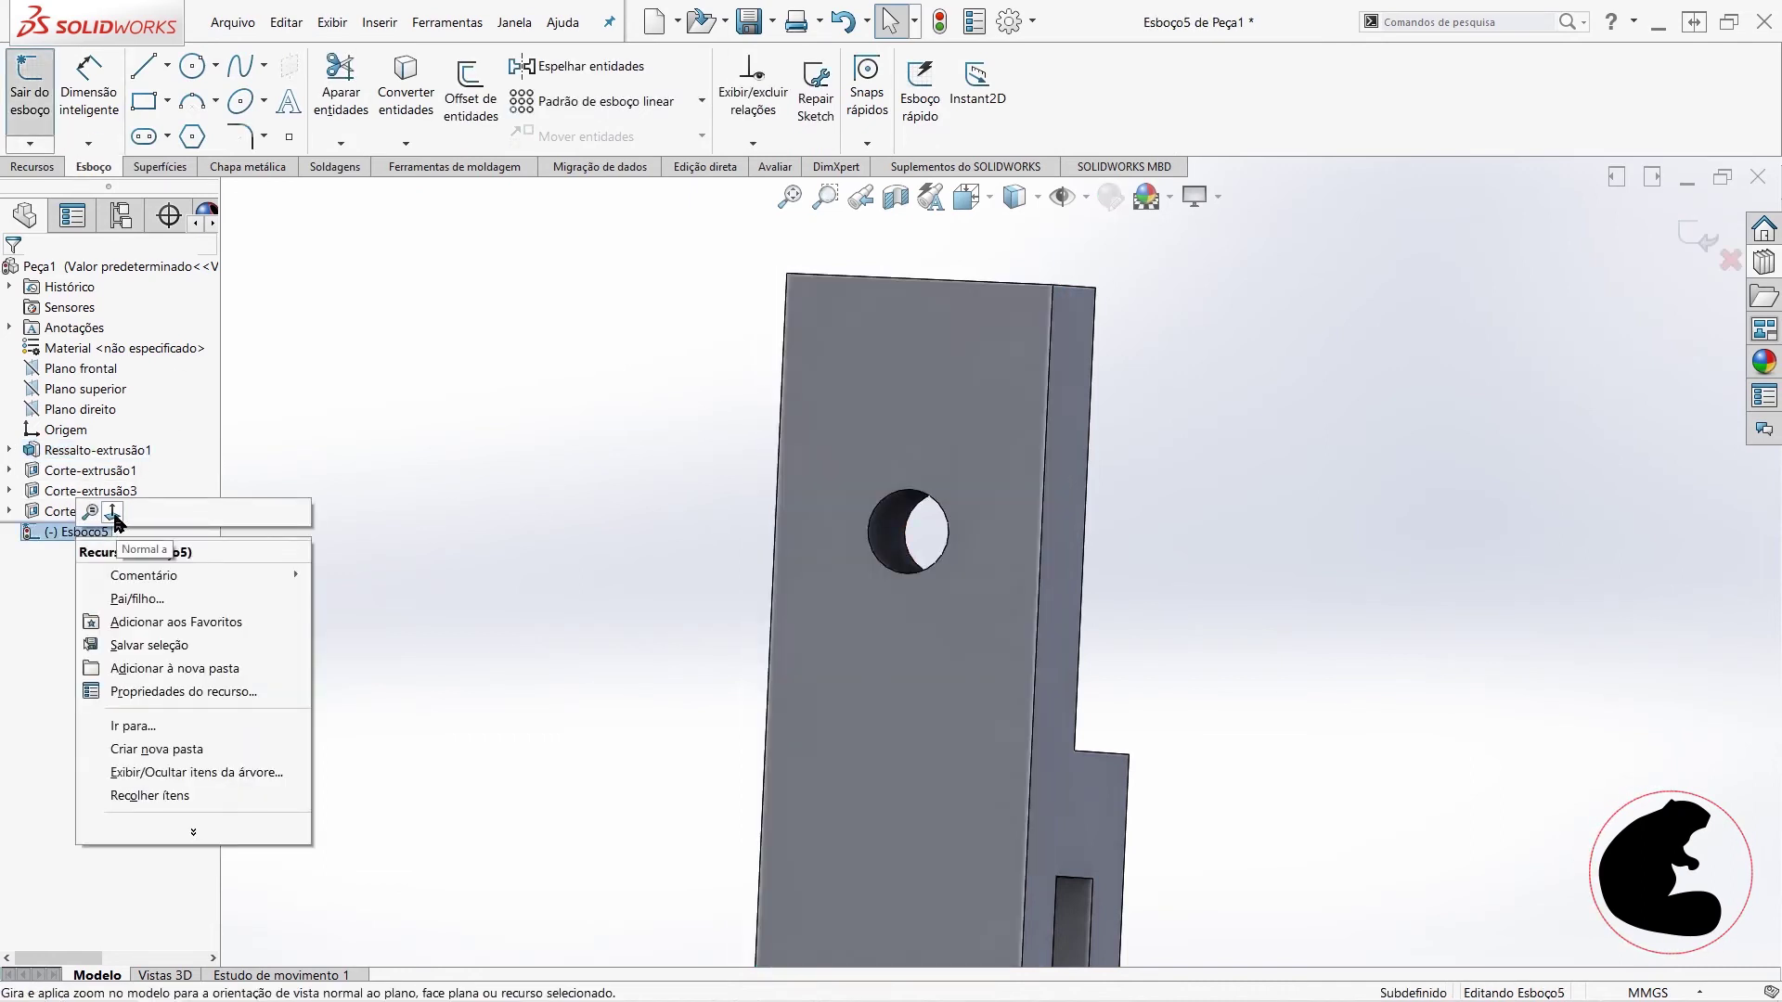
left_click(114, 512)
scroll(1016, 660, "down", 3)
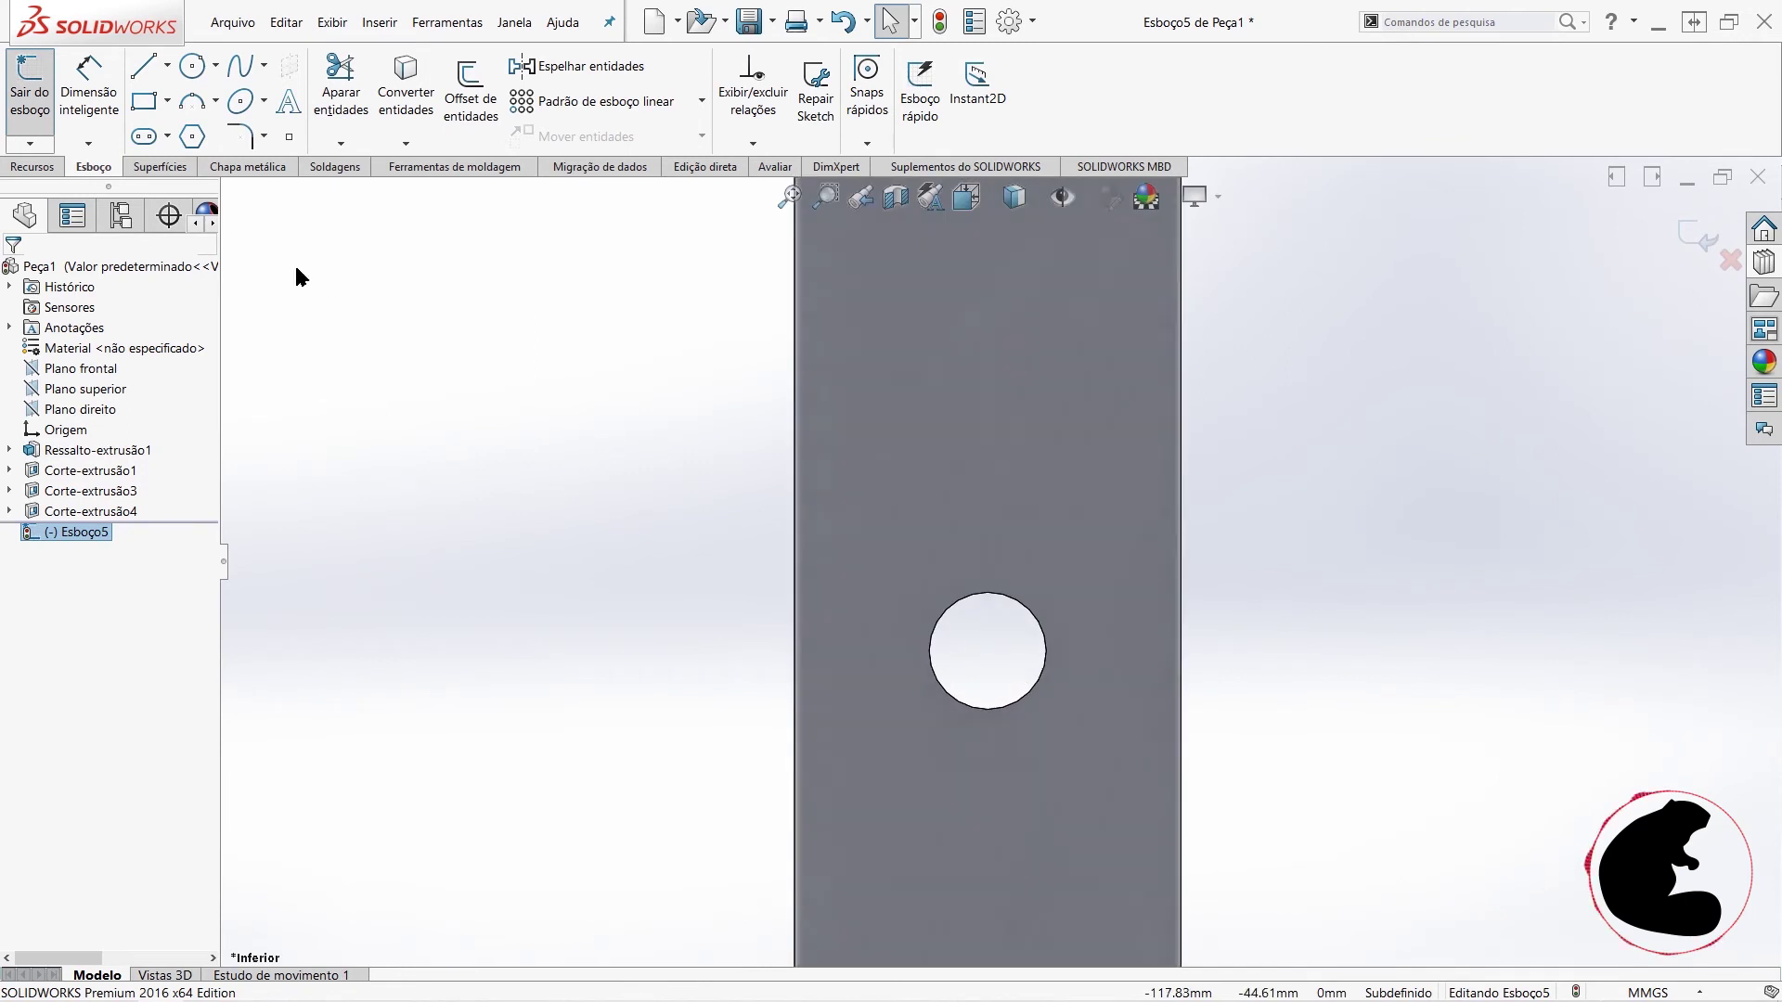
left_click(193, 65)
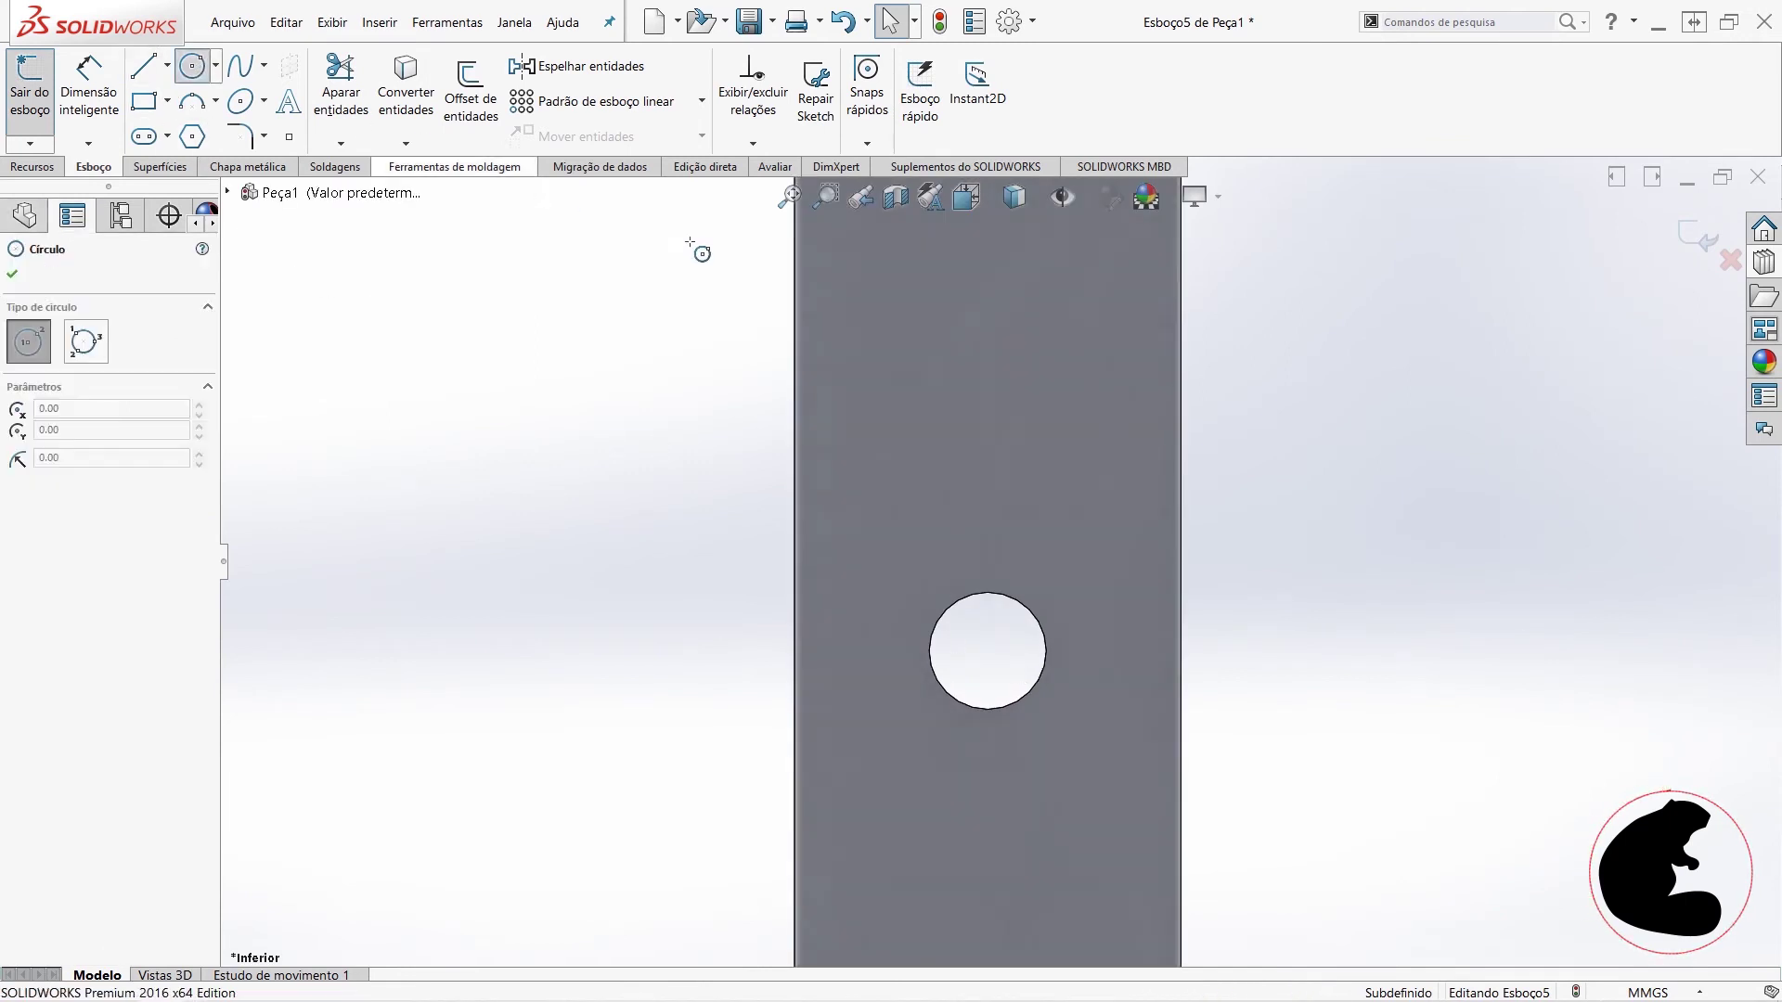
left_click(972, 533)
left_click(1301, 534)
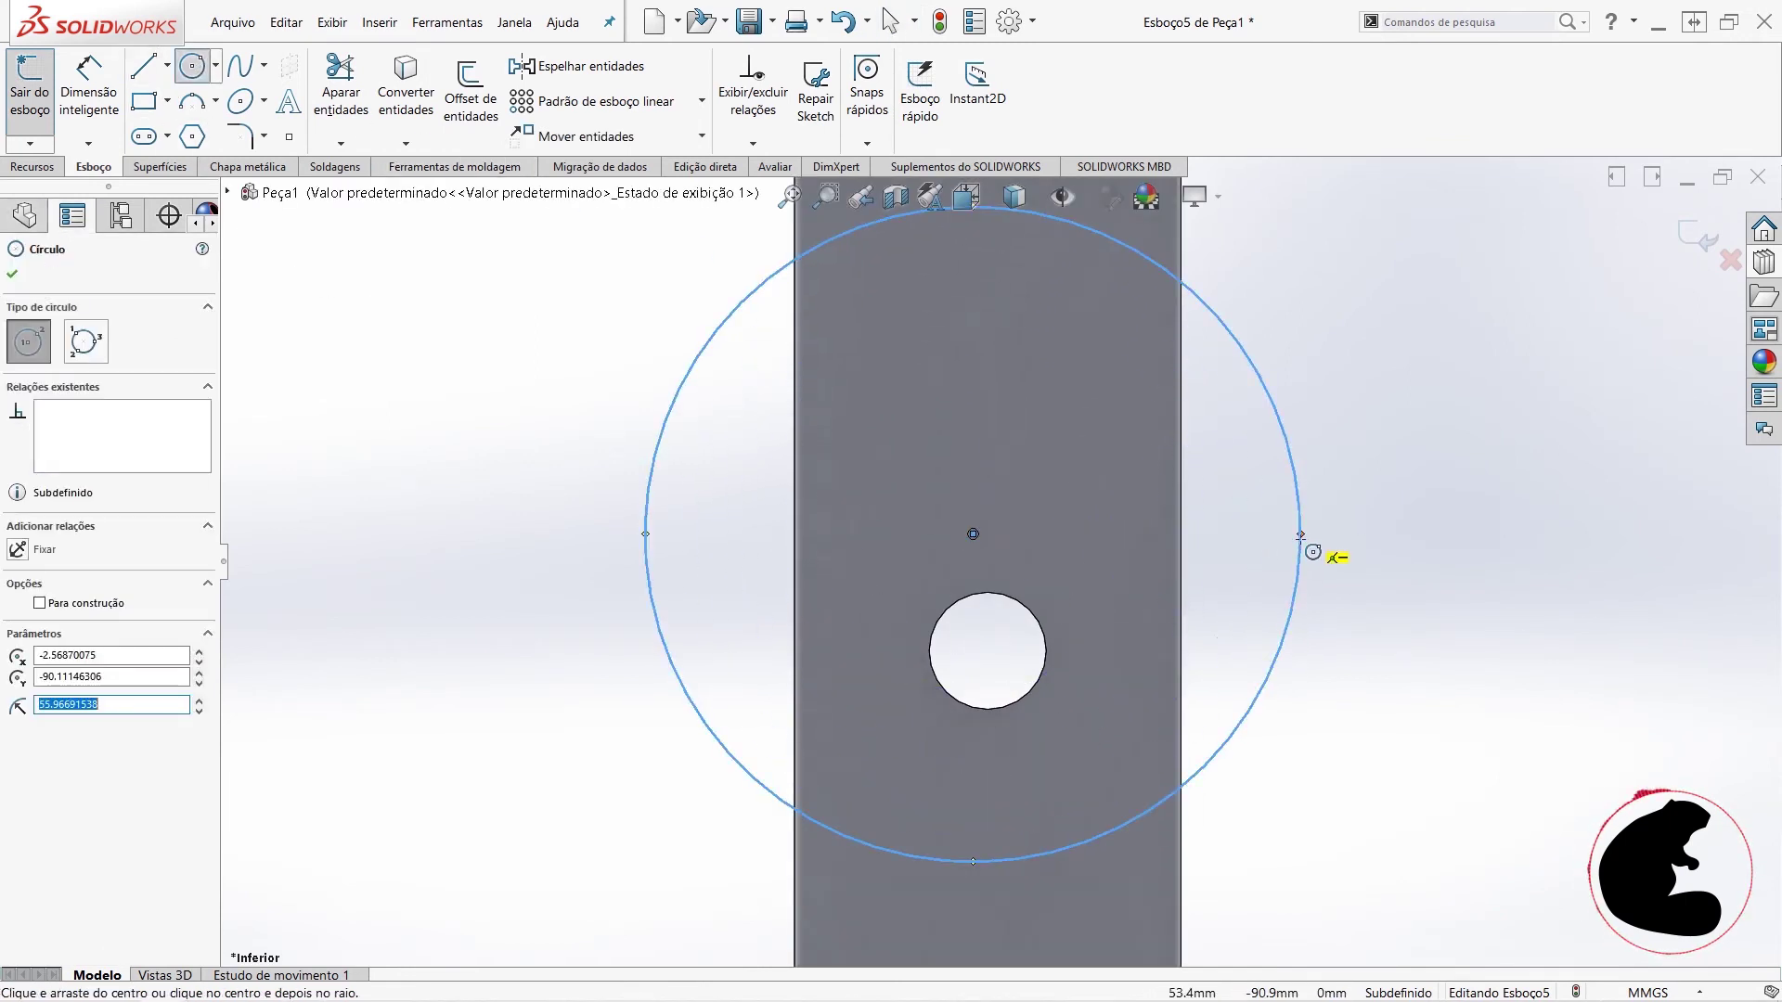
key("Escape")
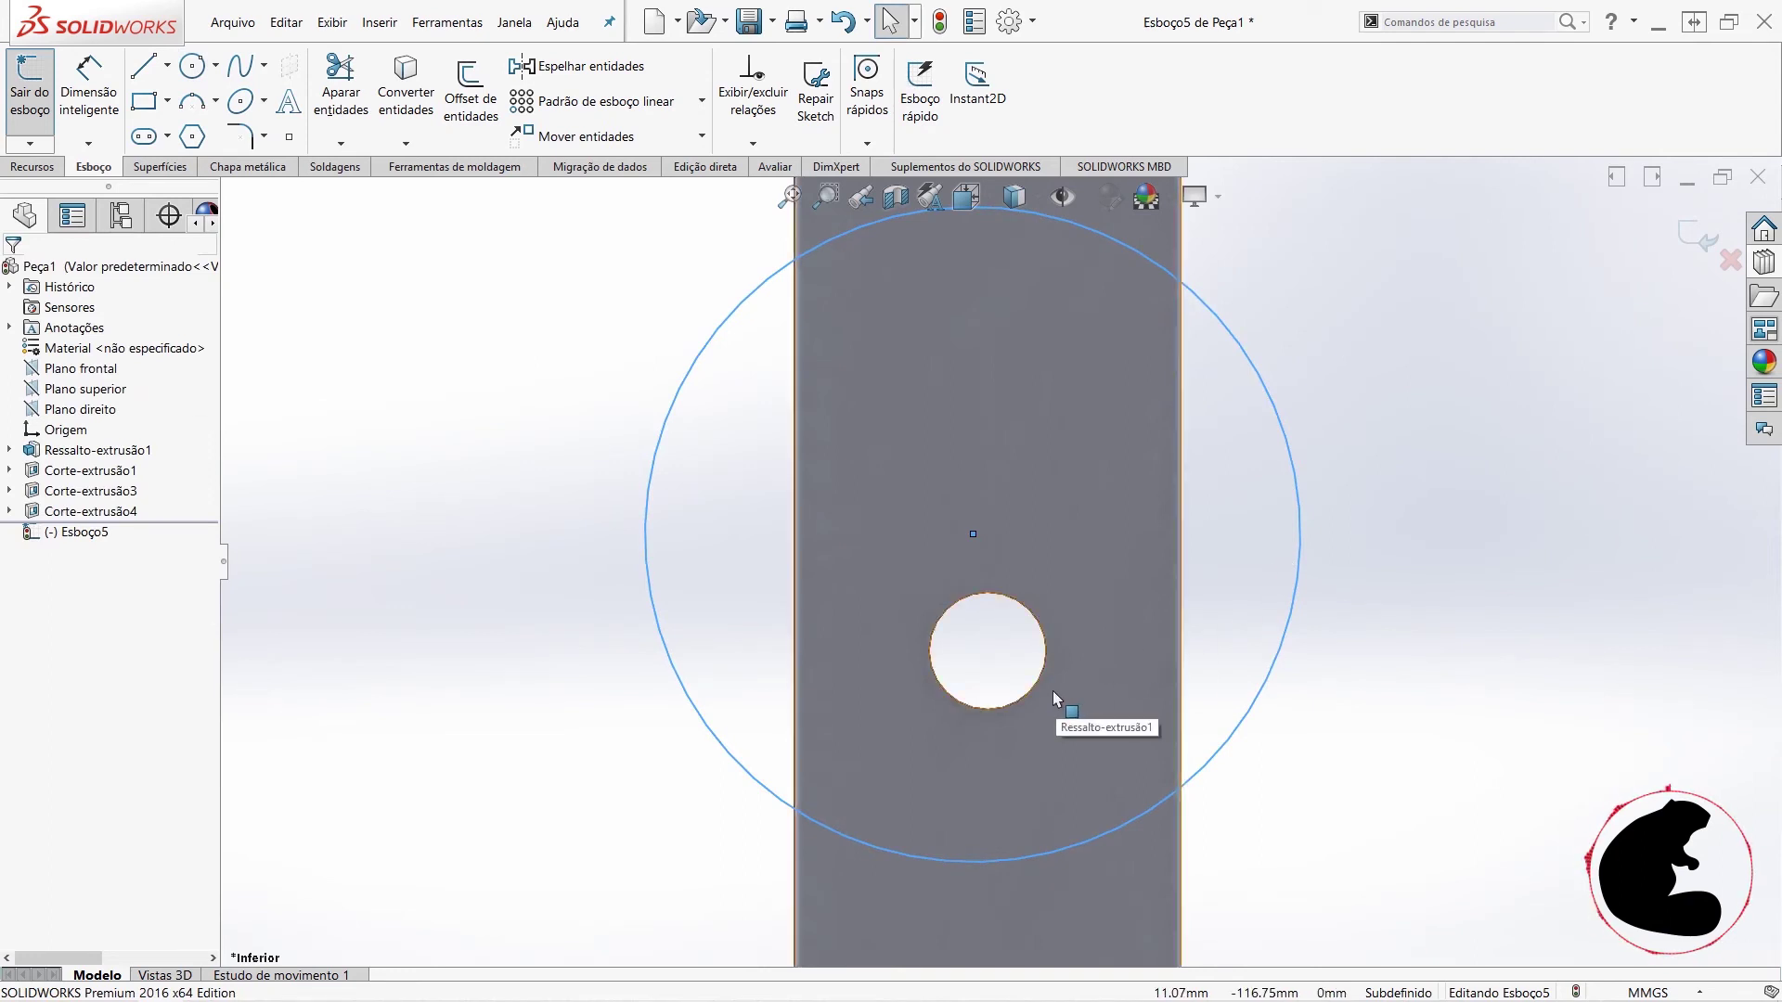
- Make the large circle concentric with the 20 mm hole edge
scroll(1043, 677, "down", 3)
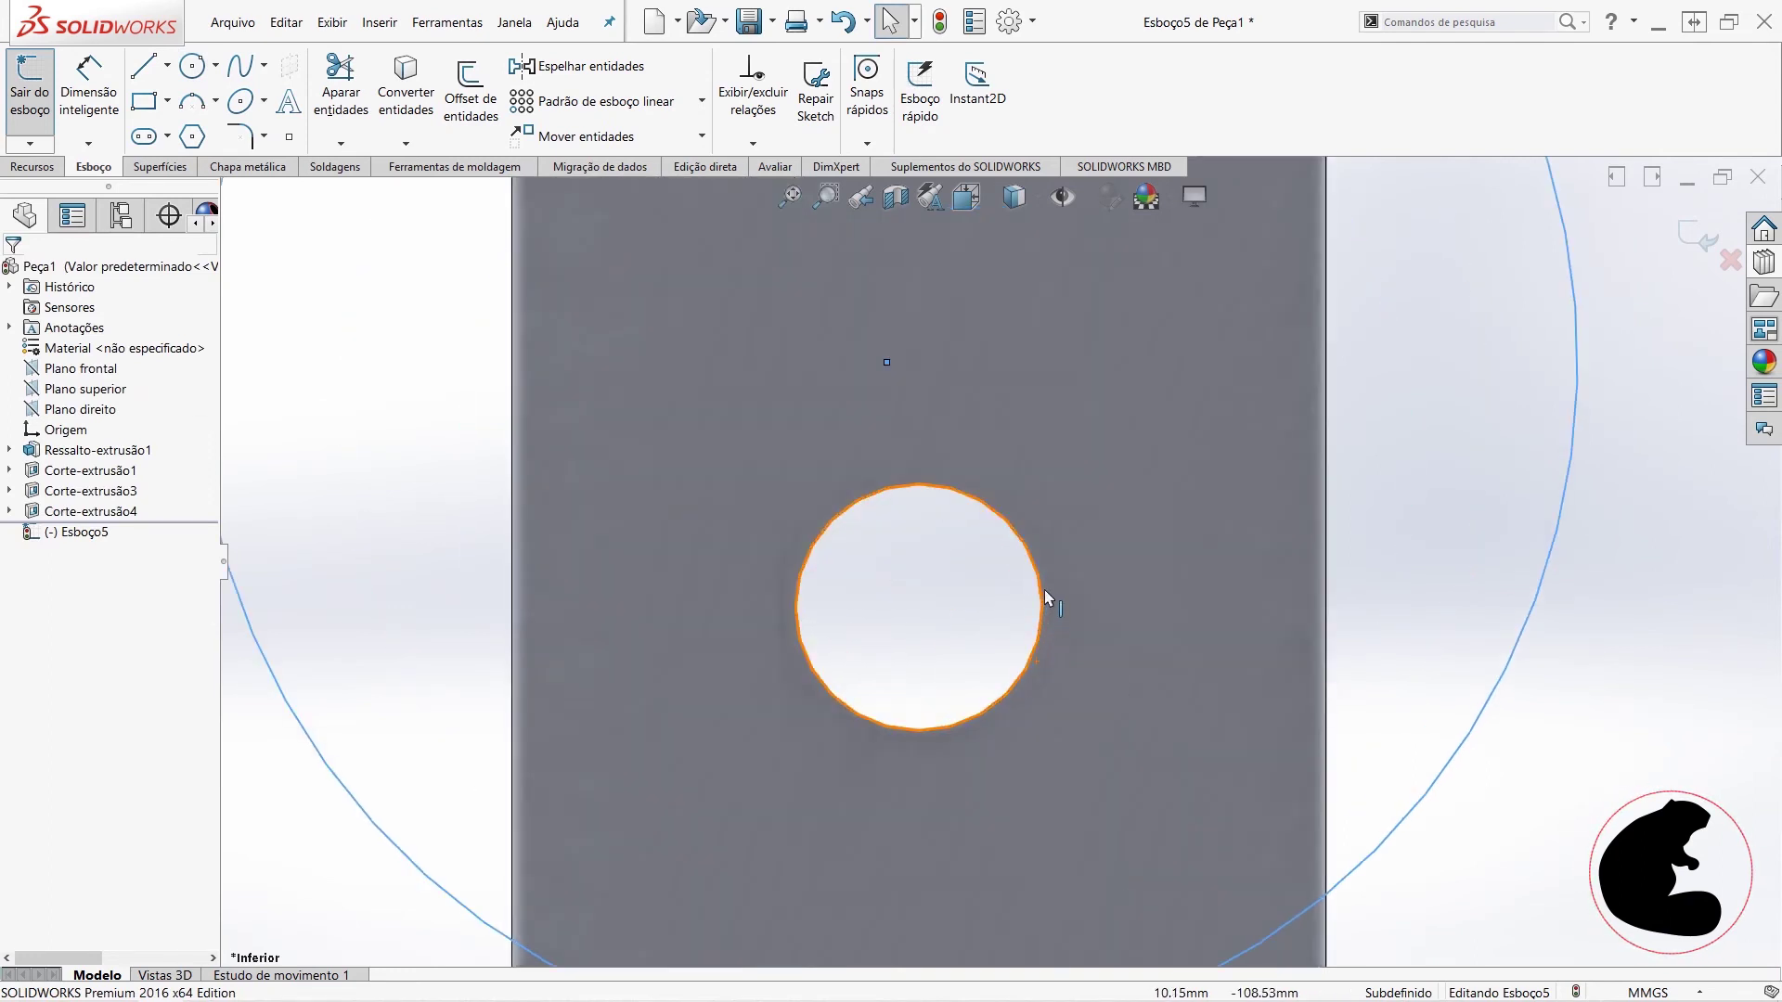
left_click(1033, 557)
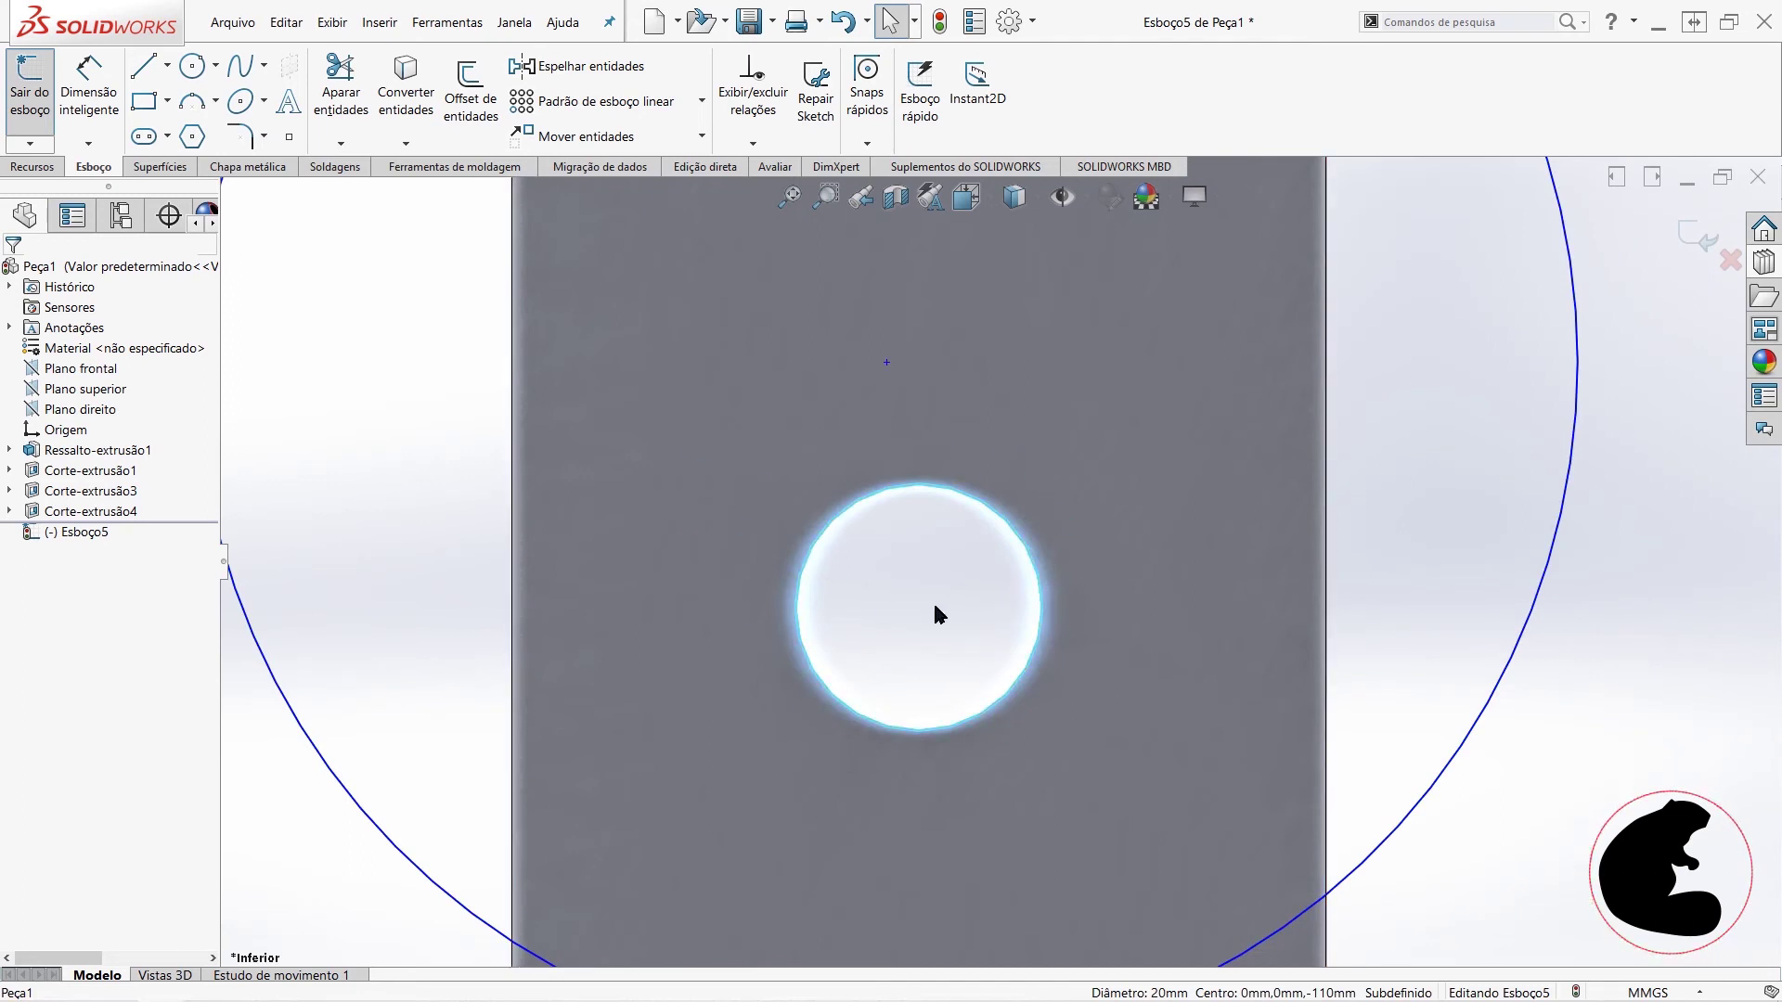
scroll(894, 633, "up", 2)
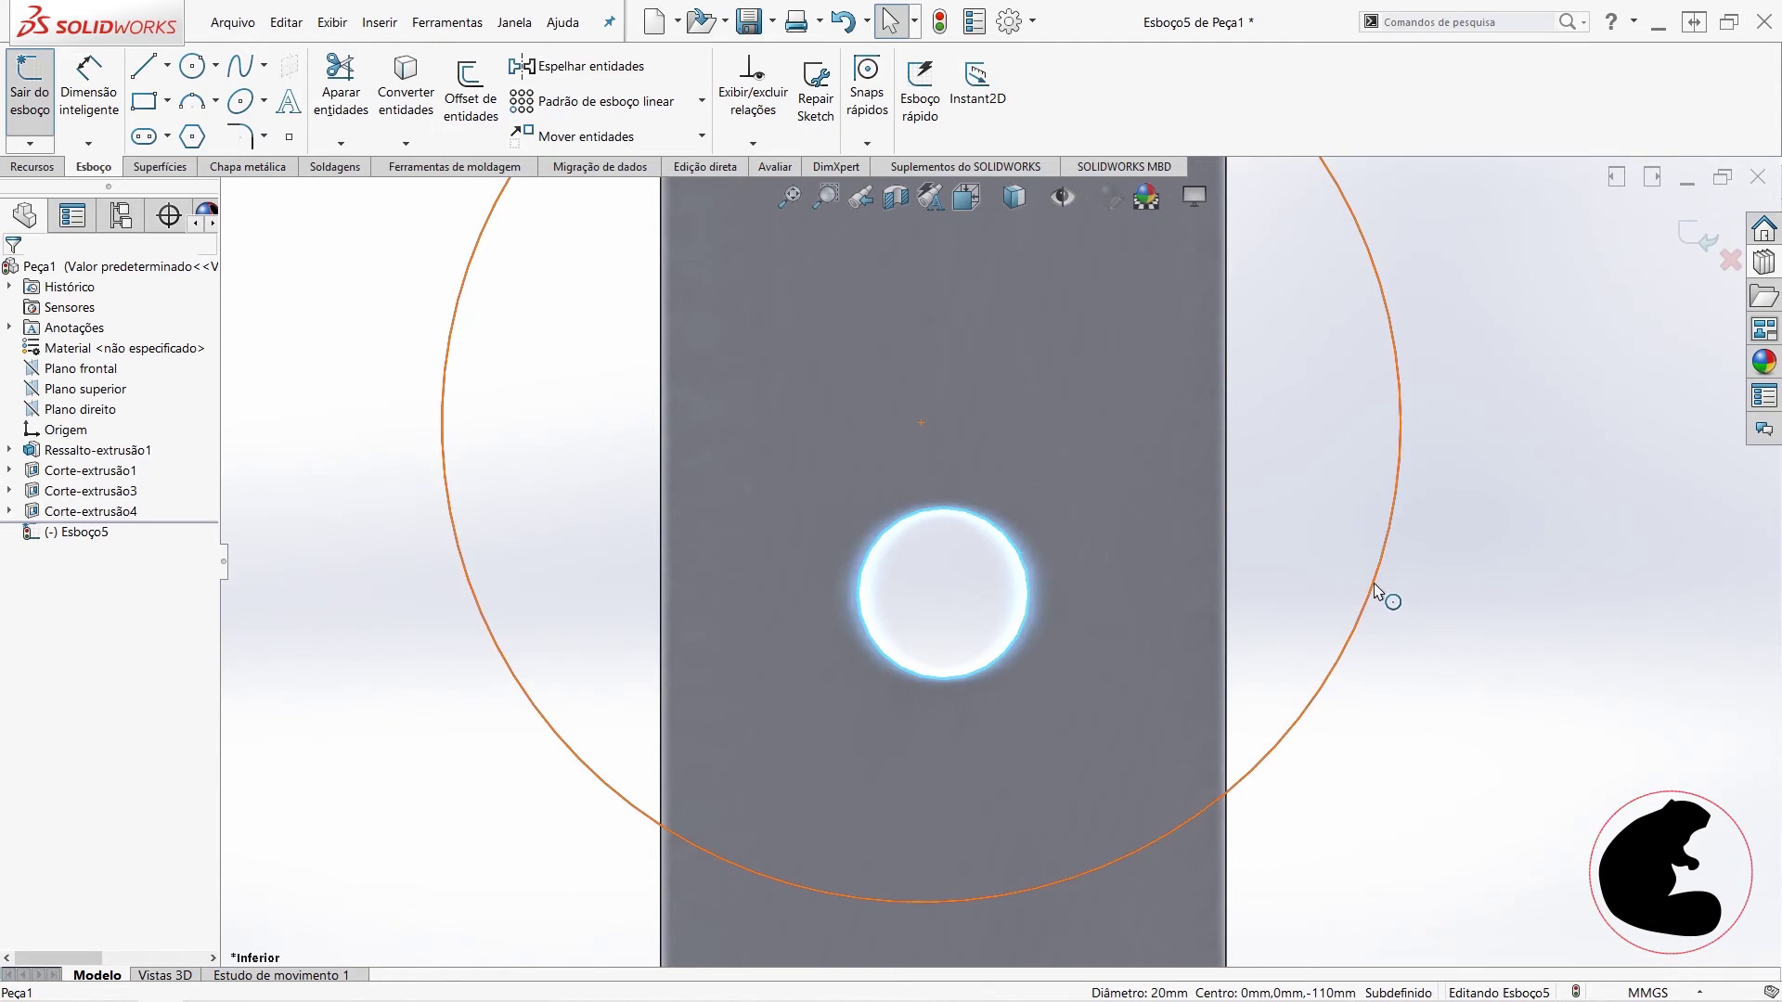
left_click(1395, 374, "ctrl")
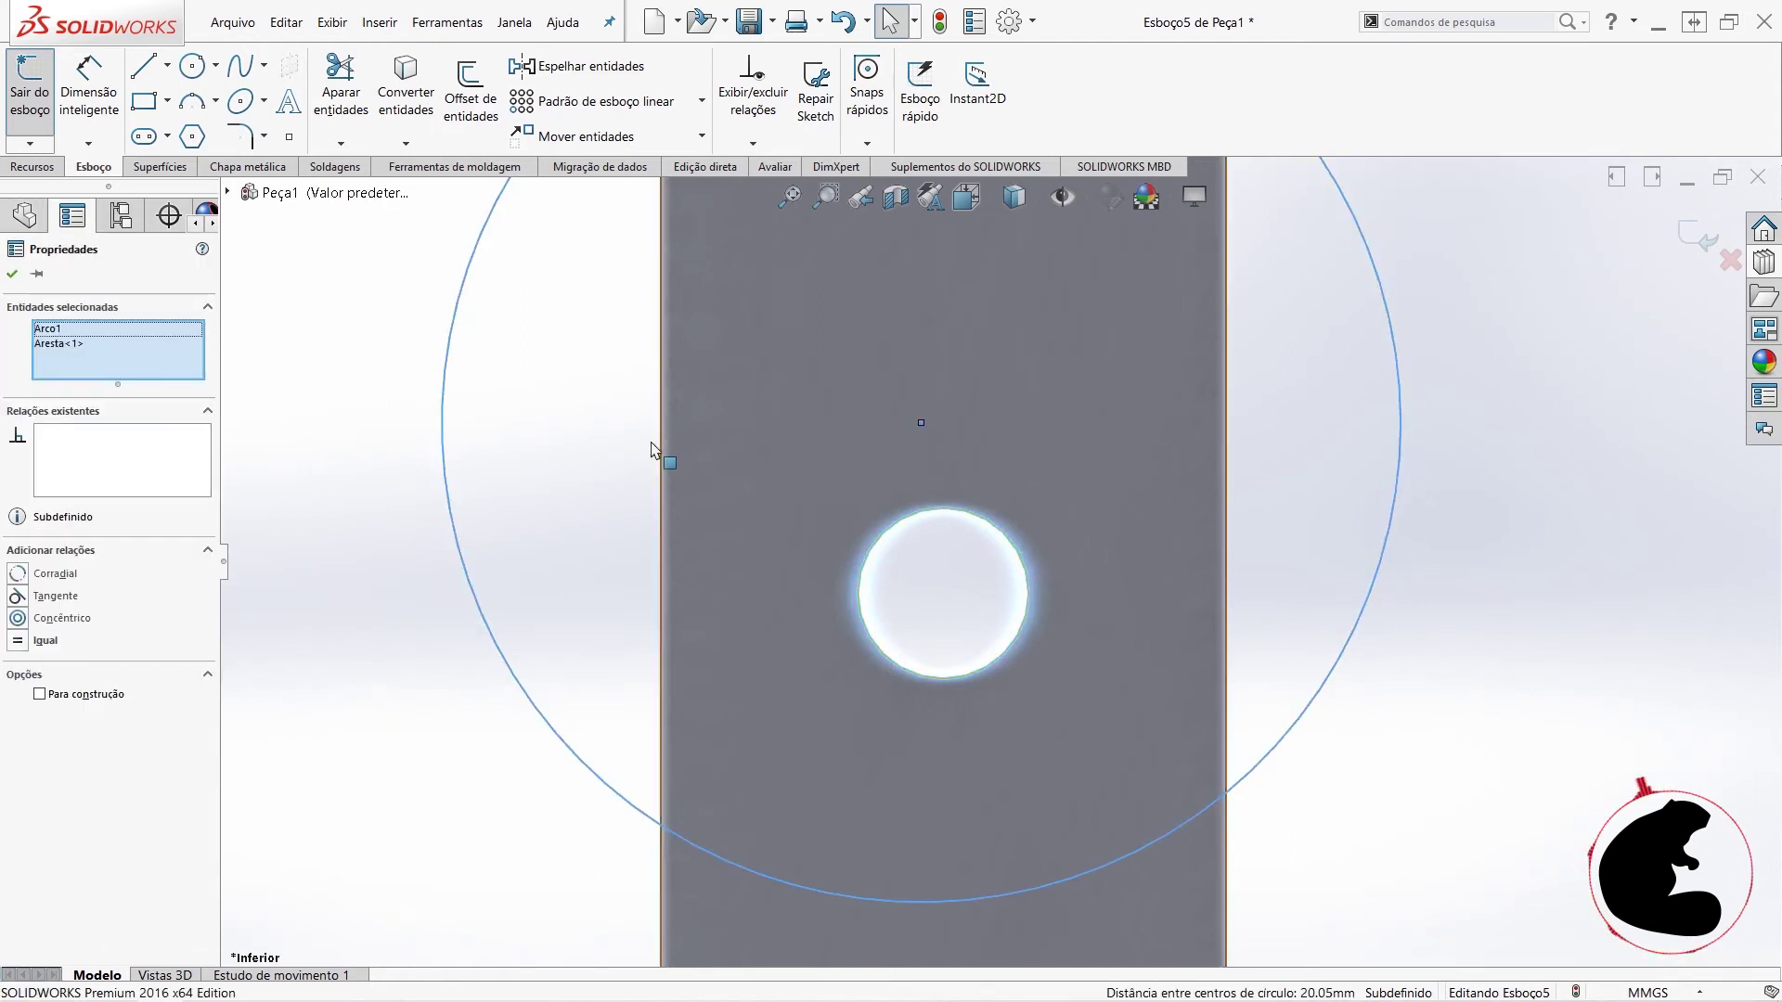
left_click(13, 620)
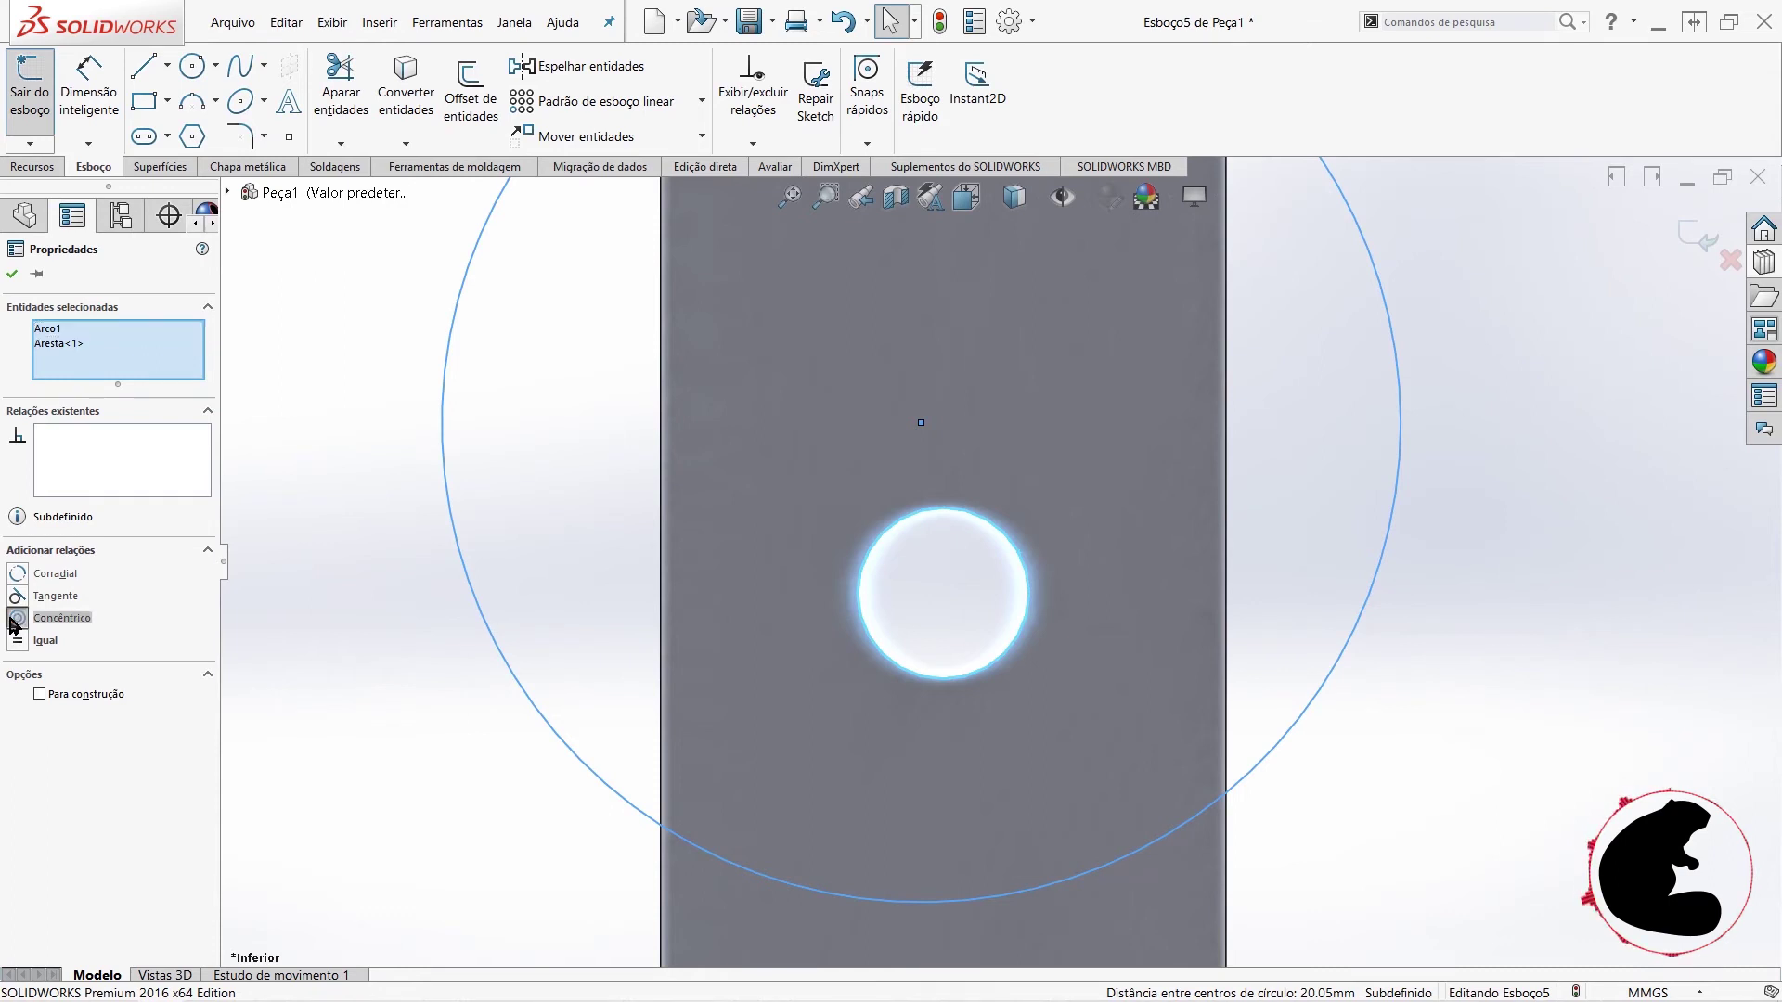
scroll(719, 733, "up", 3)
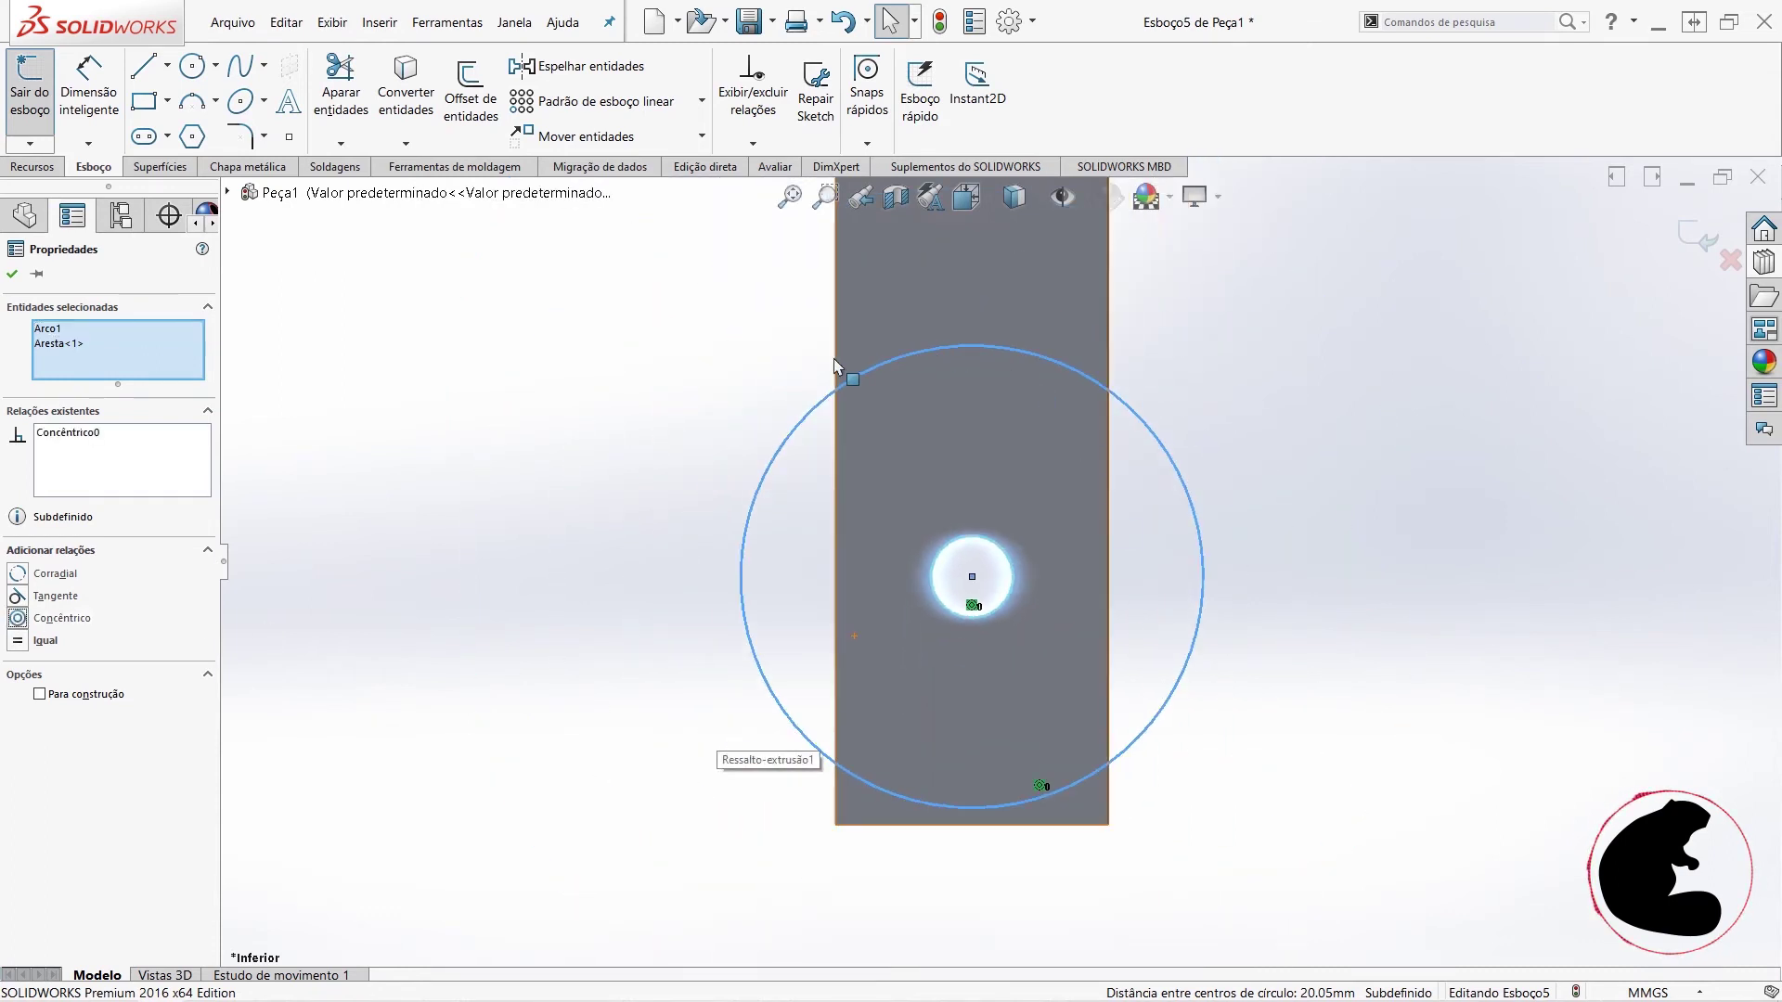
left_click(1391, 477)
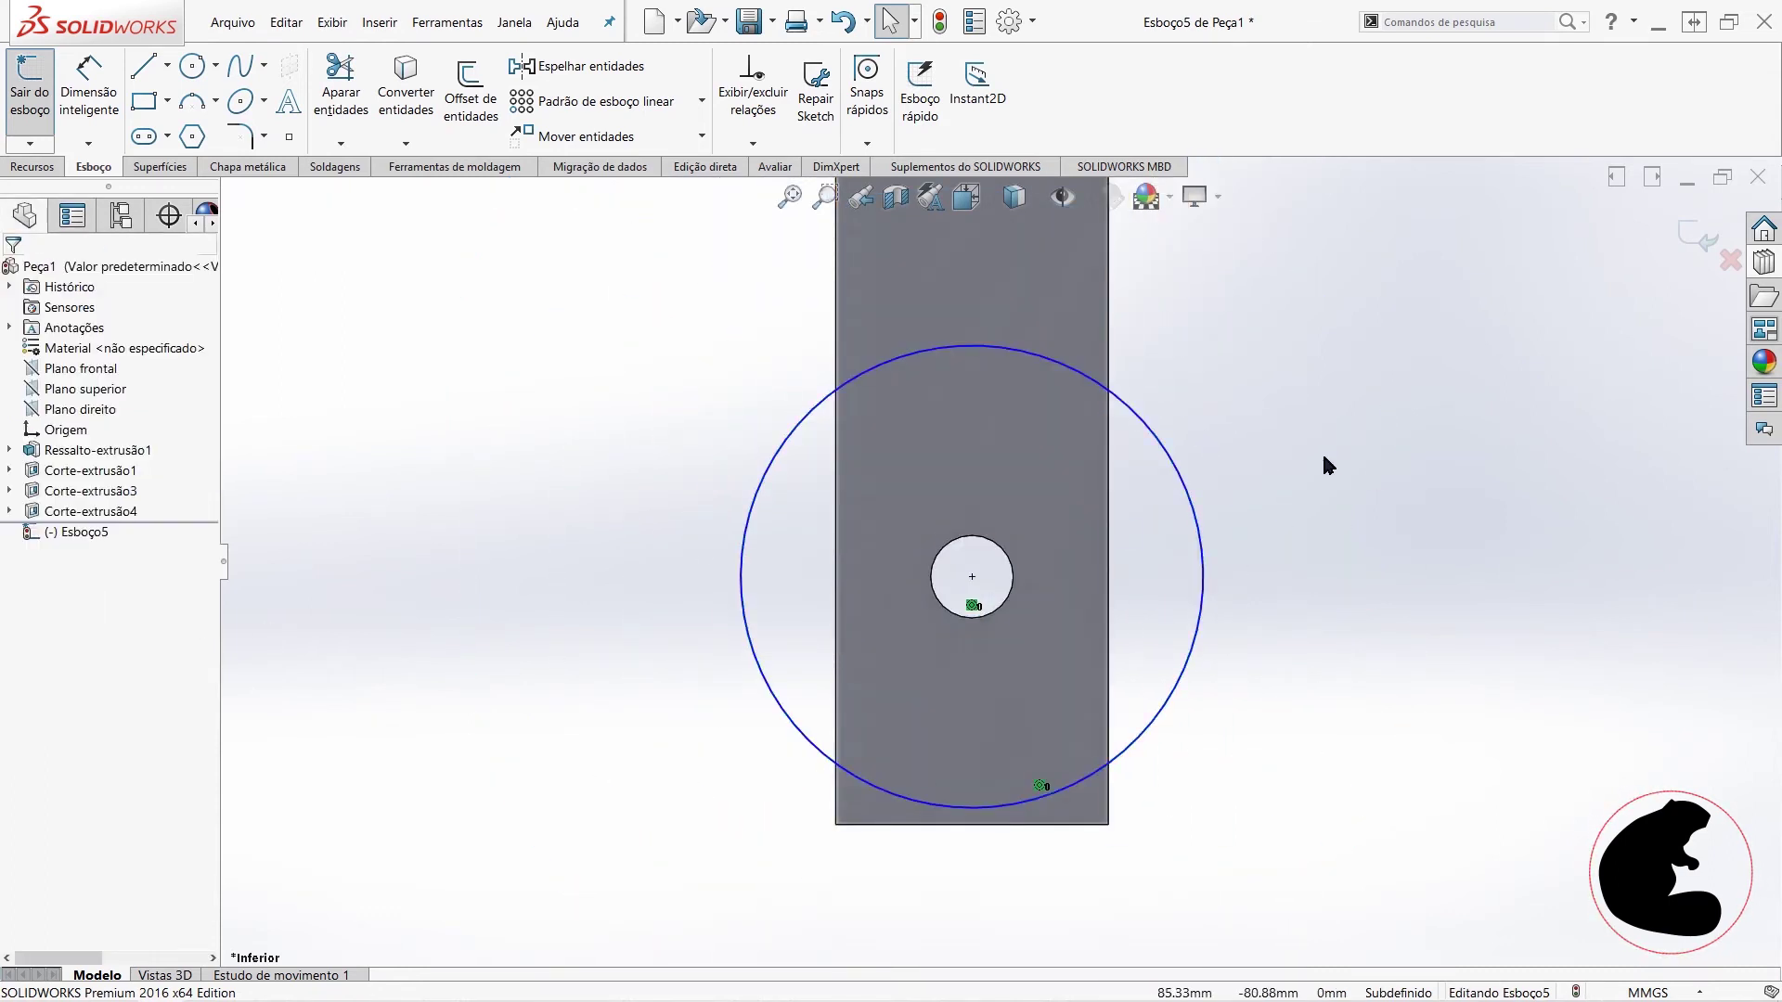
- Dimension the circle to Ø80 mm and exit the sketch
left_click(80, 86)
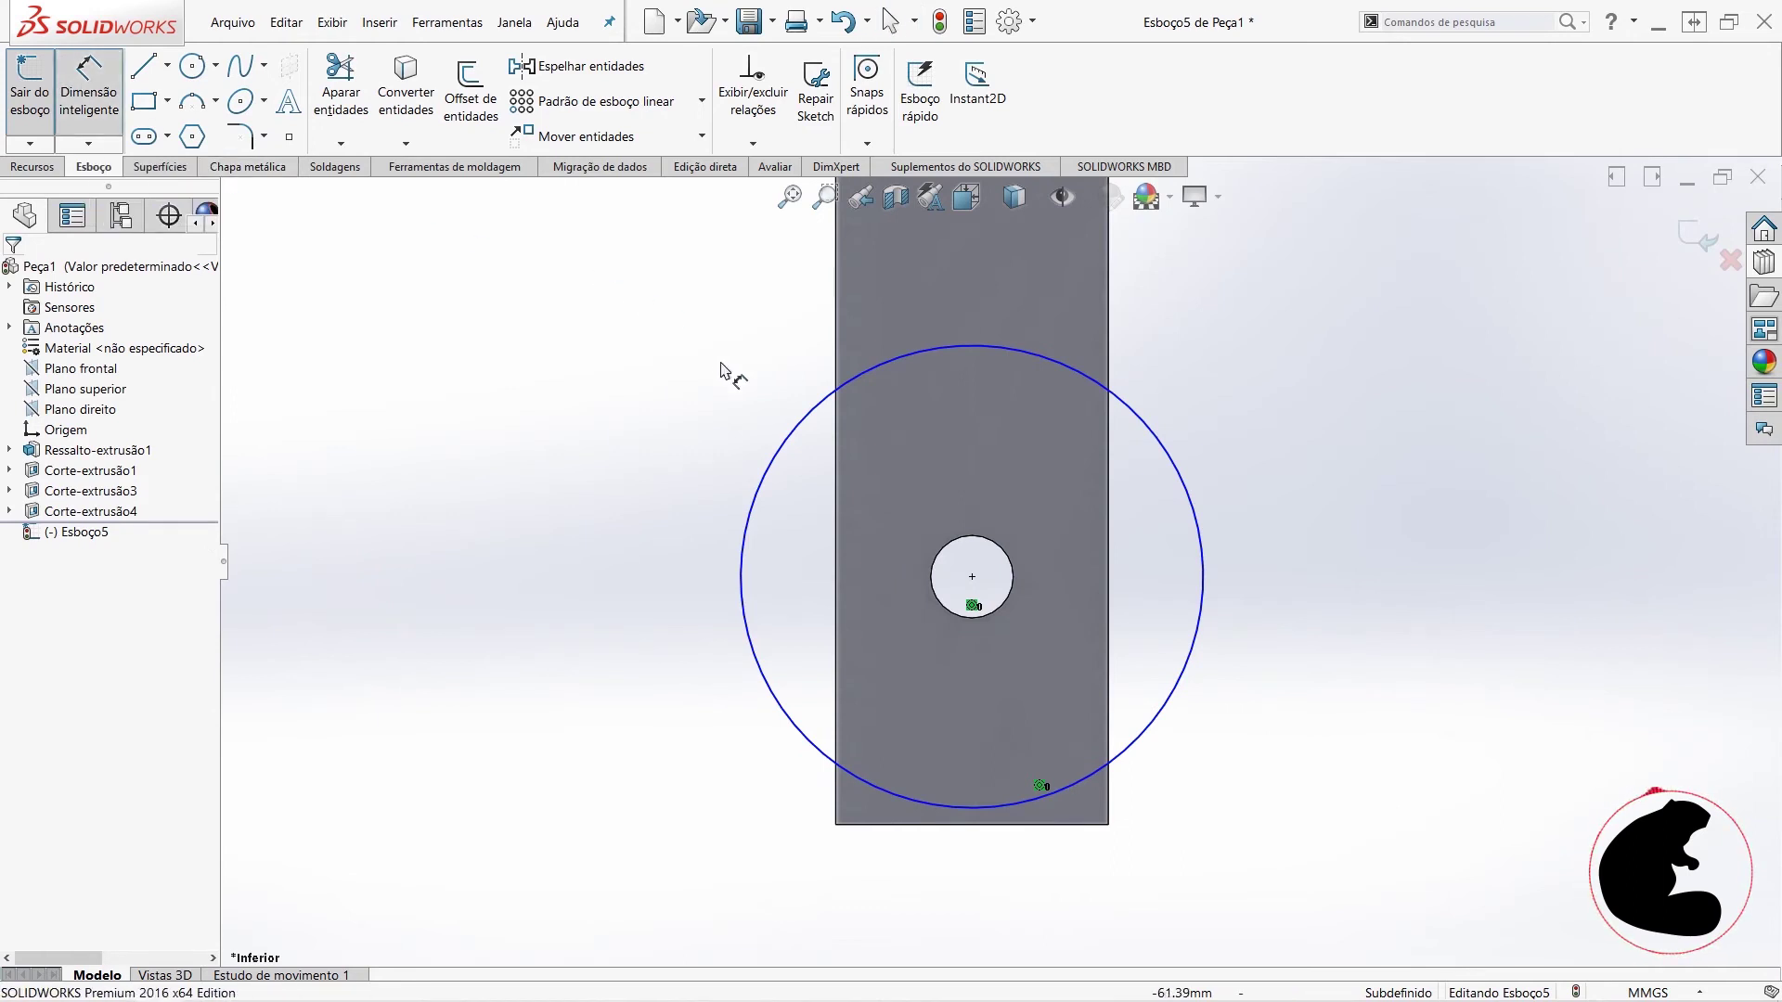
left_click(788, 443)
left_click(644, 406)
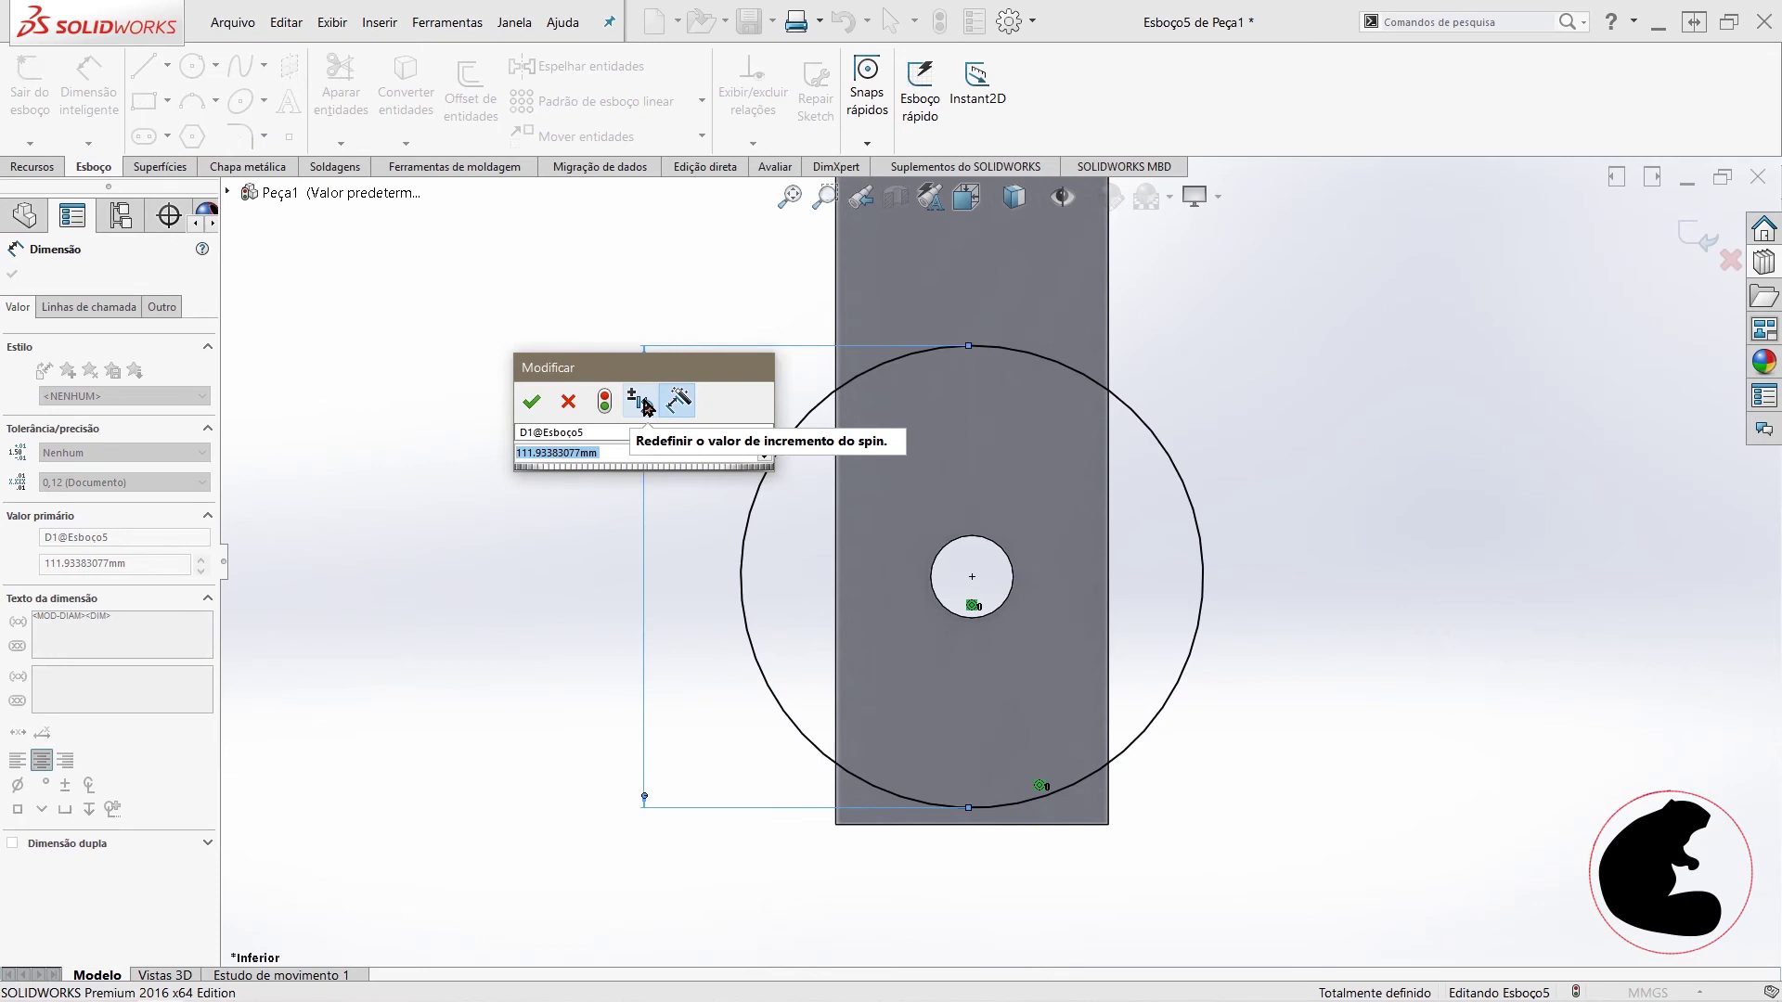
type("80")
key("Return")
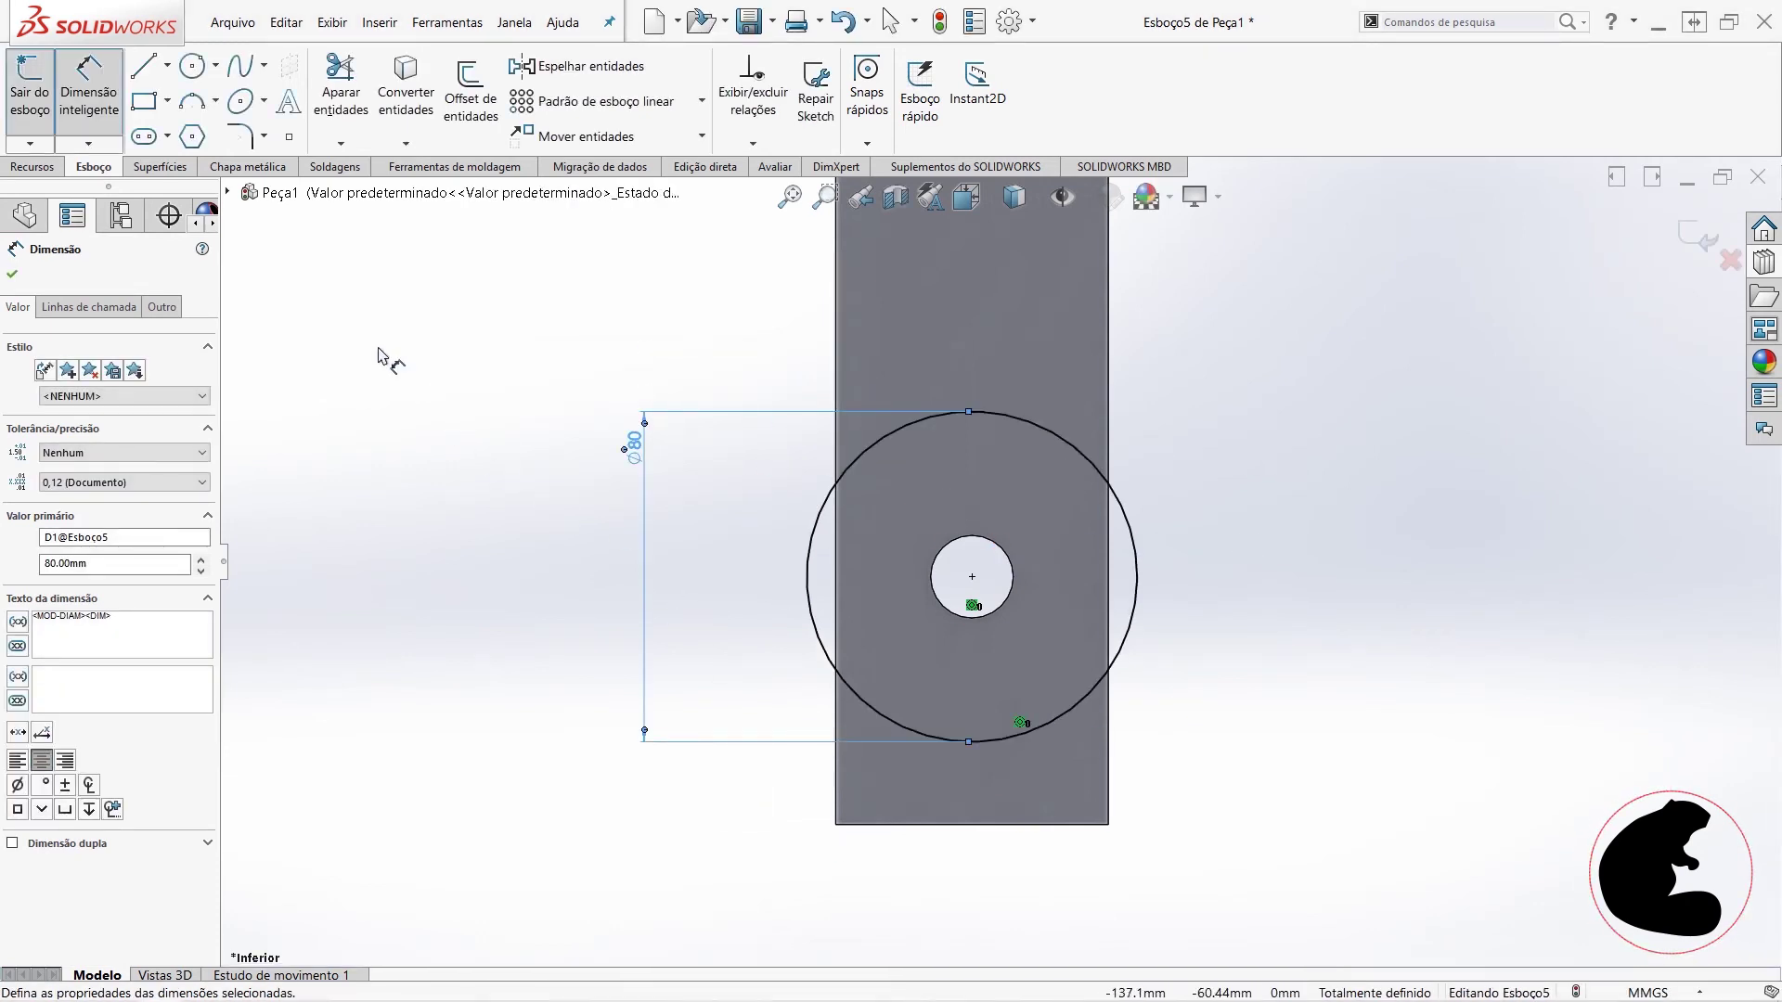
left_click(82, 79)
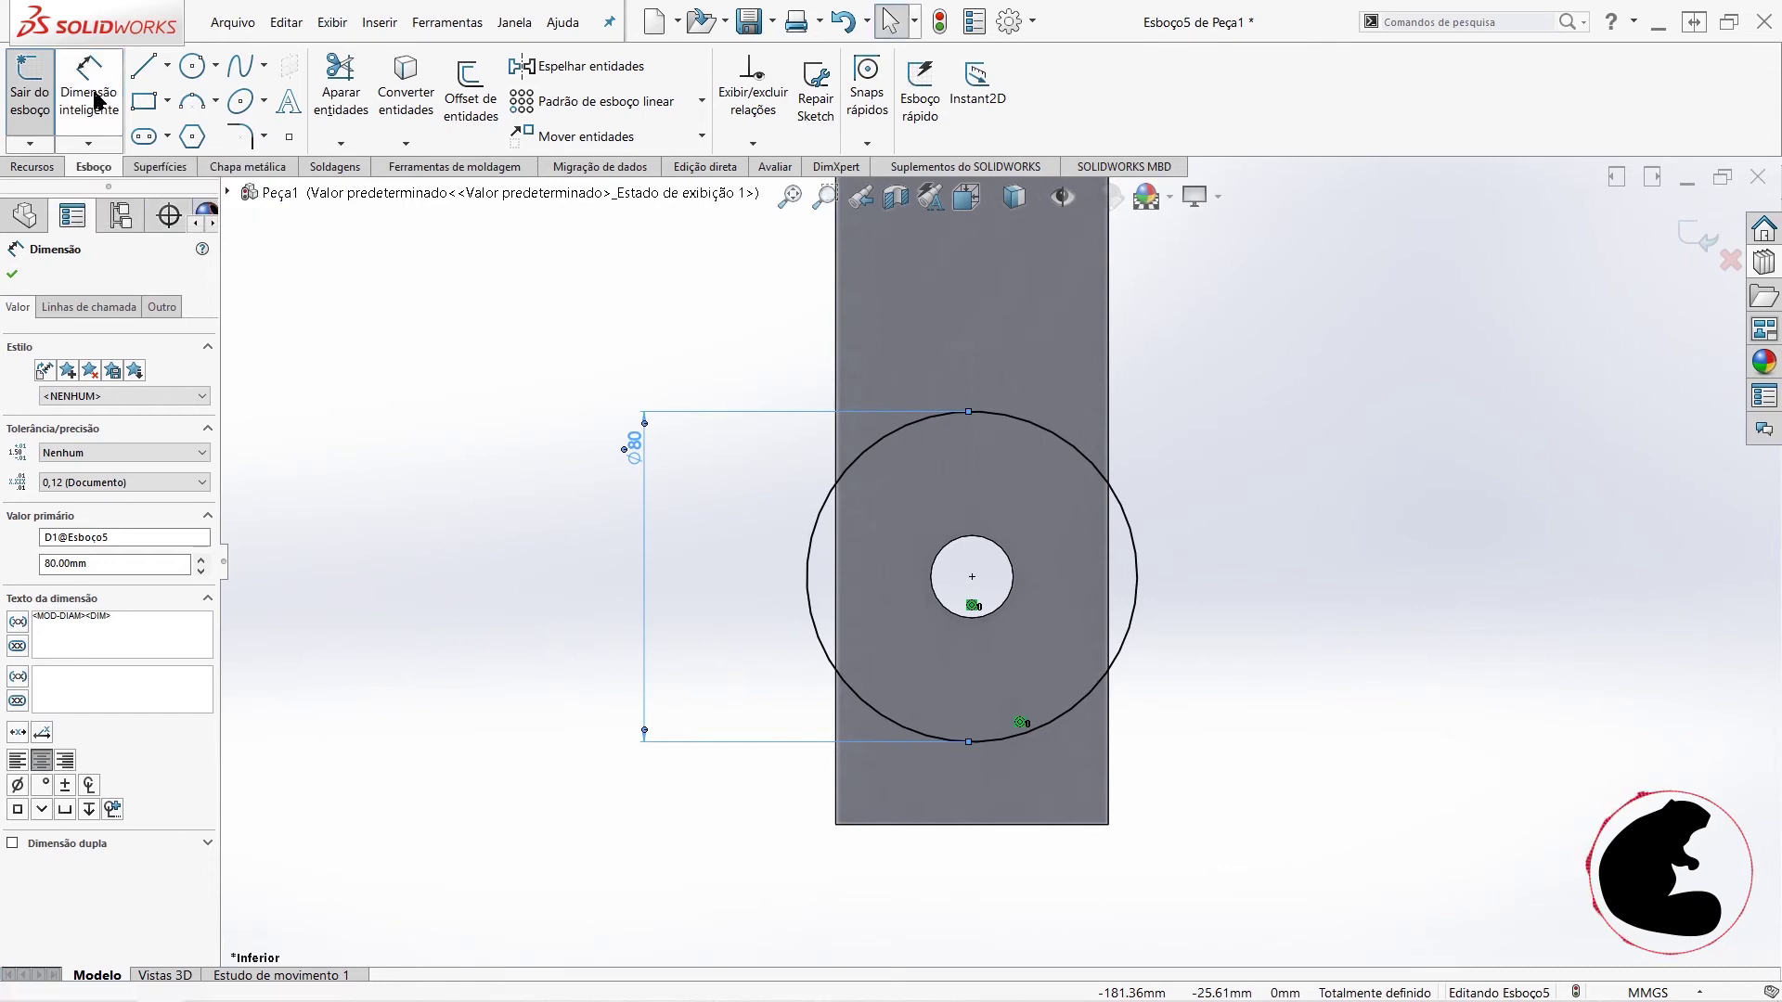
left_click(30, 88)
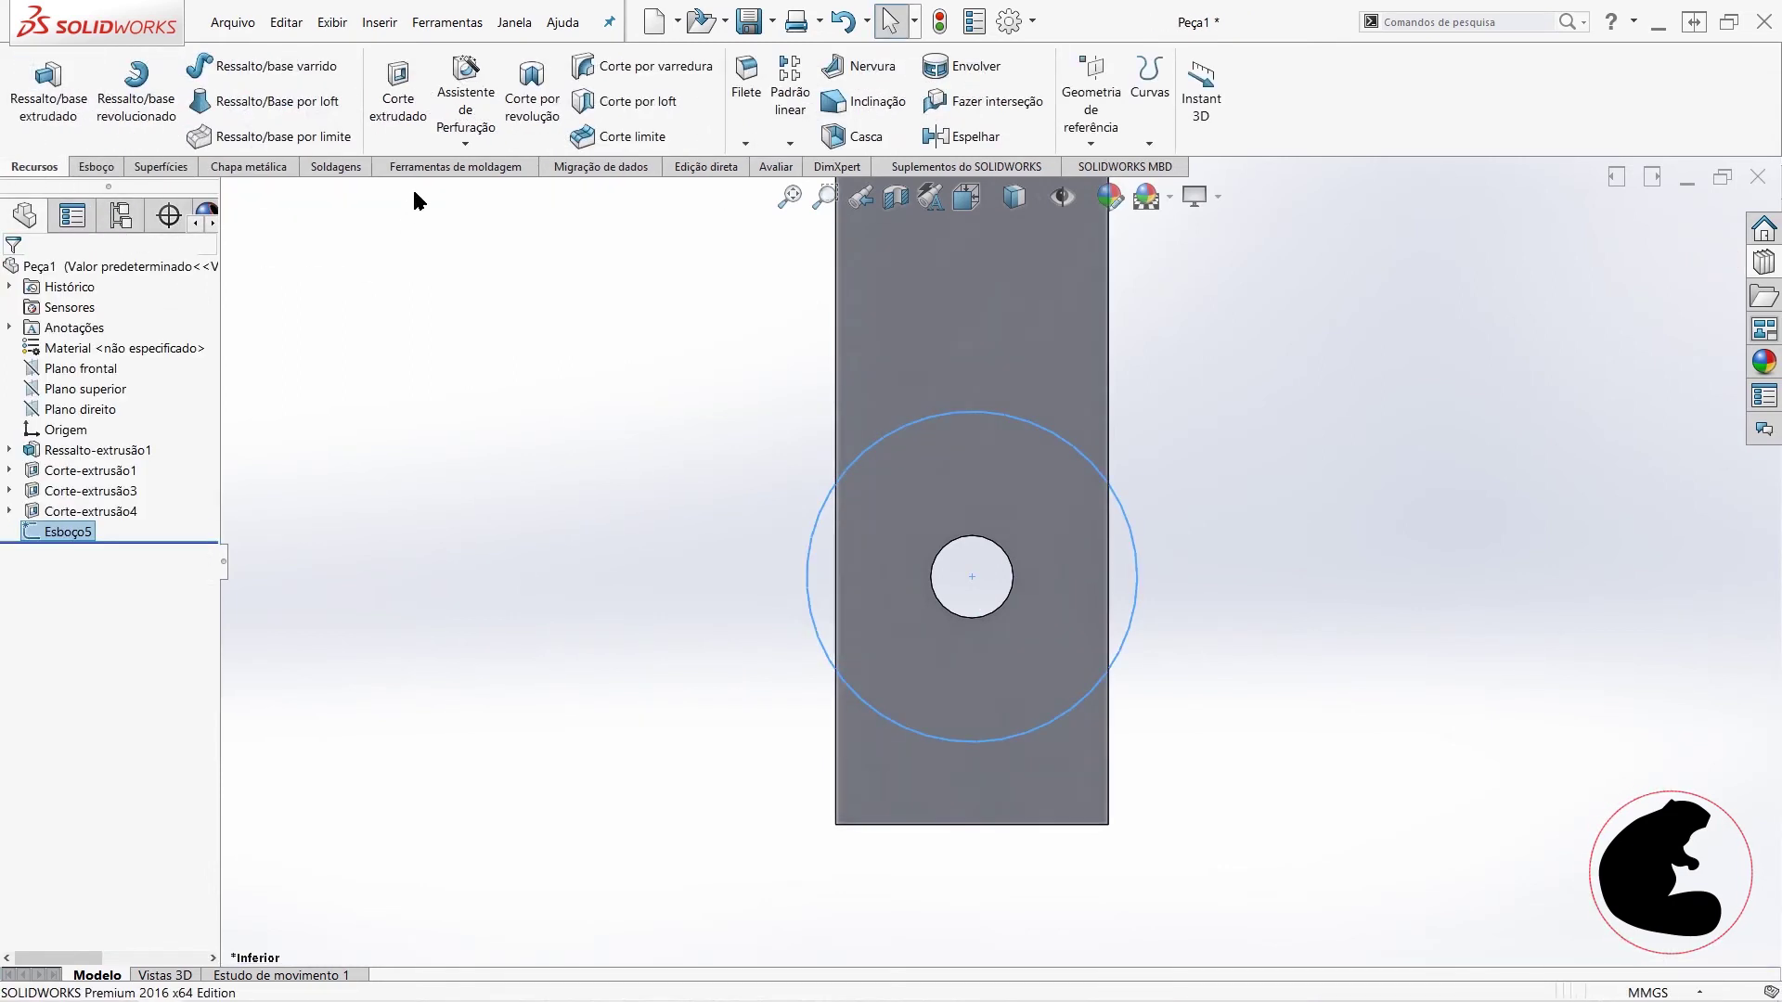
- Extrude-cut the Ø80 circle 18 mm deep and orbit to inspect the recess
left_click(419, 113)
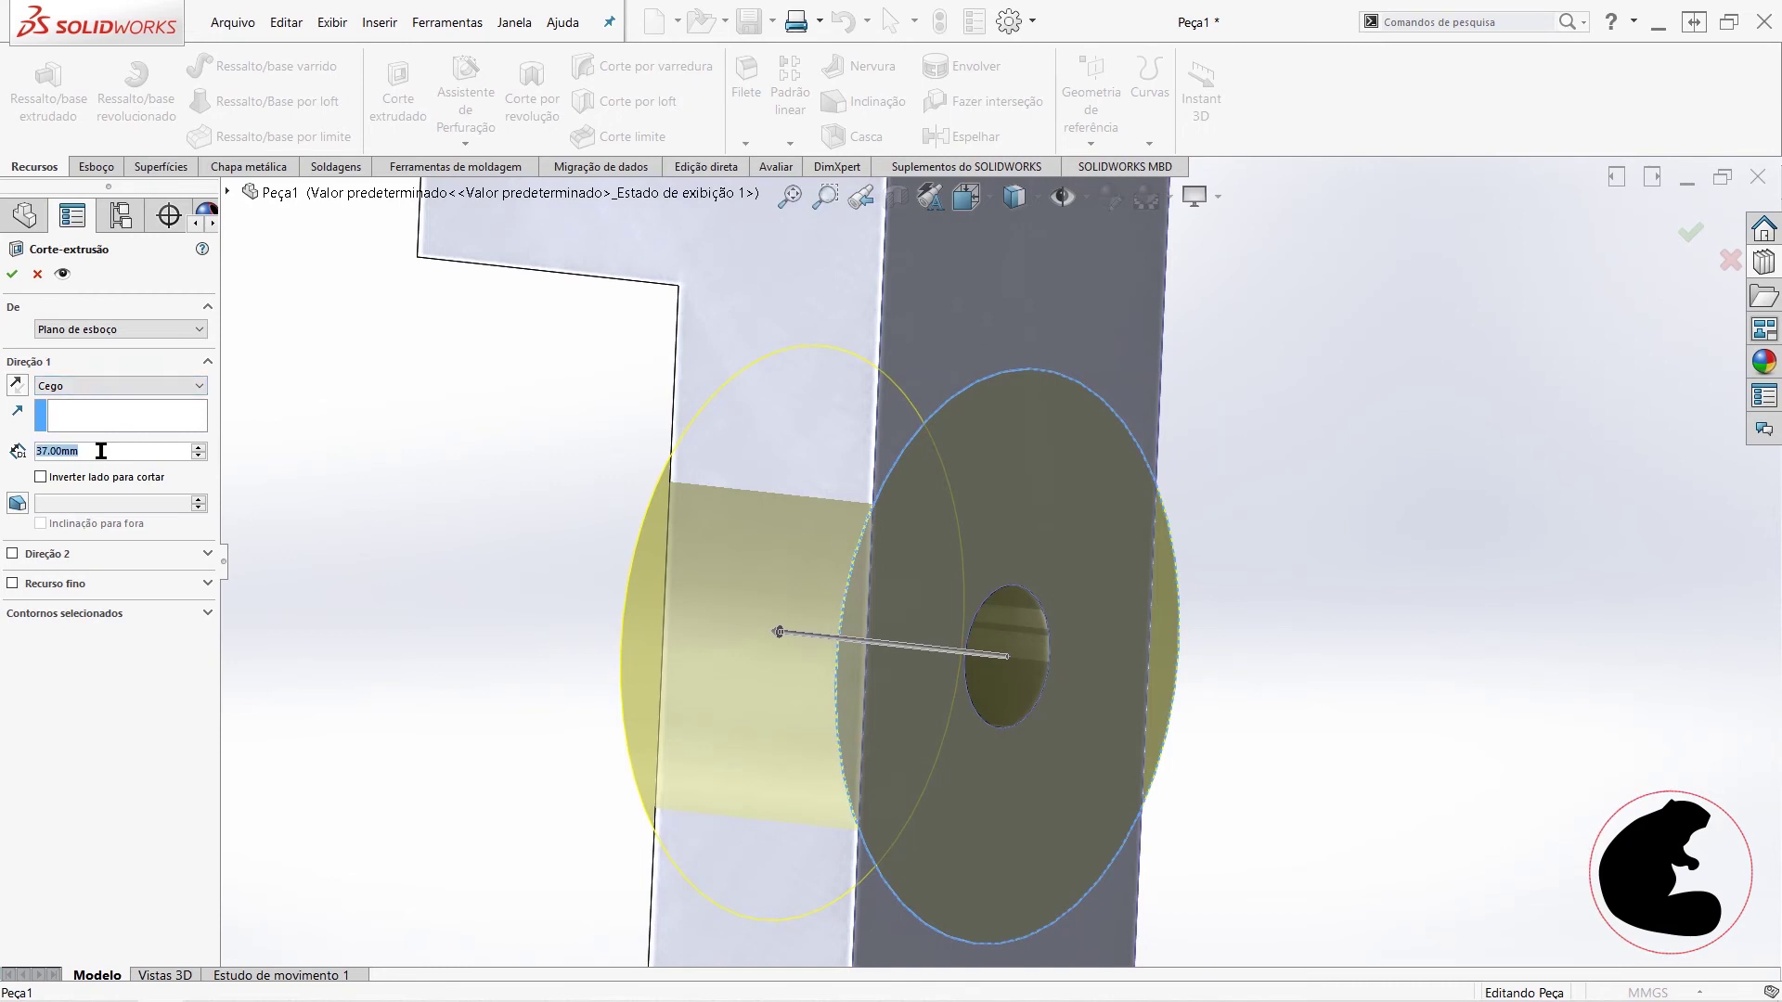
type("18")
key("Return")
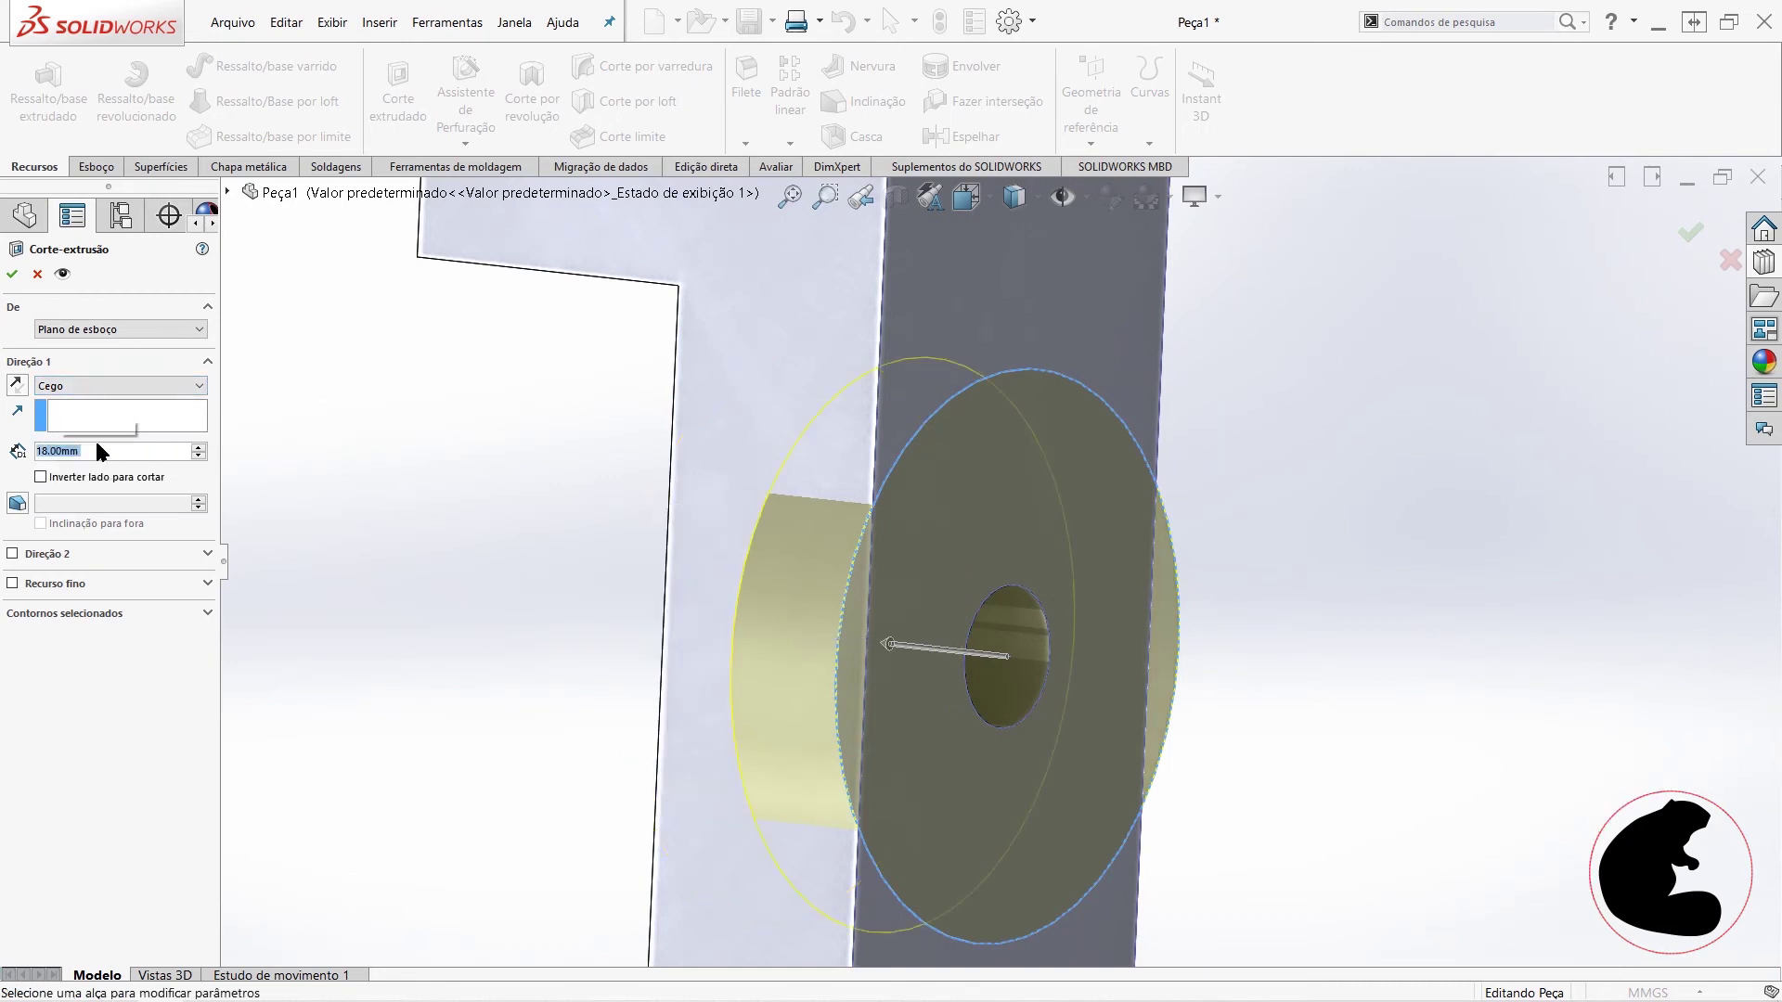
left_click(11, 274)
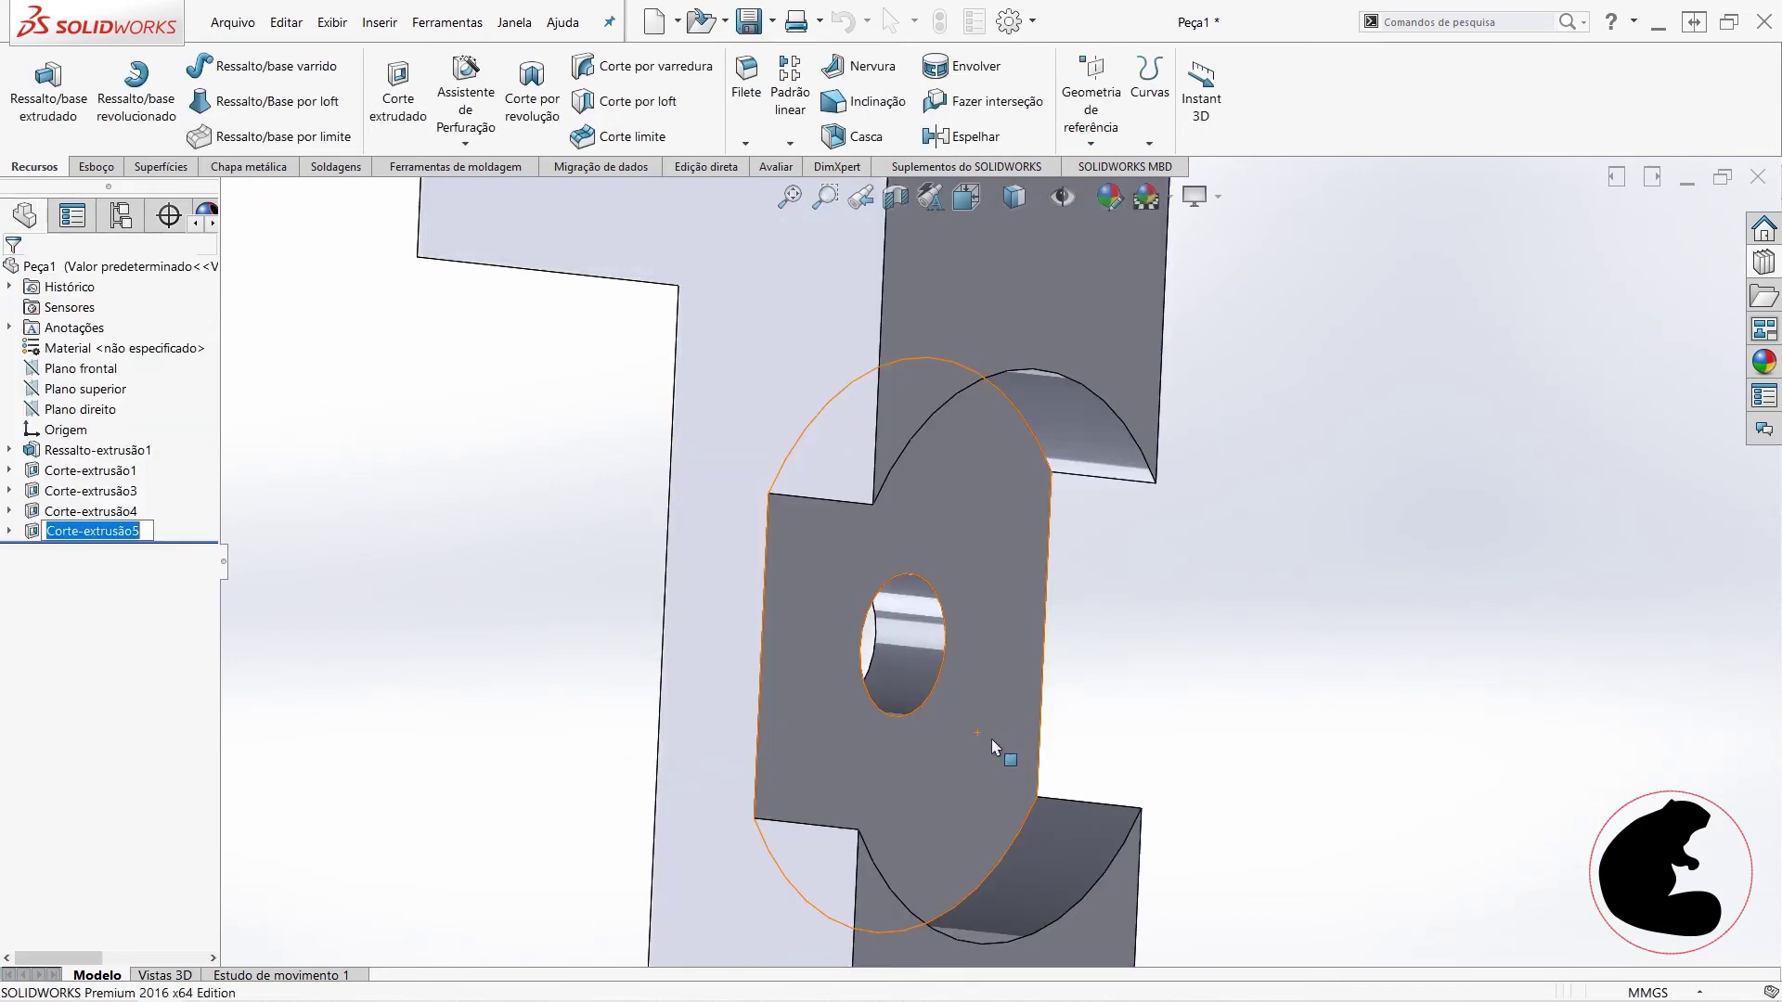
mouse_move(1286, 655)
middle_mouse_down()
mouse_move(1104, 633)
mouse_move(1018, 648)
middle_mouse_up()
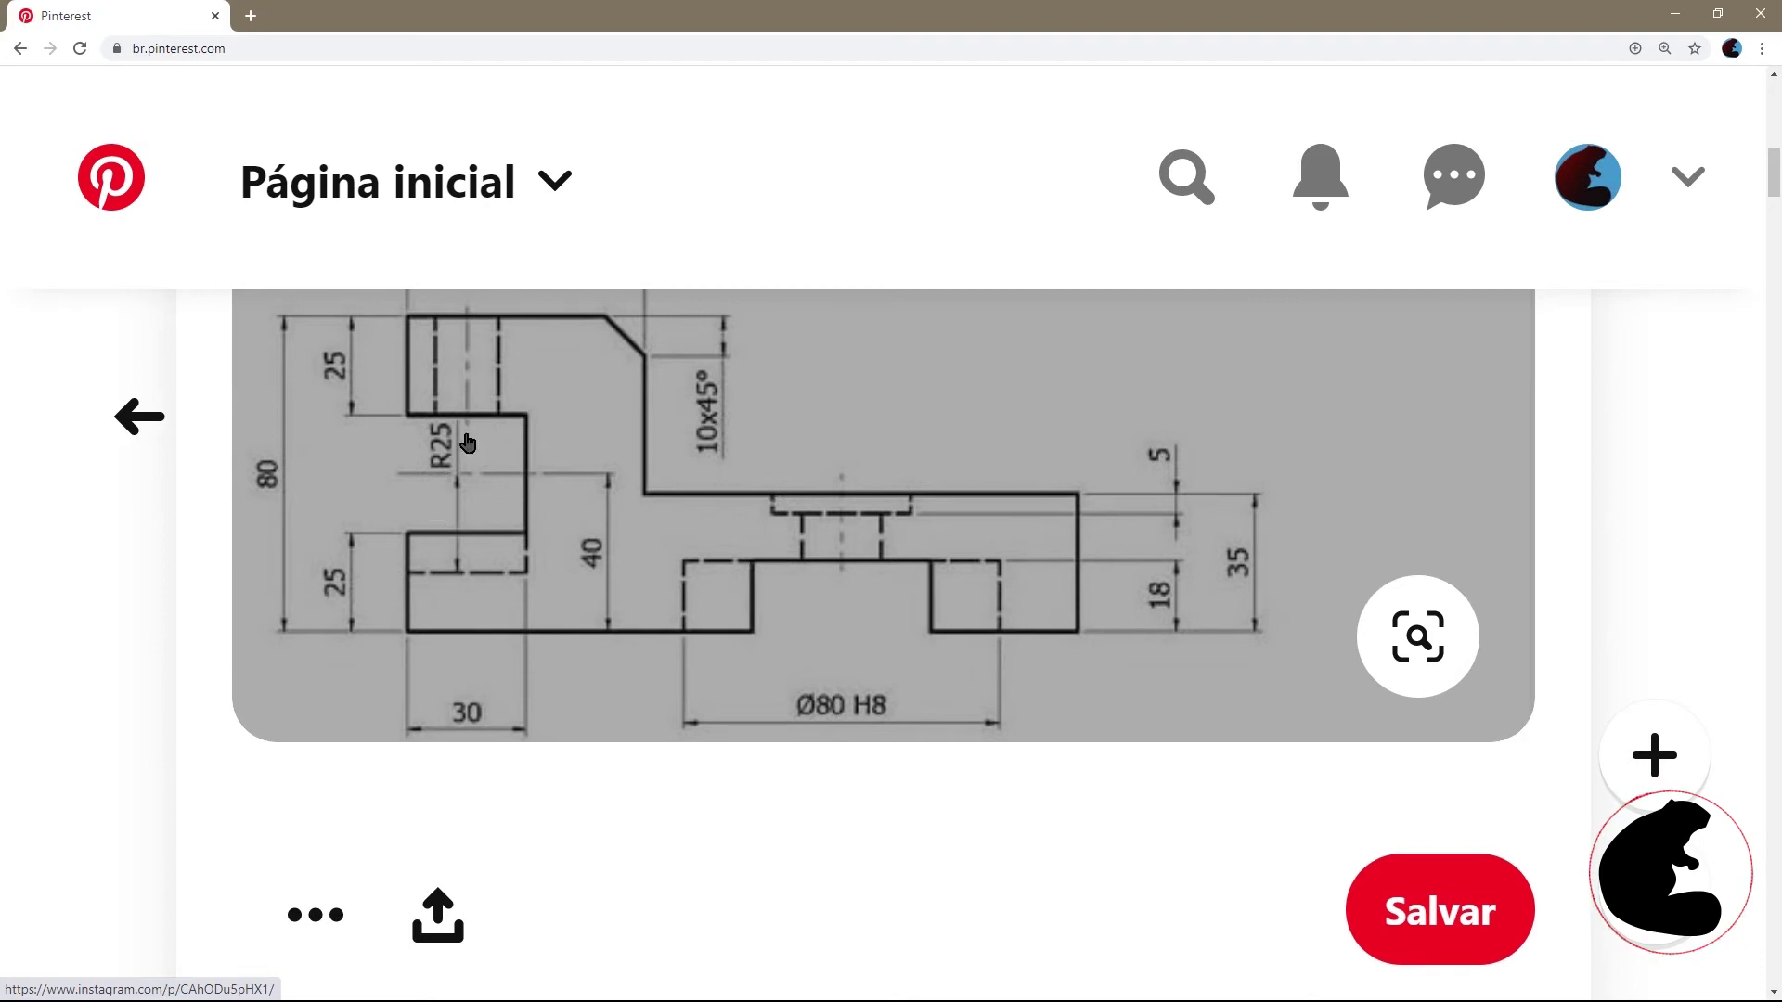
- Scroll the Pinterest drawing to check the Ø16, Ø20 and Ø35 holes, then return to SOLIDWORKS
scroll(467, 443, "up", 2)
scroll(627, 641, "up", 5)
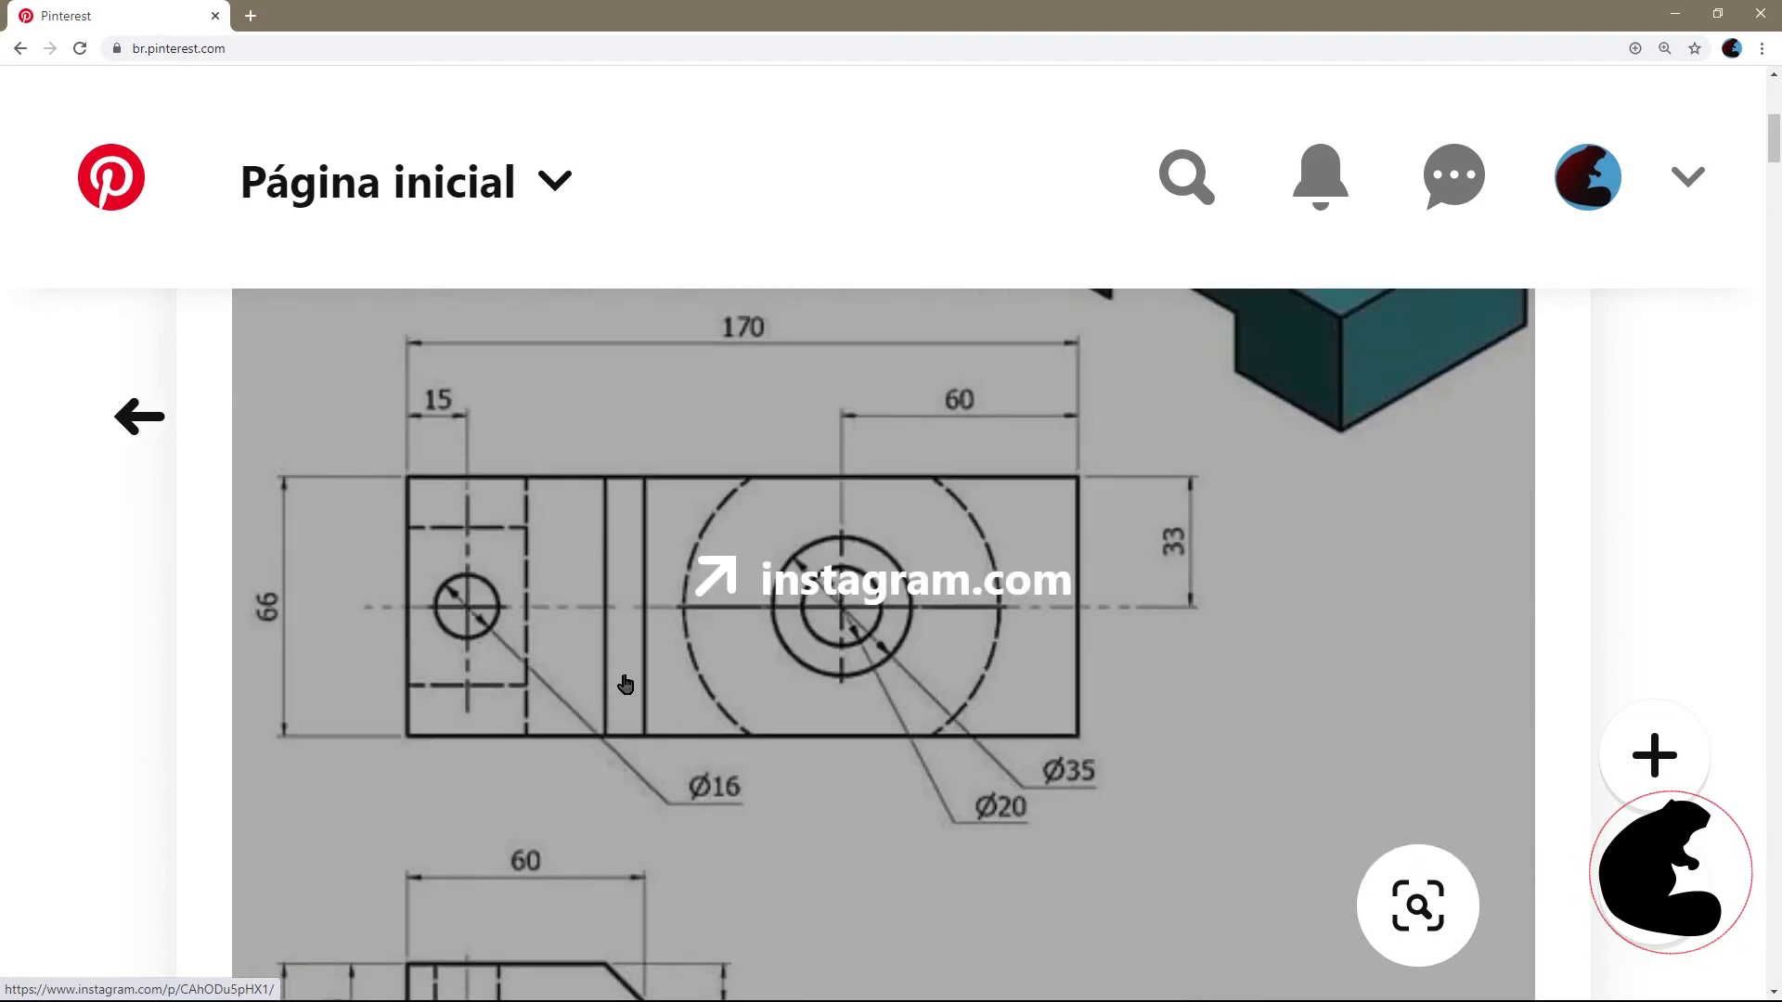
scroll(784, 756, "down", 1)
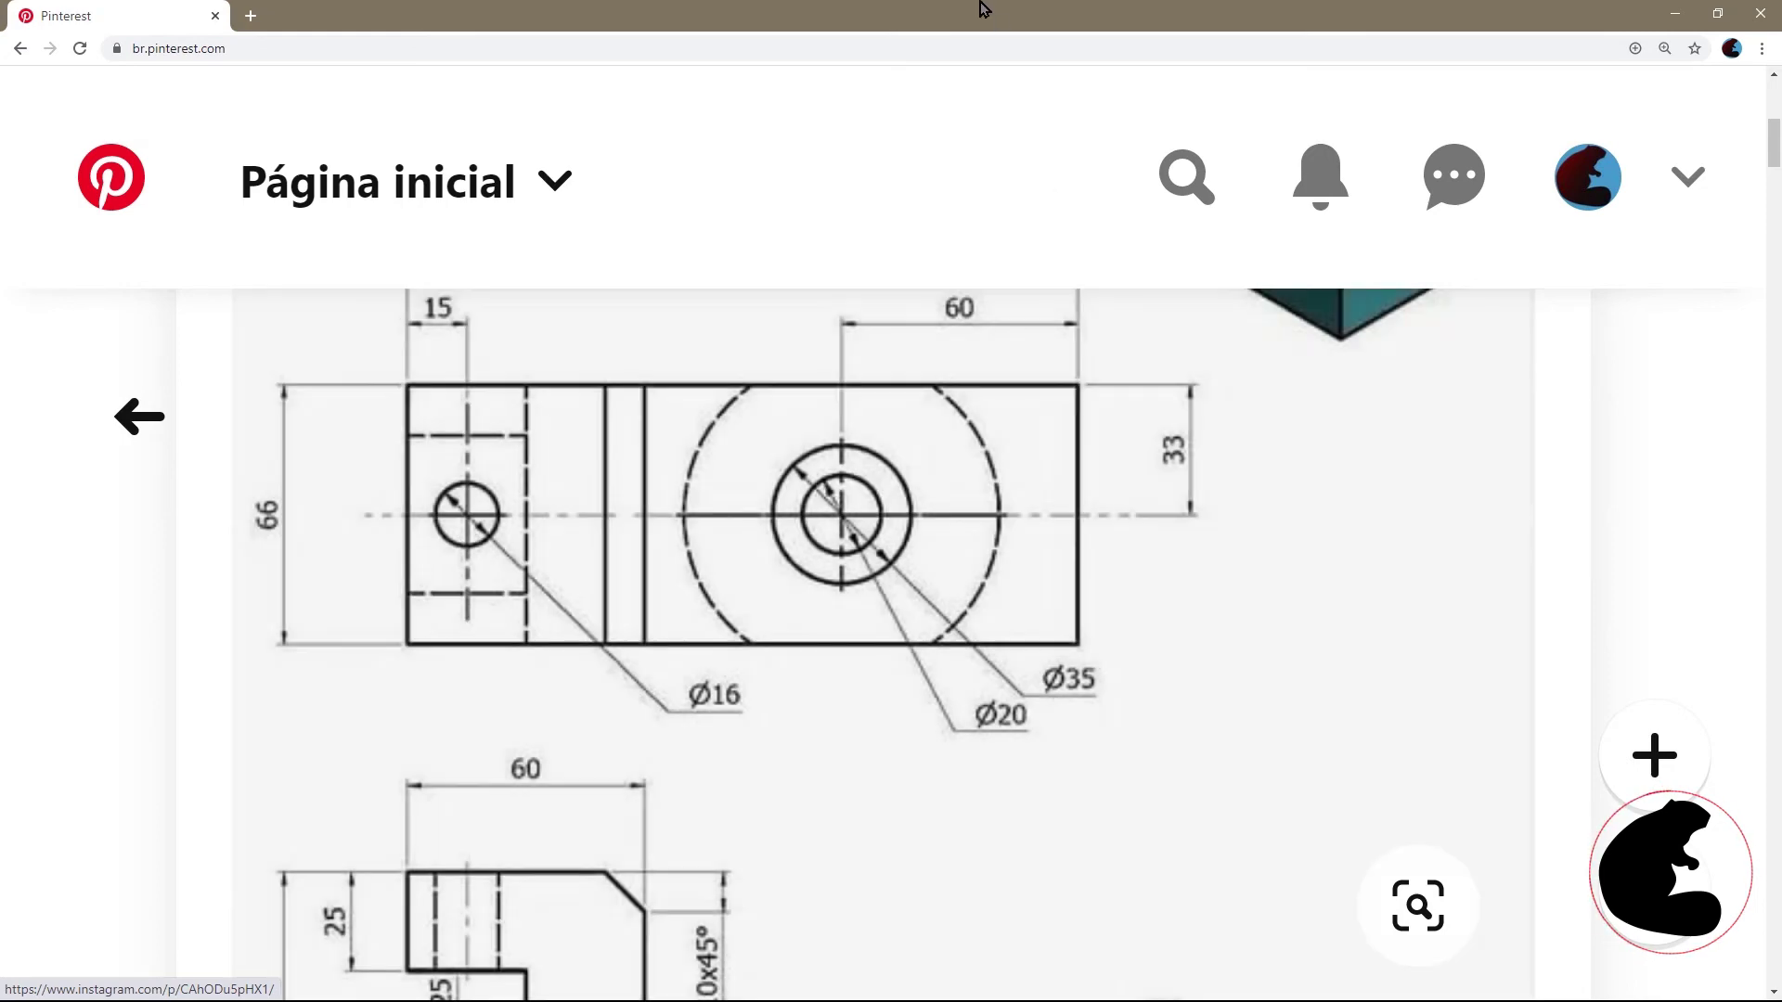
left_click_drag(978, 4, 1044, 42)
key("alt+Tab")
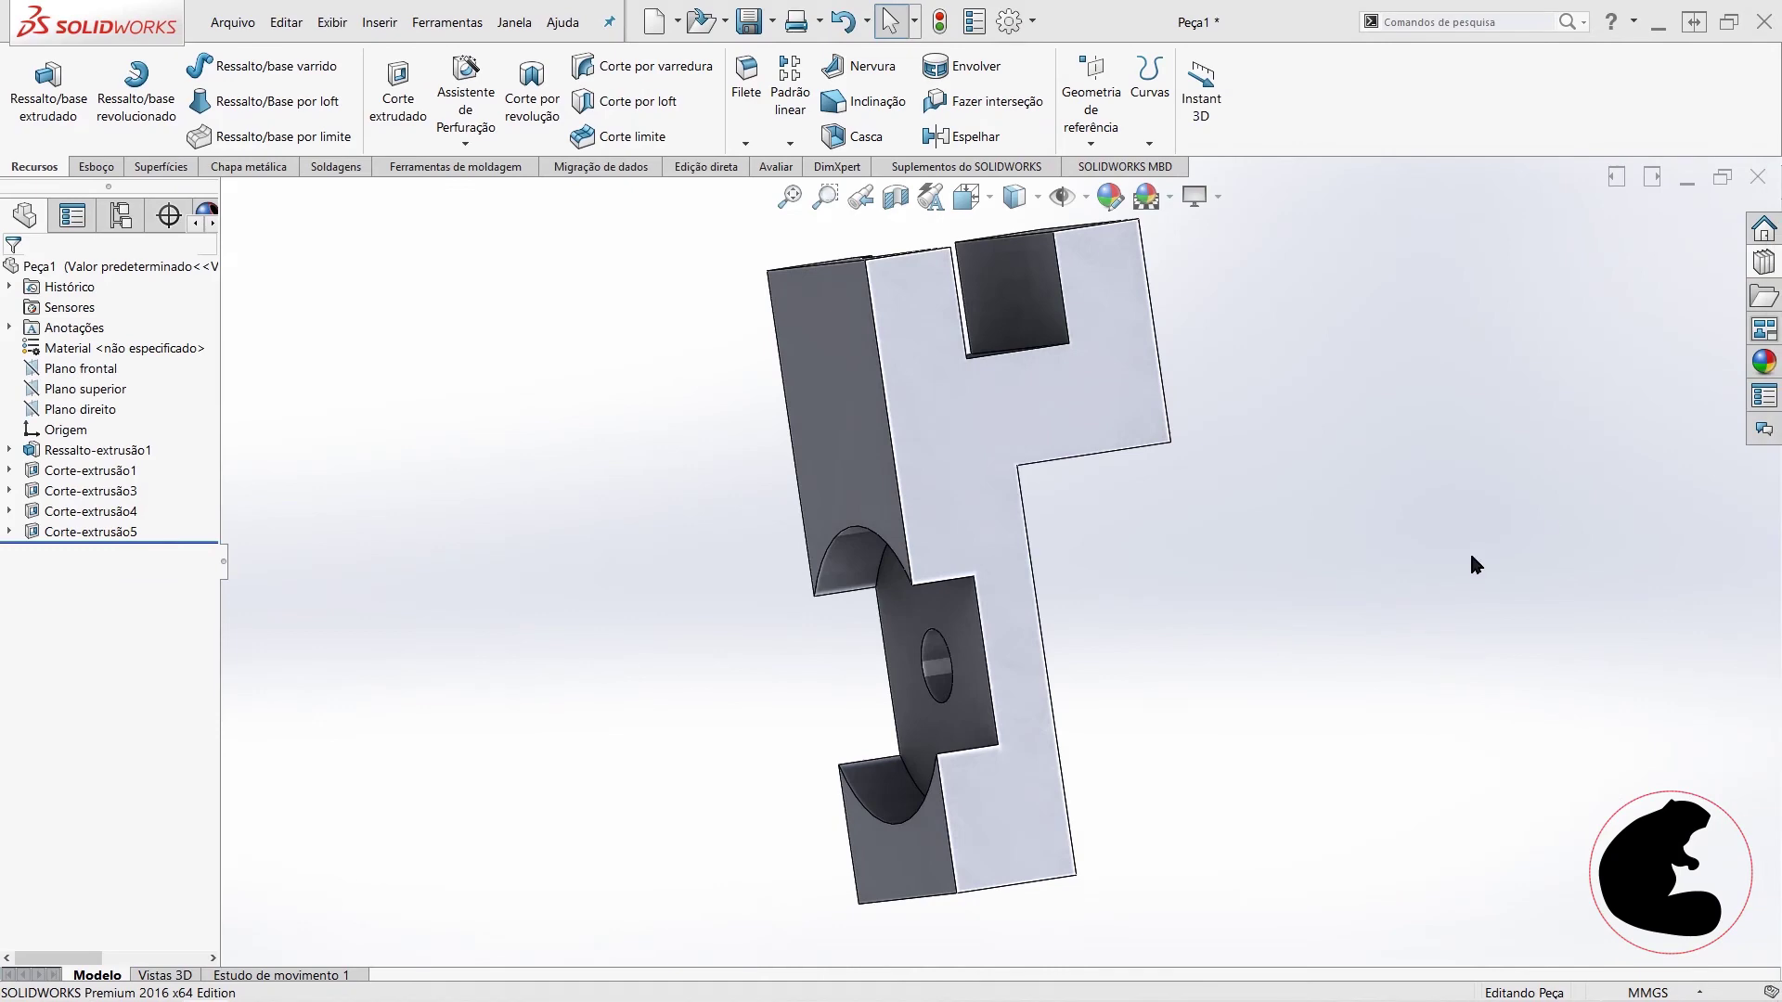
- Start sketch Esboço6 on the countersunk-hole face, viewed face-on, with a circle near the bottom
mouse_move(1260, 394)
middle_mouse_down()
mouse_move(1253, 508)
mouse_move(1207, 557)
middle_mouse_up()
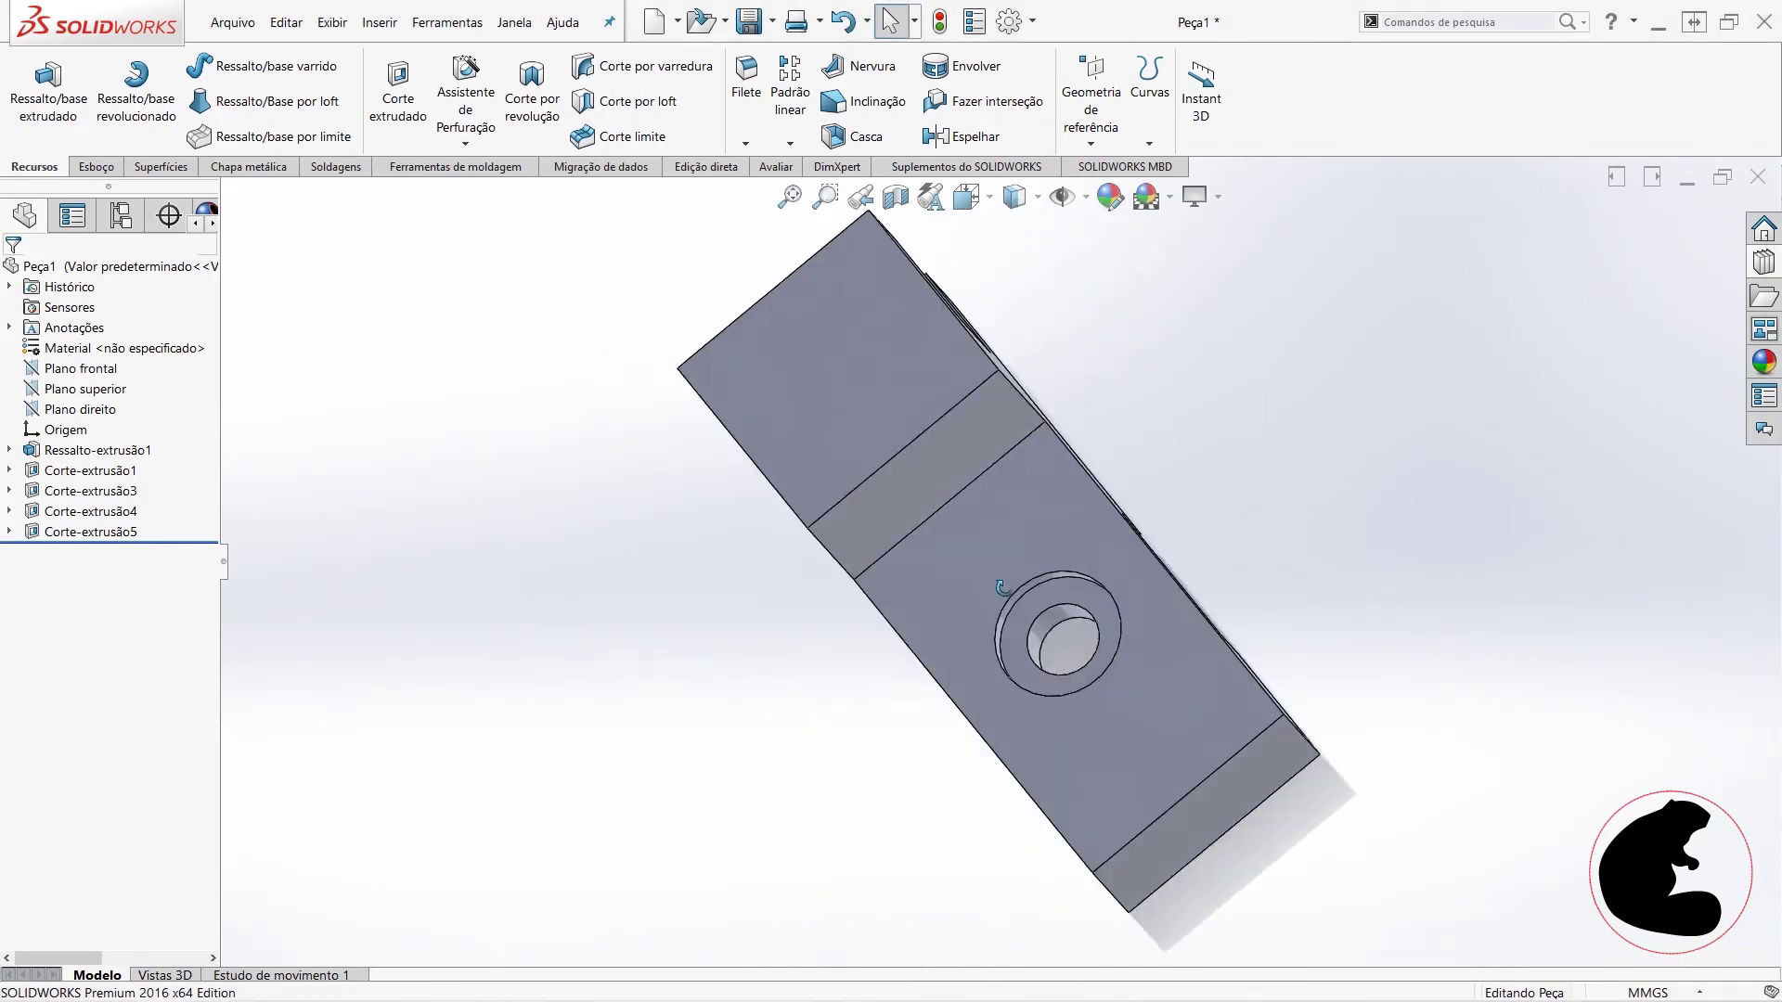
left_click(806, 372)
left_click(881, 329)
right_click(80, 554)
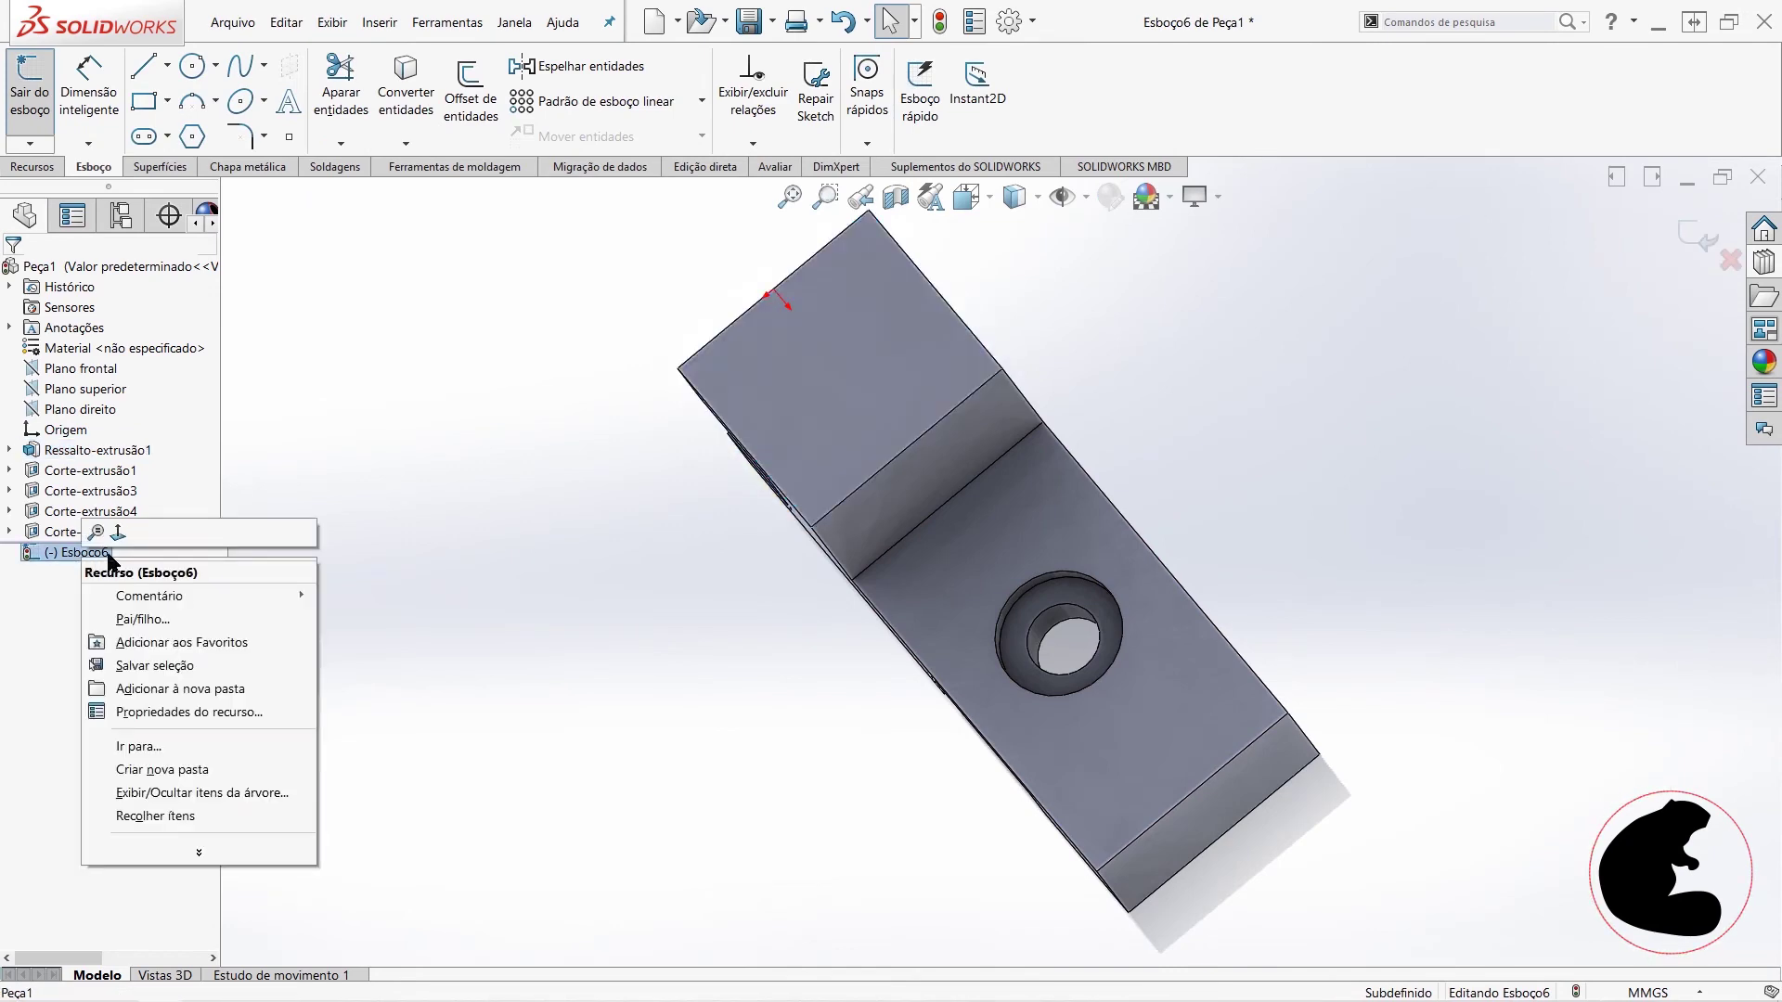
left_click(116, 574)
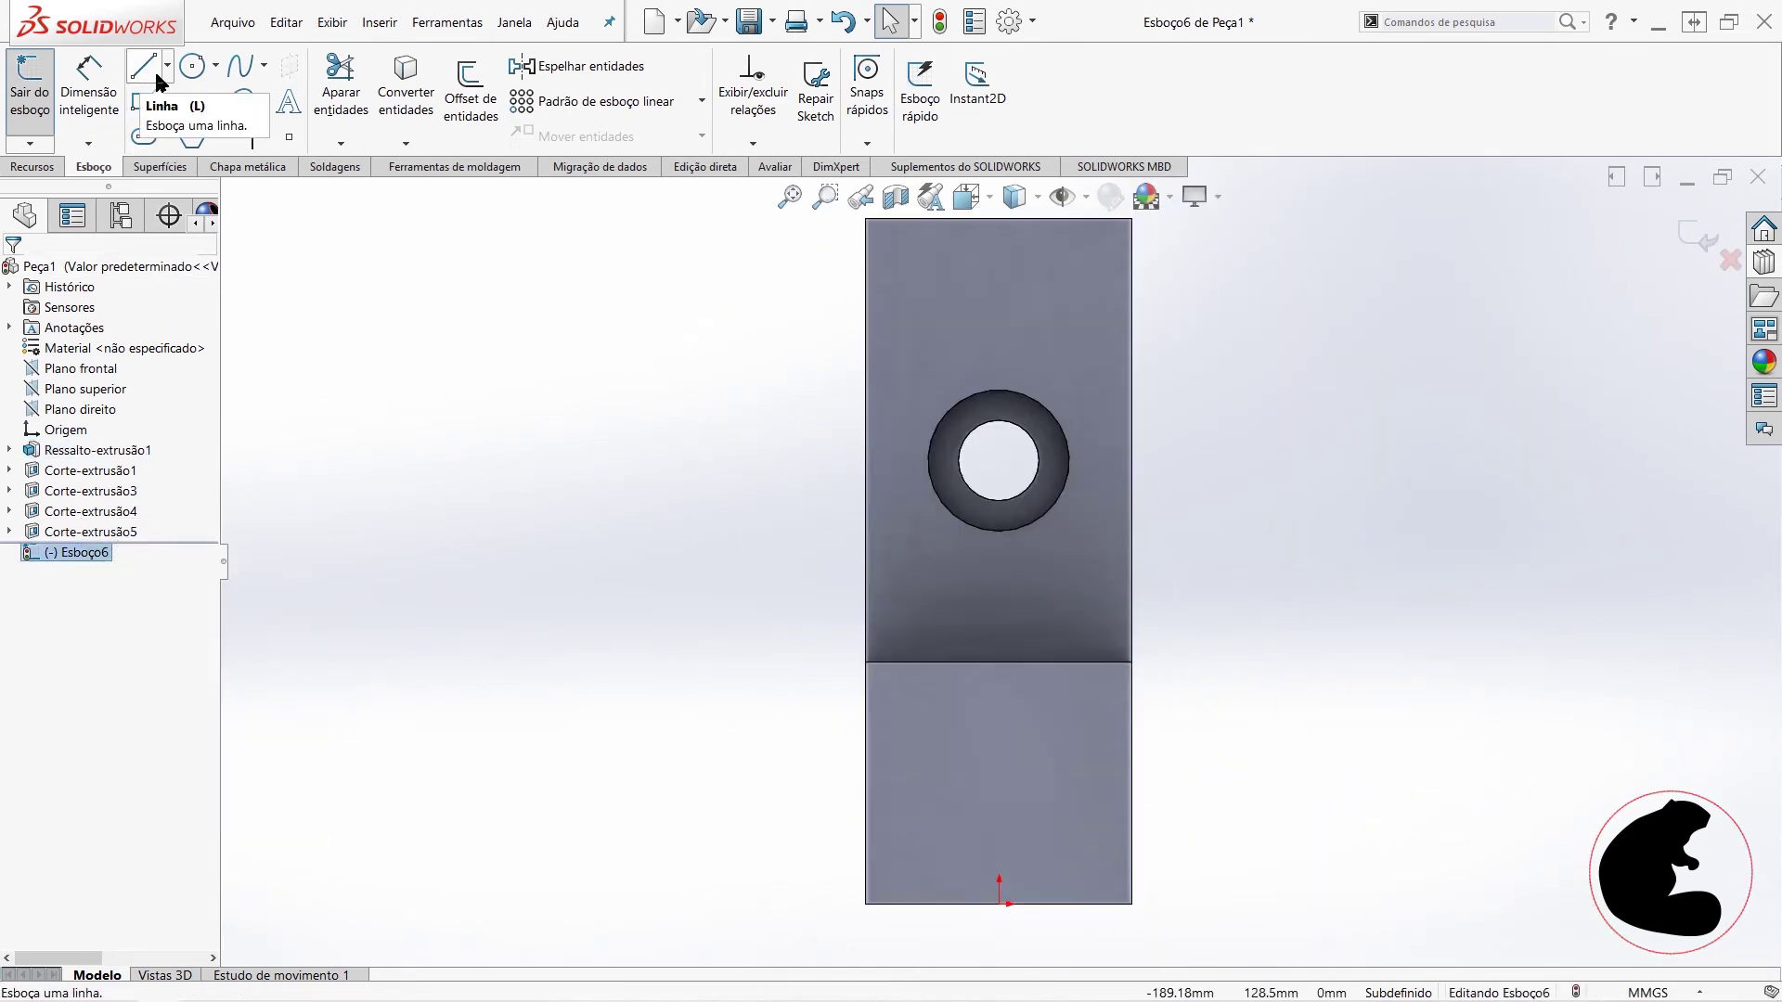
left_click(192, 65)
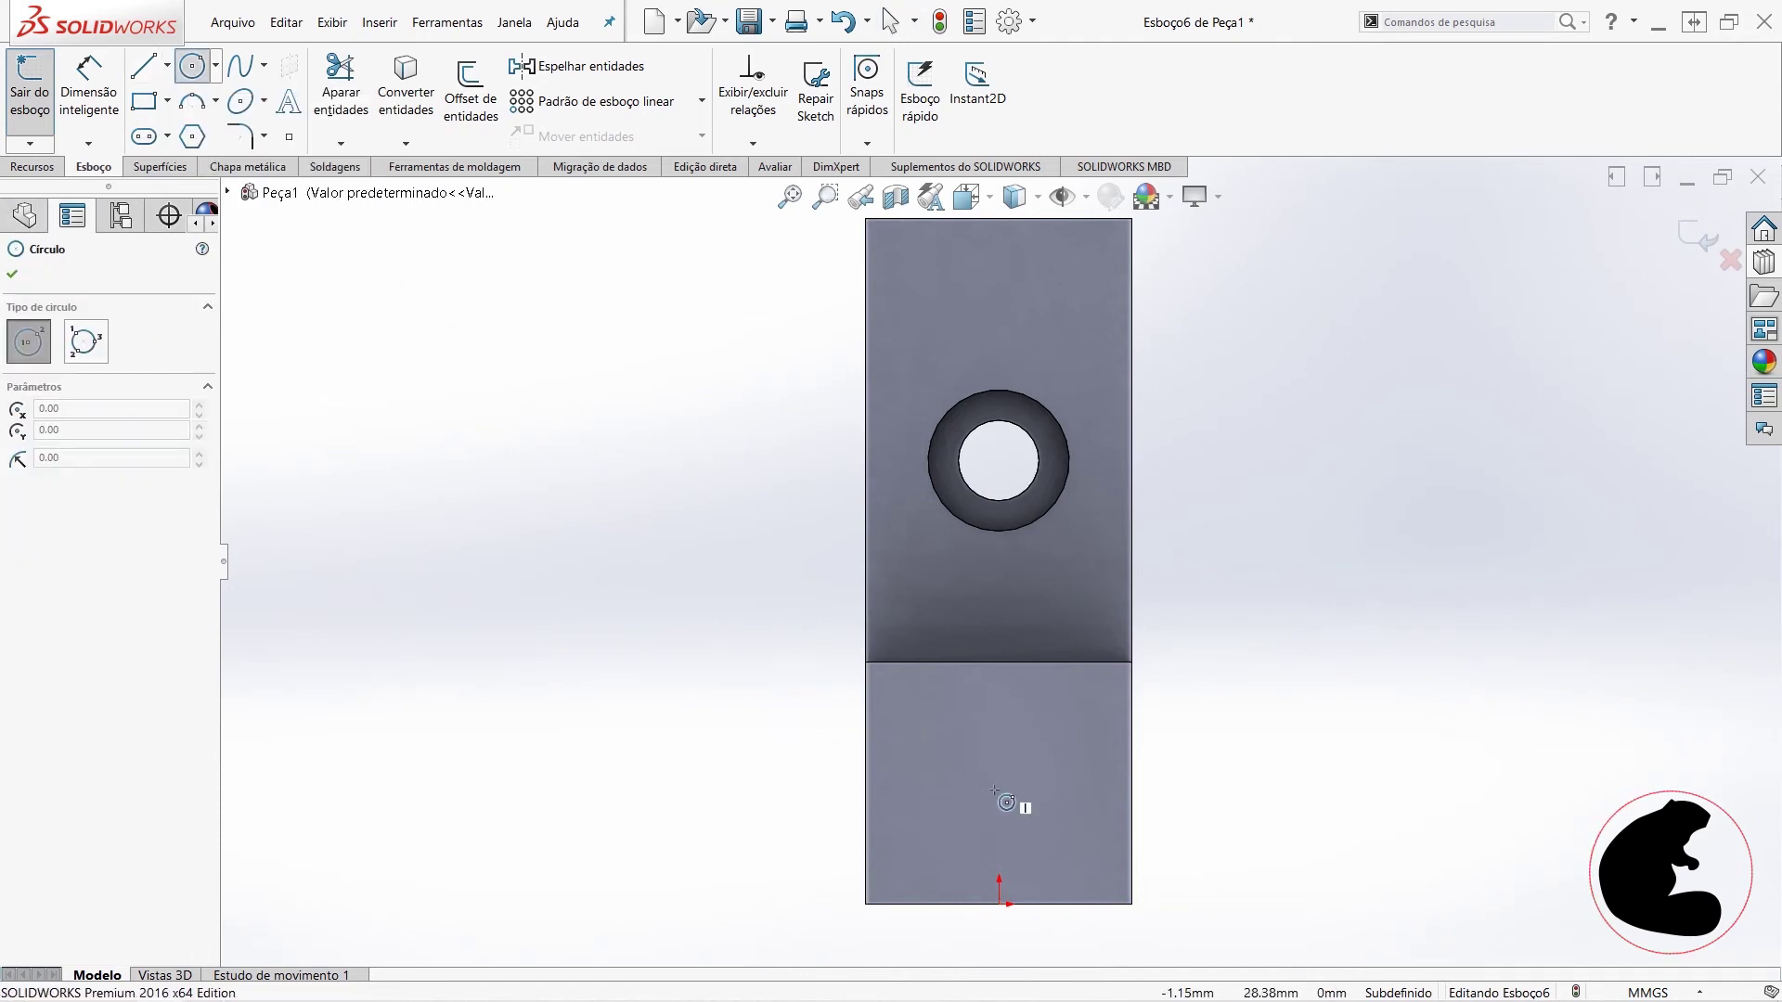
left_click(979, 789)
left_click(1169, 789)
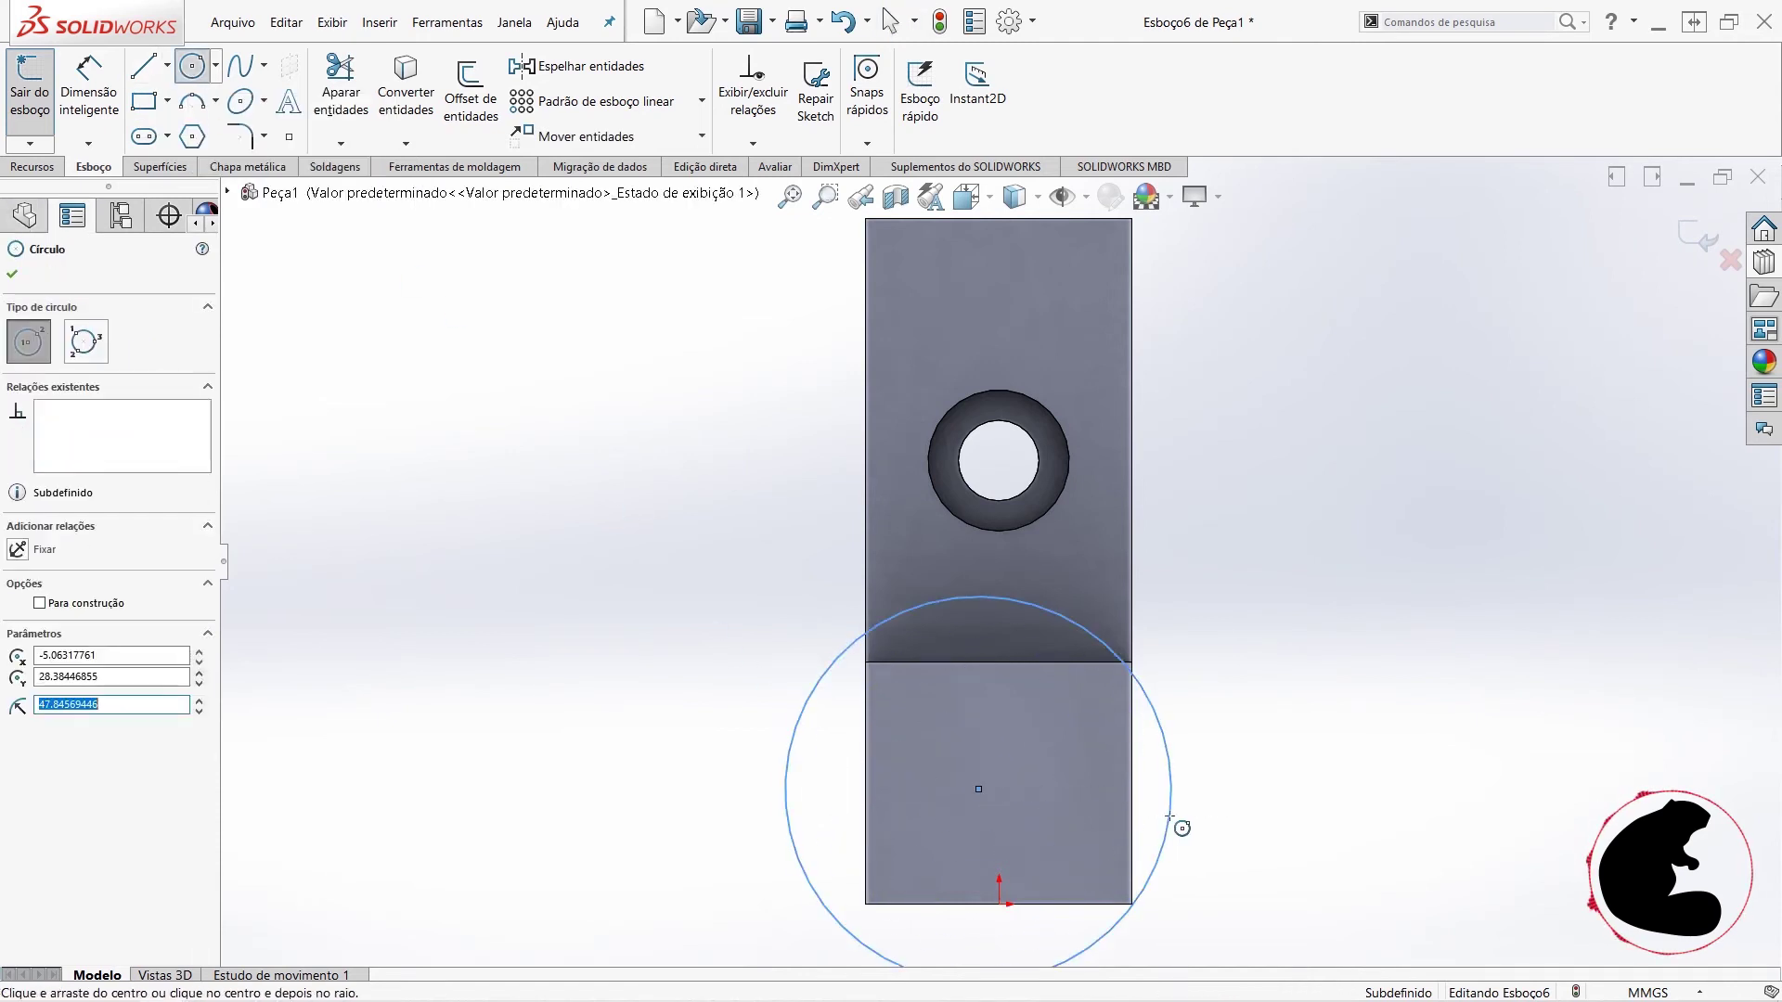
key("Escape")
- Dimension the circle's diameter to Ø16 mm
left_click(89, 93)
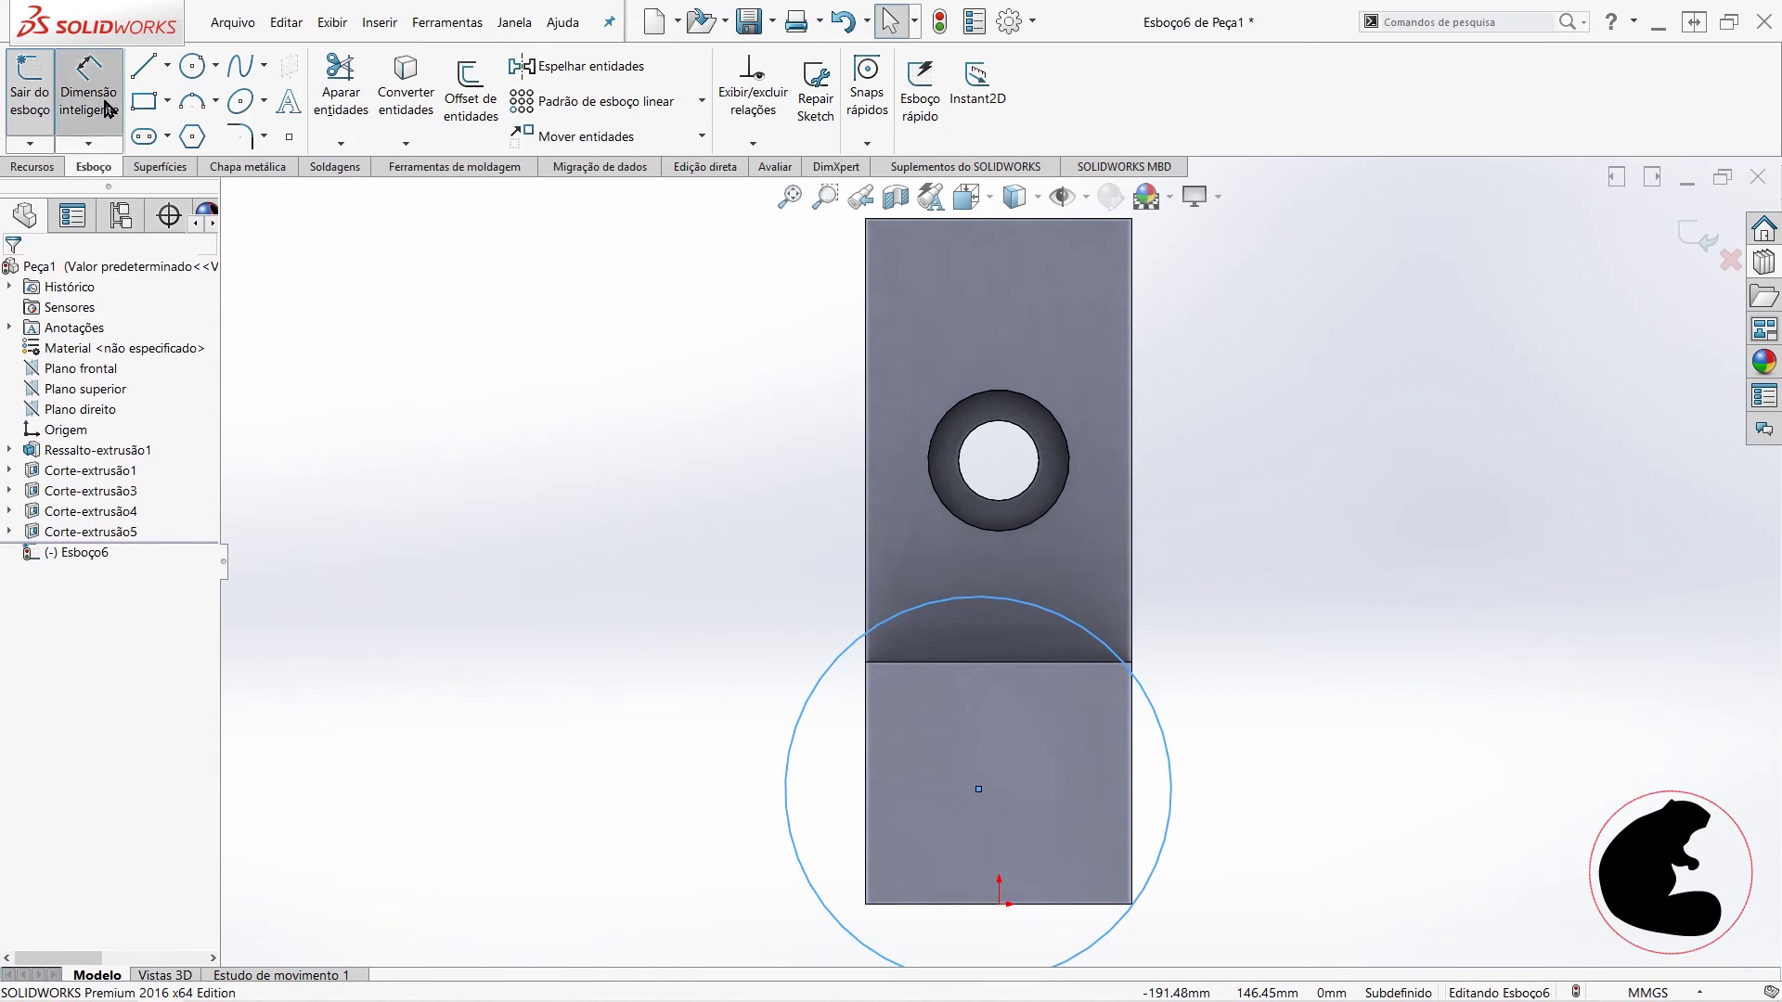
left_click(1151, 705)
left_click(1452, 703)
type("16")
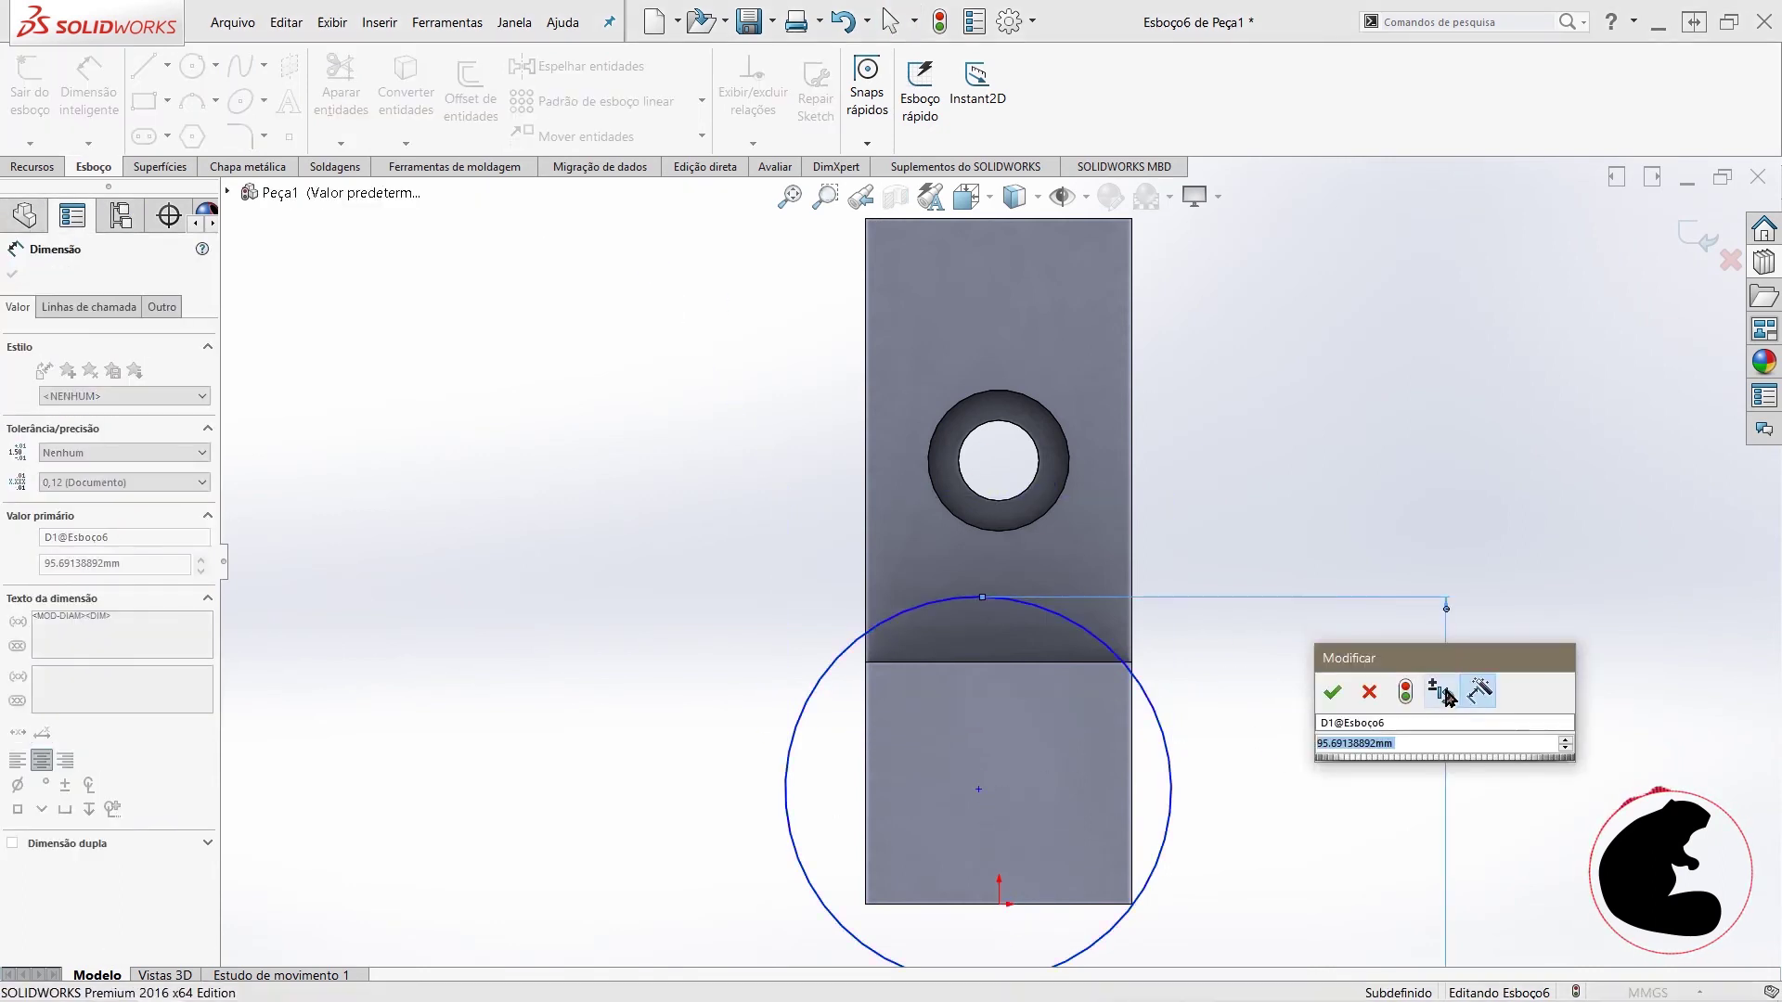
key("Return")
scroll(1058, 821, "down", 3)
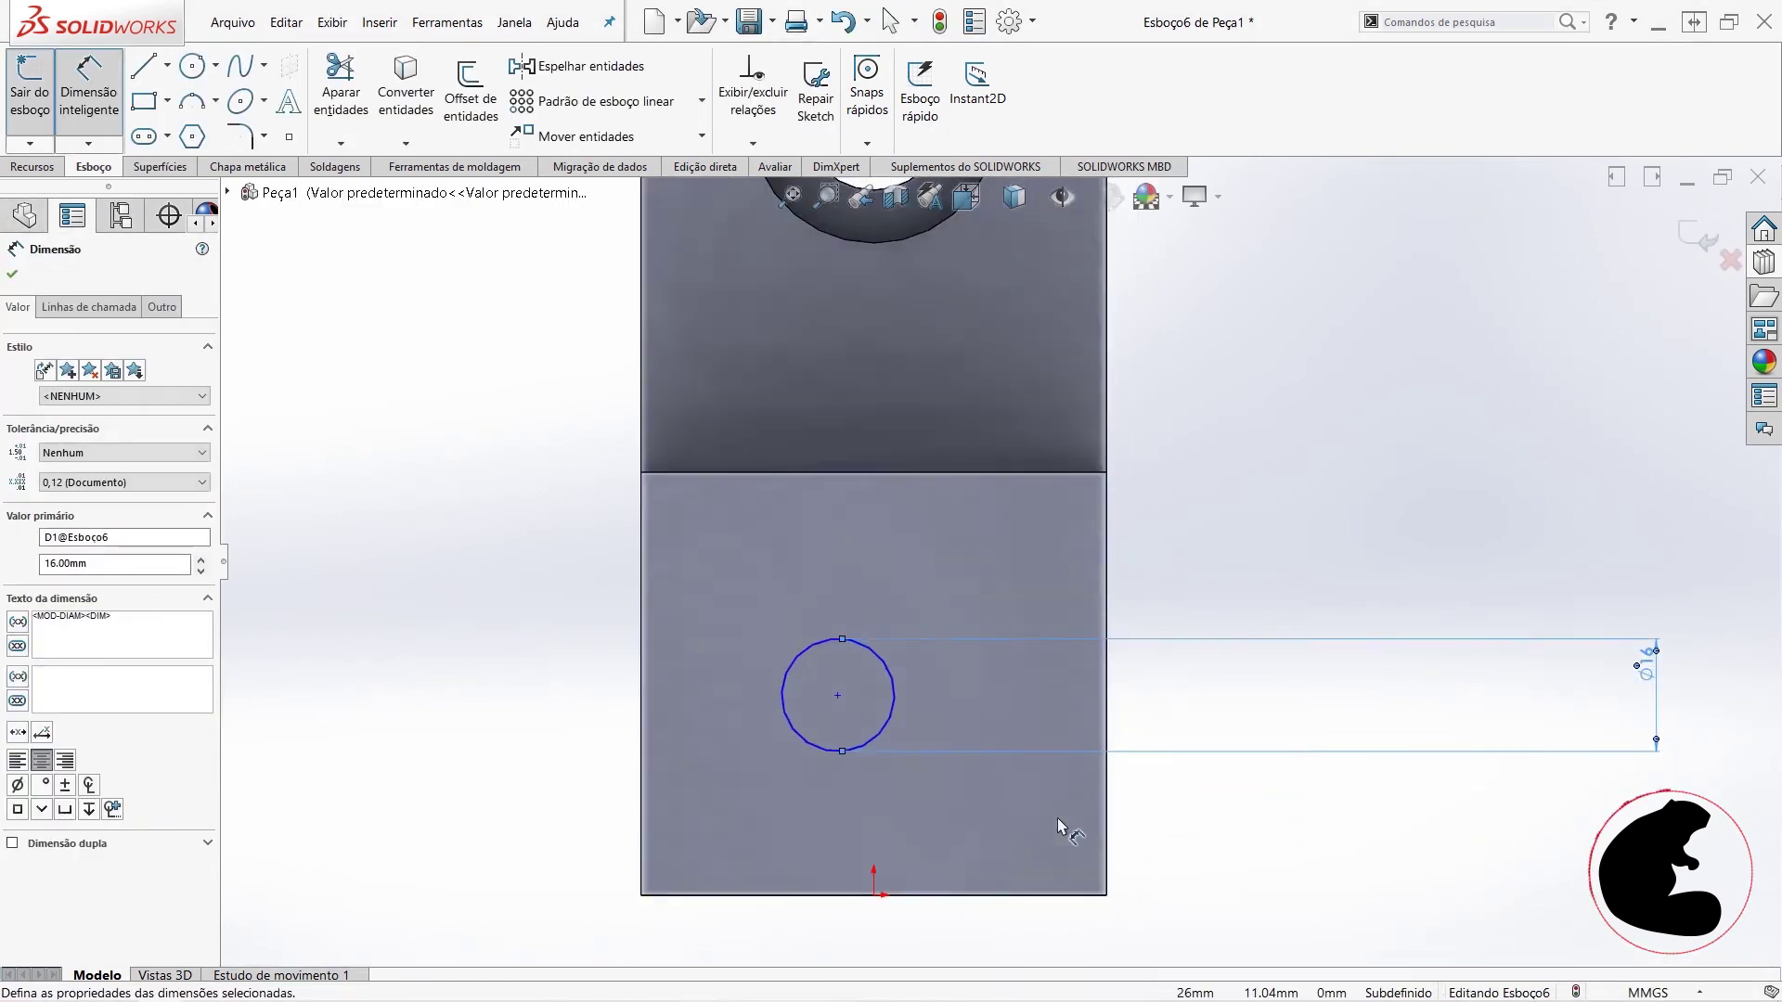
scroll(1057, 817, "down", 1)
key("Escape")
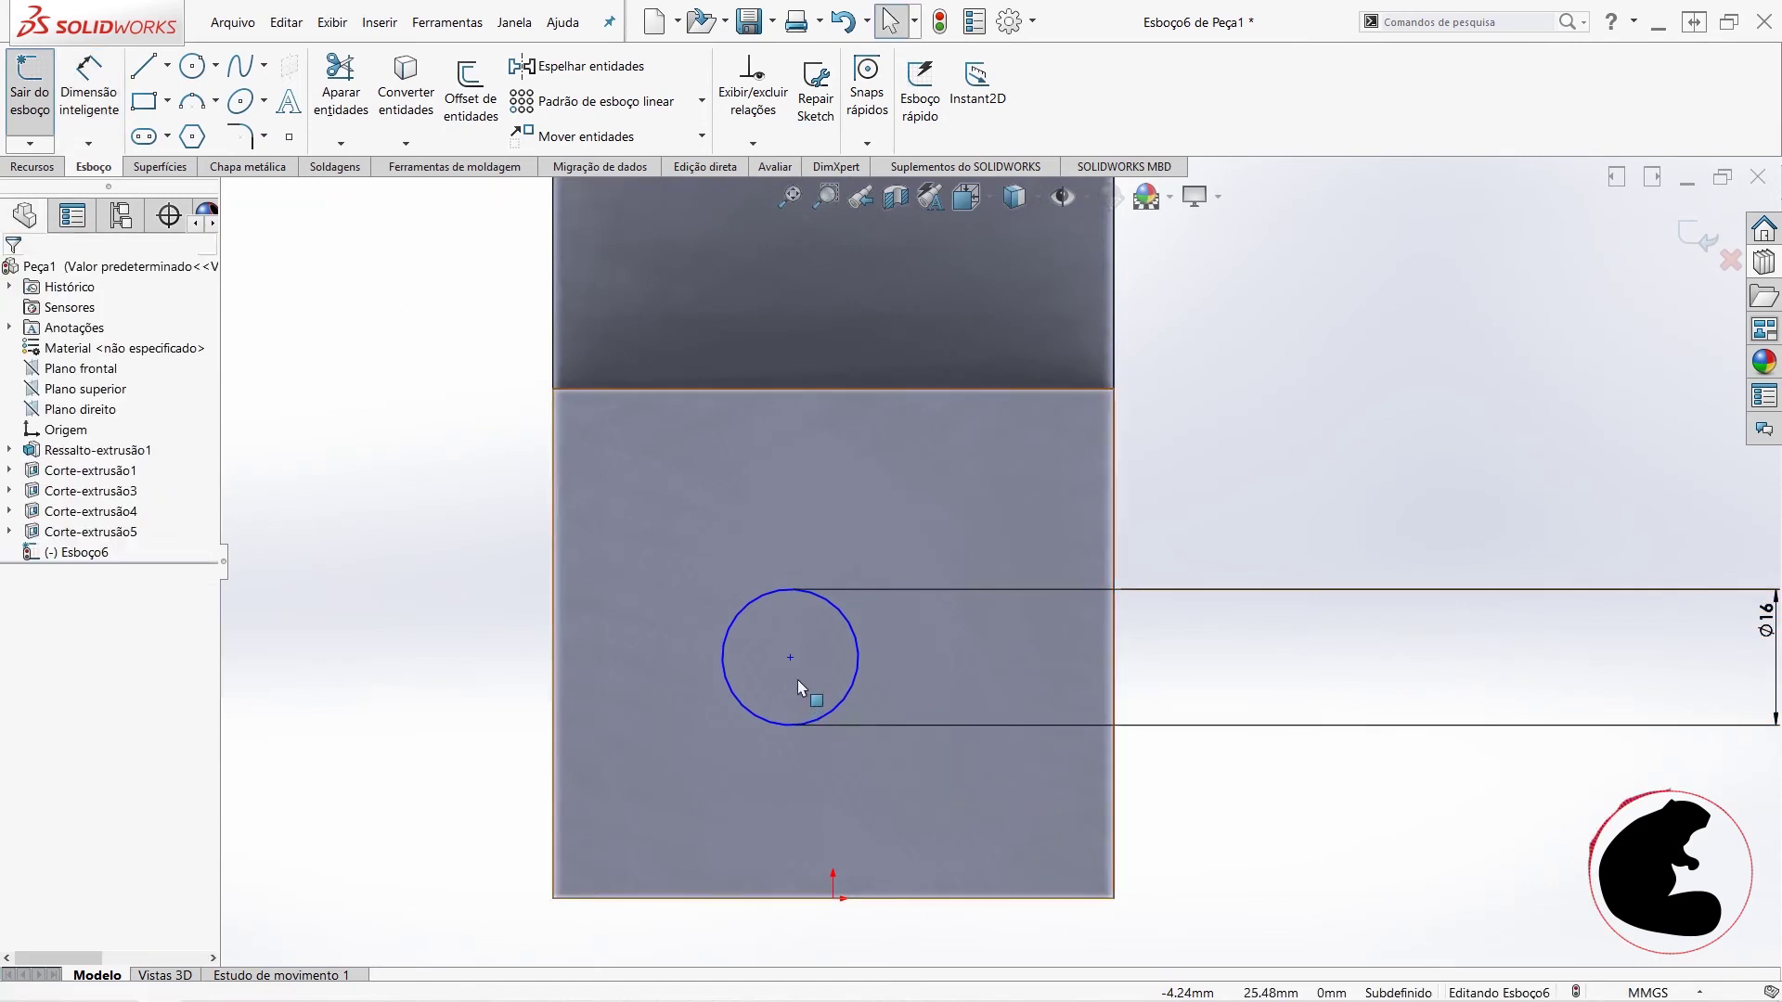
- Add a Vertical relation between the circle centre and the sketch origin
left_click(791, 659)
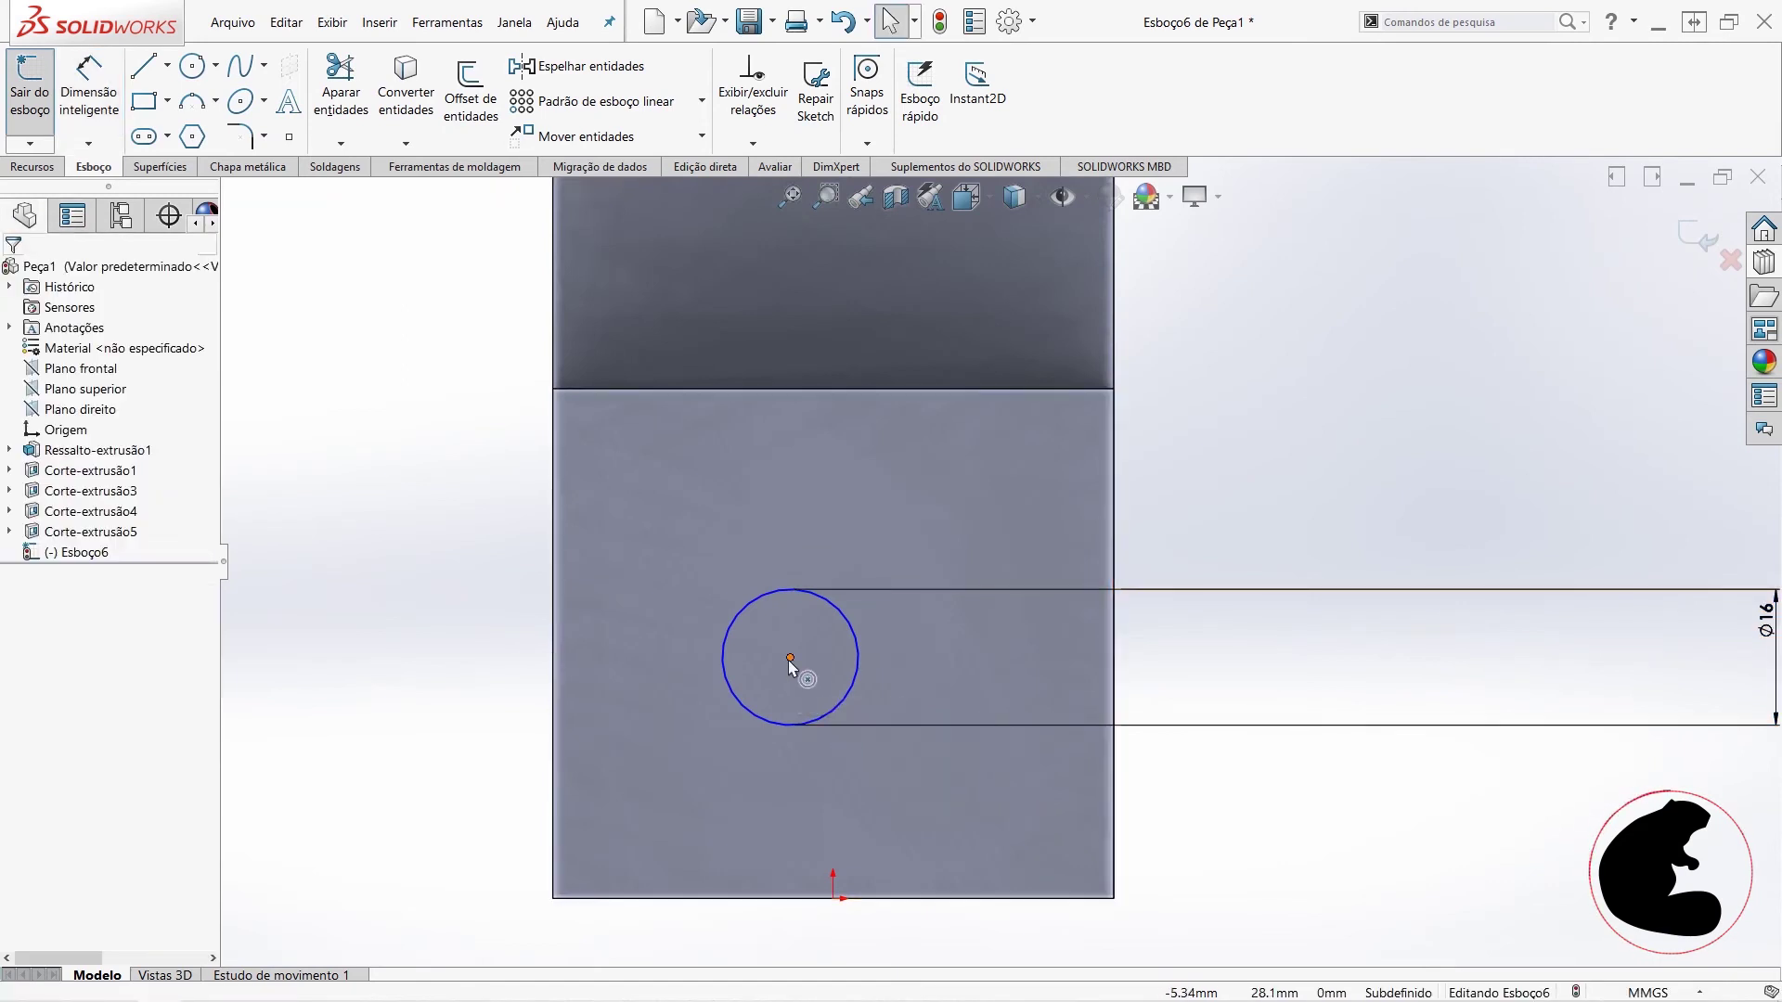
left_click(833, 899, "ctrl")
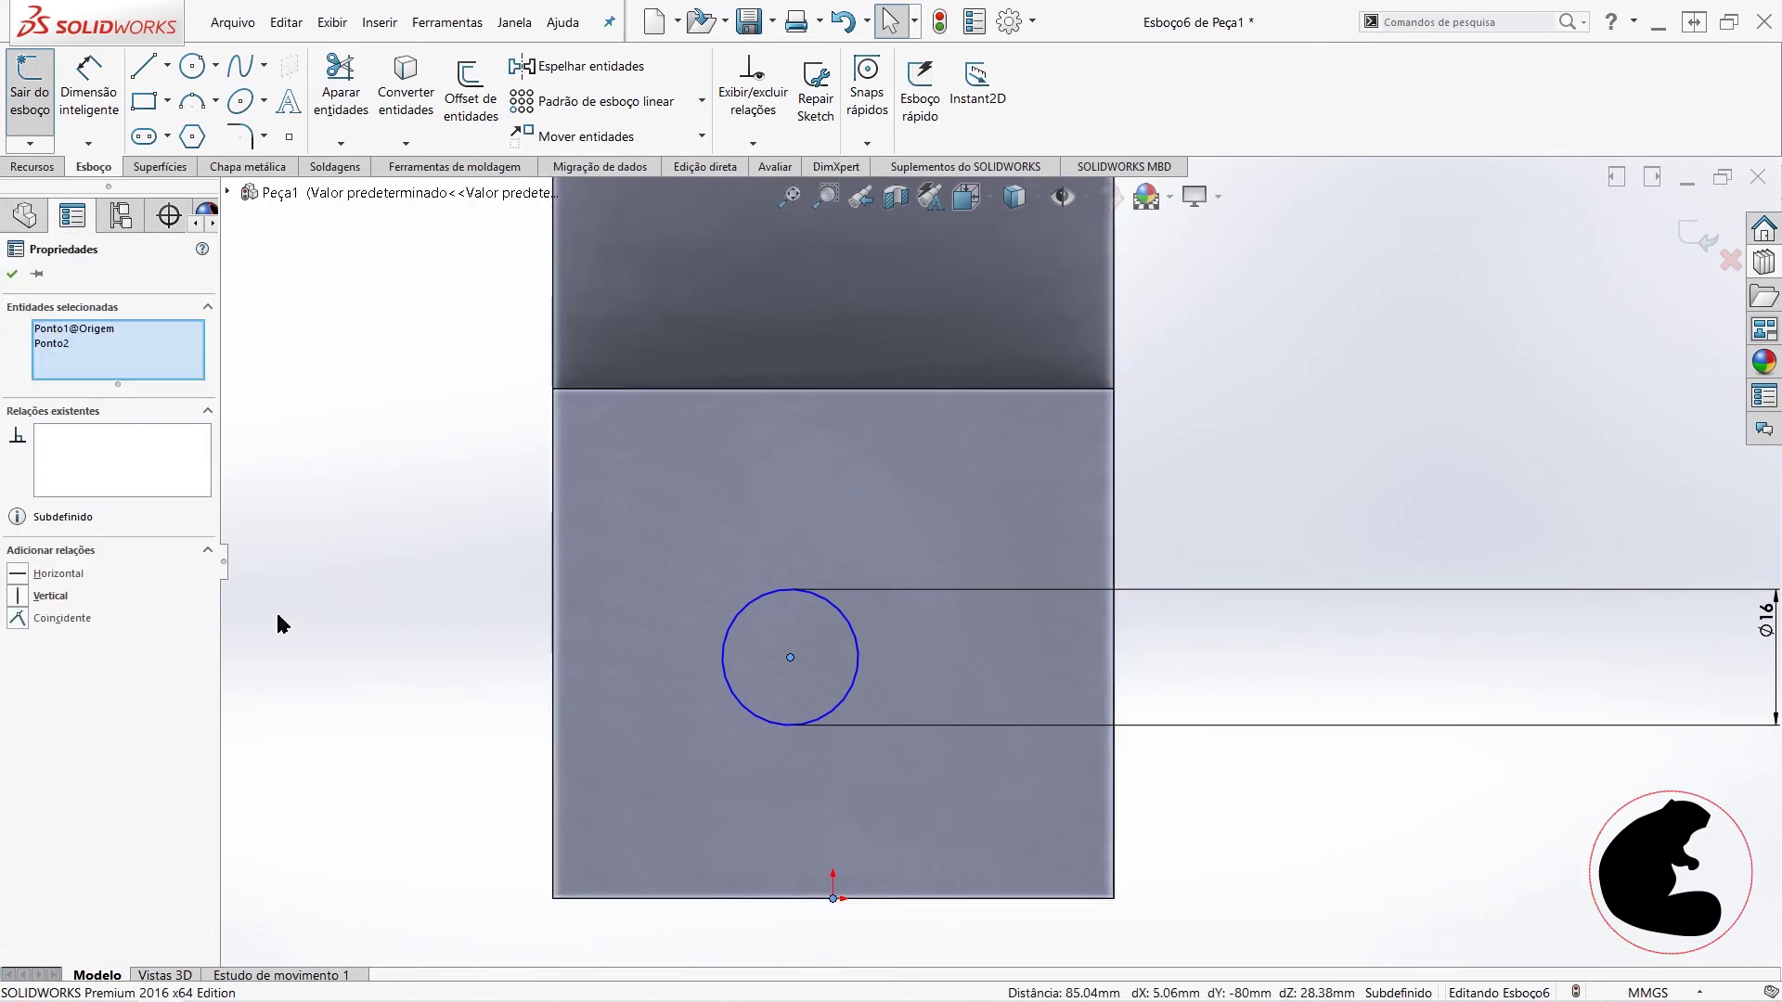
left_click(19, 598)
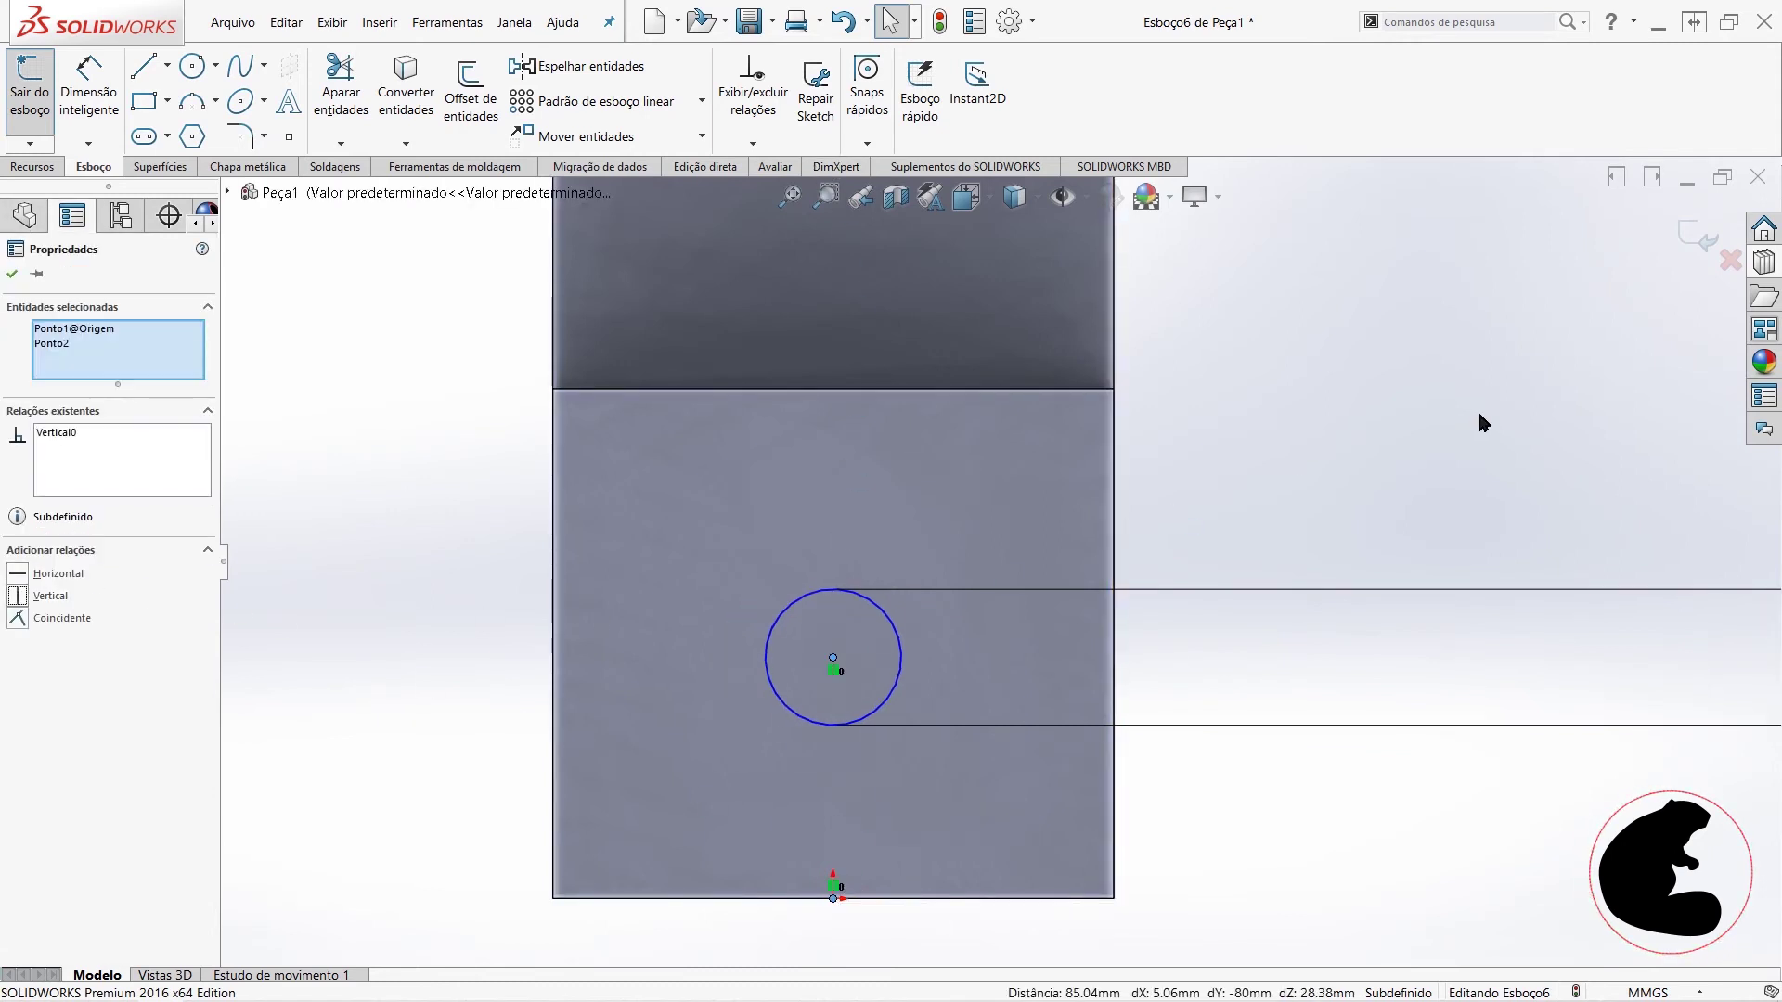
left_click(1481, 418)
- Place the circle centre 15 mm above the bottom edge, then switch to the reference drawing
left_click(109, 101)
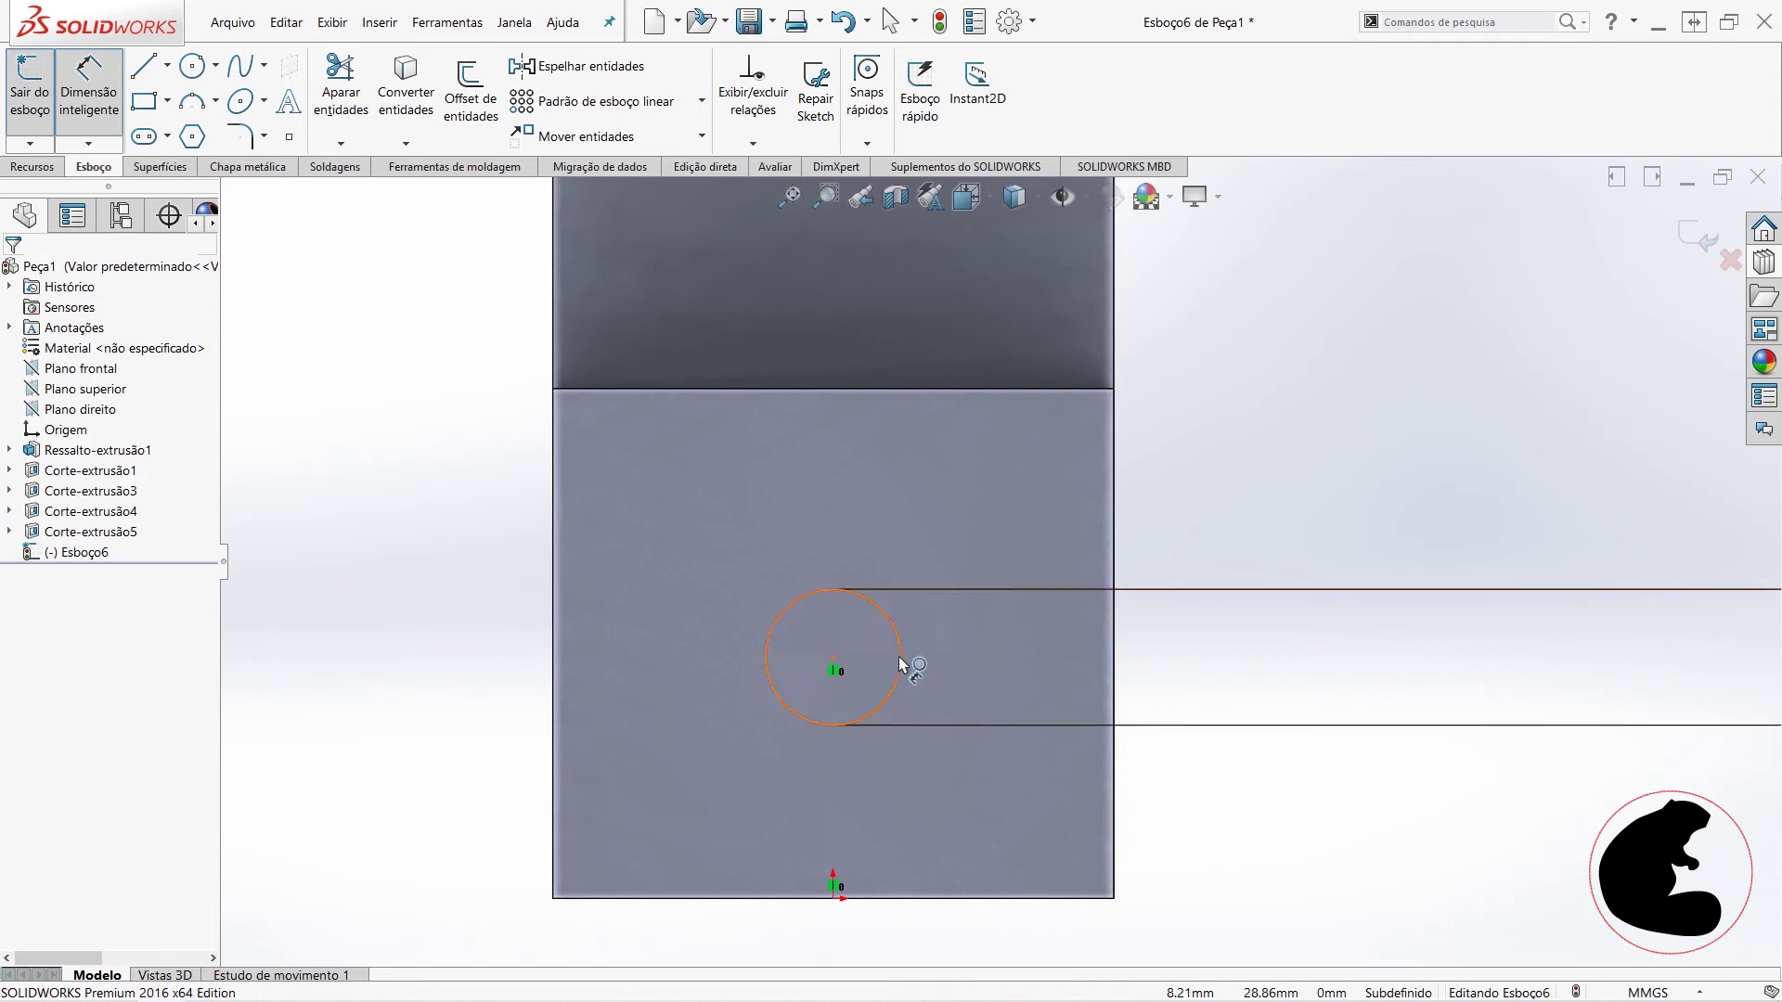
left_click(834, 658)
left_click(941, 899)
left_click(1302, 787)
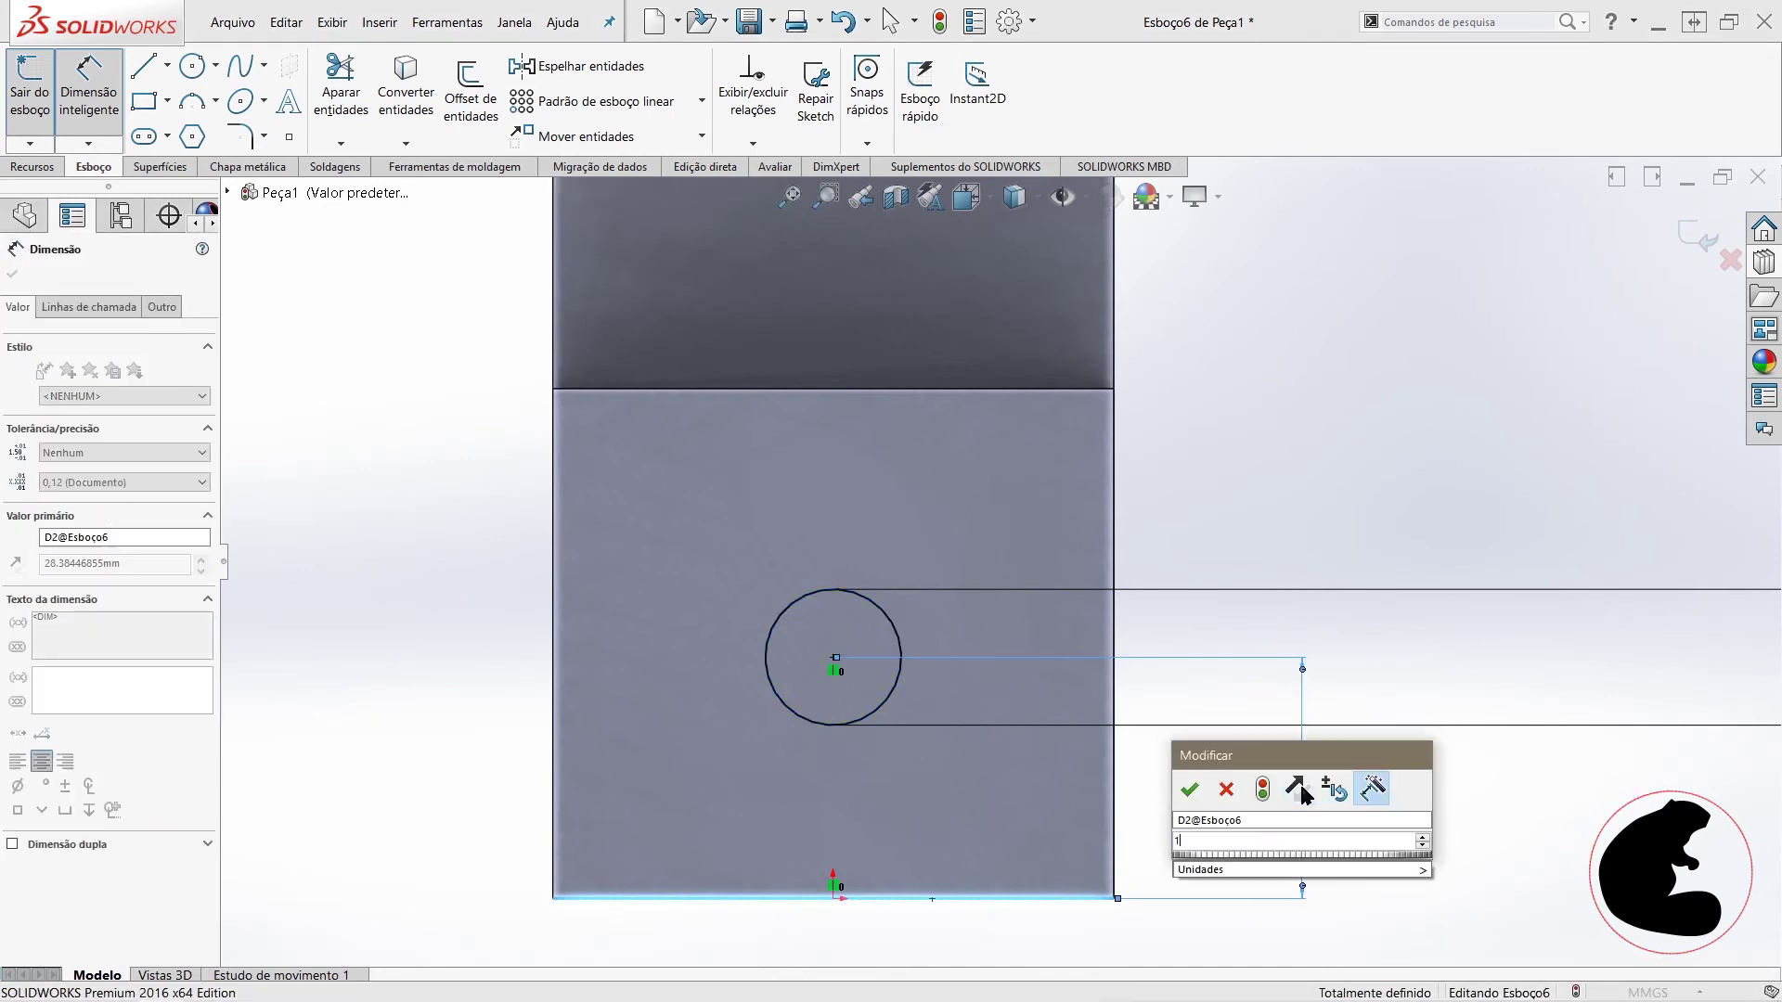
type("15")
key("Return")
key("Escape")
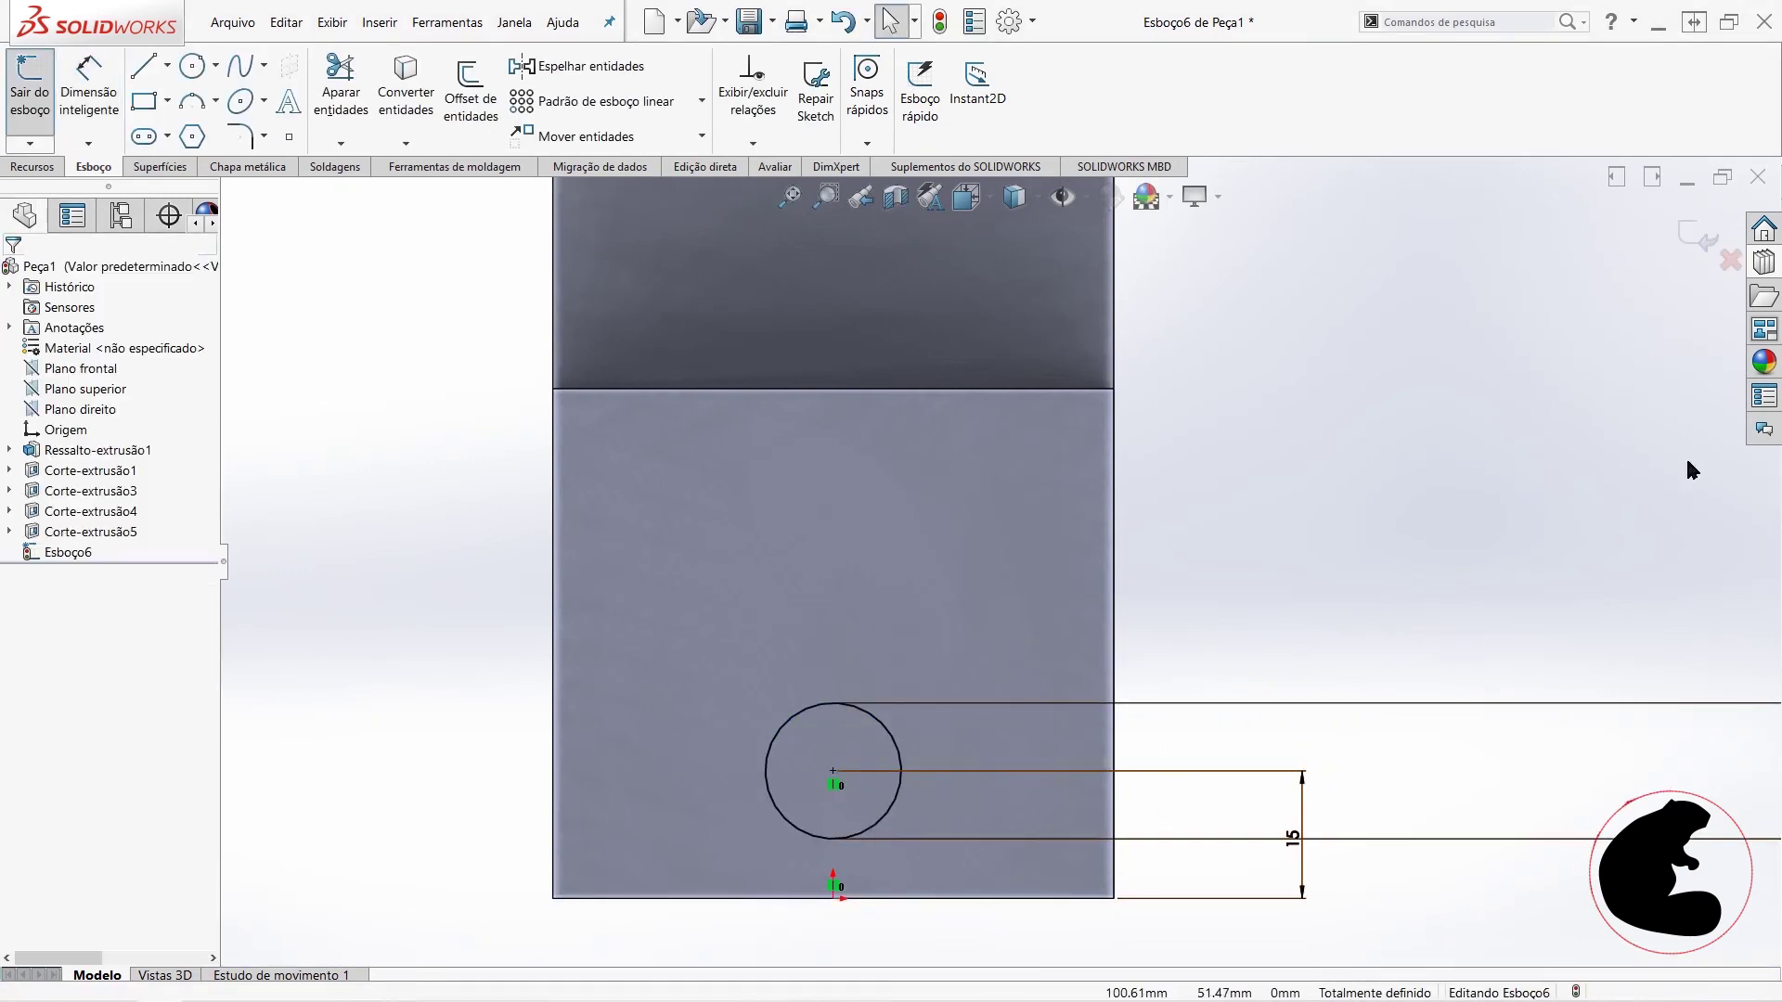
key("alt+Tab")
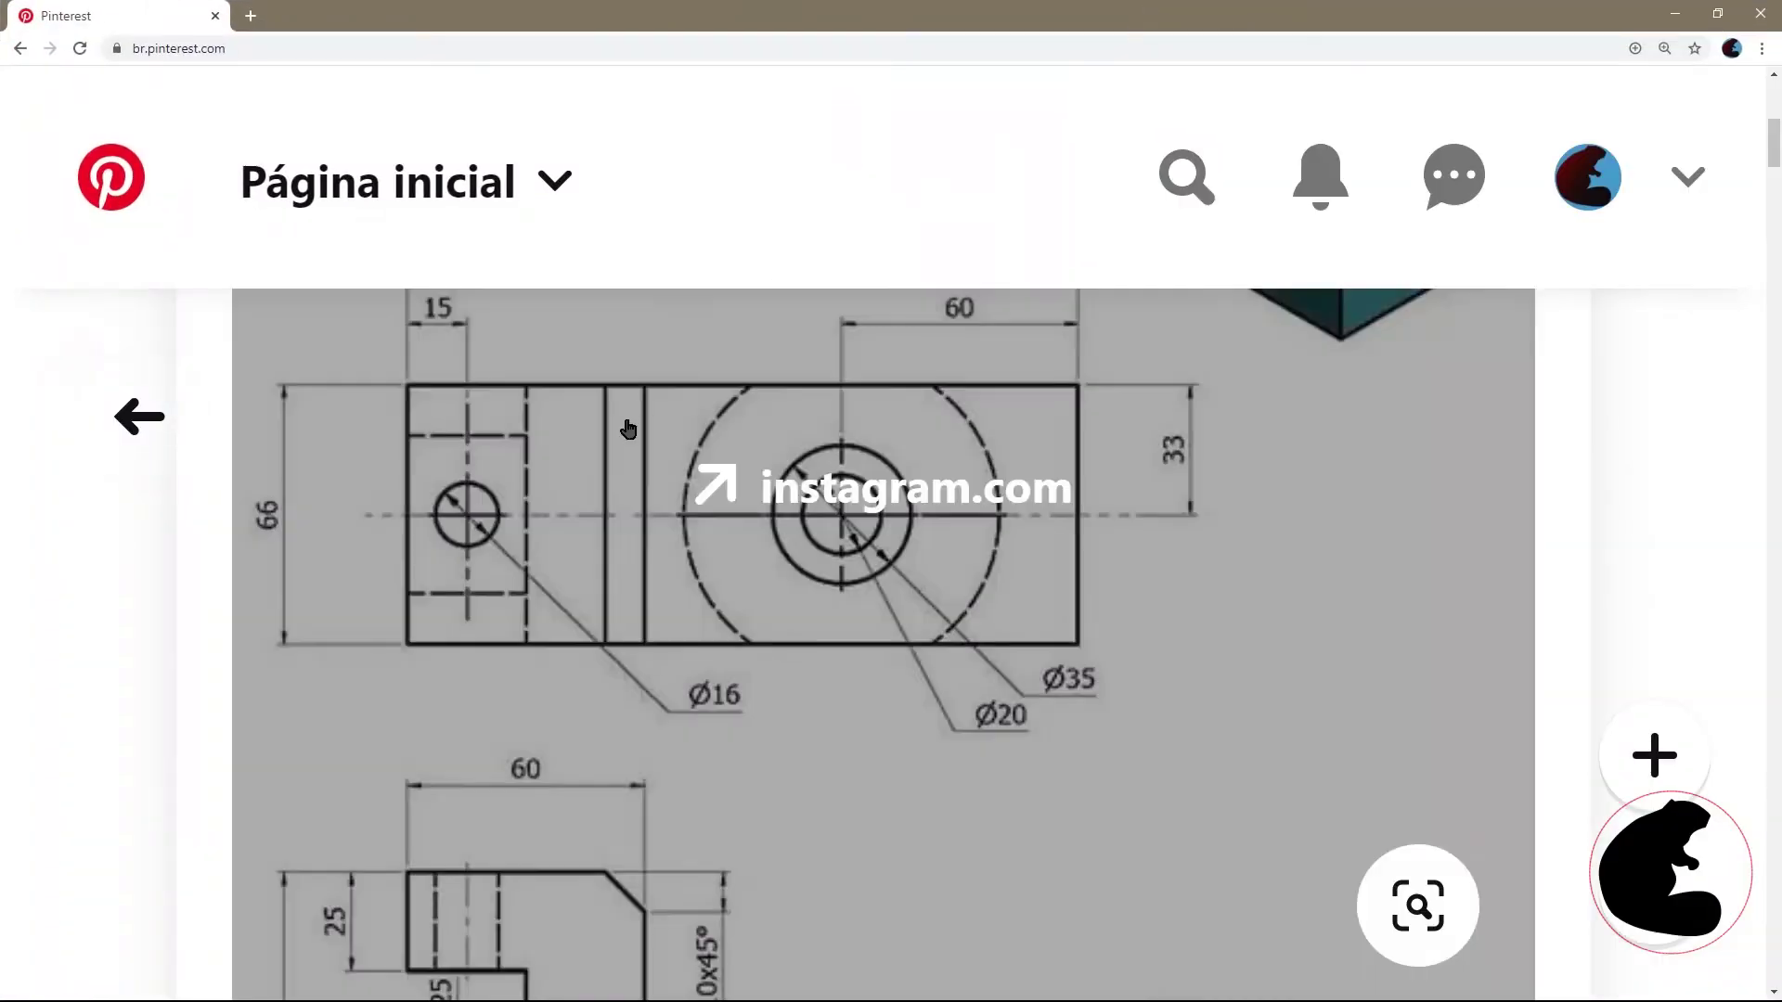
- Scroll the Pinterest drawing down to the Ø80 H8 side view and switch back to SOLIDWORKS
scroll(473, 613, "up", 2)
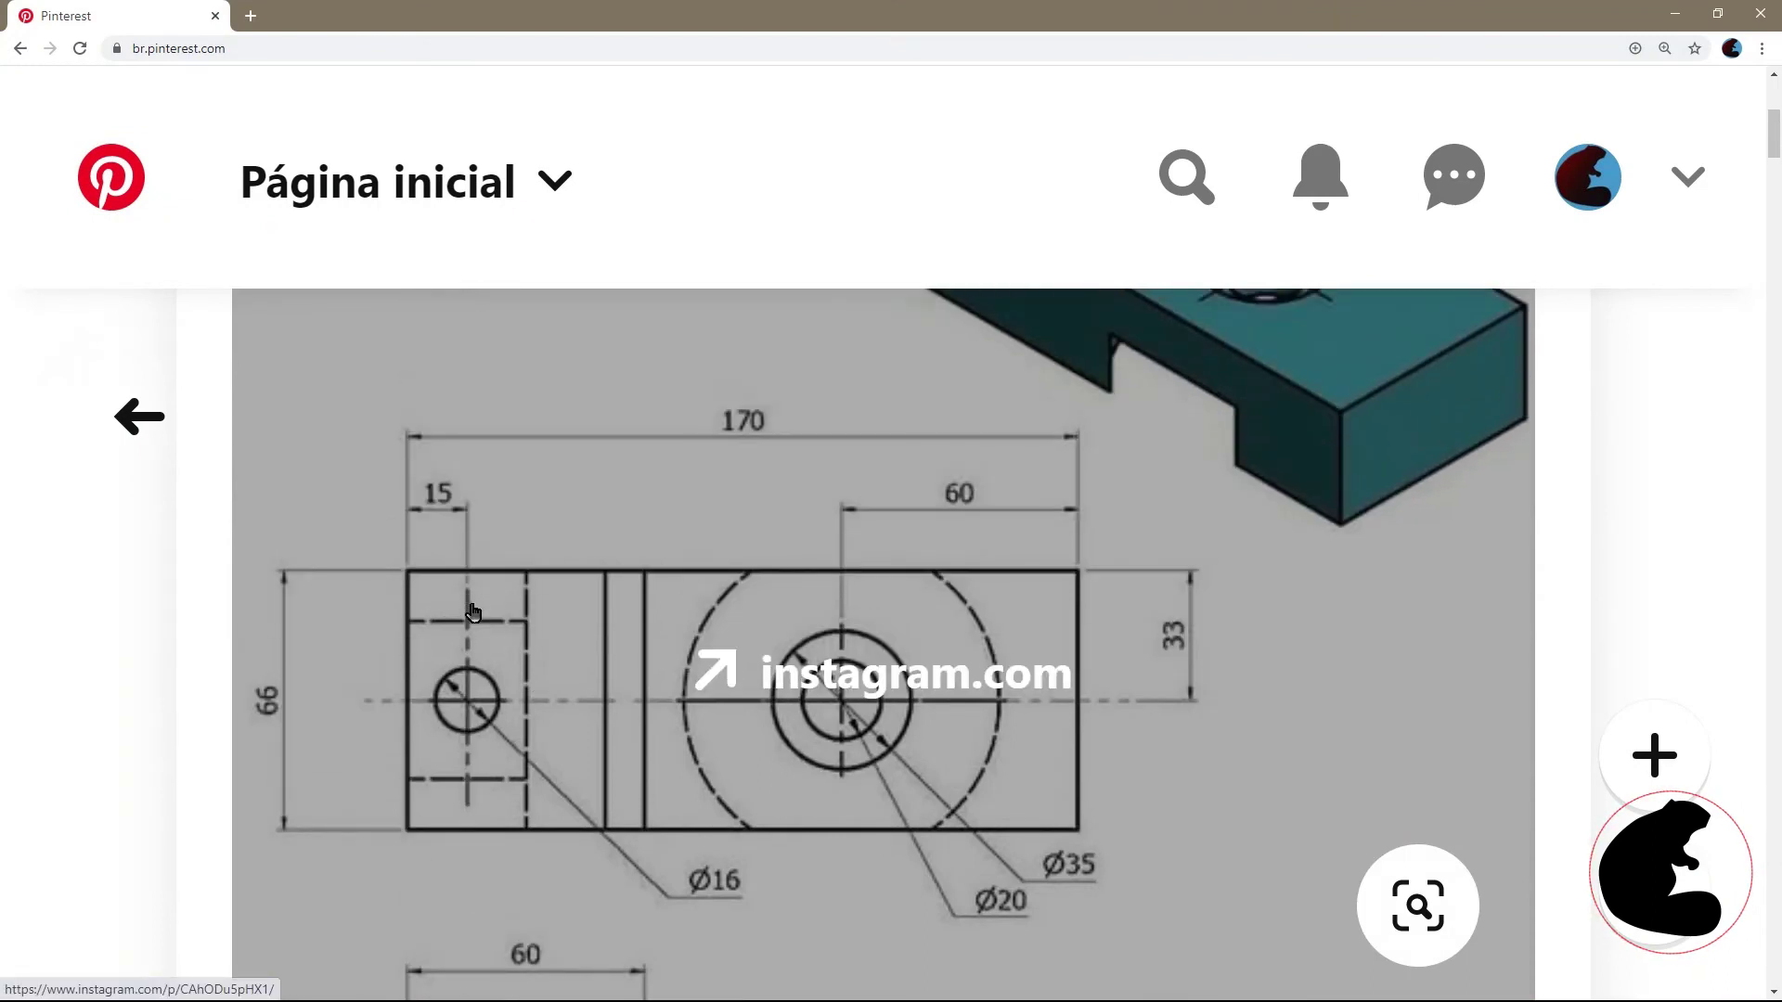
scroll(541, 736, "down", 3)
scroll(469, 588, "down", 4)
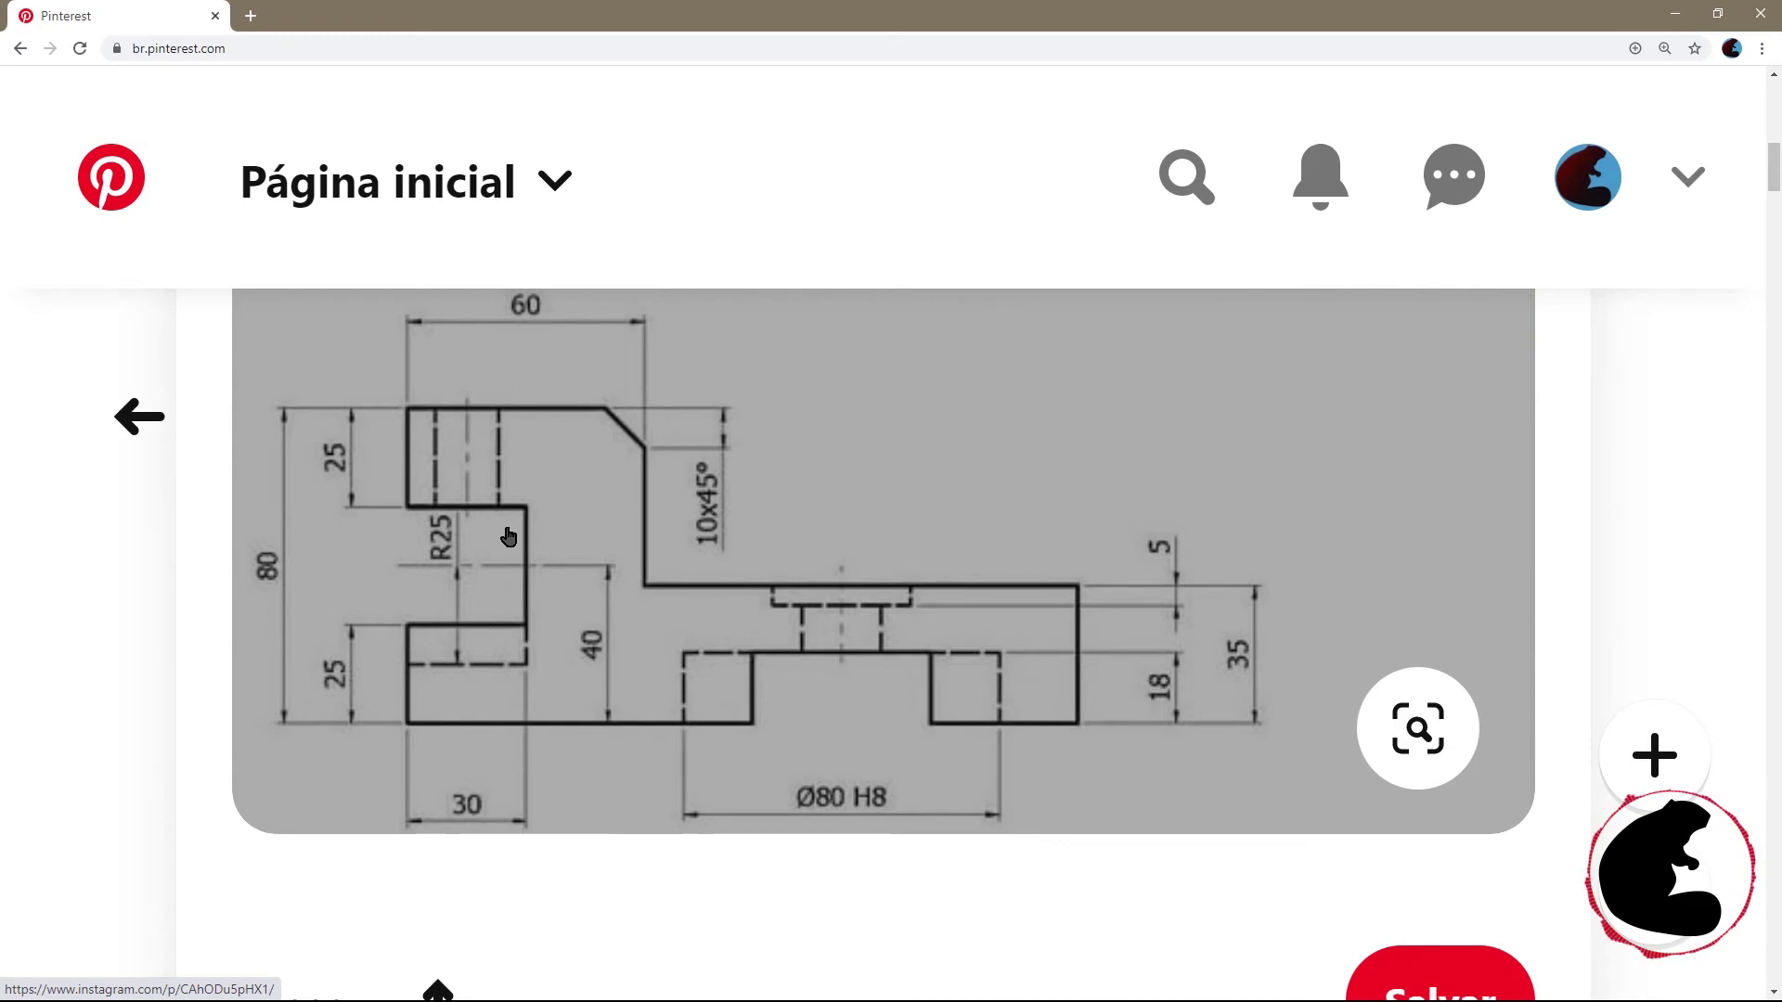
key("alt+Tab")
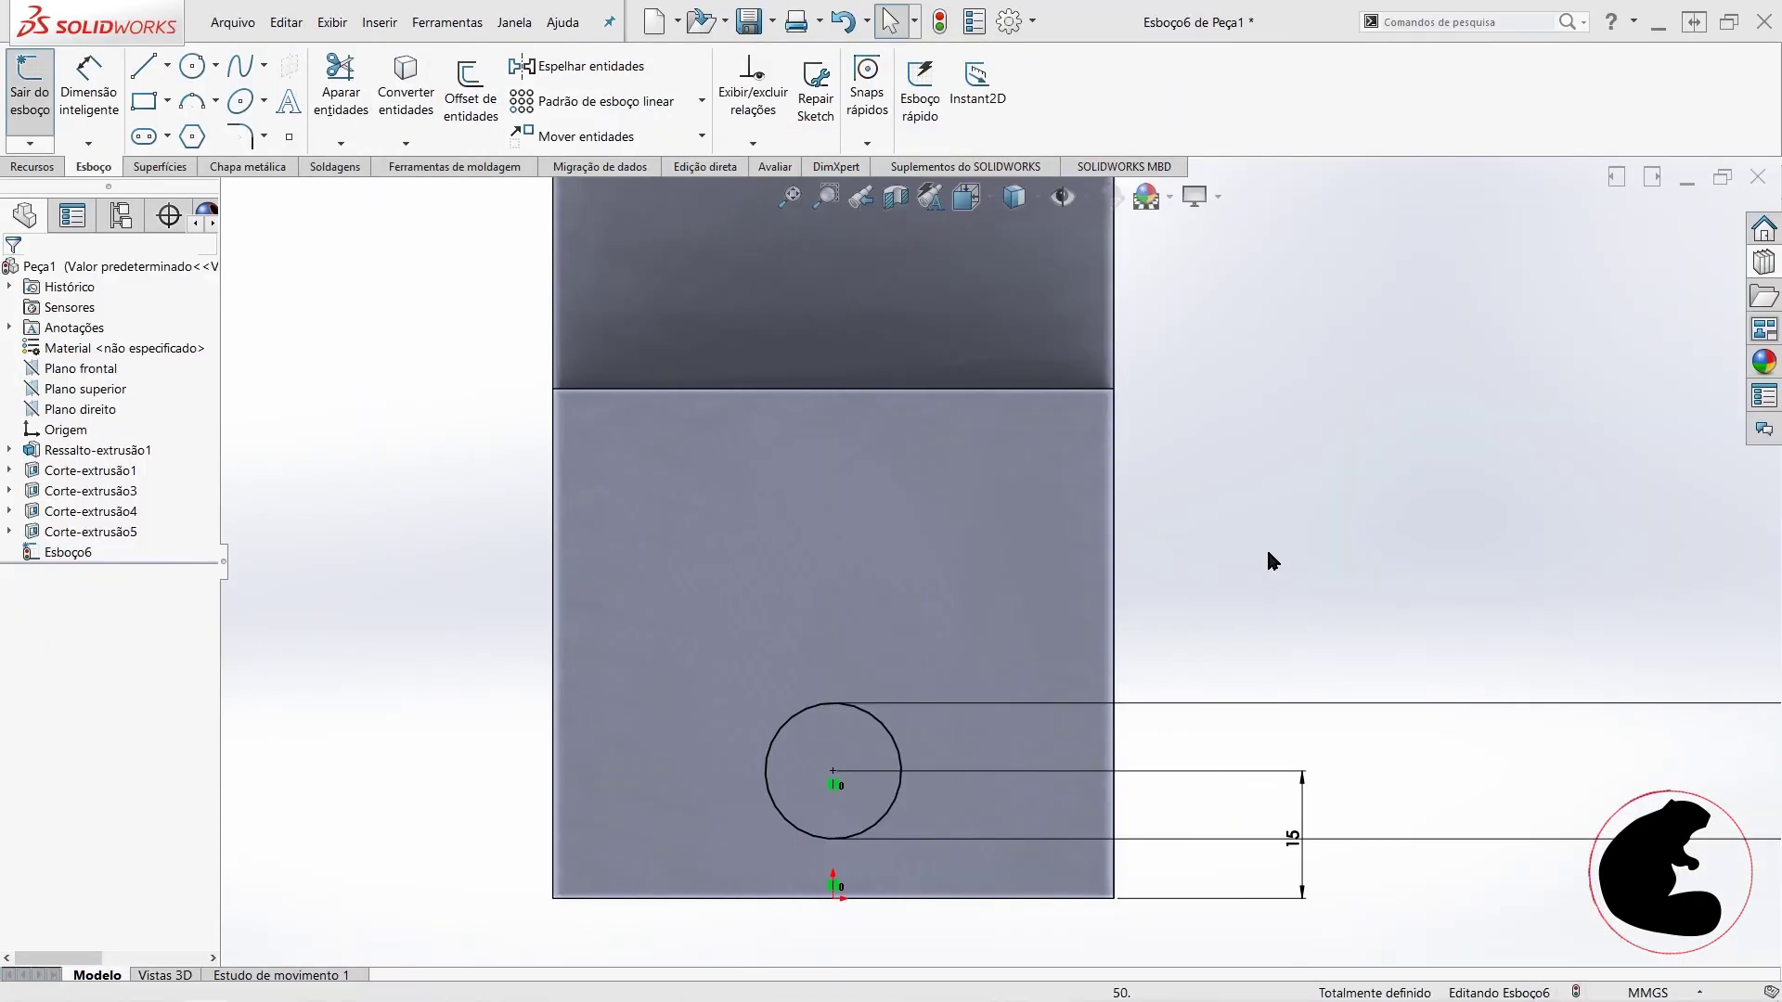
- Extrude-cut the Ø16 circle Up To Surface at the step face, creating Corte-extrusão6
left_click(33, 167)
left_click(397, 102)
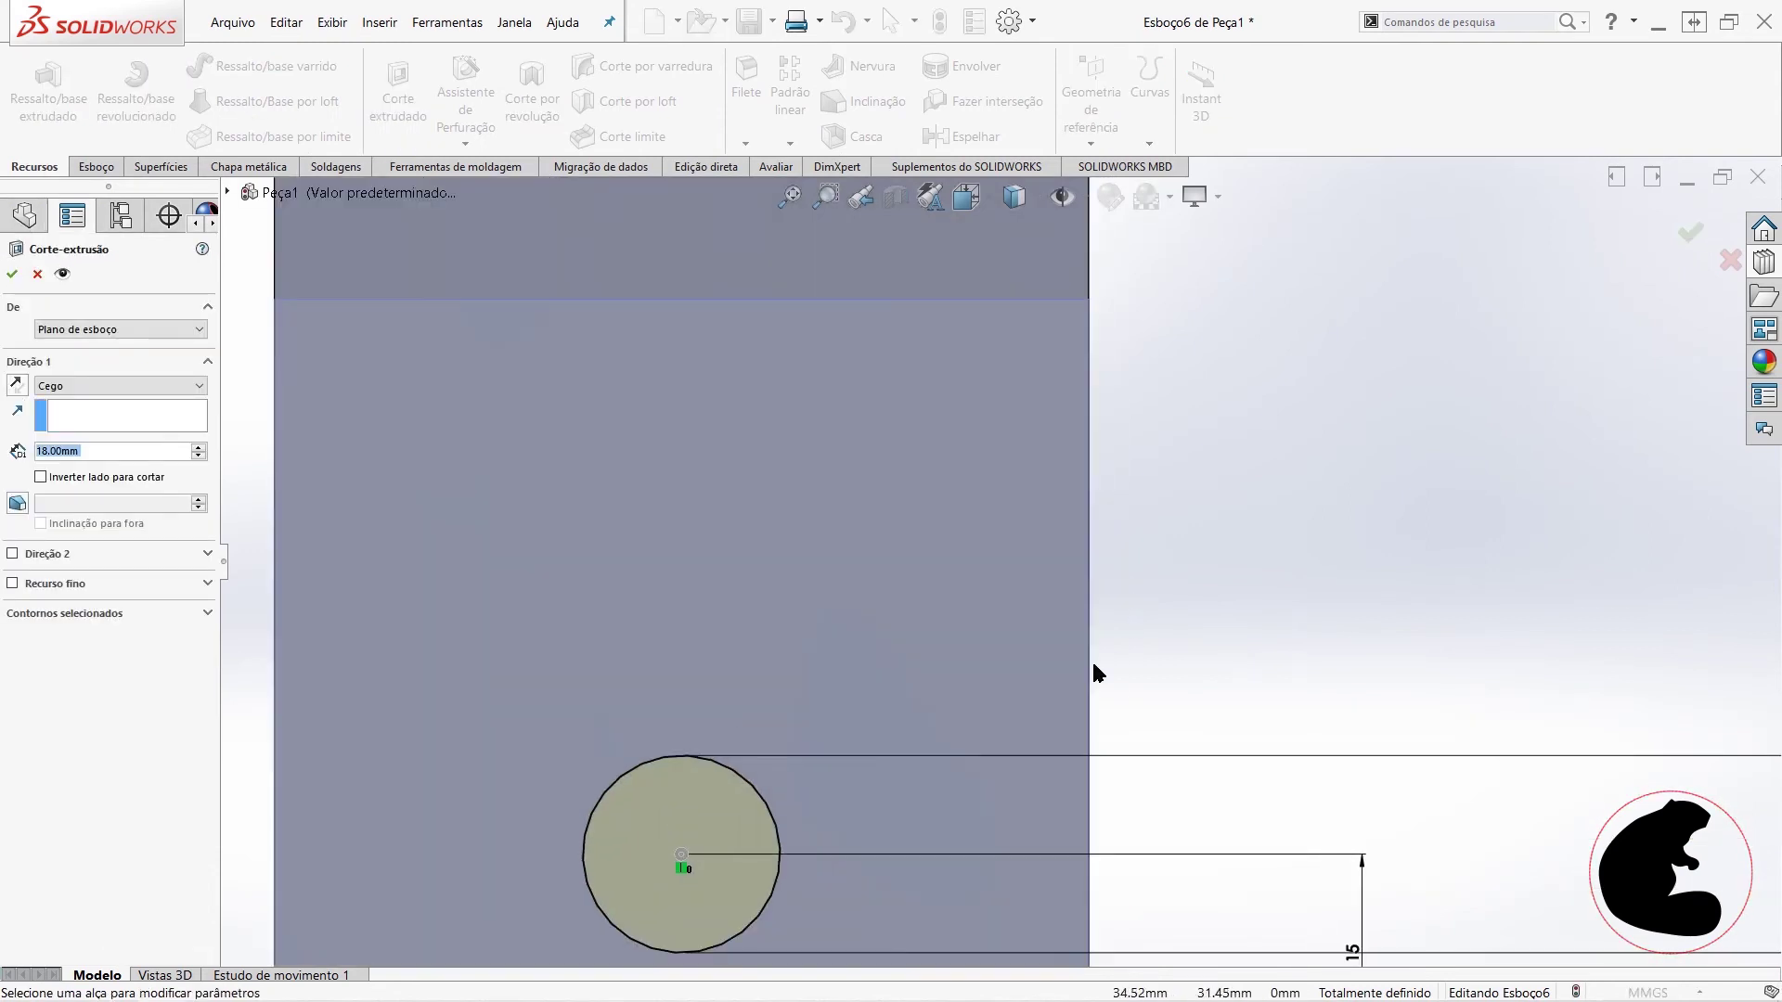
middle_click_drag(940, 685, 881, 428)
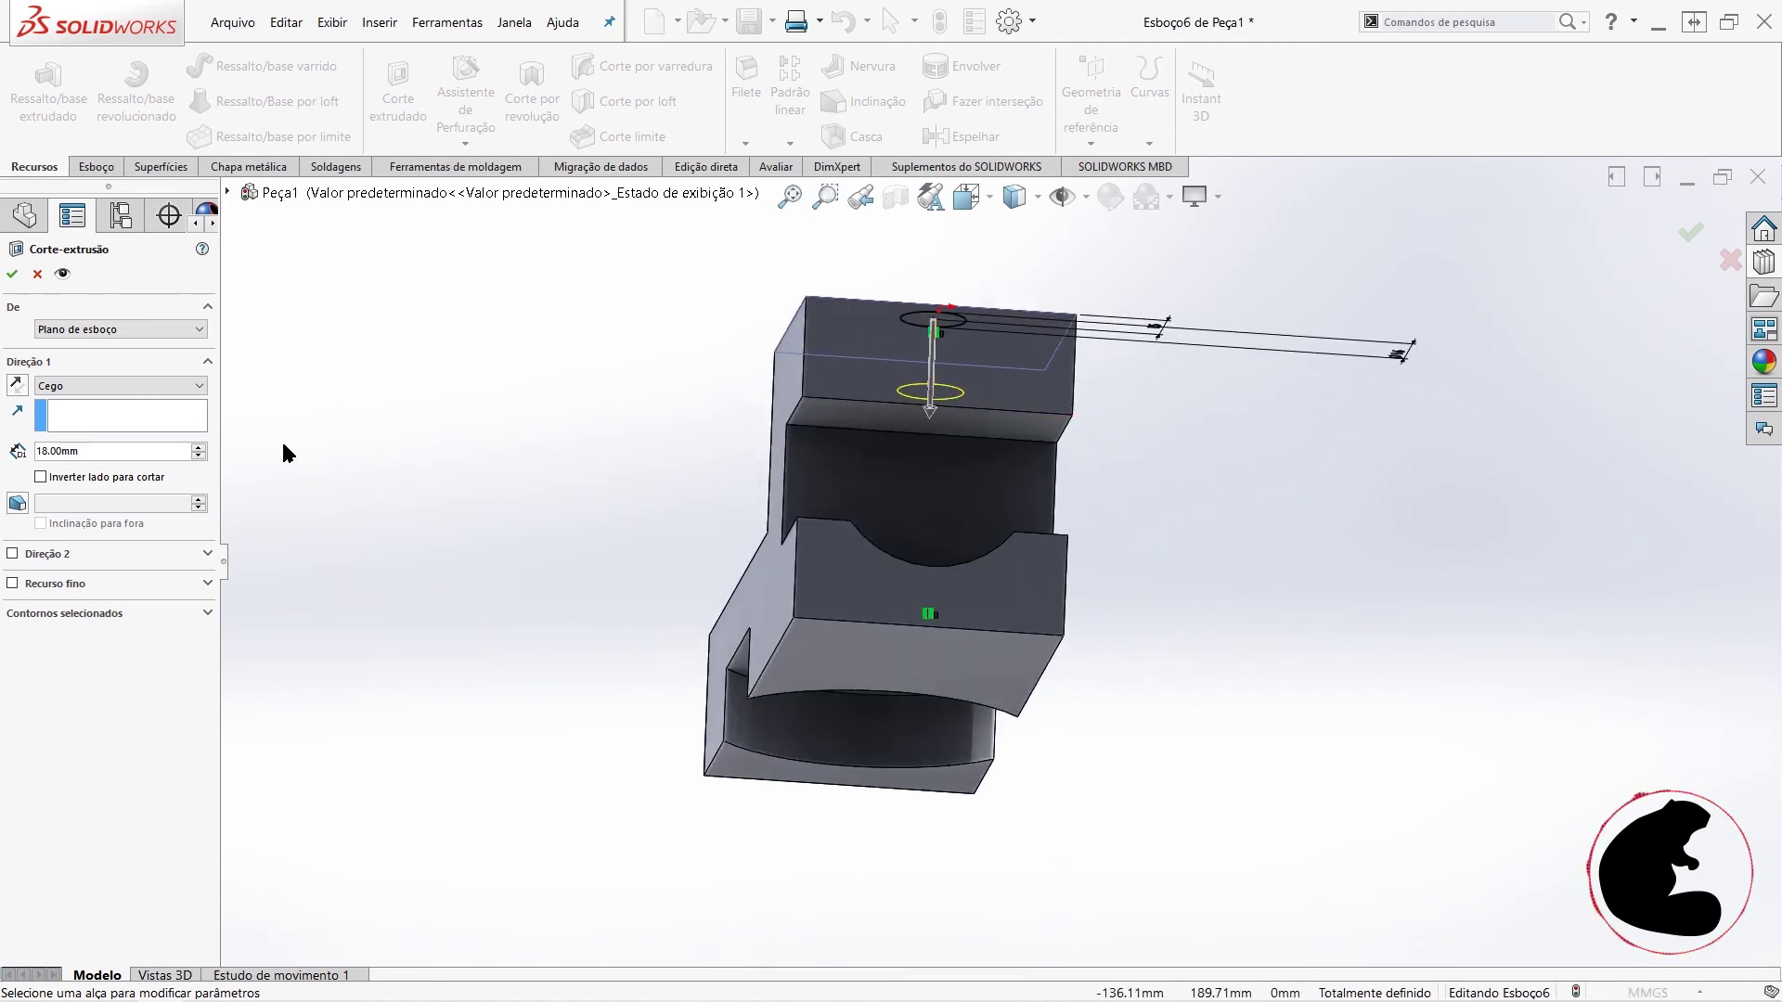
left_click(89, 383)
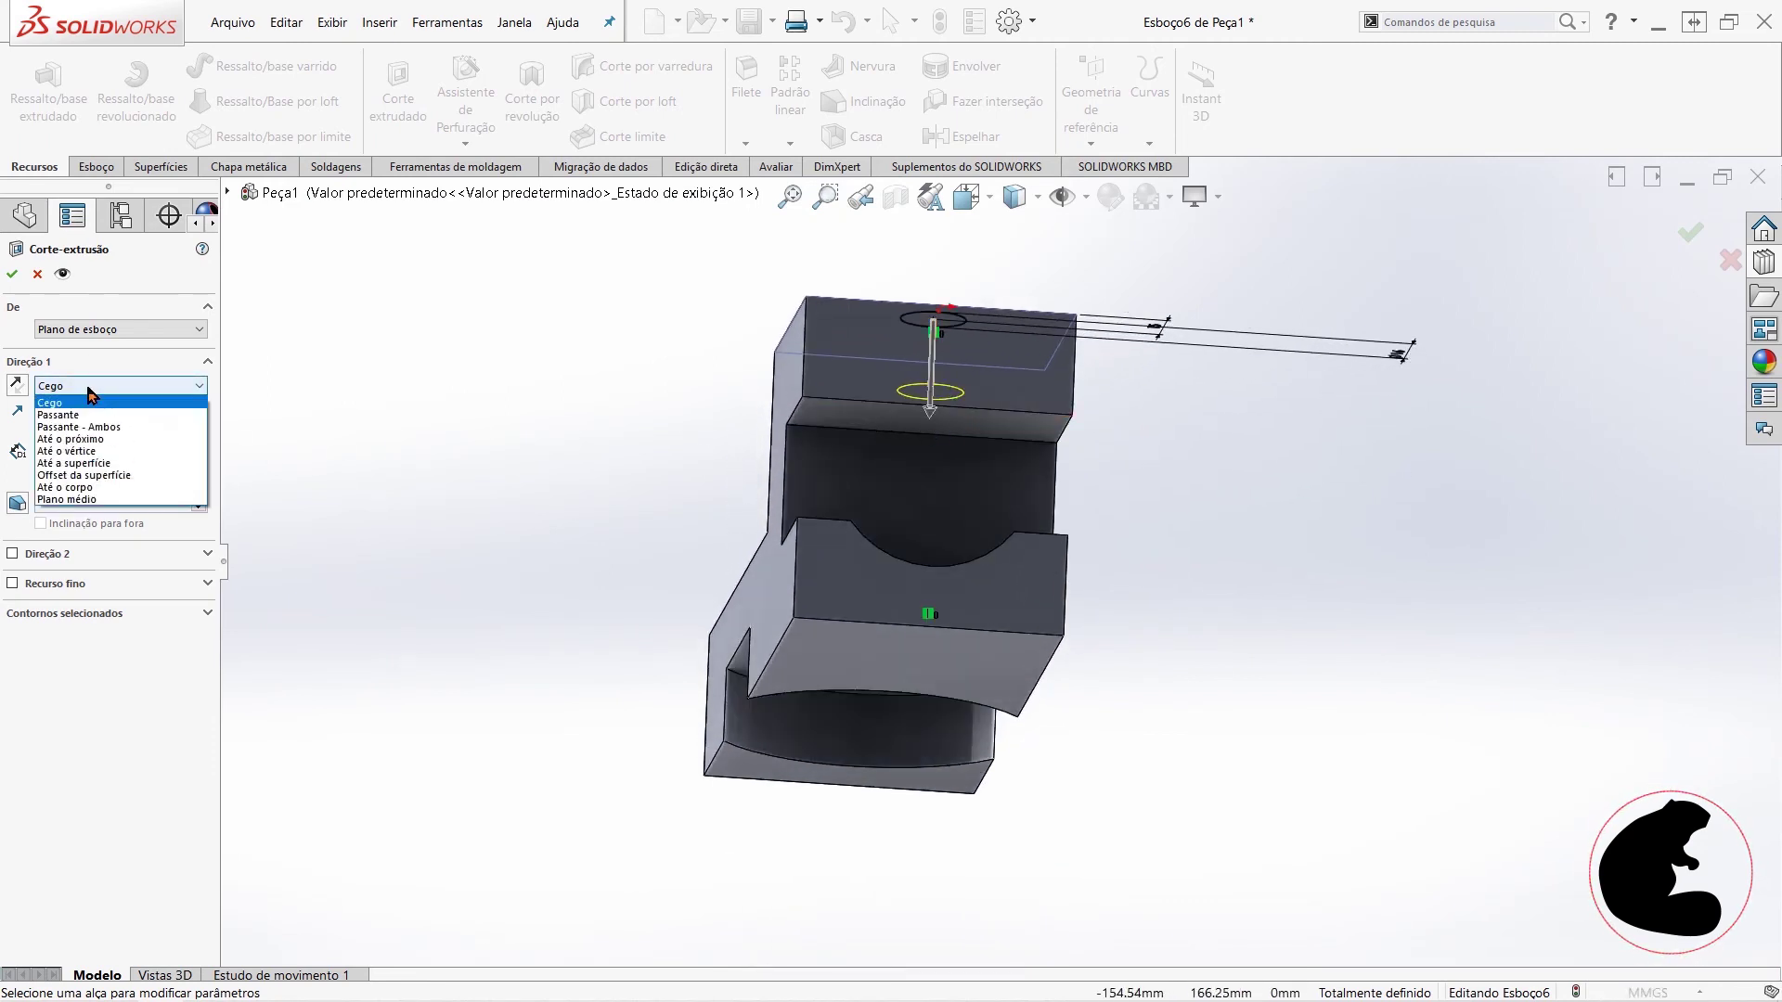
left_click(97, 463)
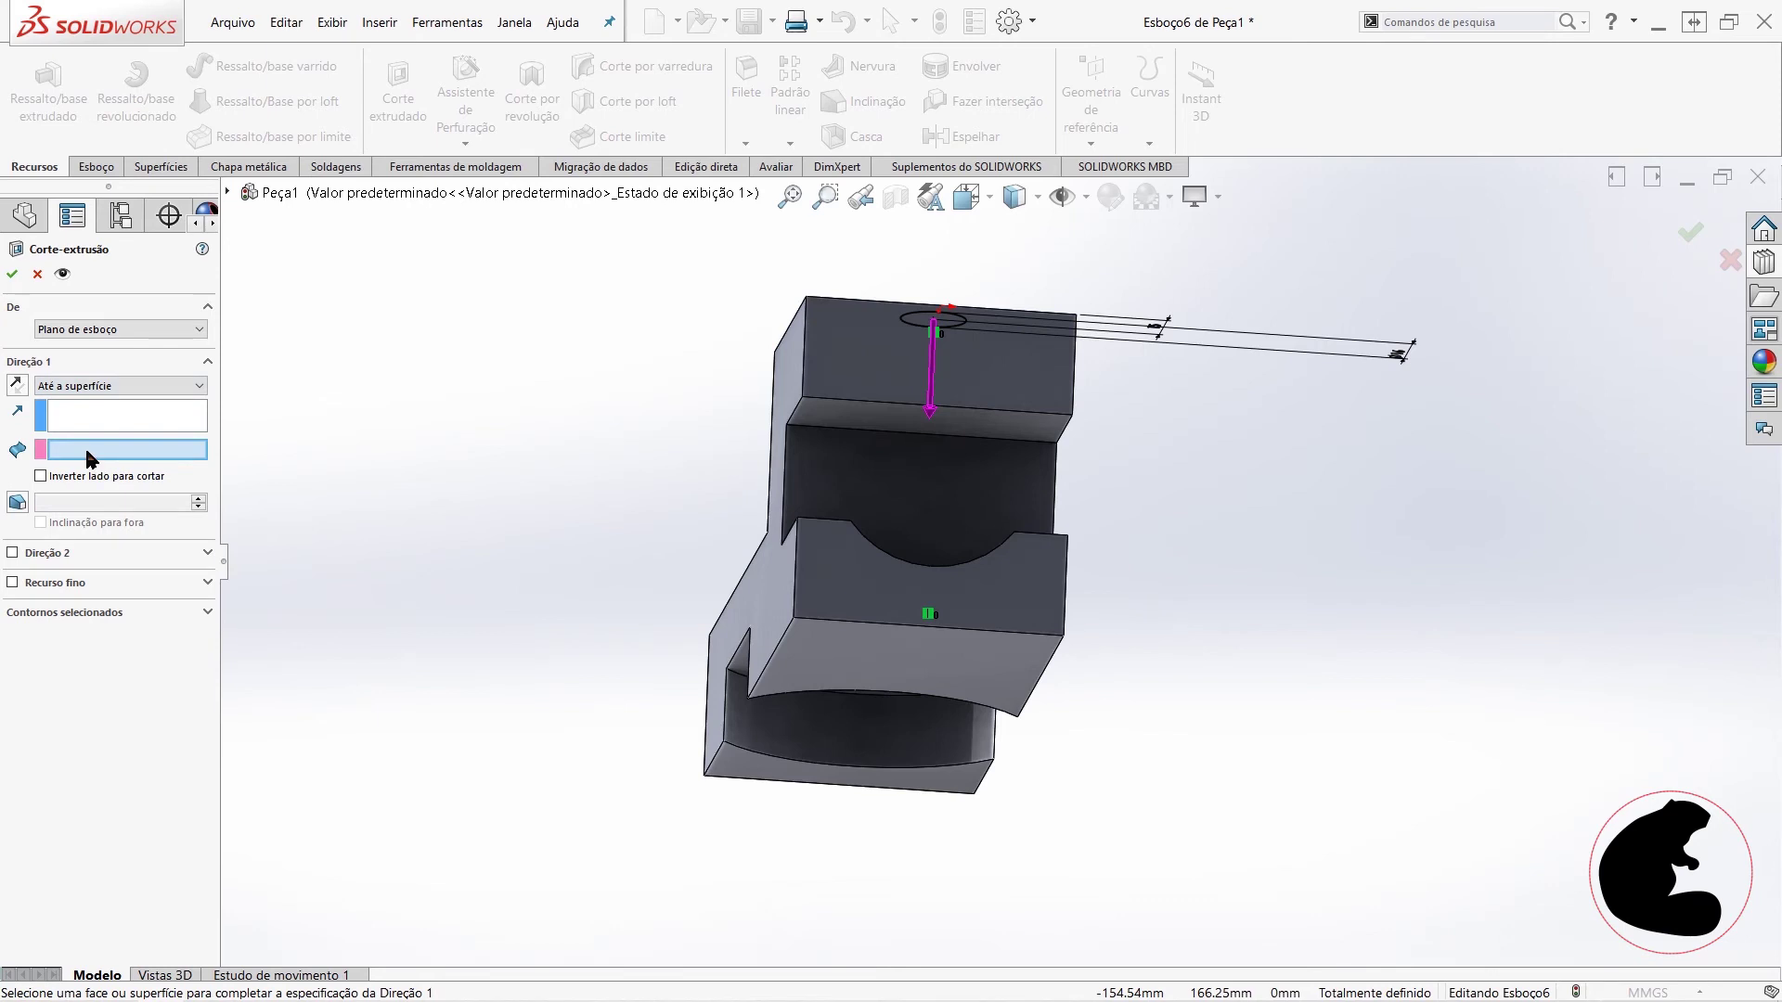
left_click(905, 425)
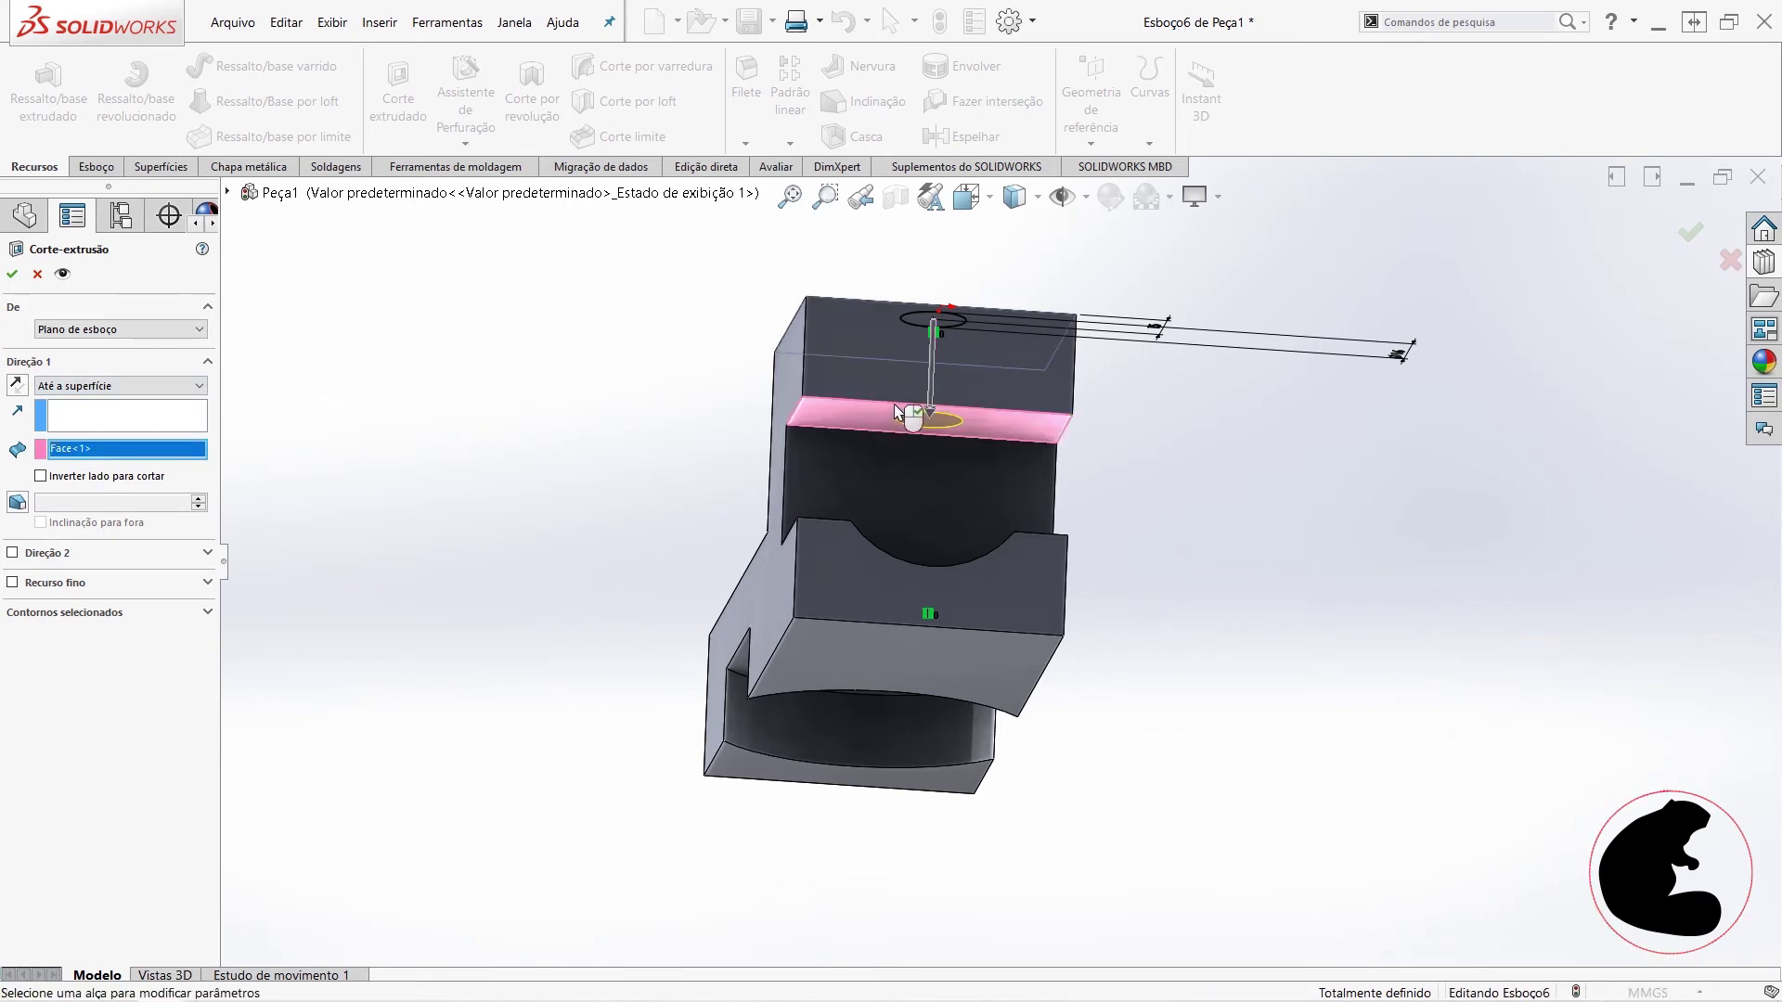
scroll(912, 422, "down", 2)
scroll(914, 420, "down", 2)
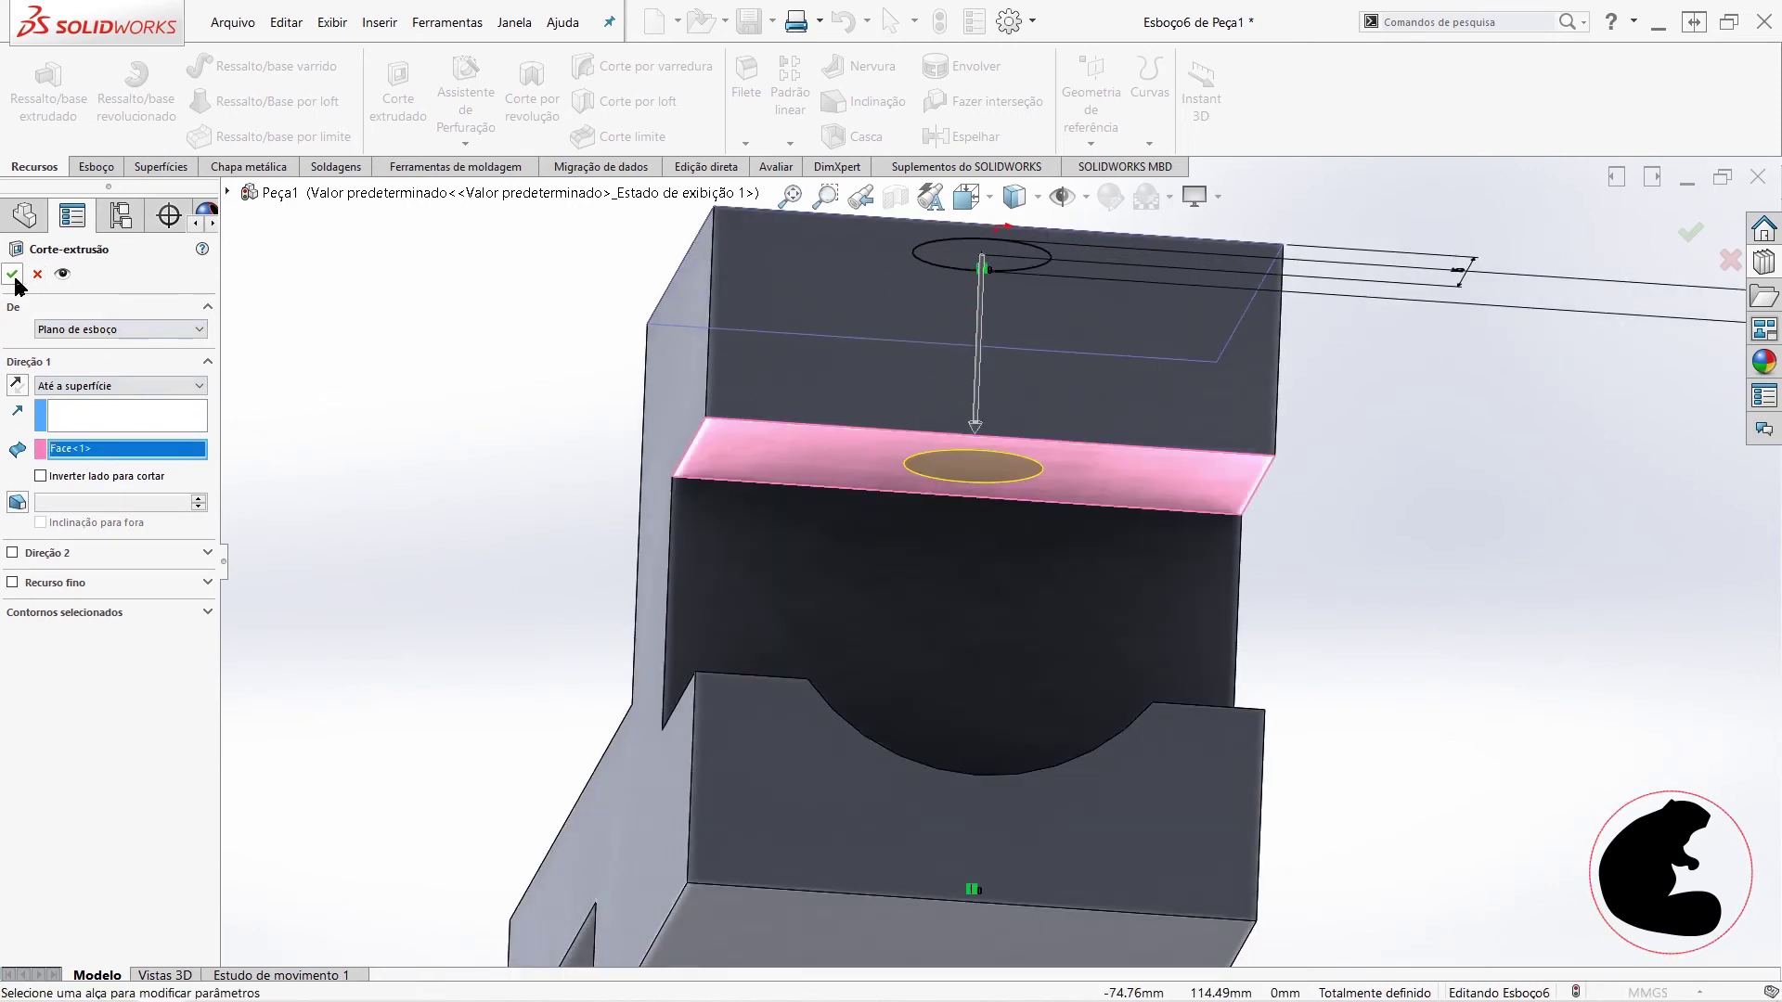
left_click(14, 276)
- Orbit the part upright to show the top hole, then switch to the reference drawing
mouse_move(1359, 509)
middle_mouse_down()
mouse_move(1334, 888)
mouse_move(1294, 506)
middle_mouse_up()
scroll(1258, 589, "up", 5)
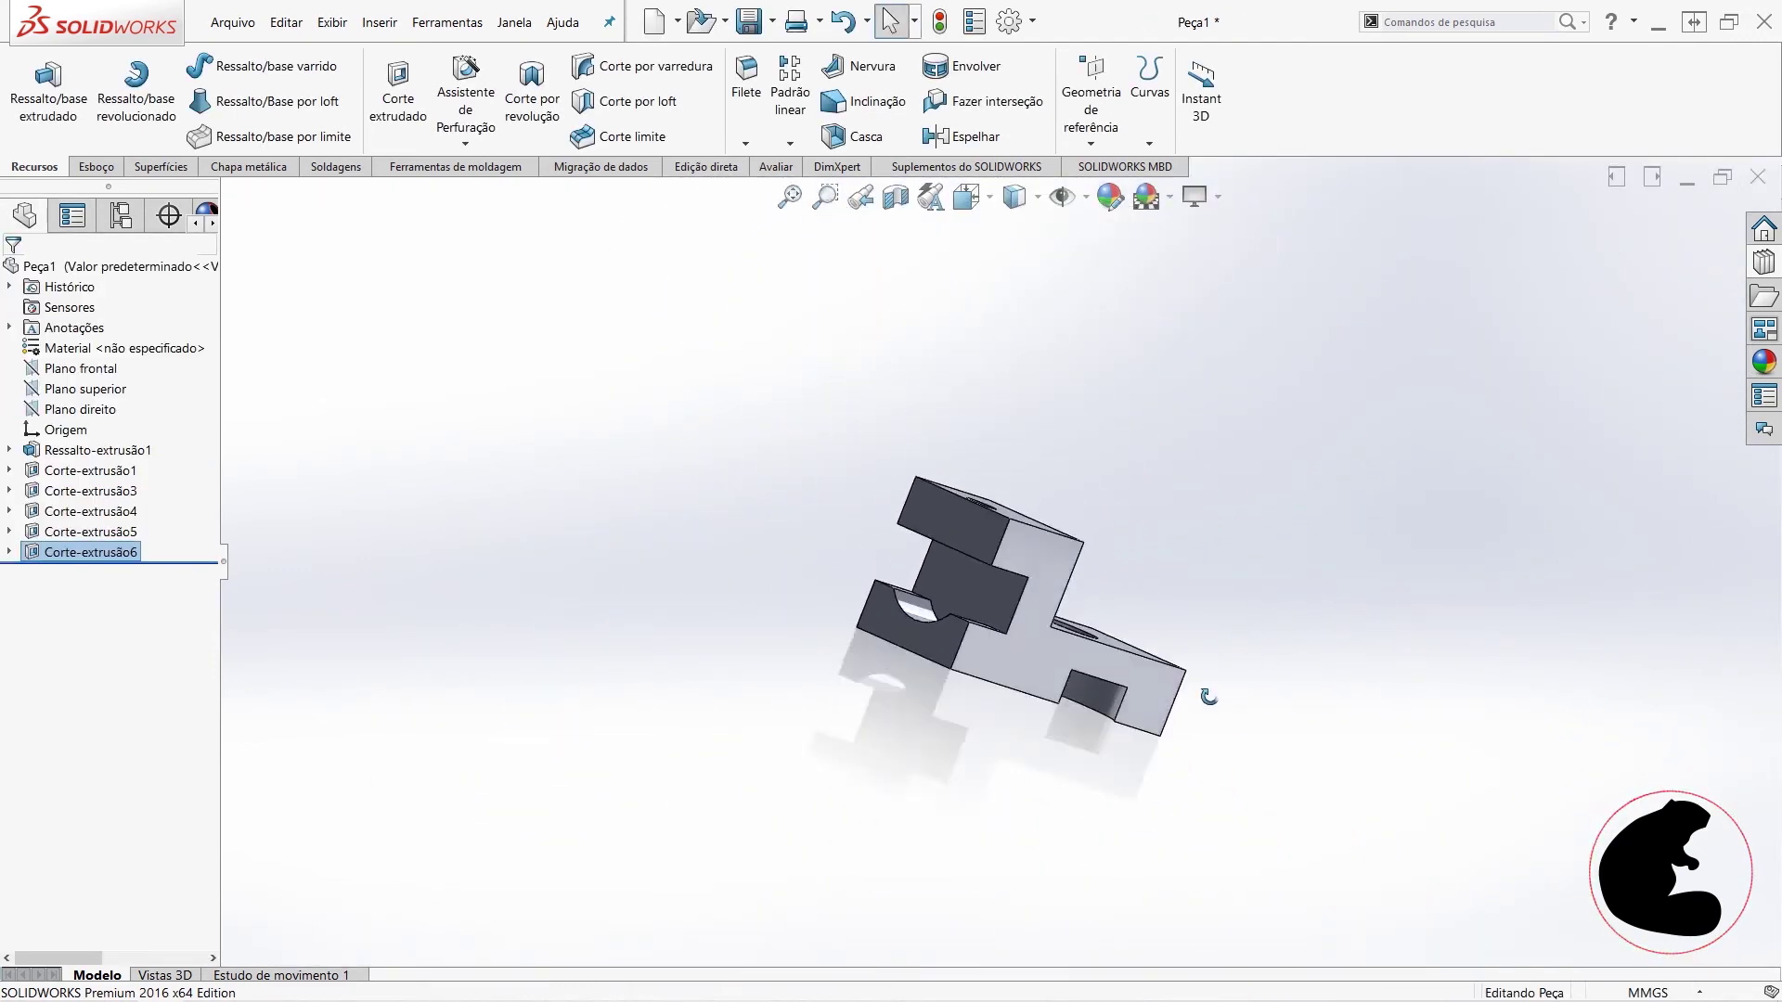
middle_click_drag(1208, 696, 1167, 666)
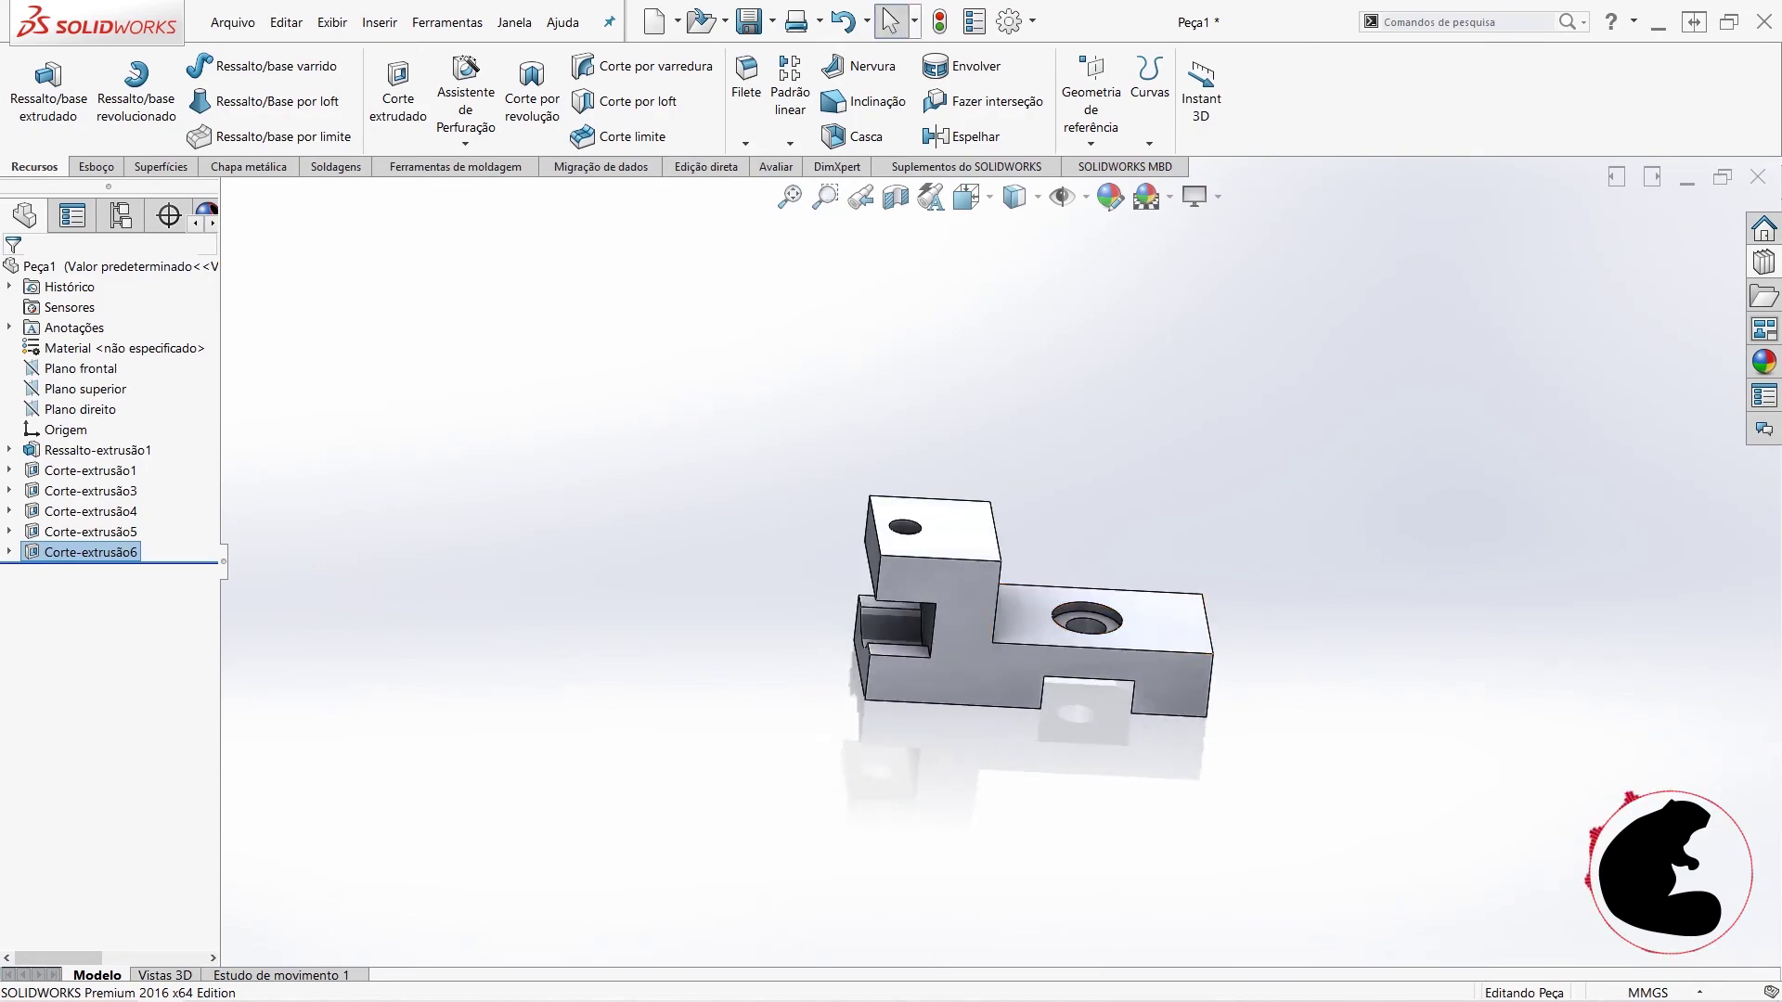
key("alt+Tab")
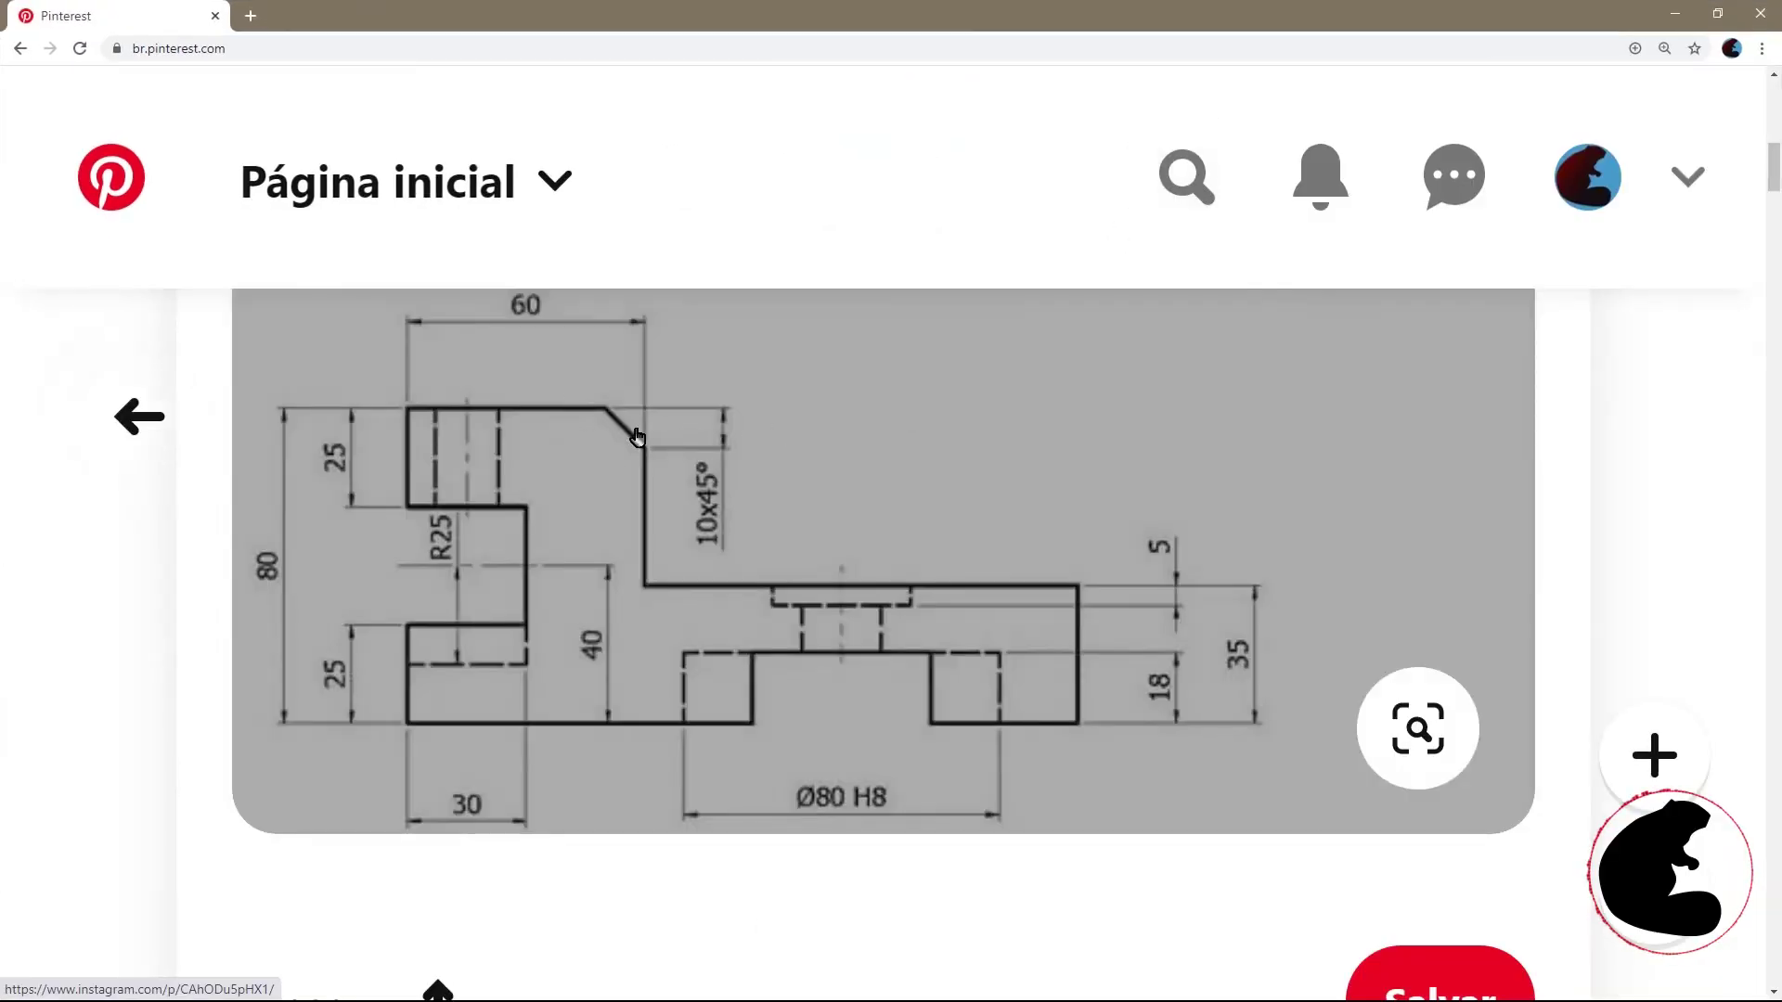
- Scroll the Pinterest drawing to the top view with the 170 length, then tilt the model slightly
scroll(1104, 722, "up", 2)
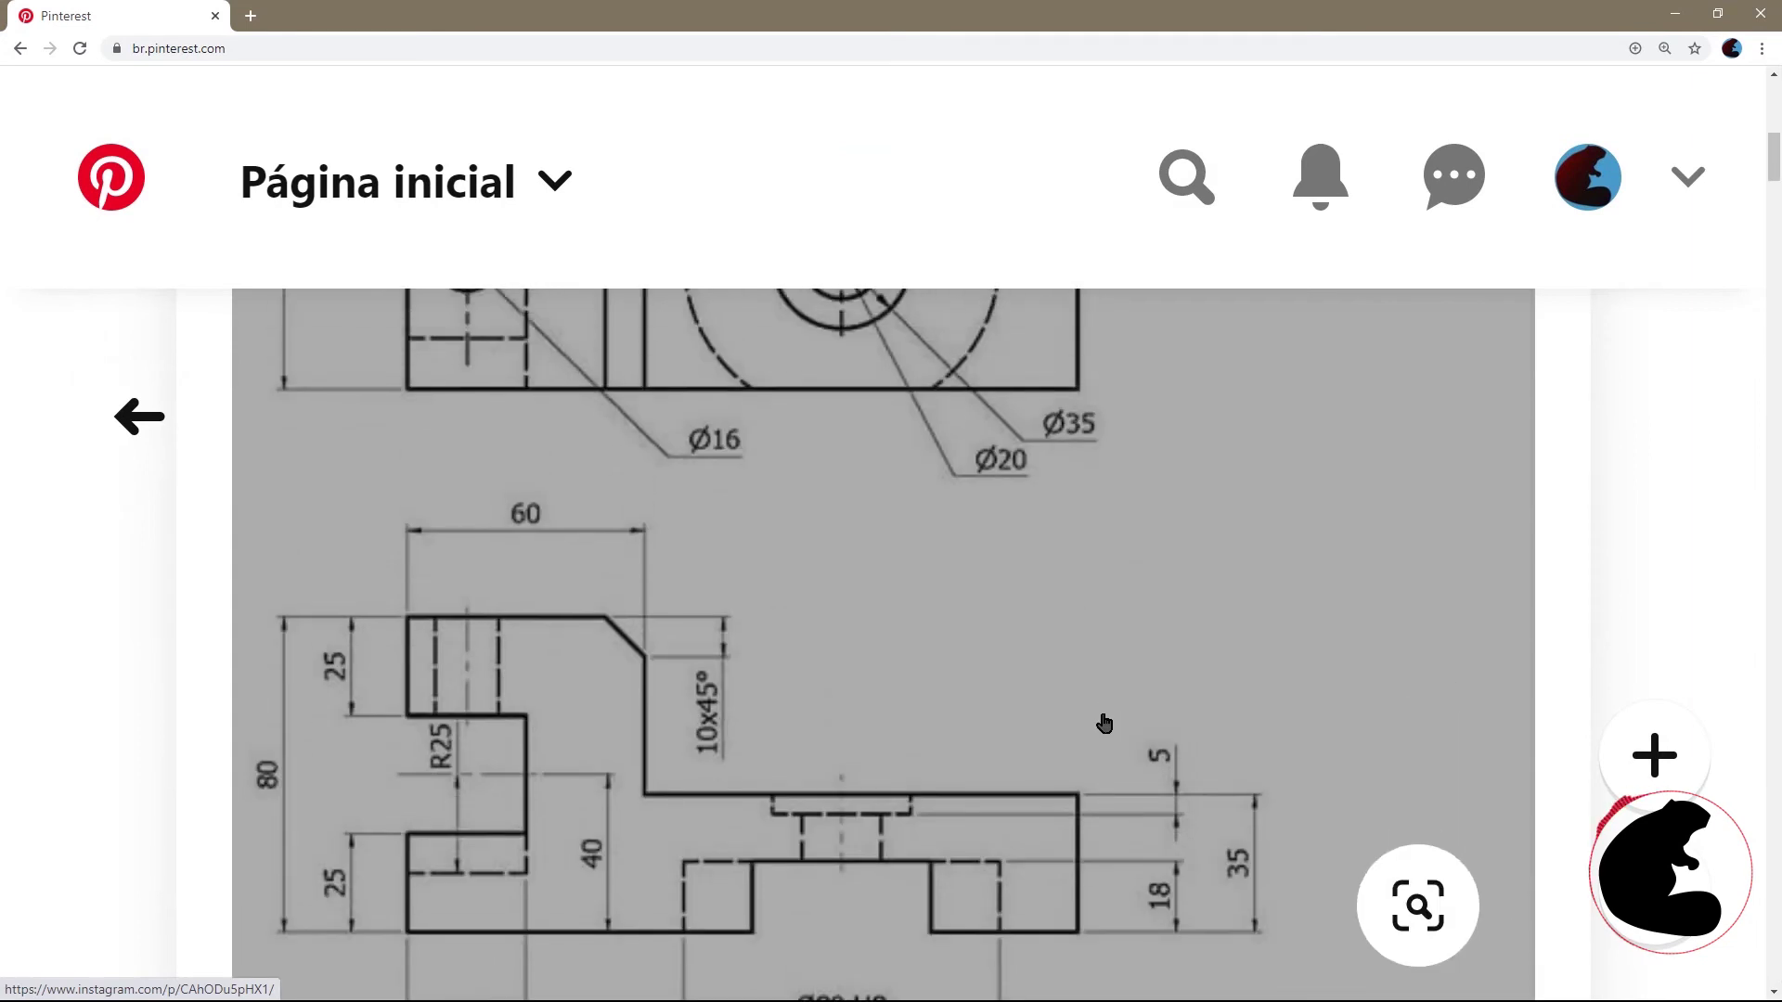
scroll(1049, 687, "up", 4)
scroll(965, 756, "up", 4)
scroll(928, 779, "down", 4)
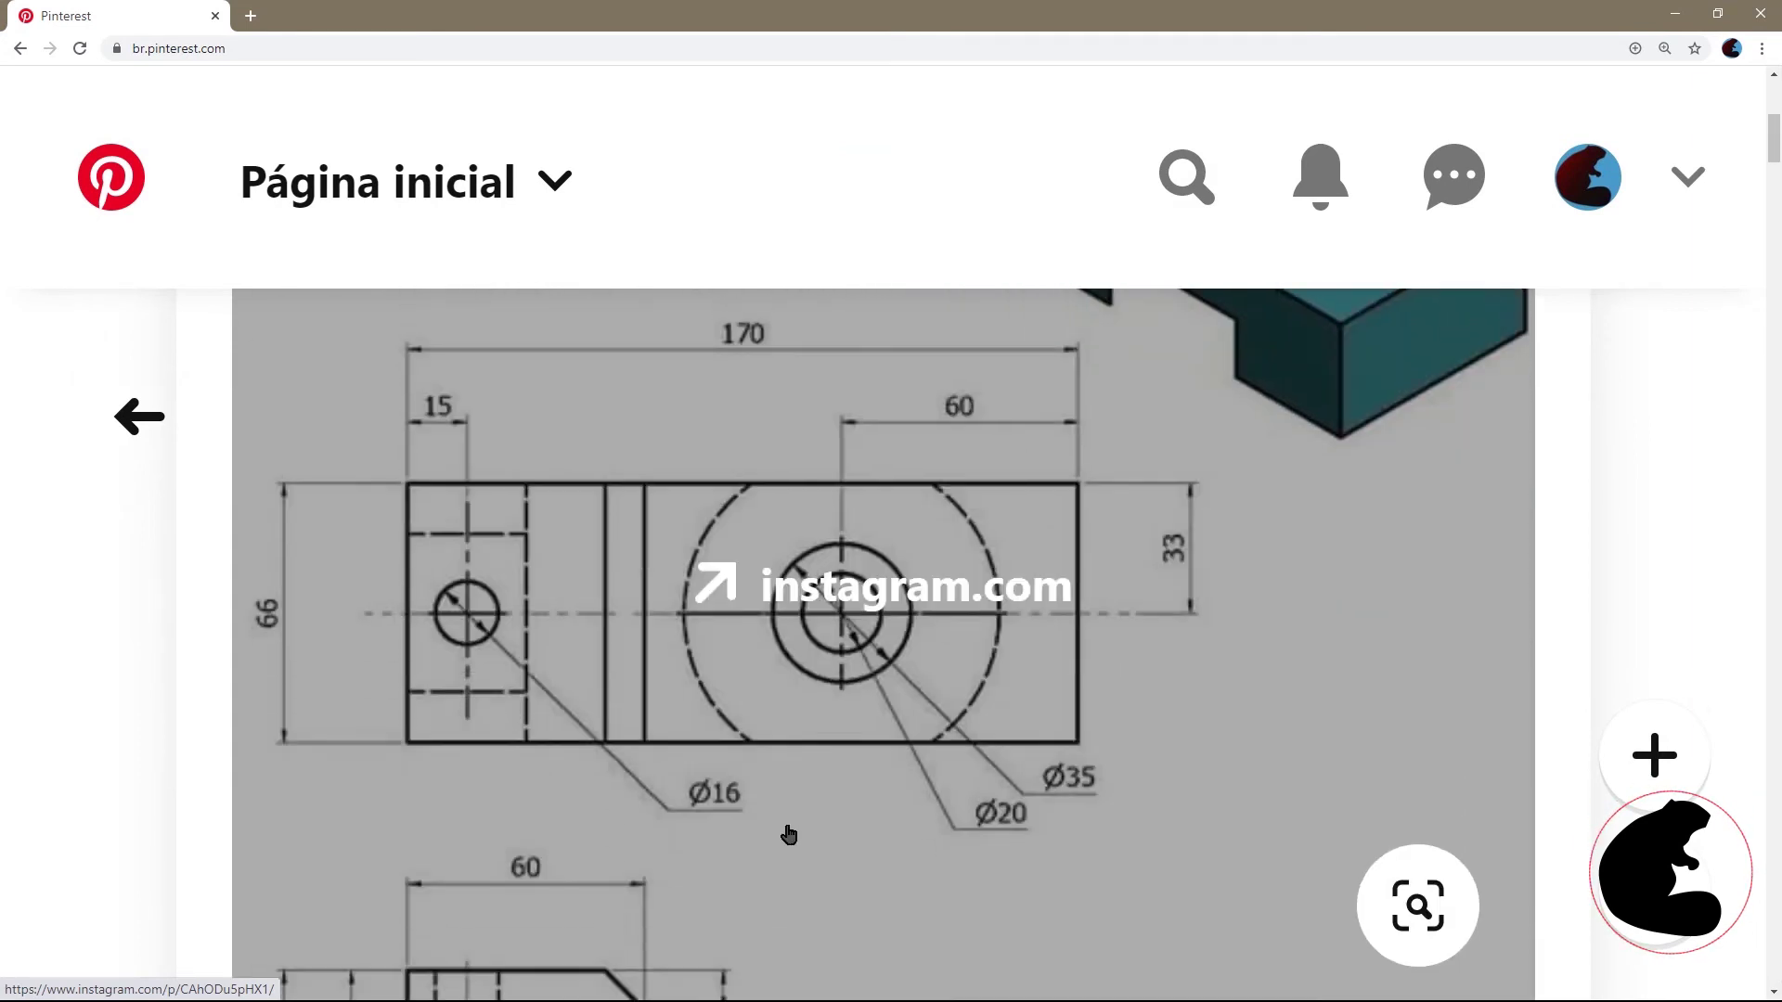
scroll(928, 775, "up", 3)
scroll(919, 501, "up", 2)
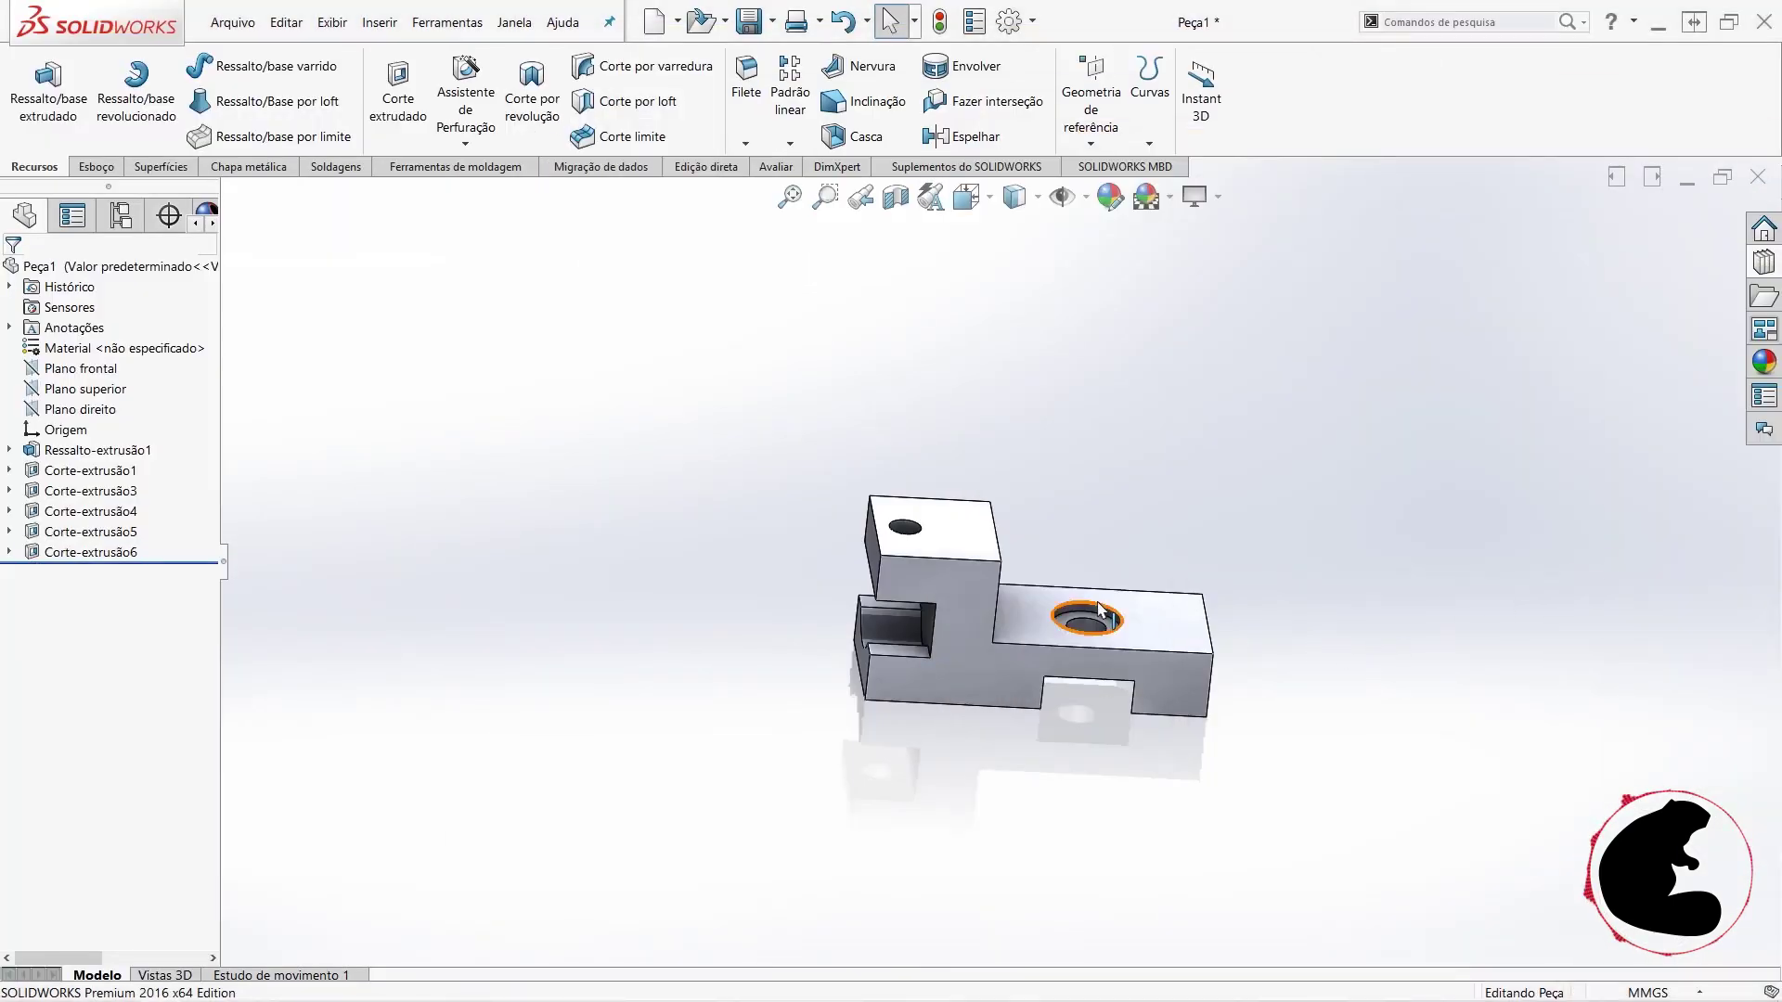
scroll(1049, 608, "down", 3)
scroll(956, 576, "down", 2)
scroll(877, 558, "down", 2)
middle_click_drag(878, 557, 864, 564)
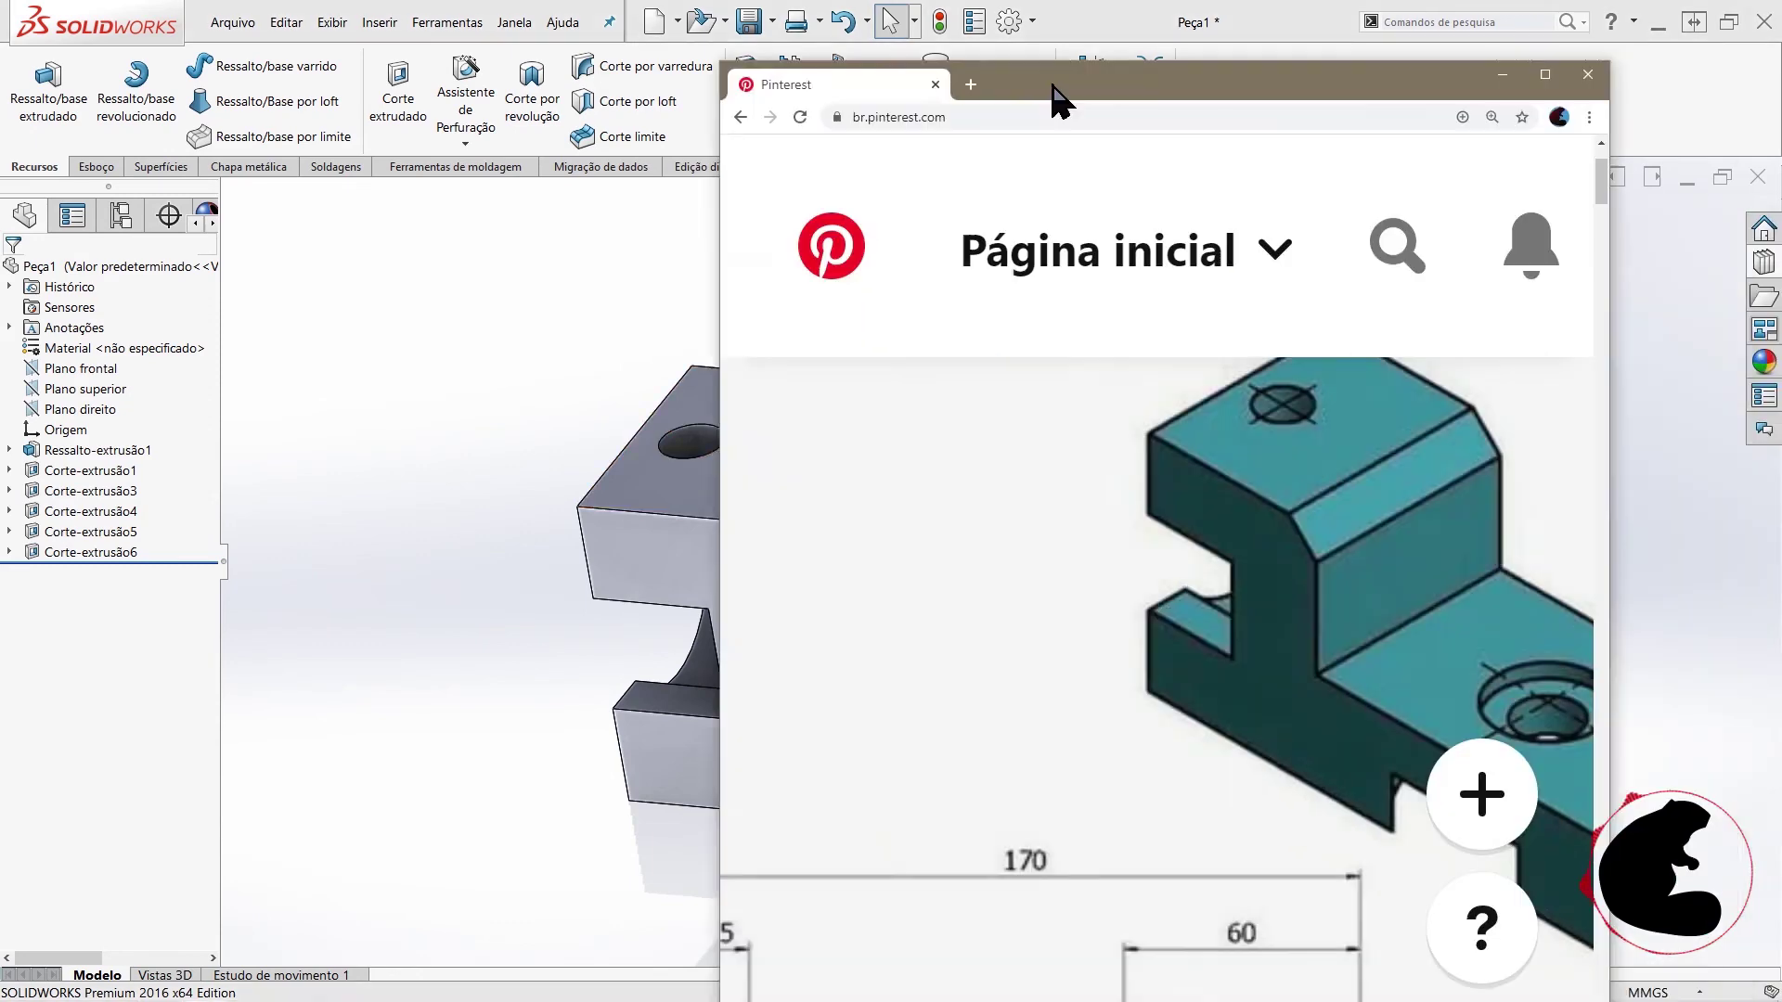
scroll(809, 629, "down", 3)
scroll(814, 643, "down", 5)
scroll(814, 643, "down", 1)
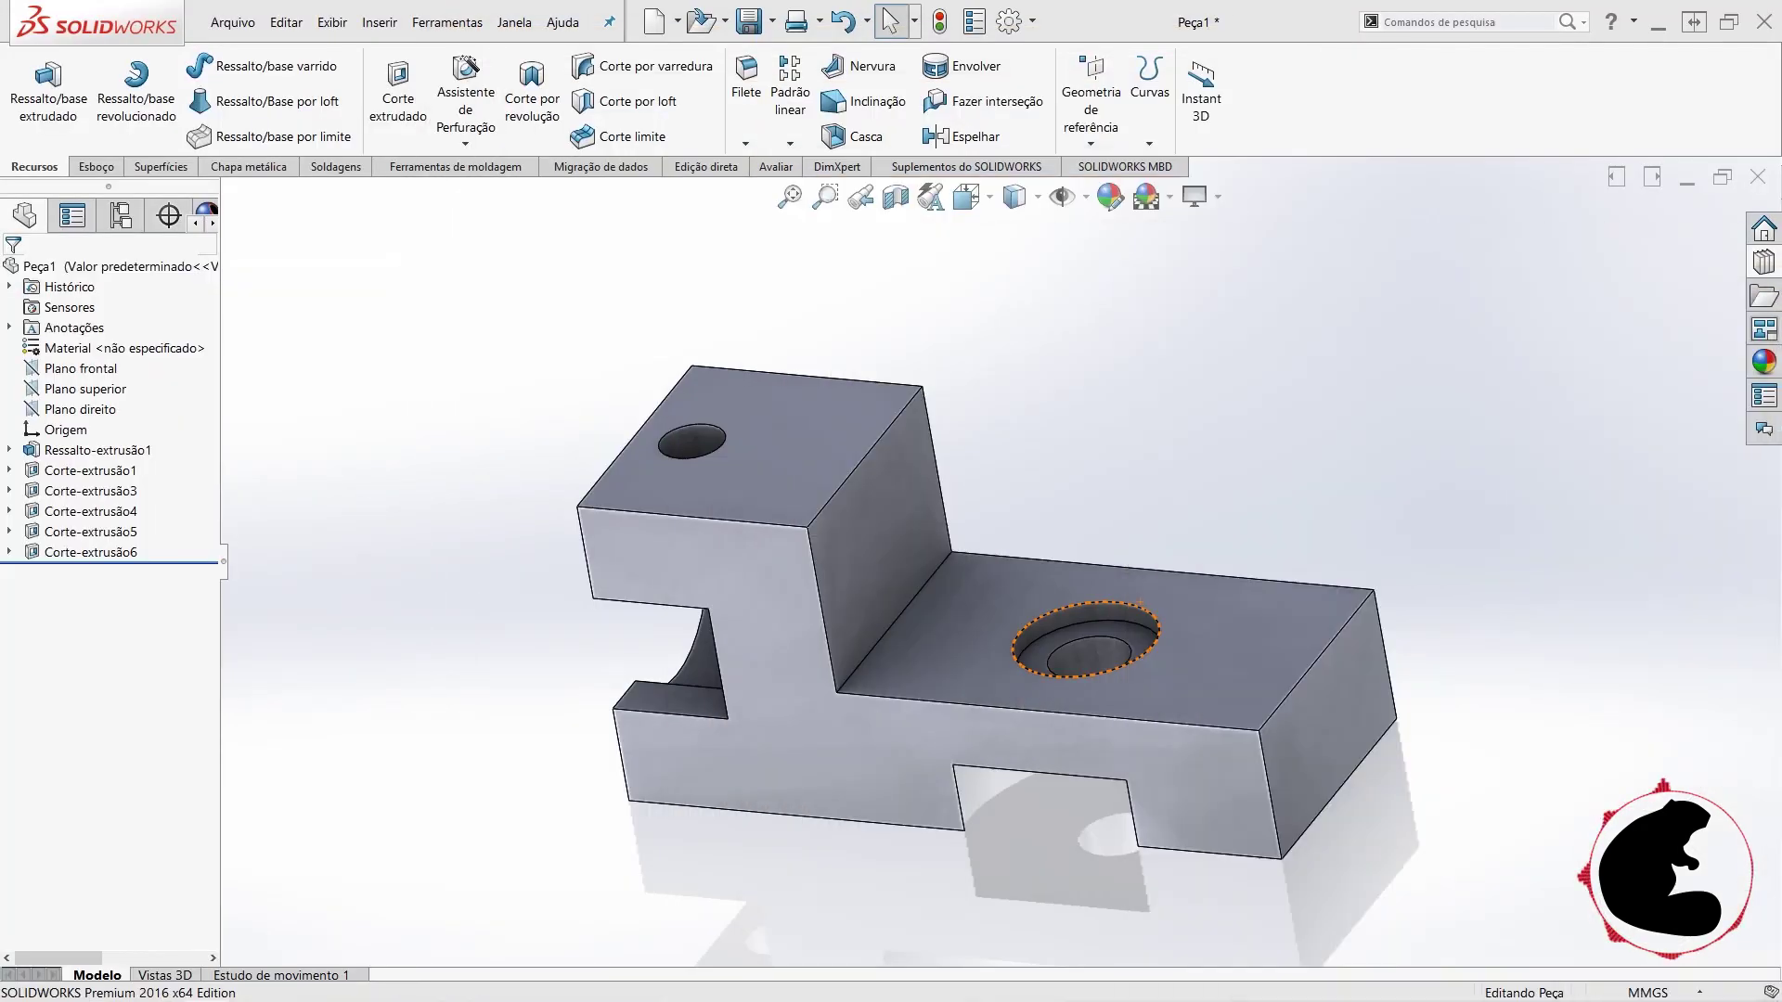
- Browse the Filete, hole and linear pattern menus, then start a Chanfro feature at 10 mm × 45°
scroll(1244, 605, "up", 3)
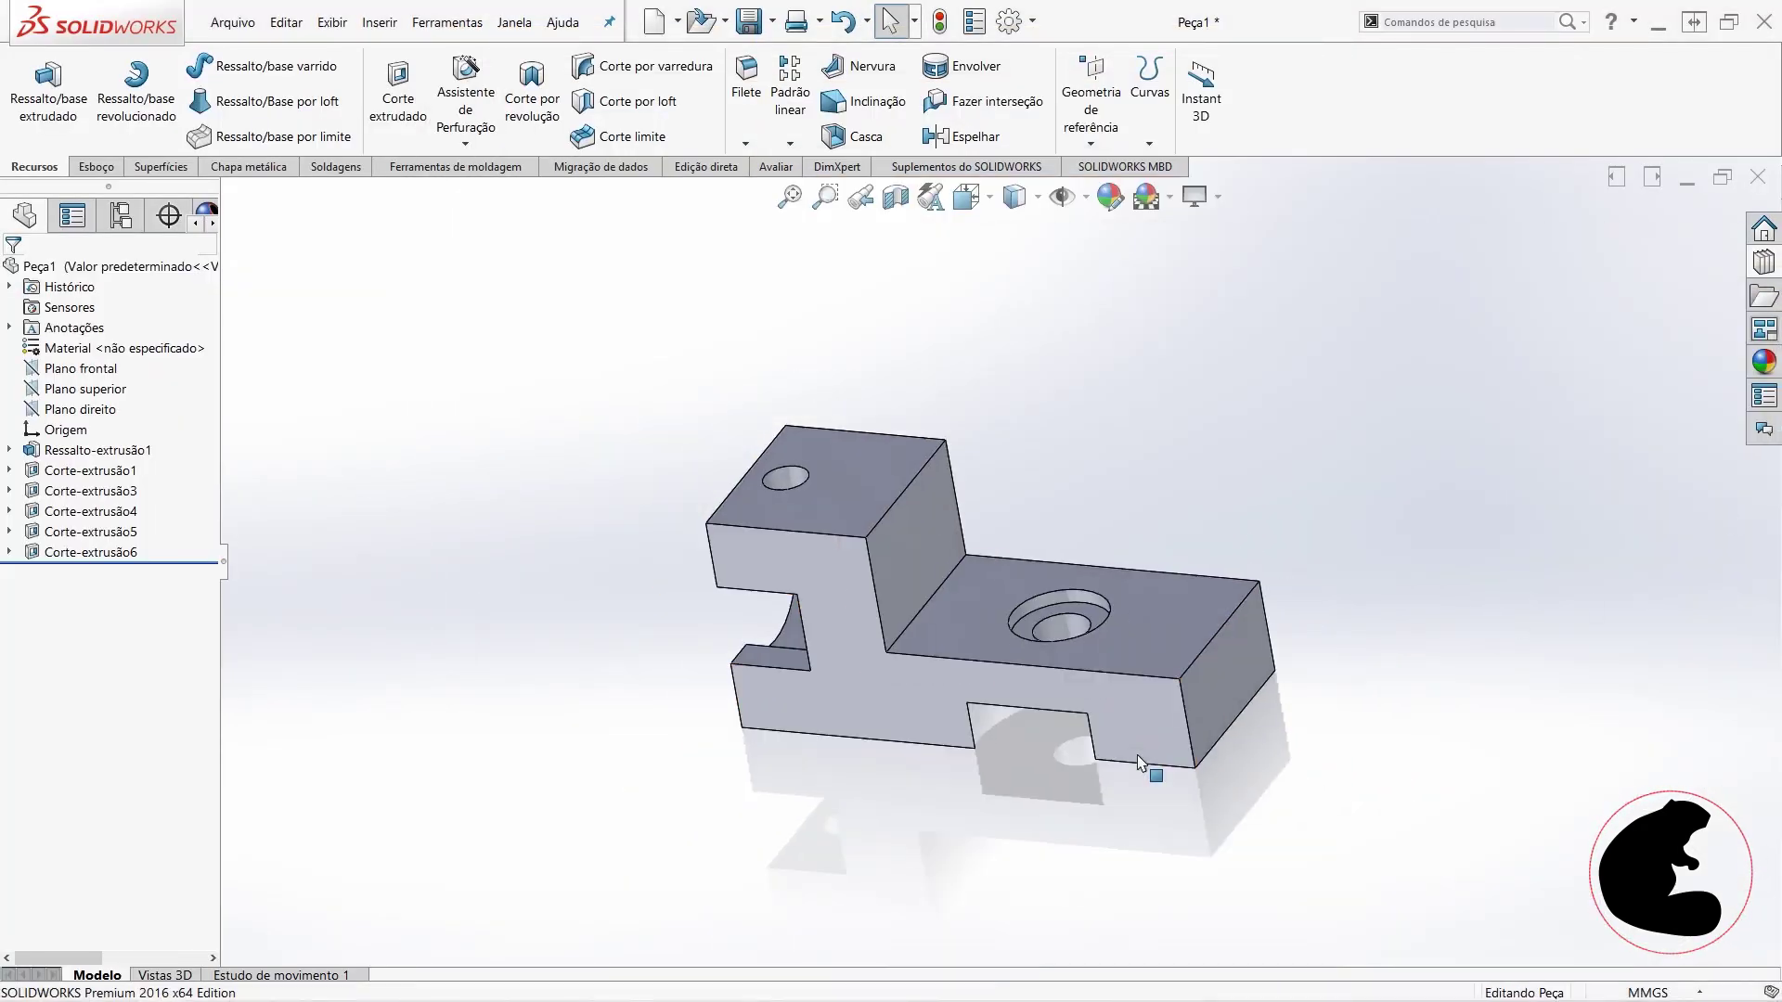
scroll(876, 555, "down", 1)
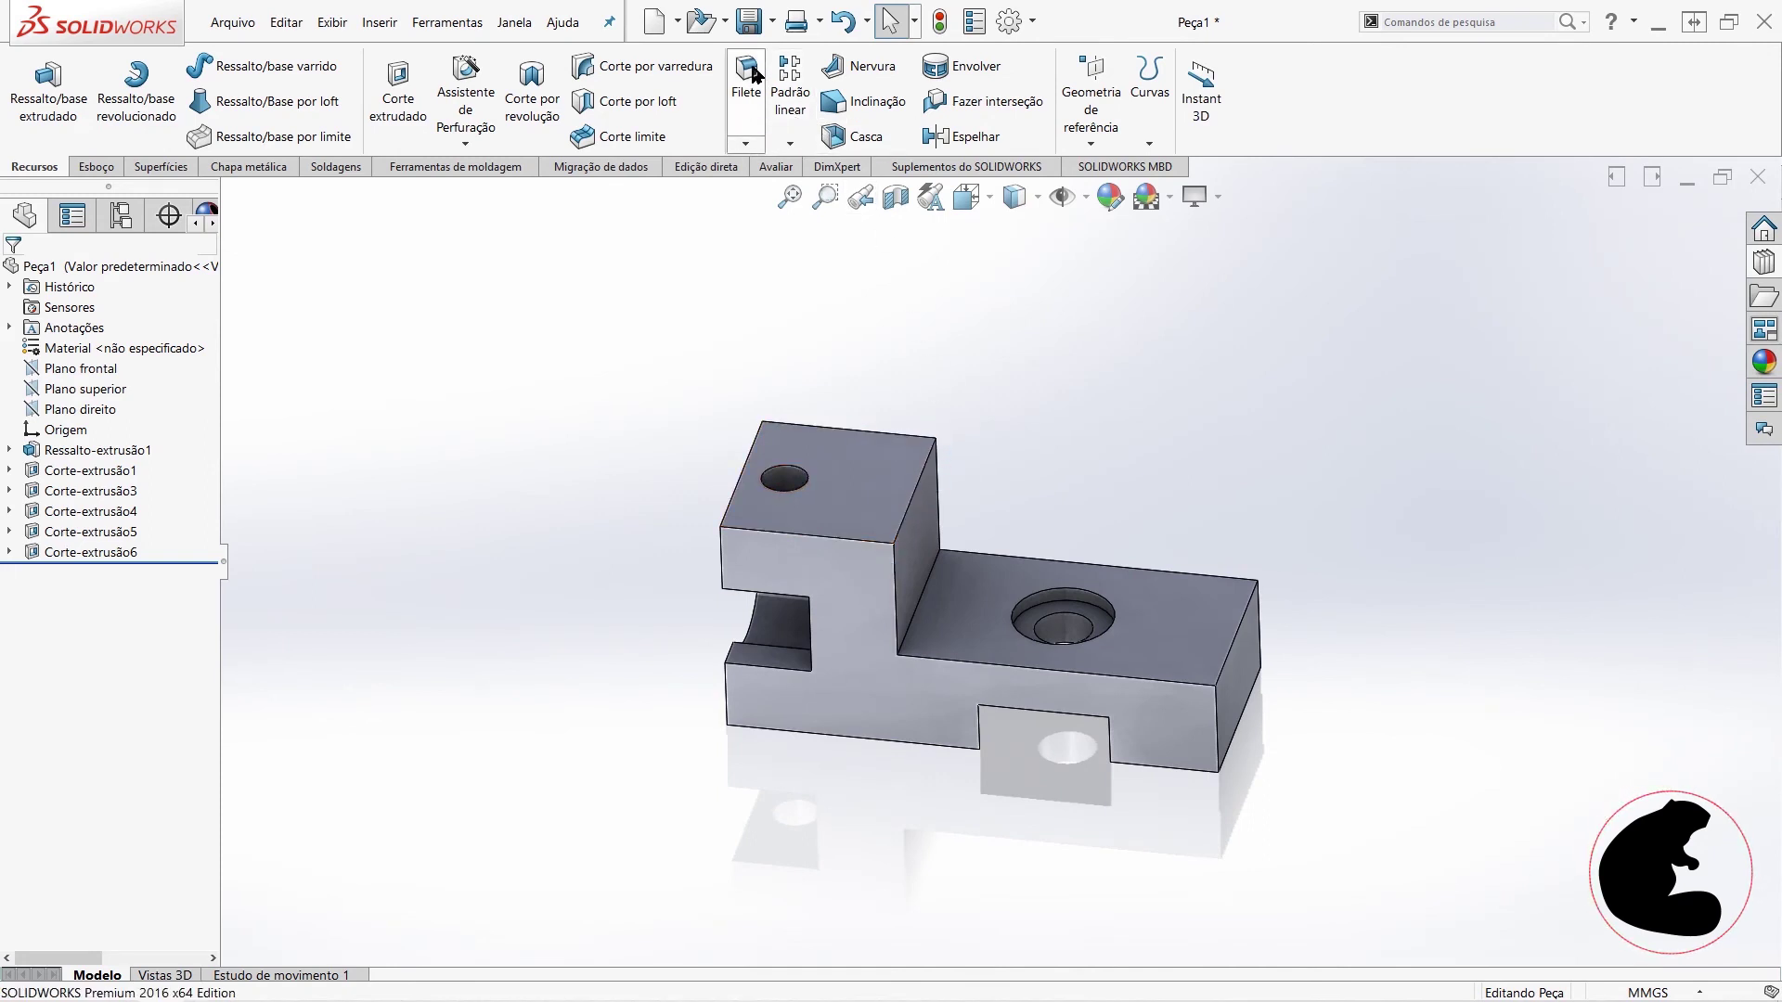
left_click(744, 147)
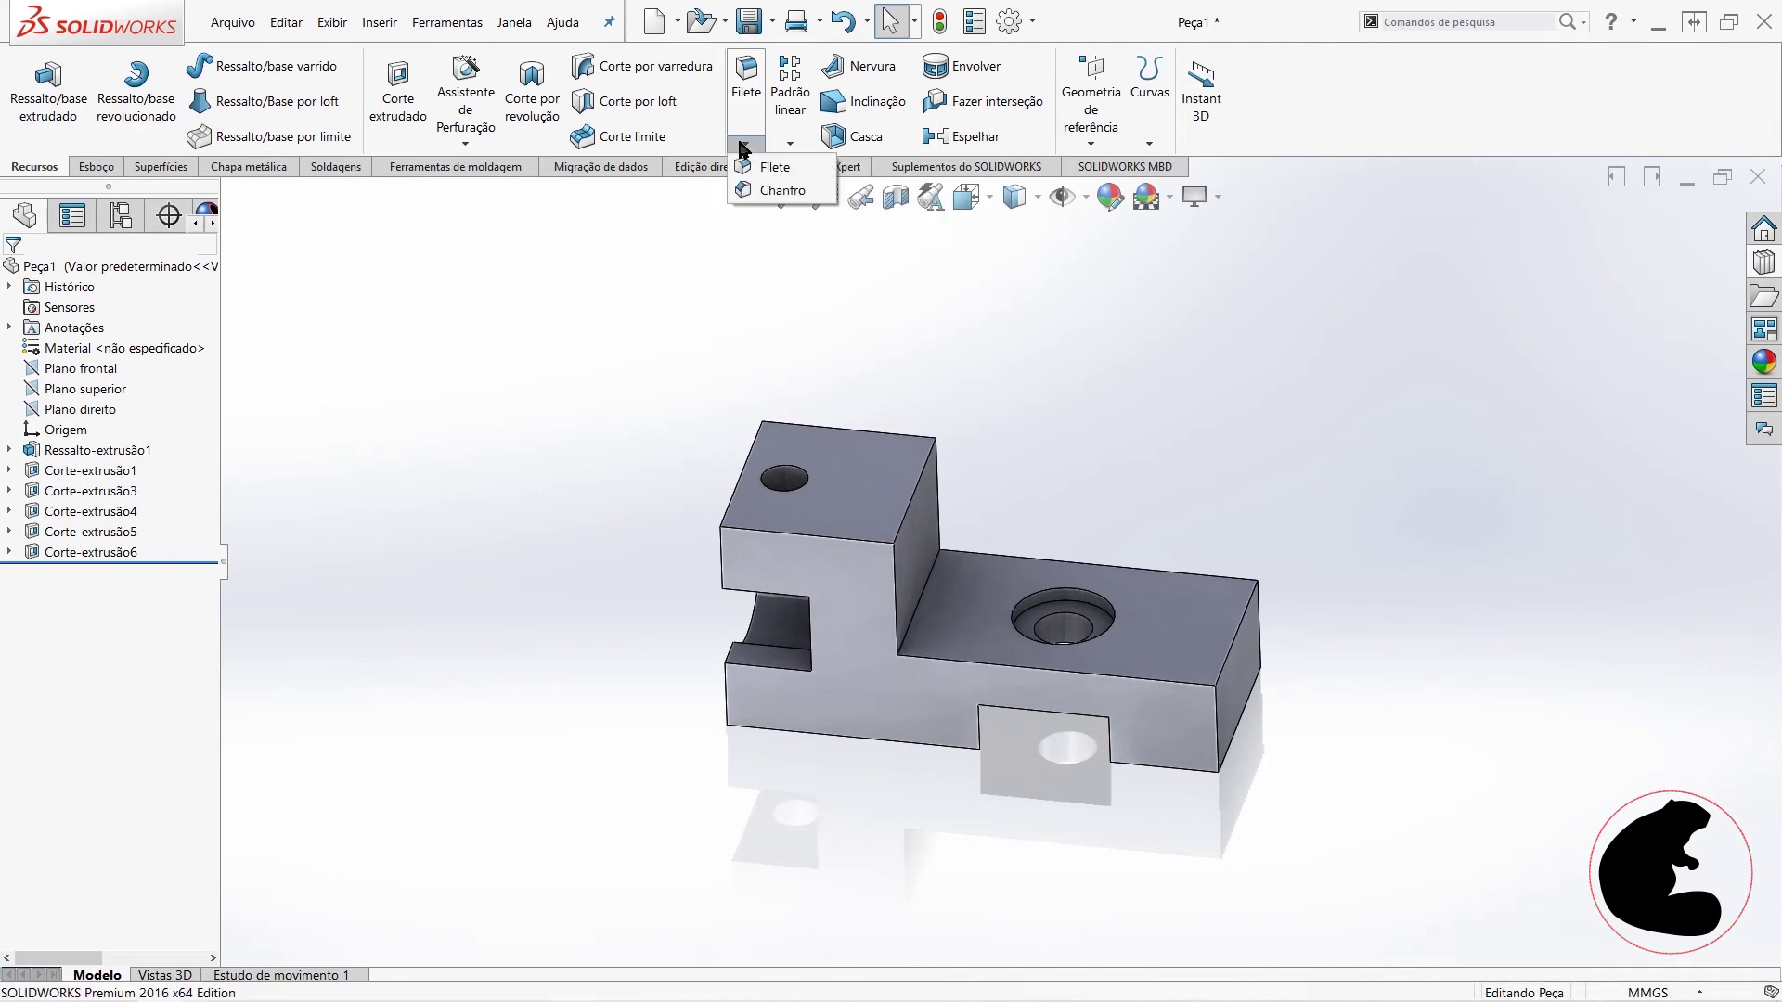
left_click(466, 144)
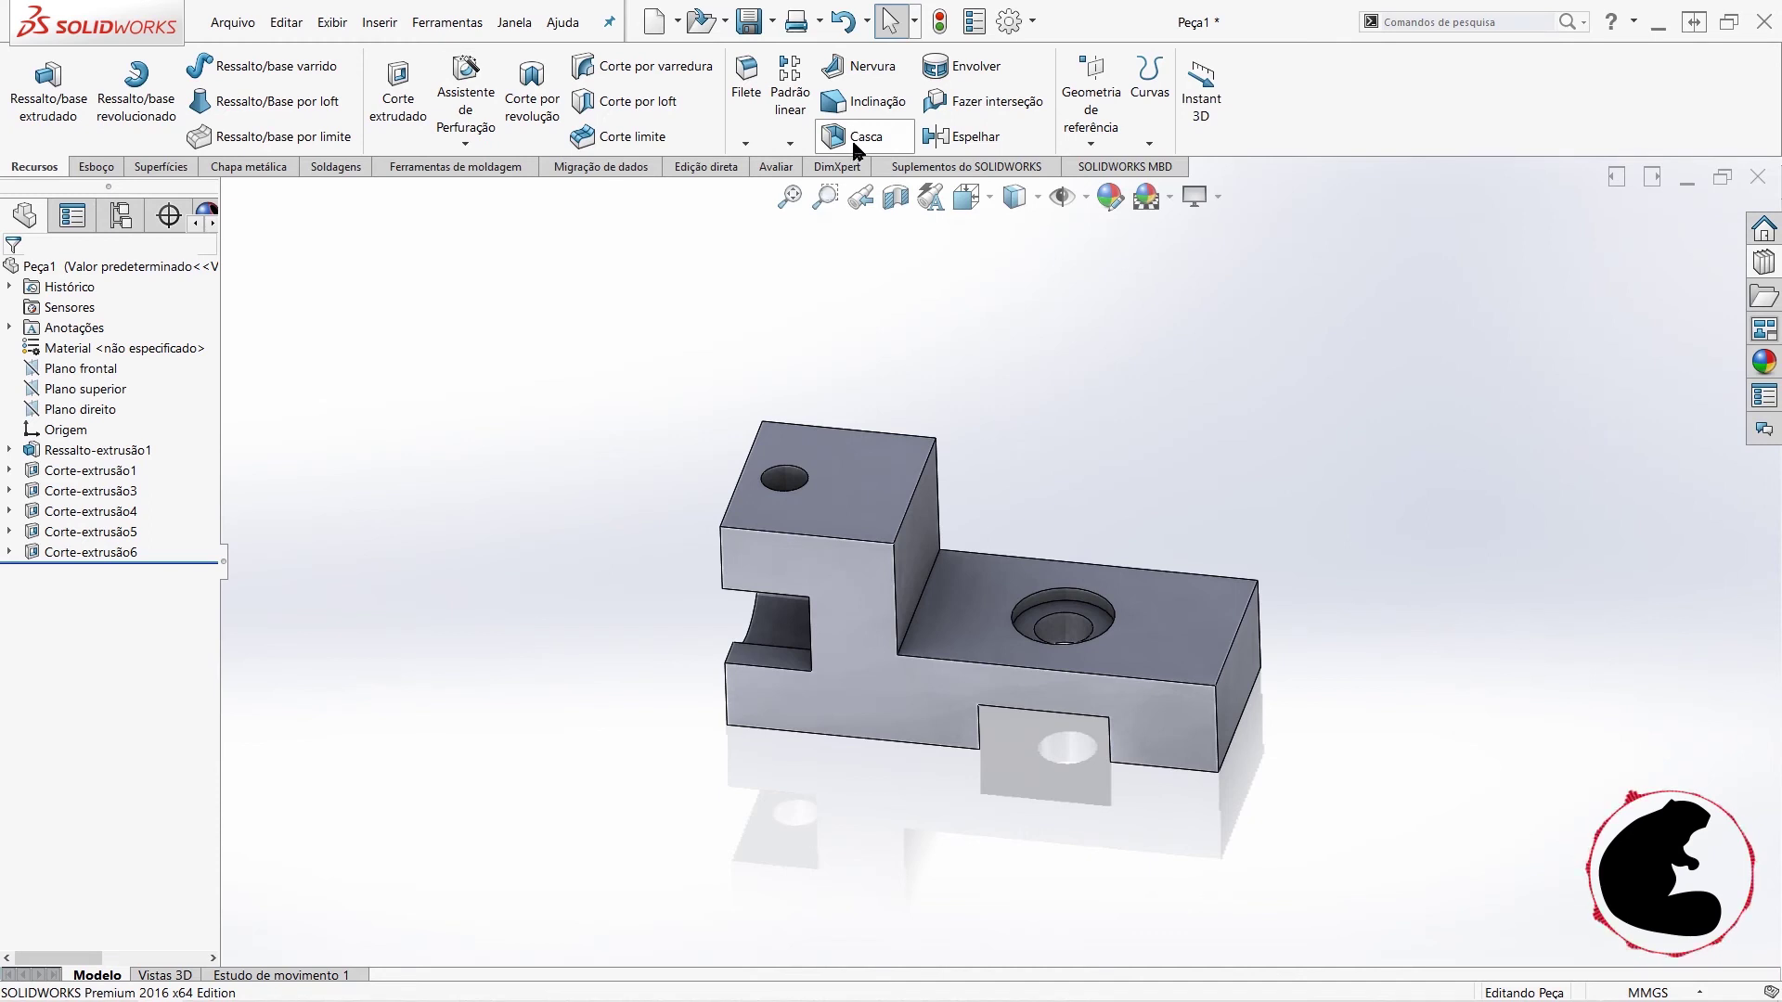
left_click(790, 144)
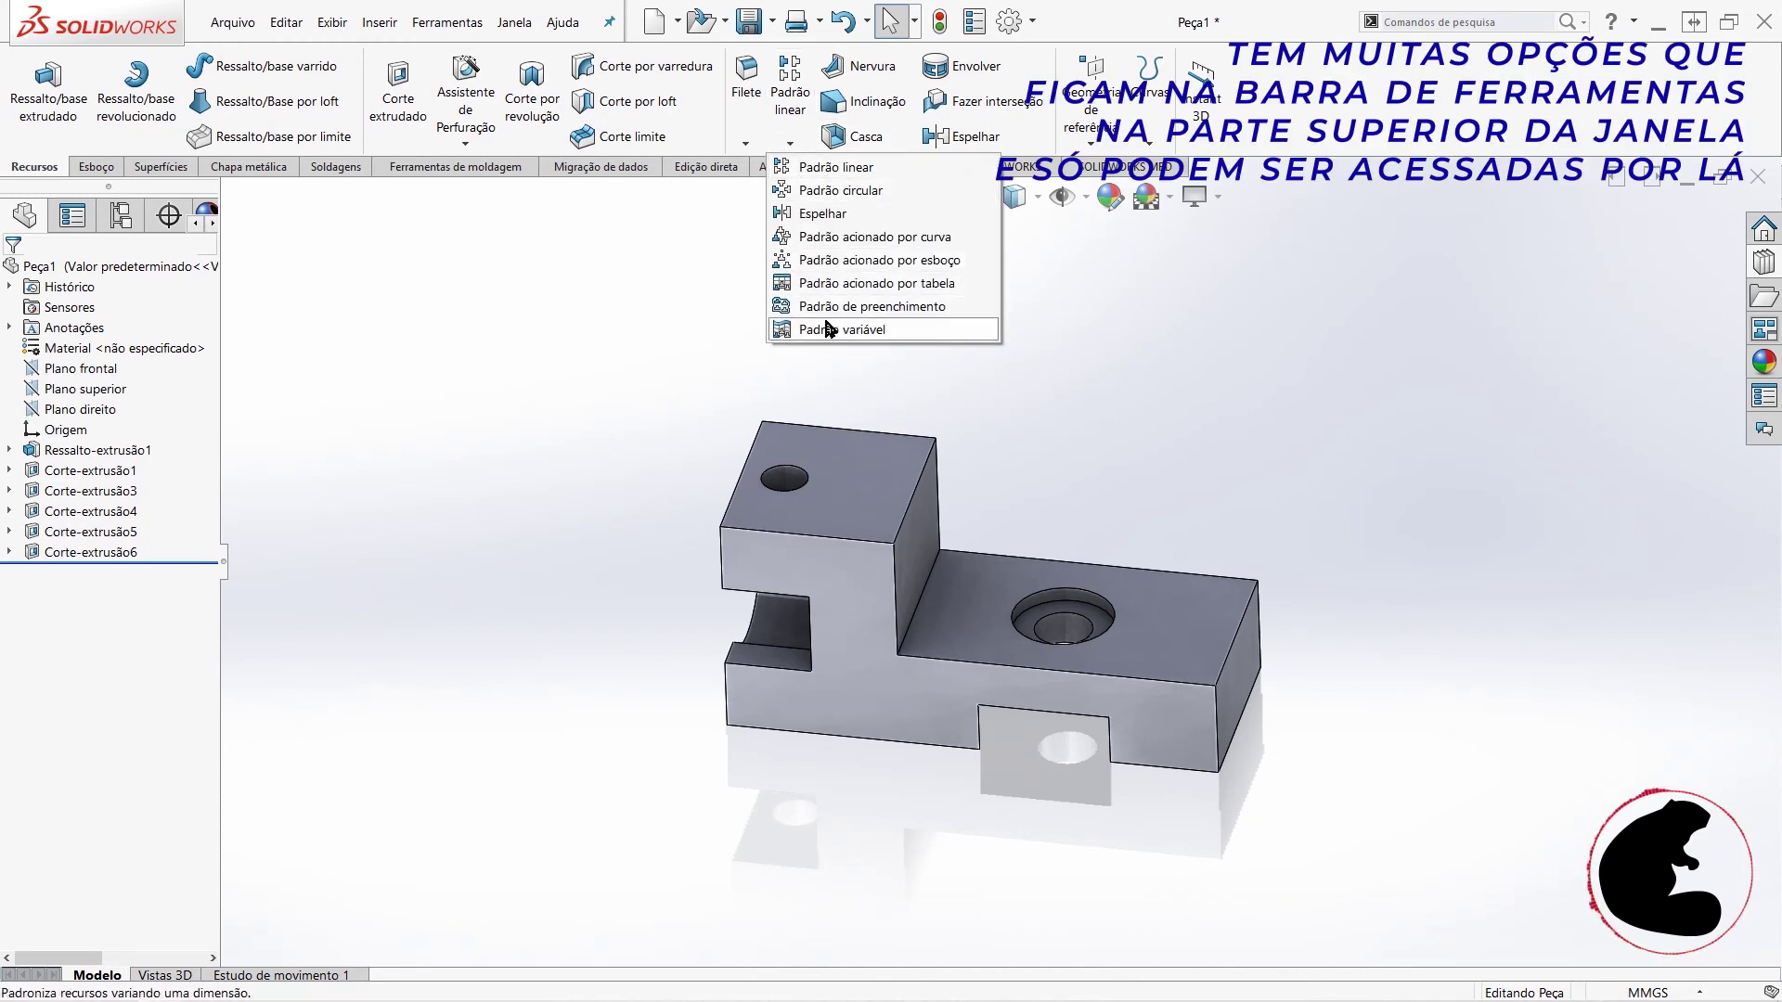
mouse_move(744, 143)
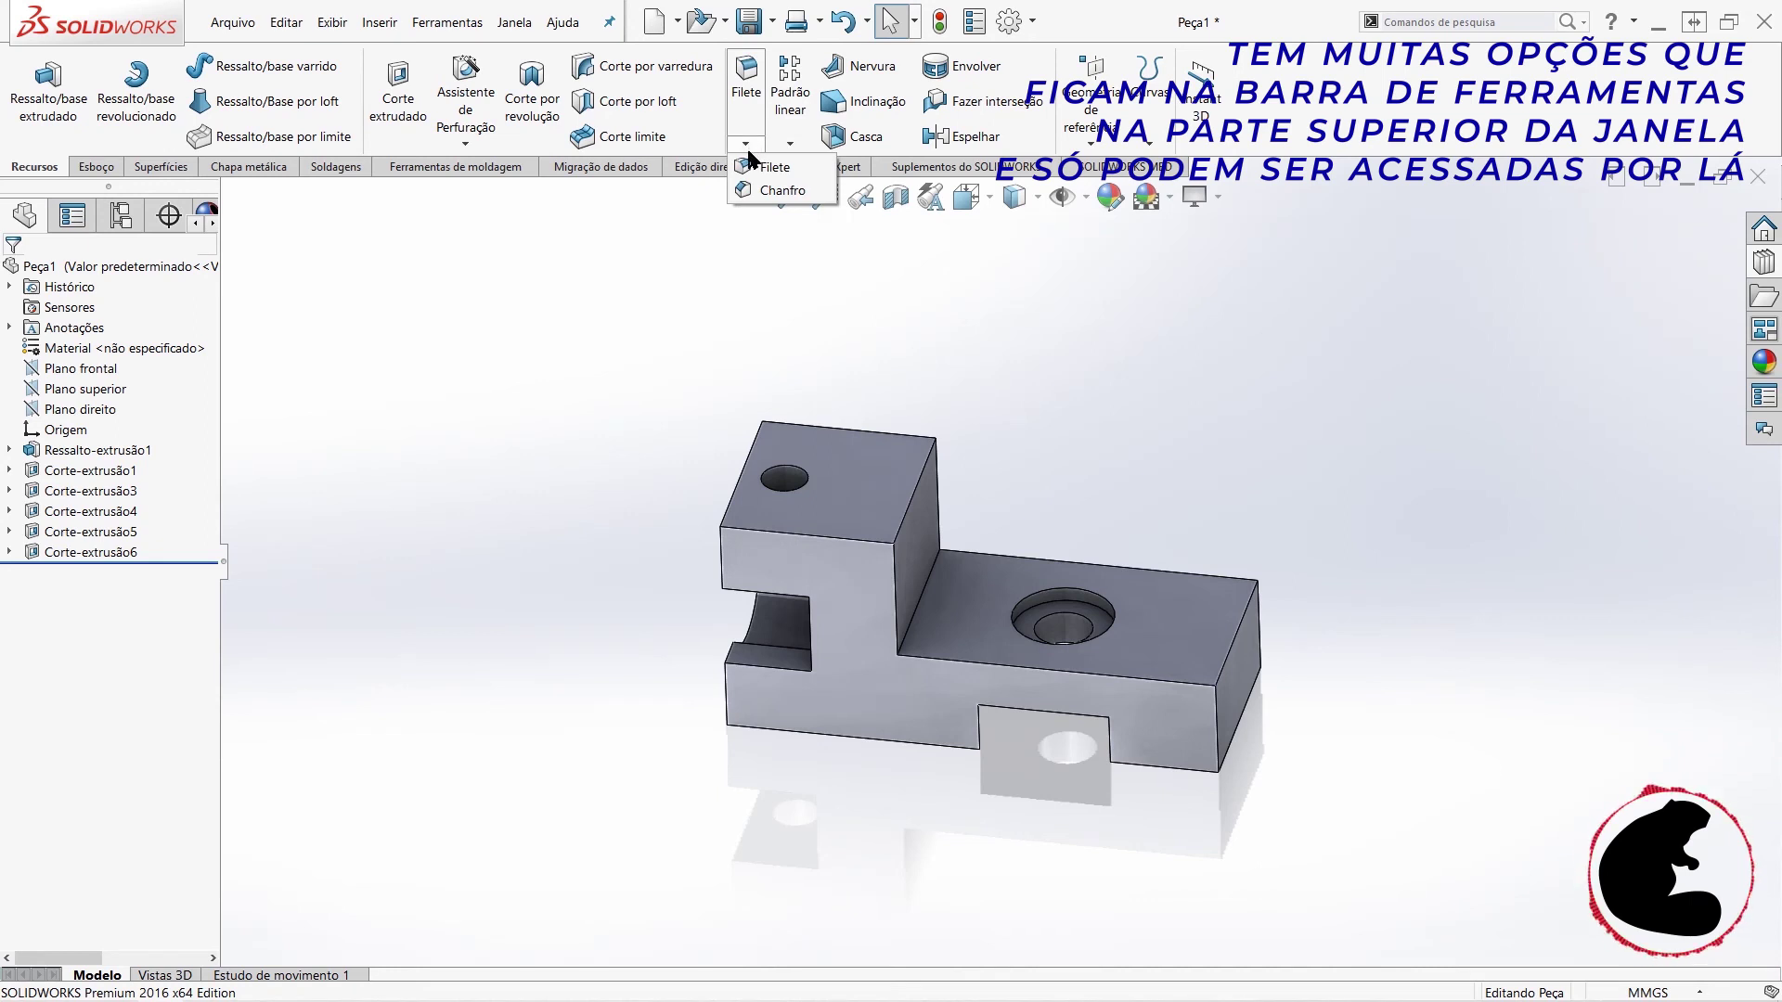
left_click(751, 184)
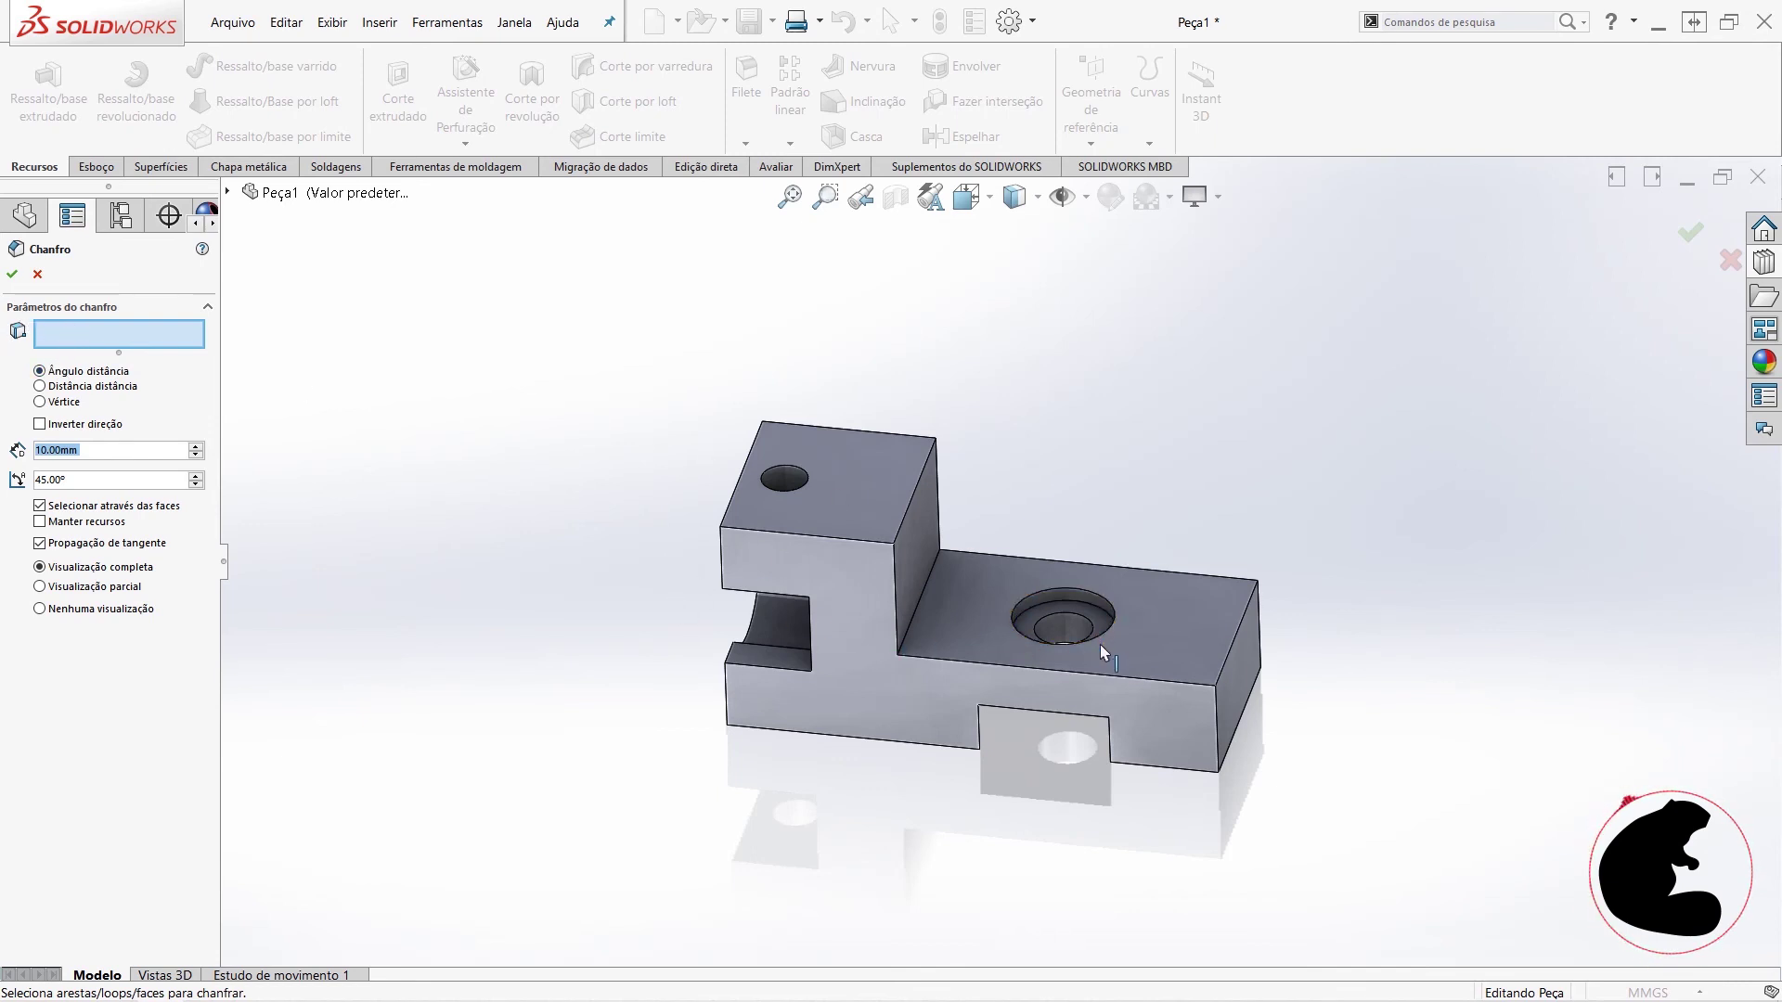
- Orbit to the riser and pick its top edge as the chamfer edge
scroll(863, 548, "down", 2)
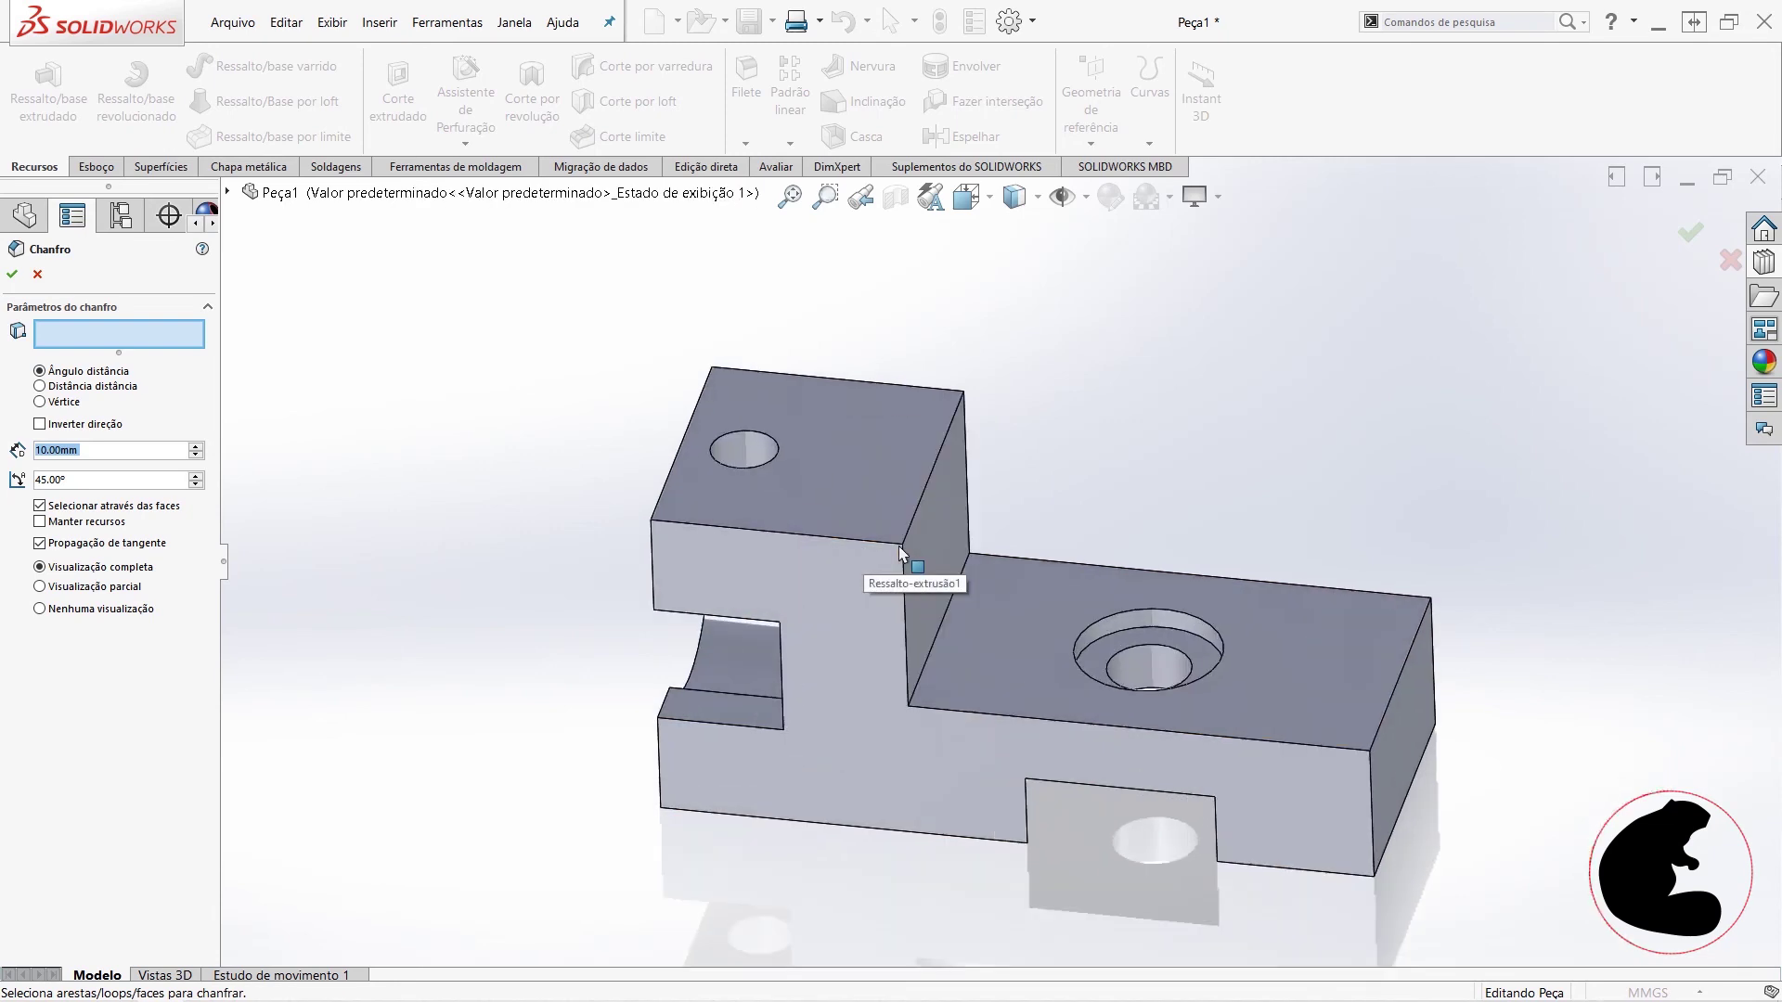
scroll(854, 584, "down", 1)
middle_click_drag(1074, 525, 950, 438)
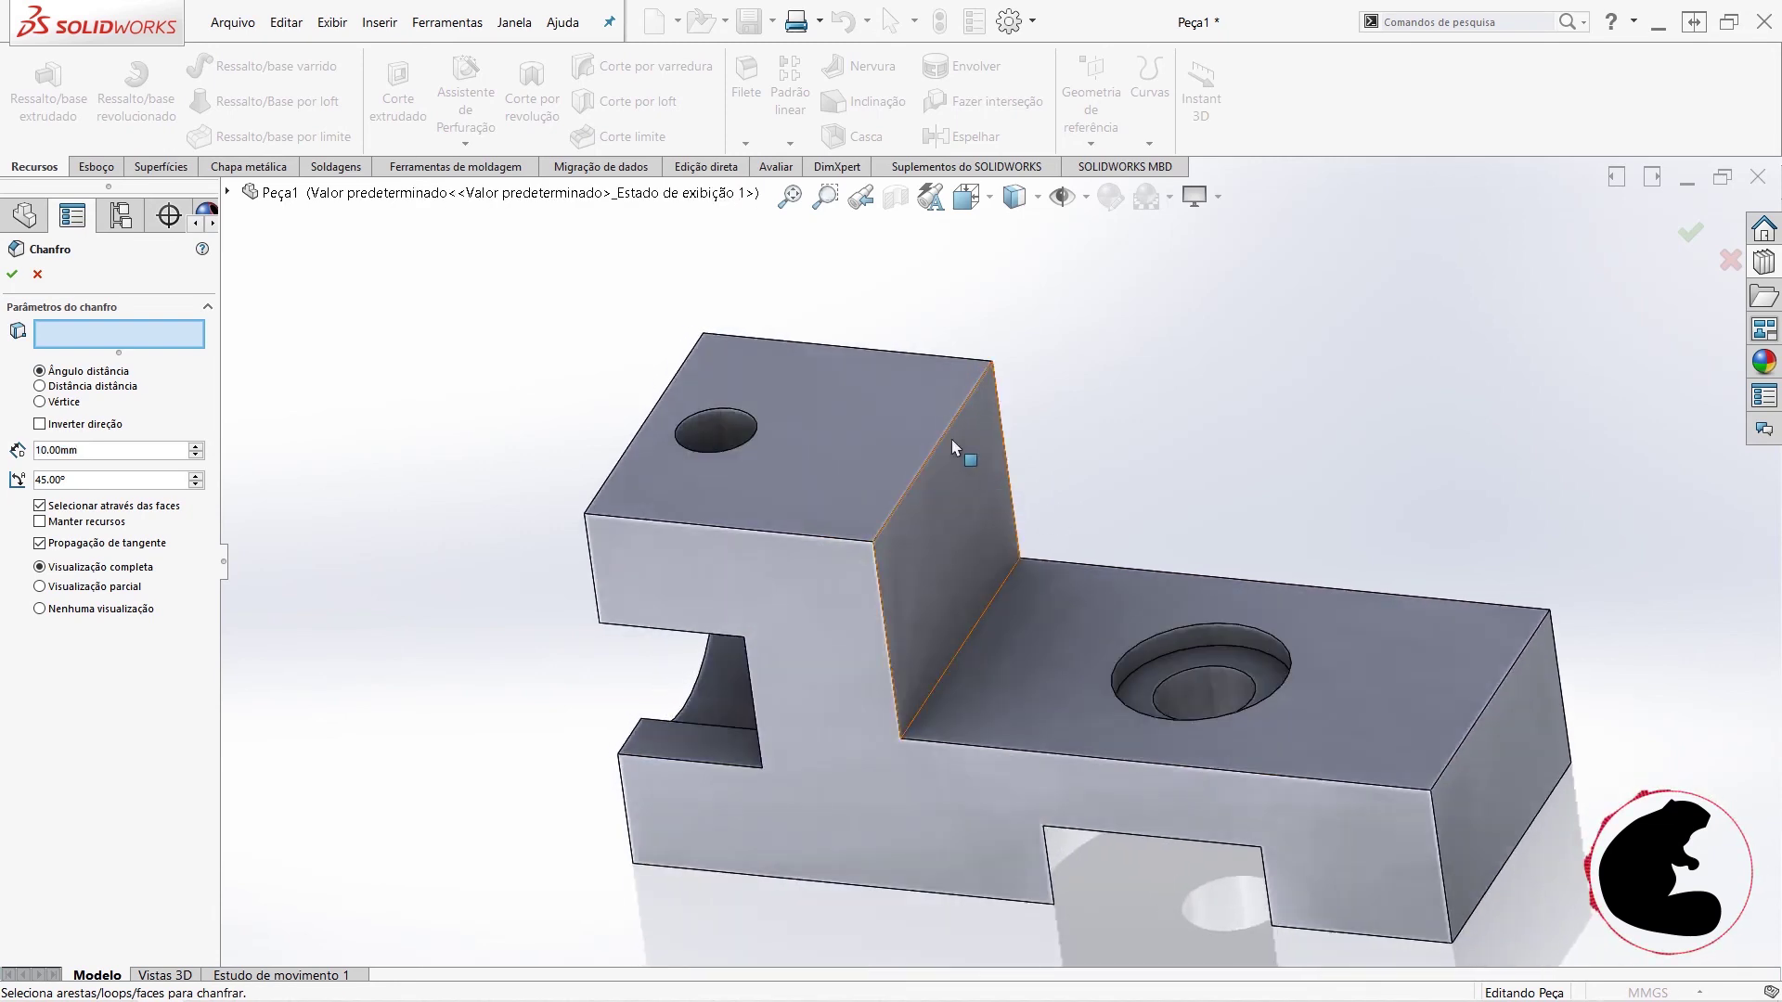
left_click(943, 436)
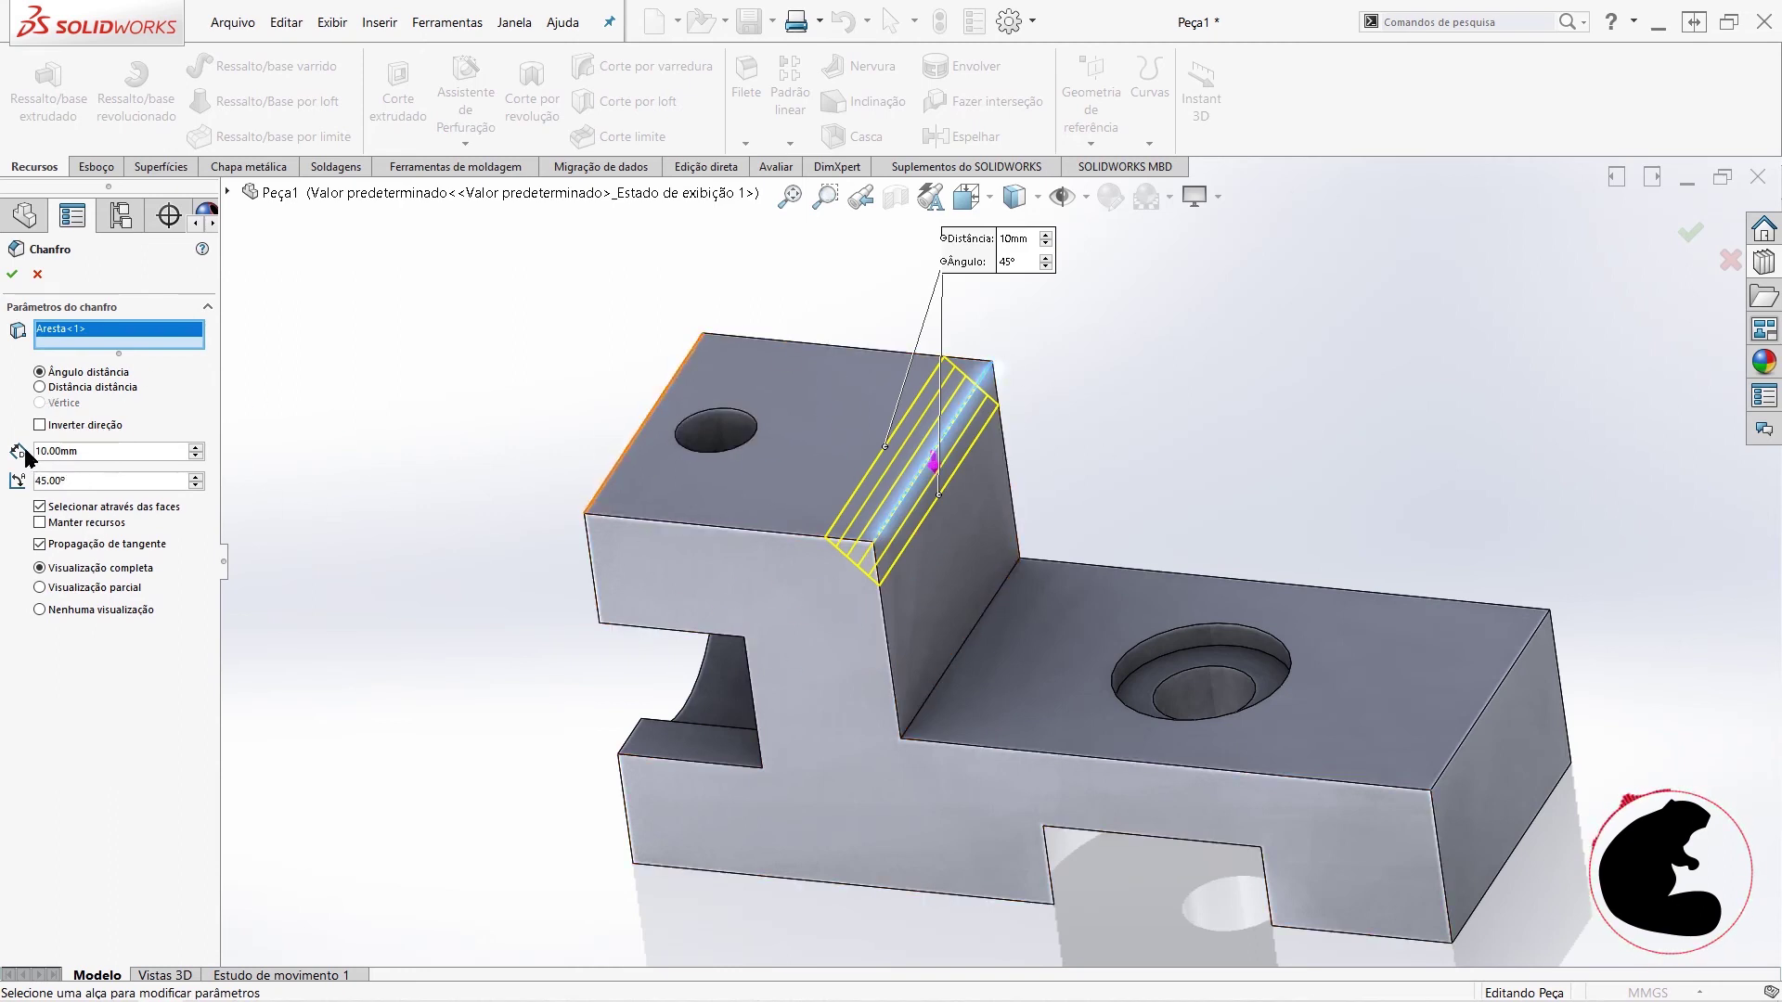
left_click(118, 451)
type("10")
double_click(96, 459)
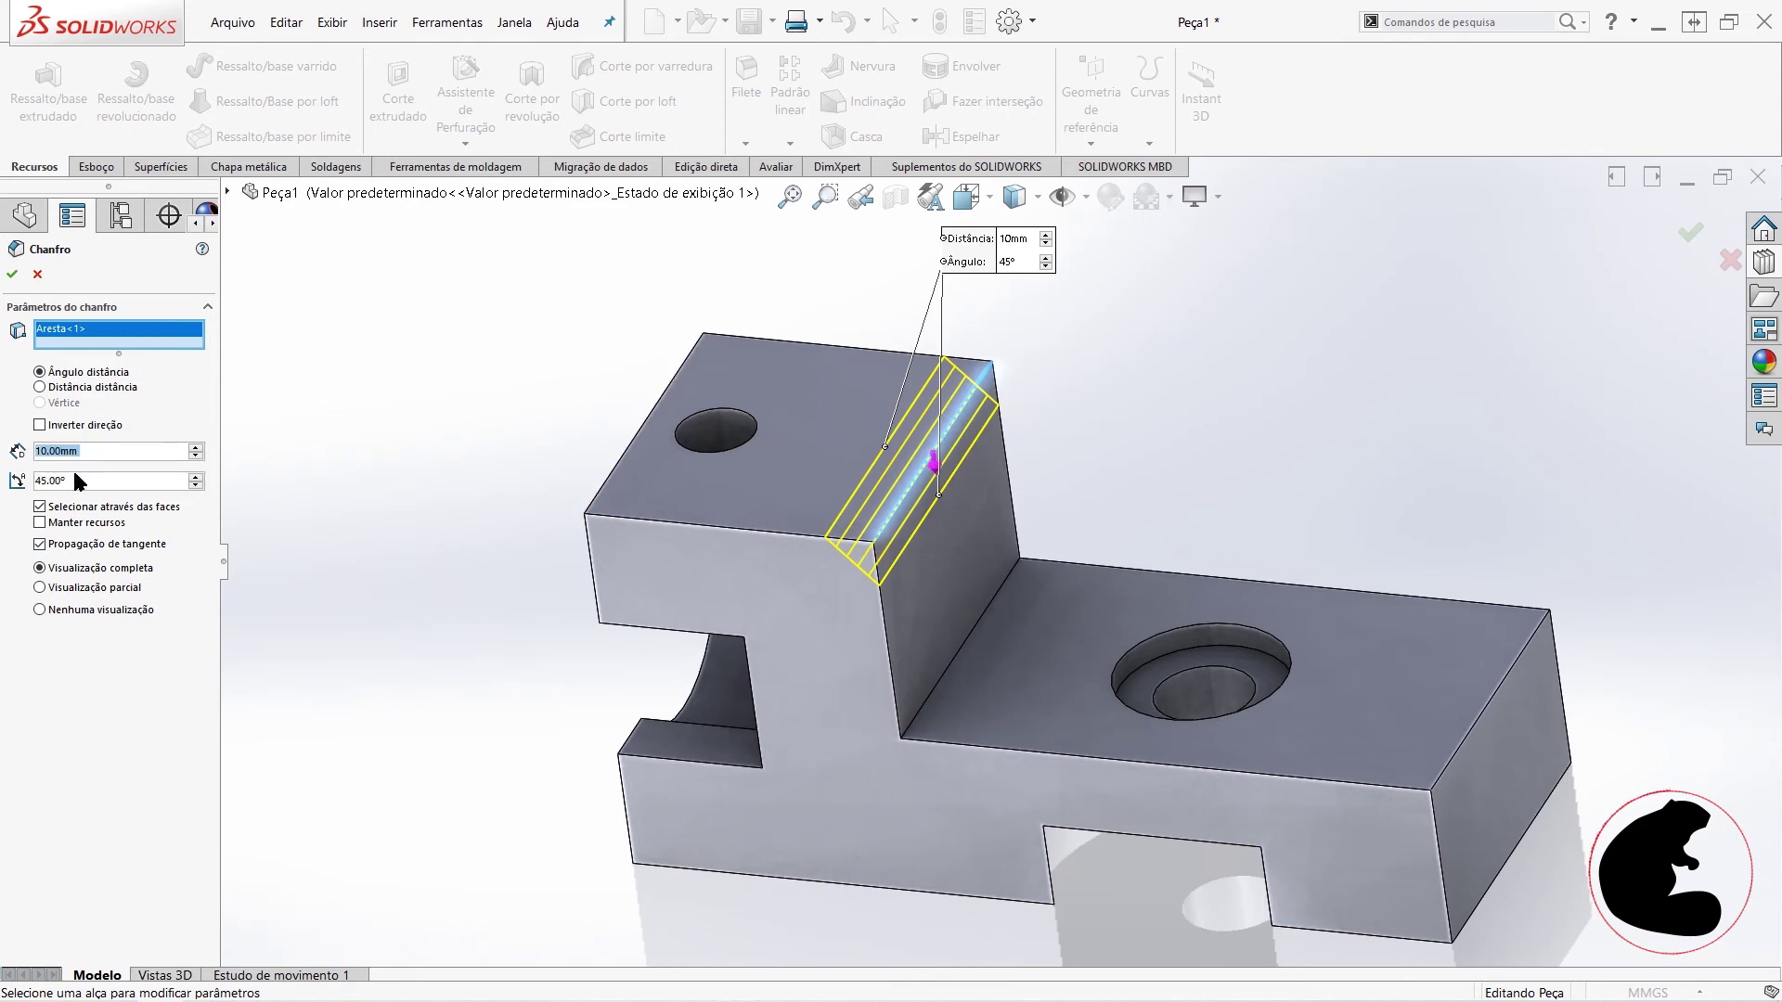
double_click(158, 482)
- Try chamfer angles of 60°, 90°, 30° and 22°, then restore 45°
type("60")
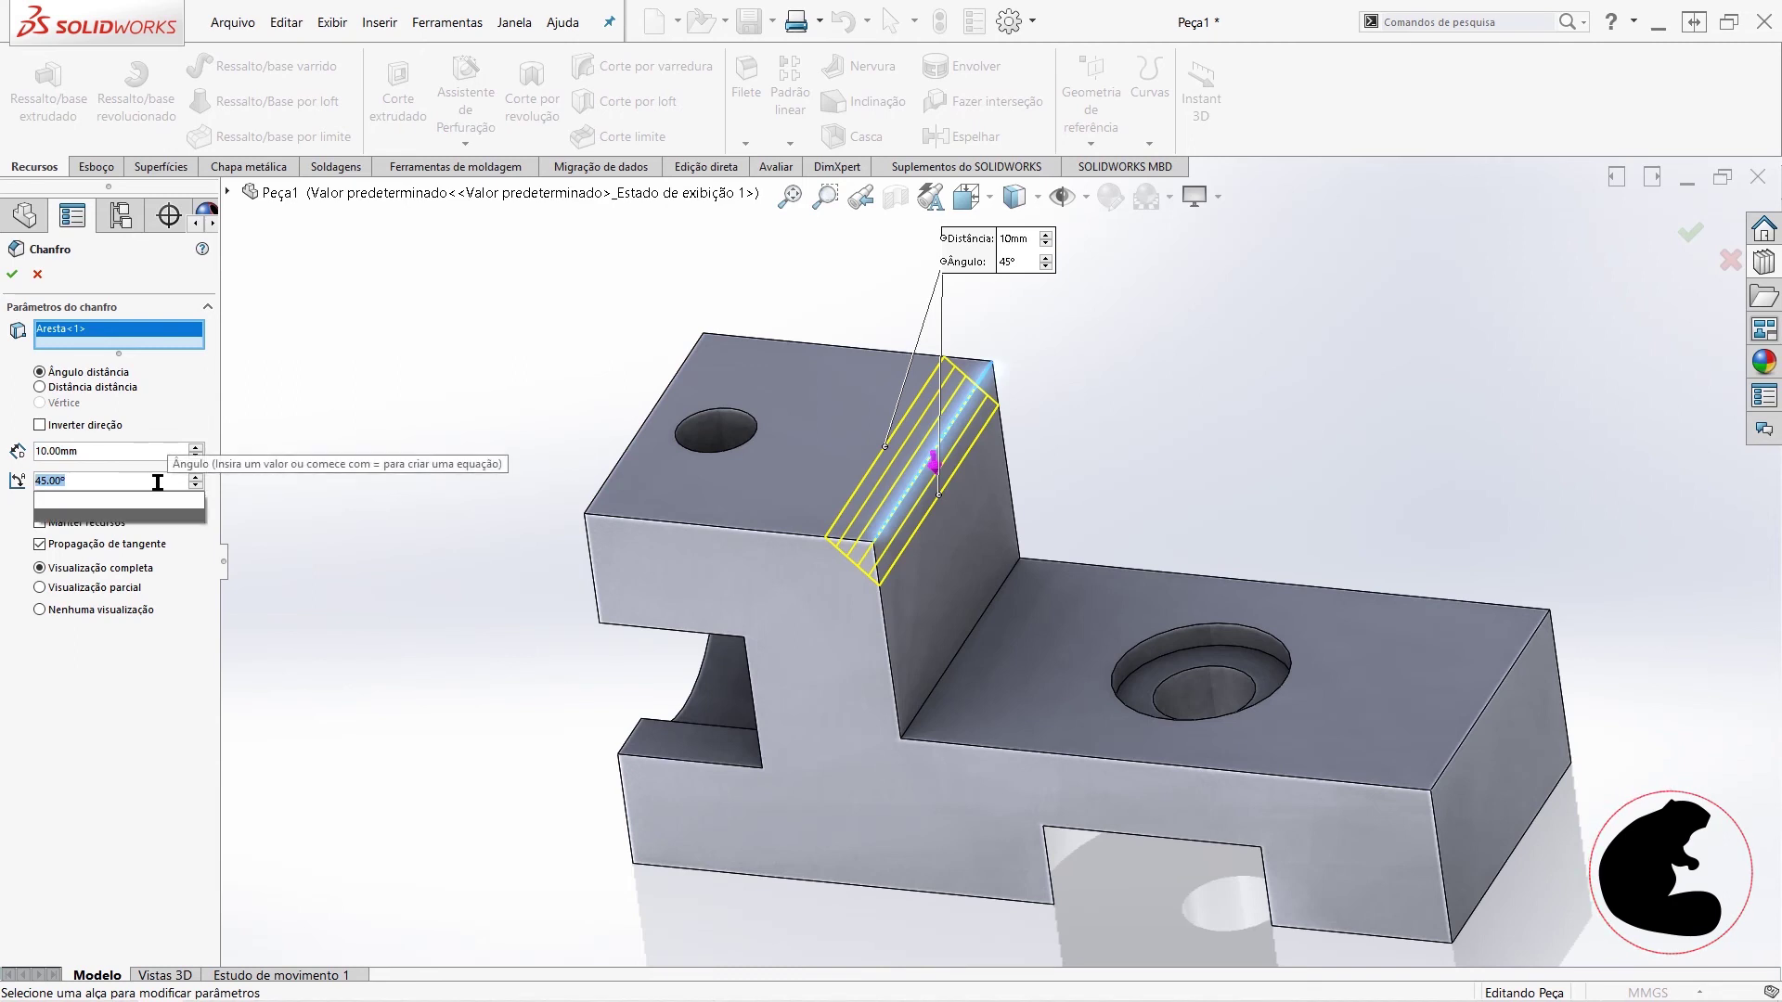
key("Return")
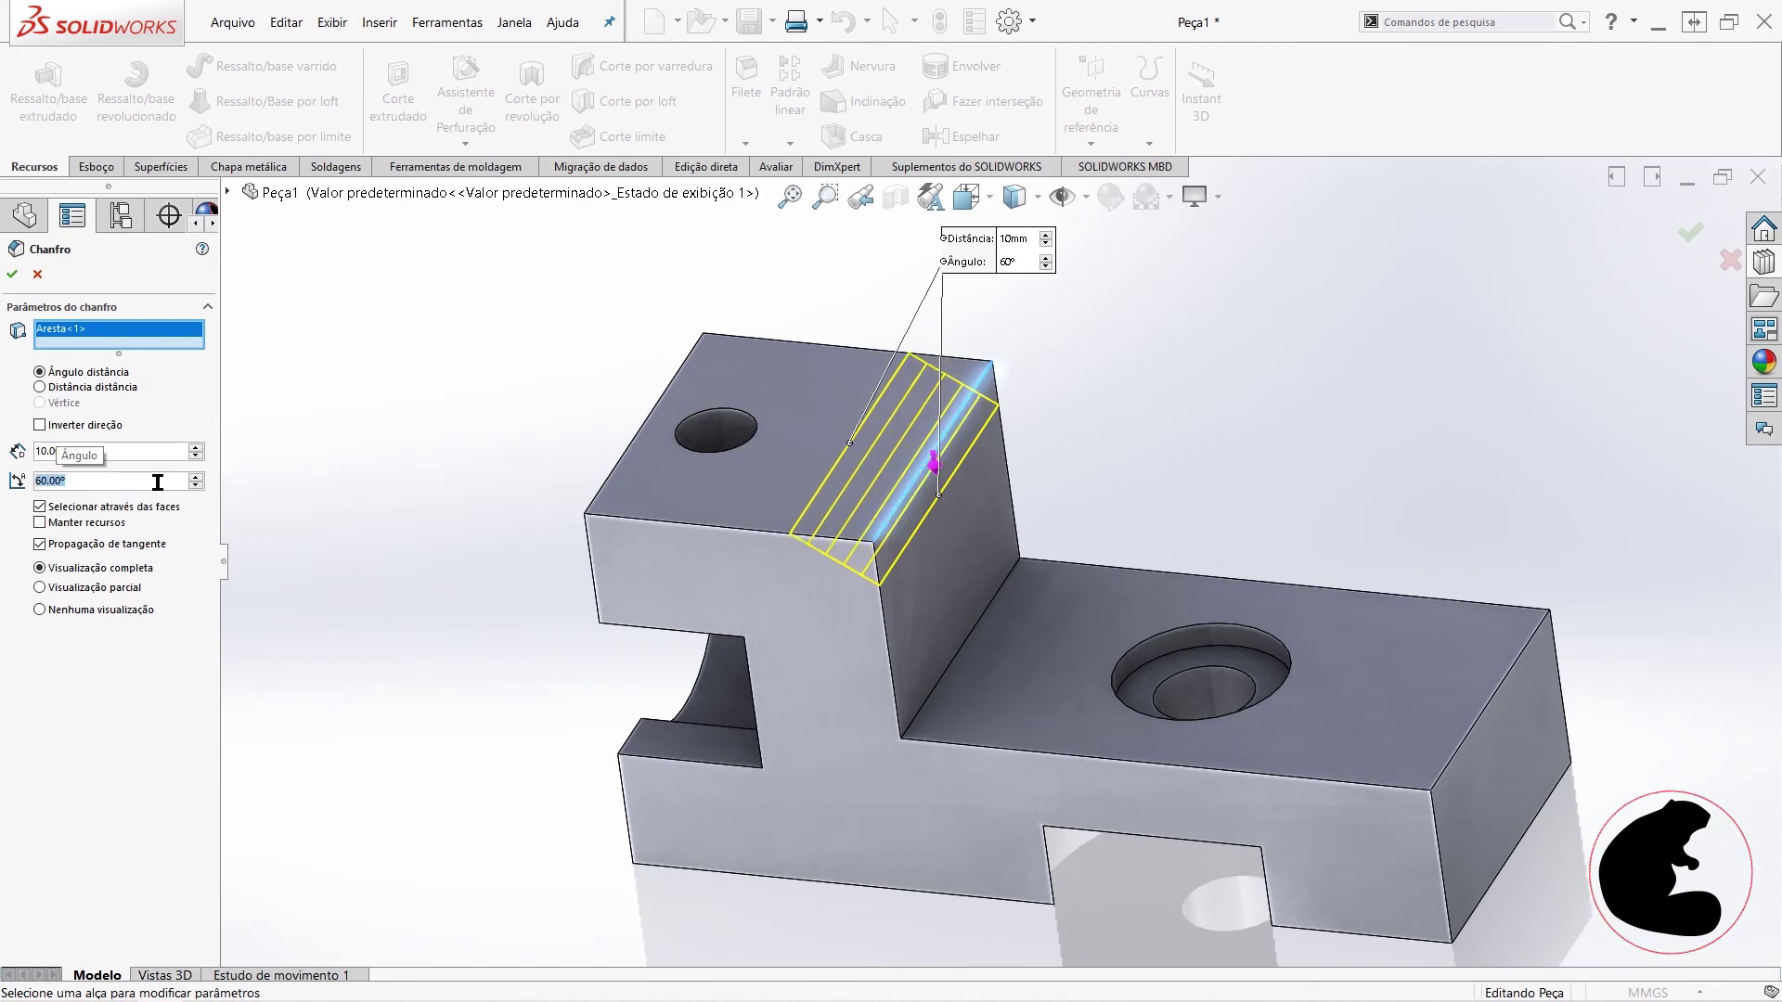
type("90")
key("Return")
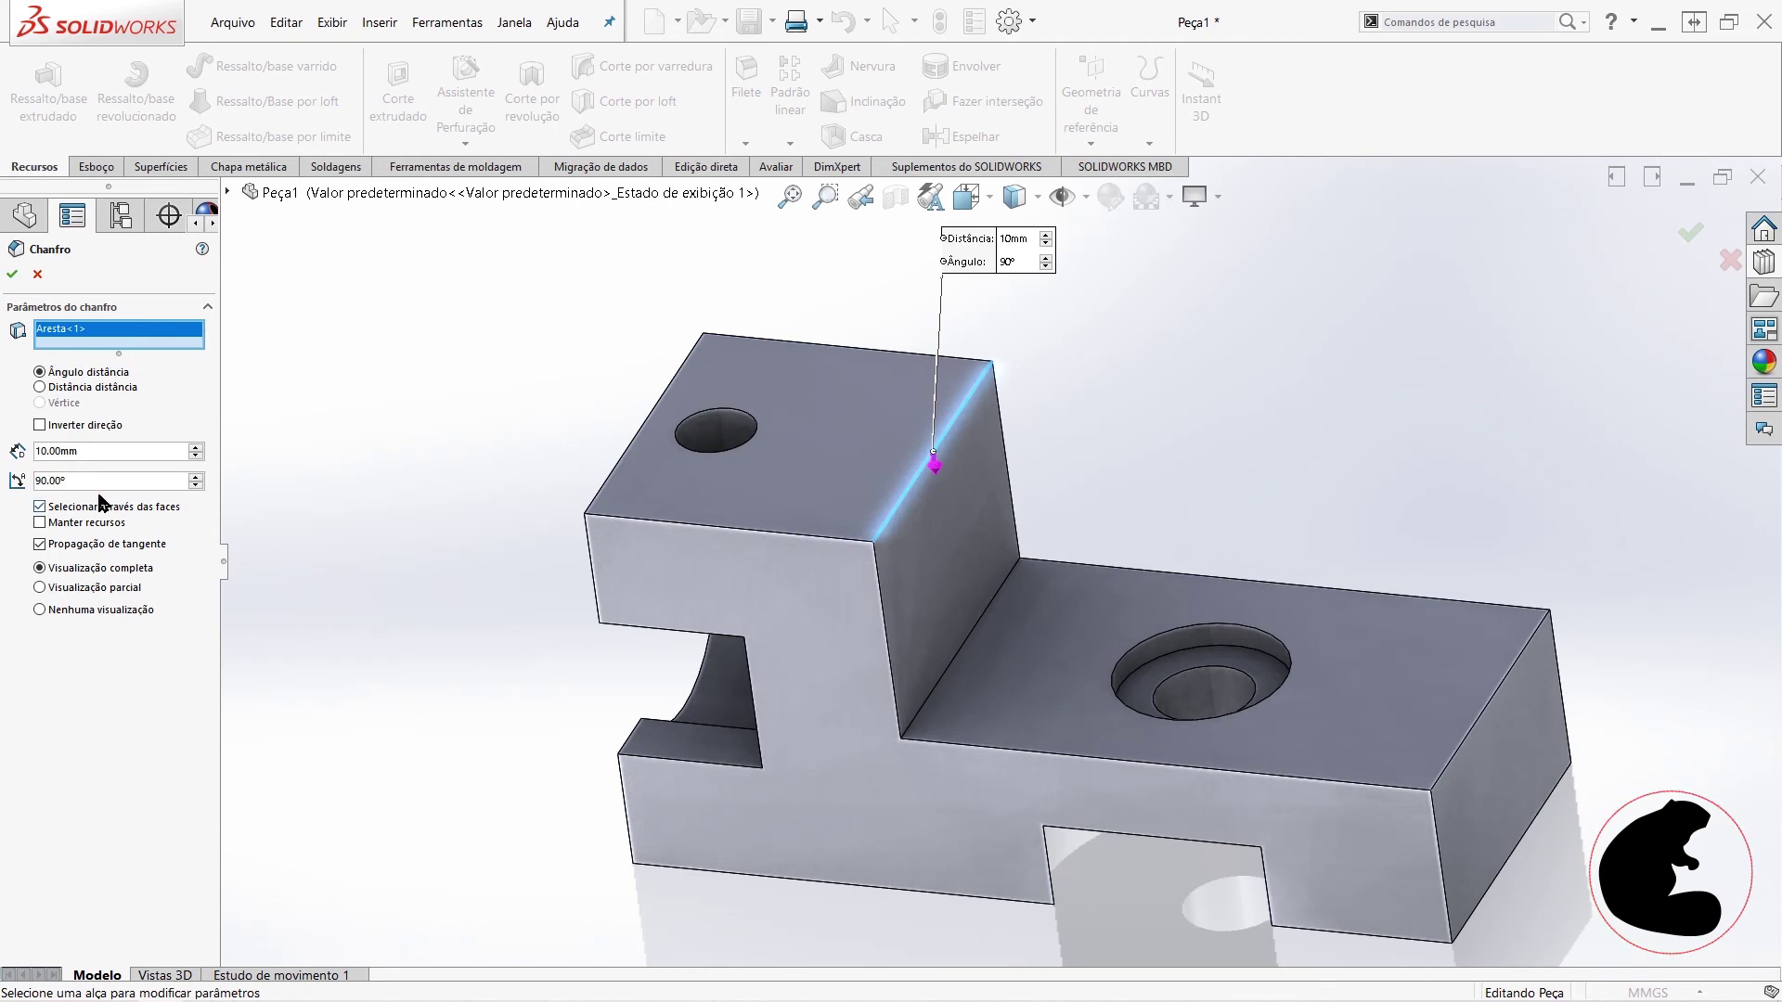
type("30")
key("Return")
type("22")
key("Return")
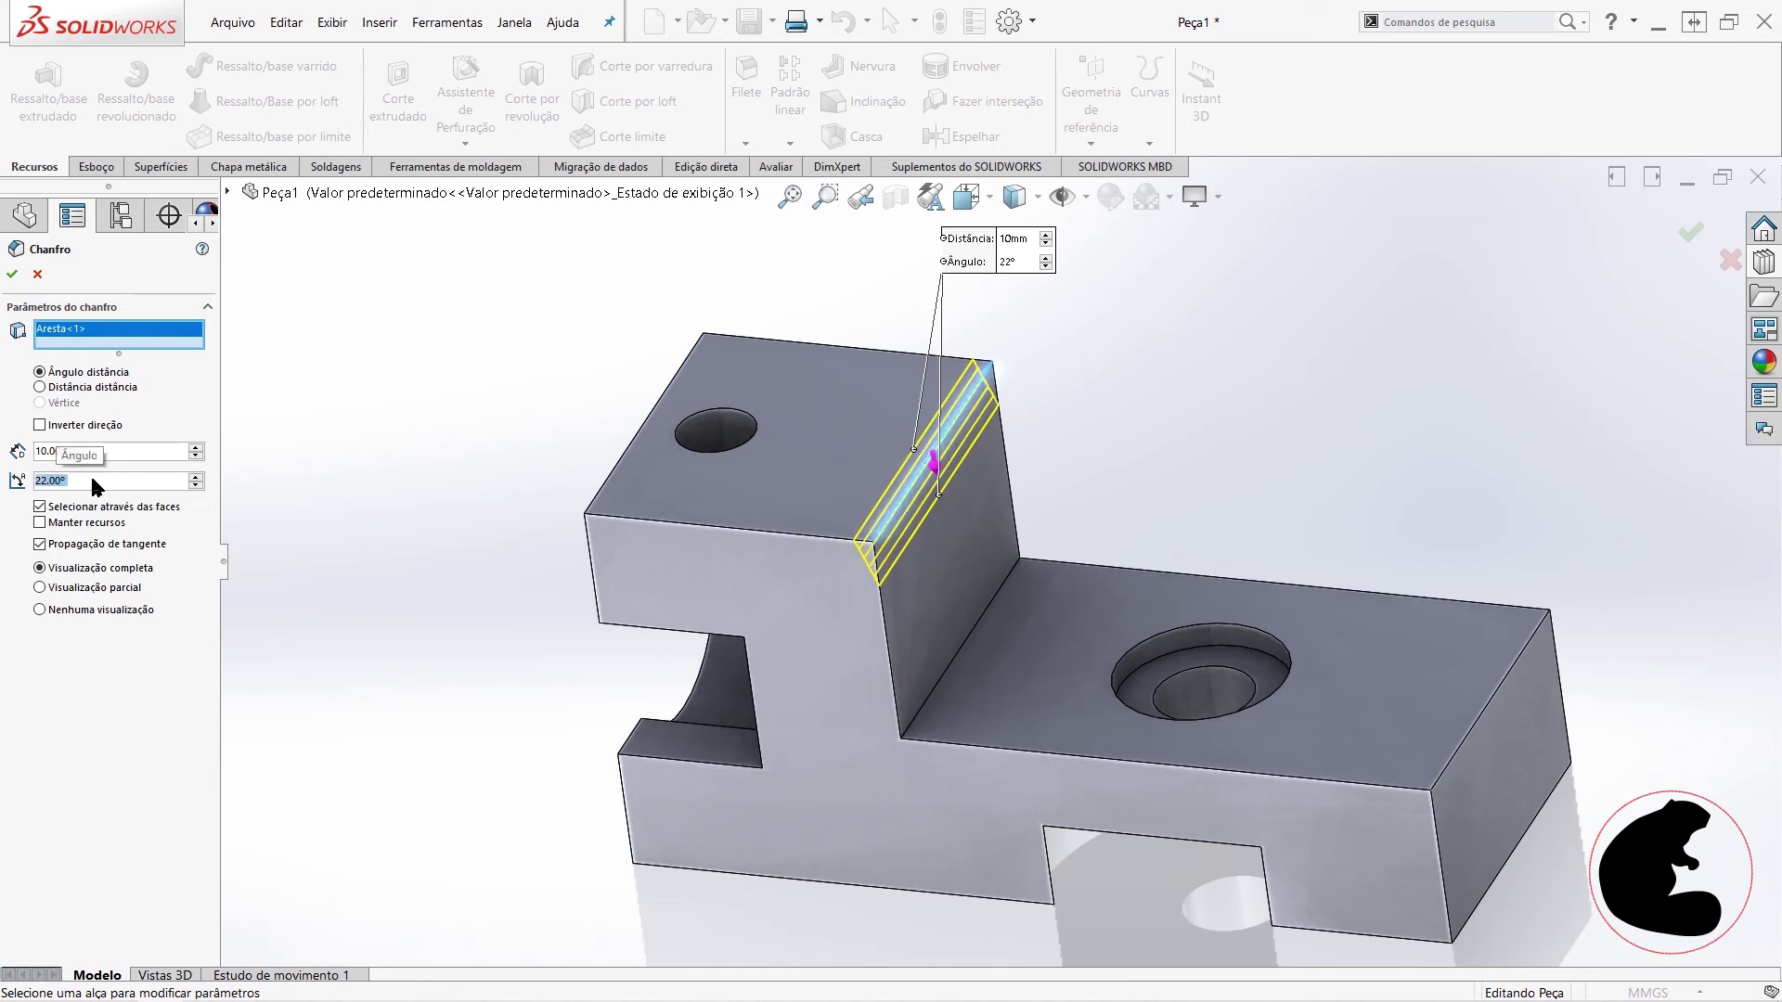
type("45")
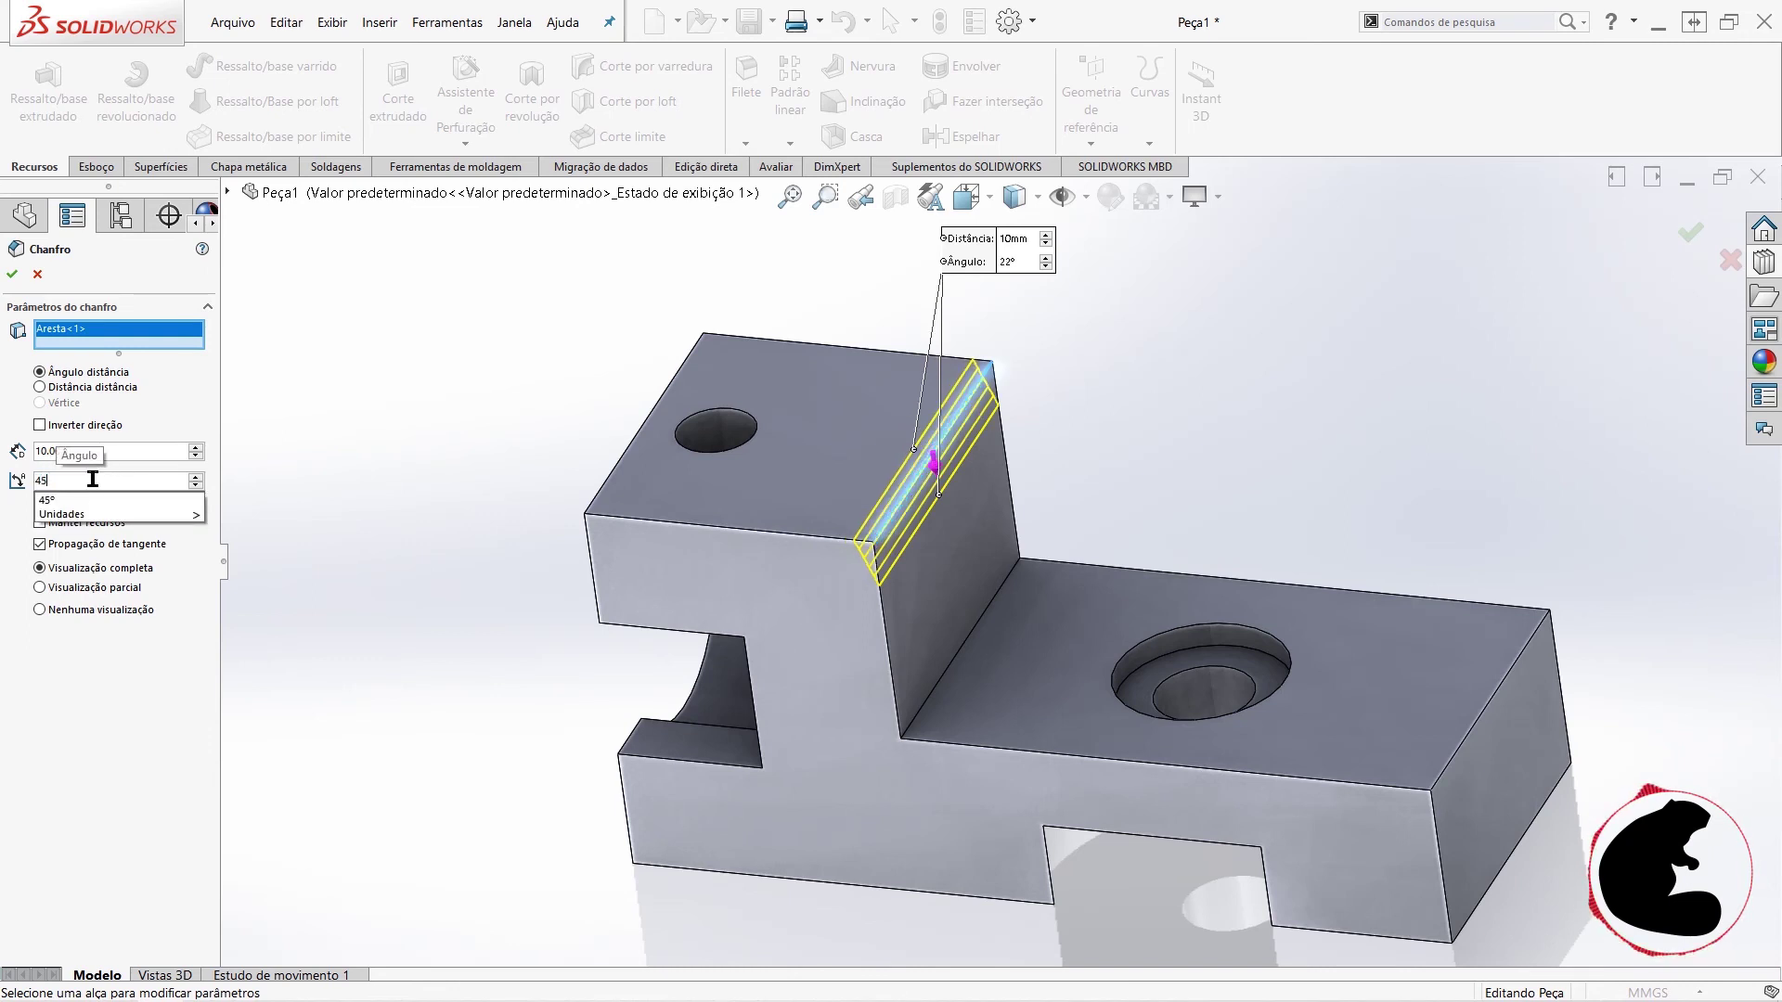
key("Return")
scroll(928, 534, "down", 3)
middle_click_drag(1010, 560, 965, 334)
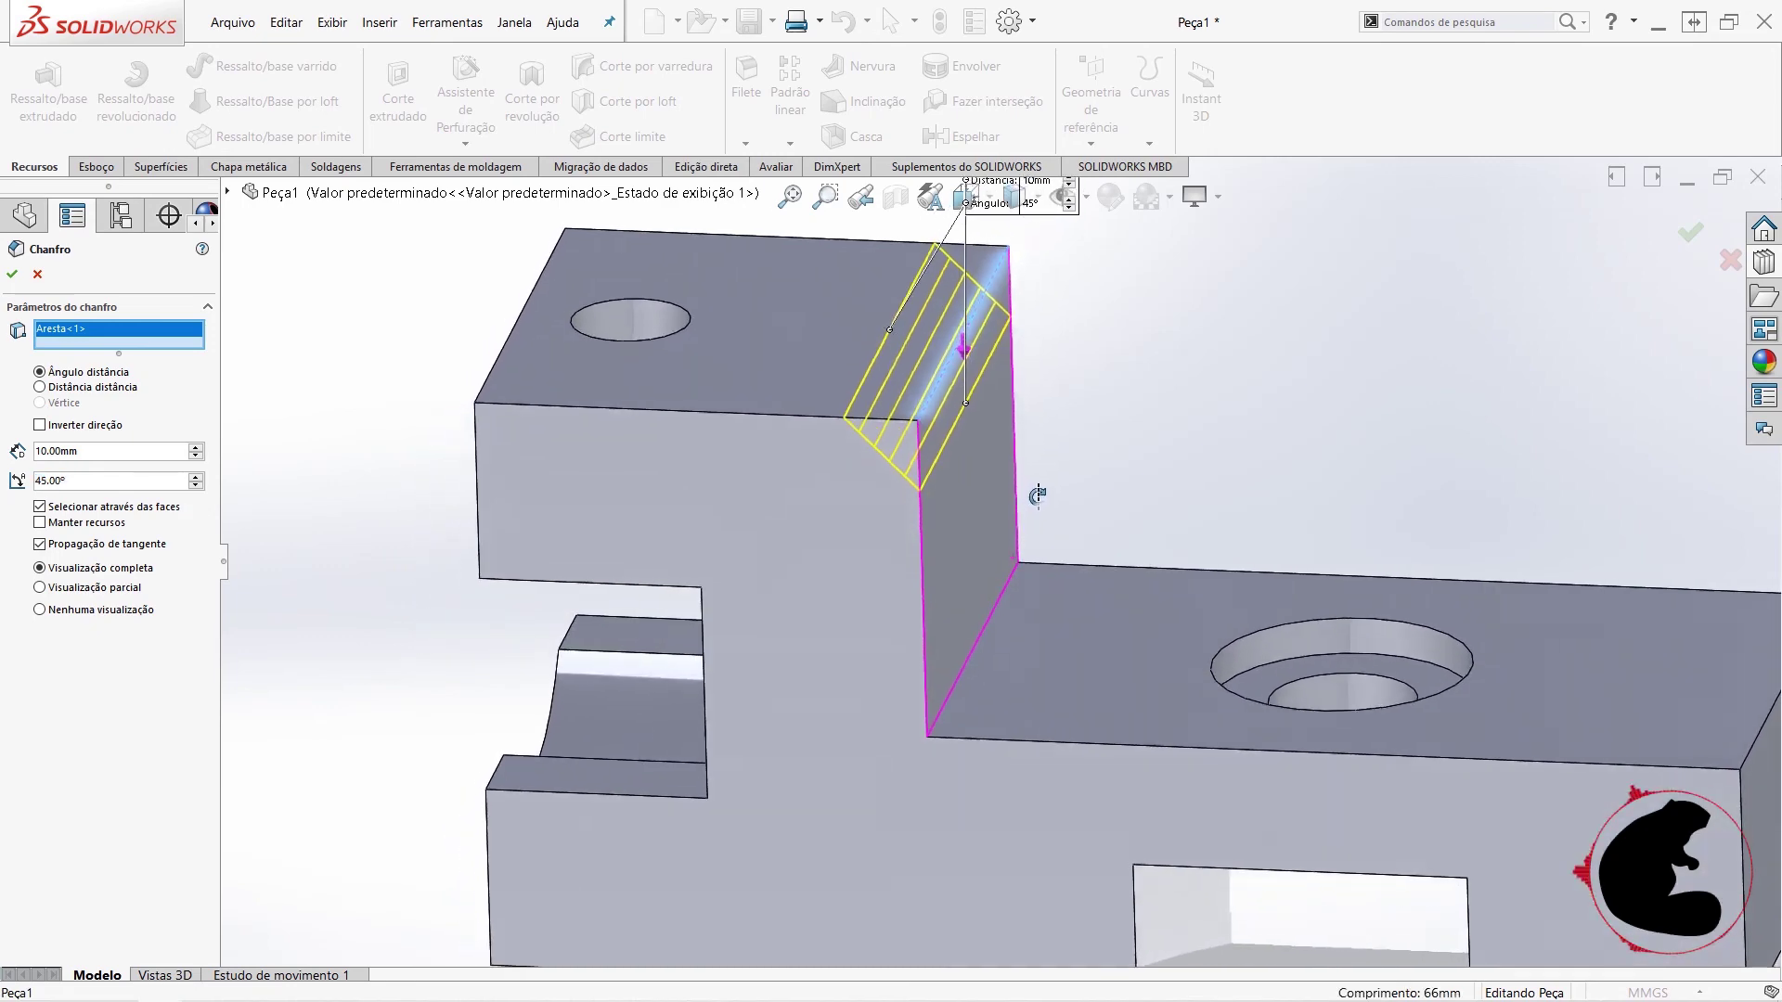
- Test a 70° chamfer angle and flip the chamfer direction back and forth
scroll(968, 316, "down", 3)
scroll(973, 335, "down", 2)
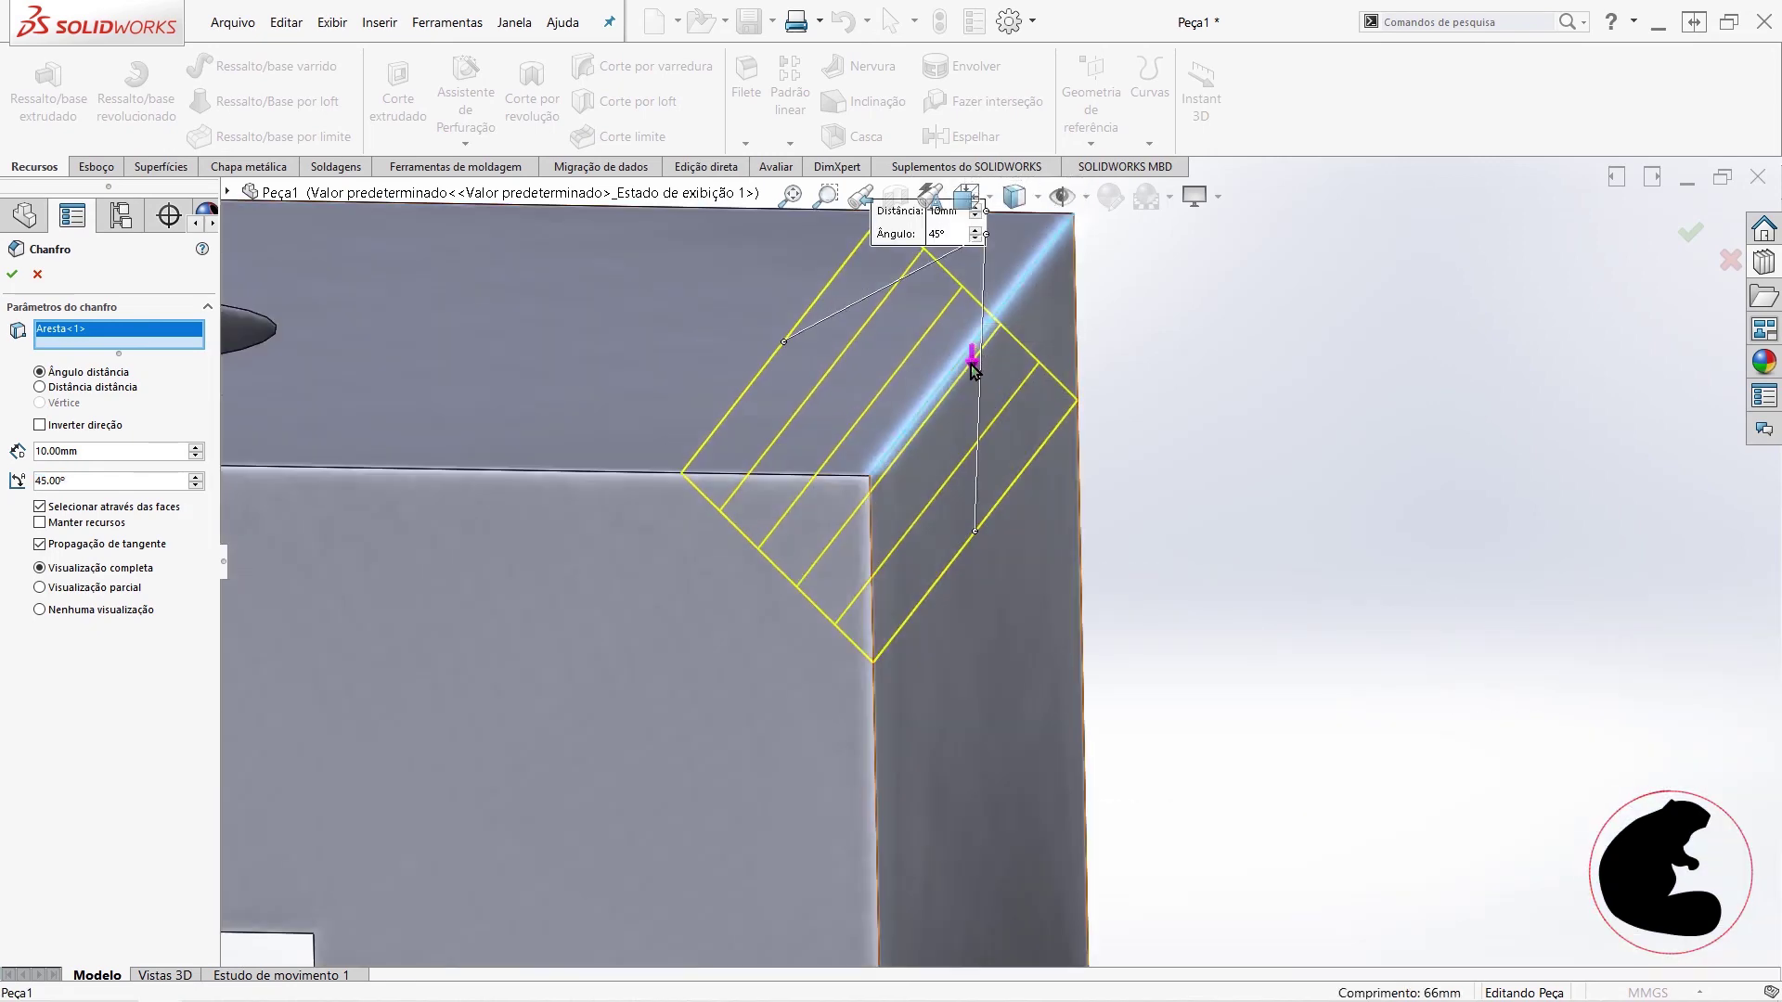
scroll(970, 390, "up", 3)
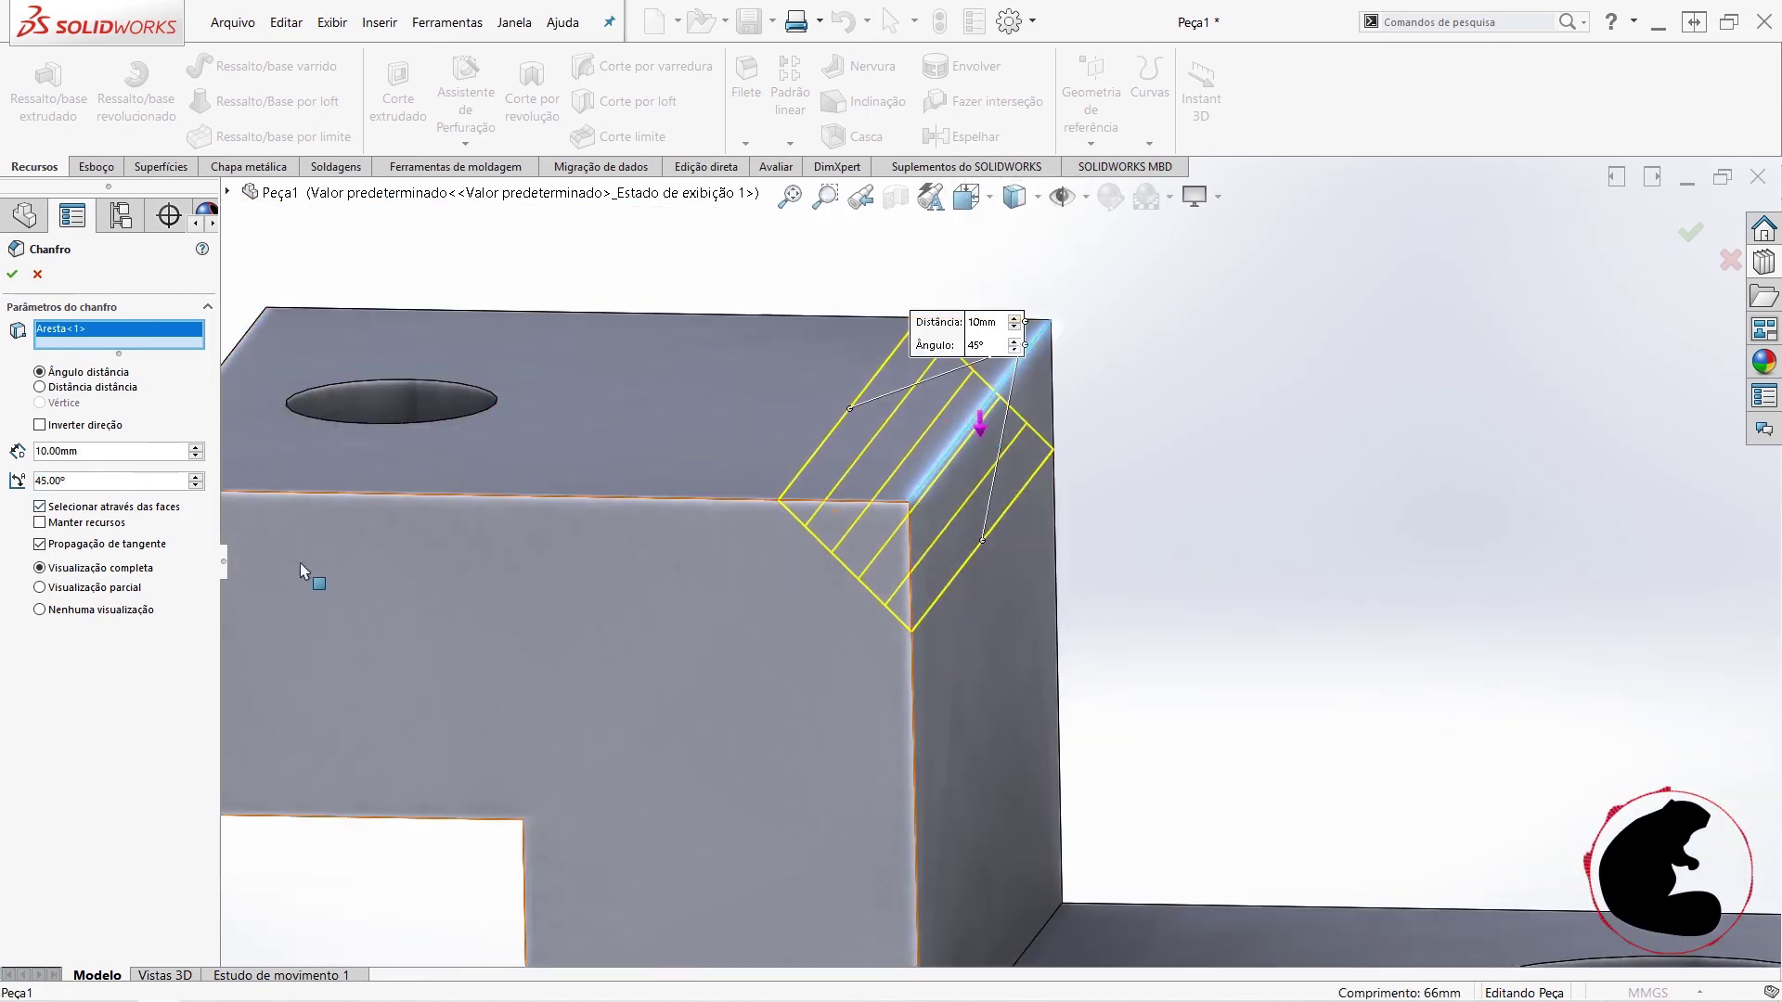
double_click(102, 481)
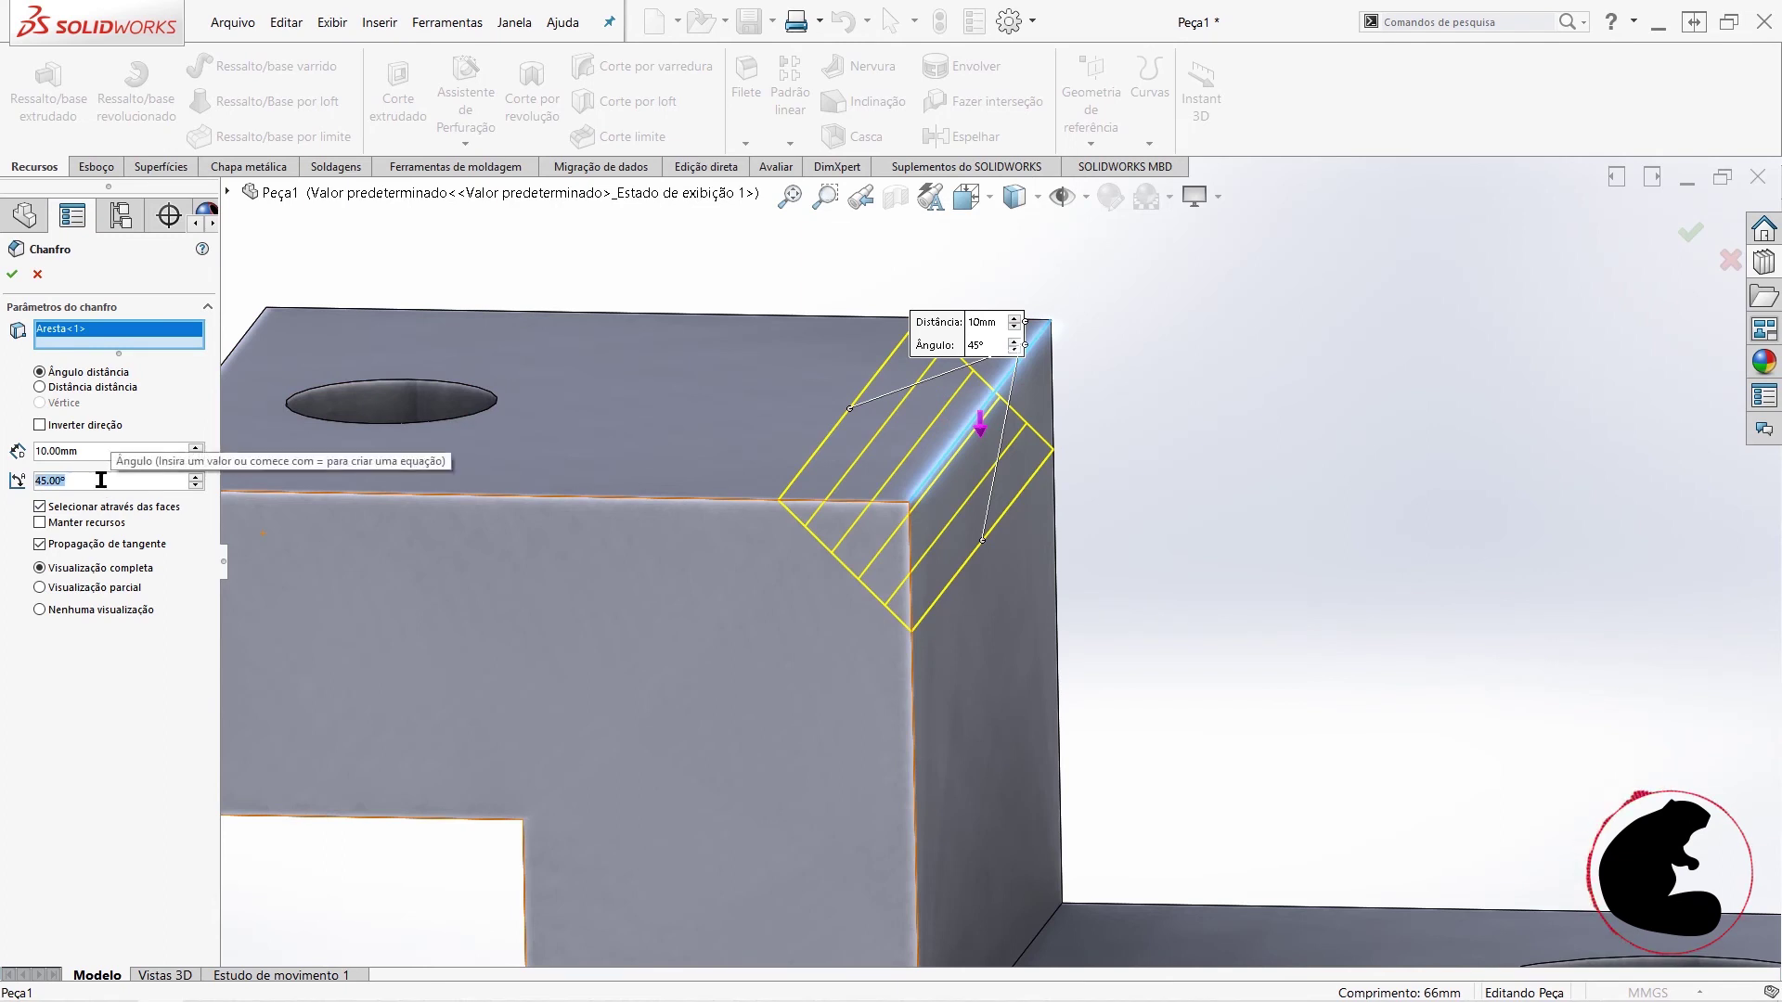
type("170")
key("Return")
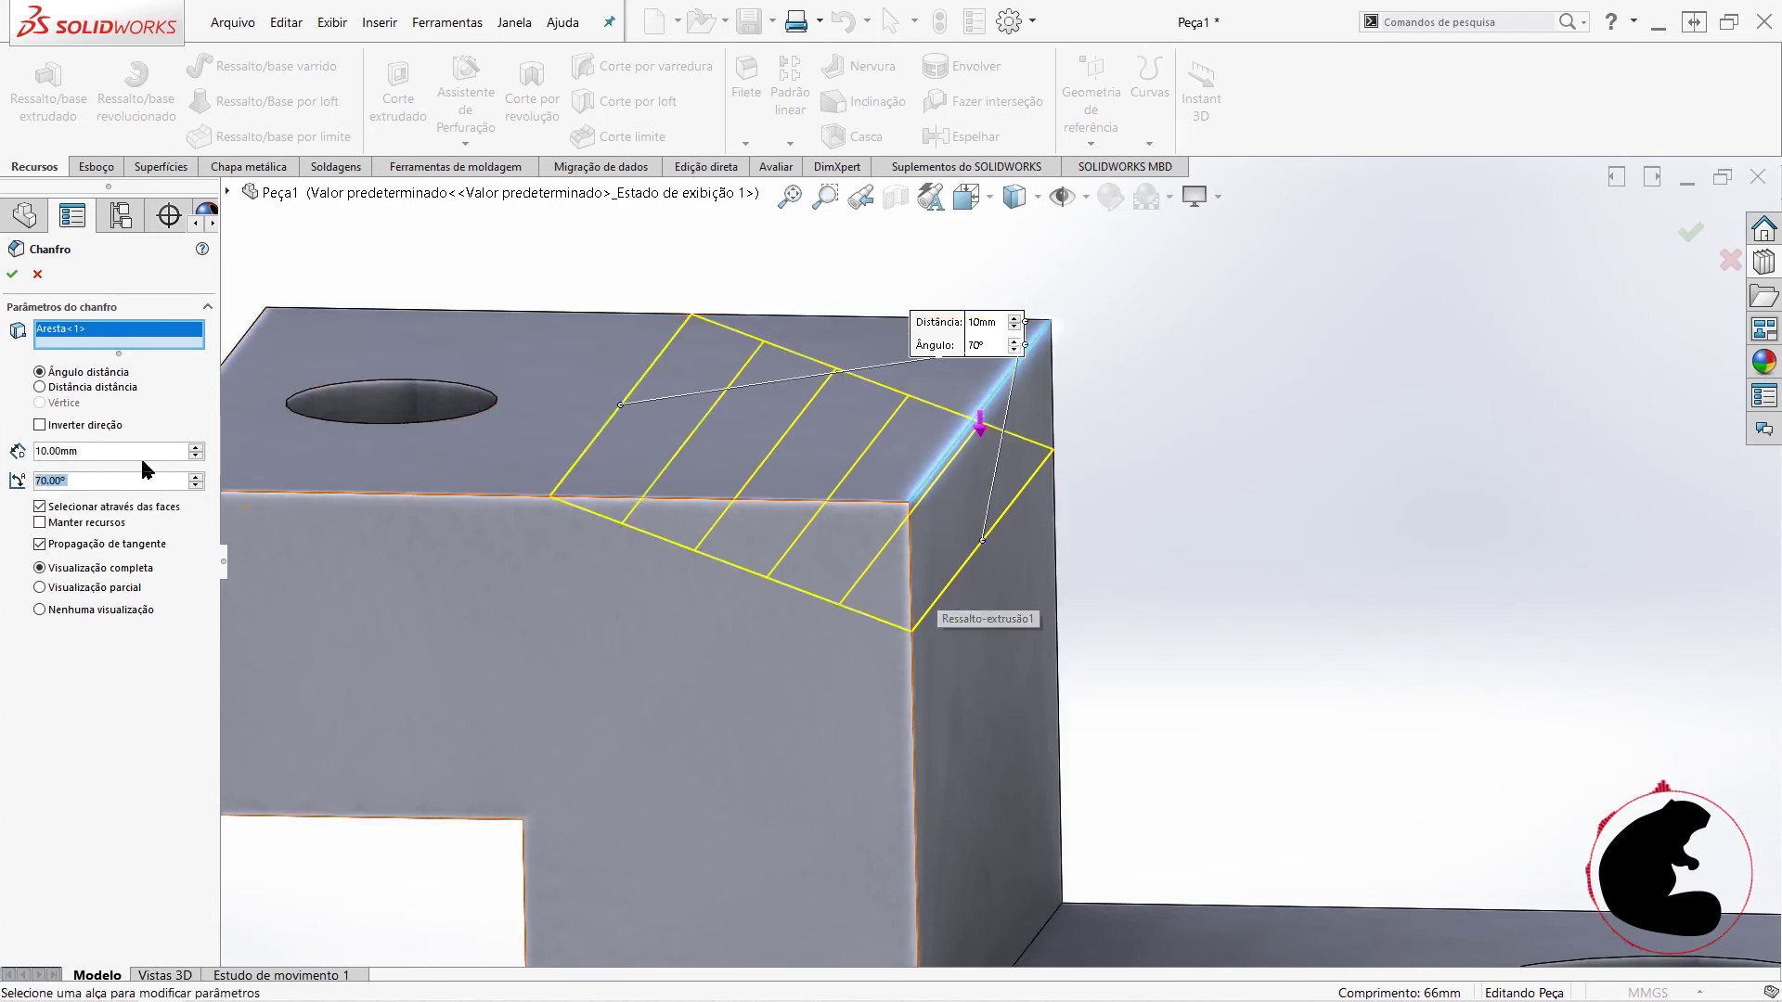
left_click(77, 427)
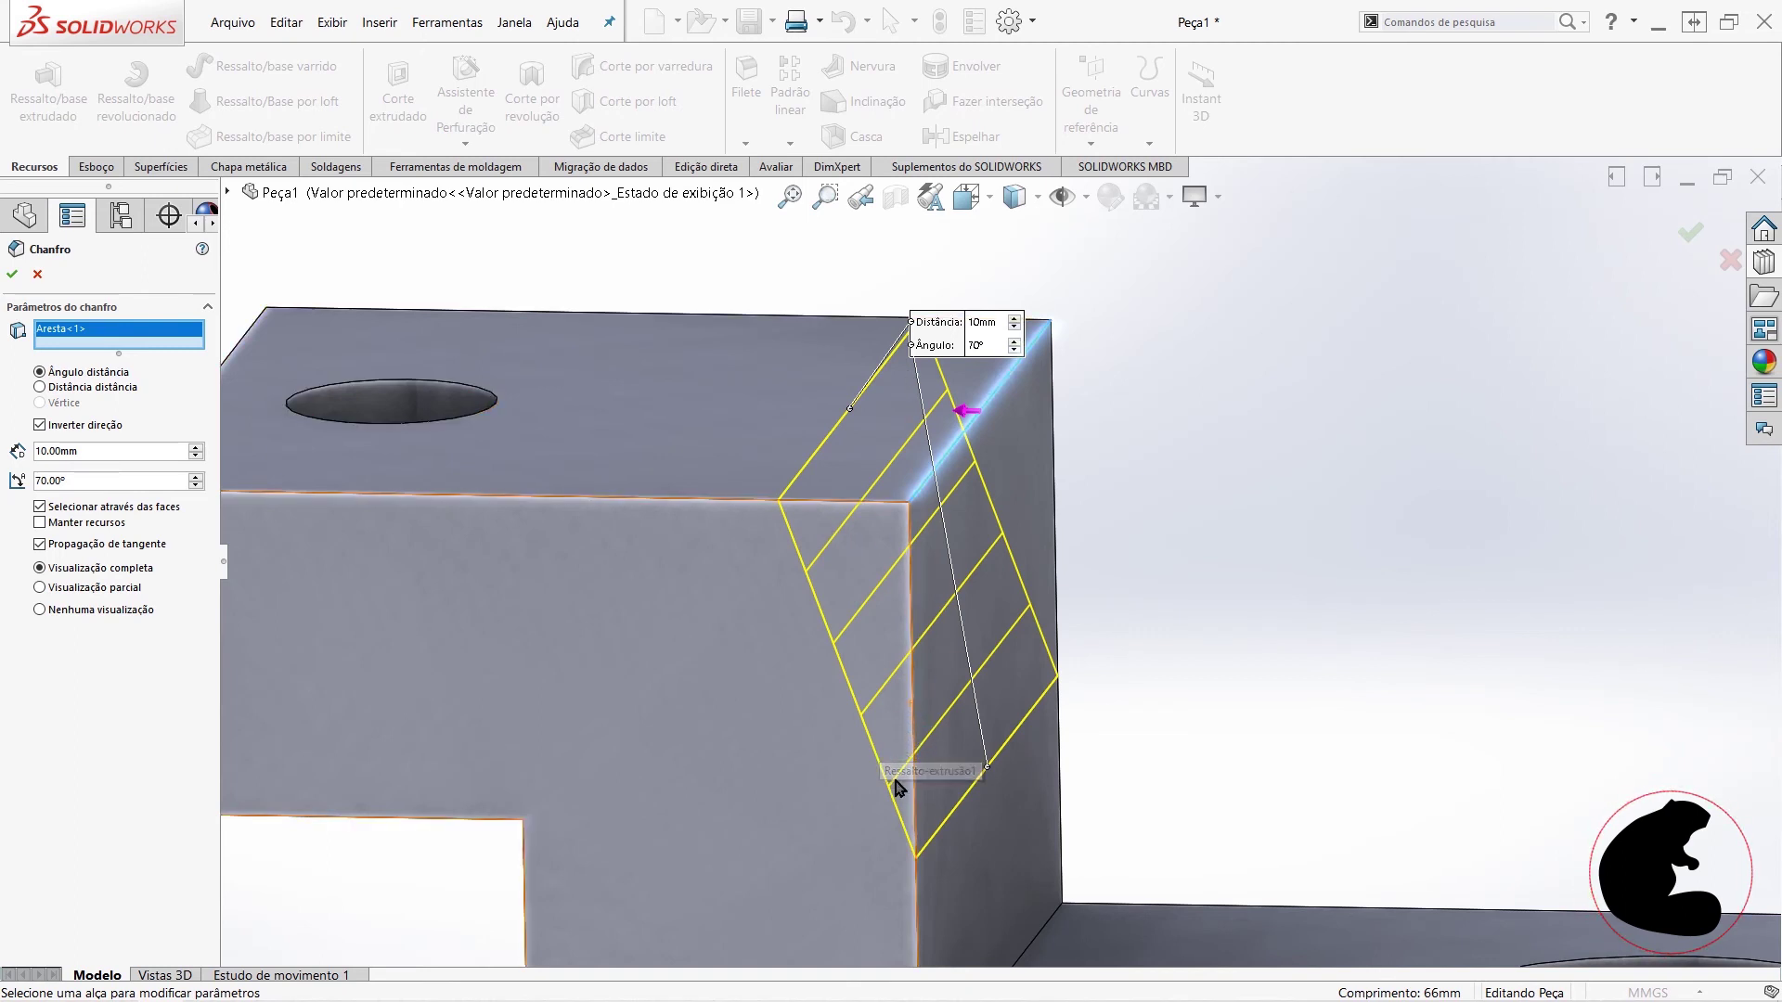
left_click(53, 430)
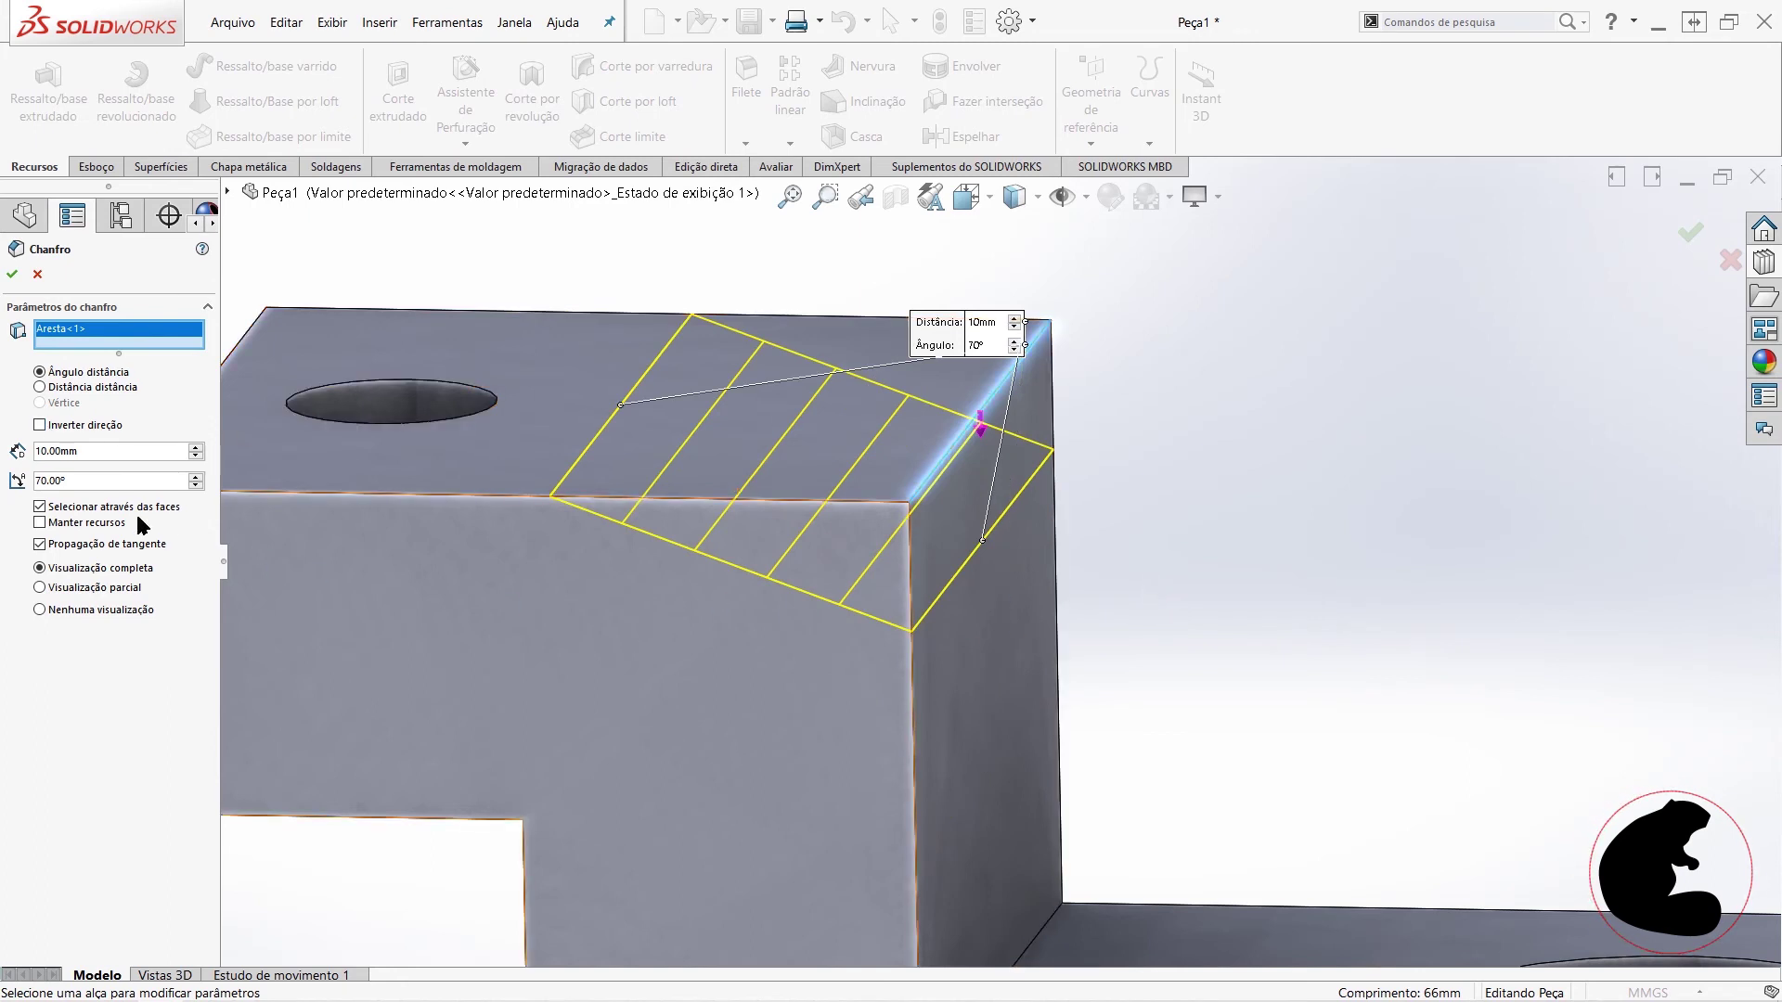
- Restore the 45° angle and original direction, accept Chanfro1, and inspect the bevel
left_click(83, 479)
type("45")
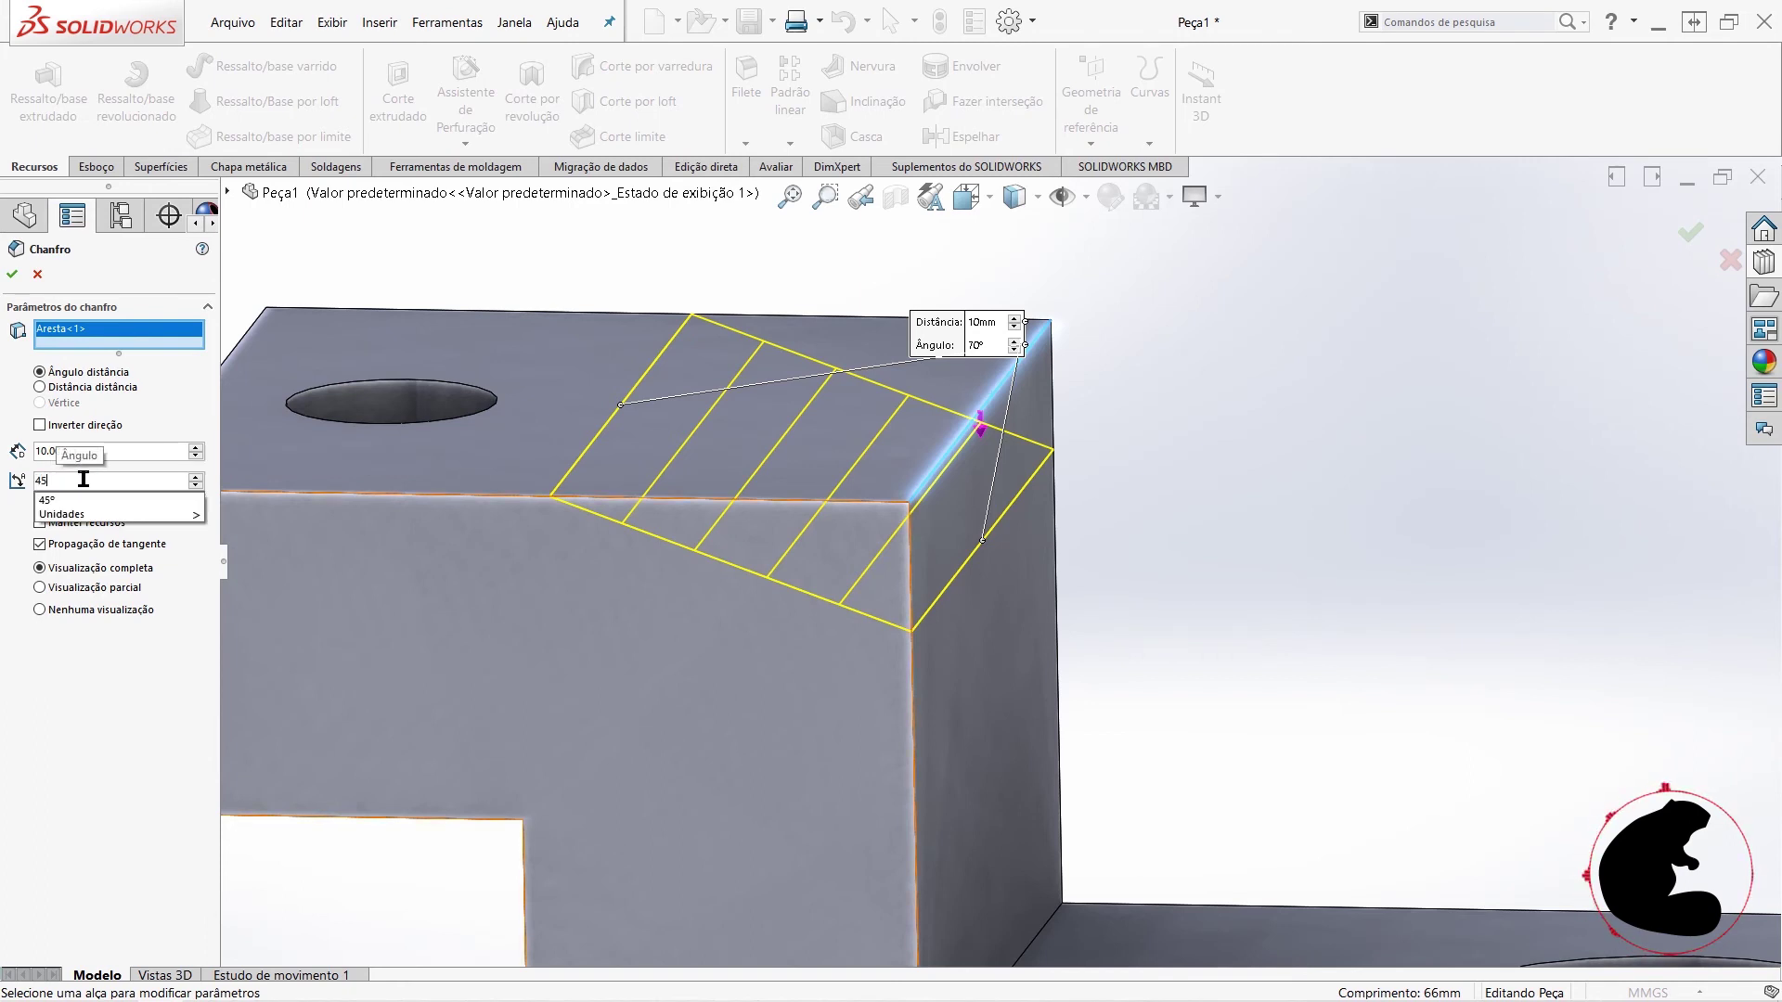
key("Return")
left_click(60, 425)
left_click(91, 426)
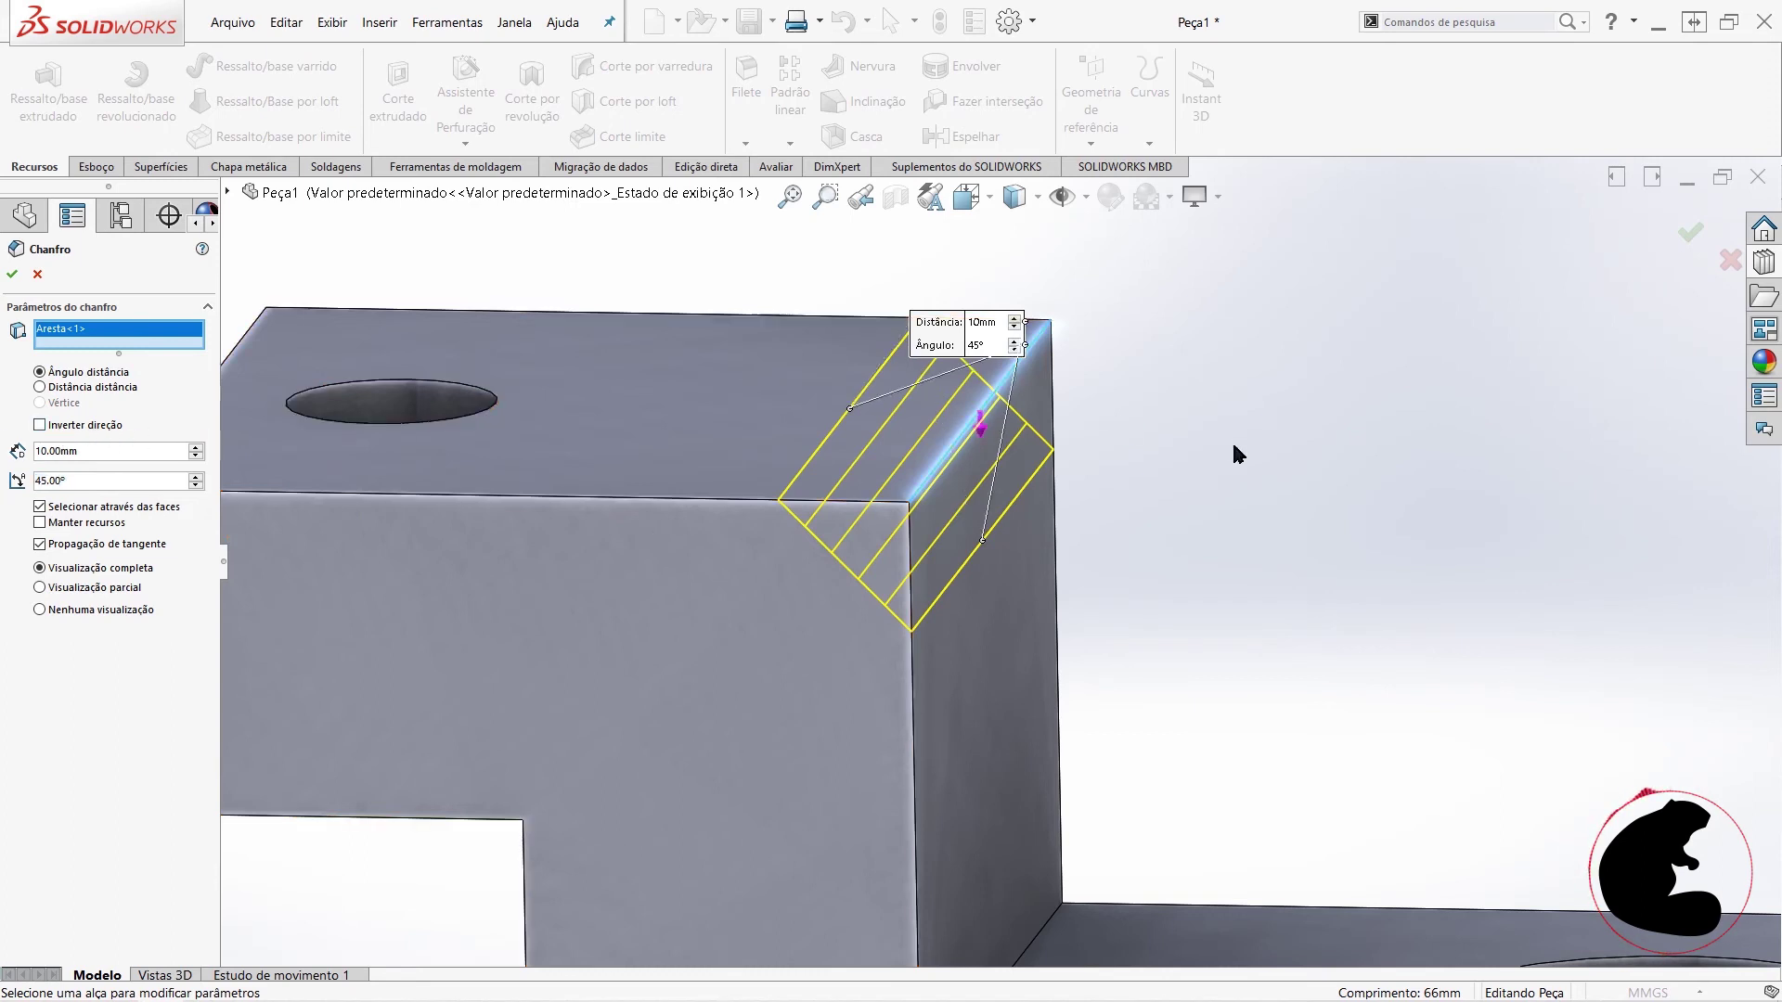
scroll(1145, 589, "up", 3)
middle_click_drag(1200, 624, 793, 579)
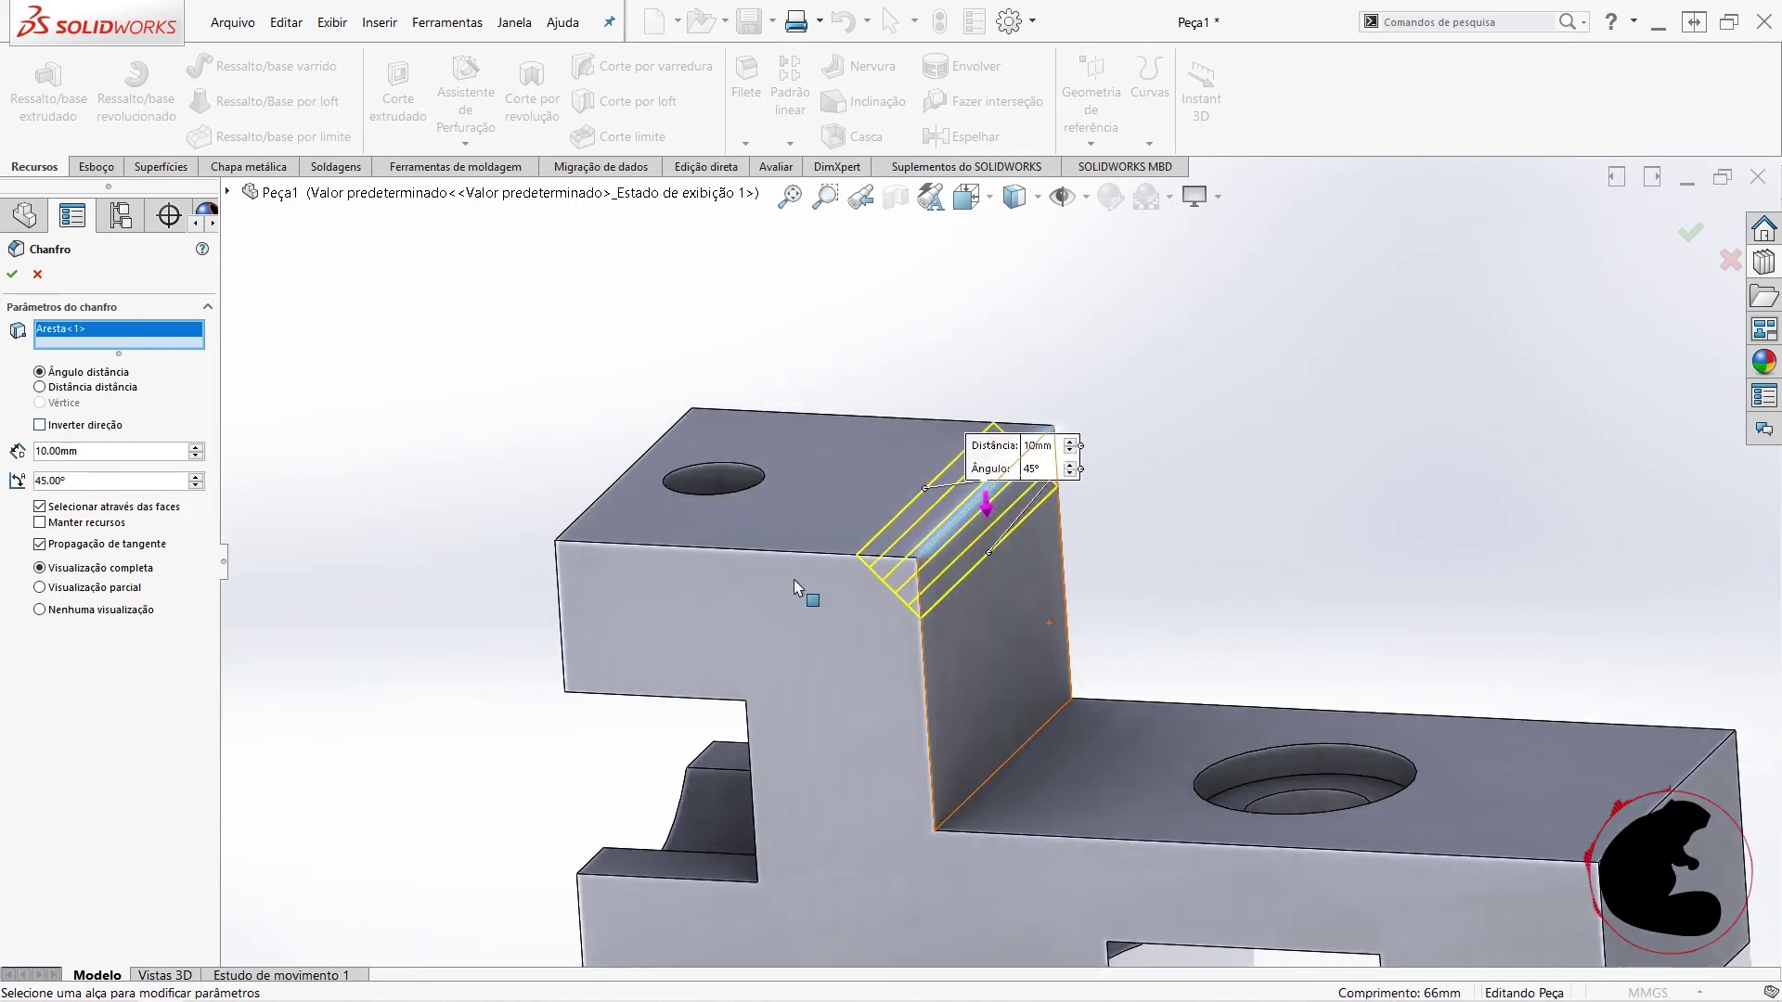
left_click(12, 274)
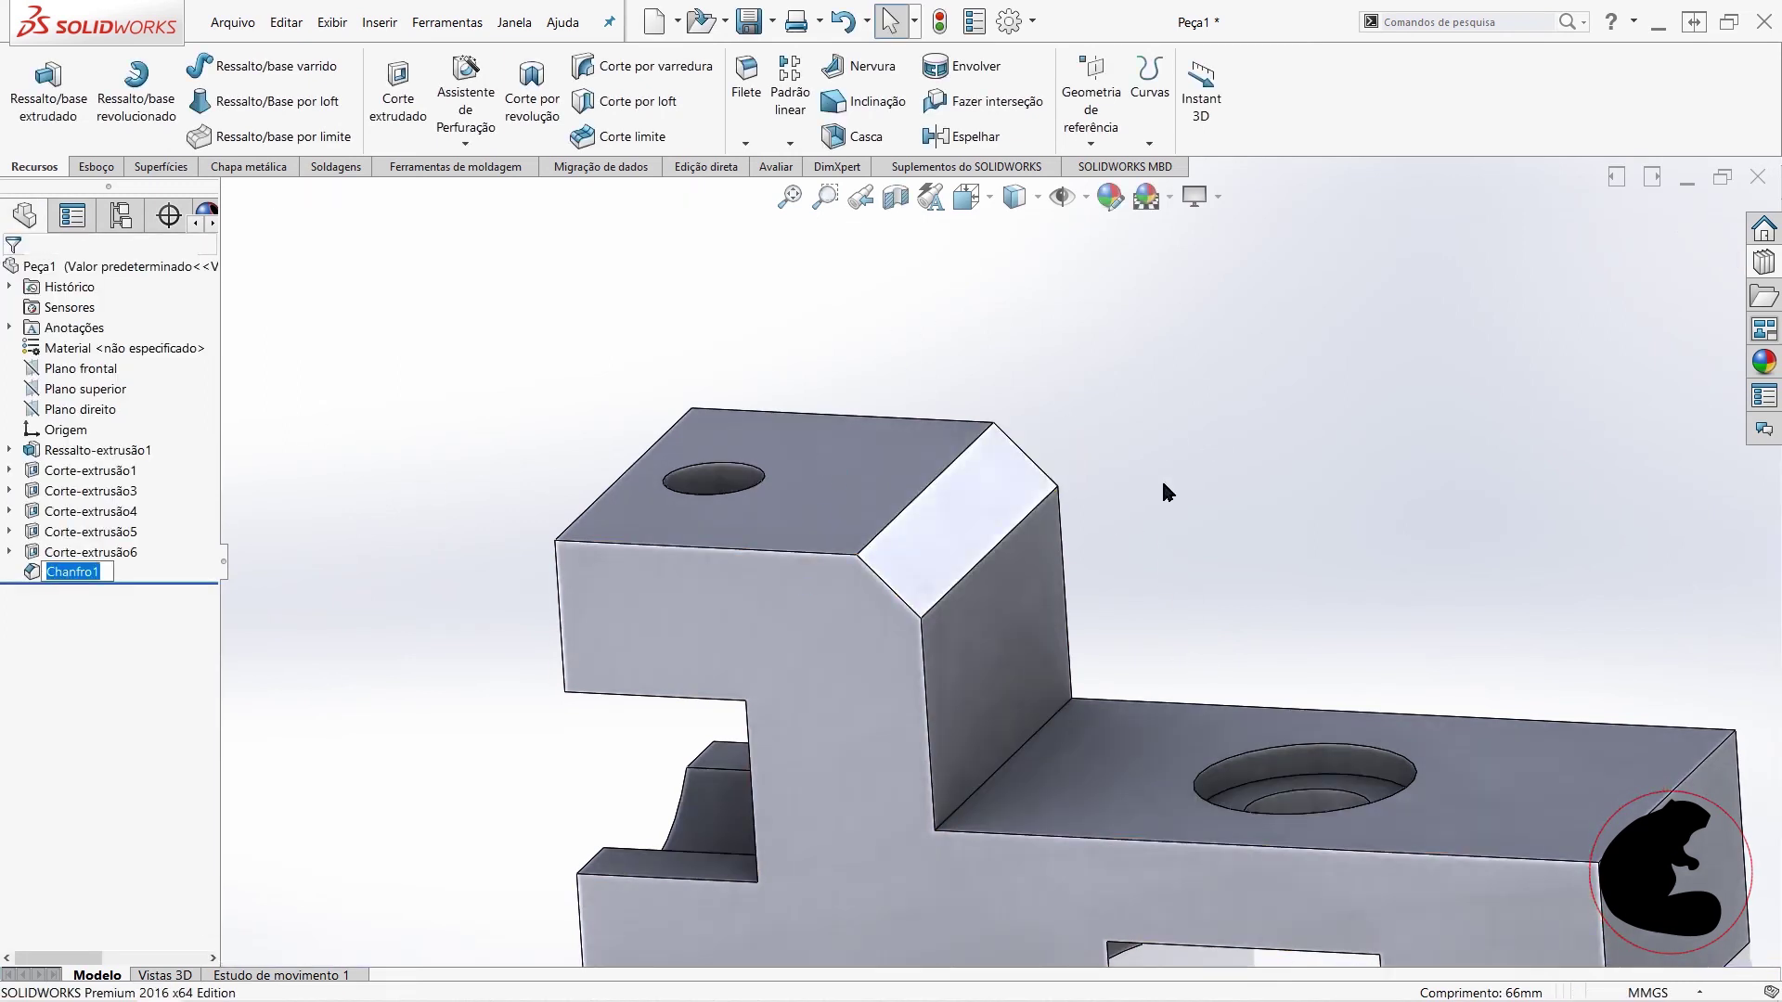
scroll(1247, 622, "up", 3)
middle_click_drag(1250, 635, 1272, 647)
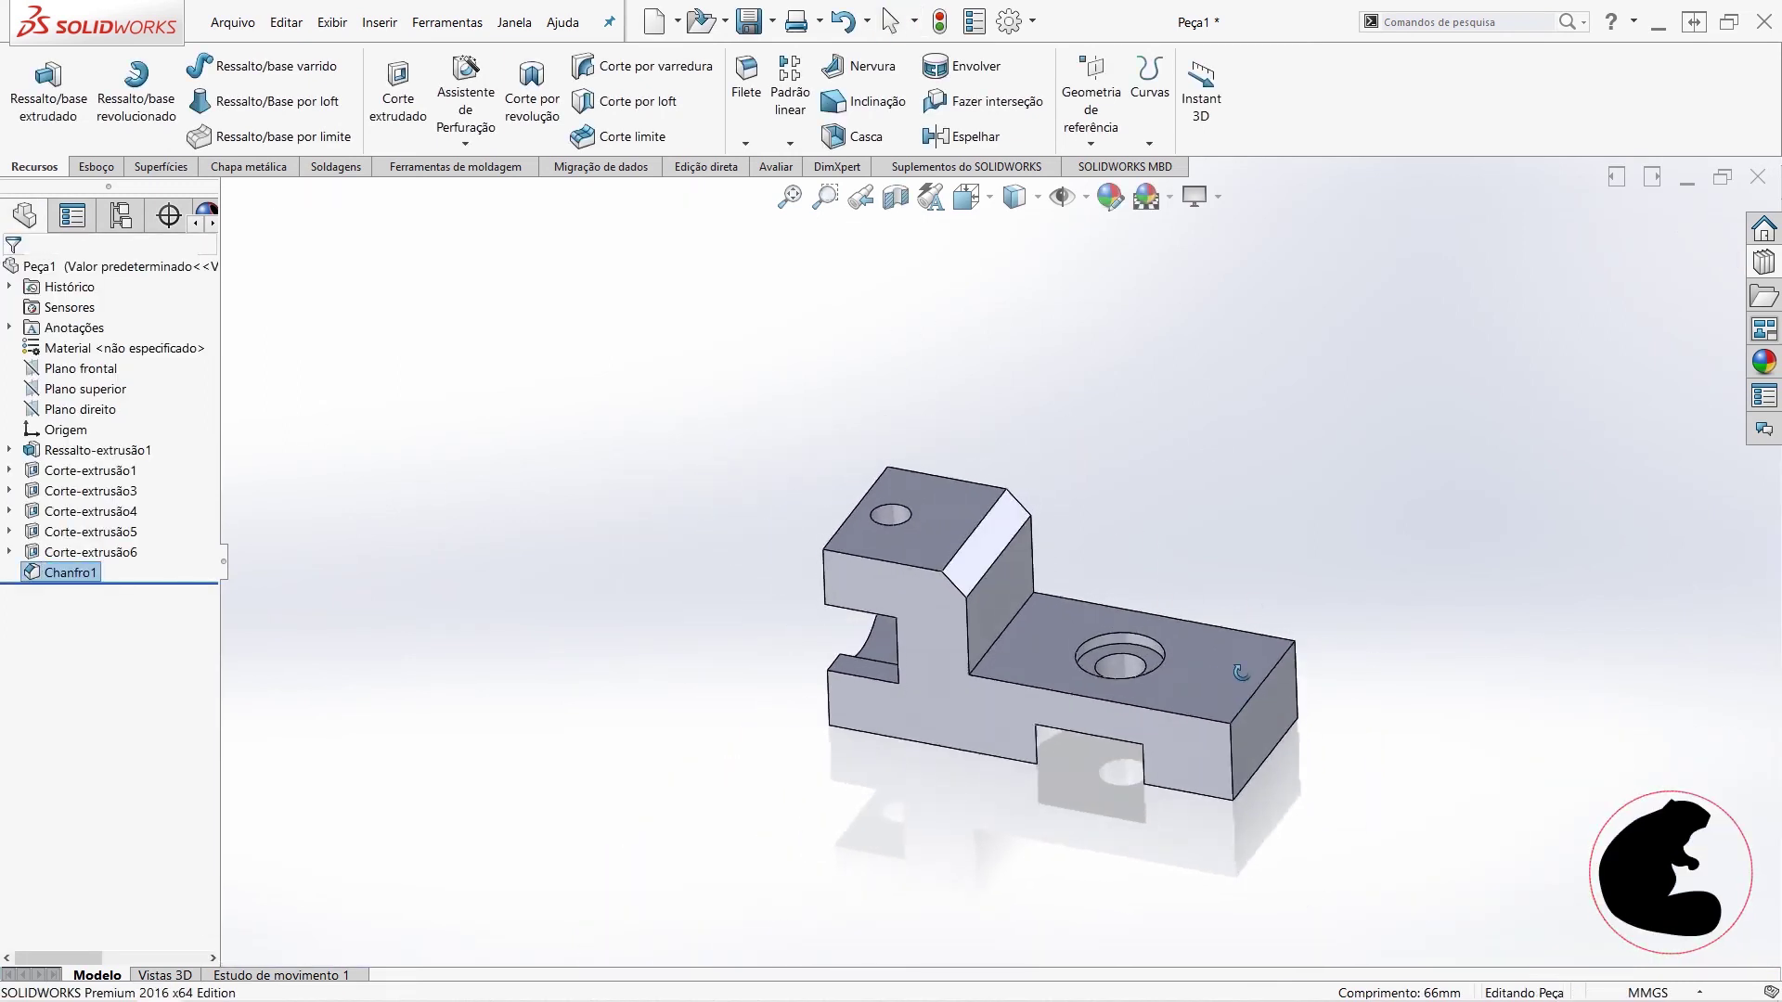
middle_click_drag(1272, 647, 957, 506)
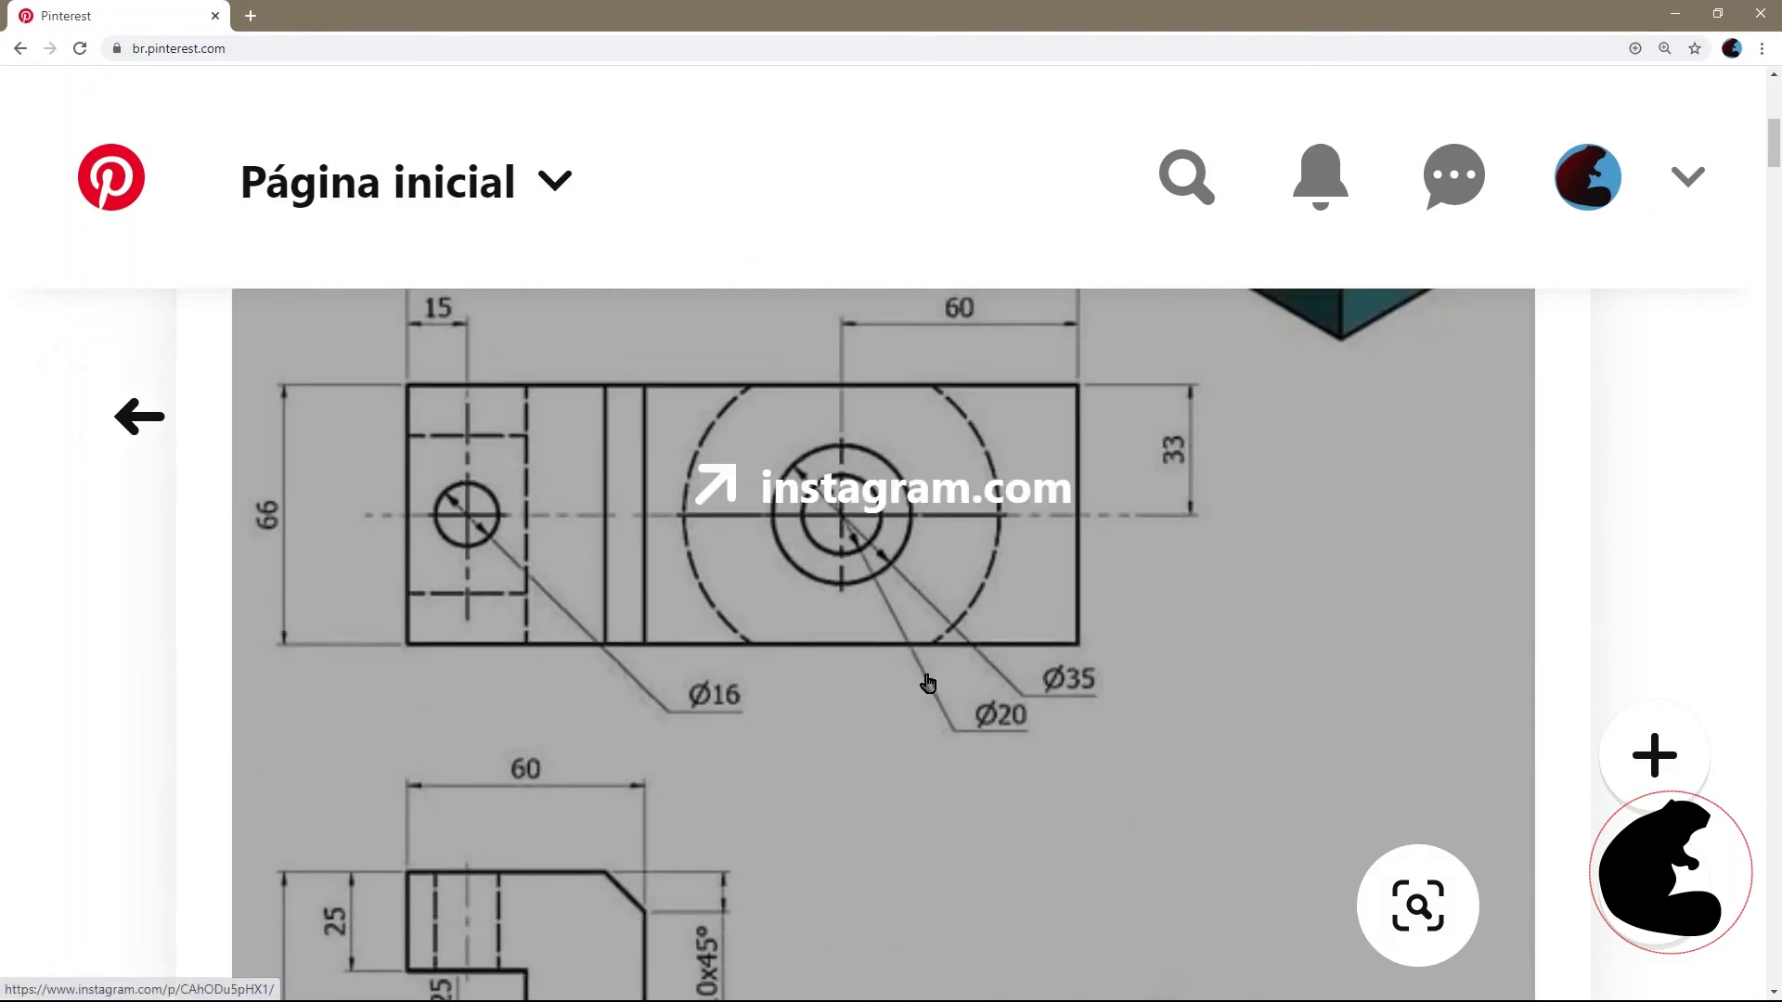
- Scroll through the reference drawing's views and 10x45° chamfer callout, then return to SOLIDWORKS
scroll(928, 684, "up", 2)
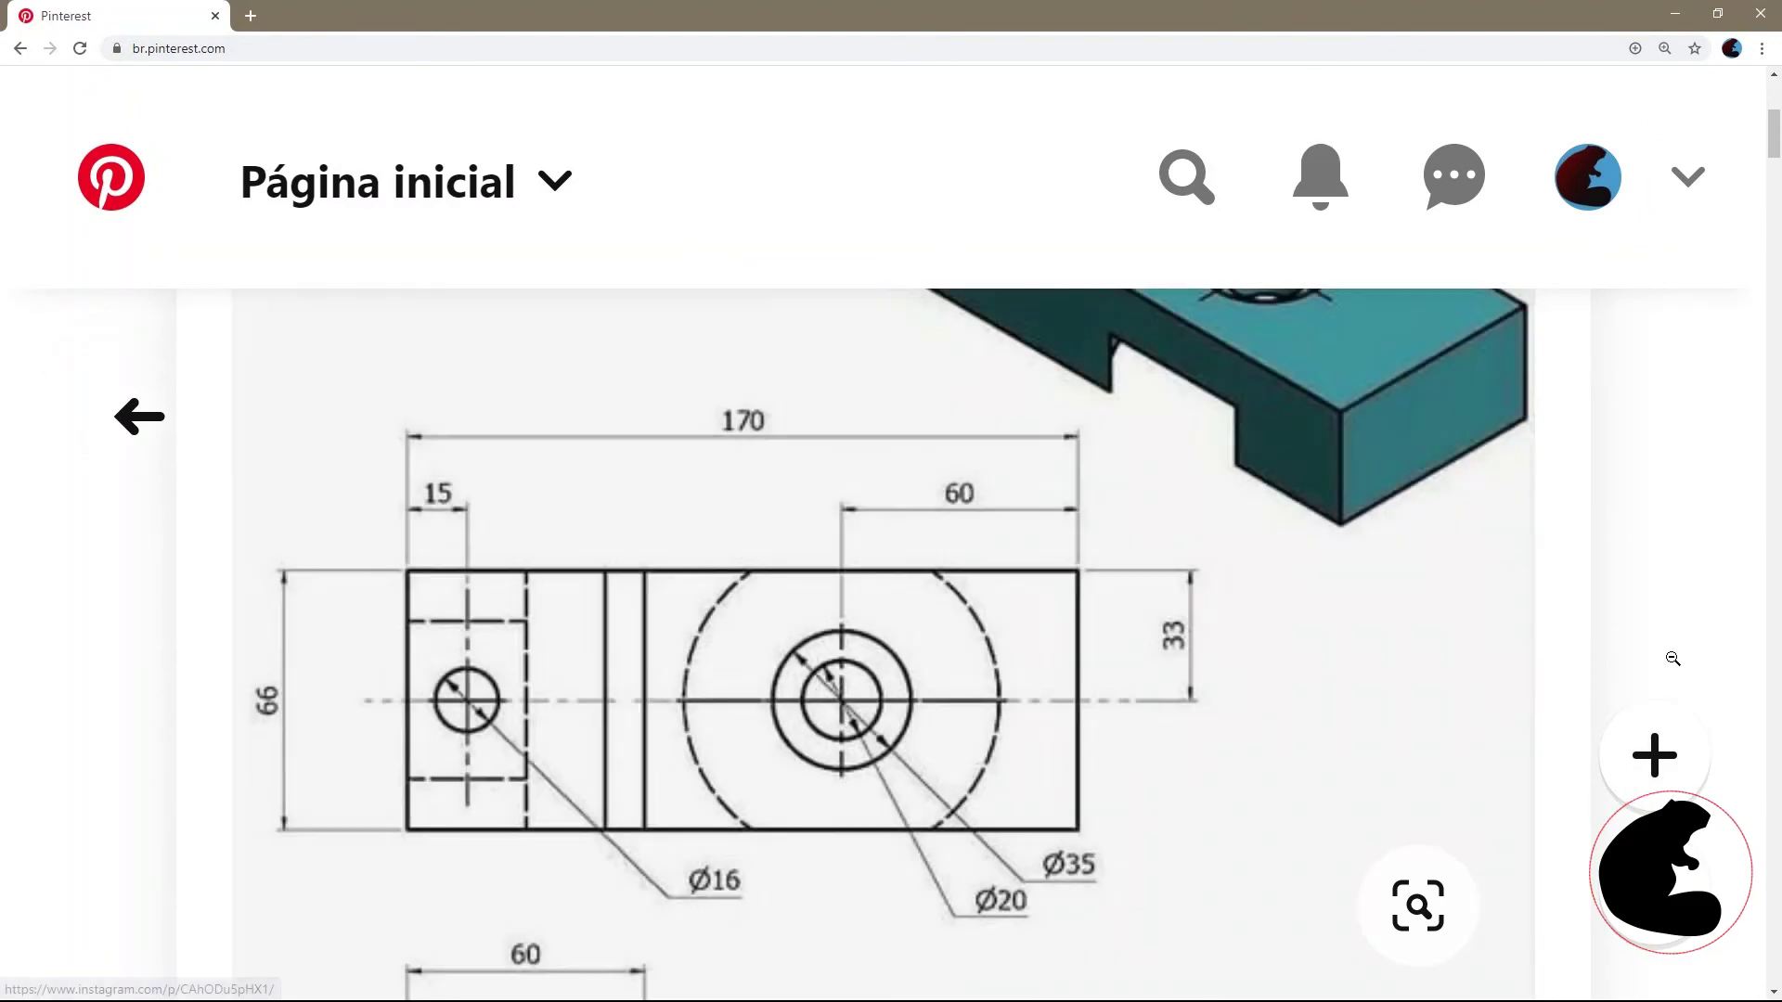
scroll(1673, 658, "down", 3)
scroll(1672, 658, "down", 2)
scroll(1672, 658, "down", 2)
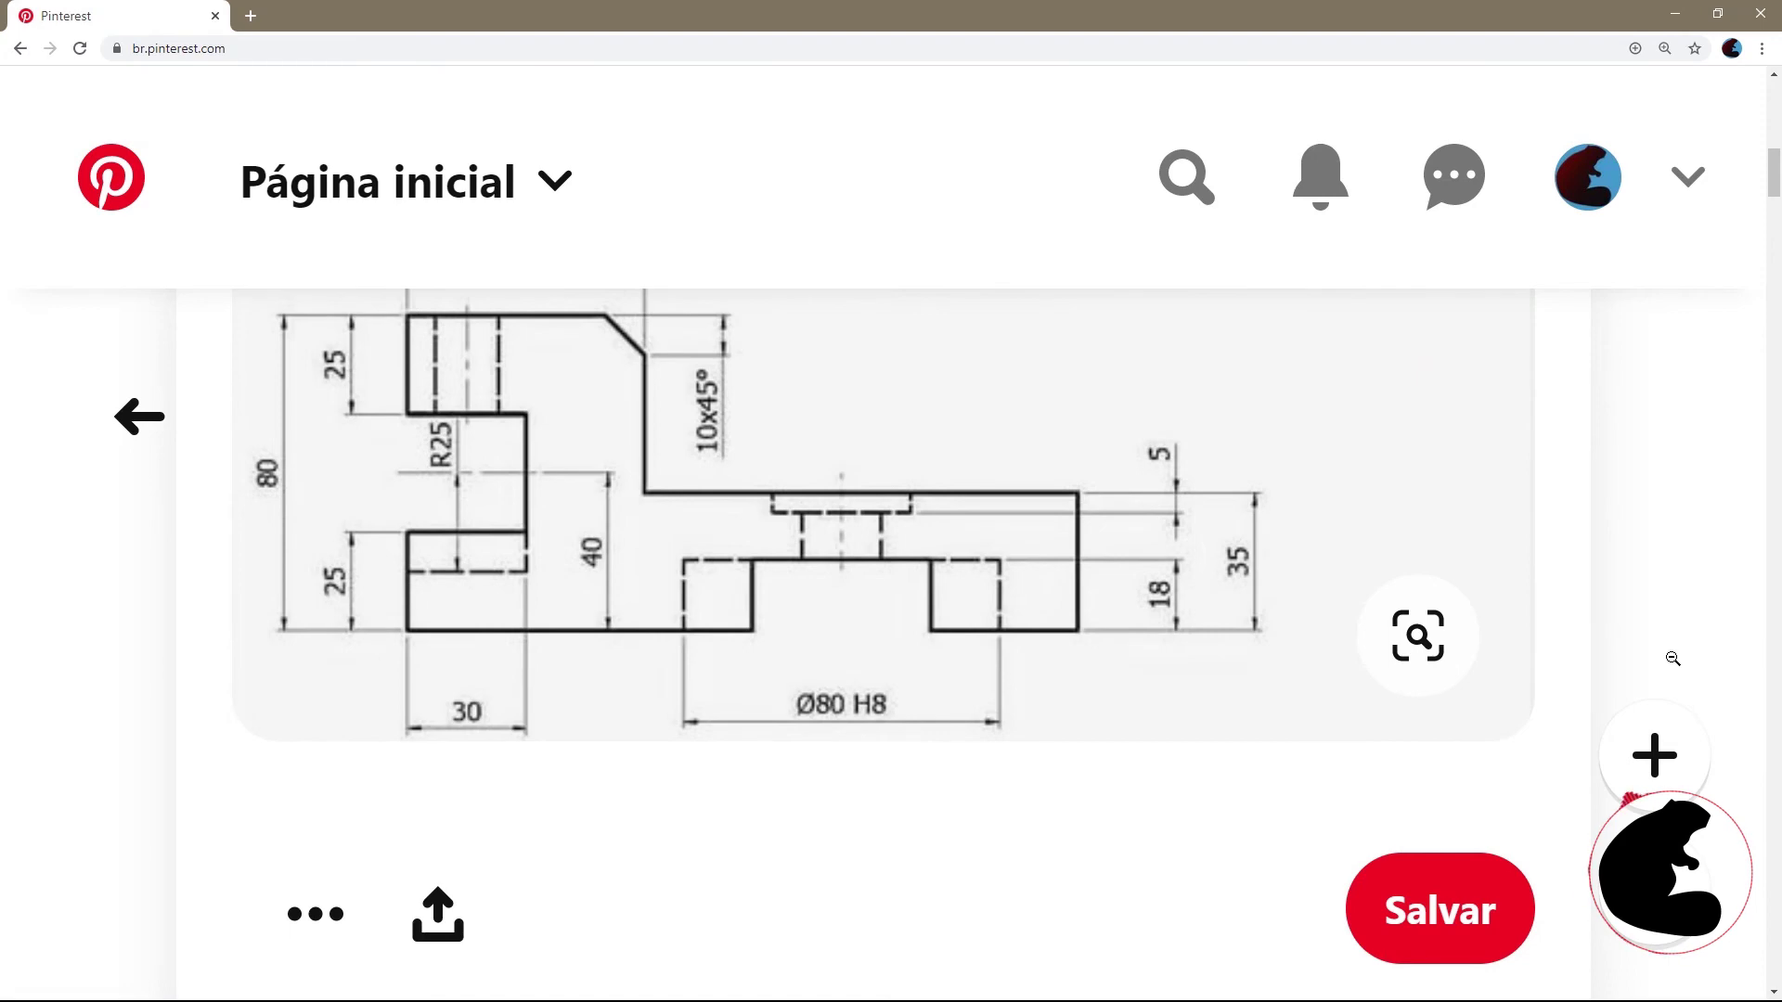
scroll(1672, 658, "up", 1)
scroll(1672, 658, "up", 2)
scroll(1672, 658, "up", 2)
scroll(1672, 658, "up", 2)
scroll(1672, 658, "up", 1)
scroll(1672, 658, "up", 2)
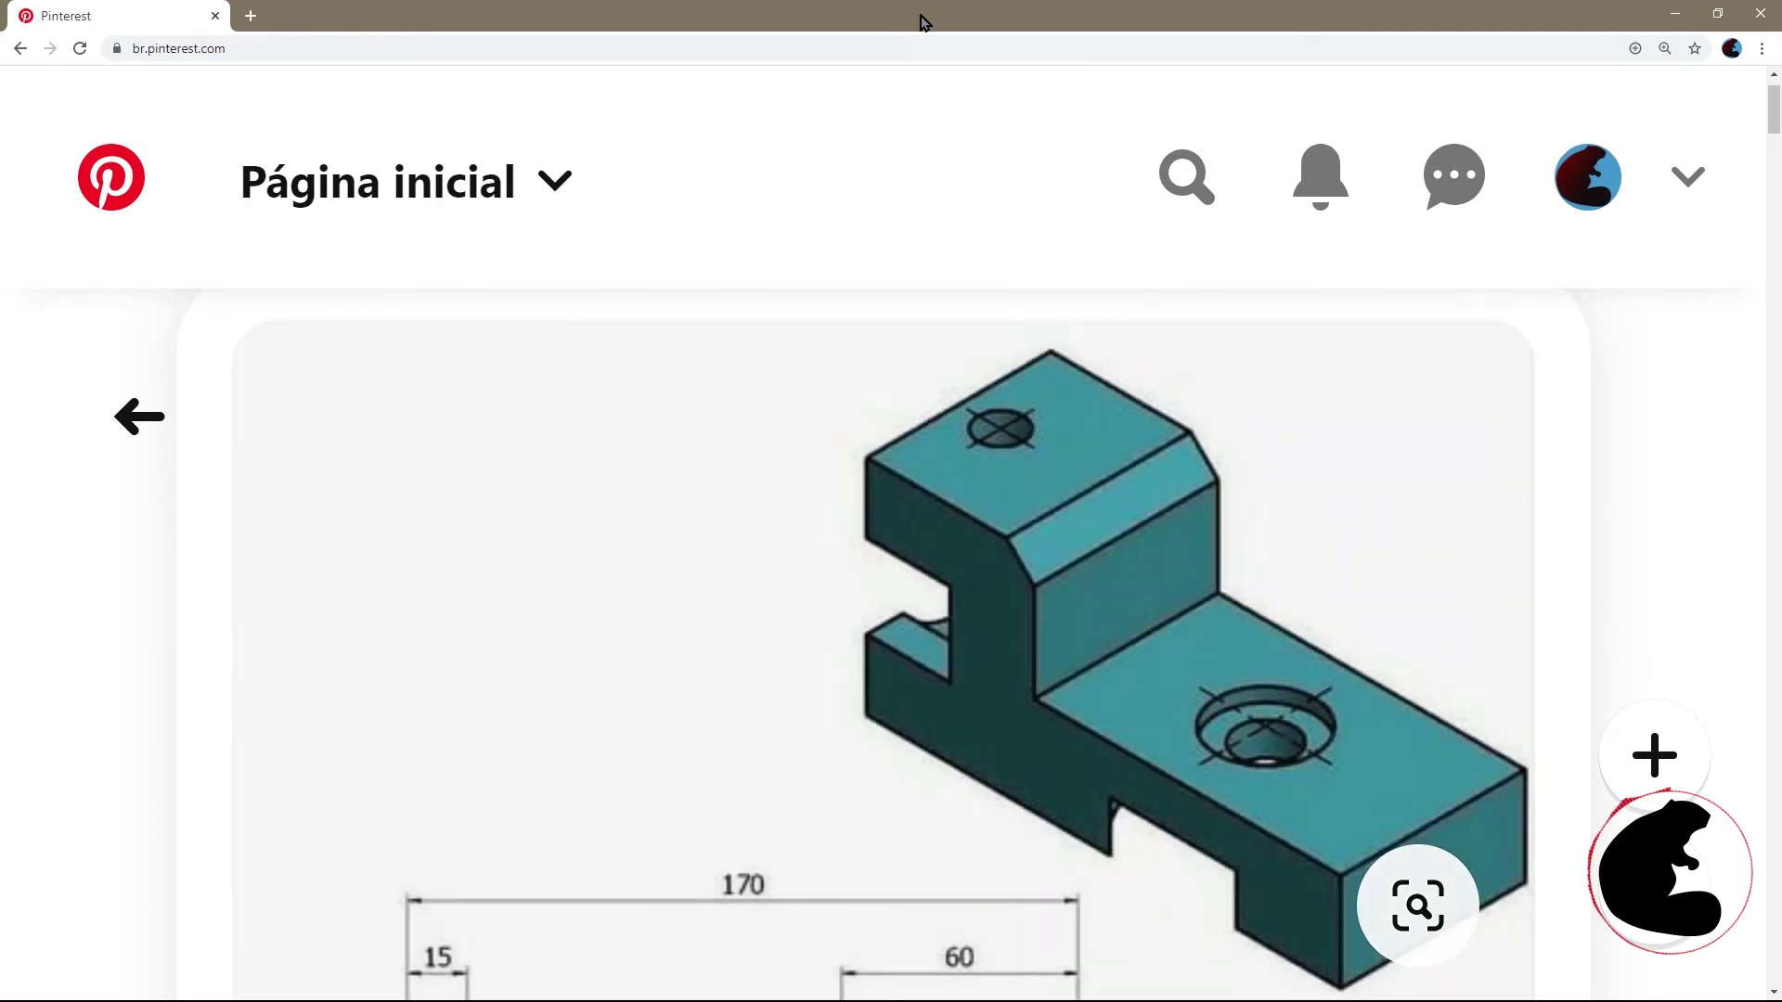
left_click(1675, 13)
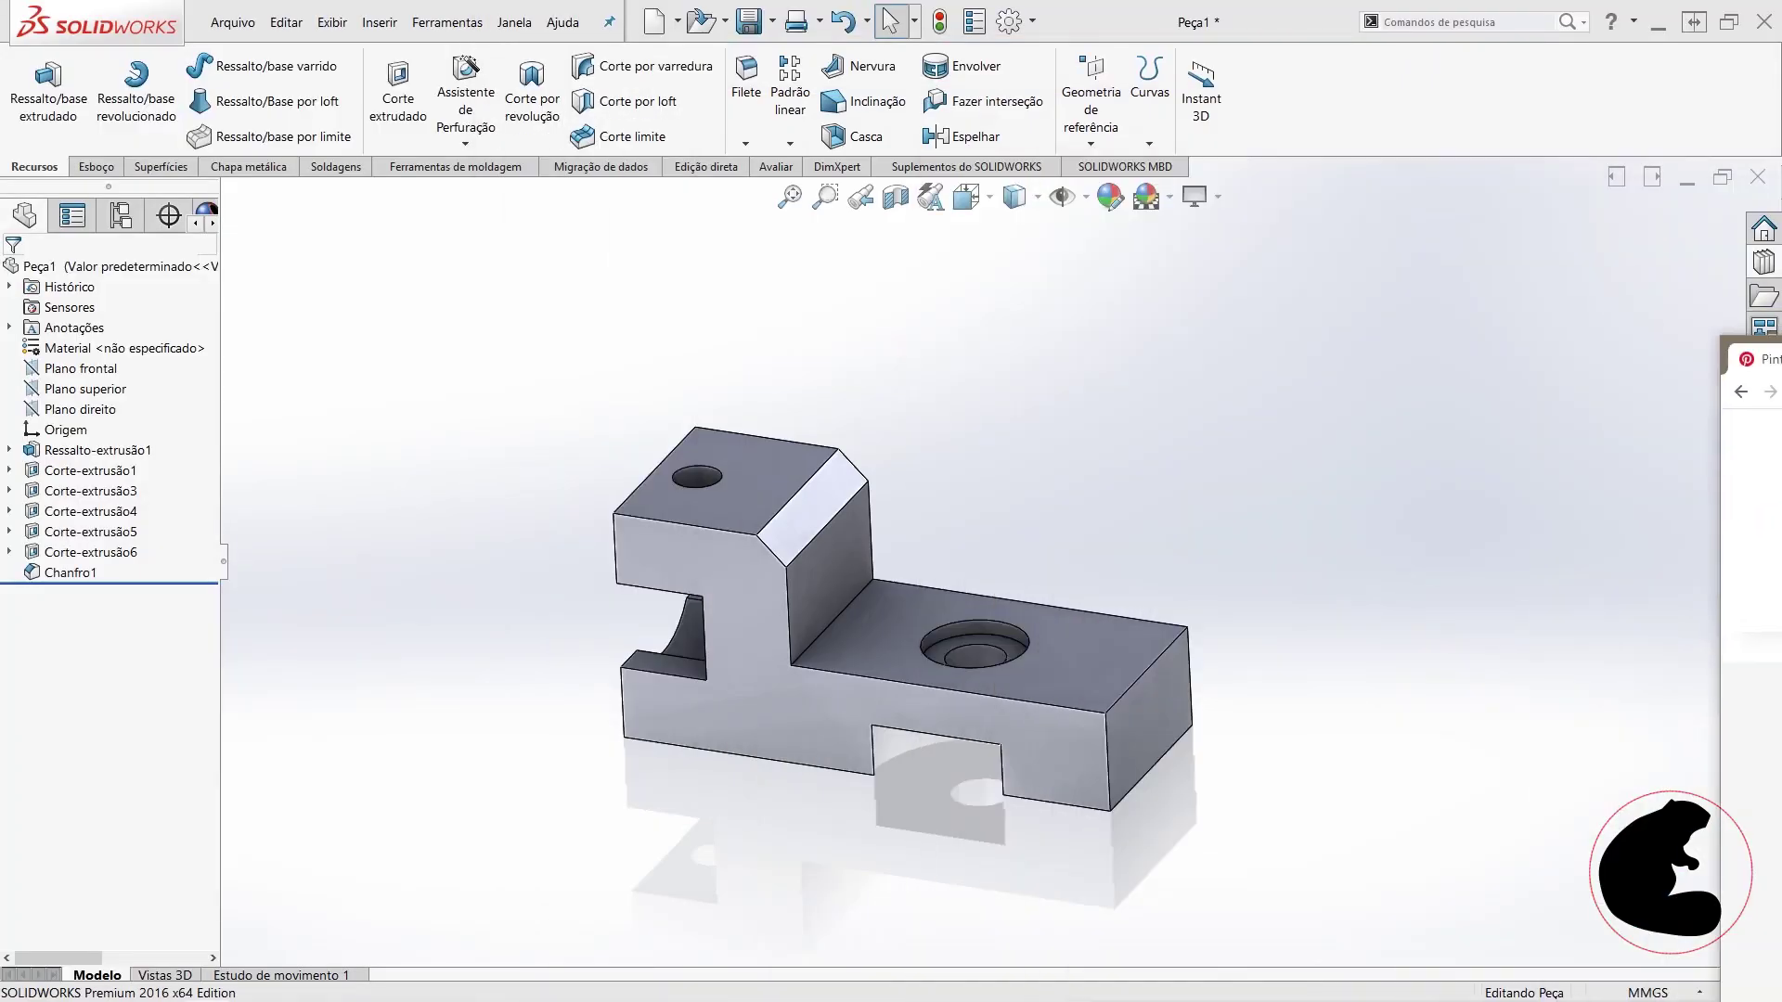
- Orbit the part, then cycle Front, Back, Left, Right, Top, Bottom and Isometric views with Ctrl+1–7
scroll(1039, 594, "up", 3)
middle_click_drag(1040, 594, 1249, 696)
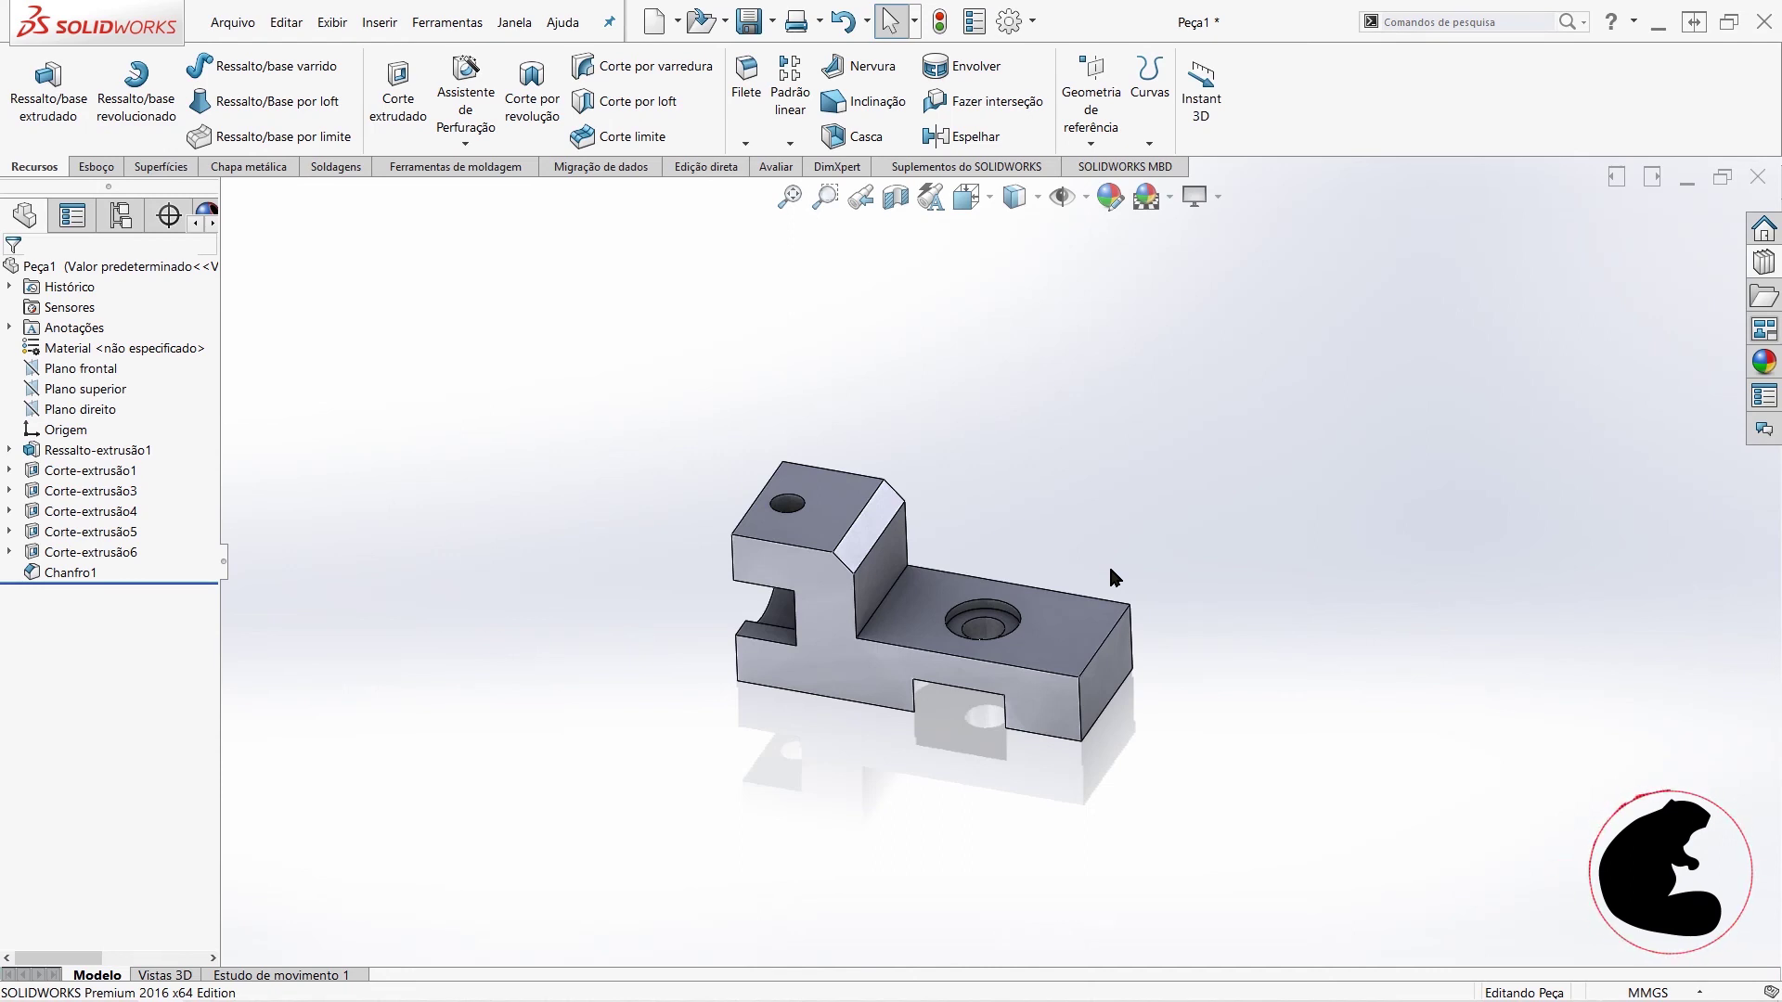
key("ctrl+1")
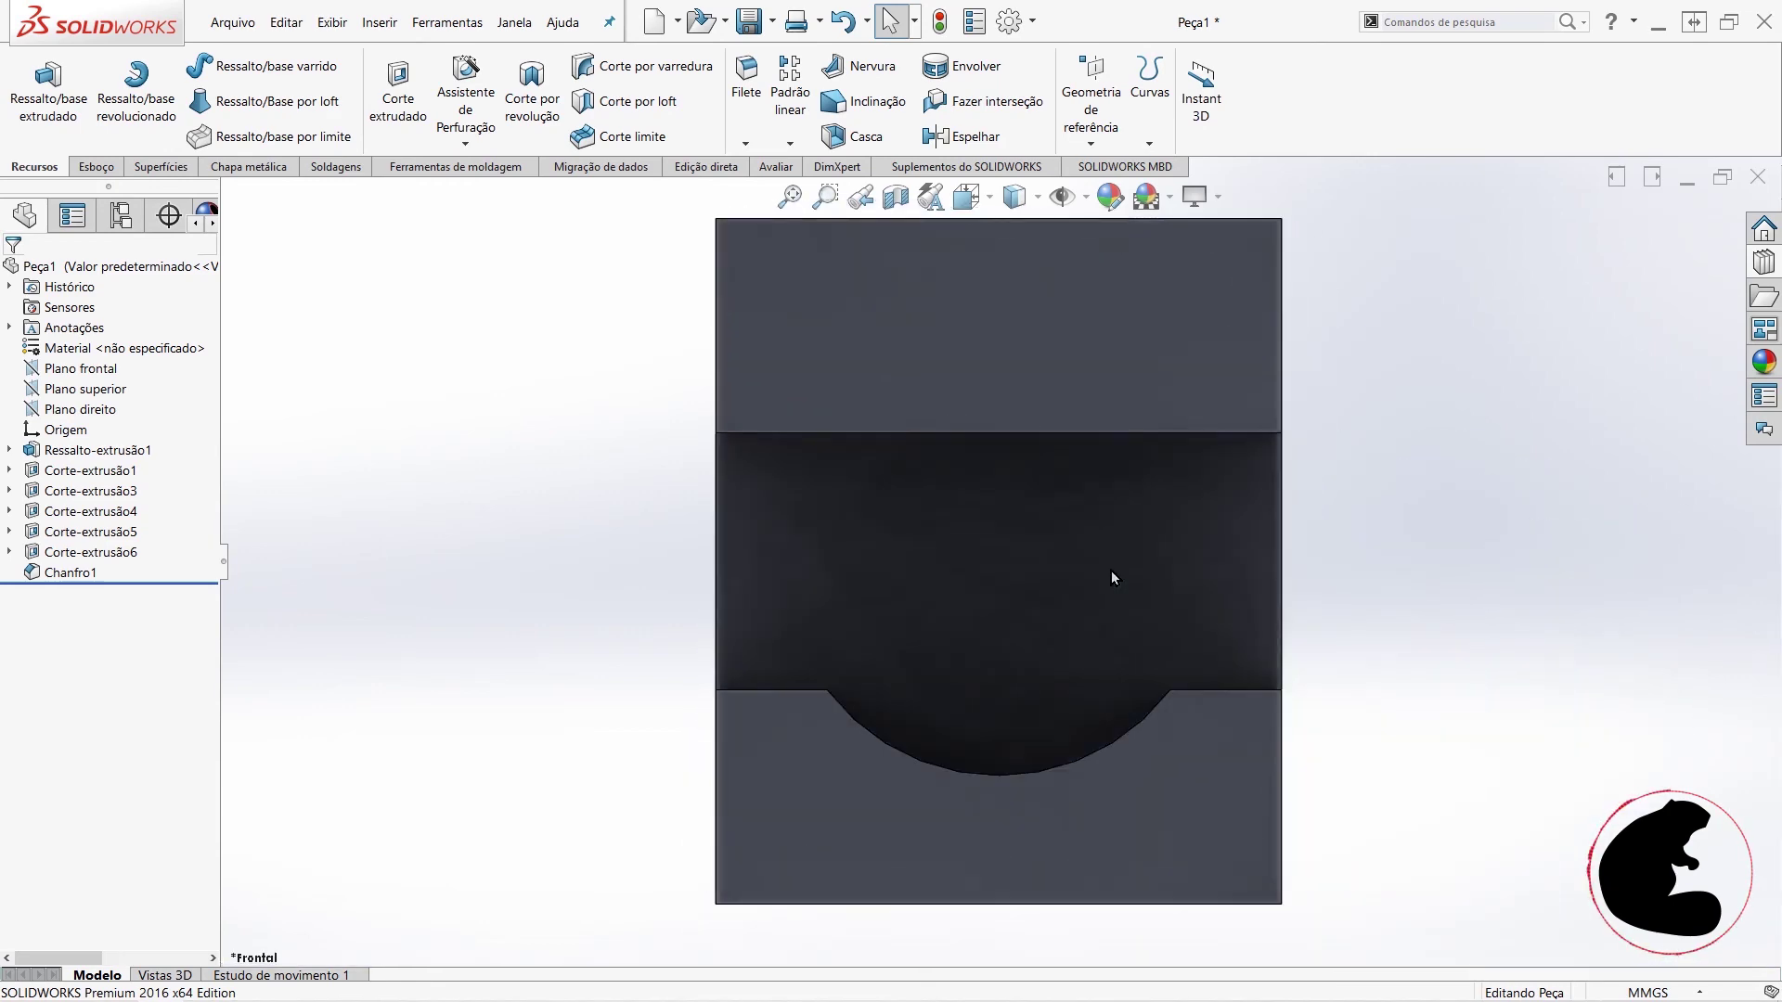
key("ctrl+2")
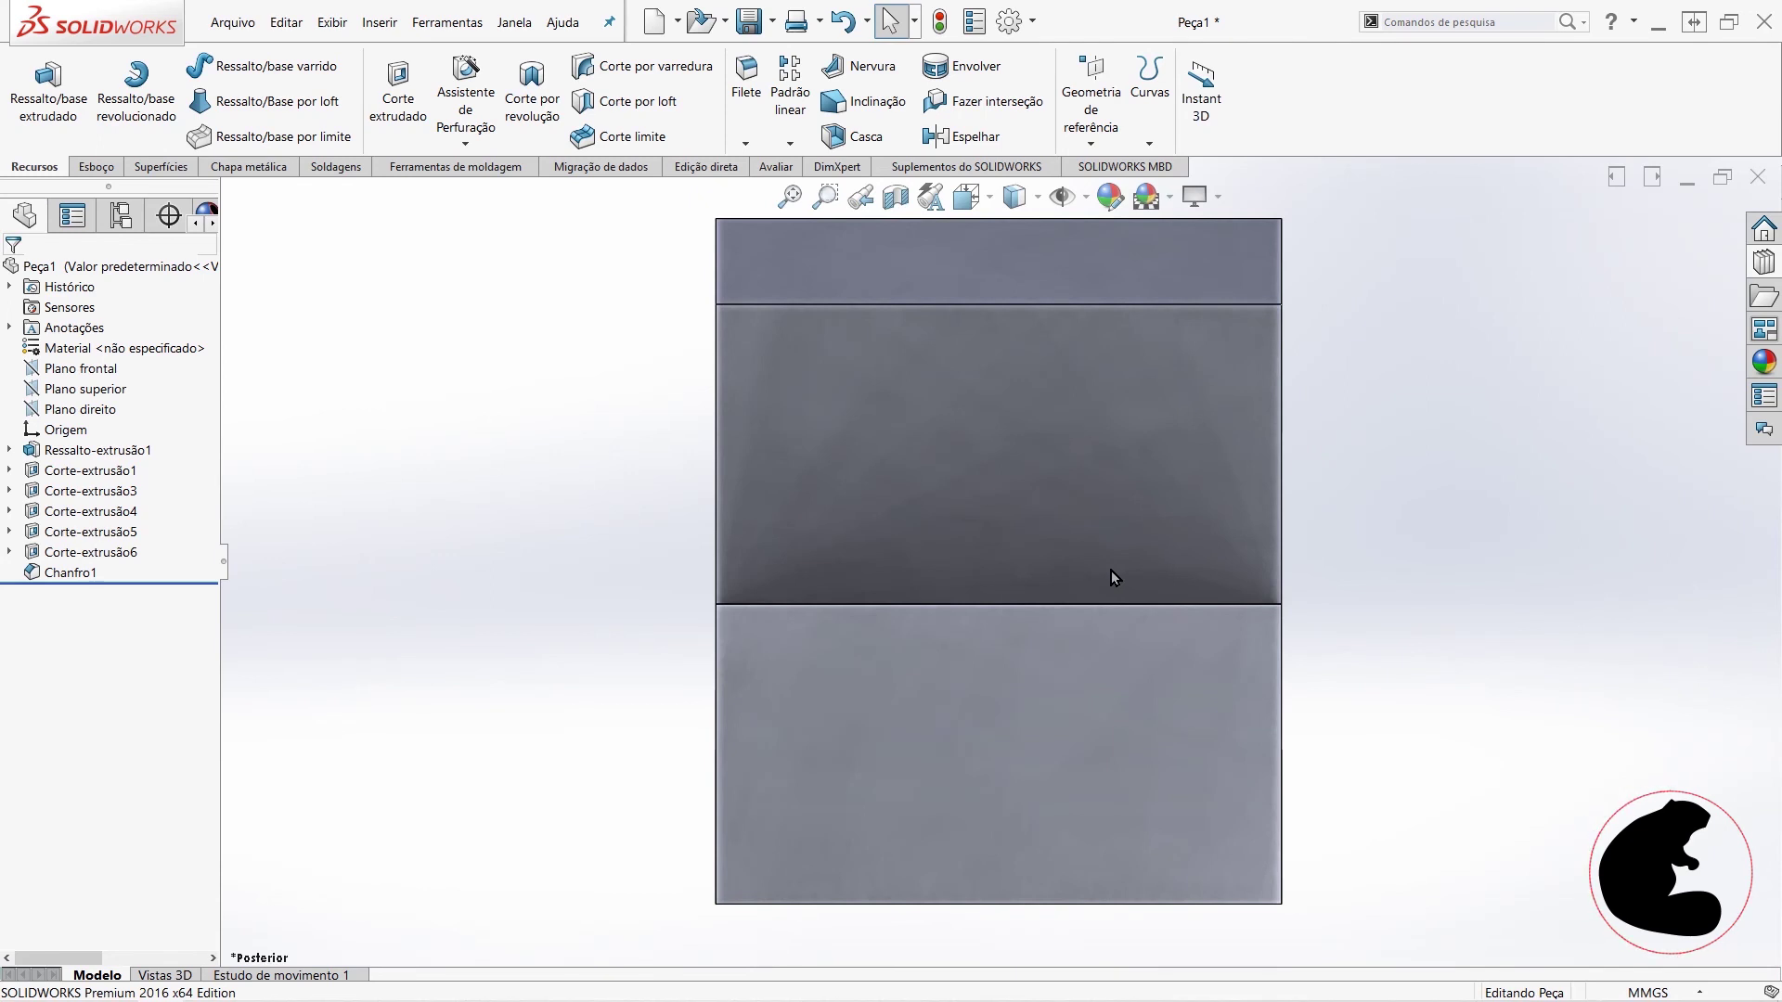
key("ctrl+3")
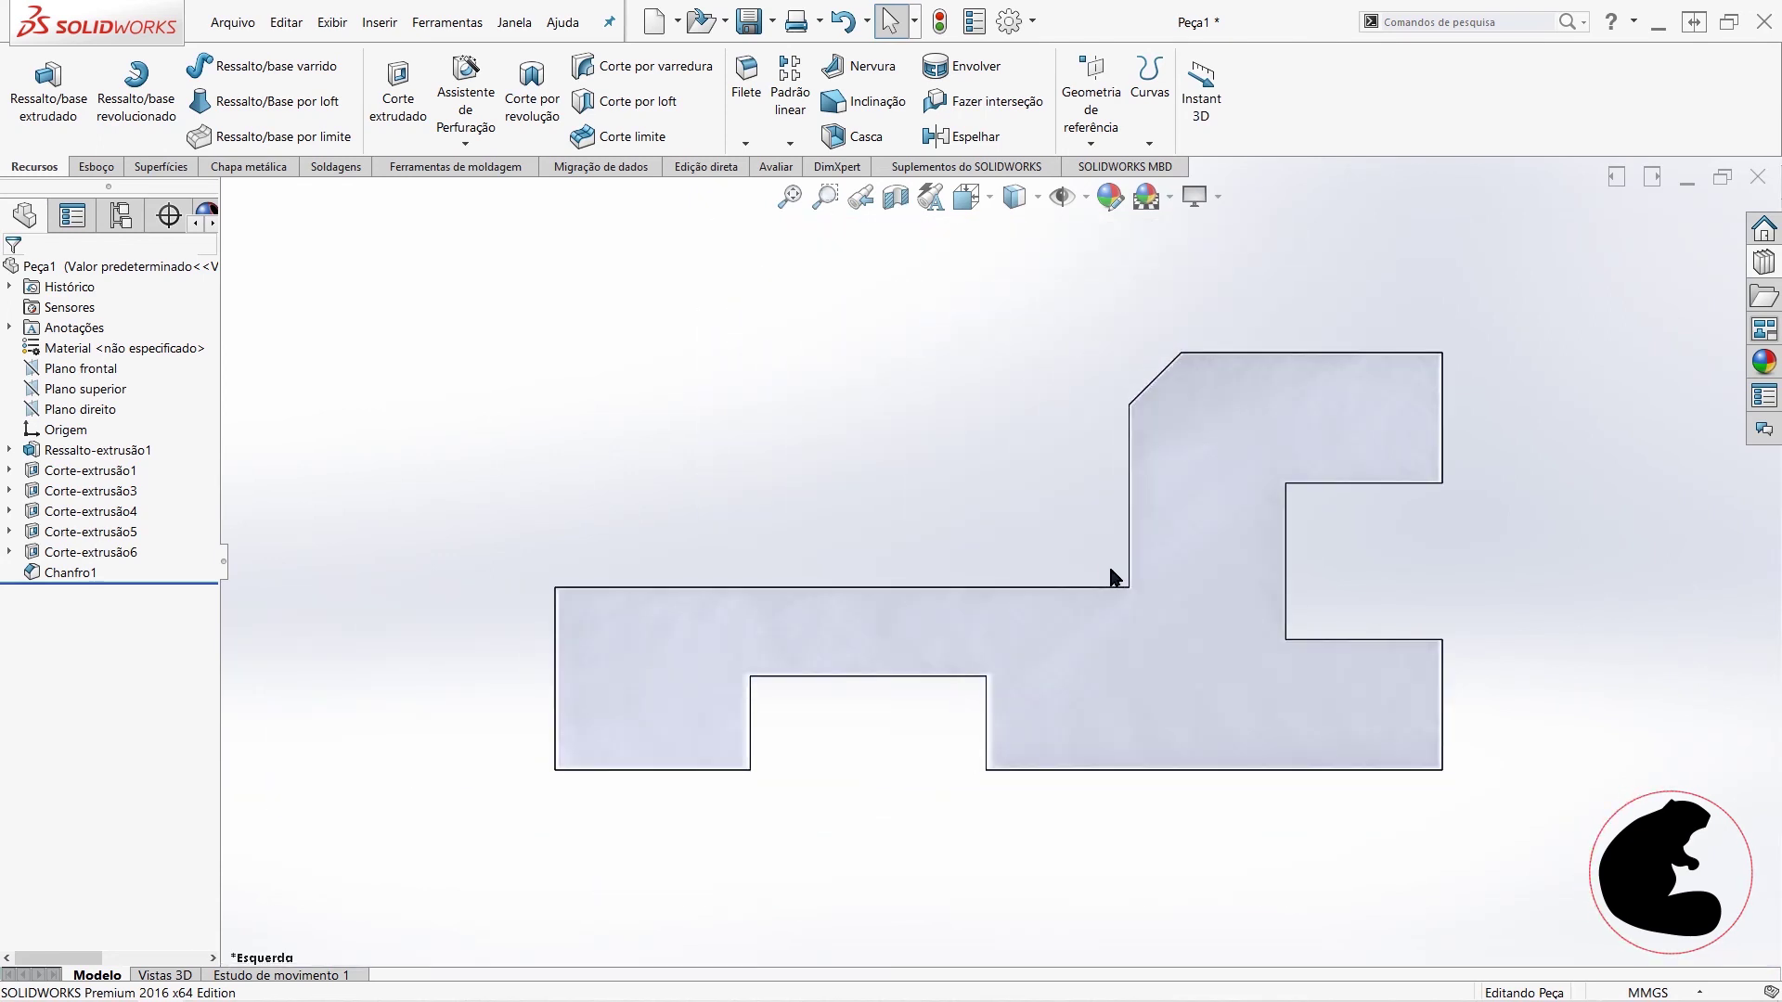
key("ctrl+4")
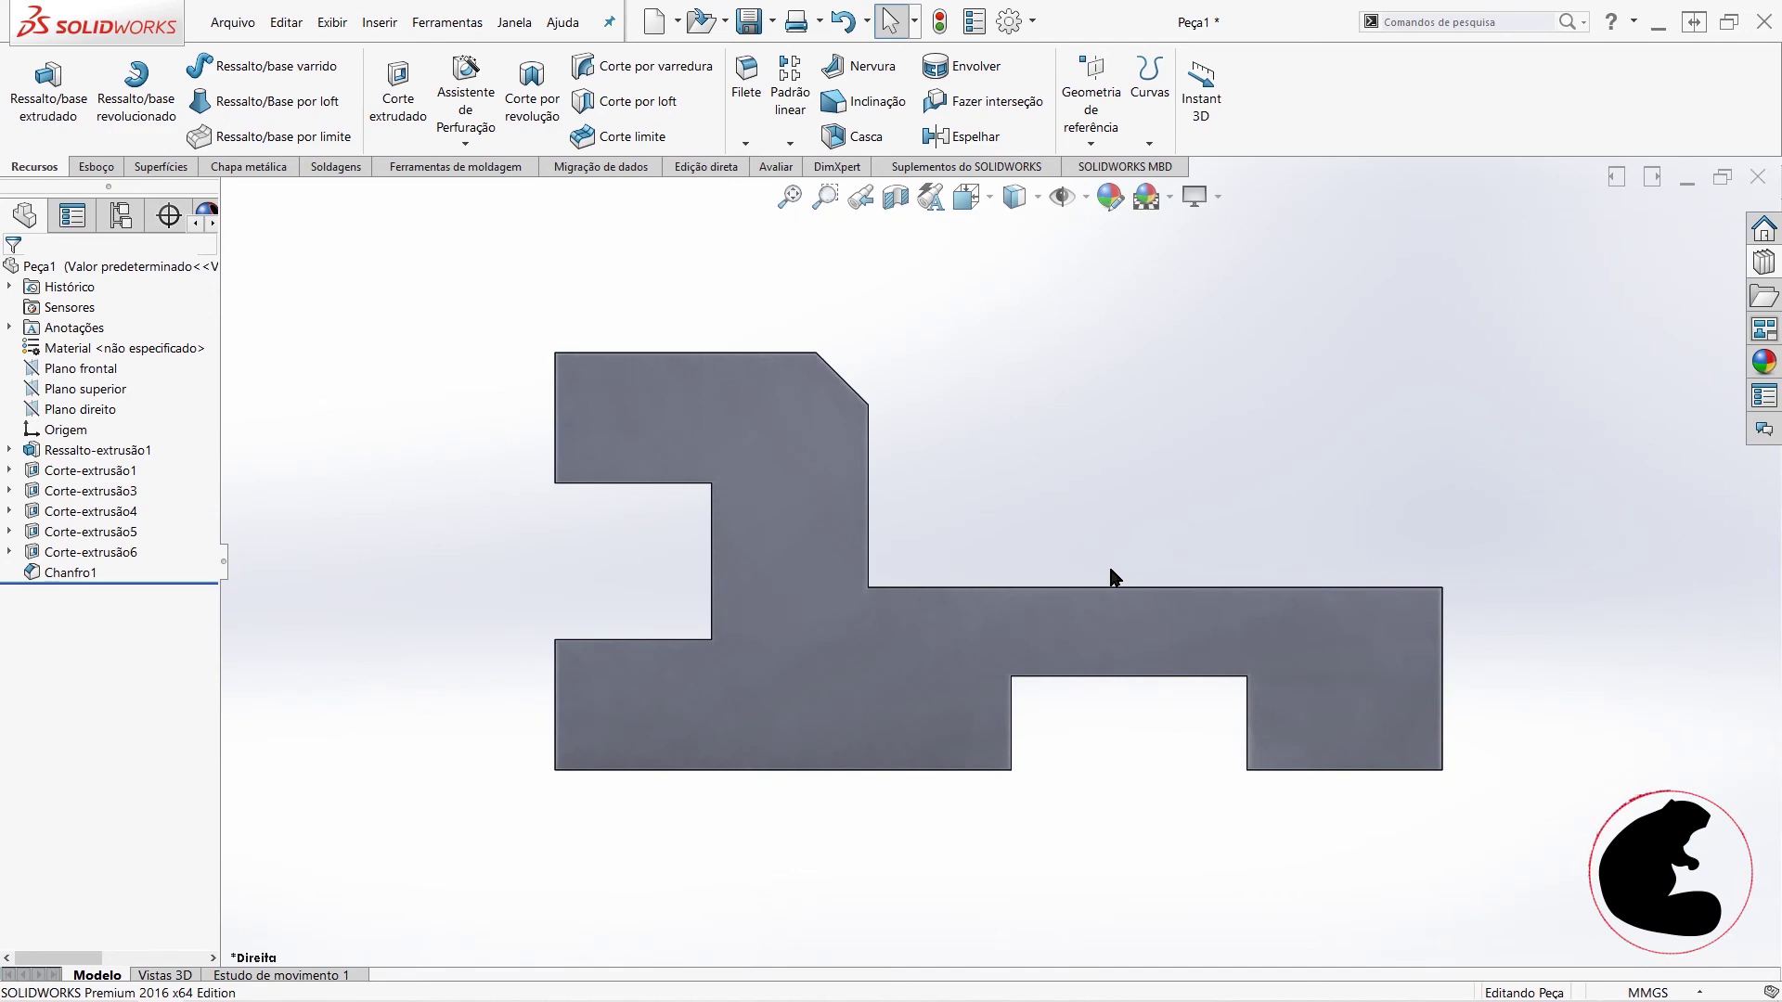
key("ctrl+5")
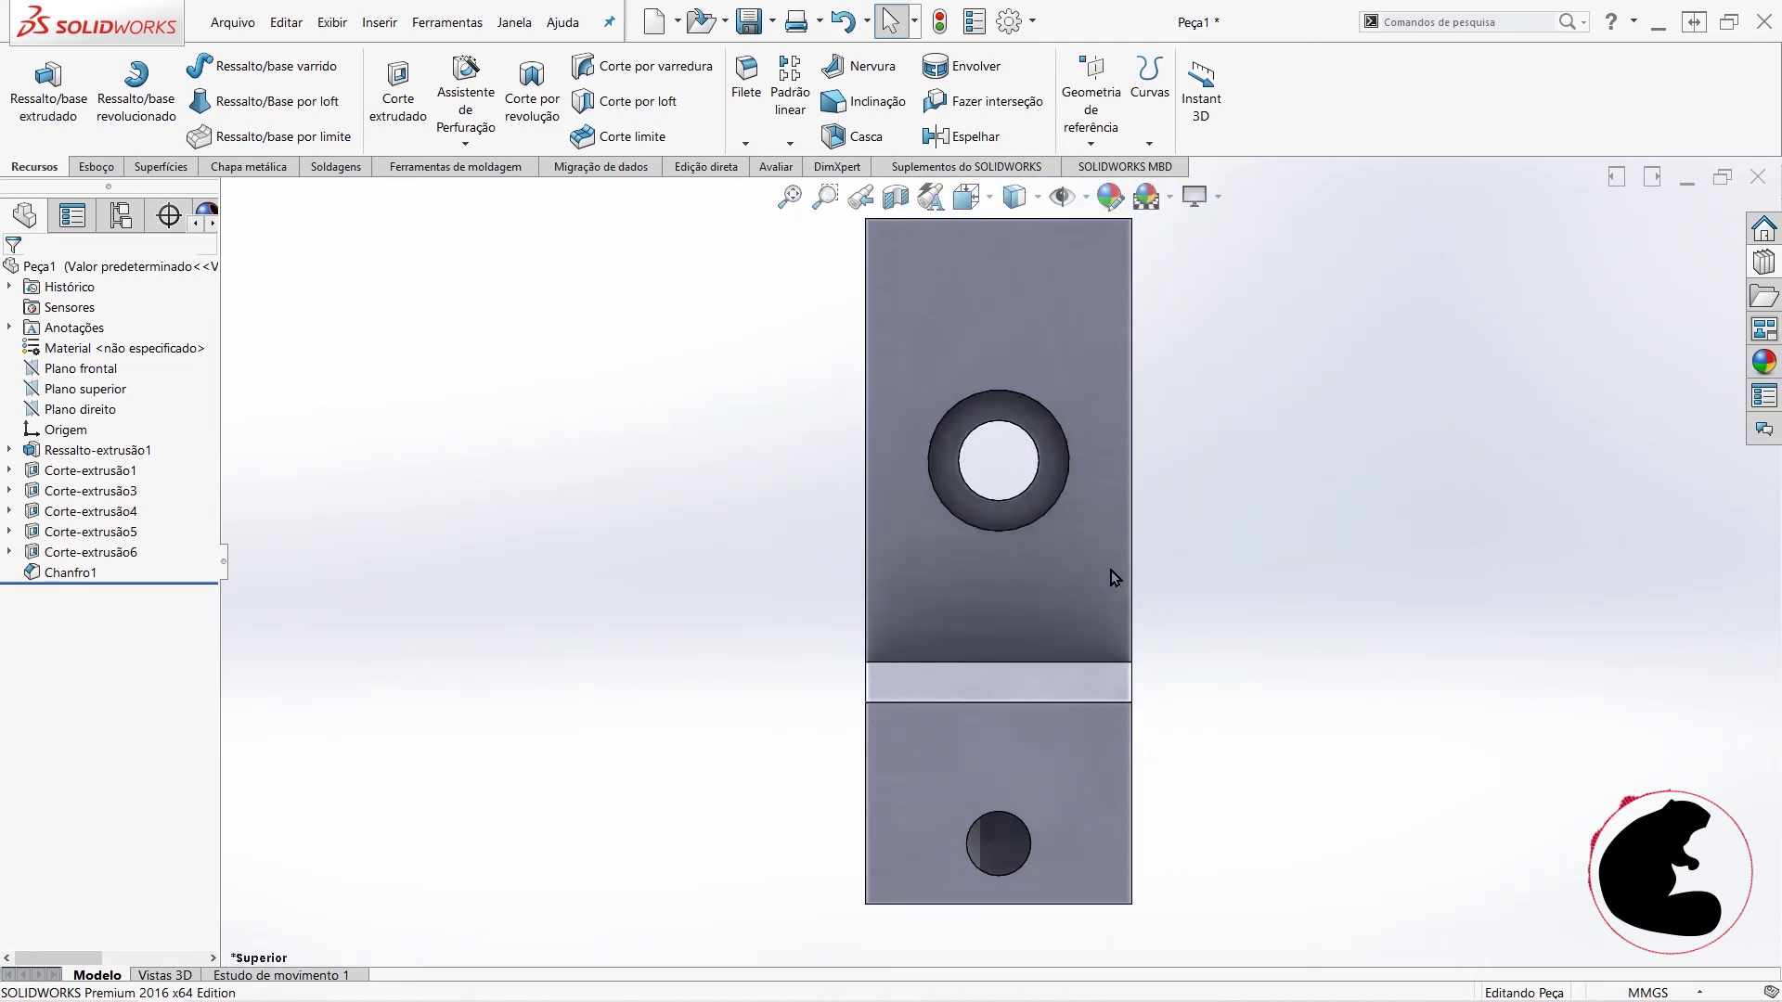
key("ctrl+6")
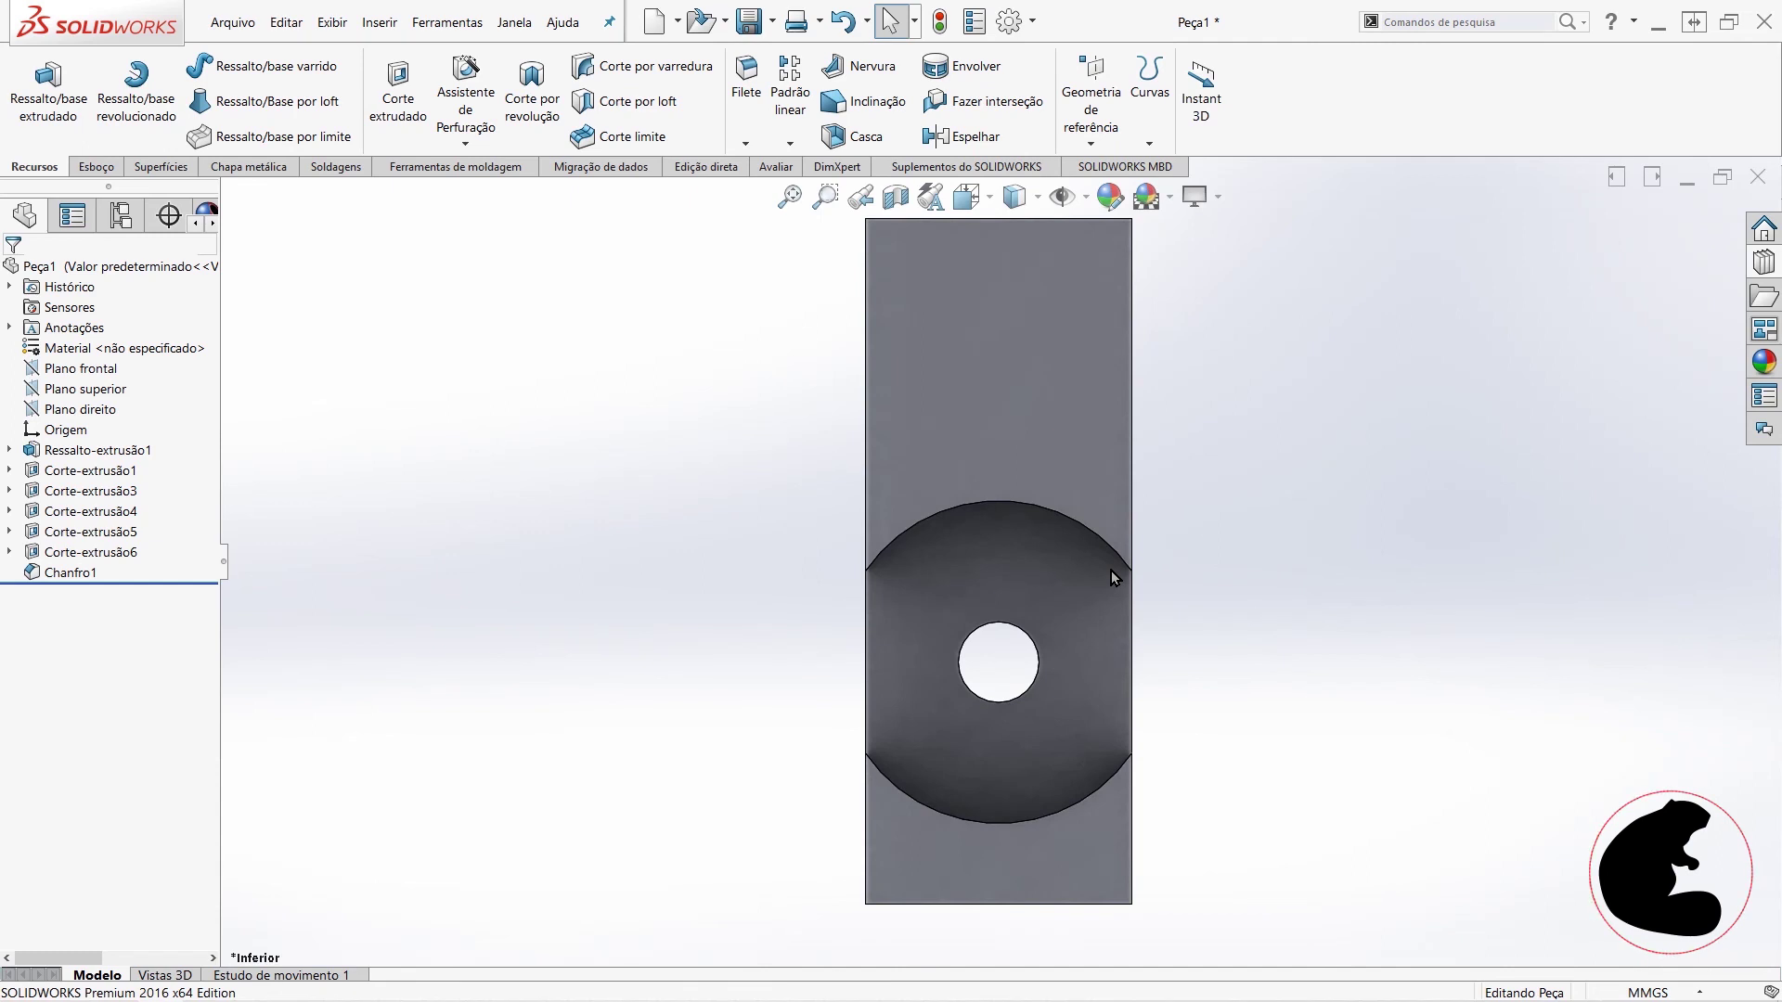
key("ctrl+7")
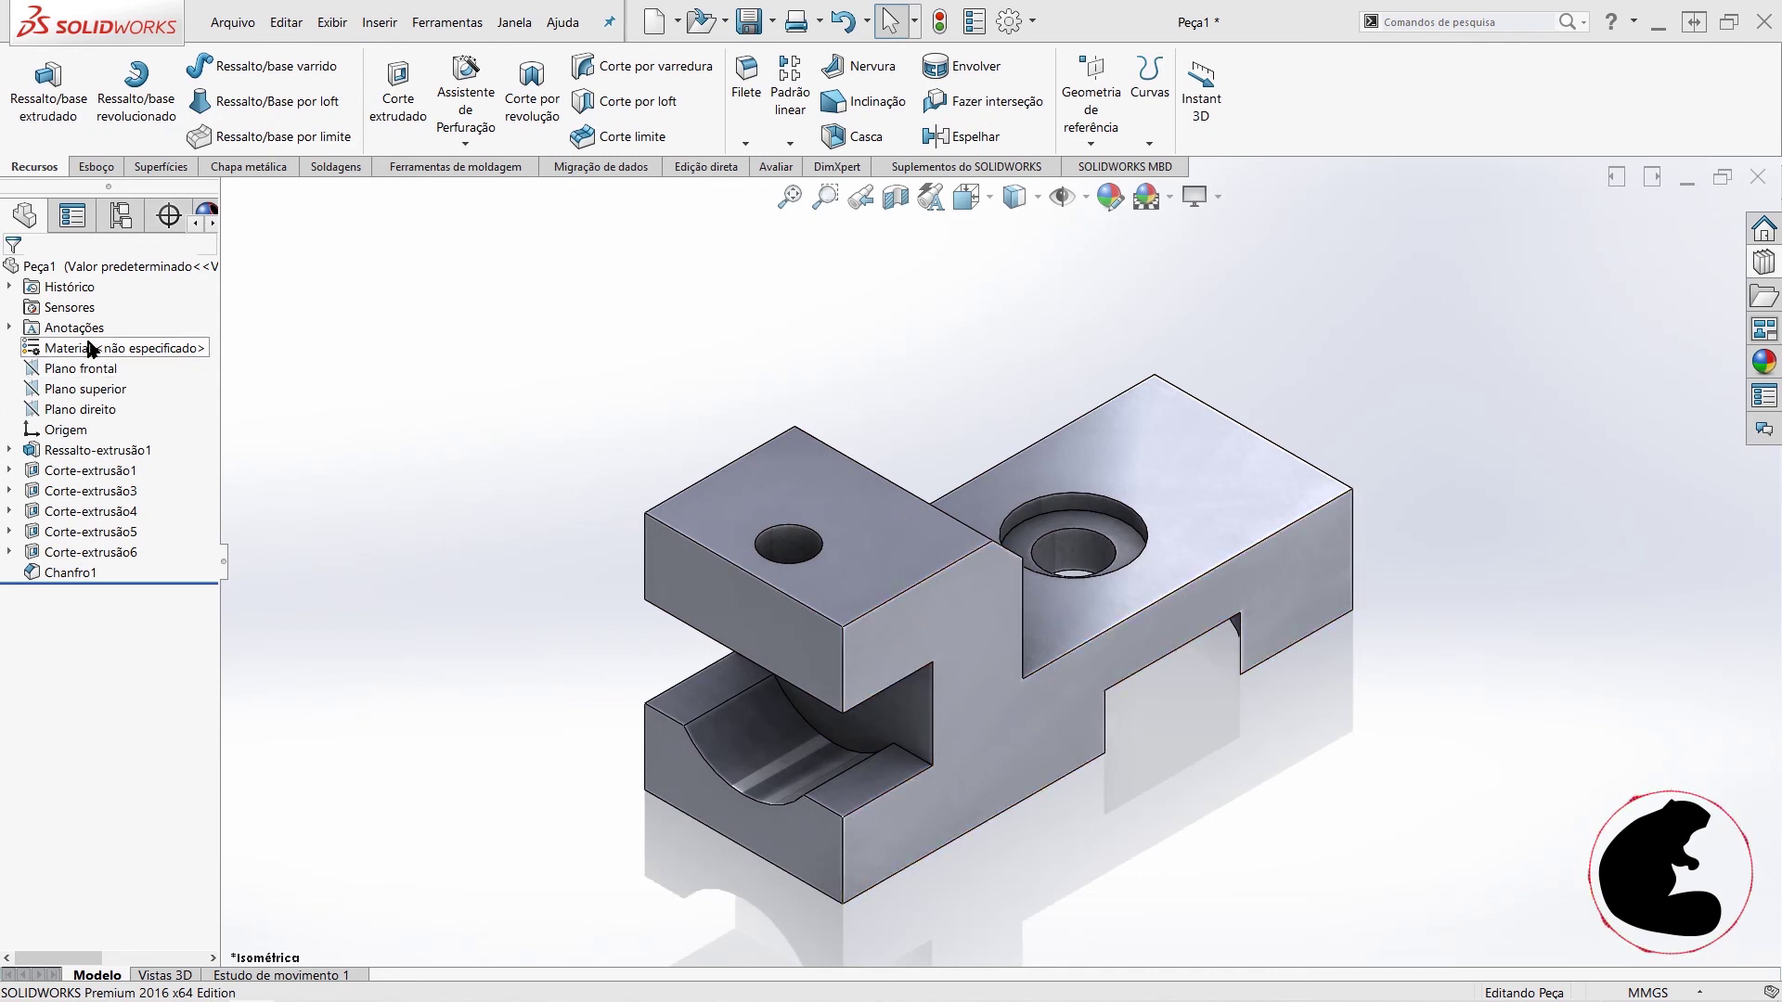
- Apply Náilon 101 from the Plásticos category through Editar material on the Material node
right_click(116, 269)
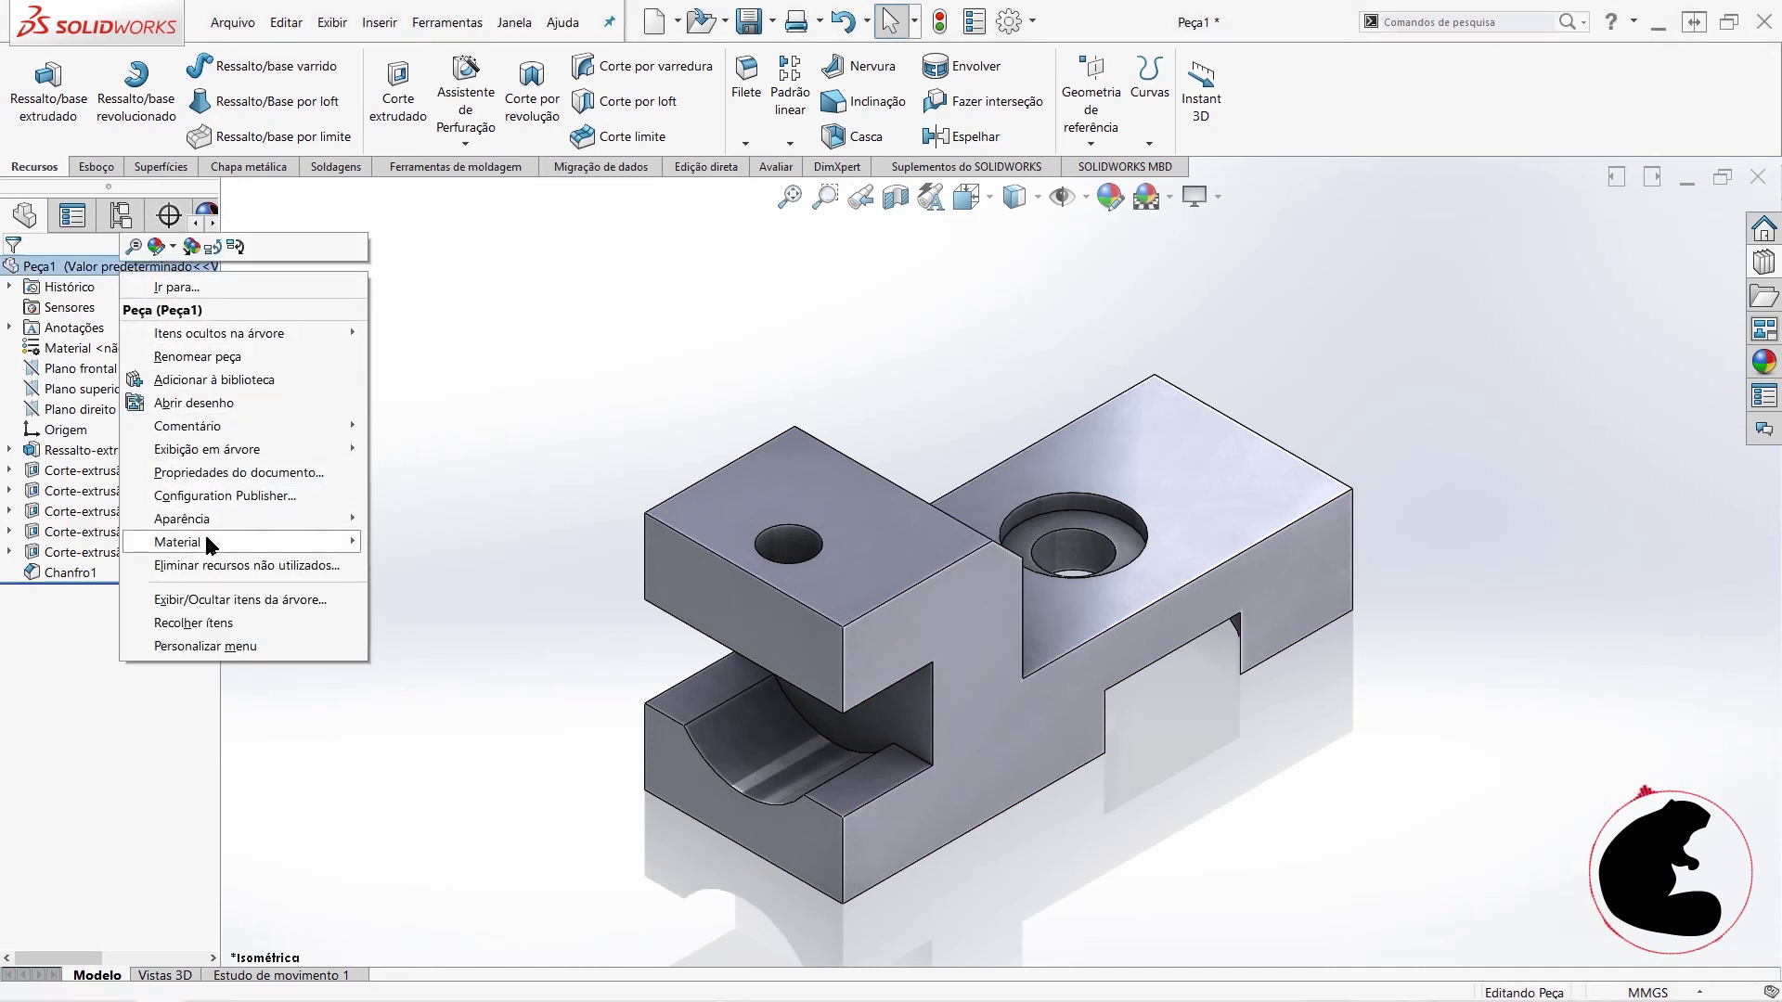
left_click(557, 376)
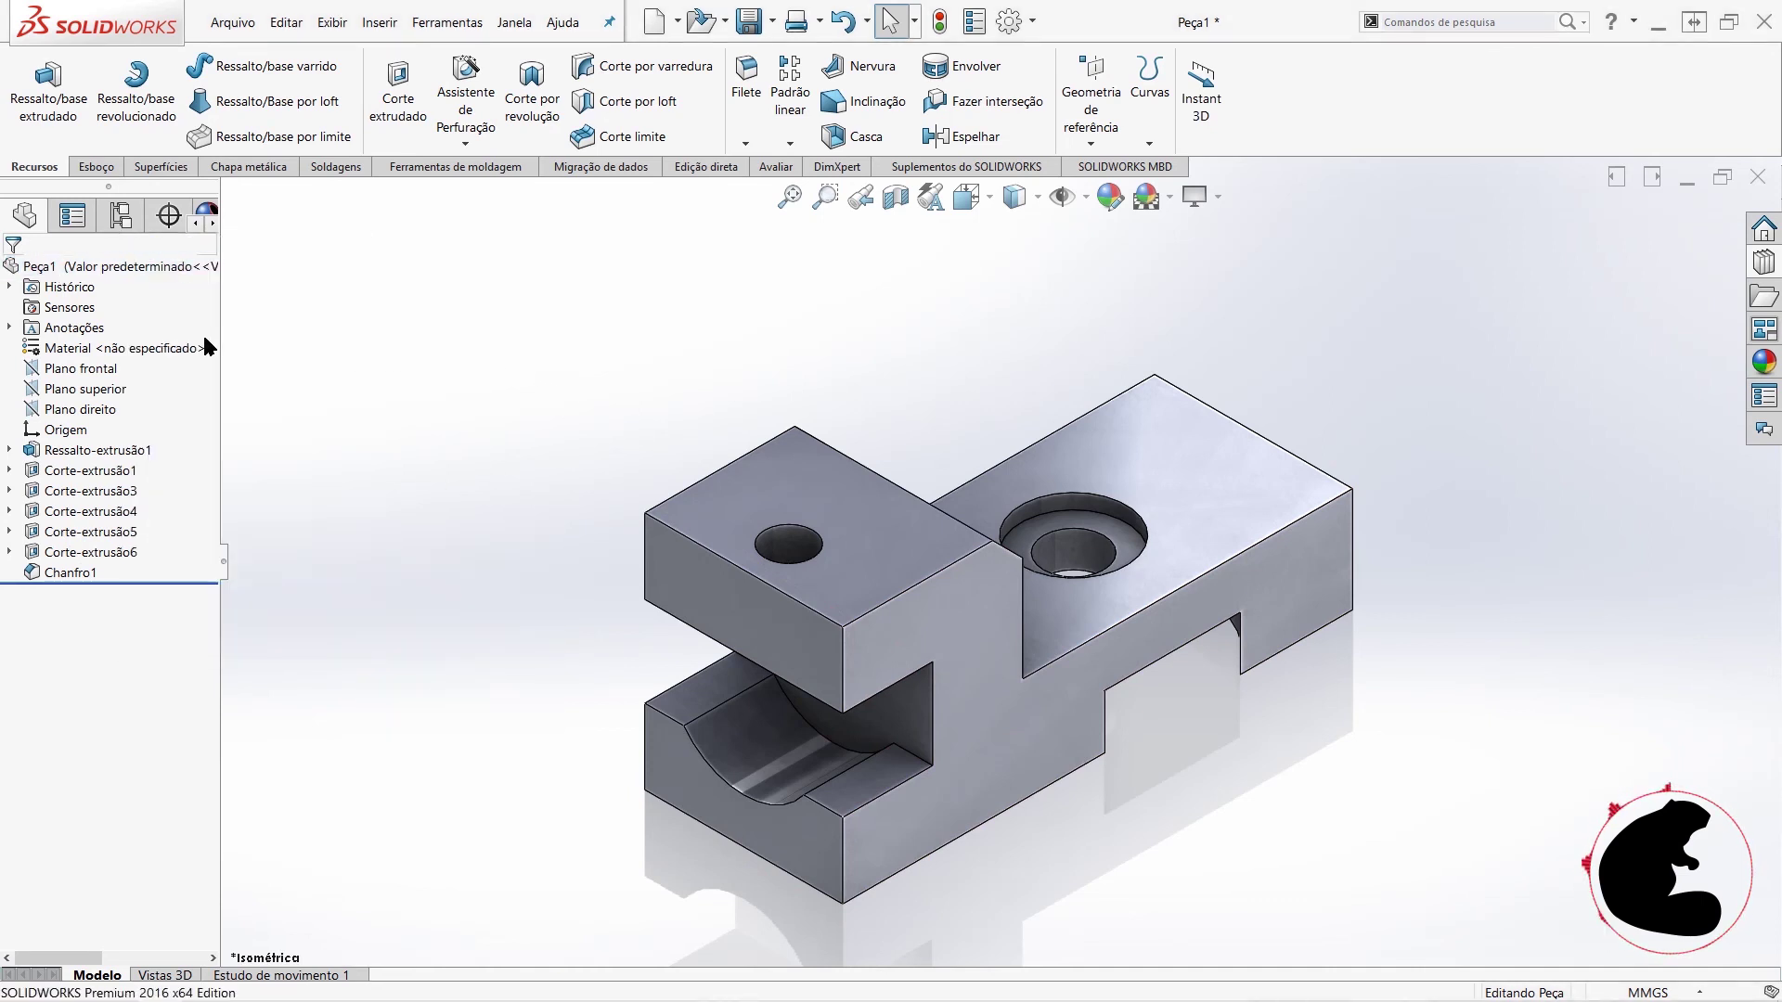
right_click(35, 355)
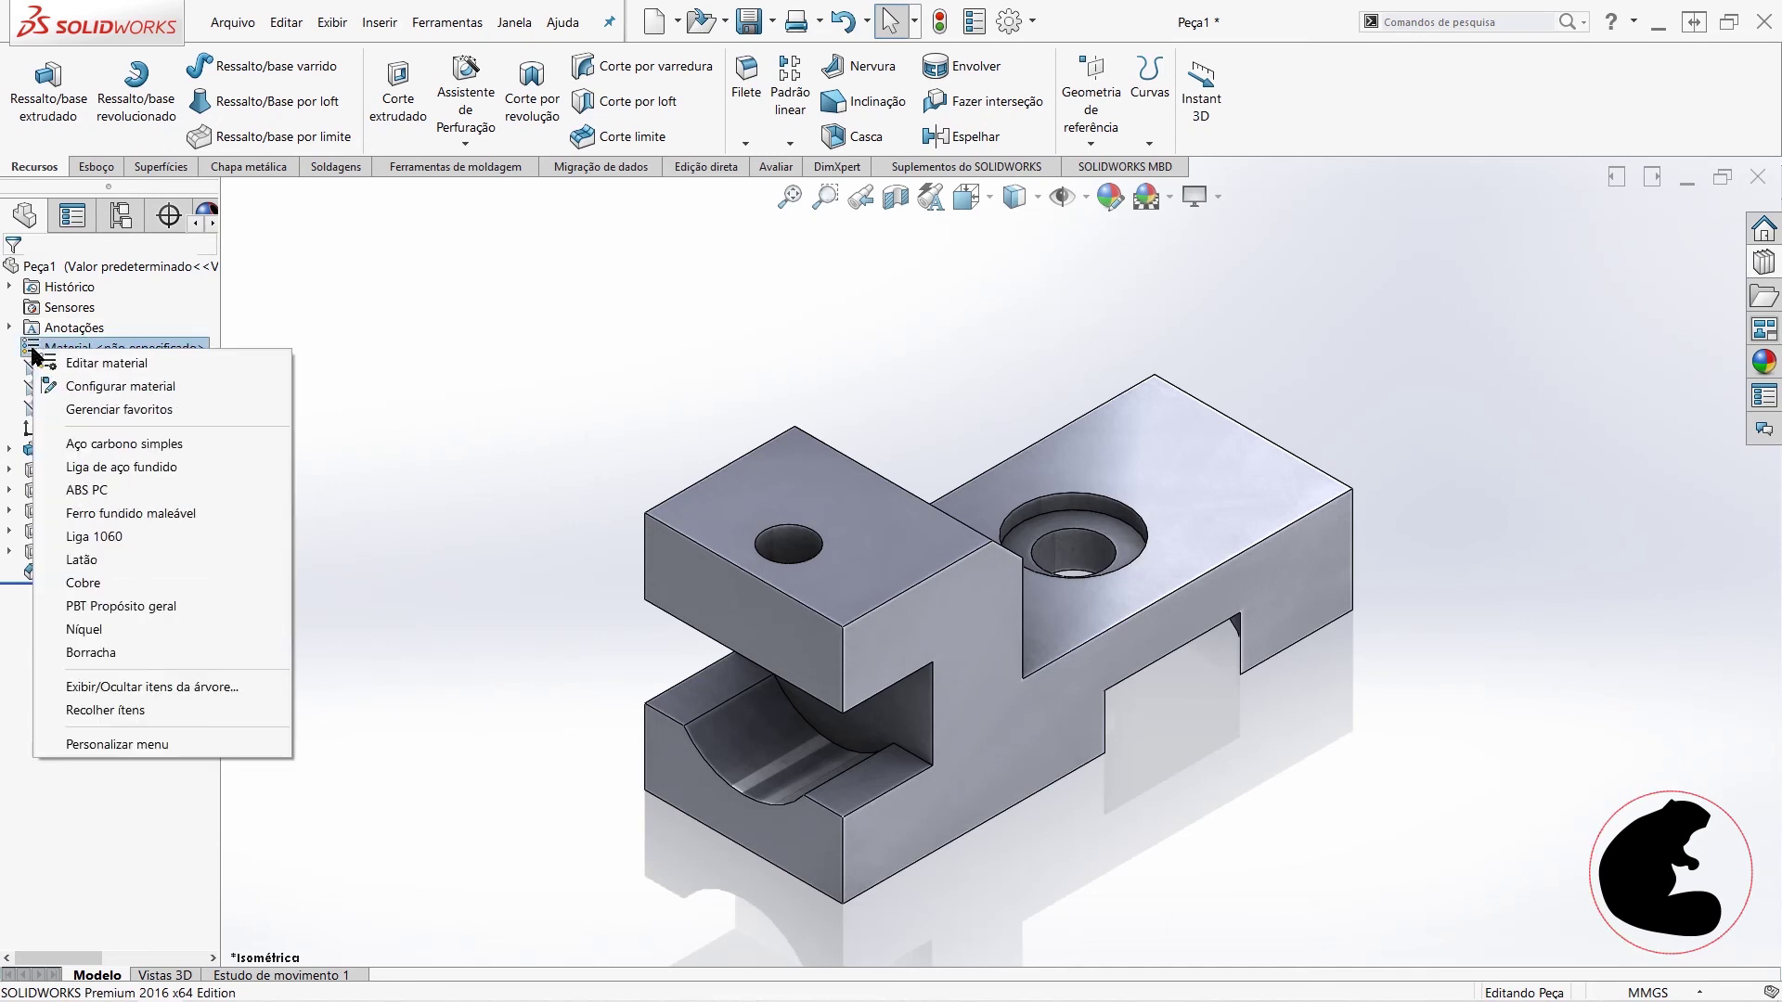
left_click(81, 368)
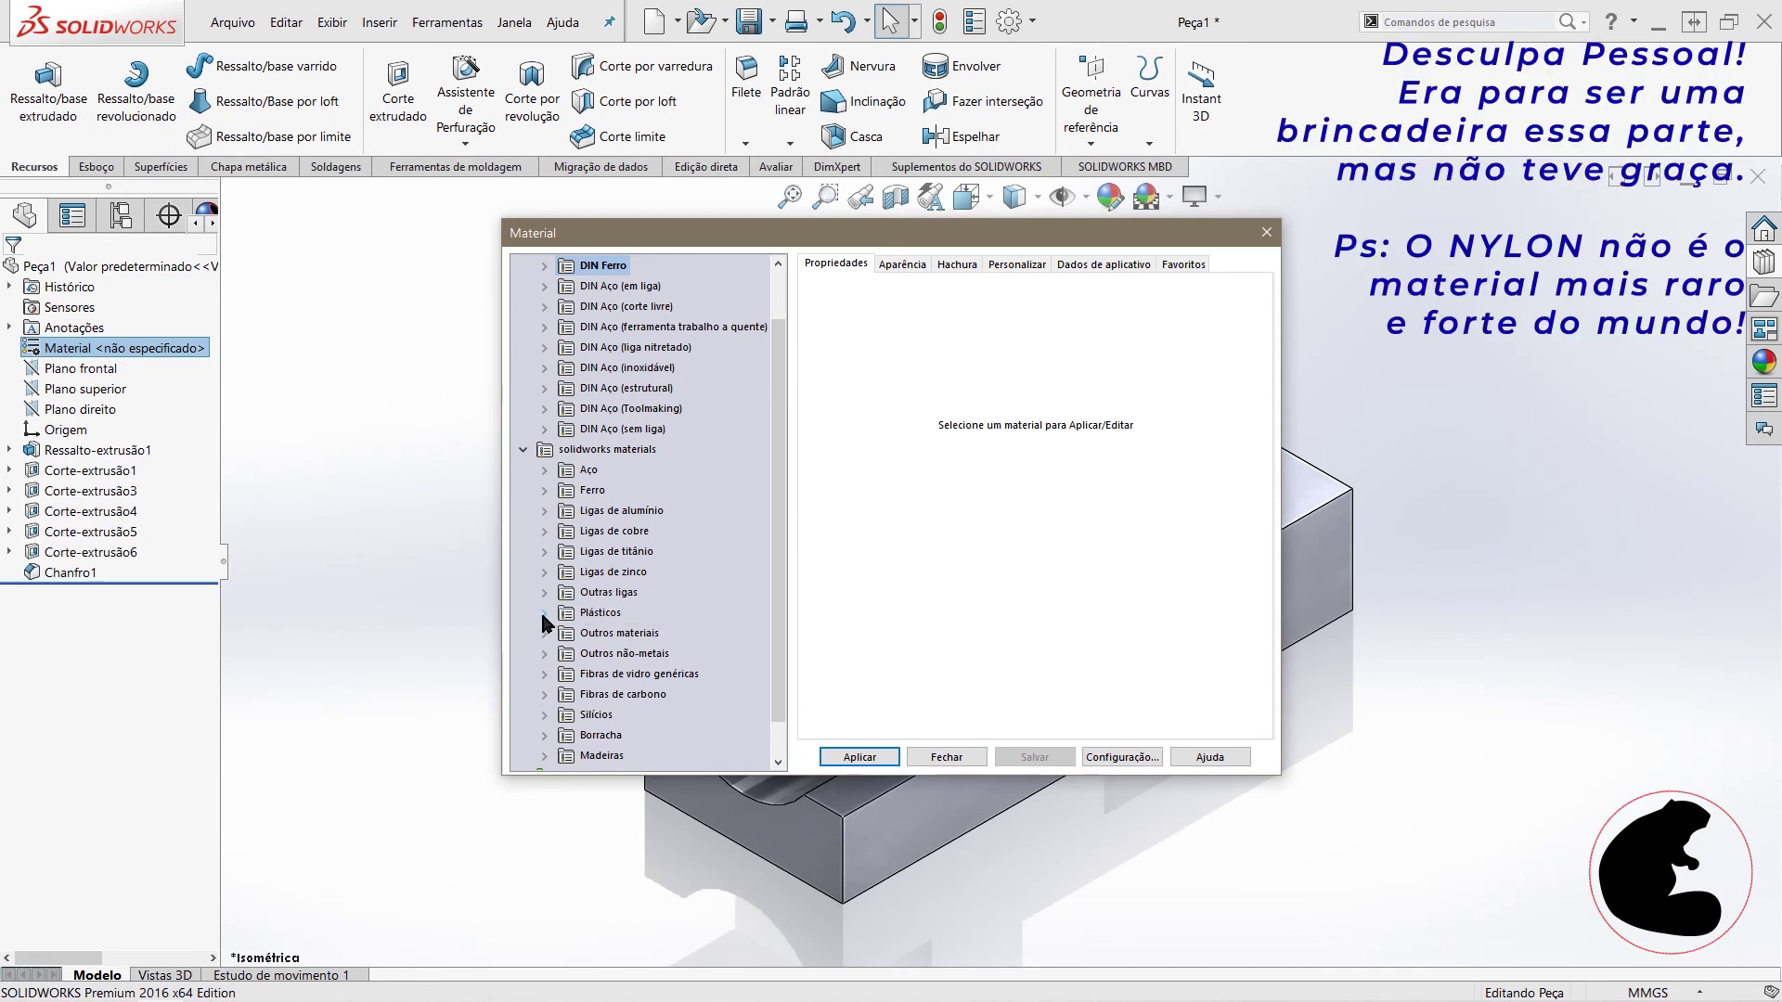
left_click(544, 613)
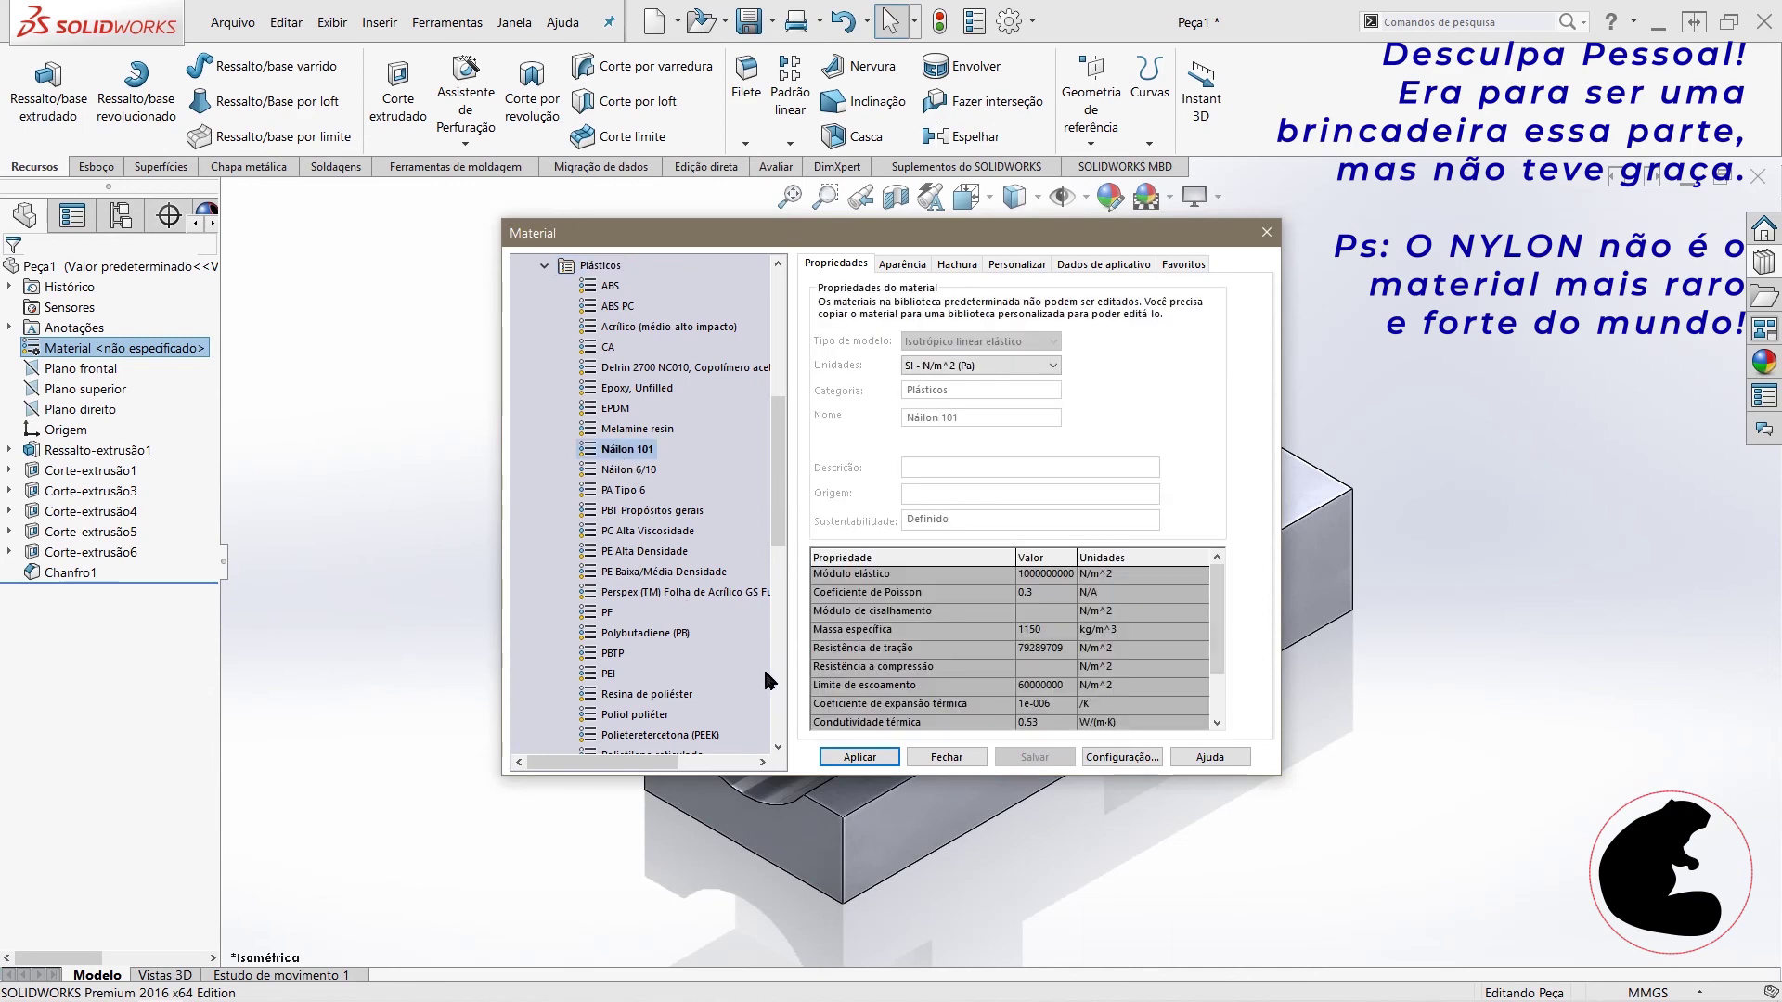
left_click(863, 759)
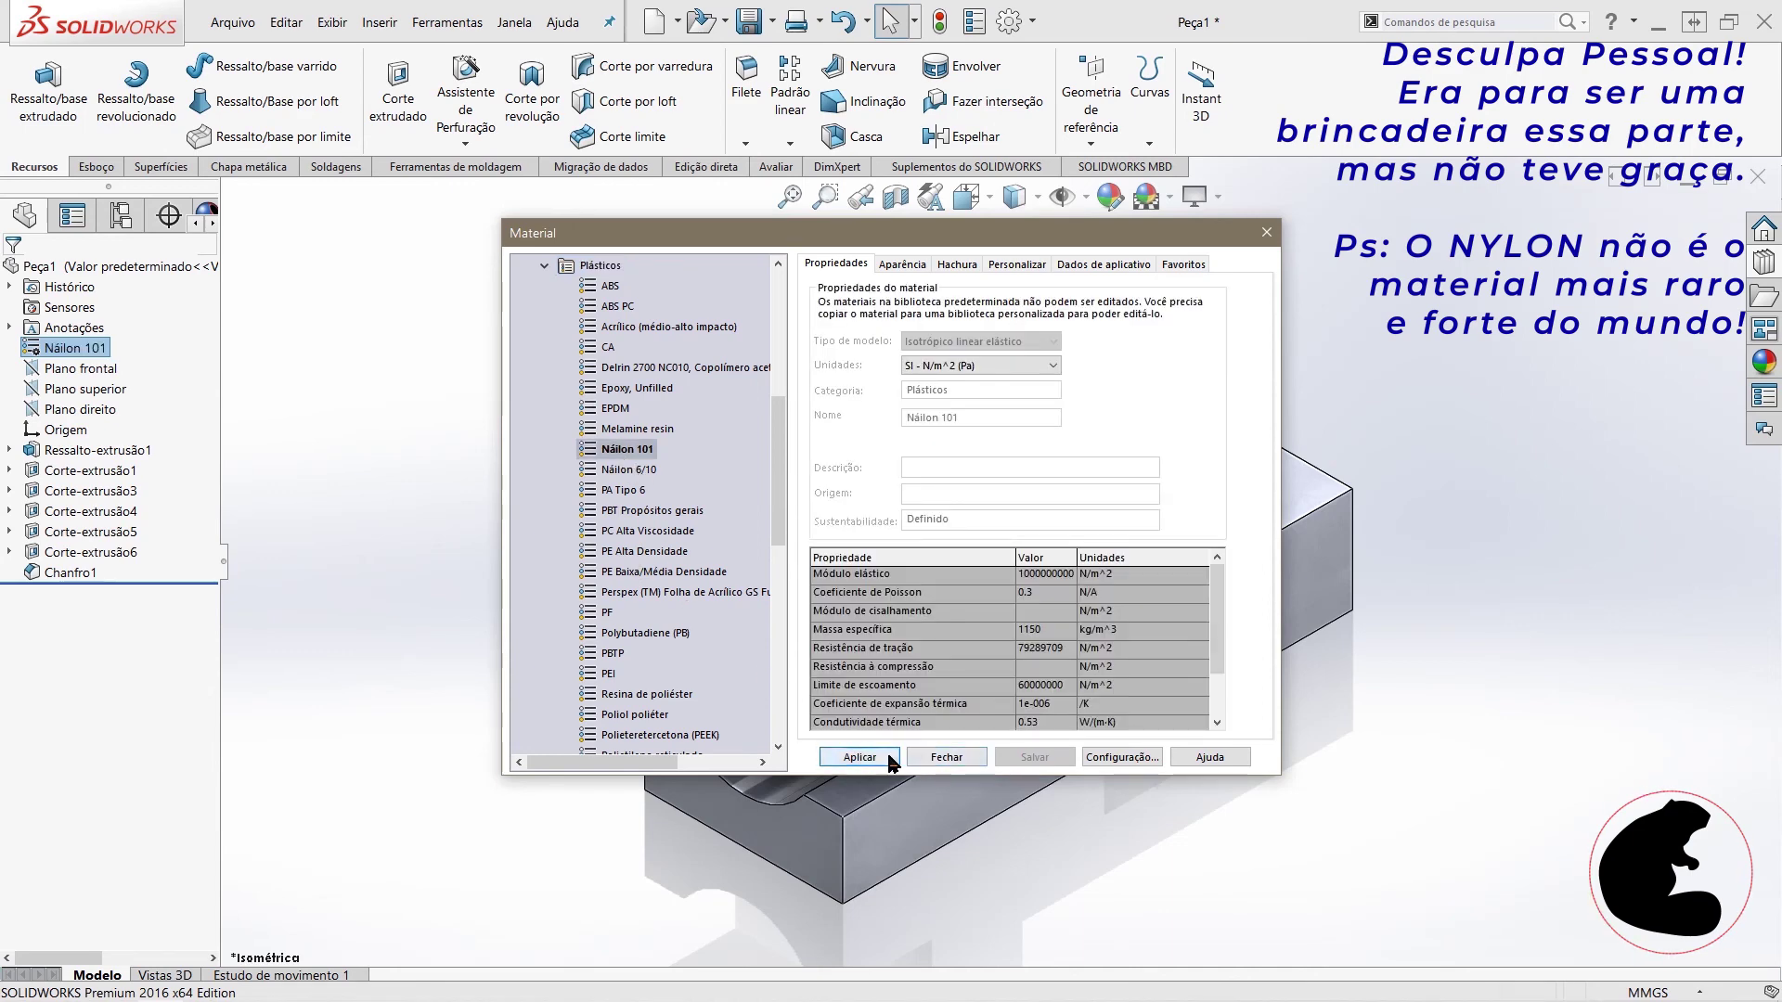
left_click(928, 755)
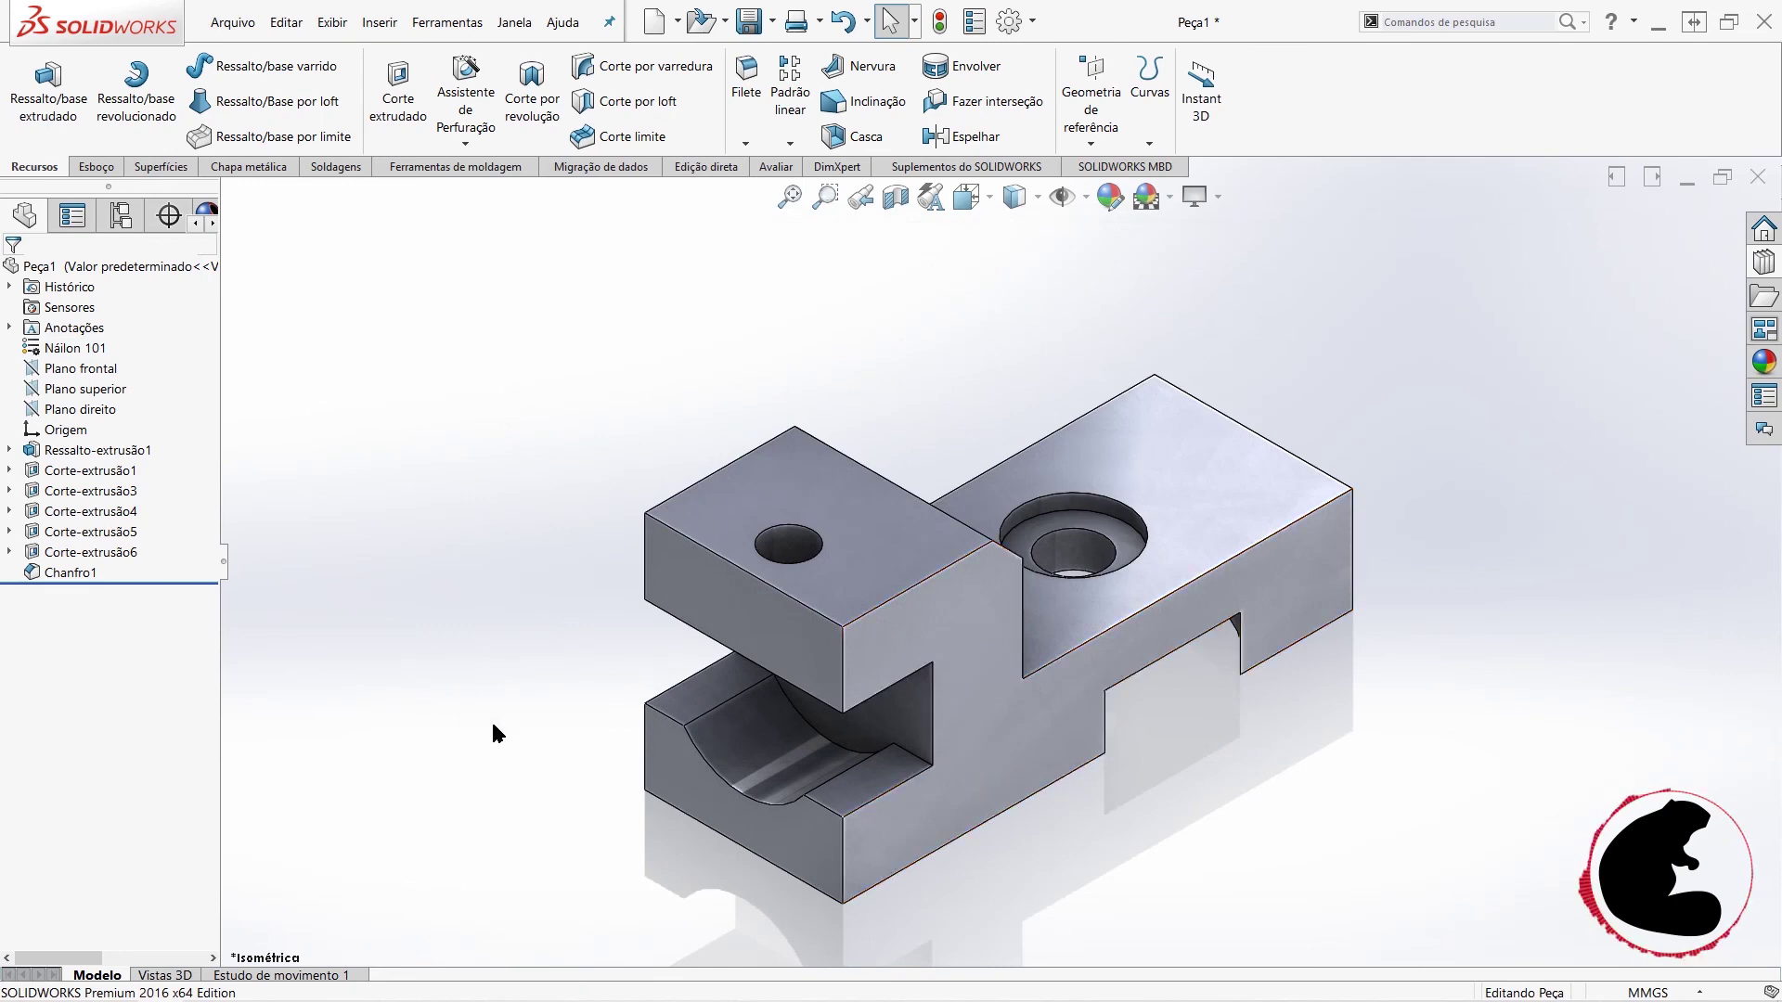
mouse_move(936, 782)
middle_mouse_down()
mouse_move(920, 722)
mouse_move(955, 776)
mouse_move(1147, 654)
middle_mouse_up()
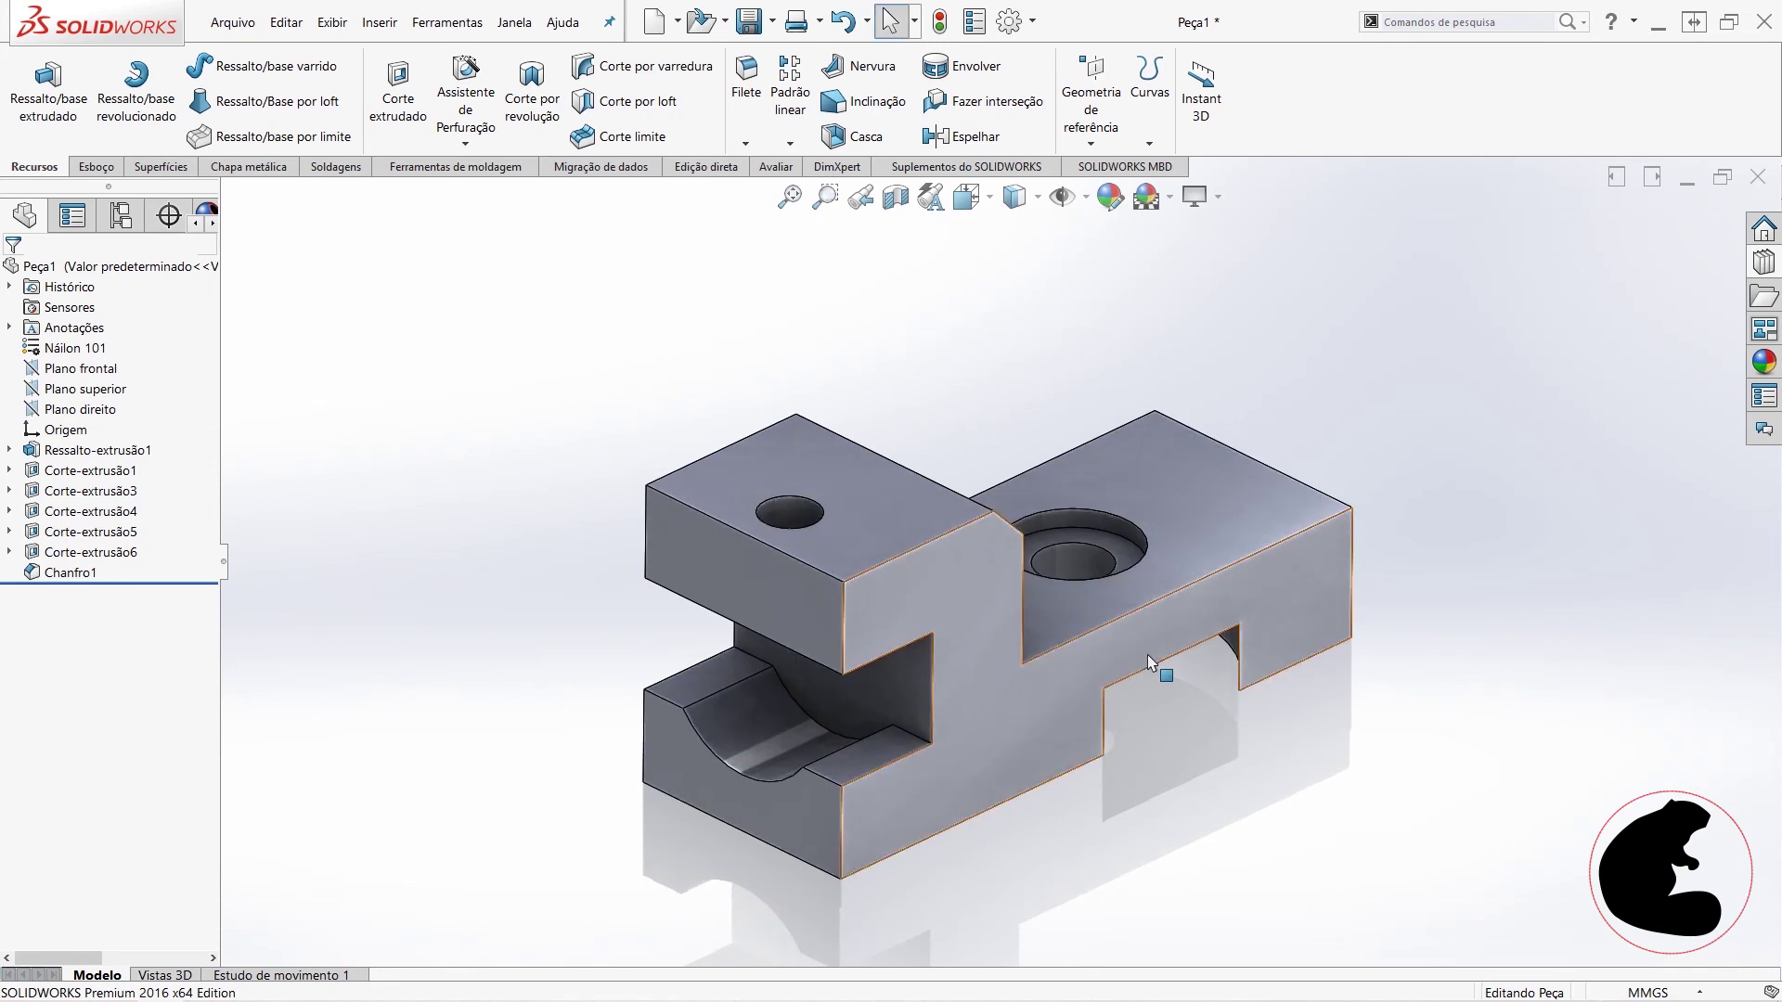
- Replace Náilon 101 with Náilon 6/10 from the plastics list in the material editor
right_click(61, 349)
left_click(88, 361)
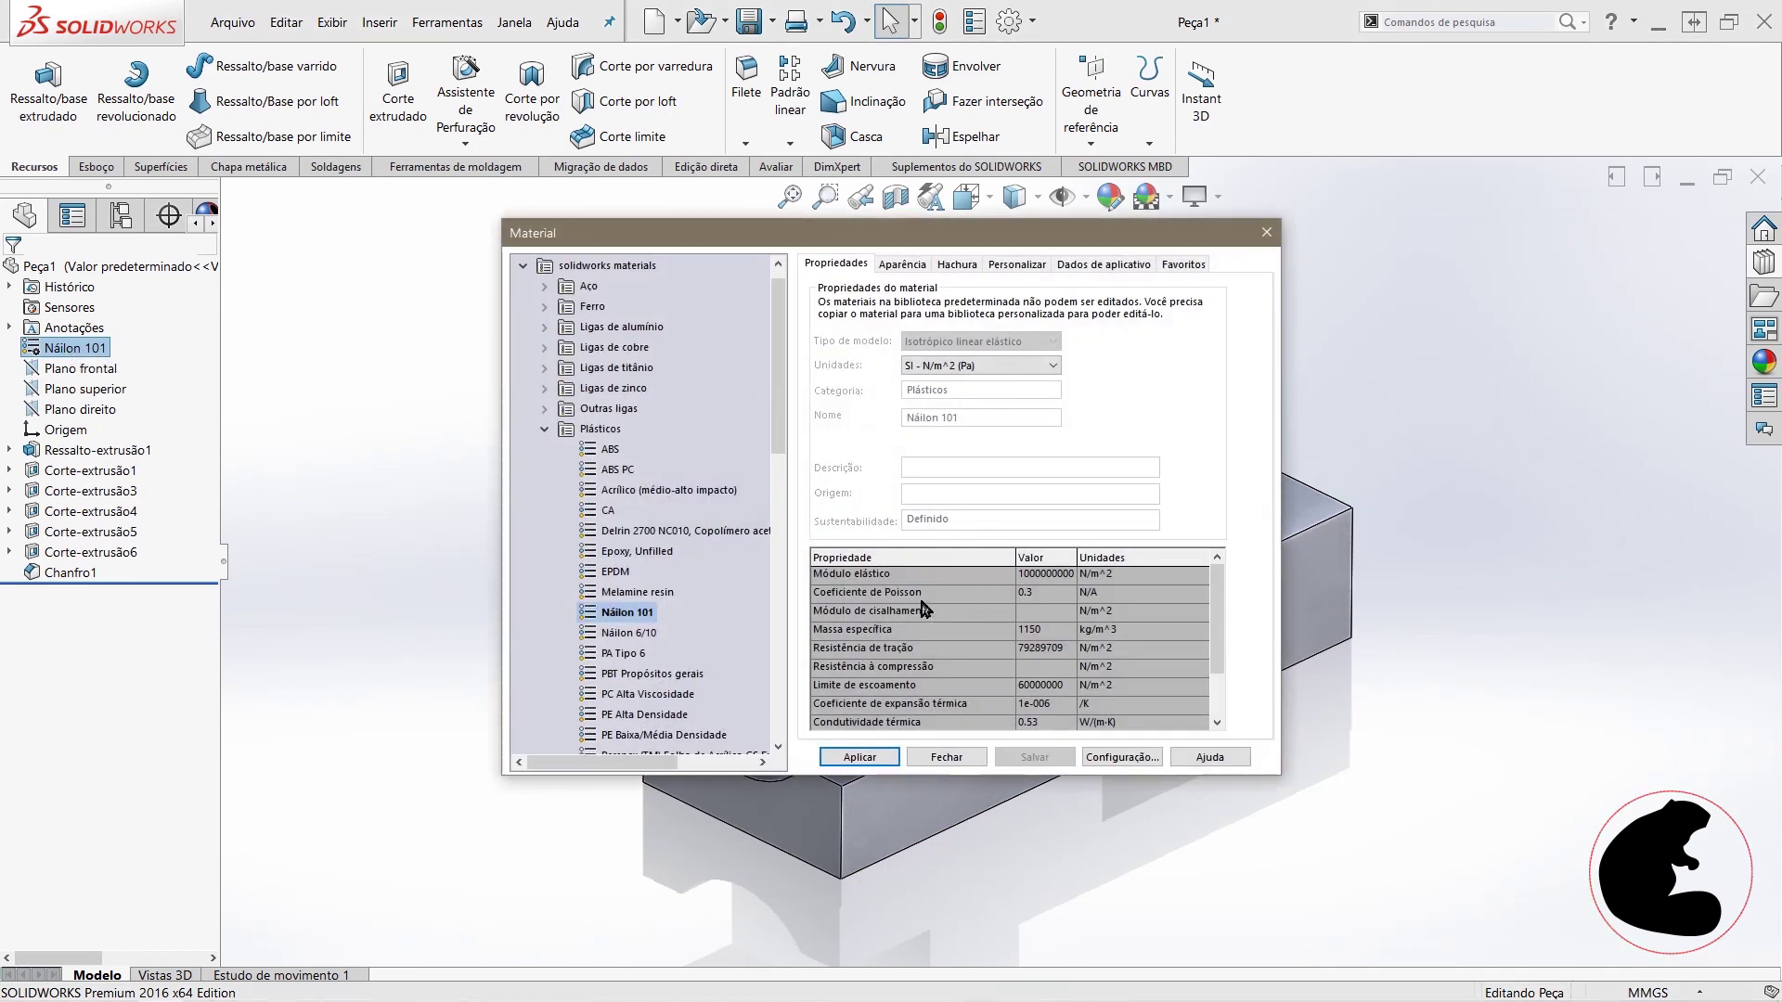
left_click(650, 632)
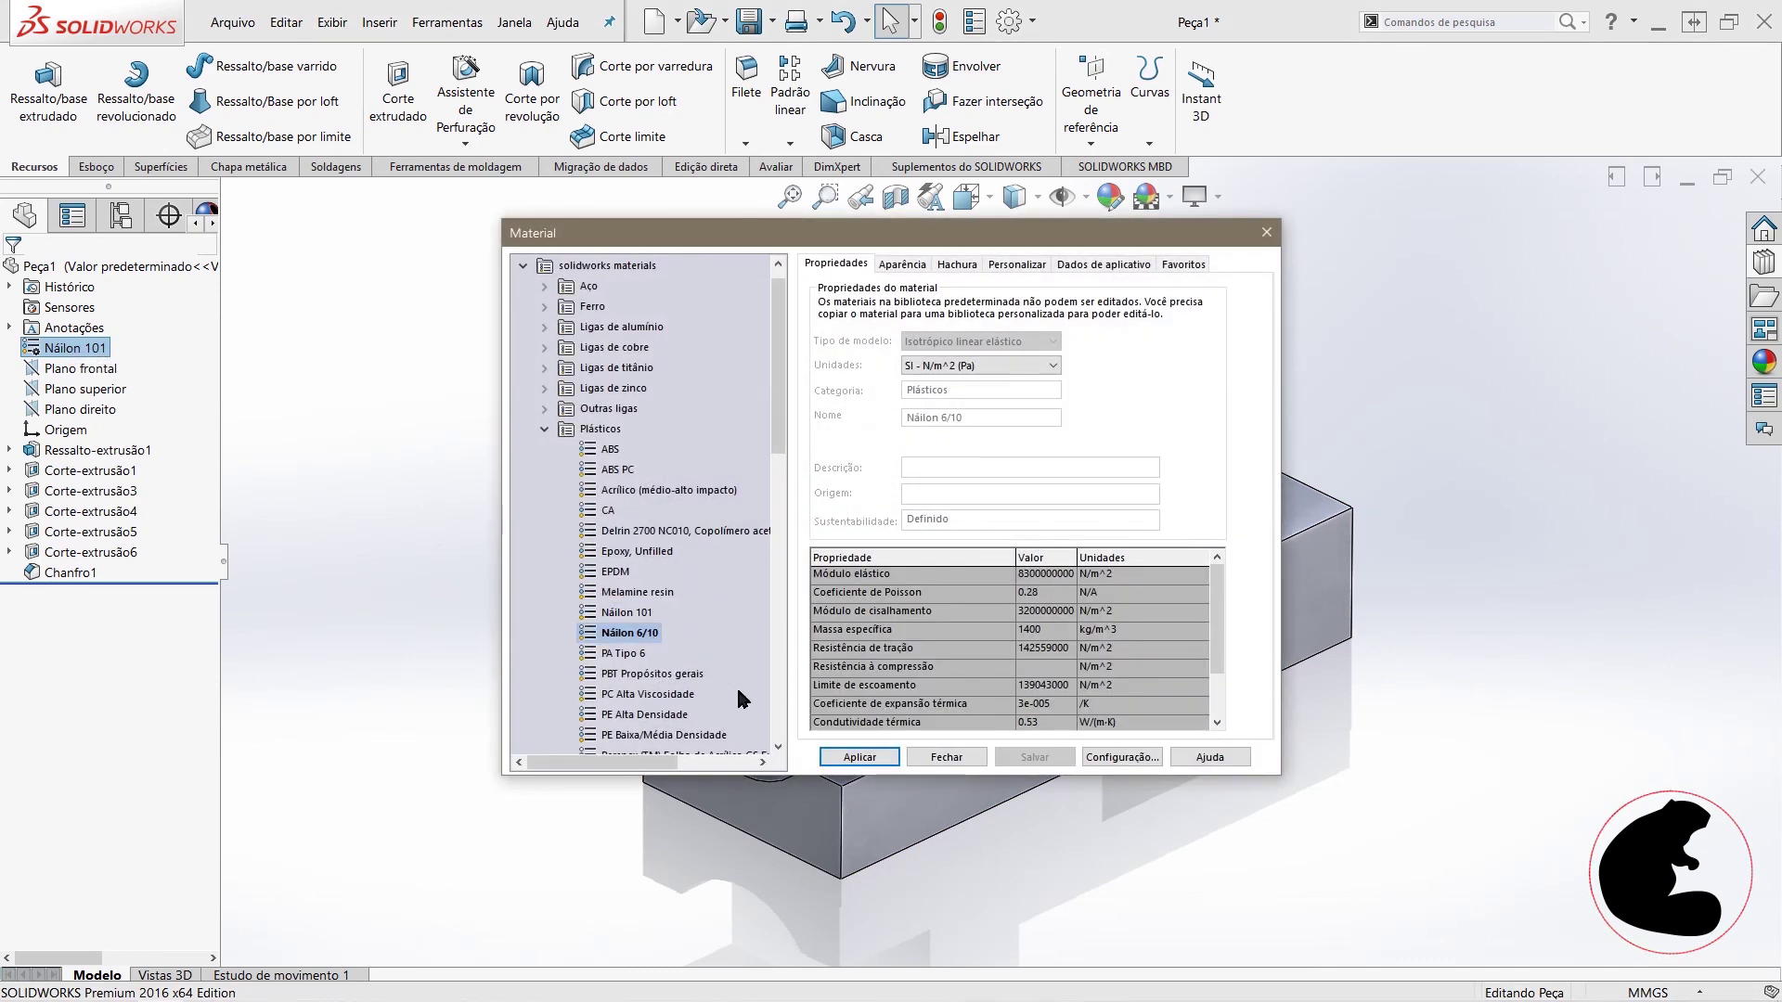
scroll(687, 682, "down", 2)
scroll(686, 682, "down", 3)
scroll(686, 682, "down", 3)
scroll(686, 681, "down", 3)
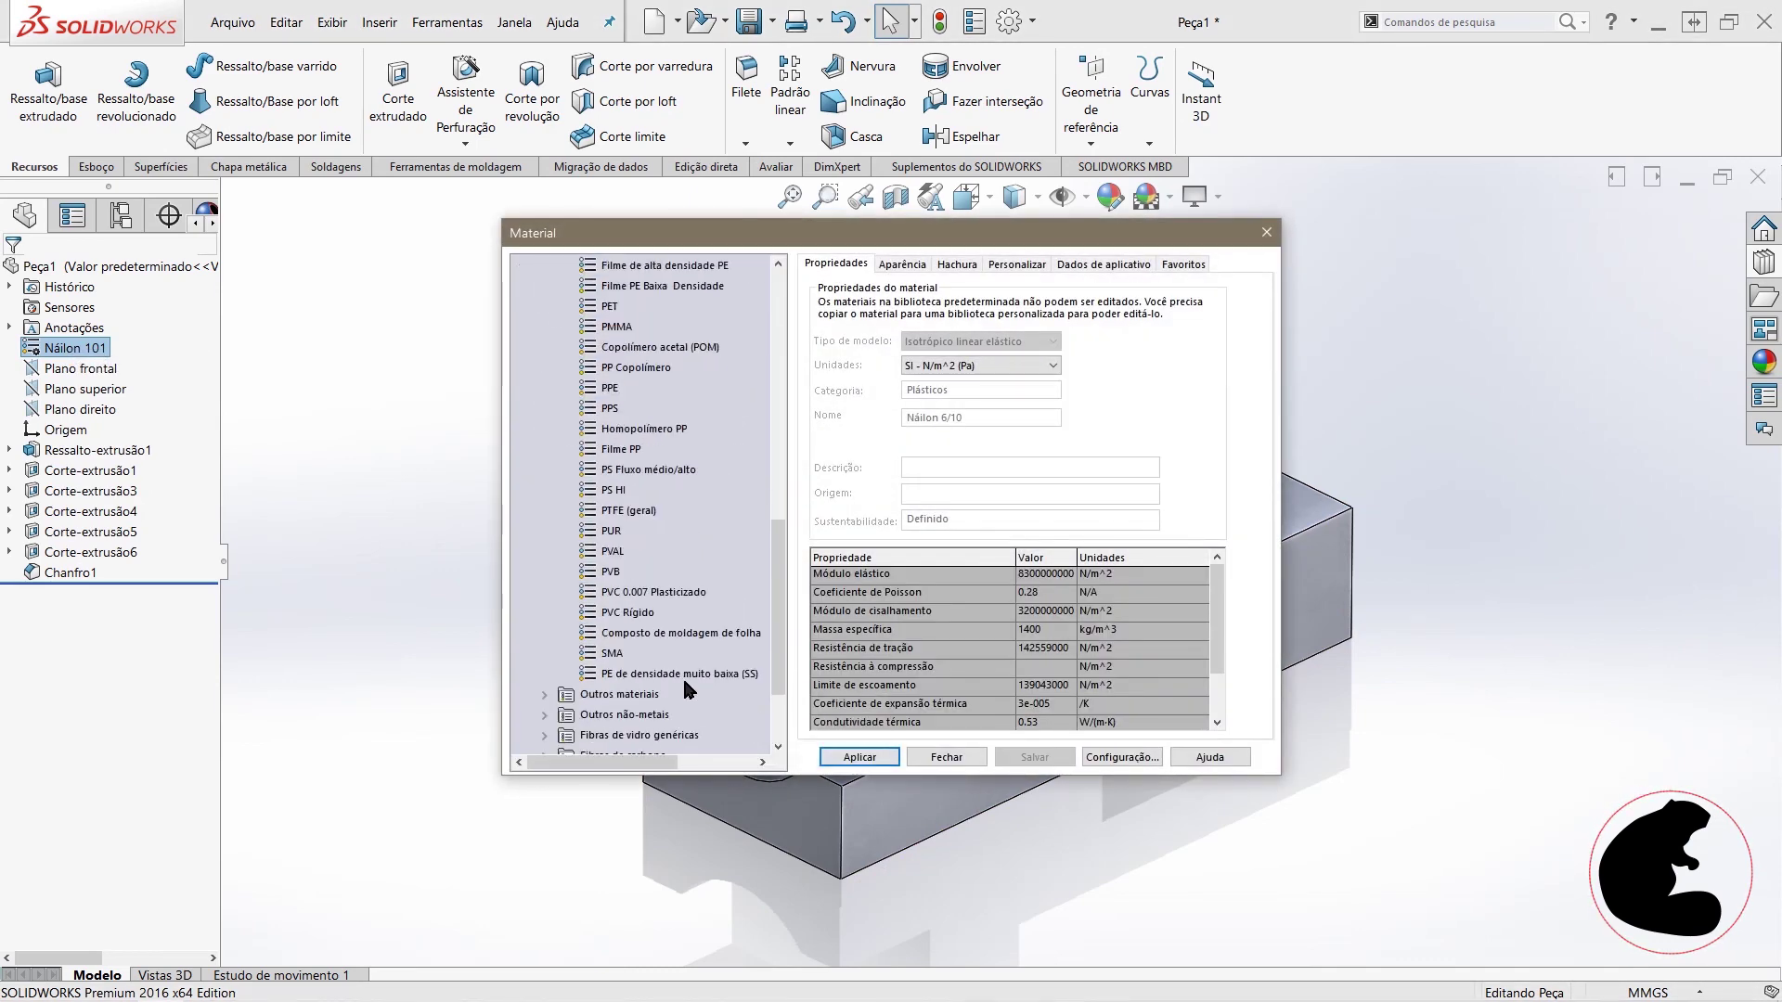
scroll(682, 674, "up", 3)
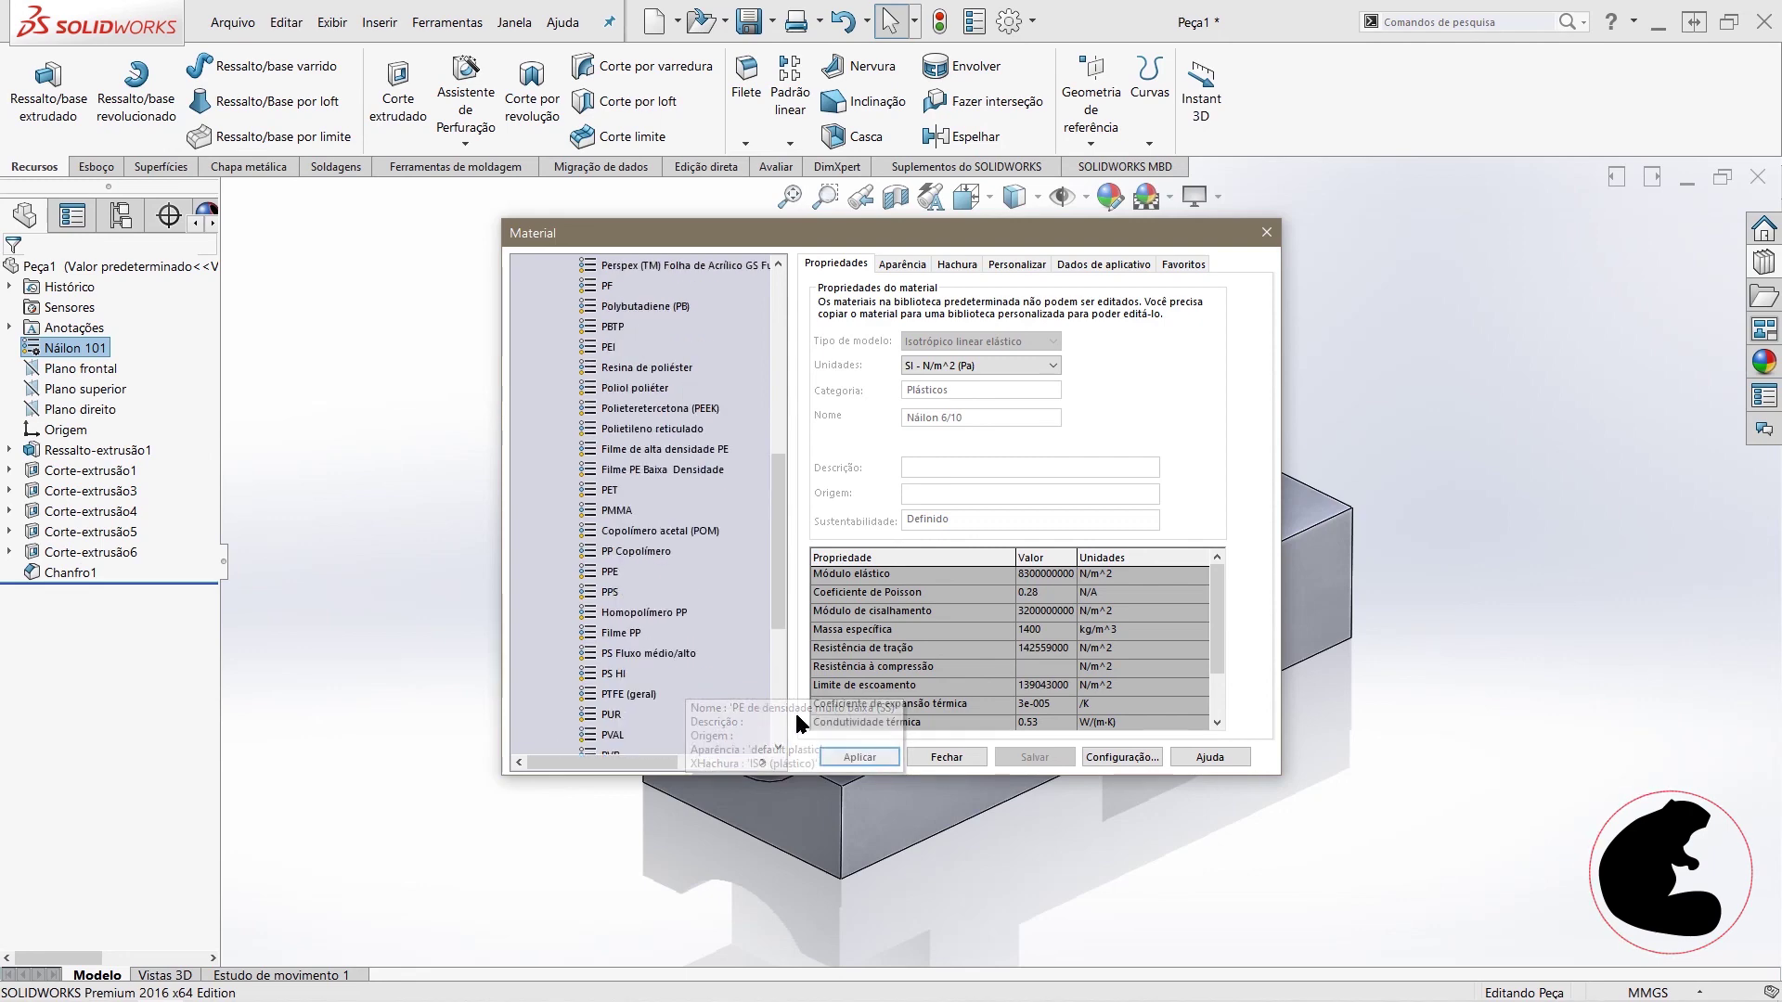
left_click(860, 757)
left_click(945, 757)
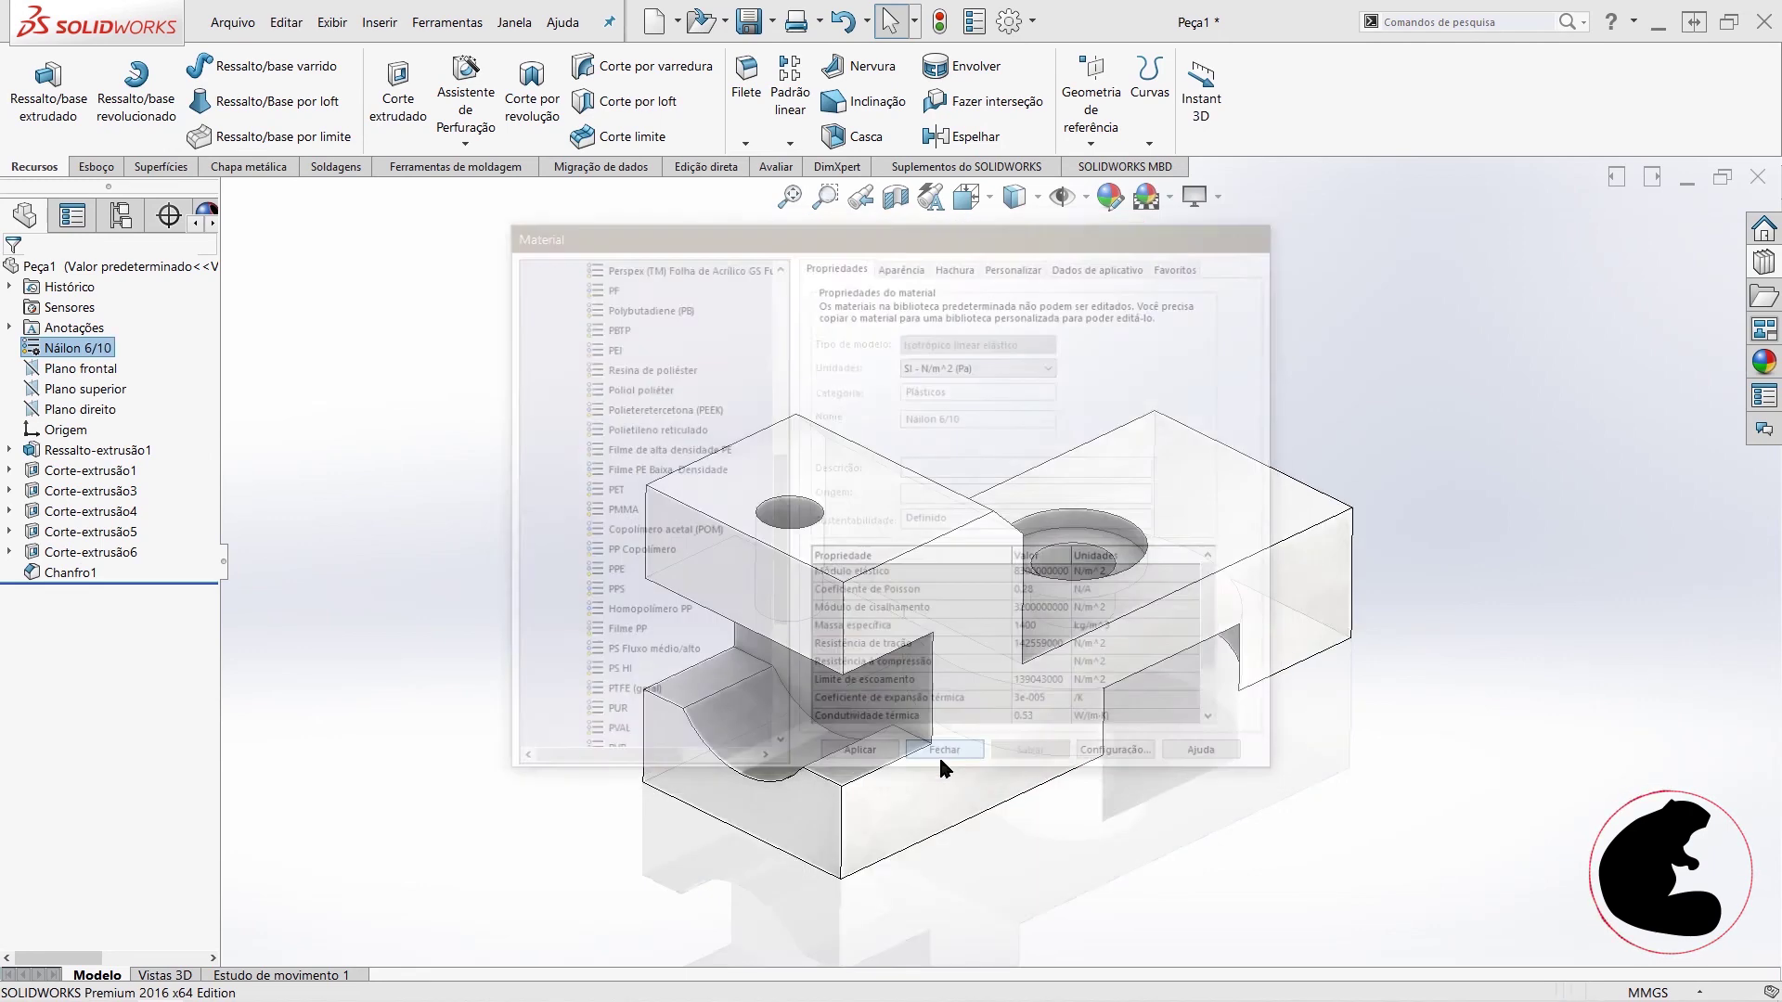
mouse_move(1203, 781)
middle_mouse_down()
mouse_move(1221, 732)
mouse_move(1322, 748)
middle_mouse_up()
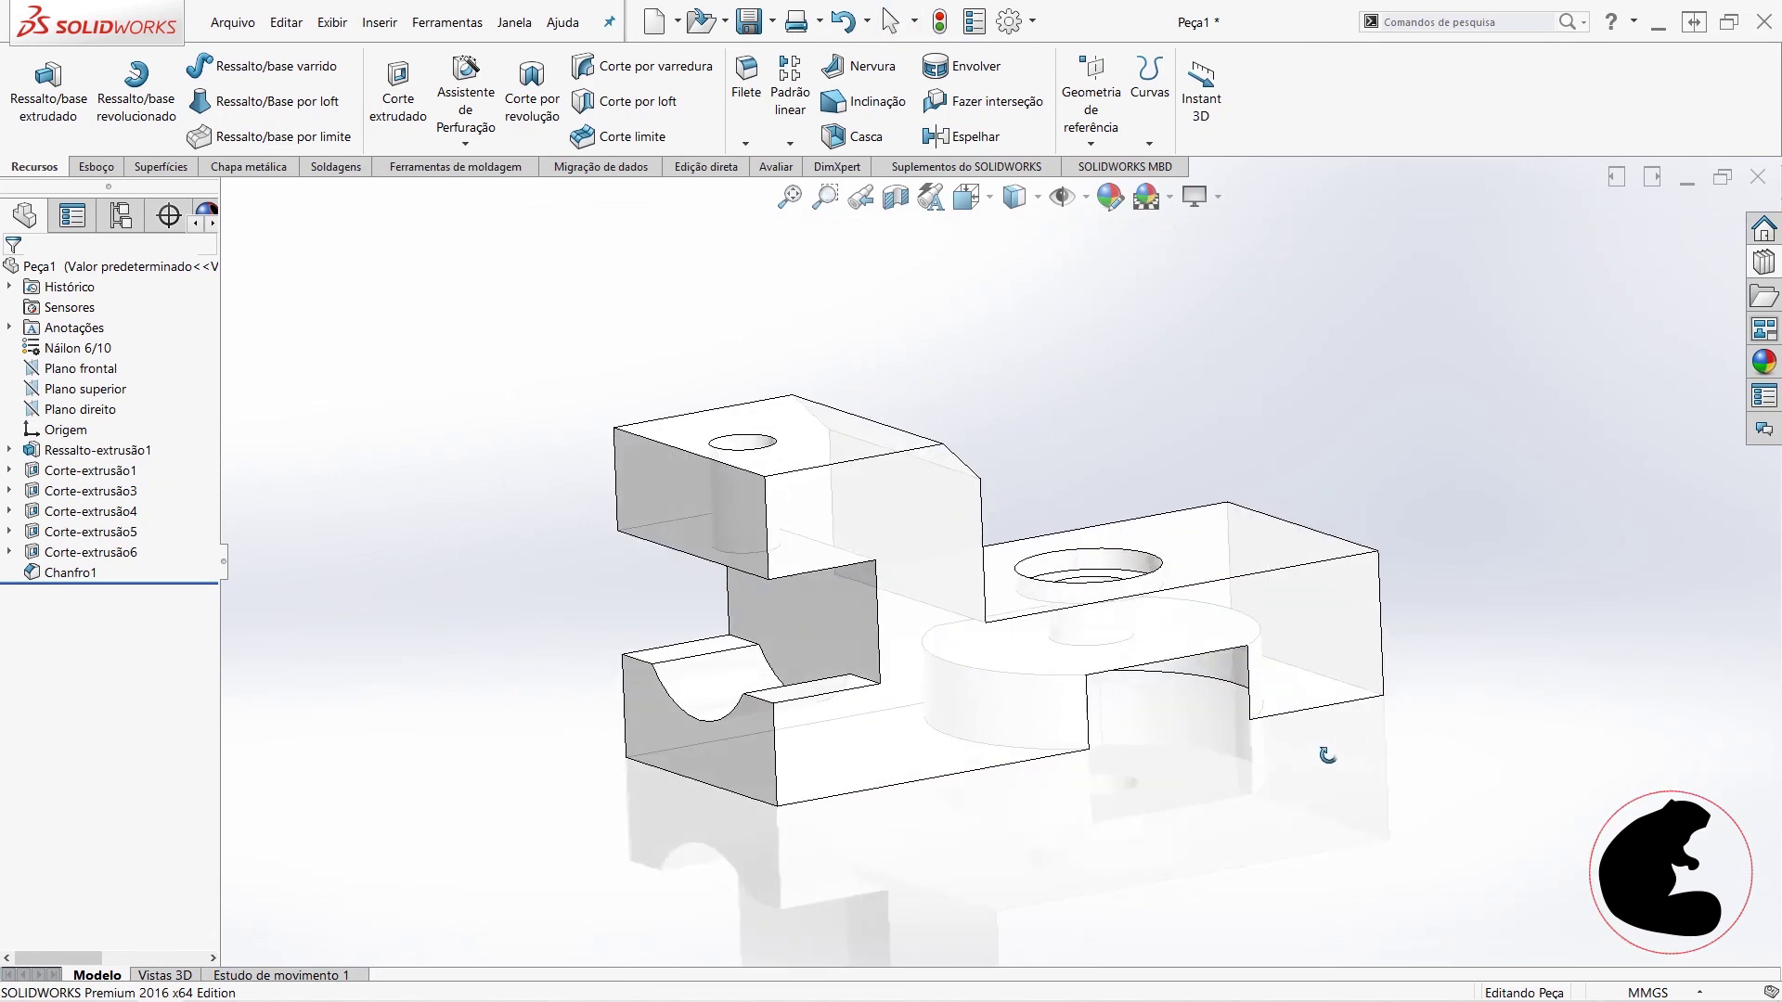
- Review the part, then open the Appearances library's colour and plastic folders
scroll(1234, 649, "down", 3)
scroll(1236, 650, "down", 3)
scroll(1235, 654, "down", 3)
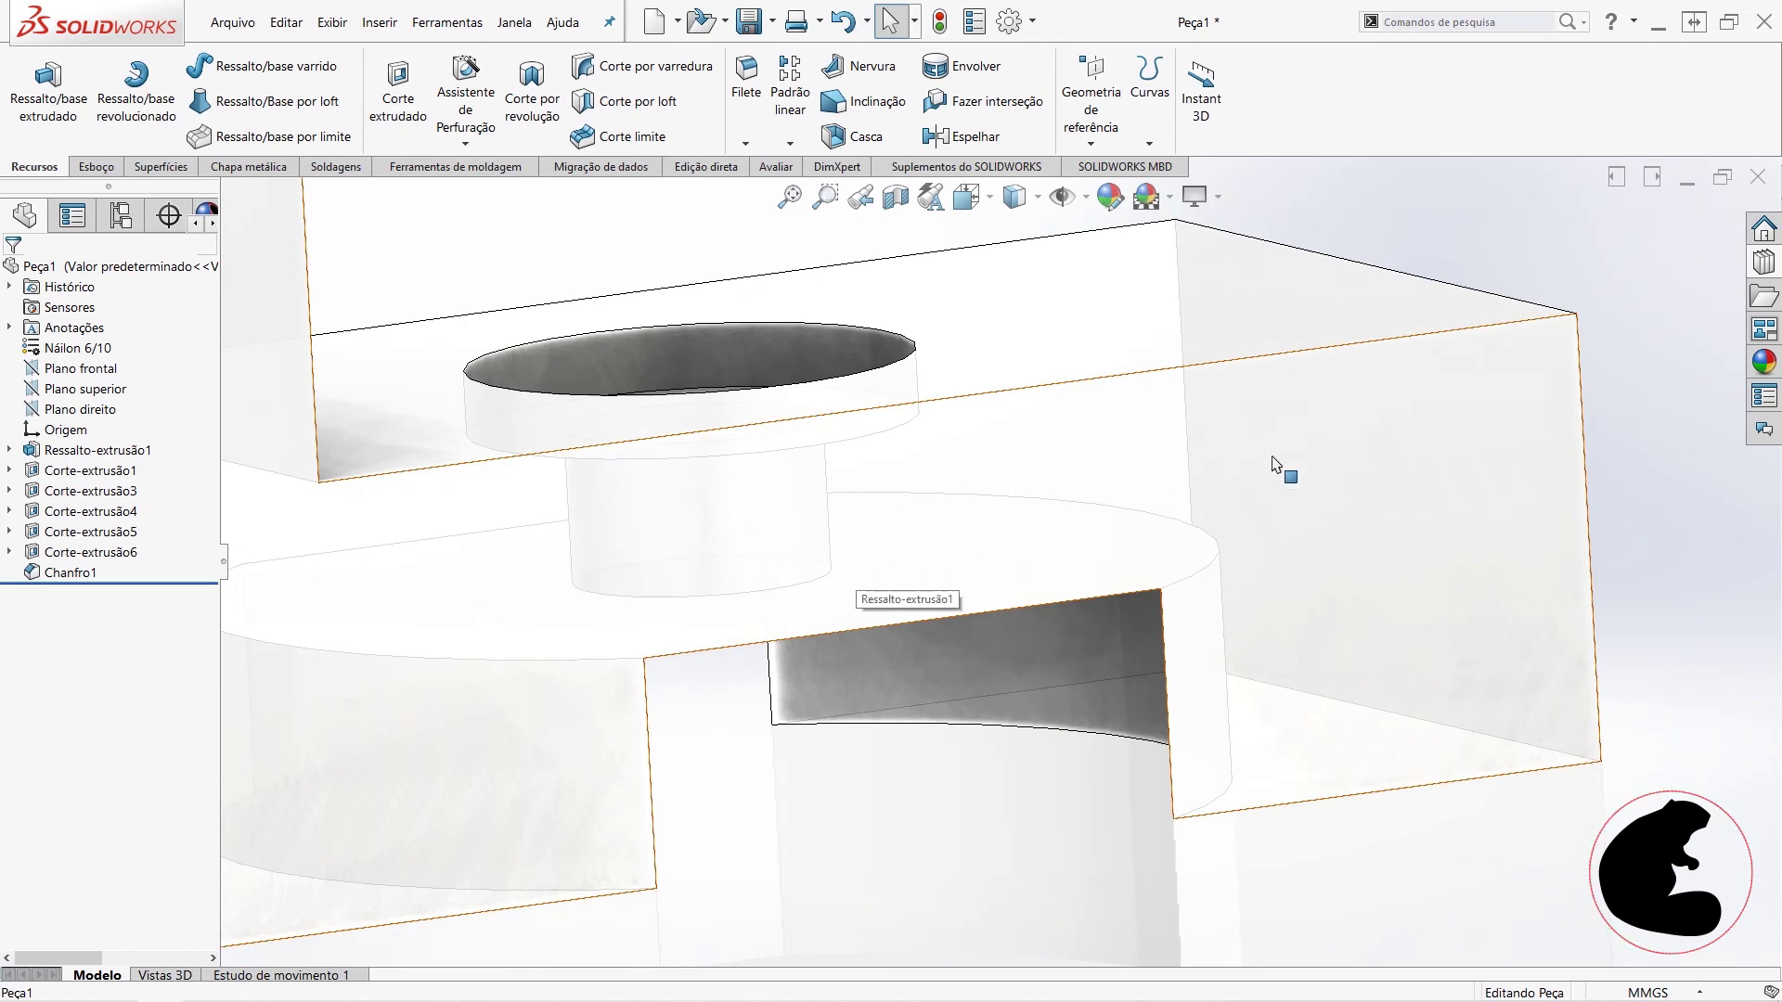
scroll(1323, 509, "up", 3)
scroll(1312, 517, "up", 3)
scroll(1207, 538, "up", 2)
mouse_move(1068, 550)
middle_mouse_down()
mouse_move(1088, 548)
mouse_move(1086, 505)
mouse_move(1095, 564)
mouse_move(960, 640)
middle_mouse_up()
scroll(729, 485, "down", 2)
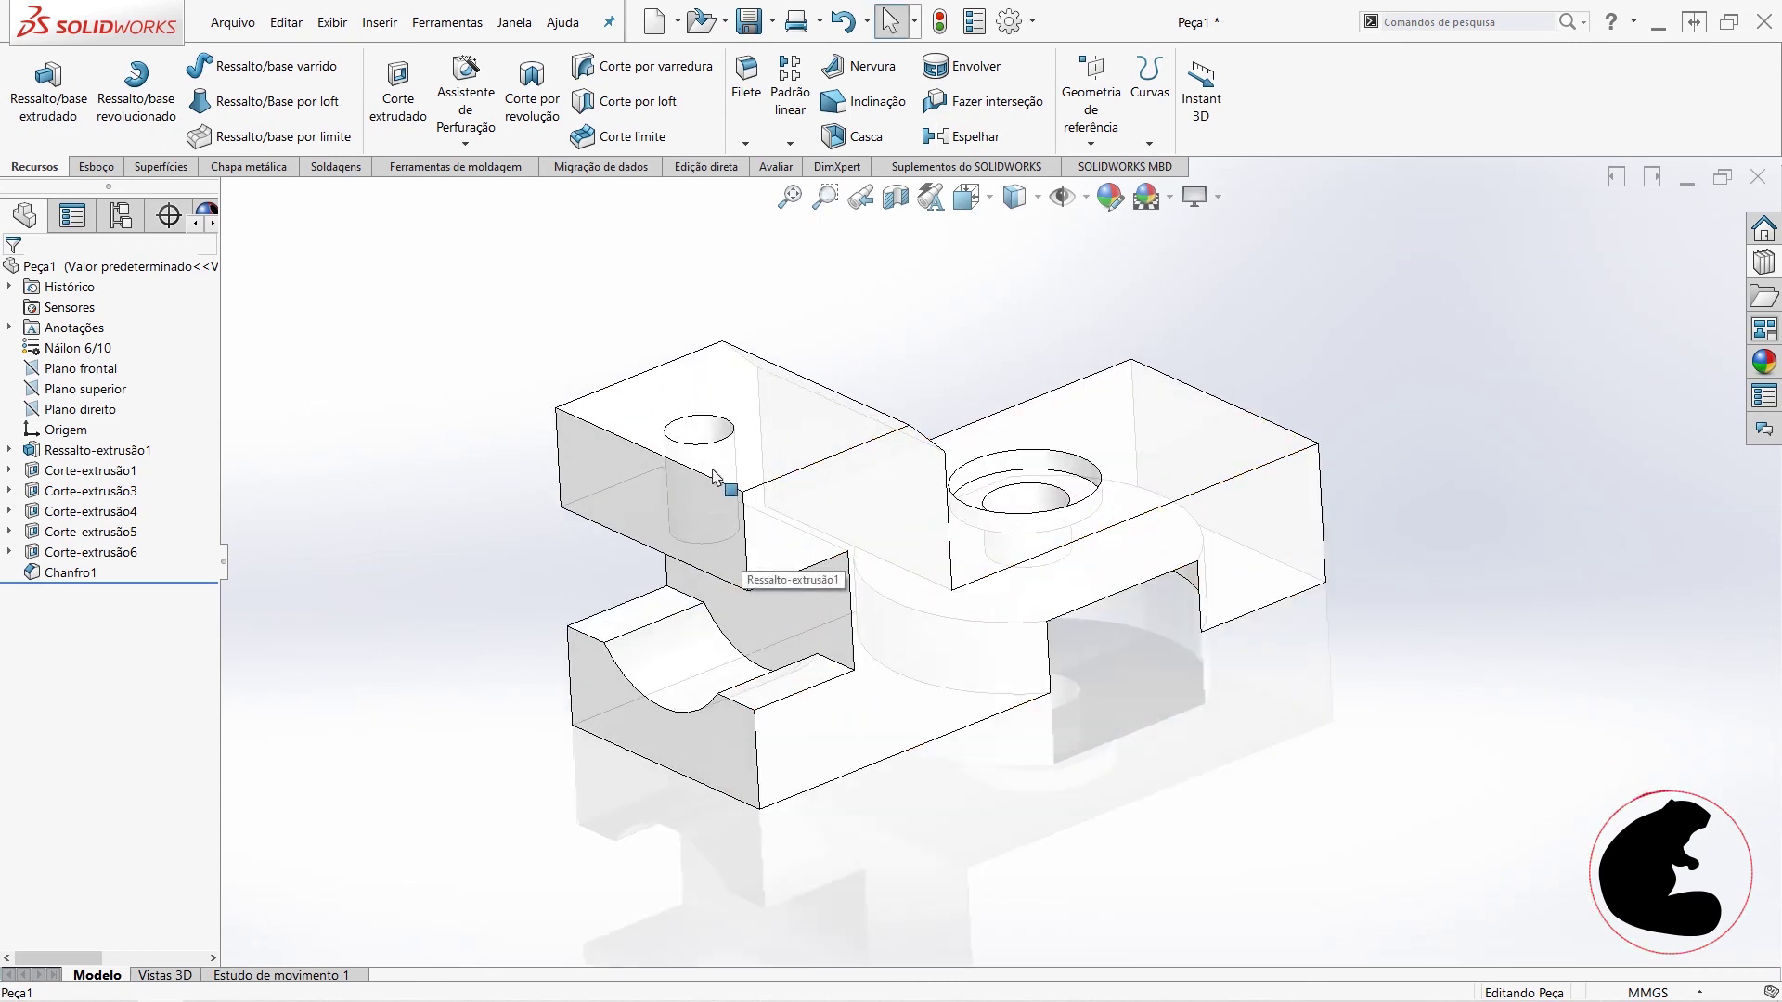
left_click(1763, 362)
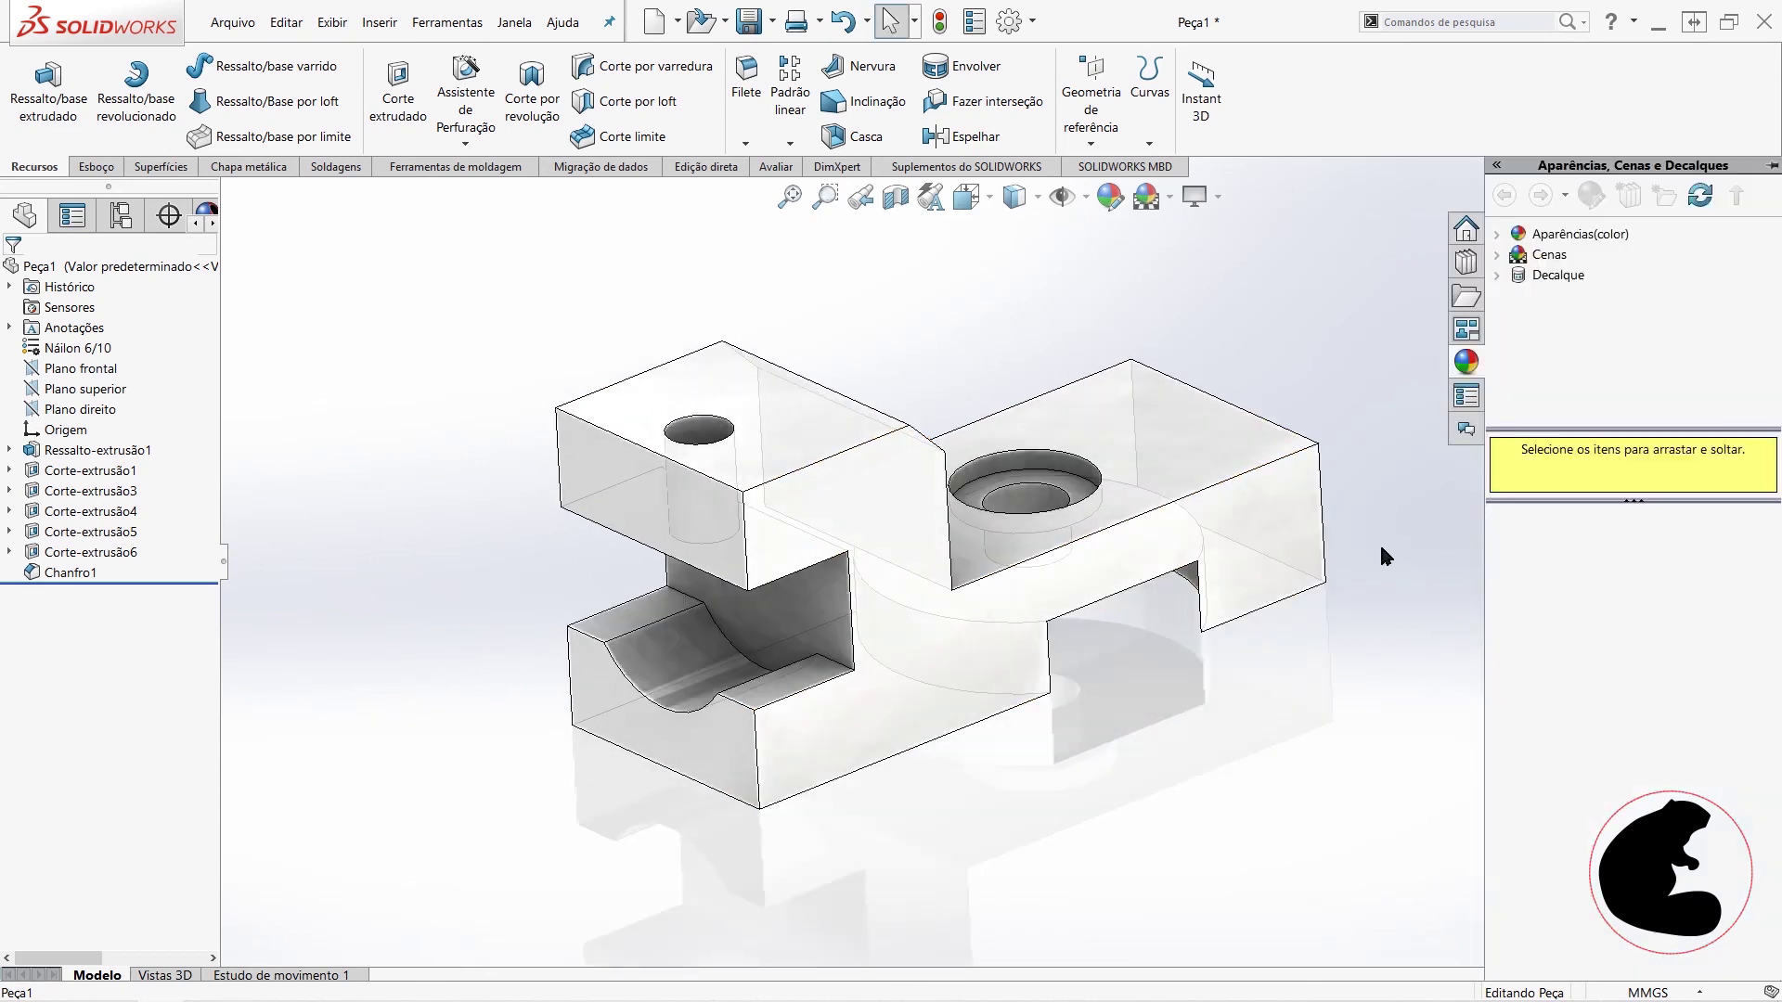
left_click(1496, 234)
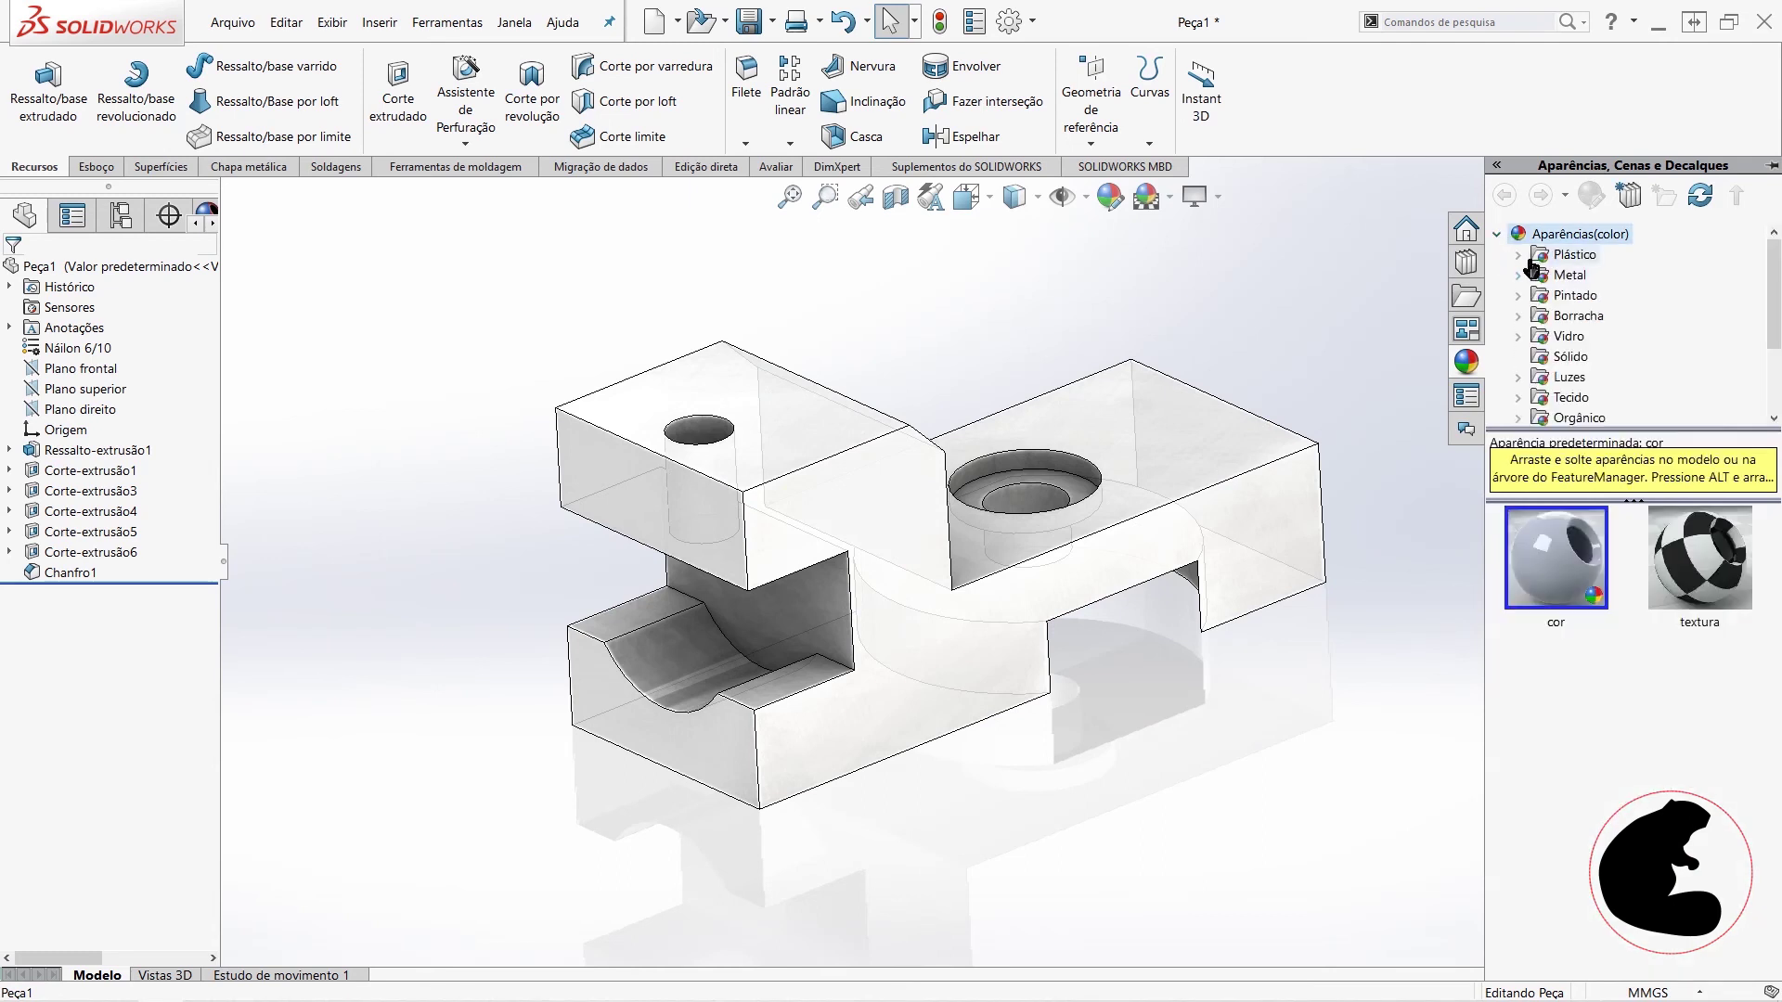
left_click(1518, 253)
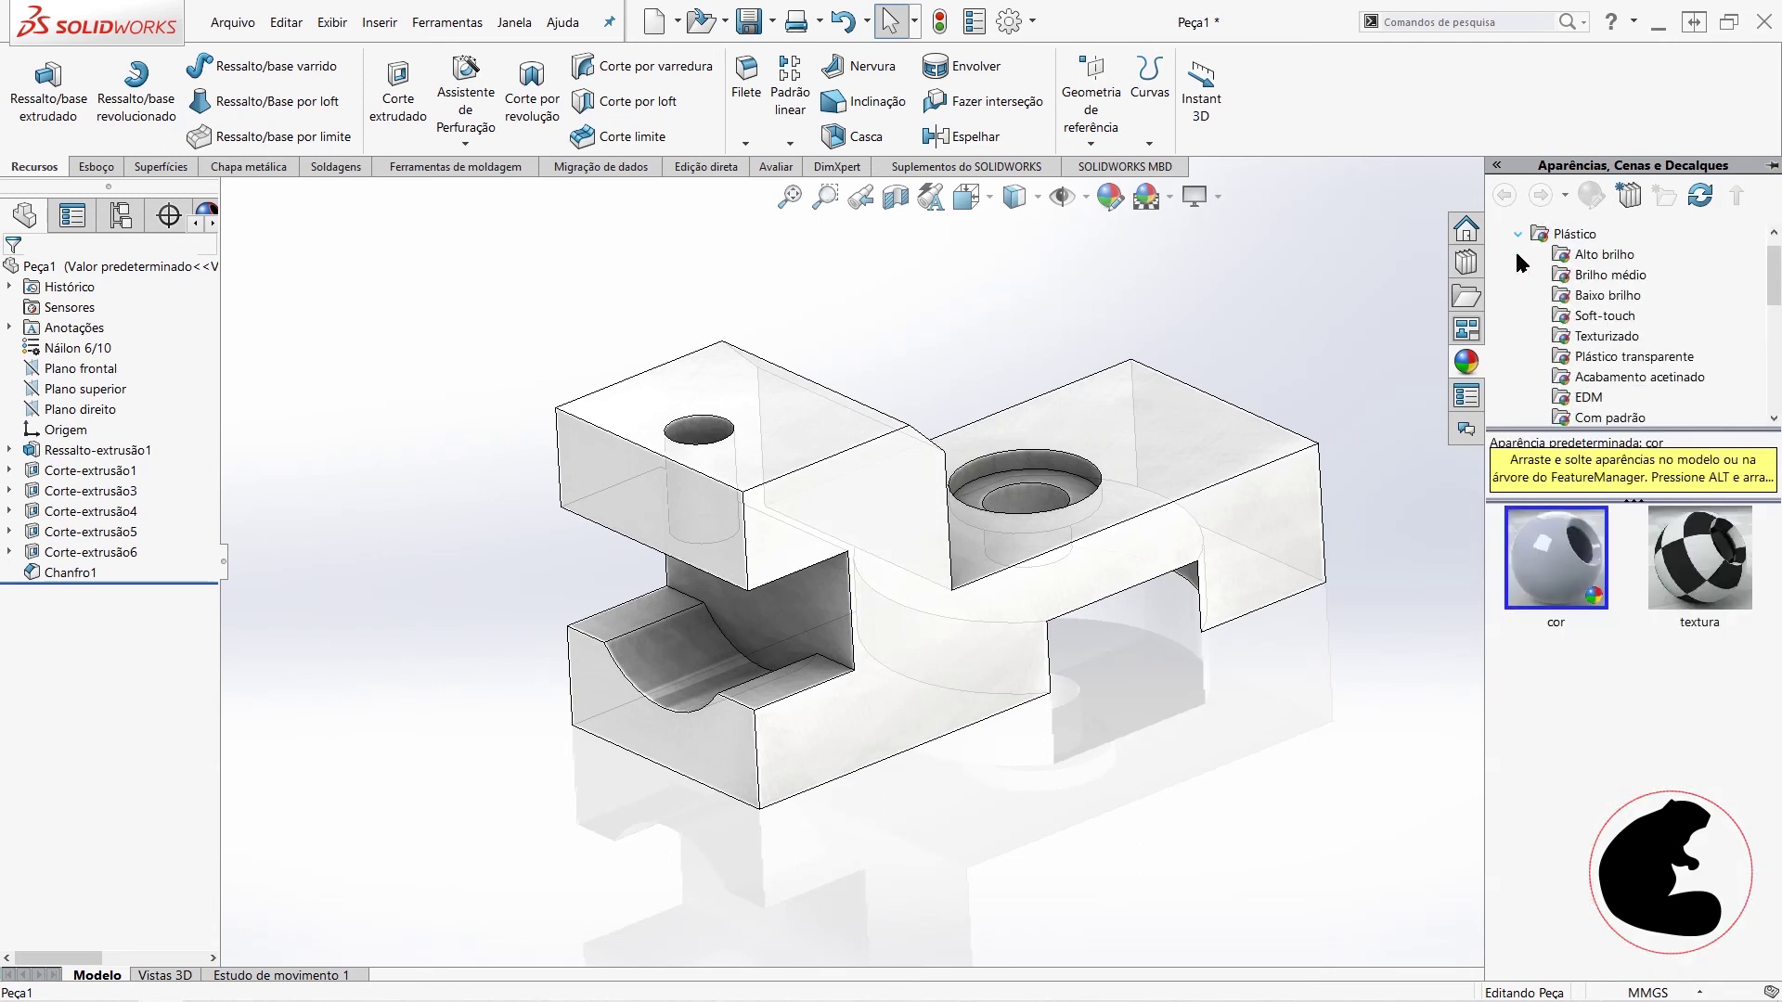
- Browse the Texturizado plastic appearances to find PW-MT11150 branco
scroll(1604, 376, "down", 1)
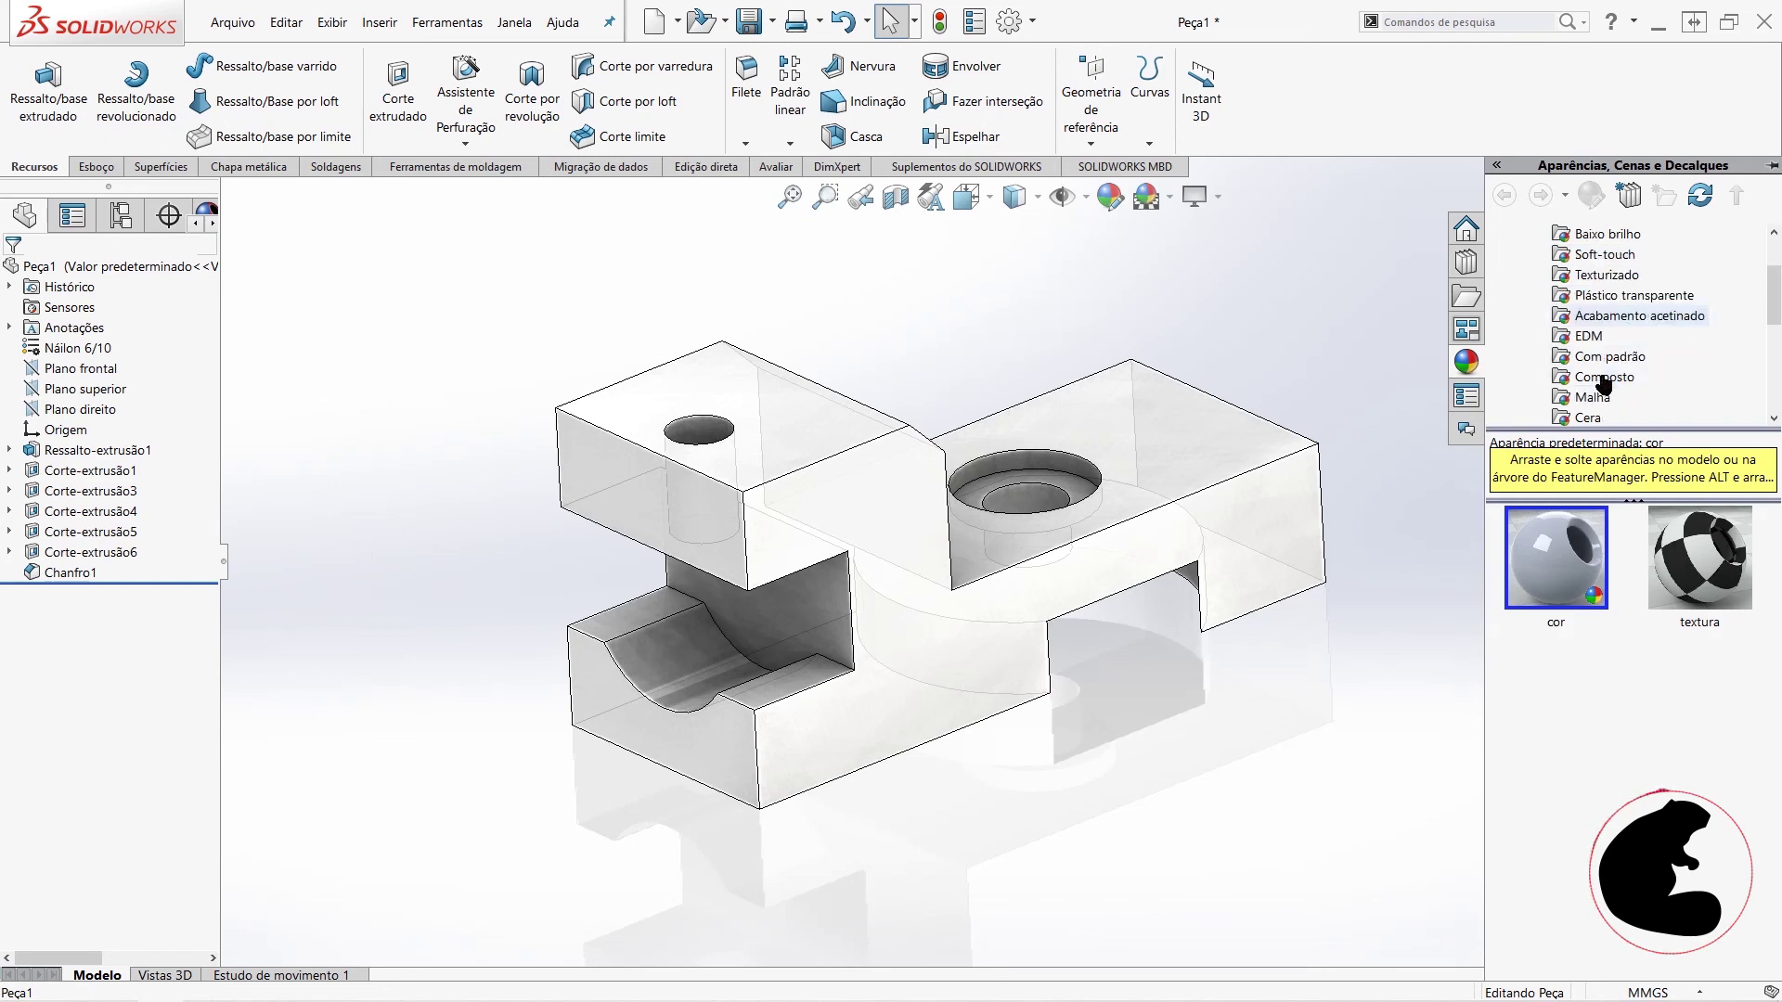
scroll(1641, 376, "down", 2)
scroll(1641, 376, "up", 1)
scroll(1641, 375, "up", 2)
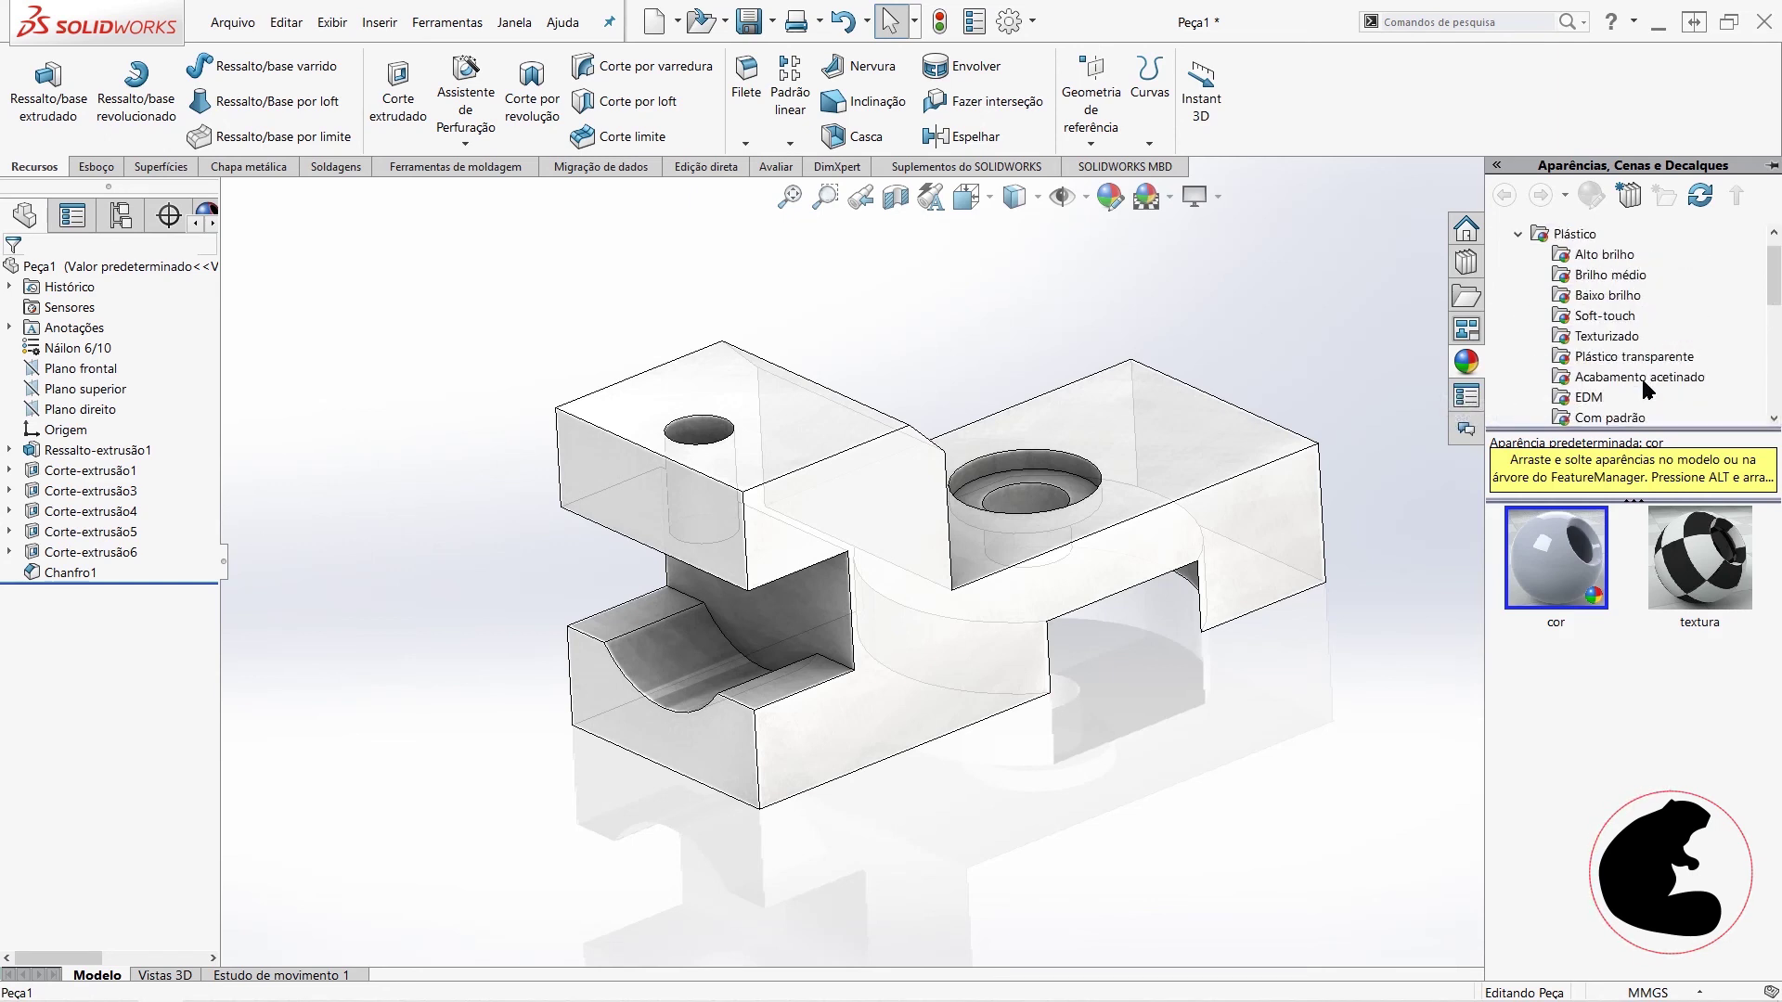
left_click(1567, 340)
scroll(1652, 637, "down", 2)
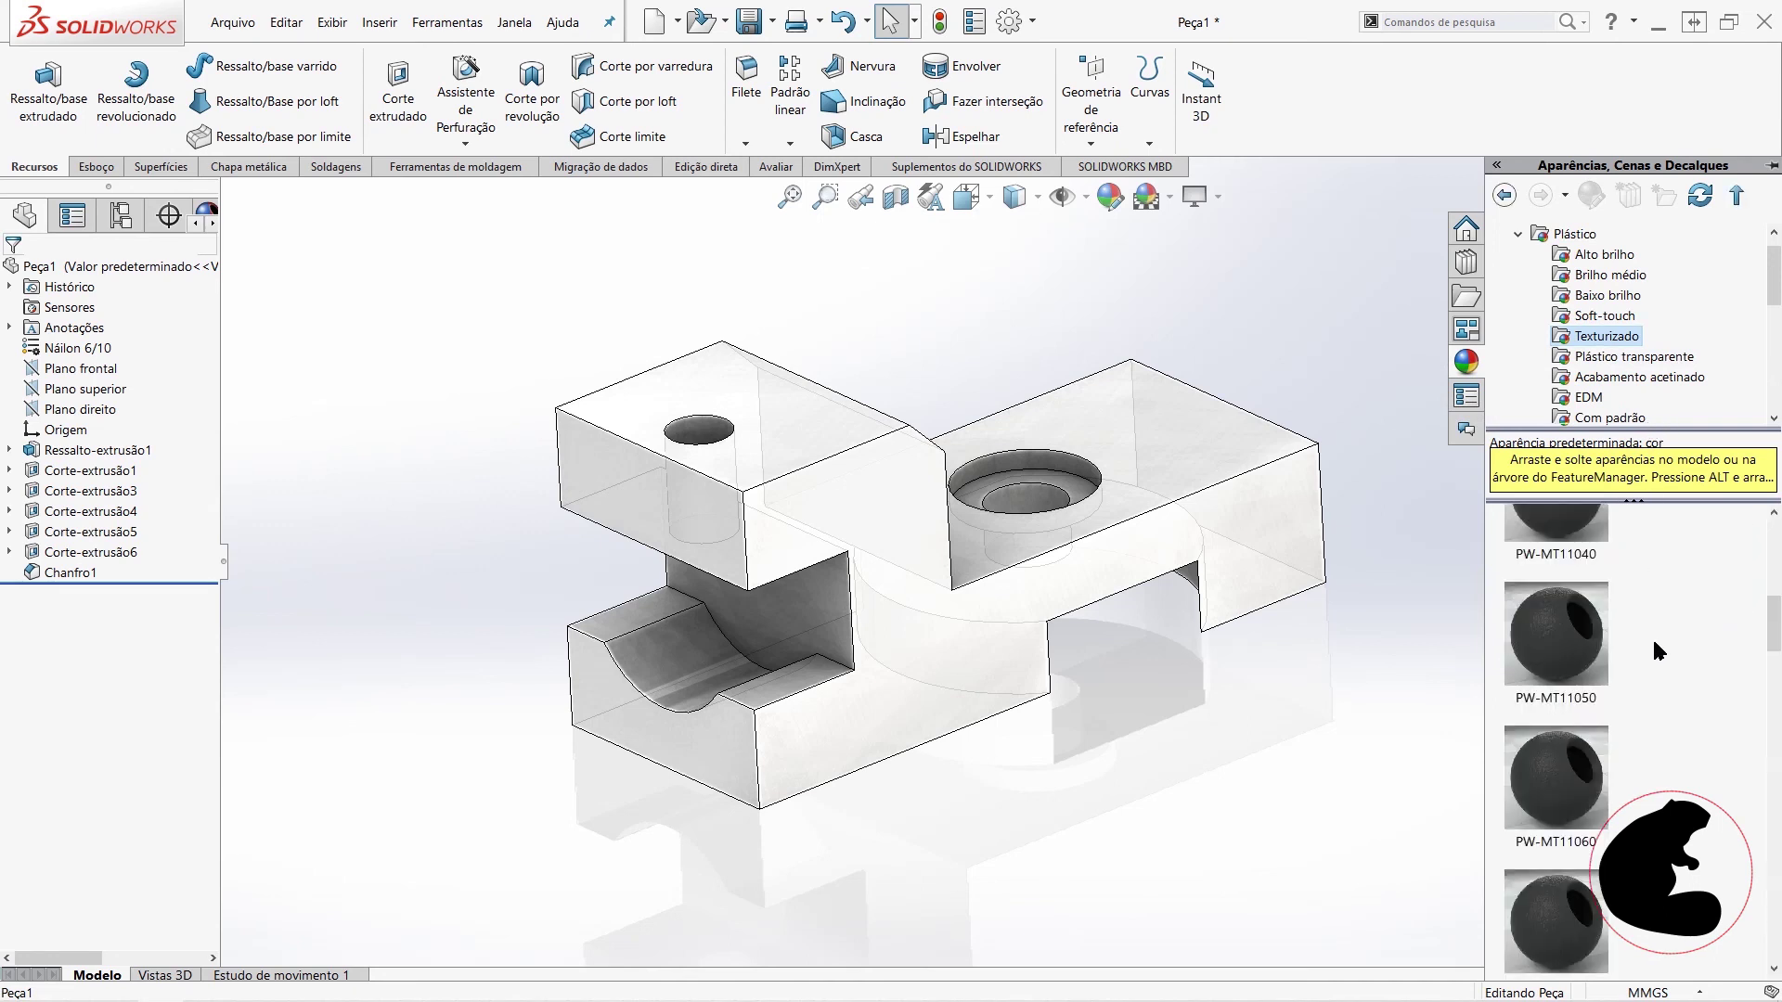
scroll(1678, 648, "down", 2)
scroll(1678, 654, "down", 2)
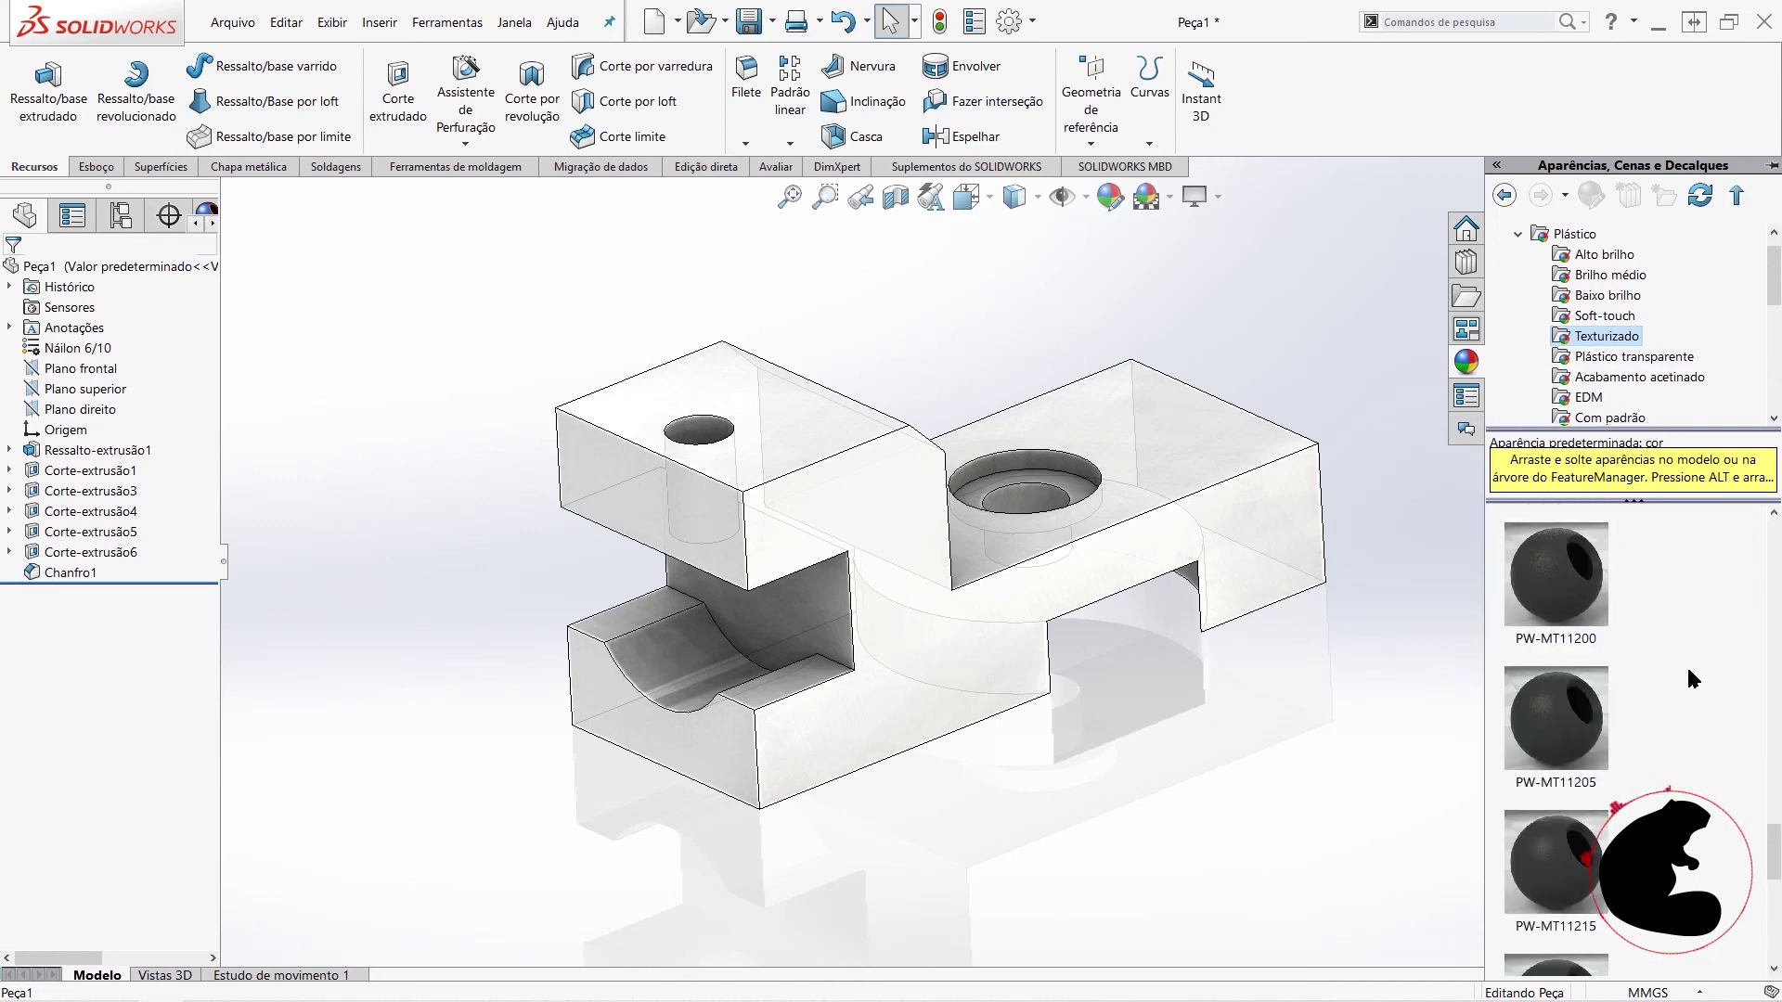
scroll(1685, 664, "up", 1)
- Drag PW-MT11150 branco onto the model, apply it to the whole part, and review it
left_click_drag(1575, 713, 875, 489)
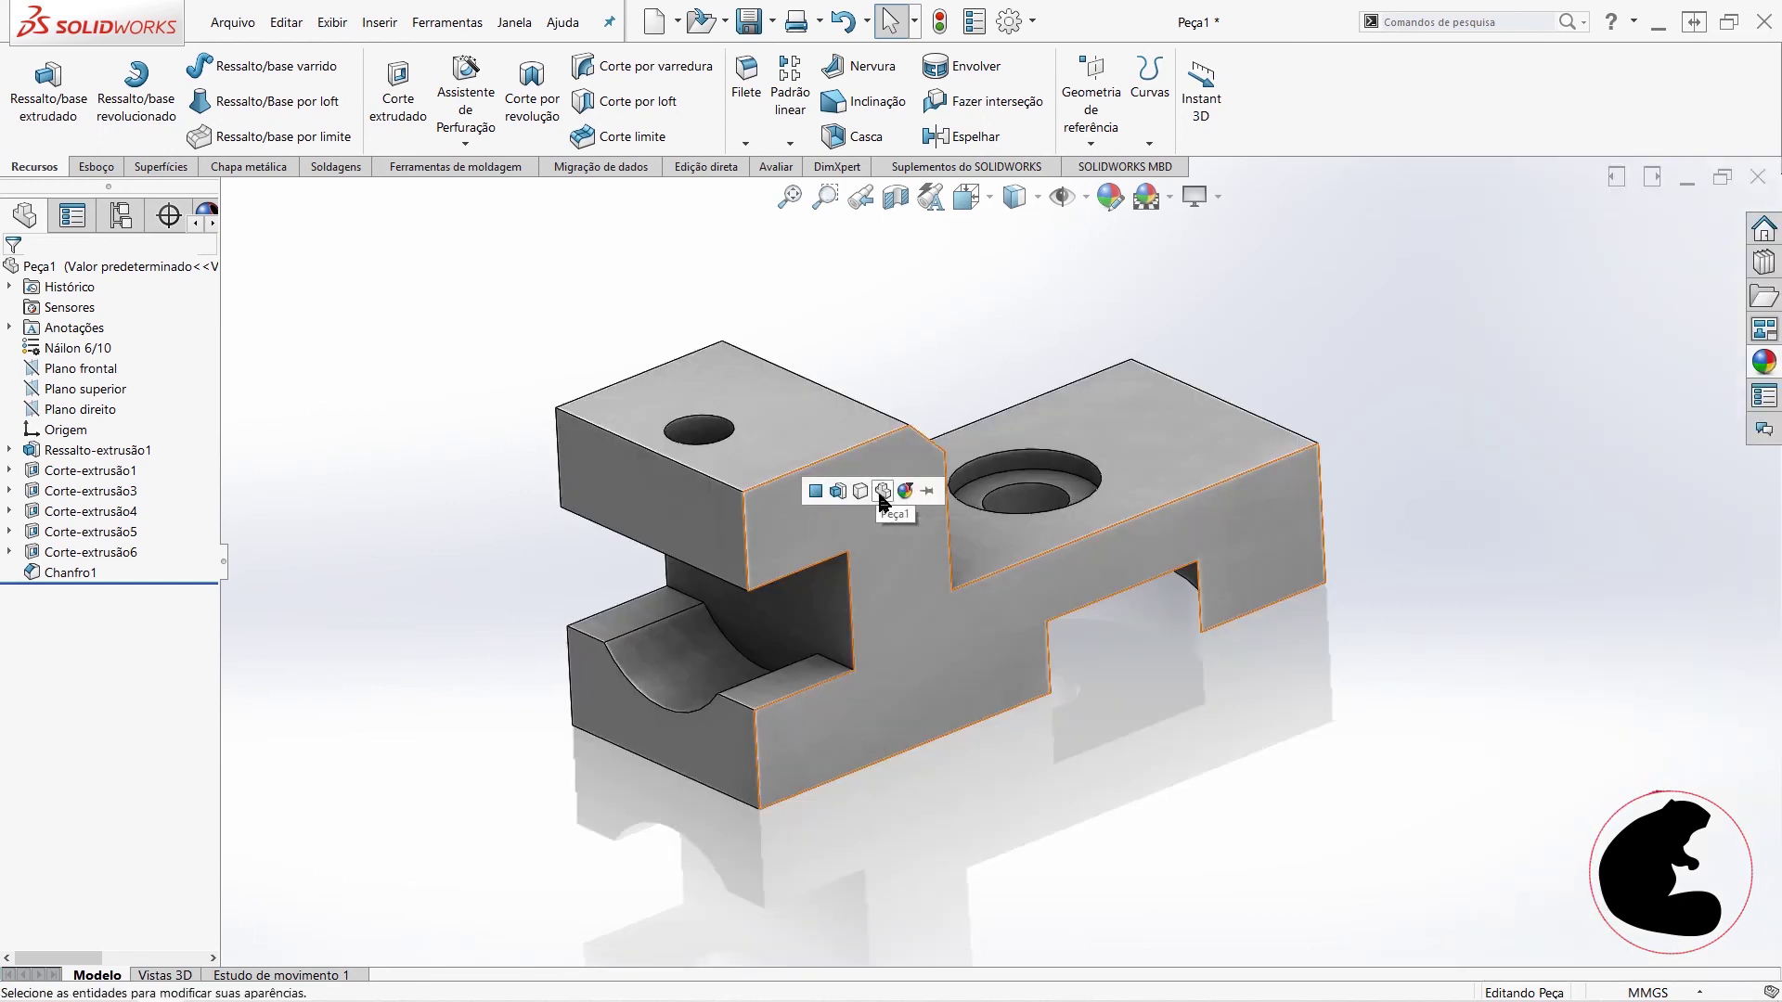
left_click(860, 492)
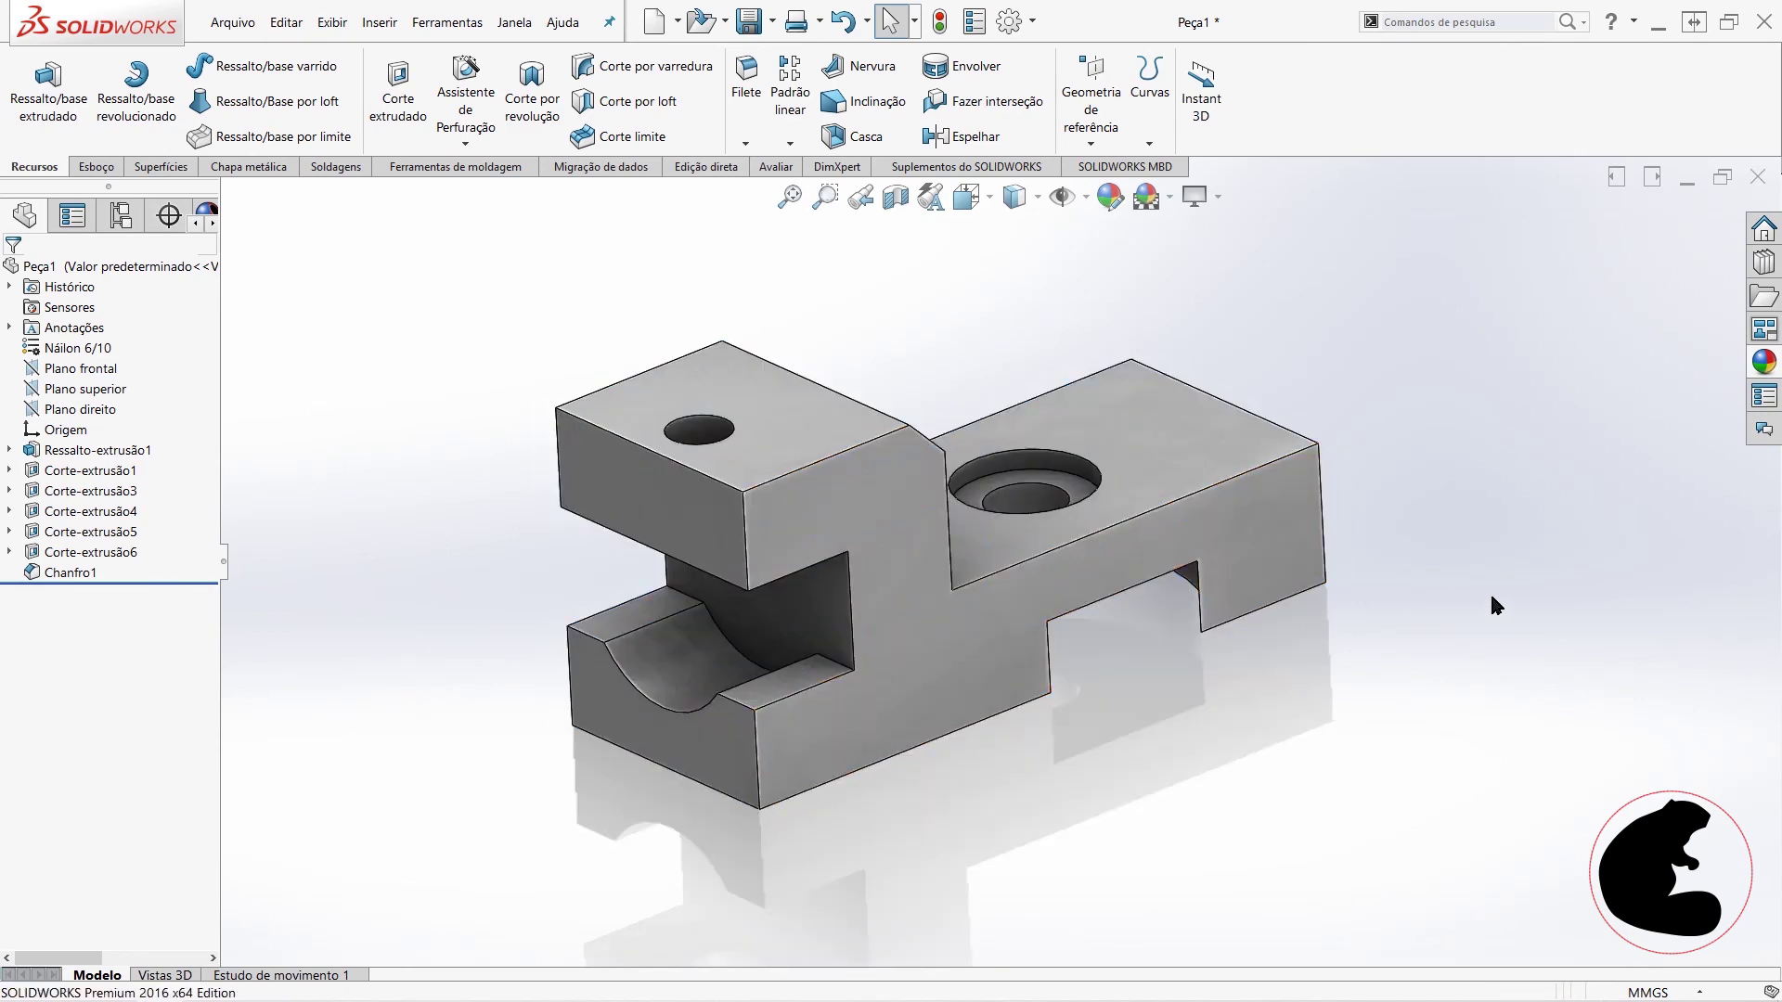
mouse_move(1162, 564)
middle_mouse_down()
mouse_move(1195, 501)
mouse_move(1312, 477)
mouse_move(1356, 581)
mouse_move(1293, 625)
mouse_move(1159, 561)
mouse_move(1241, 720)
mouse_move(1096, 520)
mouse_move(1038, 487)
middle_mouse_up()
scroll(821, 491, "down", 4)
scroll(1188, 549, "up", 2)
scroll(1065, 668, "up", 3)
middle_click_drag(1065, 668, 971, 645)
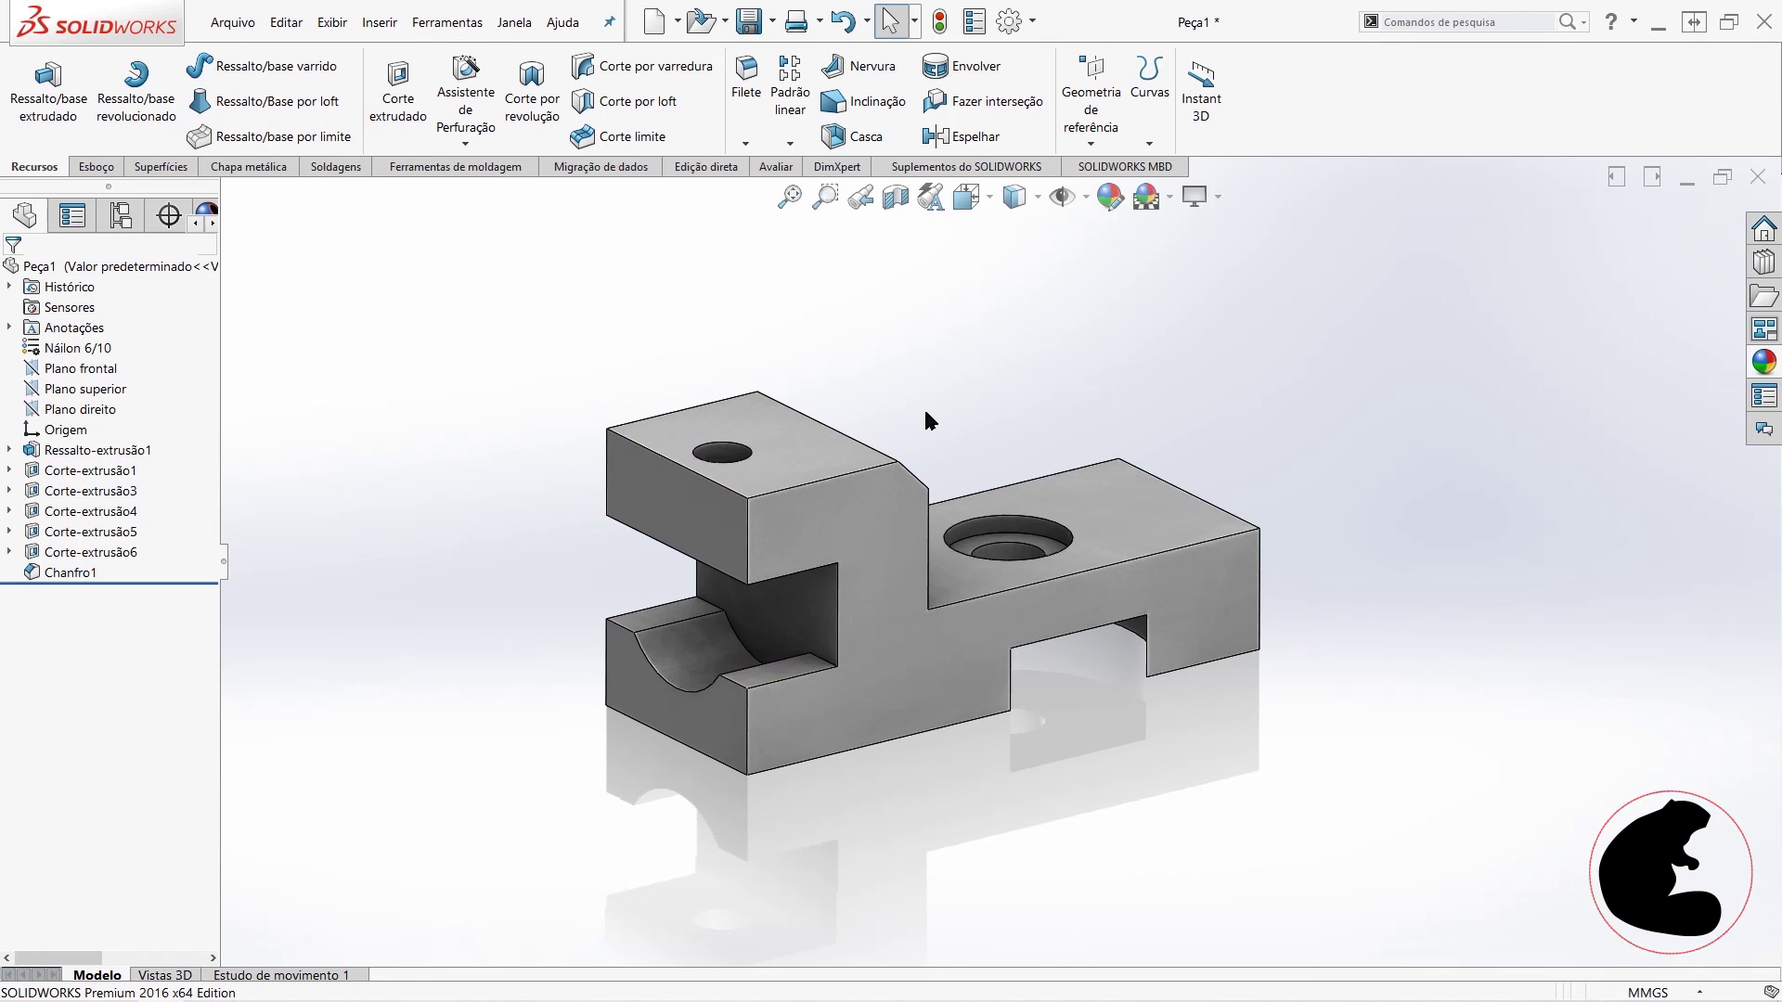
left_click(225, 562)
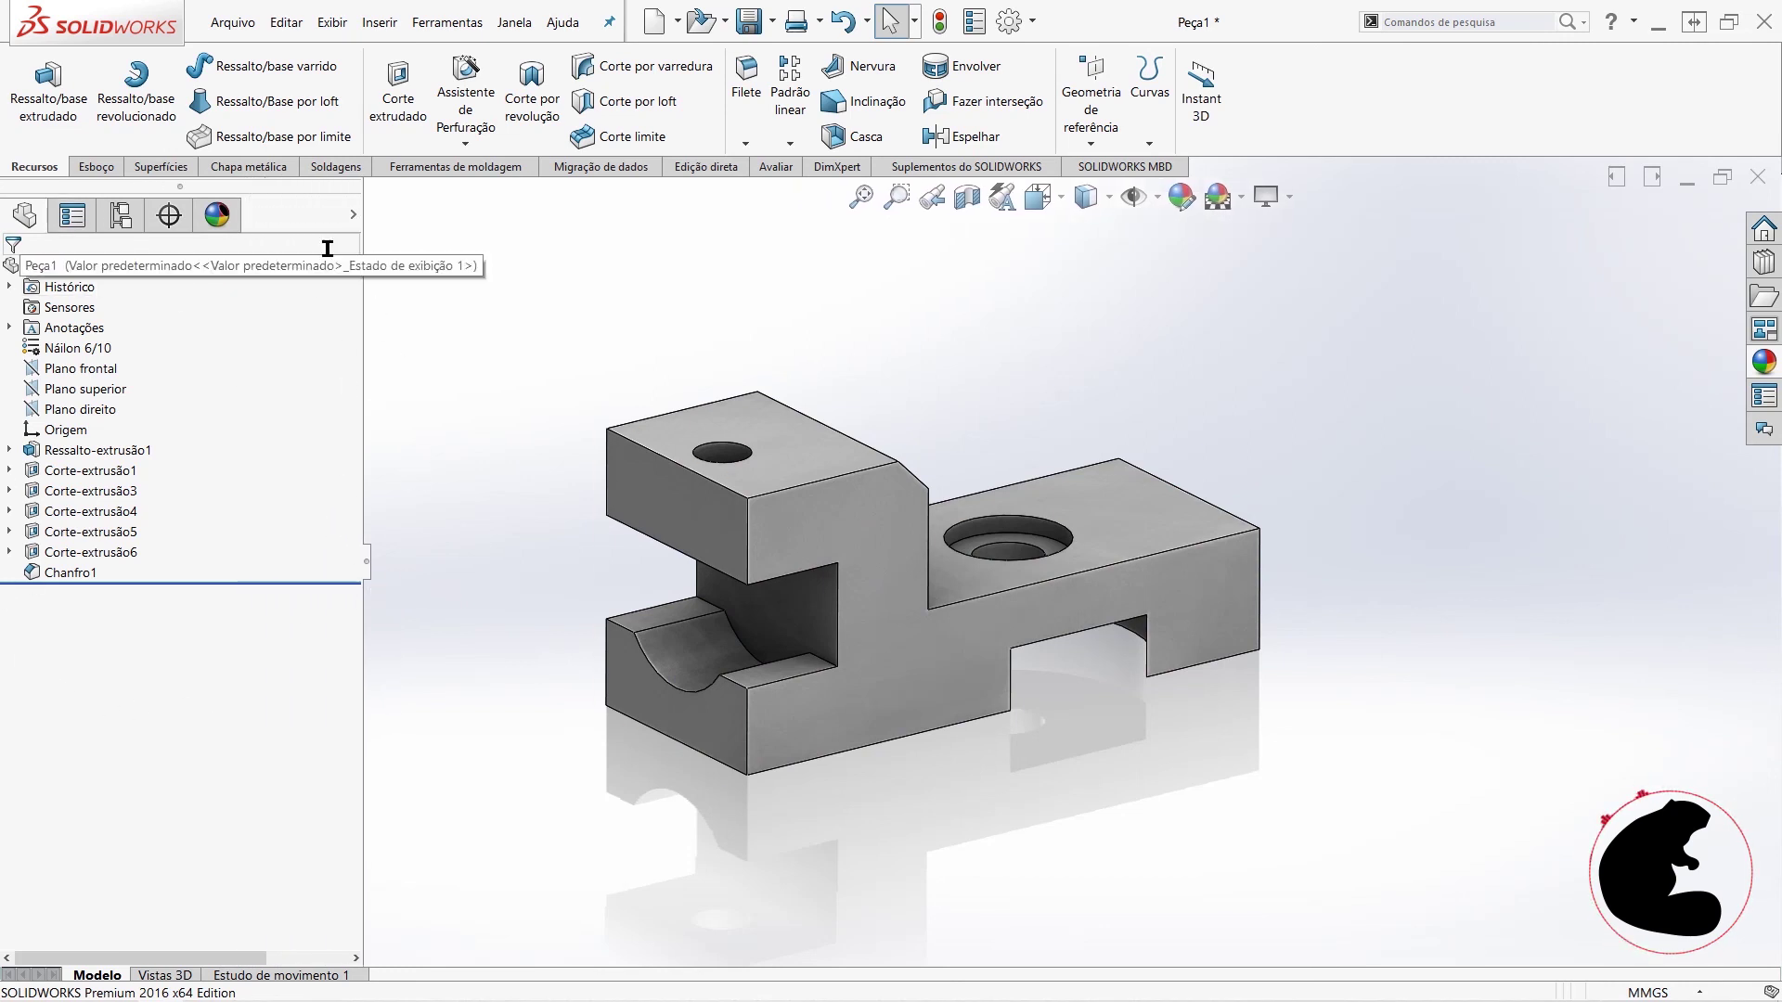
- Recolour PW-MT11150 branco, trying cyan and green before settling on yellow (RGB 255, 224, 7)
left_click(220, 218)
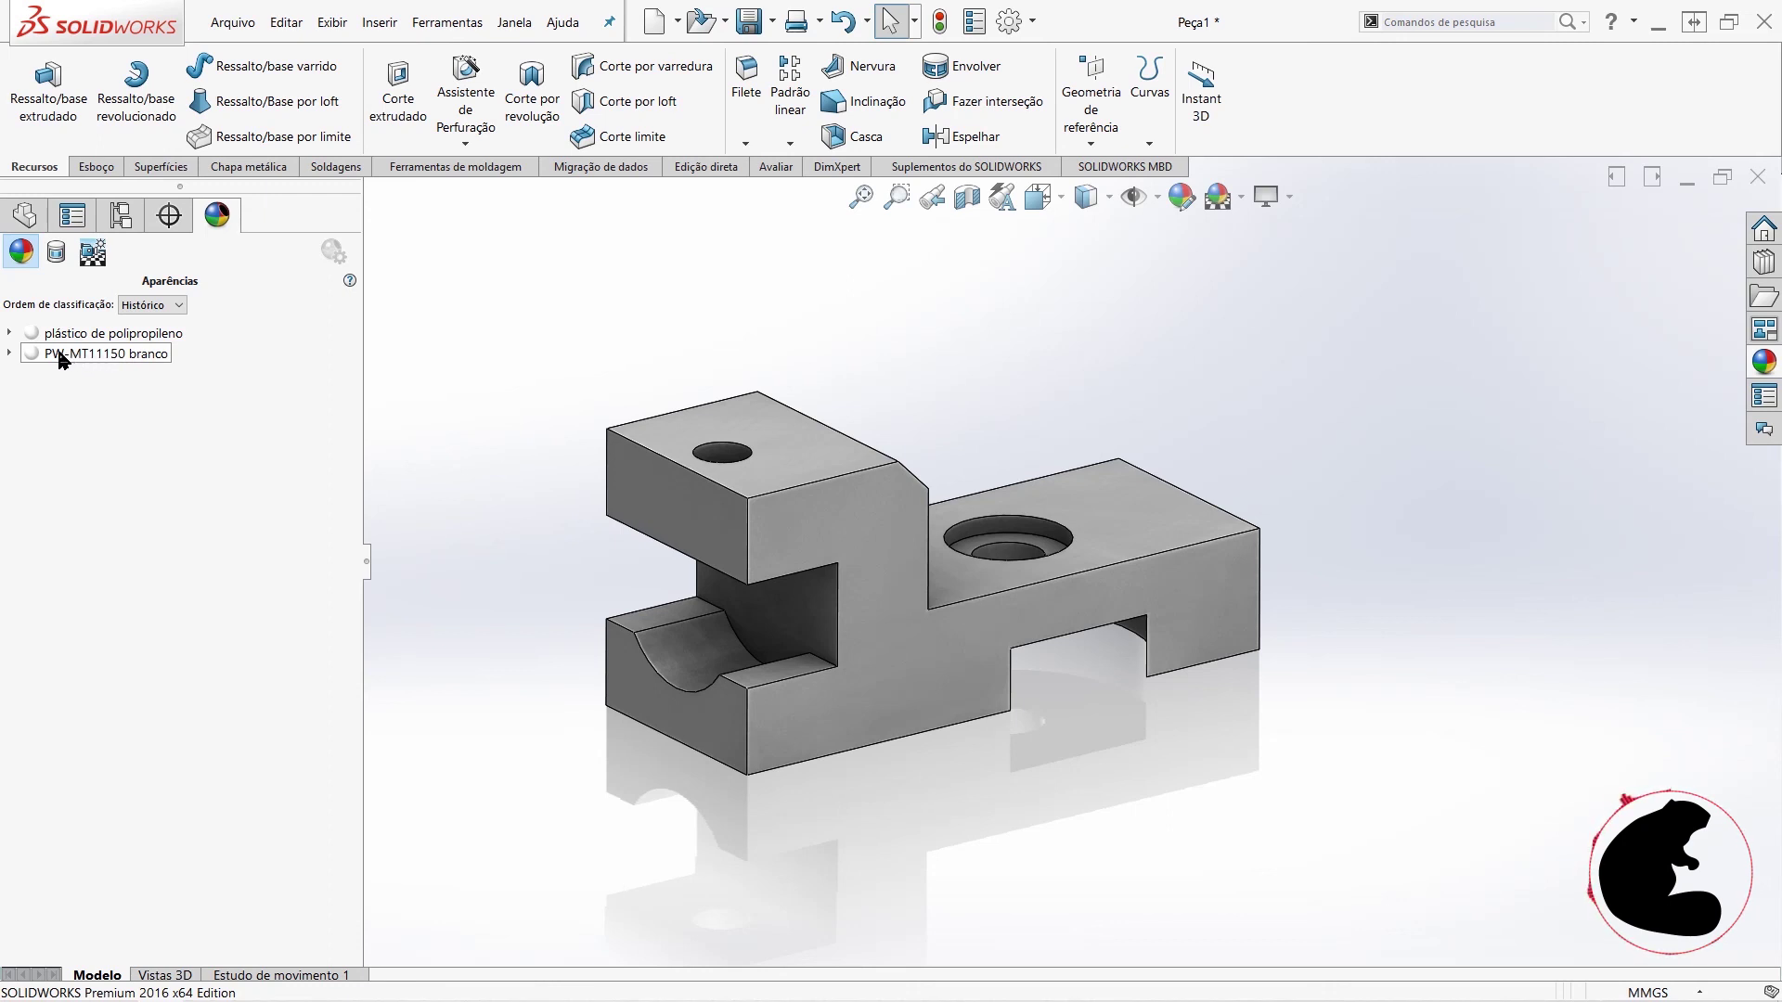
right_click(61, 358)
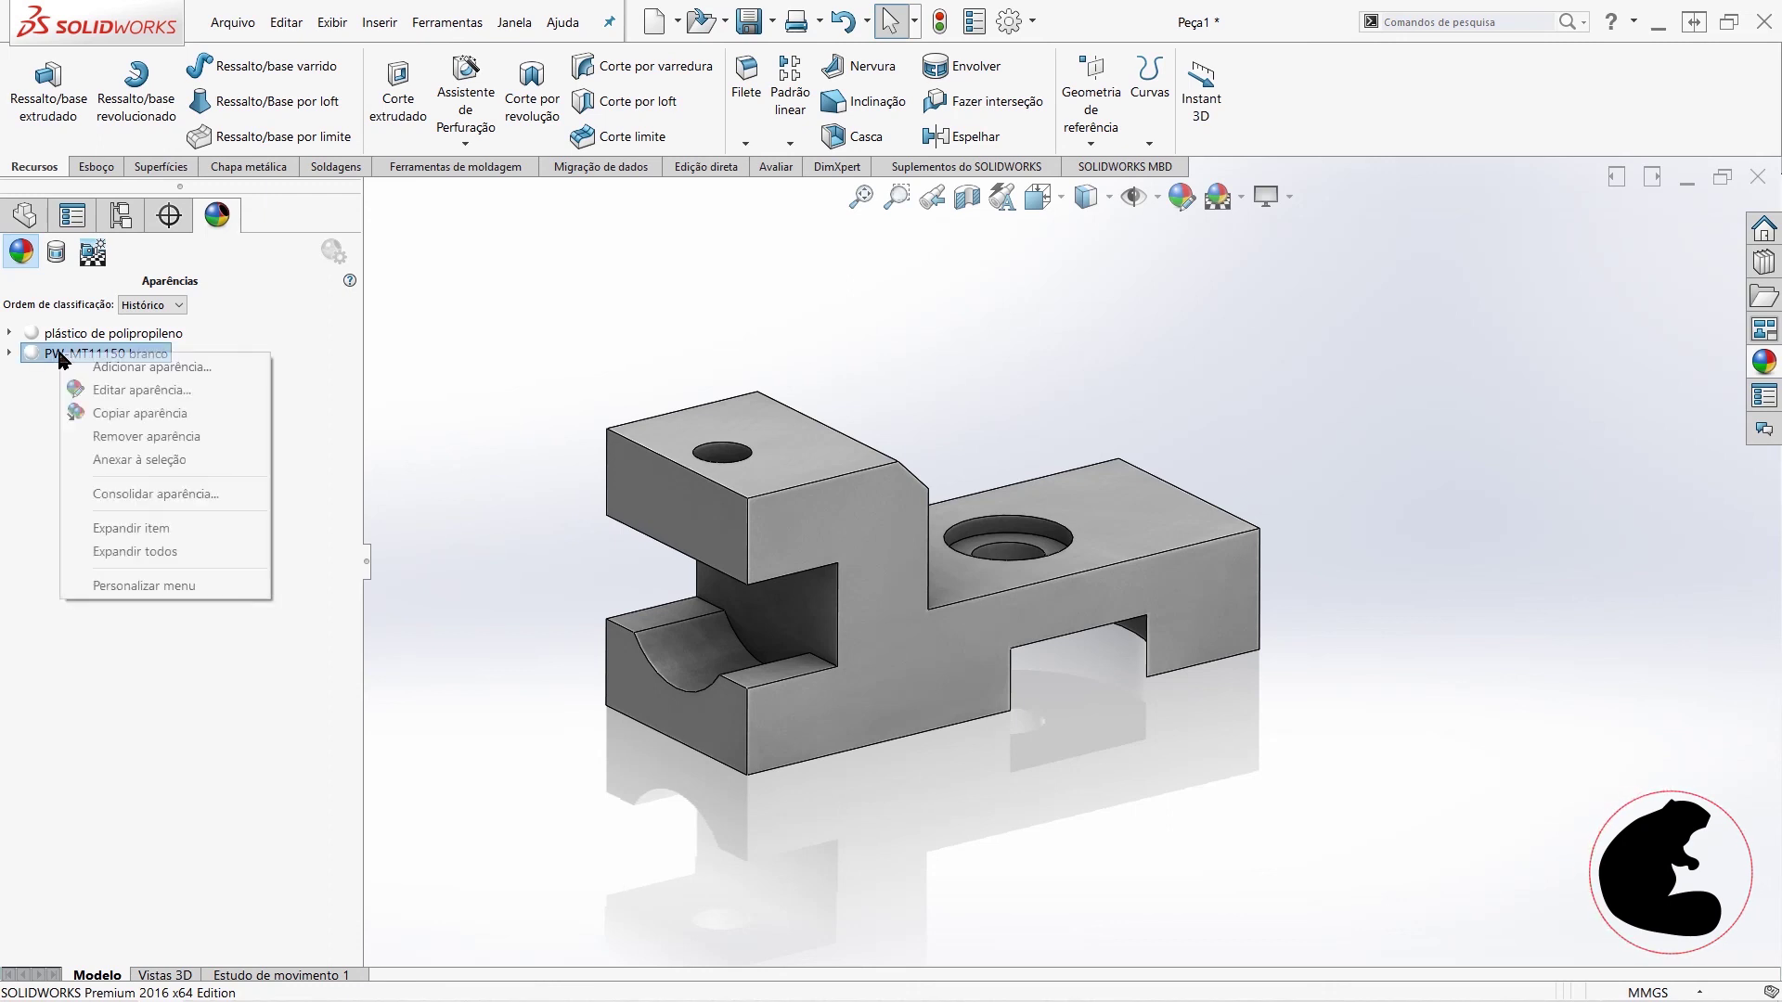
left_click(123, 391)
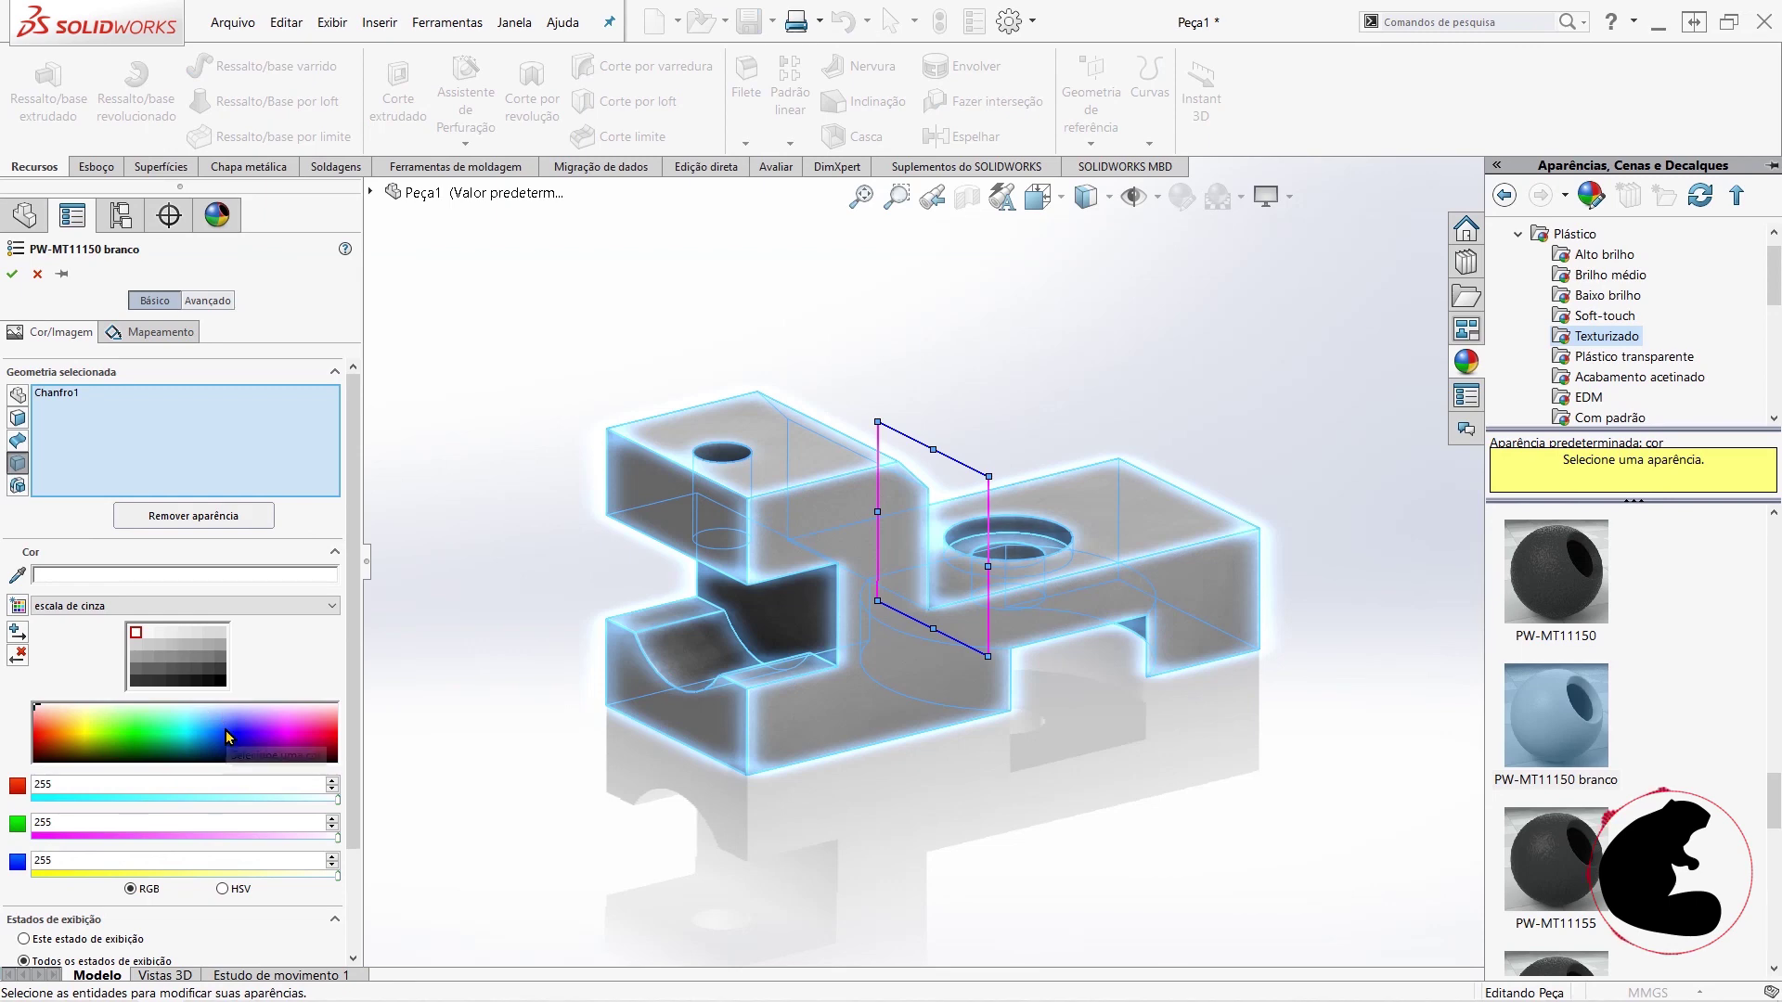
left_click(192, 727)
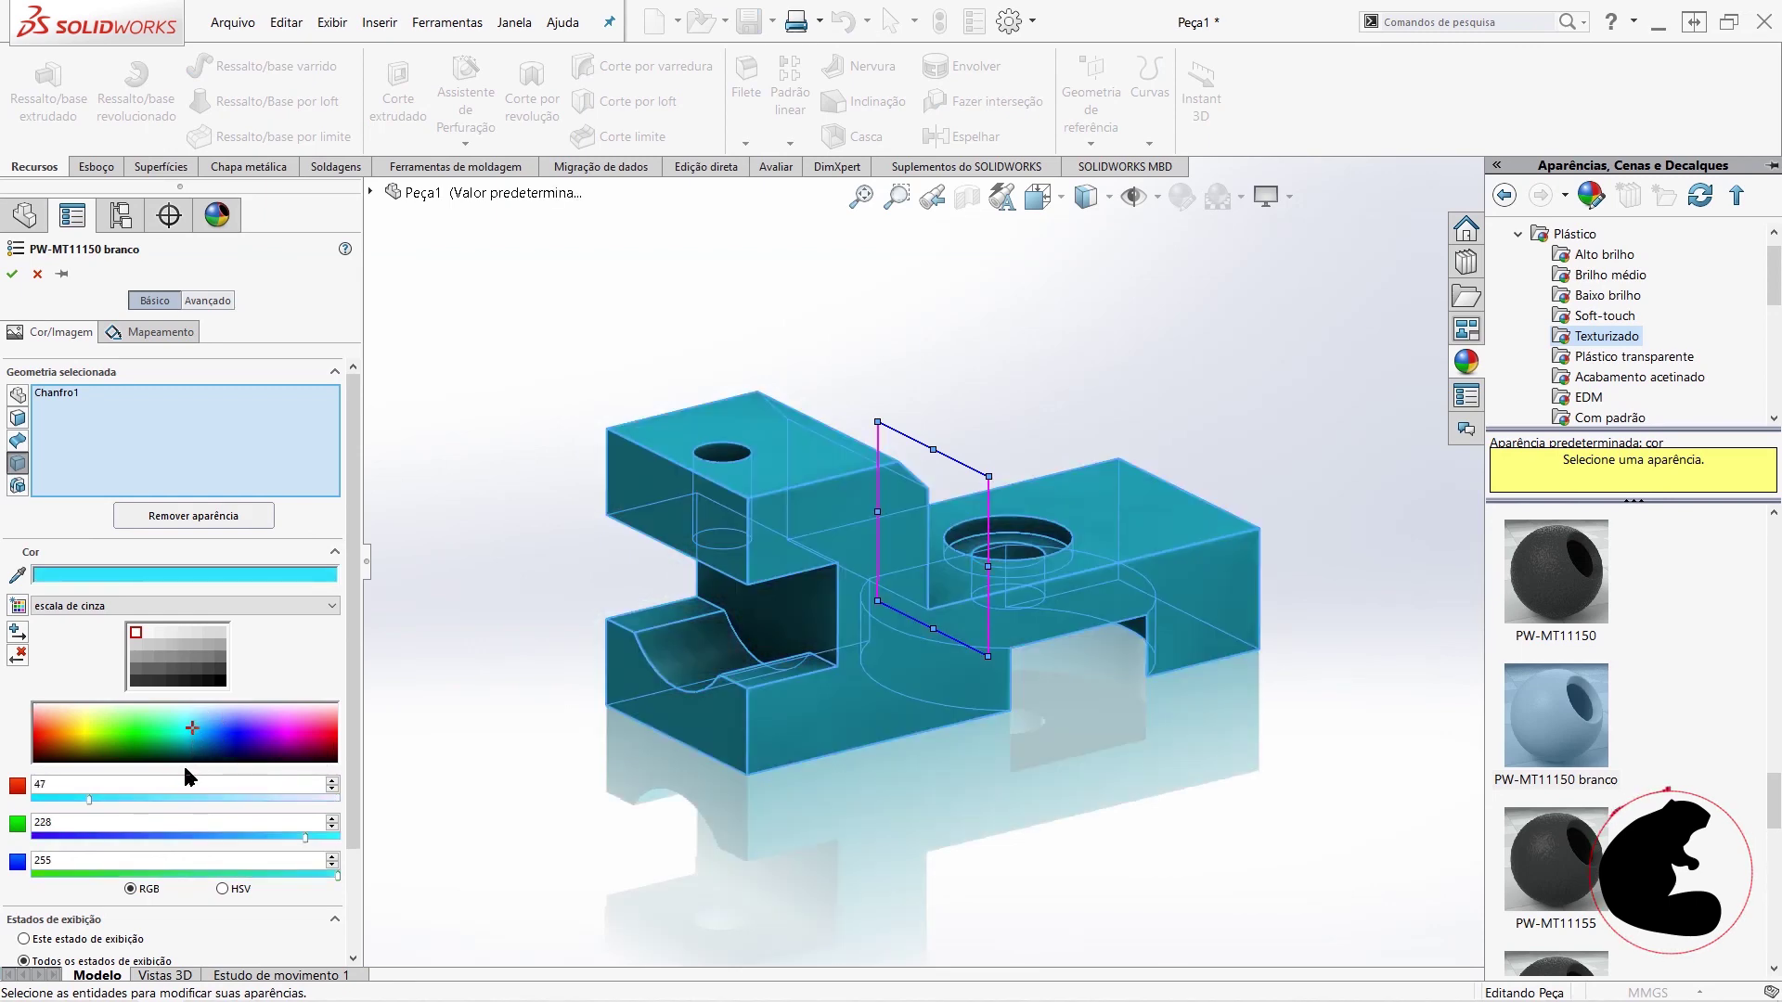
left_click(151, 743)
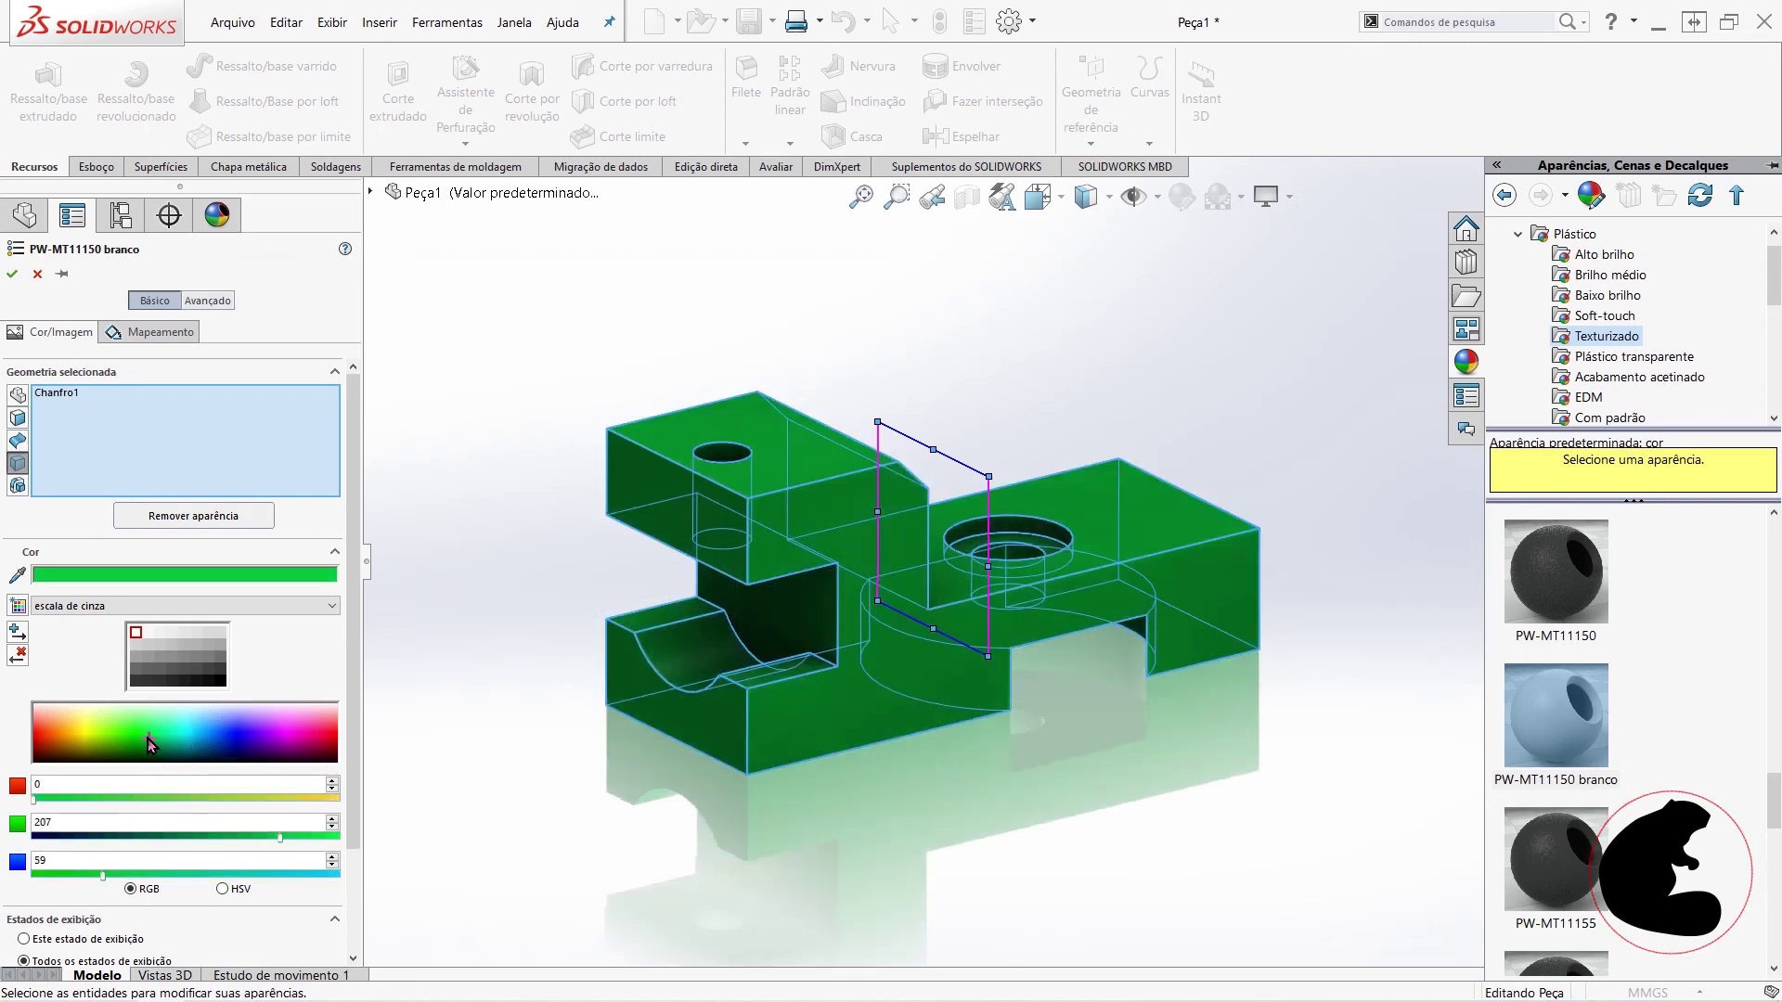
left_click(78, 730)
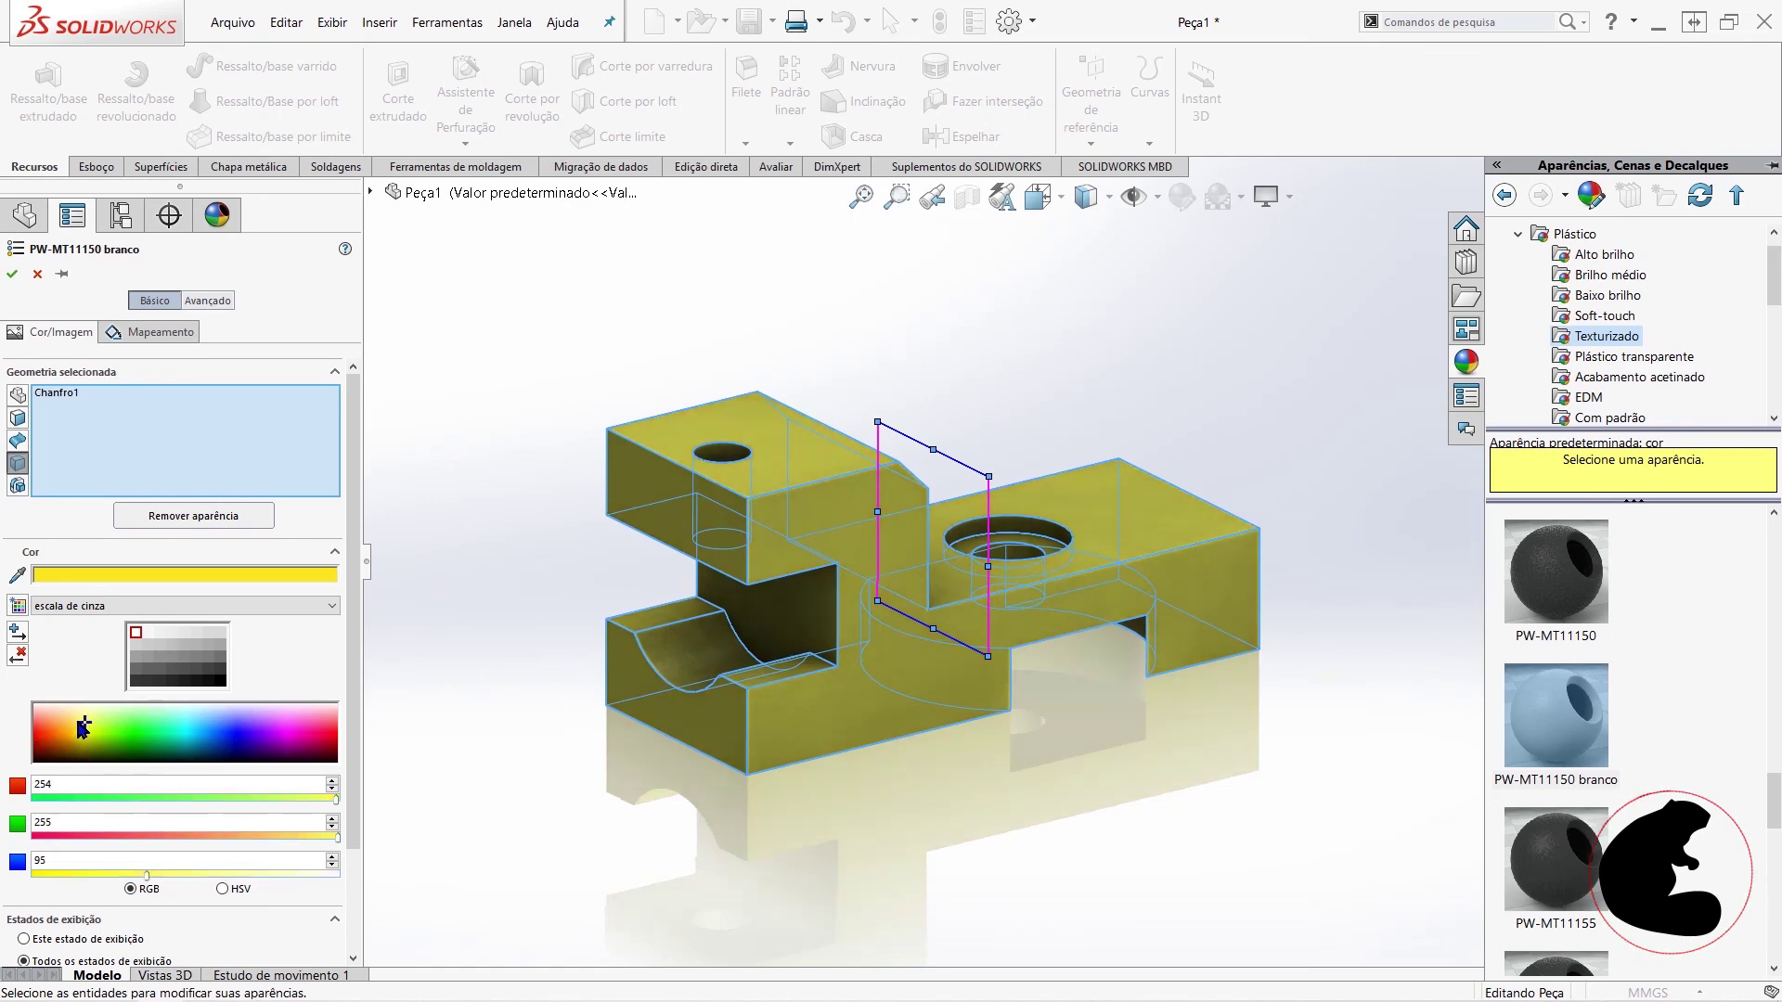
left_click(78, 734)
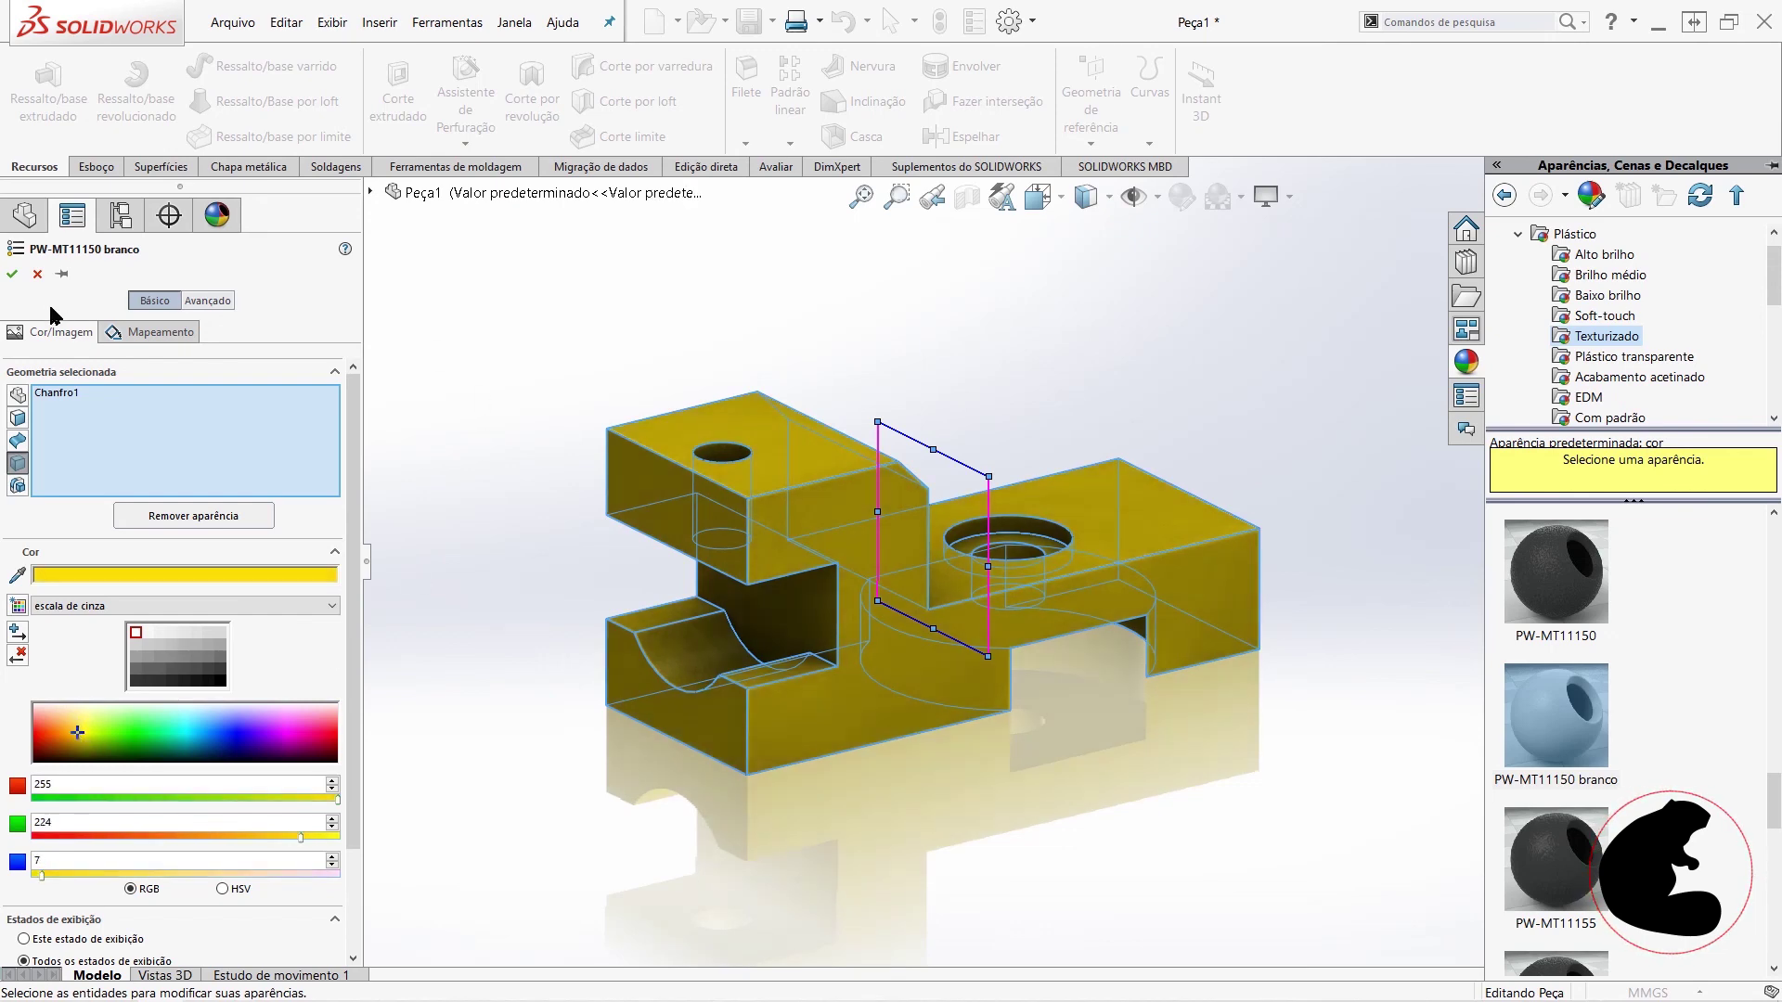
left_click(13, 276)
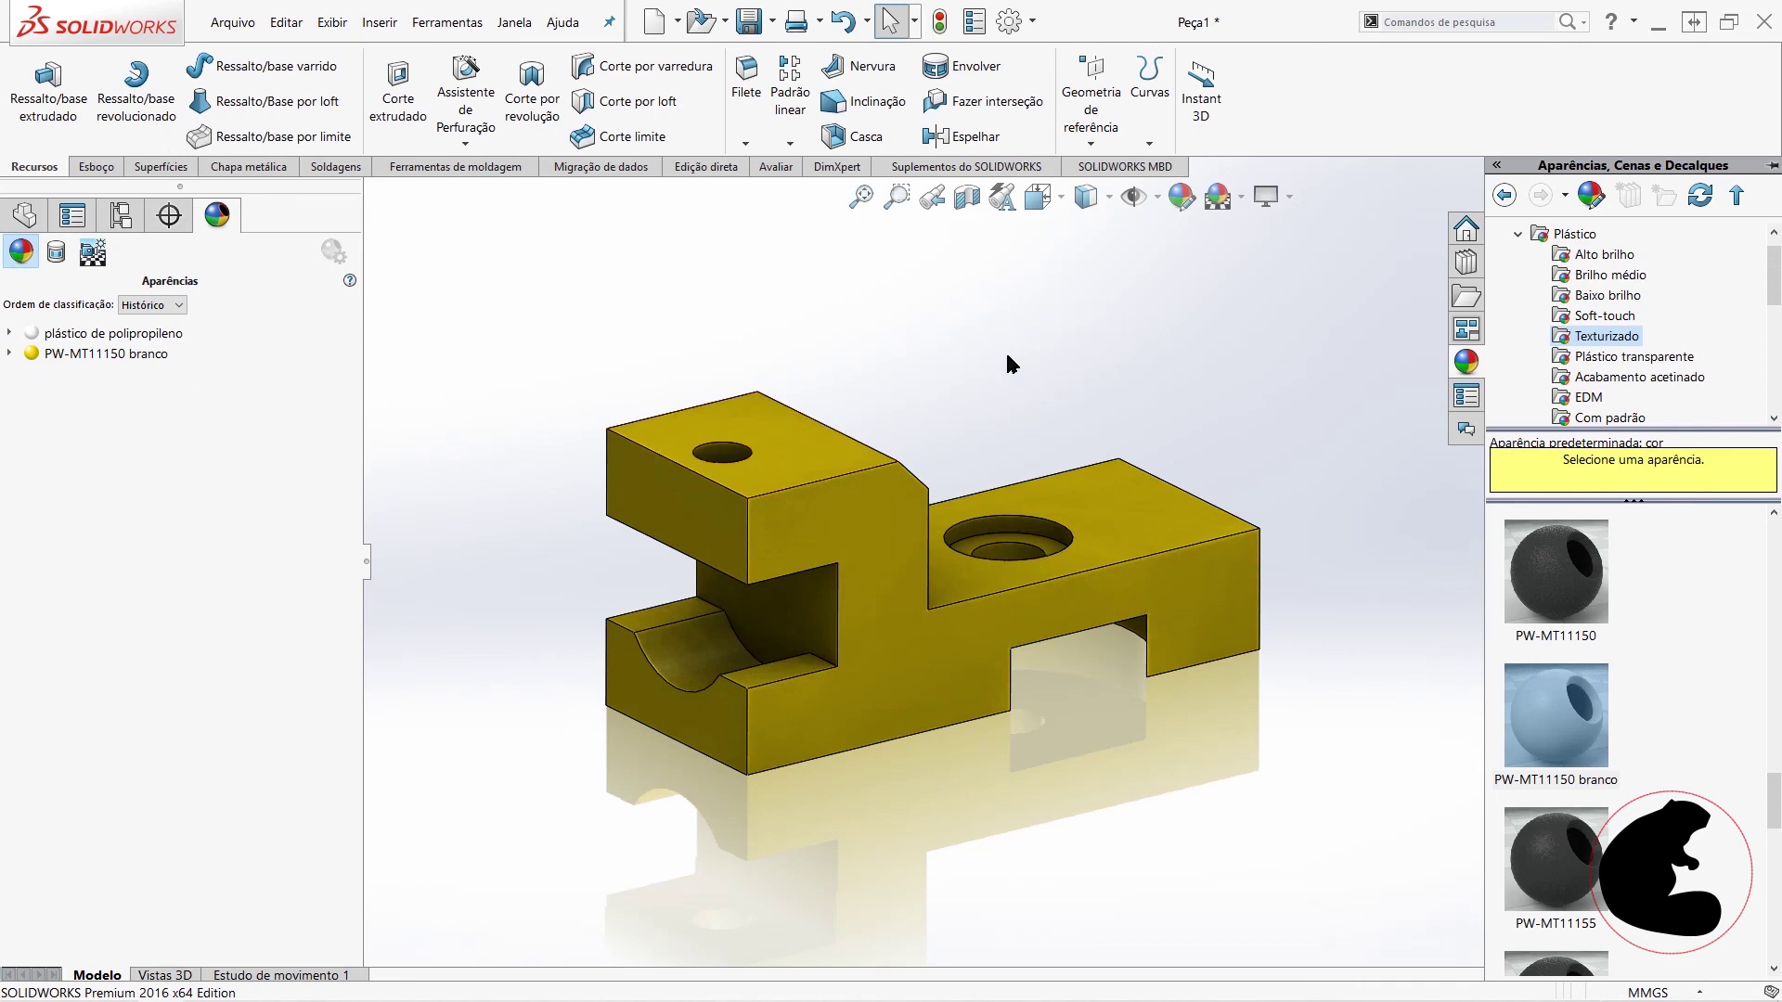
left_click(367, 561)
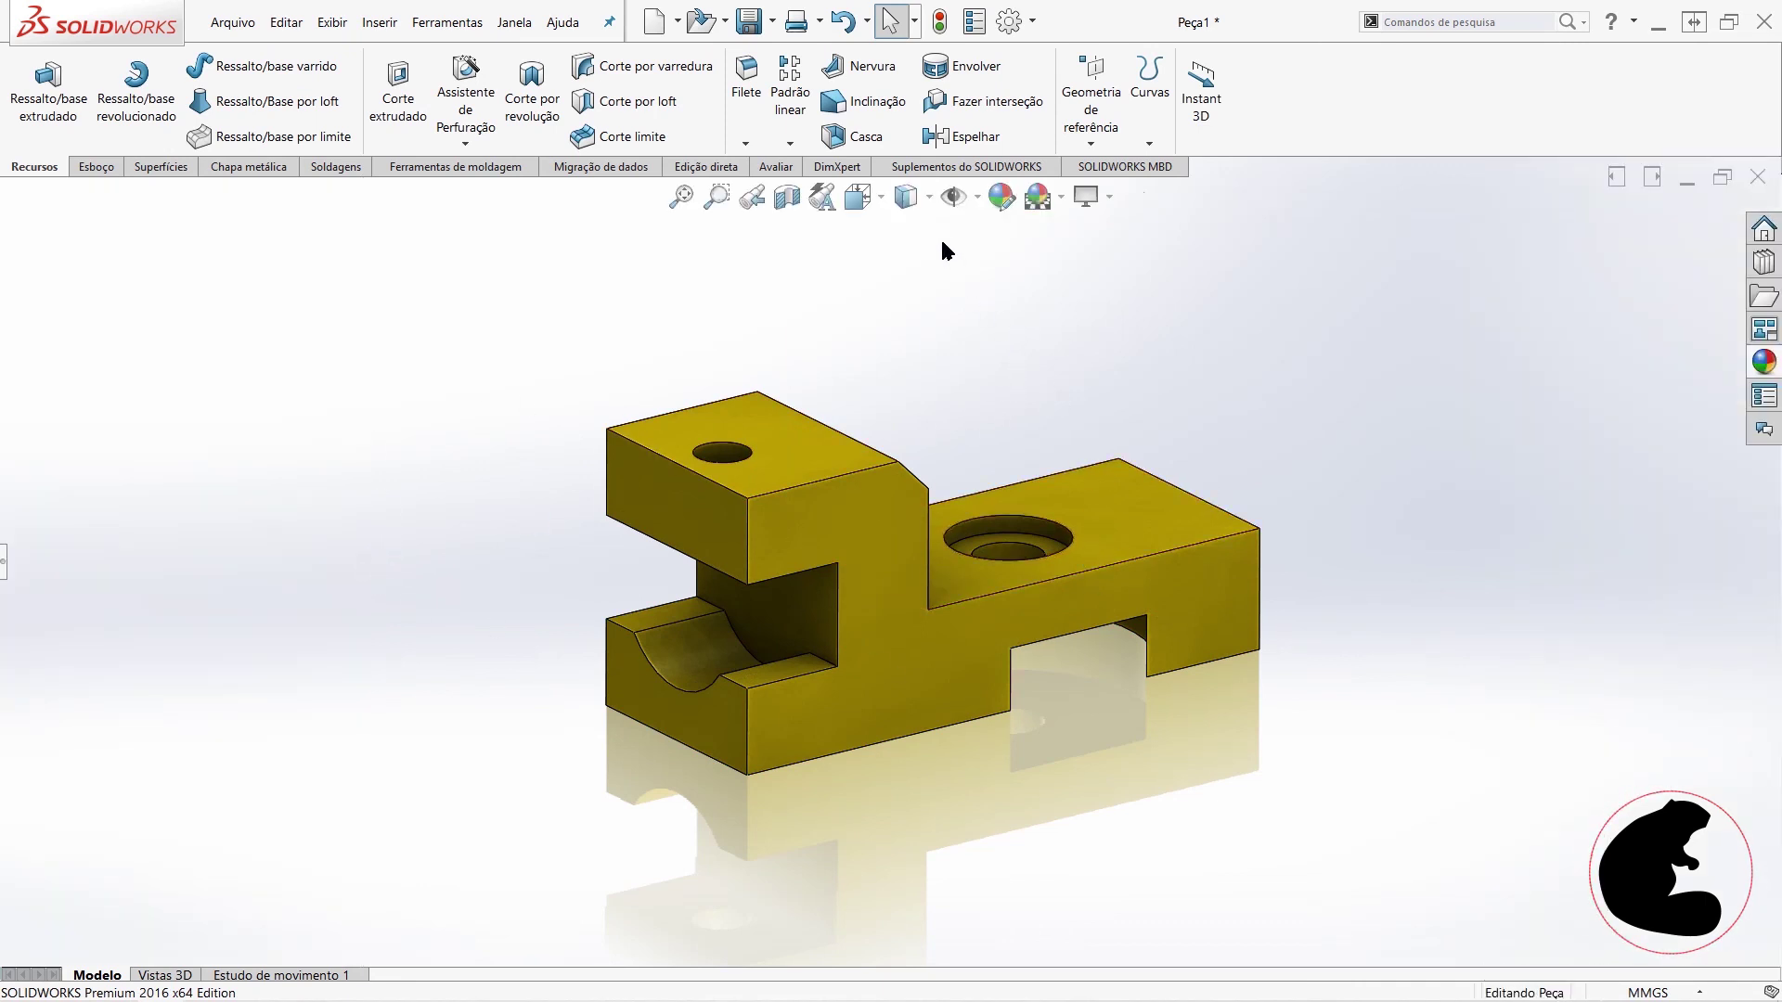
- Snap the yellow part to standard isometric and set the display style to Shaded without edges
middle_click_drag(1042, 663, 1054, 685)
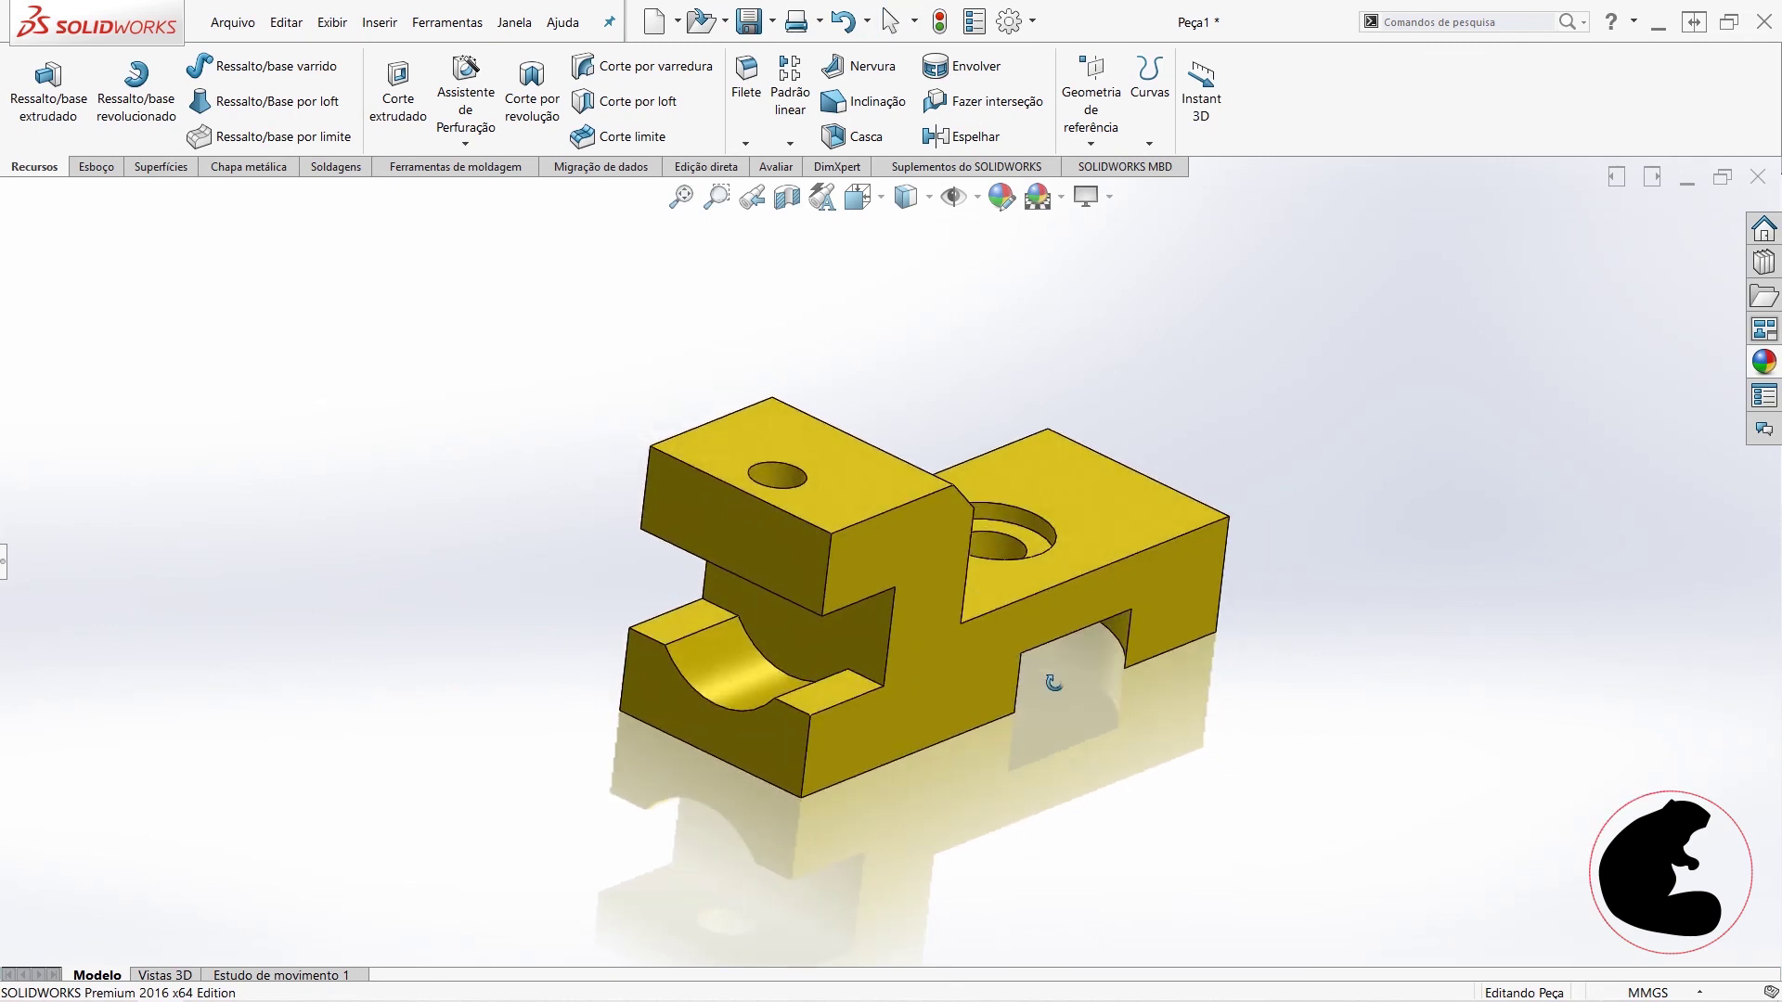
key("ctrl+7")
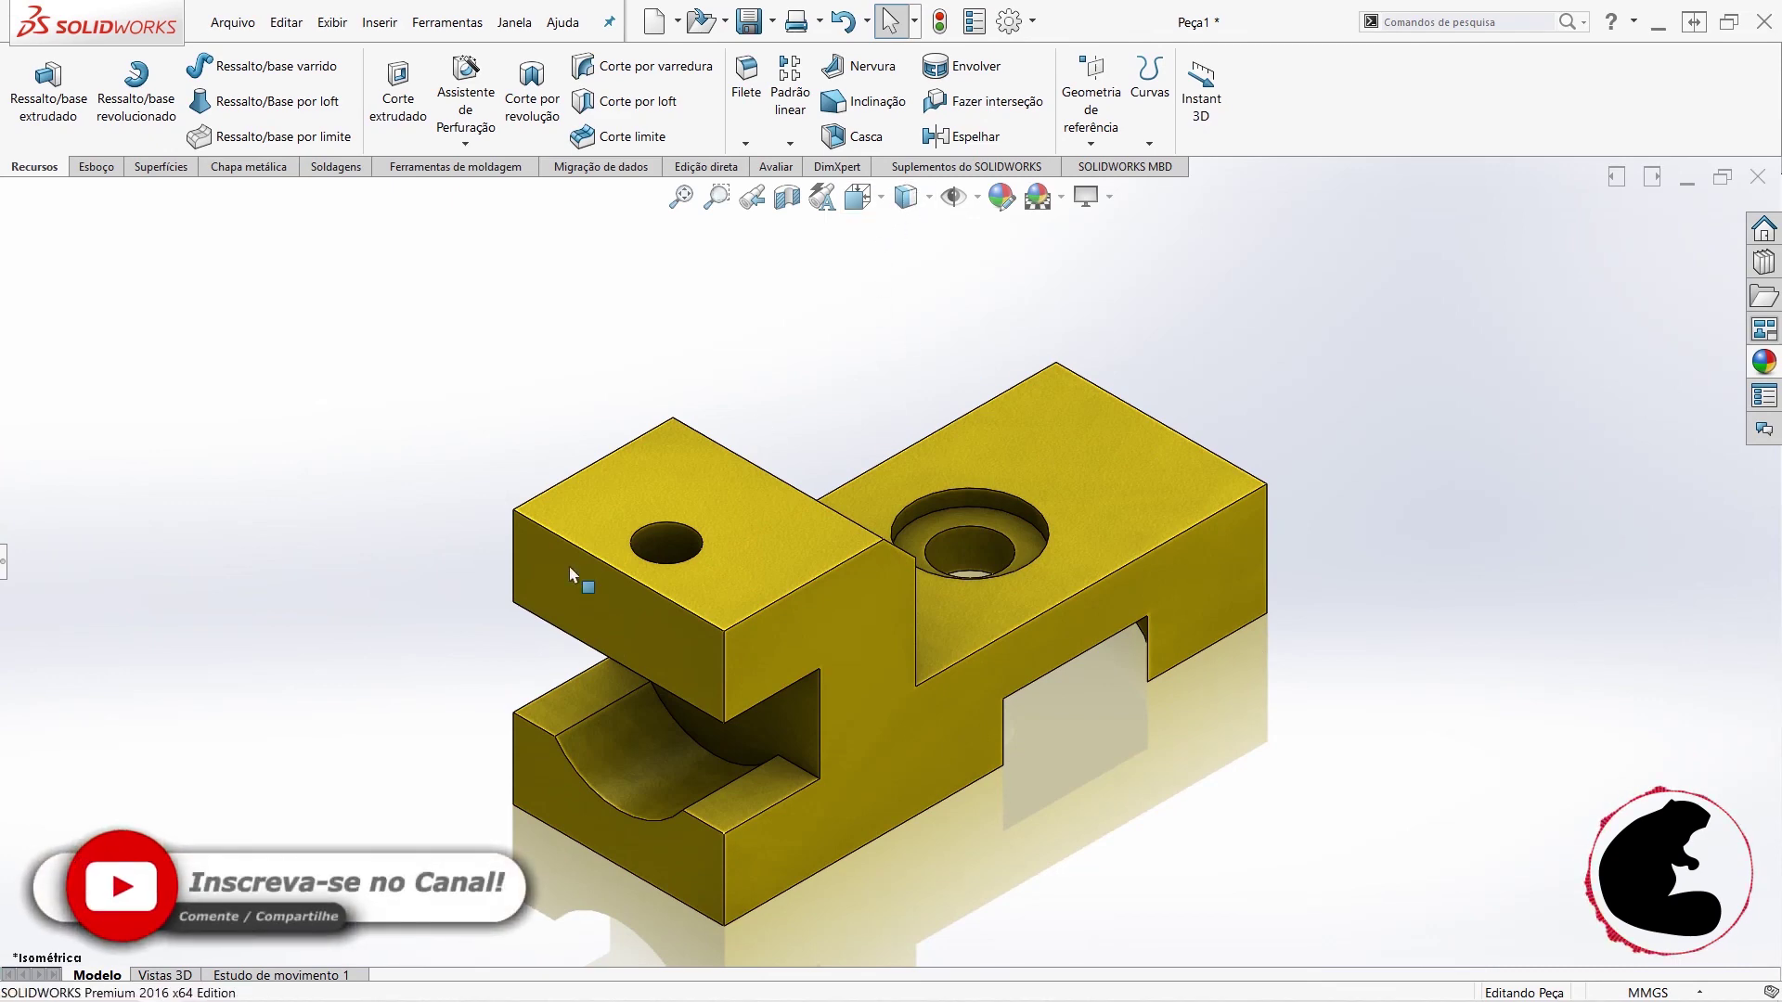
left_click(926, 197)
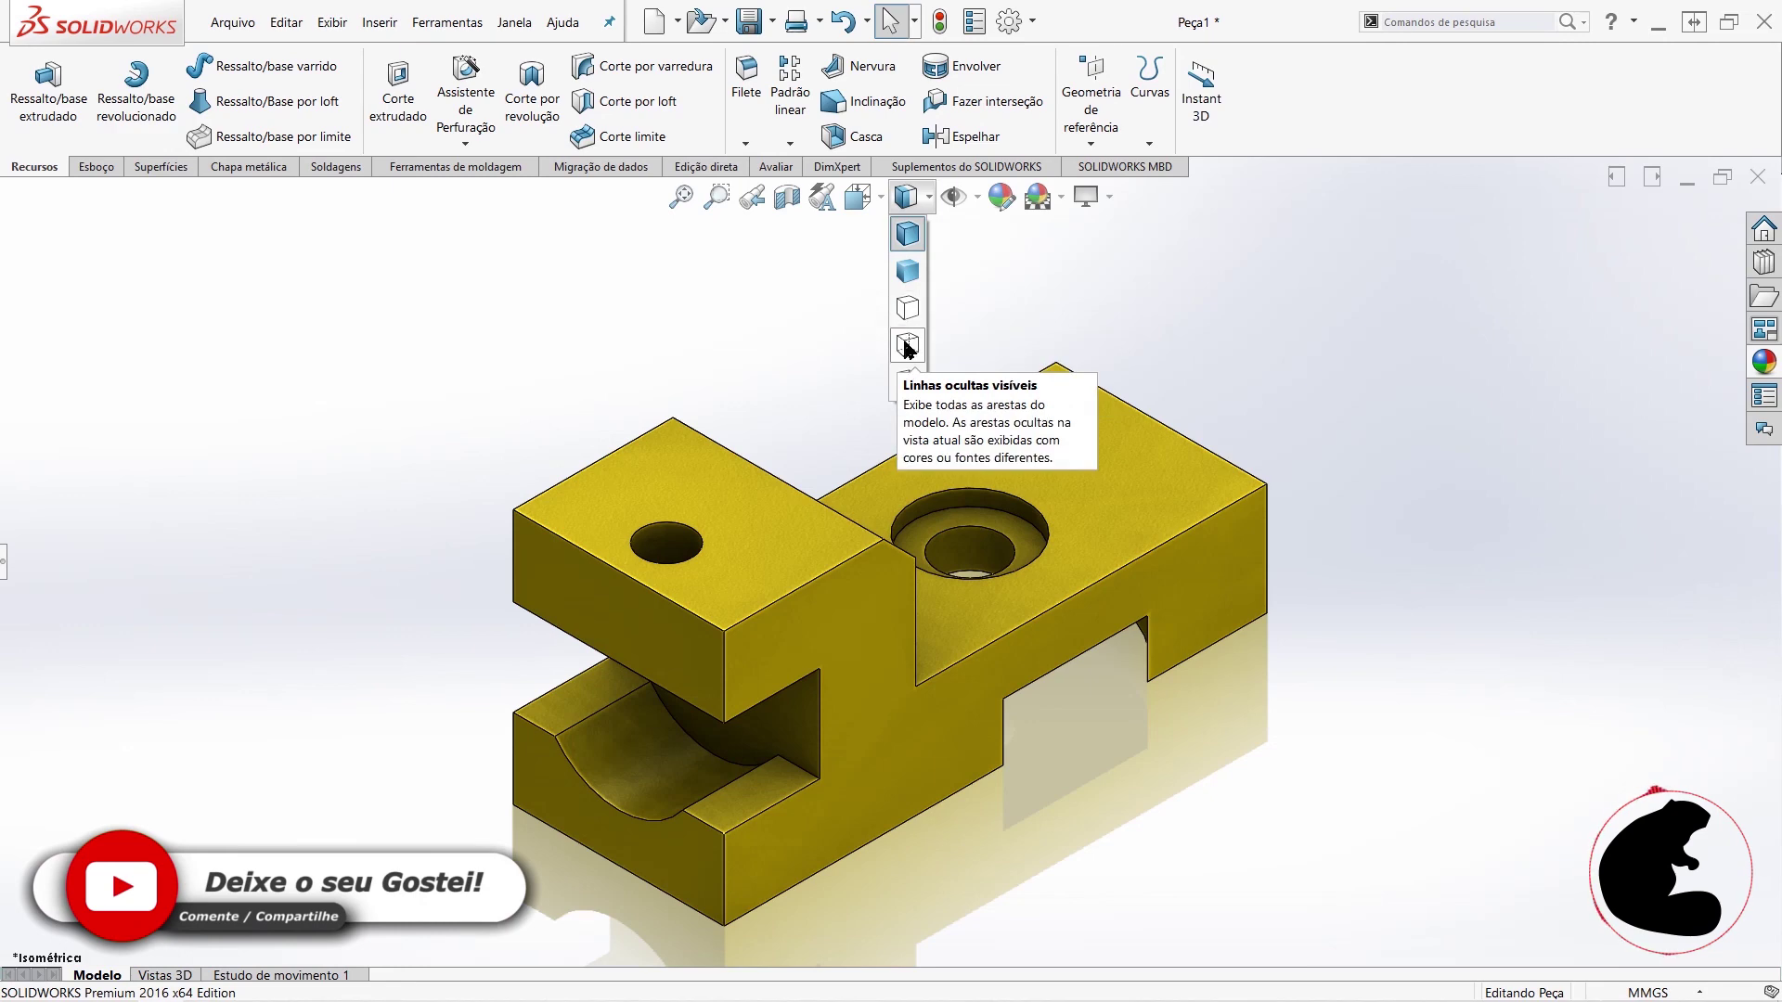
left_click(909, 272)
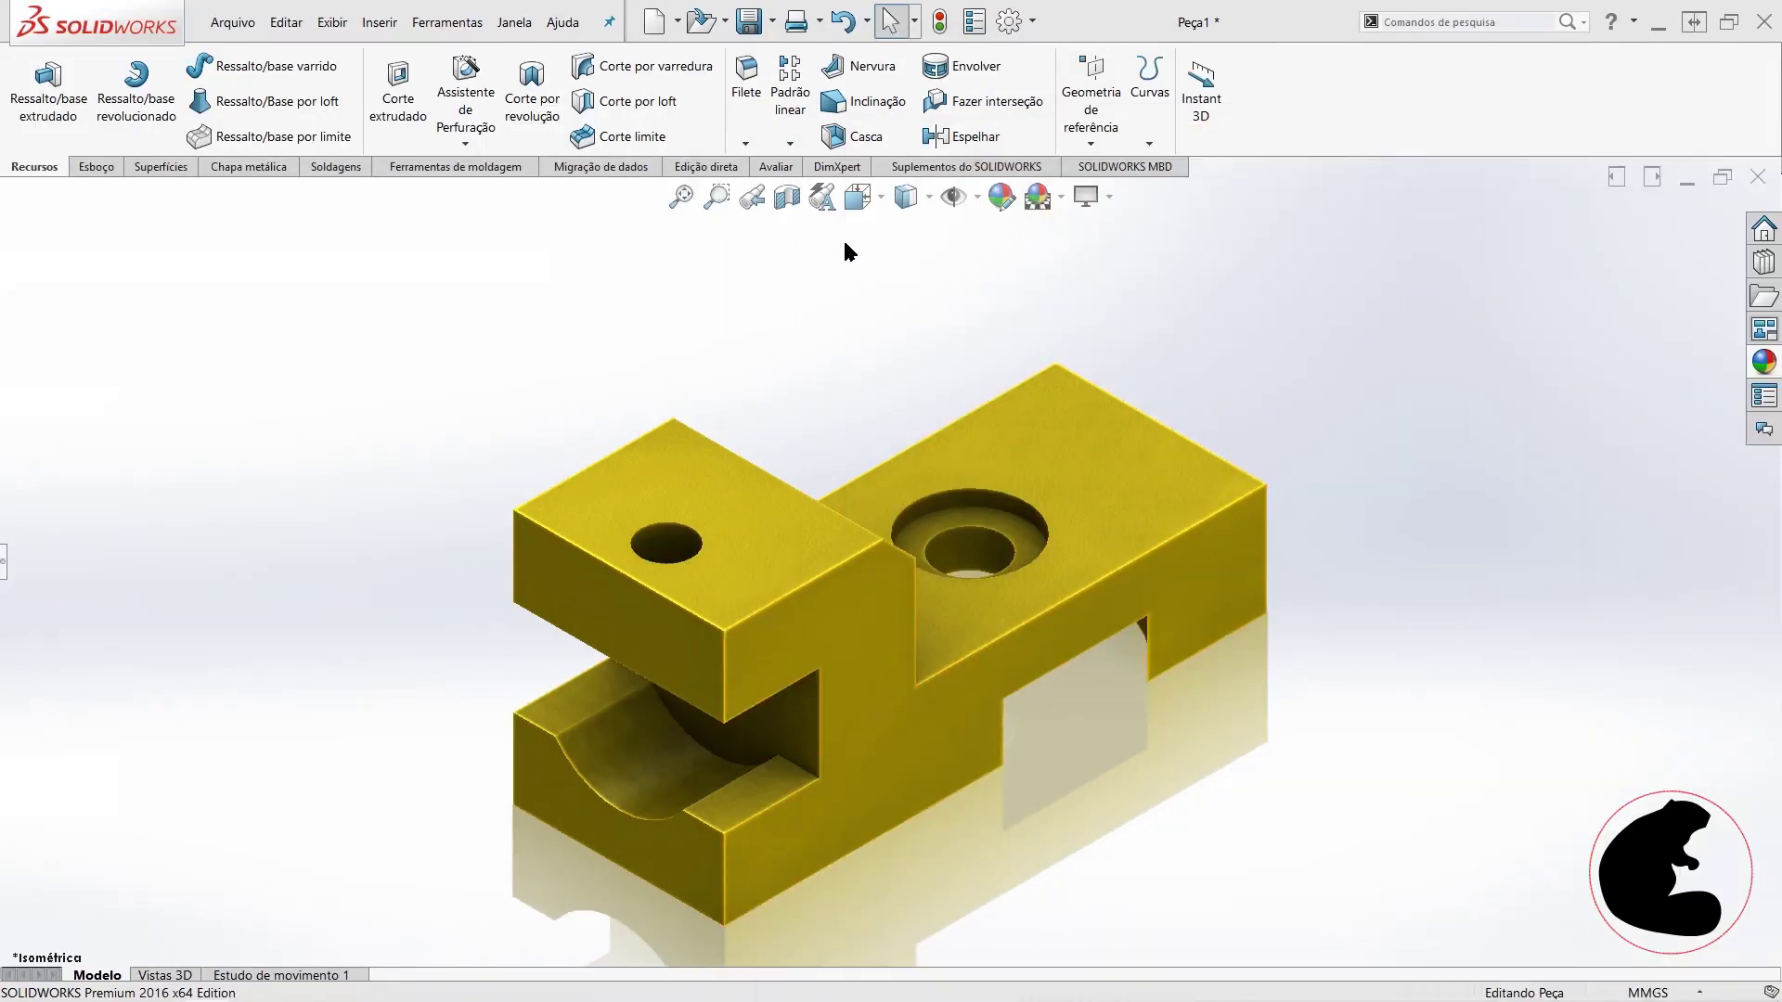
- Pick the reference-matching isometric from the View Selector cube, then compare with the browser drawing
left_click(876, 195)
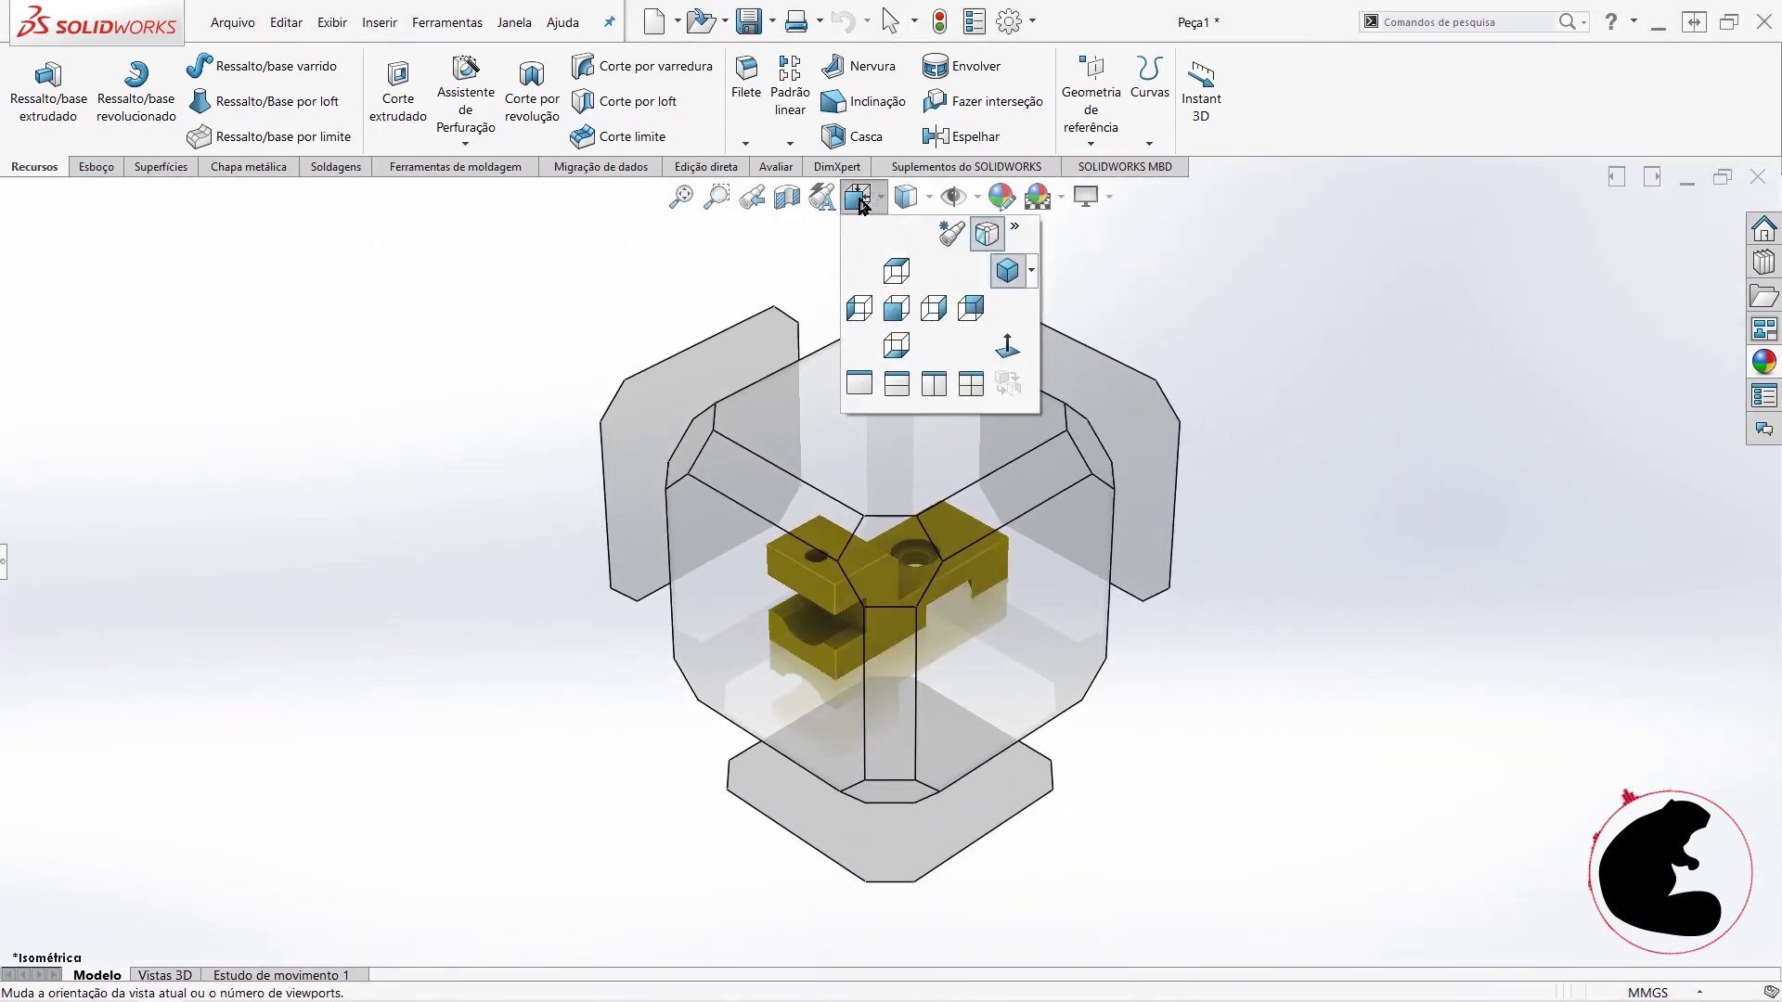
mouse_move(1081, 445)
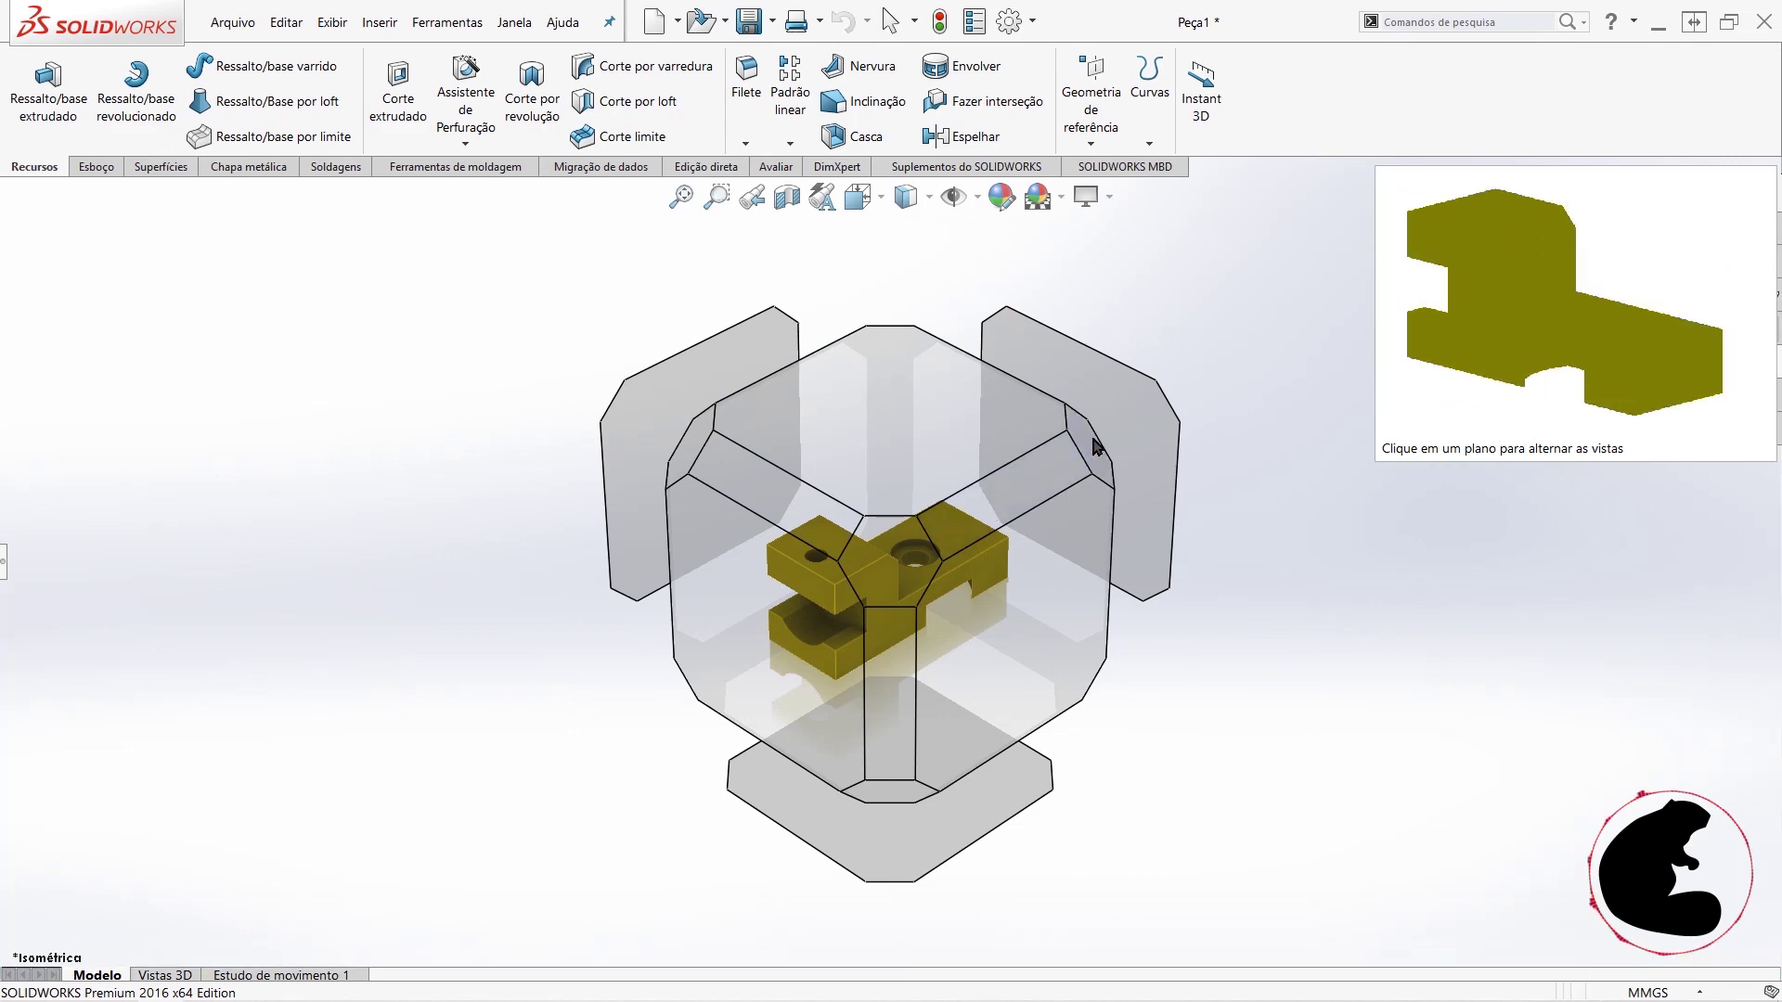
mouse_move(1178, 616)
middle_mouse_down()
mouse_move(940, 630)
mouse_move(1002, 795)
middle_mouse_up()
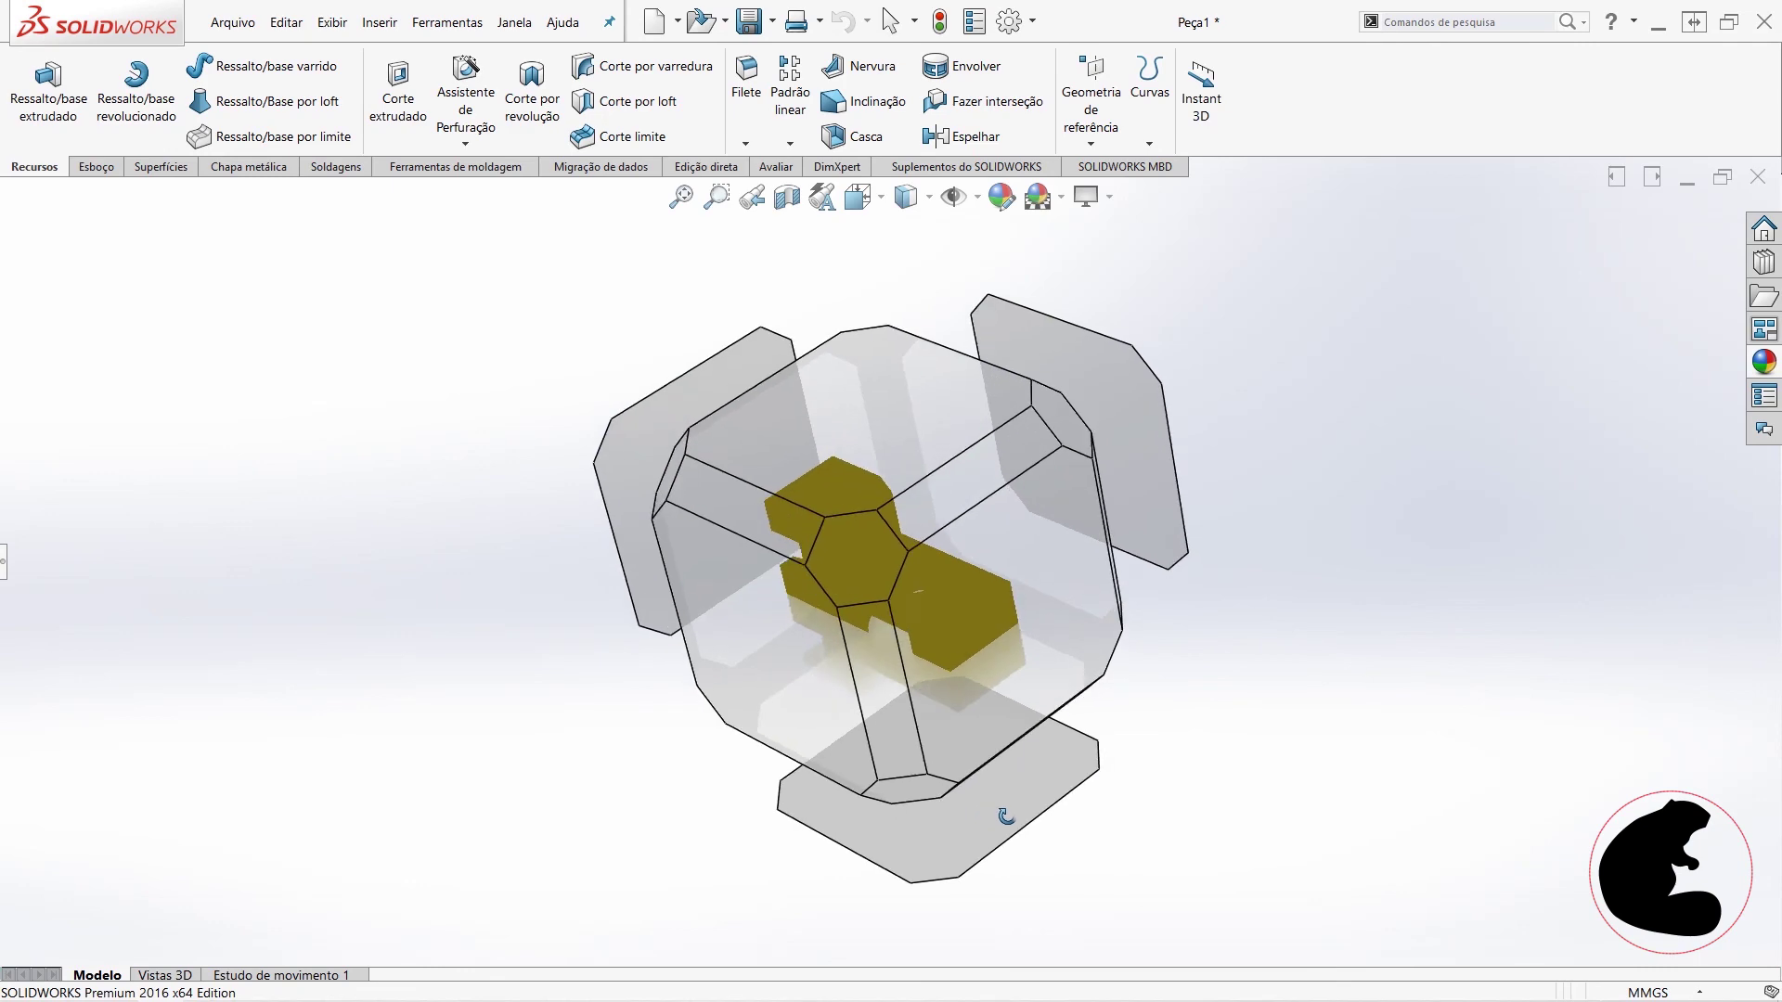
left_click(883, 557)
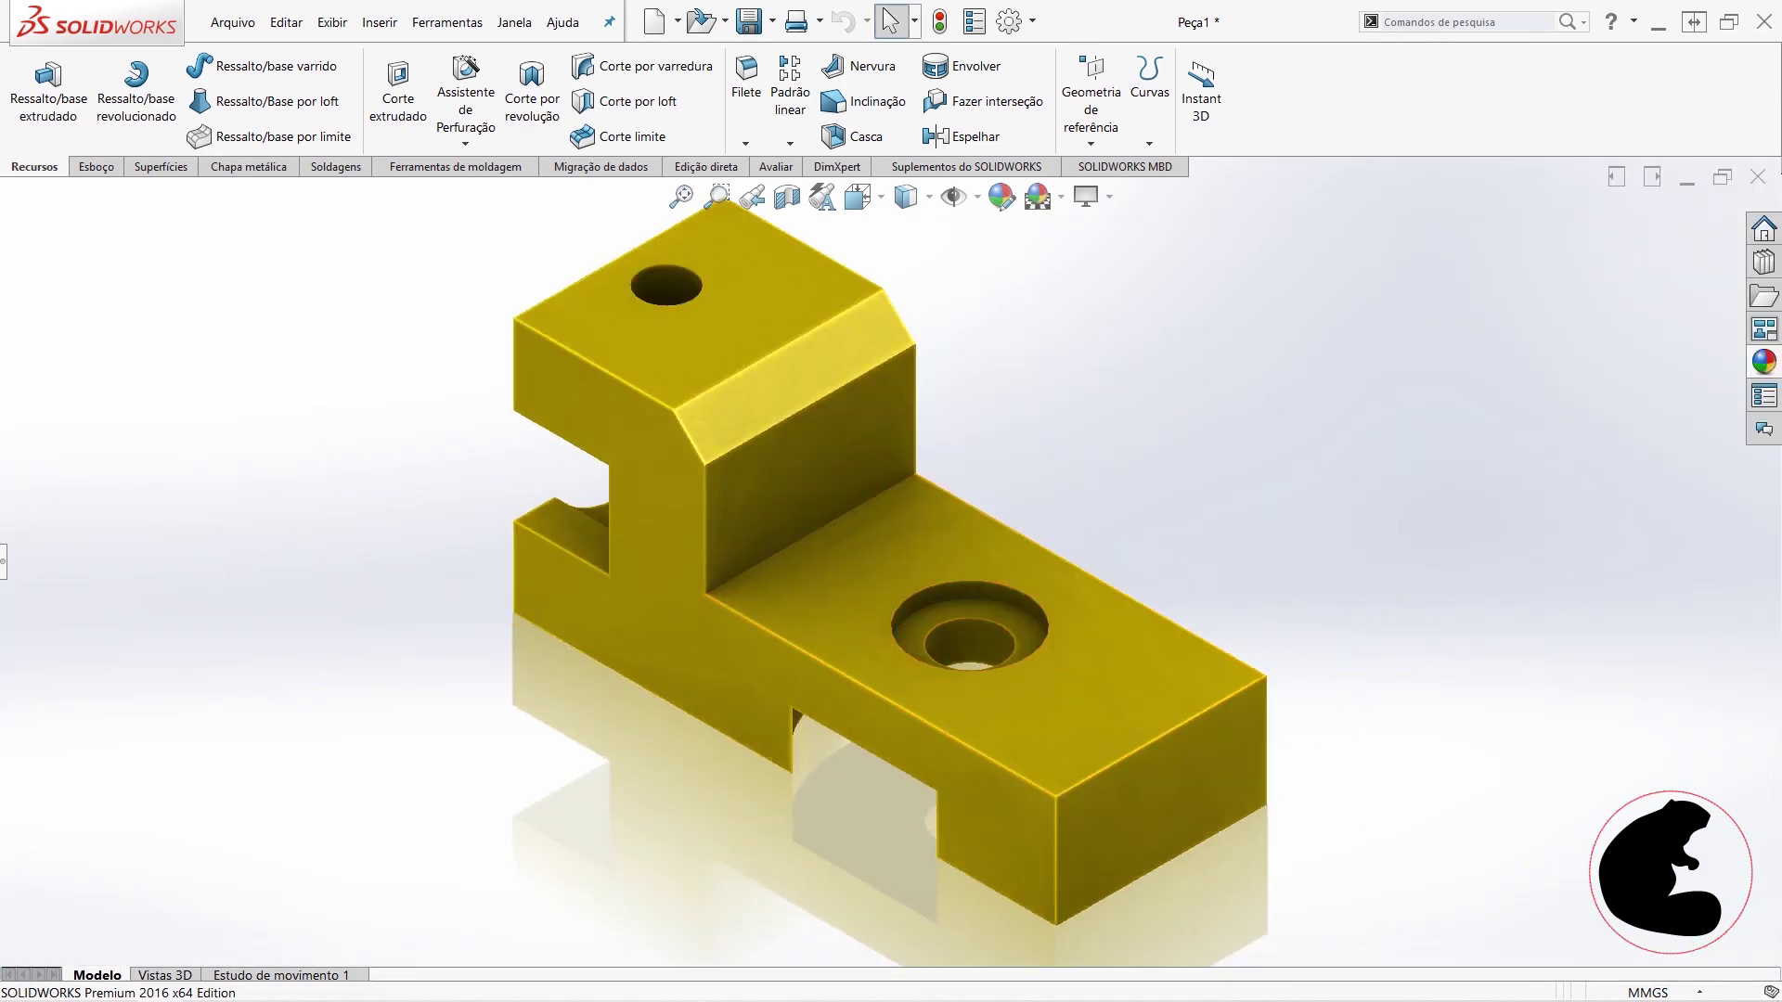
key("alt+Tab")
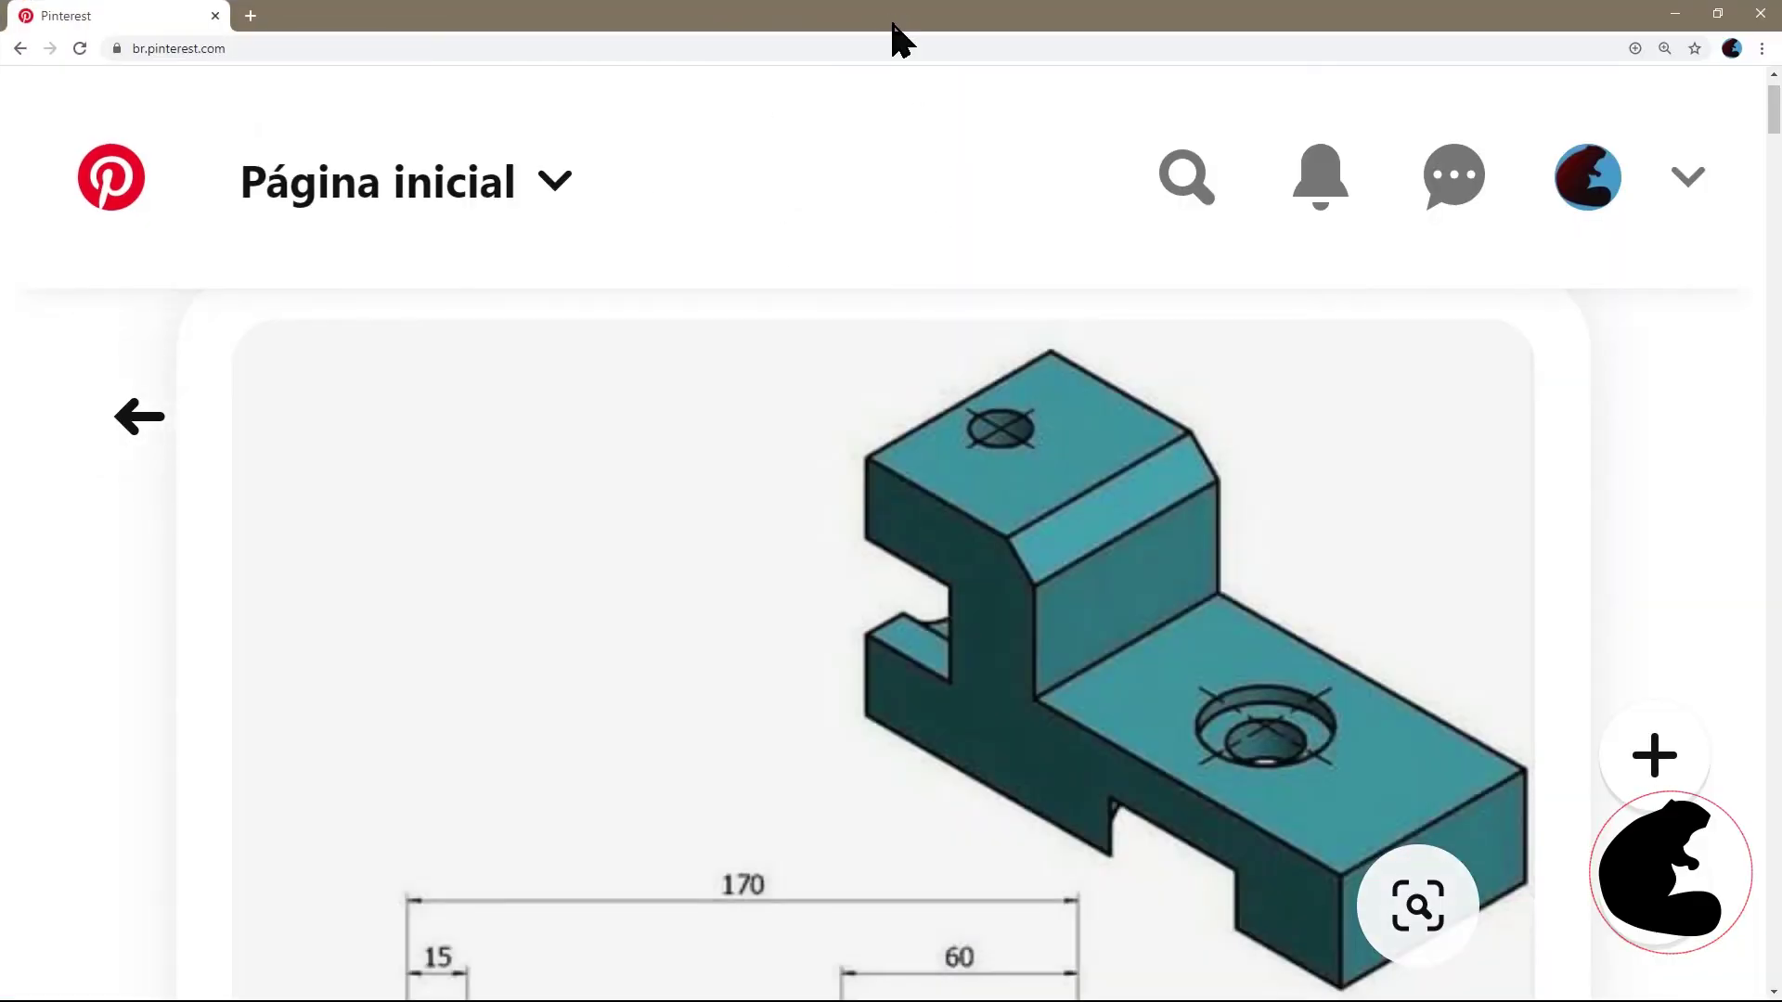
key("alt+Tab")
mouse_move(938, 520)
middle_mouse_down()
mouse_move(938, 544)
mouse_move(876, 559)
middle_mouse_up()
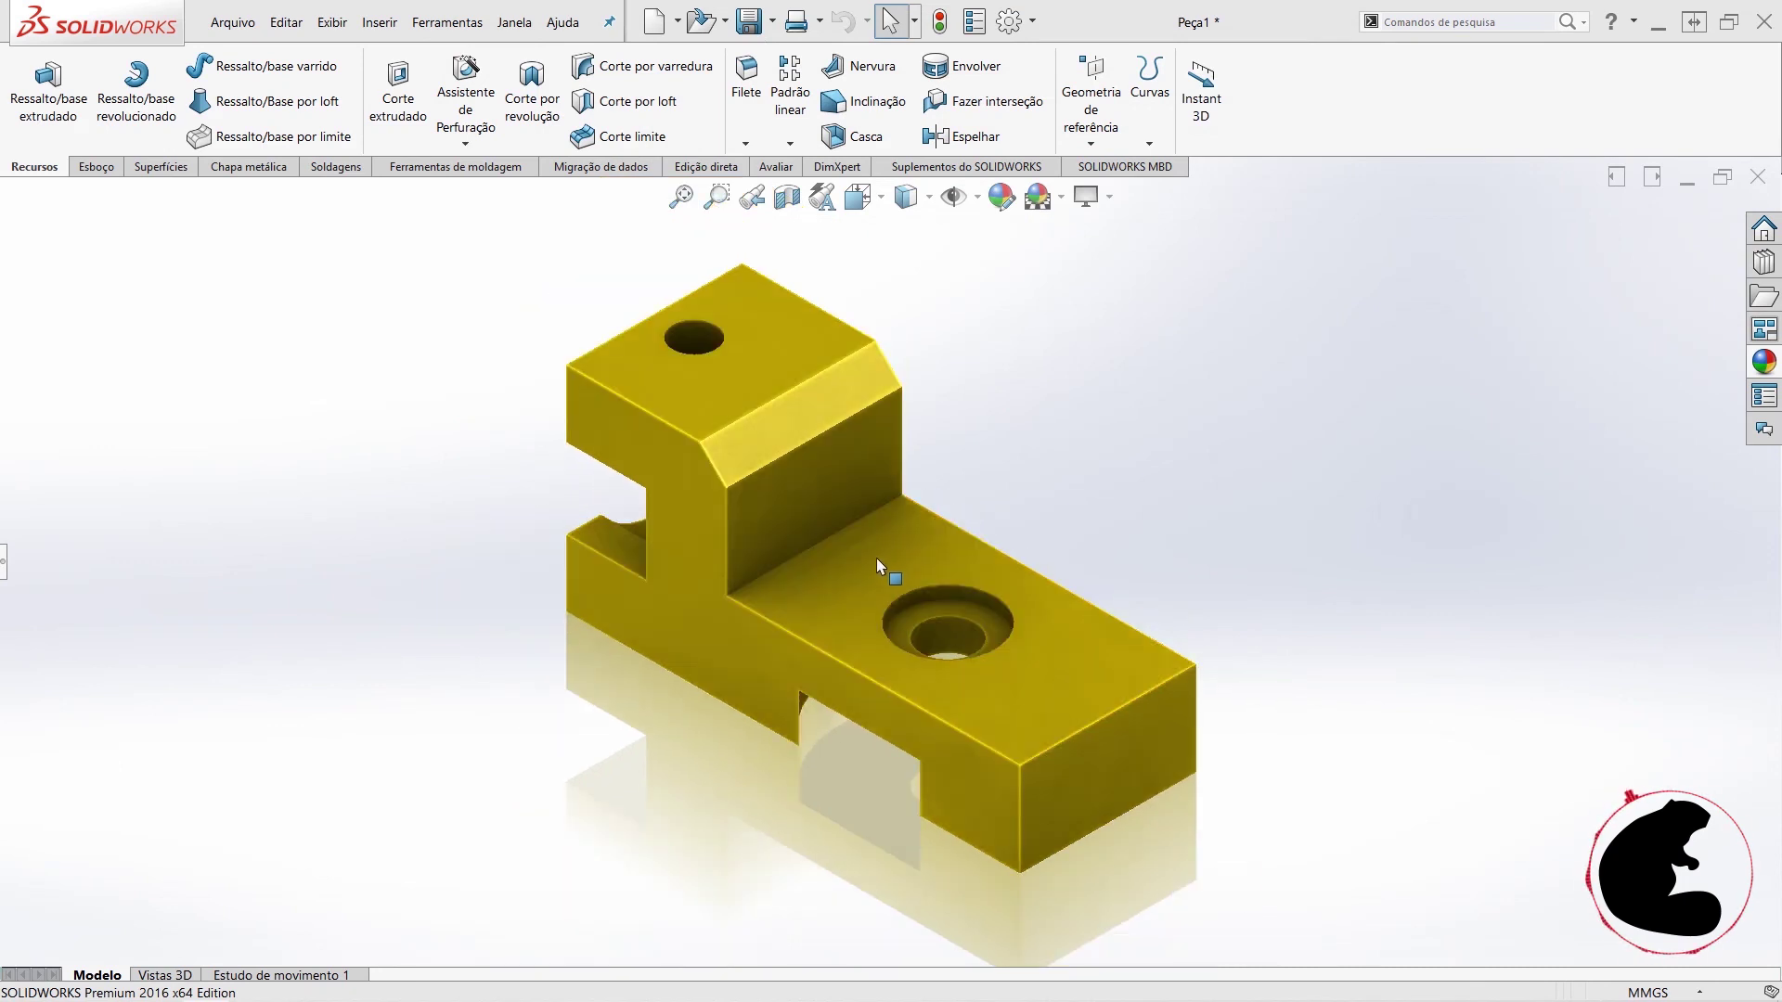